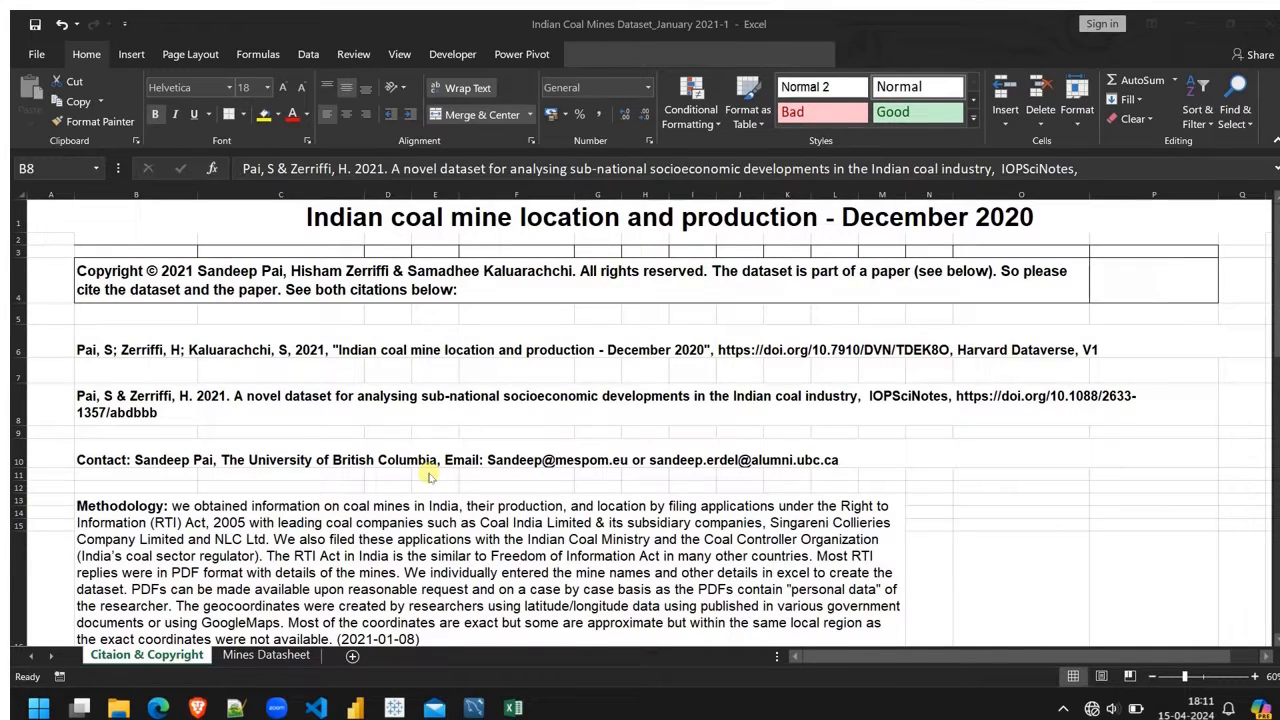
Step: Open the Mines Datasheet sheet and examine its state, district, mine name and coal production columns
{"action": "left_click", "coordinate": [266, 655]}
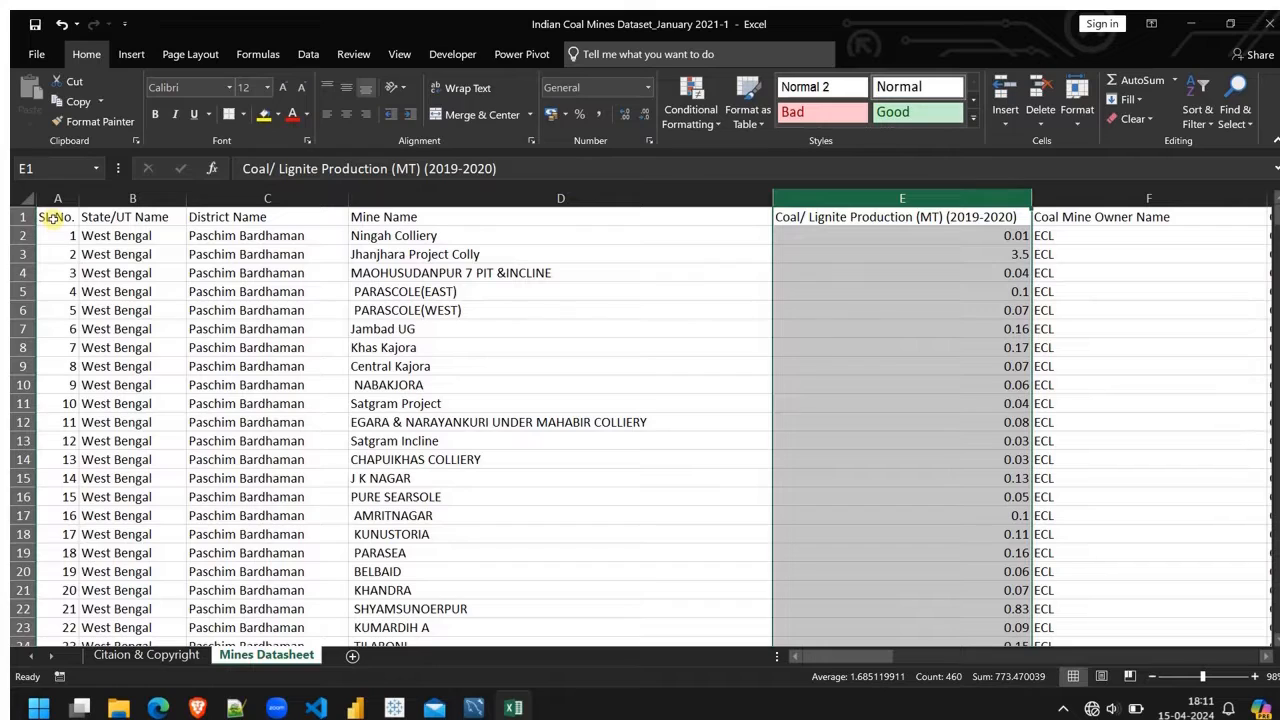
{"action": "left_click", "coordinate": [150, 224]}
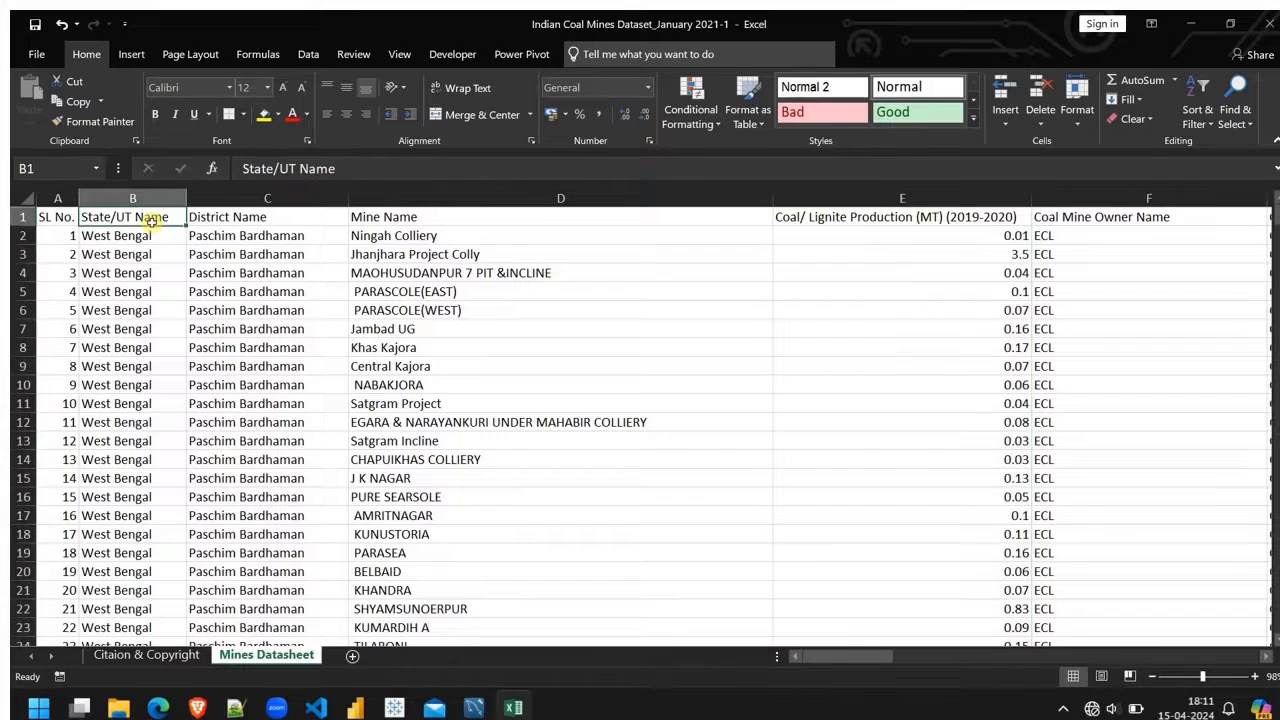
{"action": "left_click", "coordinate": [240, 193]}
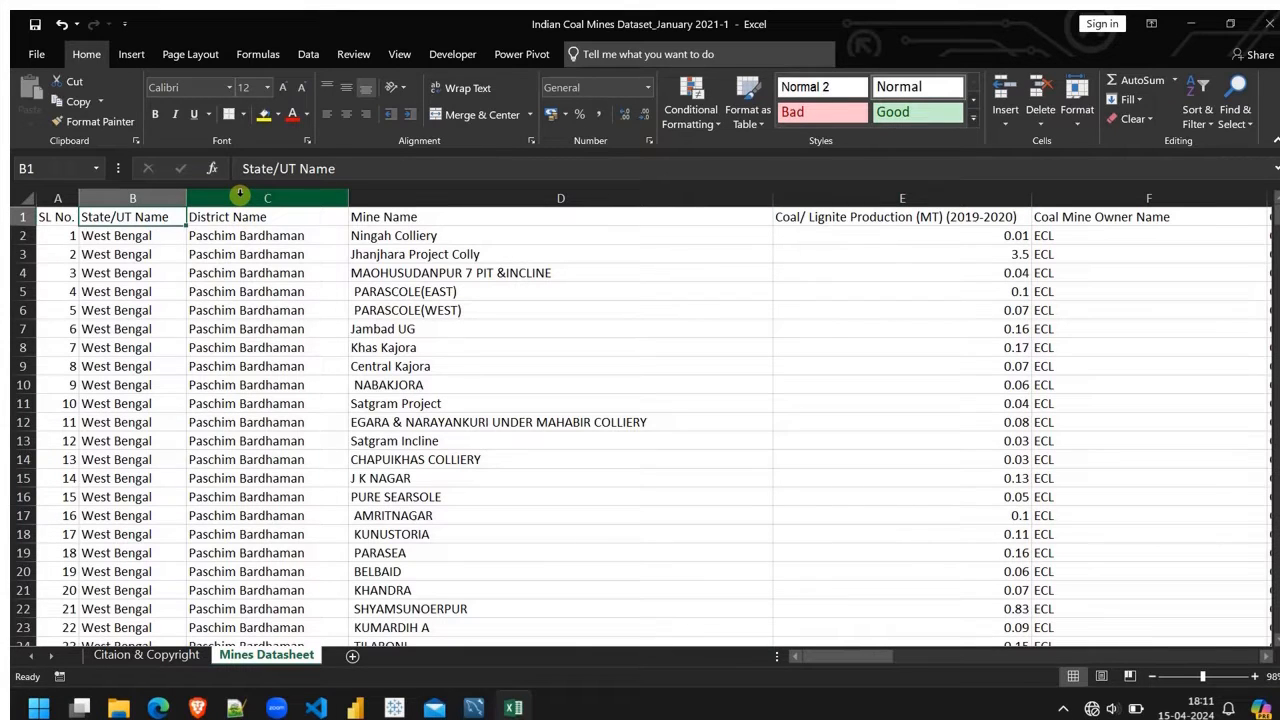
{"action": "left_click", "coordinate": [240, 193]}
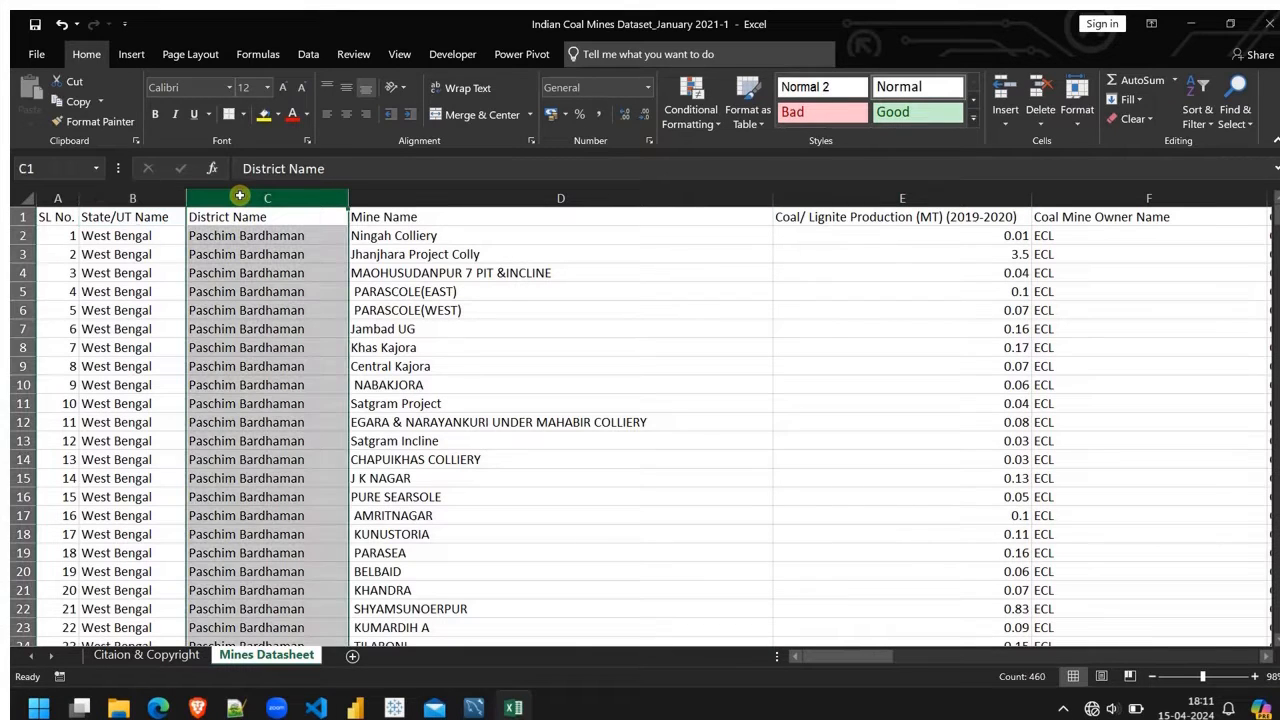
{"action": "left_click", "coordinate": [459, 191]}
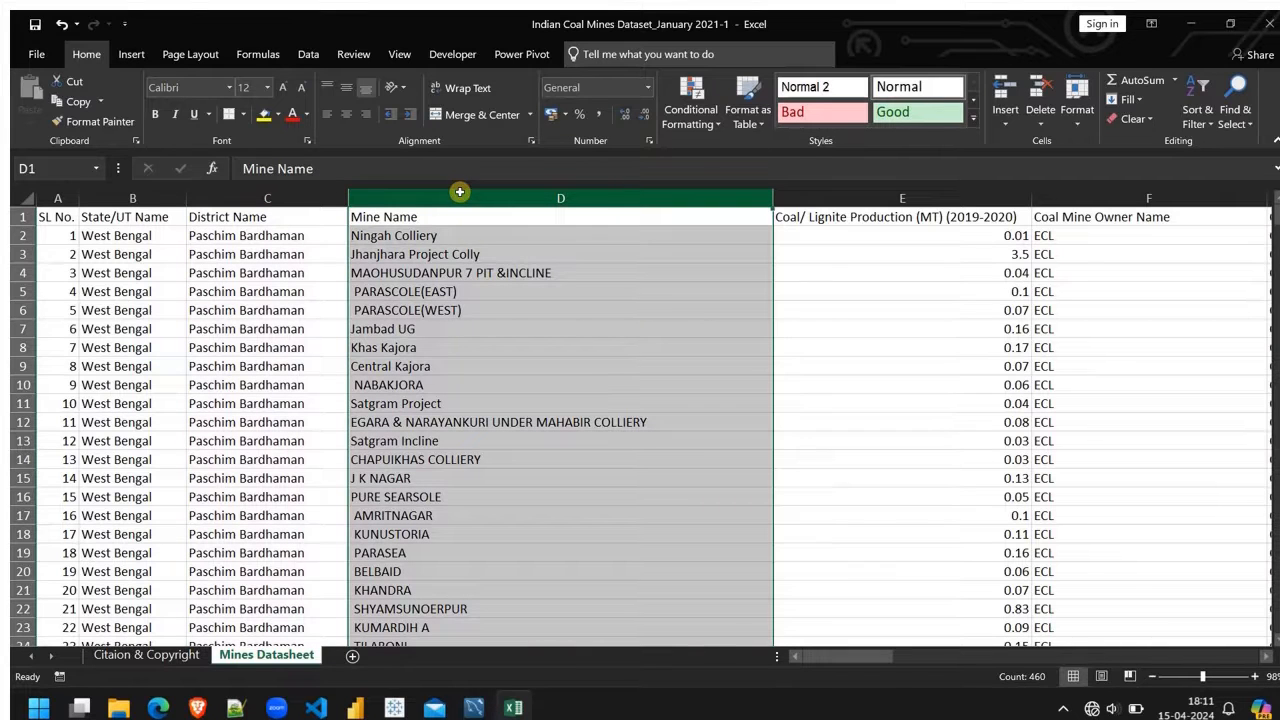
{"action": "scroll", "coordinate": [820, 343], "scroll_direction": "right", "scroll_amount": 3}
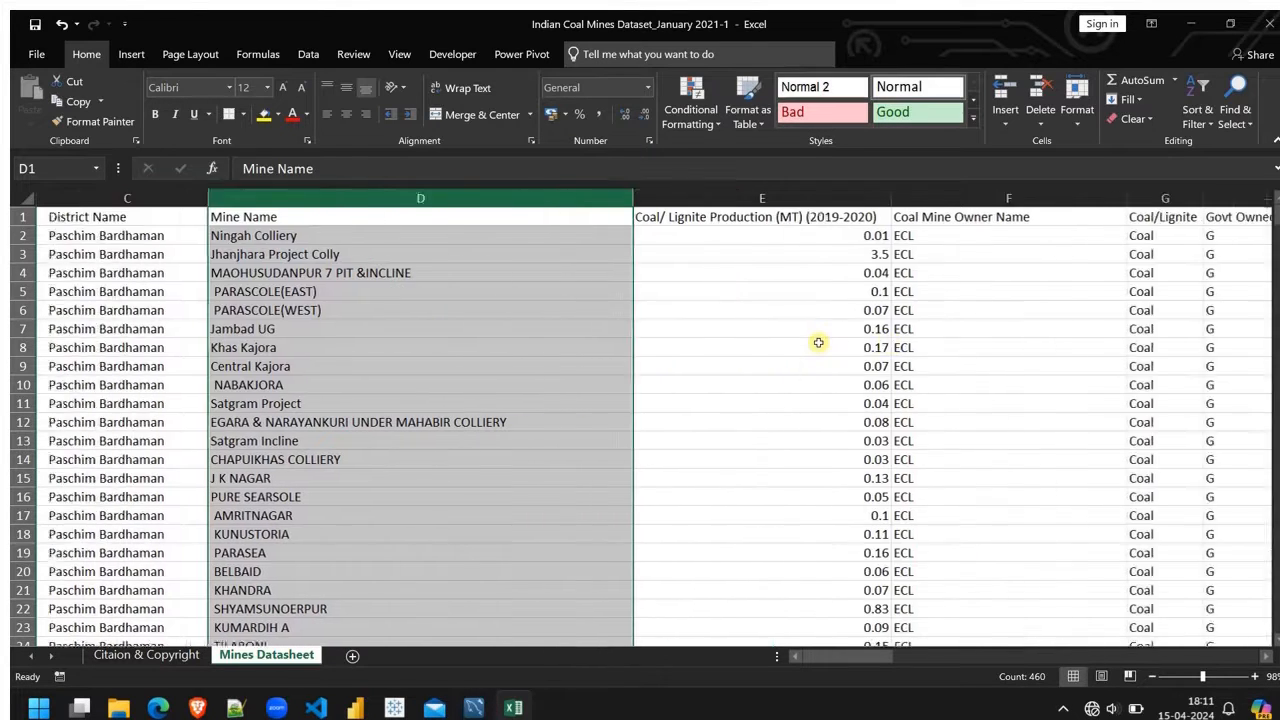
{"action": "left_click", "coordinate": [586, 199]}
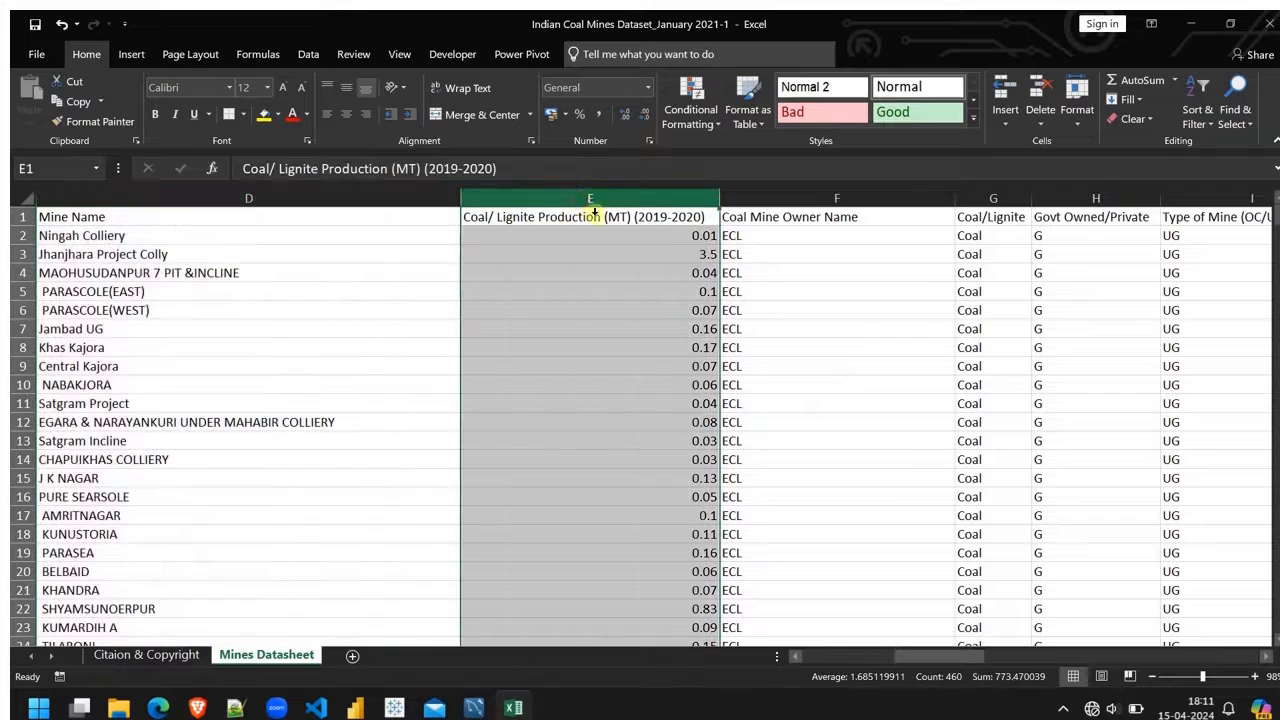
Step: Examine the coal mine owner entries down the sheet and the remaining columns through Latitude and Longitude
{"action": "left_click", "coordinate": [788, 198]}
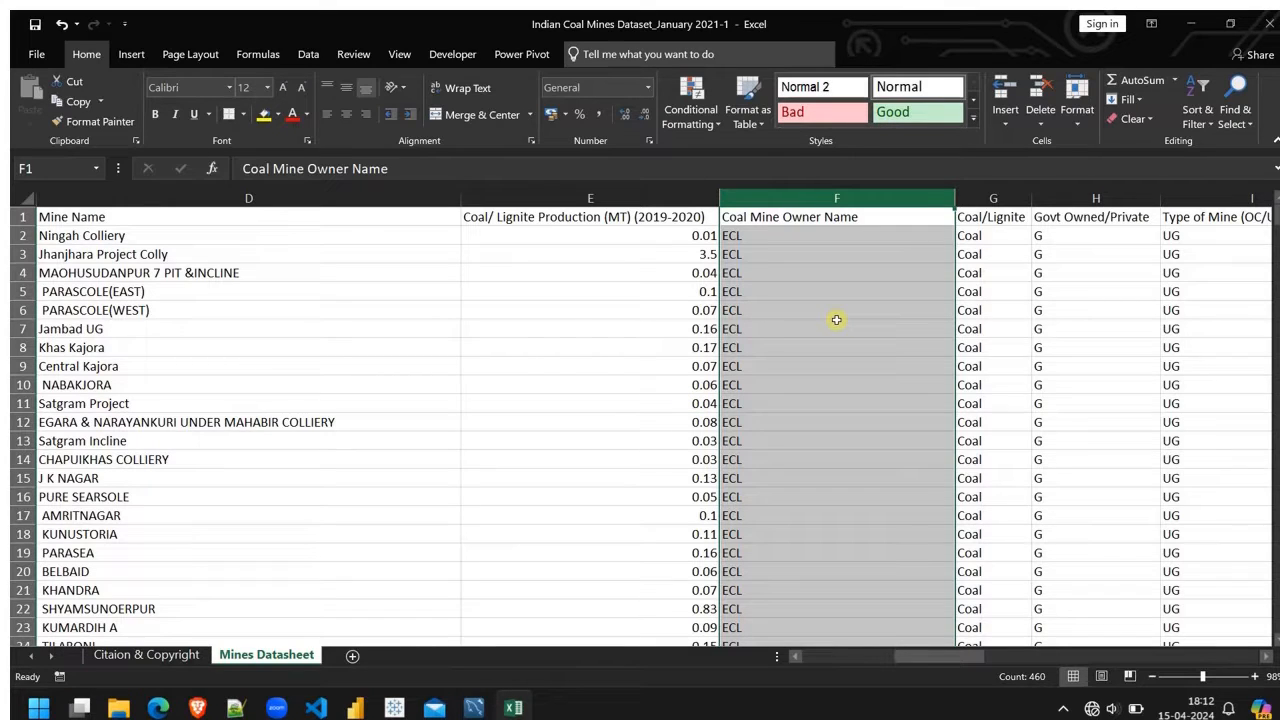
{"action": "scroll", "coordinate": [840, 452], "scroll_direction": "down", "scroll_amount": 20}
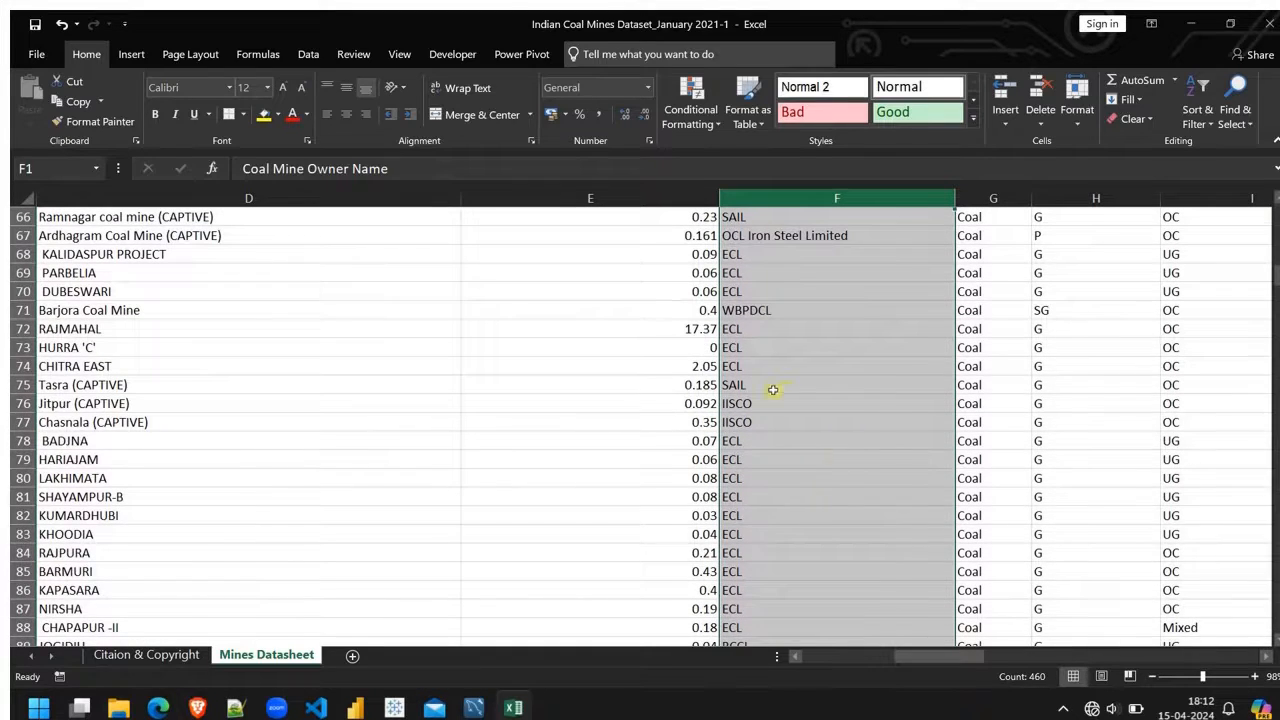
{"action": "scroll", "coordinate": [790, 465], "scroll_direction": "down", "scroll_amount": 2}
{"action": "scroll", "coordinate": [785, 410], "scroll_direction": "up", "scroll_amount": 5}
{"action": "left_click", "coordinate": [753, 290]}
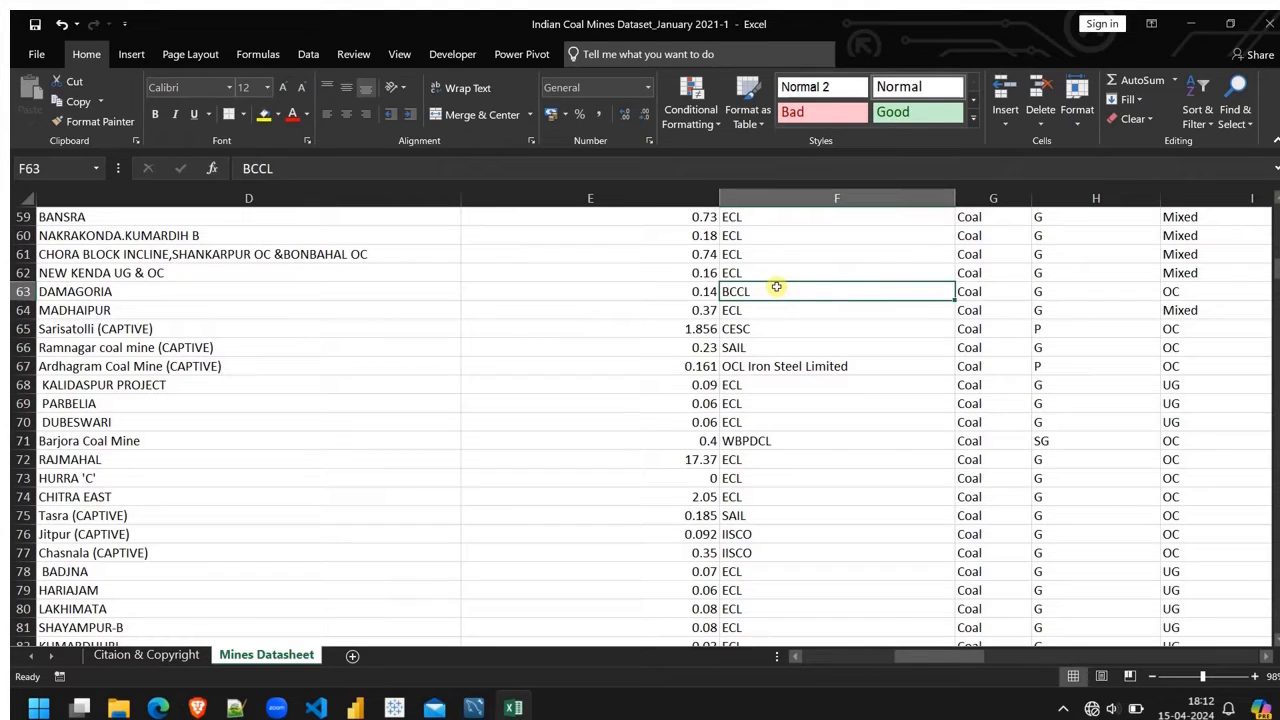
{"action": "left_click", "coordinate": [772, 332]}
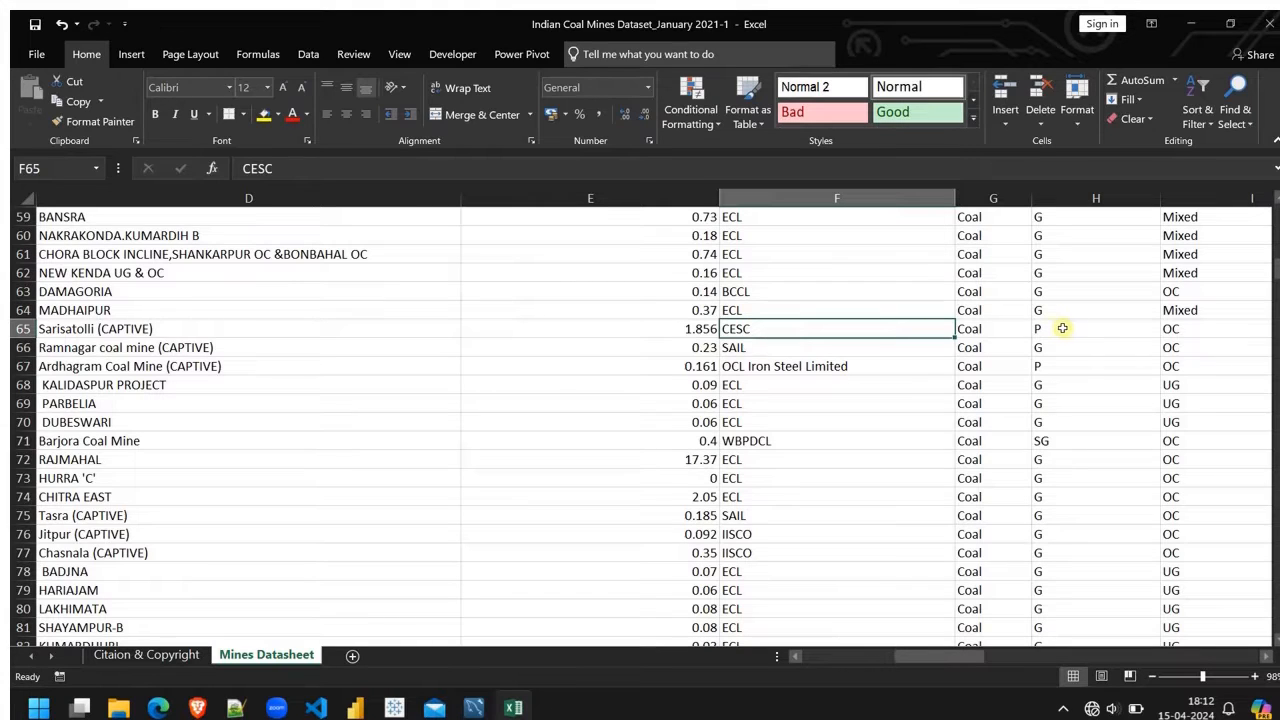
{"action": "left_click", "coordinate": [788, 349]}
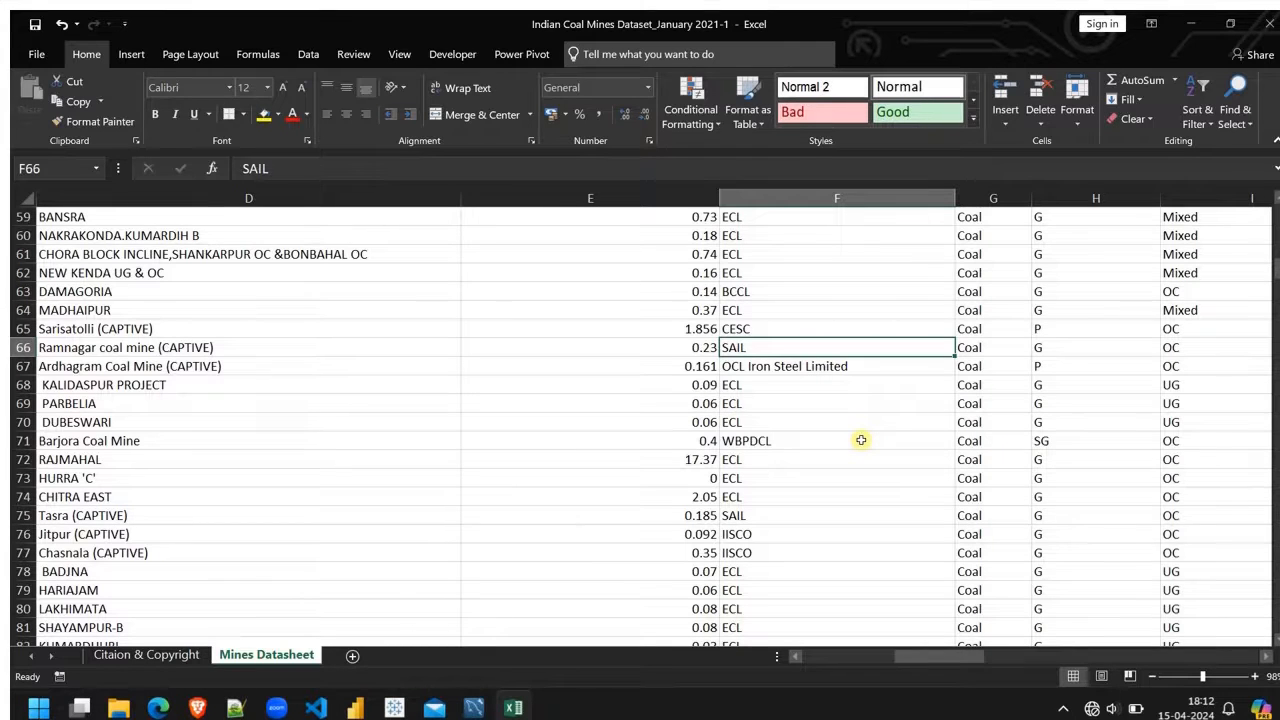
{"action": "scroll", "coordinate": [861, 440], "scroll_direction": "up", "scroll_amount": 20}
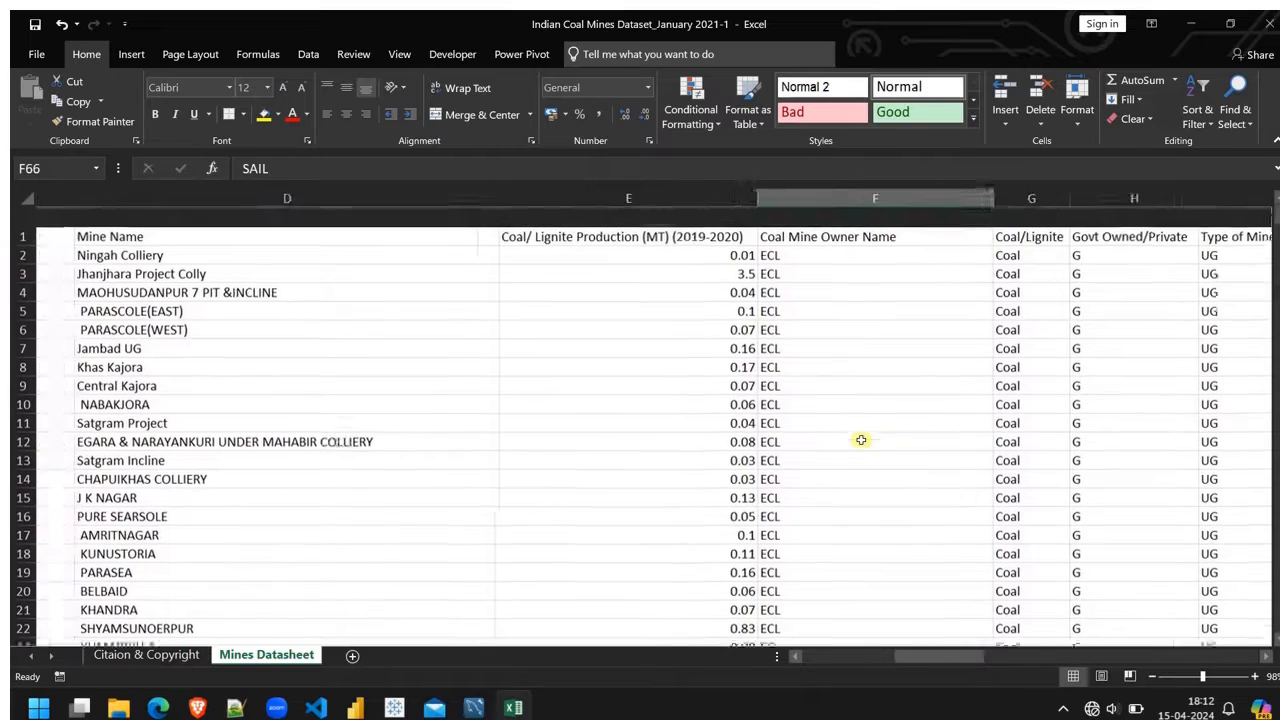
{"action": "scroll", "coordinate": [829, 245], "scroll_direction": "right", "scroll_amount": 2}
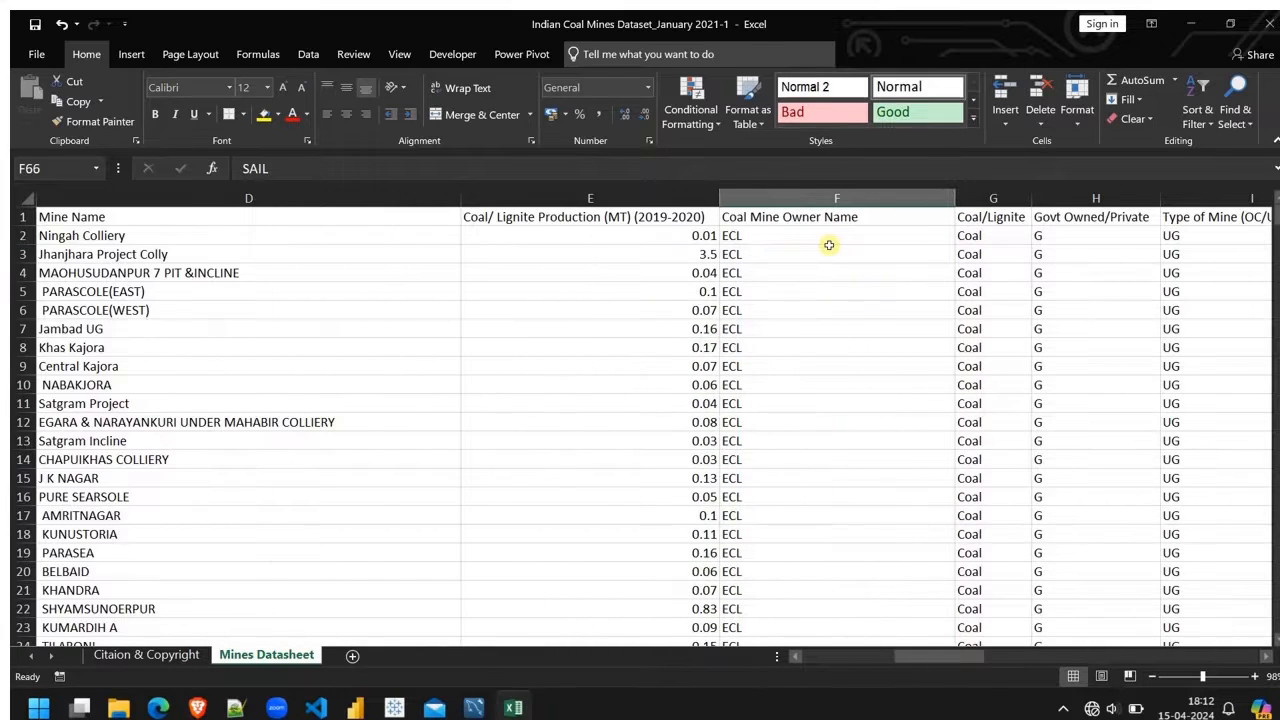
{"action": "scroll", "coordinate": [829, 245], "scroll_direction": "right", "scroll_amount": 2}
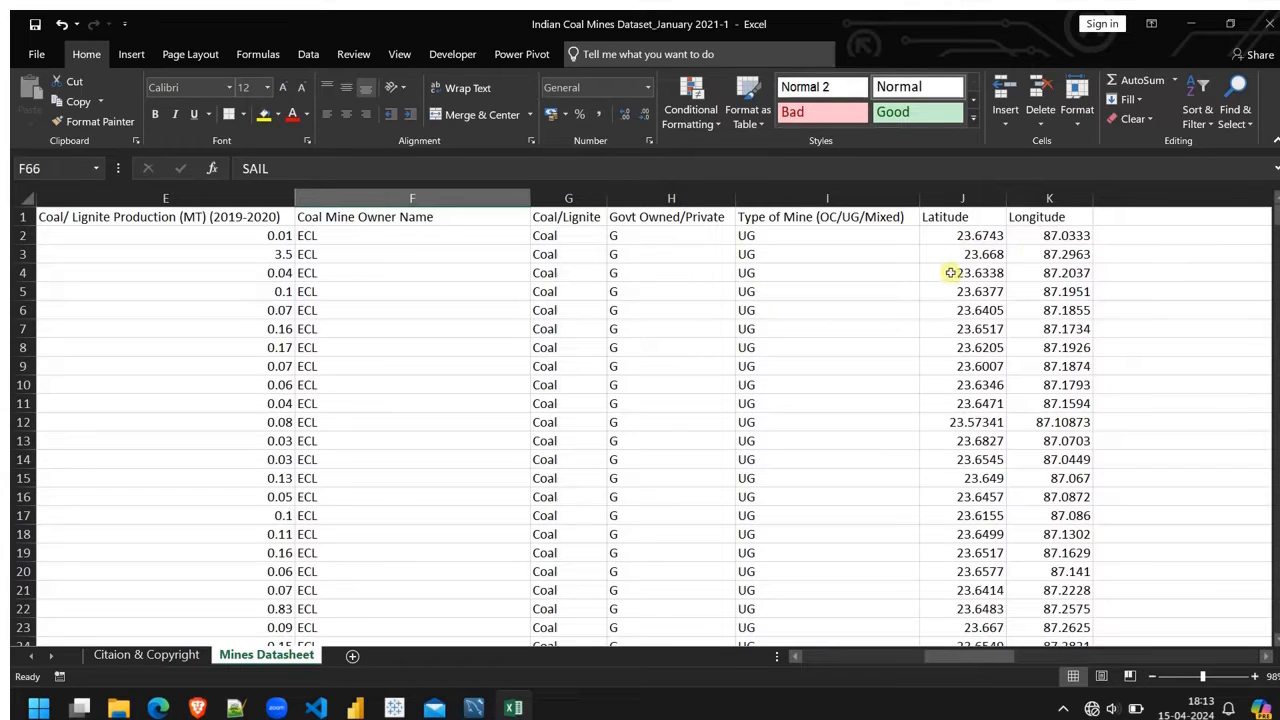
{"action": "scroll", "coordinate": [677, 321], "scroll_direction": "left", "scroll_amount": 5}
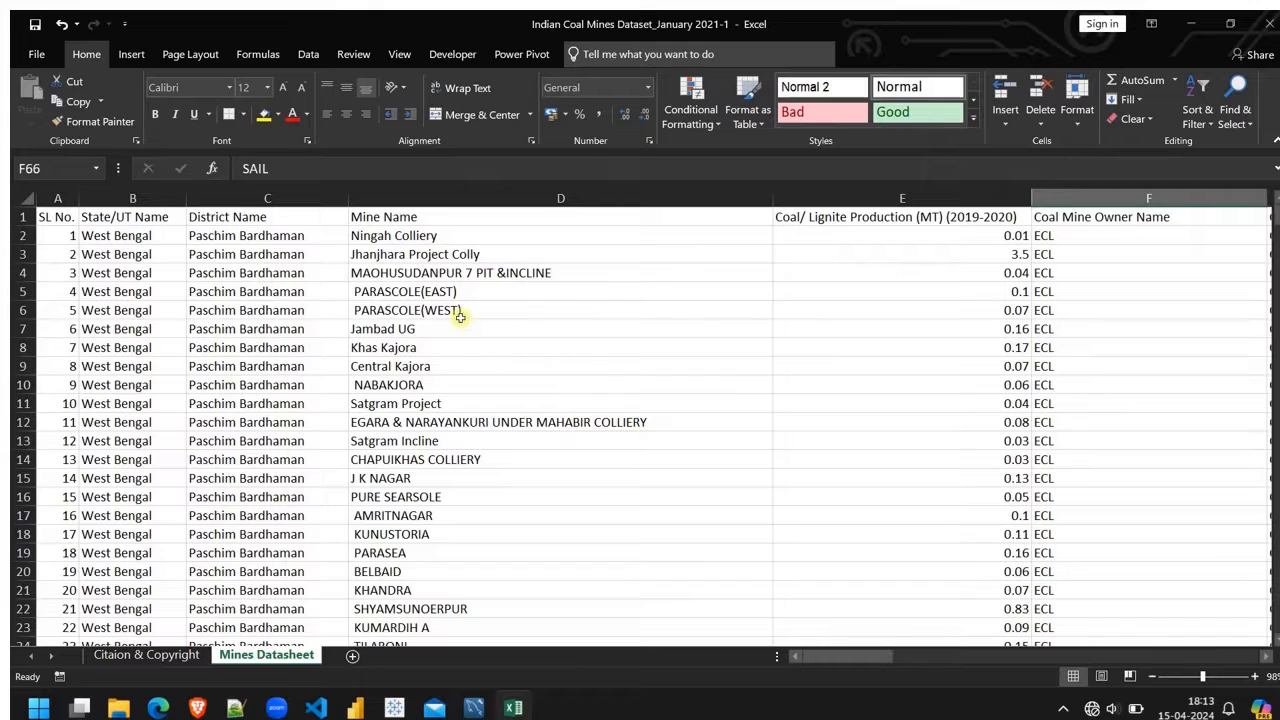
Step: Check the mine name in D5 for a leading space and insert a blank column before the Coal/ Lignite Production column
{"action": "double_click", "coordinate": [489, 294]}
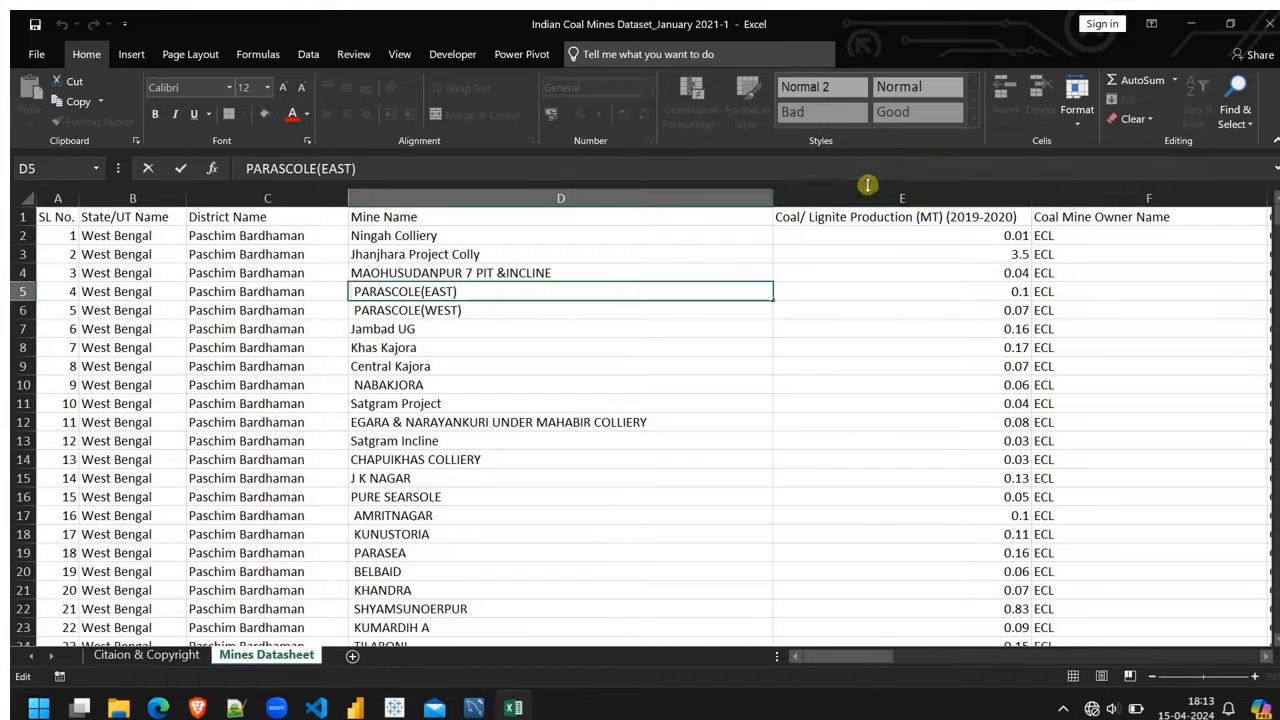
{"action": "left_click", "coordinate": [863, 199]}
{"action": "right_click", "coordinate": [863, 199]}
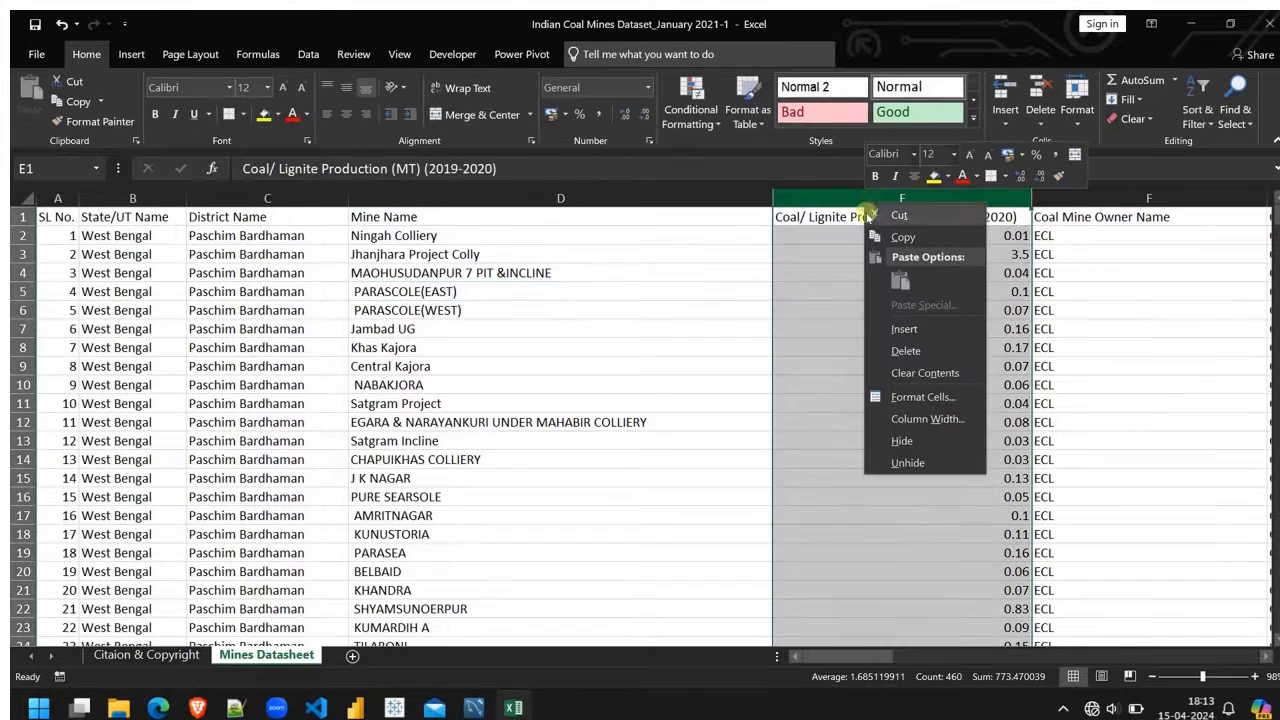
{"action": "left_click", "coordinate": [903, 330]}
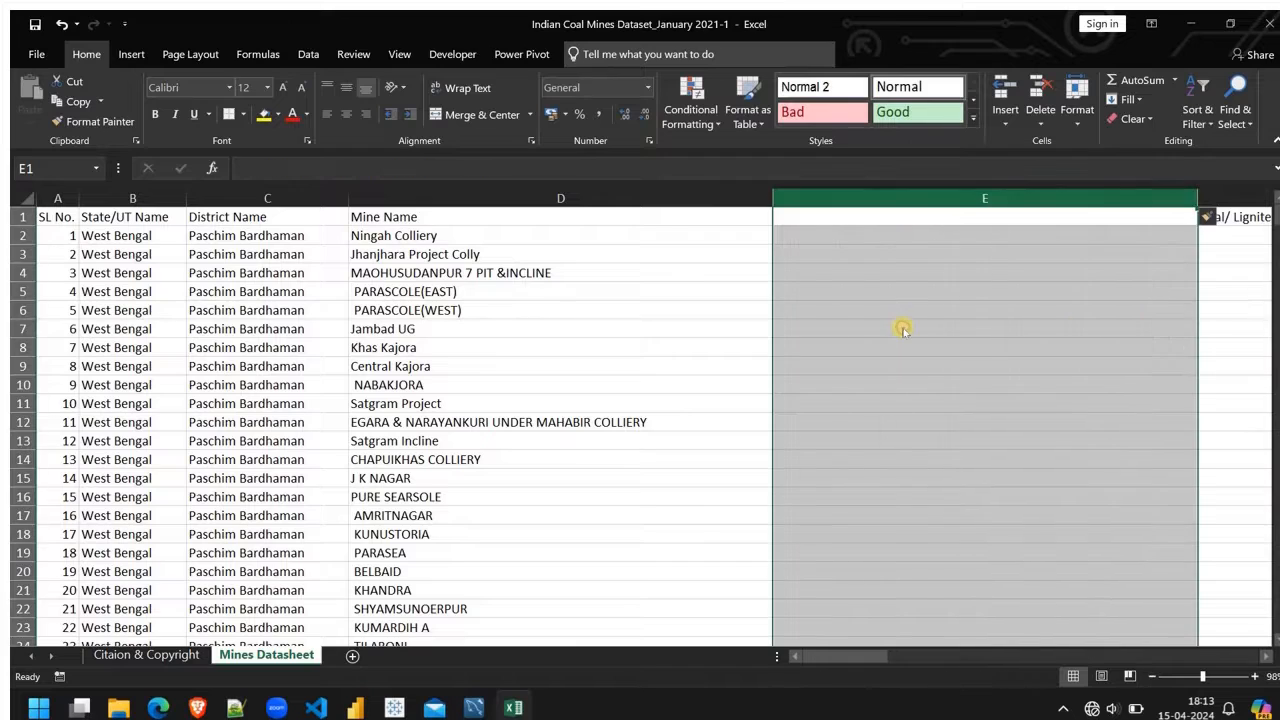
Step: Enter =TRIM(D2) in E2 and fill the formula down to E18
{"action": "left_click", "coordinate": [877, 237]}
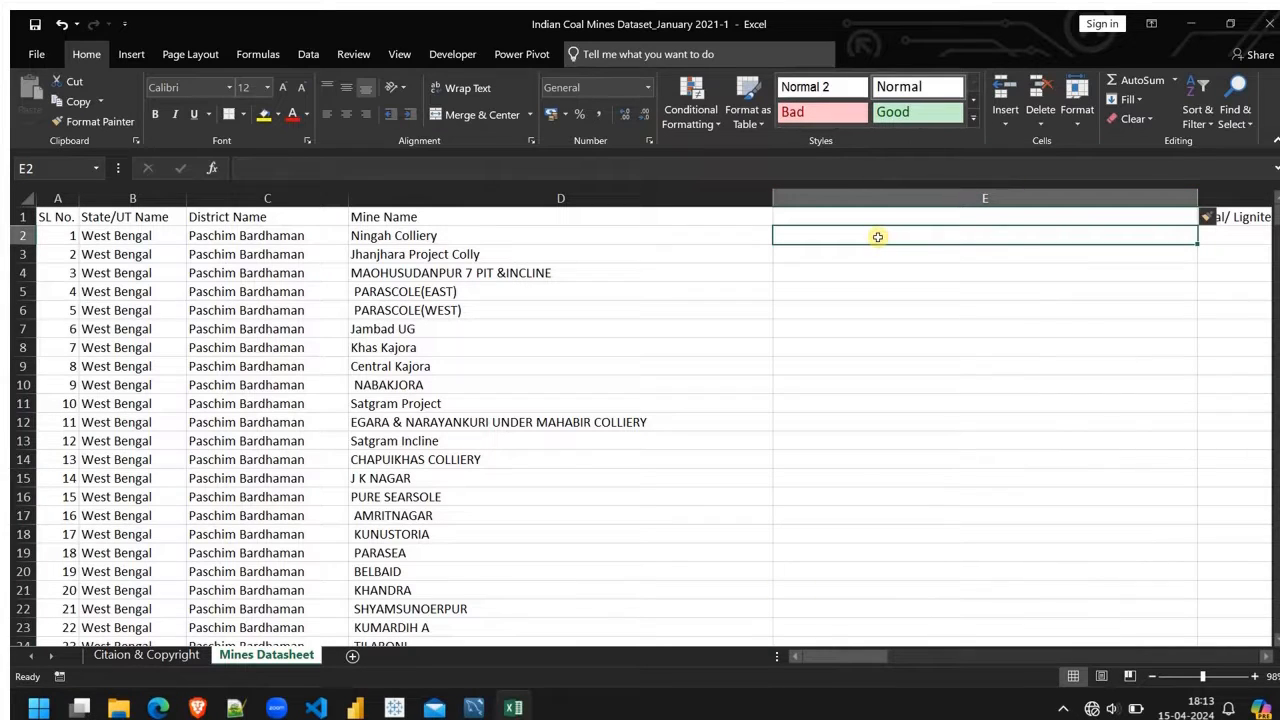
{"action": "type", "text": "=tri"}
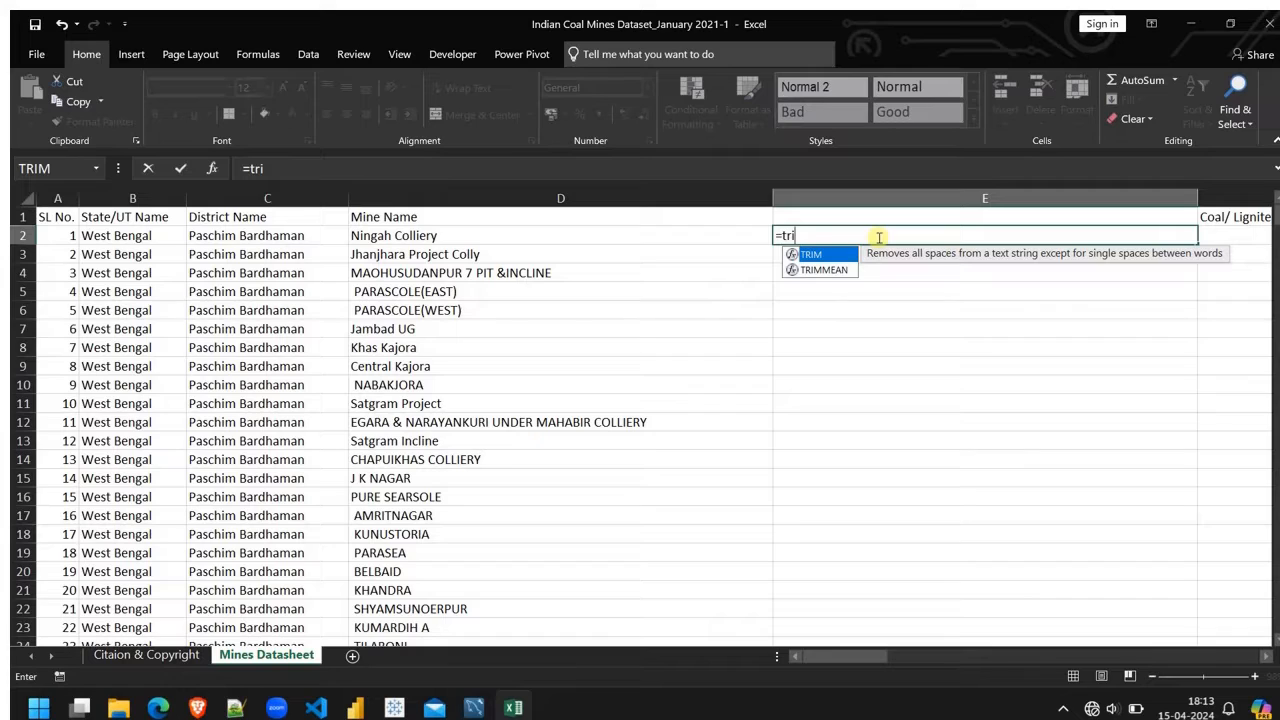
{"action": "key", "text": "Tab"}
{"action": "left_click", "coordinate": [413, 236]}
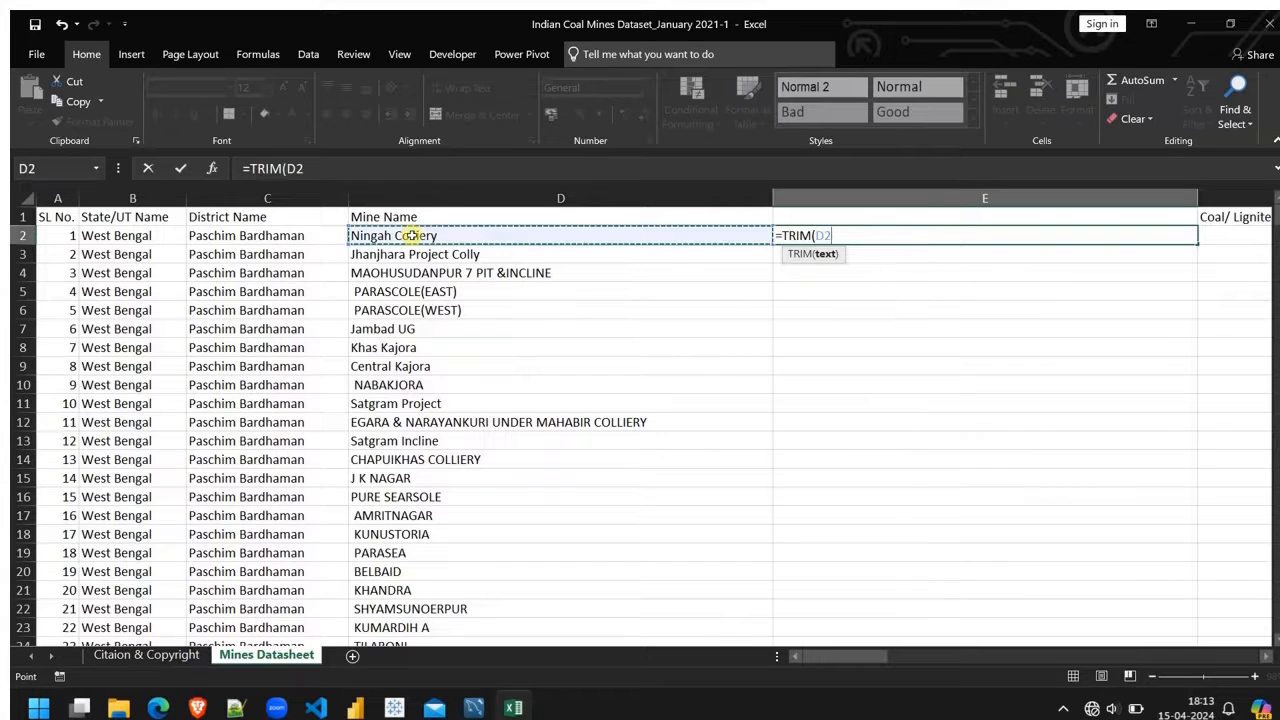
{"action": "type", "text": ")"}
{"action": "key", "text": "Return"}
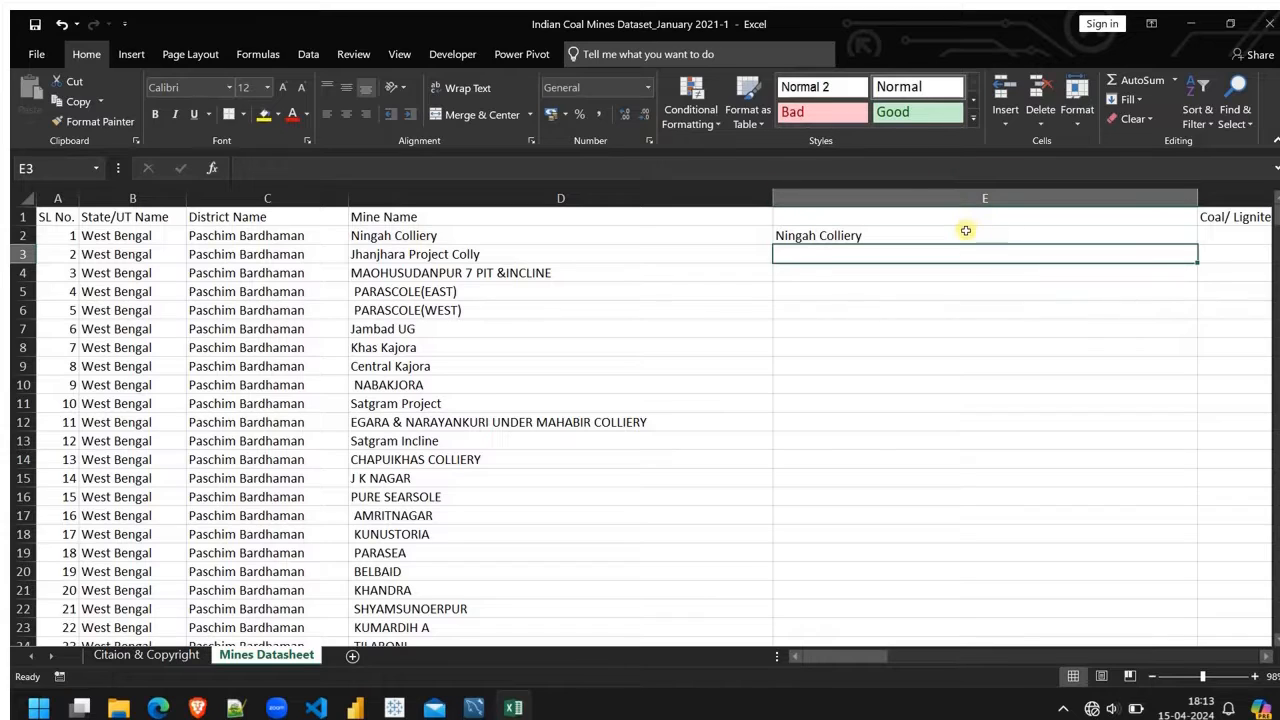
{"action": "left_click", "coordinate": [966, 231]}
{"action": "left_click_drag", "start_coordinate": [1197, 244], "coordinate": [1196, 544]}
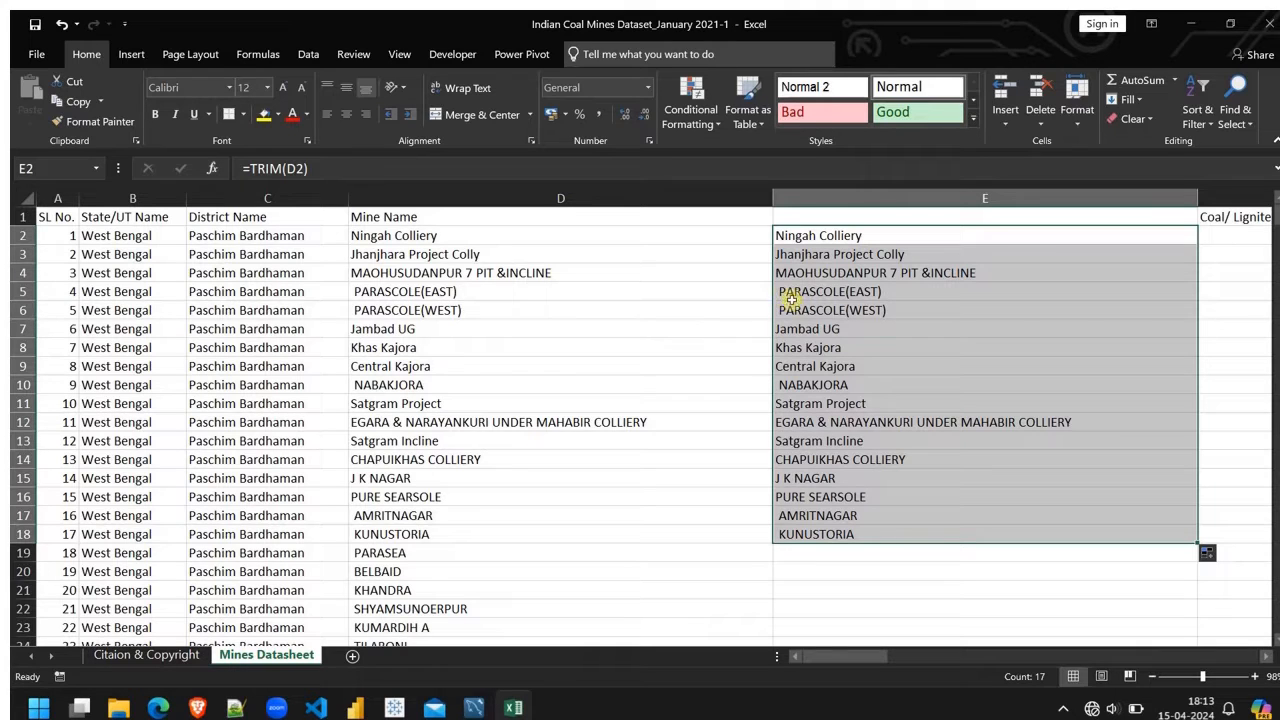
Step: Inspect the TRIM formula in E5, and undo both the fill and the formula in E2
{"action": "left_click", "coordinate": [834, 296]}
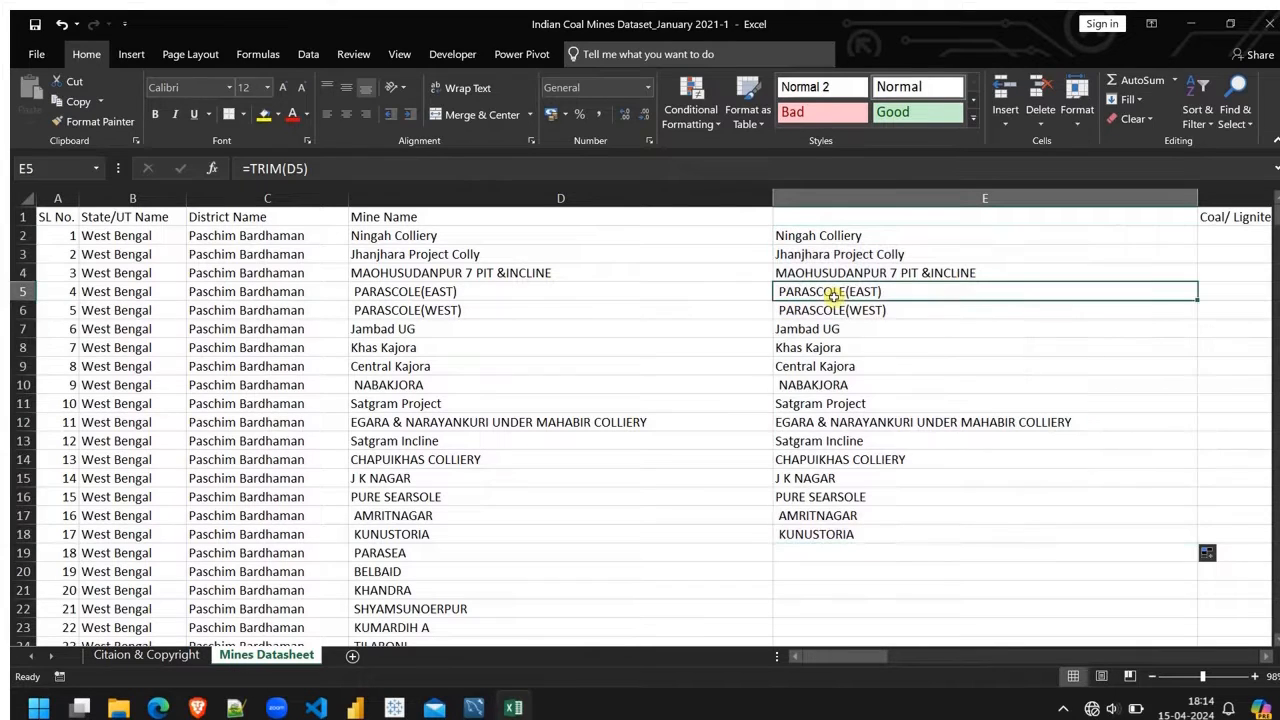
{"action": "double_click", "coordinate": [780, 292]}
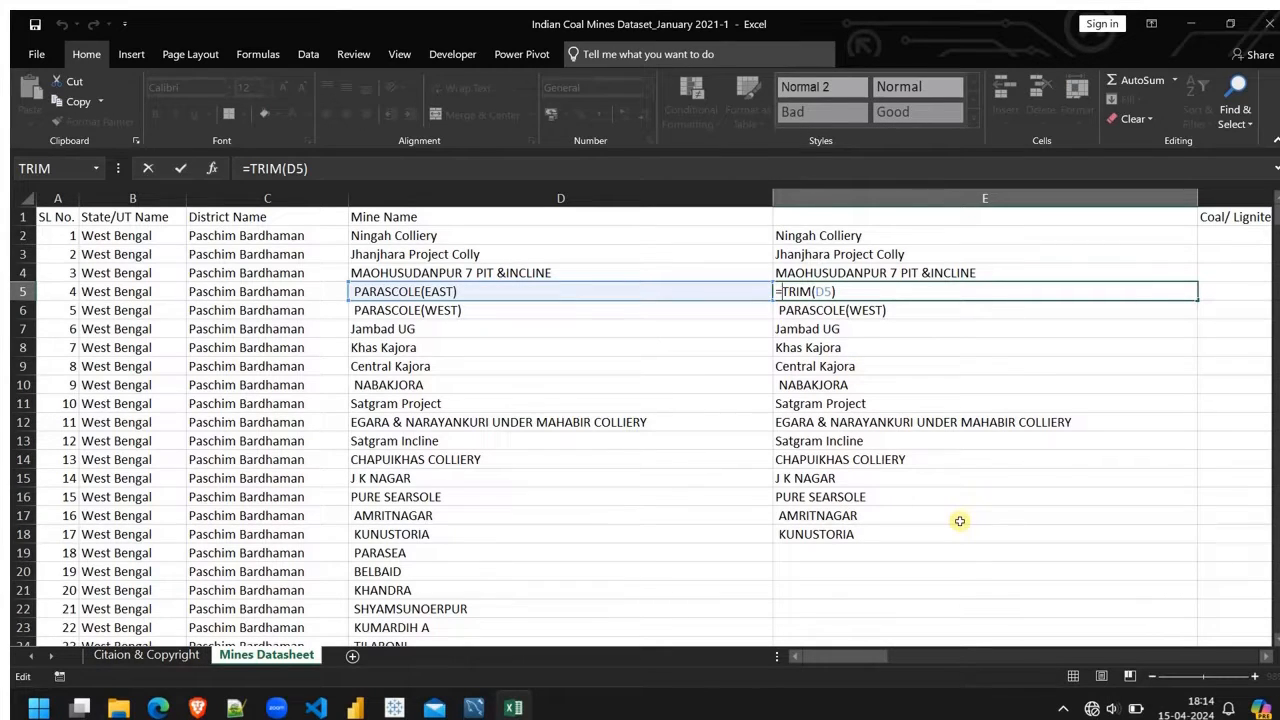
{"action": "key", "text": "Escape"}
{"action": "key", "text": "ctrl+z"}
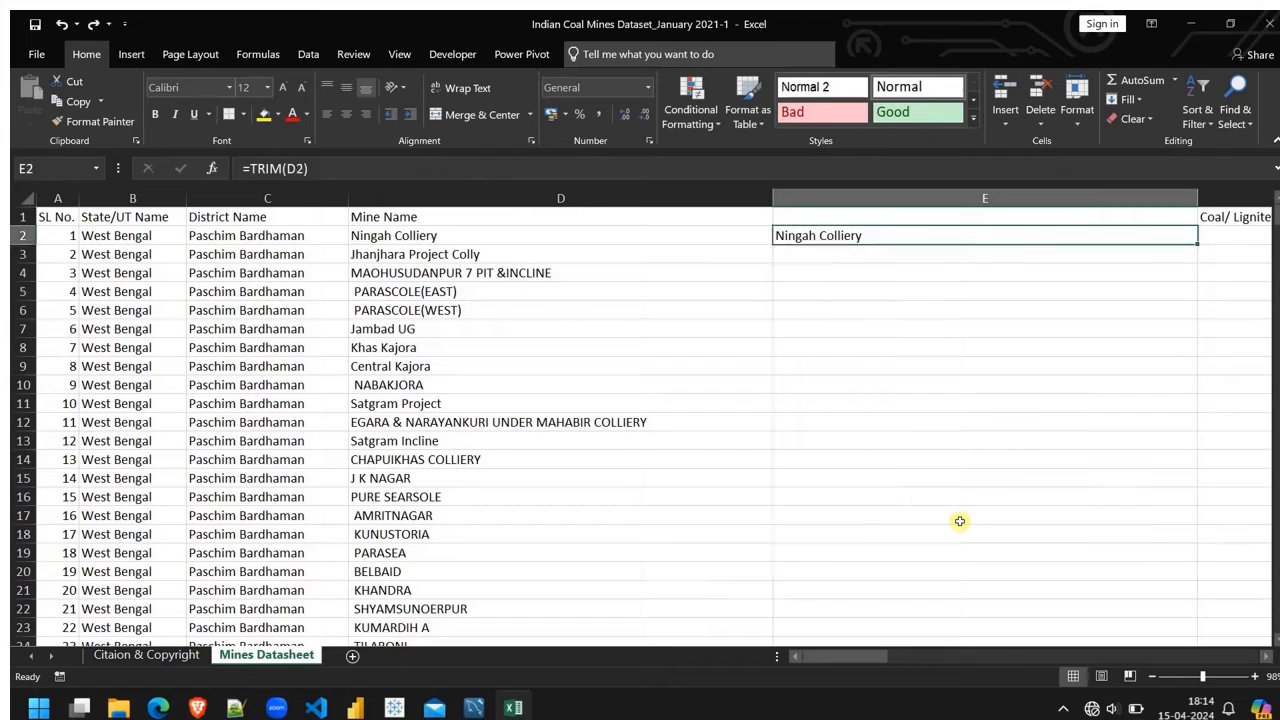
{"action": "key", "text": "ctrl+z"}
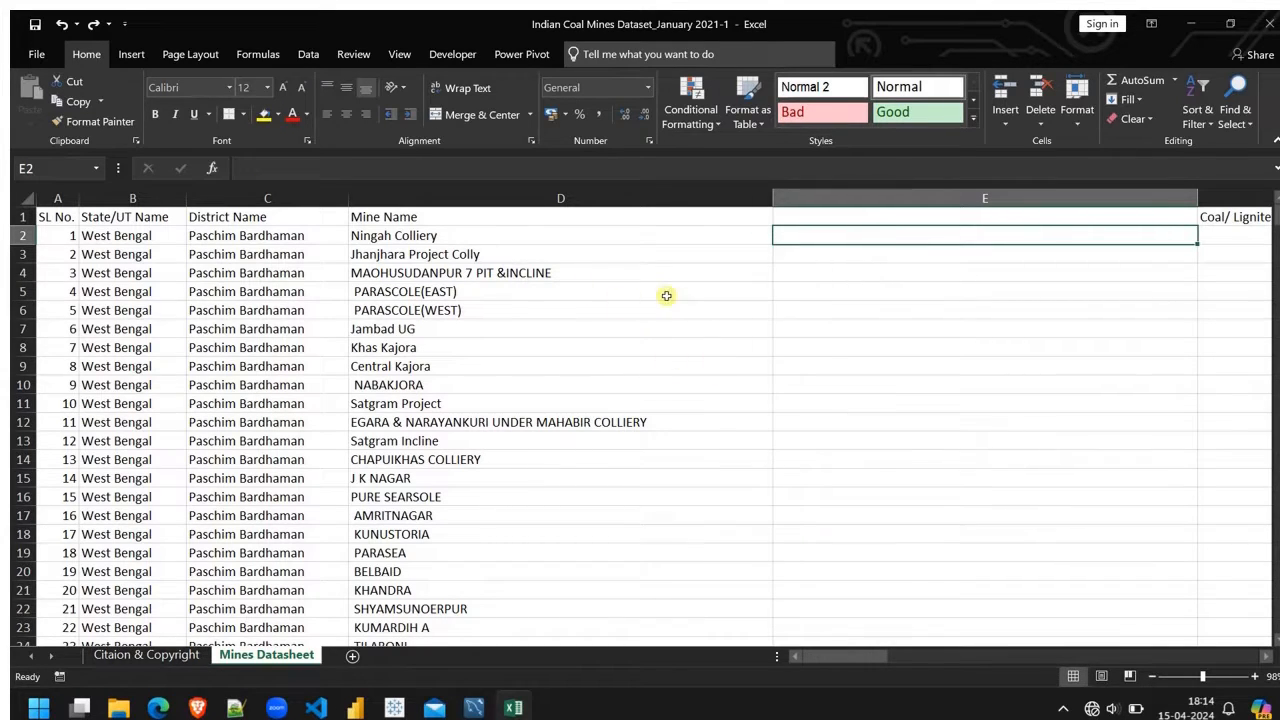
Step: Enter =CODE(LEFT(D5)) in E5 to get the character code of the first character of that mine name
{"action": "left_click", "coordinate": [804, 292]}
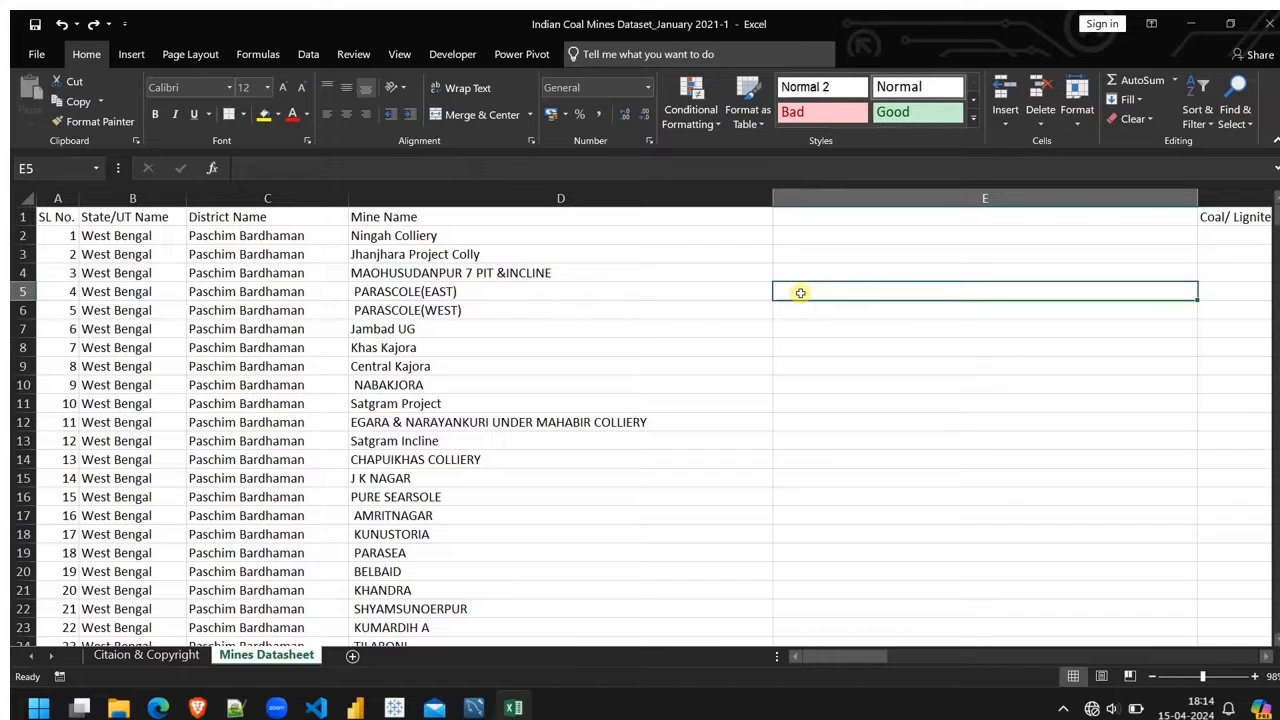
{"action": "type", "text": "=code"}
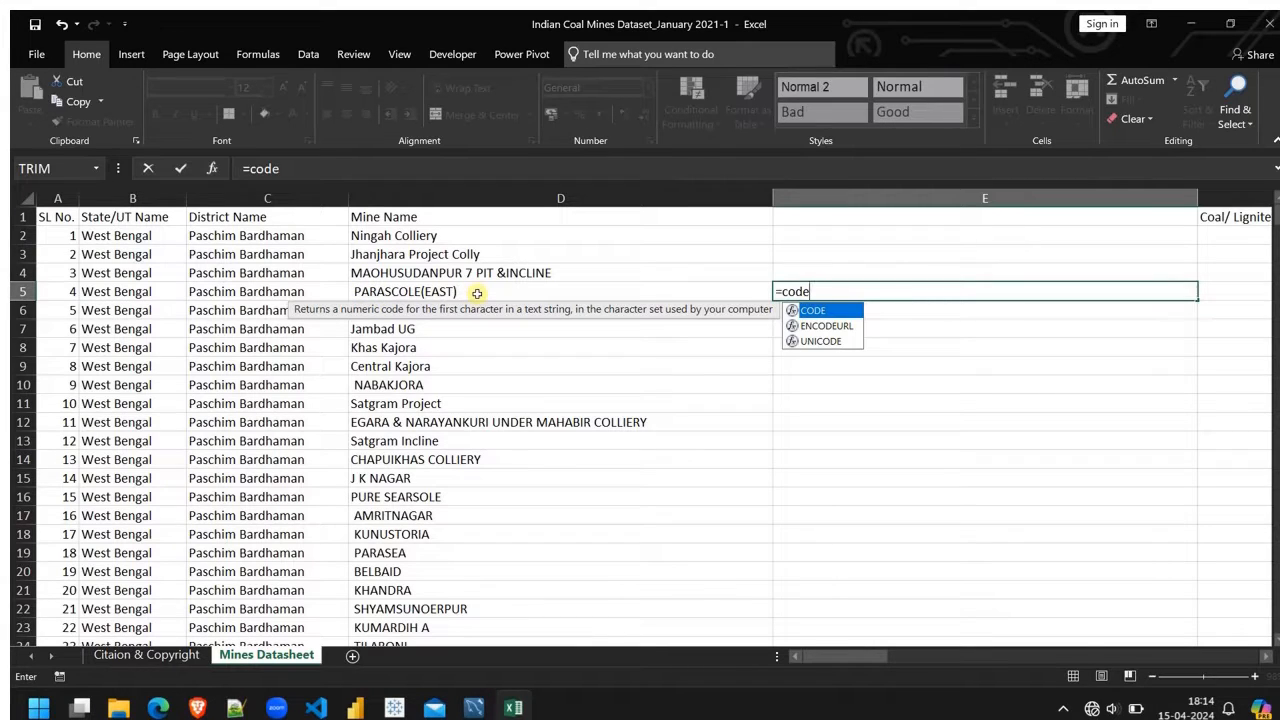
{"action": "type", "text": "("}
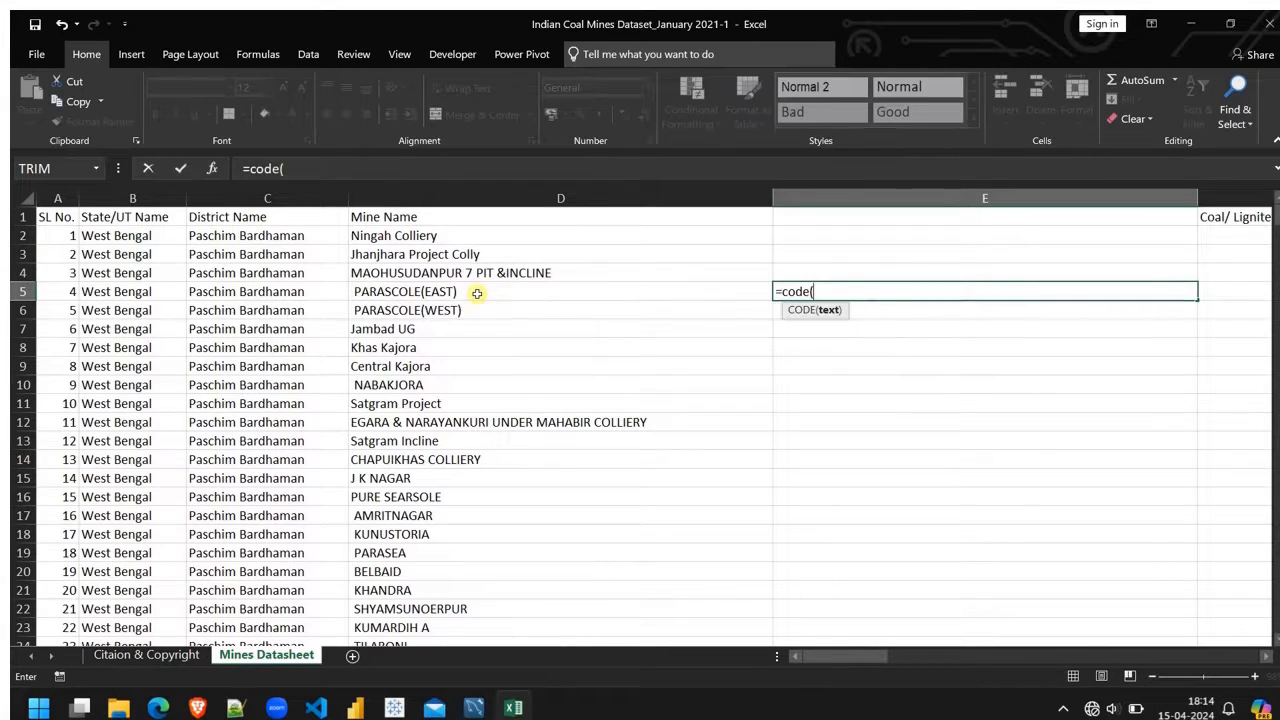
{"action": "type", "text": "lu"}
{"action": "key", "text": "BackSpace"}
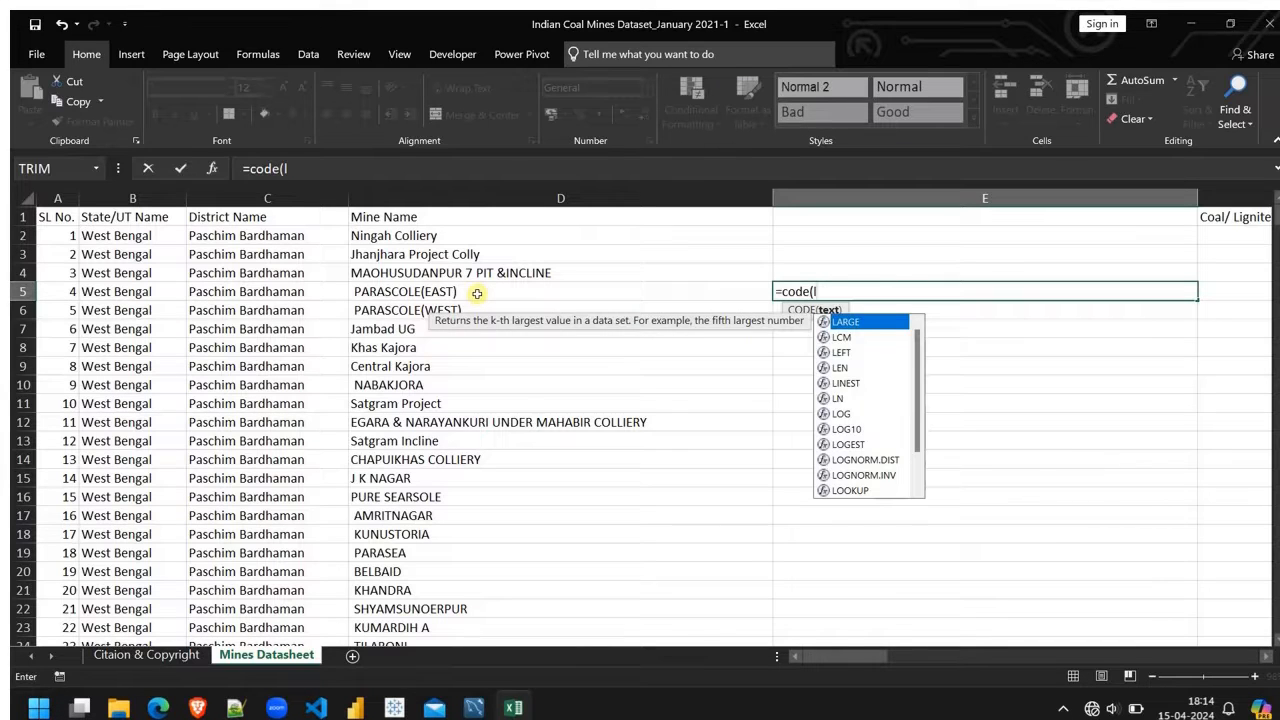
{"action": "type", "text": "ef"}
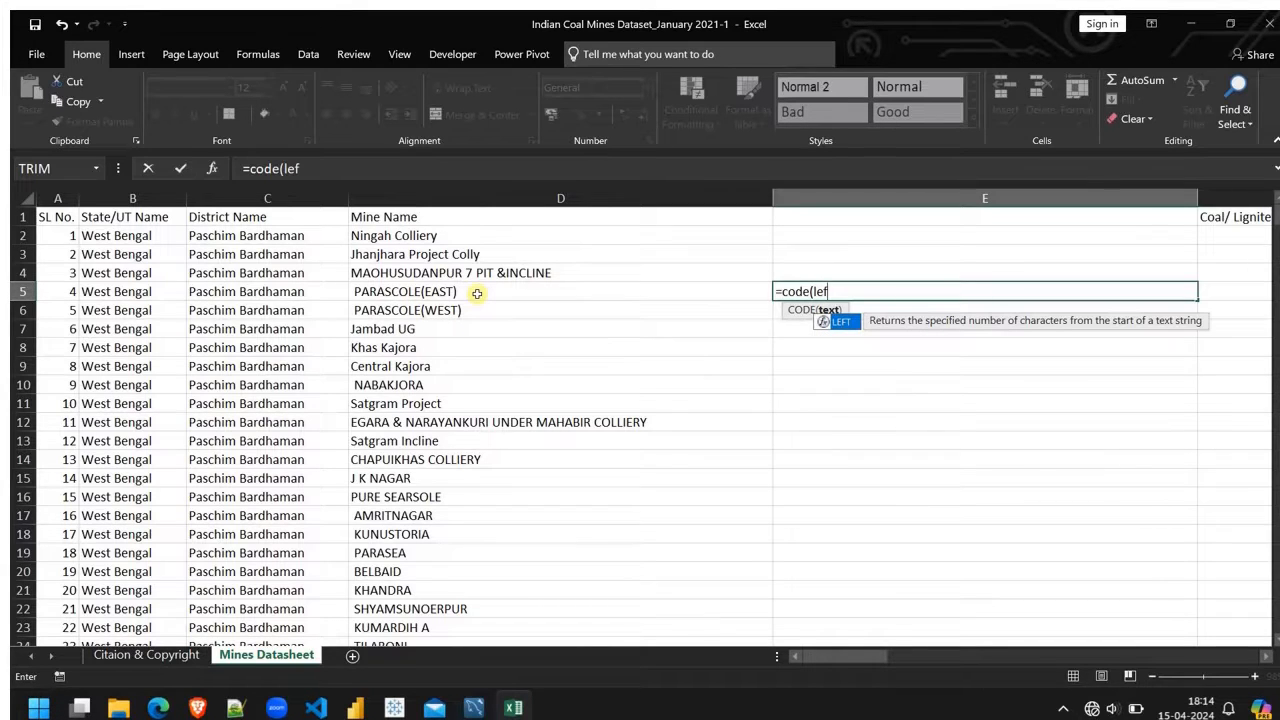
{"action": "key", "text": "BackSpace"}
{"action": "key", "text": "BackSpace"}
{"action": "key", "text": "BackSpace"}
{"action": "key", "text": "BackSpace"}
{"action": "key", "text": "BackSpace"}
{"action": "key", "text": "BackSpace"}
{"action": "key", "text": "BackSpace"}
{"action": "key", "text": "BackSpace"}
{"action": "key", "text": "BackSpace"}
{"action": "type", "text": "=co"}
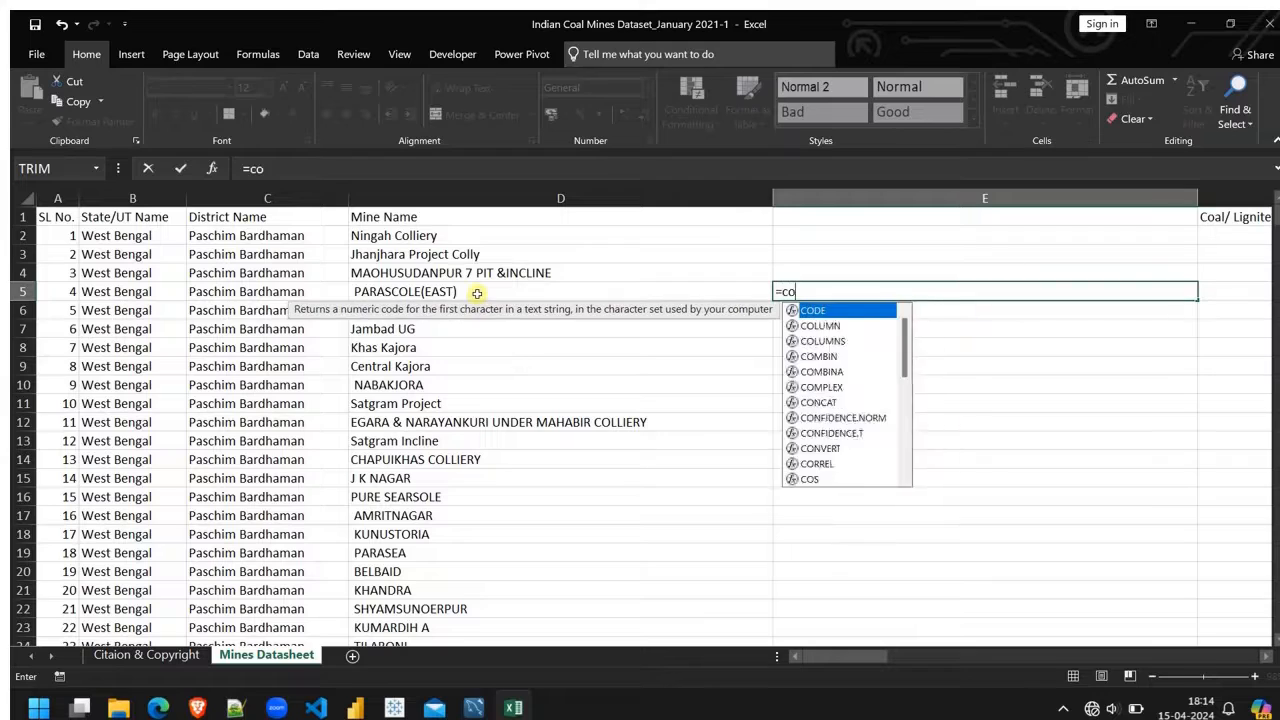
{"action": "type", "text": "d"}
{"action": "key", "text": "Tab"}
{"action": "type", "text": "lef"}
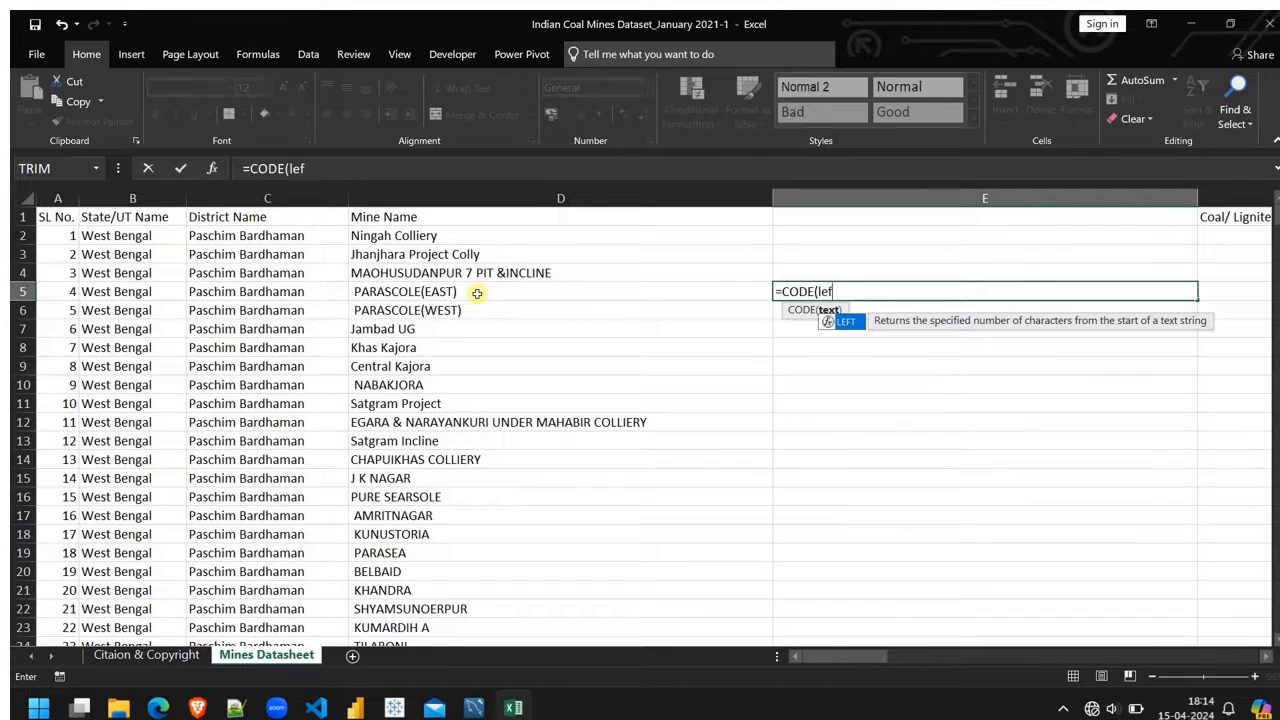
{"action": "key", "text": "Tab"}
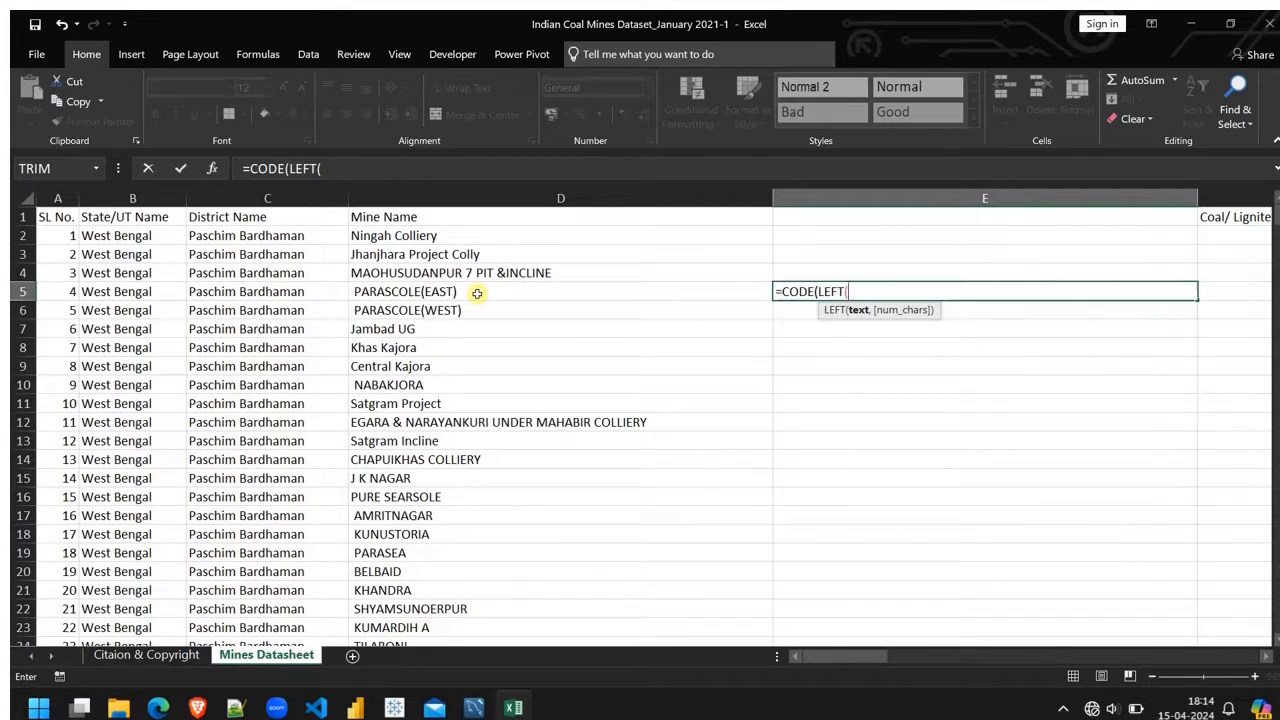
{"action": "left_click", "coordinate": [477, 293]}
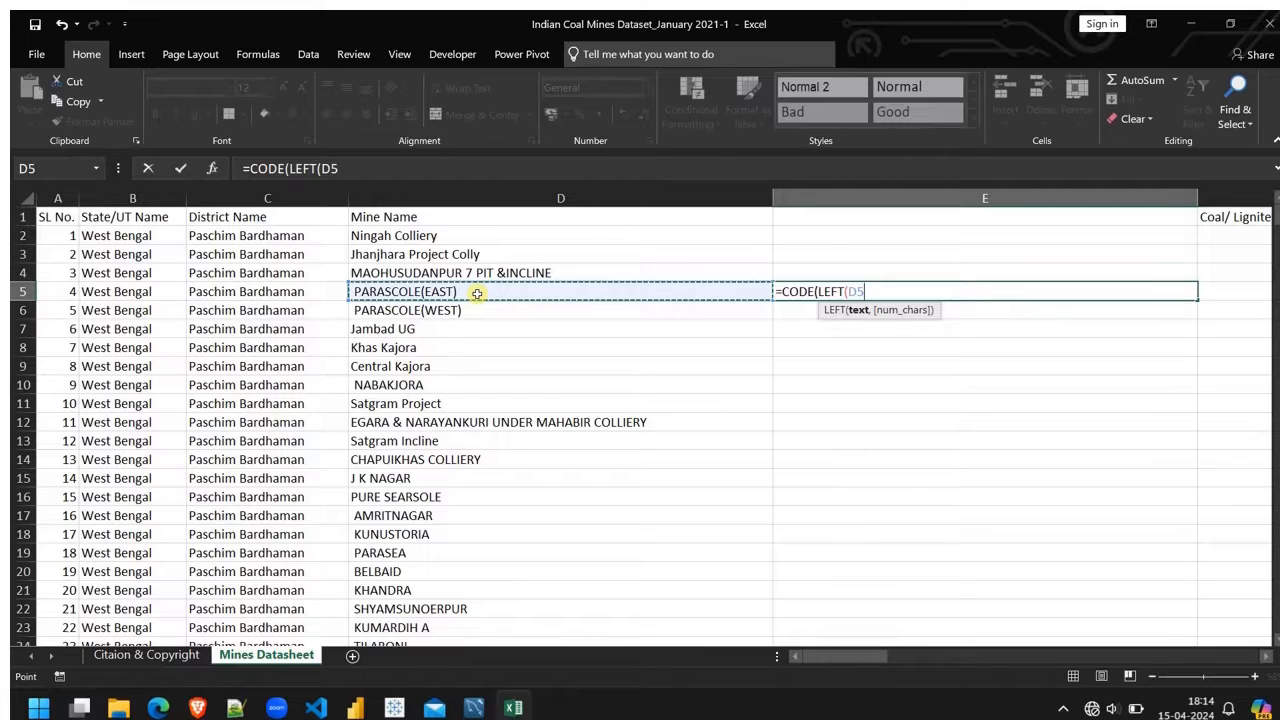
{"action": "type", "text": "))"}
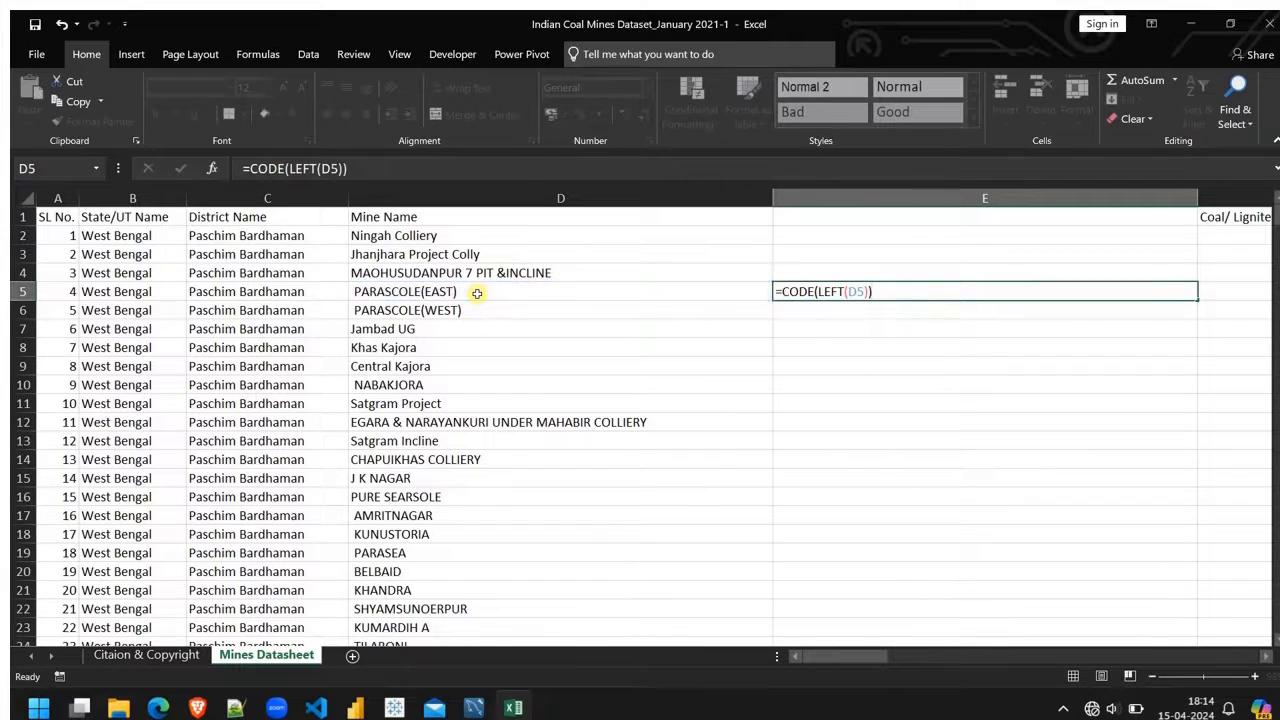
{"action": "key", "text": "Return"}
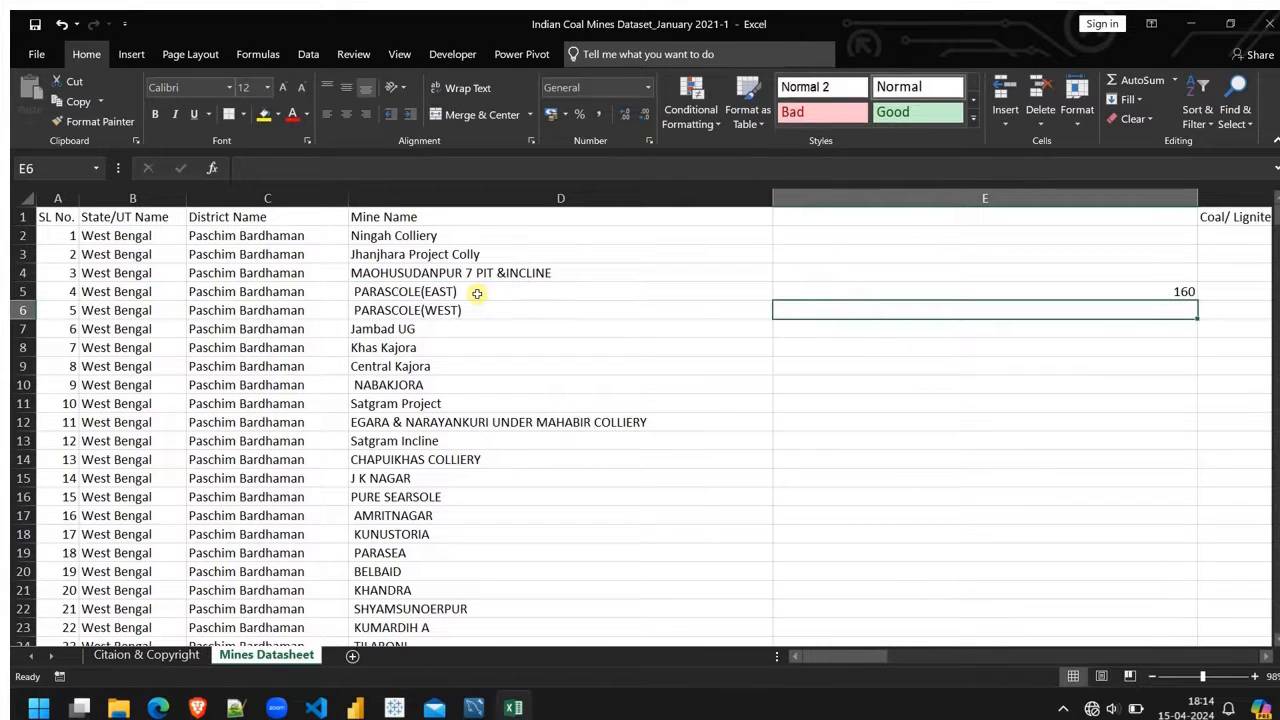
Step: Check the CODE formula in E5 and undo it, and inspect the mine name text in D2
{"action": "left_click", "coordinate": [1144, 291]}
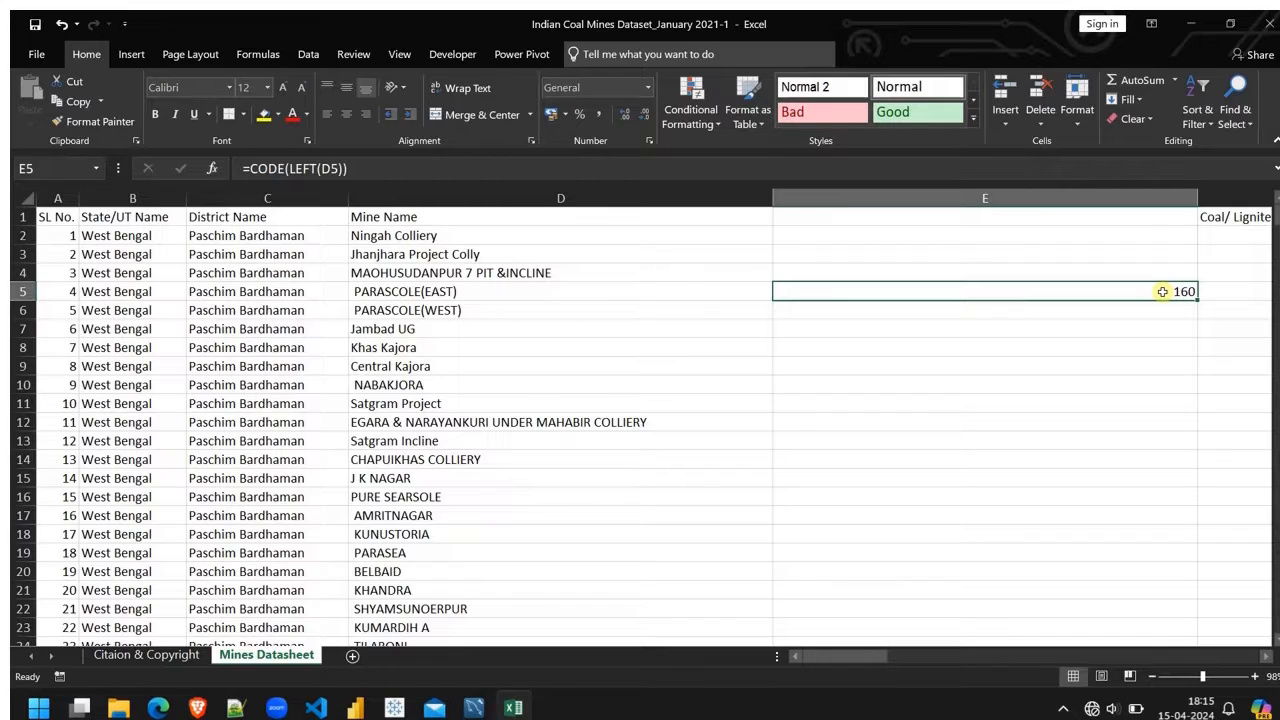
{"action": "key", "text": "ctrl+z"}
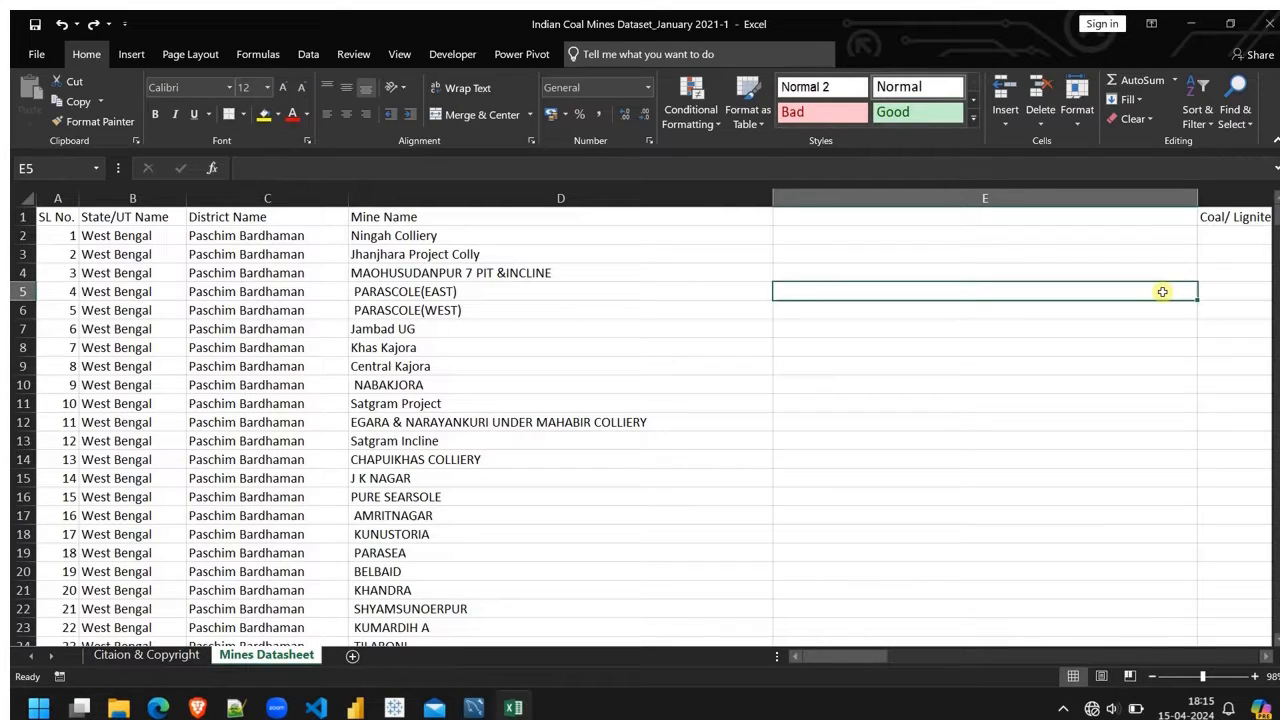
{"action": "left_click", "coordinate": [548, 235]}
{"action": "double_click", "coordinate": [548, 235]}
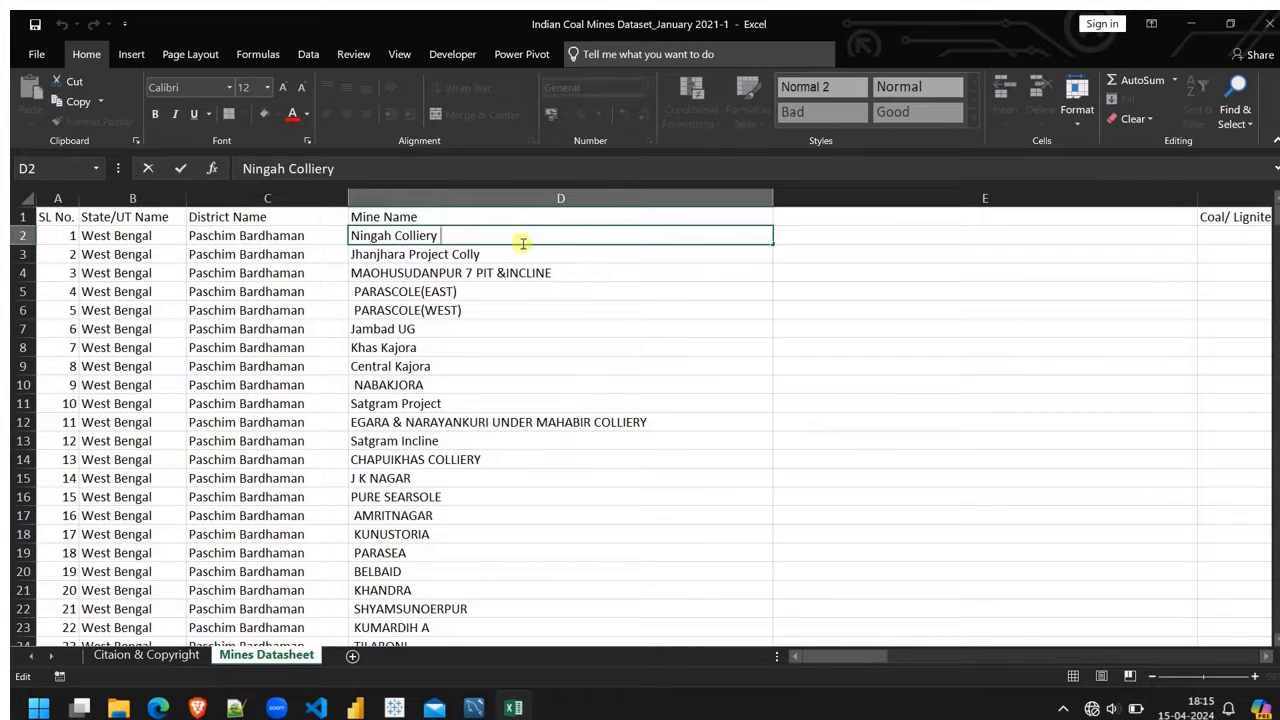
Step: Enter =SUBSTITUTE(D2, CHAR(160), " ") in E2 to replace non-breaking spaces with ordinary spaces
{"action": "left_click", "coordinate": [881, 236]}
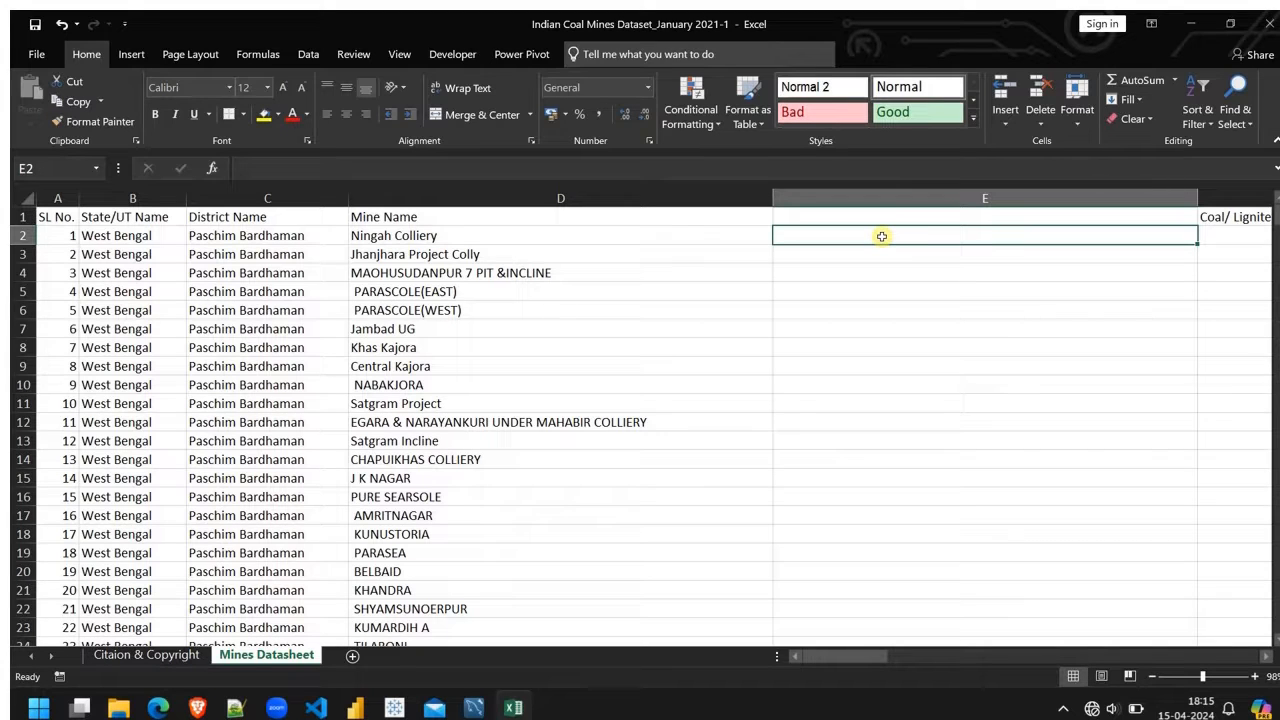
{"action": "type", "text": "="}
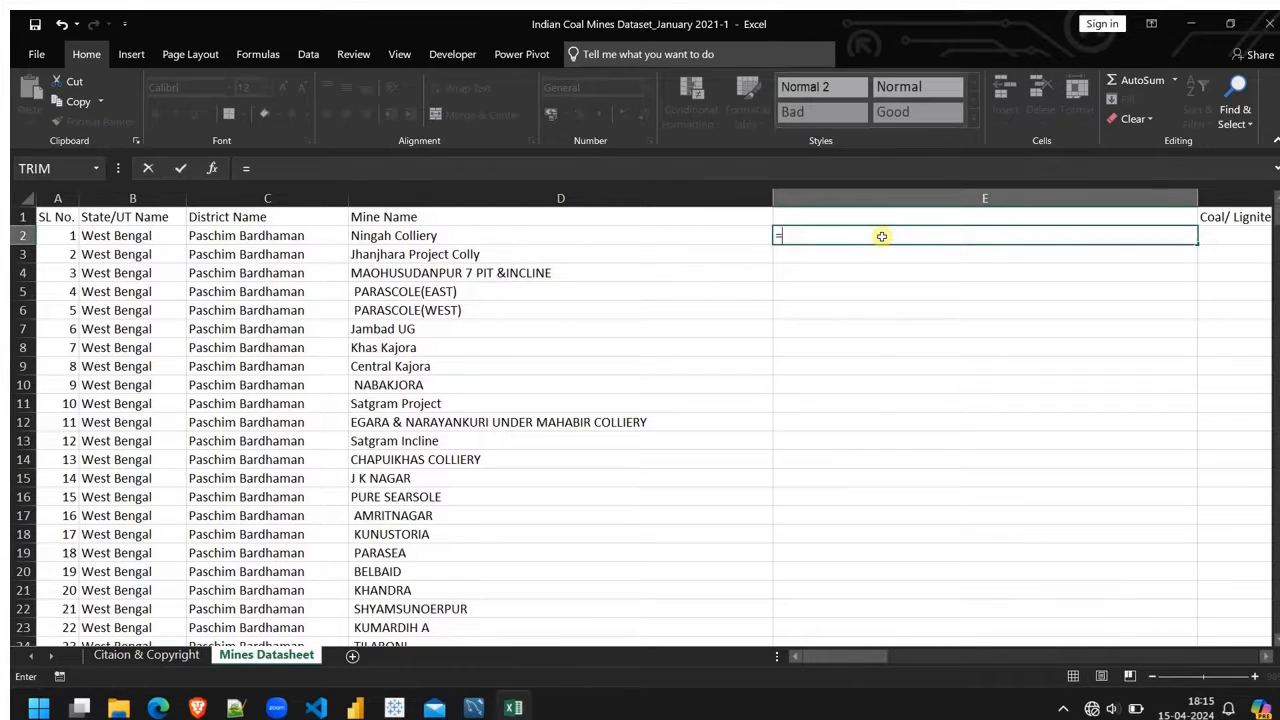
{"action": "type", "text": "subs"}
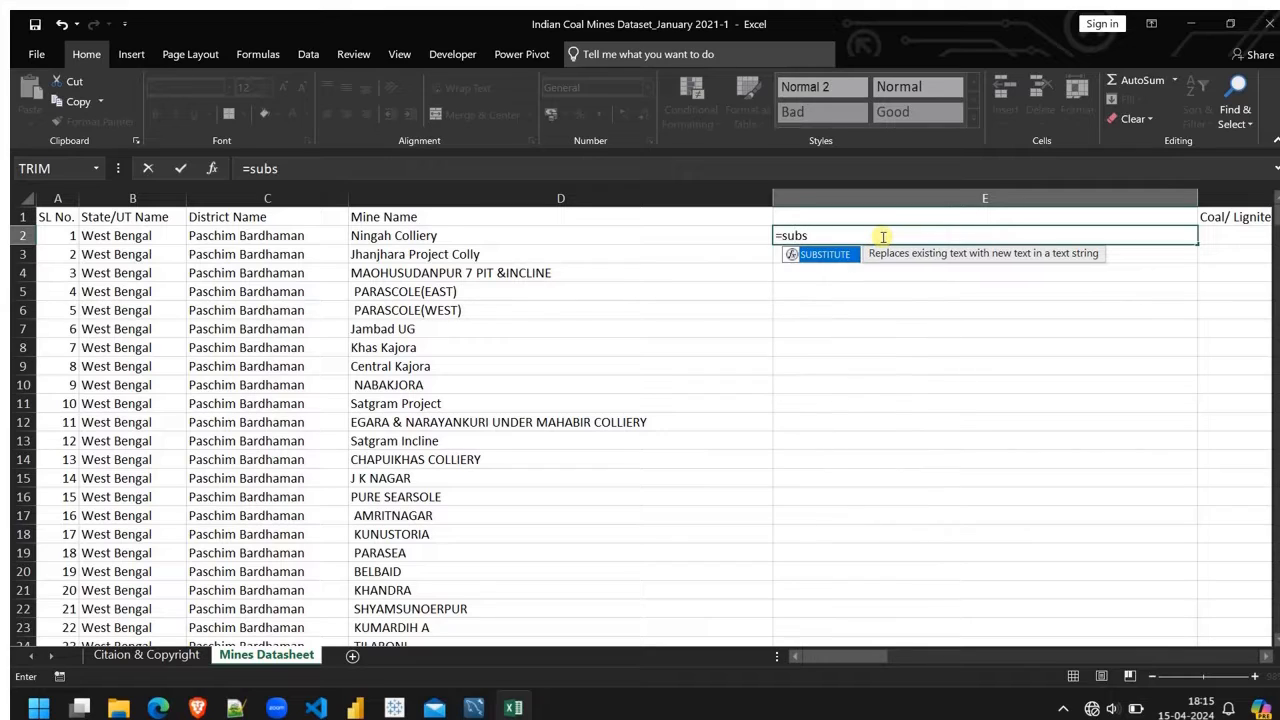
{"action": "key", "text": "Tab"}
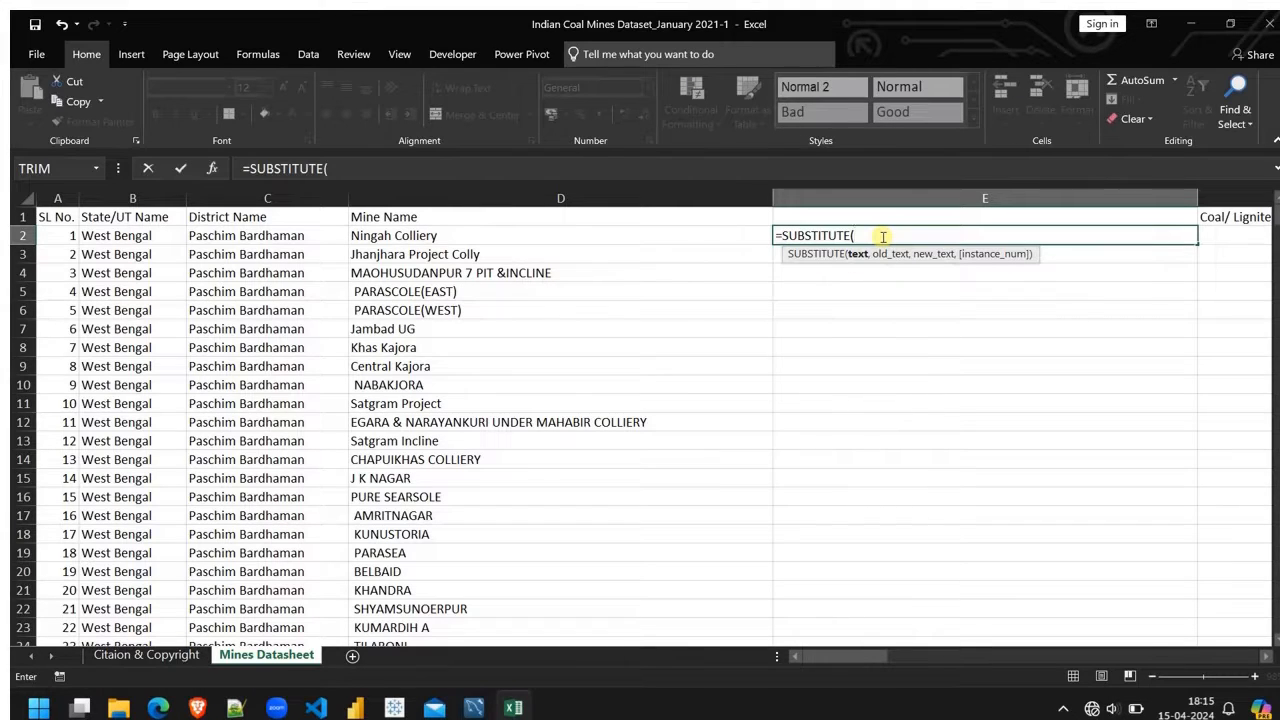
{"action": "left_click", "coordinate": [402, 237]}
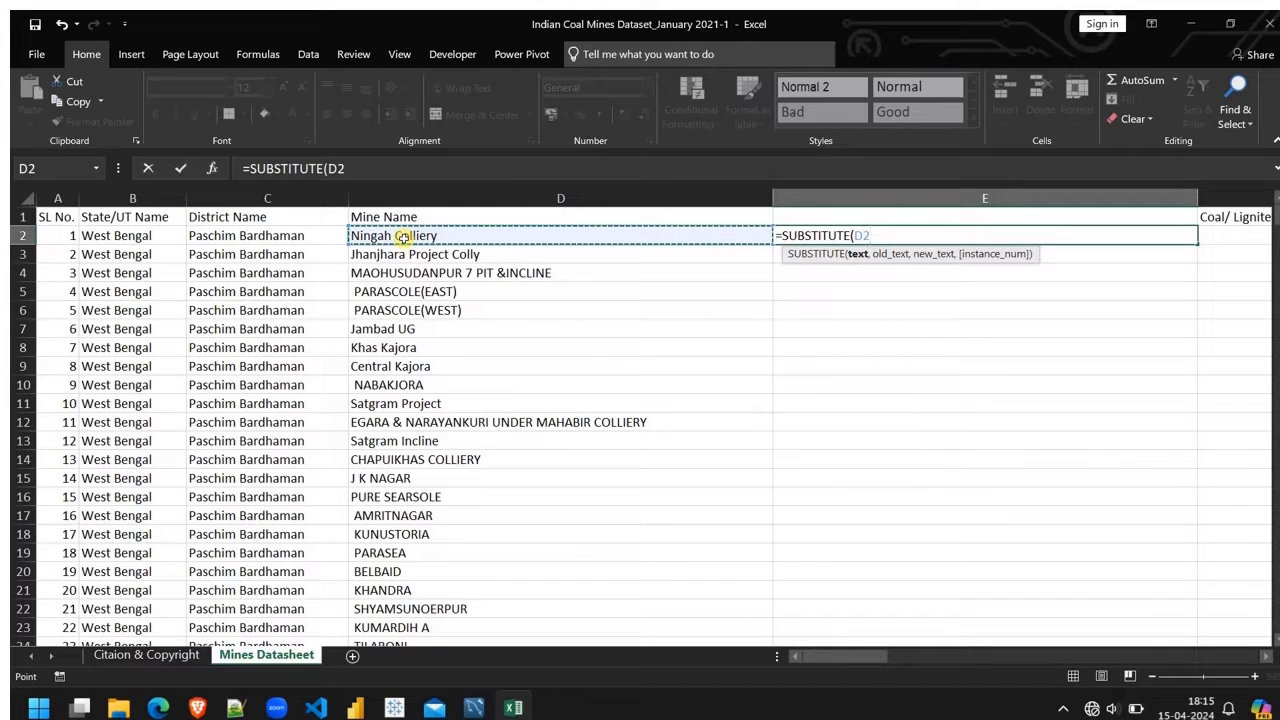
{"action": "type", "text": ","}
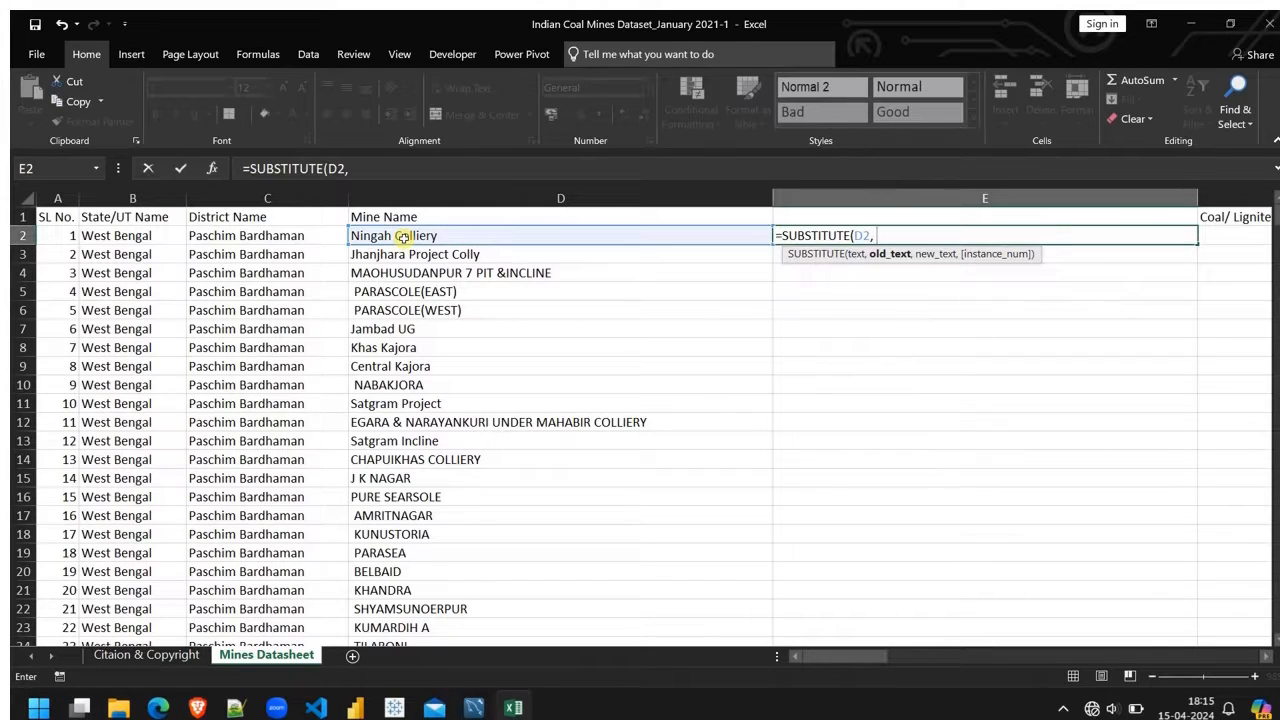
{"action": "type", "text": " c"}
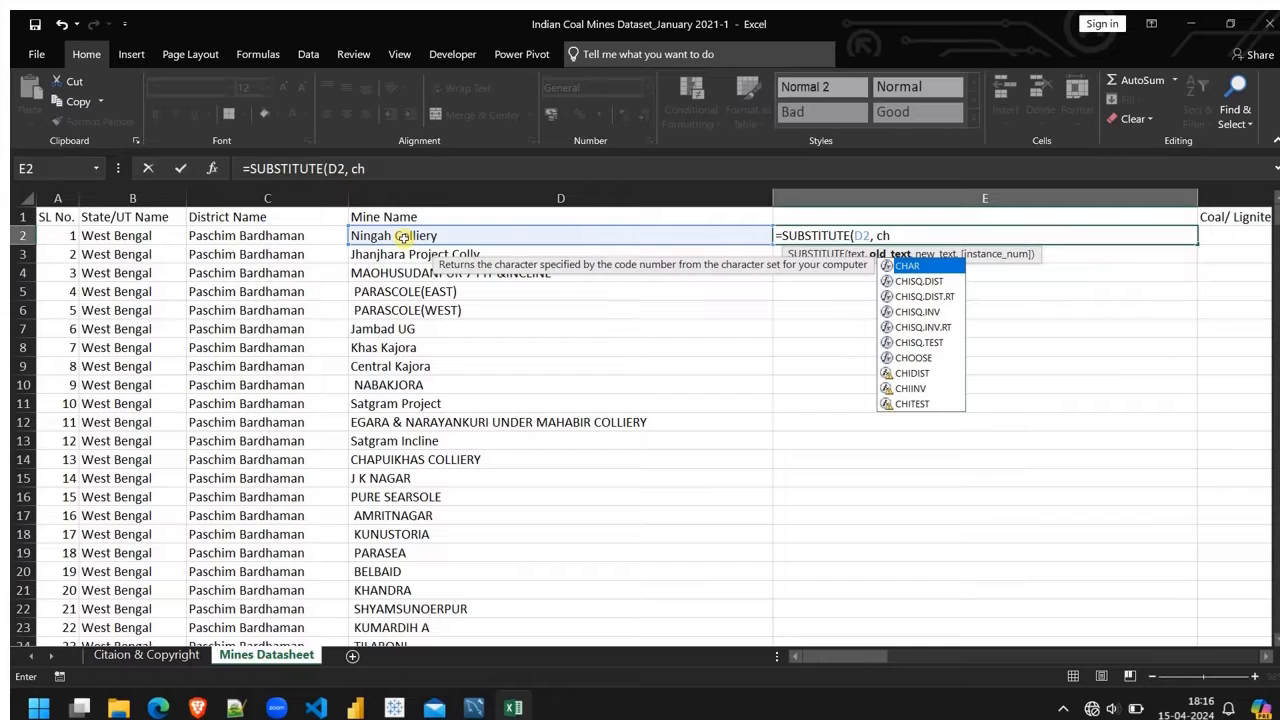
{"action": "type", "text": "h"}
{"action": "key", "text": "Tab"}
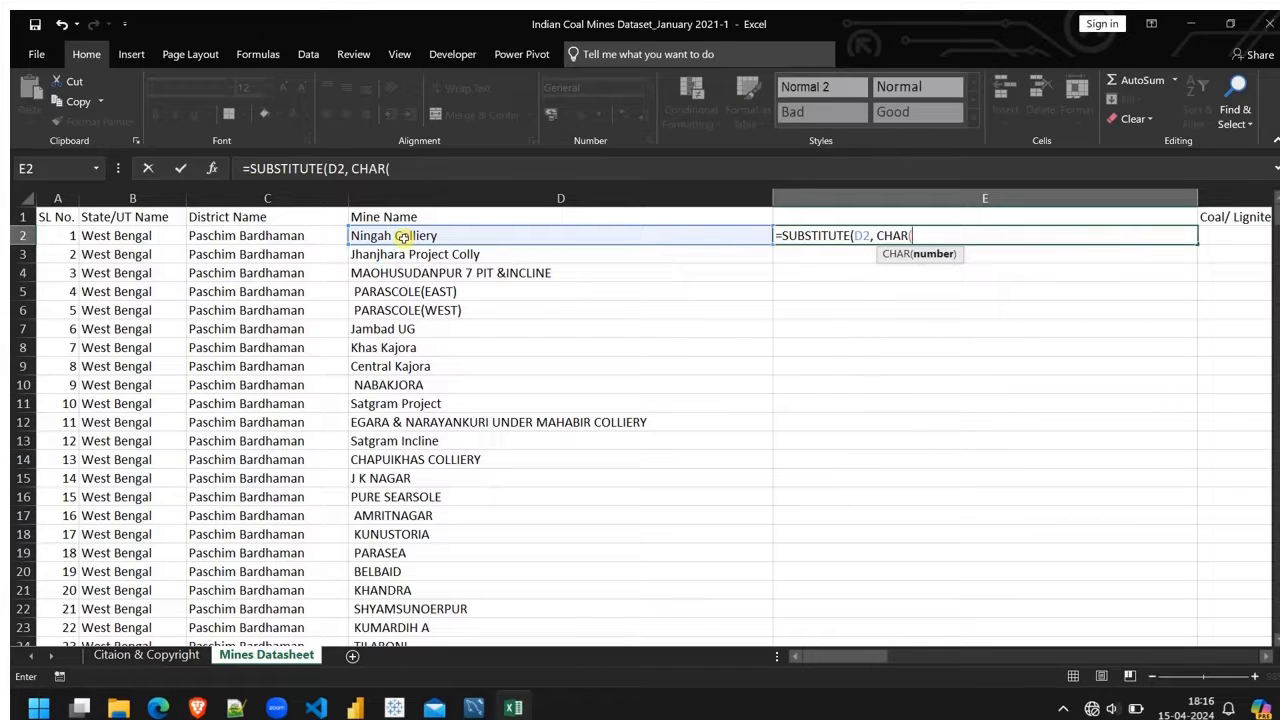
{"action": "type", "text": "160)"}
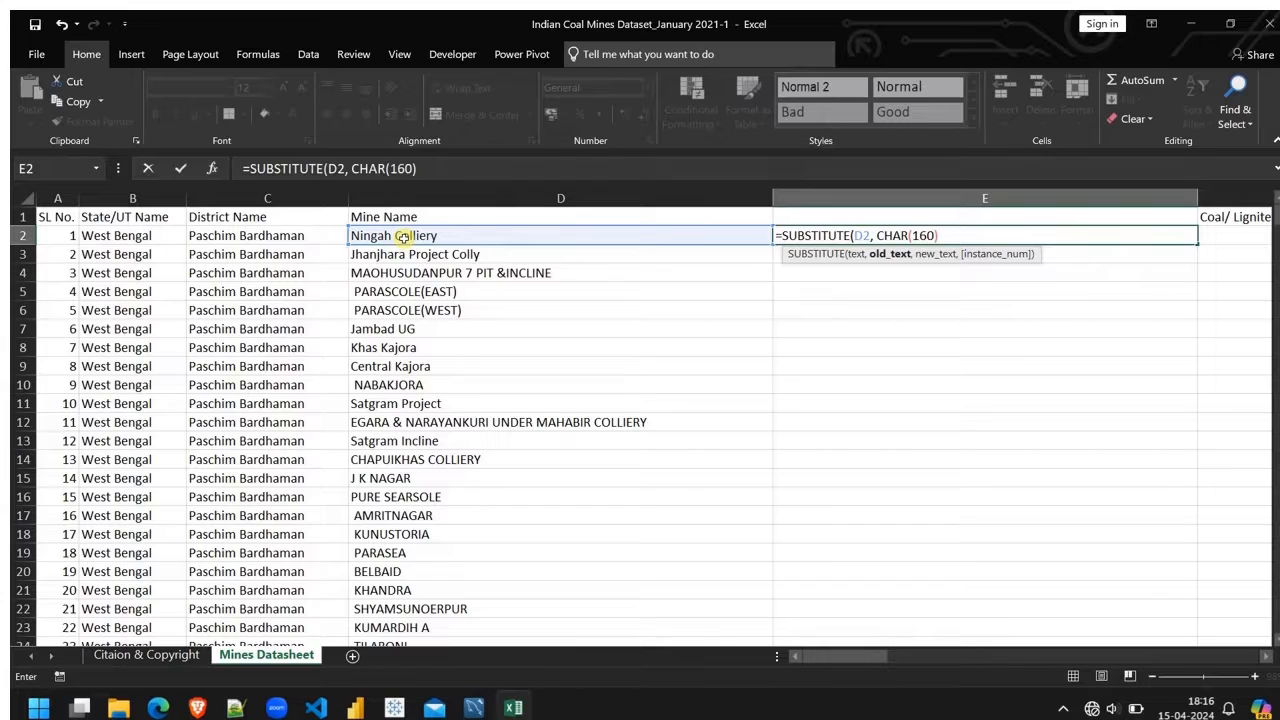
{"action": "type", "text": ","}
{"action": "type", "text": "\" \")"}
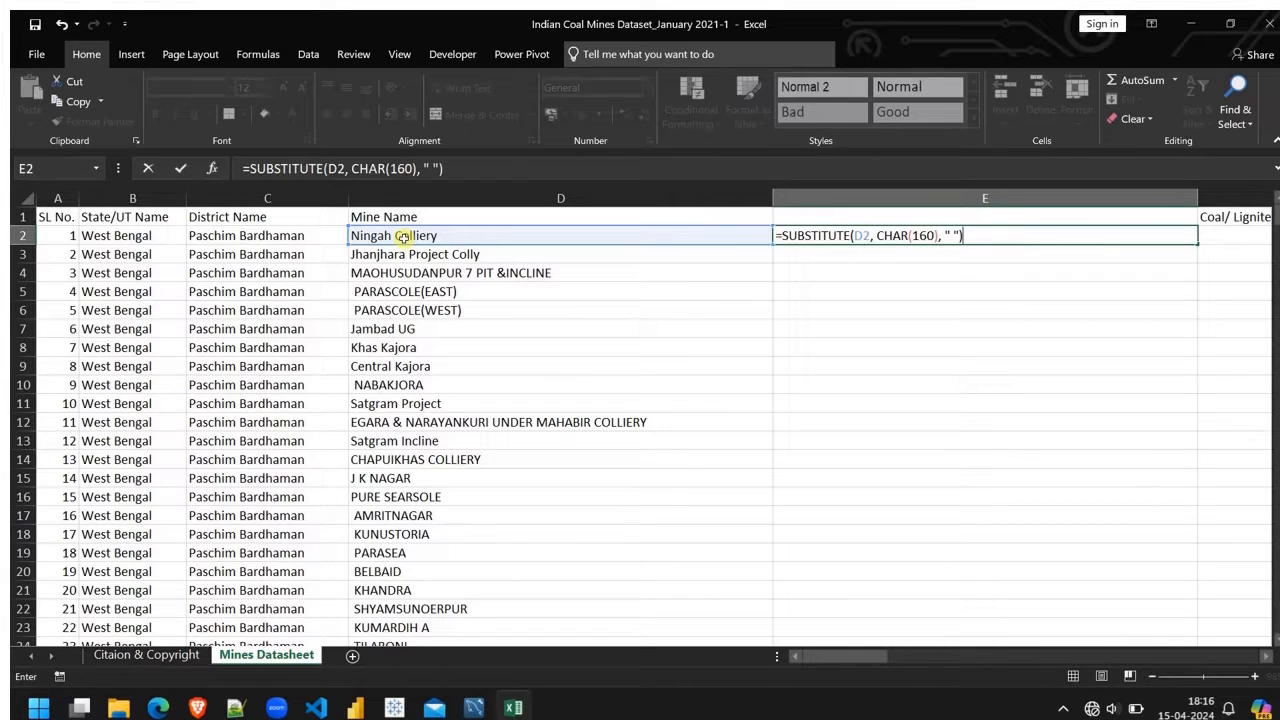
{"action": "key", "text": "Return"}
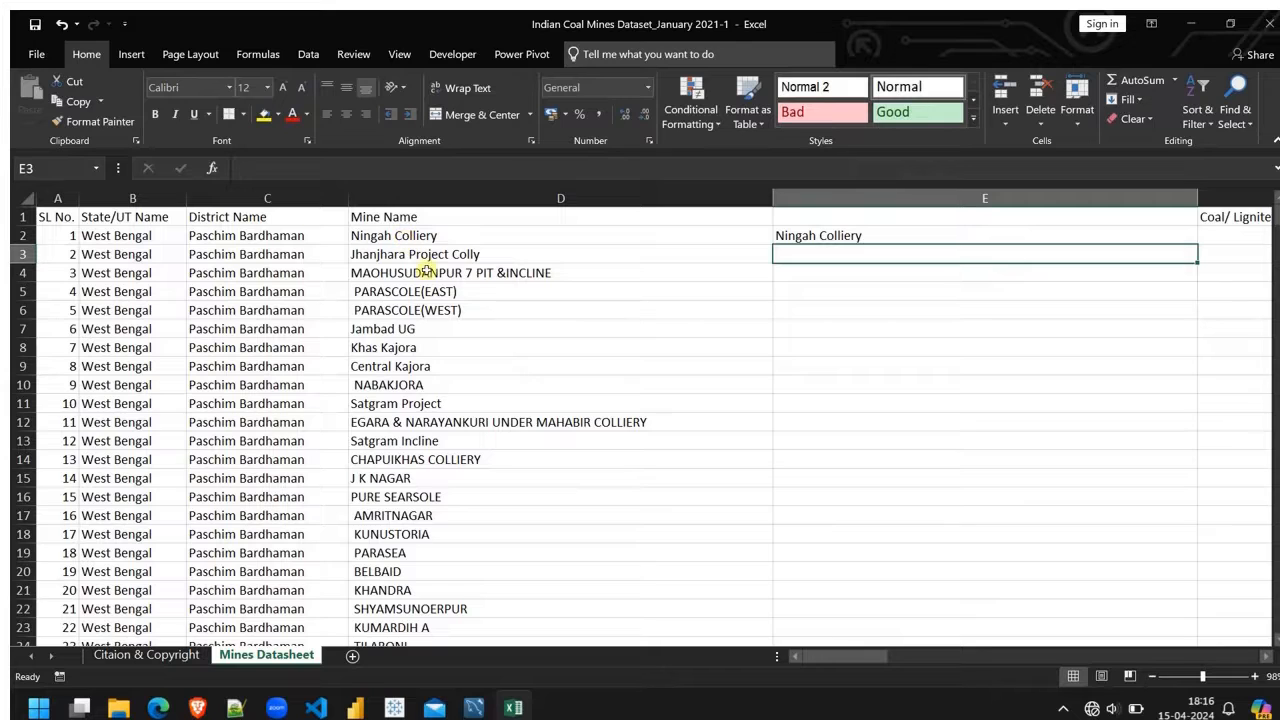
Step: Fill the SUBSTITUTE formula from E2 down through all the mine rows and compare the results with the original names
{"action": "left_click", "coordinate": [913, 234]}
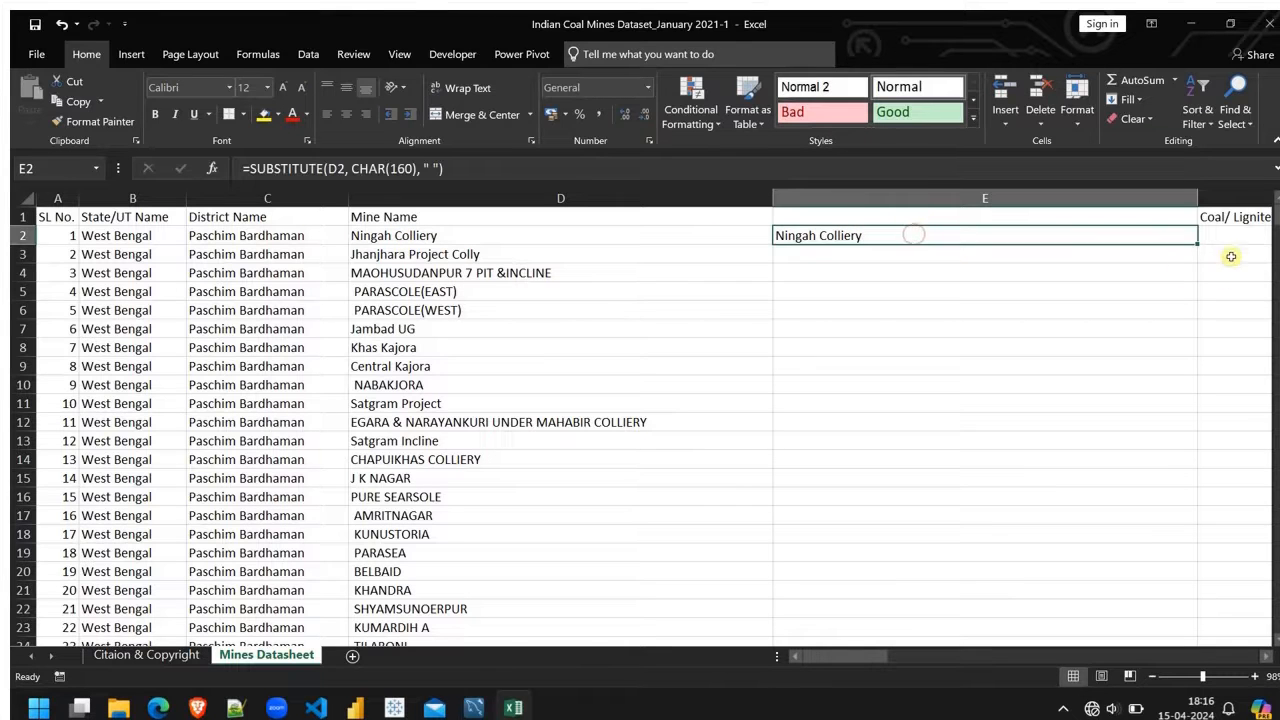
{"action": "left_click_drag", "start_coordinate": [1197, 243], "coordinate": [1094, 323]}
{"action": "scroll", "coordinate": [1094, 321], "scroll_direction": "up", "scroll_amount": 14}
{"action": "scroll", "coordinate": [1094, 321], "scroll_direction": "up", "scroll_amount": 20}
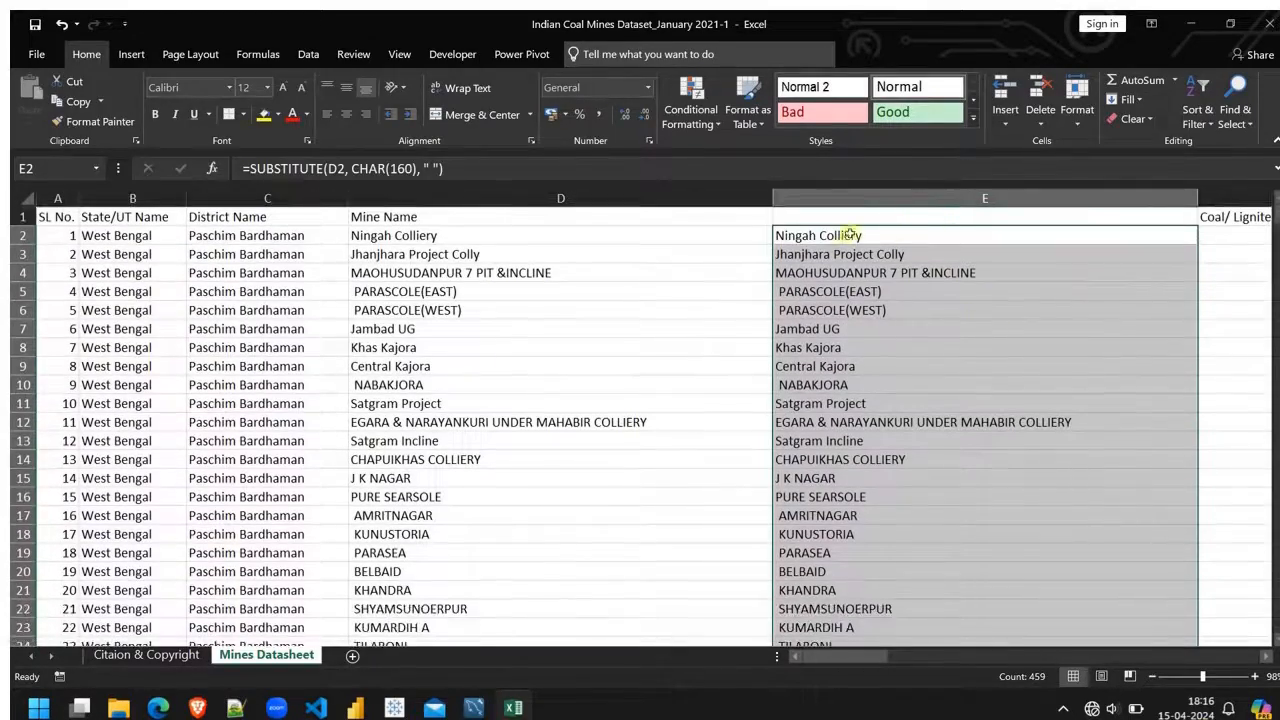
{"action": "left_click", "coordinate": [686, 297]}
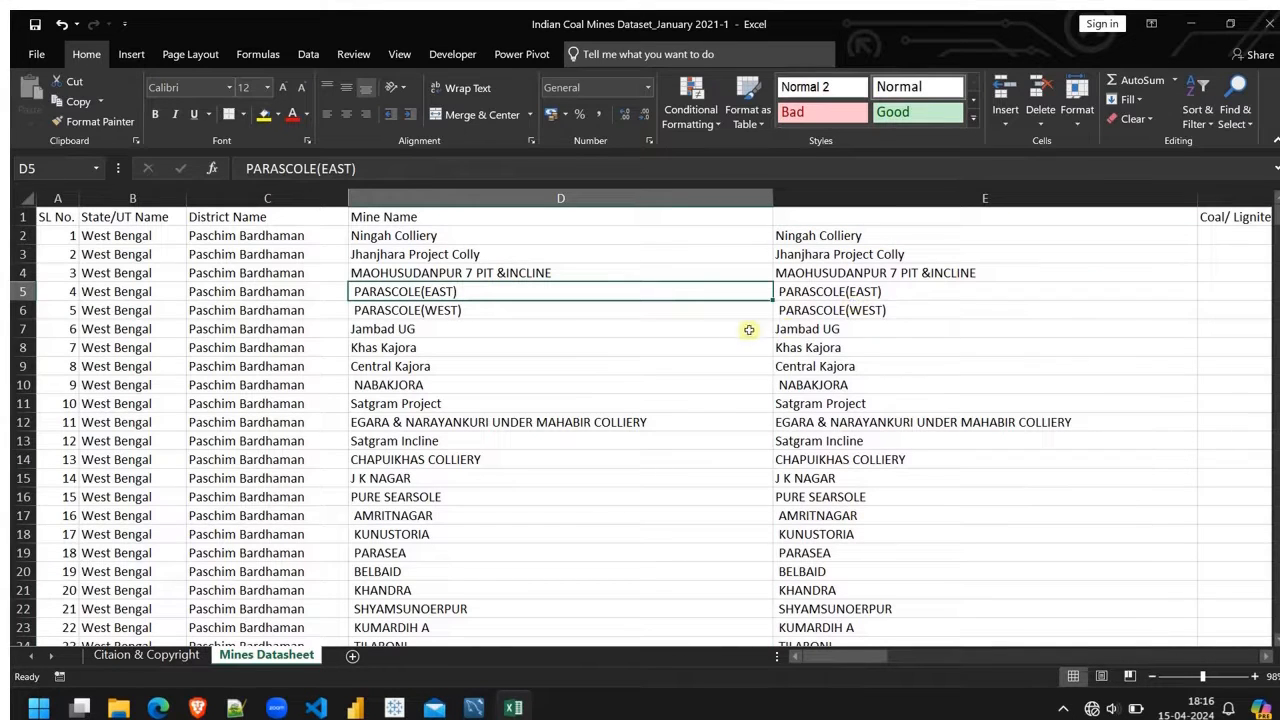
{"action": "left_click", "coordinate": [820, 235]}
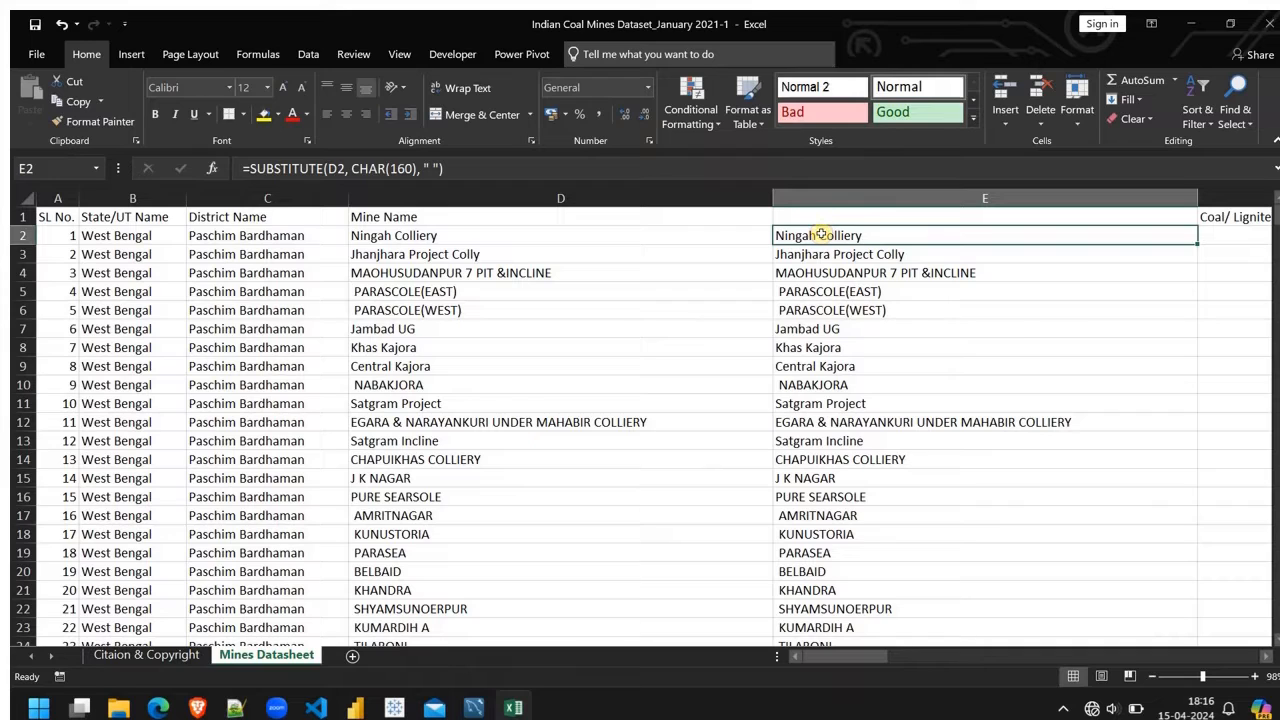
Step: Insert a blank column between the SUBSTITUTE results and the Coal/ Lignite Production column
{"action": "scroll", "coordinate": [1100, 346], "scroll_direction": "right", "scroll_amount": 3}
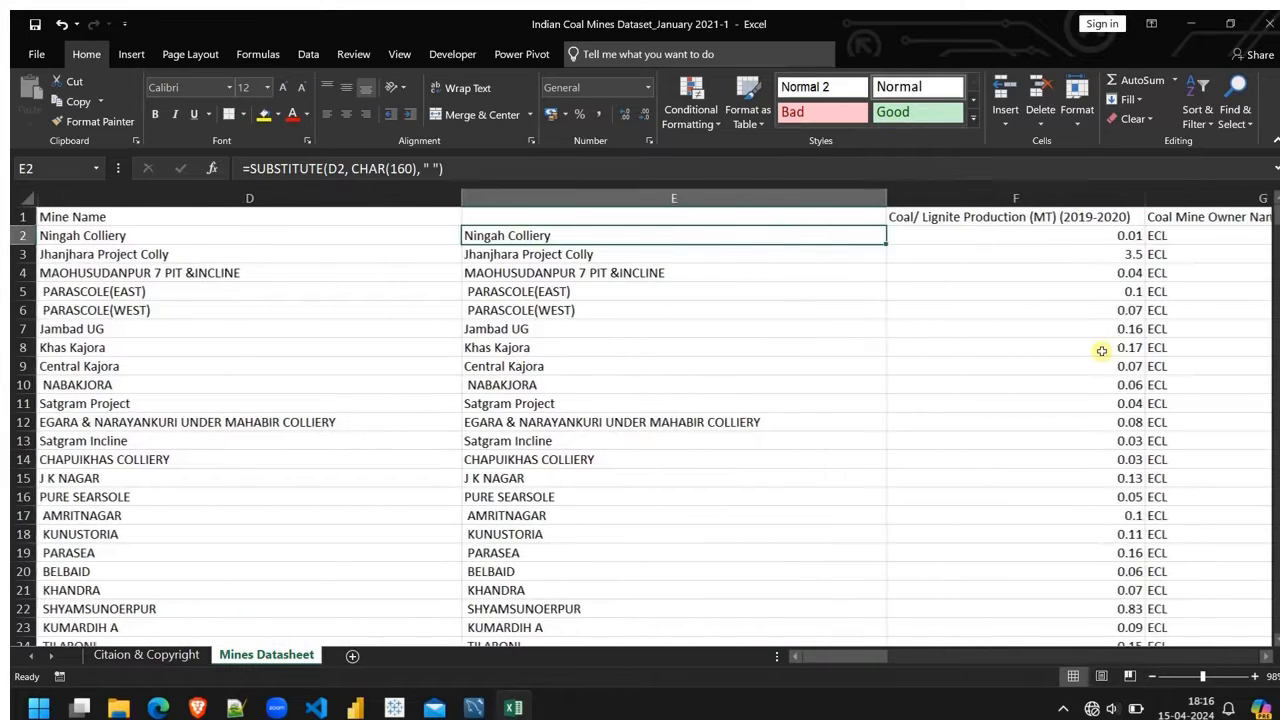
{"action": "right_click", "coordinate": [985, 198]}
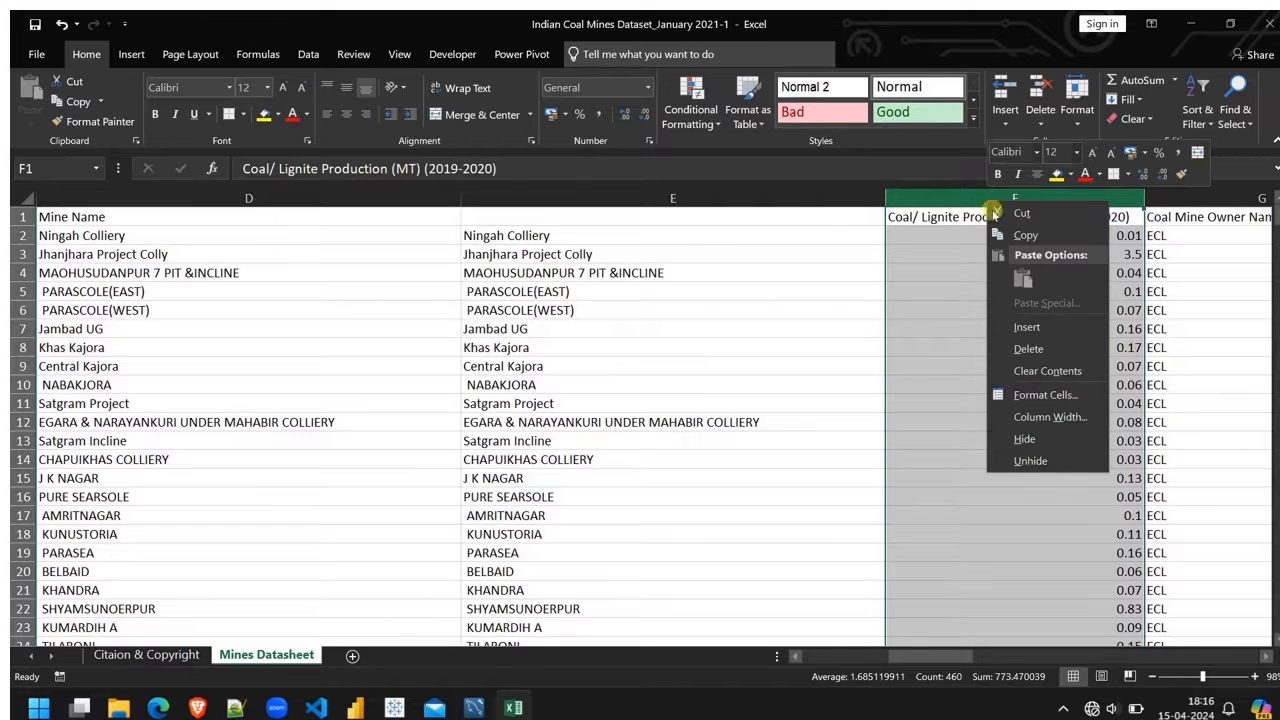
{"action": "left_click", "coordinate": [1024, 327]}
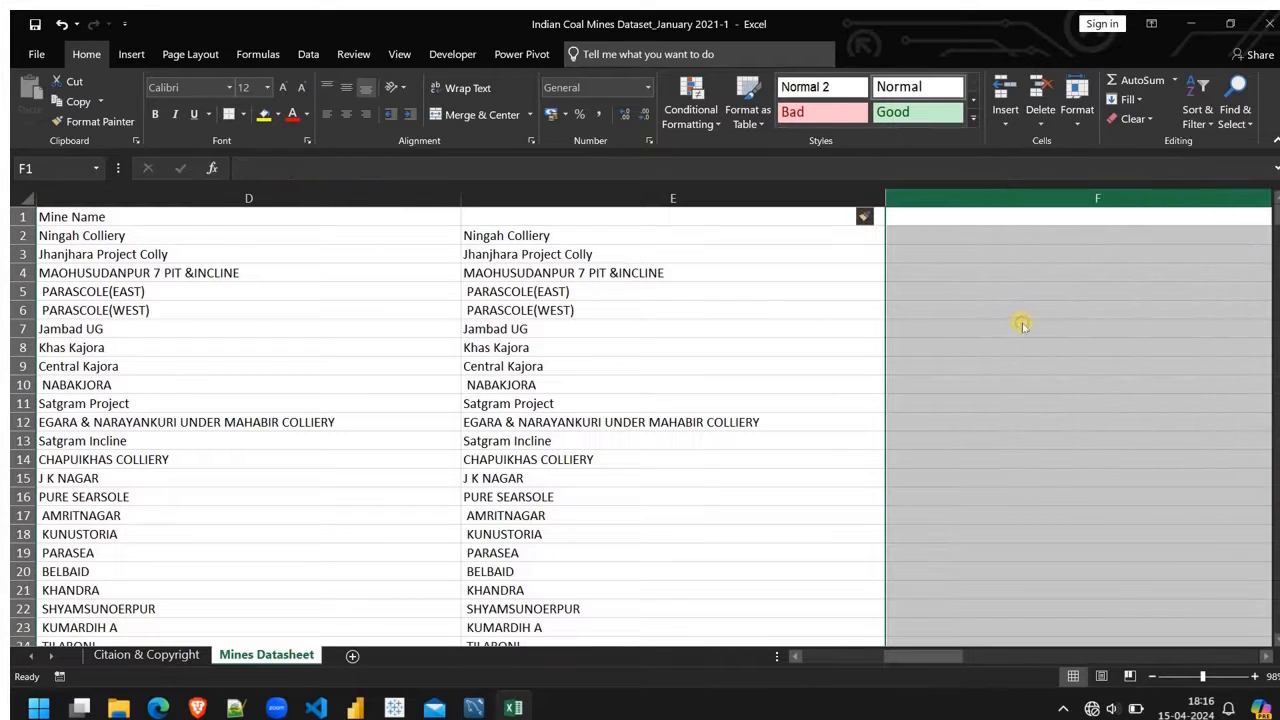
Step: Enter =TRIM(E2) in cell F1 of the blank column beside the SUBSTITUTE results
{"action": "scroll", "coordinate": [963, 323], "scroll_direction": "right", "scroll_amount": 2}
{"action": "double_click", "coordinate": [931, 220]}
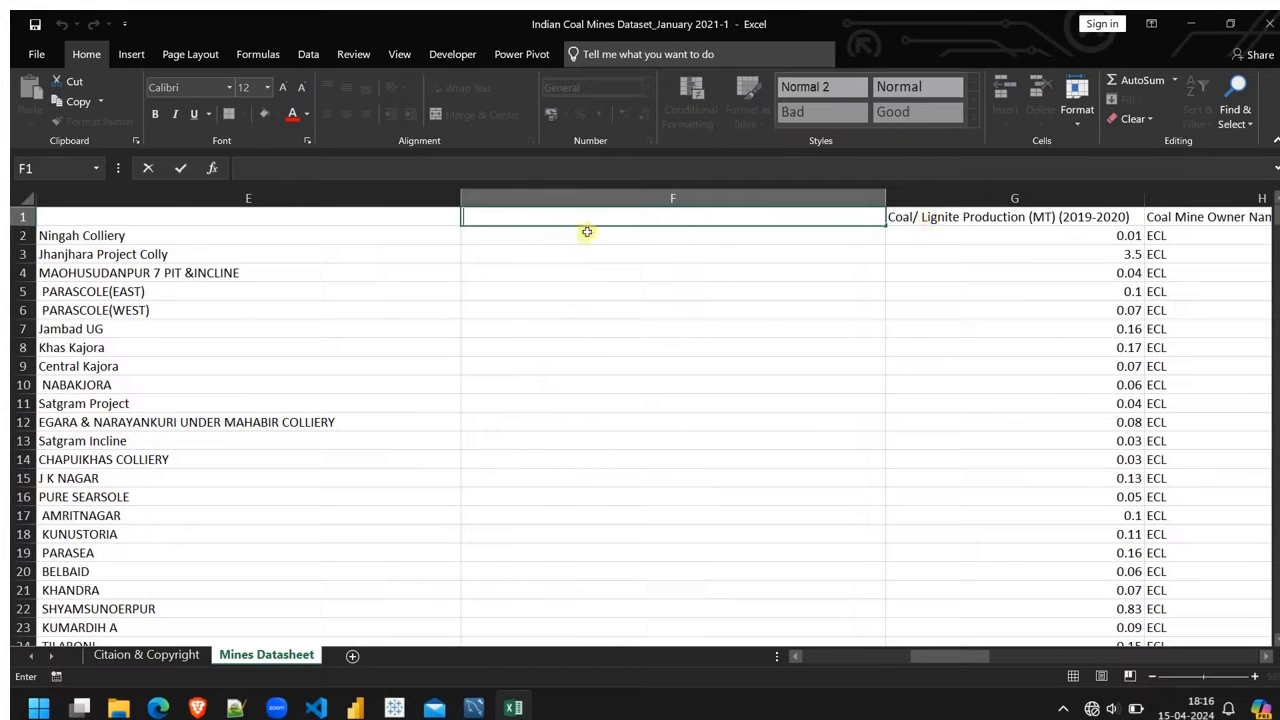
{"action": "type", "text": "=trim"}
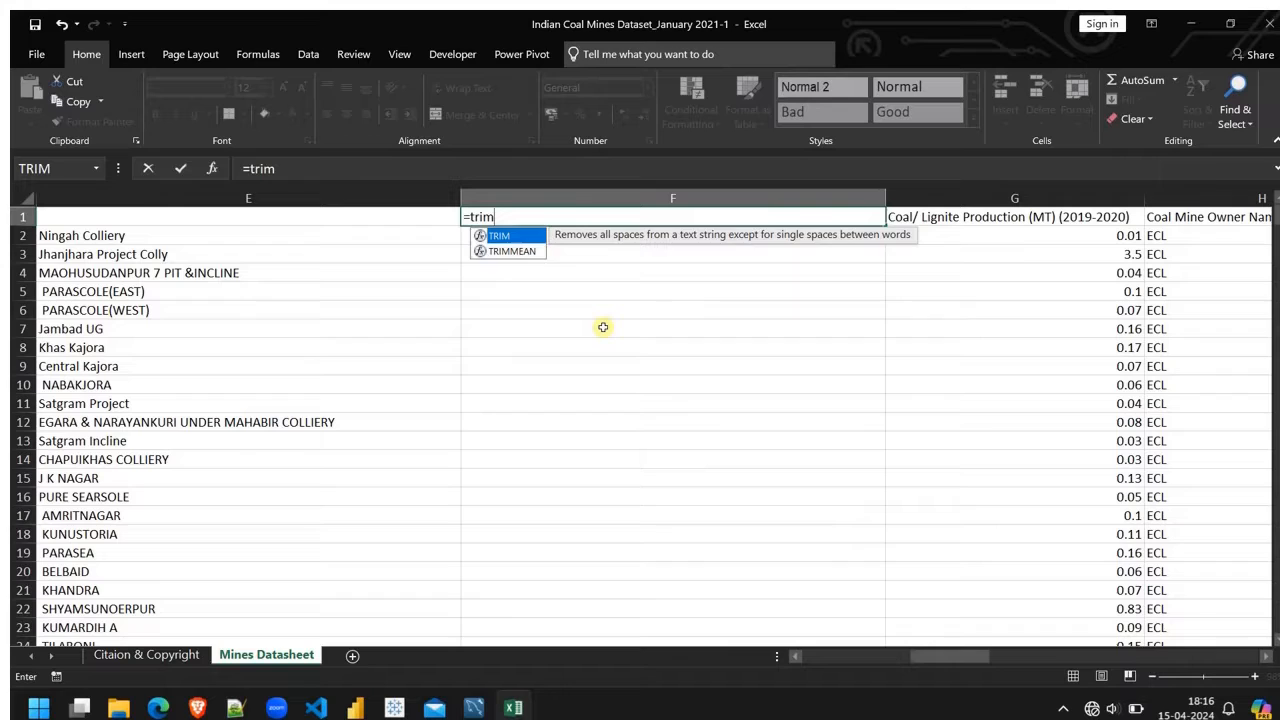
{"action": "key", "text": "Tab"}
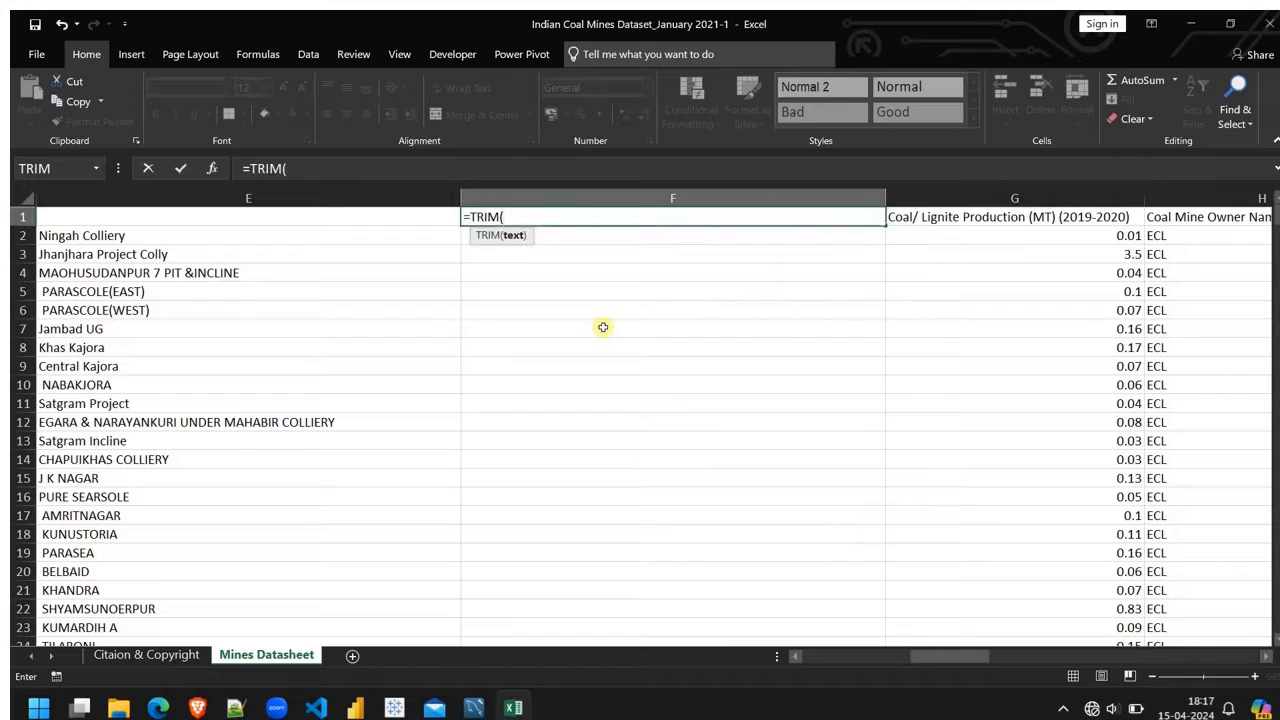
{"action": "left_click", "coordinate": [186, 235]}
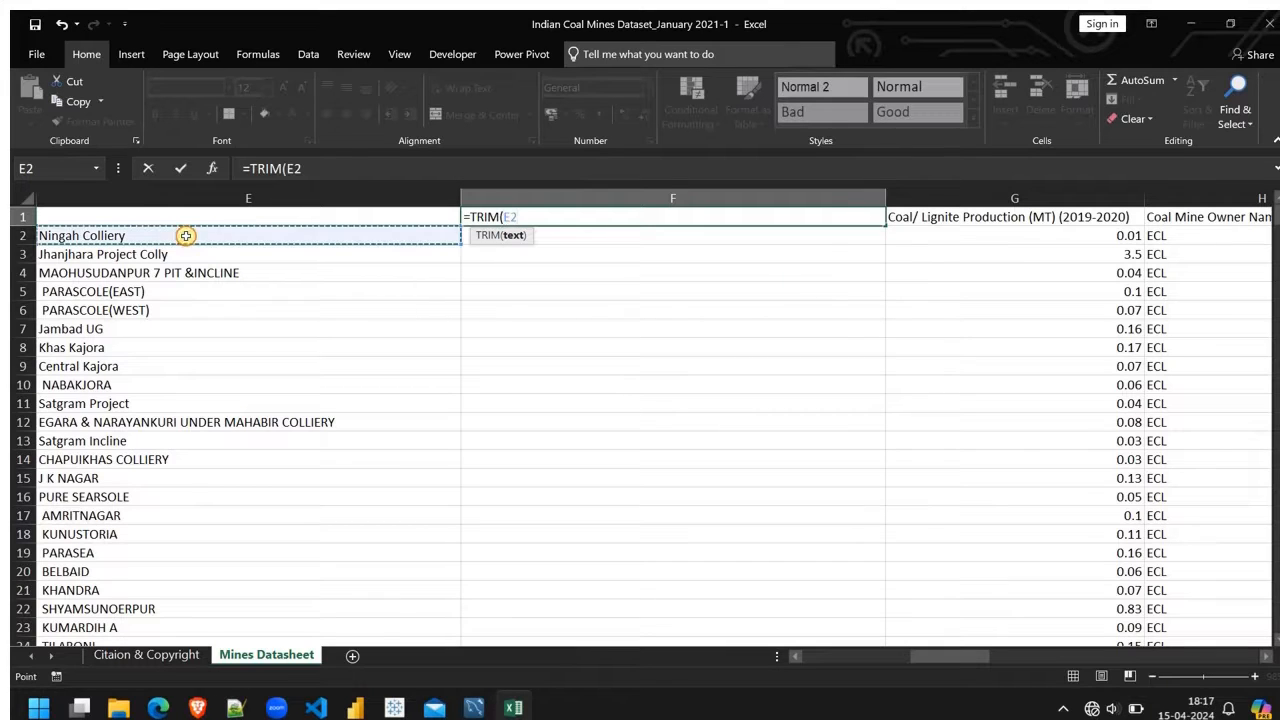
{"action": "type", "text": ")"}
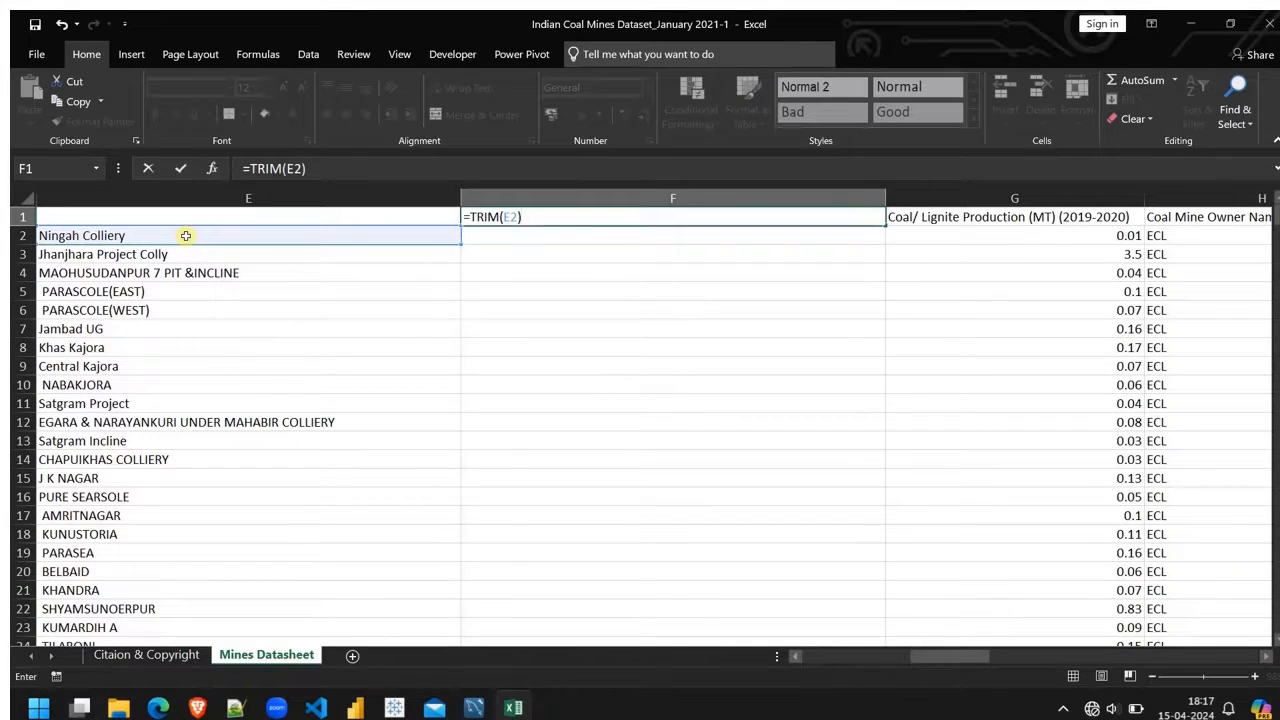
{"action": "key", "text": "Return"}
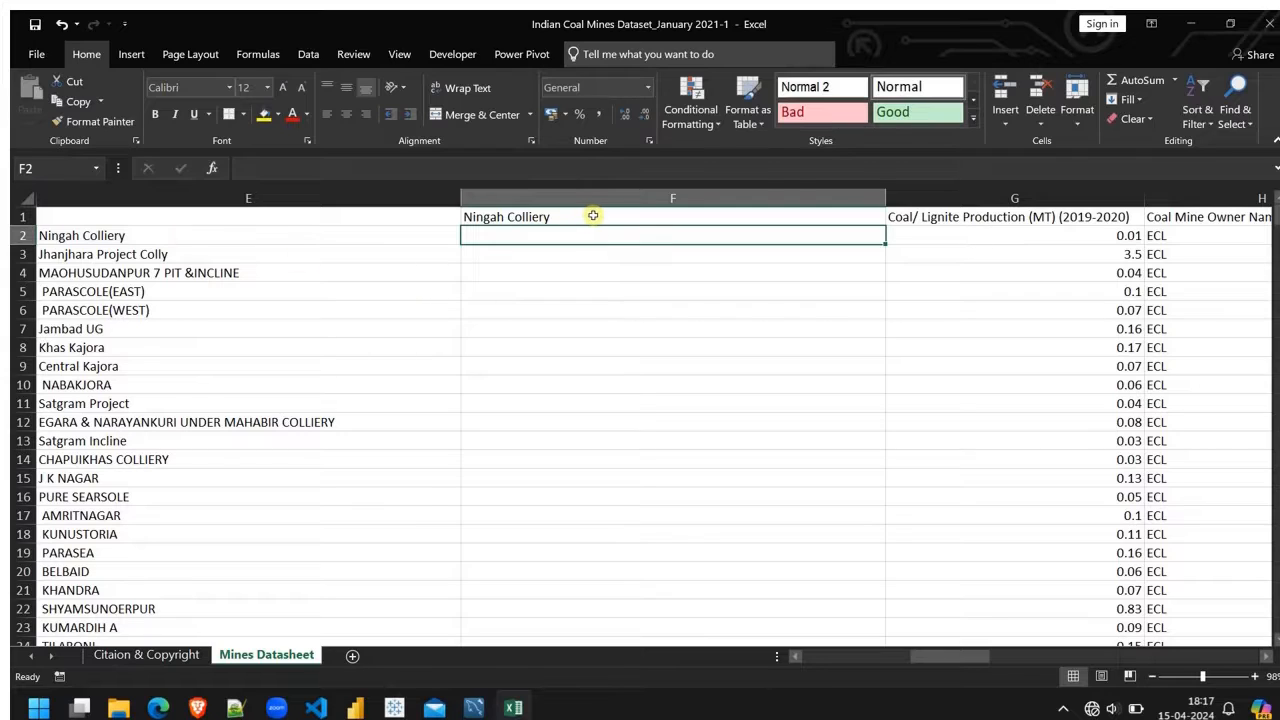
{"action": "left_click", "coordinate": [723, 215]}
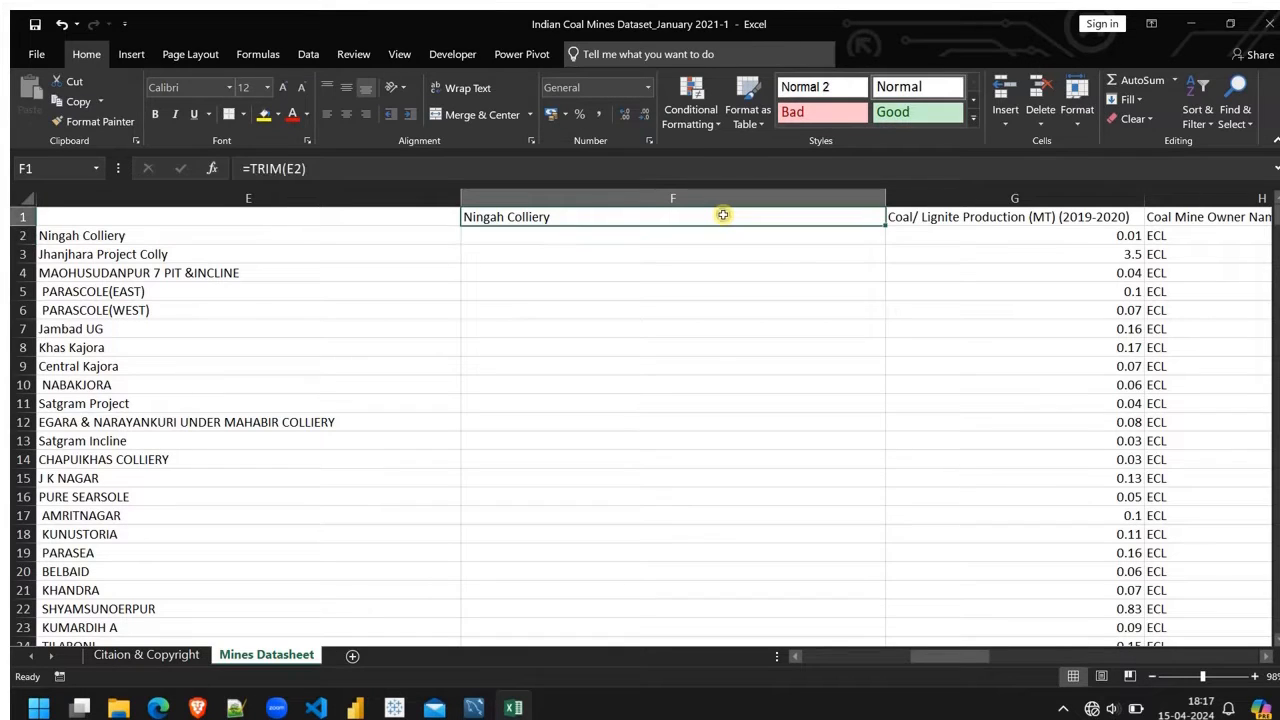
{"action": "left_click_drag", "start_coordinate": [884, 226], "coordinate": [881, 591]}
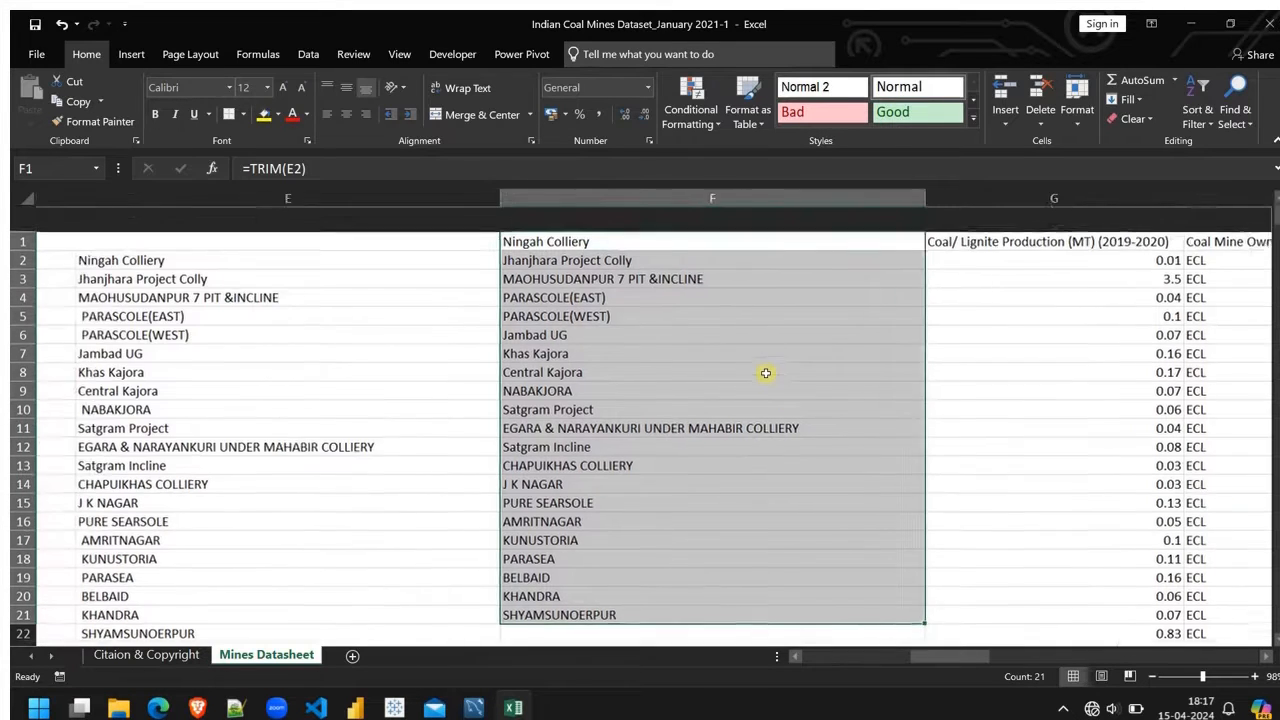
{"action": "key", "text": "ctrl+z"}
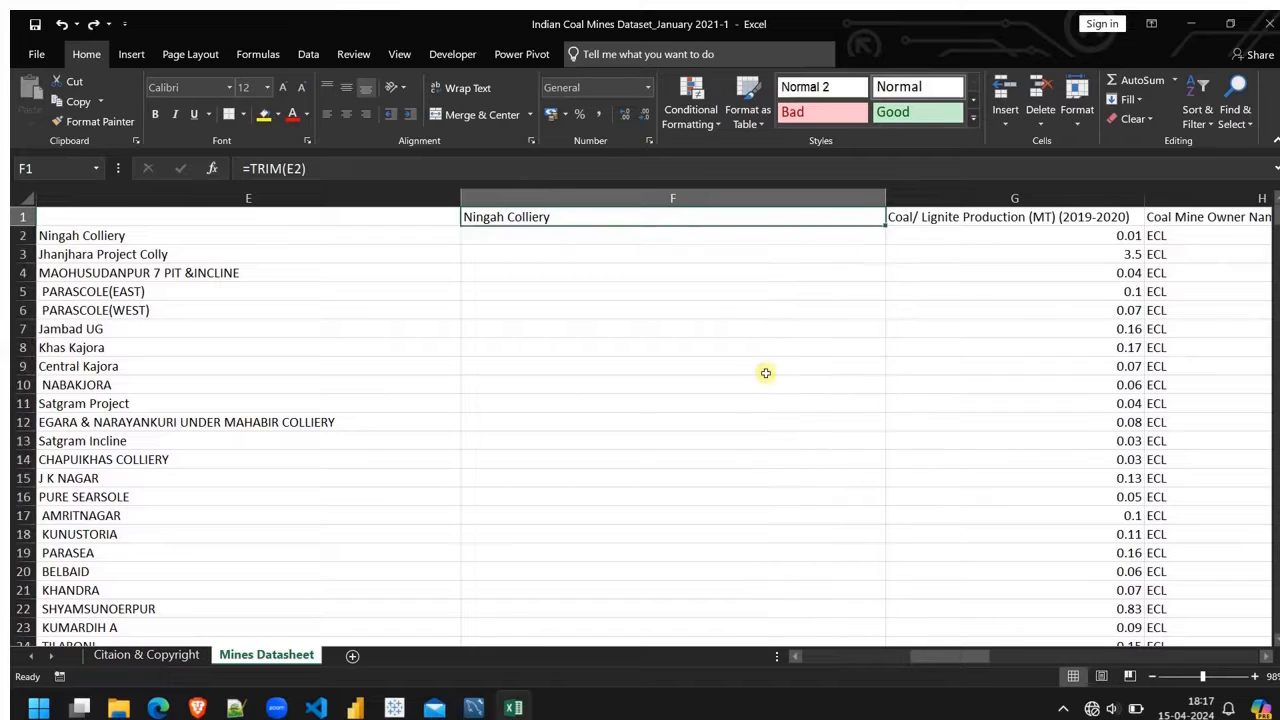
Step: Move the TRIM formula from F1 to F2 to line it up with the first mine row
{"action": "key", "text": "ctrl+x"}
{"action": "left_click", "coordinate": [491, 237]}
{"action": "key", "text": "ctrl+v"}
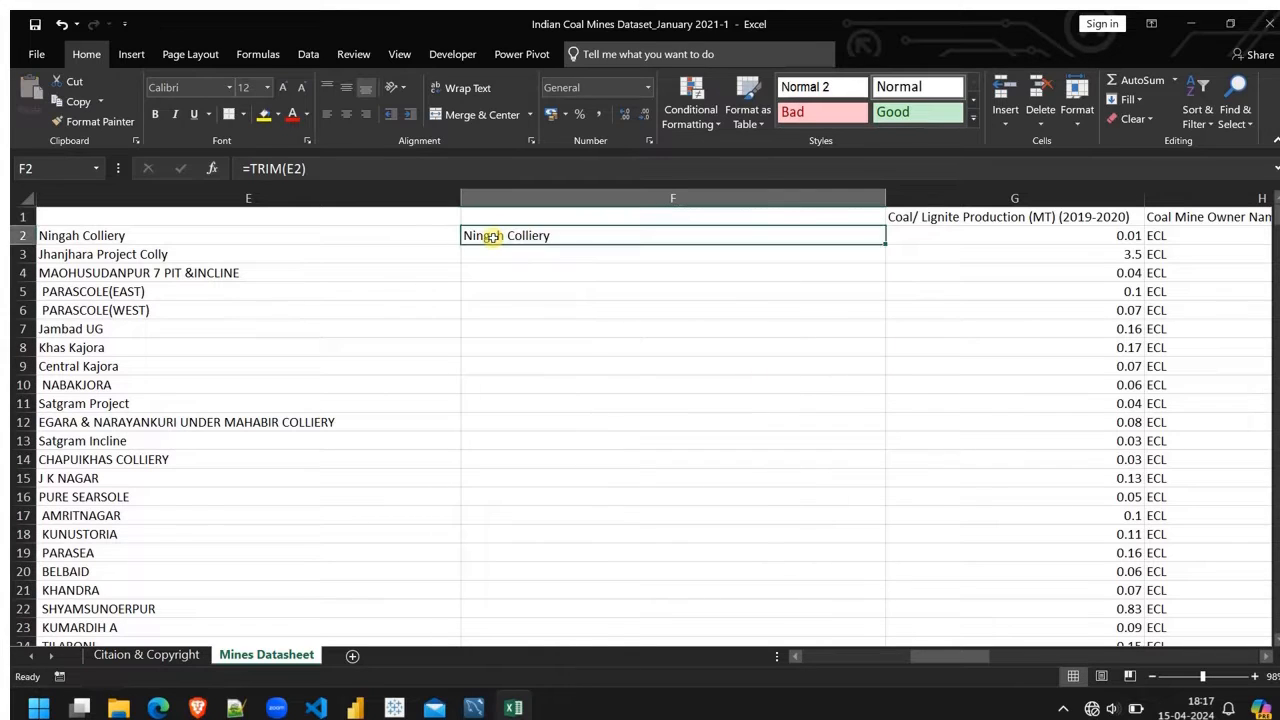
{"action": "key", "text": "Return"}
Step: Fill the TRIM formula from F2 down through all the mine rows
{"action": "left_click", "coordinate": [700, 236]}
{"action": "left_click_drag", "start_coordinate": [886, 244], "coordinate": [871, 507]}
{"action": "scroll", "coordinate": [722, 380], "scroll_direction": "down", "scroll_amount": 7}
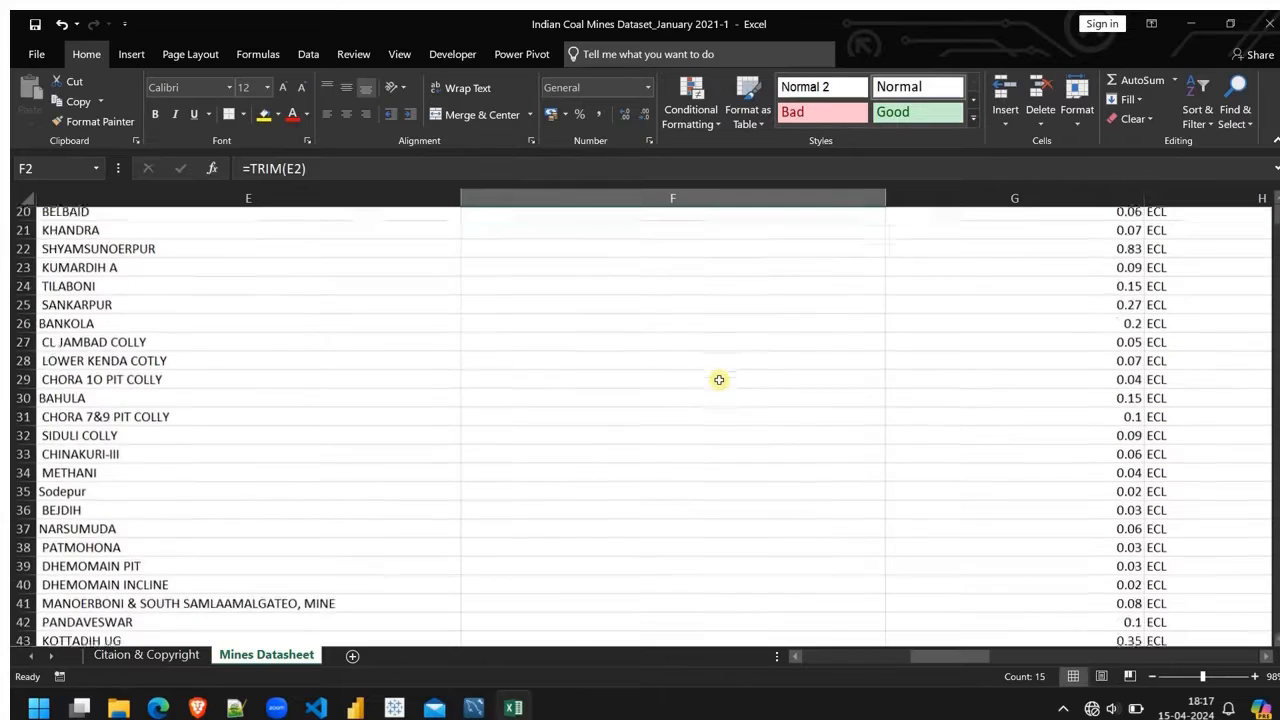
{"action": "scroll", "coordinate": [819, 497], "scroll_direction": "up", "scroll_amount": 3}
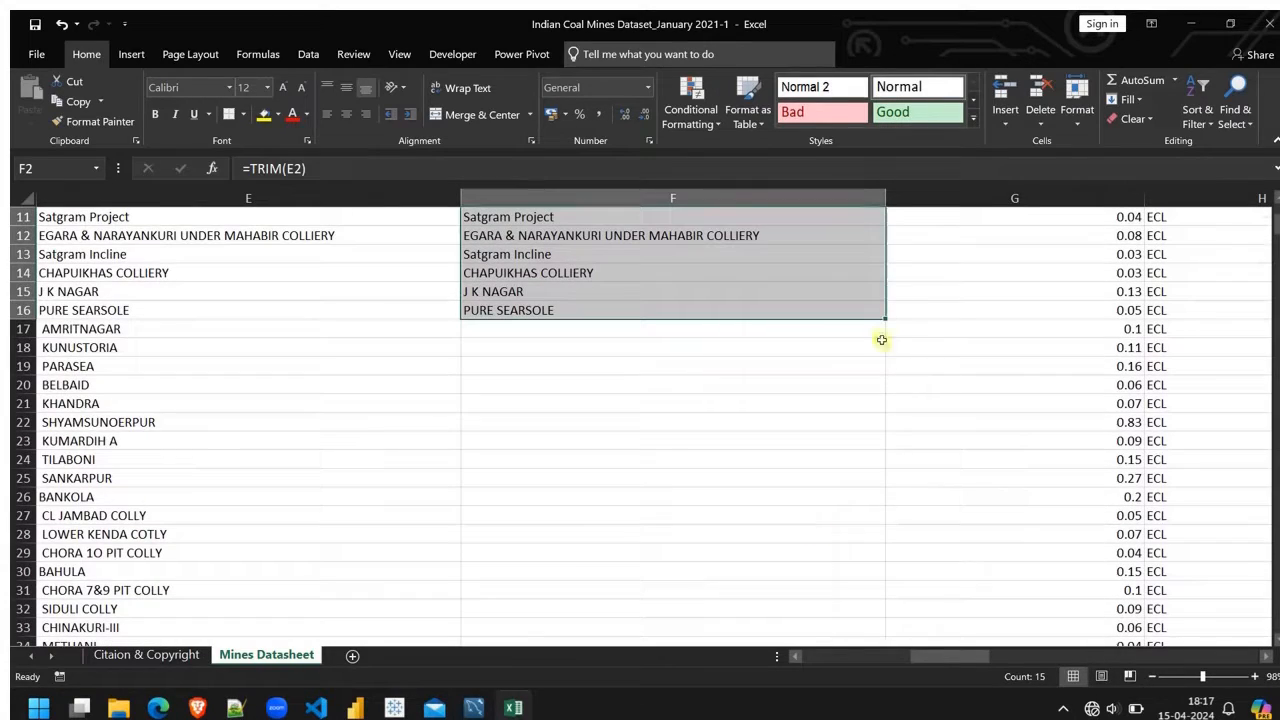
{"action": "left_click_drag", "start_coordinate": [885, 319], "coordinate": [816, 444]}
{"action": "scroll", "coordinate": [816, 444], "scroll_direction": "up", "scroll_amount": 20}
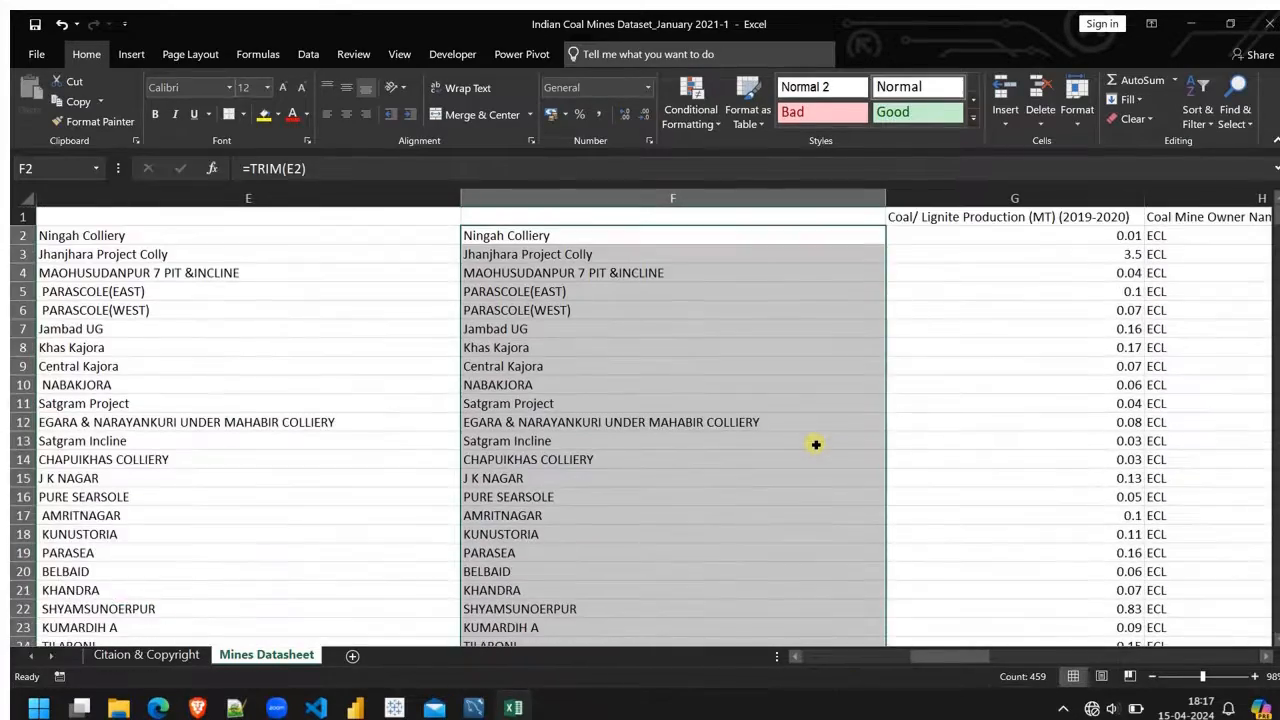
Step: Try clearing the SUBSTITUTE results in column E, check the effect on the TRIM column, and undo the clearing
{"action": "left_click", "coordinate": [646, 217]}
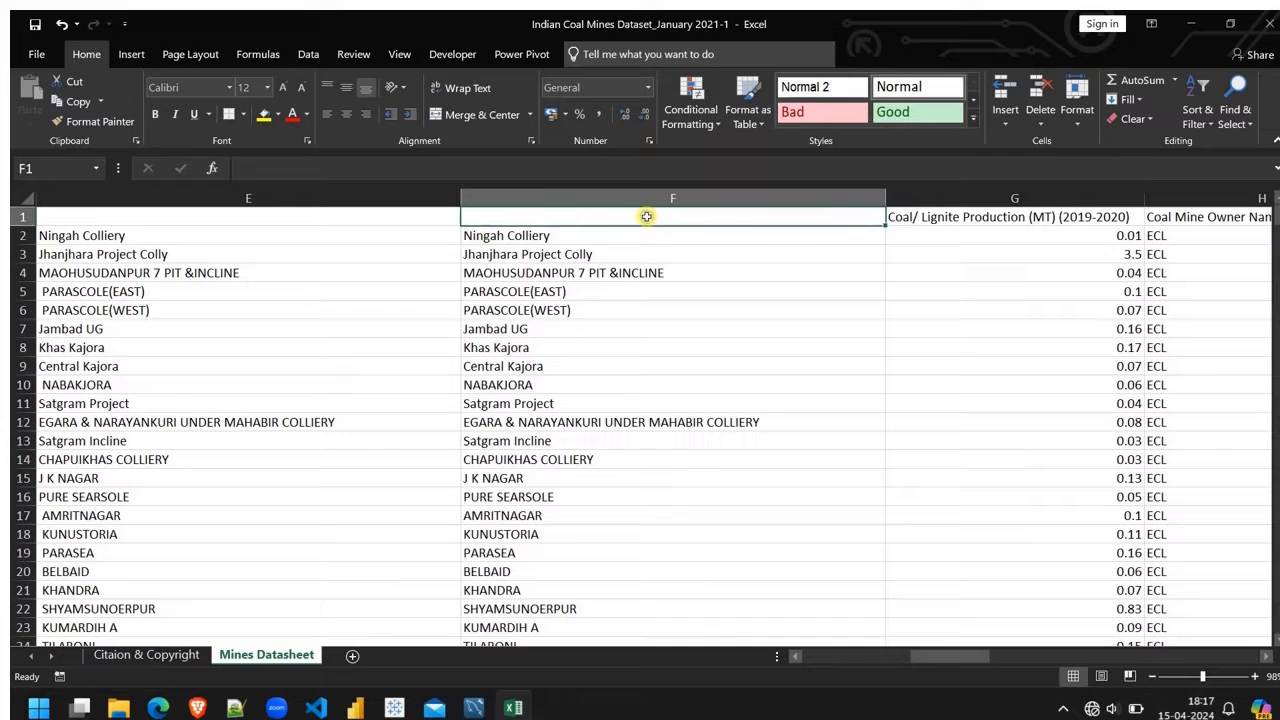
{"action": "left_click", "coordinate": [654, 197]}
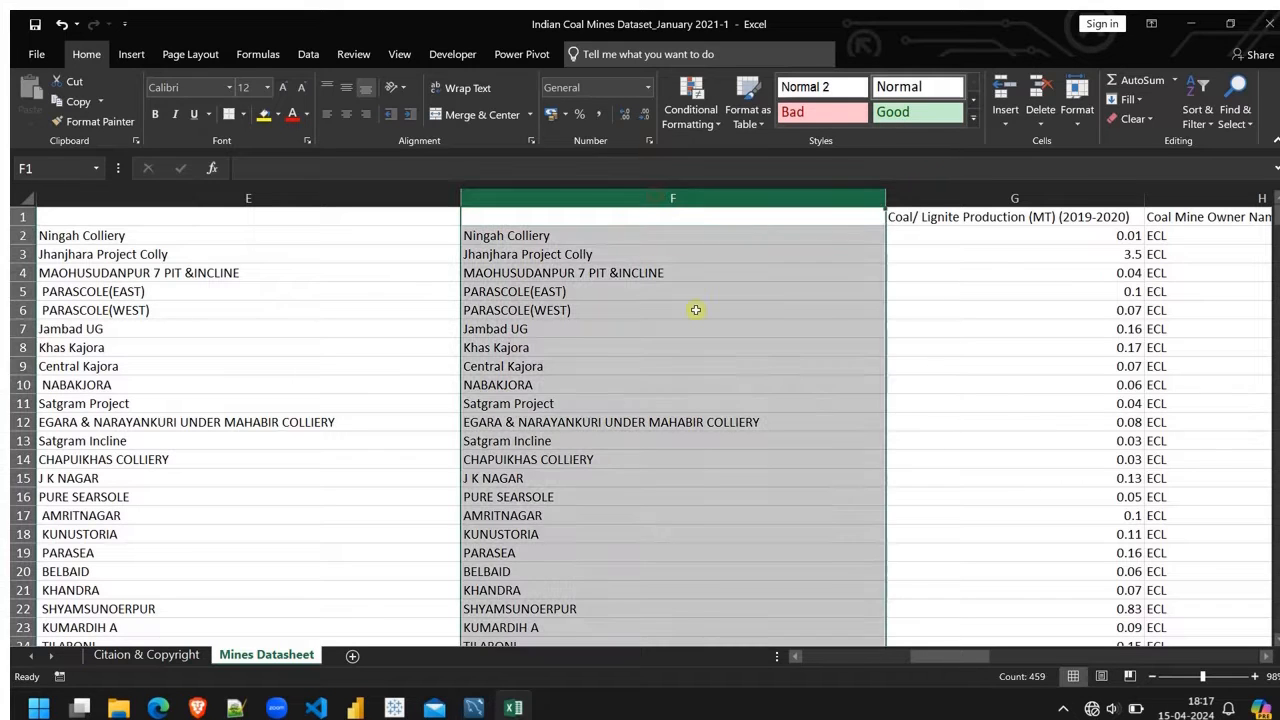
{"action": "scroll", "coordinate": [649, 403], "scroll_direction": "left", "scroll_amount": 3}
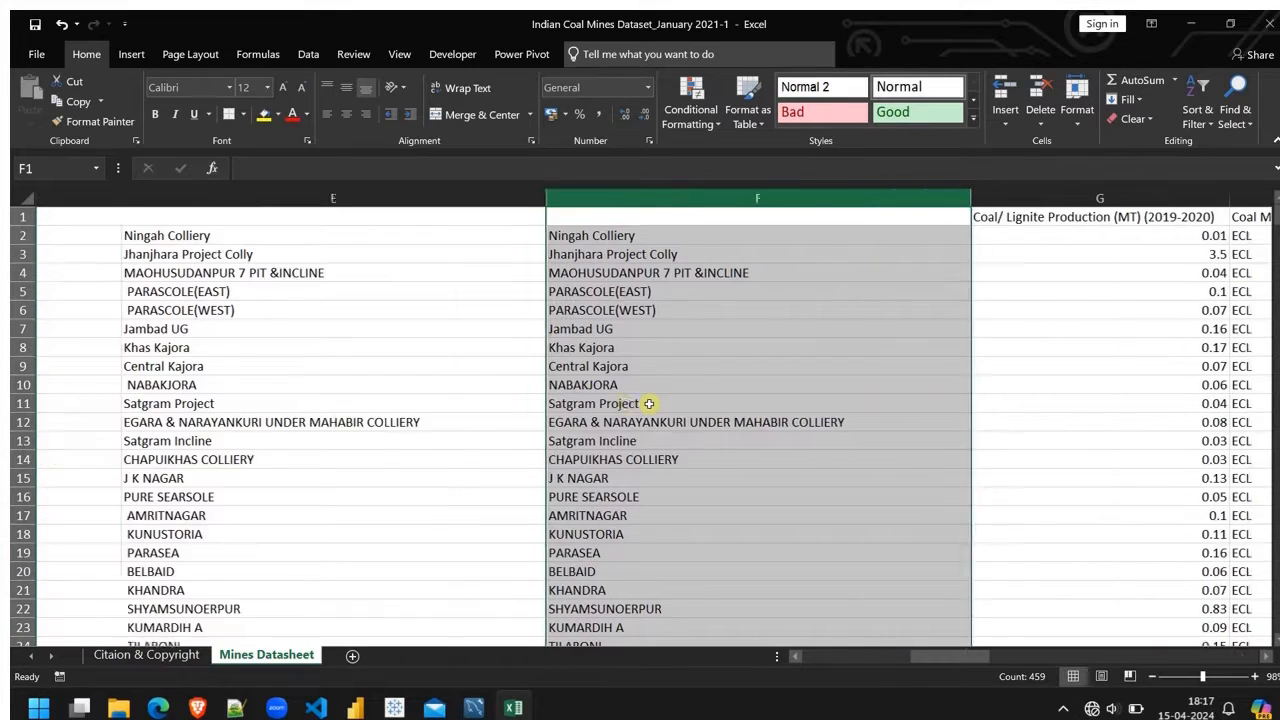
{"action": "scroll", "coordinate": [649, 403], "scroll_direction": "left", "scroll_amount": 5}
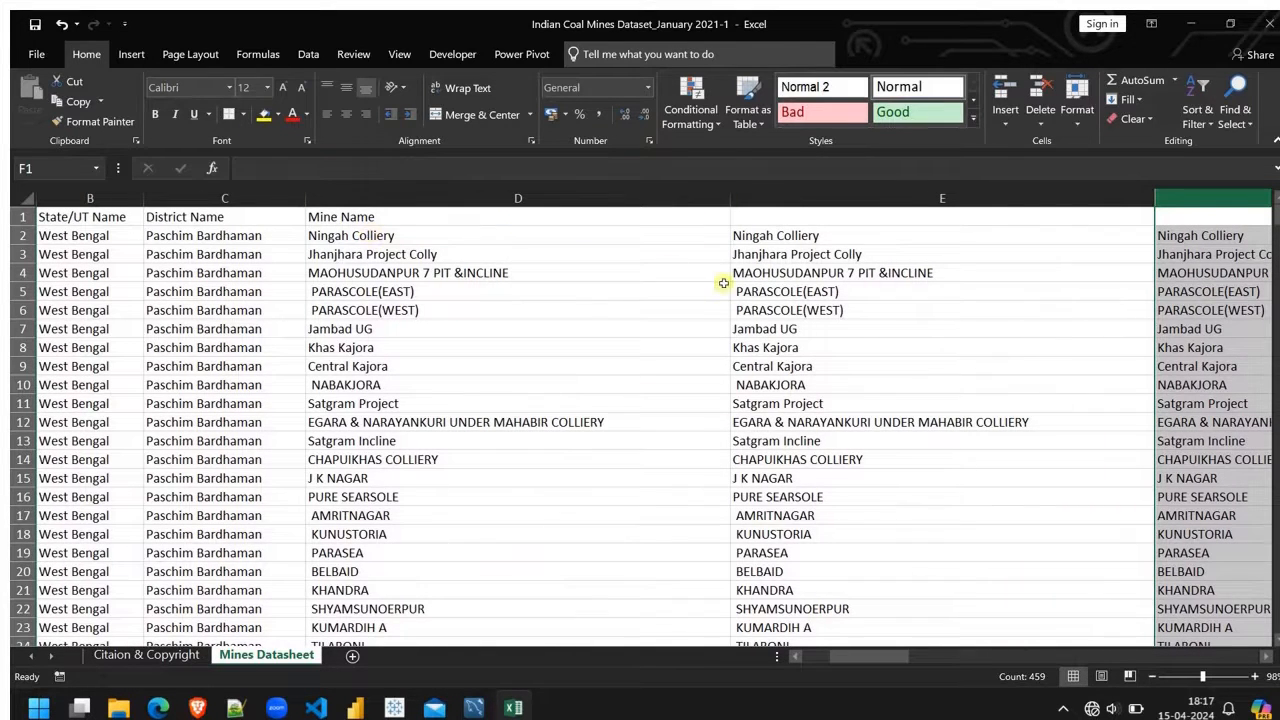
{"action": "left_click", "coordinate": [831, 192]}
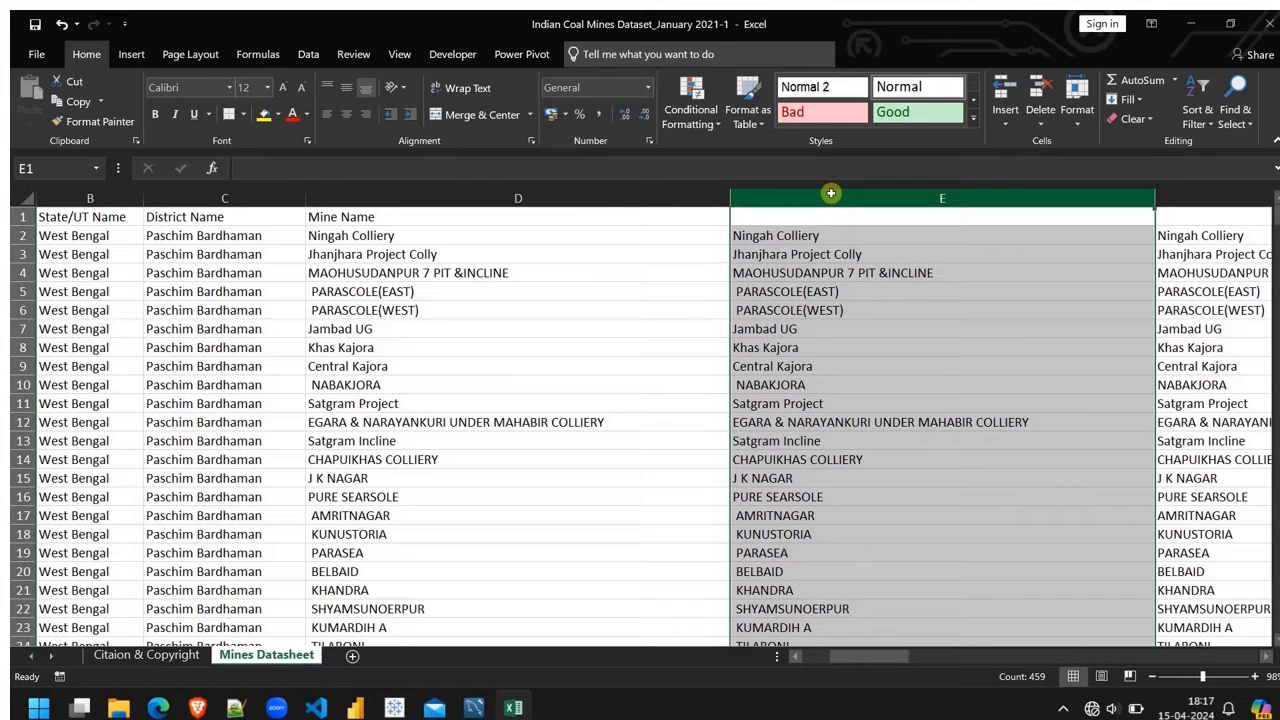
{"action": "key", "text": "Delete"}
{"action": "scroll", "coordinate": [1020, 351], "scroll_direction": "right", "scroll_amount": 5}
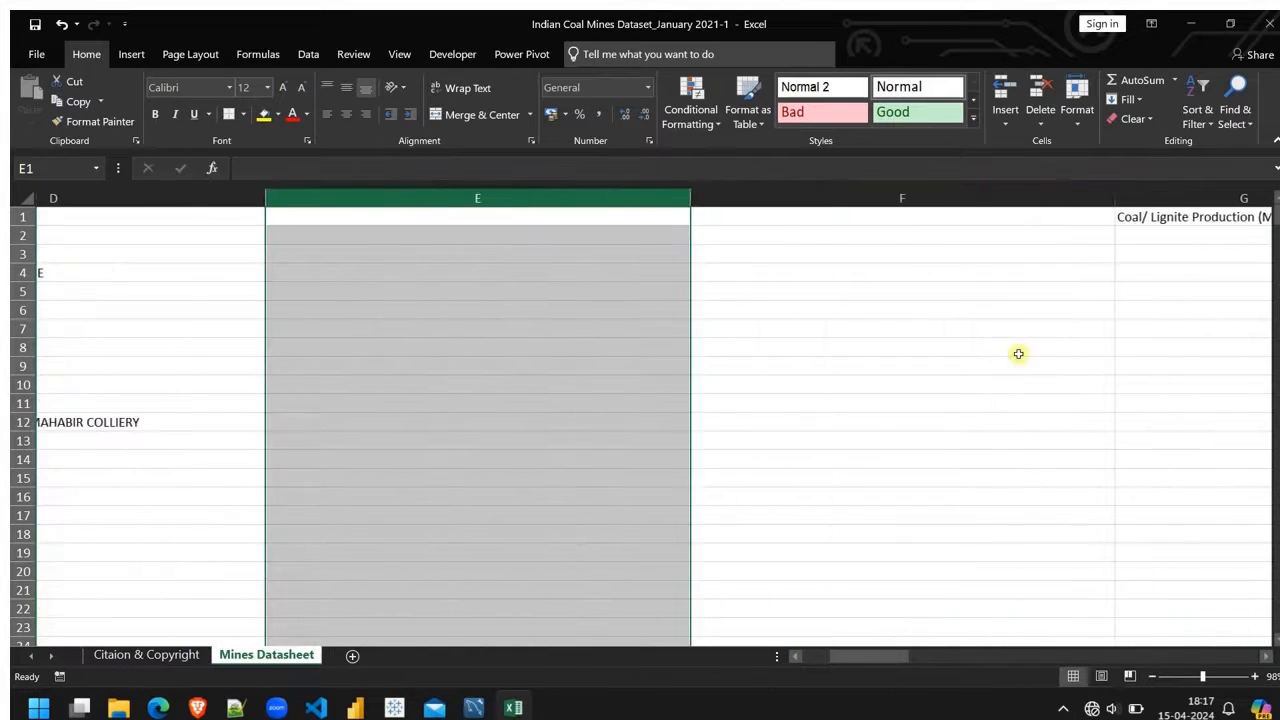
{"action": "scroll", "coordinate": [1020, 351], "scroll_direction": "left", "scroll_amount": 2}
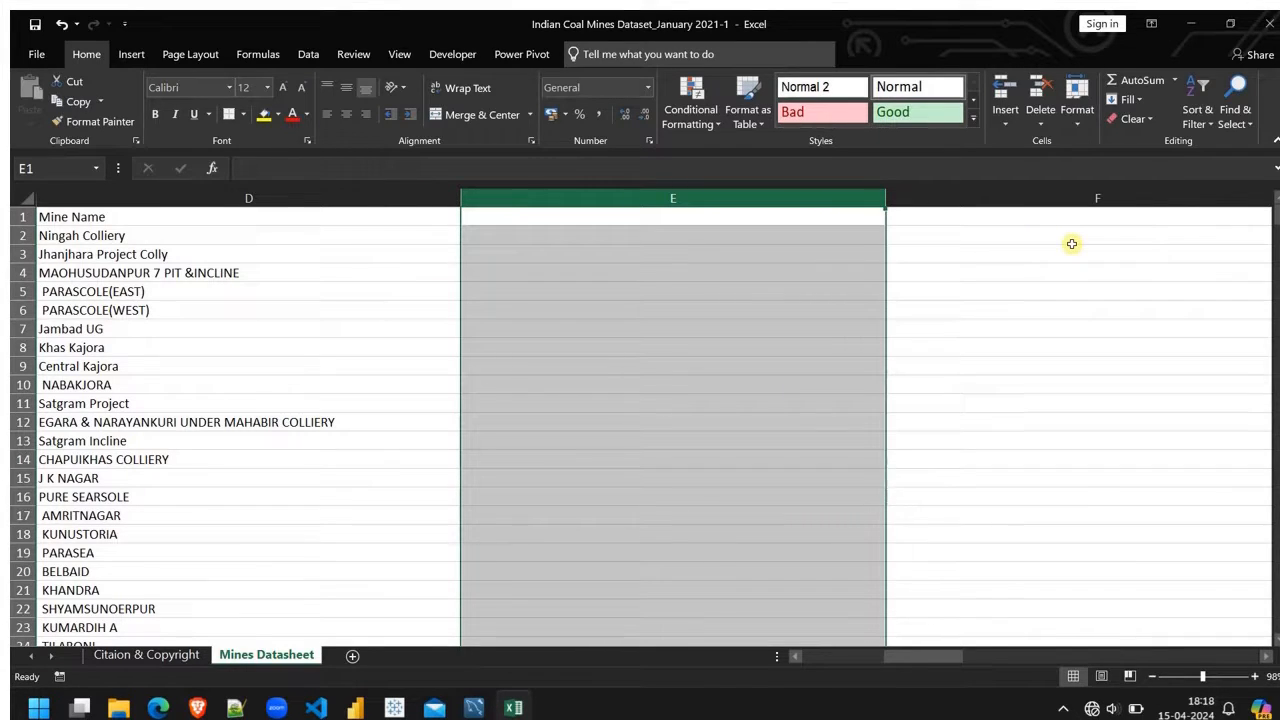
{"action": "key", "text": "ctrl+v"}
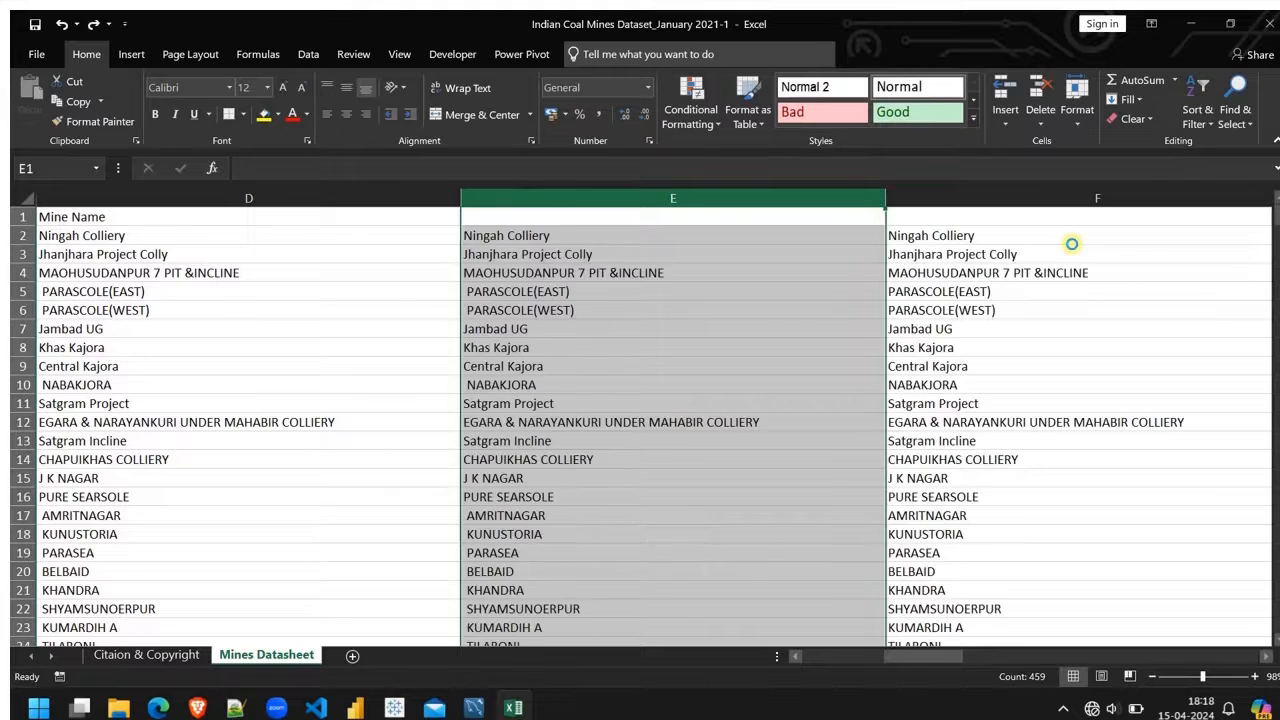
Step: Copy the trimmed mine names from F2 down to the last mine row
{"action": "left_click", "coordinate": [1071, 244]}
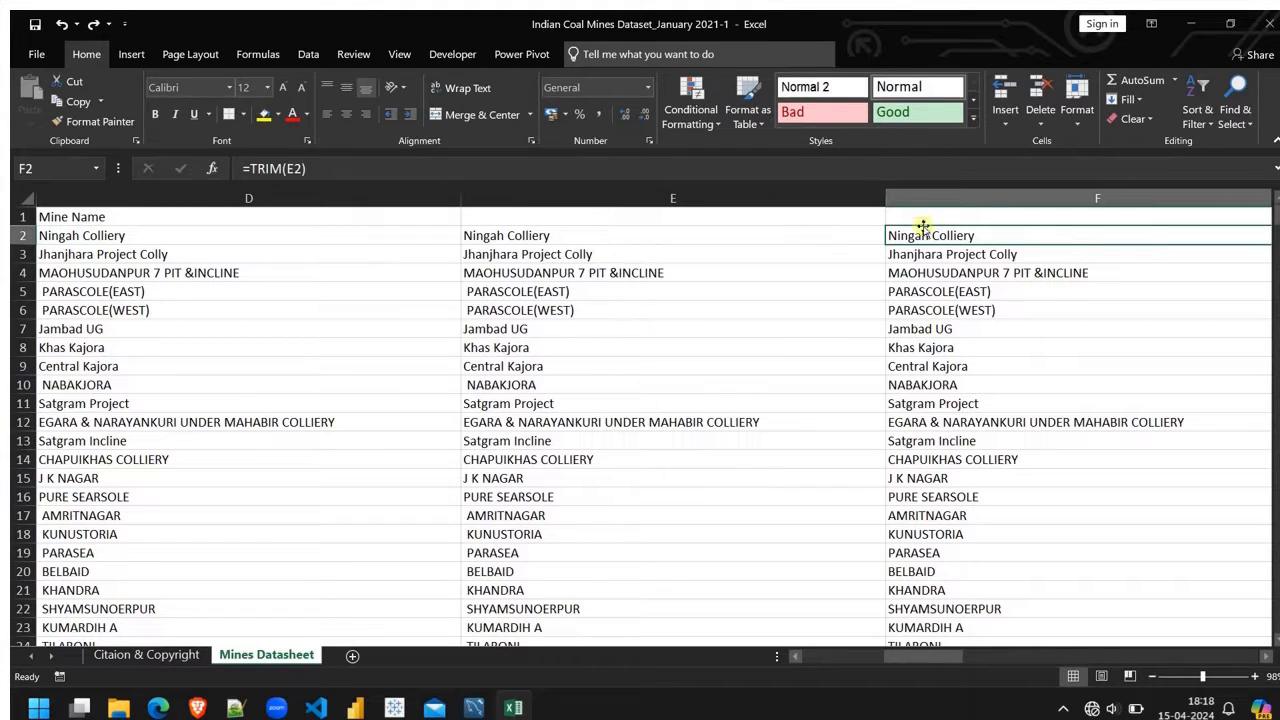
{"action": "left_click", "coordinate": [987, 192]}
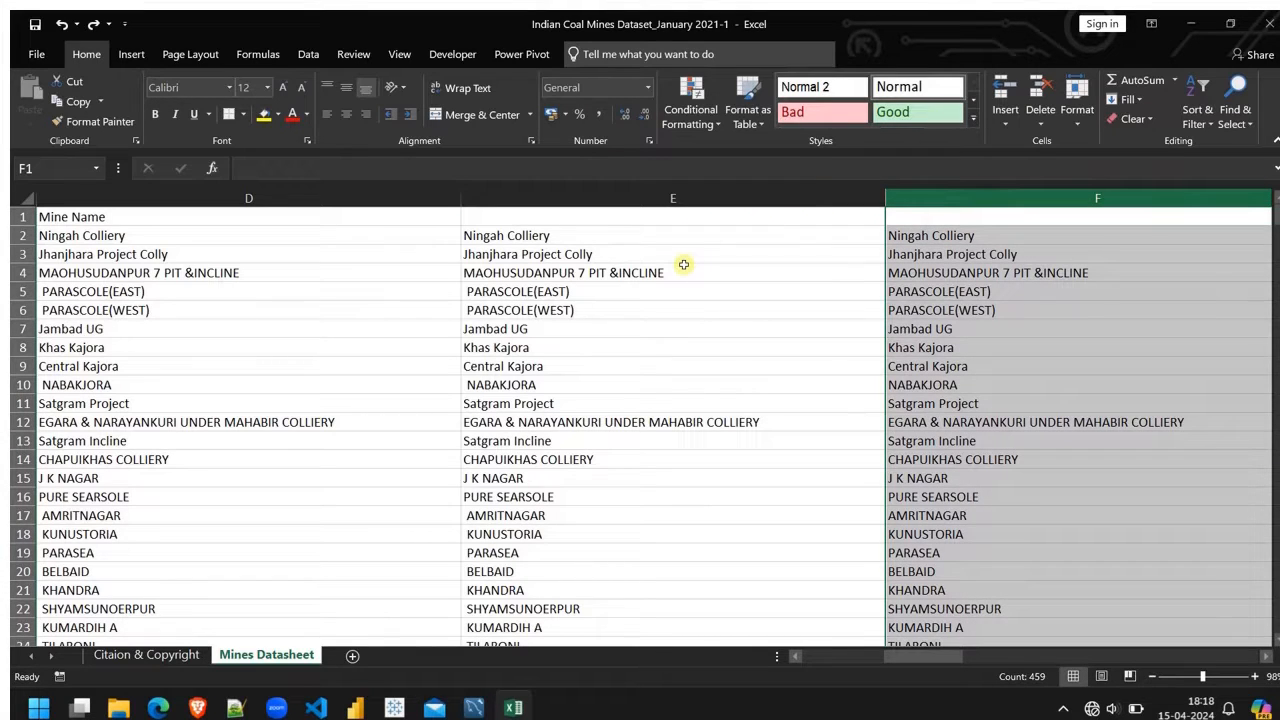
{"action": "left_click", "coordinate": [699, 195]}
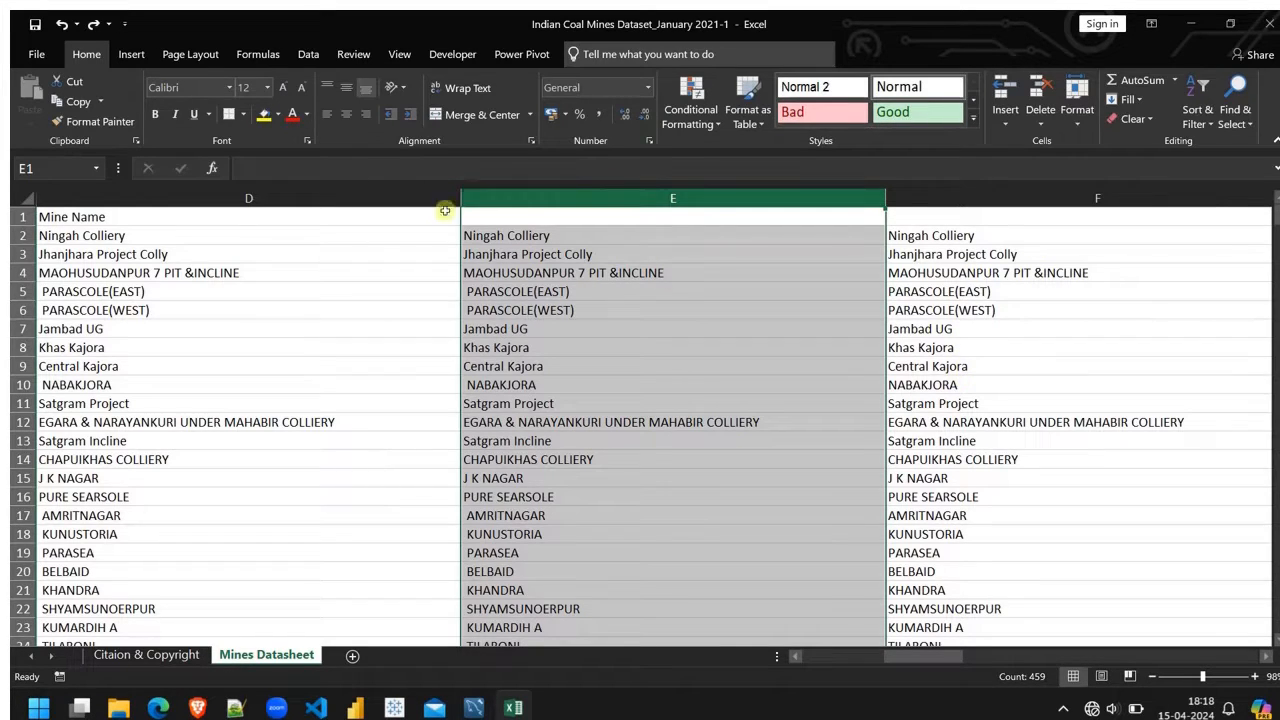
{"action": "left_click", "coordinate": [297, 195]}
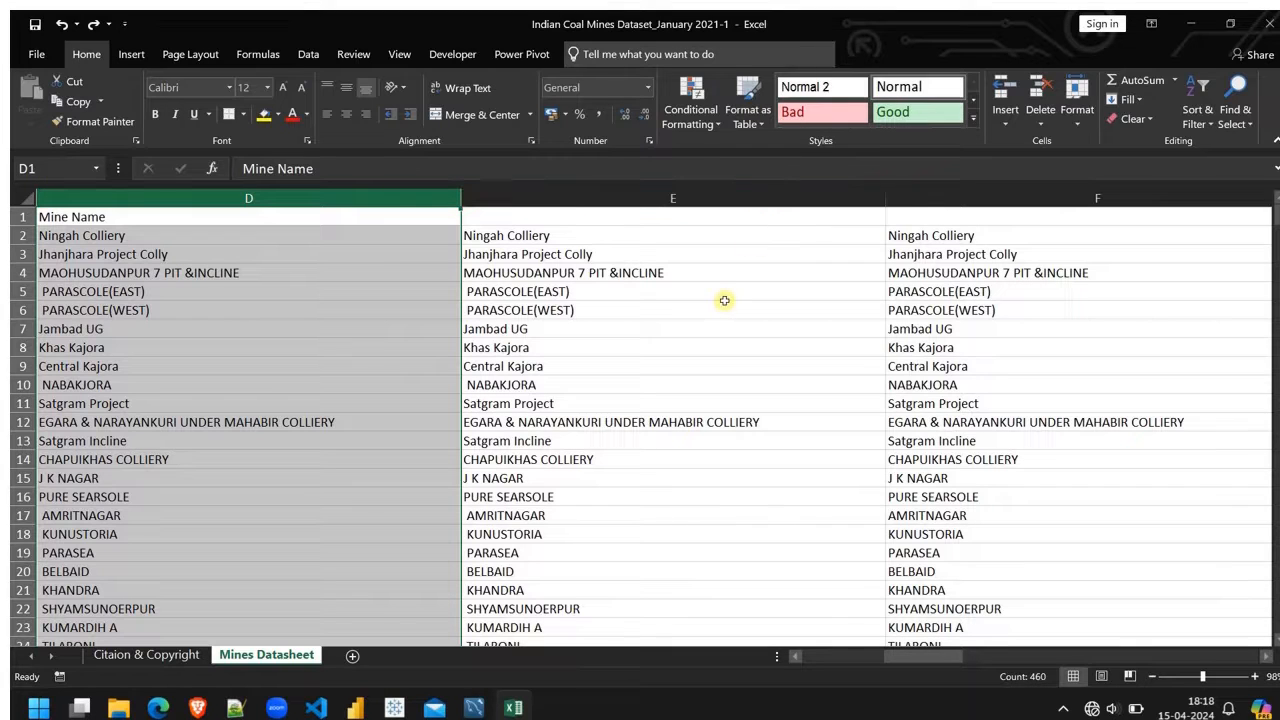
{"action": "left_click", "coordinate": [925, 236]}
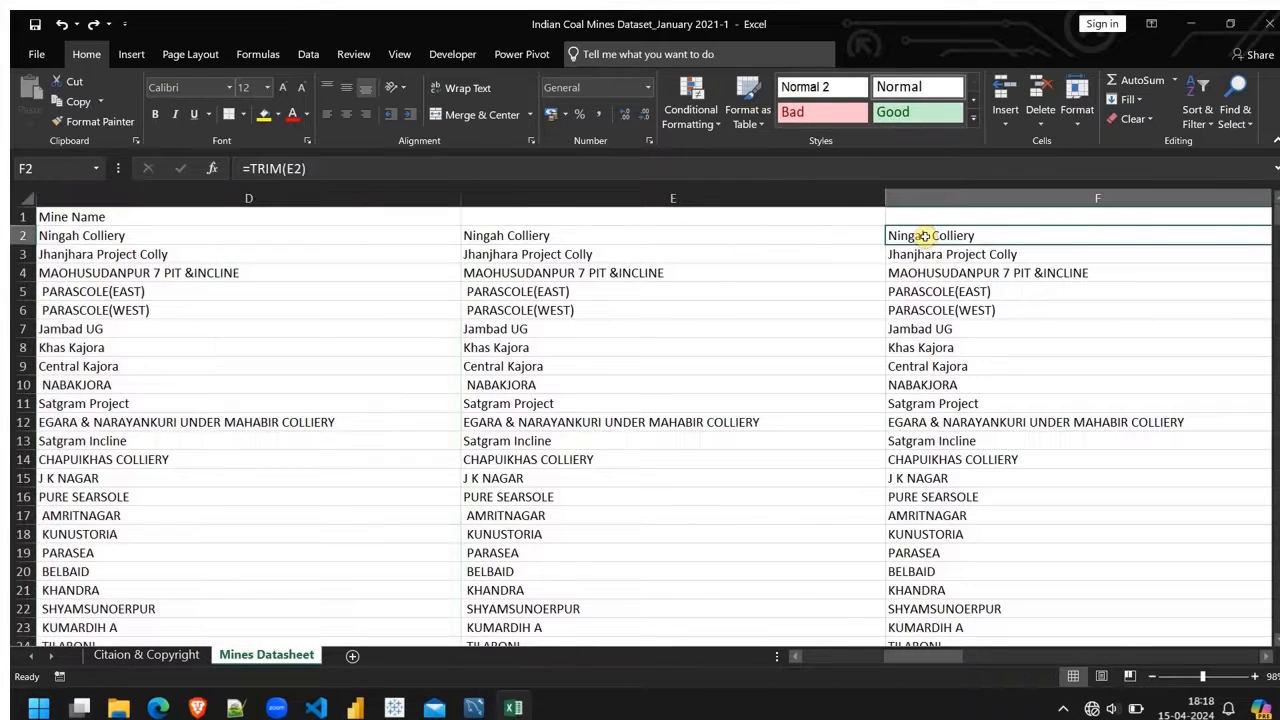
{"action": "key", "text": "ctrl+shift+Down"}
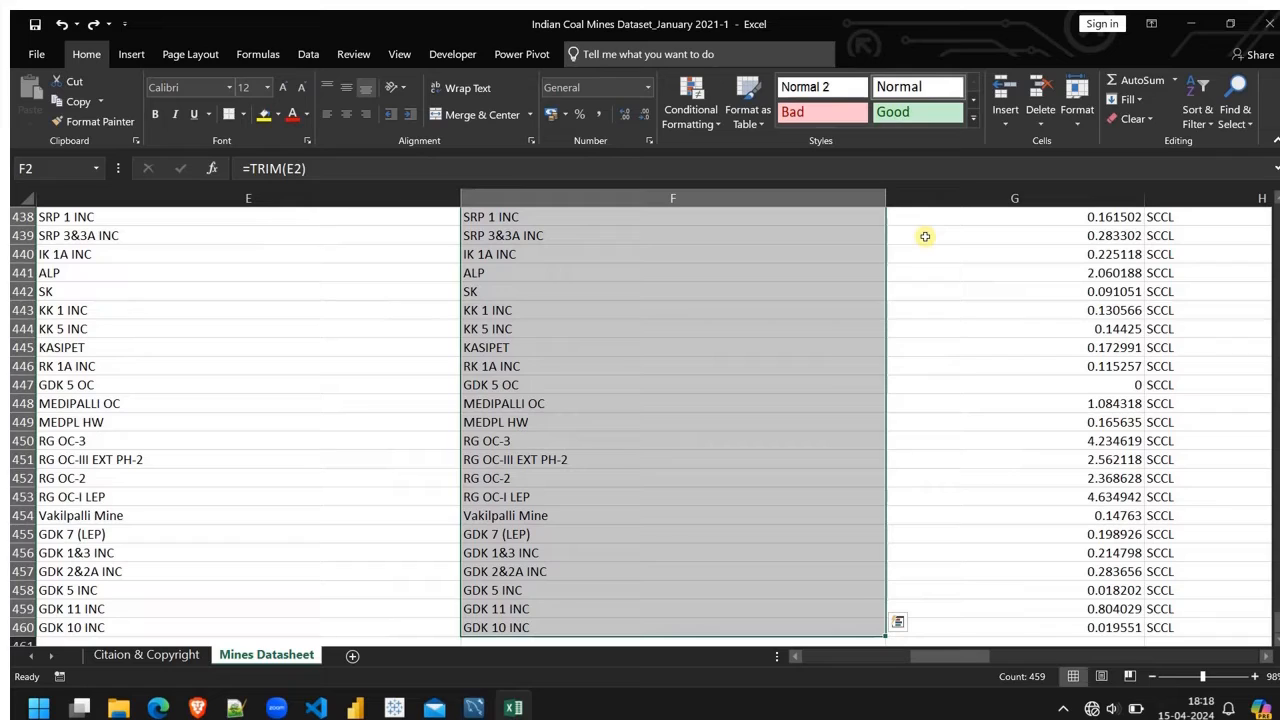
{"action": "key", "text": "ctrl+c"}
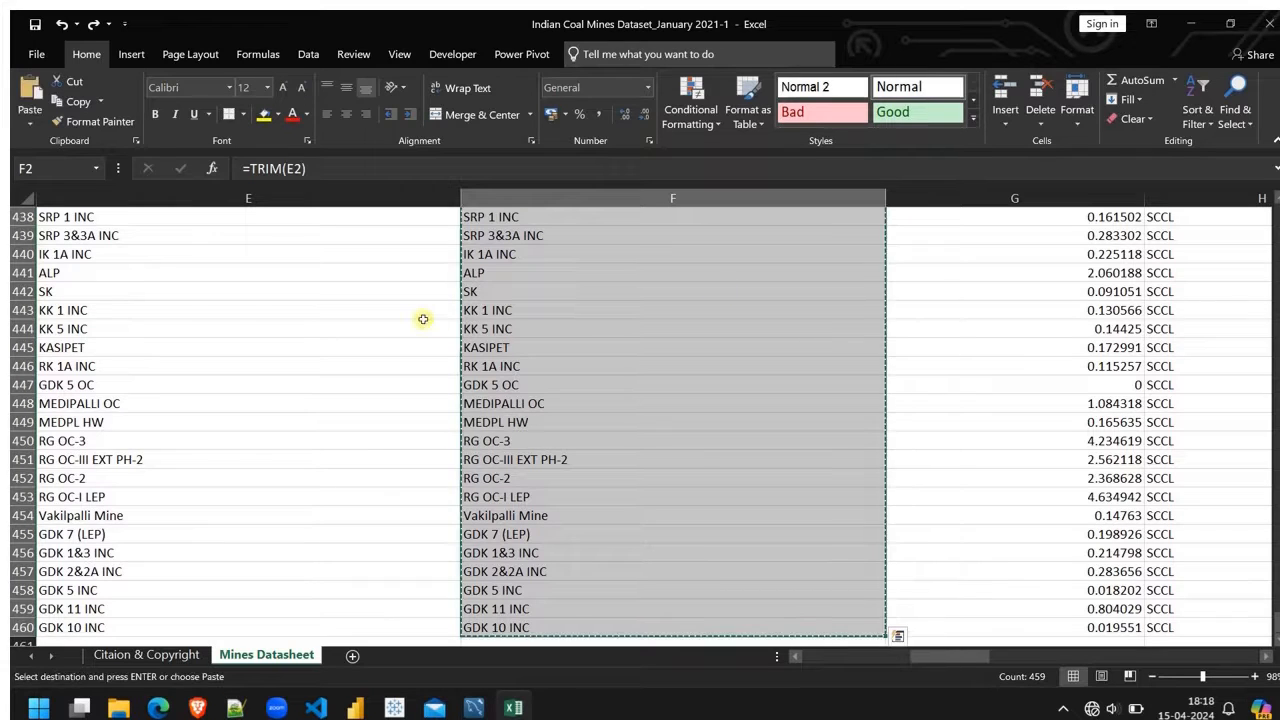
Step: Paste the trimmed names as values only over the original mine names, starting at D2
{"action": "scroll", "coordinate": [423, 318], "scroll_direction": "left", "scroll_amount": 4}
{"action": "scroll", "coordinate": [423, 318], "scroll_direction": "right", "scroll_amount": 1}
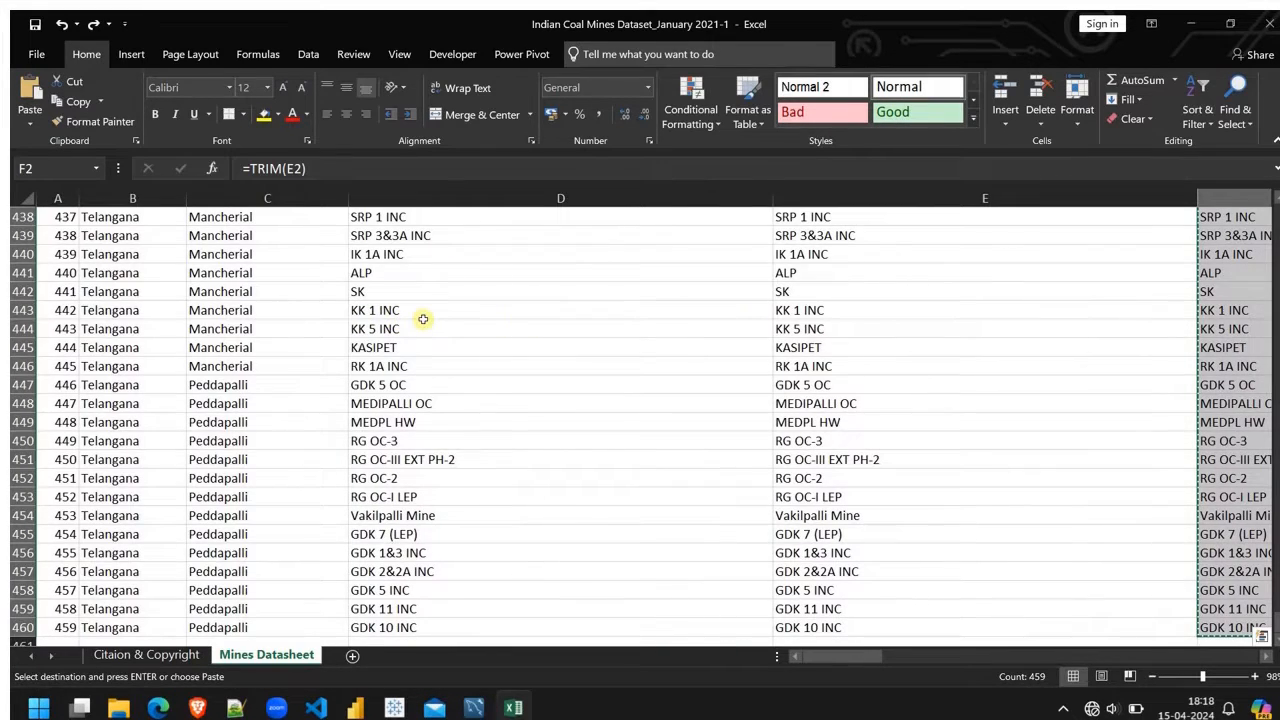
{"action": "scroll", "coordinate": [423, 318], "scroll_direction": "up", "scroll_amount": 20}
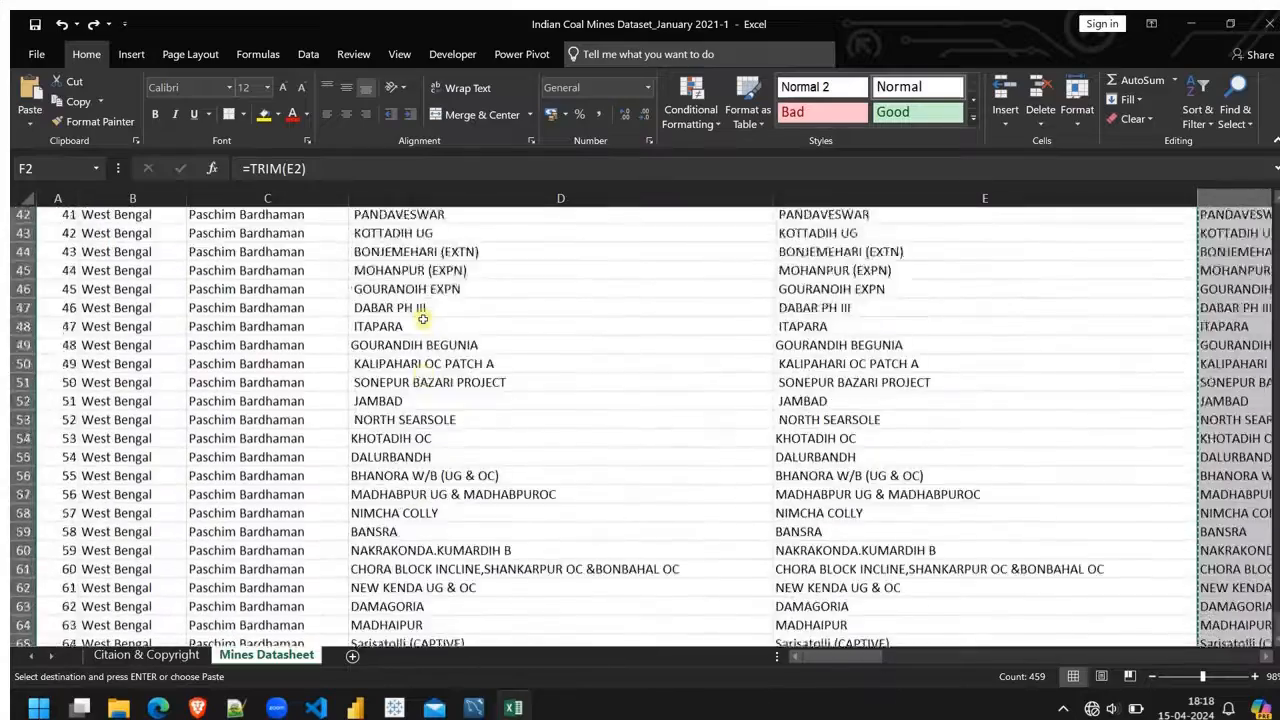
{"action": "scroll", "coordinate": [423, 318], "scroll_direction": "up", "scroll_amount": 14}
{"action": "left_click", "coordinate": [399, 234]}
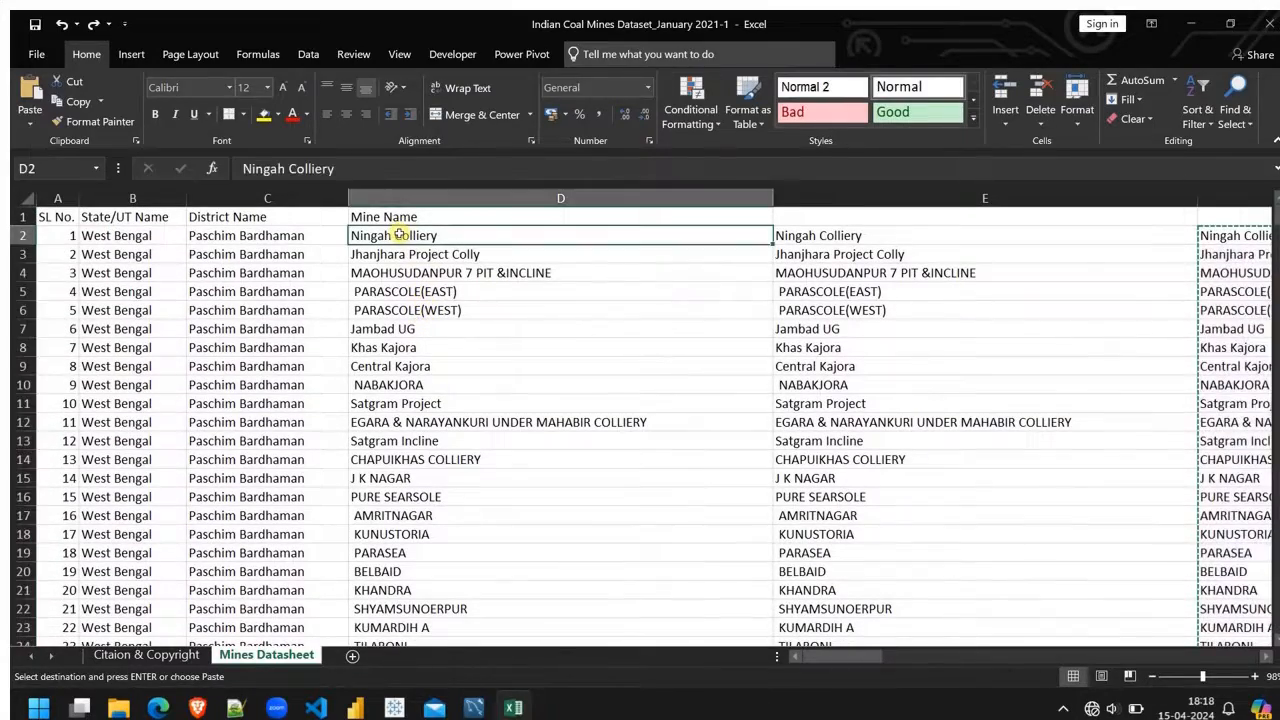
{"action": "right_click", "coordinate": [399, 234]}
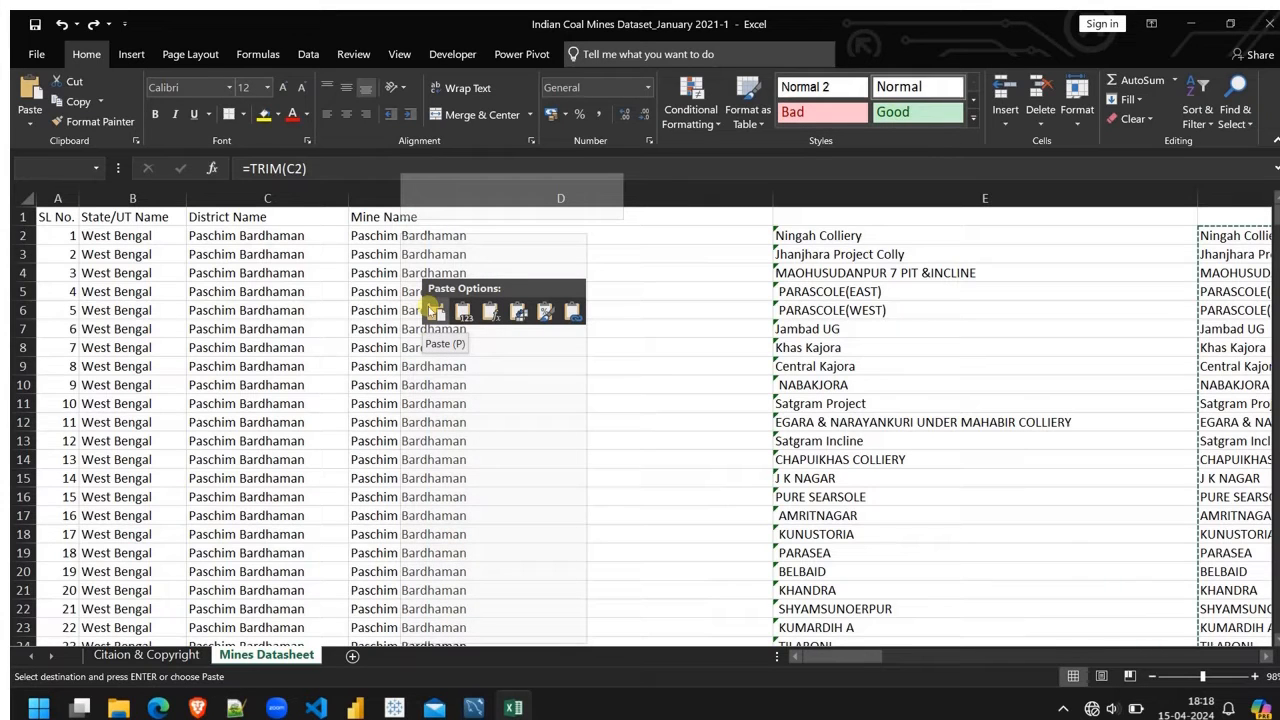
{"action": "left_click", "coordinate": [460, 311]}
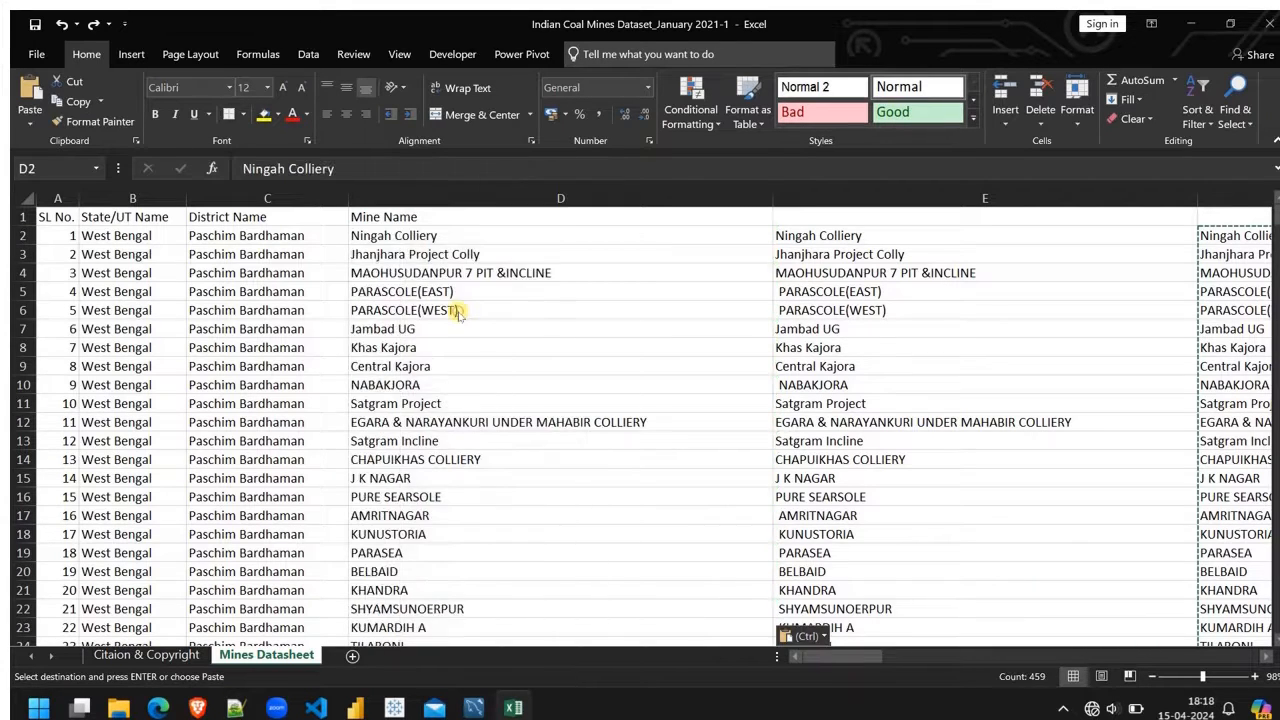
{"action": "key", "text": "ctrl+space"}
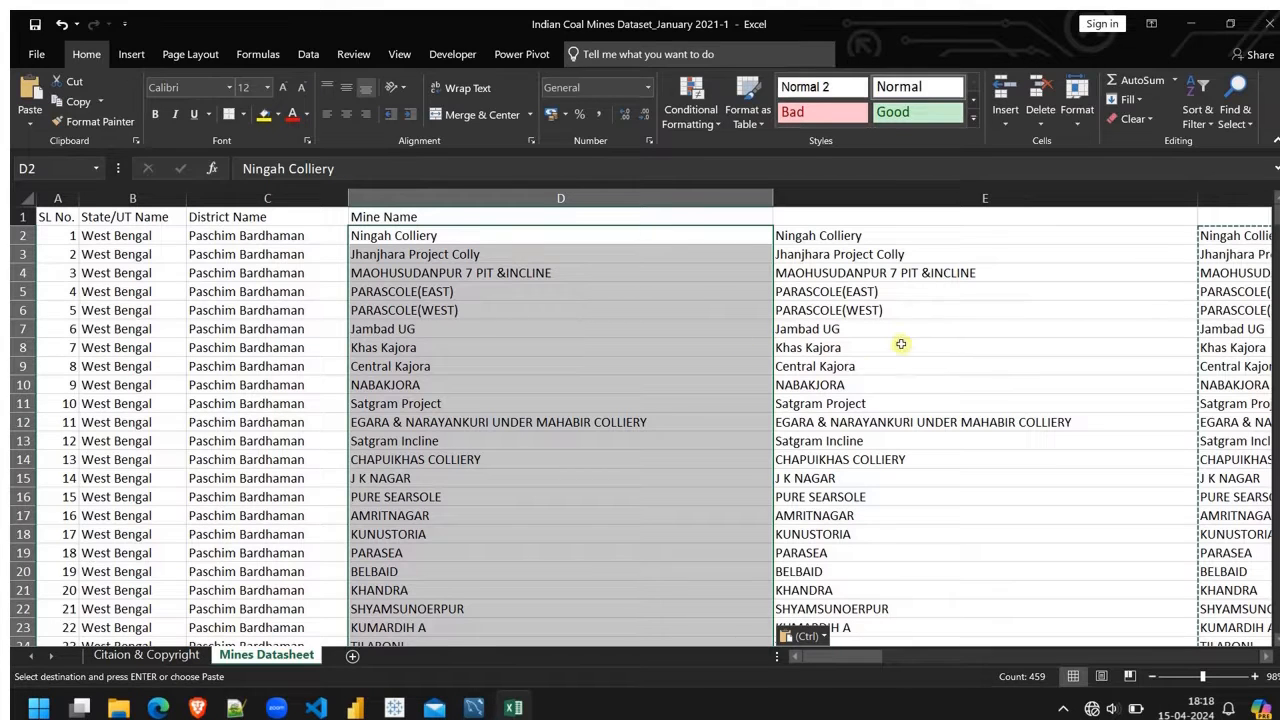
Step: Delete the helper columns E and F that hold the SUBSTITUTE and TRIM formulas
{"action": "left_click", "coordinate": [925, 199]}
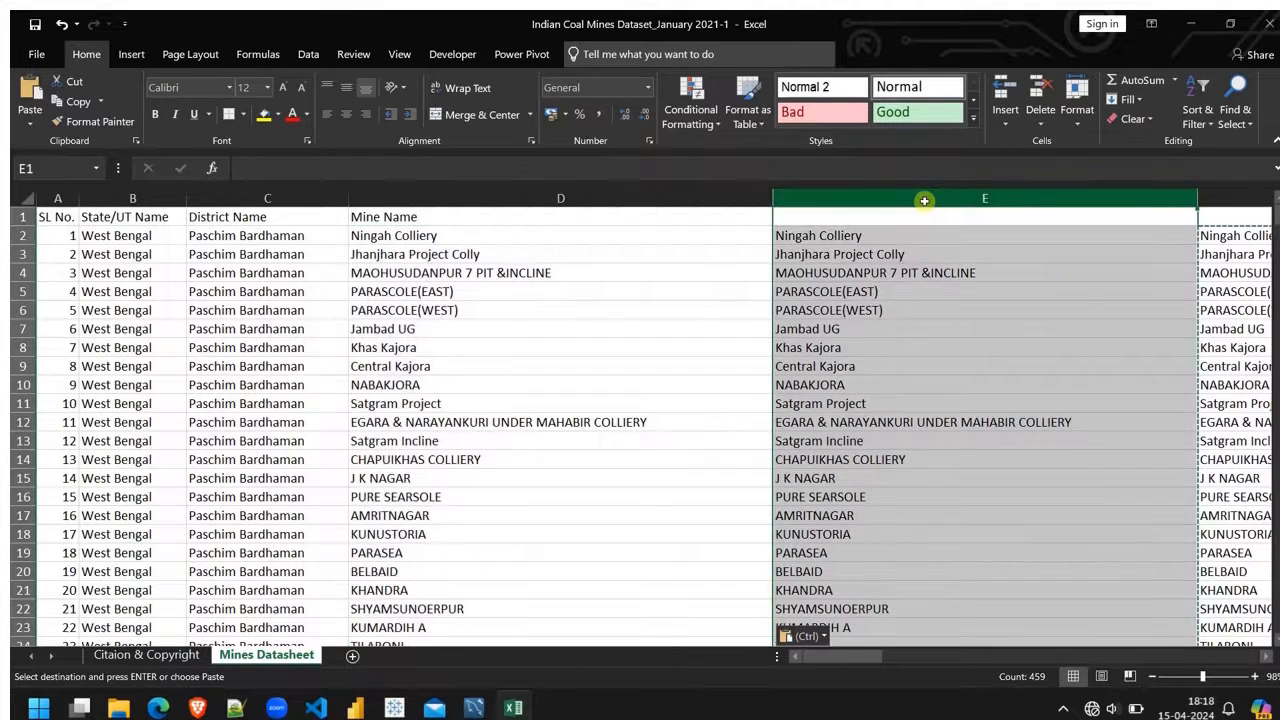
{"action": "left_click", "coordinate": [1223, 197], "text": "ctrl"}
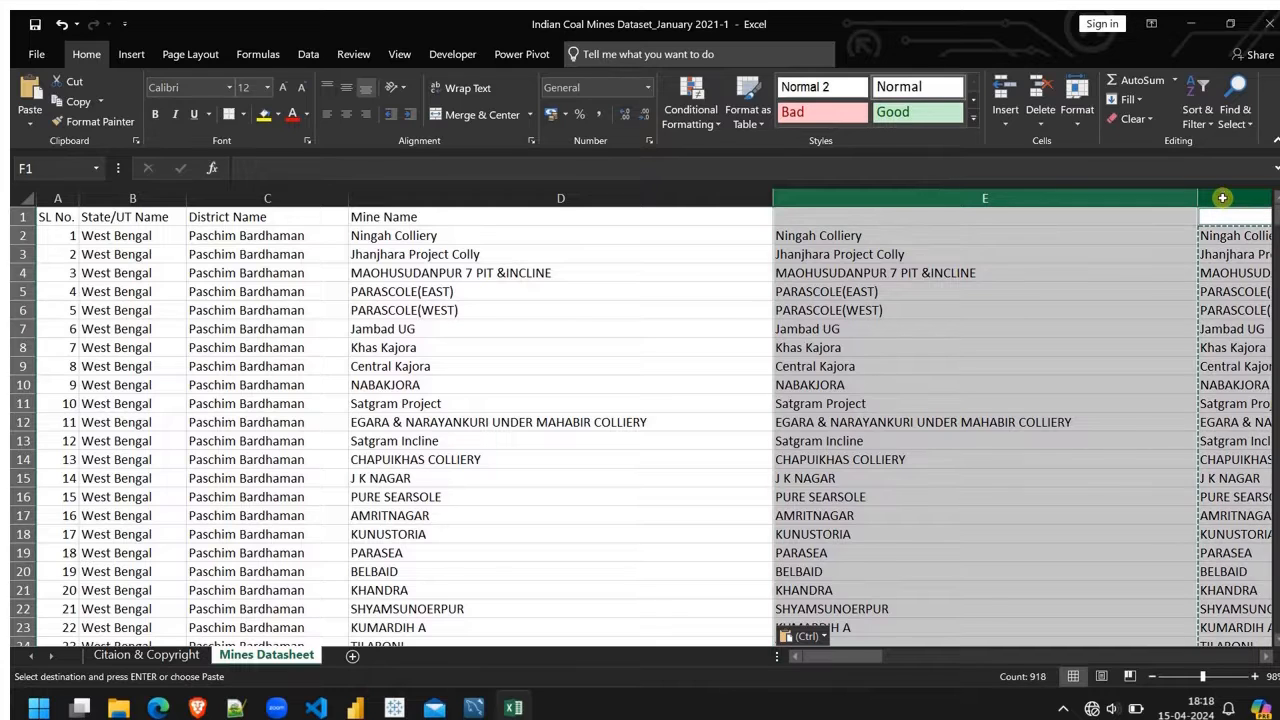
{"action": "key", "text": "Delete"}
{"action": "scroll", "coordinate": [693, 365], "scroll_direction": "left", "scroll_amount": 5}
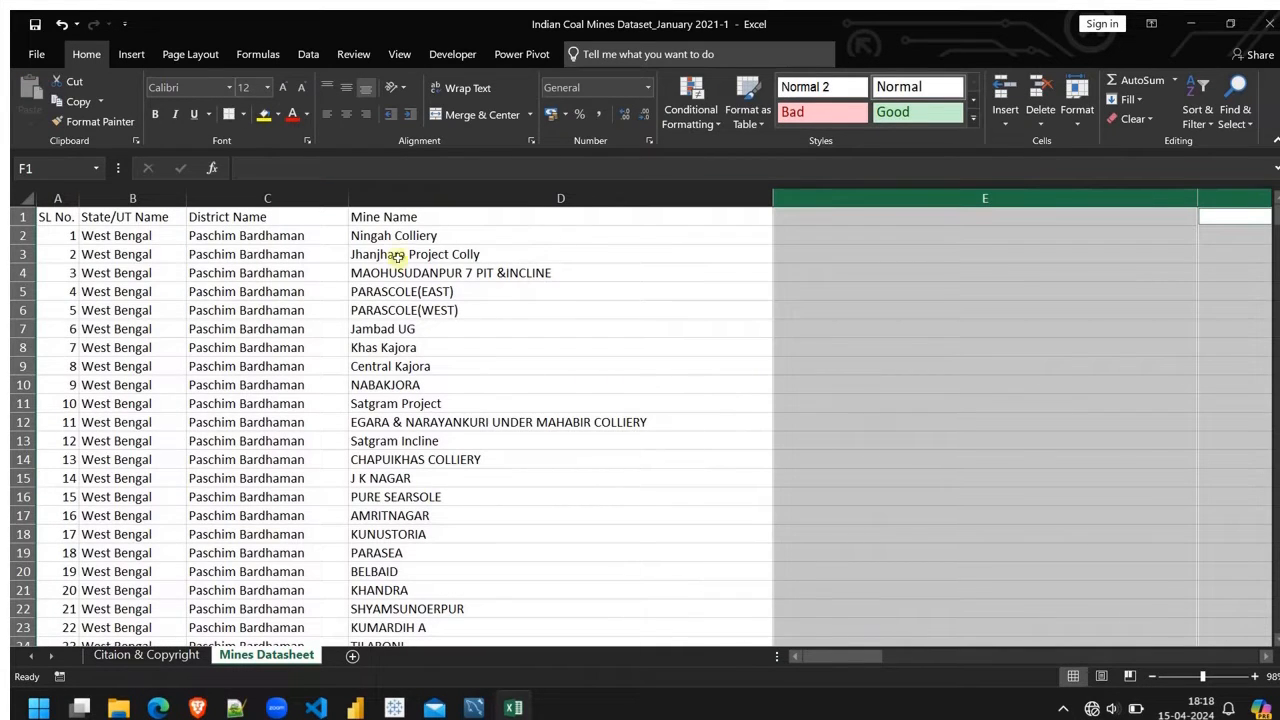
{"action": "key", "text": "ctrl+z"}
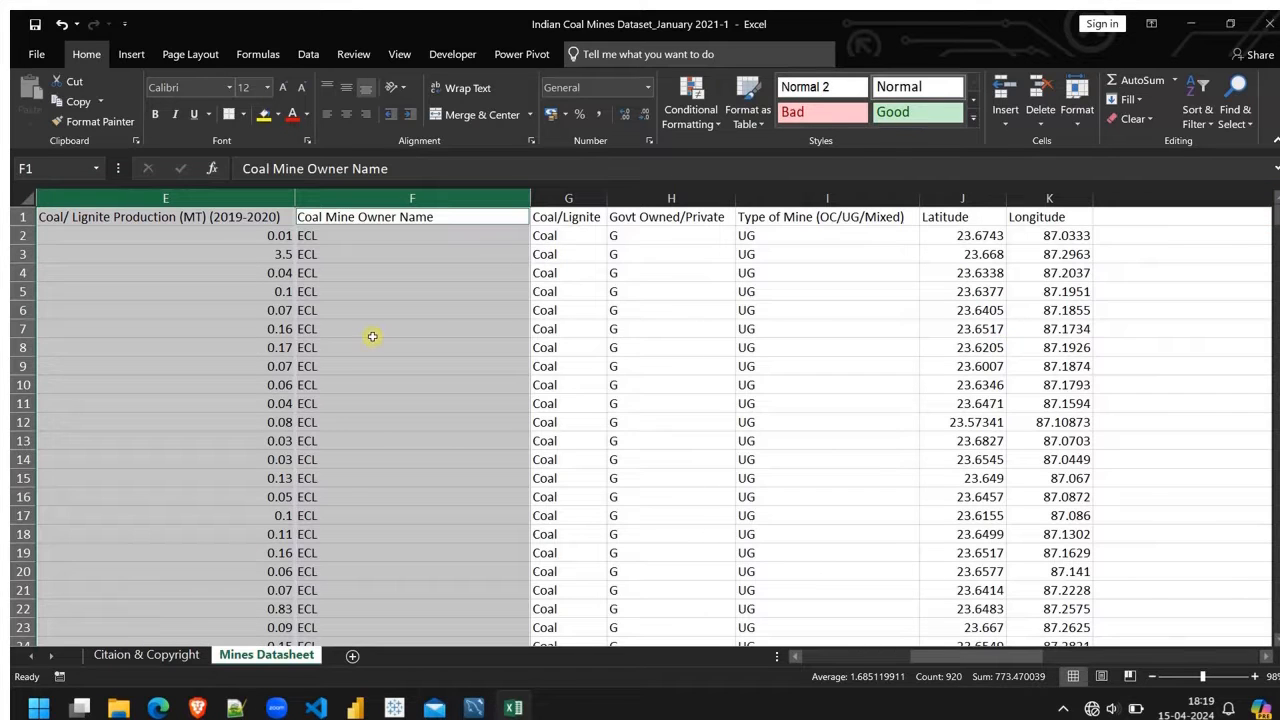
Step: Delete the SL No. column from the start of the mines sheet
{"action": "scroll", "coordinate": [372, 336], "scroll_direction": "left", "scroll_amount": 2}
{"action": "scroll", "coordinate": [577, 340], "scroll_direction": "left", "scroll_amount": 3}
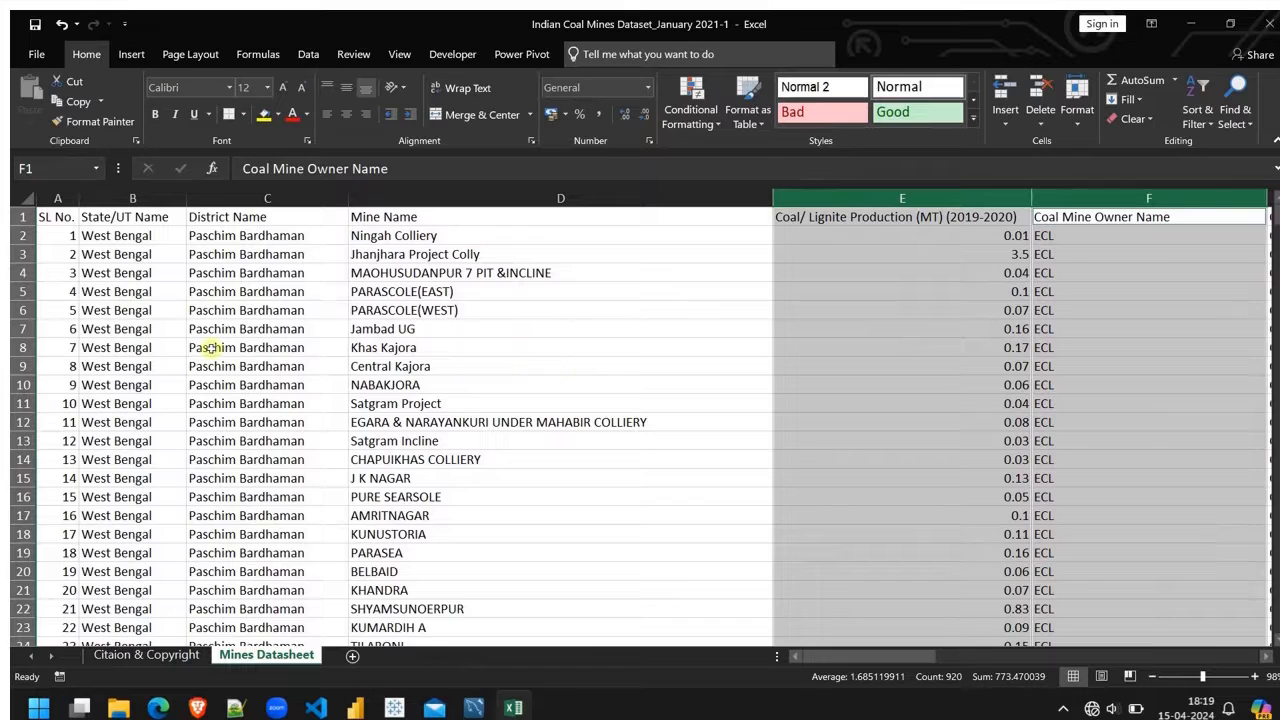
{"action": "left_click", "coordinate": [59, 199]}
{"action": "right_click", "coordinate": [59, 199]}
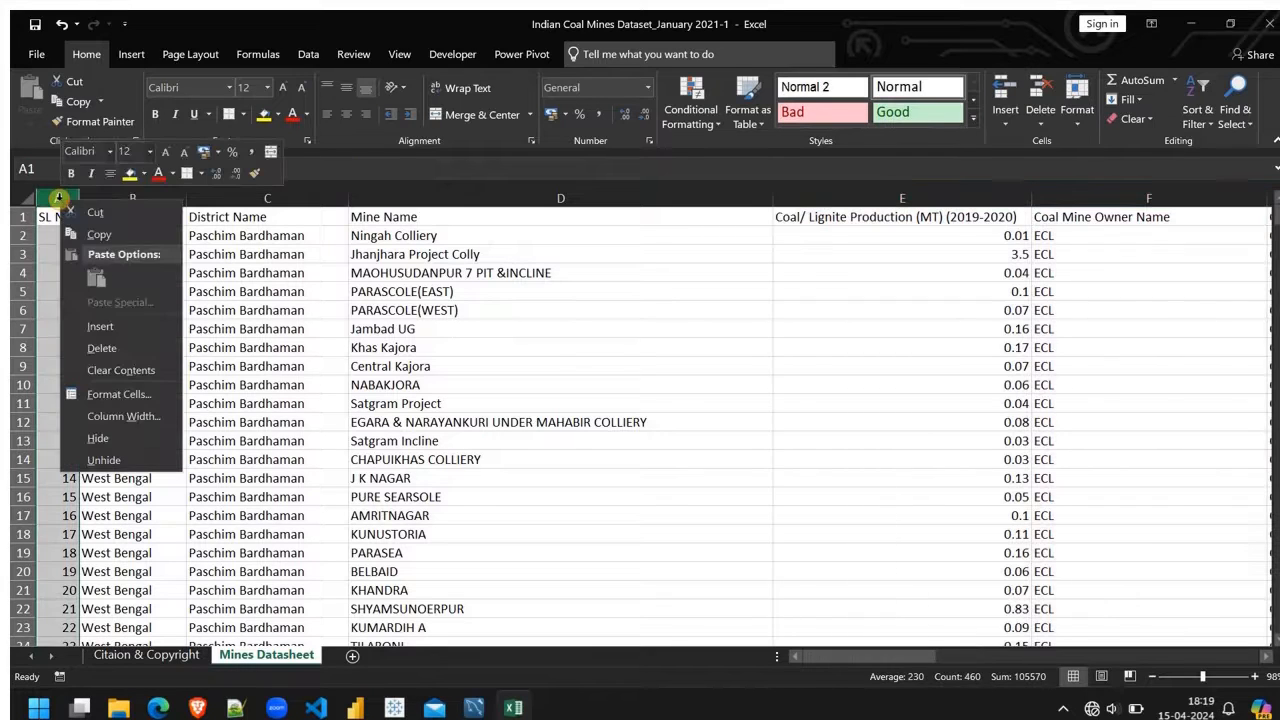
{"action": "key", "text": "Escape"}
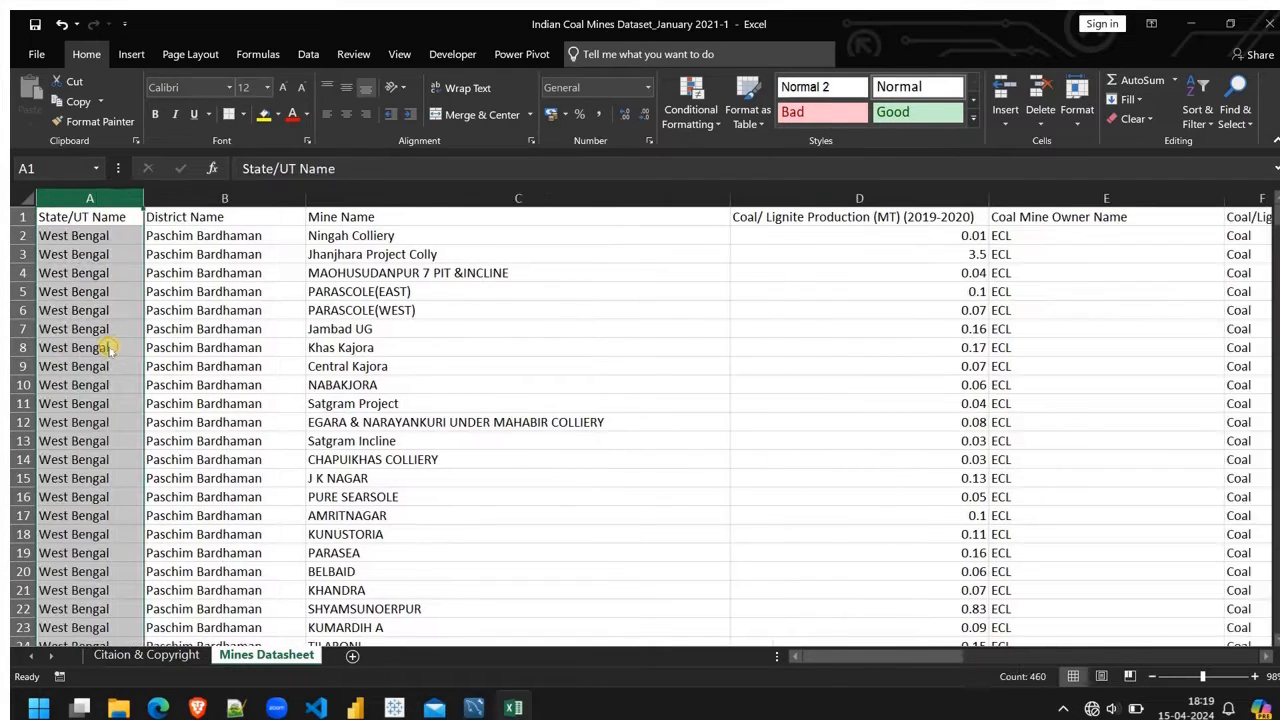
Step: Insert a new column before State/UT Name and enter the header Country in A1
{"action": "scroll", "coordinate": [905, 395], "scroll_direction": "right", "scroll_amount": 2}
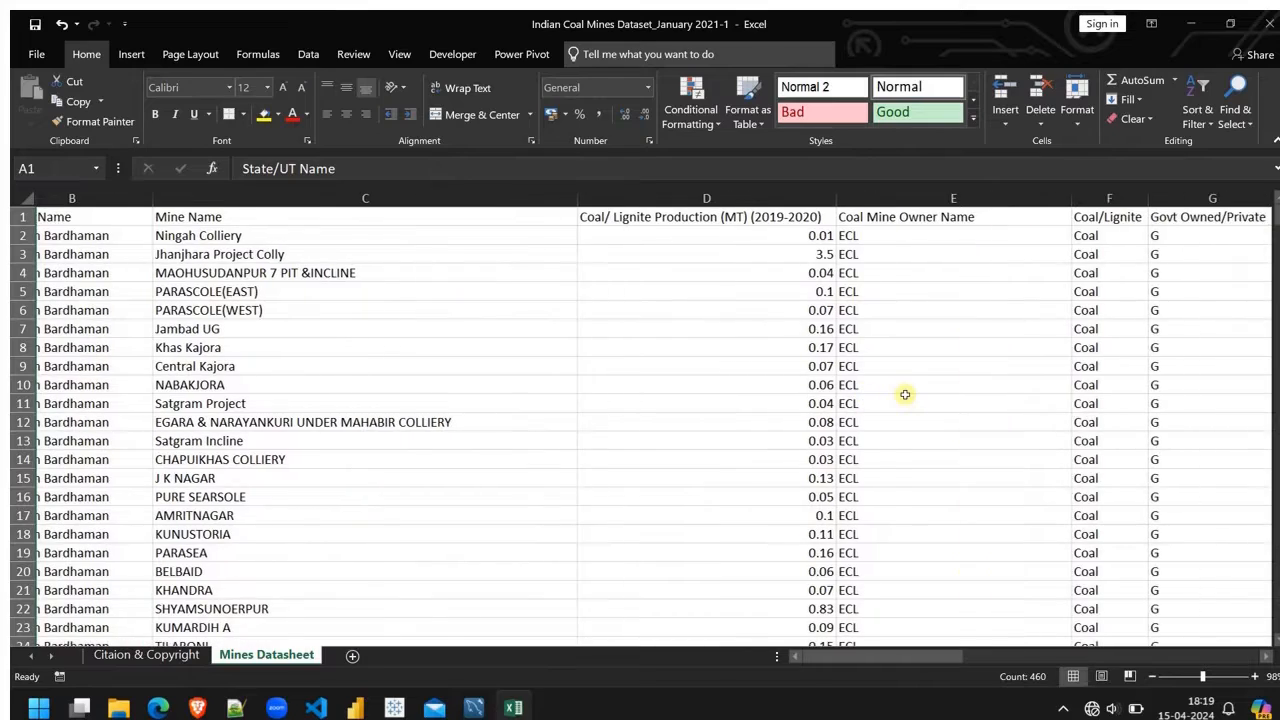
{"action": "scroll", "coordinate": [905, 395], "scroll_direction": "right", "scroll_amount": 4}
{"action": "scroll", "coordinate": [905, 395], "scroll_direction": "left", "scroll_amount": 6}
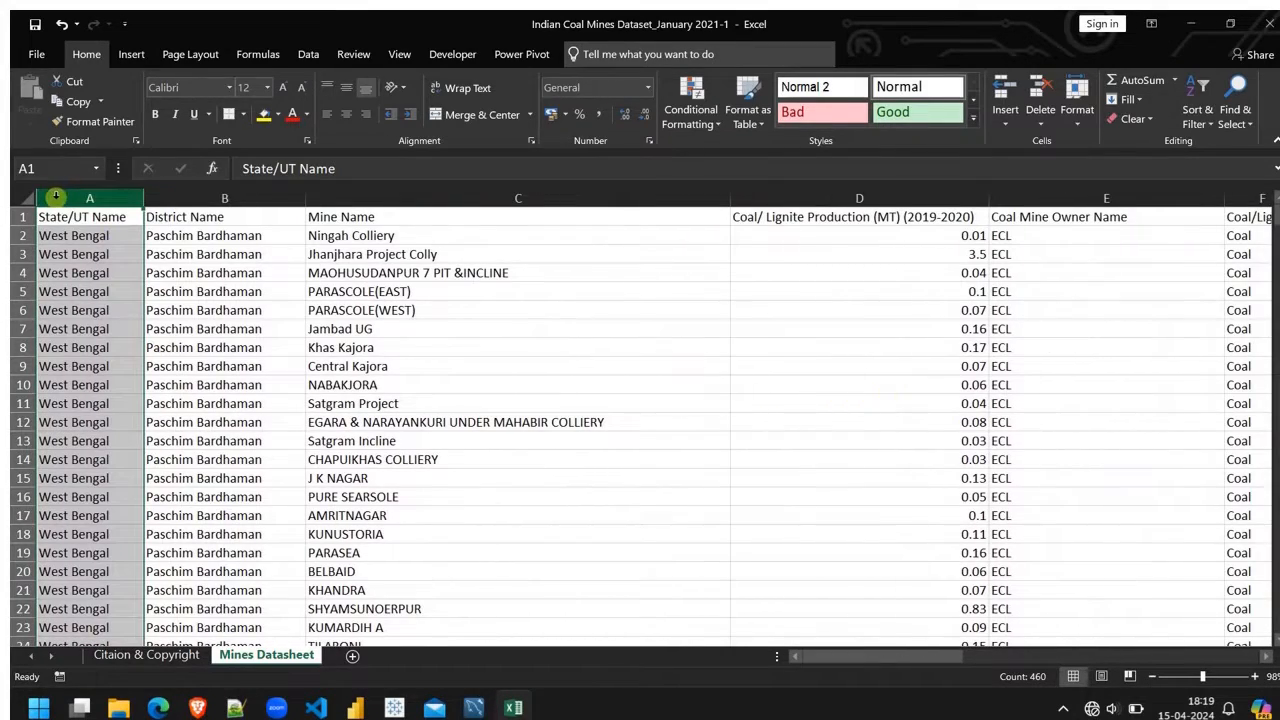
{"action": "right_click", "coordinate": [62, 197]}
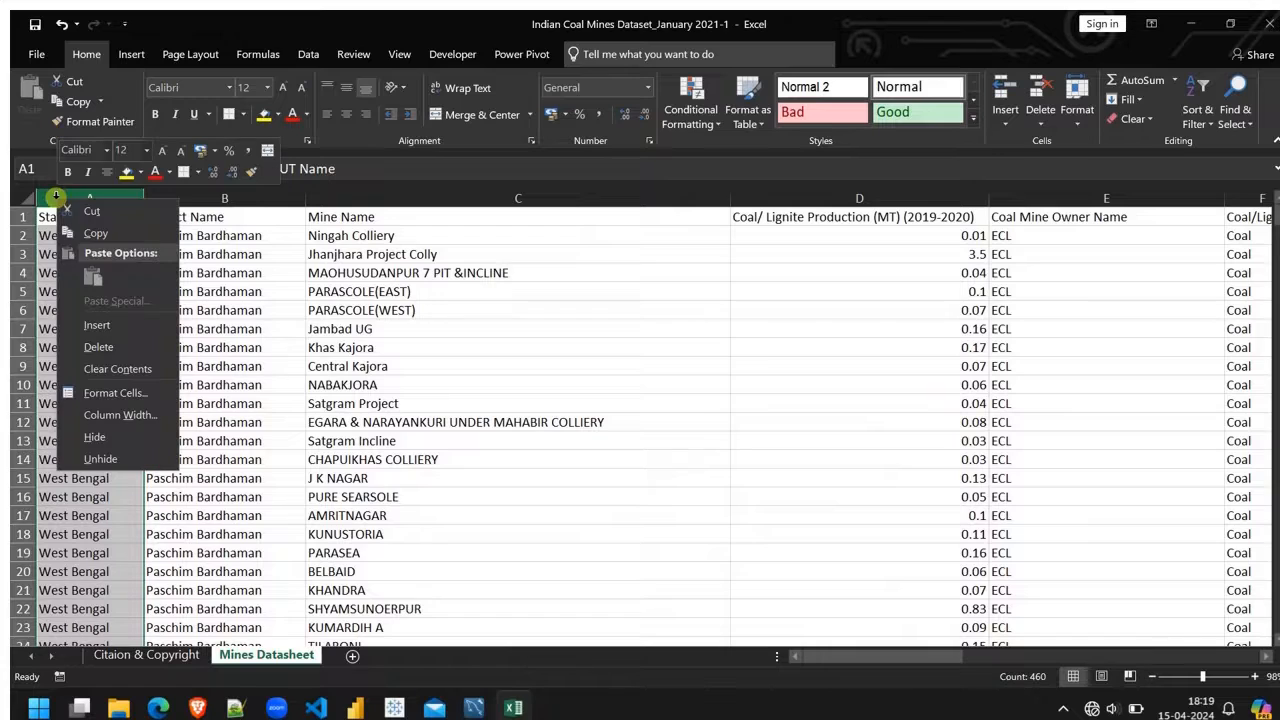
{"action": "left_click", "coordinate": [96, 325]}
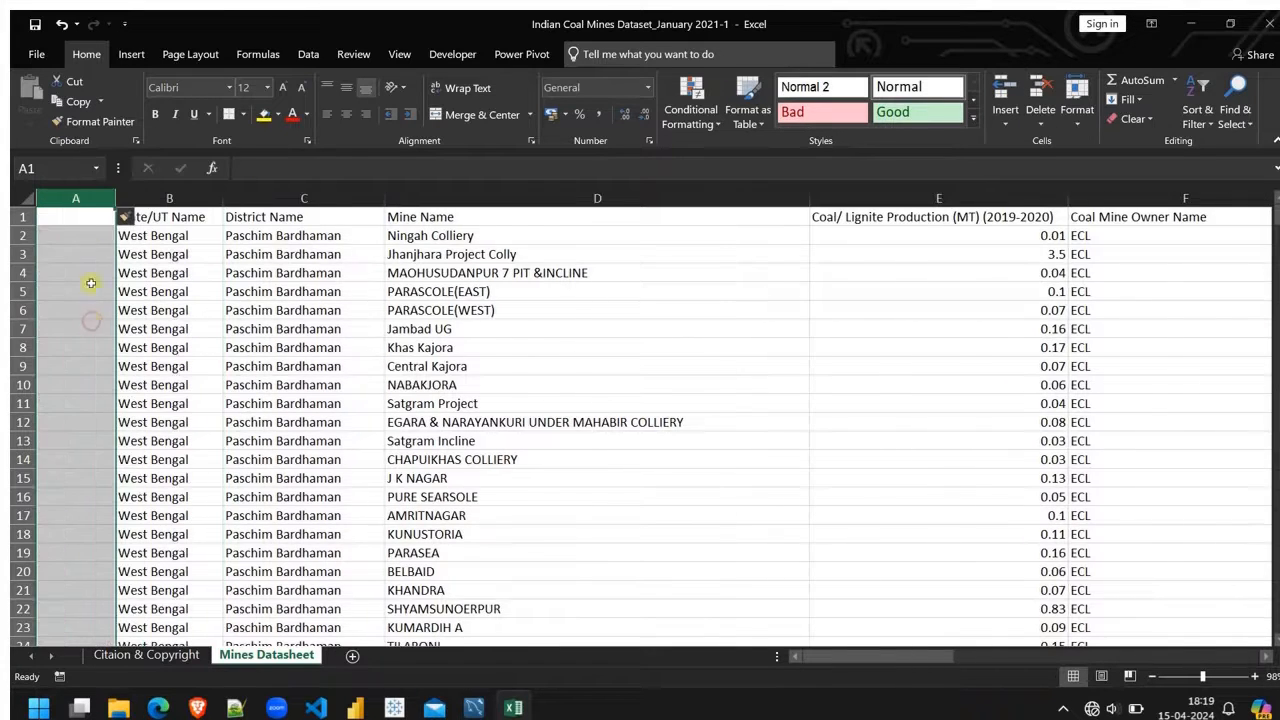
{"action": "left_click", "coordinate": [61, 220]}
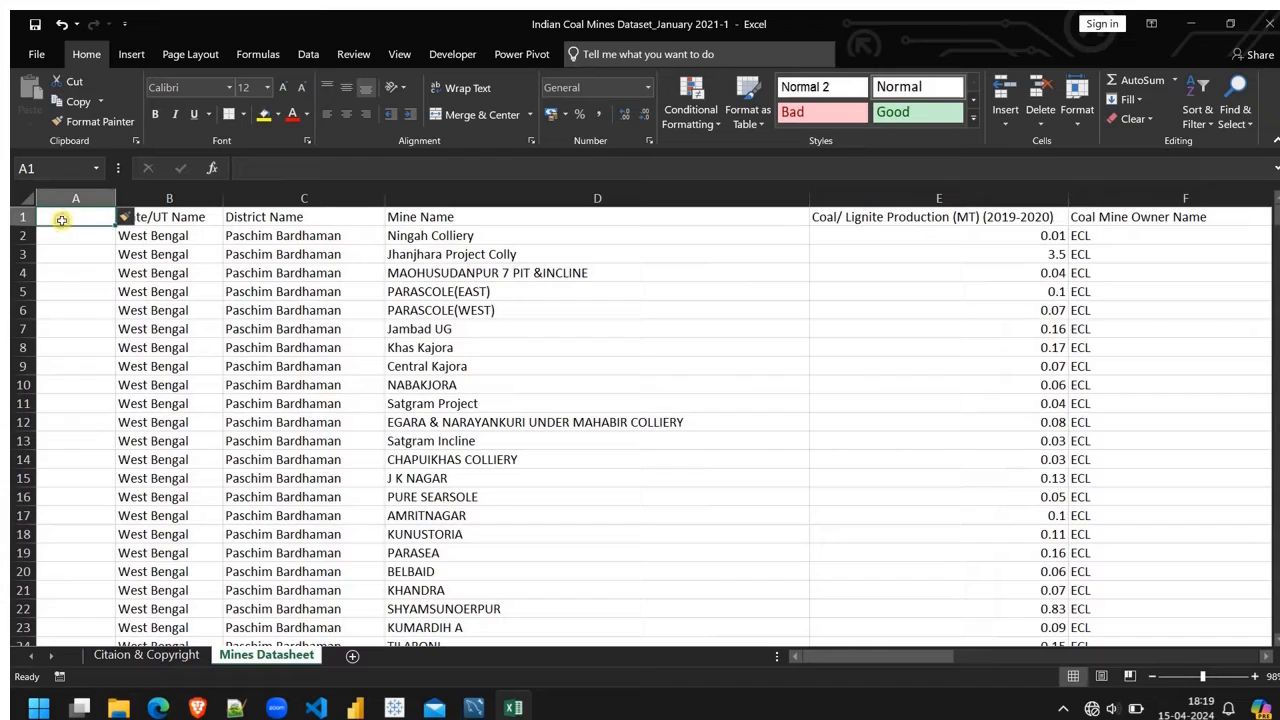
{"action": "double_click", "coordinate": [61, 220]}
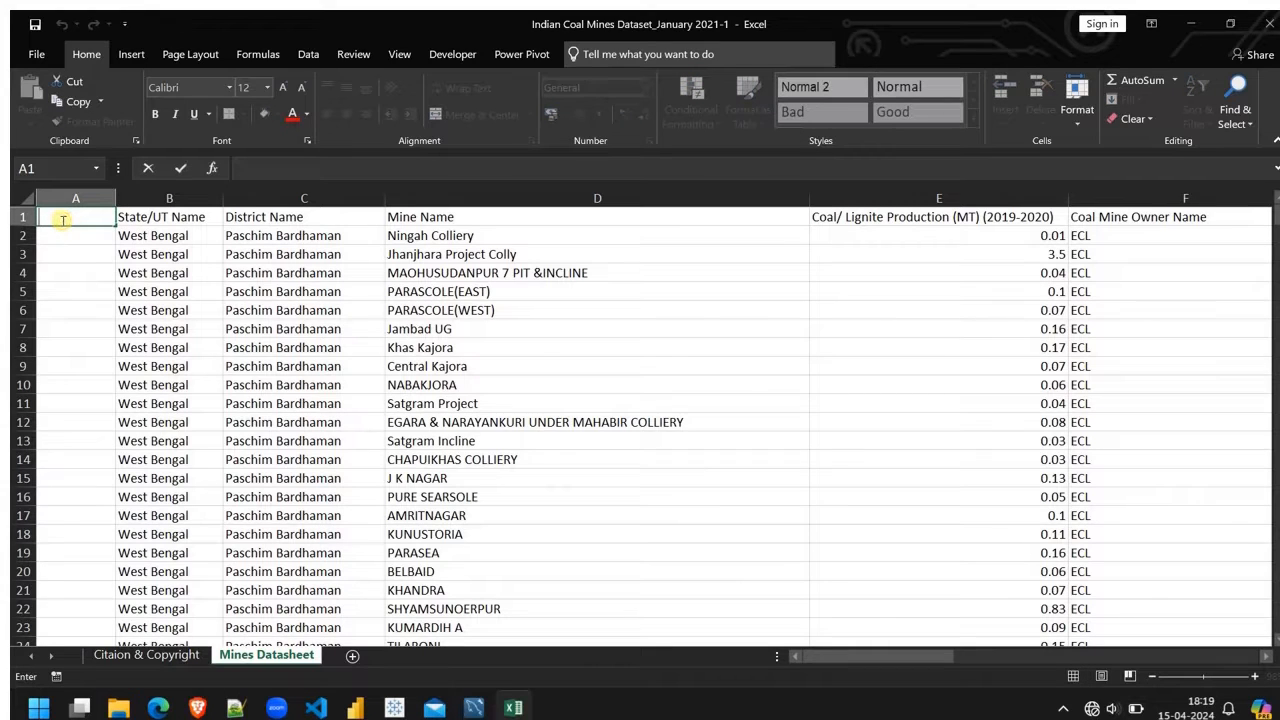
{"action": "type", "text": "Country"}
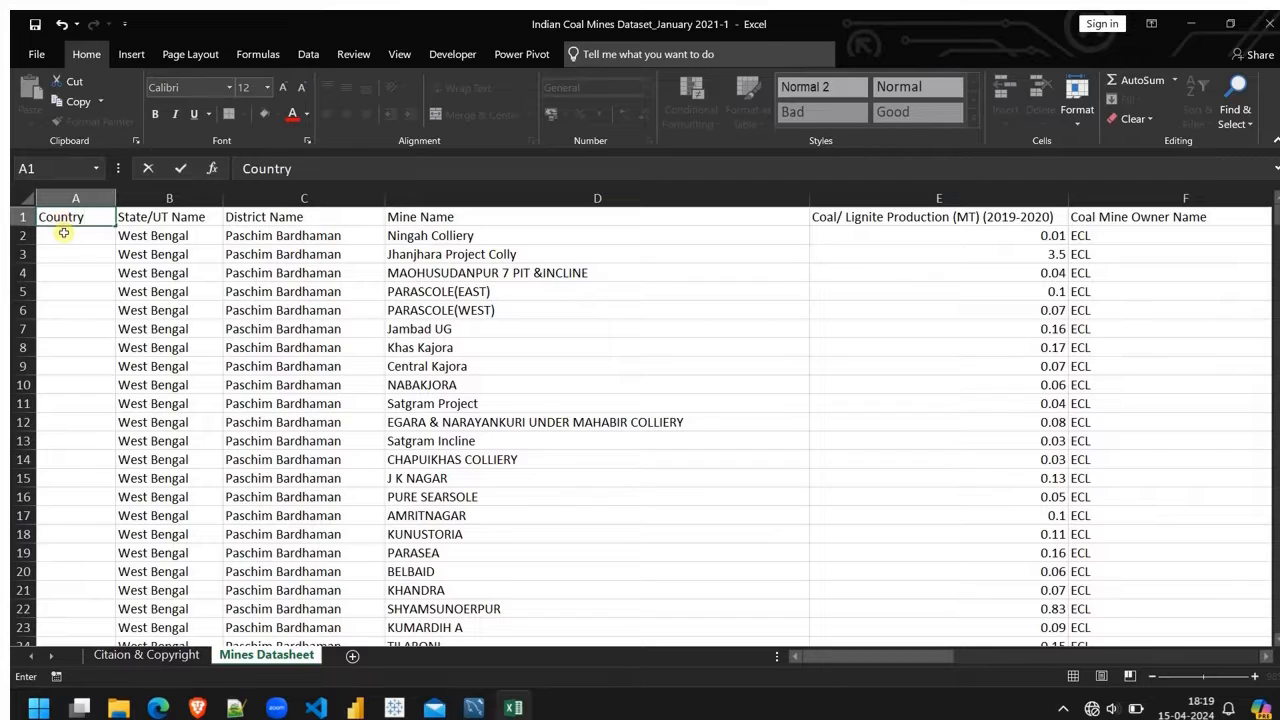
Step: Enter India in A2 as the first value of the Country column
{"action": "left_click", "coordinate": [63, 232]}
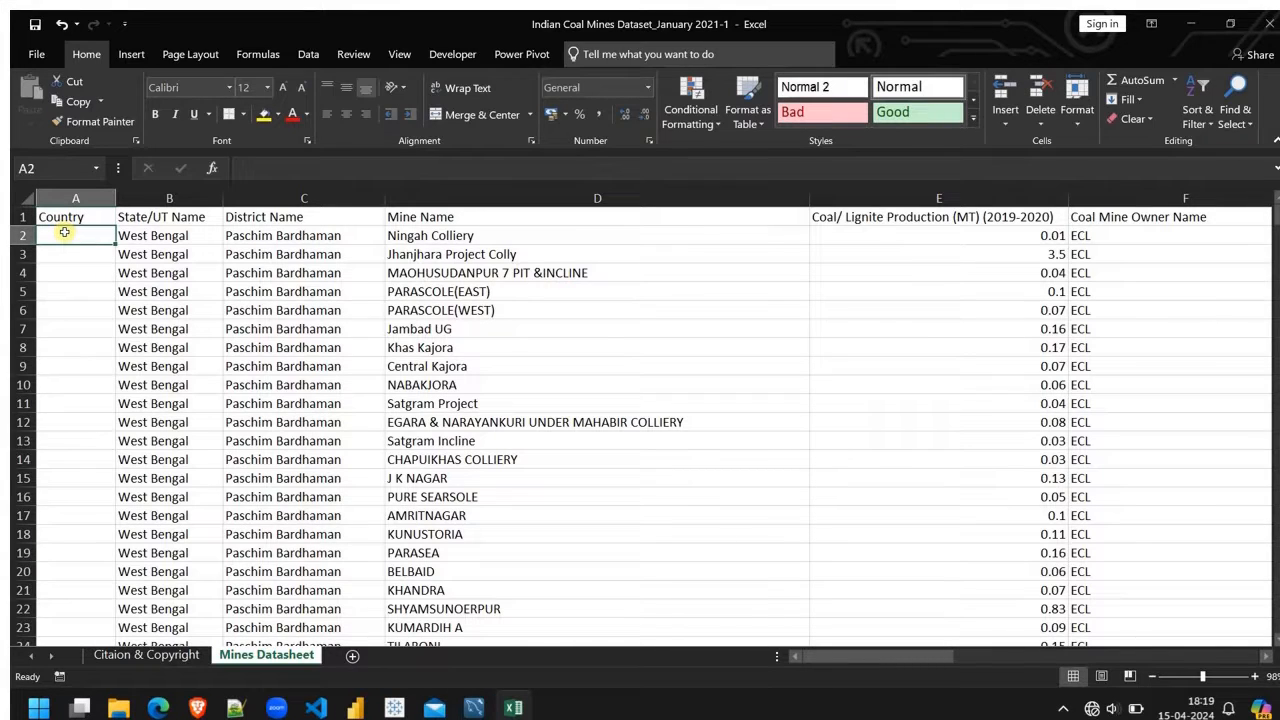
{"action": "double_click", "coordinate": [64, 232]}
{"action": "type", "text": "Ini"}
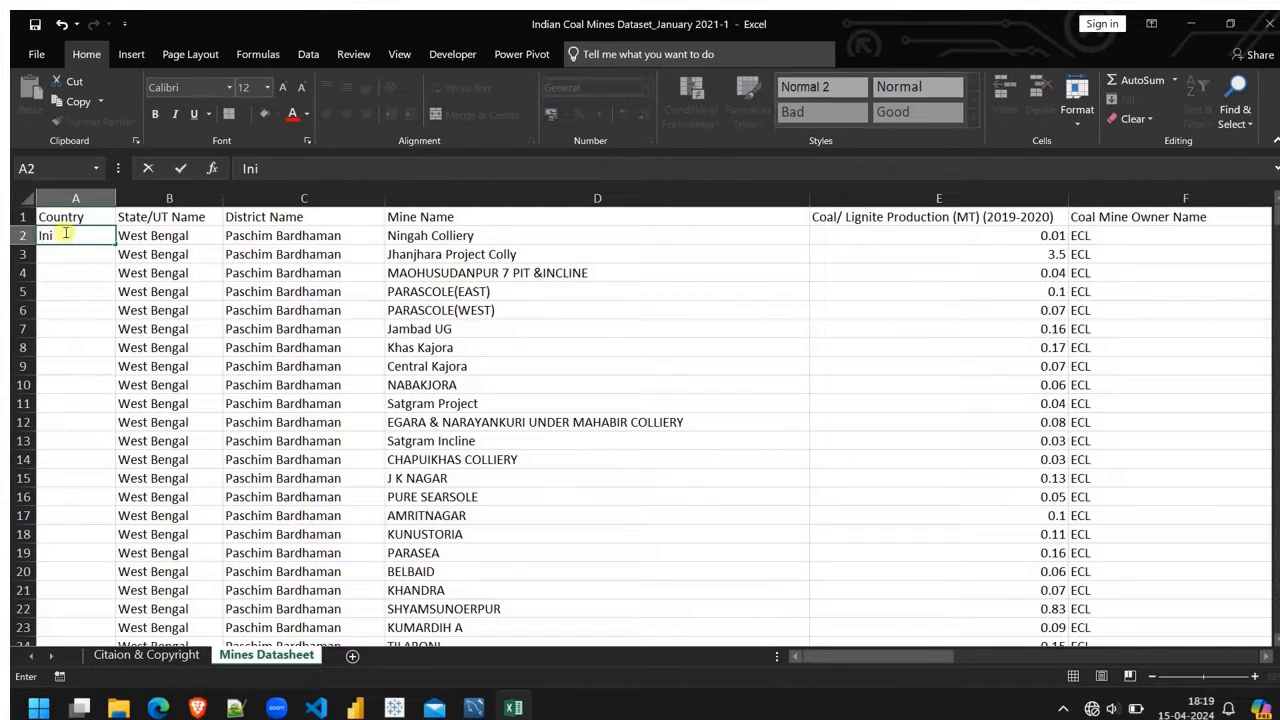
{"action": "key", "text": "BackSpace"}
{"action": "type", "text": "dia"}
{"action": "key", "text": "Return"}
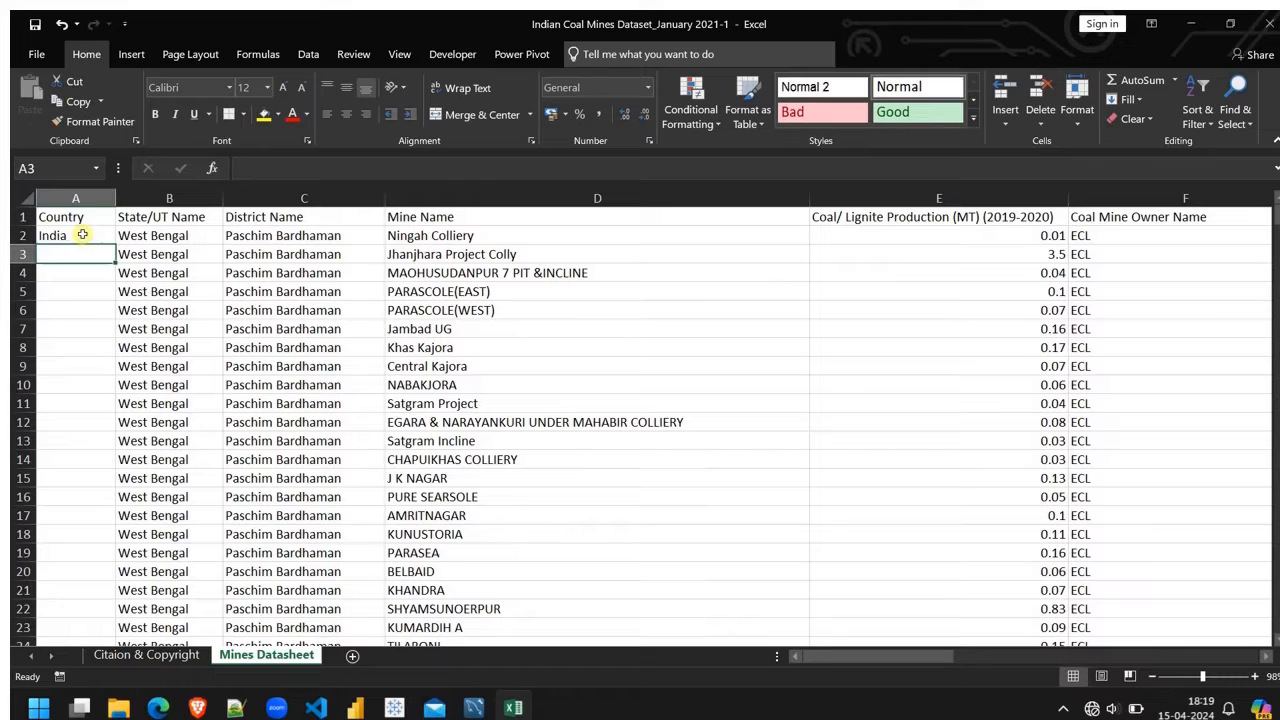
Step: Fill India from A2 down to the last mine row, A460
{"action": "left_click", "coordinate": [83, 235]}
{"action": "left_click_drag", "start_coordinate": [115, 245], "coordinate": [79, 611]}
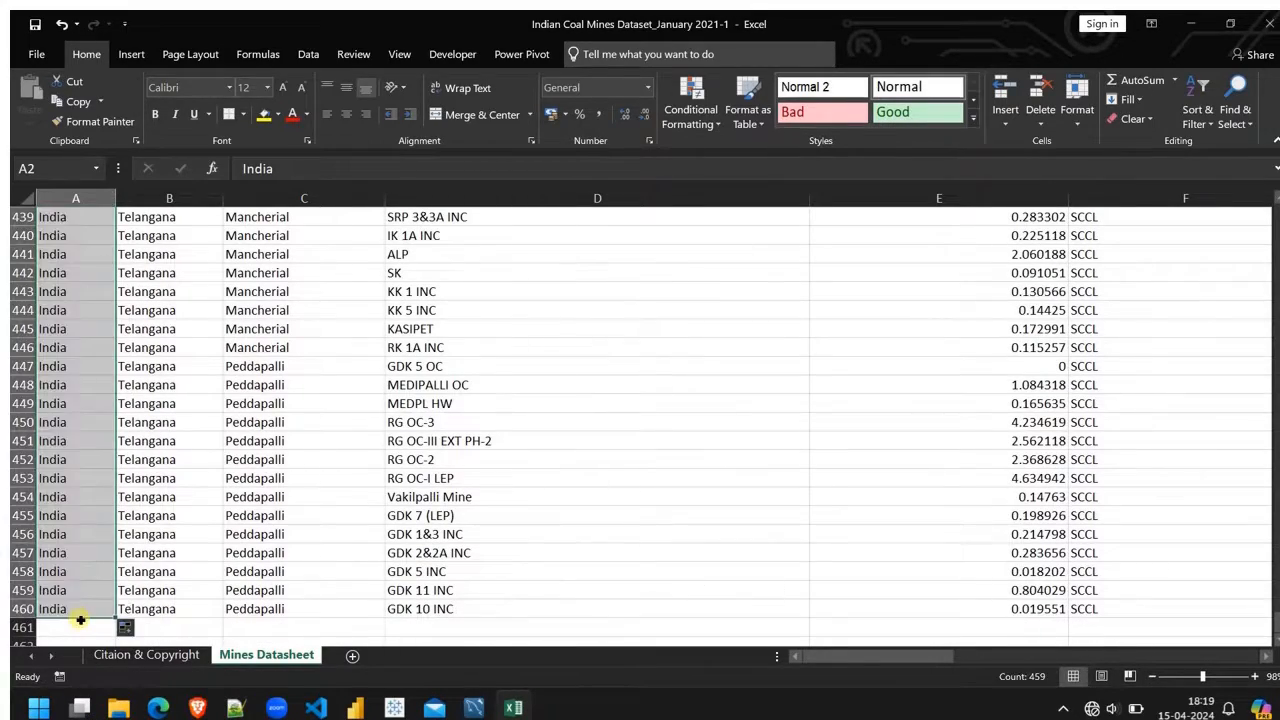
{"action": "scroll", "coordinate": [222, 487], "scroll_direction": "up", "scroll_amount": 20}
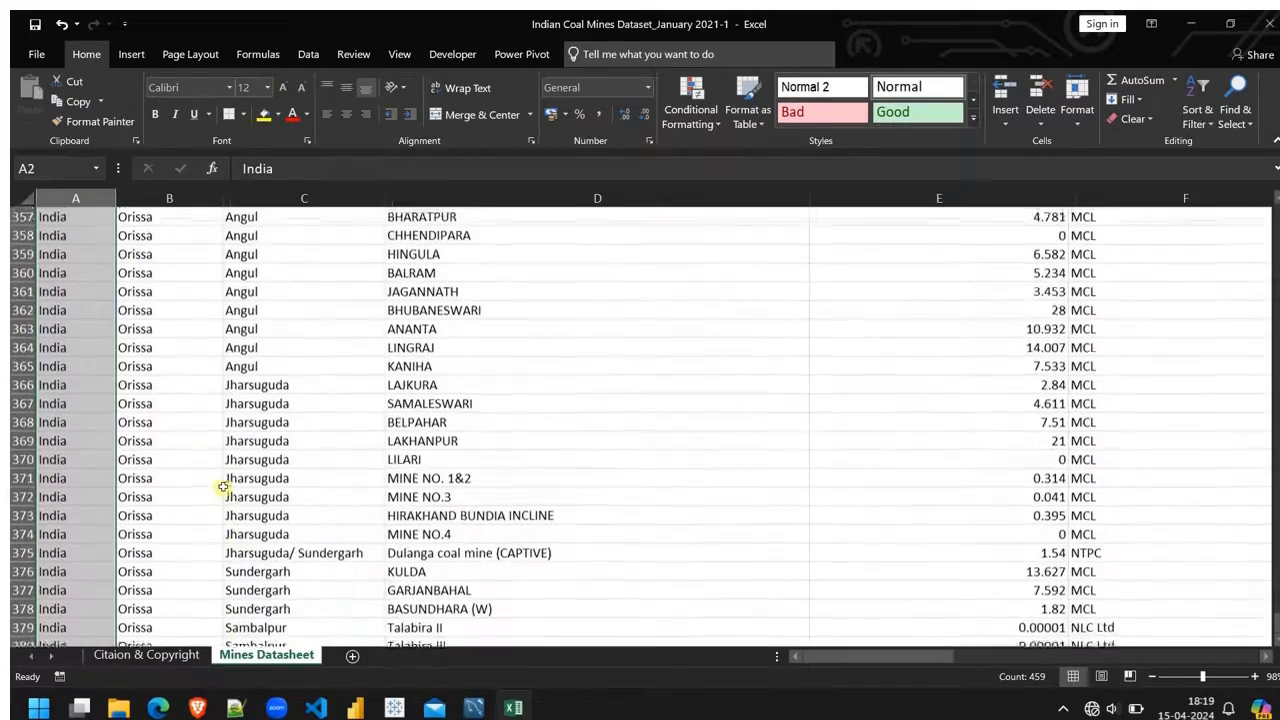
{"action": "scroll", "coordinate": [222, 487], "scroll_direction": "up", "scroll_amount": 20}
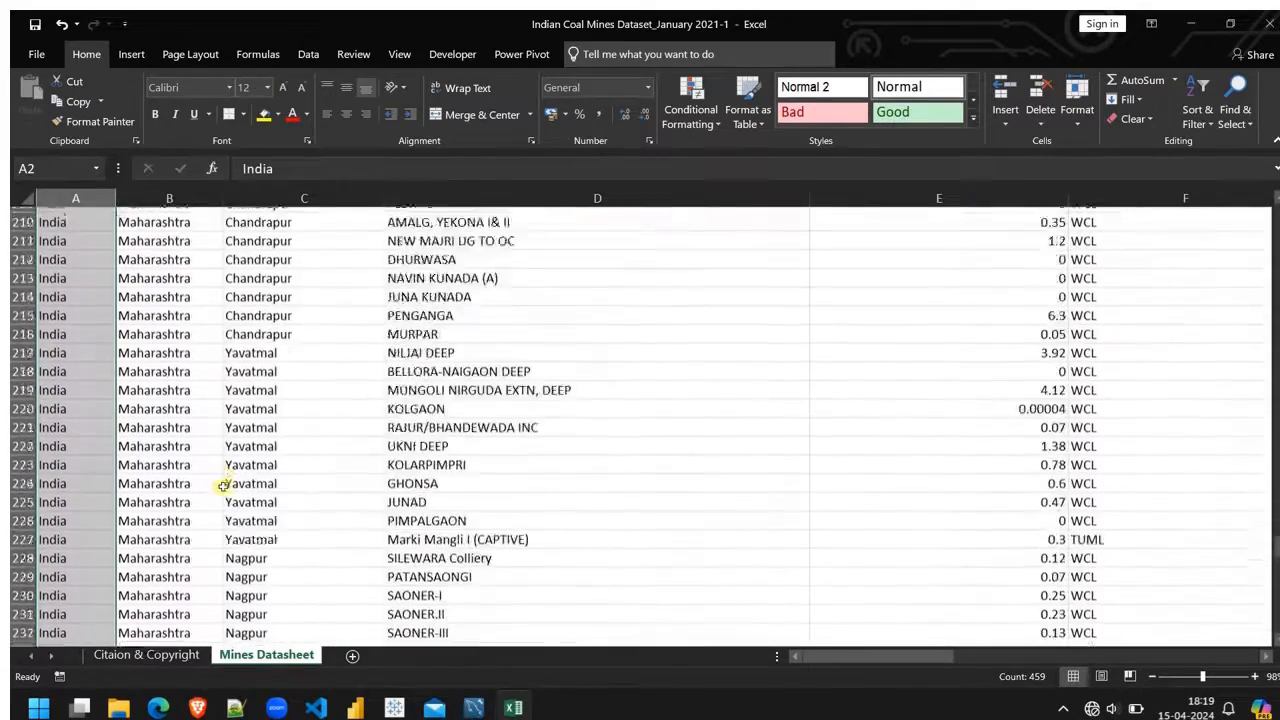
{"action": "scroll", "coordinate": [222, 487], "scroll_direction": "up", "scroll_amount": 20}
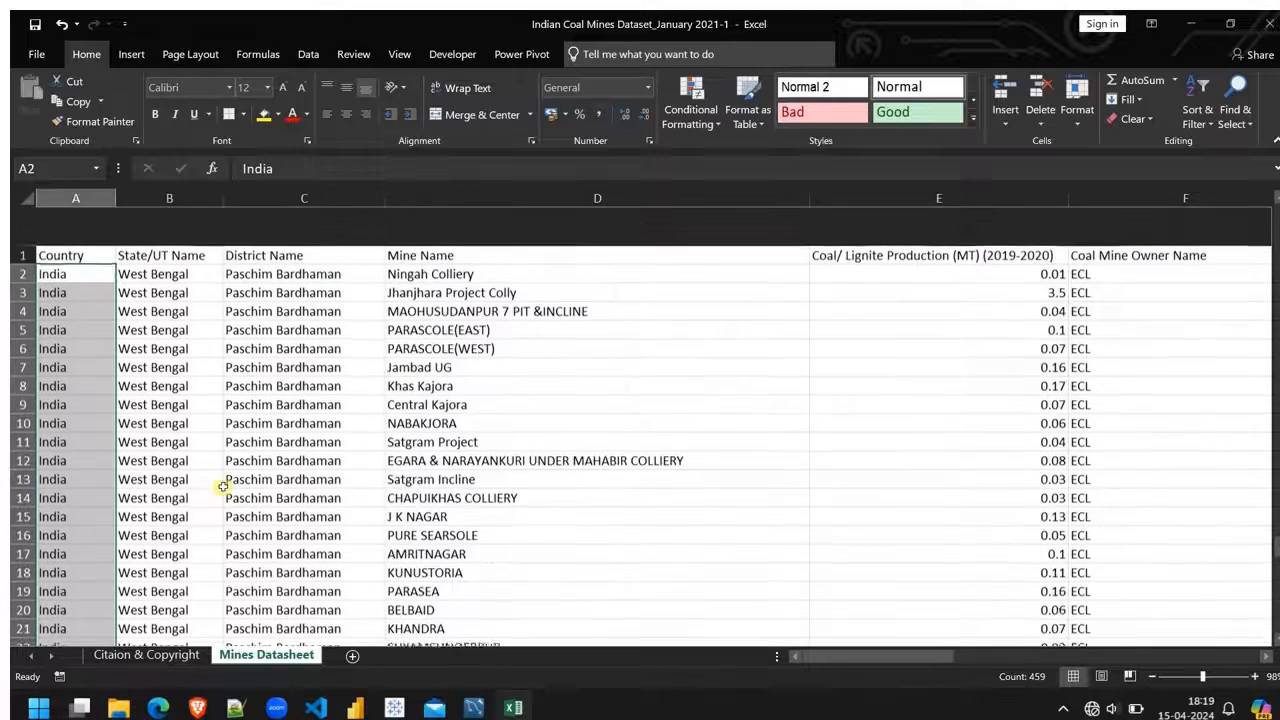
Step: Insert a blank column between Govt Owned/Private and Type of Mine (OC/UG/Mixed)
{"action": "left_click", "coordinate": [600, 416]}
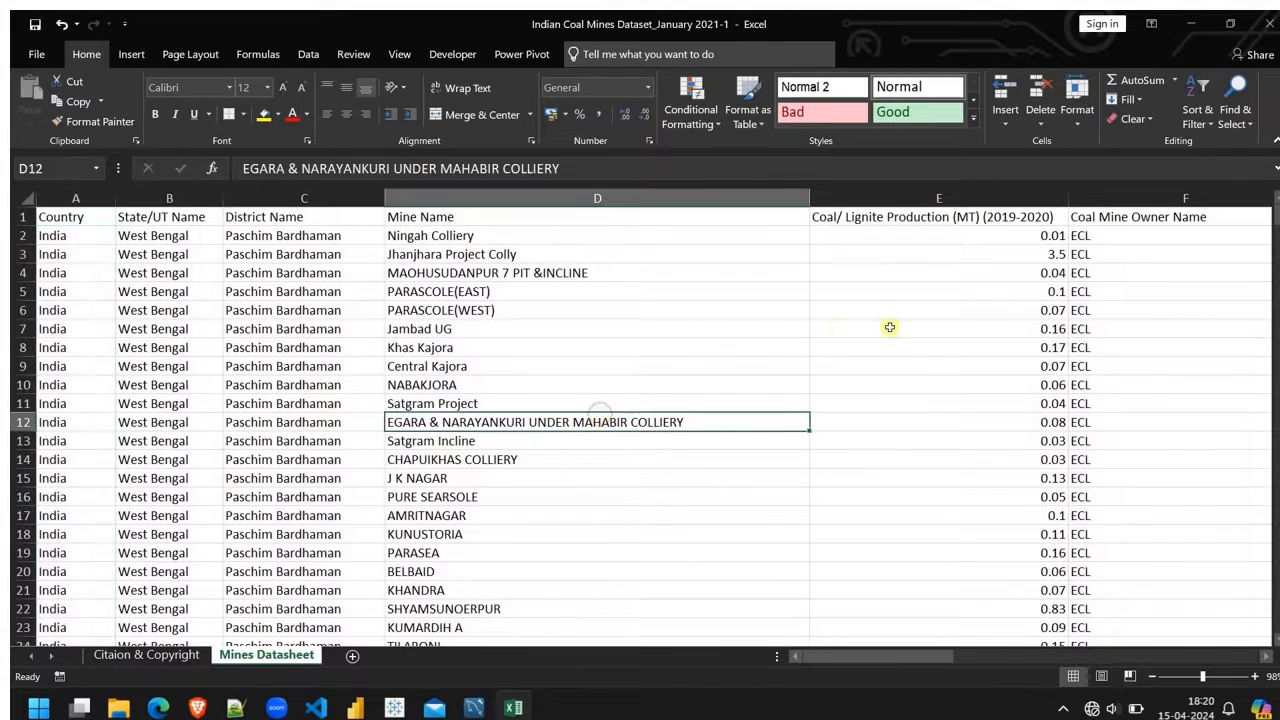
{"action": "scroll", "coordinate": [889, 327], "scroll_direction": "right", "scroll_amount": 5}
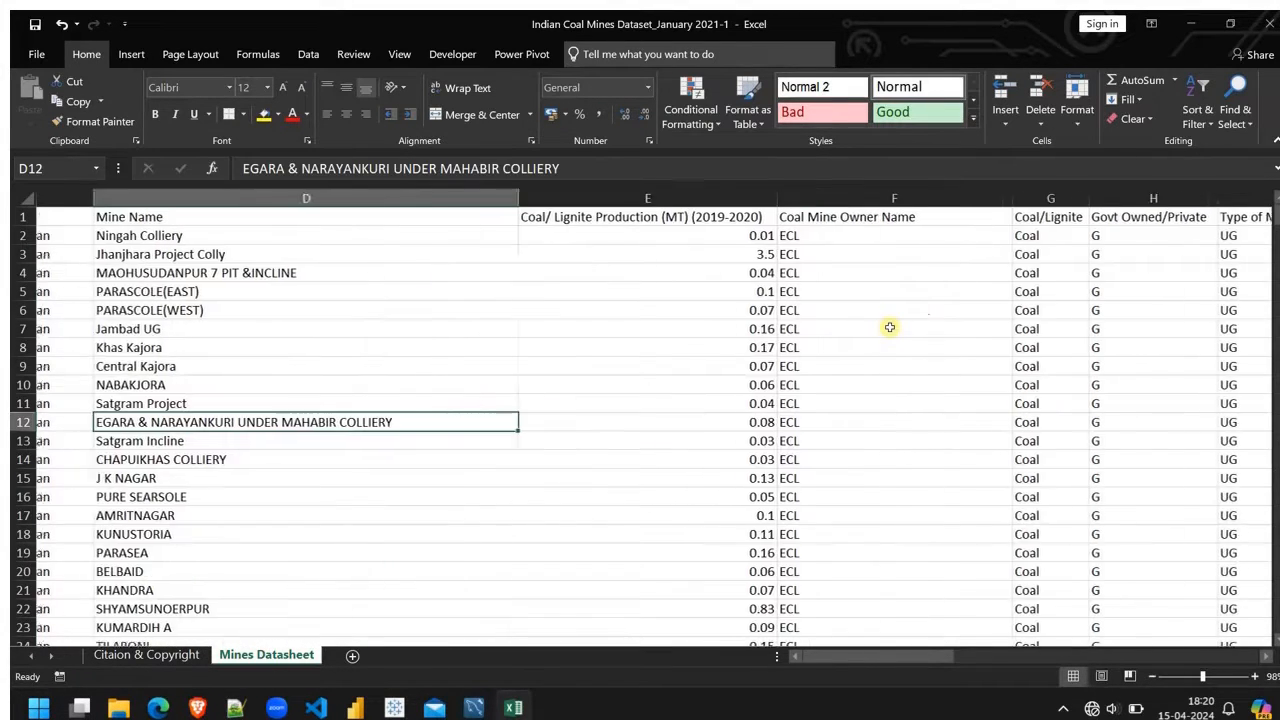
{"action": "scroll", "coordinate": [889, 327], "scroll_direction": "right", "scroll_amount": 2}
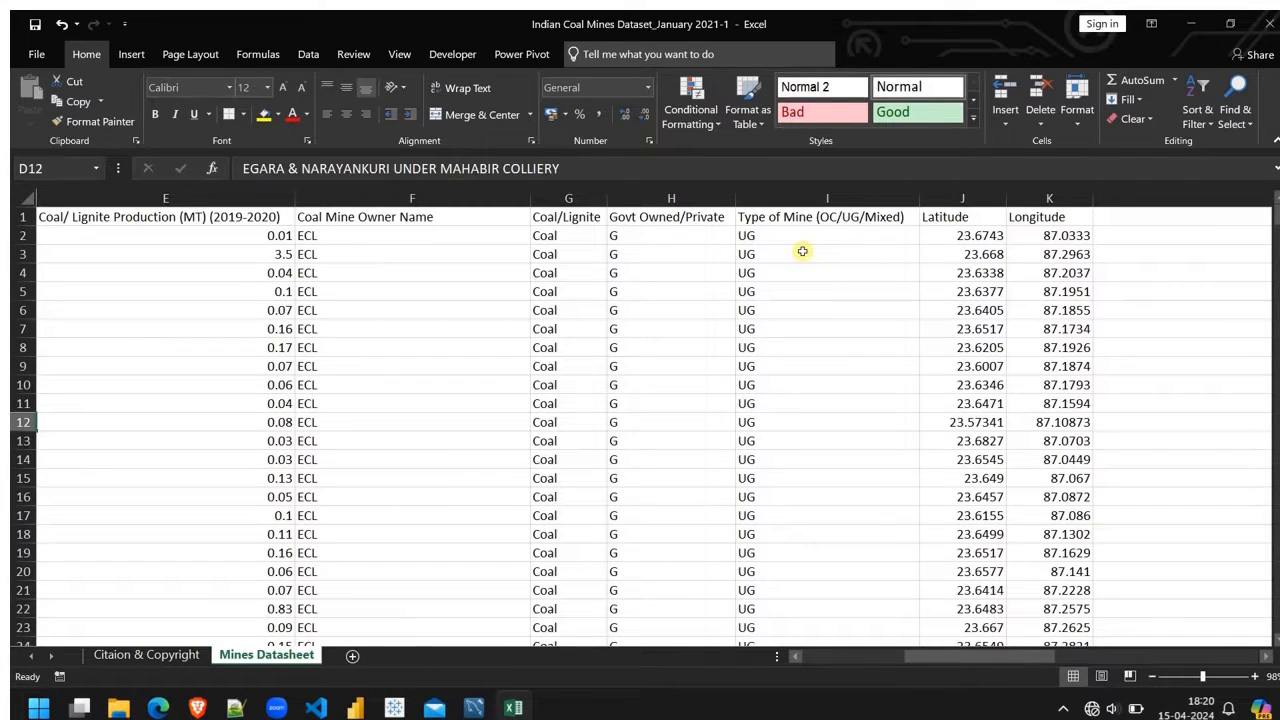
{"action": "scroll", "coordinate": [802, 251], "scroll_direction": "left", "scroll_amount": 6}
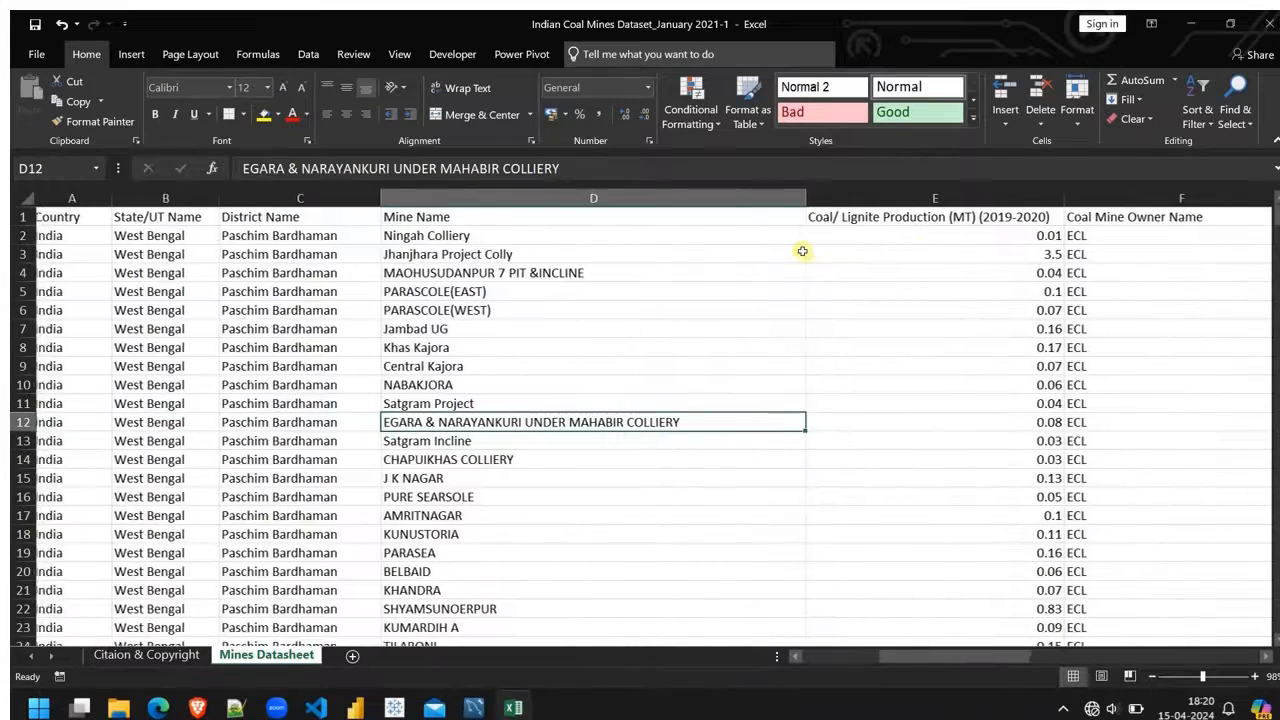
{"action": "scroll", "coordinate": [802, 251], "scroll_direction": "right", "scroll_amount": 6}
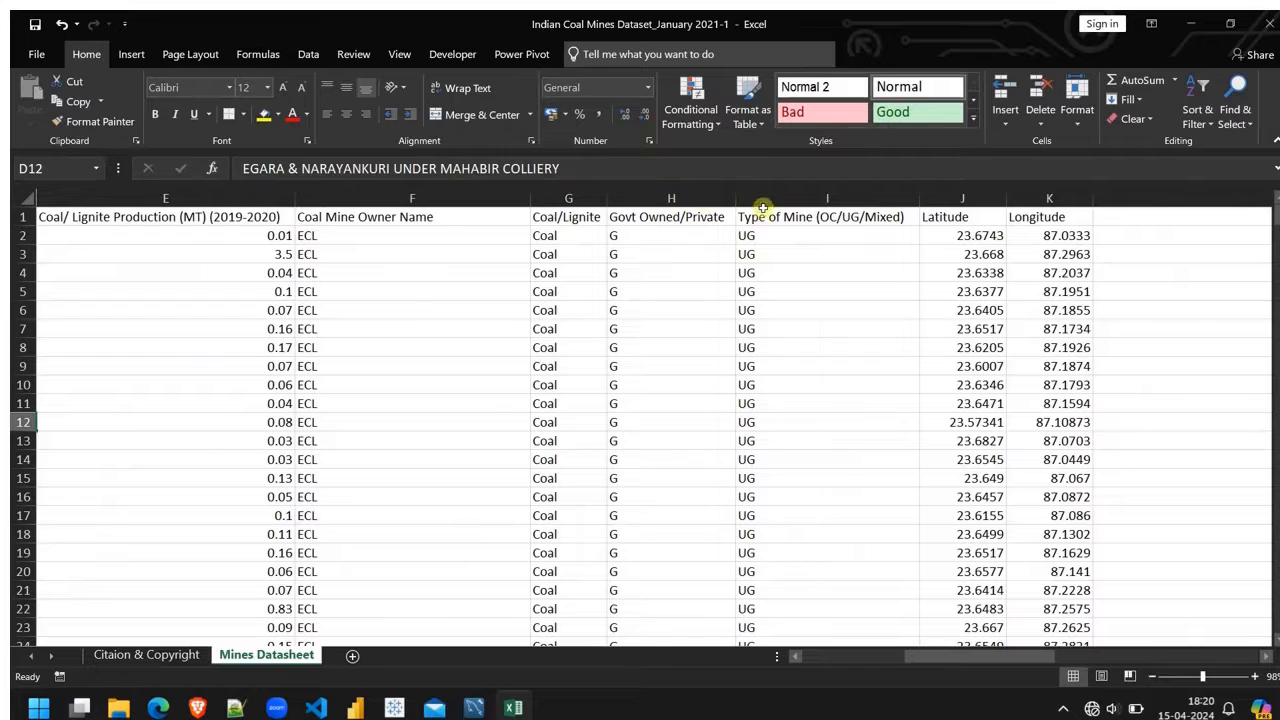
{"action": "right_click", "coordinate": [762, 193]}
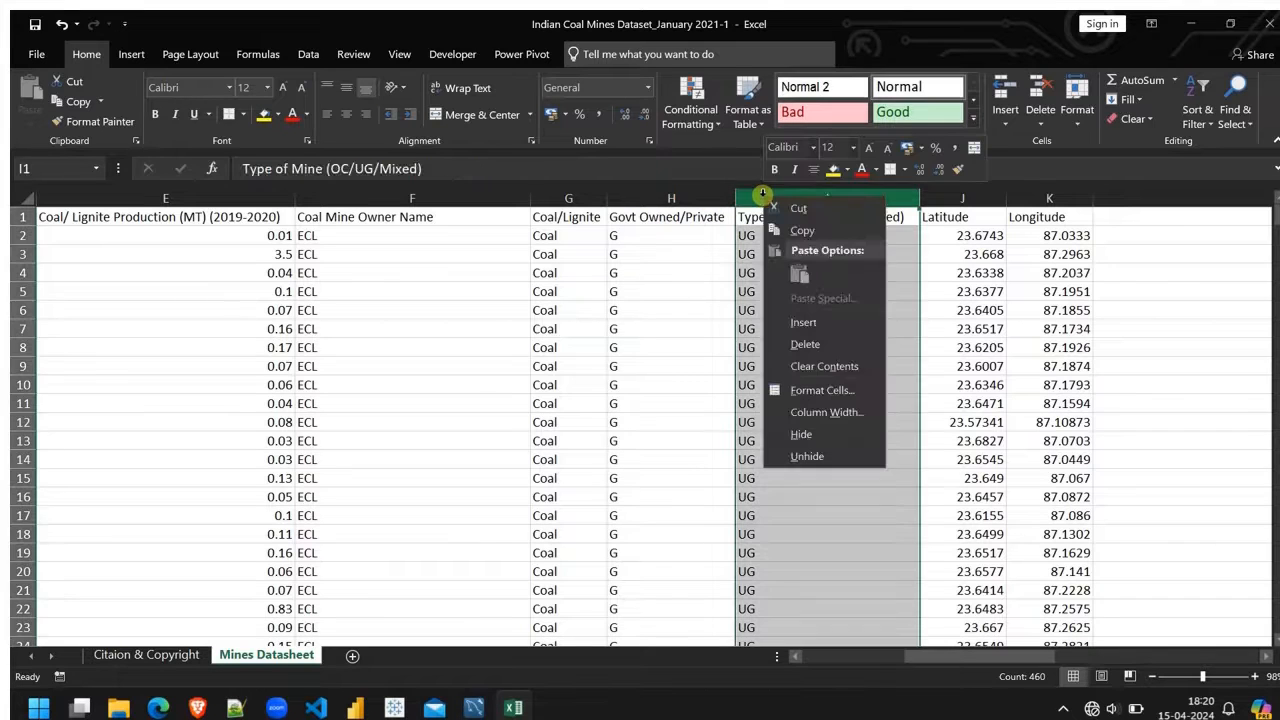
{"action": "left_click", "coordinate": [797, 323]}
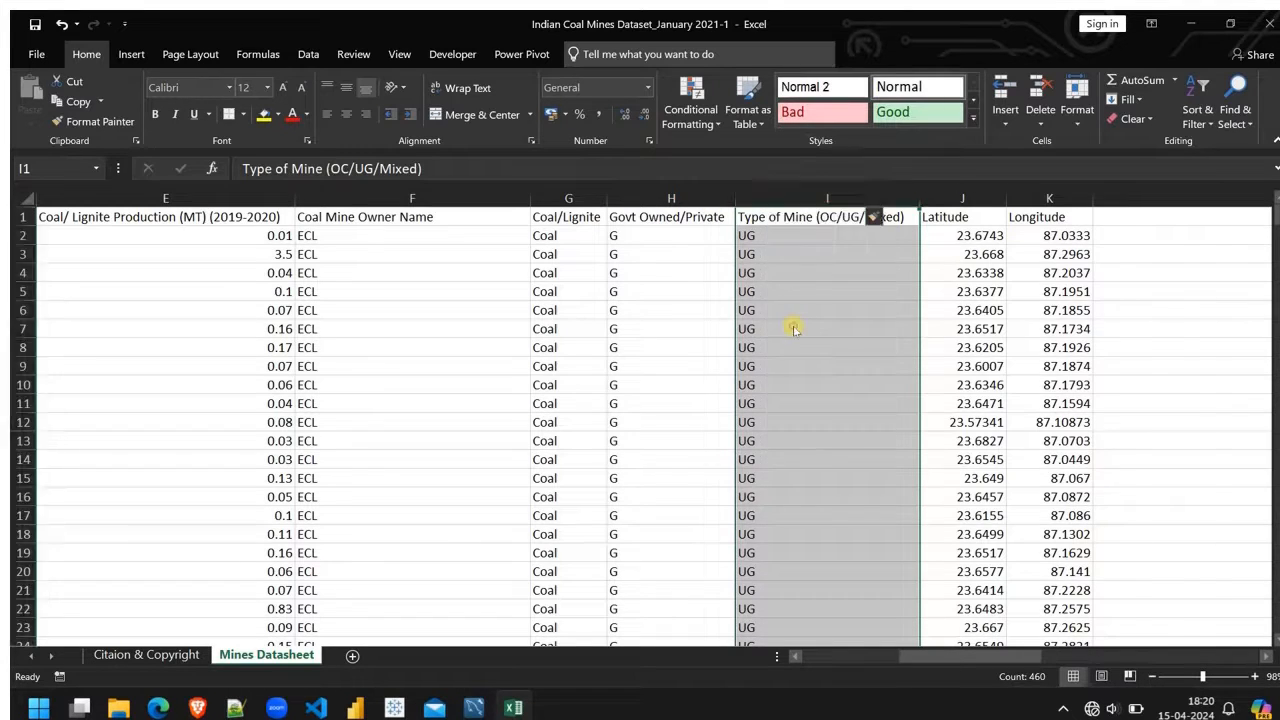
{"action": "key", "text": "Down"}
Step: Turn on filters for the header row and check which distinct values the Govt Owned/Private column contains
{"action": "key", "text": "alt+a"}
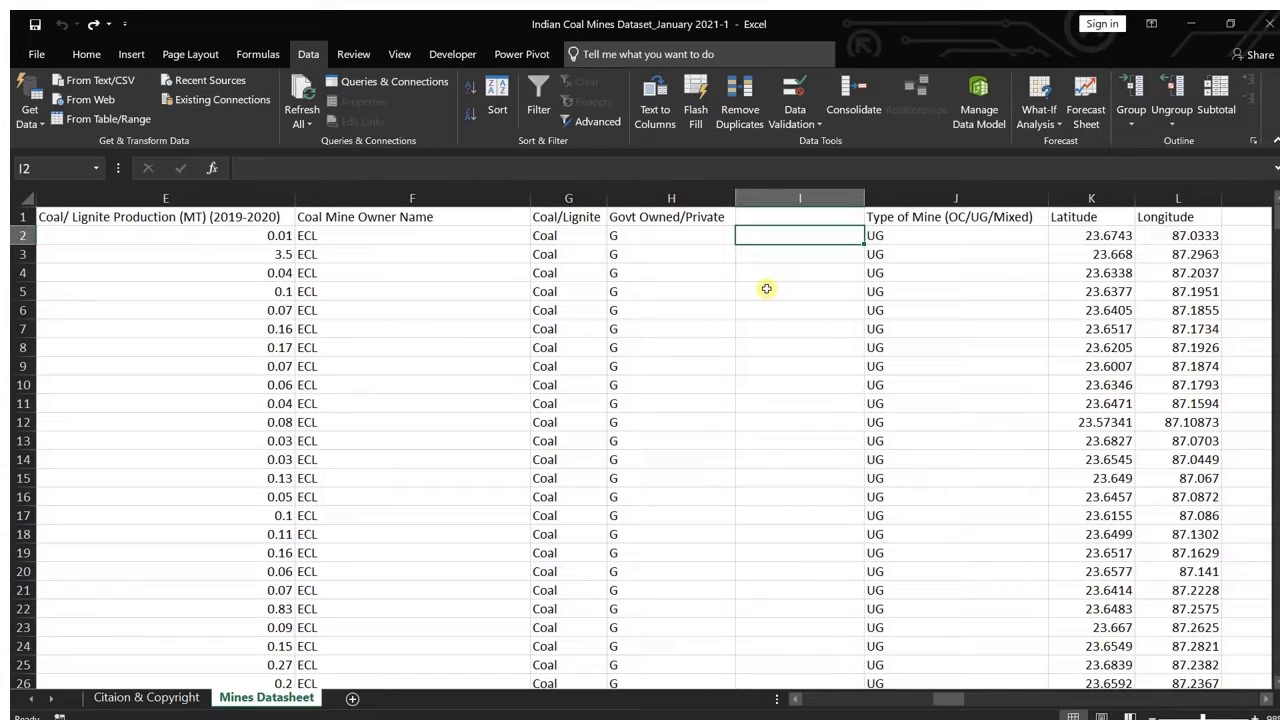
{"action": "left_click", "coordinate": [22, 216]}
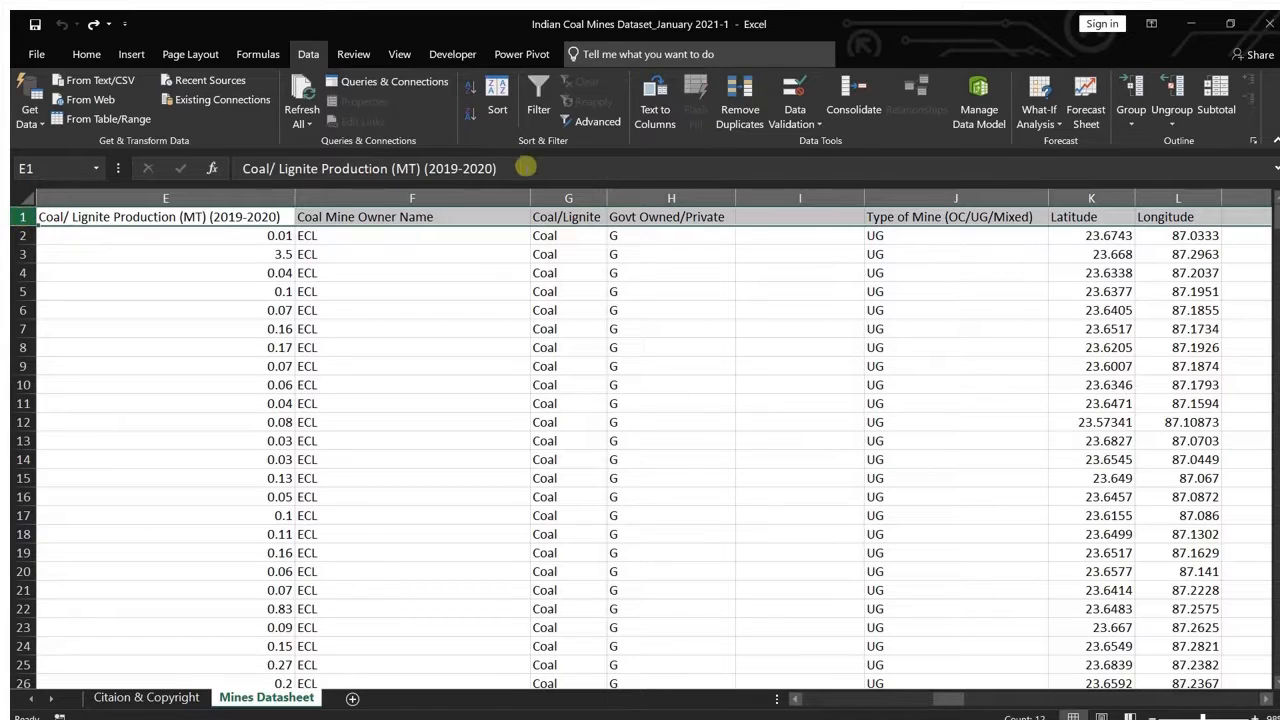
{"action": "left_click", "coordinate": [503, 112]}
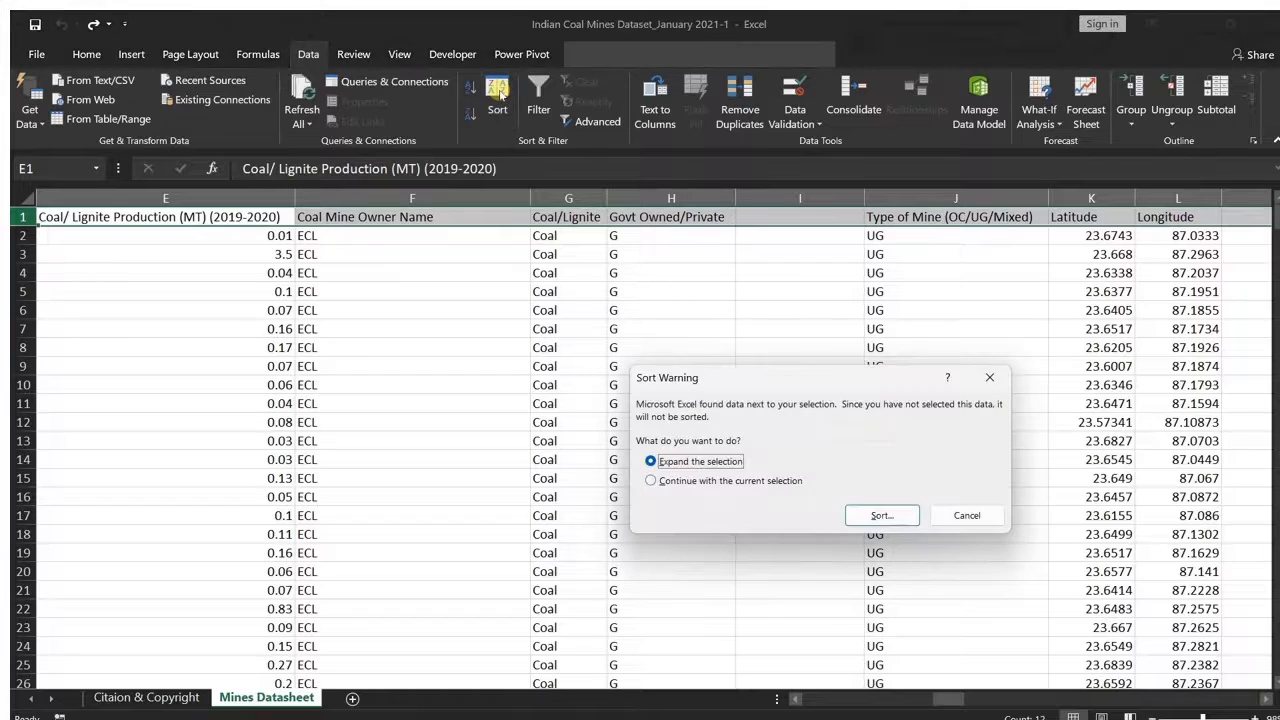
{"action": "left_click", "coordinate": [989, 377]}
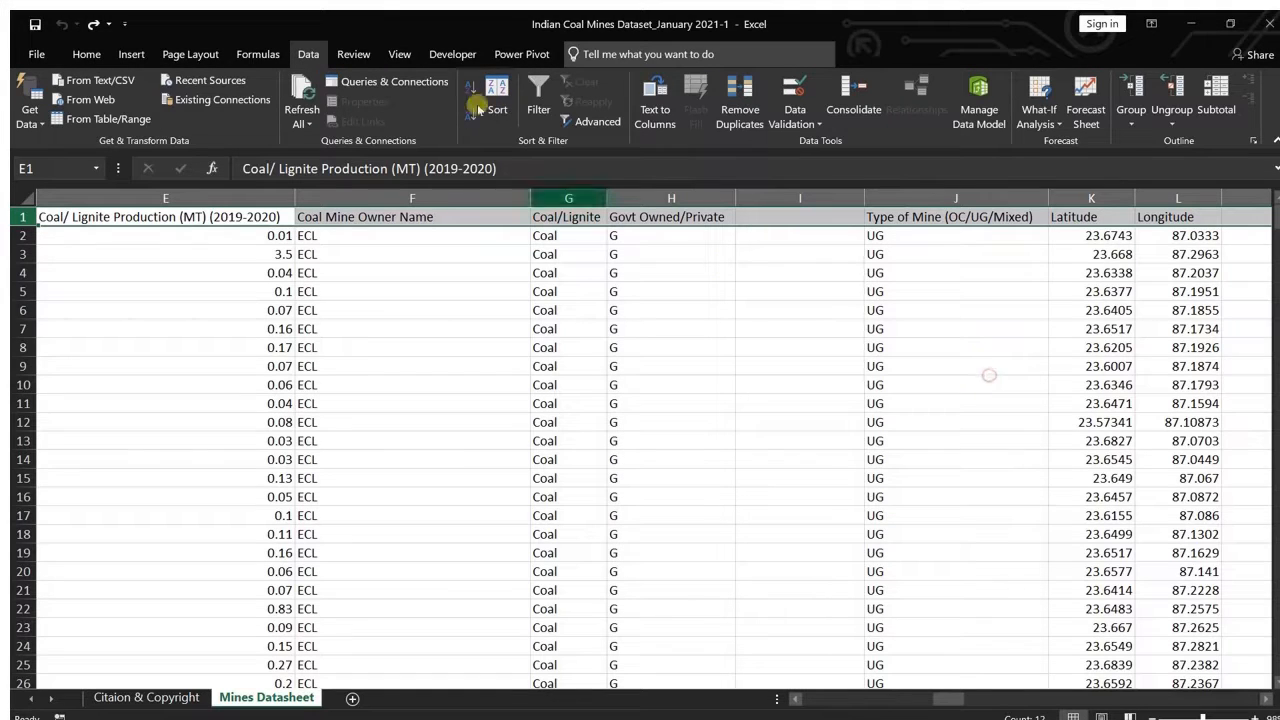
{"action": "left_click", "coordinate": [540, 100]}
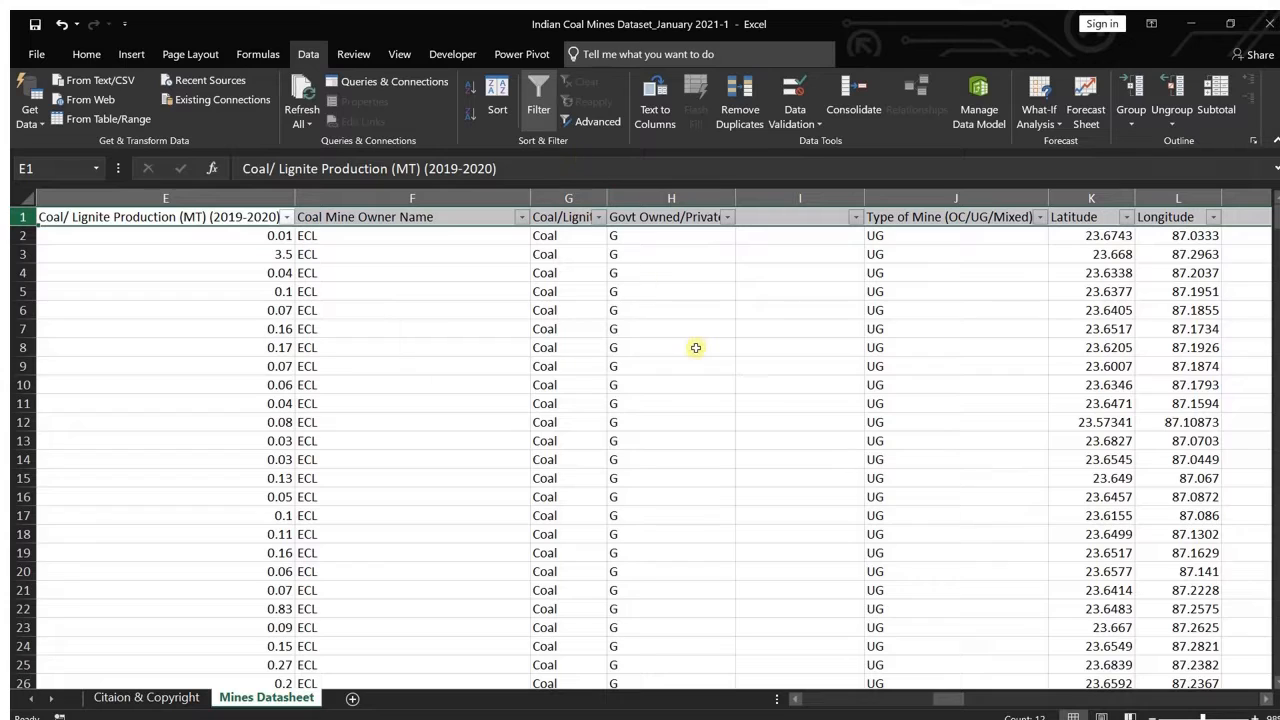
{"action": "left_click", "coordinate": [728, 218]}
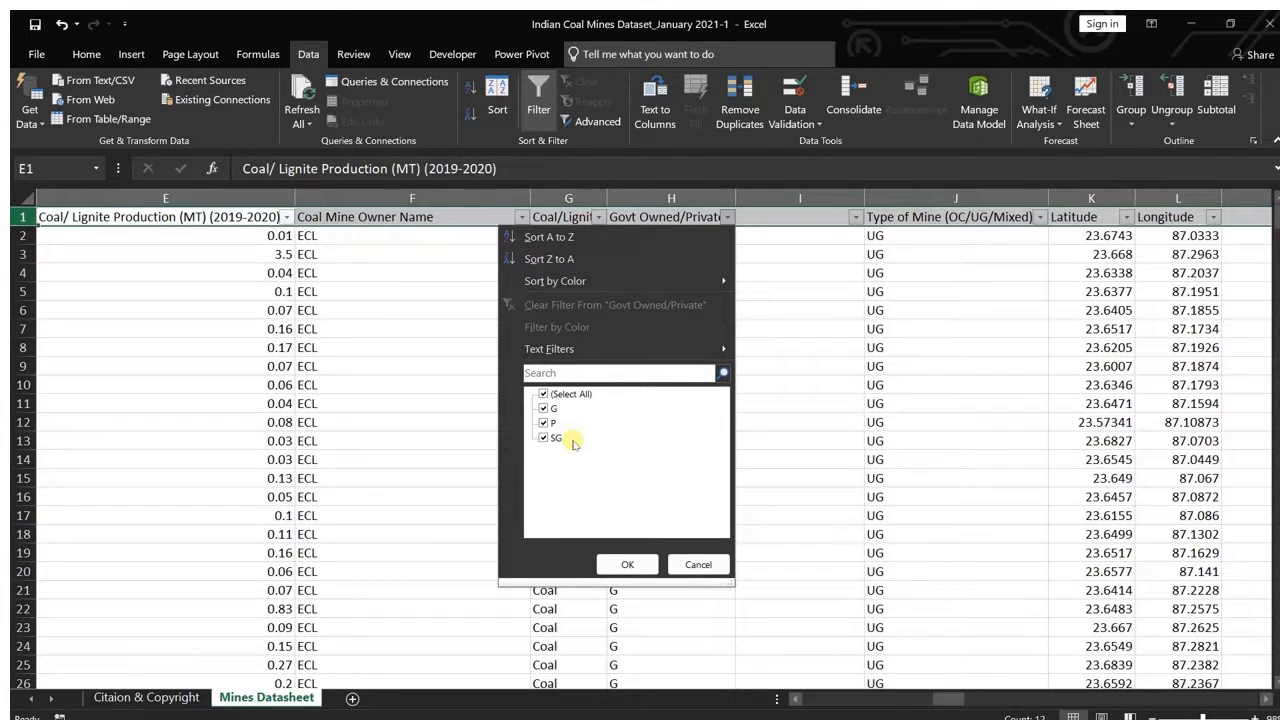
{"action": "left_click", "coordinate": [699, 564]}
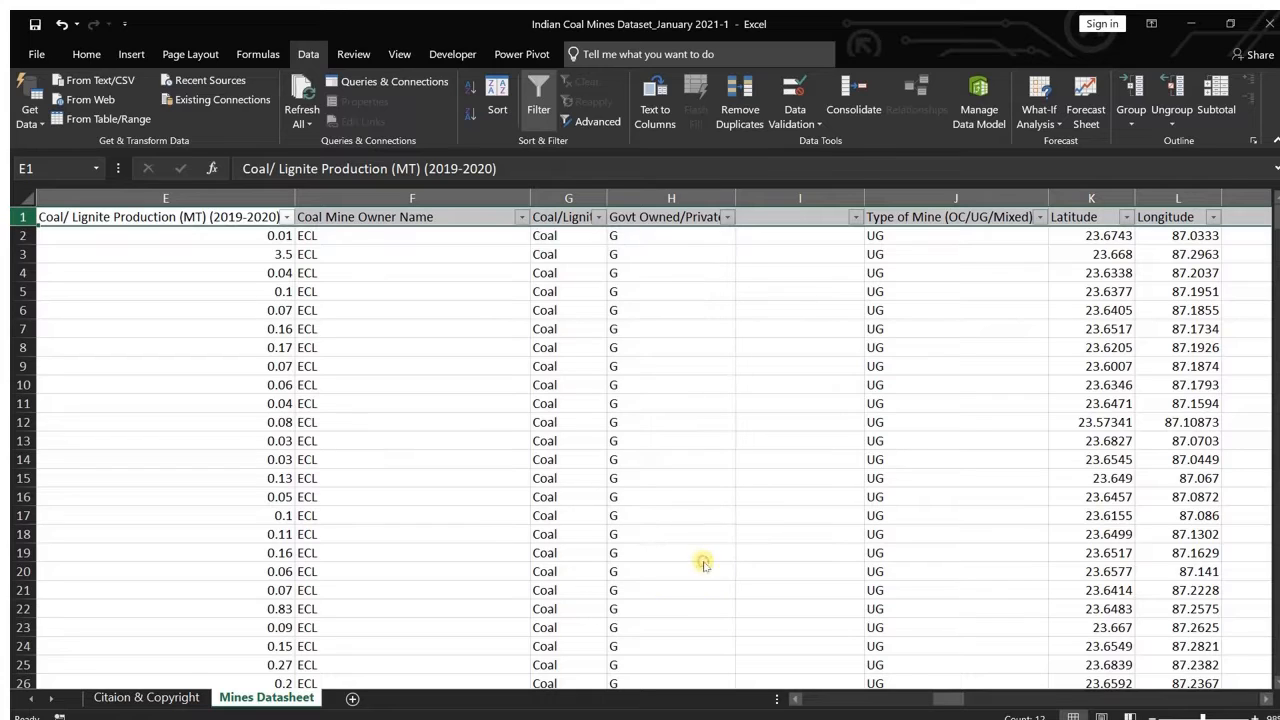
Step: Check again which ownership codes the Govt Owned/Private column contains, using its filter list
{"action": "left_click", "coordinate": [756, 234]}
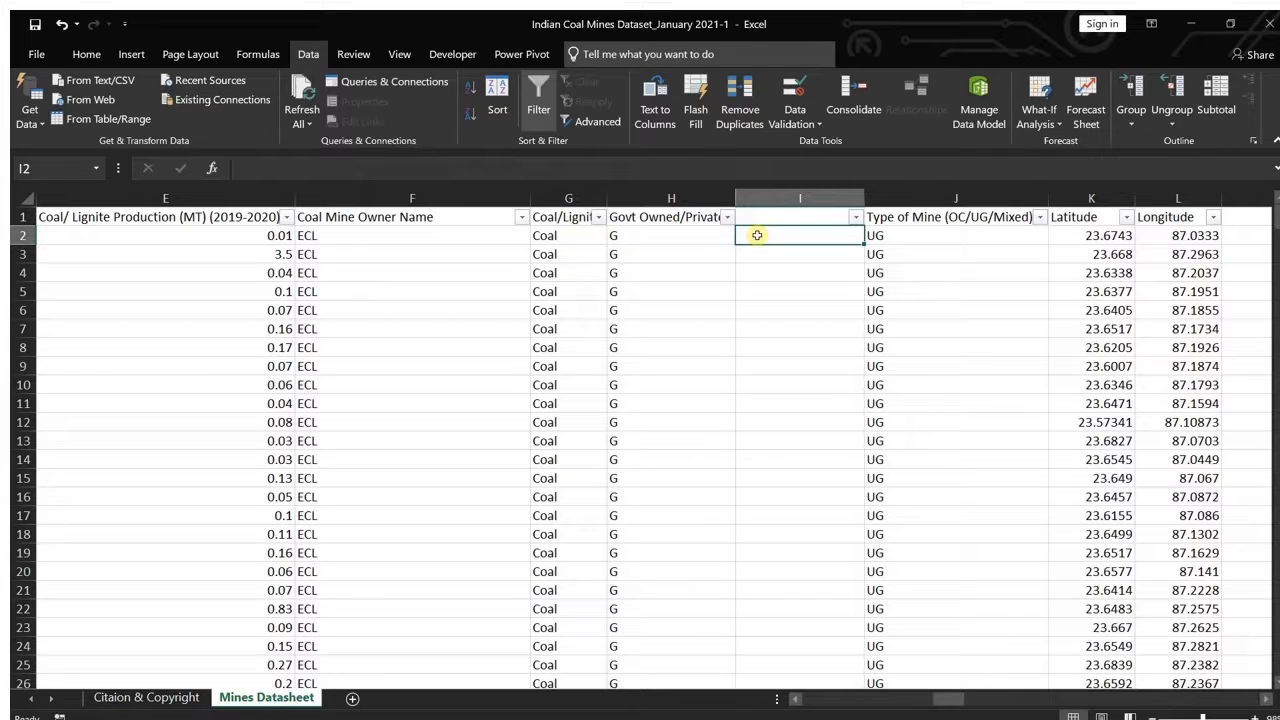
{"action": "left_click", "coordinate": [650, 197]}
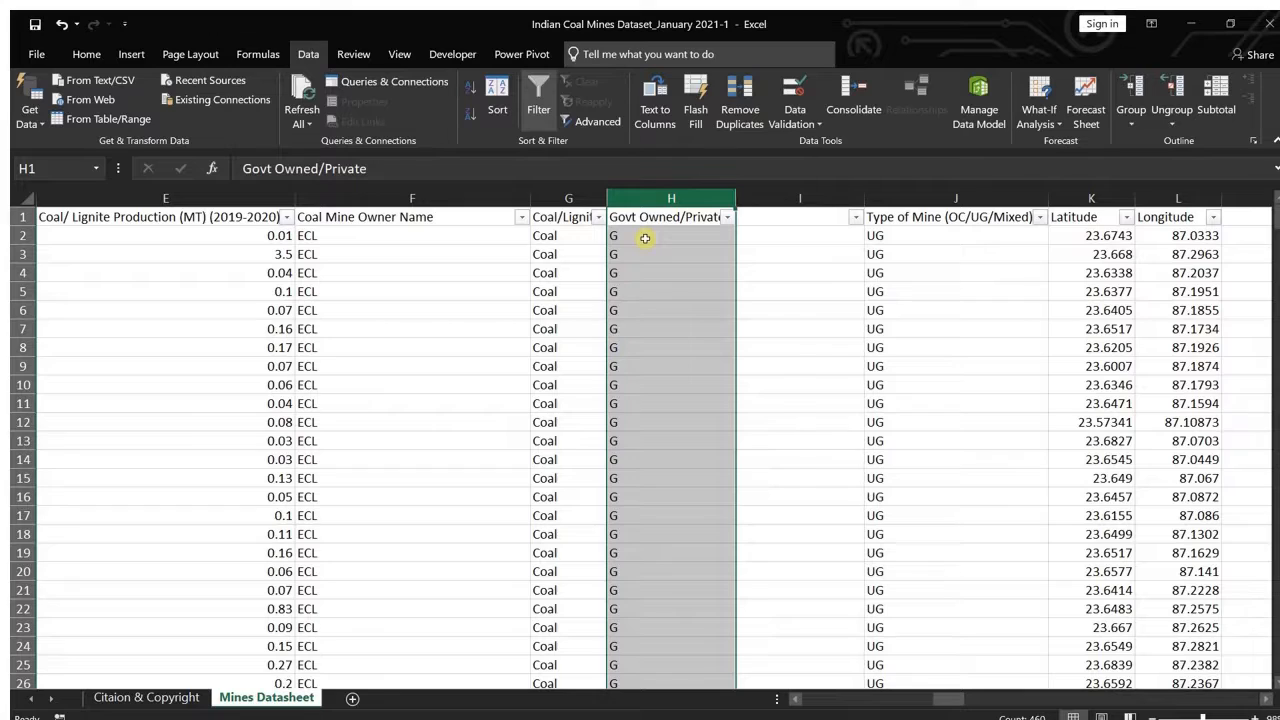
{"action": "left_click", "coordinate": [645, 238]}
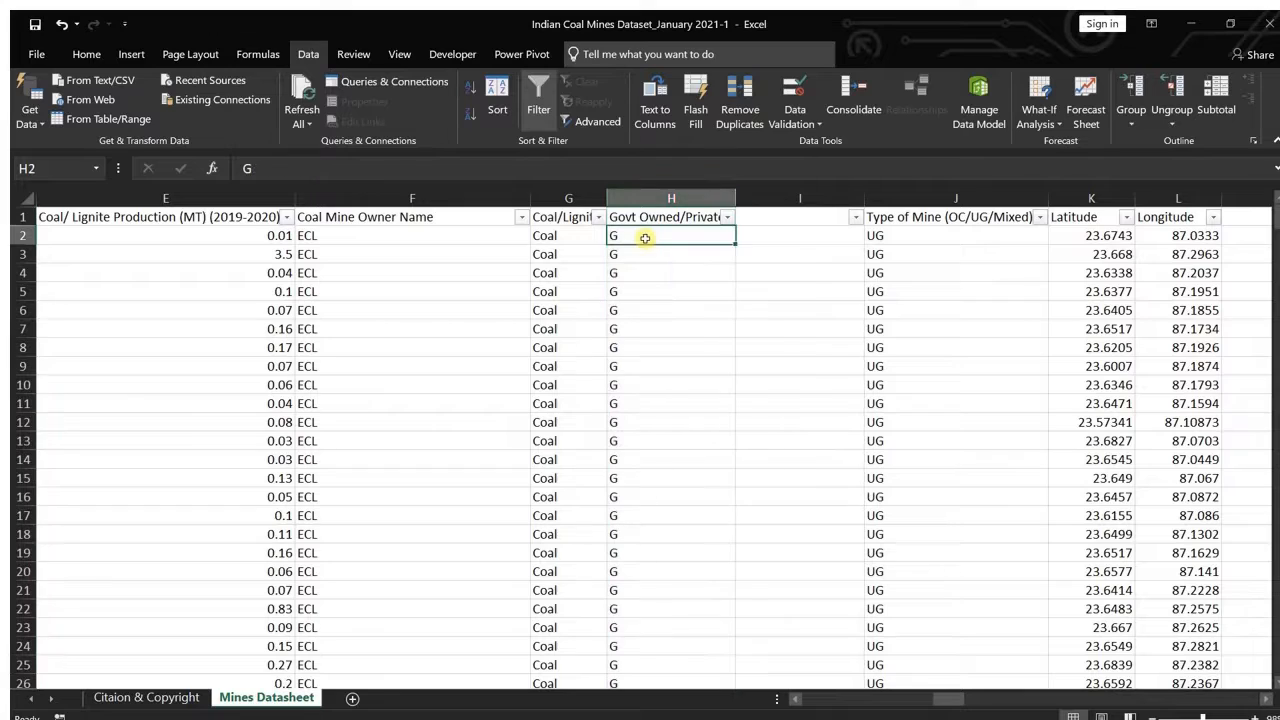
{"action": "left_click", "coordinate": [791, 234]}
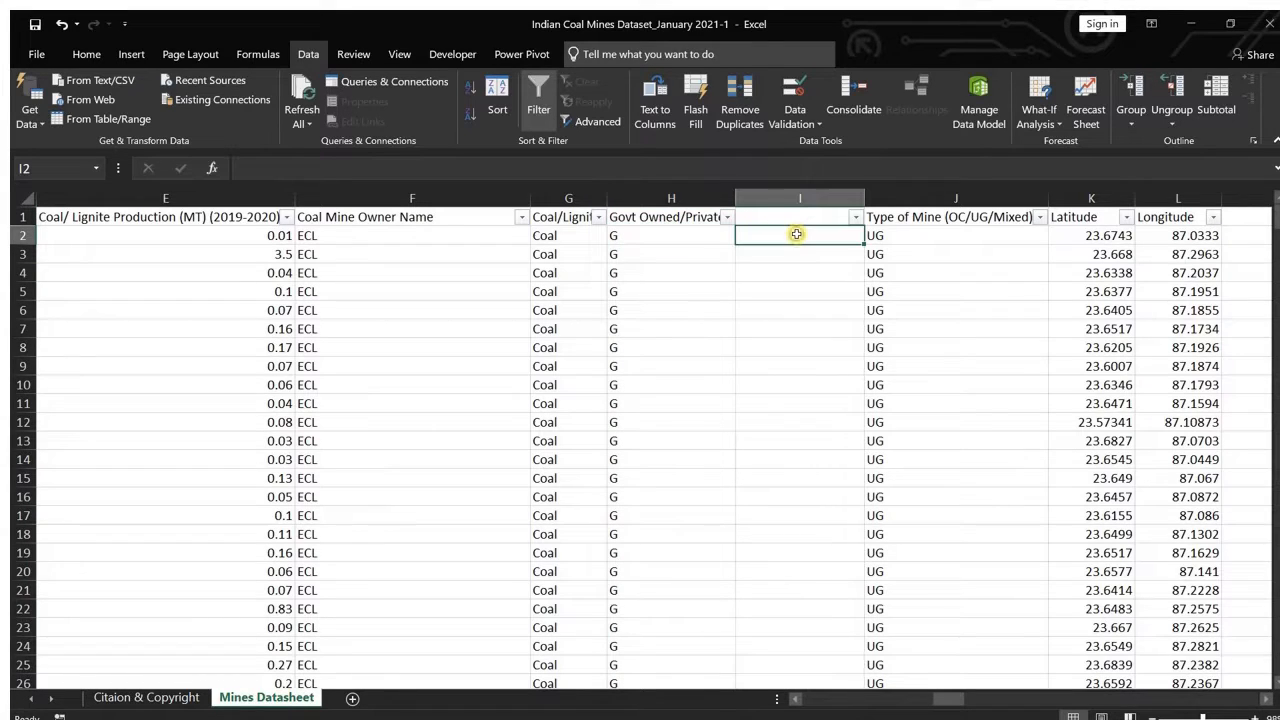
{"action": "left_click", "coordinate": [727, 218]}
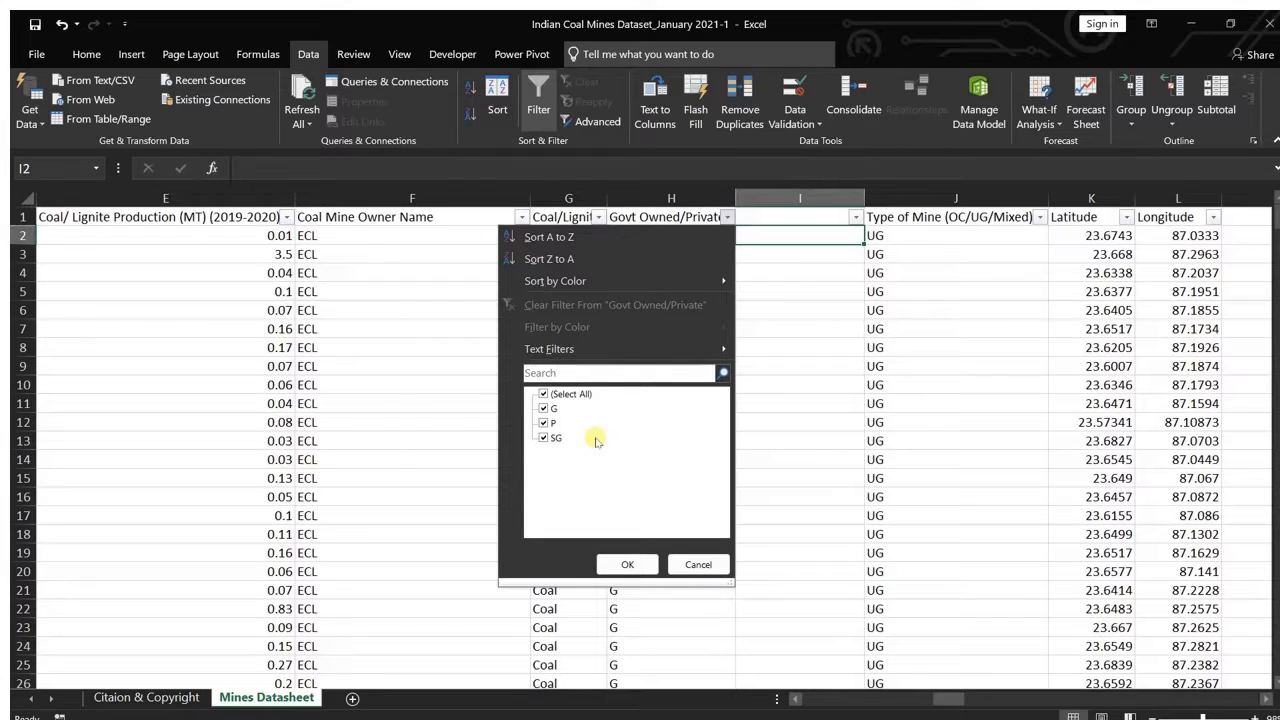
{"action": "left_click", "coordinate": [758, 231]}
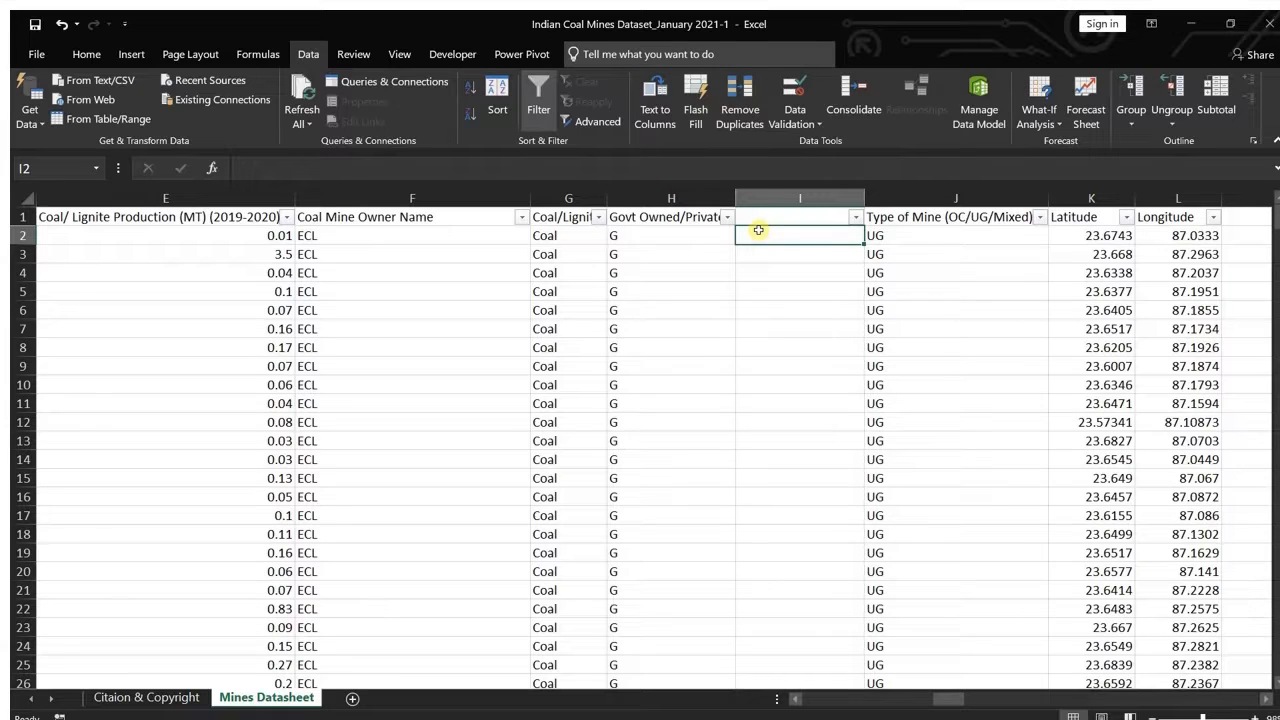
Step: Start an IFS formula in I2 that returns "Government Owned" when H2 equals "G"
{"action": "type", "text": "="}
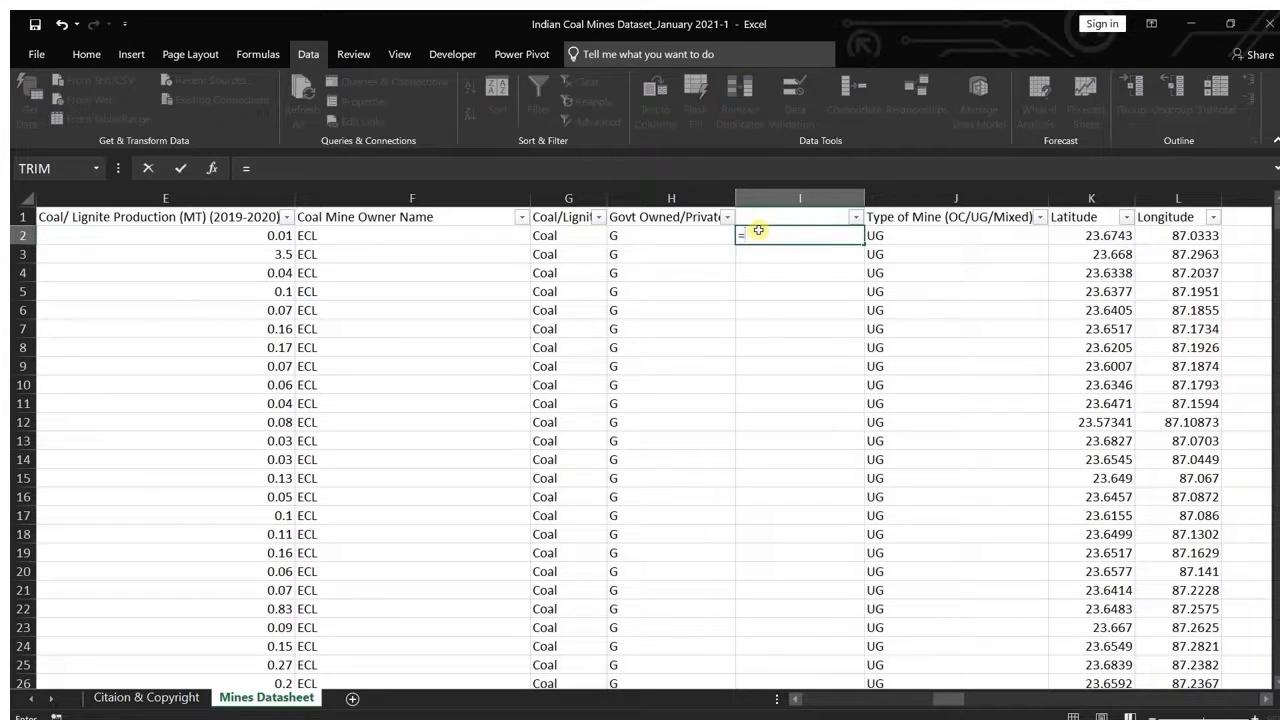
{"action": "type", "text": "ifs"}
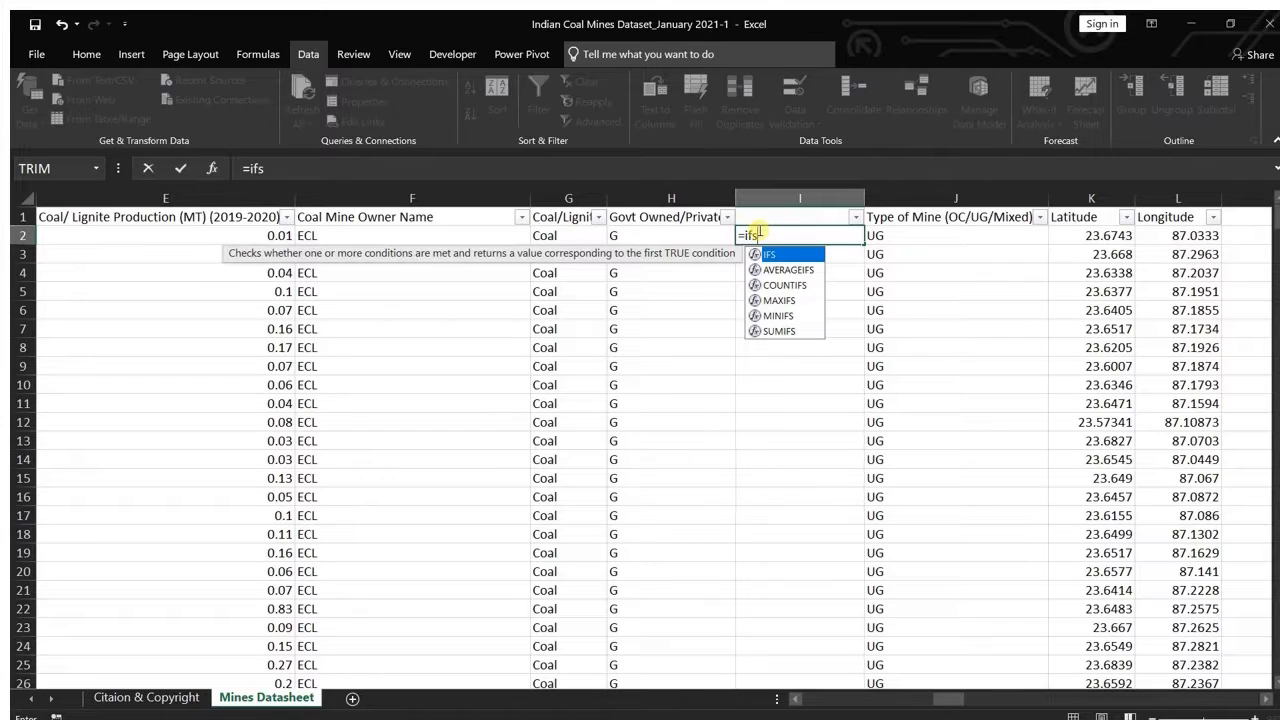
{"action": "key", "text": "Tab"}
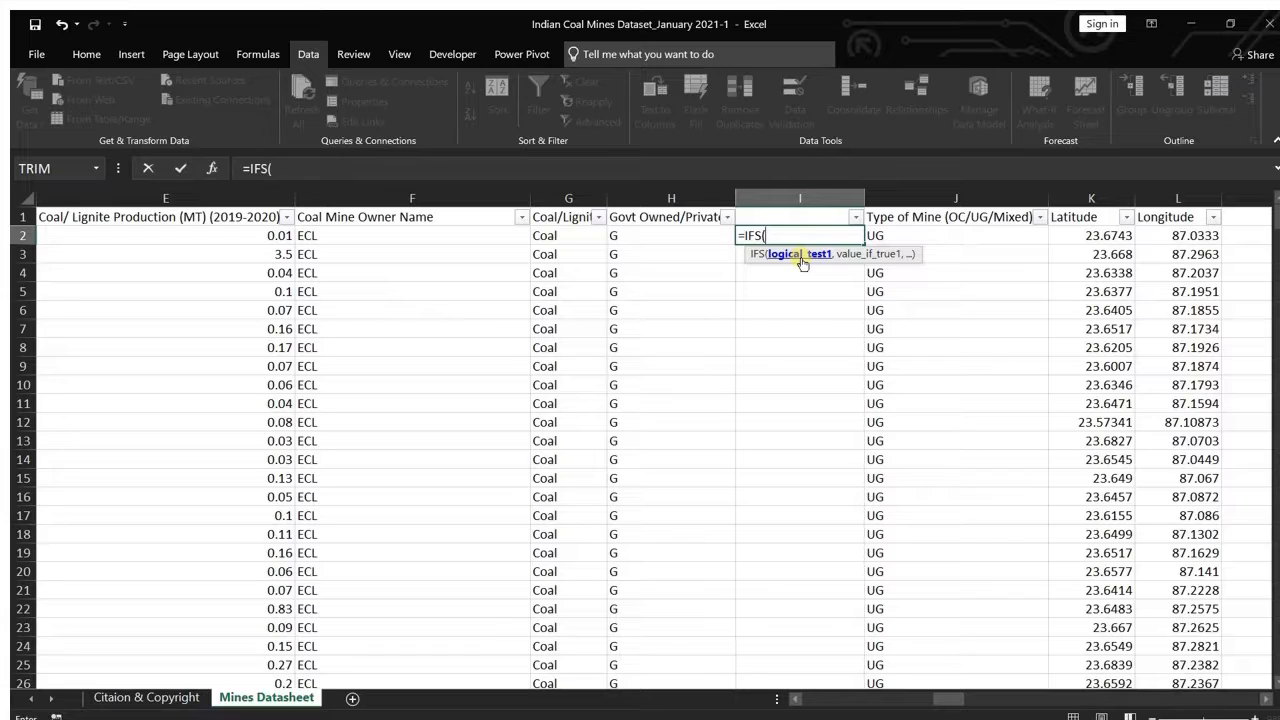
{"action": "left_click", "coordinate": [663, 235]}
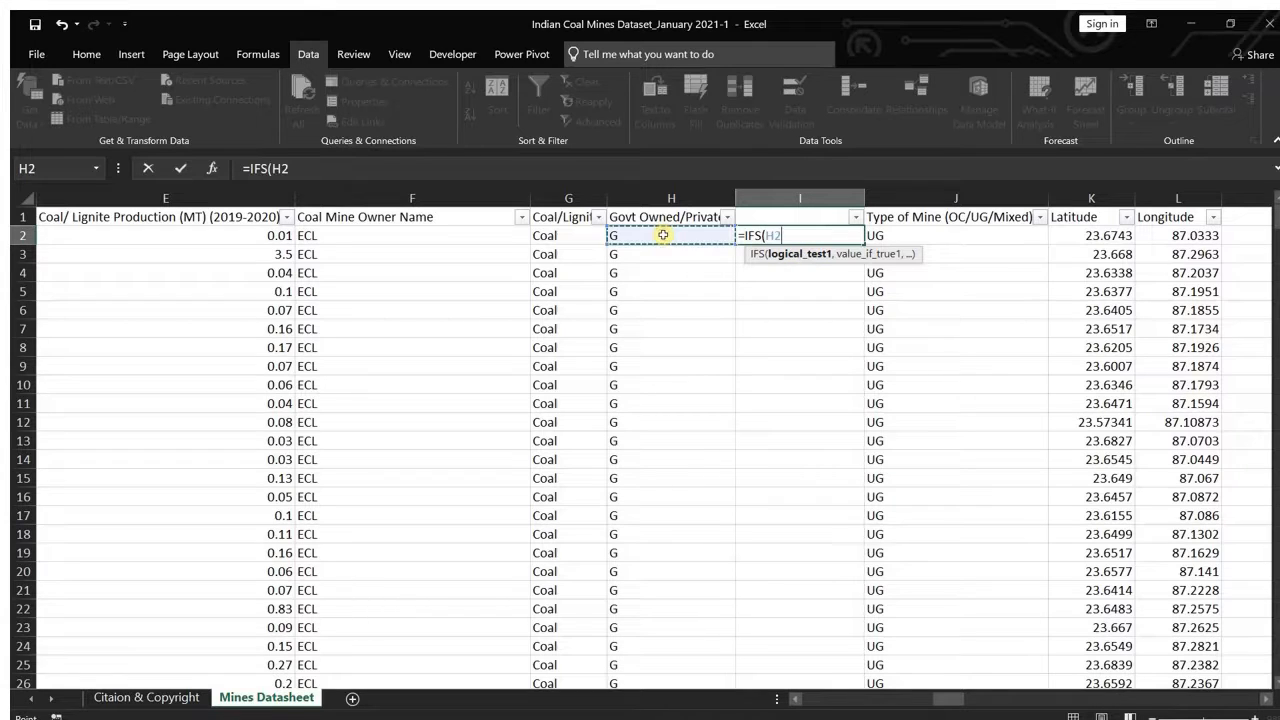
{"action": "type", "text": "="}
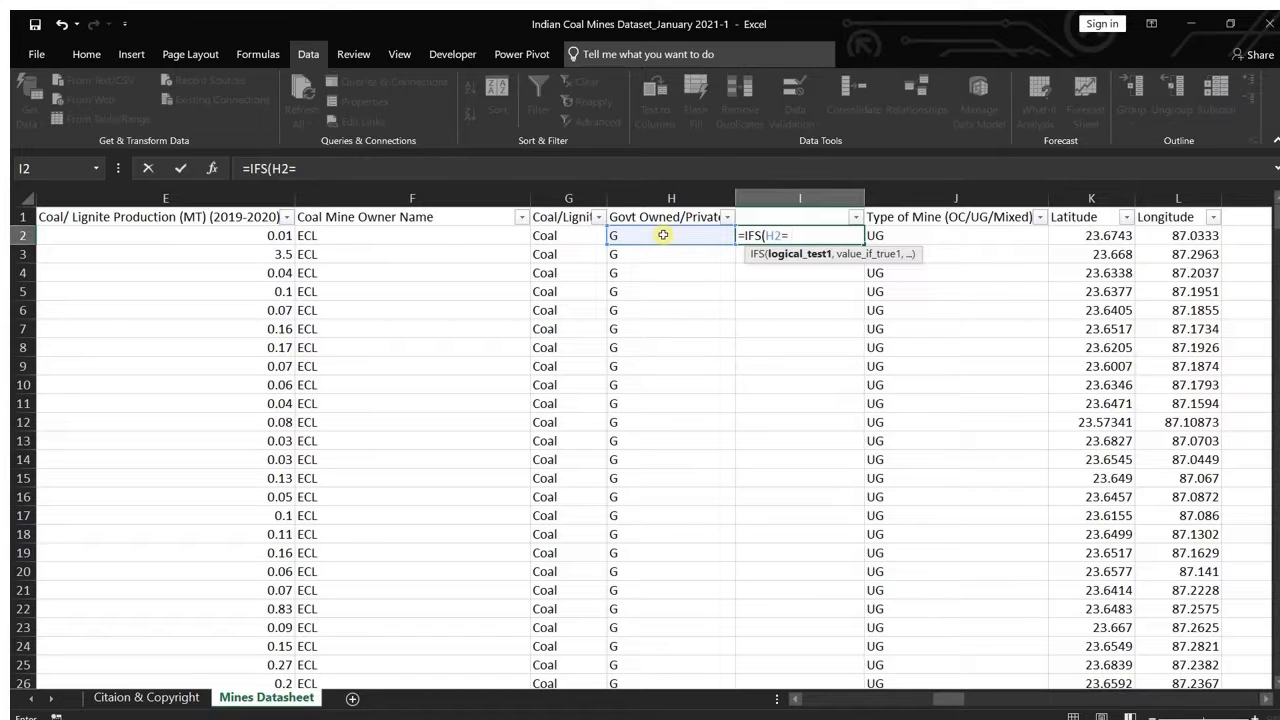
{"action": "type", "text": "\"G\""}
{"action": "type", "text": ","}
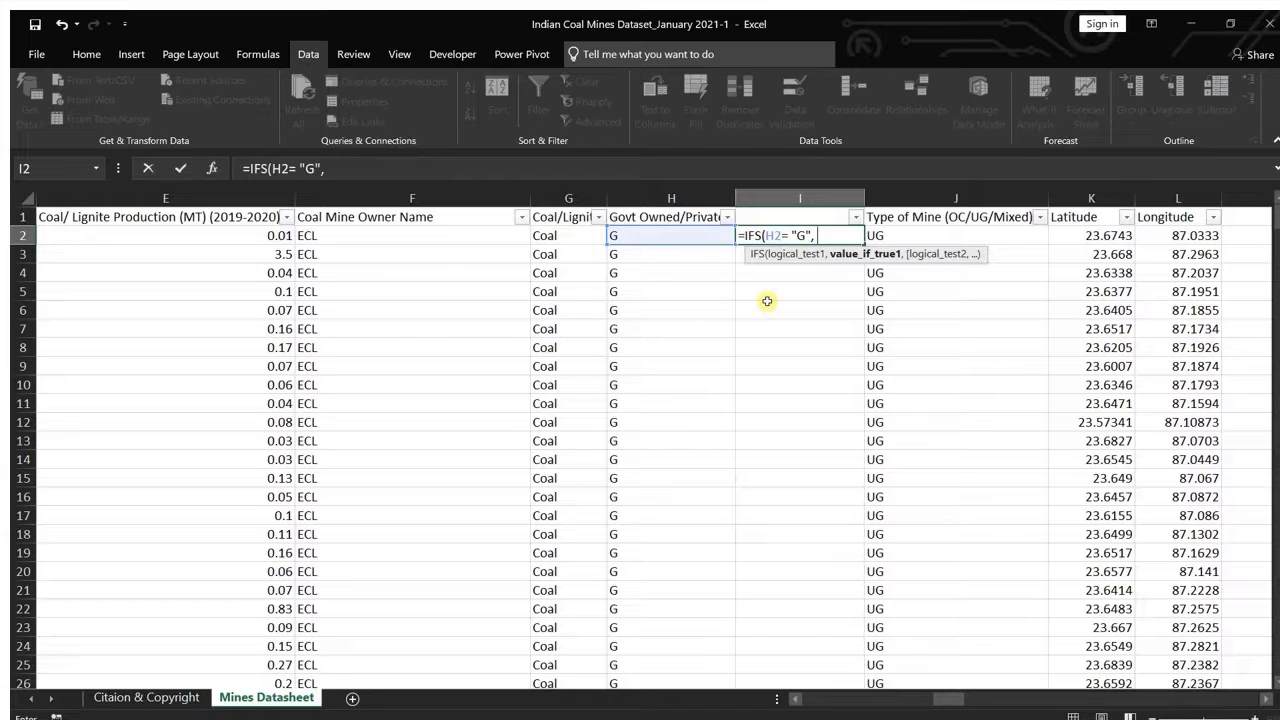
{"action": "type", "text": "\", \"Goven"}
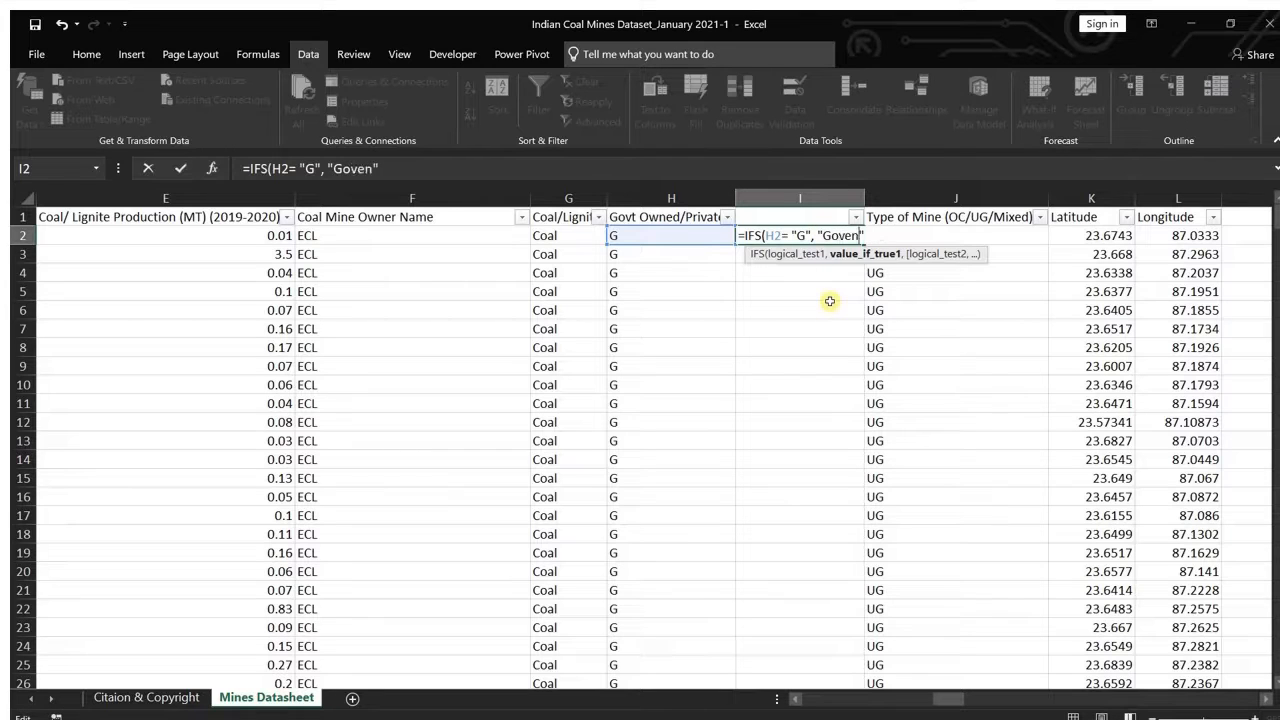
{"action": "key", "text": "BackSpace"}
{"action": "type", "text": "rnmrnt"}
{"action": "key", "text": "BackSpace"}
{"action": "key", "text": "BackSpace"}
{"action": "key", "text": "BackSpace"}
{"action": "type", "text": "ent Owned"}
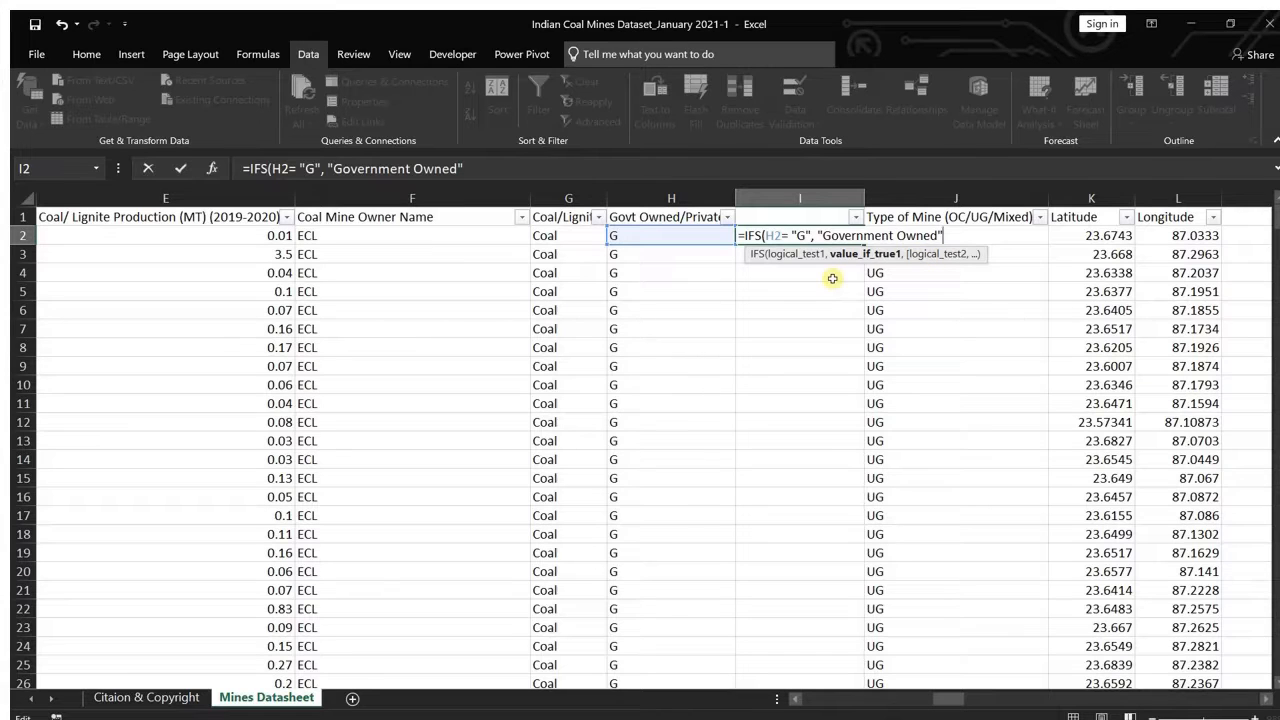
{"action": "type", "text": ","}
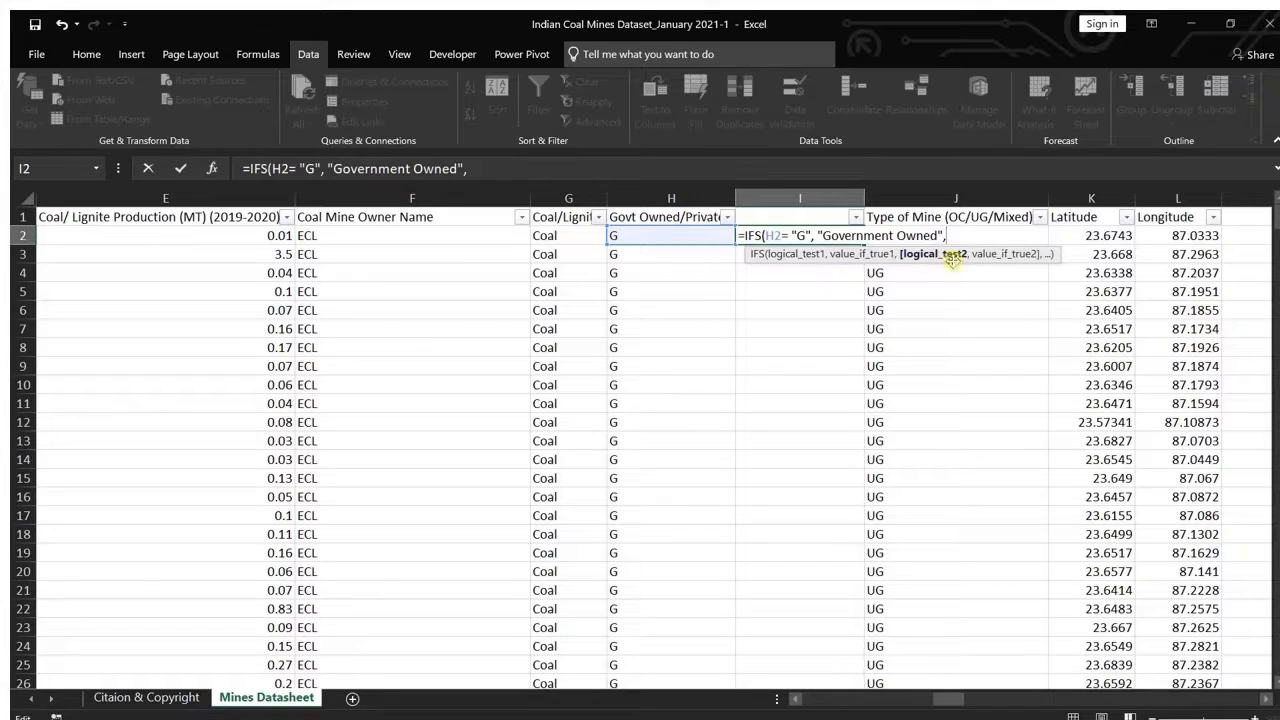
Step: Add a second condition to the I2 formula that returns "Privately Owned" when H2 equals "P"
{"action": "left_click", "coordinate": [670, 232]}
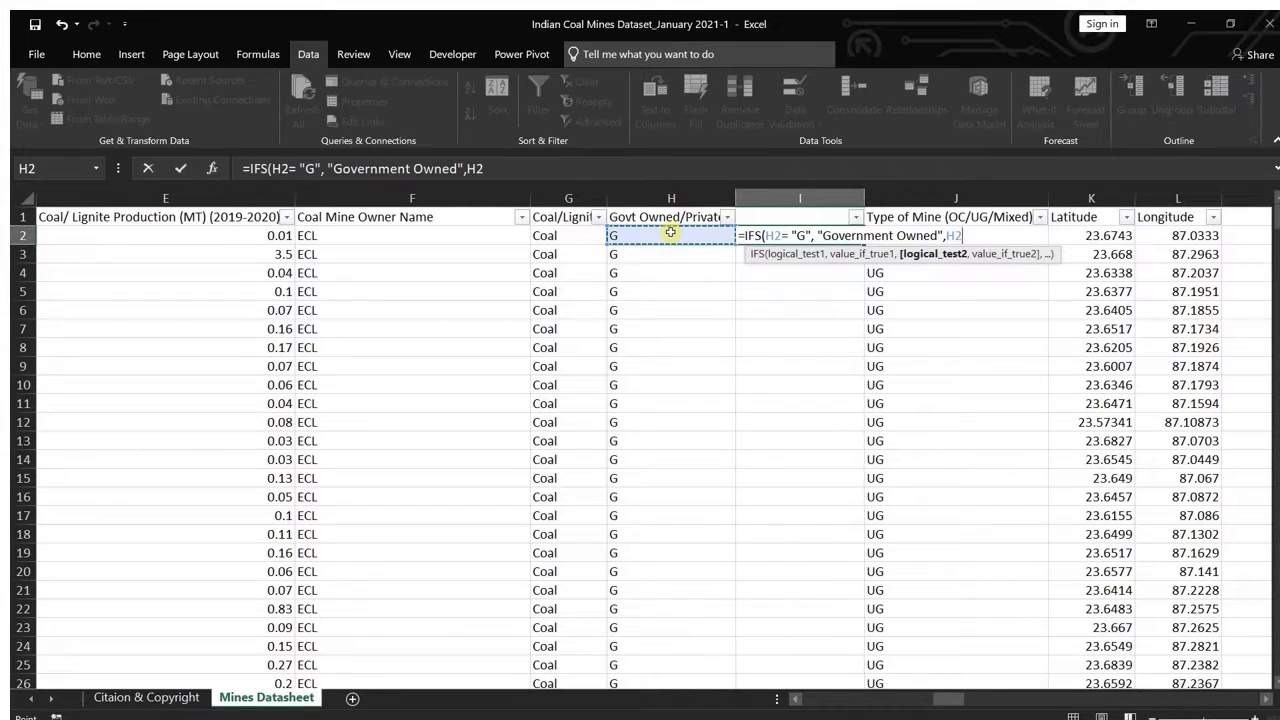
{"action": "type", "text": "= \""}
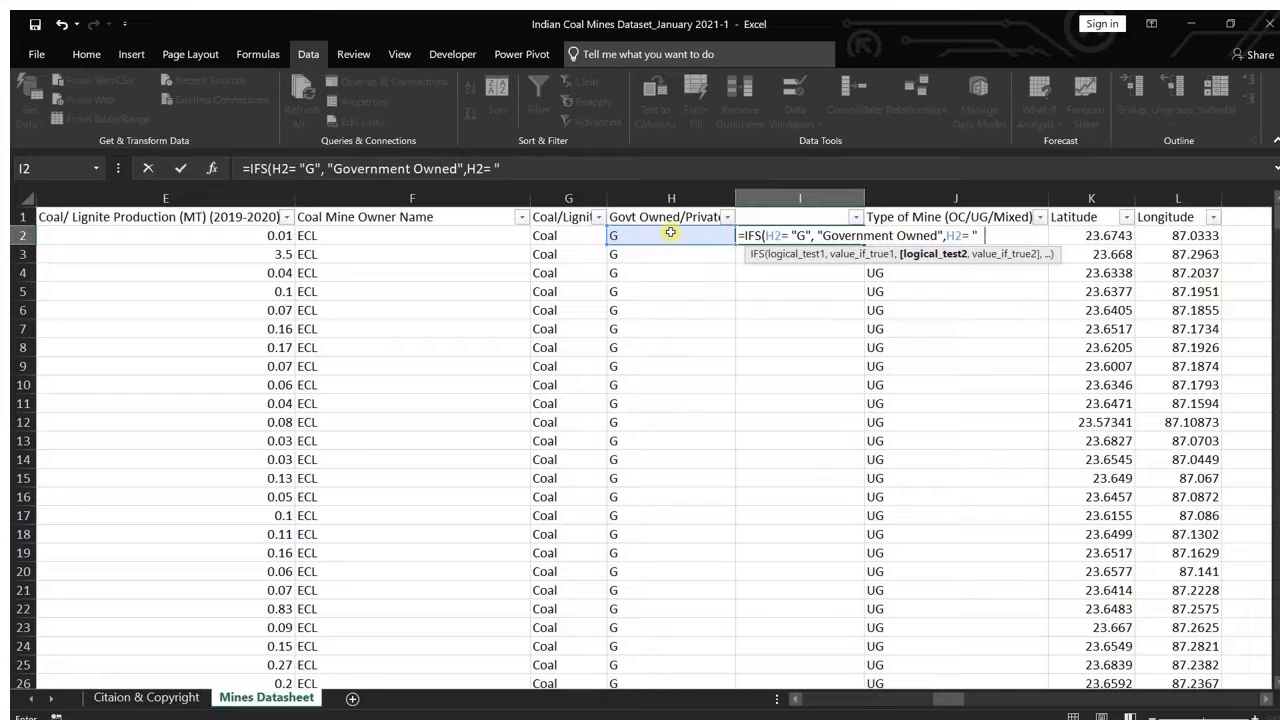
{"action": "type", "text": "P\","}
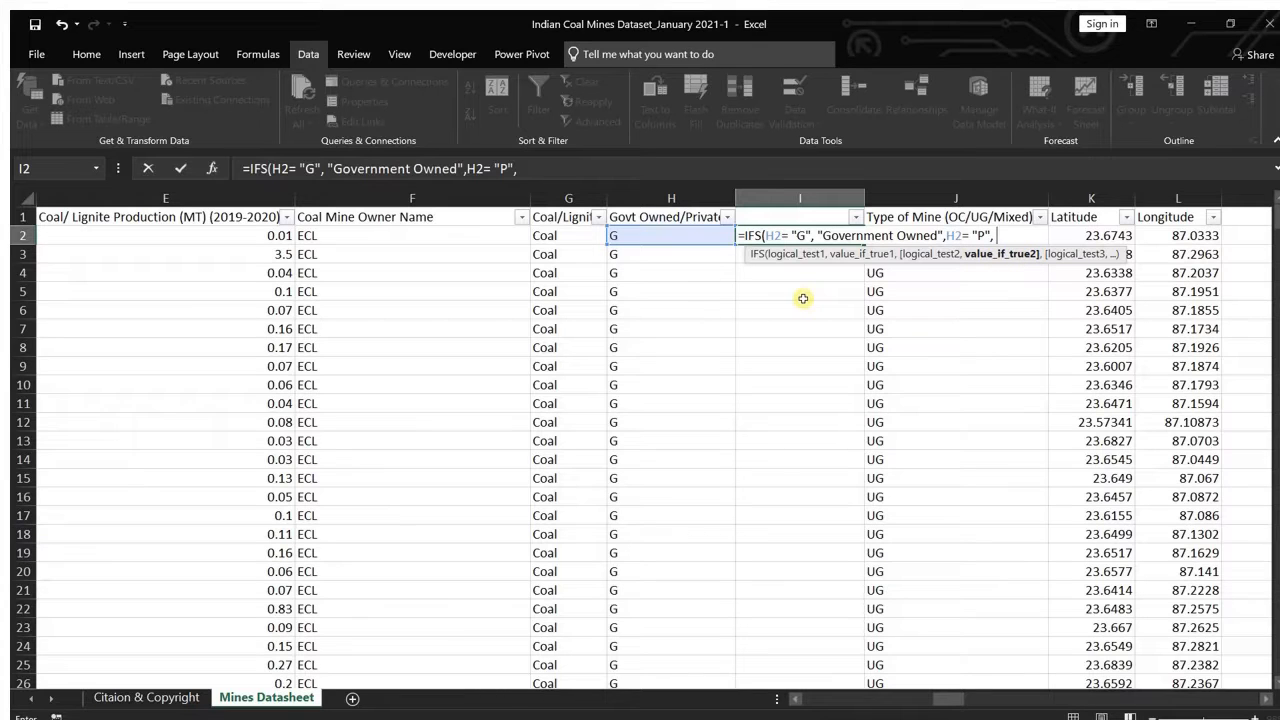
{"action": "type", "text": " \"Privately Owned"}
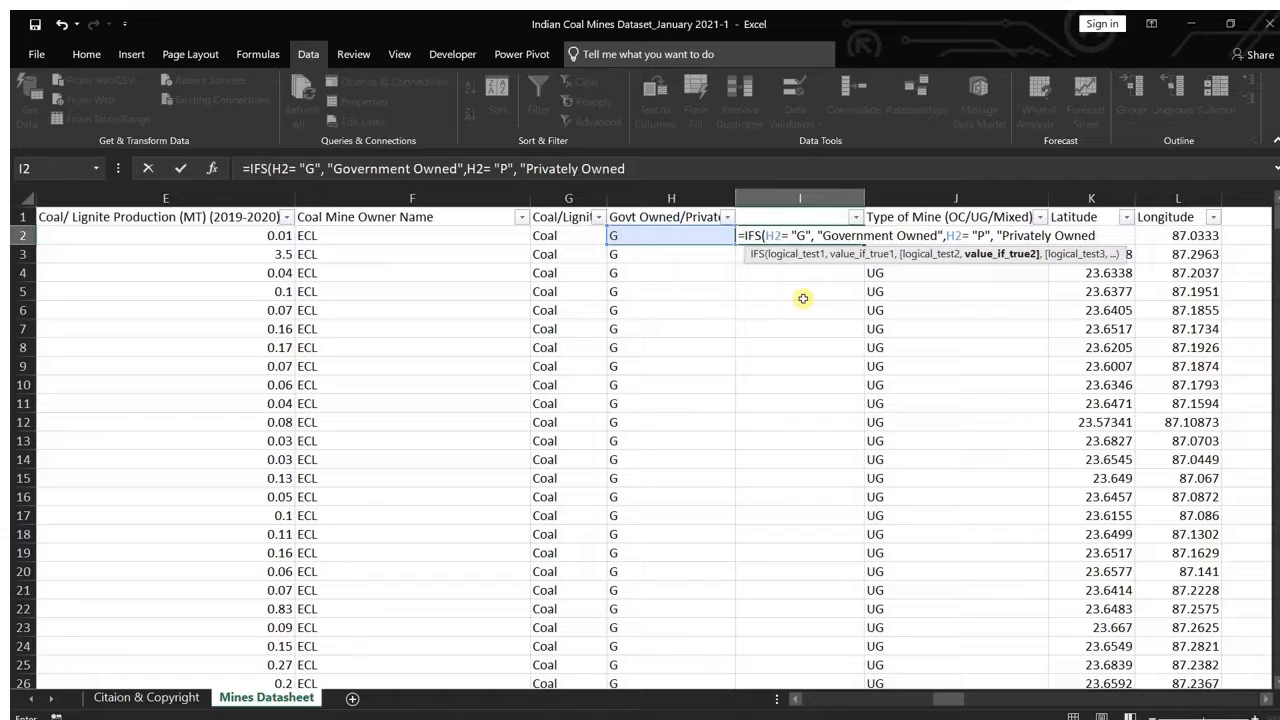
{"action": "type", "text": ","}
{"action": "key", "text": "BackSpace"}
{"action": "type", "text": "\","}
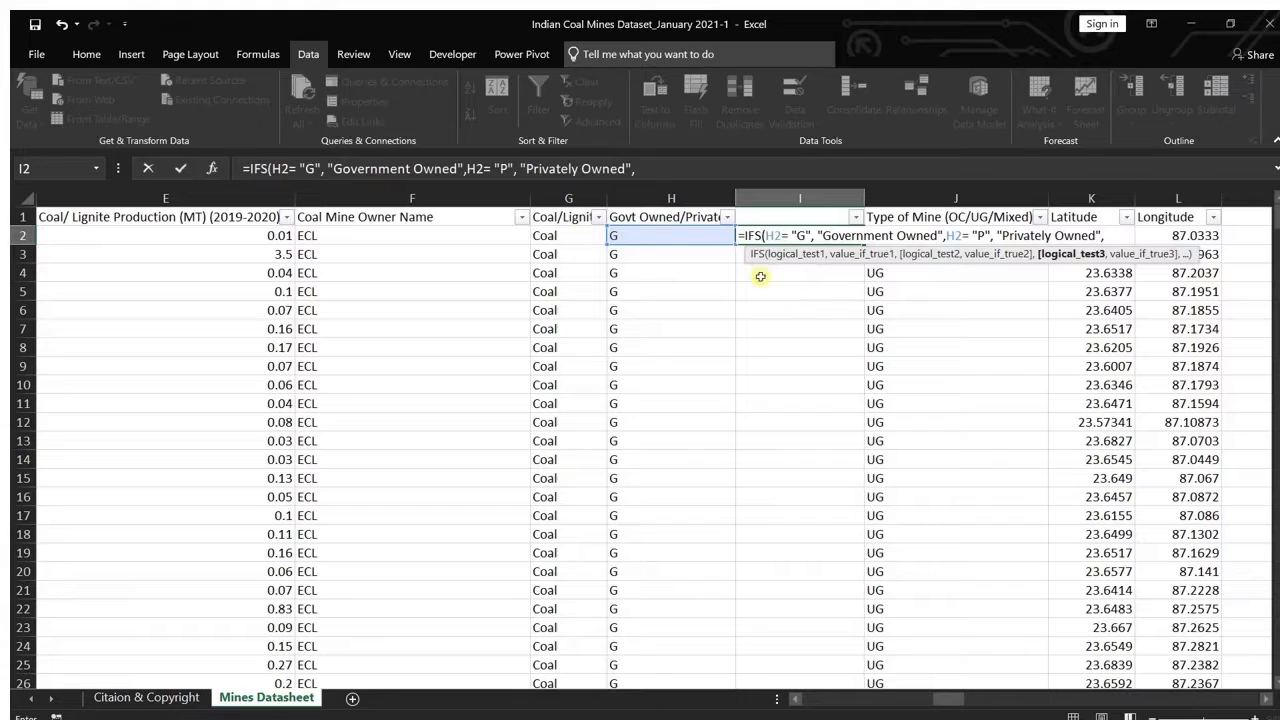
Step: Add a third condition returning "State gov. Owned" when H2 equals "SG", and close the IFS formula's parenthesis
{"action": "left_click", "coordinate": [669, 233]}
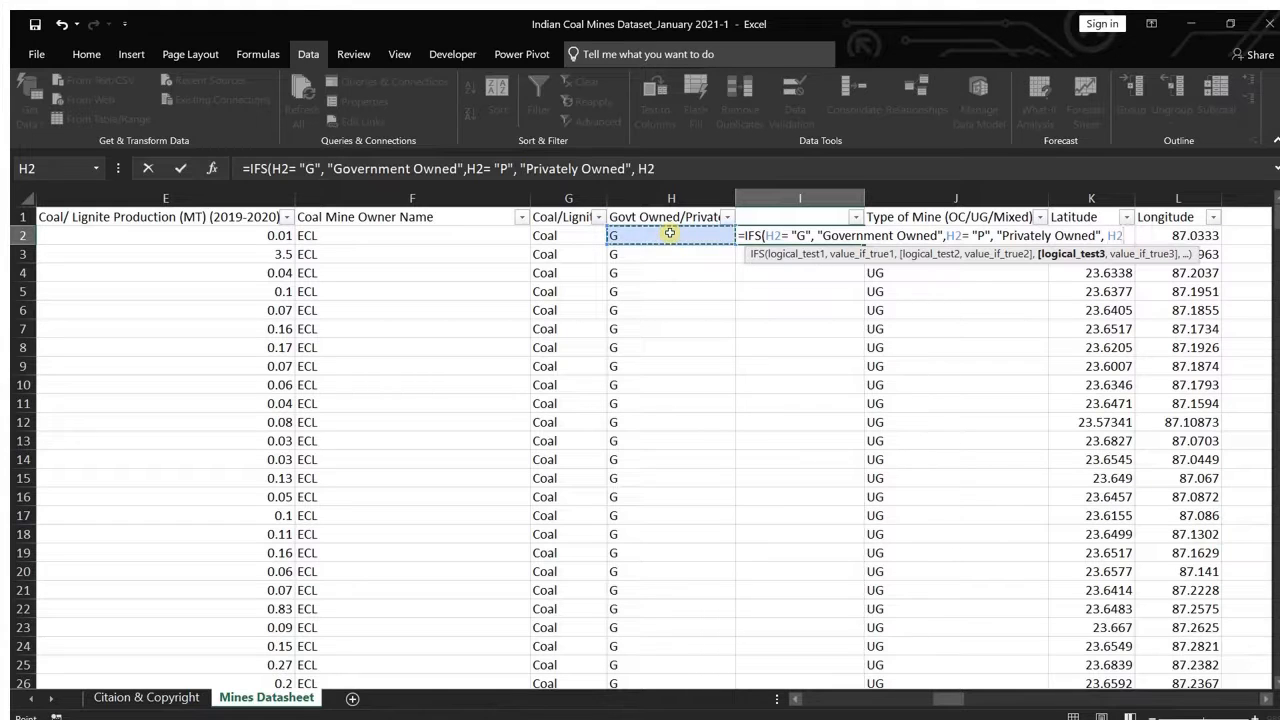
{"action": "type", "text": "="}
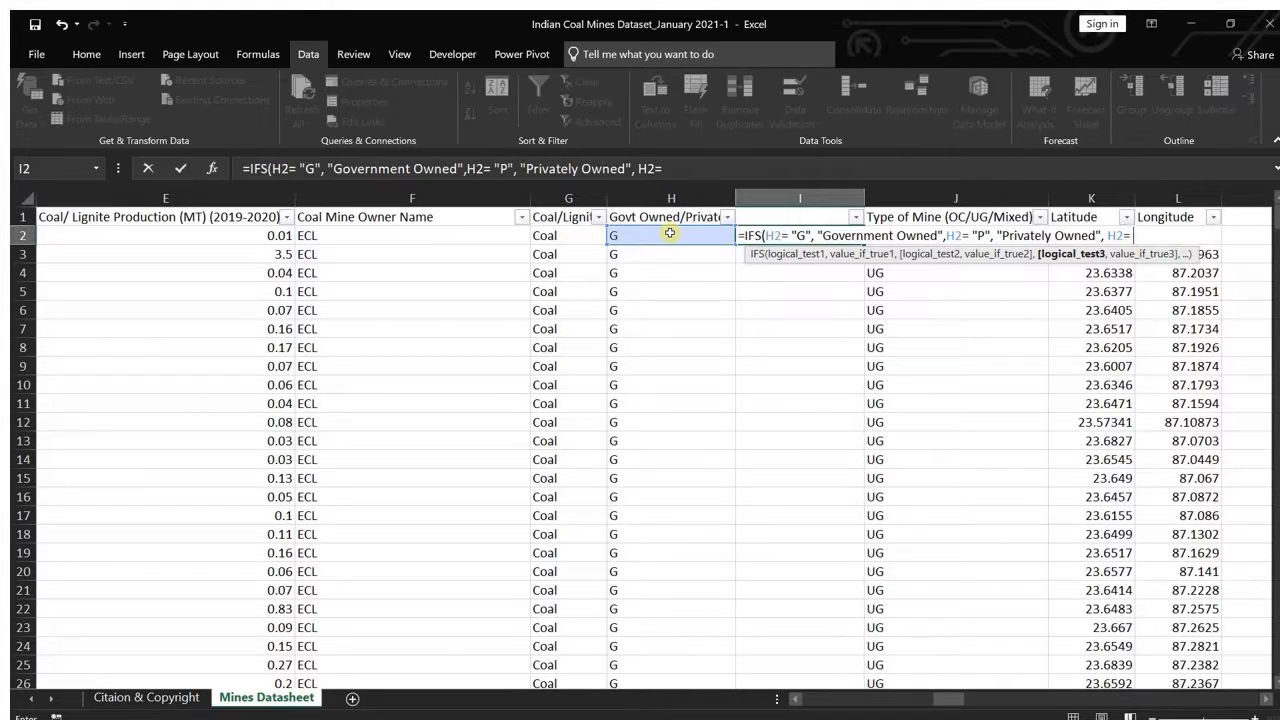
{"action": "type", "text": " \"SG\","}
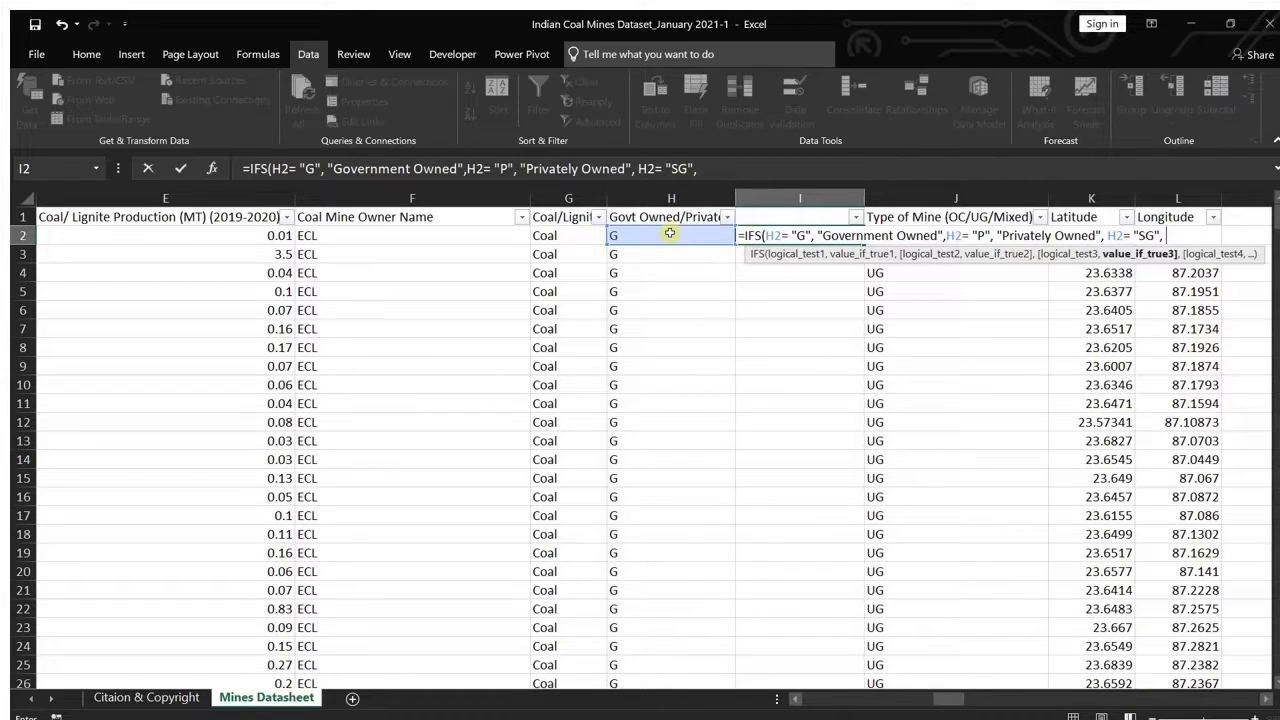
{"action": "type", "text": " \"State gov."}
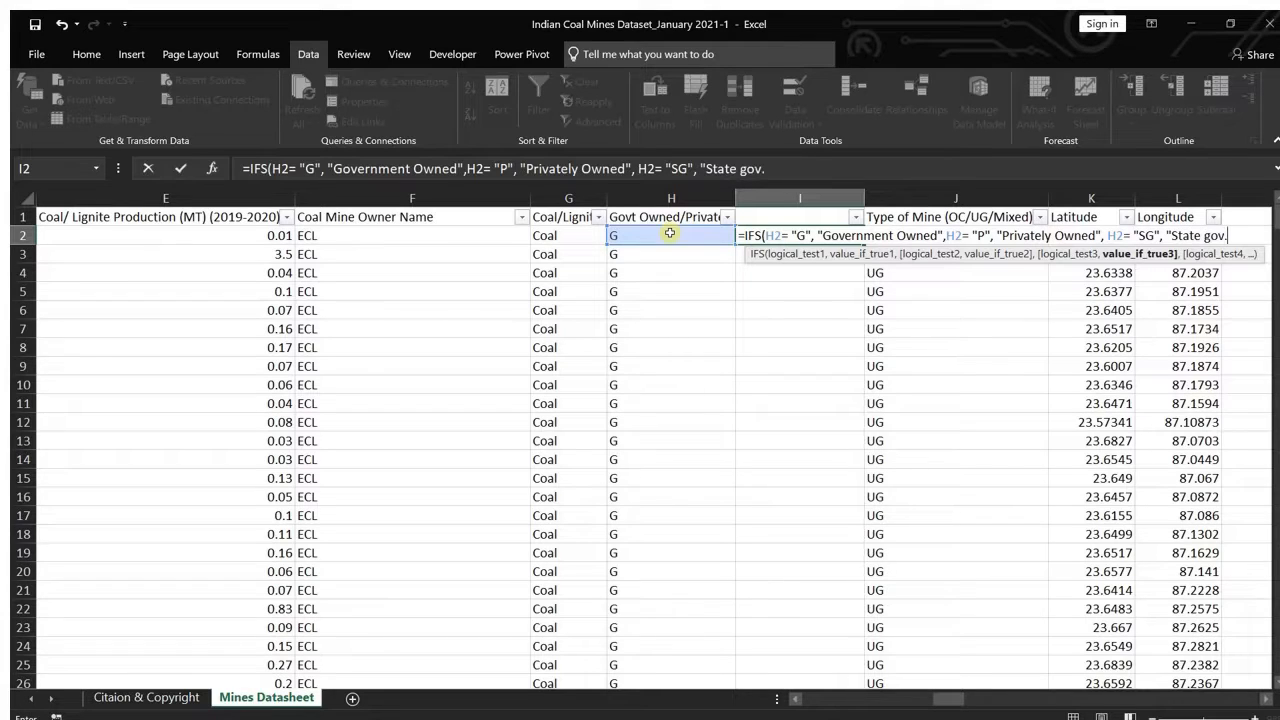
{"action": "type", "text": " Owned\""}
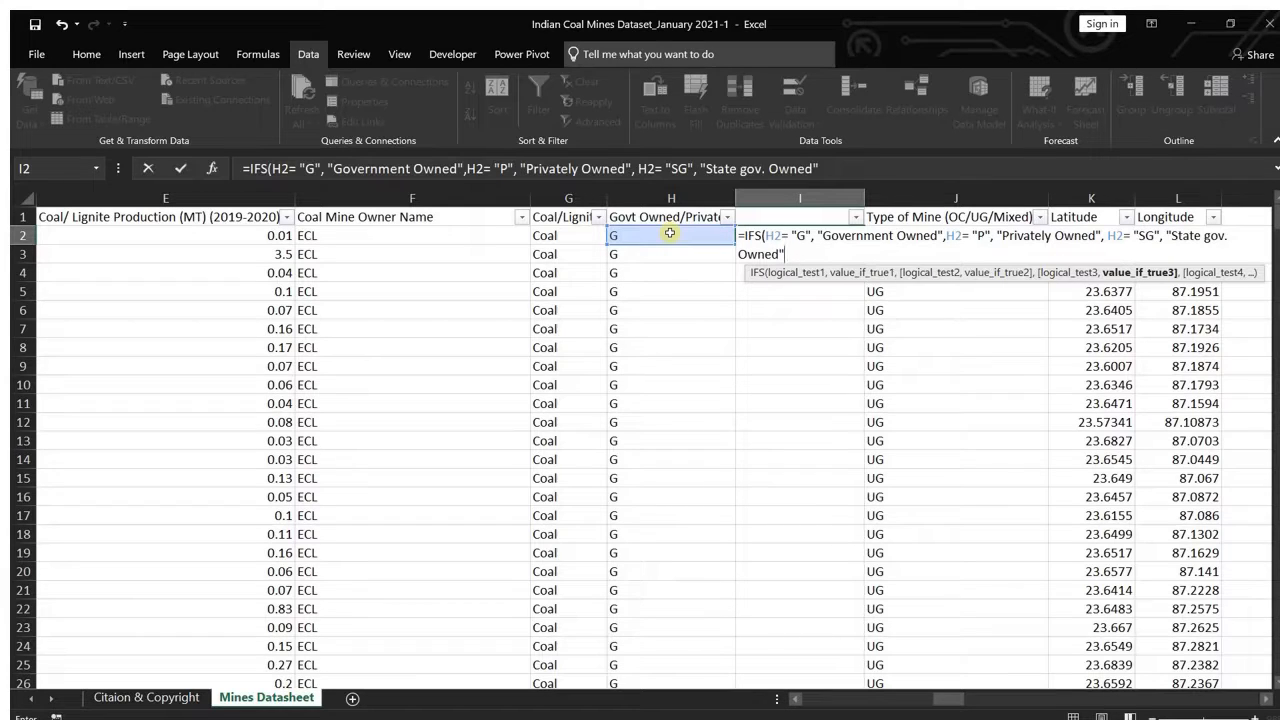
{"action": "type", "text": ")"}
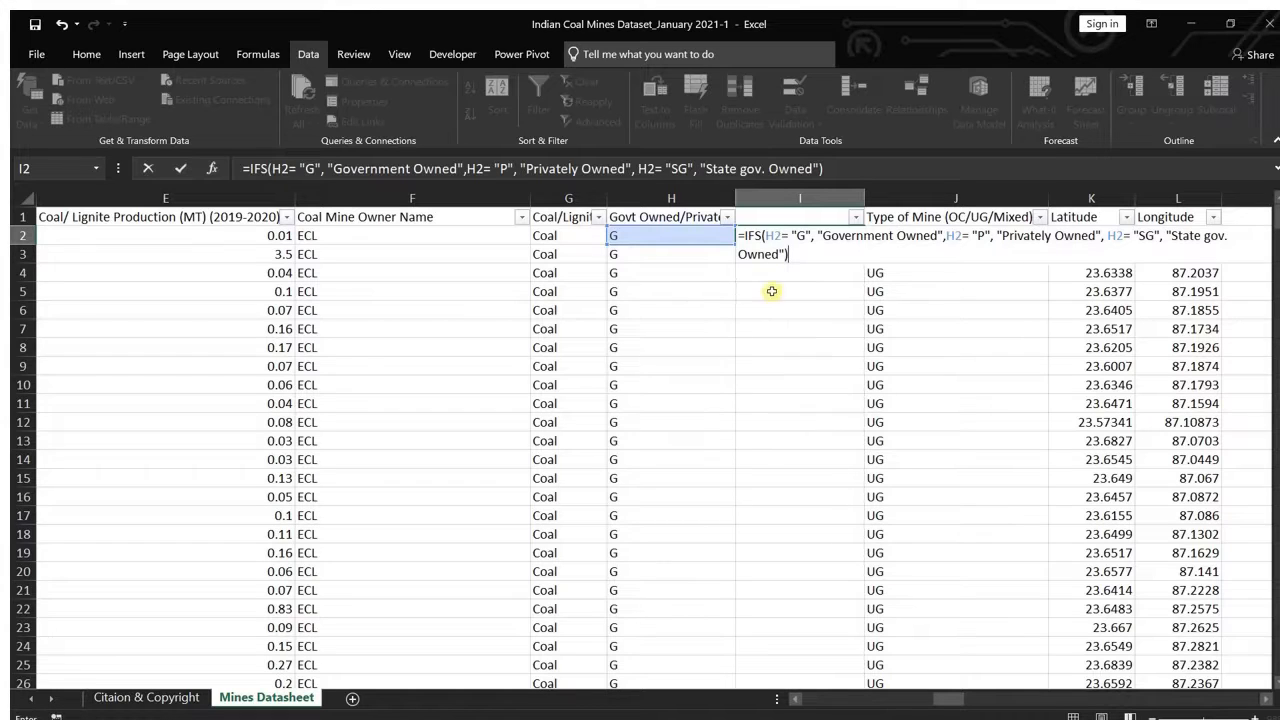
{"action": "left_click", "coordinate": [785, 254]}
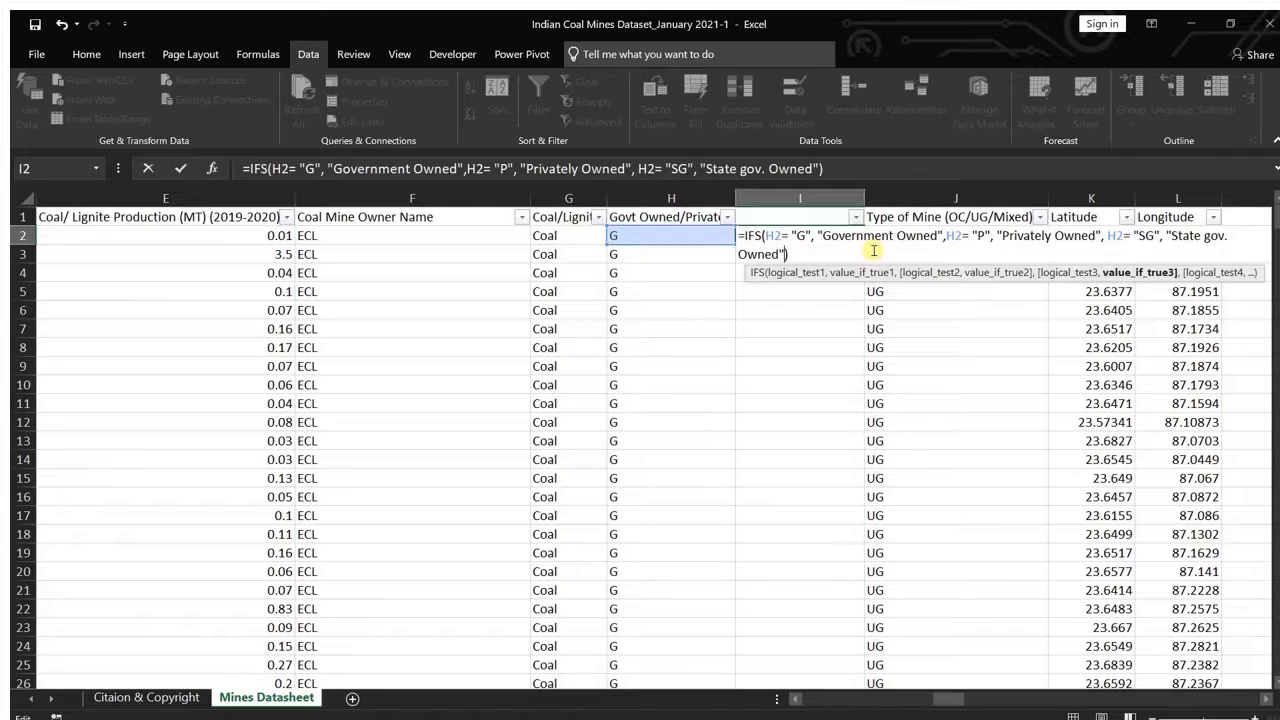
{"action": "type", "text": ", "}
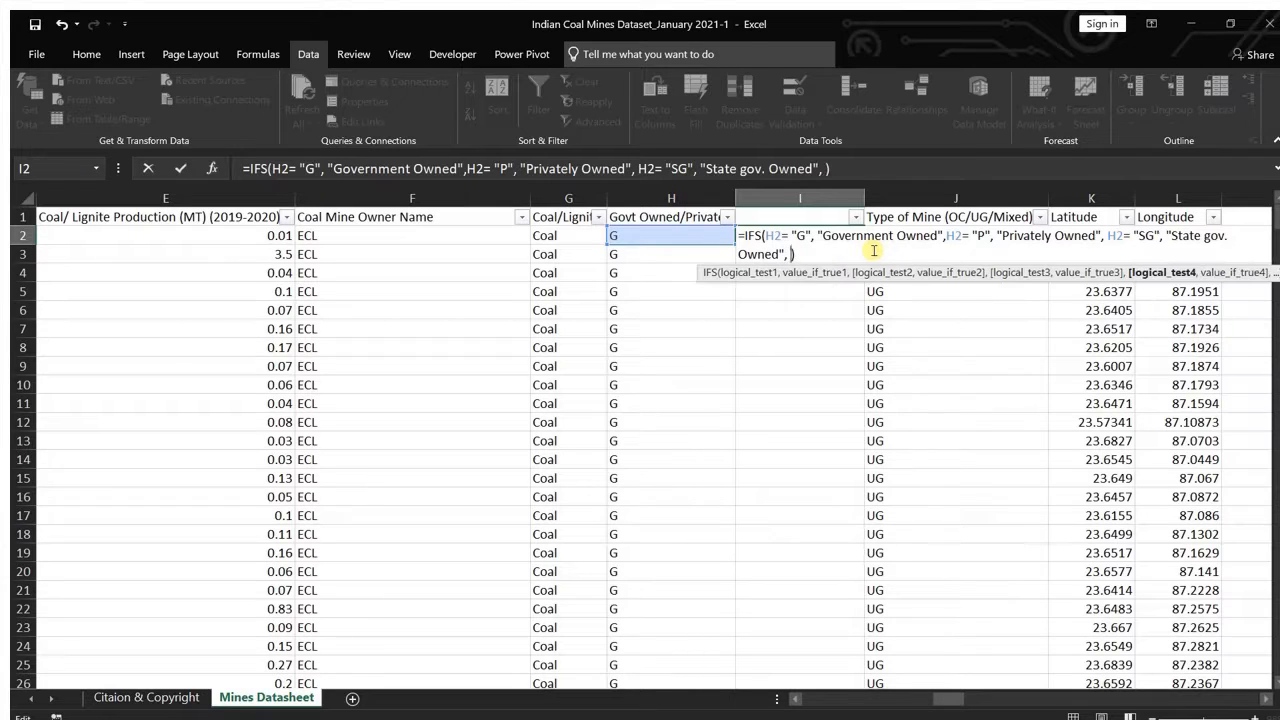
{"action": "type", "text": "Tr"}
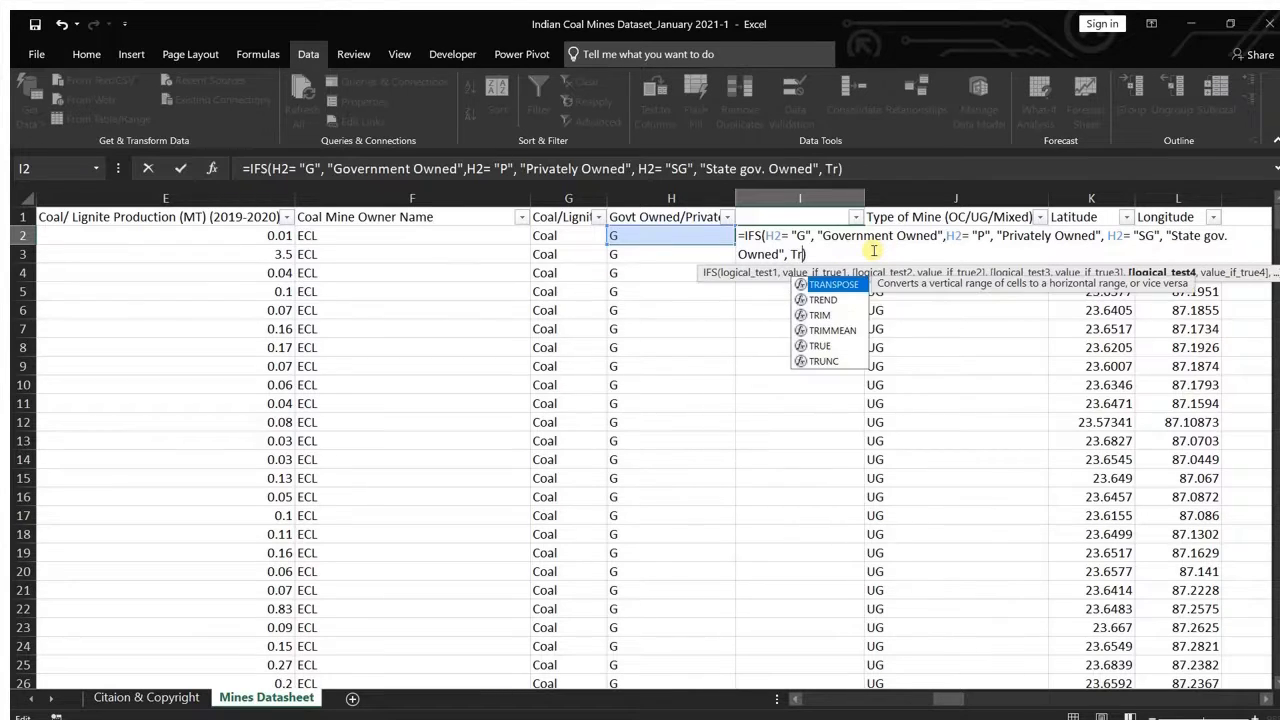
{"action": "type", "text": "ue"}
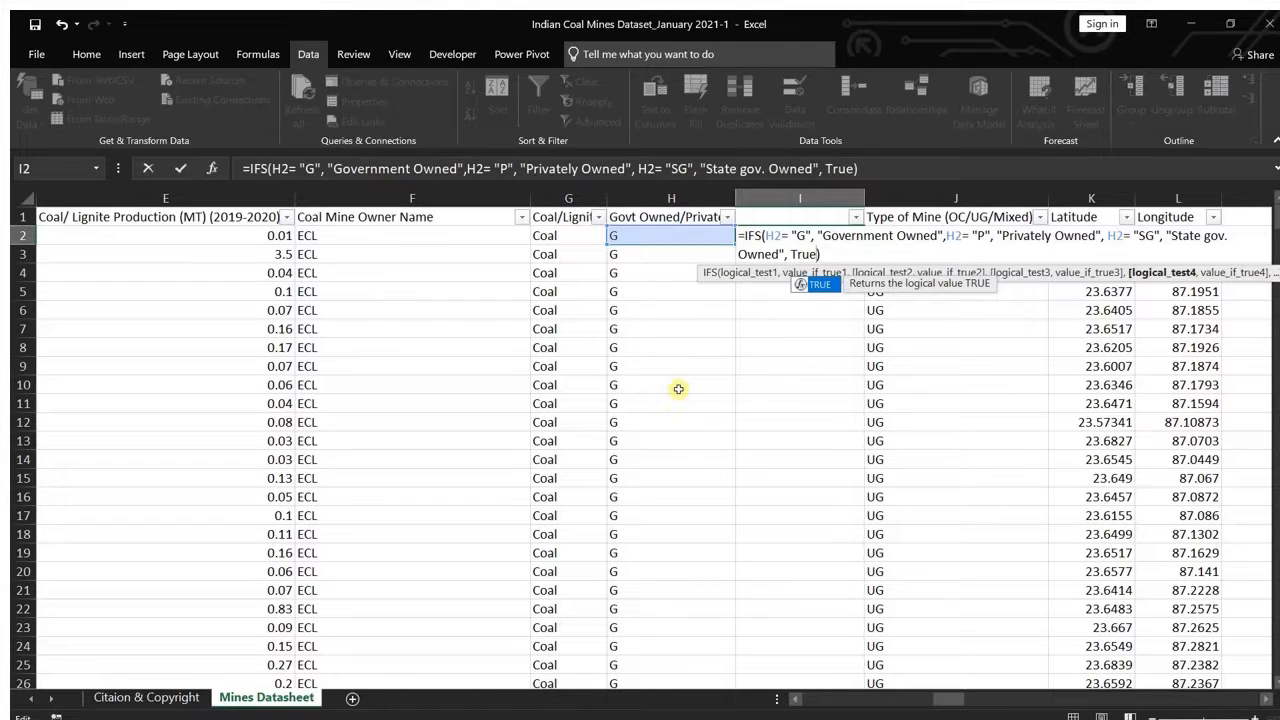
{"action": "key", "text": "BackSpace"}
{"action": "key", "text": "BackSpace"}
{"action": "key", "text": "BackSpace"}
{"action": "key", "text": "BackSpace"}
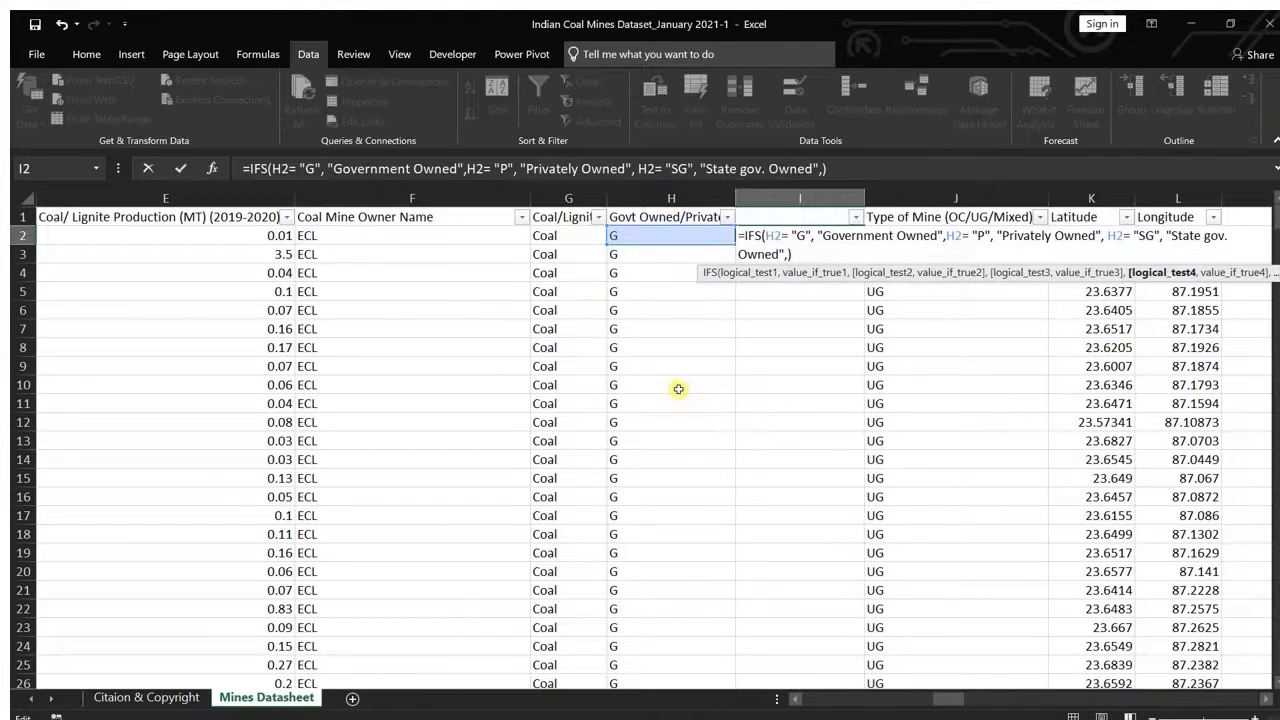
{"action": "key", "text": "BackSpace"}
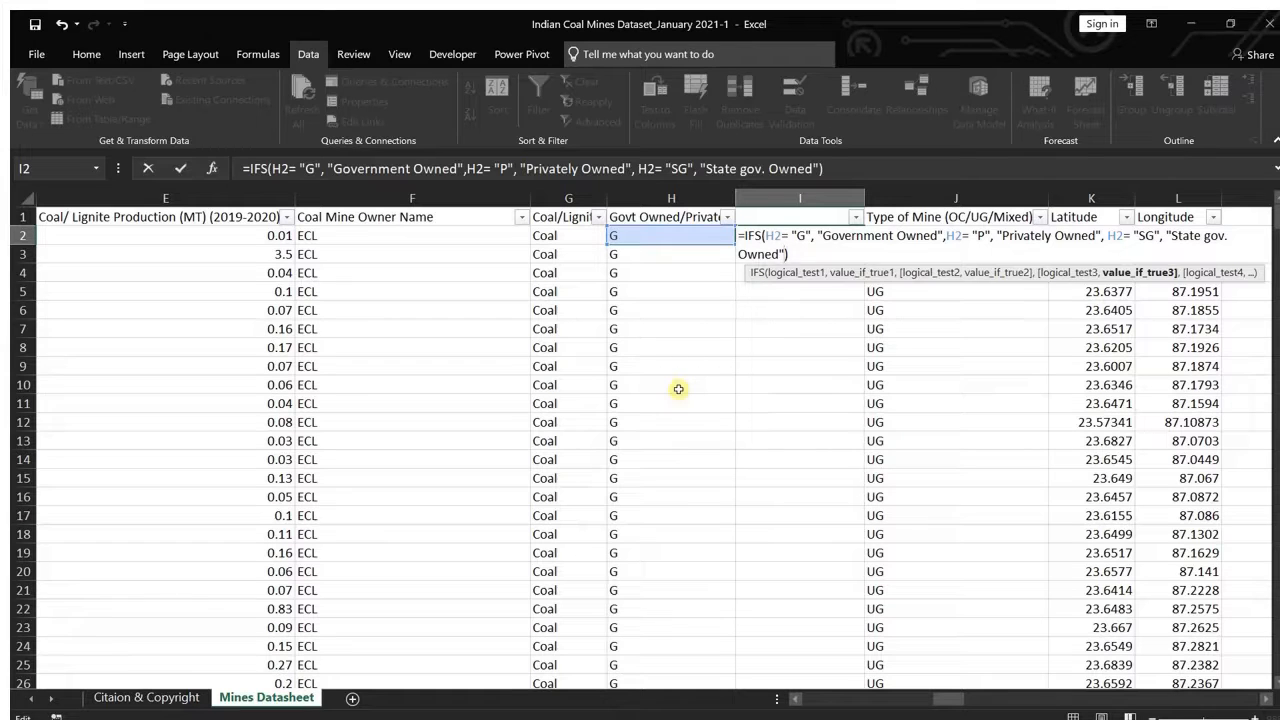
Step: Commit the IFS formula in I2 and fill it down to the last mine row, I460
{"action": "key", "text": "Return"}
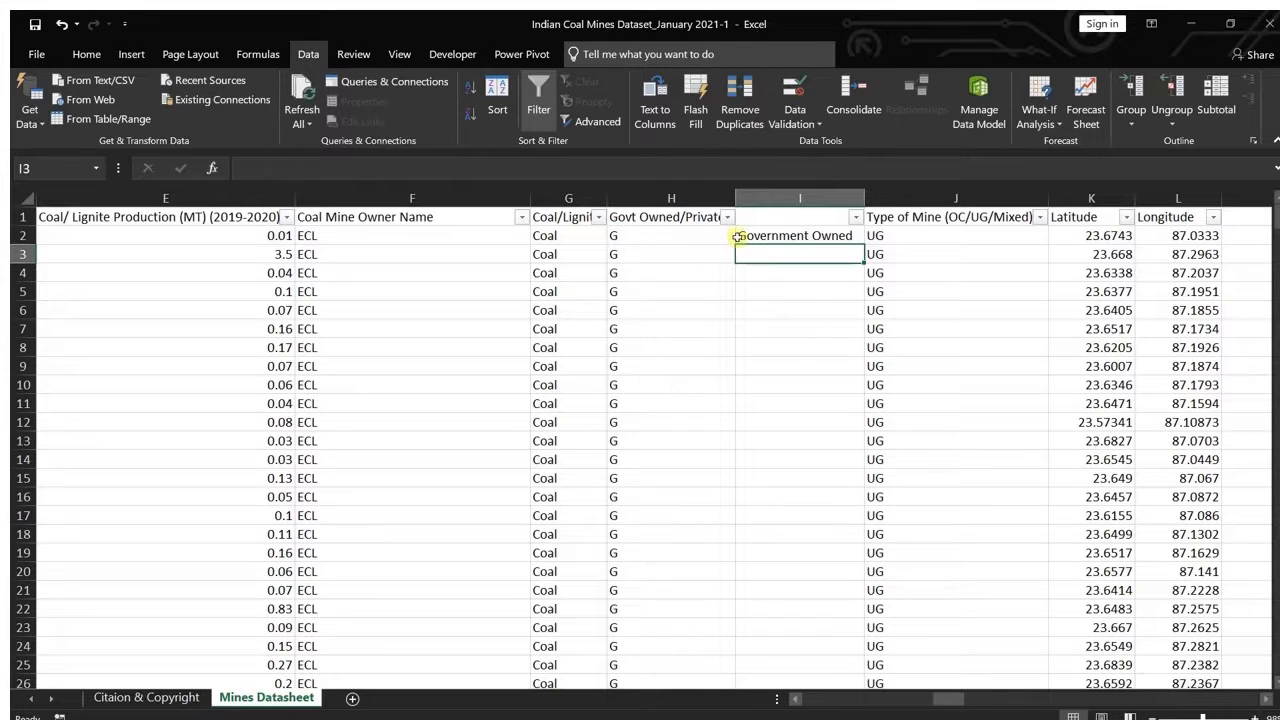
{"action": "left_click", "coordinate": [818, 236]}
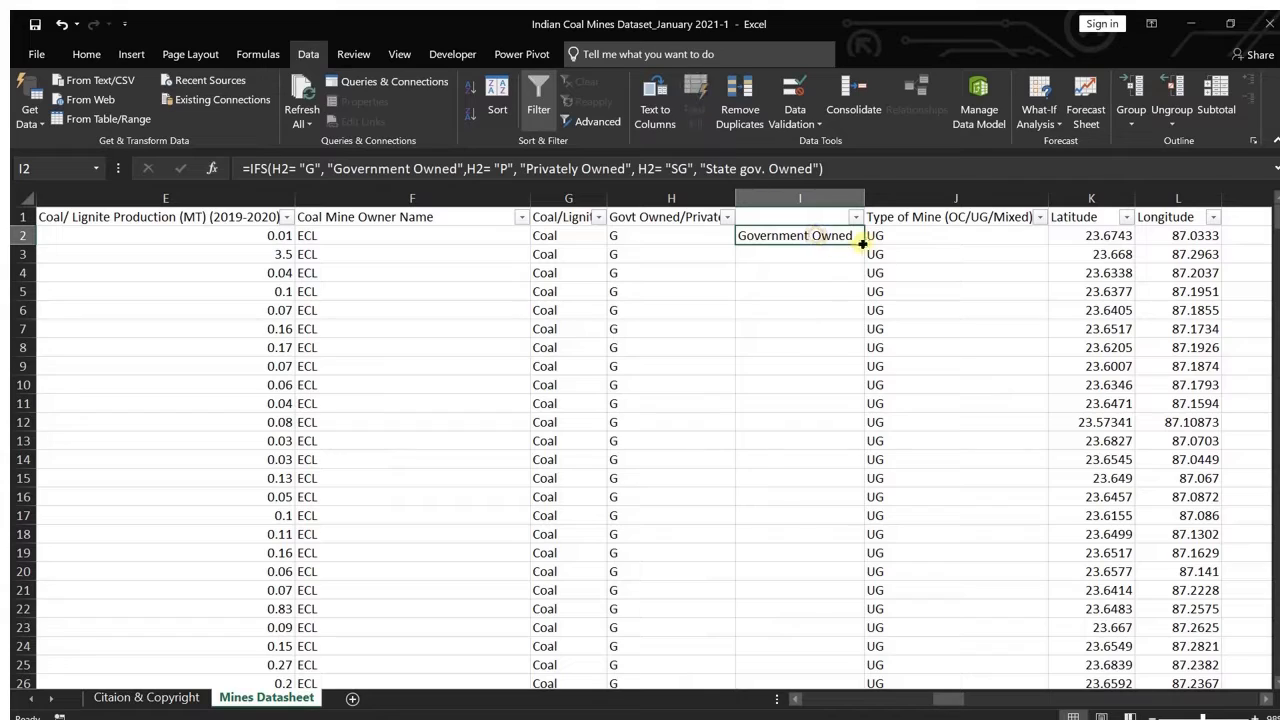
{"action": "left_click_drag", "start_coordinate": [860, 242], "coordinate": [845, 652]}
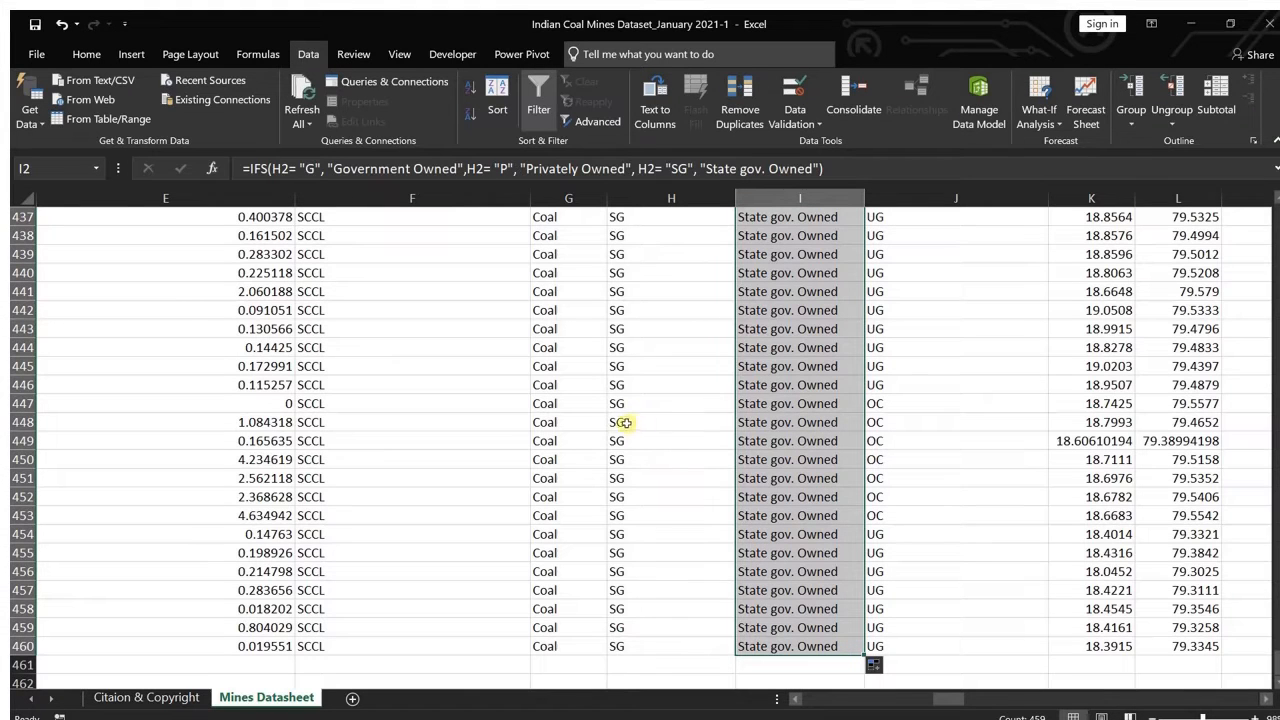
Step: Examine the ownership descriptions in column I against the codes in column H, from the last mine row up to the headers
{"action": "scroll", "coordinate": [790, 411], "scroll_direction": "up", "scroll_amount": 6}
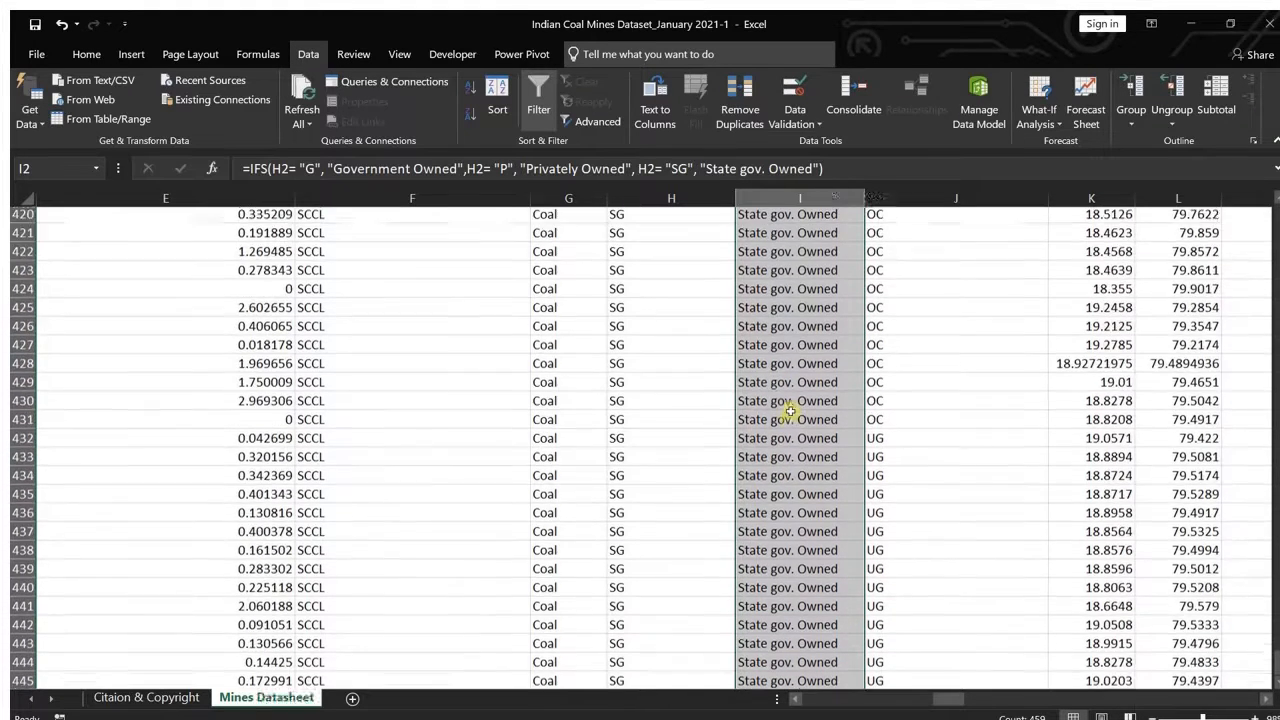
{"action": "scroll", "coordinate": [790, 411], "scroll_direction": "up", "scroll_amount": 15}
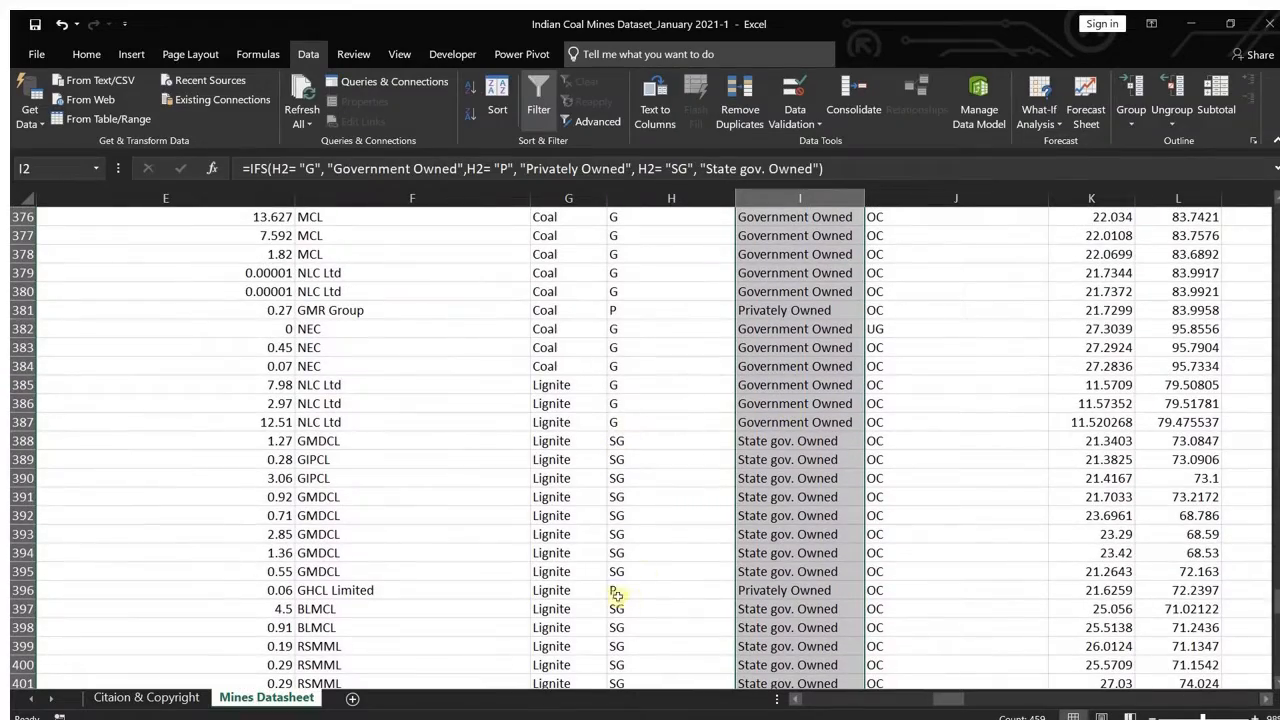
{"action": "scroll", "coordinate": [796, 349], "scroll_direction": "up", "scroll_amount": 3}
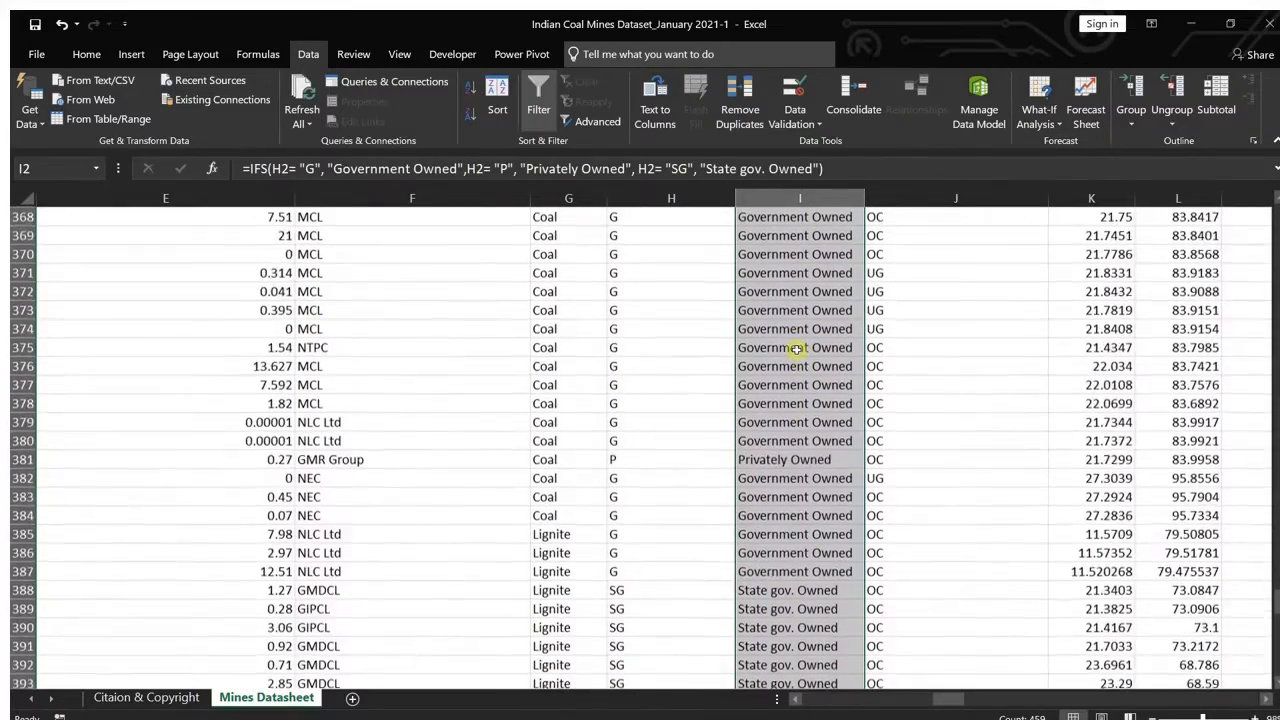
{"action": "scroll", "coordinate": [796, 349], "scroll_direction": "up", "scroll_amount": 20}
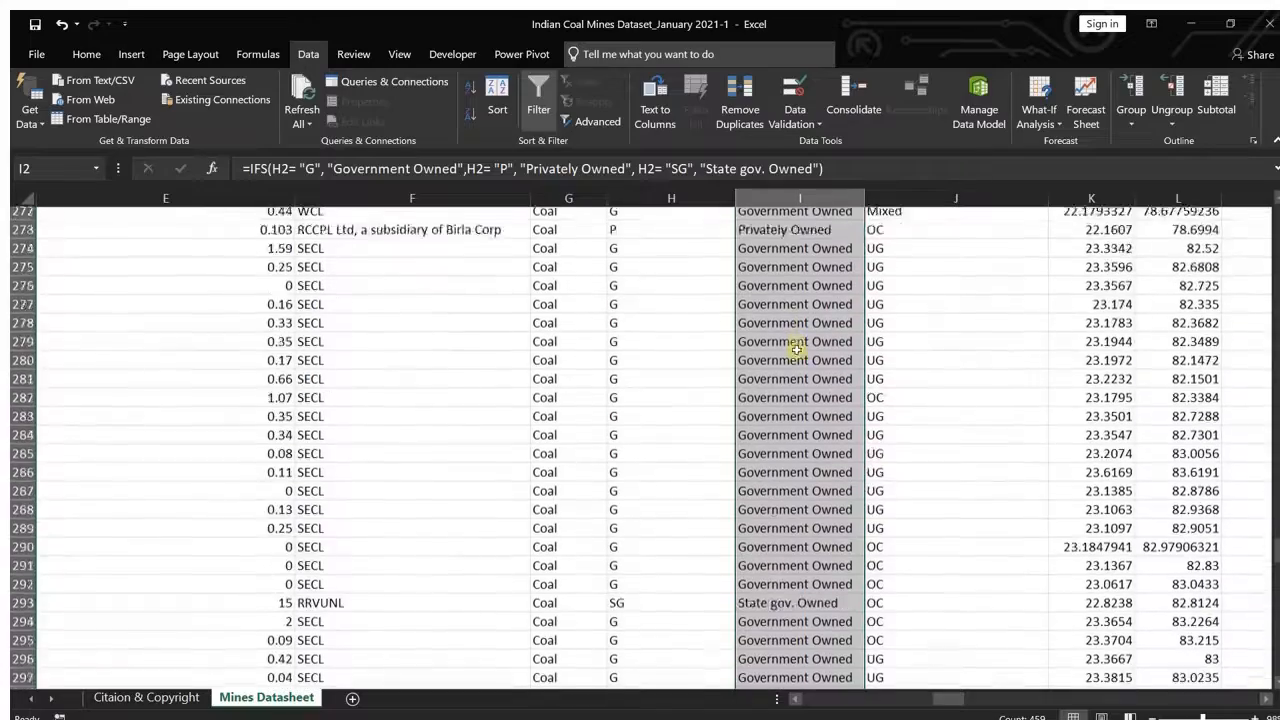
{"action": "scroll", "coordinate": [796, 349], "scroll_direction": "up", "scroll_amount": 20}
{"action": "scroll", "coordinate": [796, 349], "scroll_direction": "left", "scroll_amount": 4}
{"action": "scroll", "coordinate": [796, 349], "scroll_direction": "right", "scroll_amount": 9}
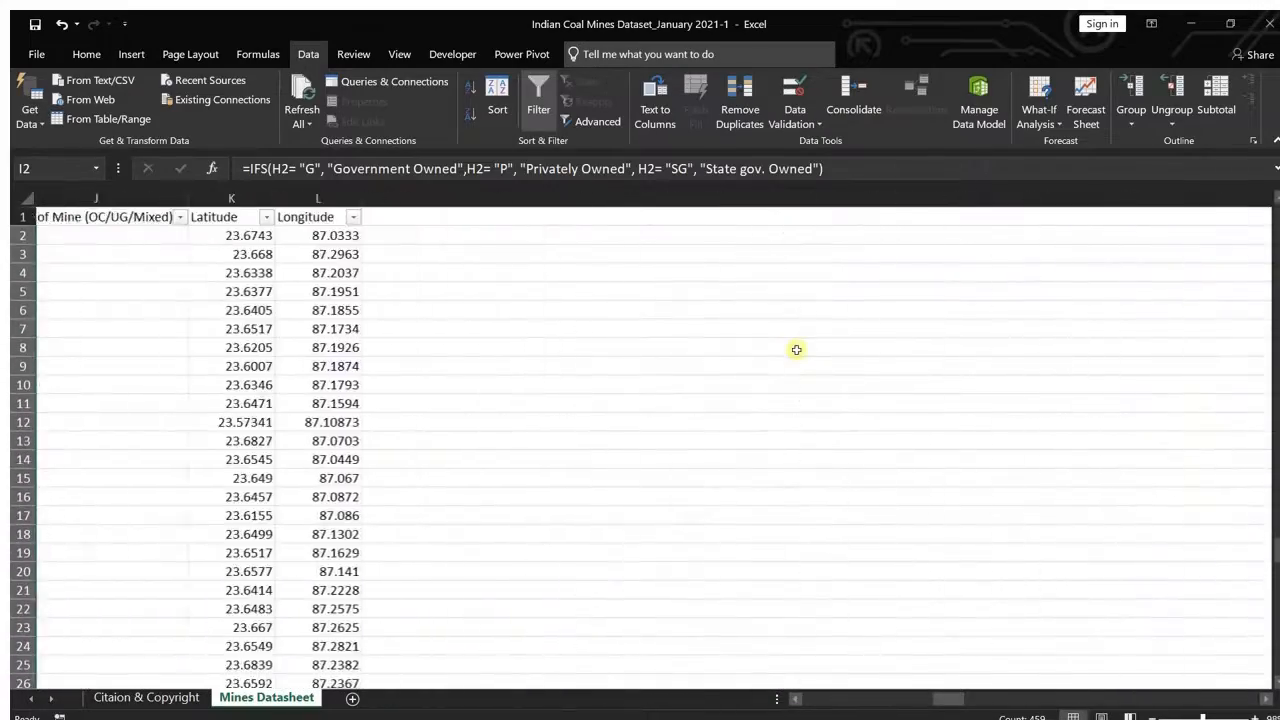
{"action": "scroll", "coordinate": [796, 349], "scroll_direction": "left", "scroll_amount": 6}
{"action": "scroll", "coordinate": [796, 349], "scroll_direction": "right", "scroll_amount": 1}
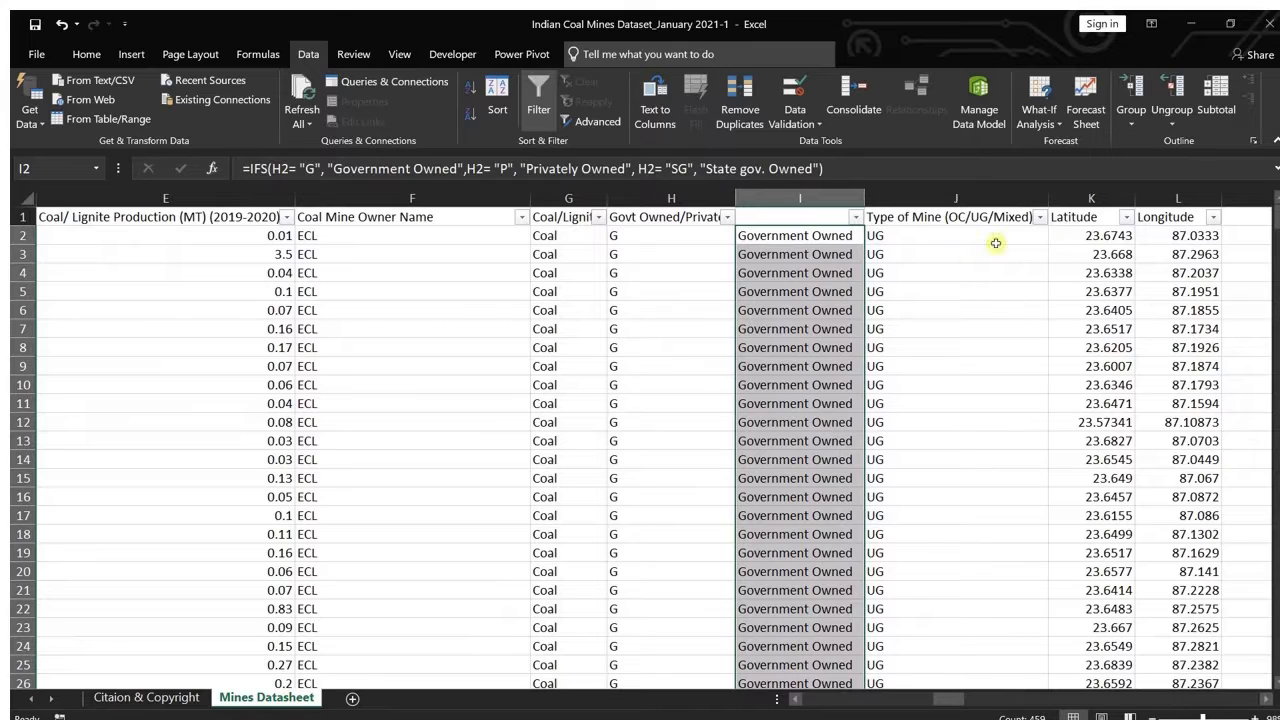
Step: Check which distinct values the Type of Mine (OC/UG/Mixed) column contains in its filter list, without applying a filter
{"action": "left_click", "coordinate": [939, 191]}
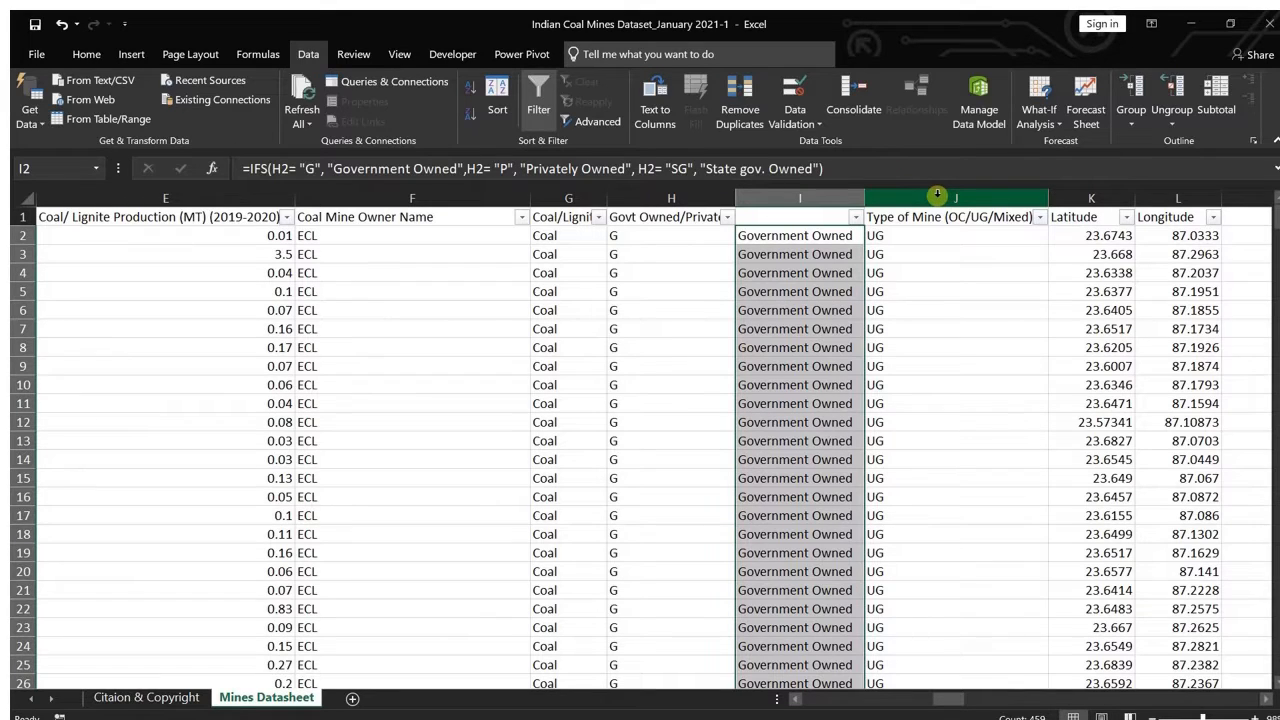
{"action": "left_click", "coordinate": [1040, 218]}
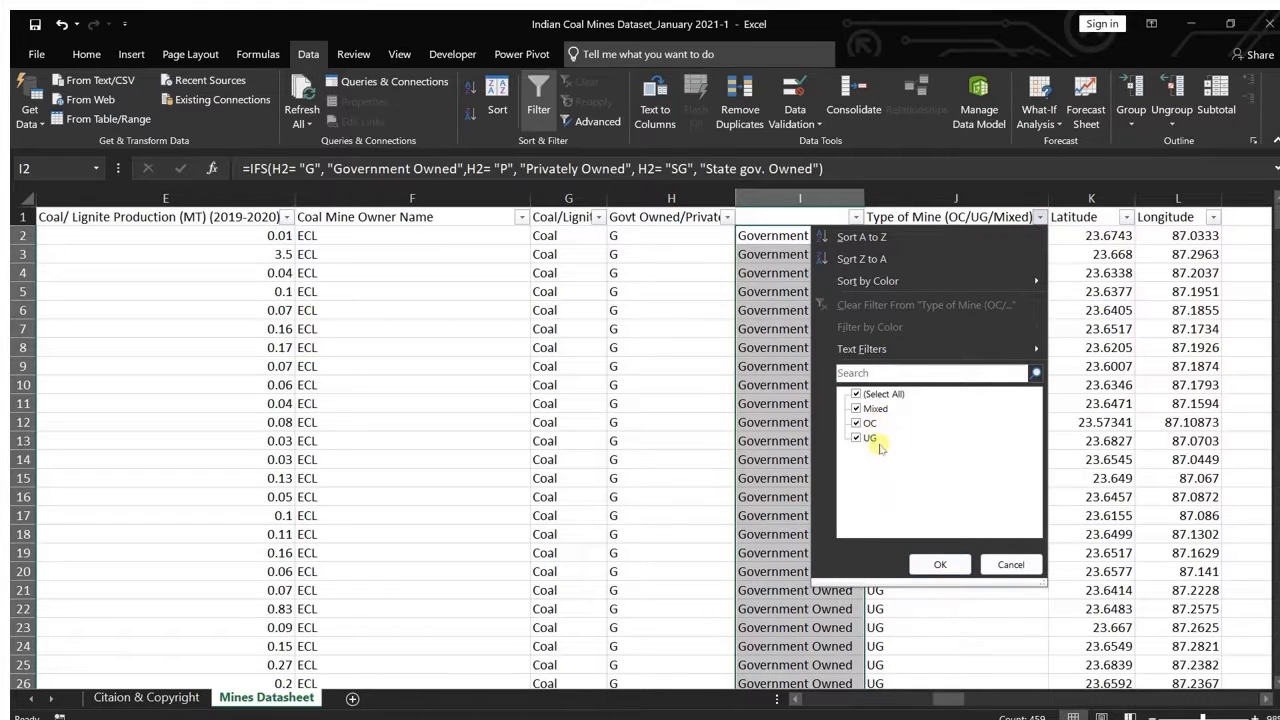
{"action": "left_click", "coordinate": [1012, 566]}
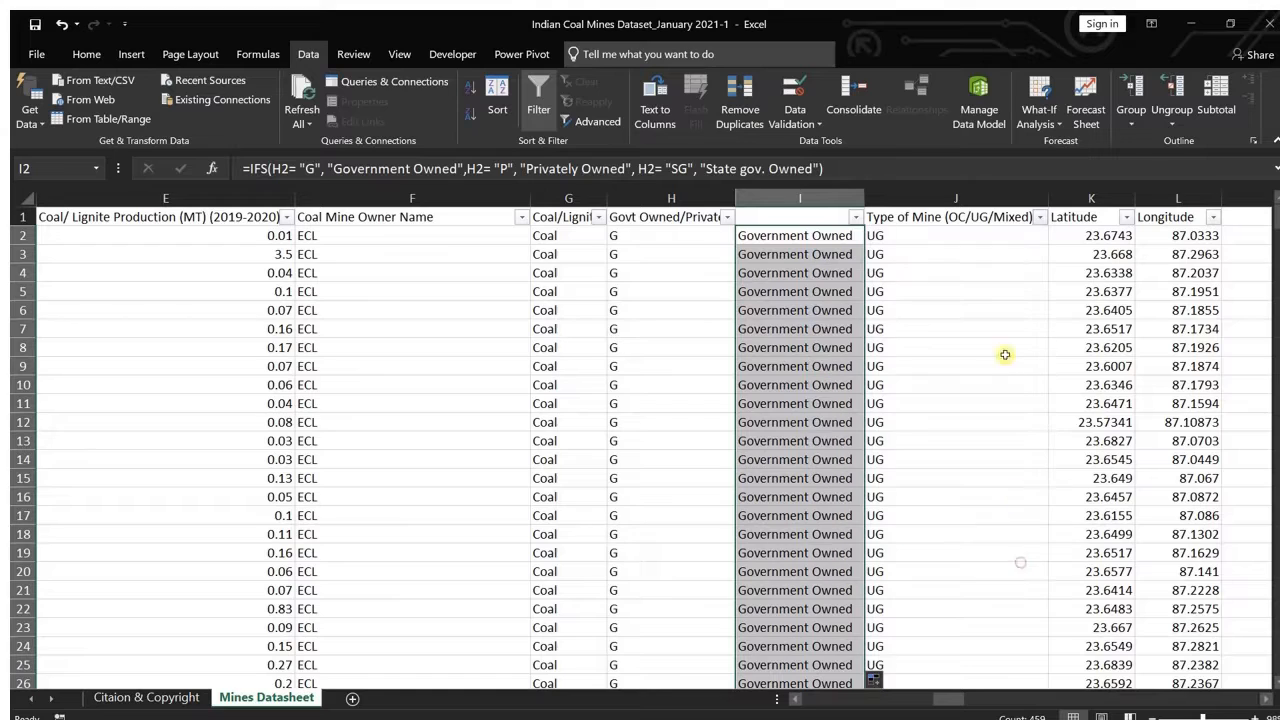
{"action": "left_click", "coordinate": [931, 197]}
{"action": "right_click", "coordinate": [931, 197]}
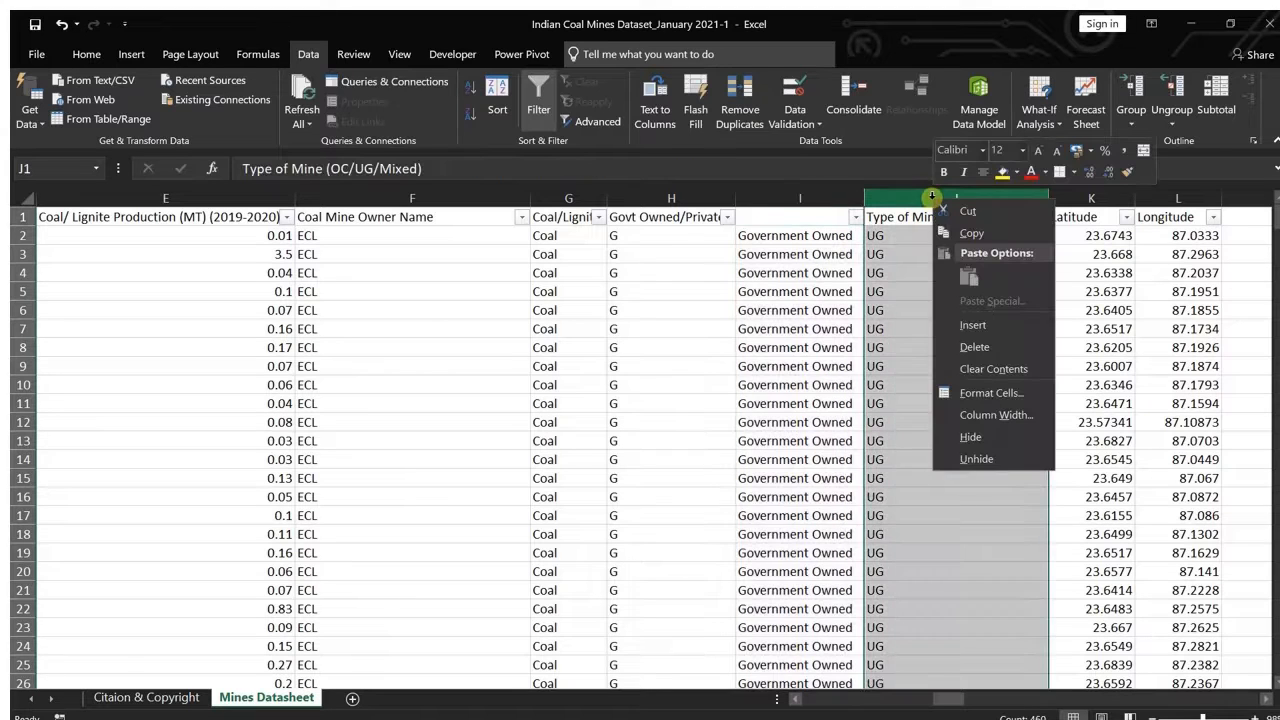
{"action": "left_click", "coordinate": [969, 325]}
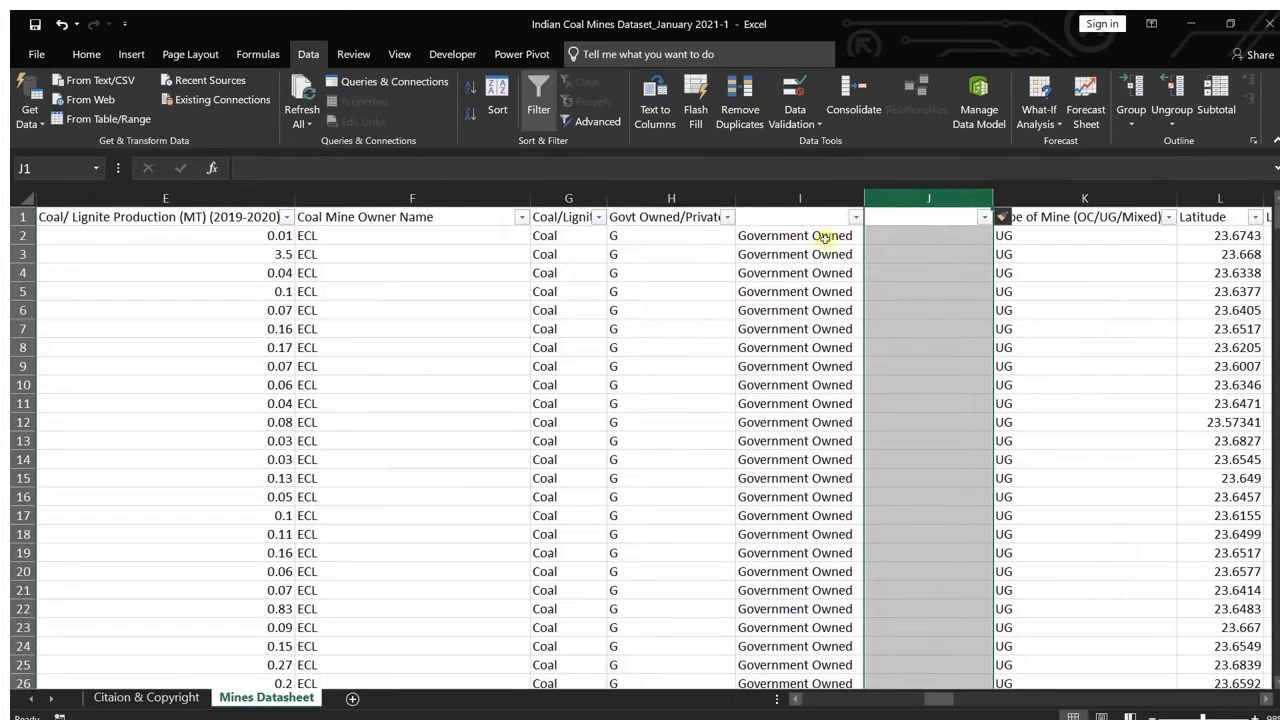
{"action": "key", "text": "ctrl+z"}
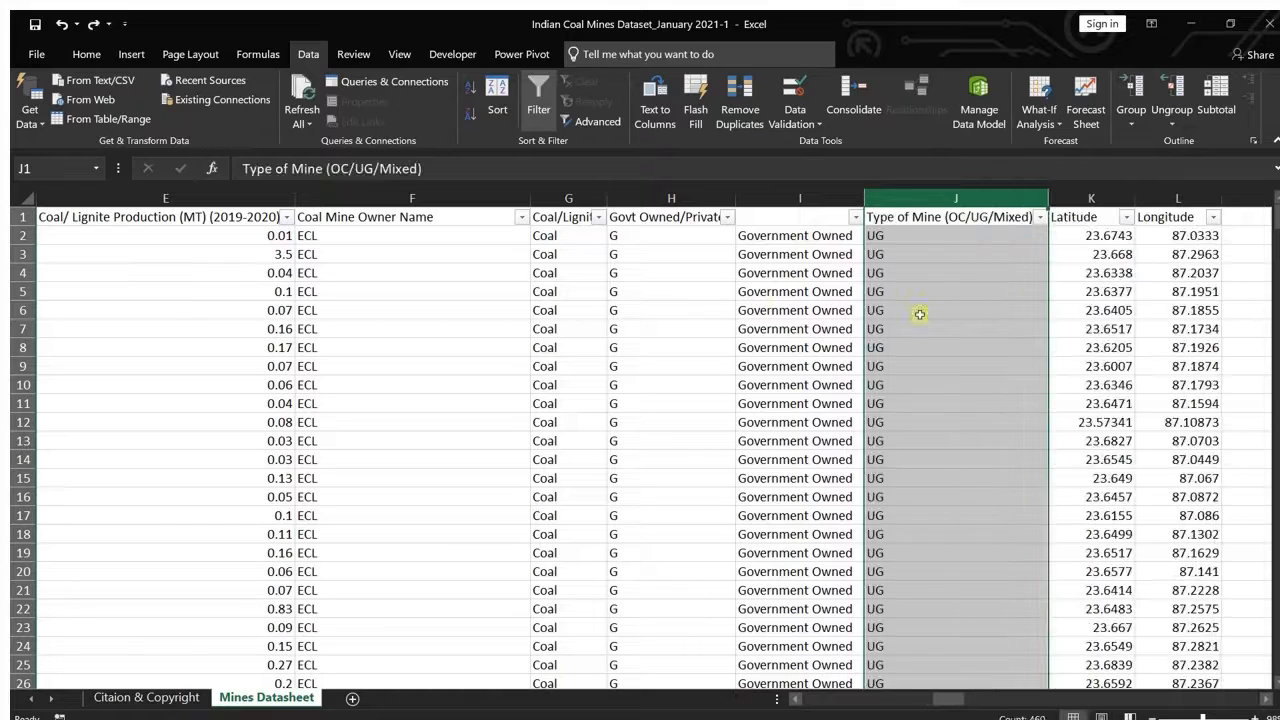
Step: Insert a blank column before the Latitude column, directly after Type of Mine (OC/UG/Mixed)
{"action": "left_click", "coordinate": [1088, 199]}
{"action": "right_click", "coordinate": [1083, 204]}
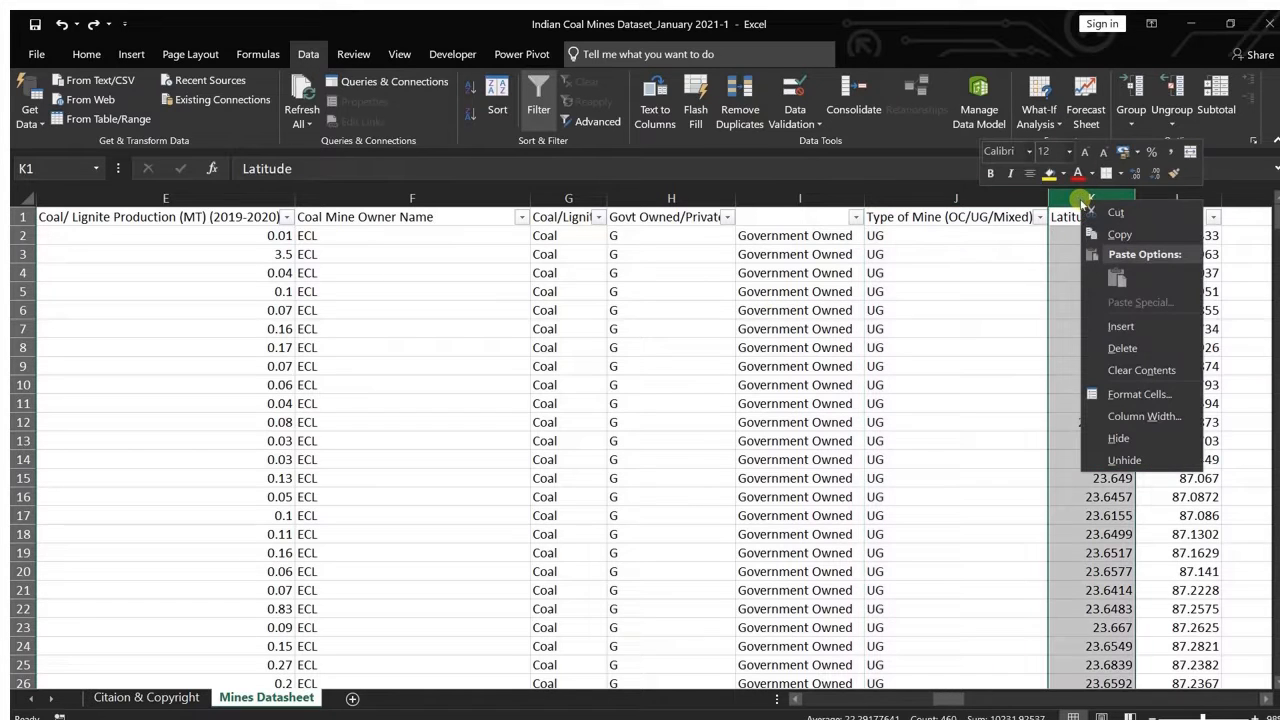
{"action": "left_click", "coordinate": [1115, 327]}
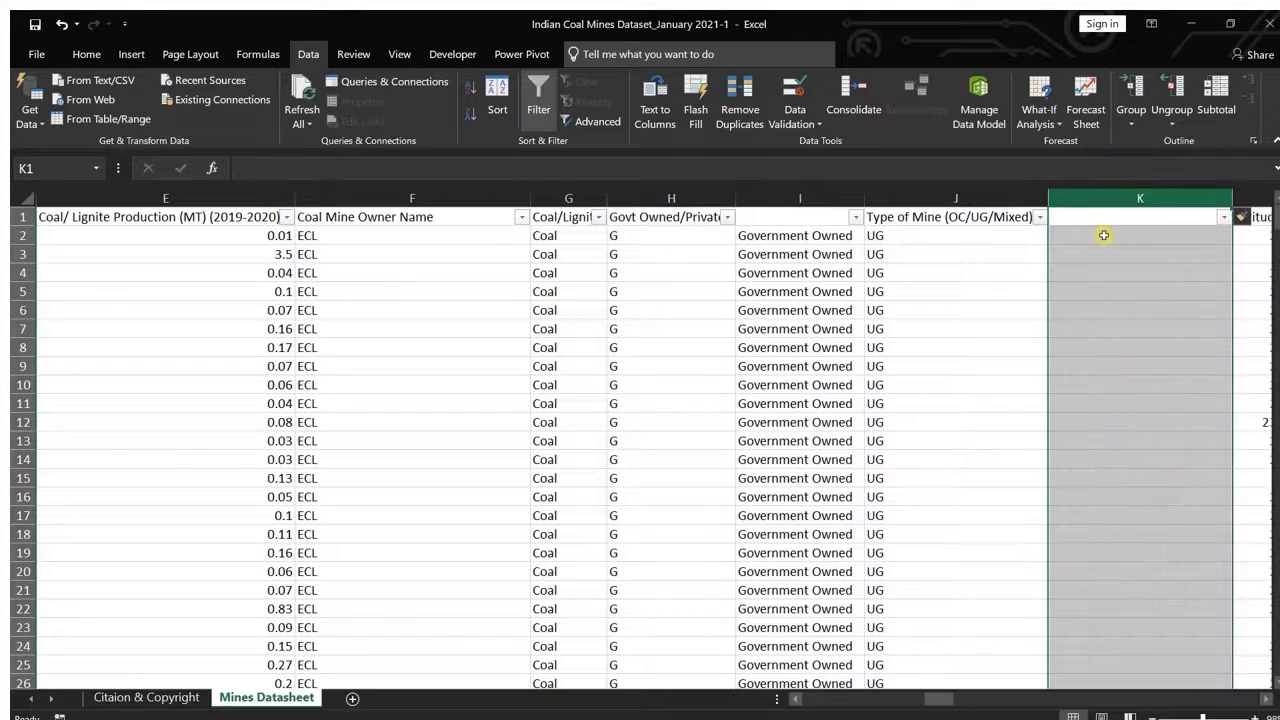
Step: Start an IFS formula in K2 that returns "Open Cast" when J2 equals "OC"
{"action": "left_click", "coordinate": [1095, 237]}
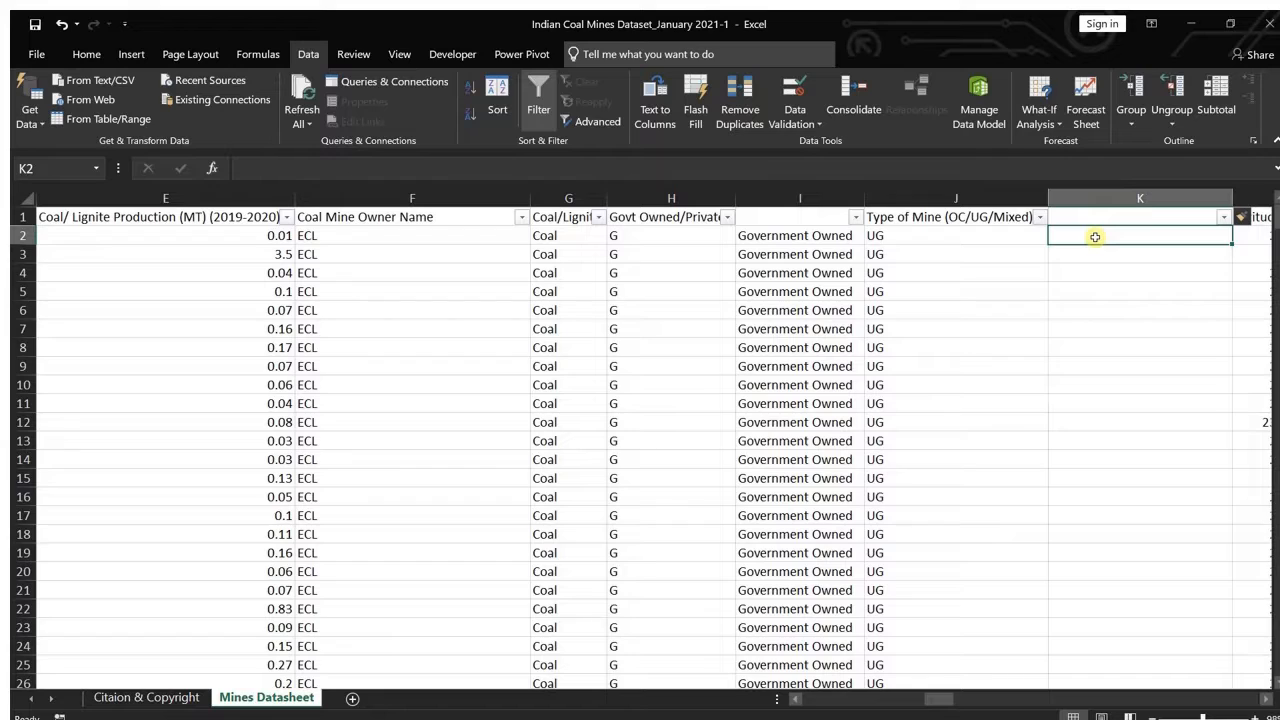
{"action": "type", "text": "+if"}
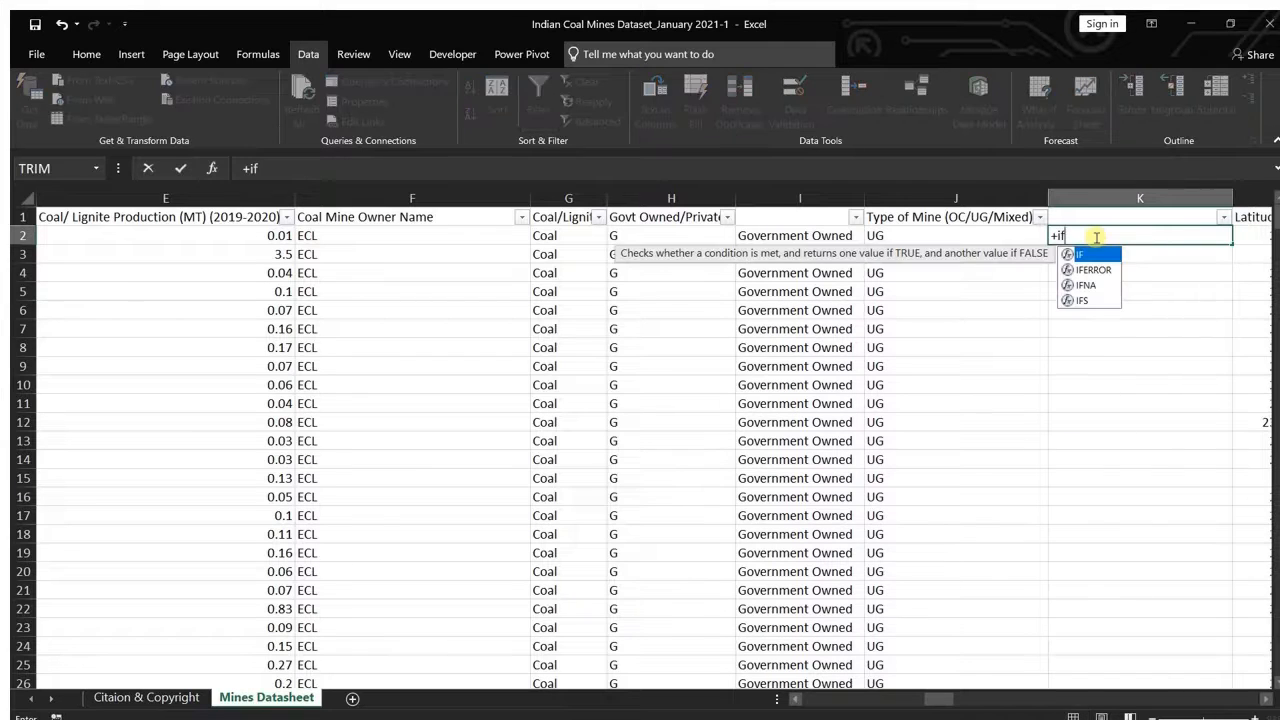
{"action": "type", "text": "S("}
{"action": "key", "text": "Tab"}
{"action": "left_click", "coordinate": [1058, 237]}
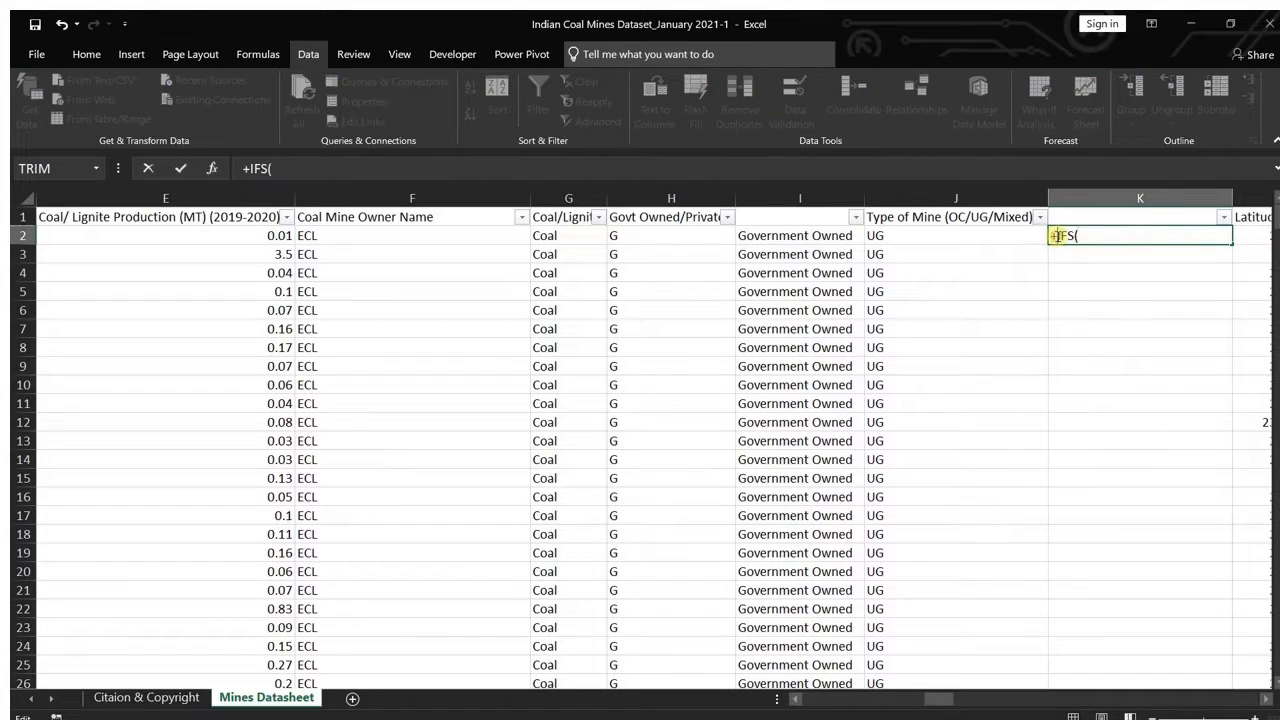
{"action": "key", "text": "BackSpace"}
{"action": "type", "text": "="}
{"action": "key", "text": "End"}
{"action": "left_click", "coordinate": [896, 240]}
{"action": "type", "text": "="}
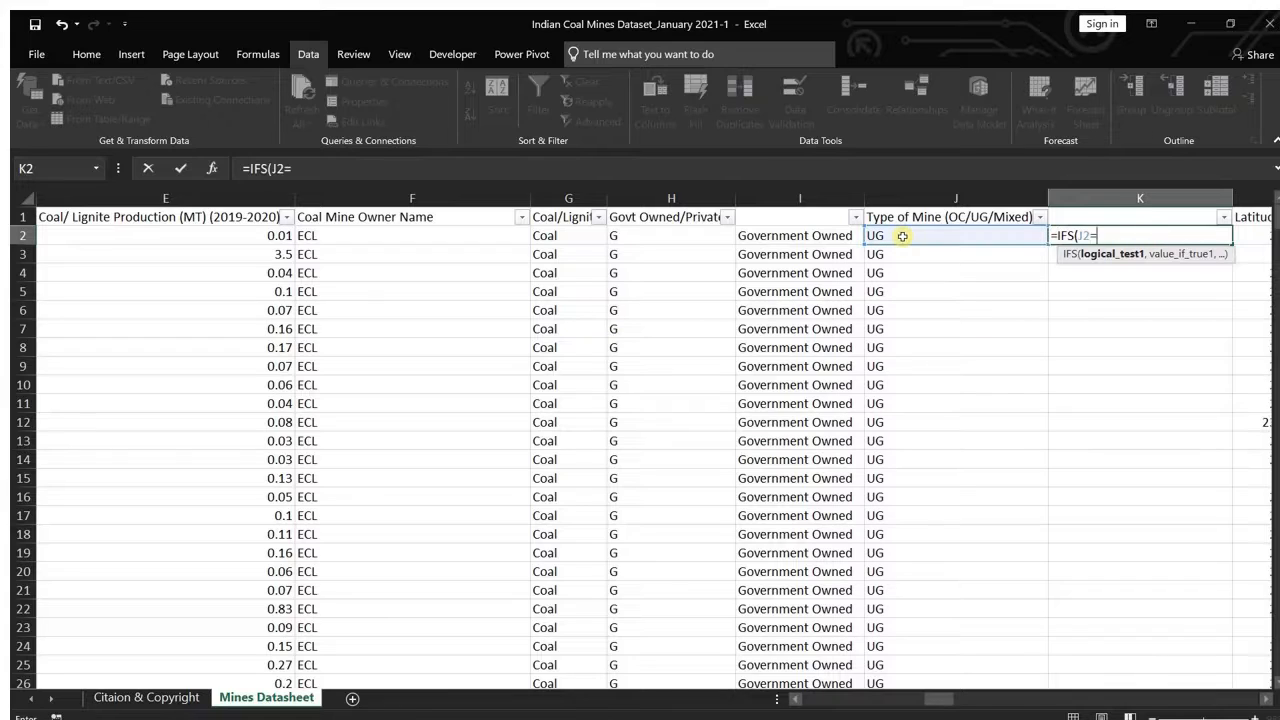
{"action": "type", "text": "\"OC\","}
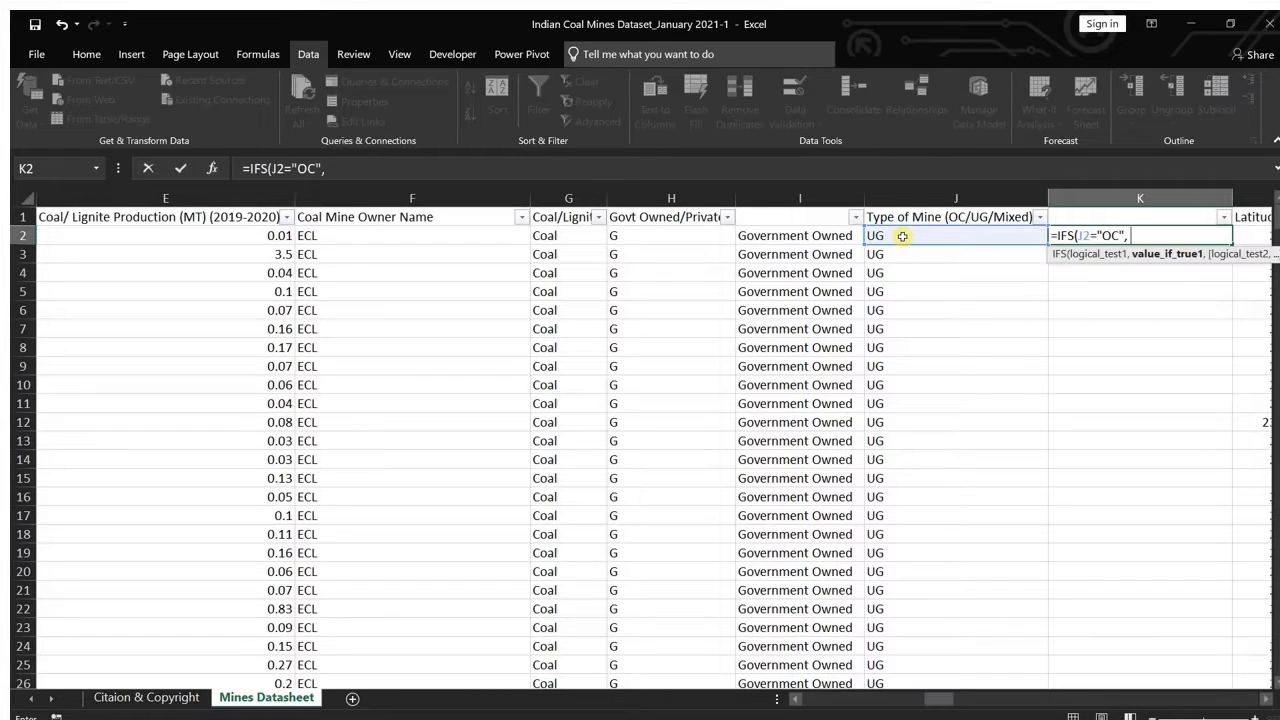
{"action": "type", "text": " \"Open Cast\","}
Step: Add a second condition to the K2 formula that returns "Underground" when J2 equals "UG"
{"action": "left_click", "coordinate": [904, 236]}
{"action": "type", "text": "="}
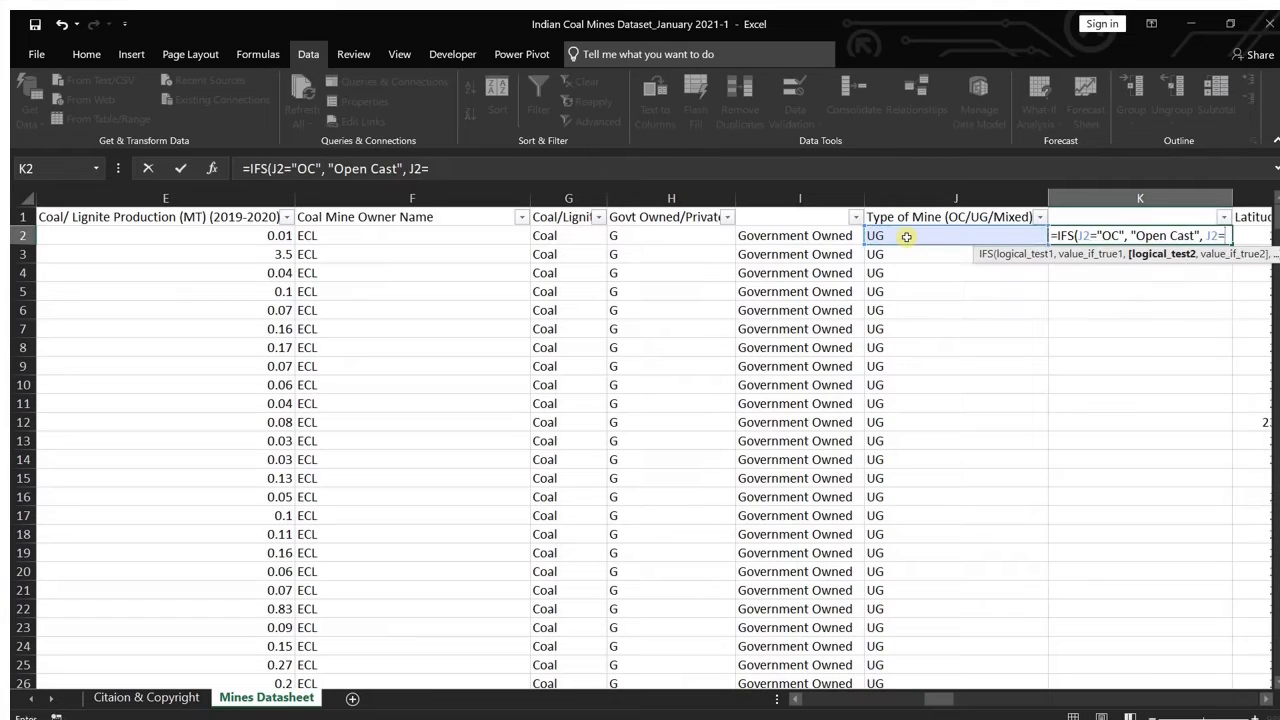
{"action": "type", "text": "\"UG\", \""}
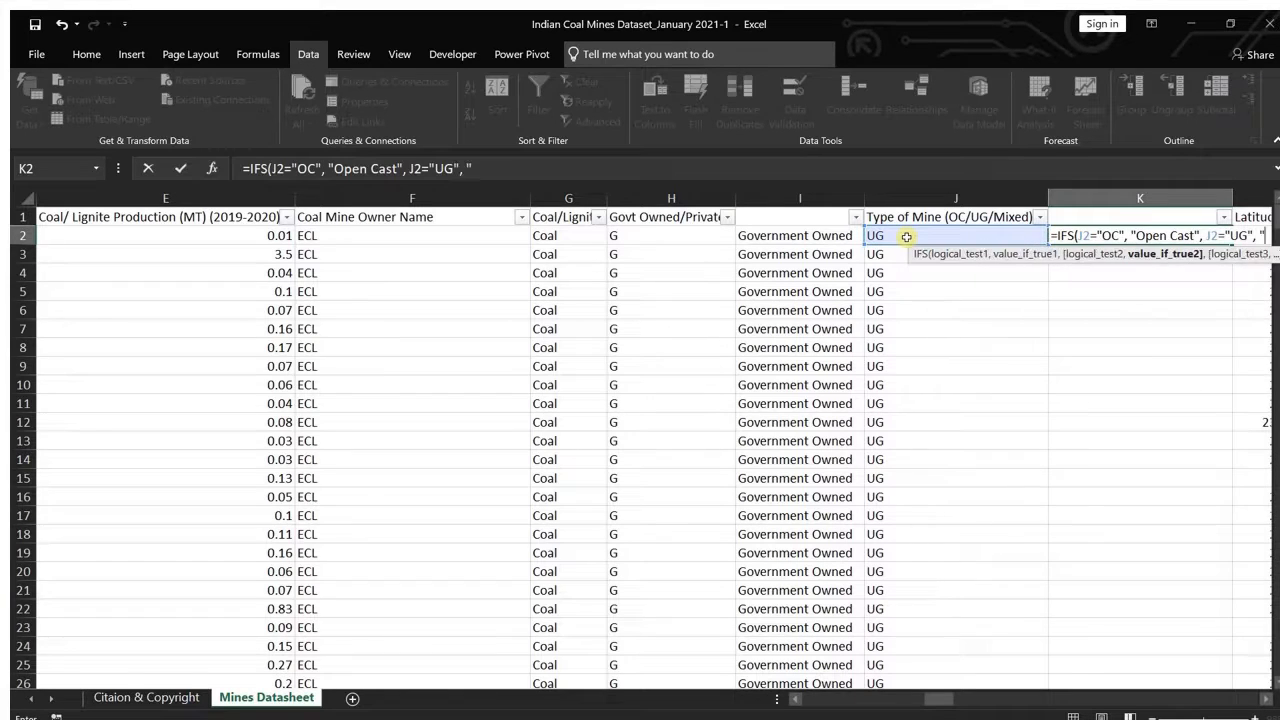
{"action": "type", "text": "Undergroun"}
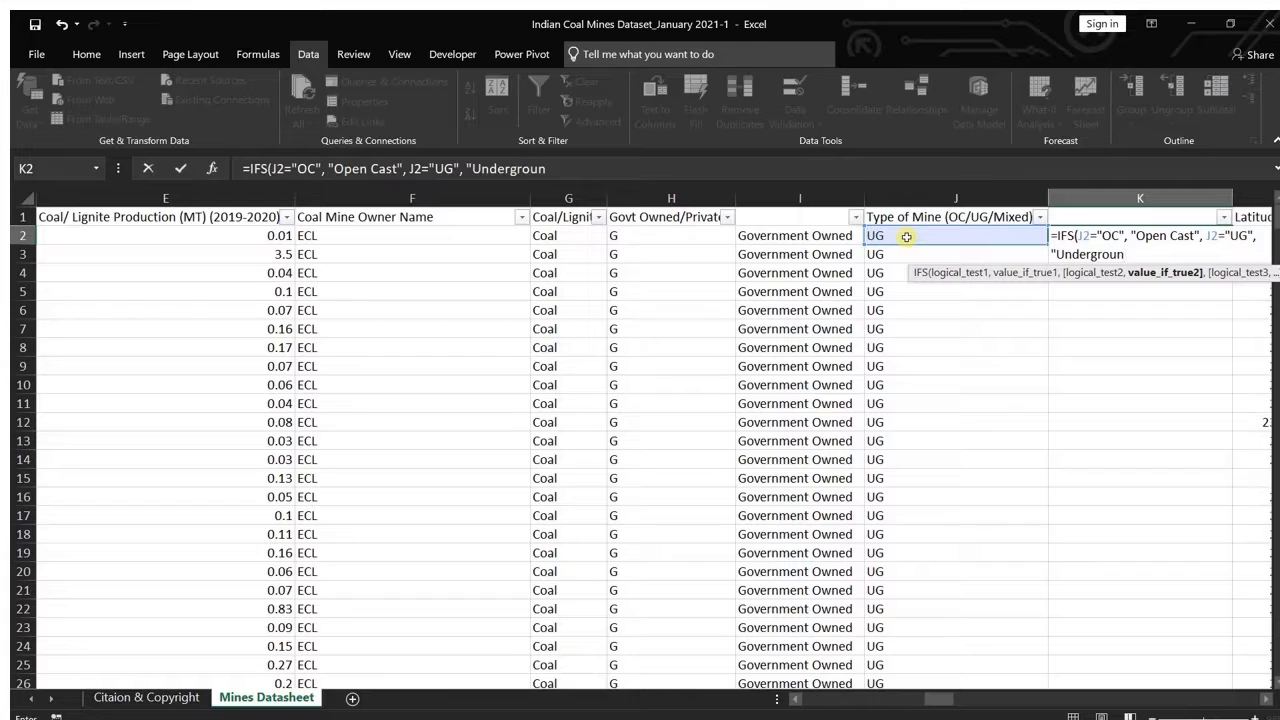
{"action": "type", "text": "d\","}
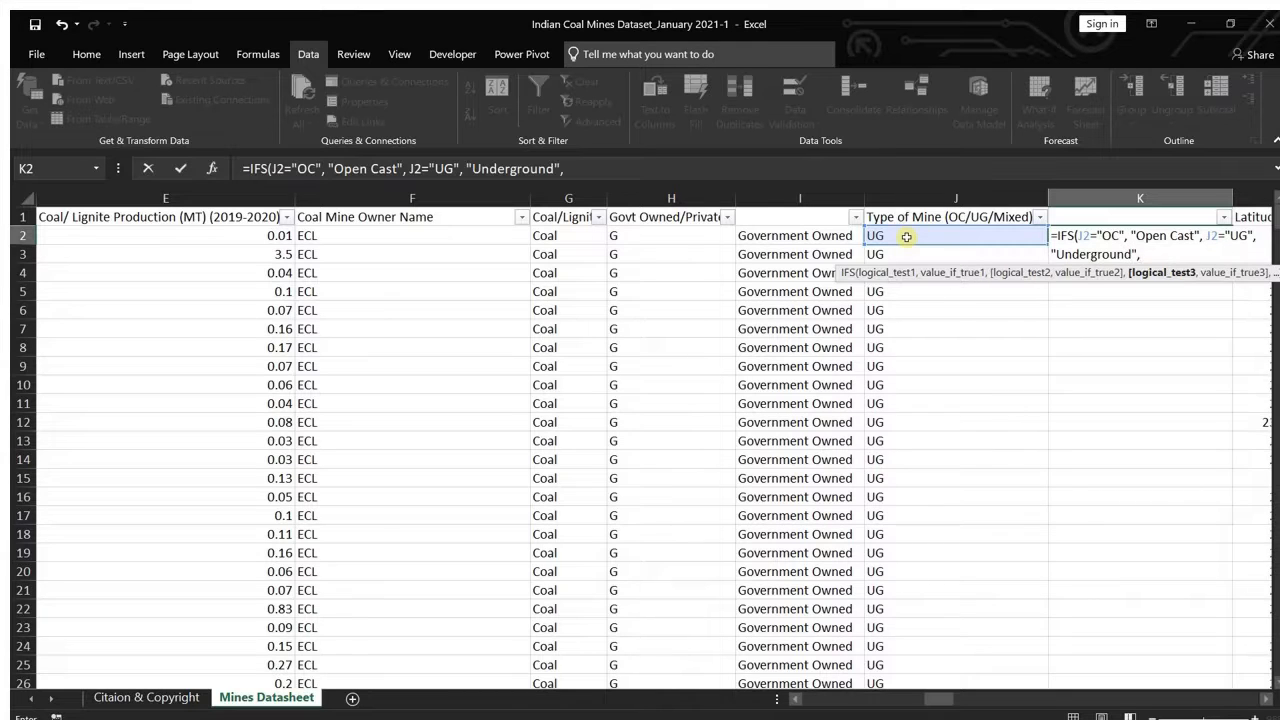
Step: Add a third condition returning "Mixed" when J2 equals "Mixed", then close and commit the IFS formula in K2
{"action": "left_click", "coordinate": [901, 237]}
{"action": "type", "text": "="}
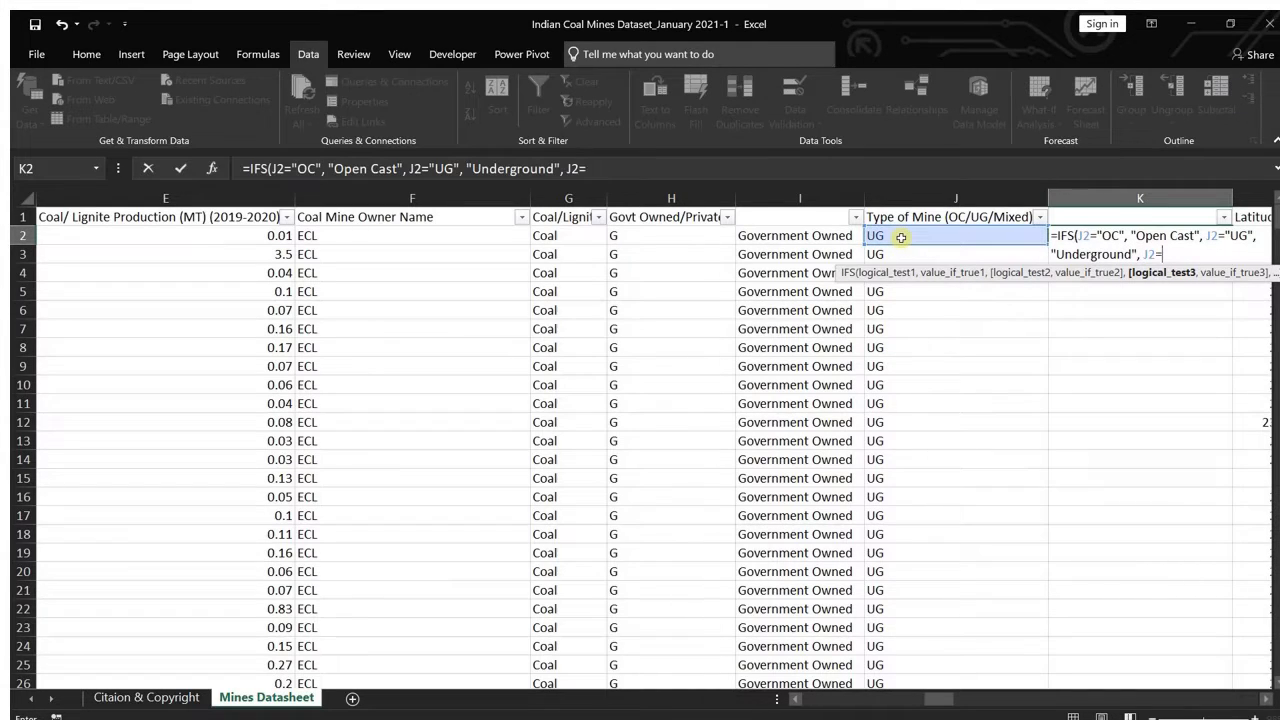
{"action": "type", "text": " \"Mixed\", \"Mixed"}
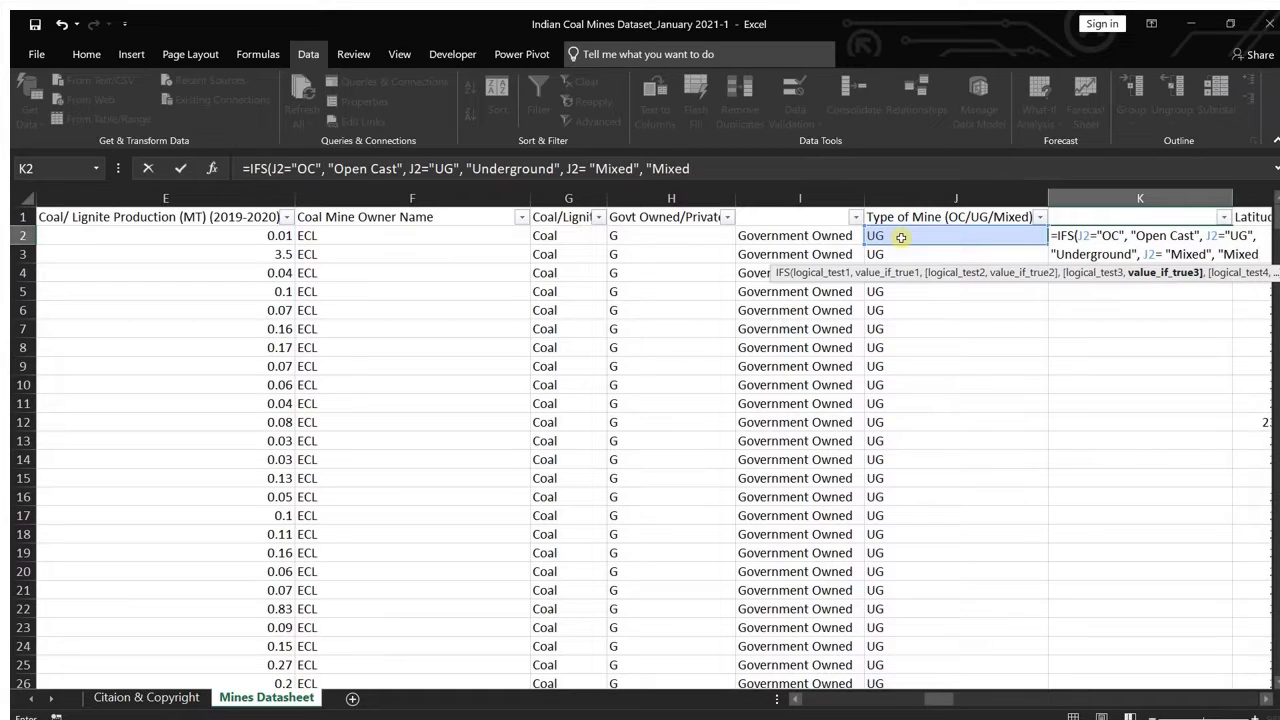
{"action": "type", "text": "\")"}
{"action": "key", "text": "Return"}
Step: Fill the K2 mine-type formula down to the last mine row, K460, and review the filled column
{"action": "left_click", "coordinate": [1105, 240]}
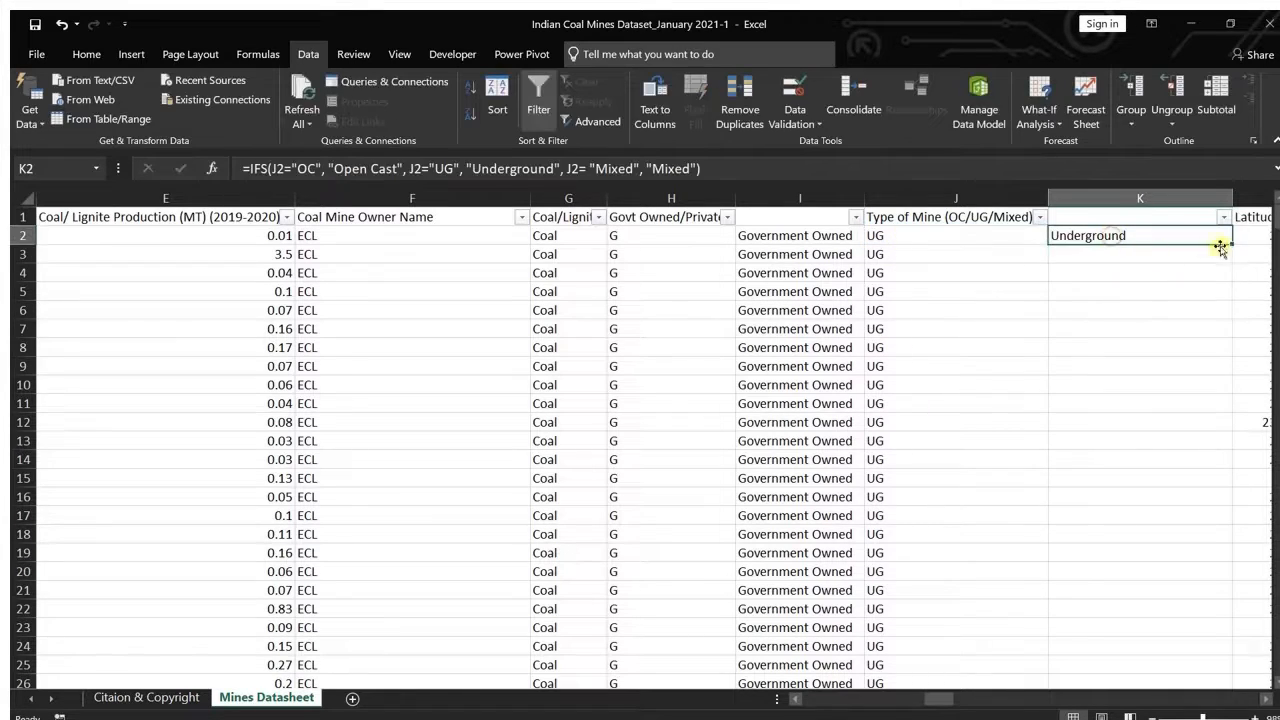
{"action": "left_click_drag", "start_coordinate": [1230, 243], "coordinate": [1220, 646]}
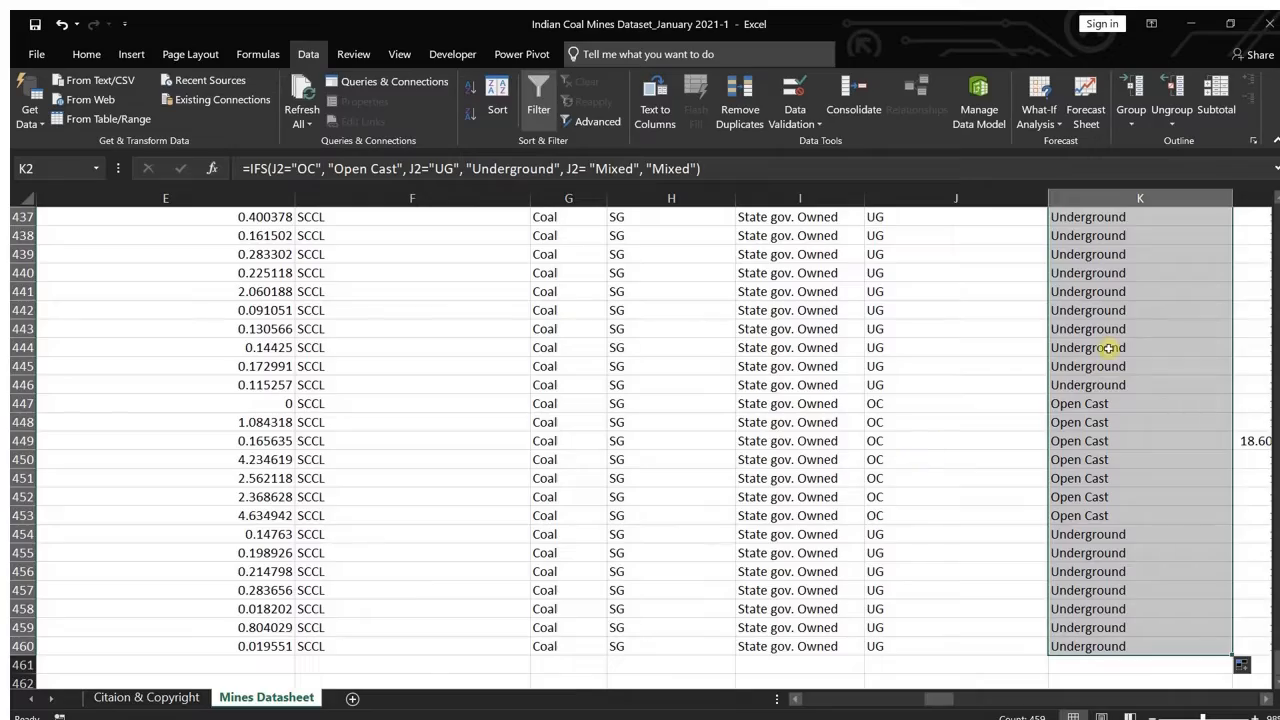
{"action": "scroll", "coordinate": [1108, 350], "scroll_direction": "up", "scroll_amount": 20}
{"action": "scroll", "coordinate": [1108, 348], "scroll_direction": "right", "scroll_amount": 5}
{"action": "scroll", "coordinate": [1108, 348], "scroll_direction": "left", "scroll_amount": 5}
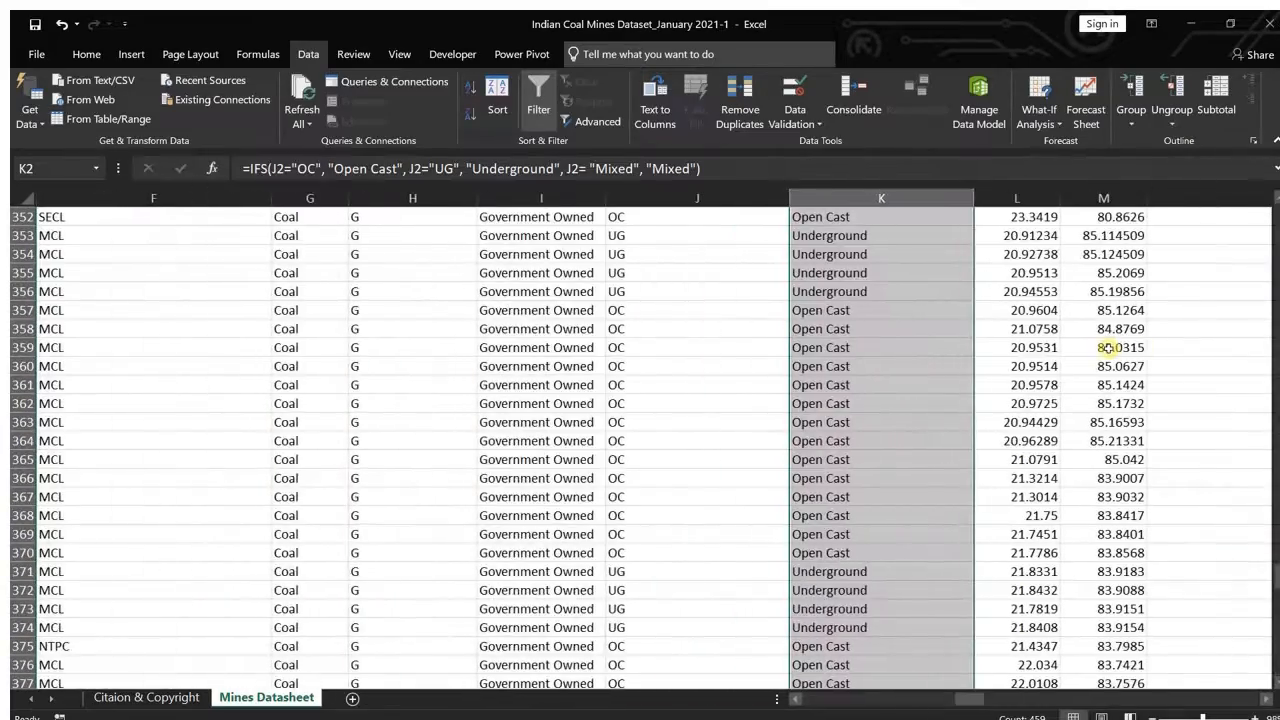
{"action": "scroll", "coordinate": [822, 328], "scroll_direction": "up", "scroll_amount": 13}
{"action": "scroll", "coordinate": [822, 328], "scroll_direction": "up", "scroll_amount": 20}
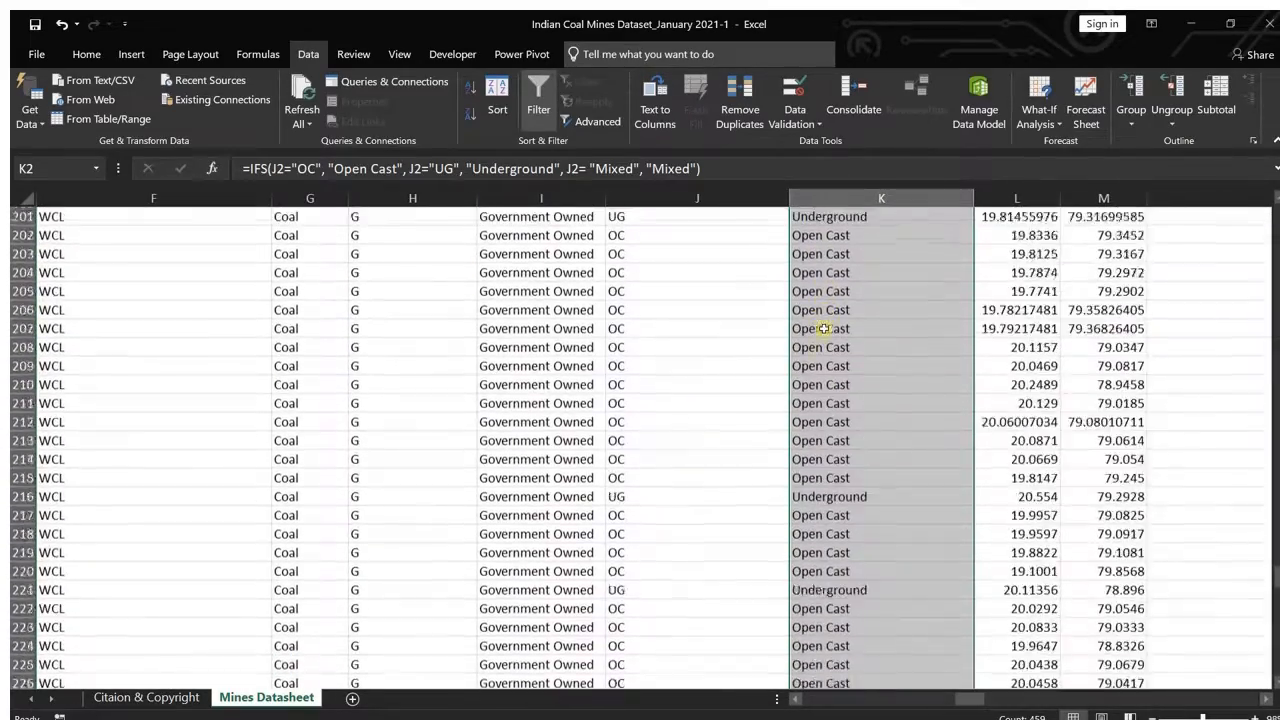
{"action": "scroll", "coordinate": [822, 329], "scroll_direction": "up", "scroll_amount": 20}
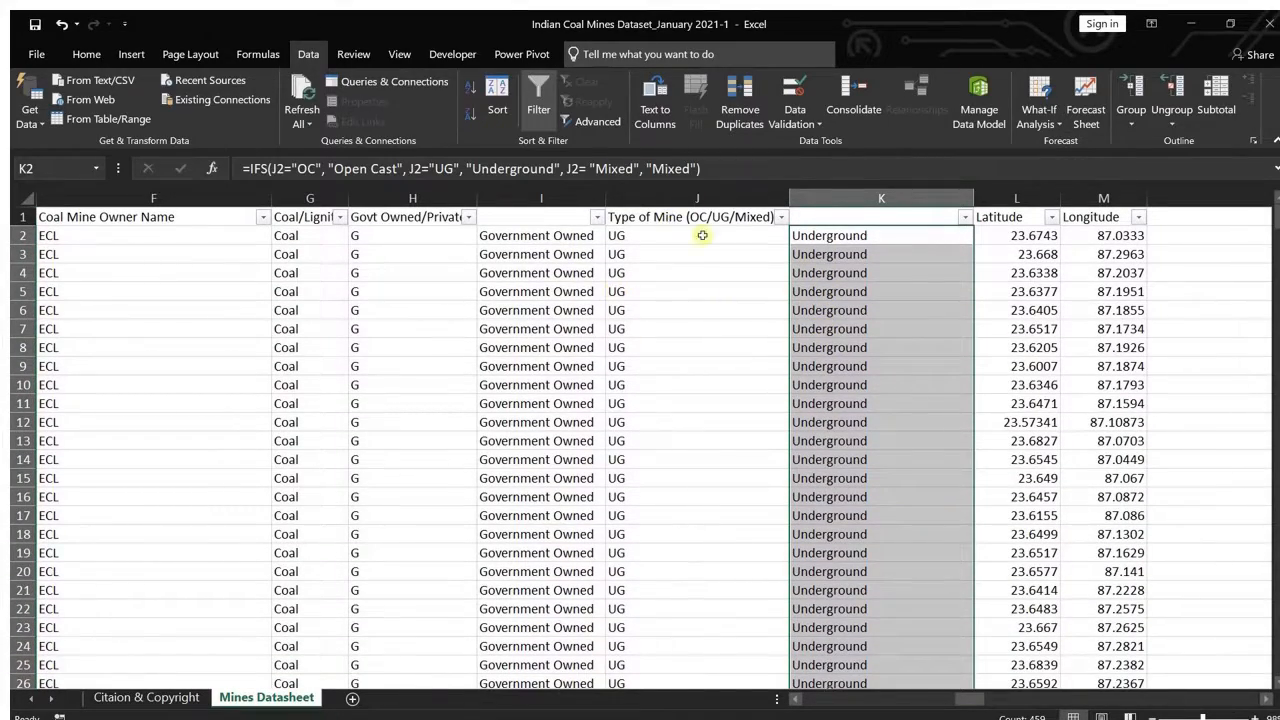
Step: Copy the mine-type descriptions in K2:K460 and paste them as values over the codes in column J, starting at J2
{"action": "key", "text": "ctrl+c"}
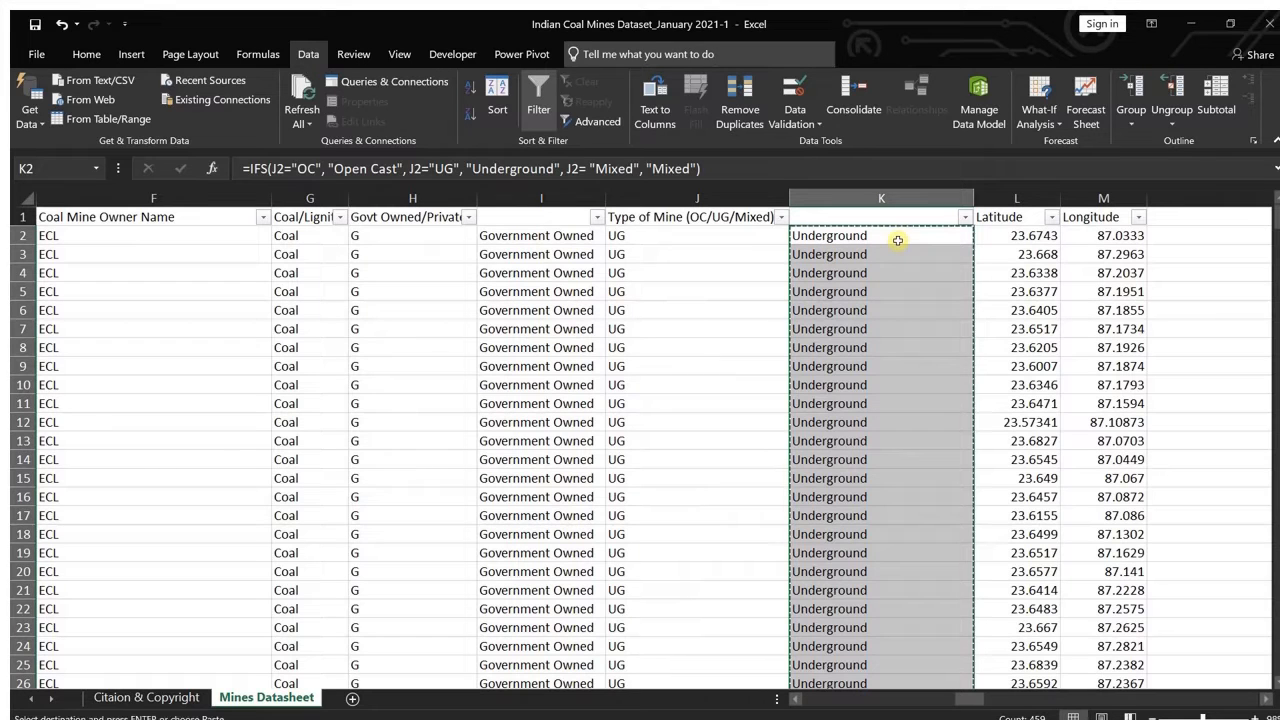
{"action": "left_click", "coordinate": [662, 236]}
{"action": "right_click", "coordinate": [662, 237]}
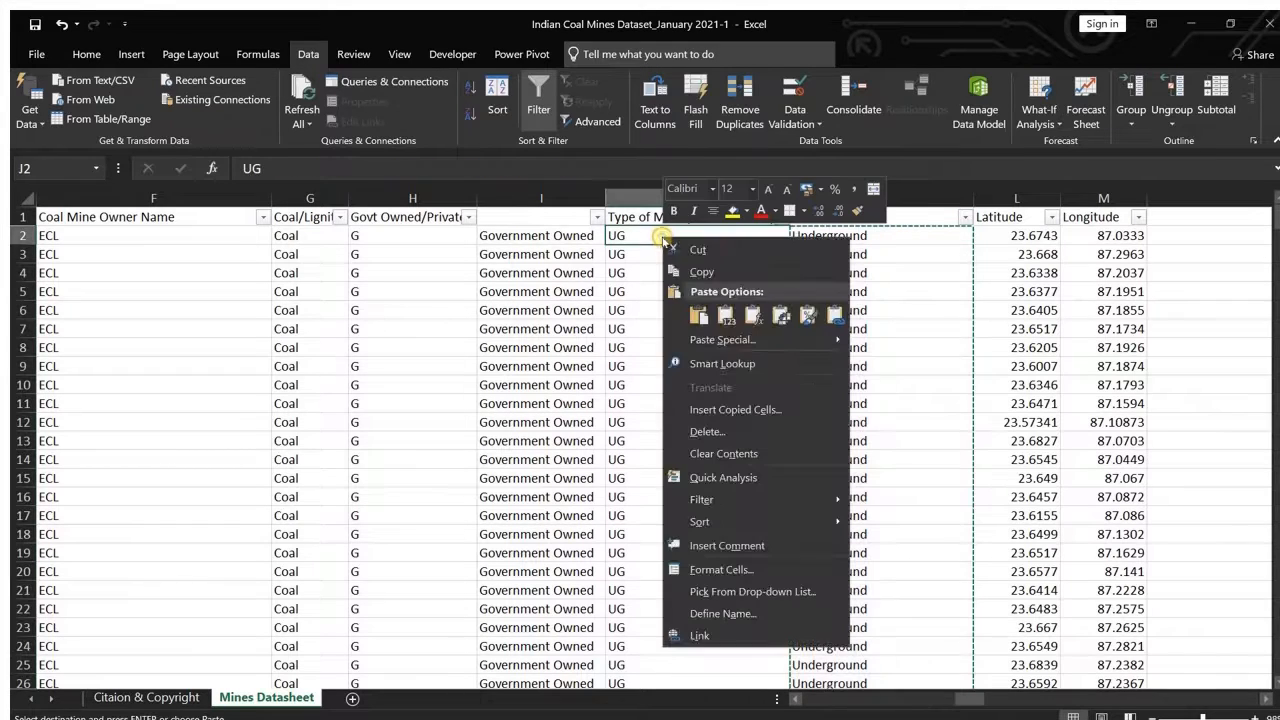
{"action": "left_click", "coordinate": [726, 315]}
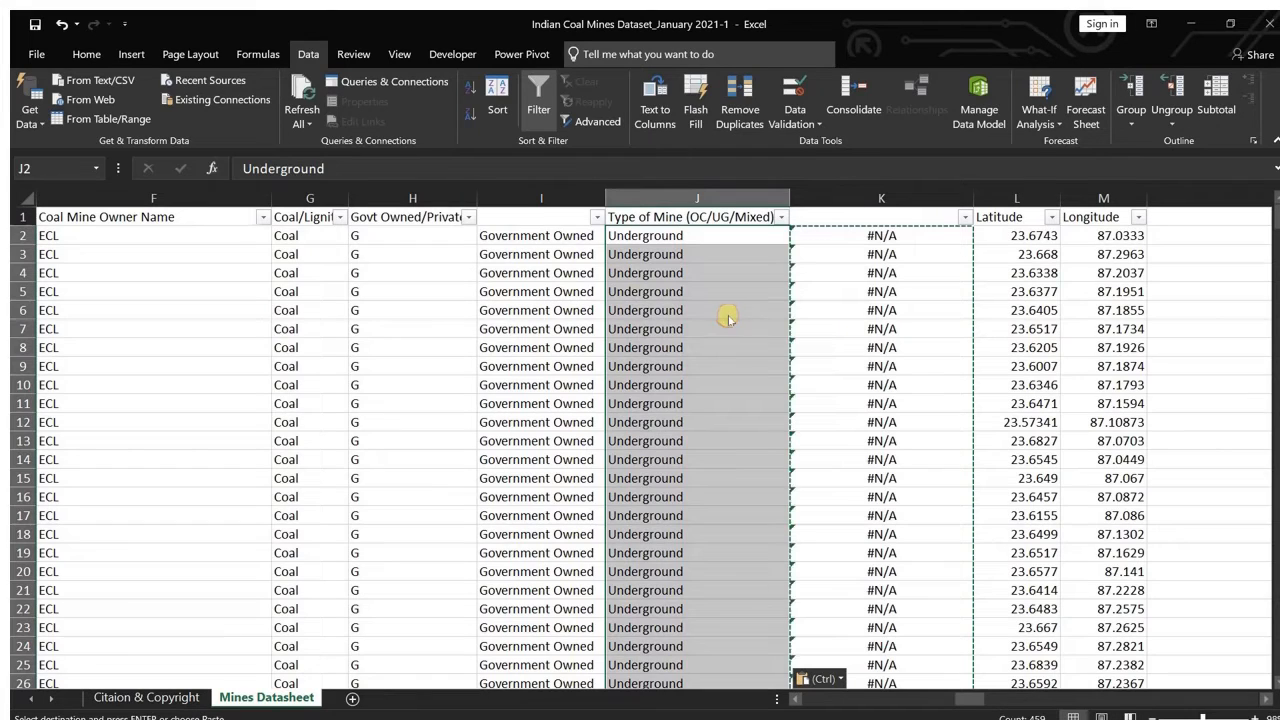
Step: Copy the ownership descriptions in I2:I460 and paste them as values over the codes in column H, starting at H2
{"action": "left_click", "coordinate": [543, 235]}
{"action": "key", "text": "ctrl+shift+Down"}
{"action": "key", "text": "ctrl+c"}
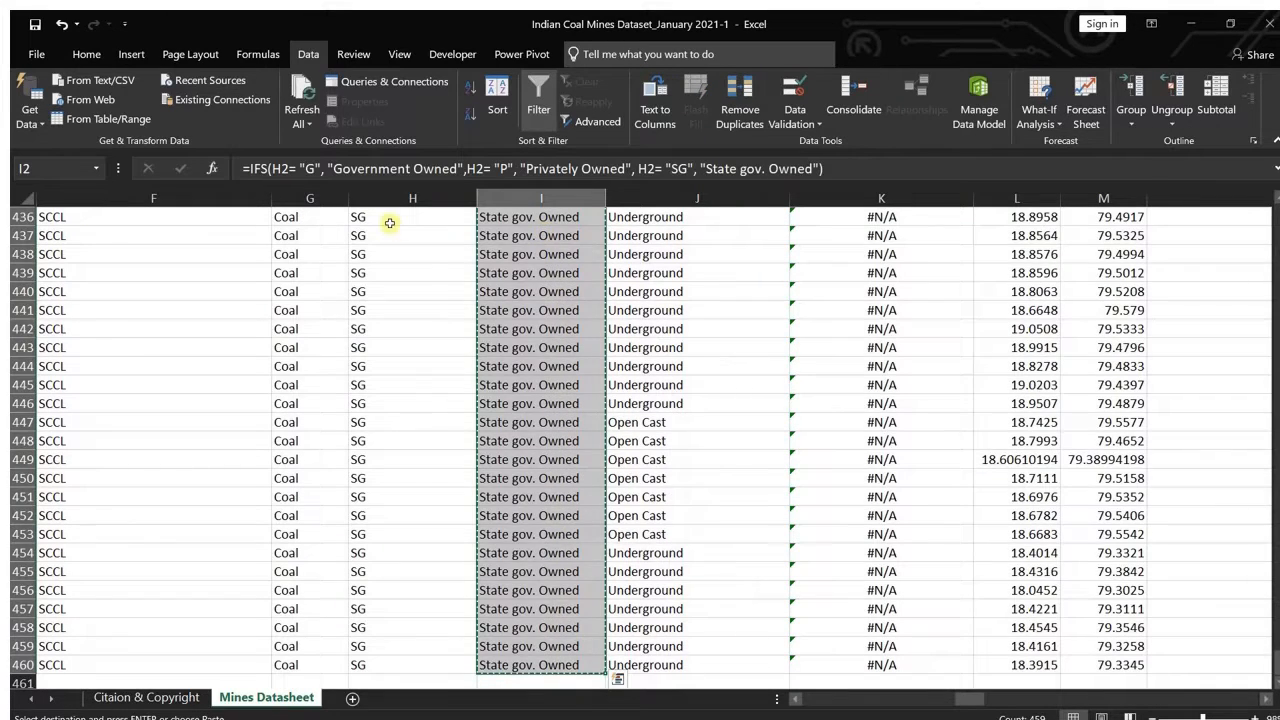
{"action": "scroll", "coordinate": [424, 273], "scroll_direction": "up", "scroll_amount": 20}
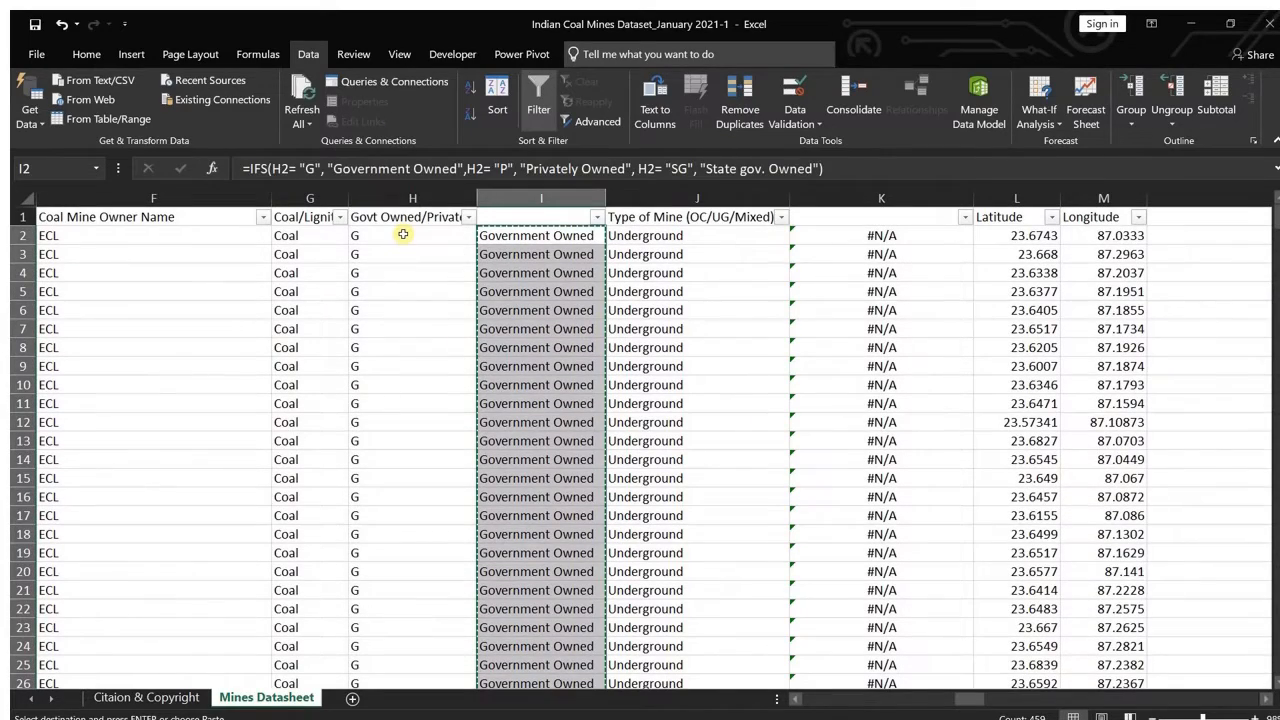
{"action": "left_click", "coordinate": [403, 234]}
{"action": "right_click", "coordinate": [403, 234]}
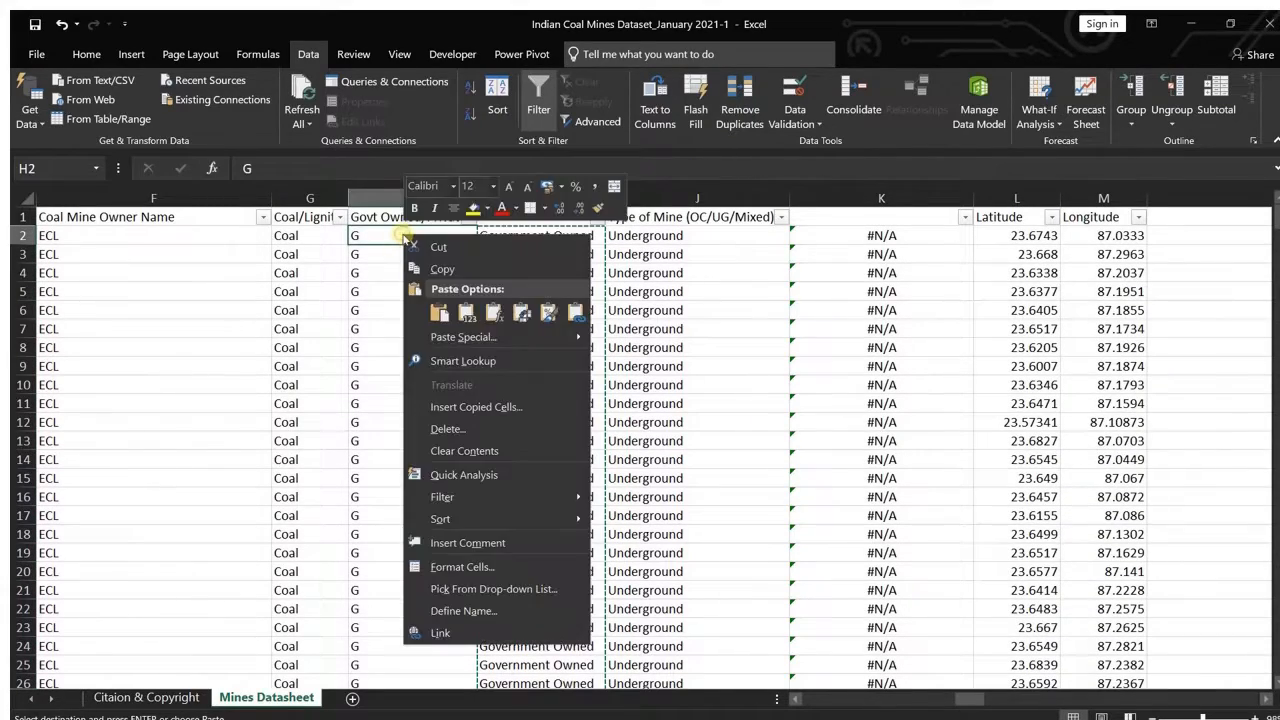
{"action": "left_click", "coordinate": [466, 306]}
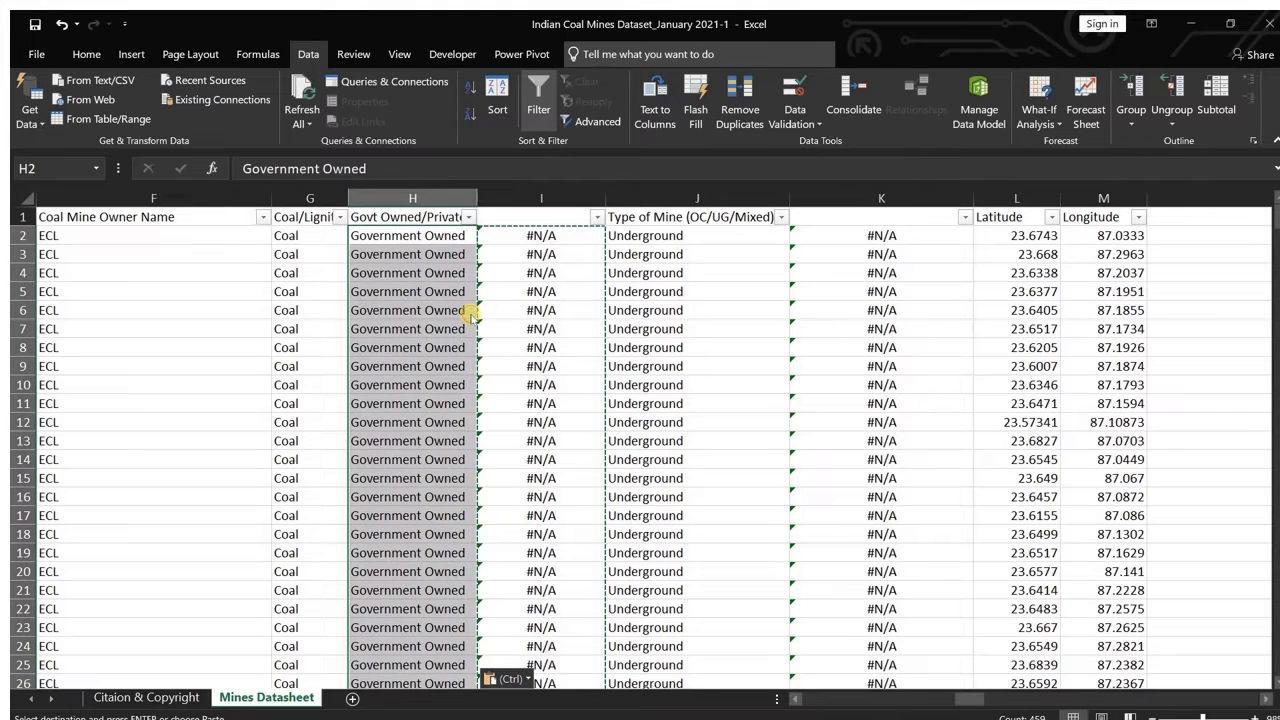
Step: Delete the two helper formula columns, I and K, from the mines sheet
{"action": "left_click", "coordinate": [535, 196]}
{"action": "left_click", "coordinate": [852, 201]}
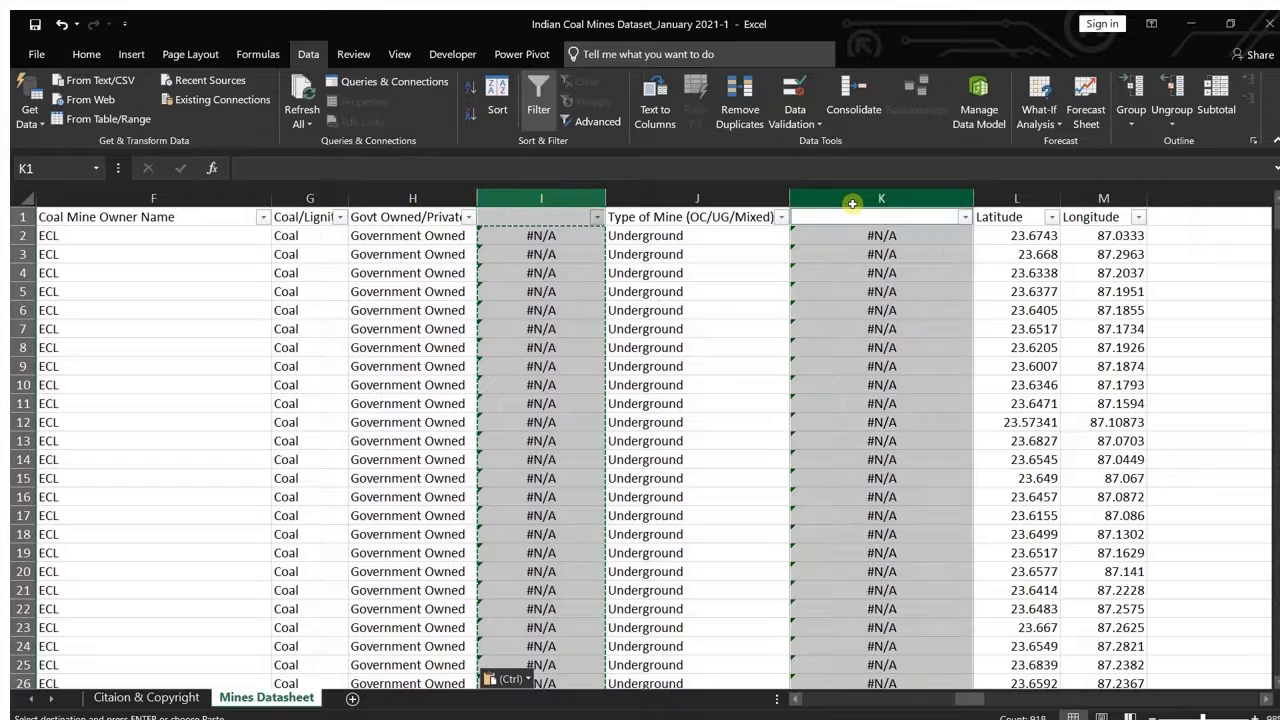
{"action": "right_click", "coordinate": [852, 205]}
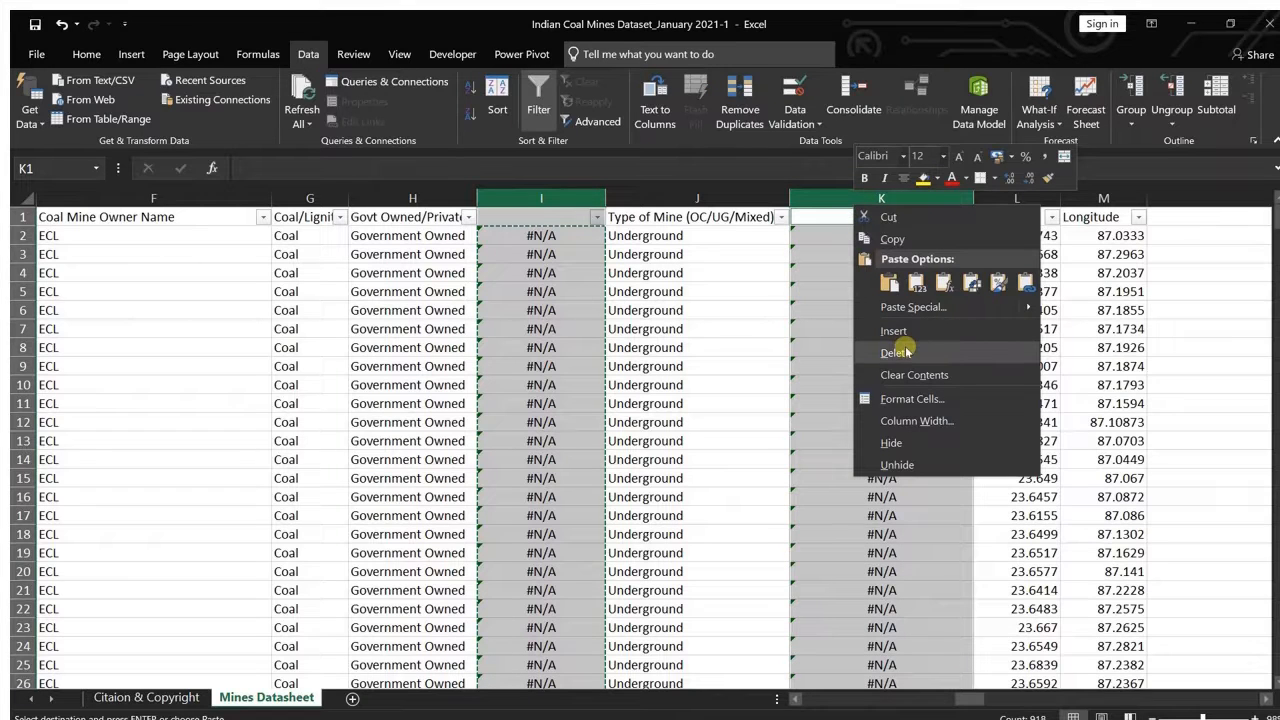
{"action": "left_click", "coordinate": [906, 352]}
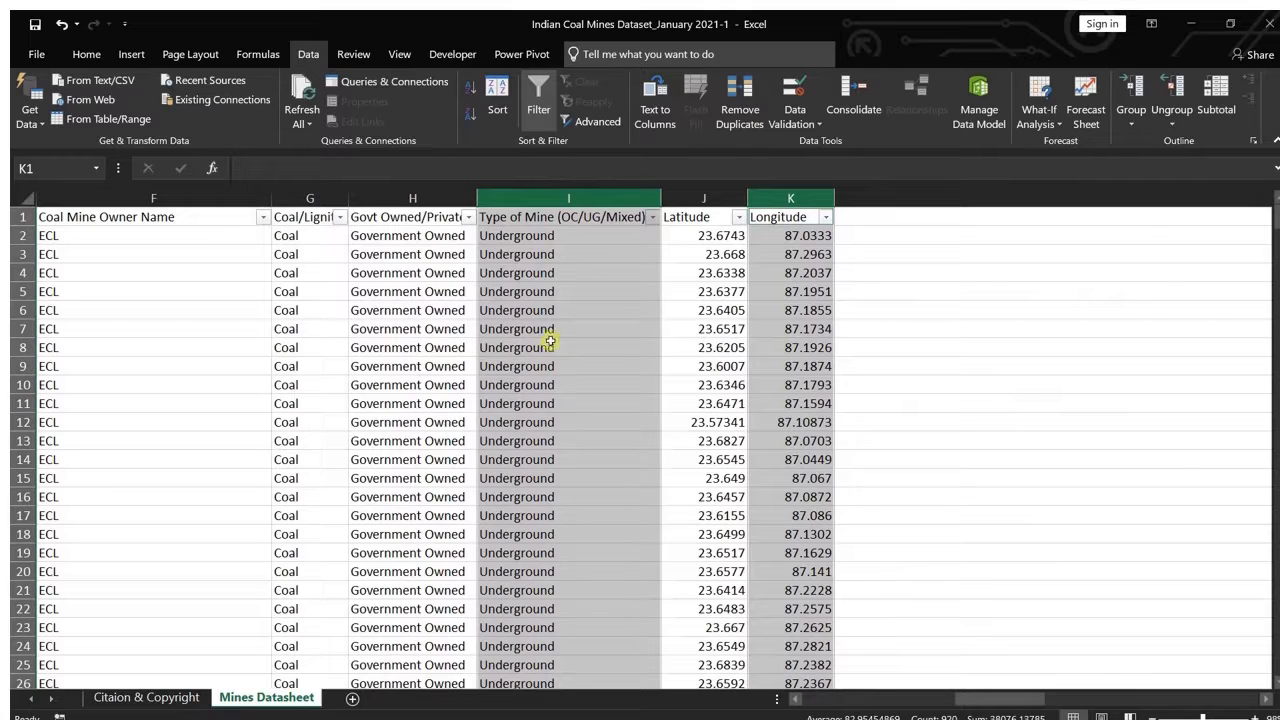
Step: Review the cleaned mines table across all its columns, from Country through Longitude
{"action": "scroll", "coordinate": [733, 356], "scroll_direction": "left", "scroll_amount": 2}
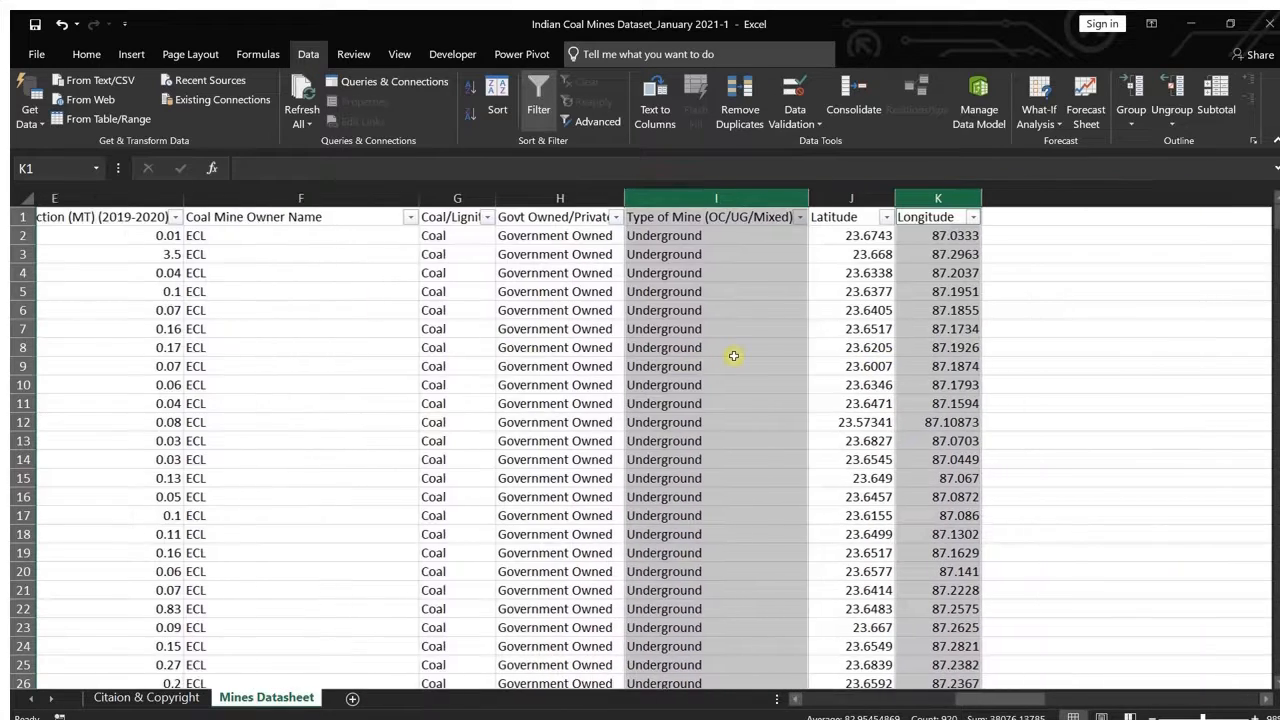
{"action": "scroll", "coordinate": [733, 356], "scroll_direction": "left", "scroll_amount": 1}
{"action": "left_click", "coordinate": [1160, 329]}
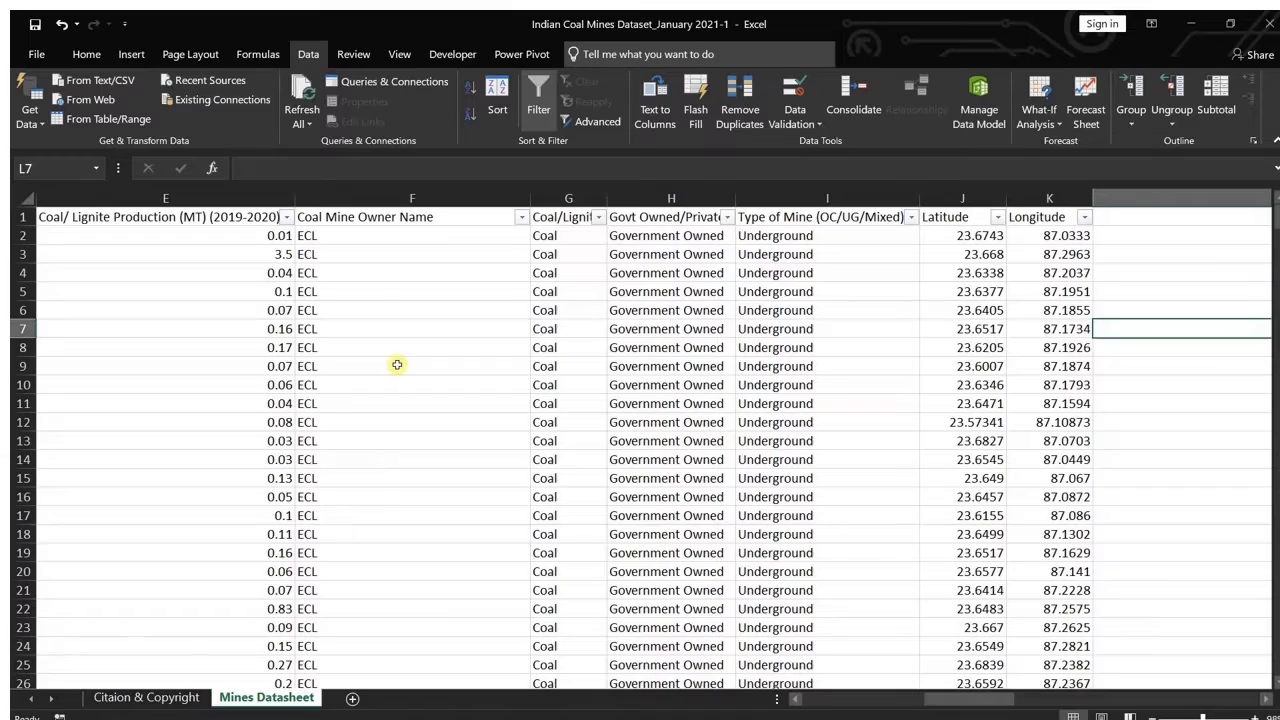
{"action": "scroll", "coordinate": [396, 364], "scroll_direction": "left", "scroll_amount": 4}
{"action": "scroll", "coordinate": [397, 365], "scroll_direction": "right", "scroll_amount": 1}
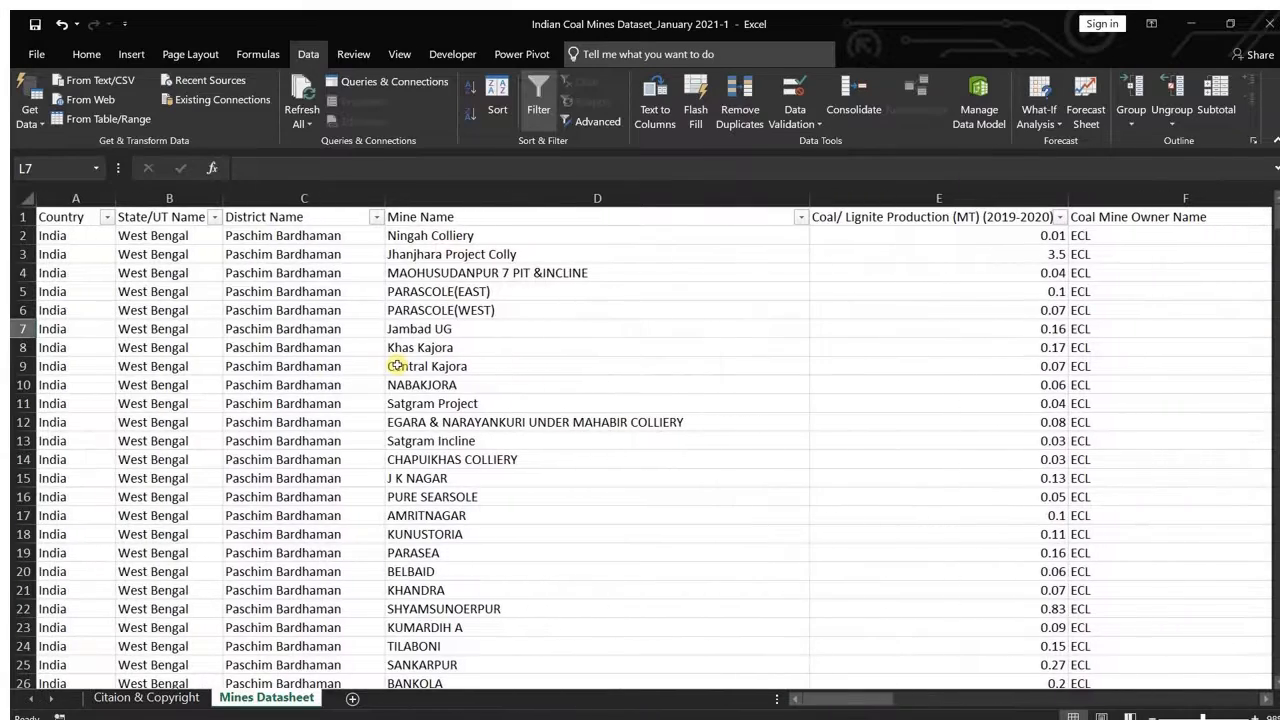
{"action": "scroll", "coordinate": [894, 429], "scroll_direction": "right", "scroll_amount": 4}
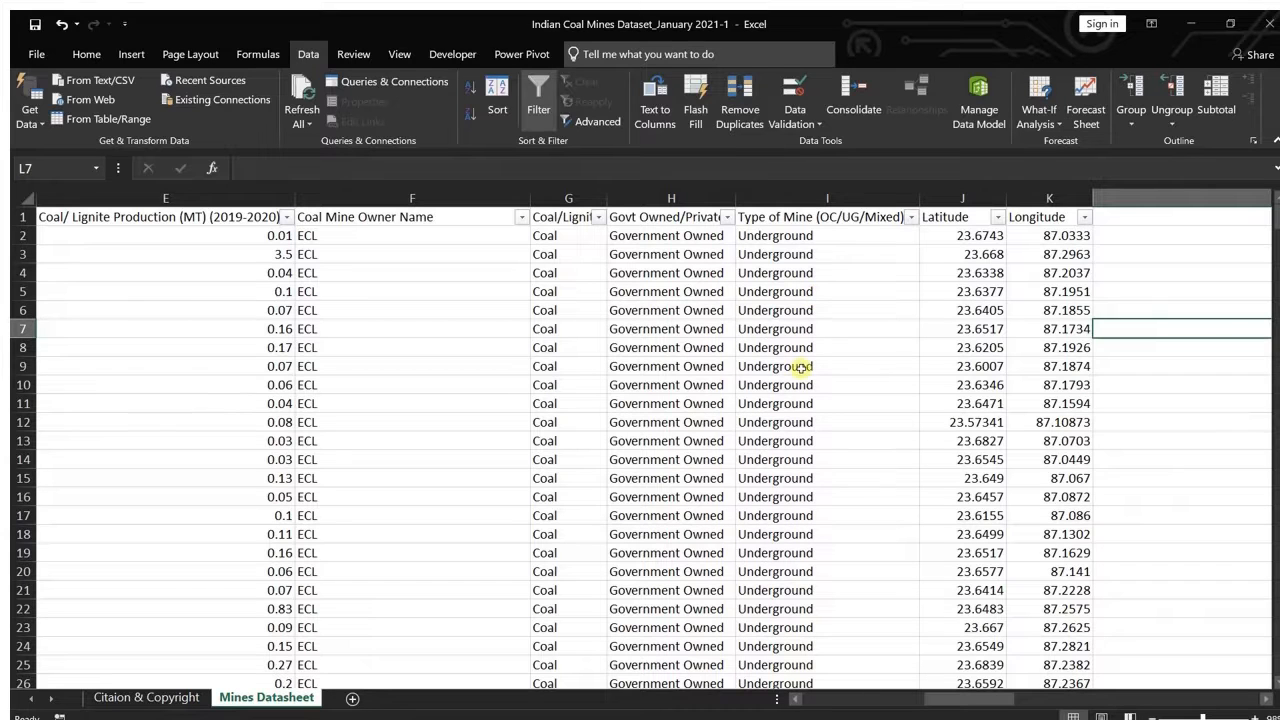
{"action": "scroll", "coordinate": [803, 366], "scroll_direction": "left", "scroll_amount": 3}
{"action": "scroll", "coordinate": [801, 368], "scroll_direction": "left", "scroll_amount": 3}
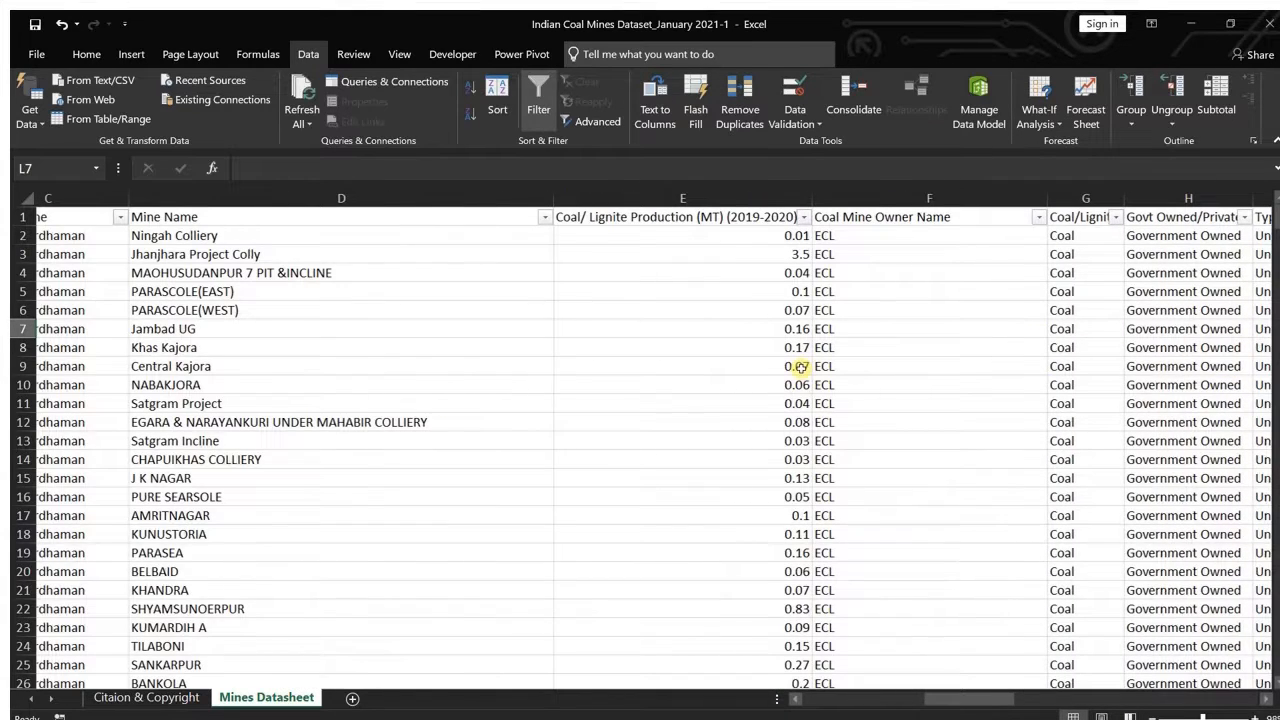
{"action": "scroll", "coordinate": [801, 368], "scroll_direction": "left", "scroll_amount": 4}
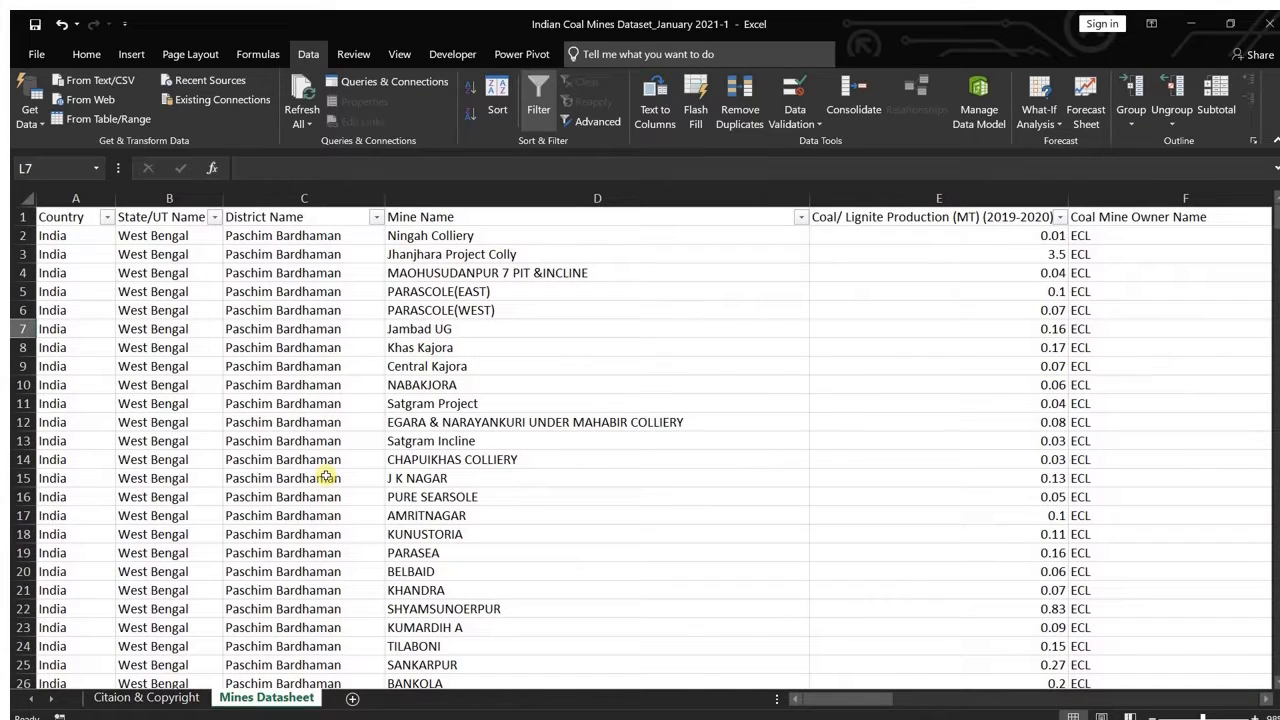
Step: Save the workbook under its existing name in the Indian Coal mines folder, replacing the old file, and close the workbook and folder windows
{"action": "left_click", "coordinate": [34, 56]}
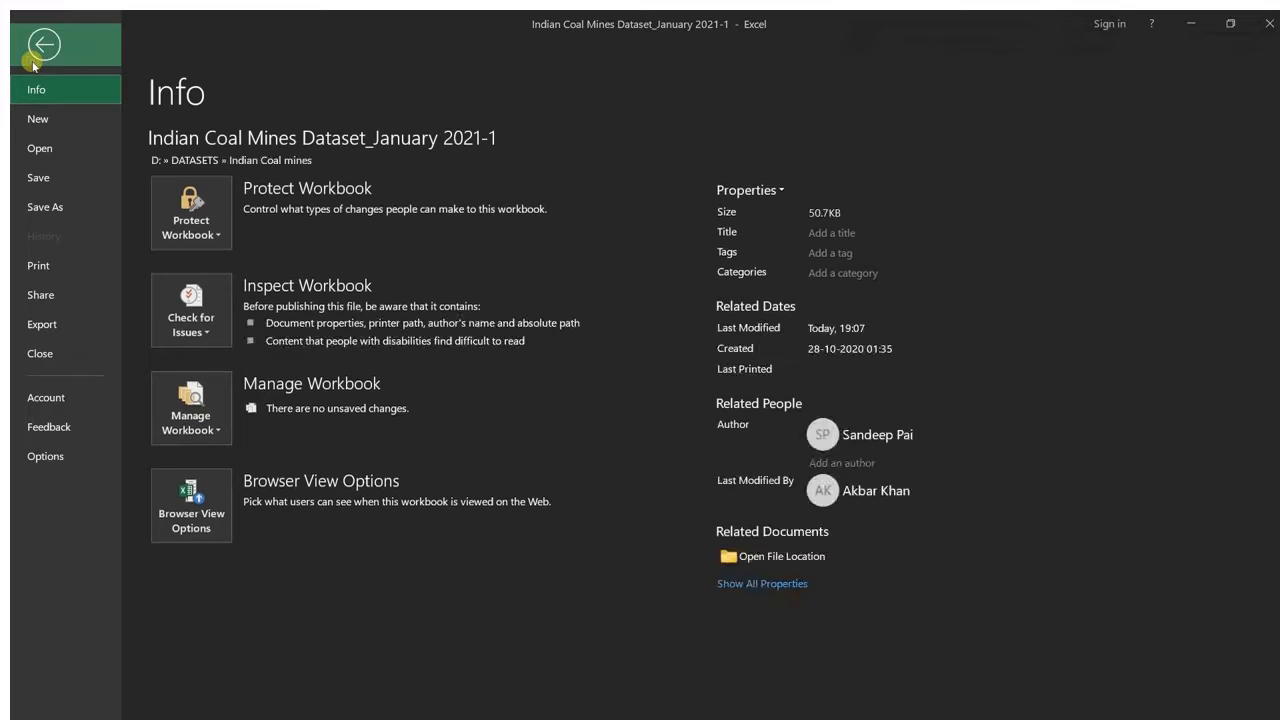
{"action": "left_click", "coordinate": [55, 212]}
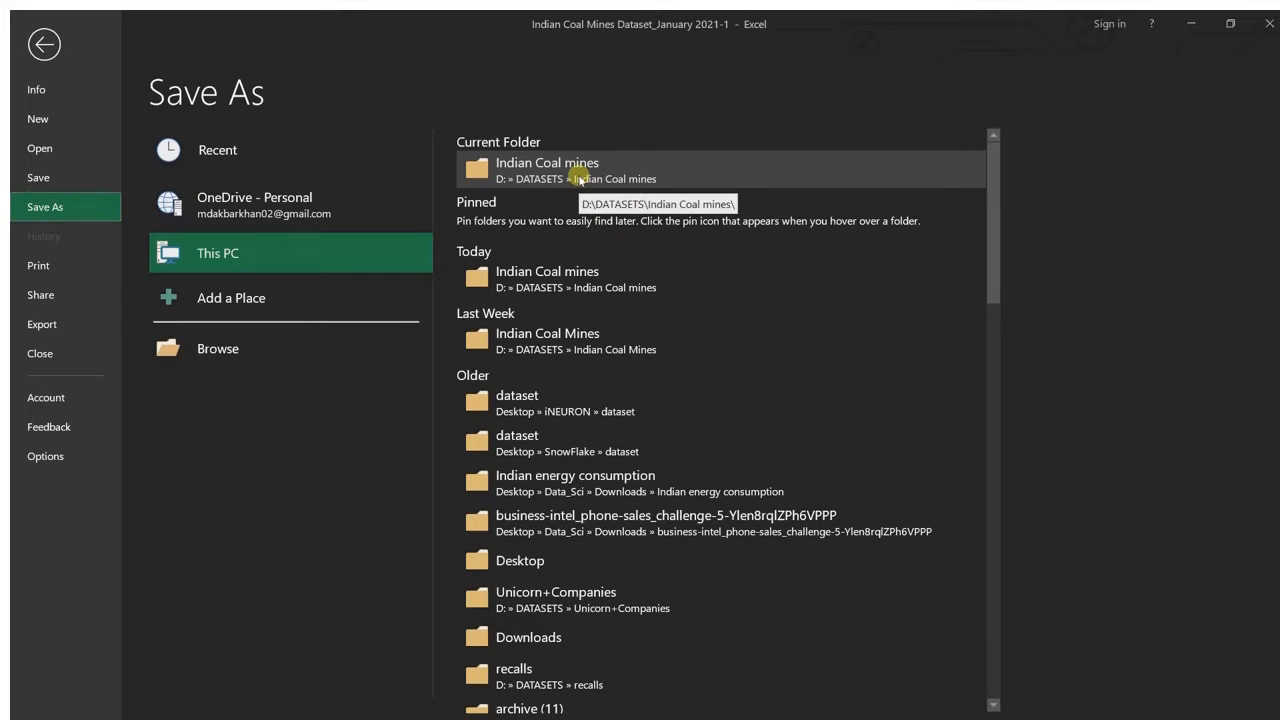
{"action": "left_click", "coordinate": [580, 180]}
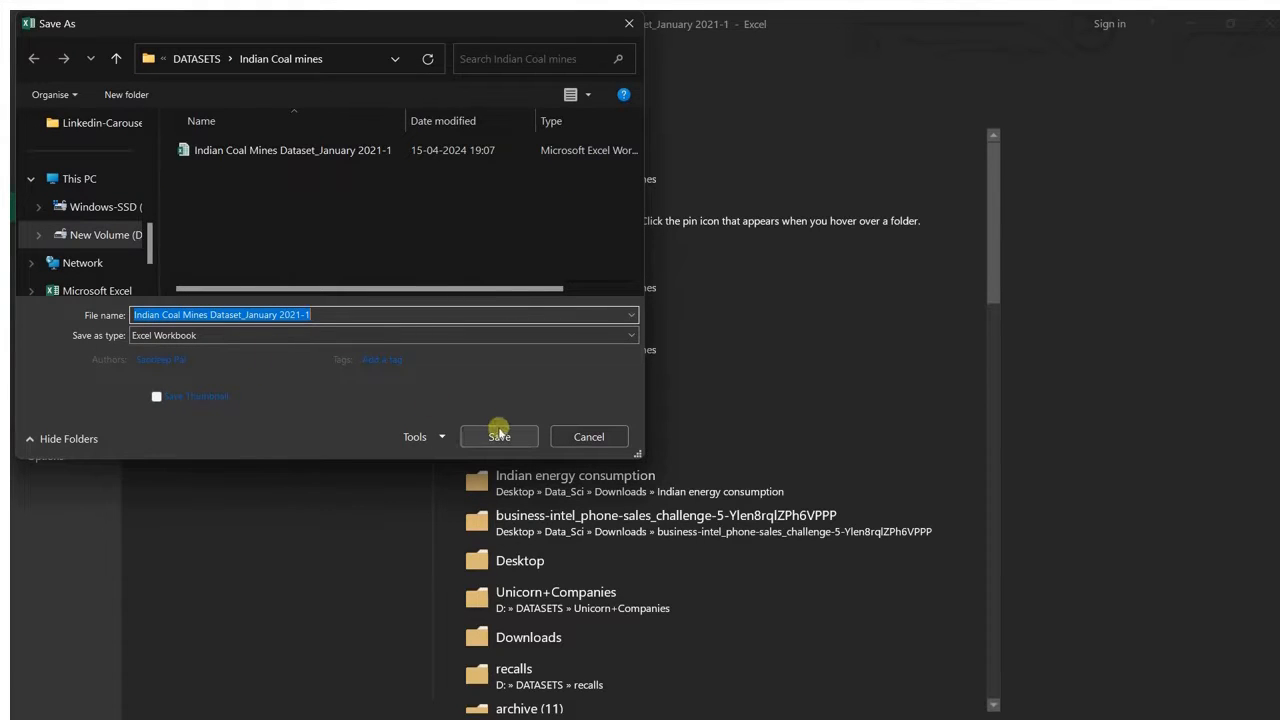
{"action": "left_click", "coordinate": [470, 437]}
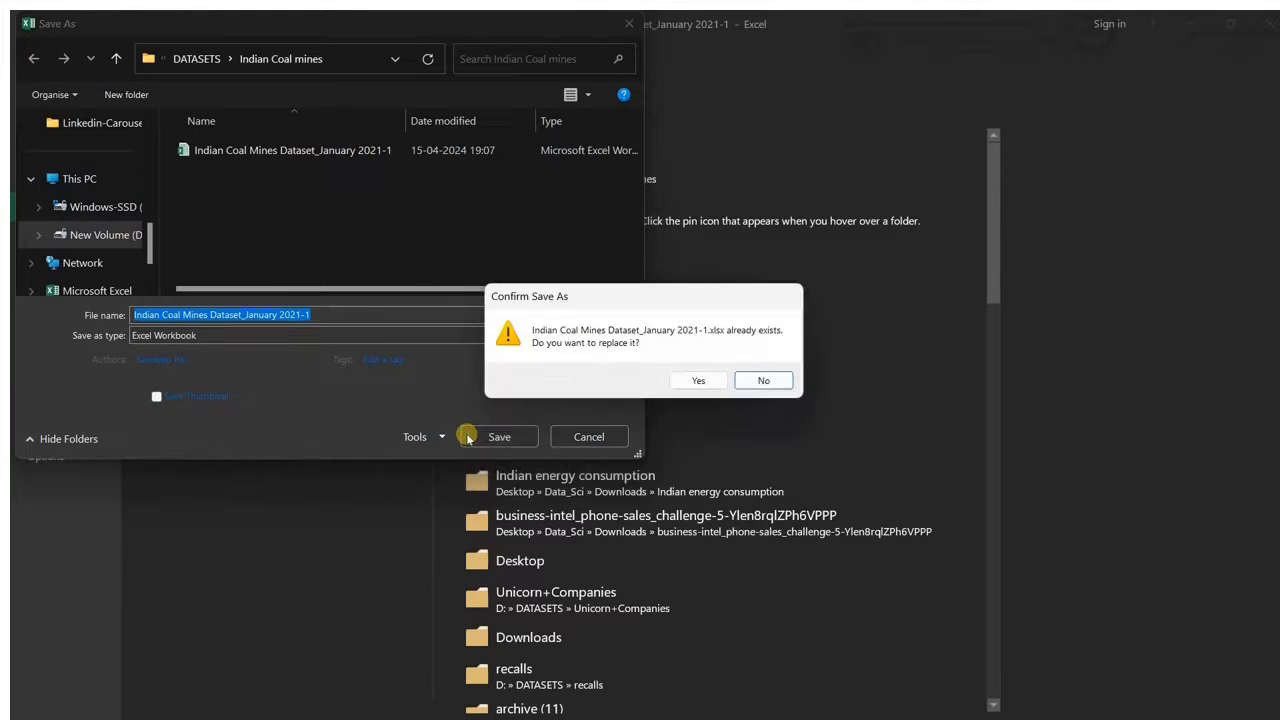
{"action": "left_click", "coordinate": [696, 380]}
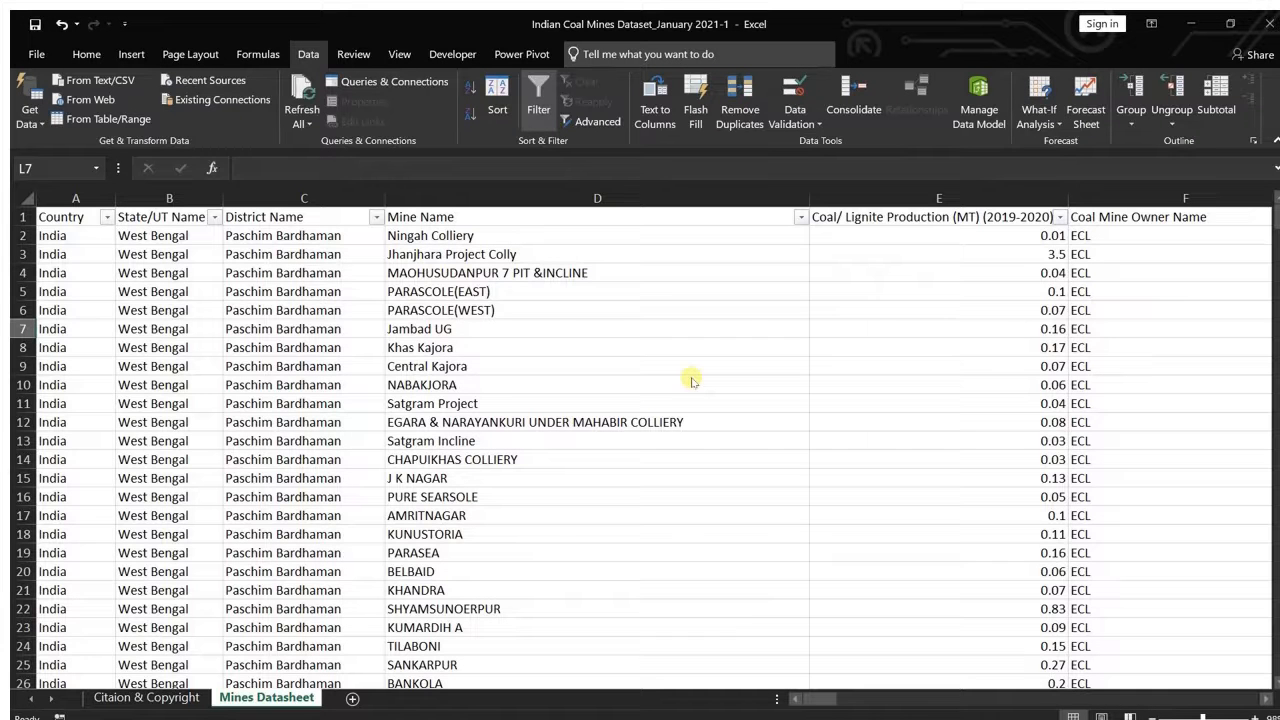
{"action": "left_click", "coordinate": [1266, 23]}
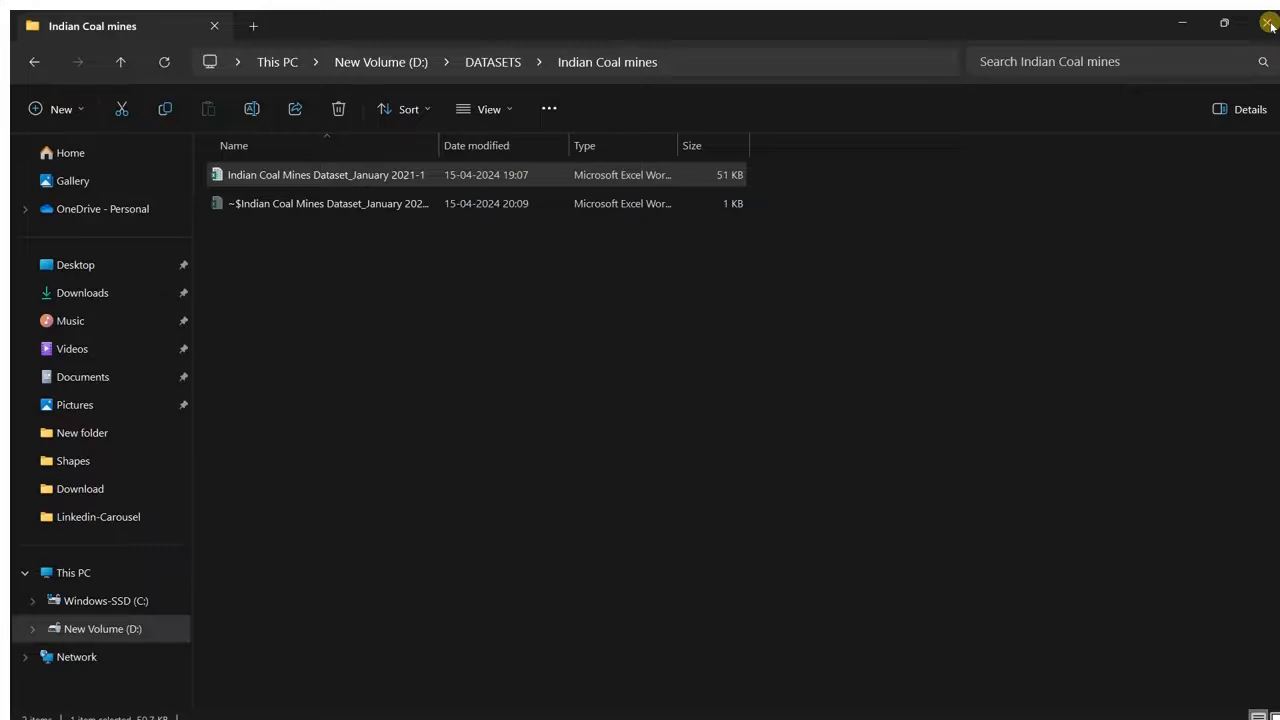
{"action": "left_click", "coordinate": [1268, 23]}
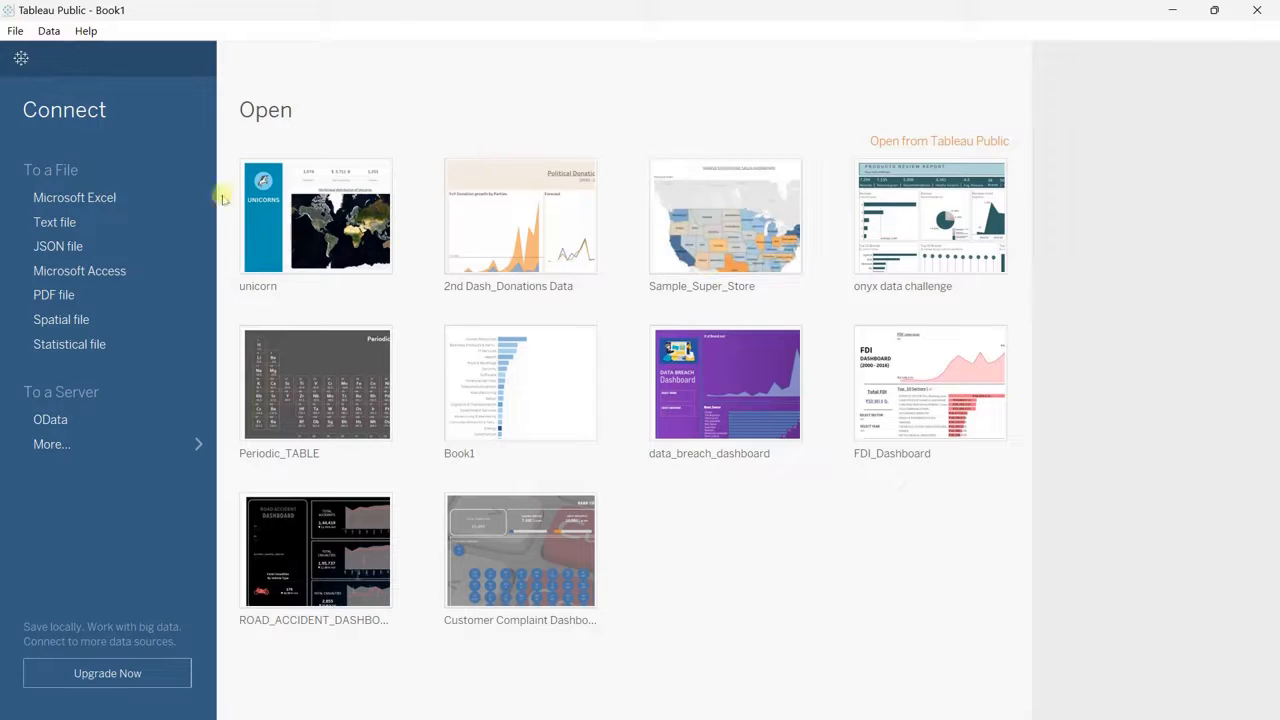
Step: In Tableau Public, connect to the Excel file Indian Coal Mines Dataset_January 2021-1 and add the Mines Datasheet table with its data preview loaded
{"action": "left_click", "coordinate": [117, 197]}
{"action": "double_click", "coordinate": [262, 164]}
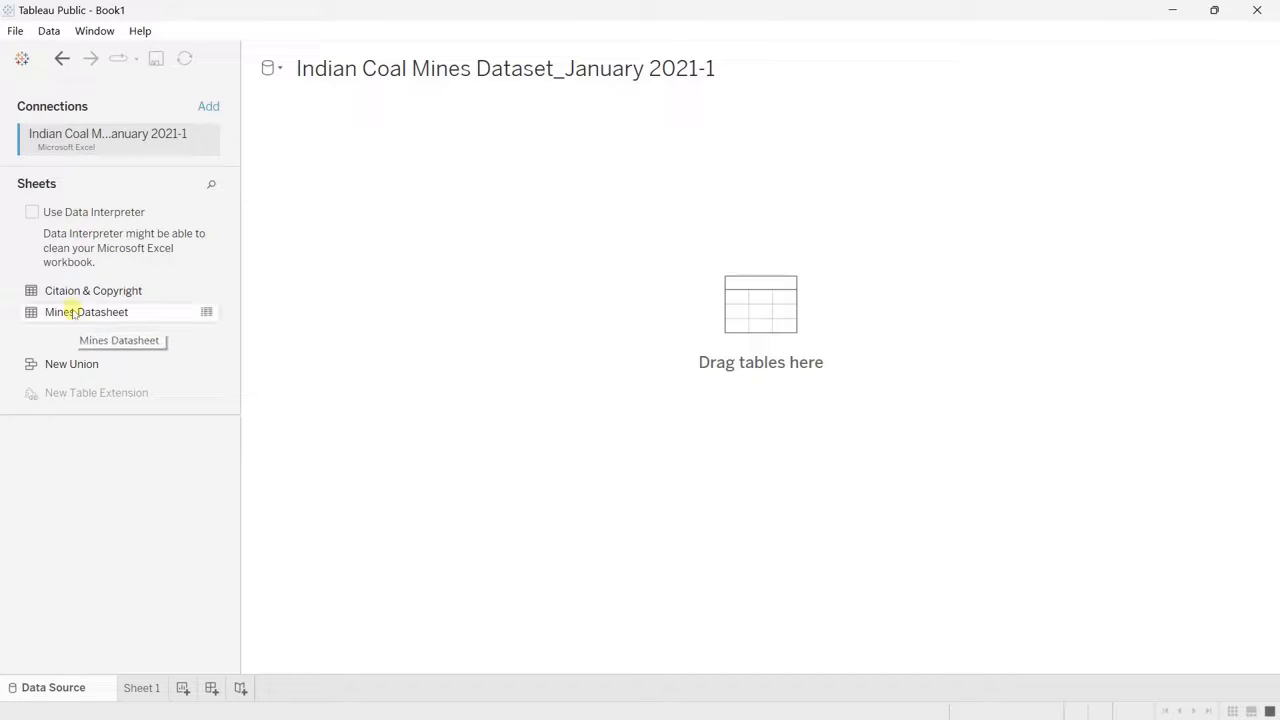
{"action": "left_click_drag", "start_coordinate": [73, 313], "coordinate": [470, 302]}
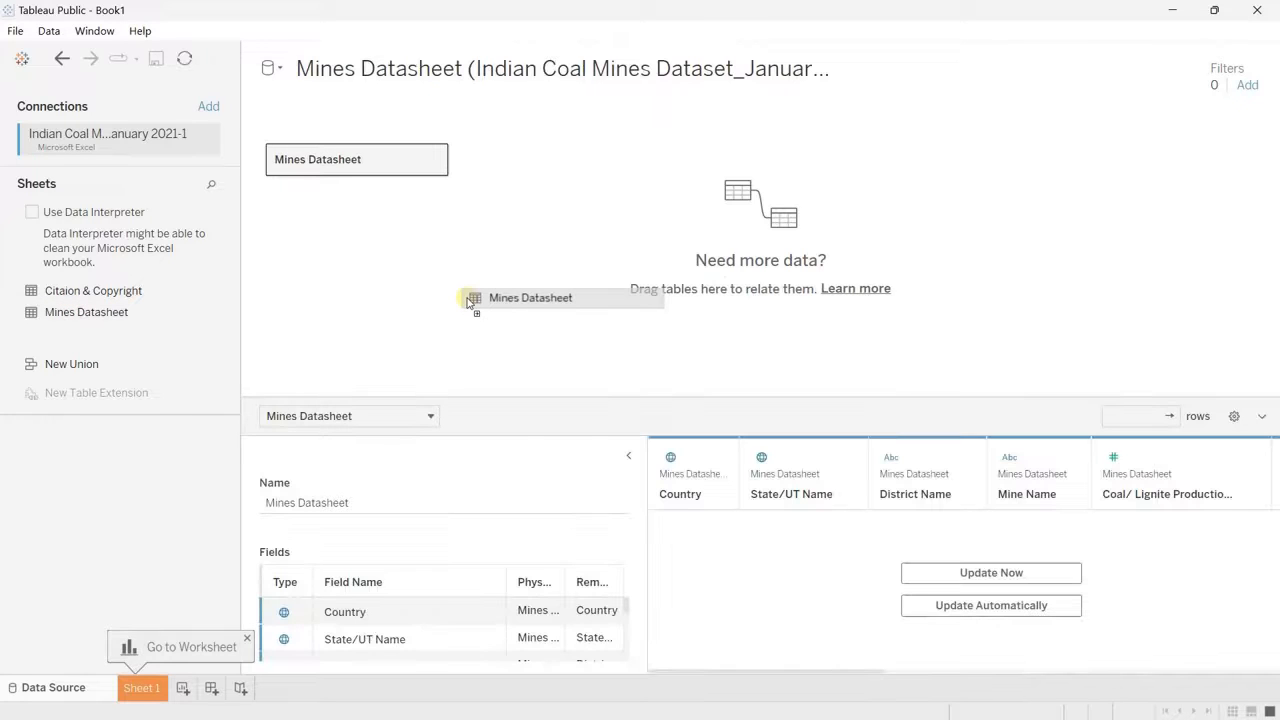
{"action": "left_click", "coordinate": [628, 456]}
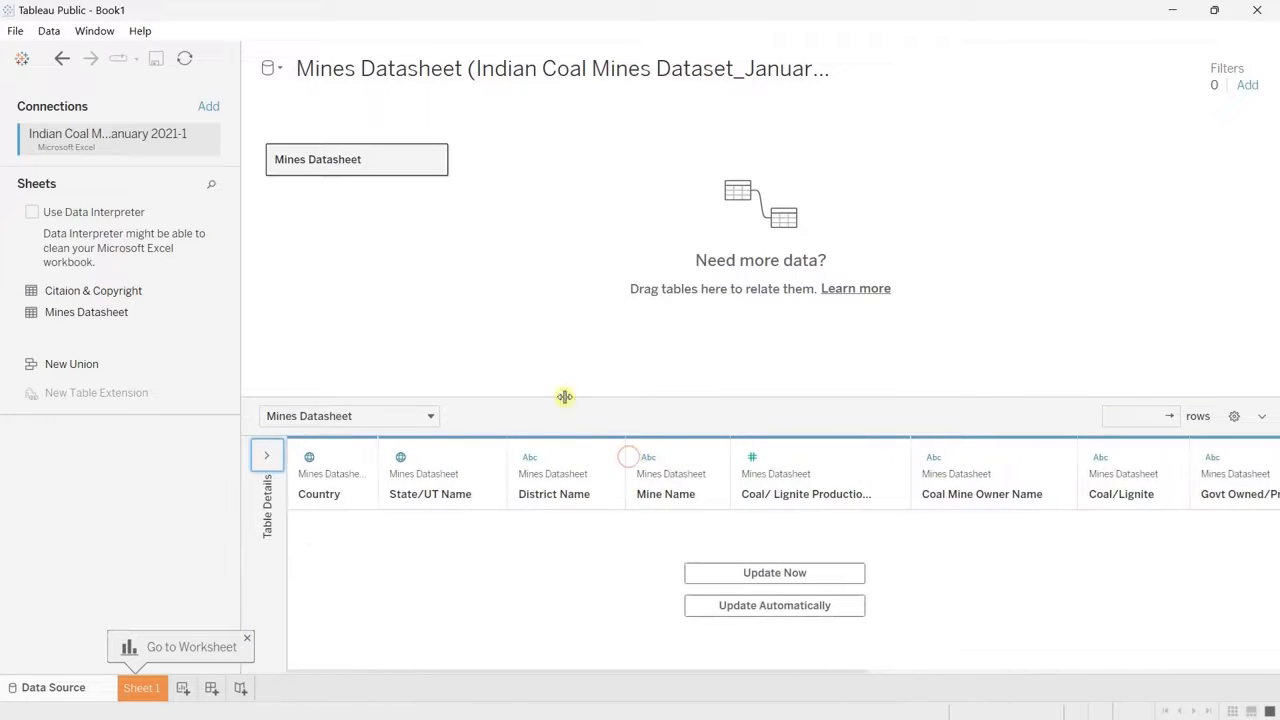
{"action": "left_click", "coordinate": [766, 578]}
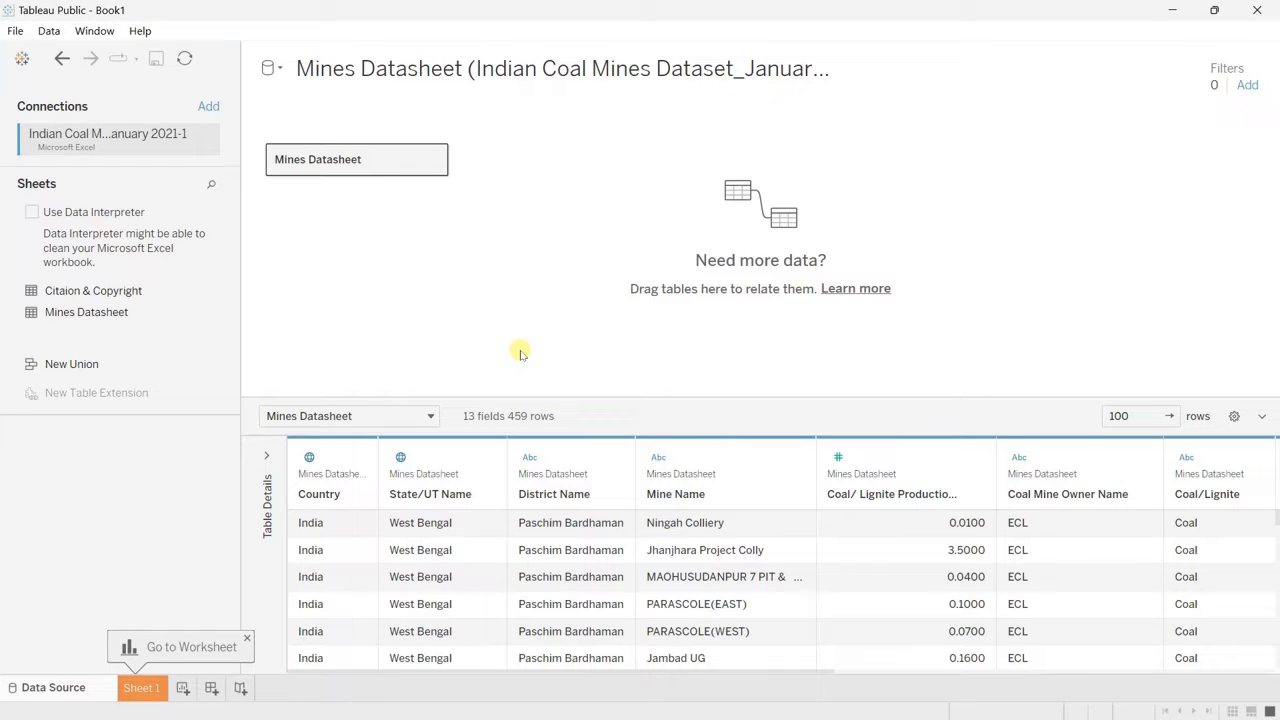
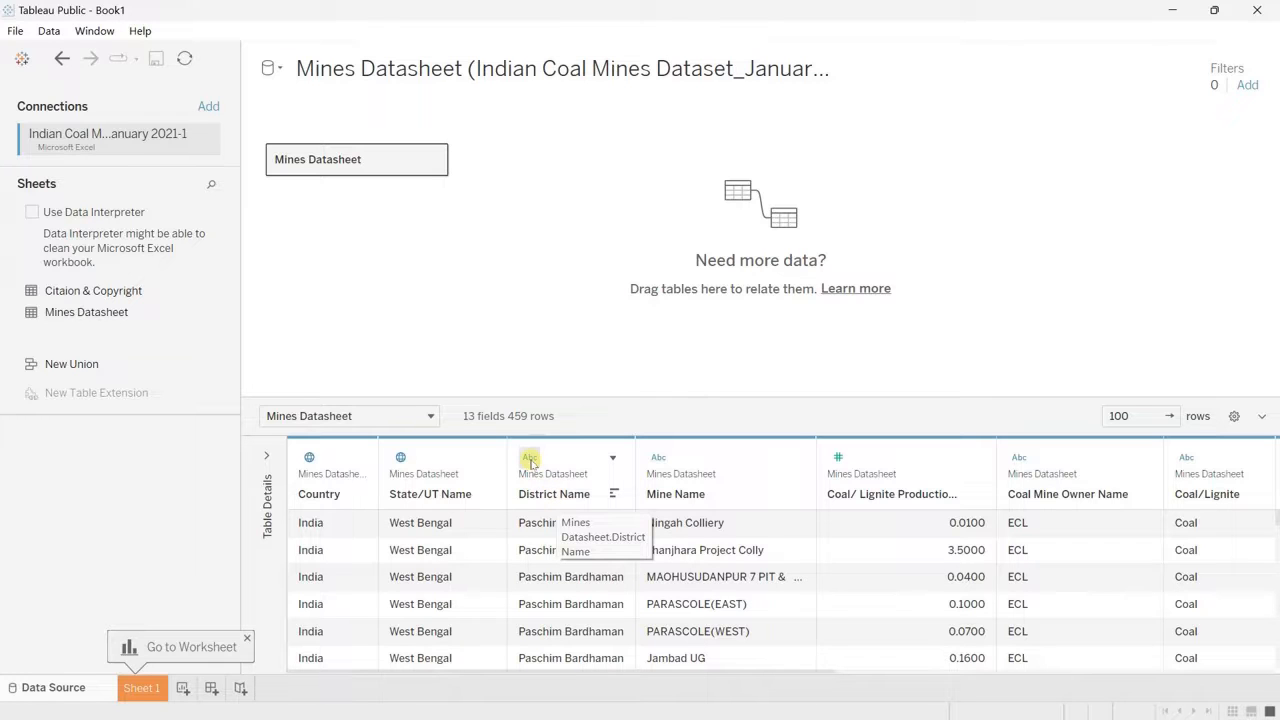
Step: Assign the County geographic role to the District Name field
{"action": "left_click", "coordinate": [530, 459]}
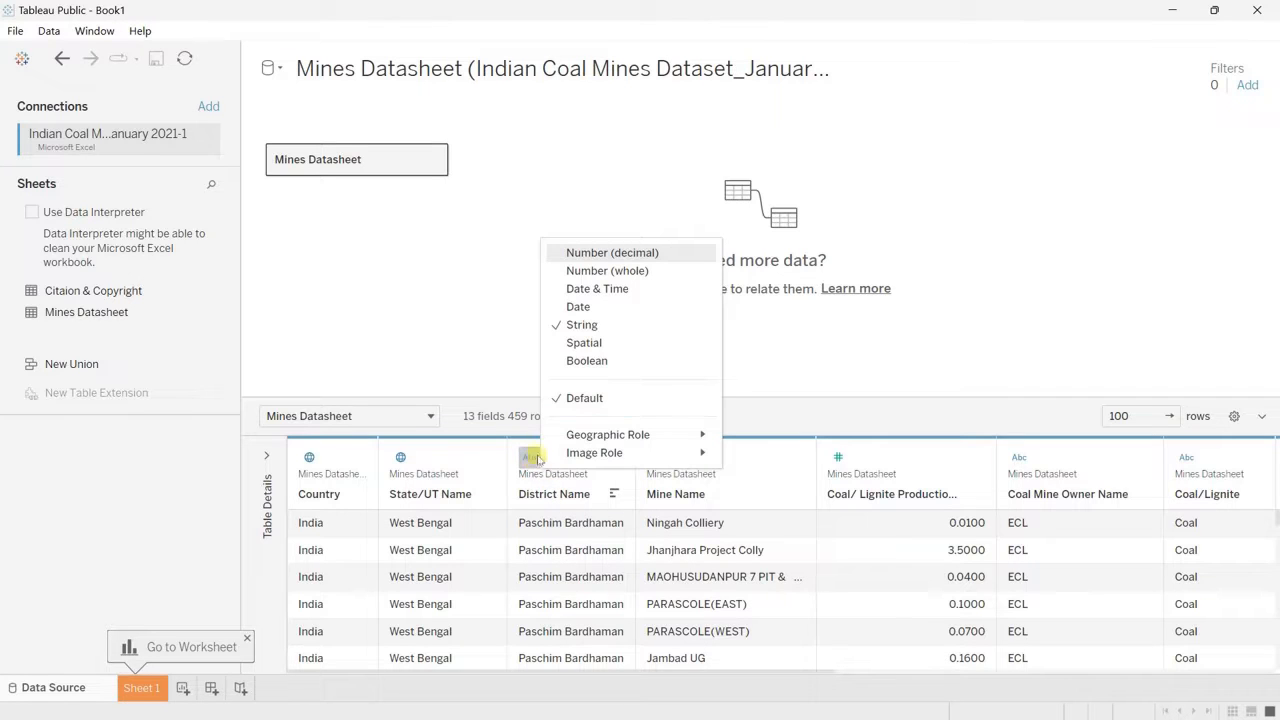
{"action": "mouse_move", "coordinate": [535, 435]}
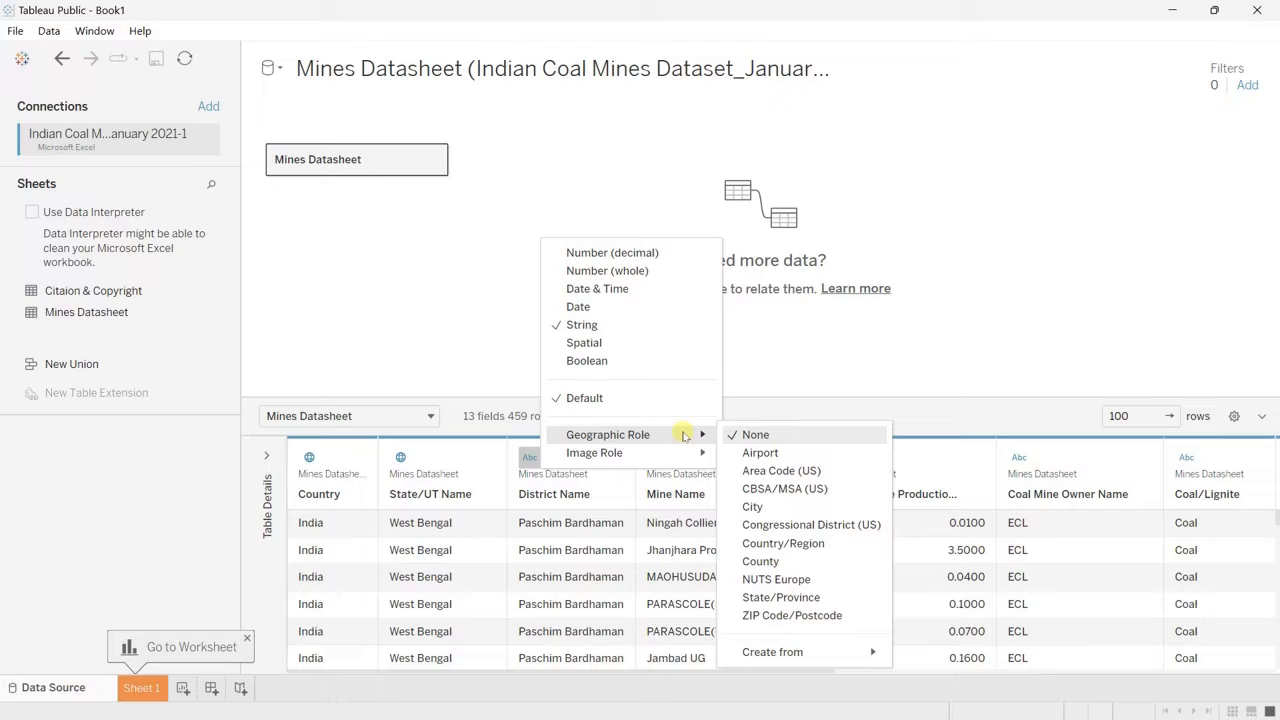
{"action": "left_click", "coordinate": [800, 563]}
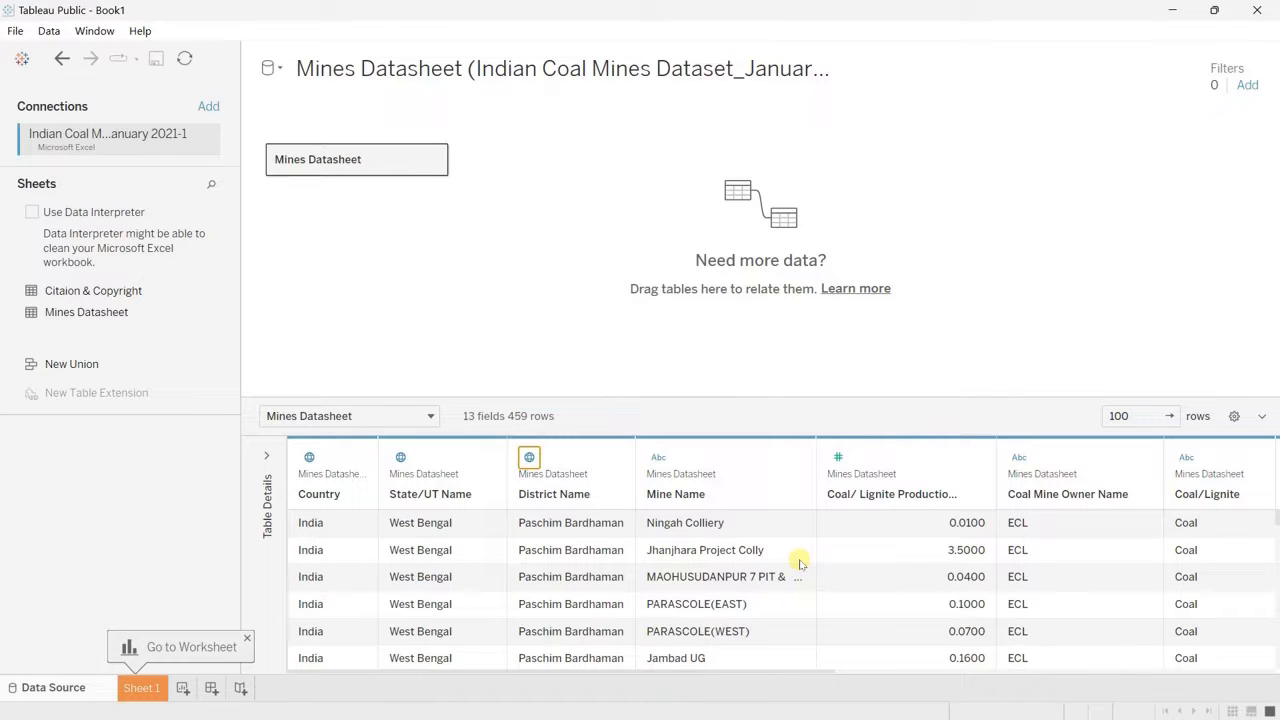
Step: Hide the empty F12 field and the Accuracy field from the Mines Datasheet table
{"action": "scroll", "coordinate": [915, 565], "scroll_direction": "right", "scroll_amount": 4}
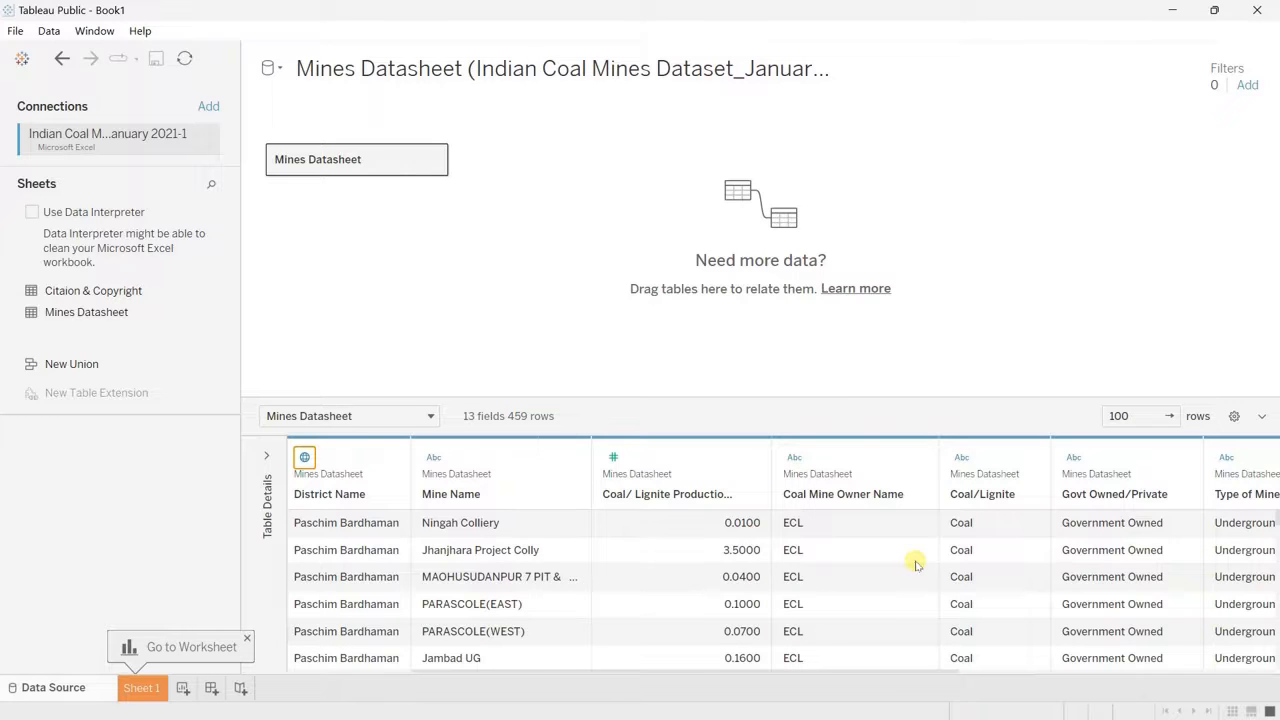
{"action": "scroll", "coordinate": [915, 565], "scroll_direction": "right", "scroll_amount": 5}
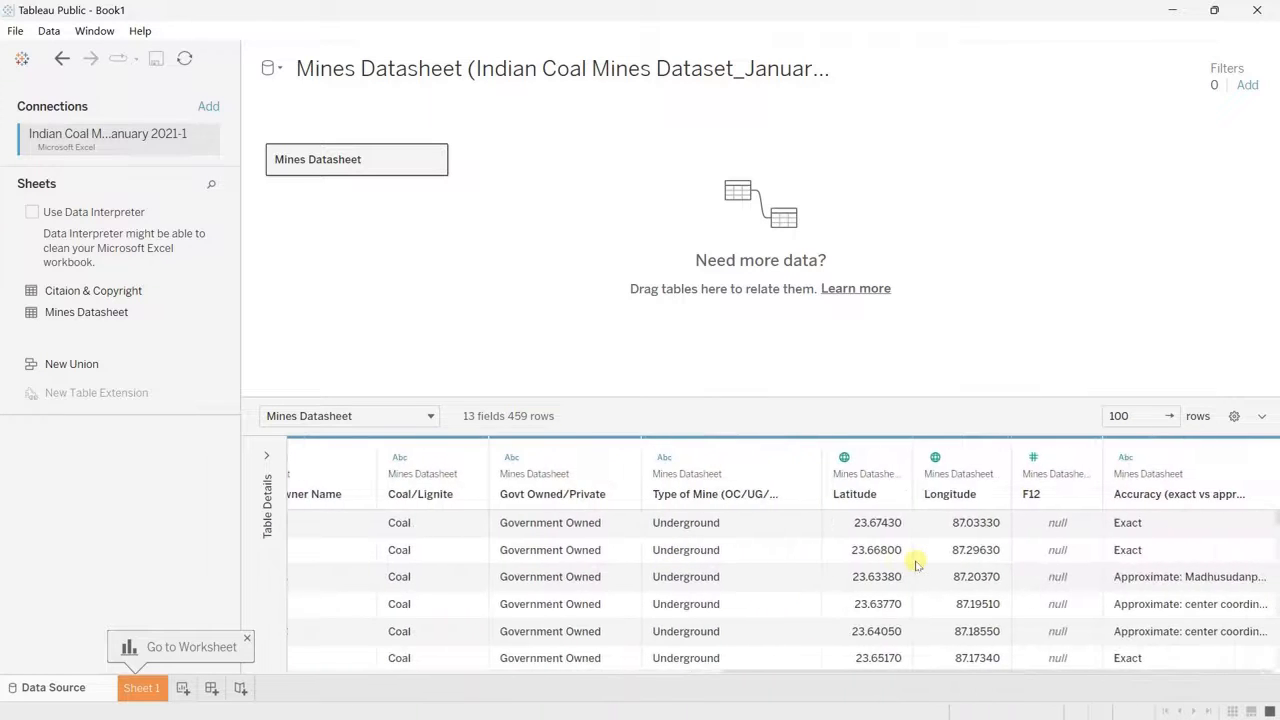
{"action": "scroll", "coordinate": [1057, 450], "scroll_direction": "left", "scroll_amount": 5}
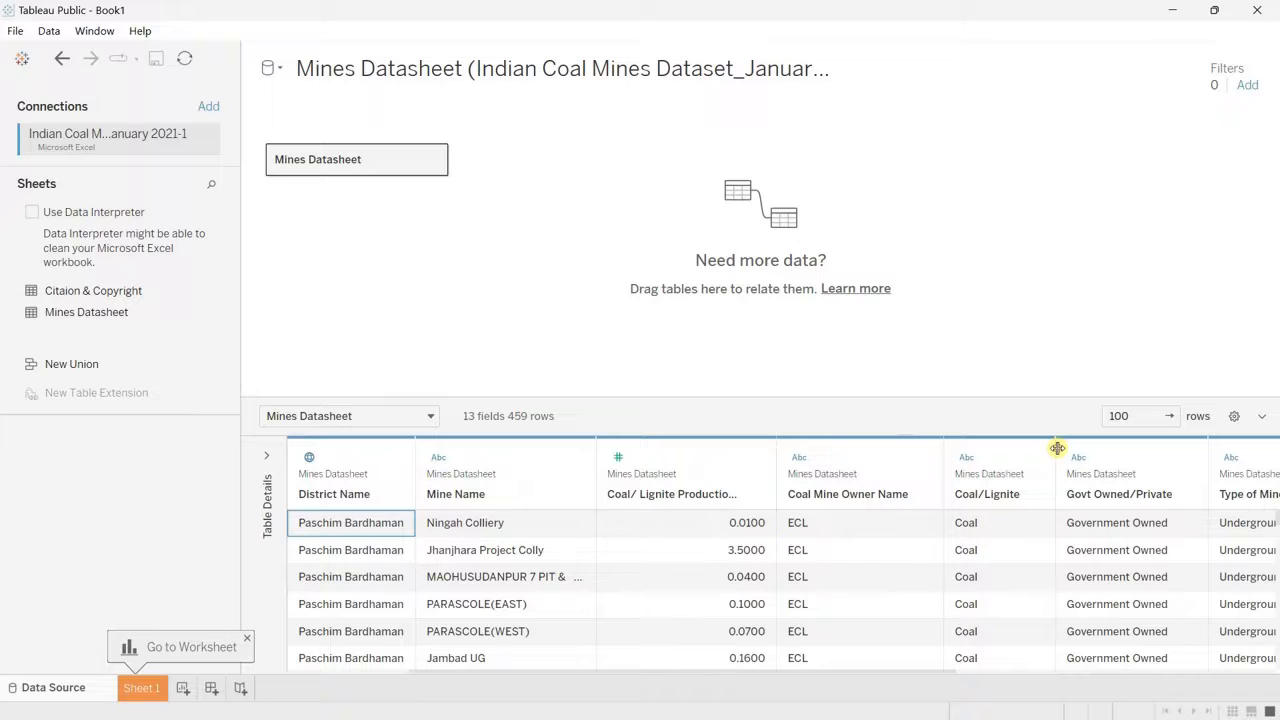
{"action": "scroll", "coordinate": [1057, 450], "scroll_direction": "right", "scroll_amount": 5}
{"action": "left_click", "coordinate": [1060, 455]}
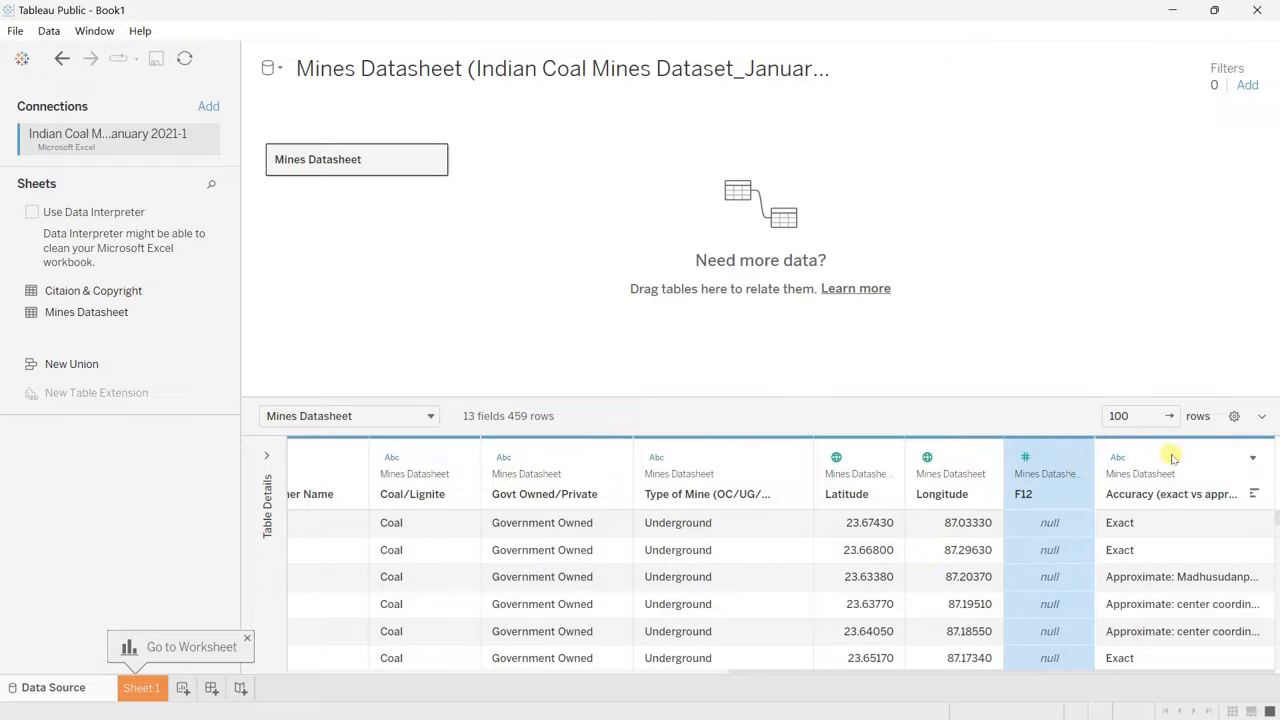
{"action": "left_click", "coordinate": [1173, 457], "text": "ctrl"}
{"action": "right_click", "coordinate": [1168, 457]}
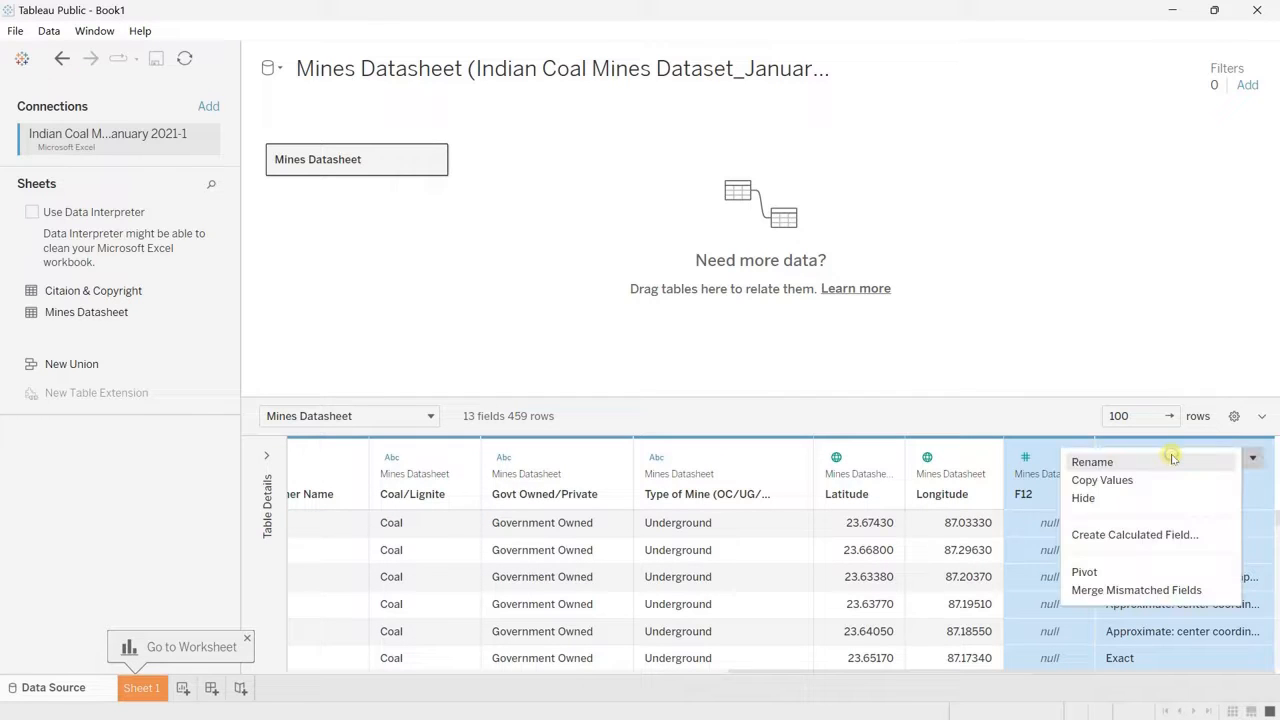
{"action": "left_click", "coordinate": [1085, 500]}
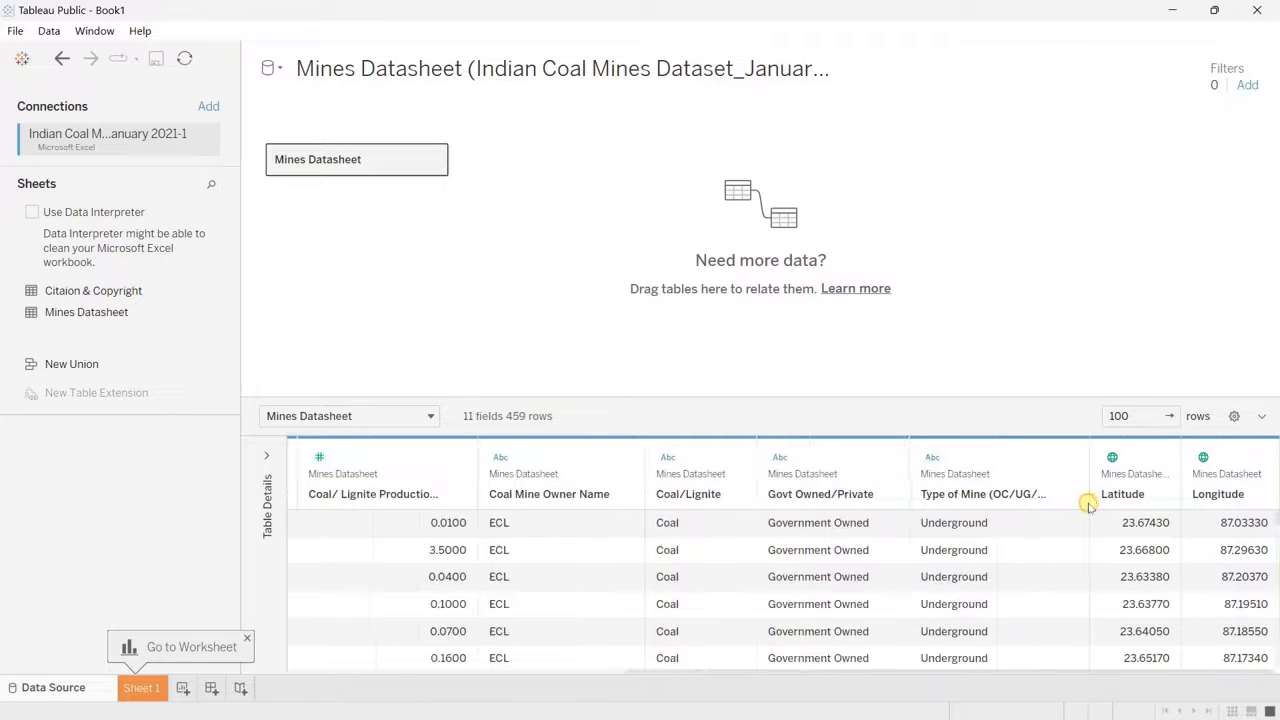
Step: Build a filled map from the State/UT Name field on Sheet 1 and close the chart type chooser
{"action": "left_click", "coordinate": [133, 690]}
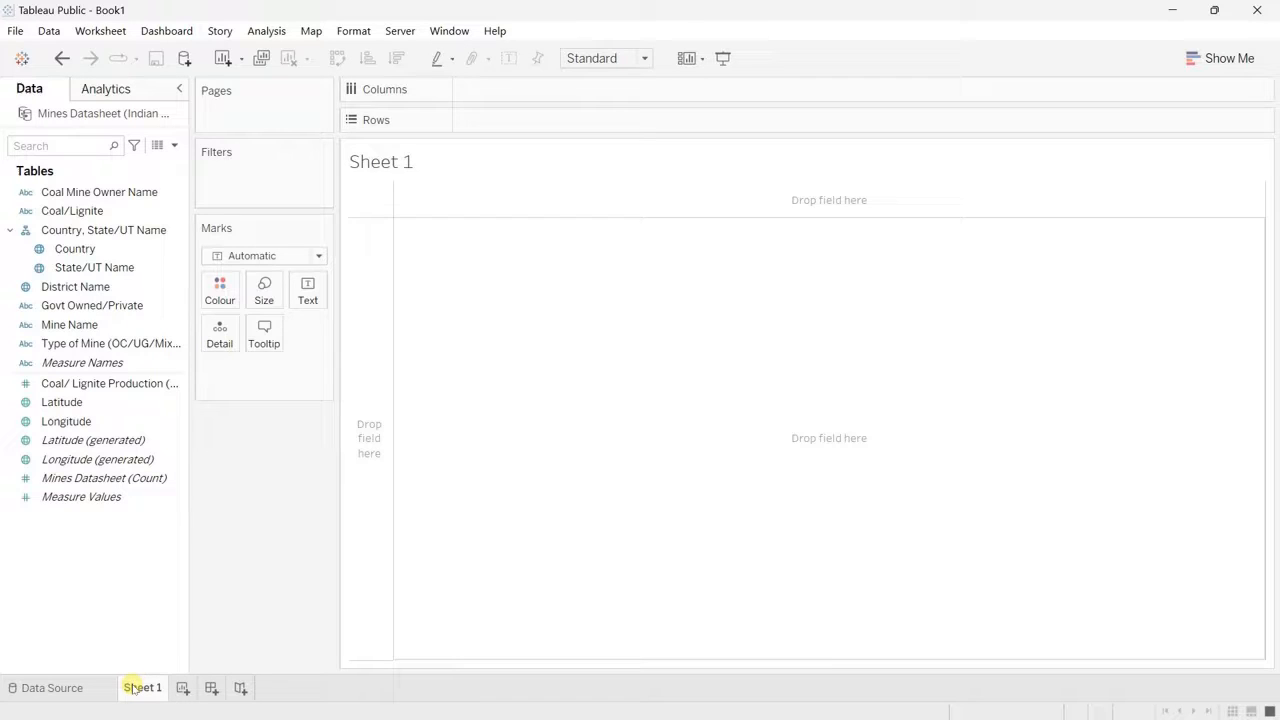
{"action": "left_click", "coordinate": [112, 270]}
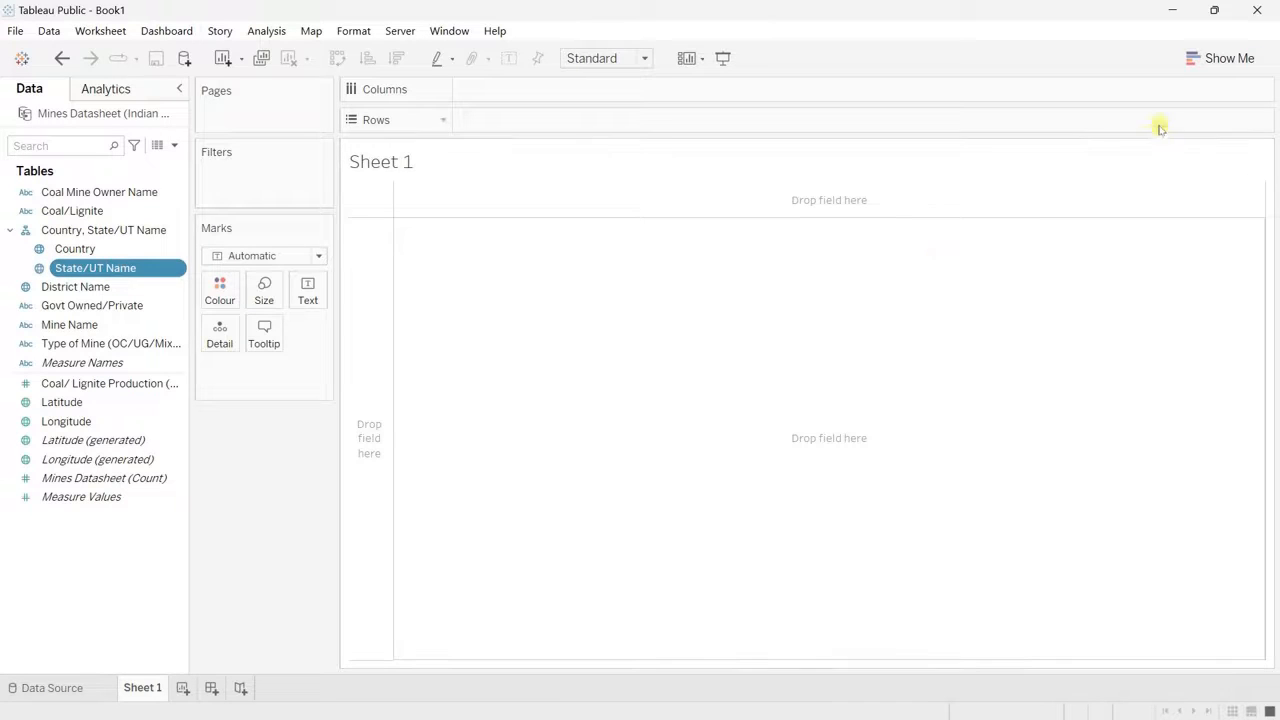
{"action": "left_click", "coordinate": [1211, 62]}
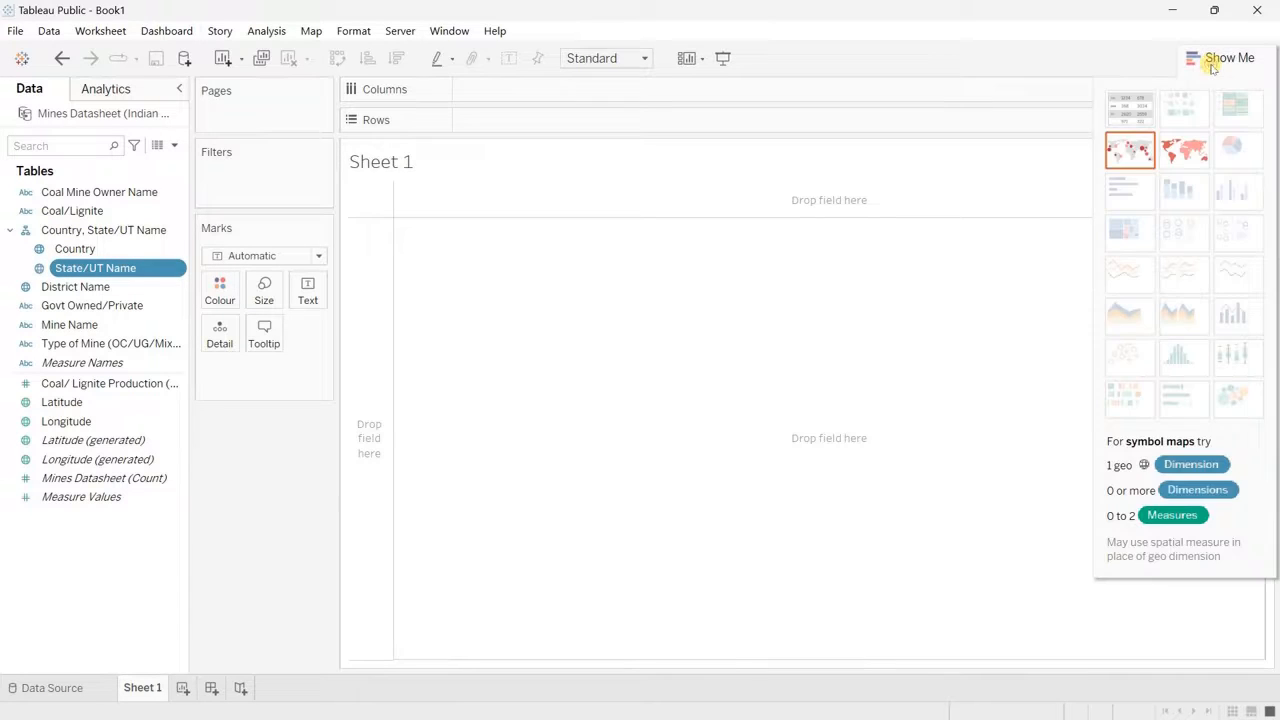
{"action": "left_click", "coordinate": [1181, 148]}
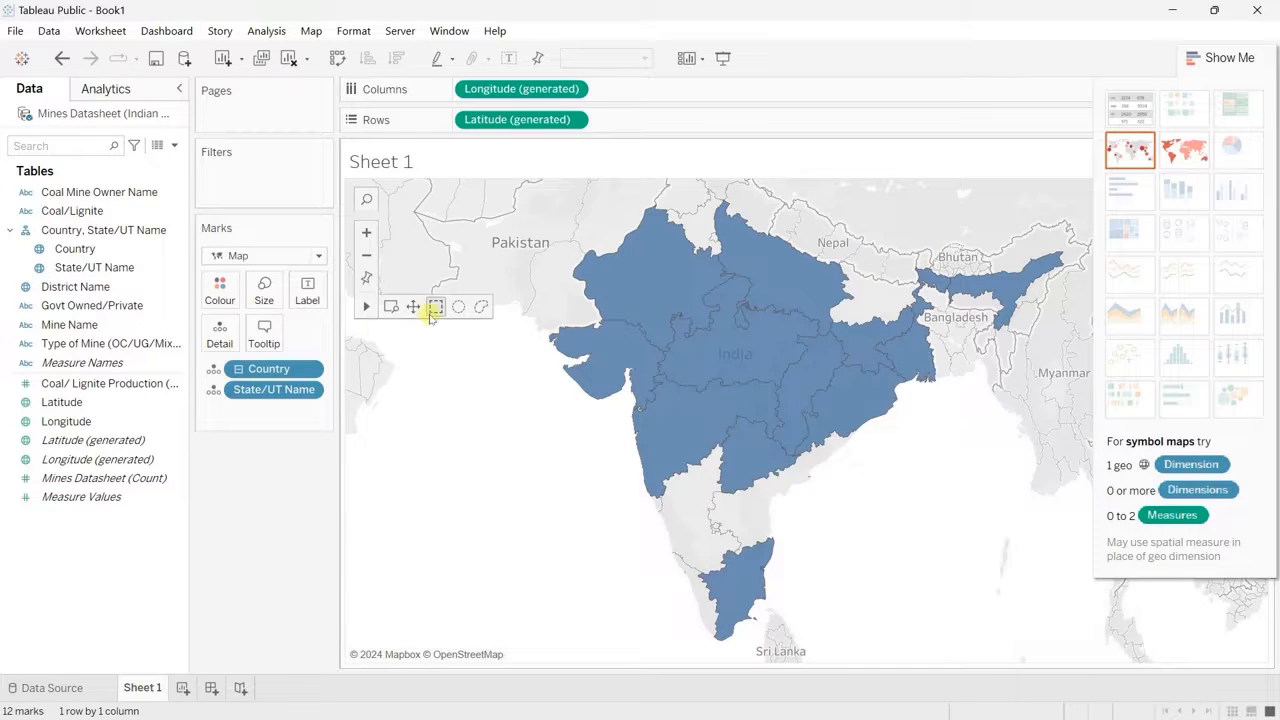
{"action": "left_click", "coordinate": [392, 307]}
{"action": "scroll", "coordinate": [591, 288], "scroll_direction": "down", "scroll_amount": 2}
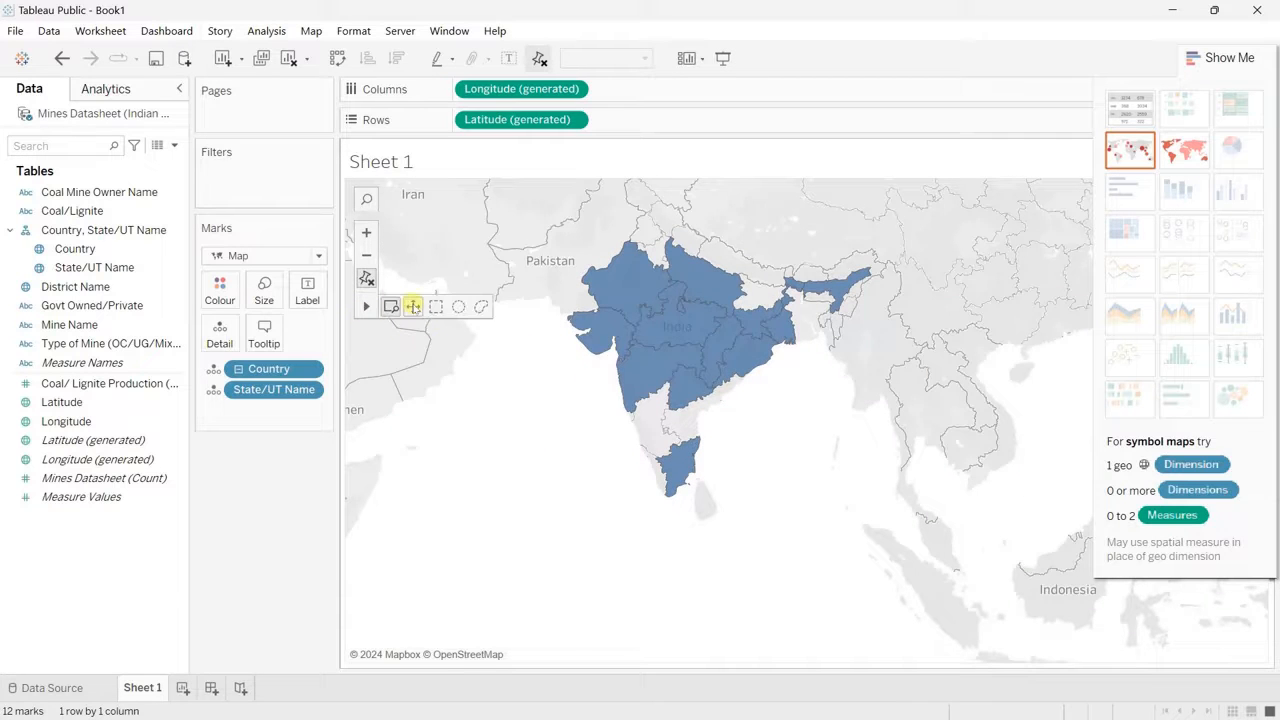
{"action": "left_click", "coordinate": [414, 306]}
{"action": "left_click_drag", "start_coordinate": [534, 282], "coordinate": [534, 405]}
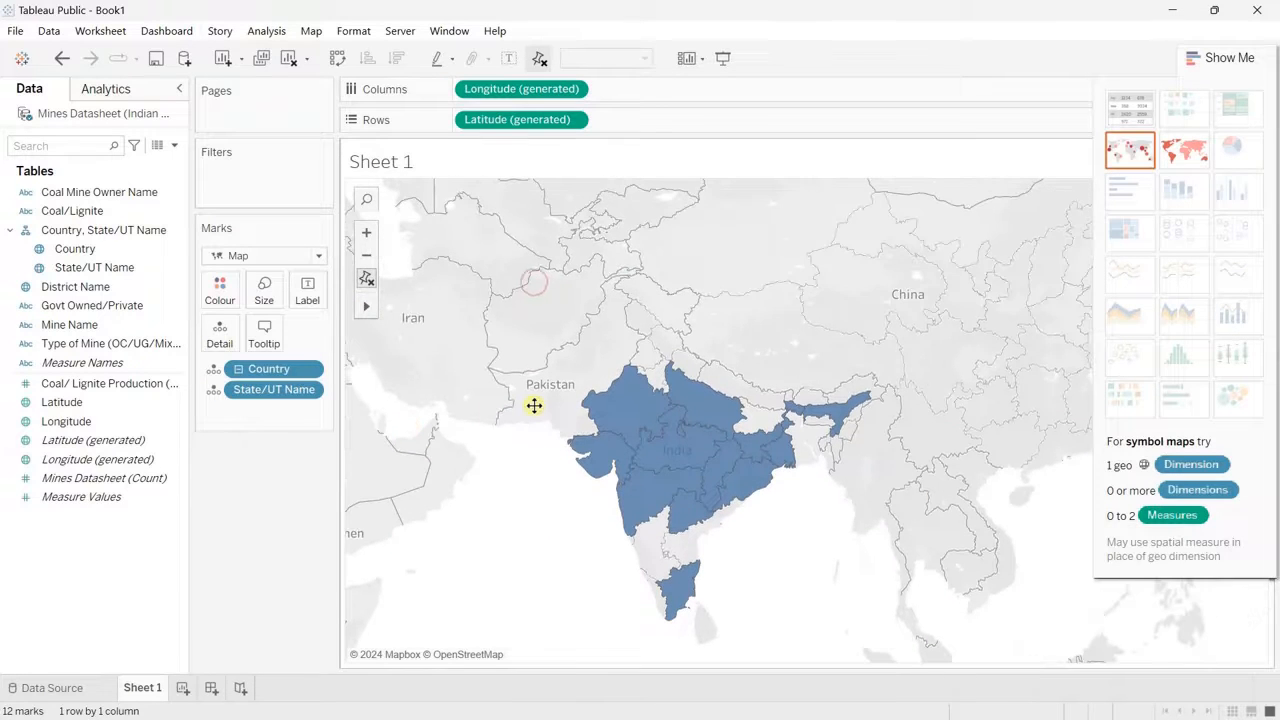
{"action": "left_click", "coordinate": [1229, 58]}
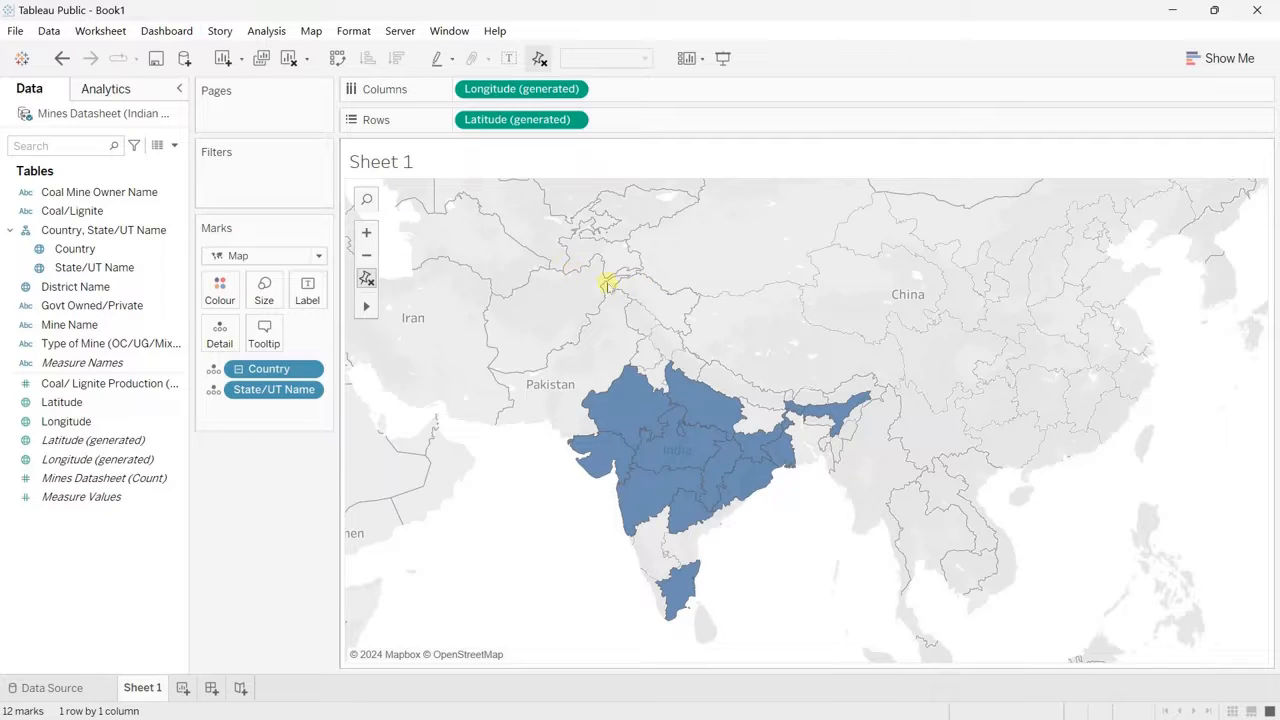
Step: Turn off the map's Base and Land Cover background layers, set the washout to 100%, and reset the map view
{"action": "left_click", "coordinate": [312, 33]}
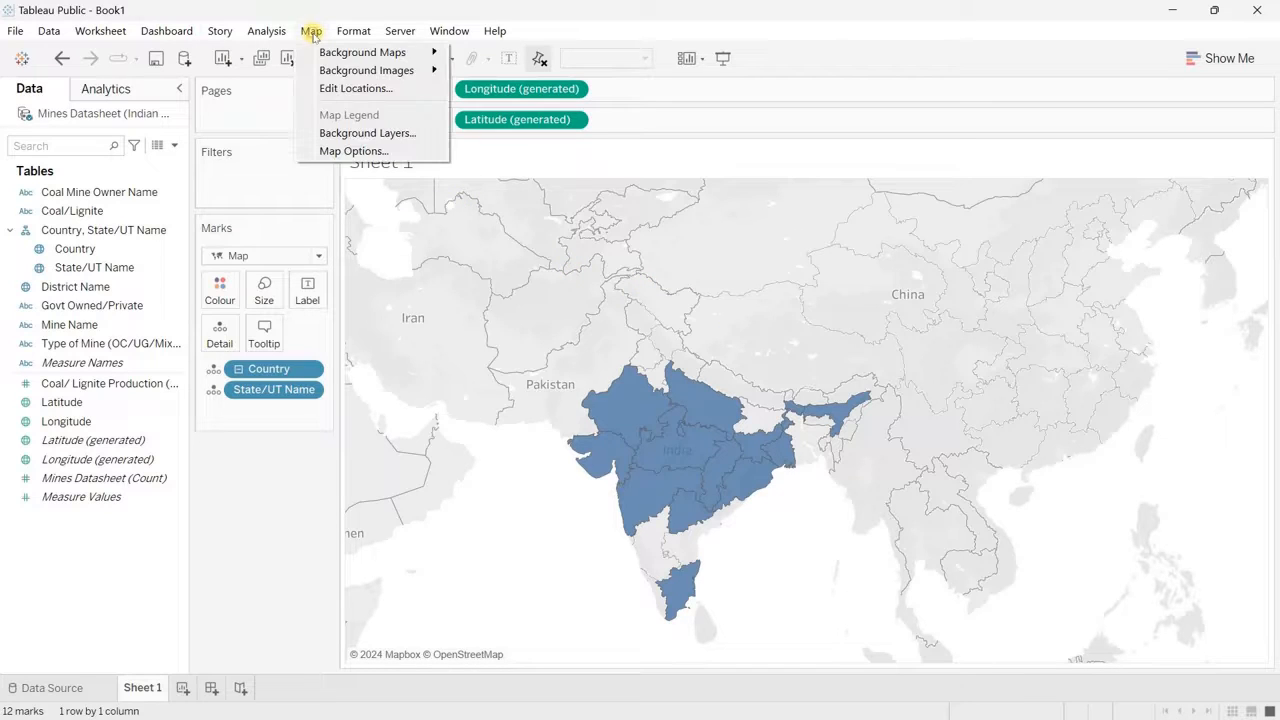
{"action": "left_click", "coordinate": [408, 140]}
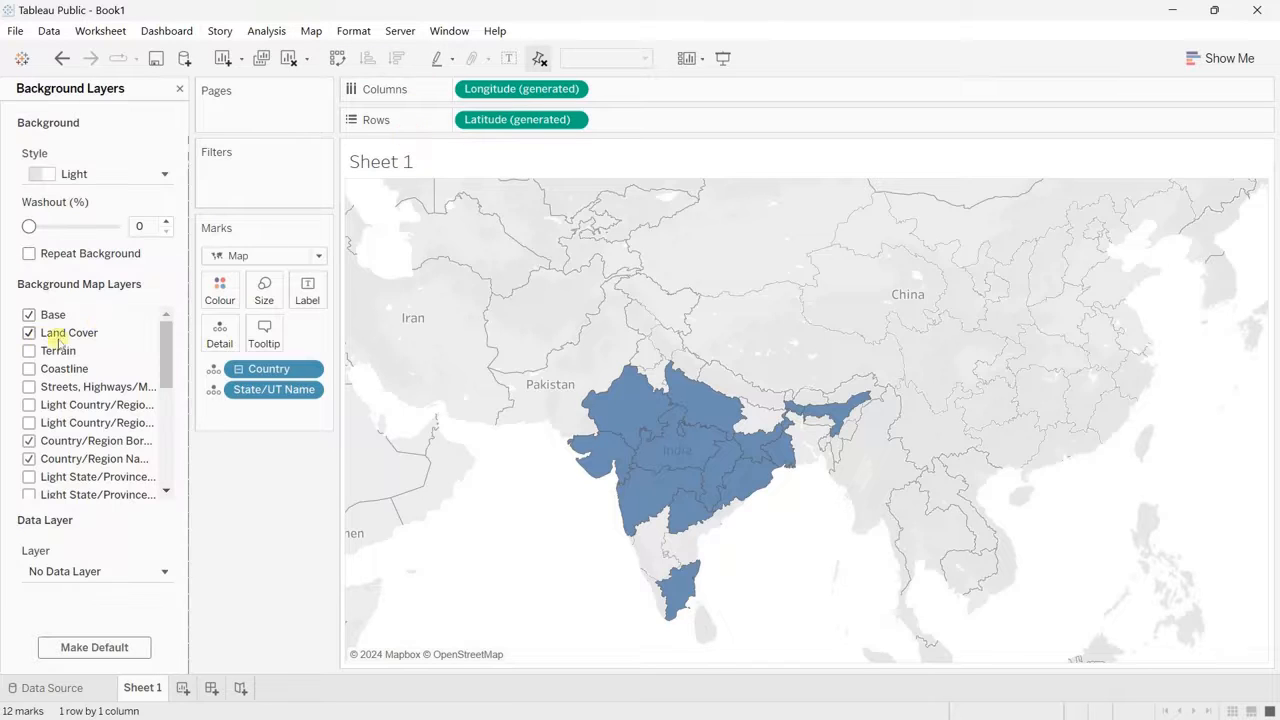
{"action": "left_click", "coordinate": [29, 315]}
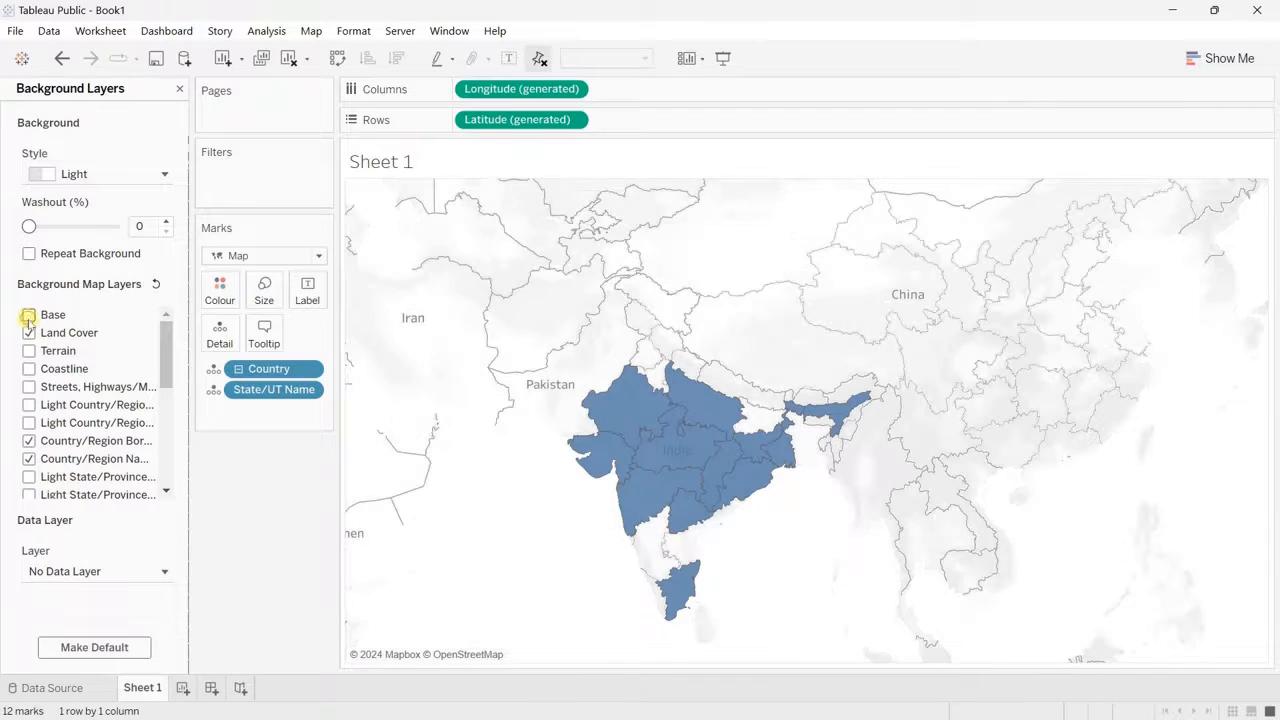
{"action": "left_click", "coordinate": [29, 333]}
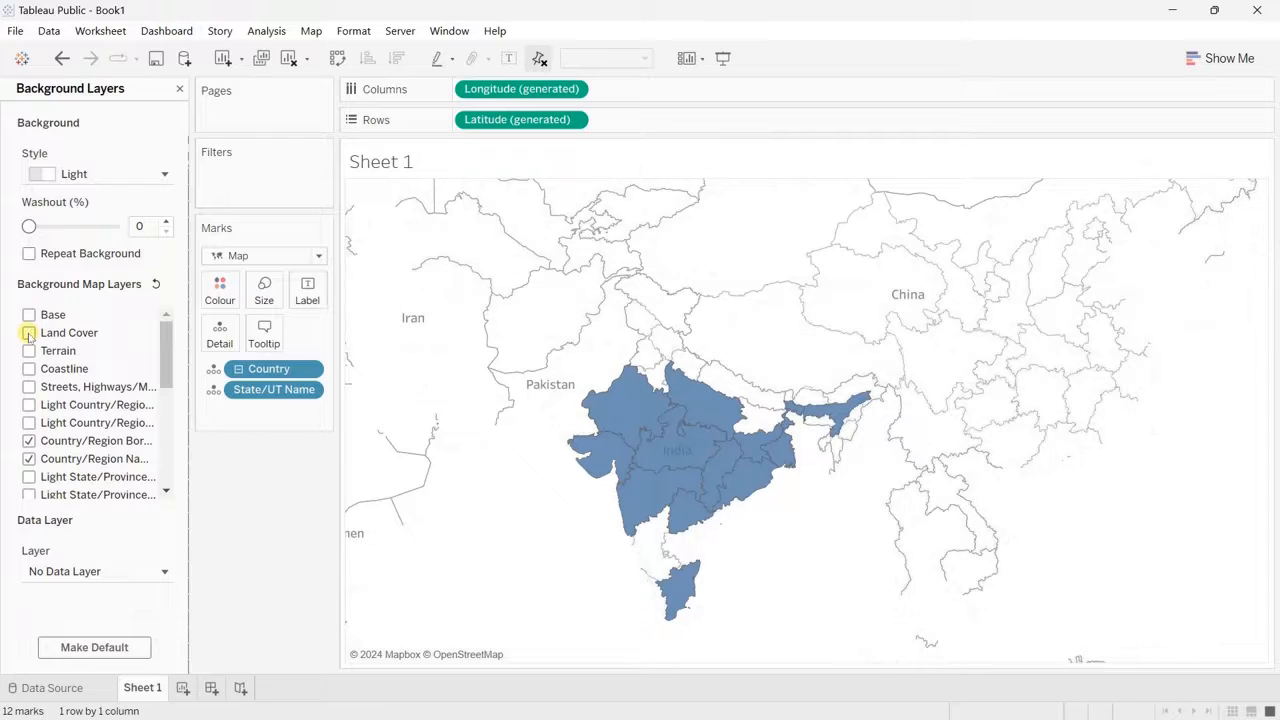
{"action": "left_click_drag", "start_coordinate": [29, 226], "coordinate": [148, 226]}
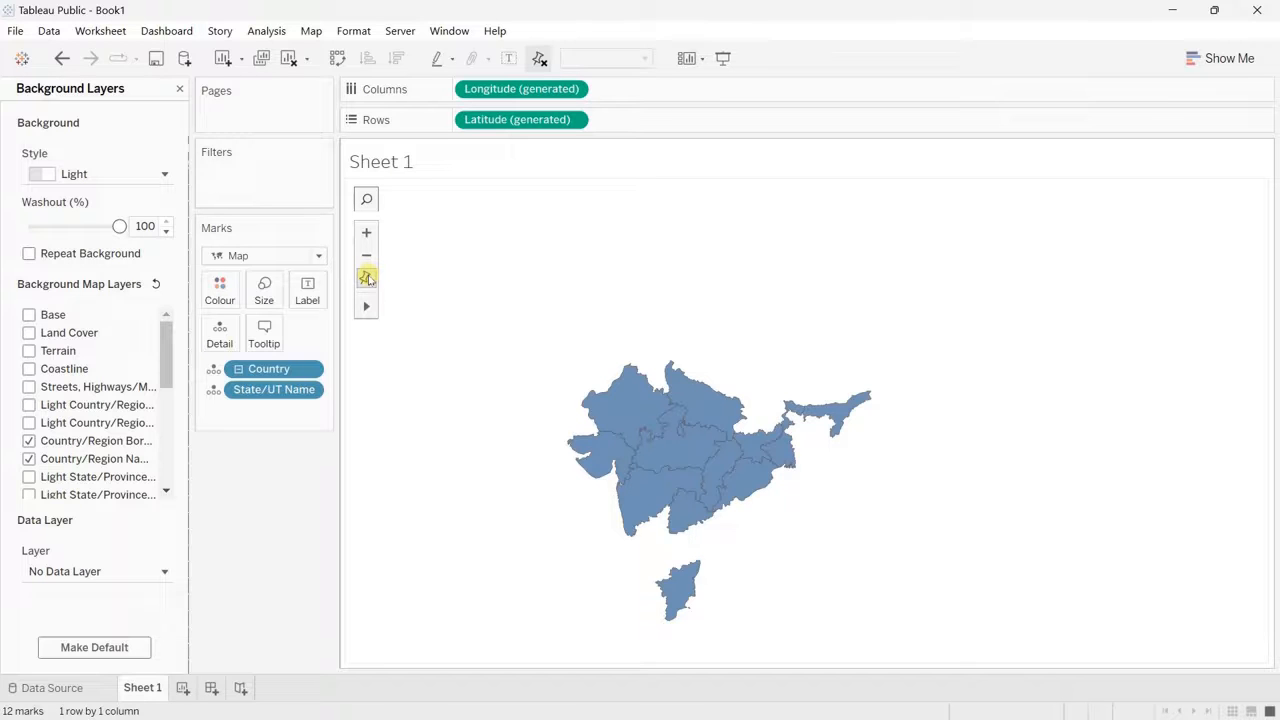
{"action": "left_click", "coordinate": [366, 278]}
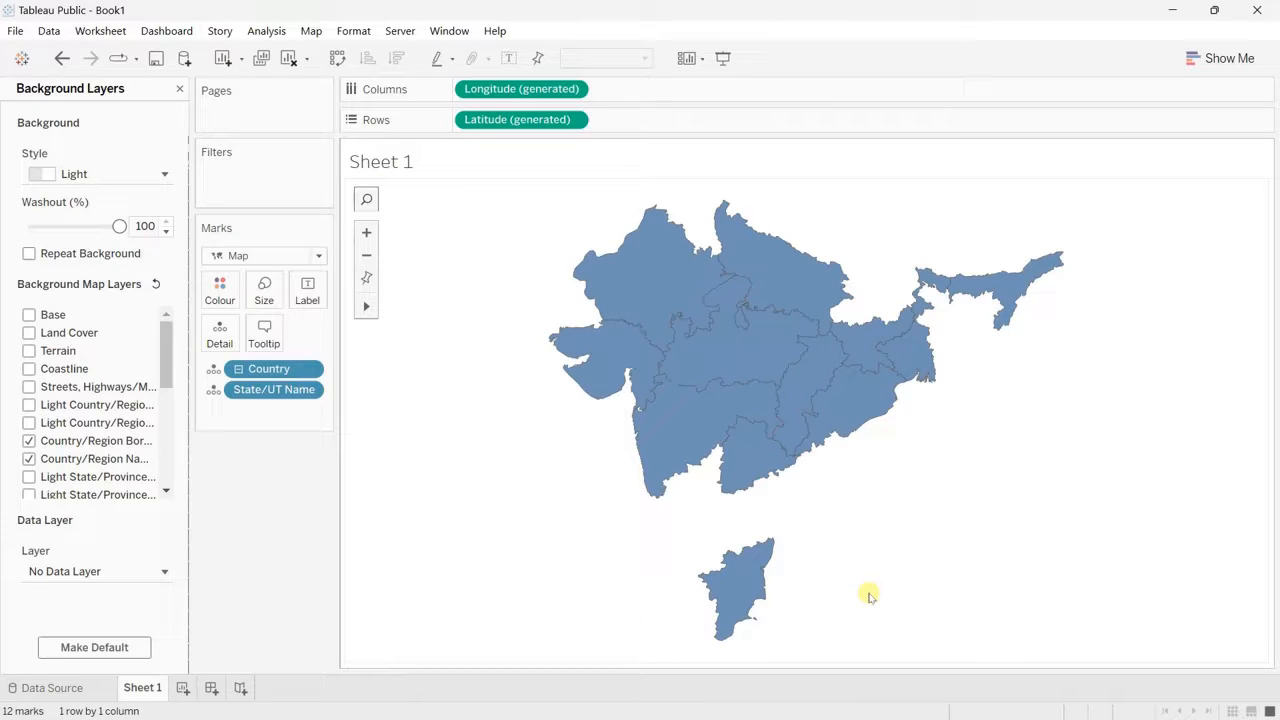
{"action": "left_click", "coordinate": [180, 90]}
Step: Add Country as a new marks layer with the Map mark type and place the State/UT Name layer above it
{"action": "left_click", "coordinate": [112, 249]}
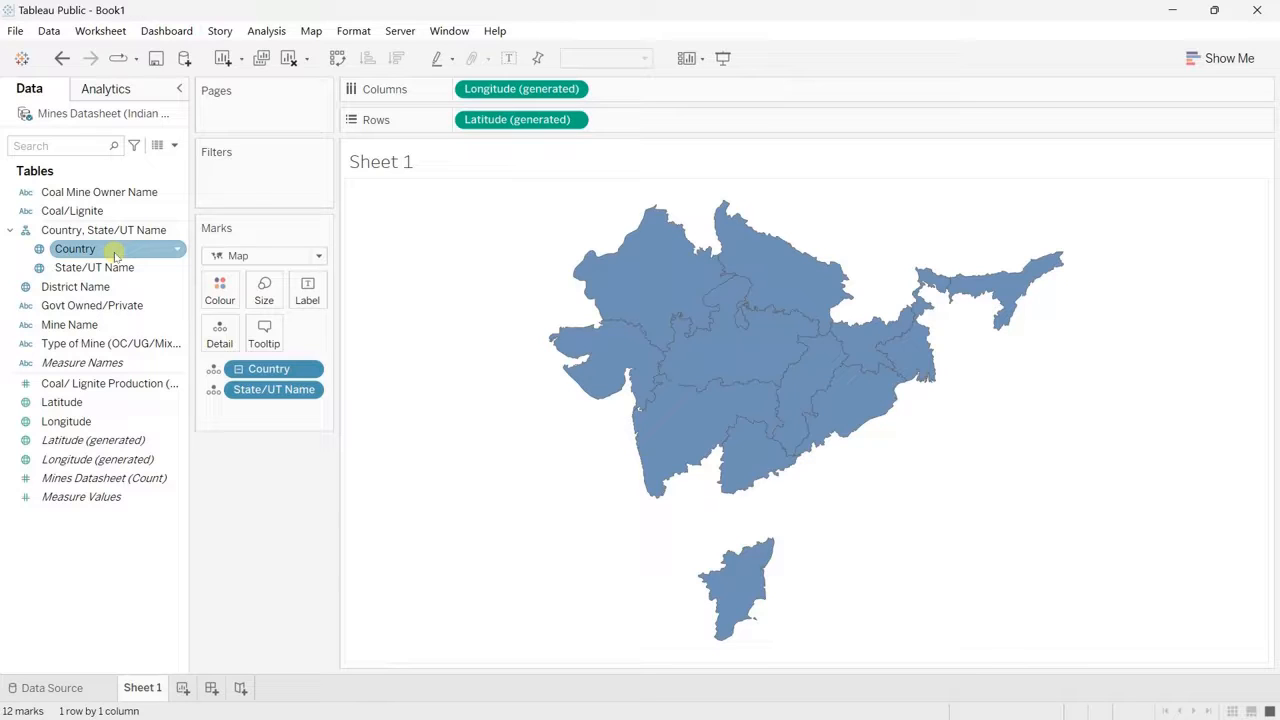
{"action": "left_click_drag", "start_coordinate": [115, 256], "coordinate": [519, 215]}
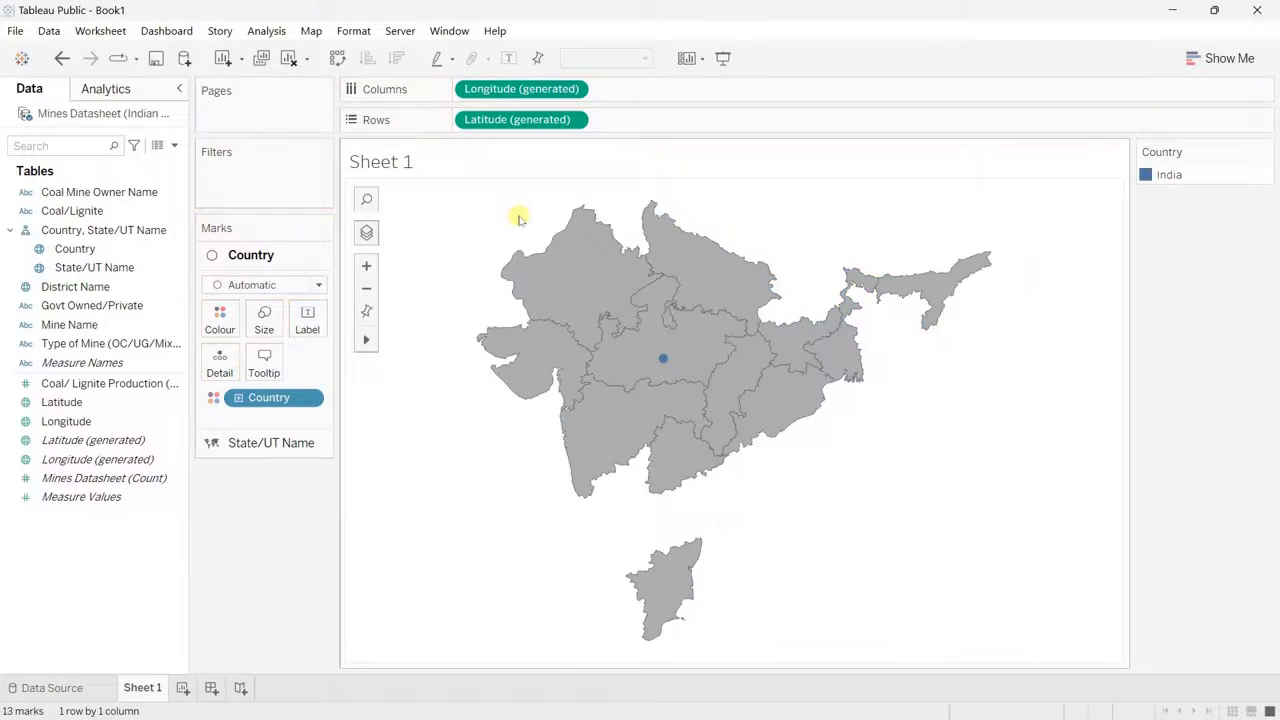
{"action": "left_click", "coordinate": [254, 285]}
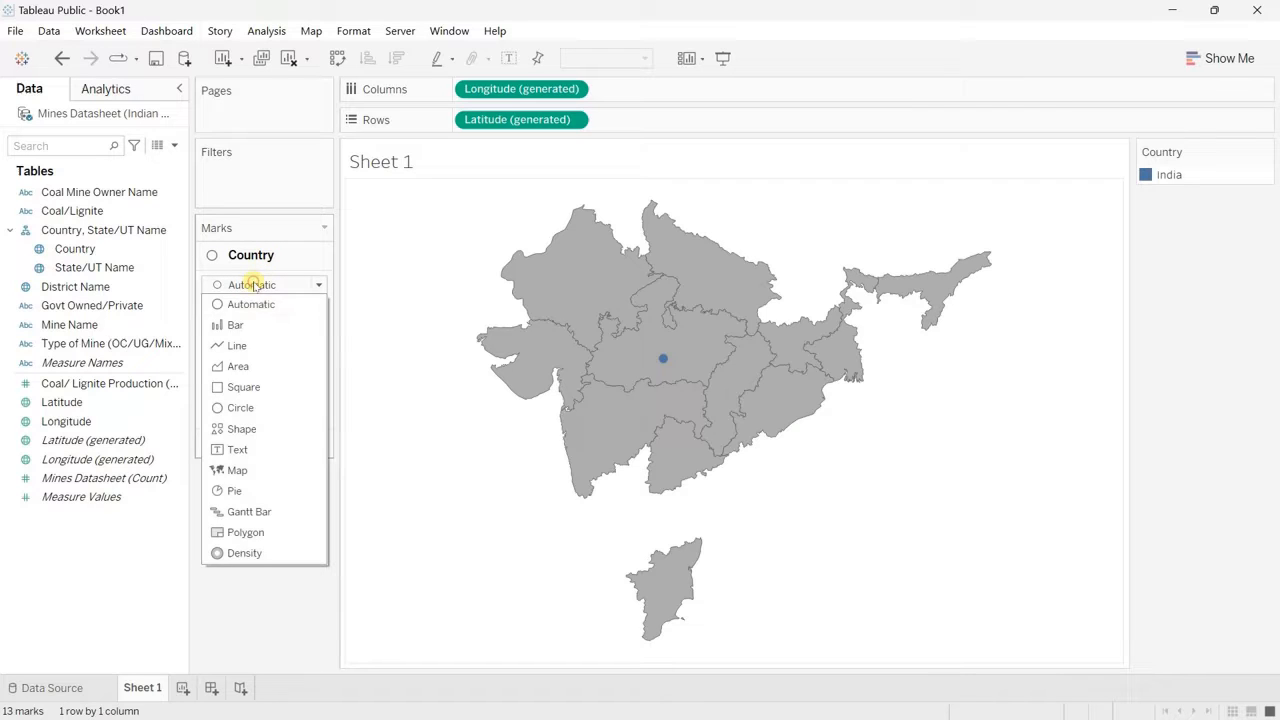
{"action": "left_click", "coordinate": [237, 471]}
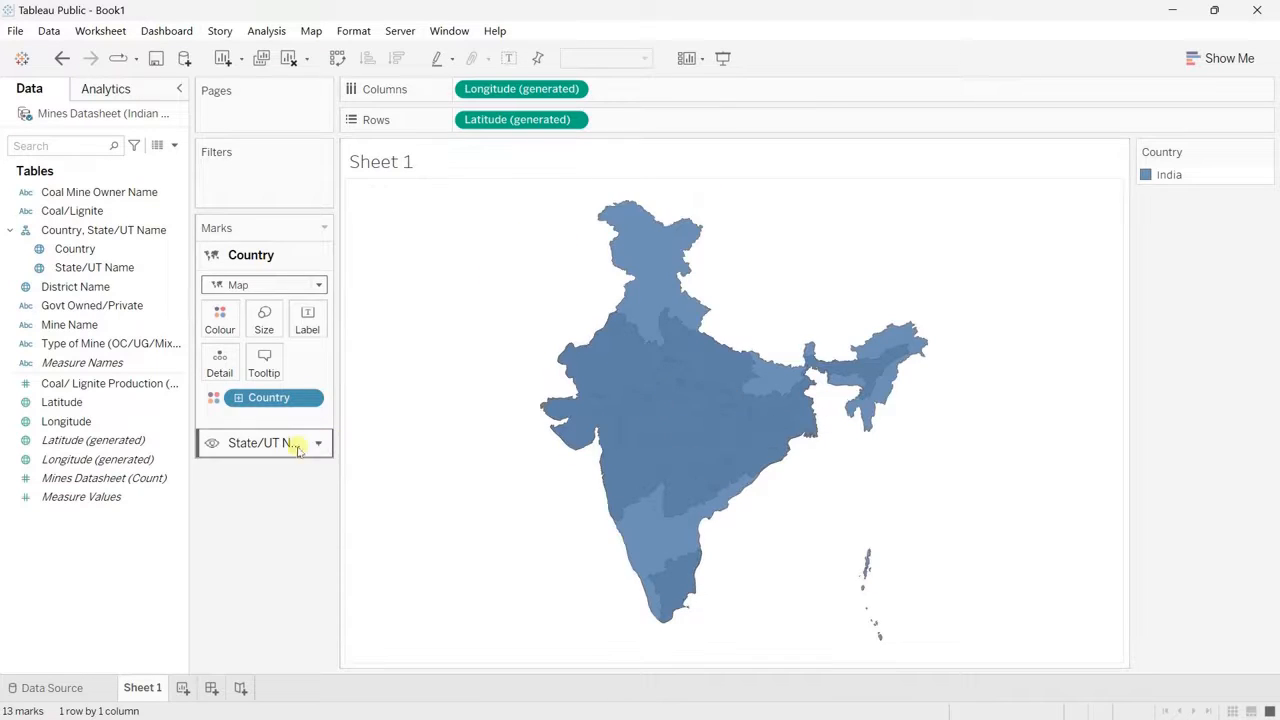
{"action": "left_click_drag", "start_coordinate": [278, 443], "coordinate": [270, 252]}
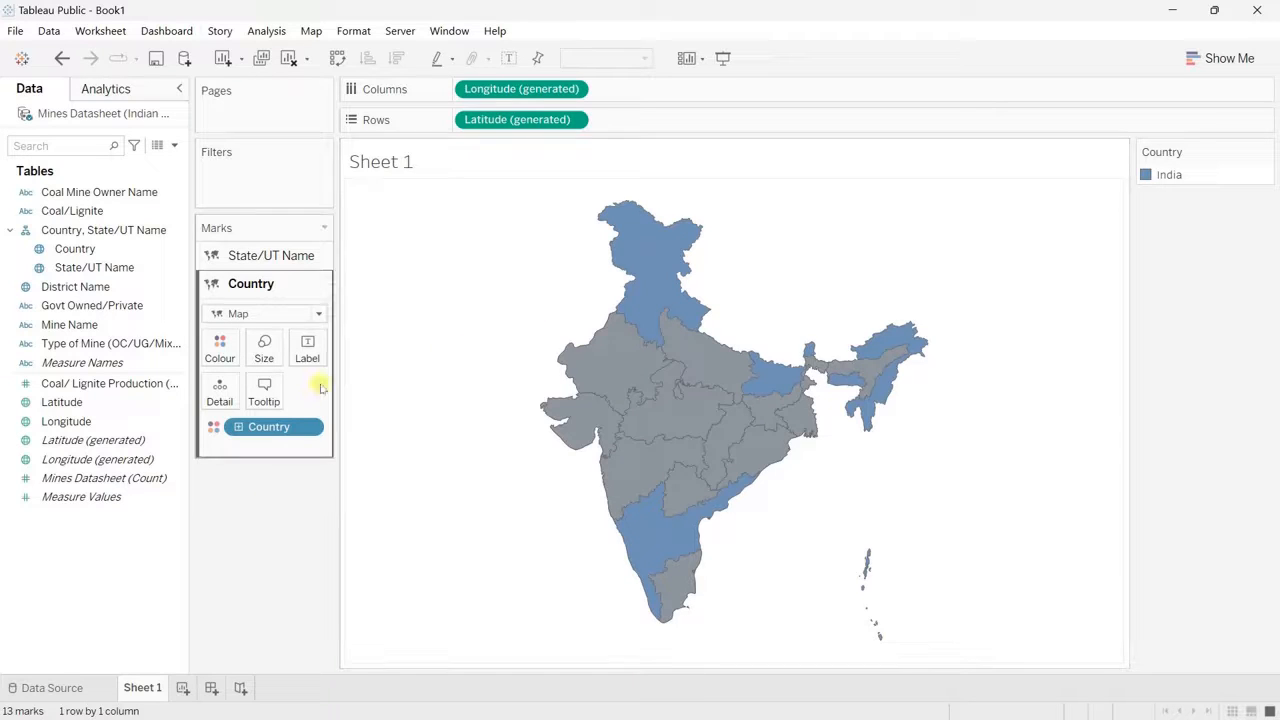
Step: Colour India in the Country layer light grey, #c6c6c6
{"action": "left_click", "coordinate": [222, 352]}
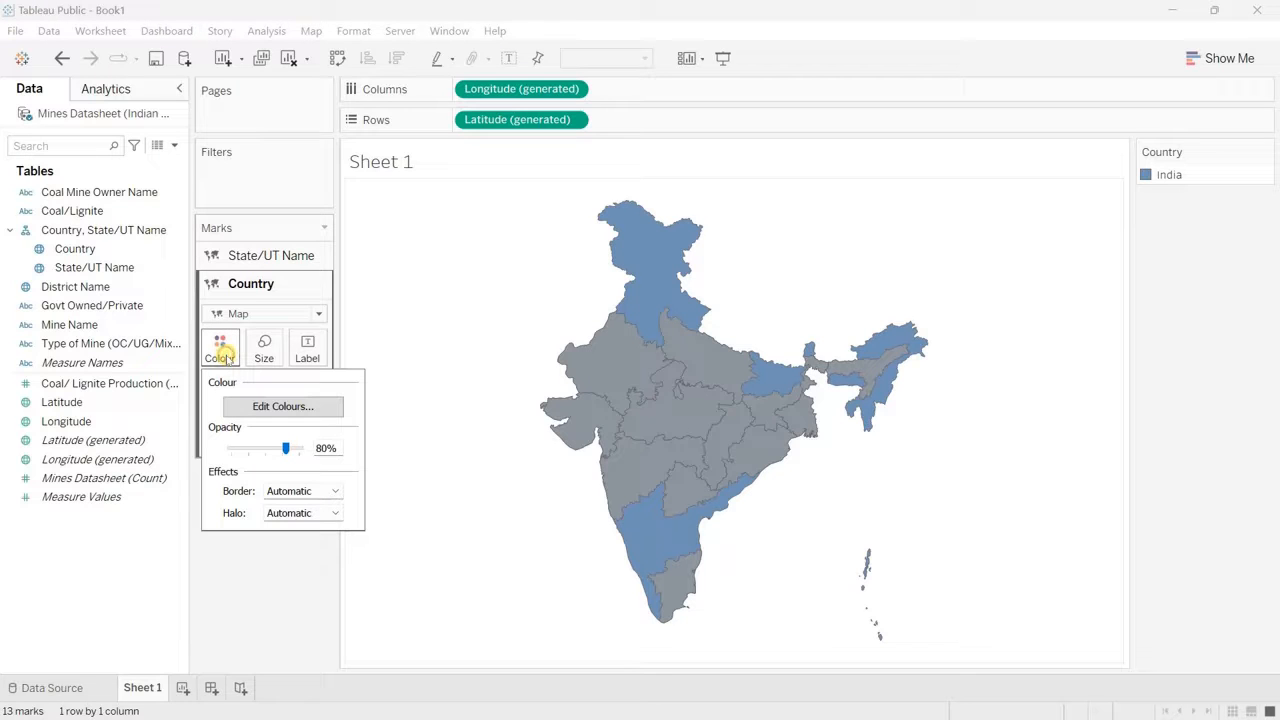
{"action": "left_click", "coordinate": [297, 407]}
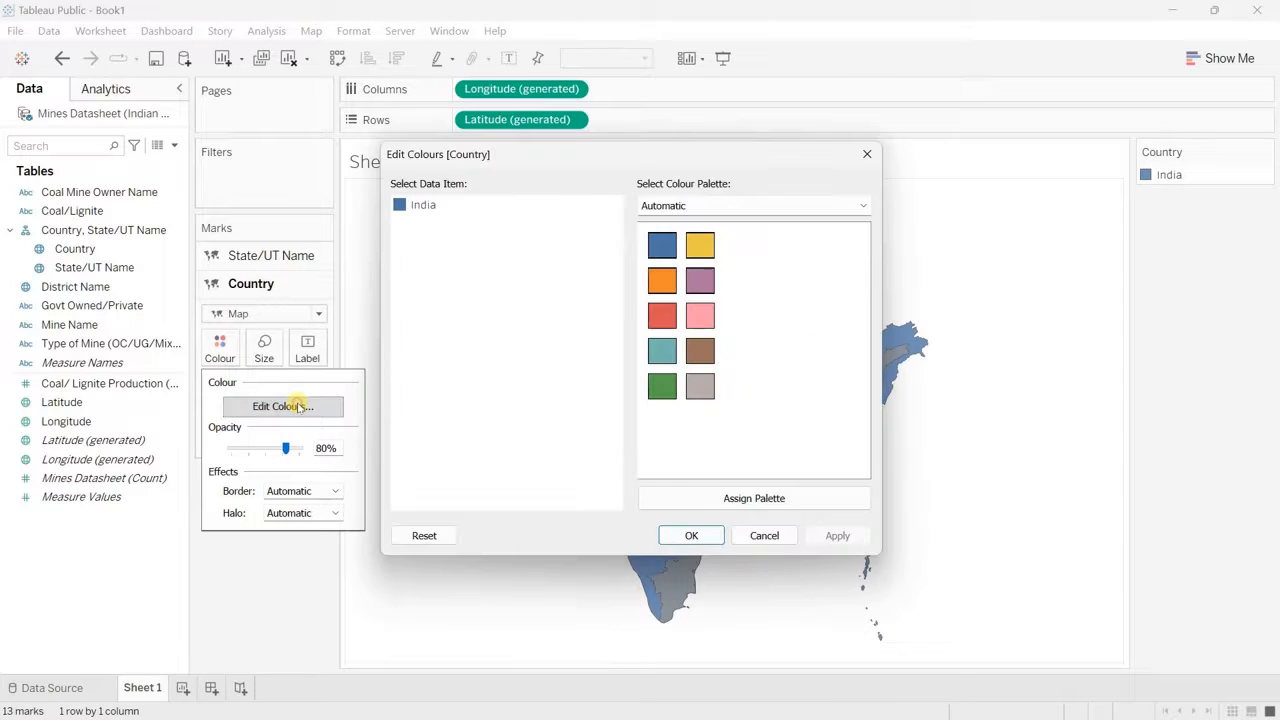
{"action": "double_click", "coordinate": [423, 206]}
{"action": "left_click", "coordinate": [485, 426]}
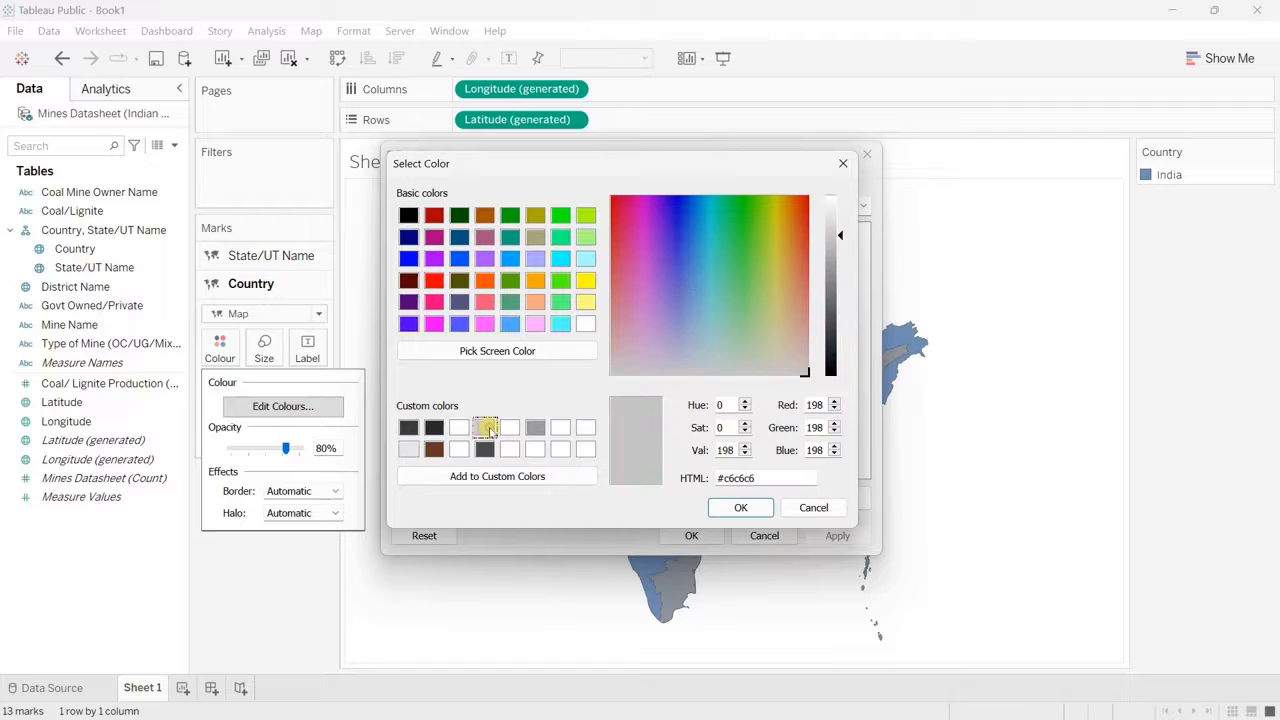
{"action": "left_click", "coordinate": [740, 507]}
{"action": "left_click", "coordinate": [691, 535]}
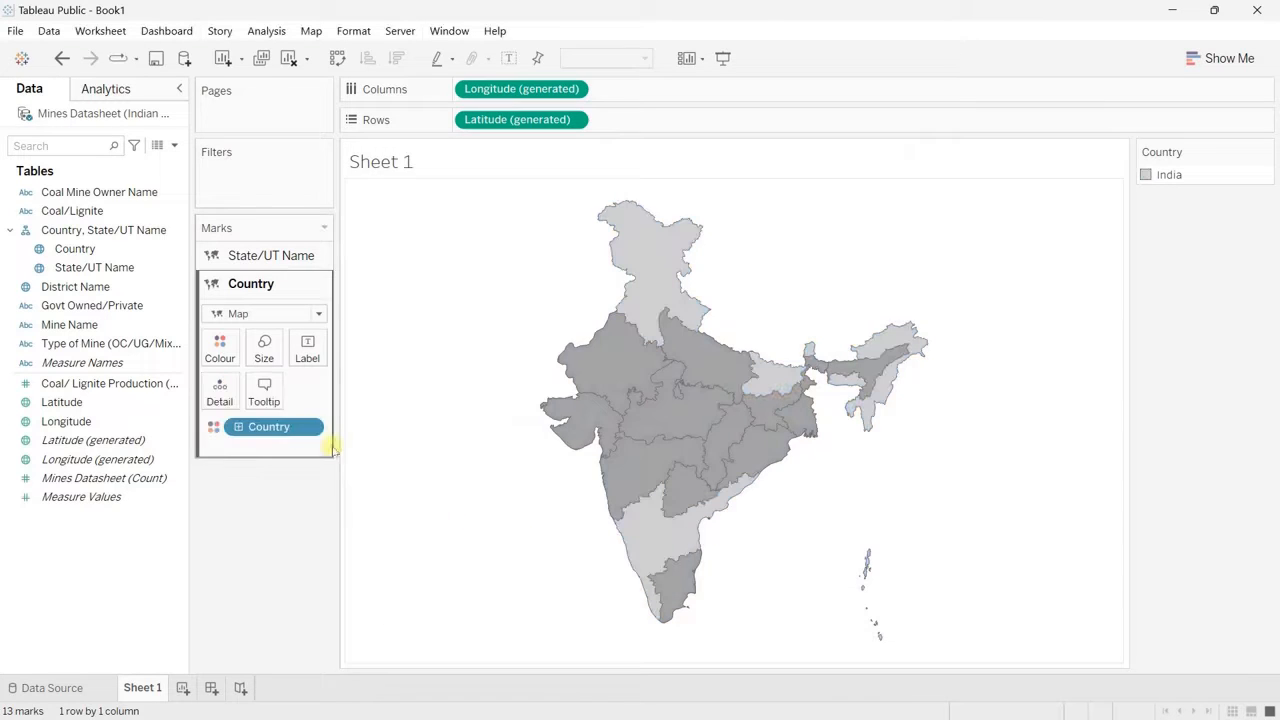
Step: Give the Country layer a black border and set its halo to None
{"action": "left_click", "coordinate": [220, 345]}
{"action": "left_click", "coordinate": [298, 490]}
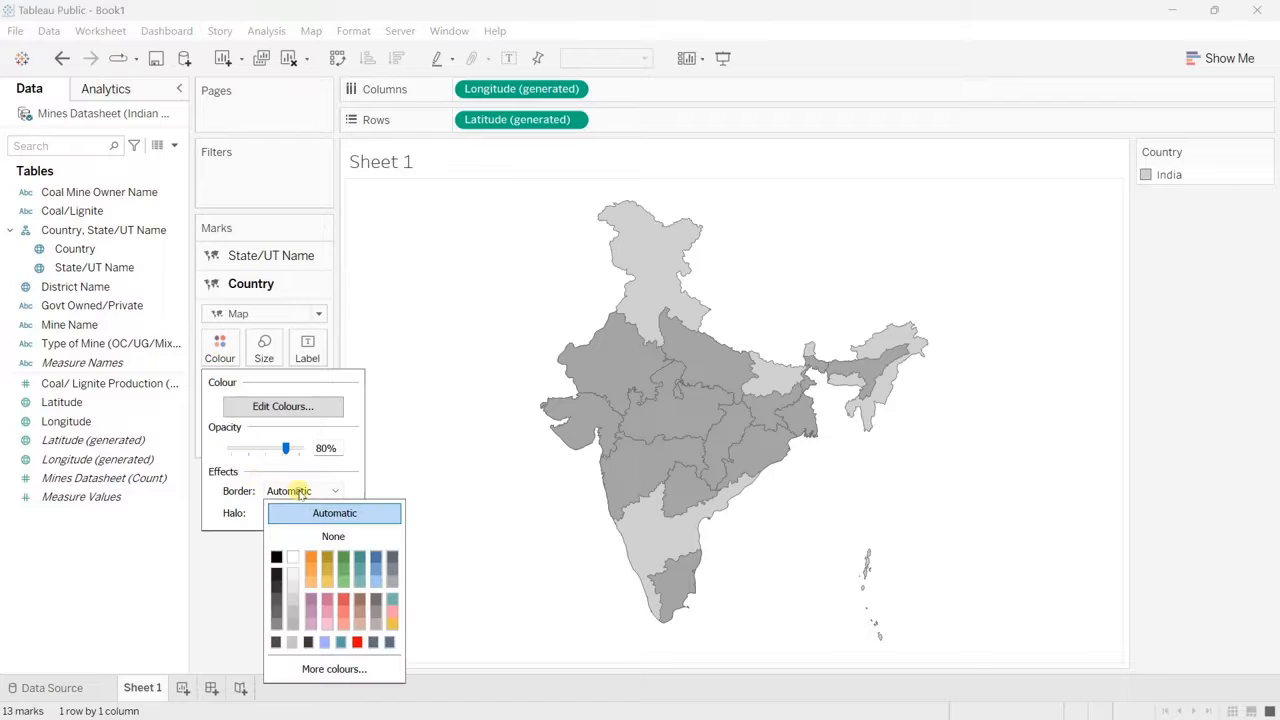
{"action": "left_click", "coordinate": [276, 557]}
{"action": "left_click", "coordinate": [270, 515]}
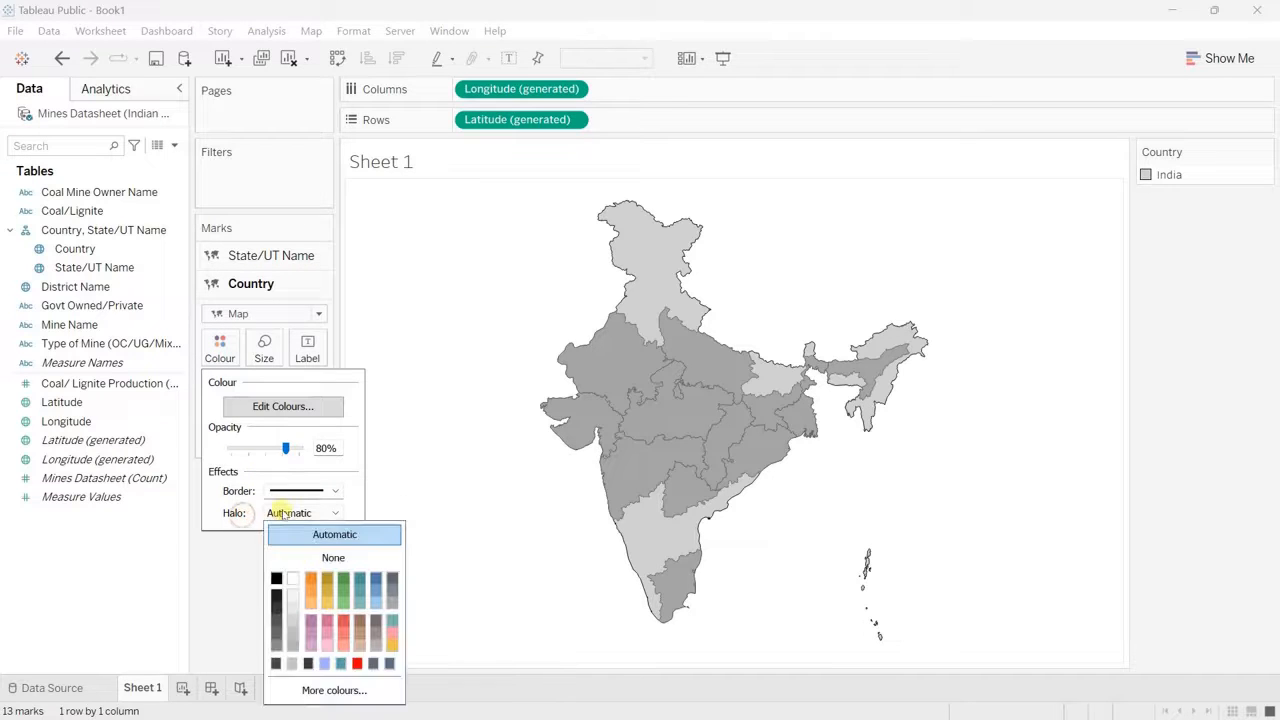
{"action": "left_click", "coordinate": [338, 558]}
{"action": "left_click", "coordinate": [457, 386]}
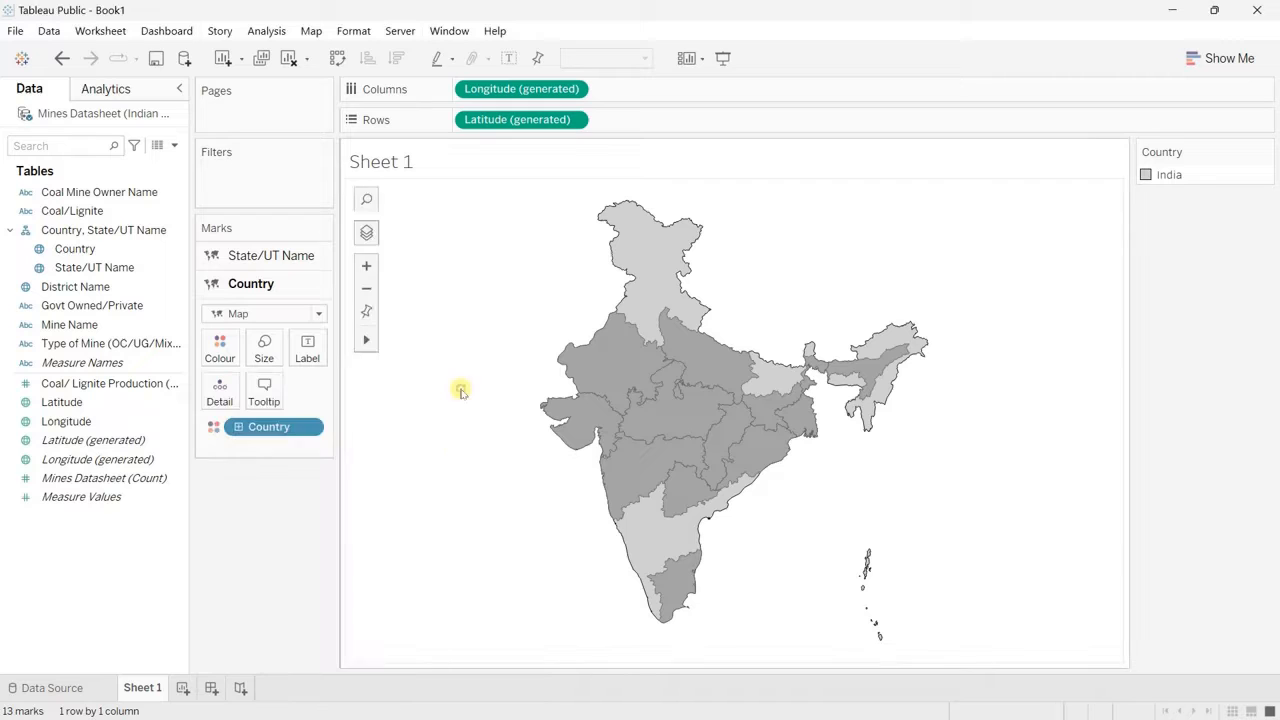
Step: Give the State/UT Name layer a very light grey, near-white border and set its halo to None
{"action": "left_click", "coordinate": [275, 257]}
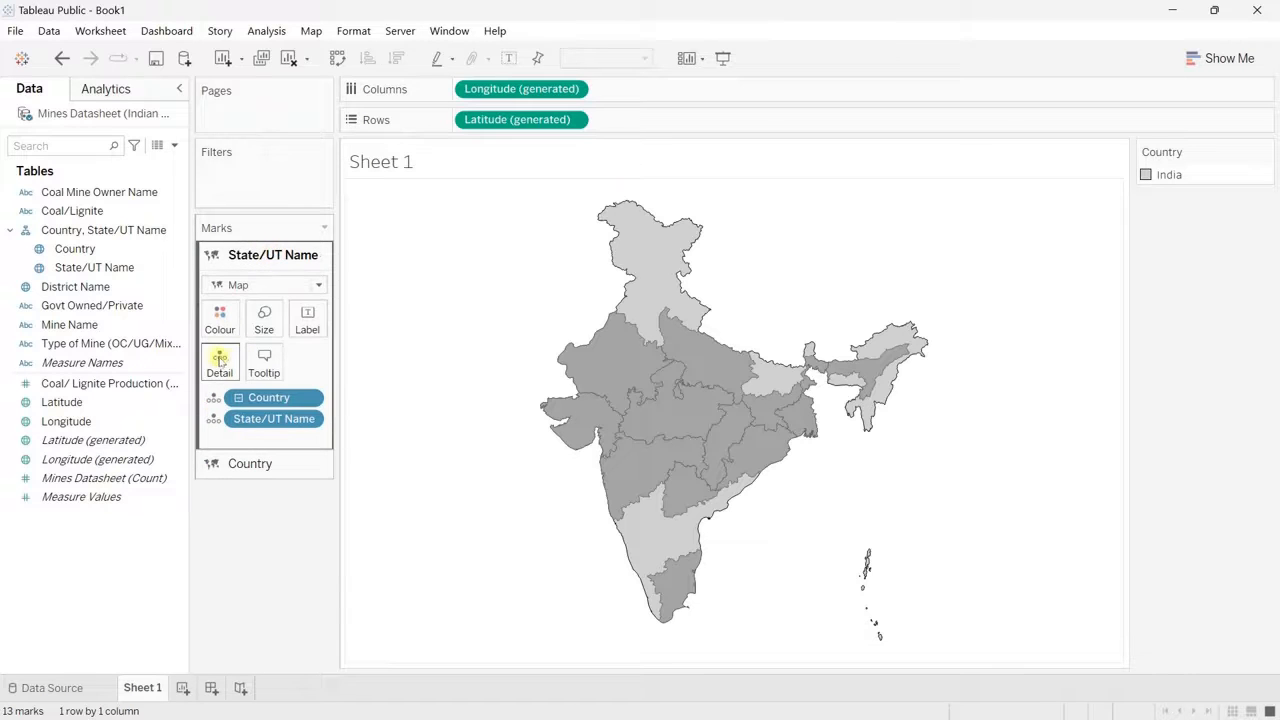
{"action": "left_click", "coordinate": [220, 318]}
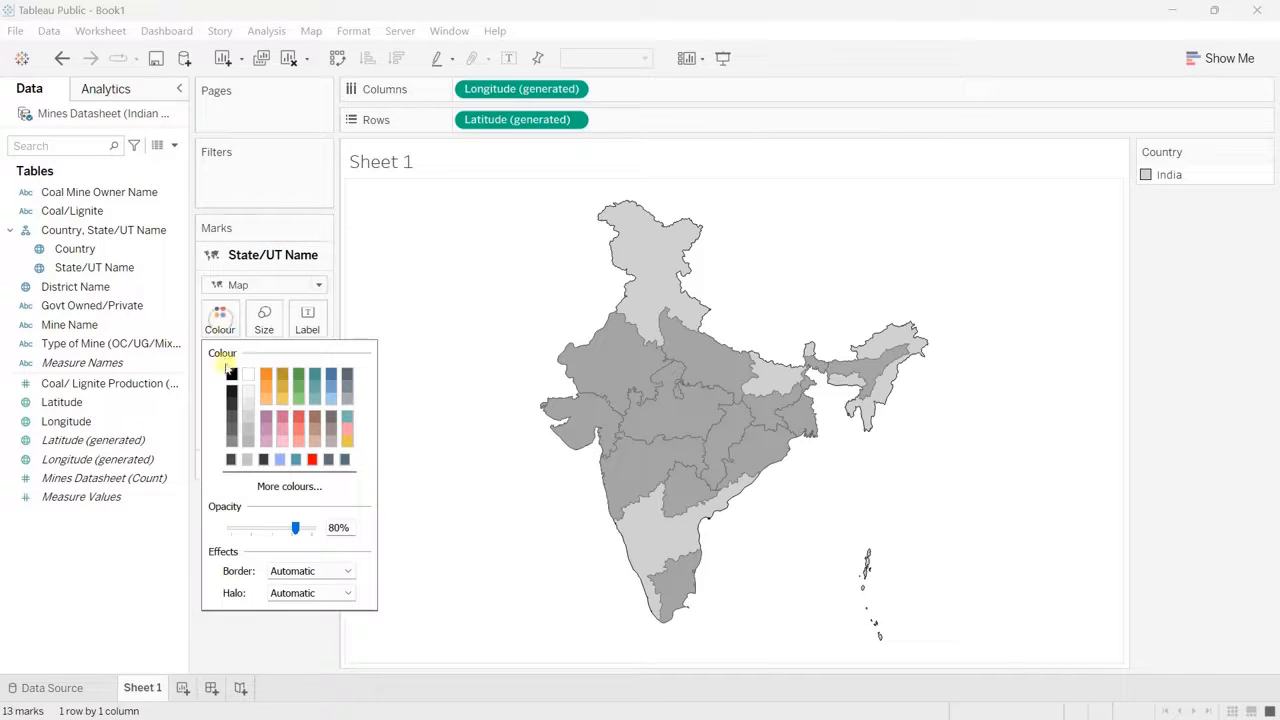
{"action": "left_click", "coordinate": [298, 570]}
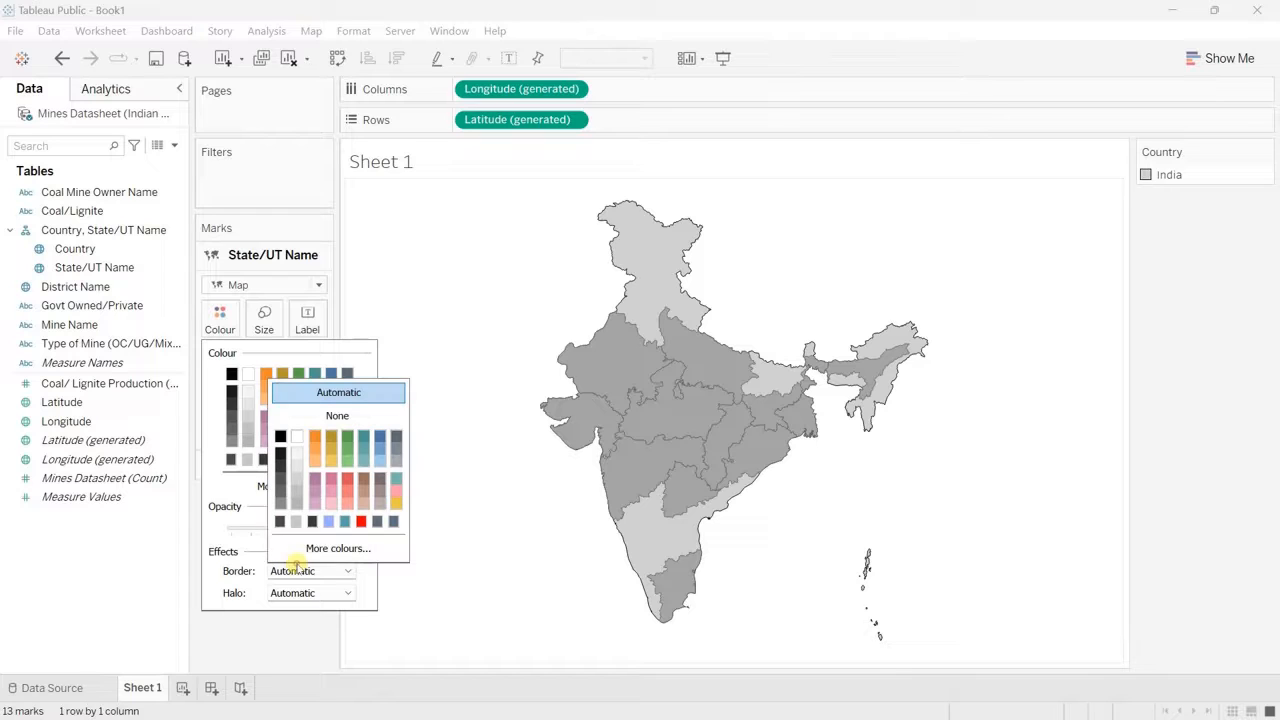
{"action": "left_click", "coordinate": [297, 455]}
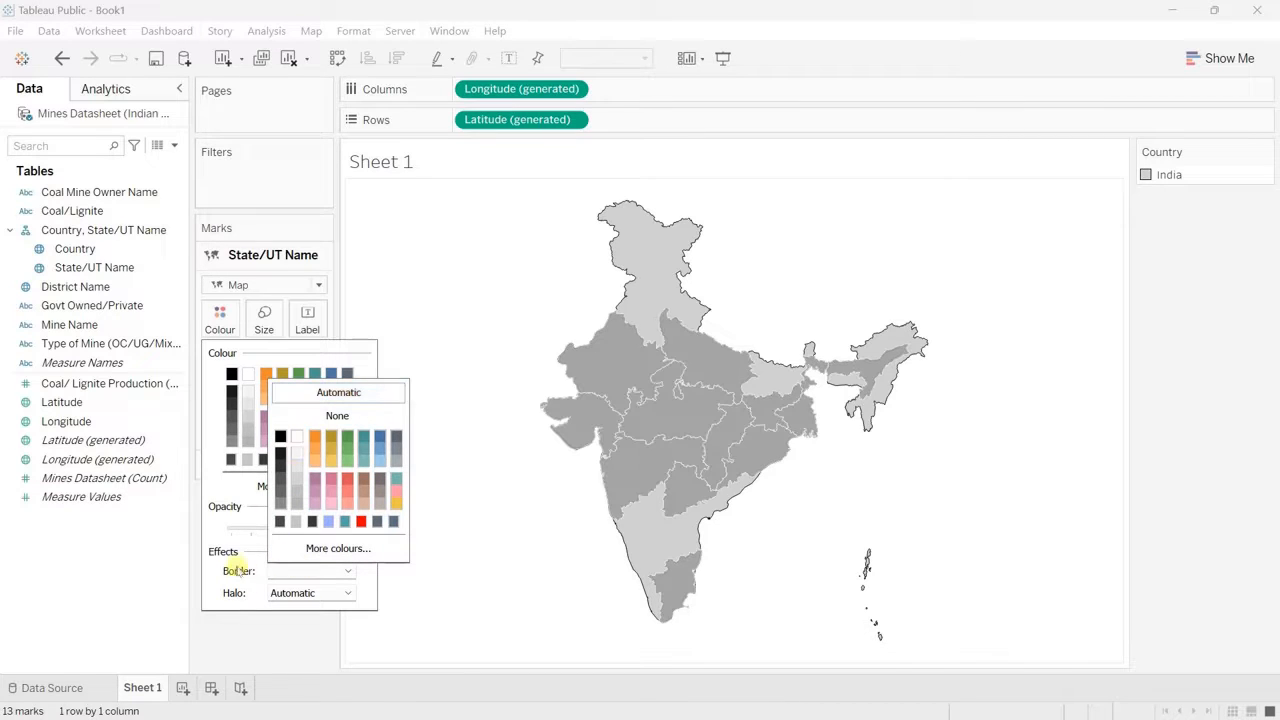
{"action": "left_click", "coordinate": [292, 593]}
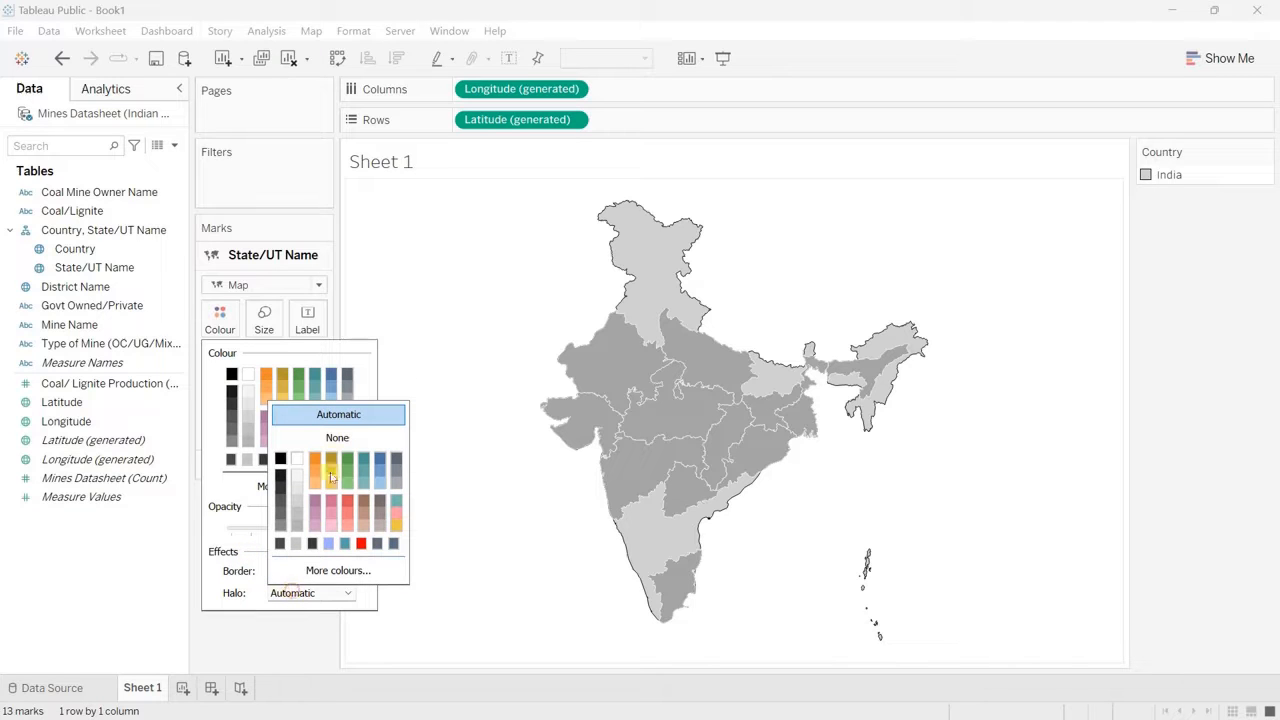
{"action": "left_click", "coordinate": [337, 438]}
Step: Colour the states in the State/UT Name layer dark grey, #4a4a4a
{"action": "left_click", "coordinate": [264, 486]}
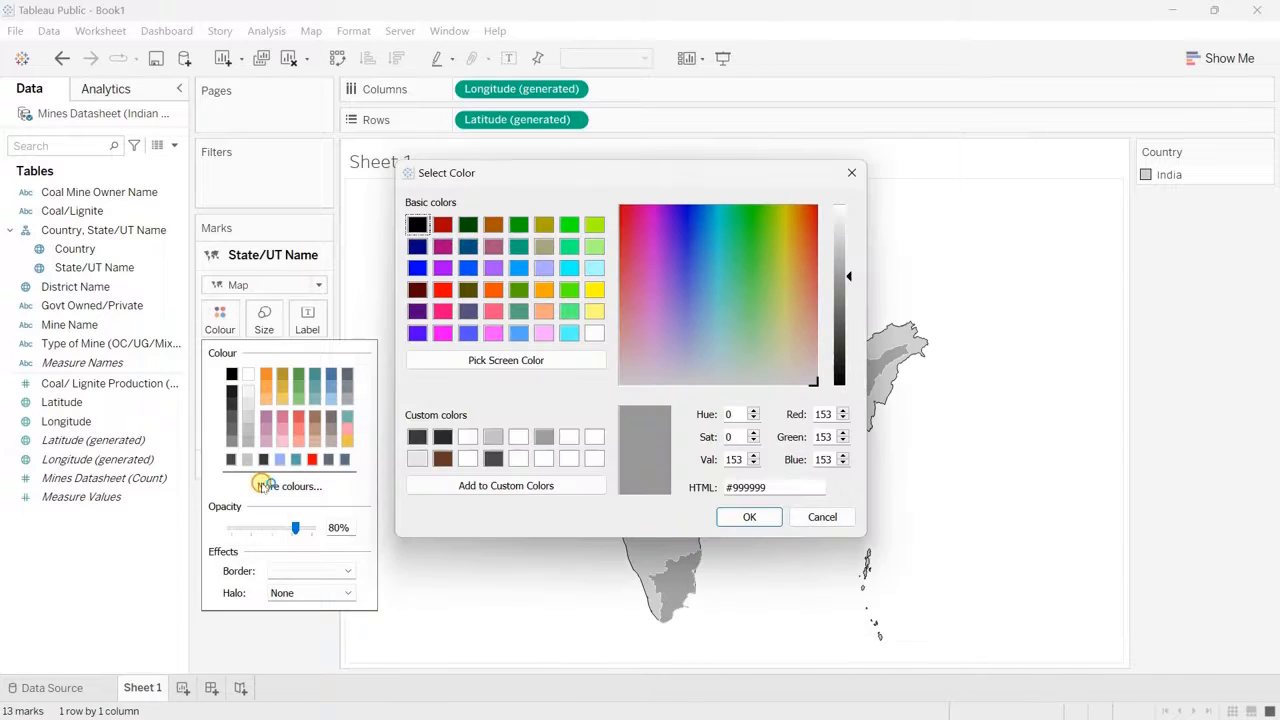
{"action": "left_click", "coordinate": [749, 517]}
{"action": "left_click", "coordinate": [455, 300]}
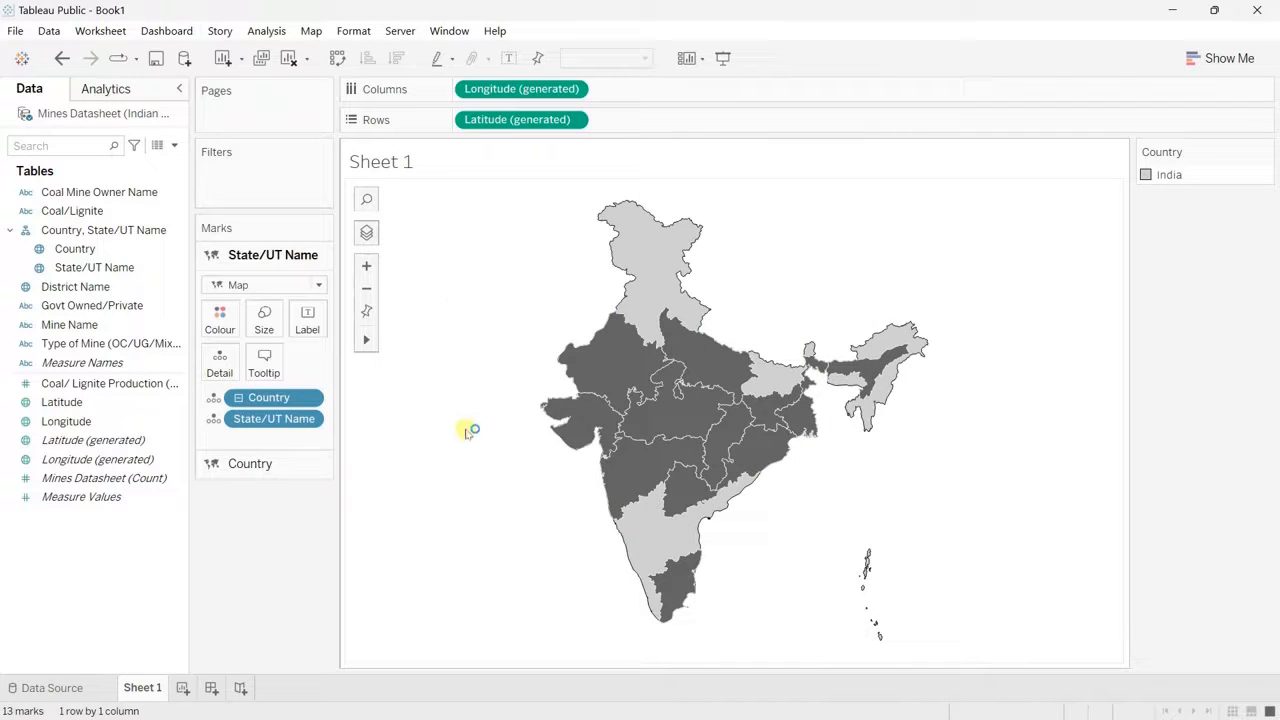
Step: Add Coal/ Lignite Production (MT) (2019-2020) as a detail of the State/UT Name layer
{"action": "mouse_move", "coordinate": [581, 413]}
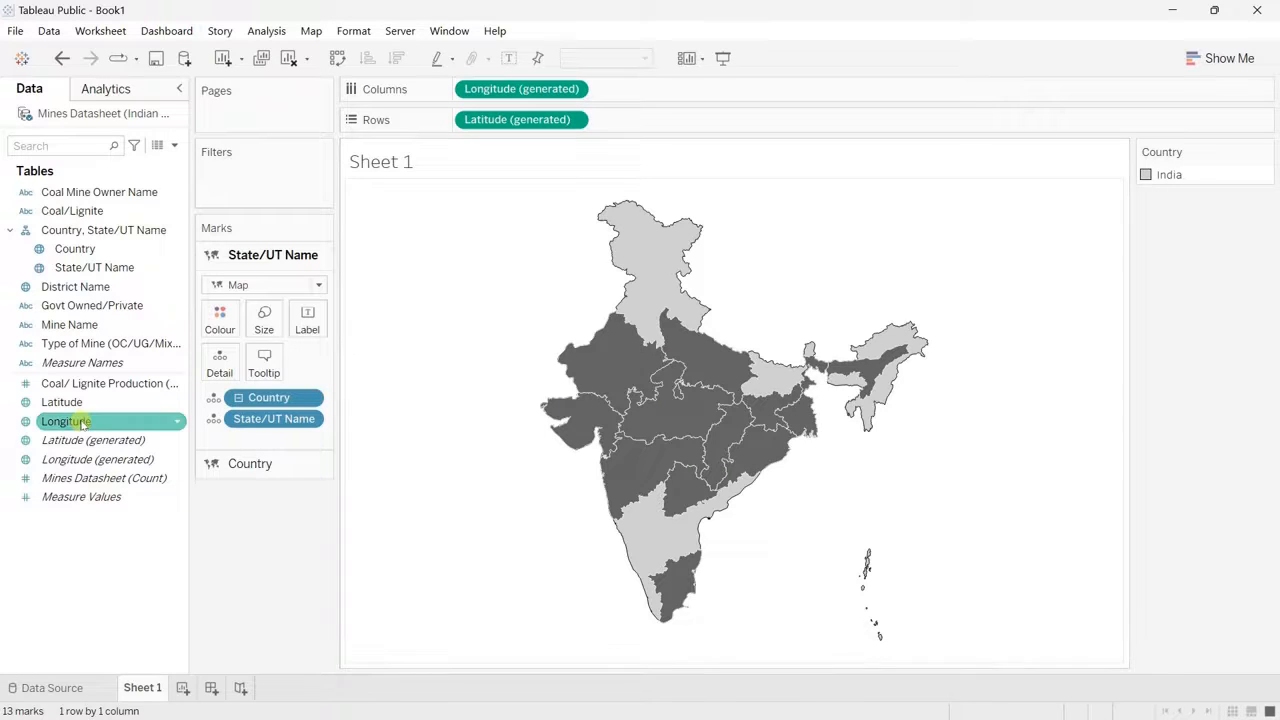
{"action": "left_click_drag", "start_coordinate": [88, 388], "coordinate": [226, 370]}
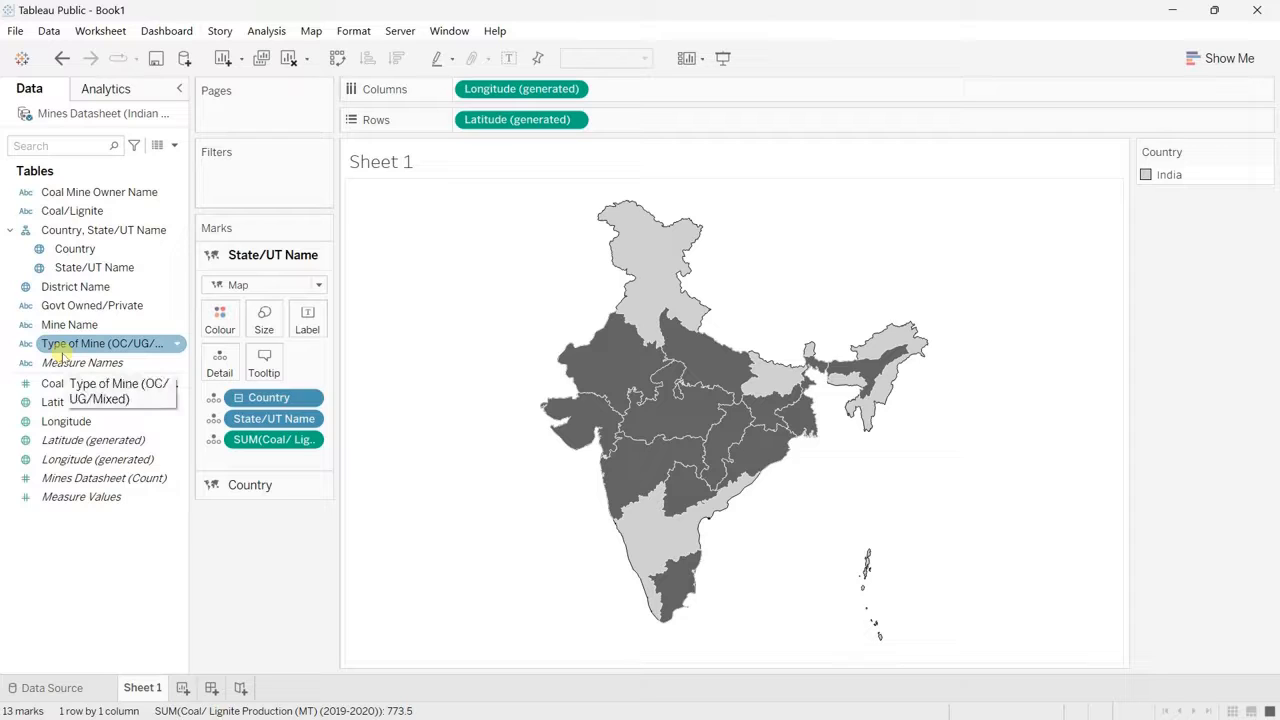
{"action": "left_click", "coordinate": [250, 486]}
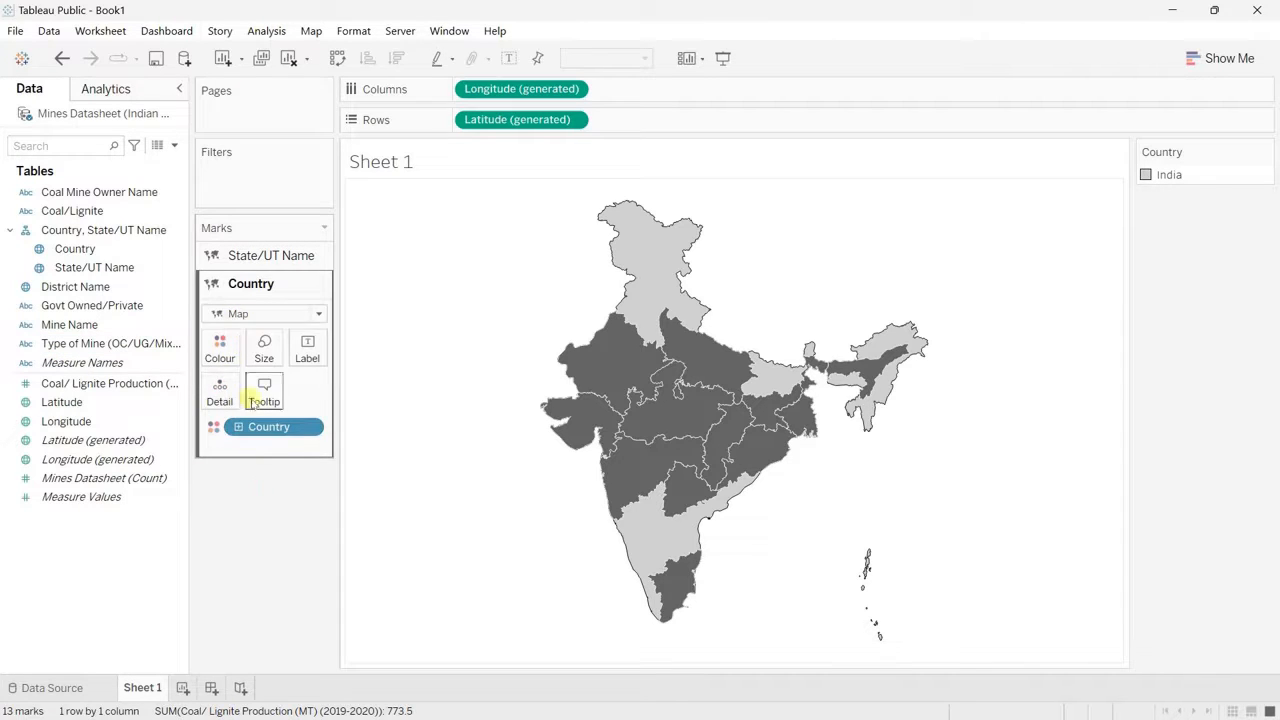
{"action": "left_click", "coordinate": [264, 393]}
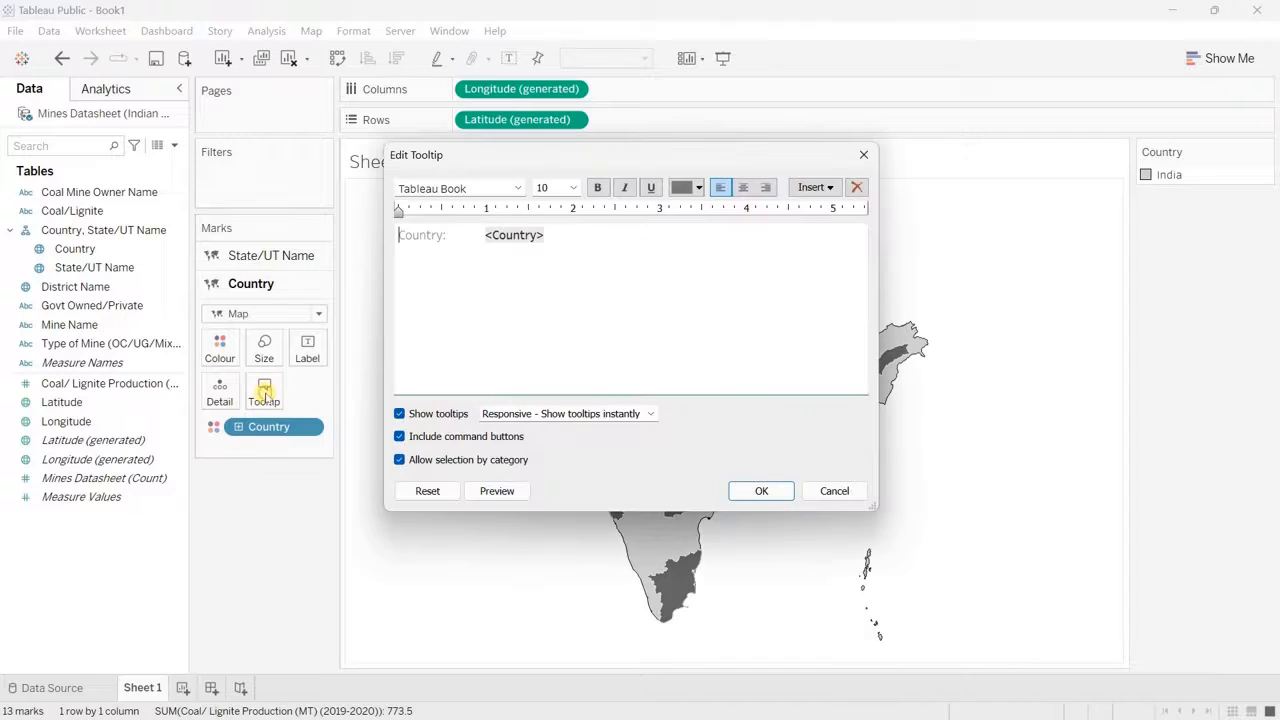
{"action": "left_click", "coordinate": [399, 414]}
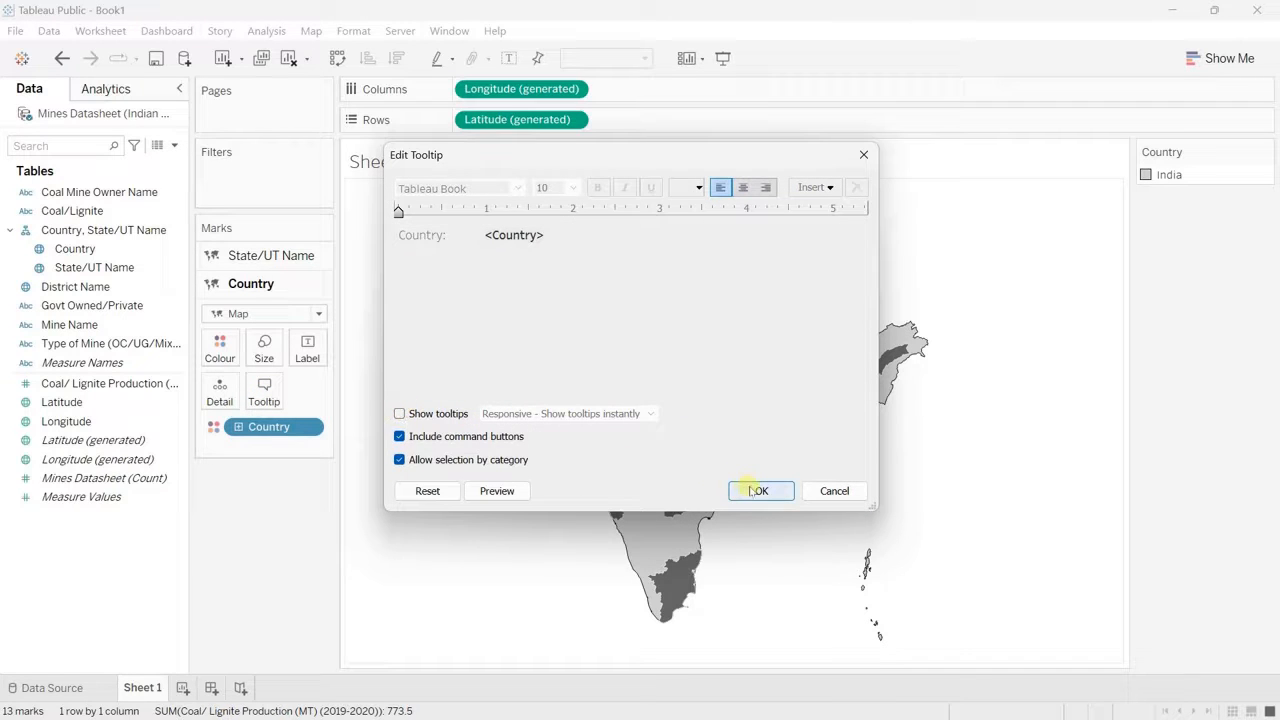
{"action": "left_click", "coordinate": [399, 414]}
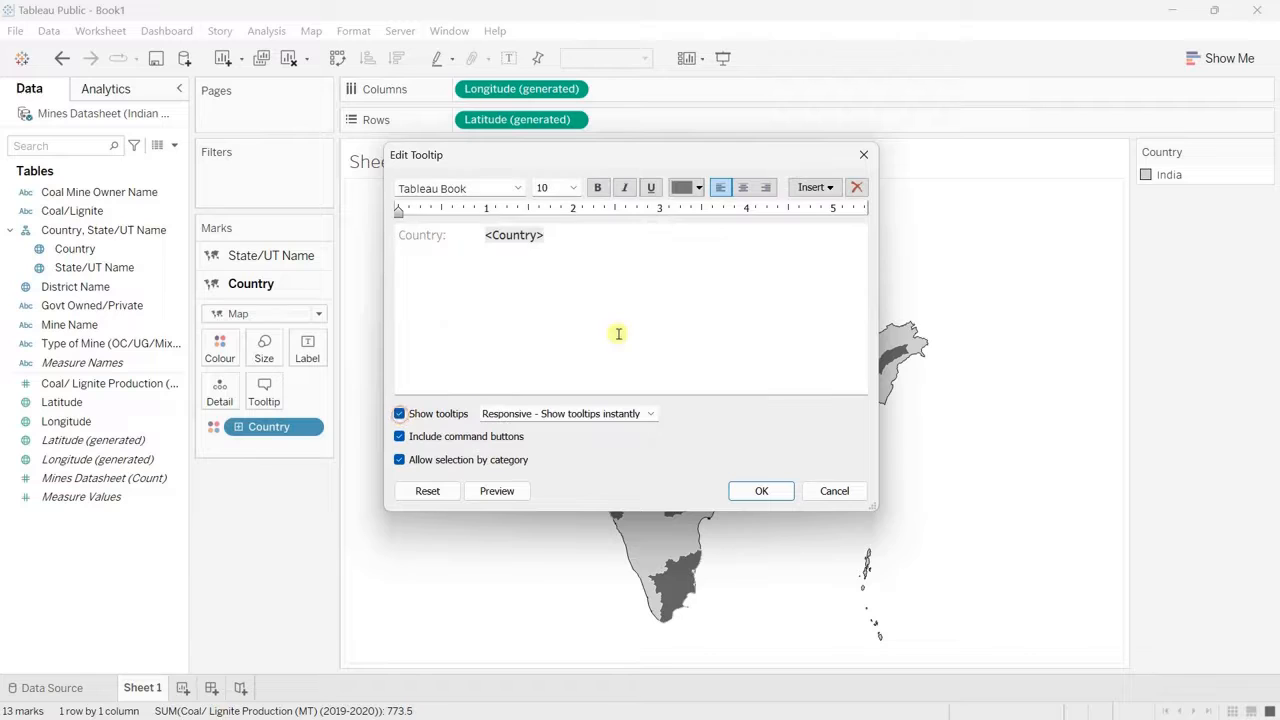
{"action": "left_click", "coordinate": [762, 491]}
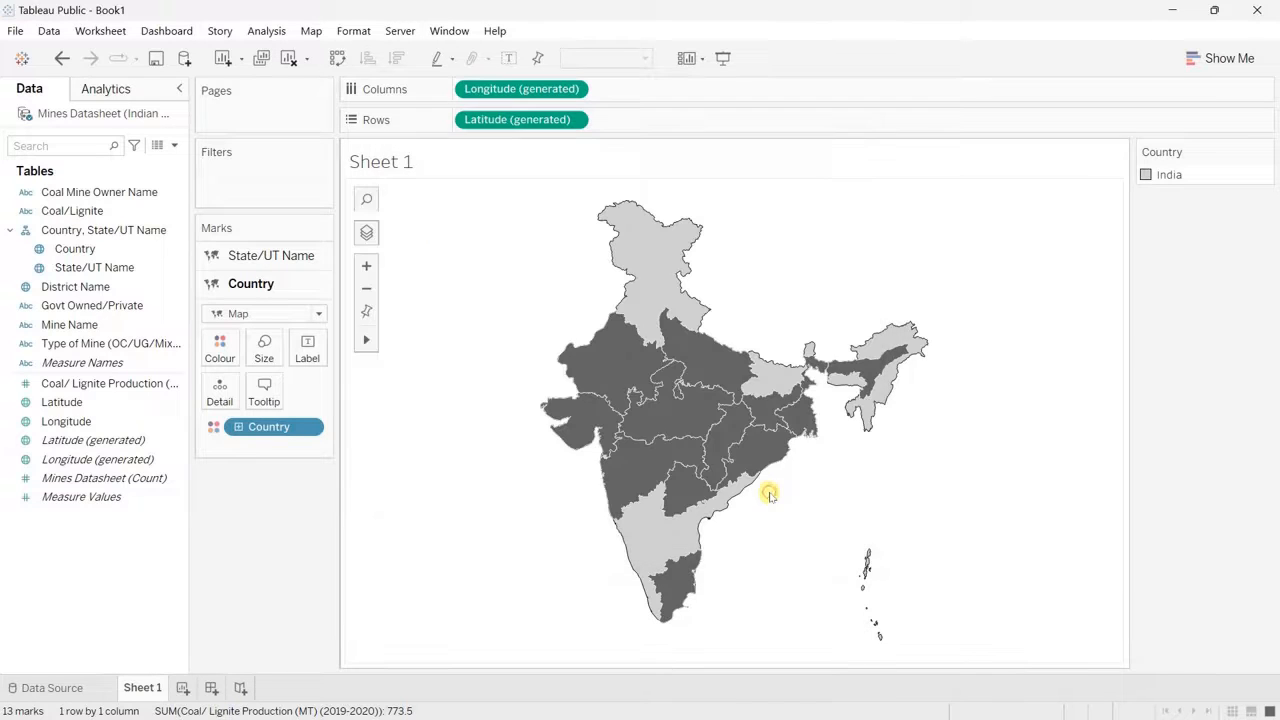
Step: Clear all the default tooltip text of the State/UT Name layer
{"action": "left_click", "coordinate": [282, 255]}
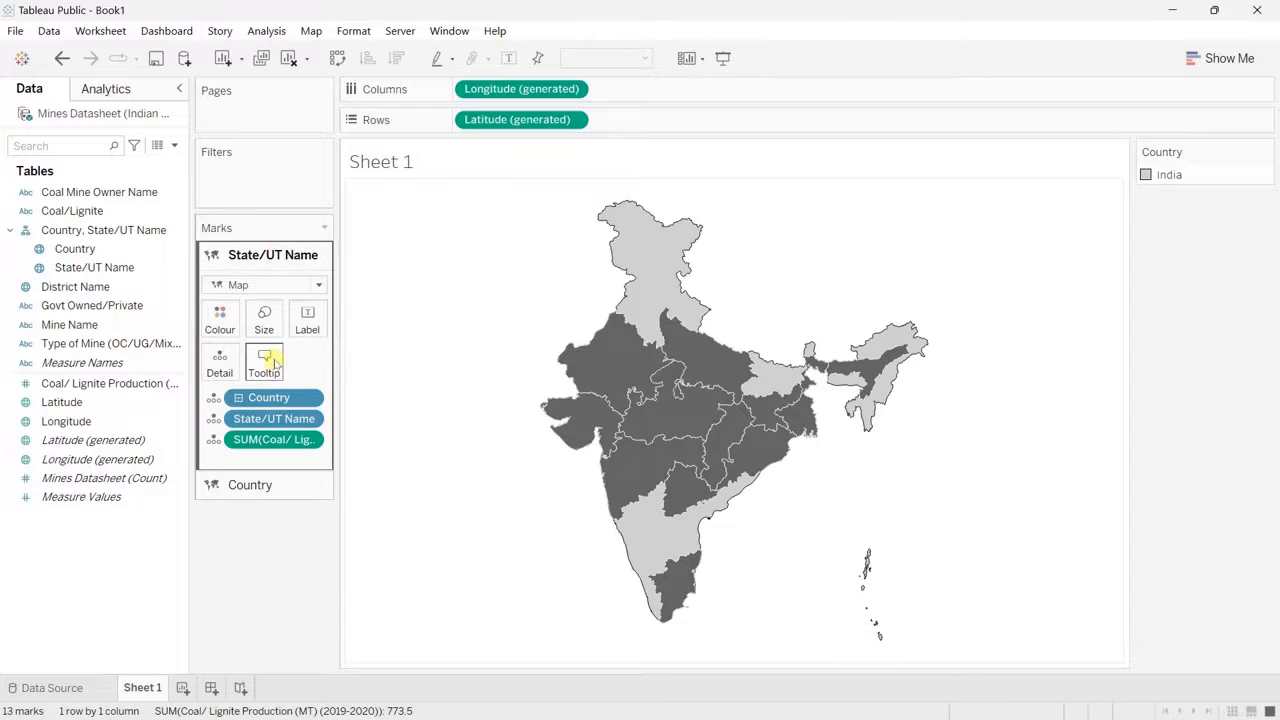
{"action": "left_click", "coordinate": [272, 362]}
{"action": "left_click_drag", "start_coordinate": [709, 306], "coordinate": [381, 205]}
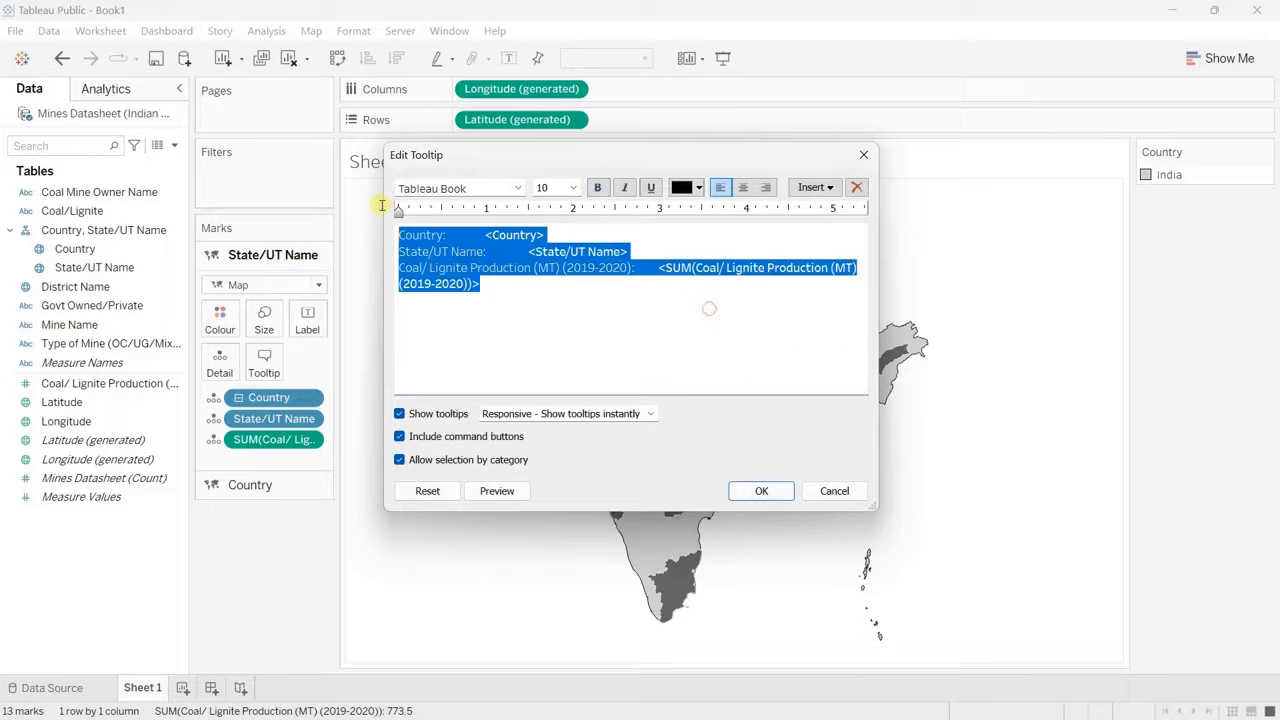
{"action": "key", "text": "BackSpace"}
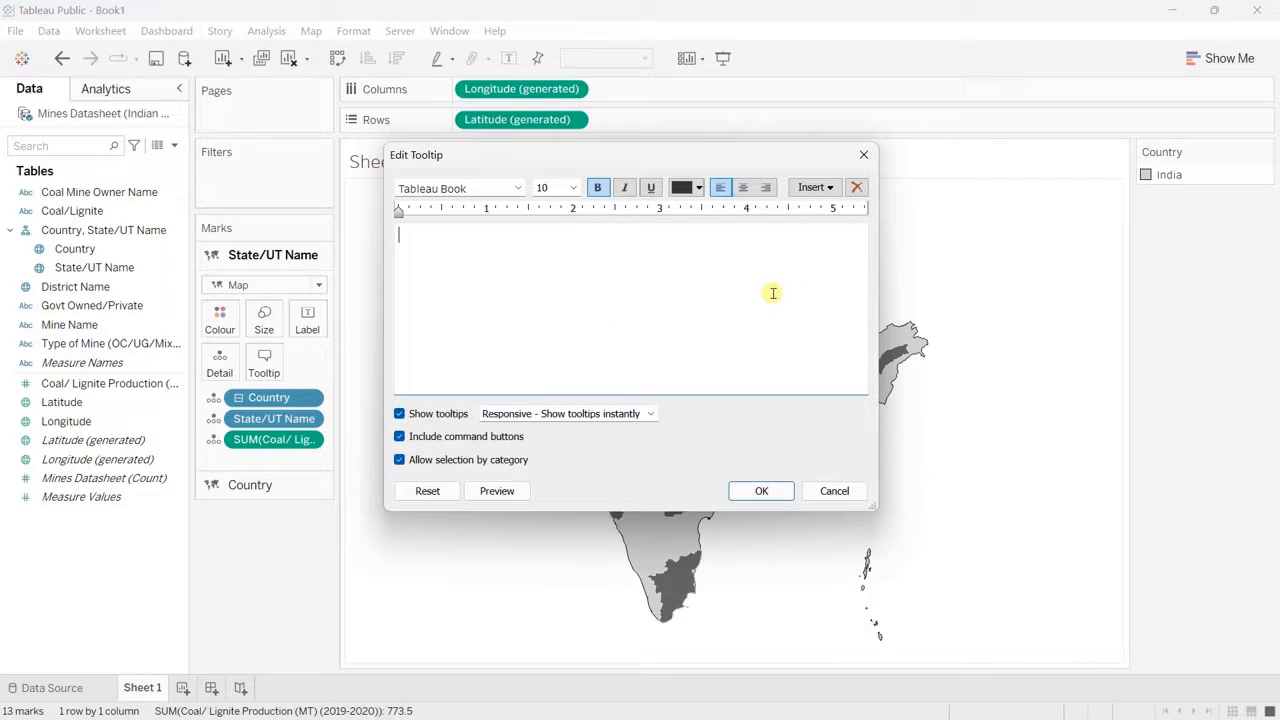
Step: Write the tooltip as "<State/UT Name> produces a total of <SUM(Coal/ Lignite Production (MT) (2019-2020))> coal." using inserted fields
{"action": "left_click", "coordinate": [835, 189]}
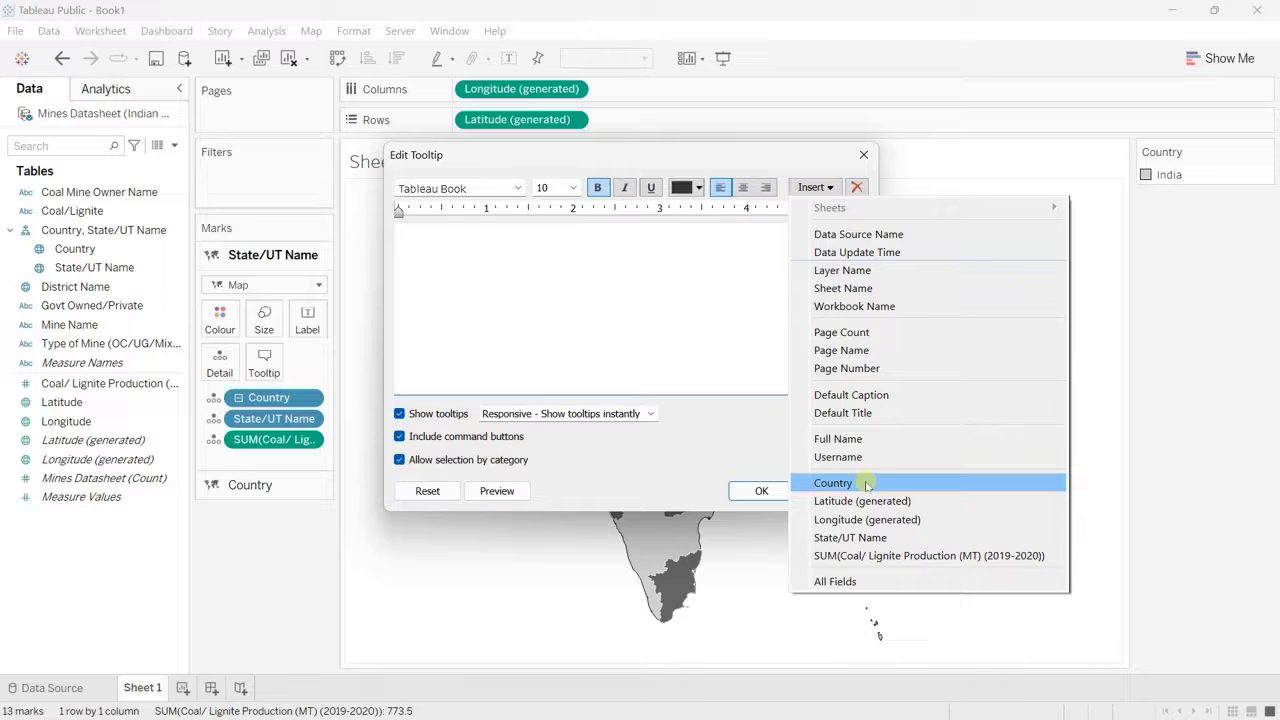
{"action": "left_click", "coordinate": [866, 538]}
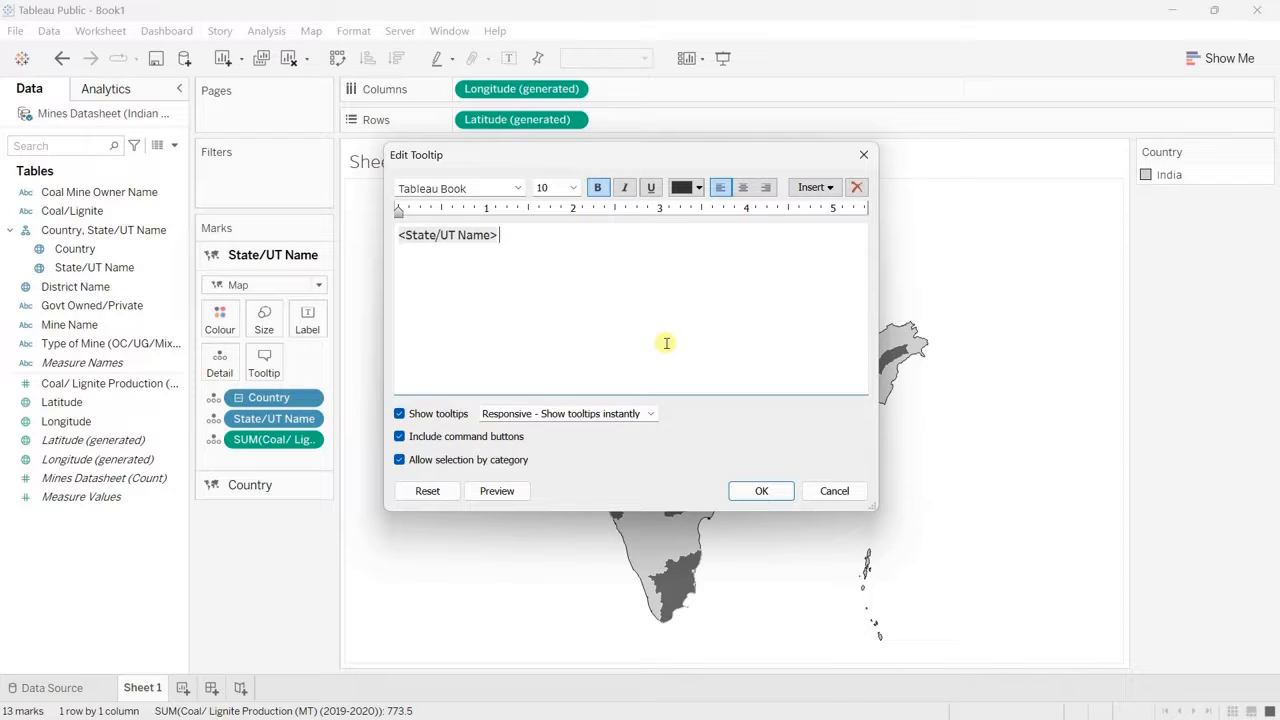
{"action": "type", "text": "produces a total of"}
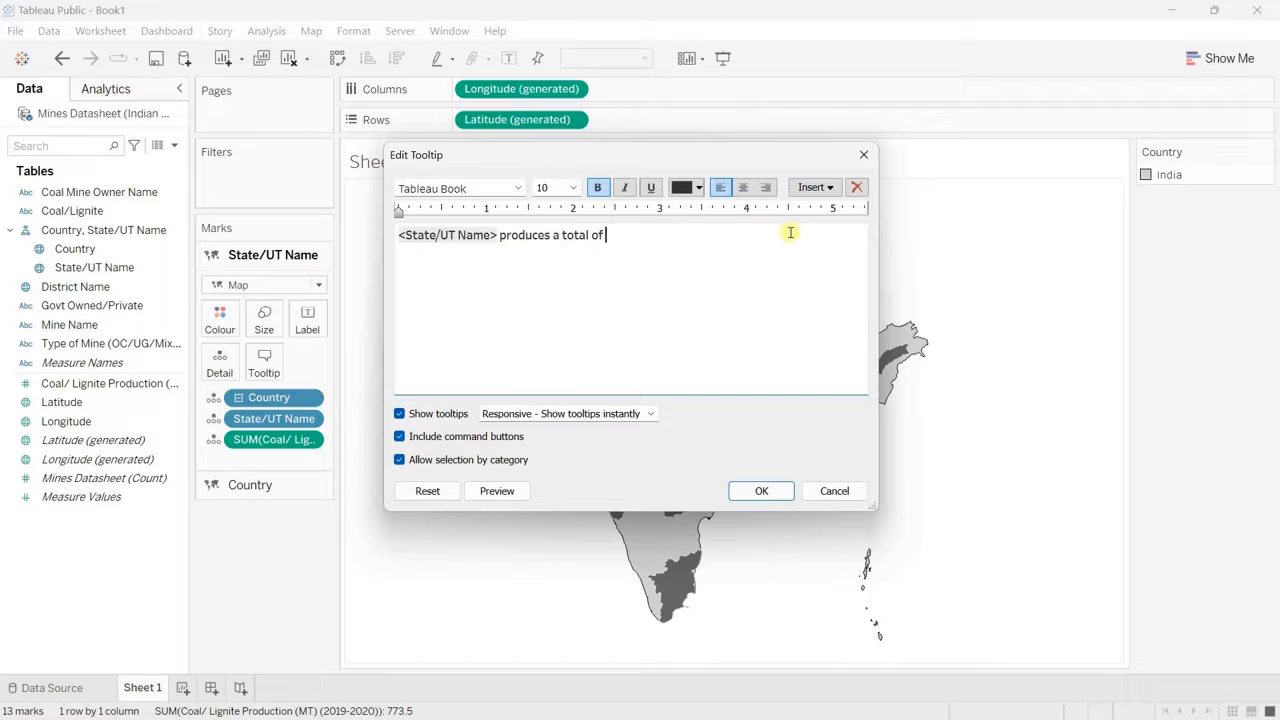
{"action": "left_click", "coordinate": [816, 187]}
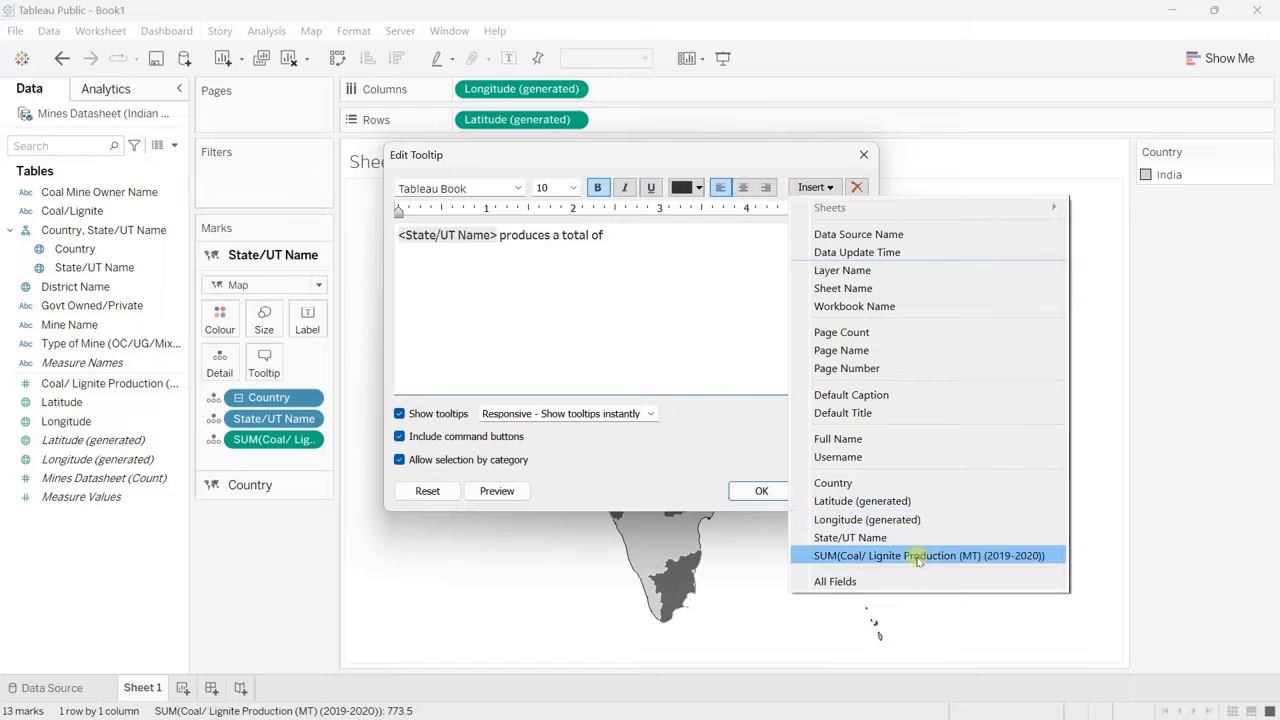
{"action": "left_click", "coordinate": [918, 558]}
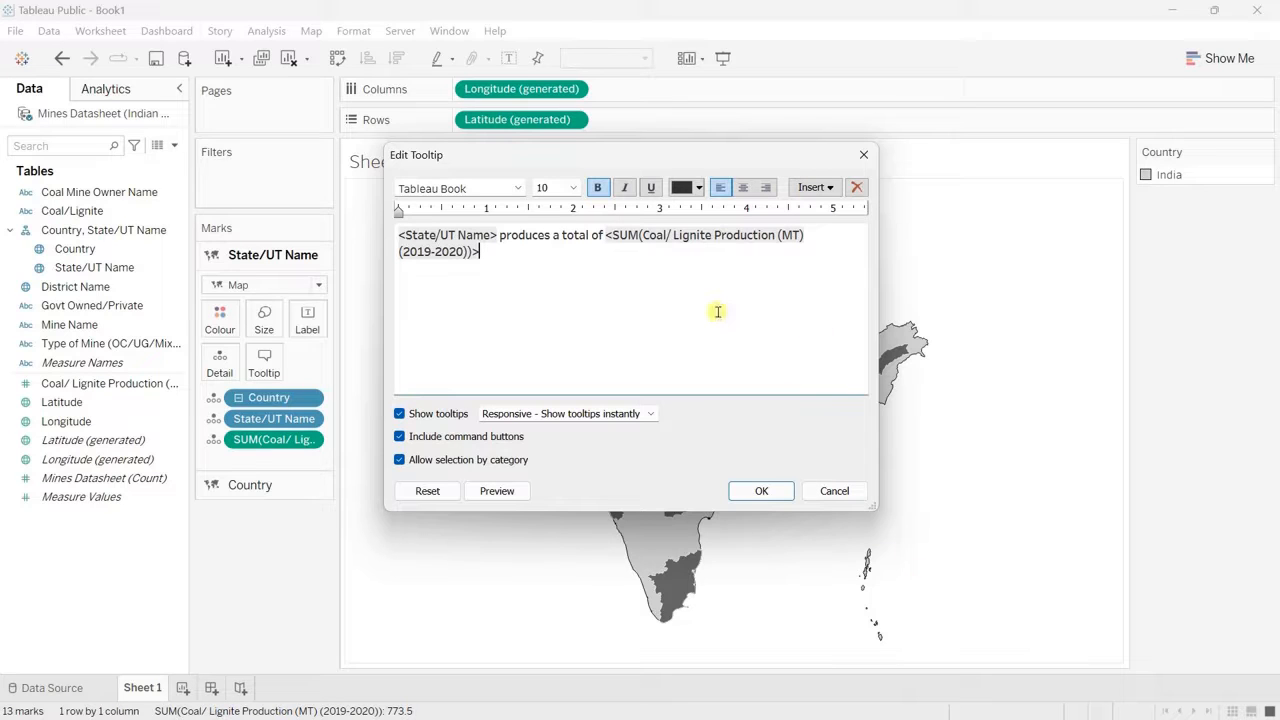
{"action": "type", "text": "coal"}
Step: Remove the bold formatting from the whole tooltip sentence
{"action": "key", "text": "ctrl+shift+Left"}
{"action": "key", "text": "ctrl+shift+Left"}
{"action": "key", "text": "ctrl+shift+Left"}
{"action": "key", "text": "ctrl+shift+Left"}
{"action": "key", "text": "ctrl+shift+Left"}
{"action": "key", "text": "ctrl+shift+Left"}
{"action": "key", "text": "ctrl+shift+Left"}
{"action": "key", "text": "ctrl+shift+Left"}
{"action": "key", "text": "ctrl+shift+Left"}
{"action": "key", "text": "ctrl+shift+Left"}
{"action": "key", "text": "ctrl+shift+Left"}
{"action": "key", "text": "ctrl+shift+Left"}
{"action": "key", "text": "ctrl+shift+Left"}
{"action": "key", "text": "ctrl+shift+Left"}
{"action": "key", "text": "ctrl+shift+Left"}
{"action": "key", "text": "ctrl+shift+Left"}
{"action": "key", "text": "ctrl+shift+Left"}
{"action": "key", "text": "ctrl+shift+Left"}
{"action": "key", "text": "ctrl+shift+Left"}
{"action": "key", "text": "ctrl+shift+Left"}
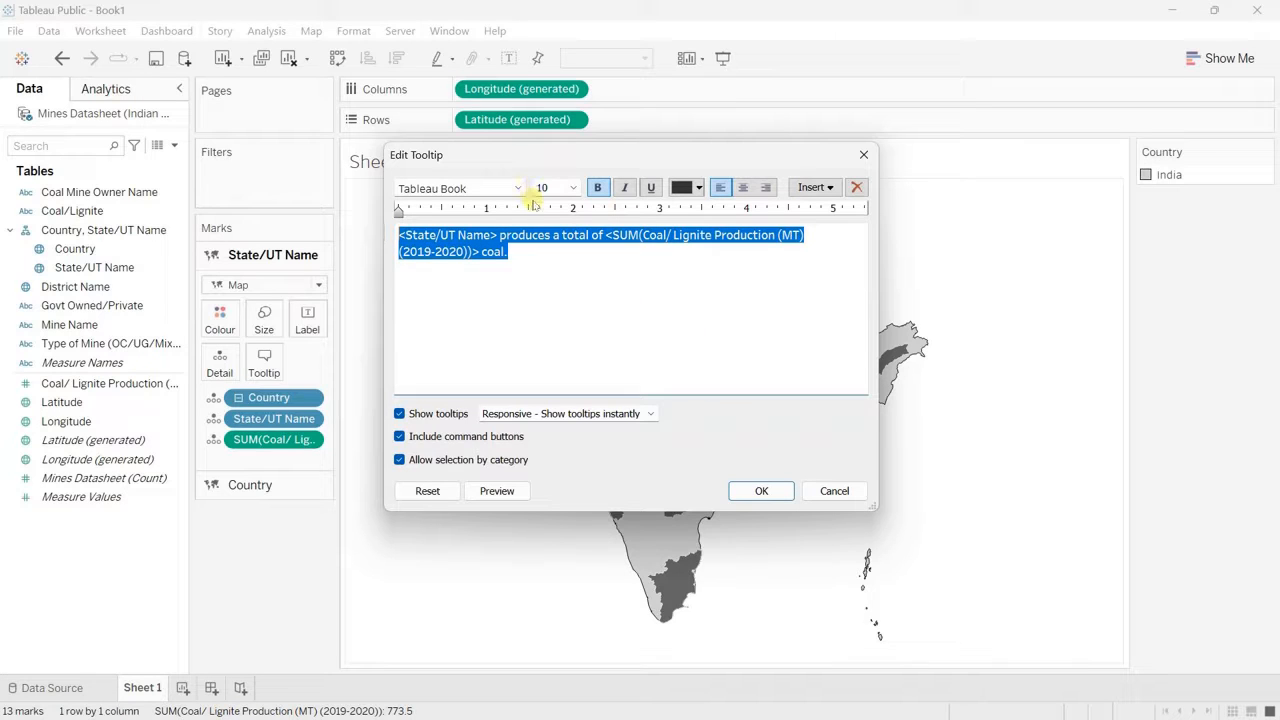
{"action": "left_click", "coordinate": [598, 190]}
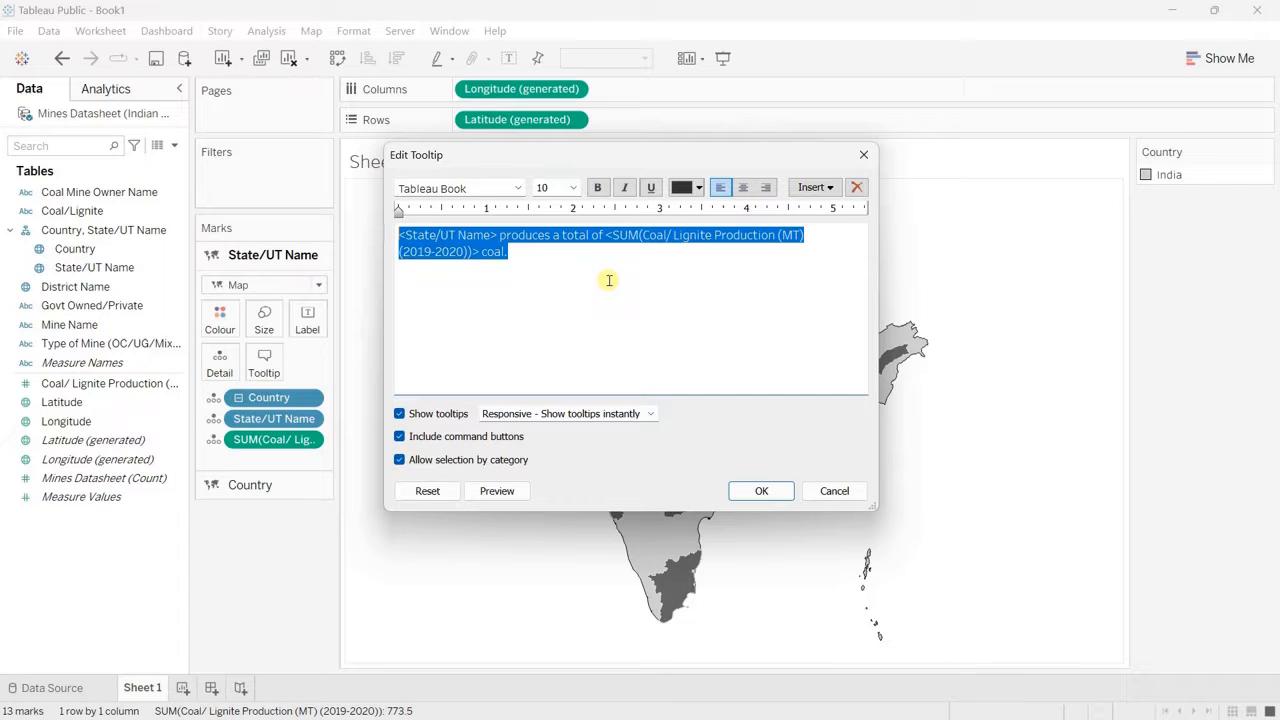
Step: Set the State/UT Name field in the tooltip to the Tableau Semibold font at size 12
{"action": "key", "text": "ctrl+shift+Right"}
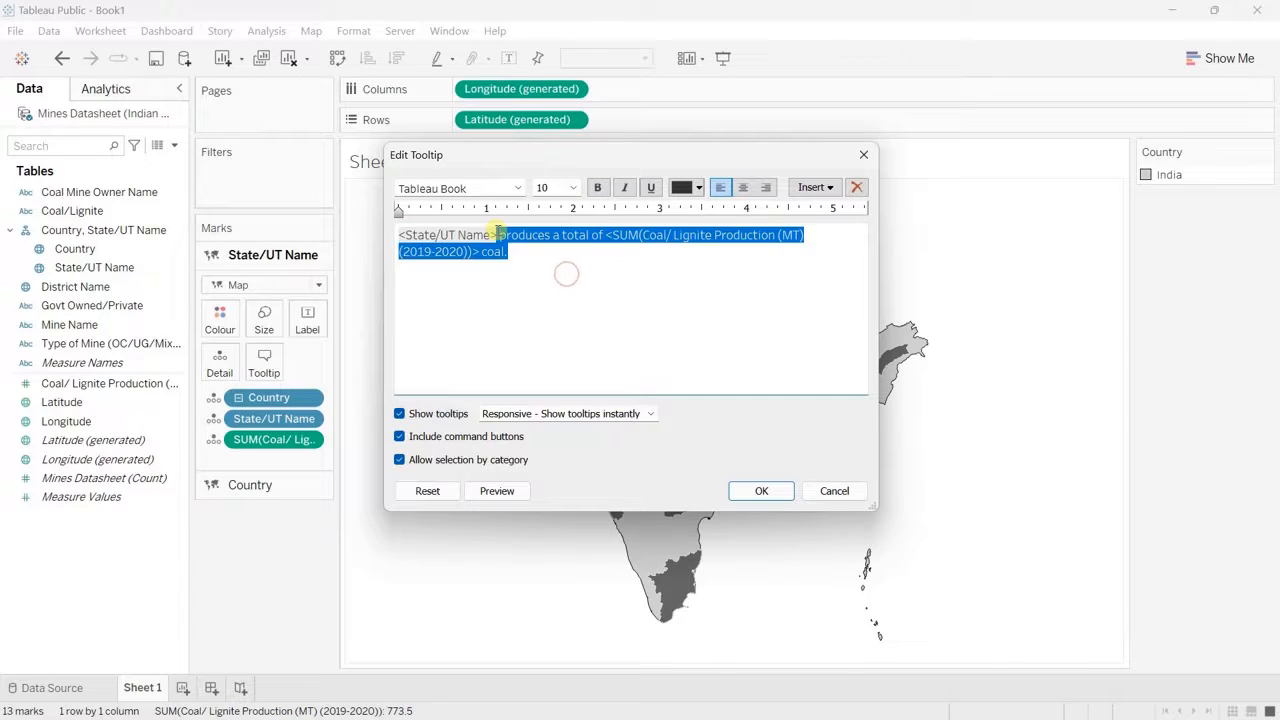
{"action": "left_click_drag", "start_coordinate": [497, 234], "coordinate": [399, 235]}
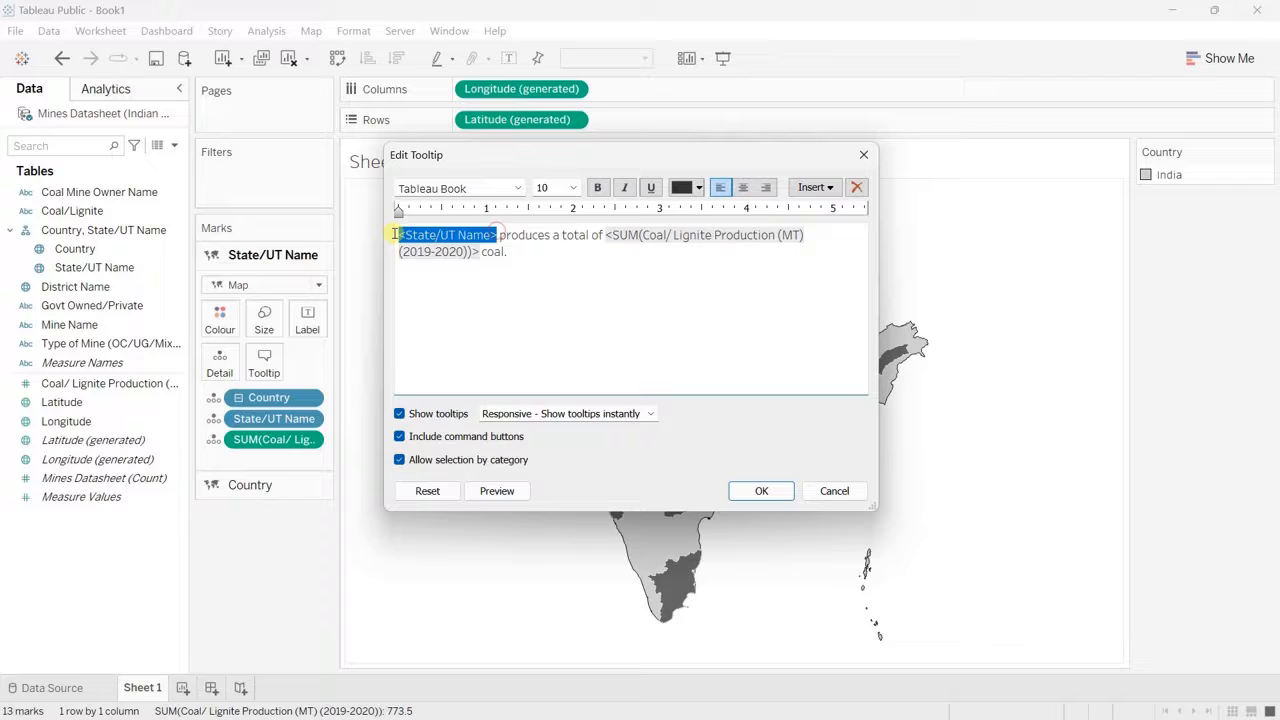
{"action": "left_click", "coordinate": [517, 188]}
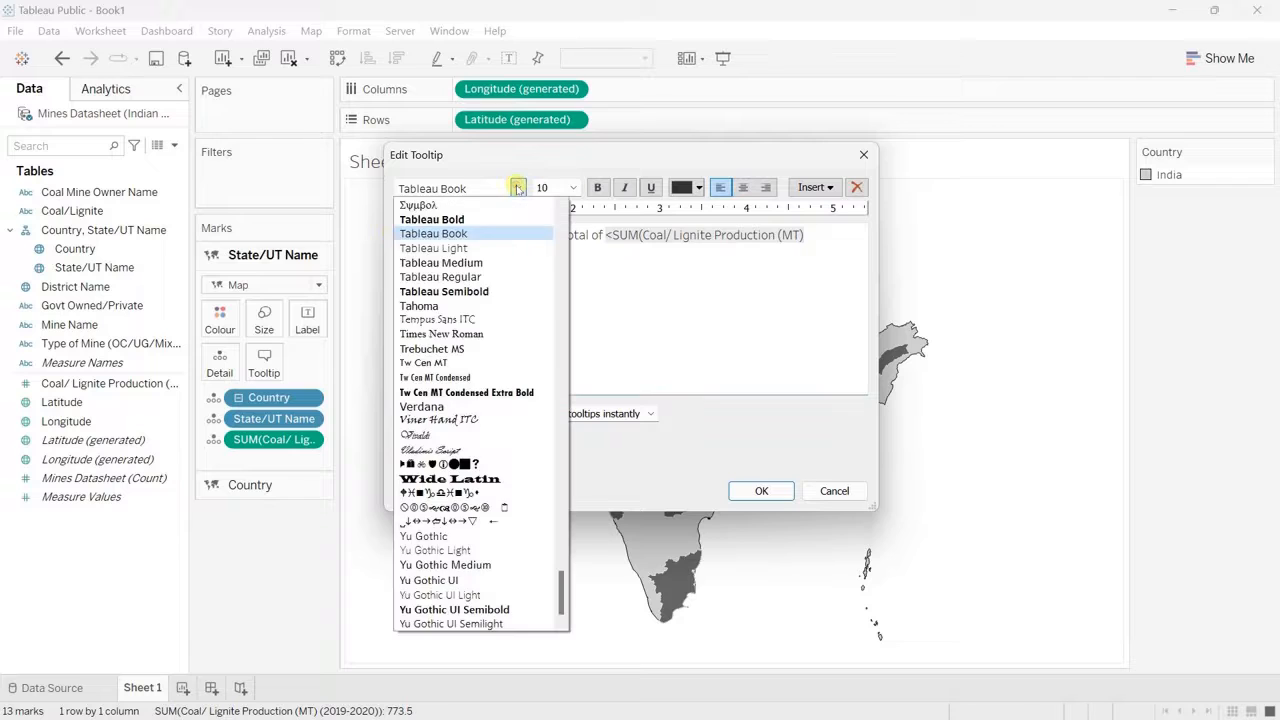
{"action": "left_click", "coordinate": [491, 291]}
{"action": "left_click", "coordinate": [572, 188]}
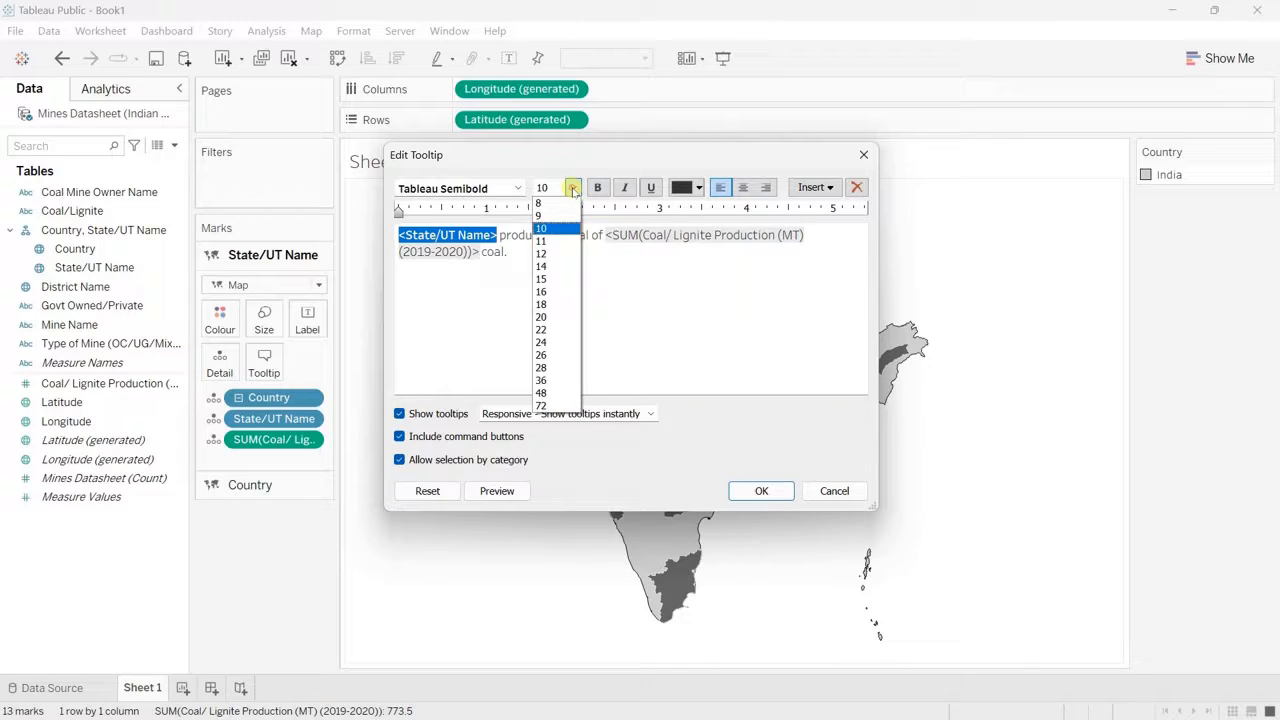
{"action": "left_click", "coordinate": [553, 255]}
Step: Format the production sum field and "coal." in the tooltip as Tableau Semibold, size 12, in teal
{"action": "left_click_drag", "start_coordinate": [628, 238], "coordinate": [523, 257]}
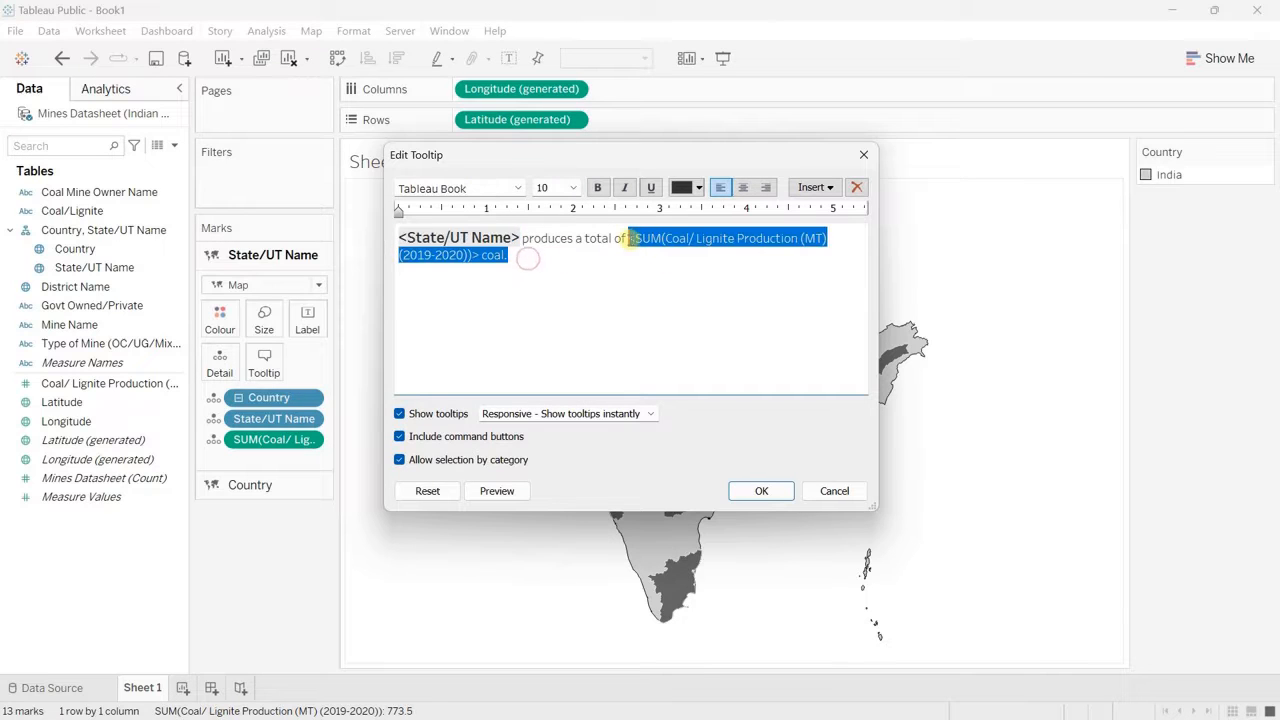
{"action": "left_click", "coordinate": [519, 189]}
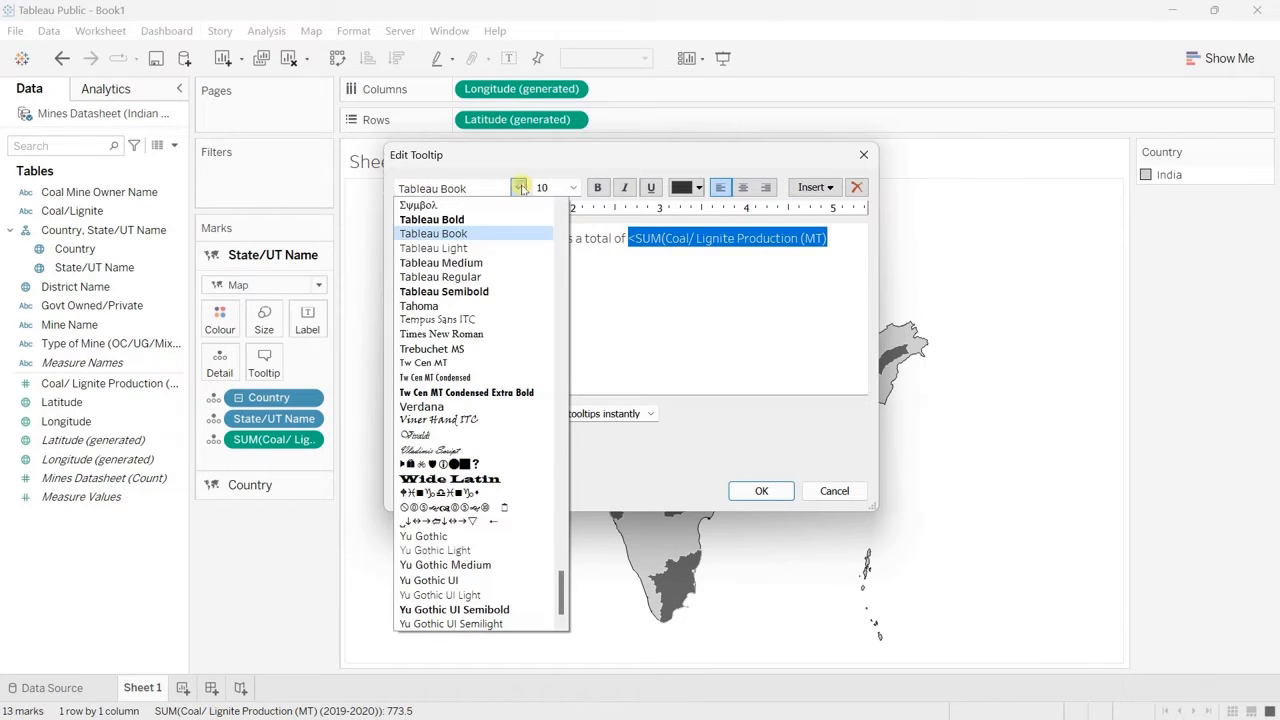
{"action": "left_click", "coordinate": [500, 292]}
{"action": "left_click", "coordinate": [573, 188]}
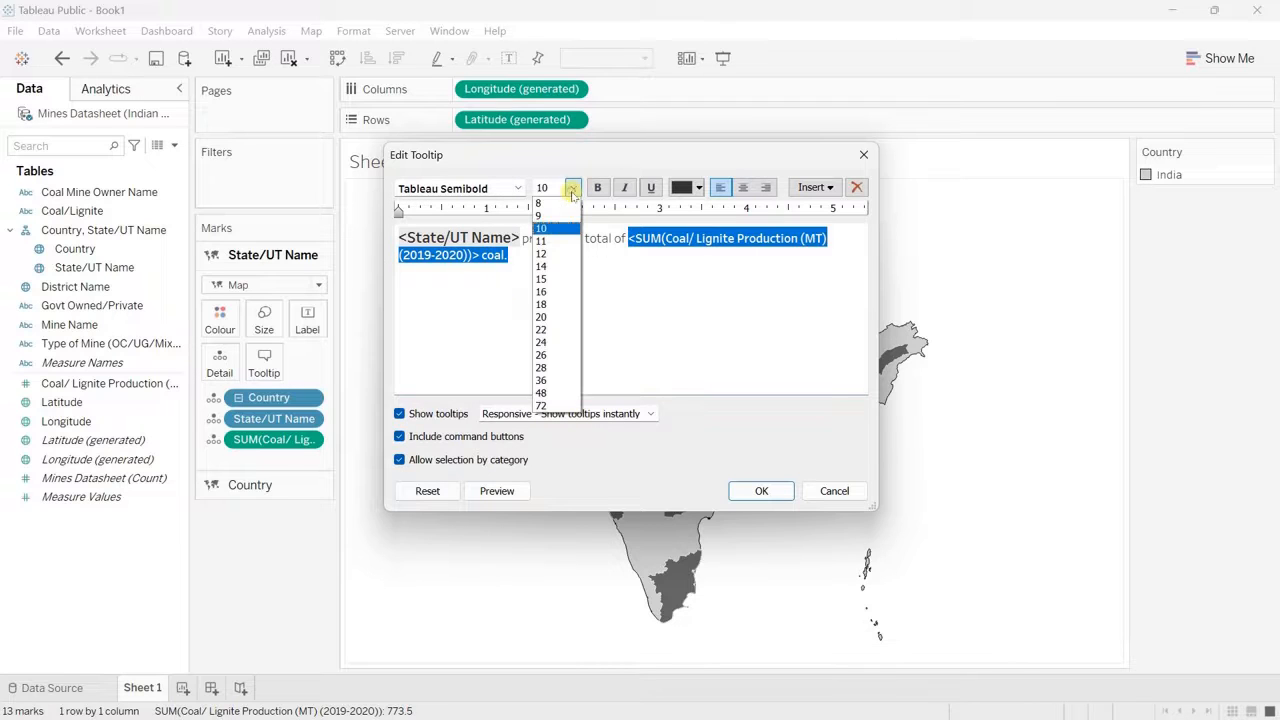
{"action": "left_click", "coordinate": [561, 255]}
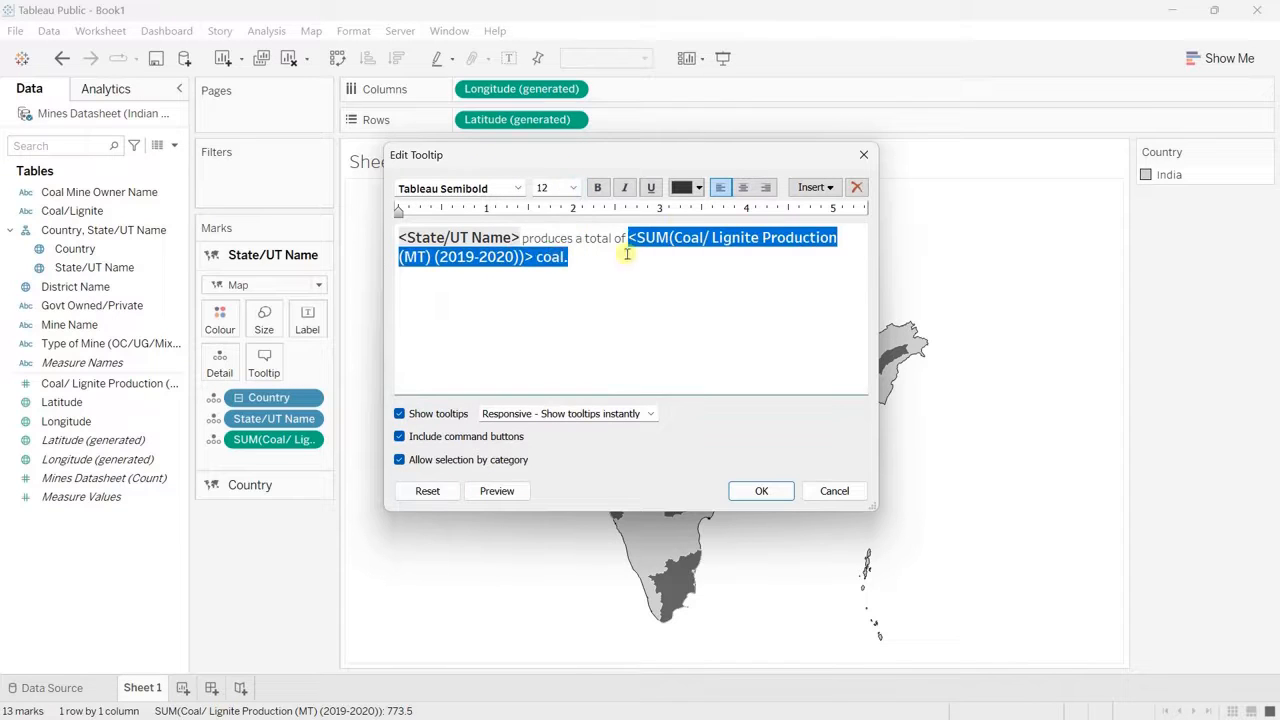
{"action": "left_click", "coordinate": [699, 188]}
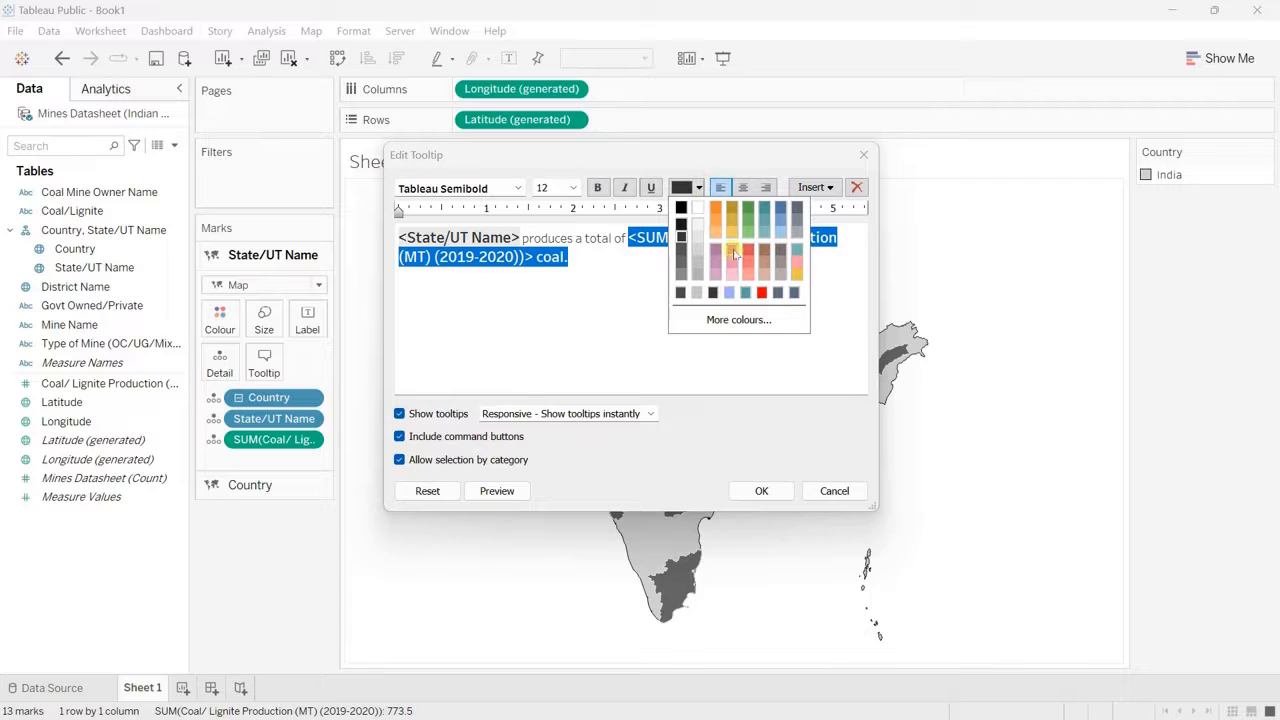
{"action": "left_click", "coordinate": [745, 293]}
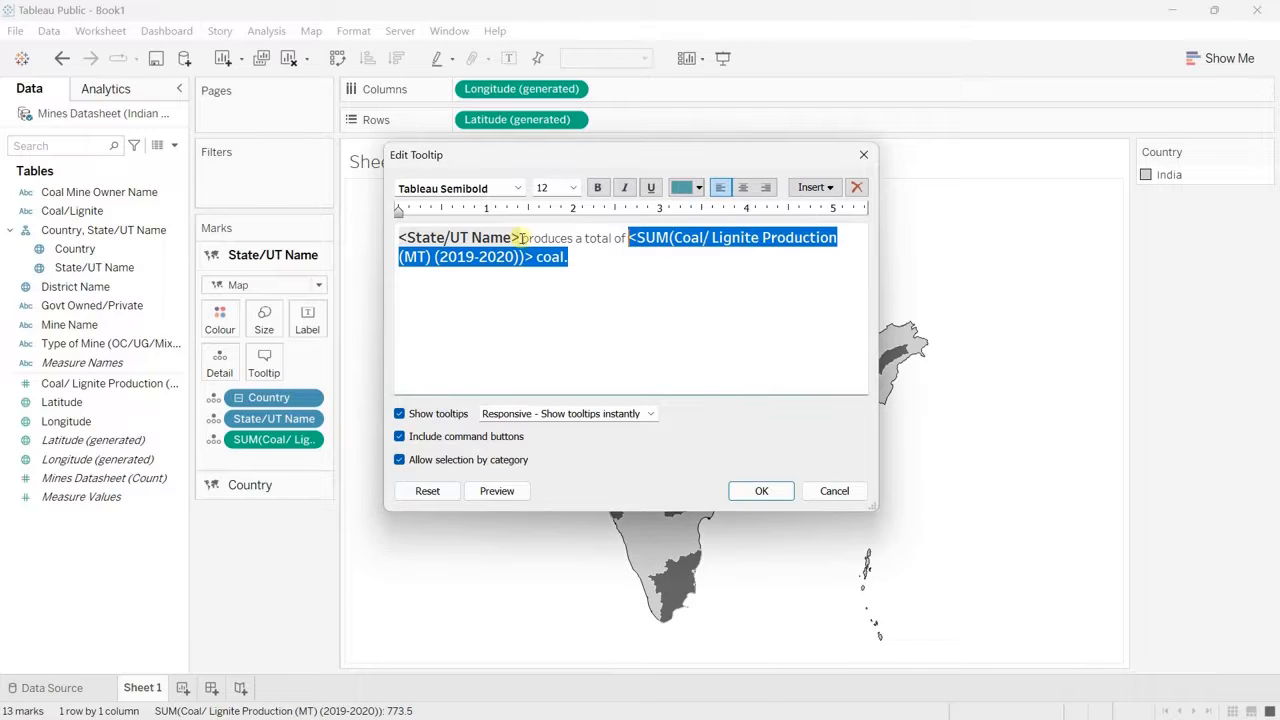
Step: Colour the State/UT Name field in the tooltip teal and apply the tooltip changes
{"action": "left_click_drag", "start_coordinate": [521, 240], "coordinate": [425, 238]}
{"action": "left_click", "coordinate": [699, 188]}
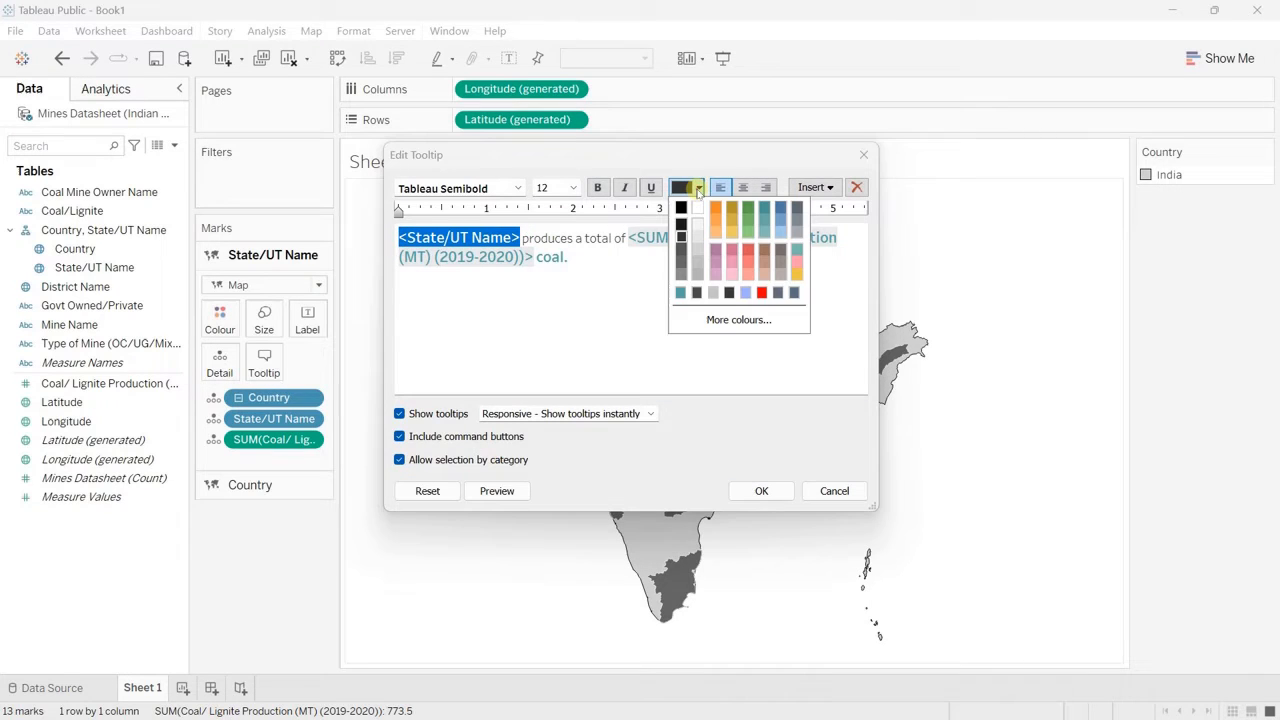
{"action": "left_click", "coordinate": [680, 293]}
{"action": "left_click", "coordinate": [761, 491]}
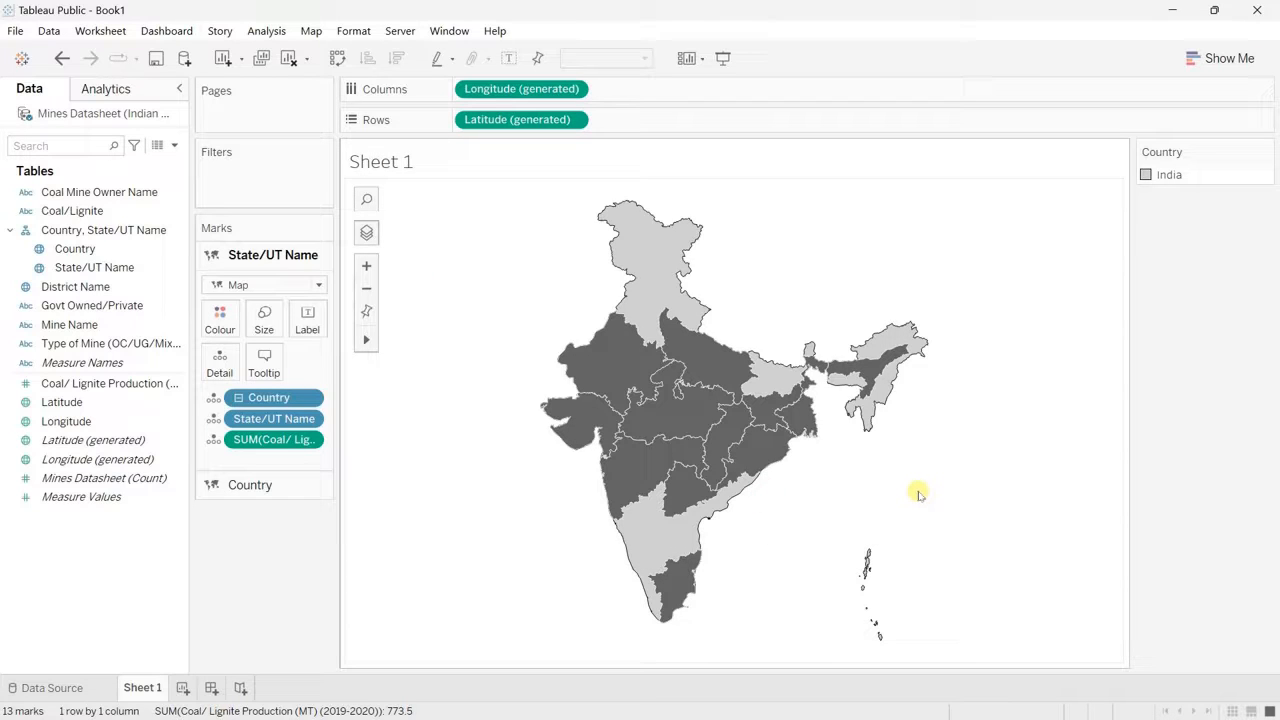
{"action": "mouse_move", "coordinate": [762, 448]}
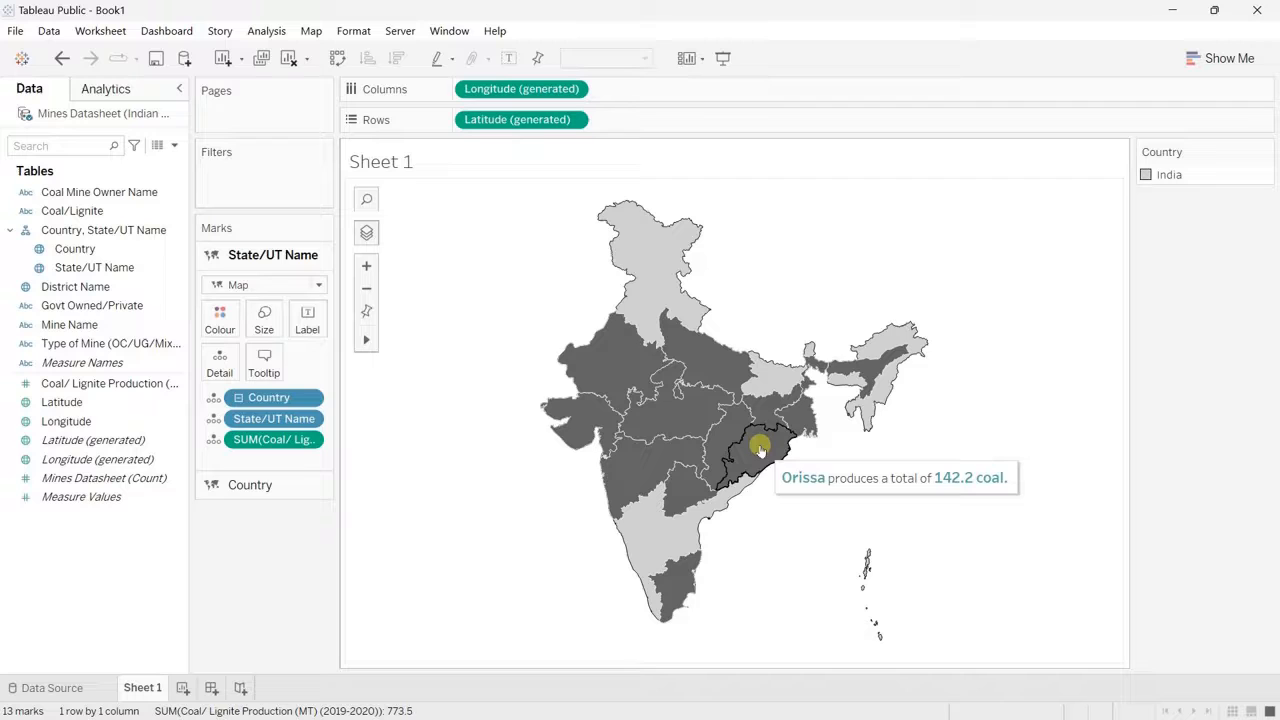
Step: Set the default number format of the Coal/ Lignite Production field to Number (Custom) with 2 decimal places and an MT suffix
{"action": "left_click", "coordinate": [177, 388]}
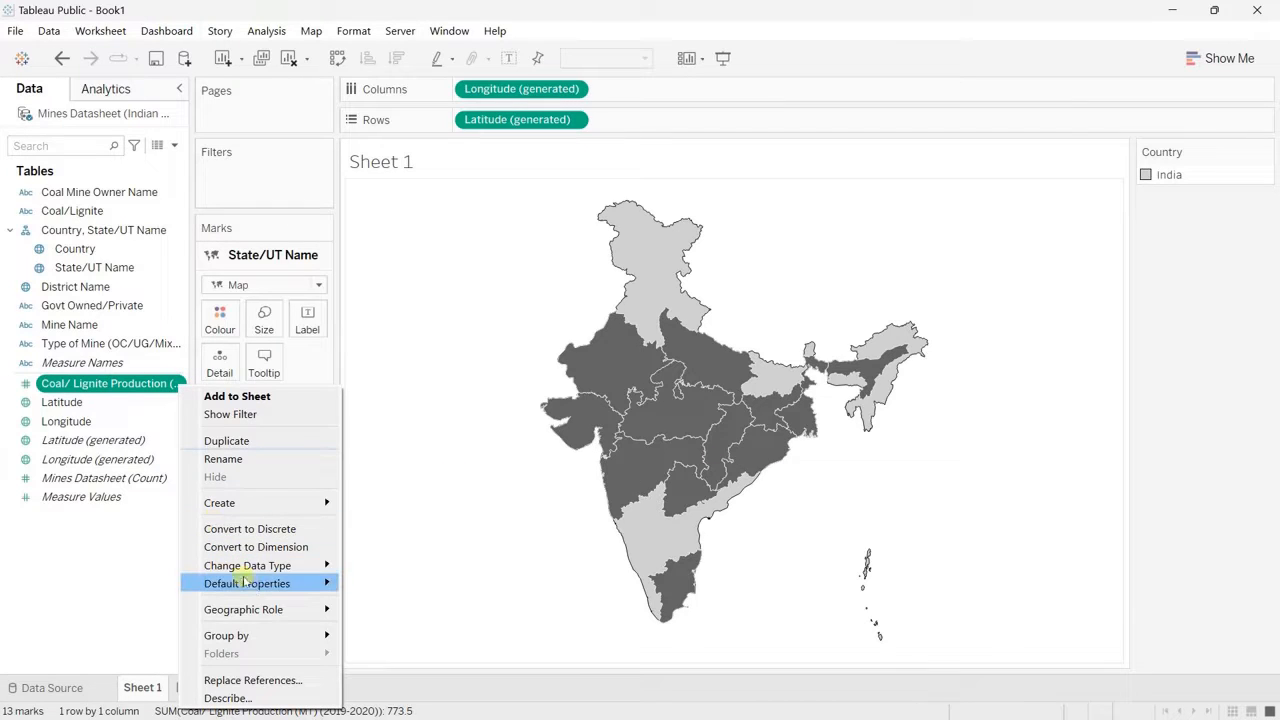
{"action": "mouse_move", "coordinate": [252, 588]}
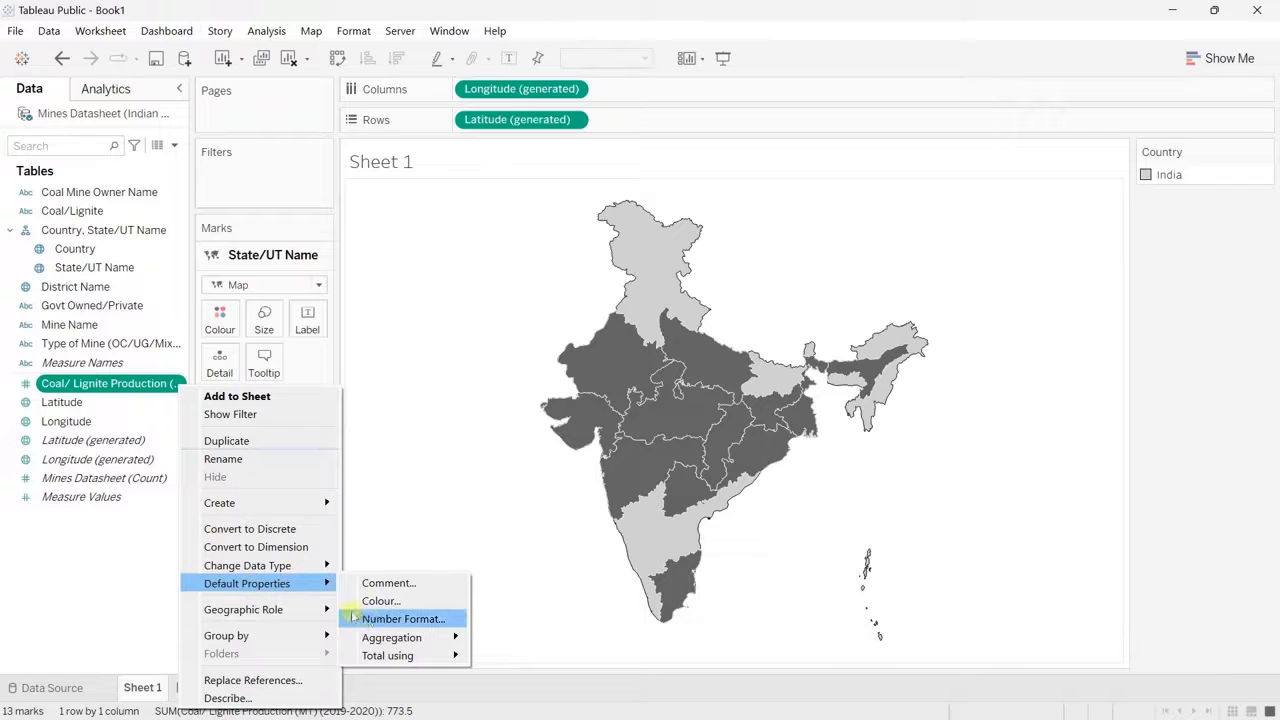
{"action": "left_click", "coordinate": [405, 619]}
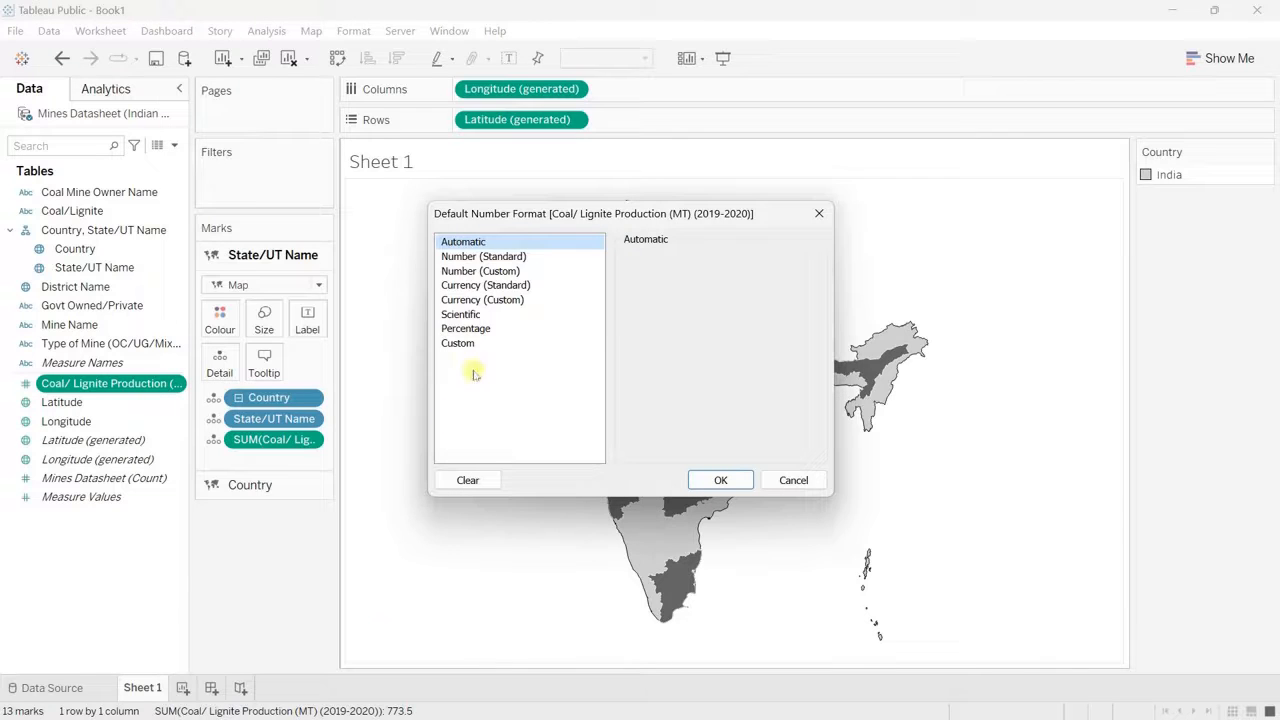
{"action": "left_click", "coordinate": [493, 273]}
{"action": "left_click", "coordinate": [695, 323]}
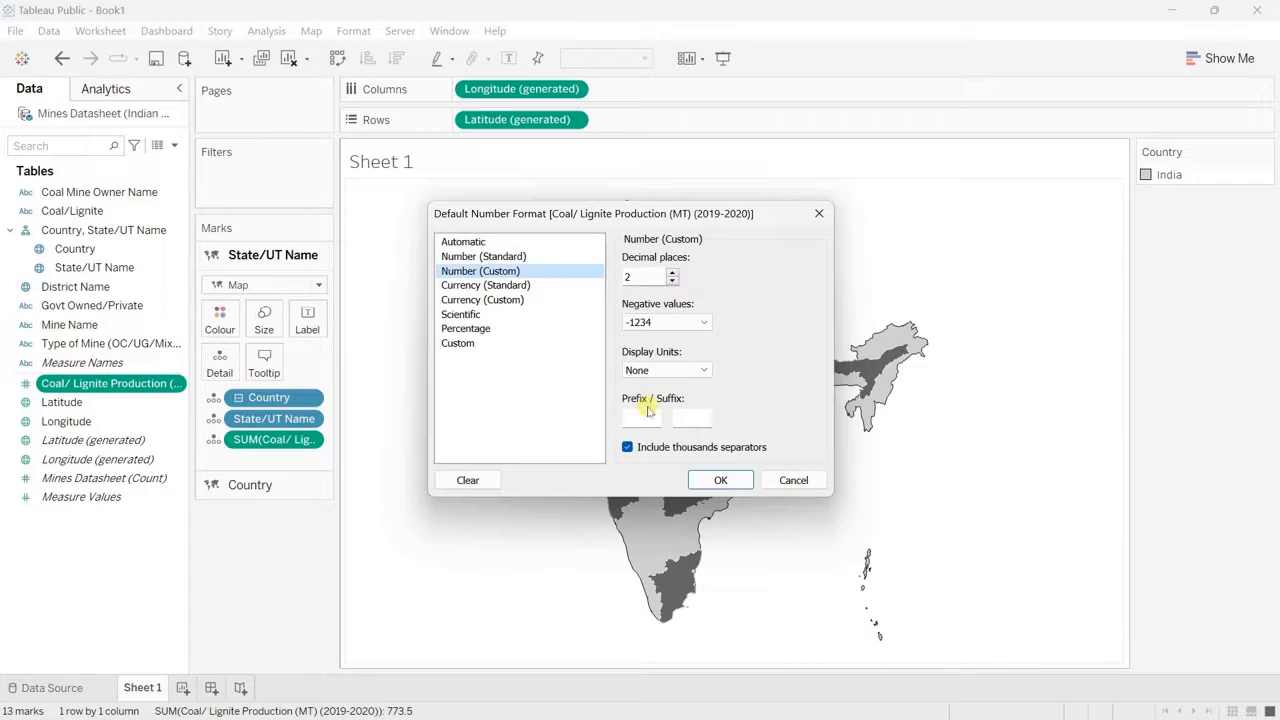
{"action": "left_click", "coordinate": [696, 416]}
{"action": "type", "text": "MT"}
{"action": "left_click", "coordinate": [720, 480]}
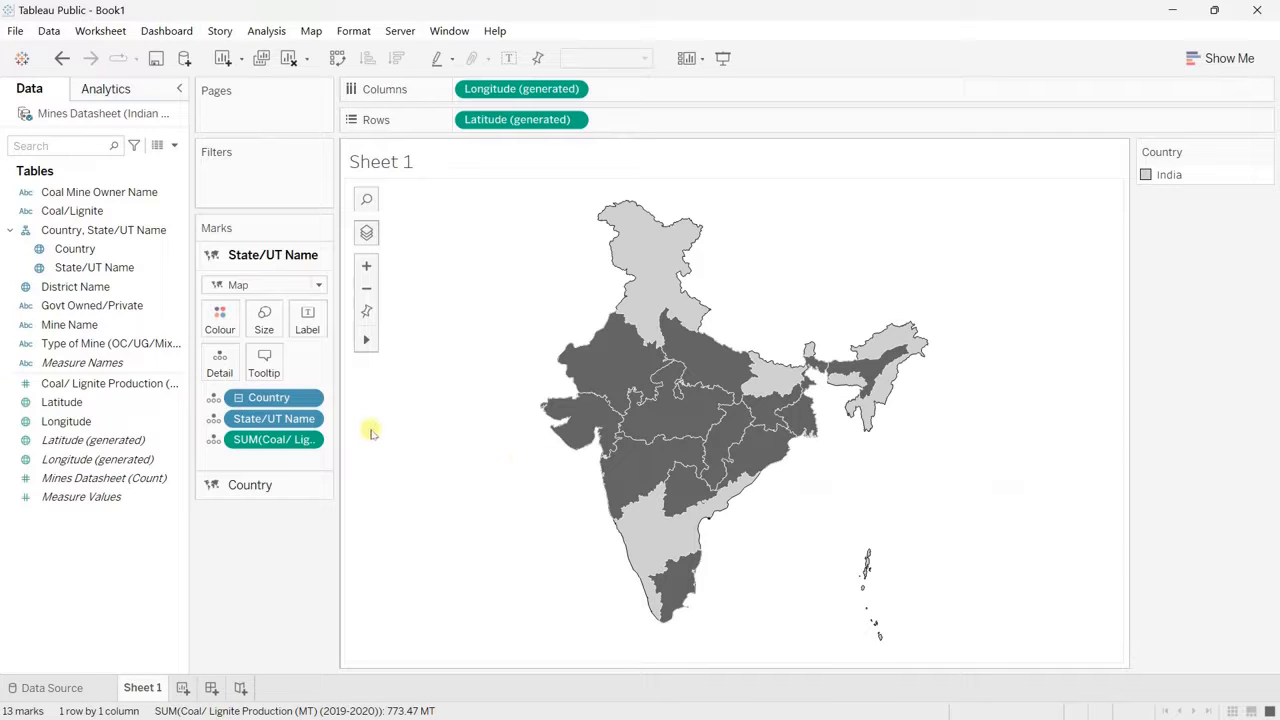
Step: Format the word "coal." in the state tooltip as dark grey Tableau Book
{"action": "left_click", "coordinate": [266, 363]}
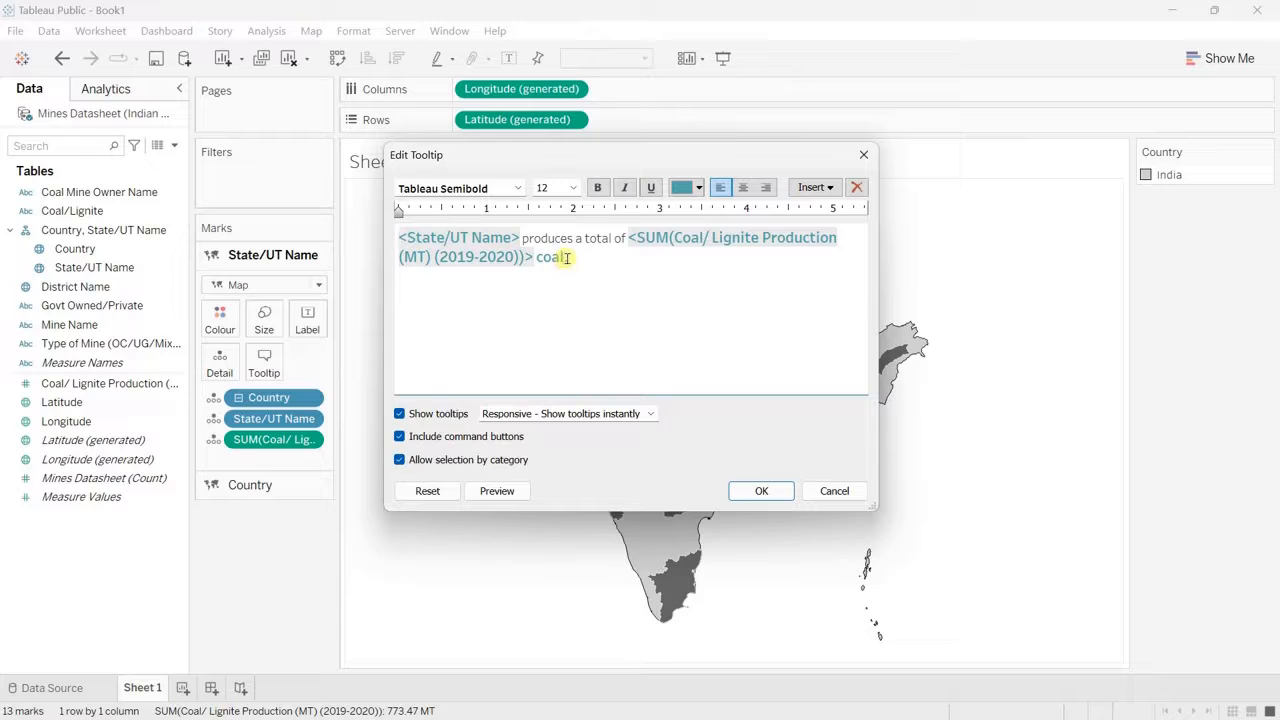
{"action": "left_click_drag", "start_coordinate": [566, 257], "coordinate": [541, 258]}
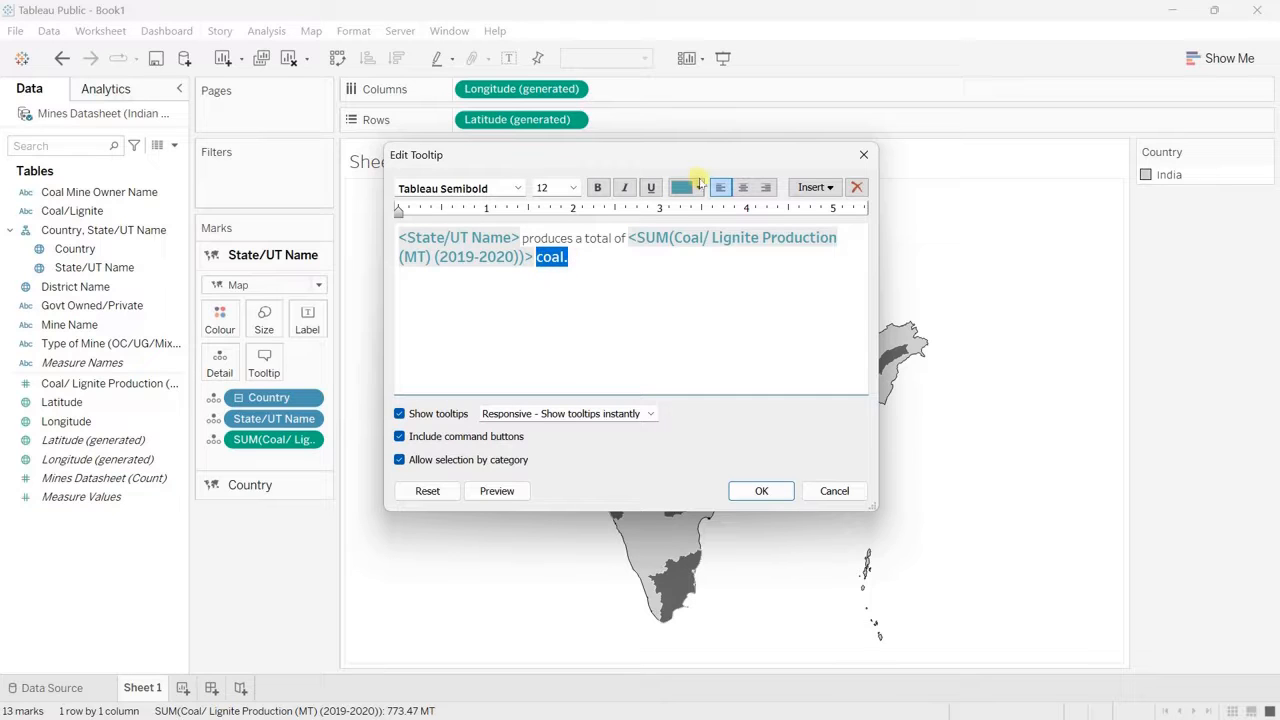
{"action": "left_click", "coordinate": [700, 188]}
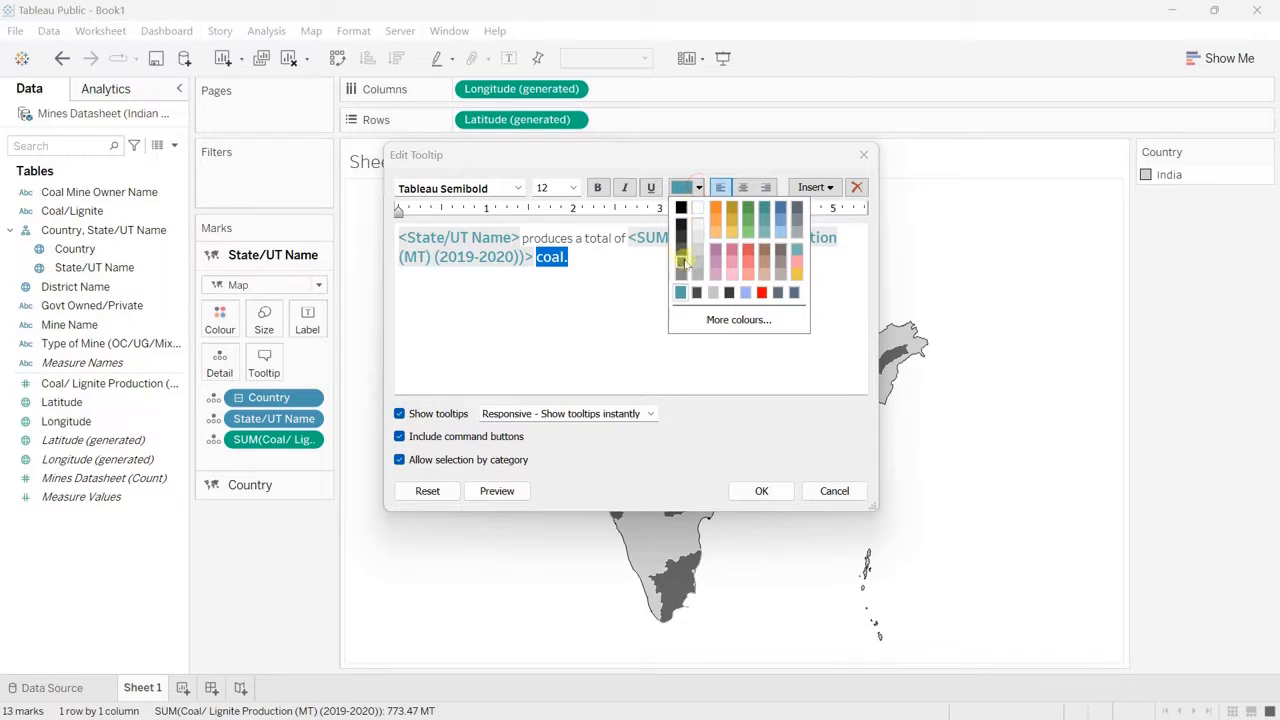
{"action": "left_click", "coordinate": [680, 250]}
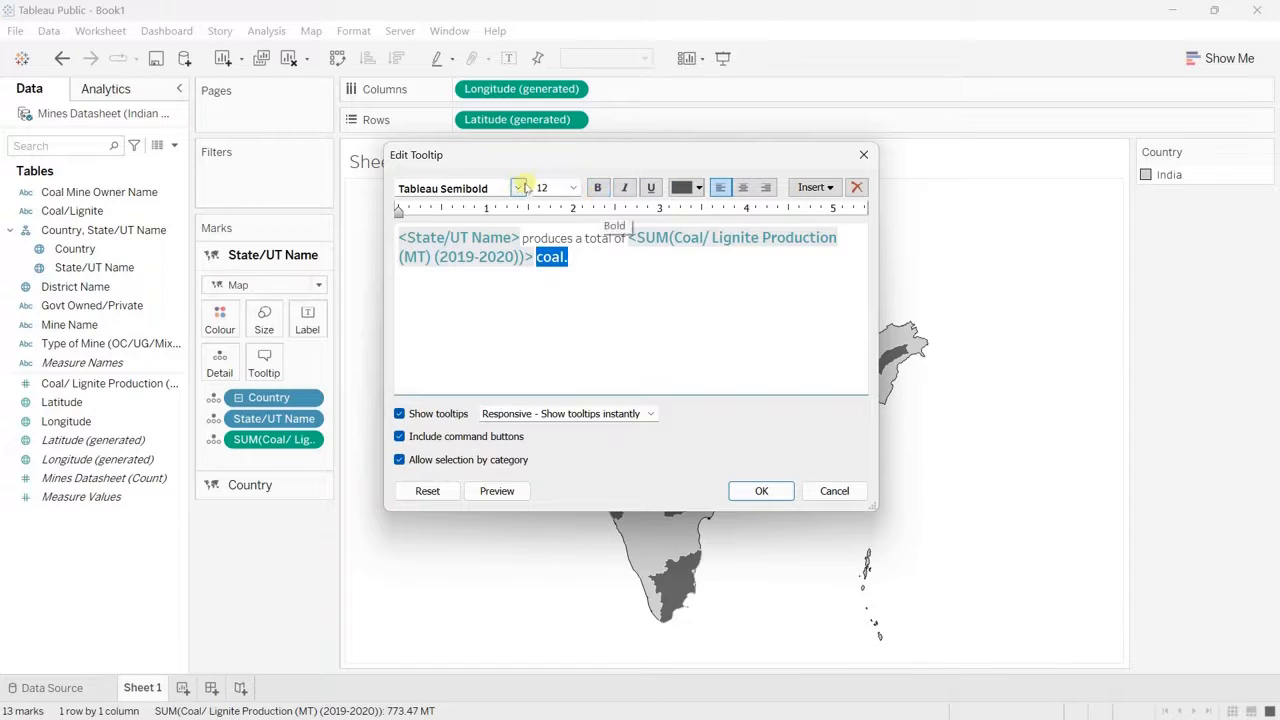
{"action": "left_click", "coordinate": [517, 188]}
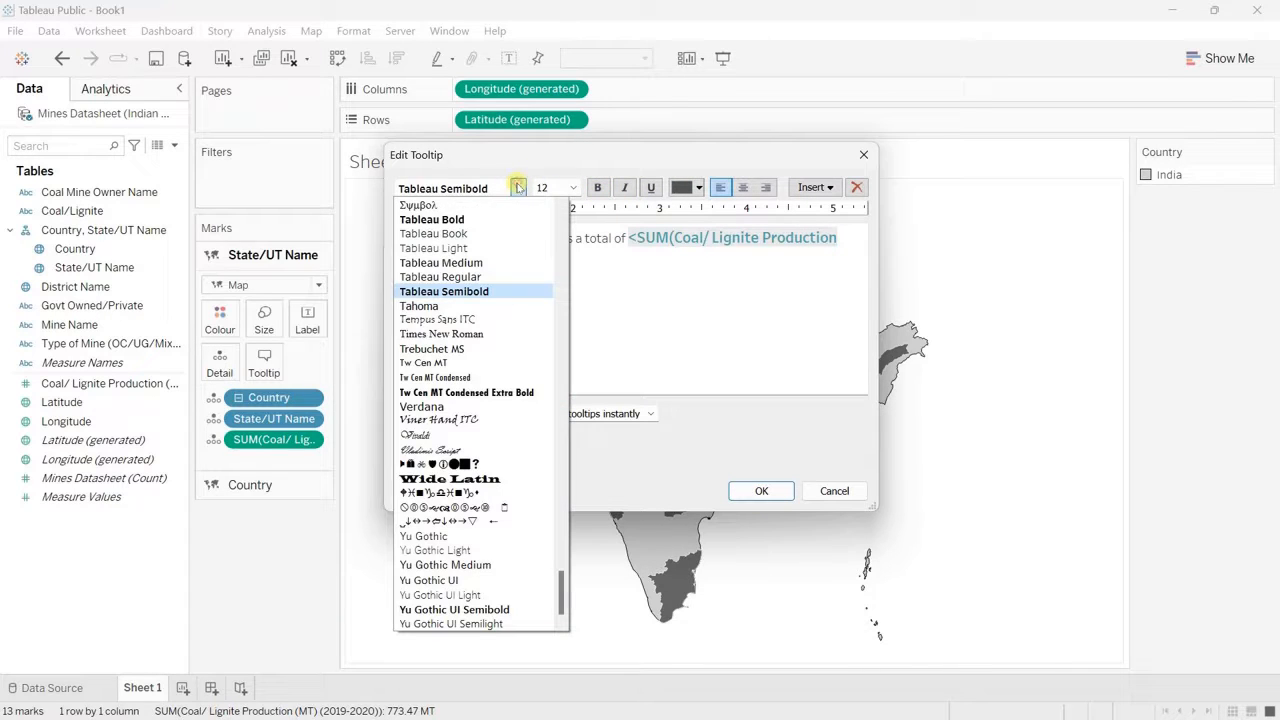
{"action": "left_click", "coordinate": [433, 233]}
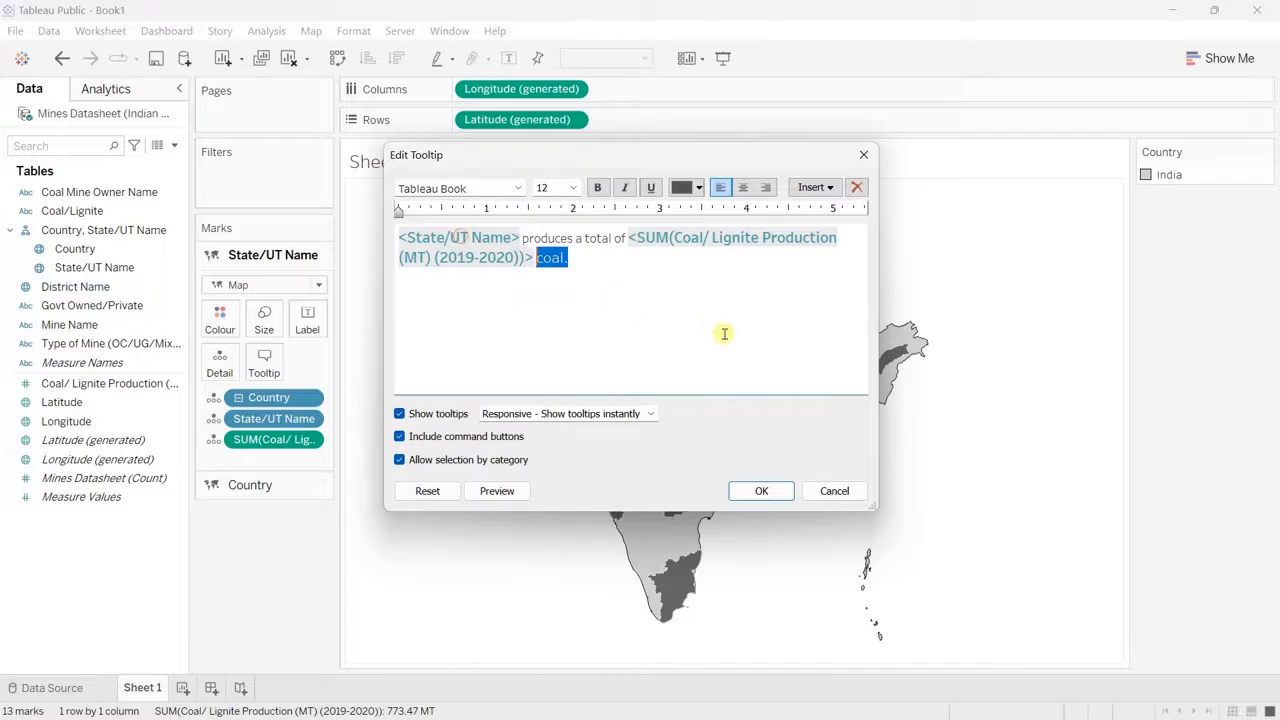
{"action": "left_click", "coordinate": [760, 492]}
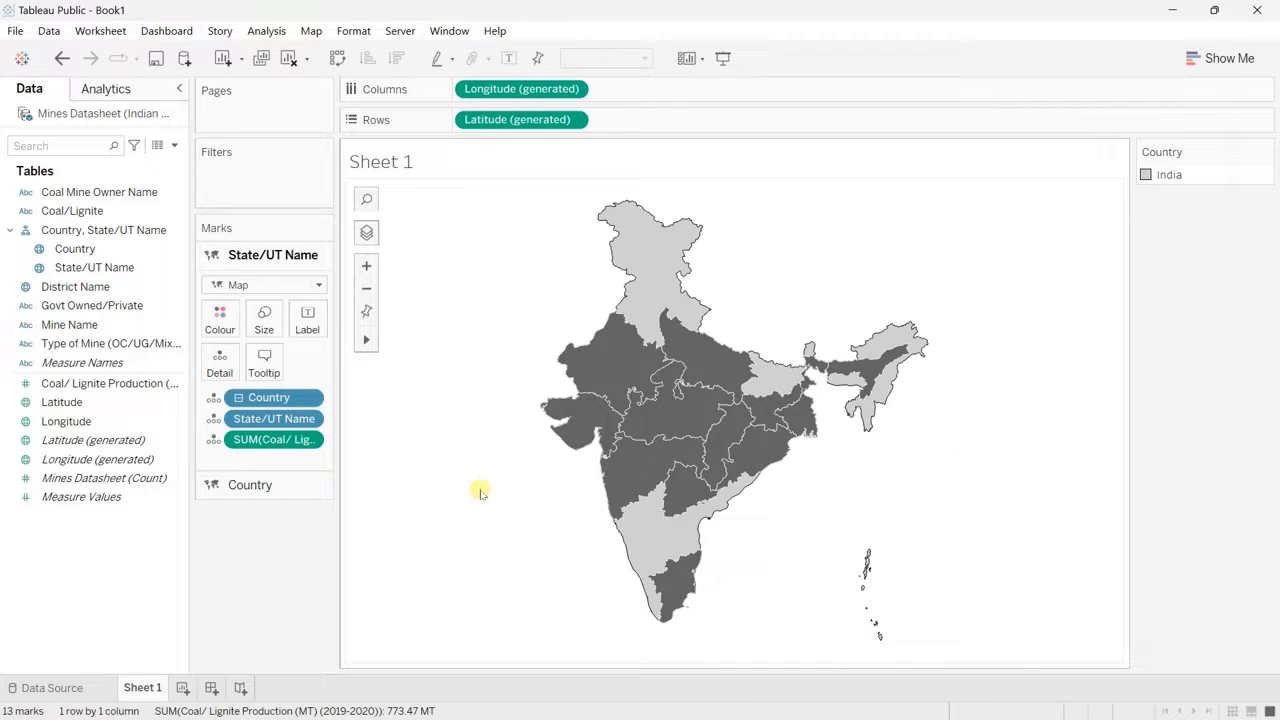
Step: Hide the Country colour legend card
{"action": "left_click", "coordinate": [1263, 153]}
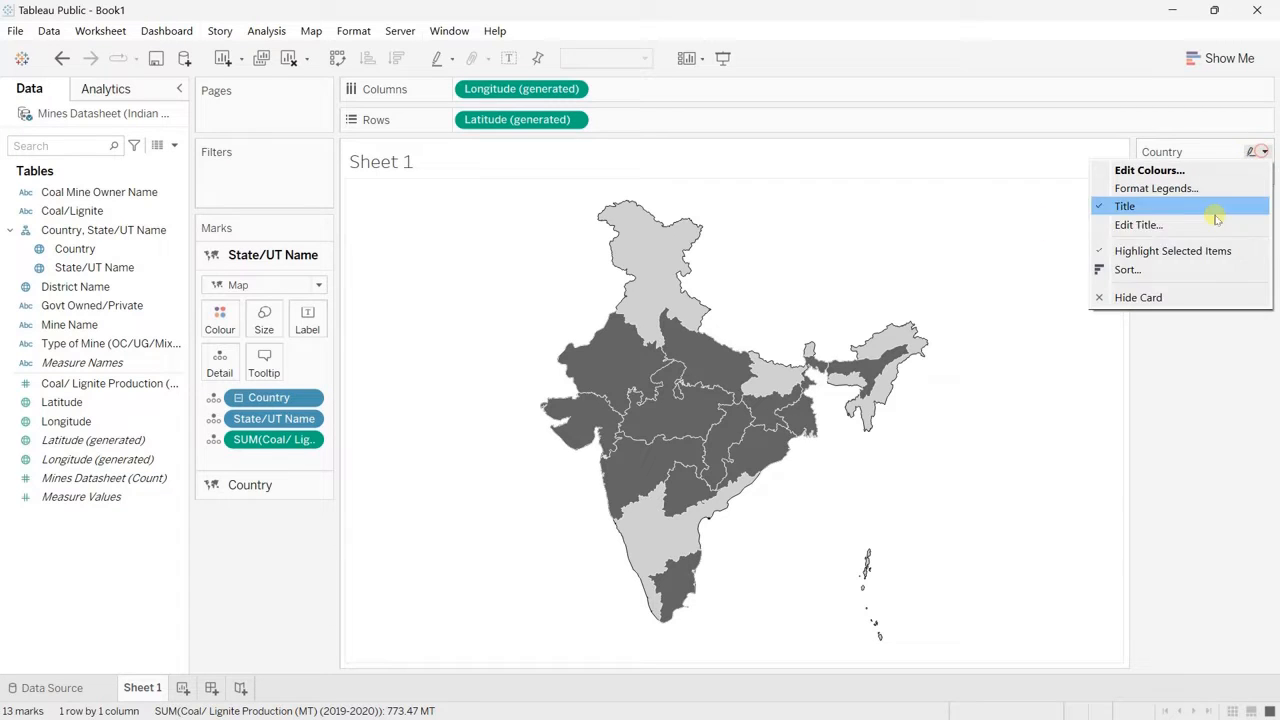
{"action": "left_click", "coordinate": [1158, 300]}
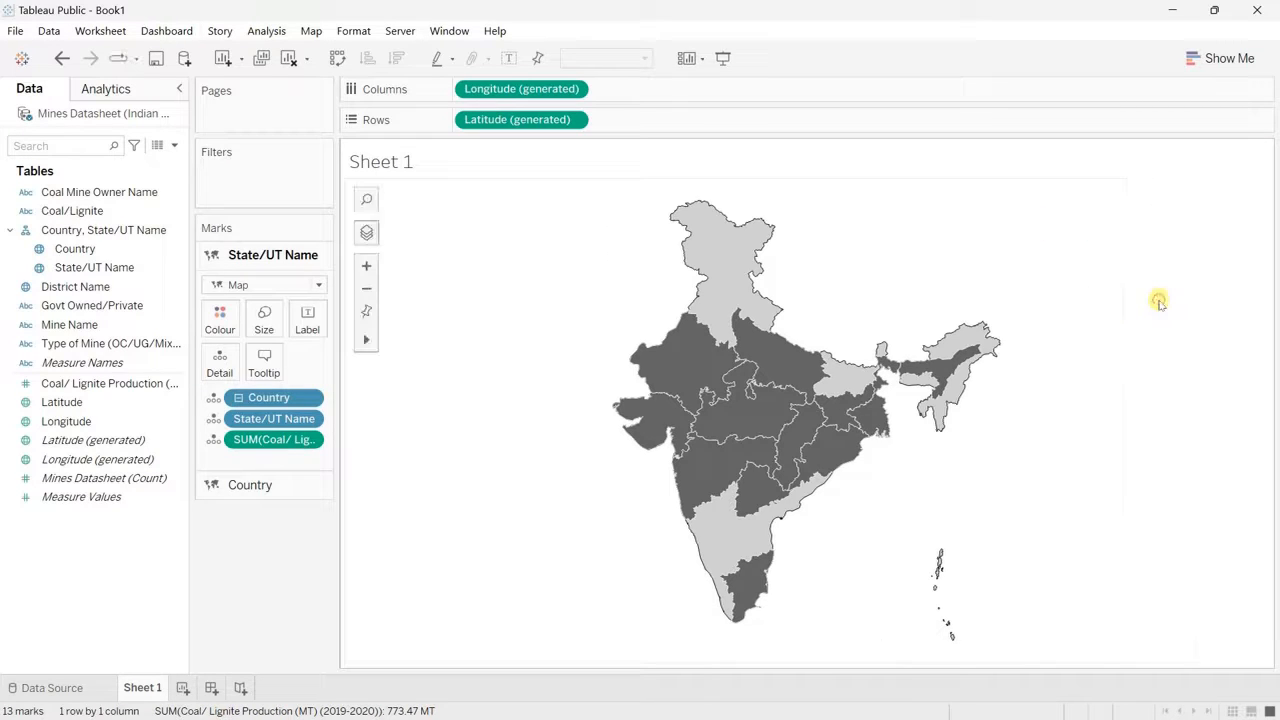
{"action": "left_click", "coordinate": [182, 688]}
{"action": "left_click", "coordinate": [160, 688]}
{"action": "right_click", "coordinate": [190, 688]}
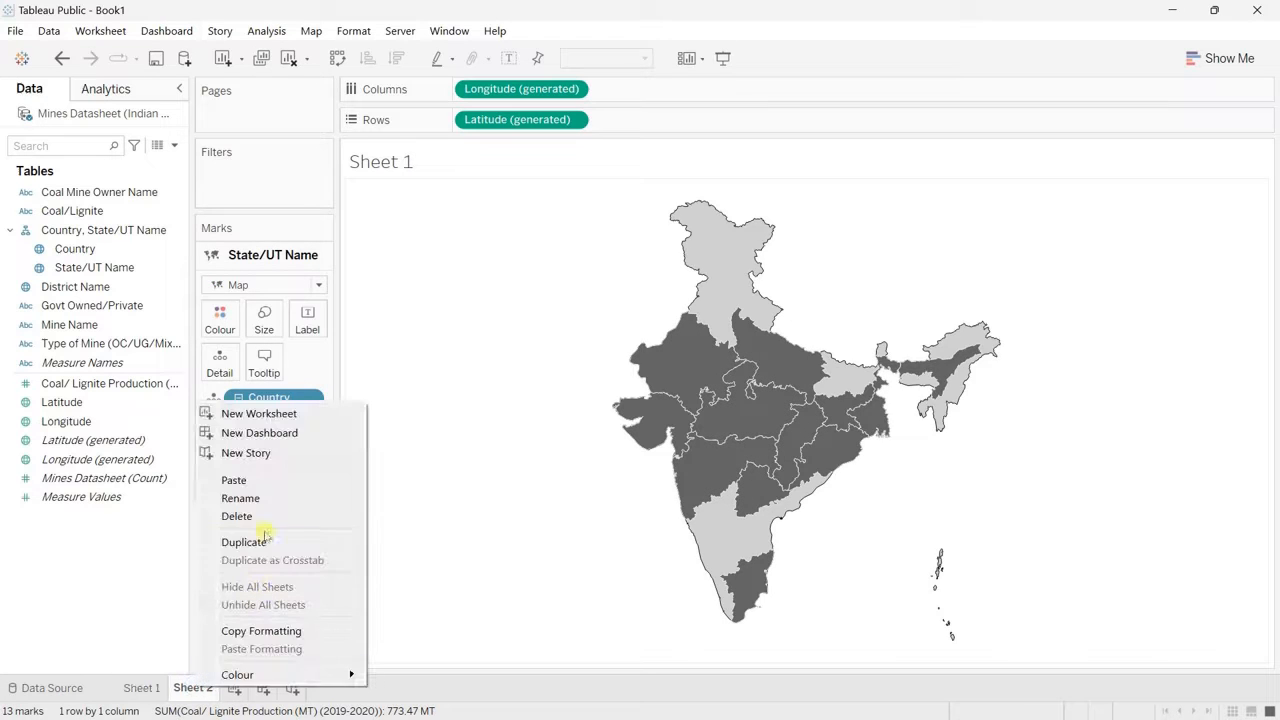
{"action": "left_click", "coordinate": [262, 515]}
Step: Rename the map worksheet as State and duplicate it
{"action": "double_click", "coordinate": [141, 688]}
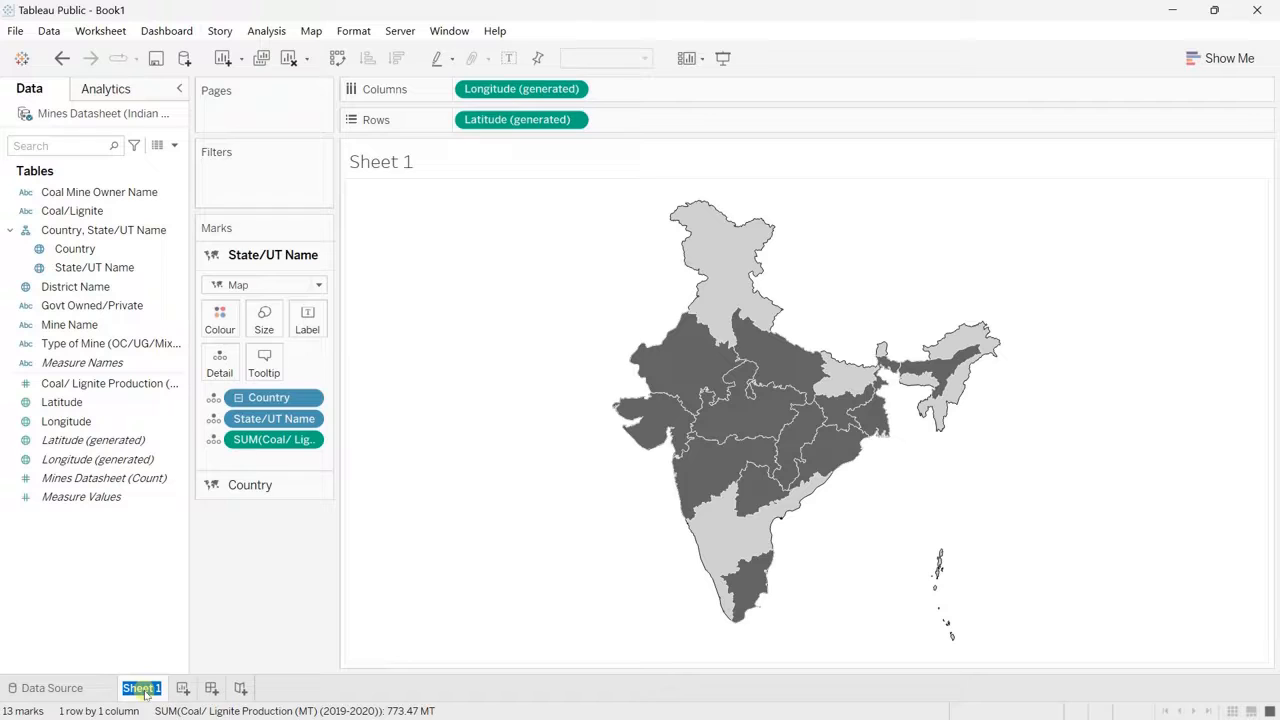
{"action": "type", "text": "State"}
{"action": "key", "text": "Return"}
{"action": "right_click", "coordinate": [145, 689]}
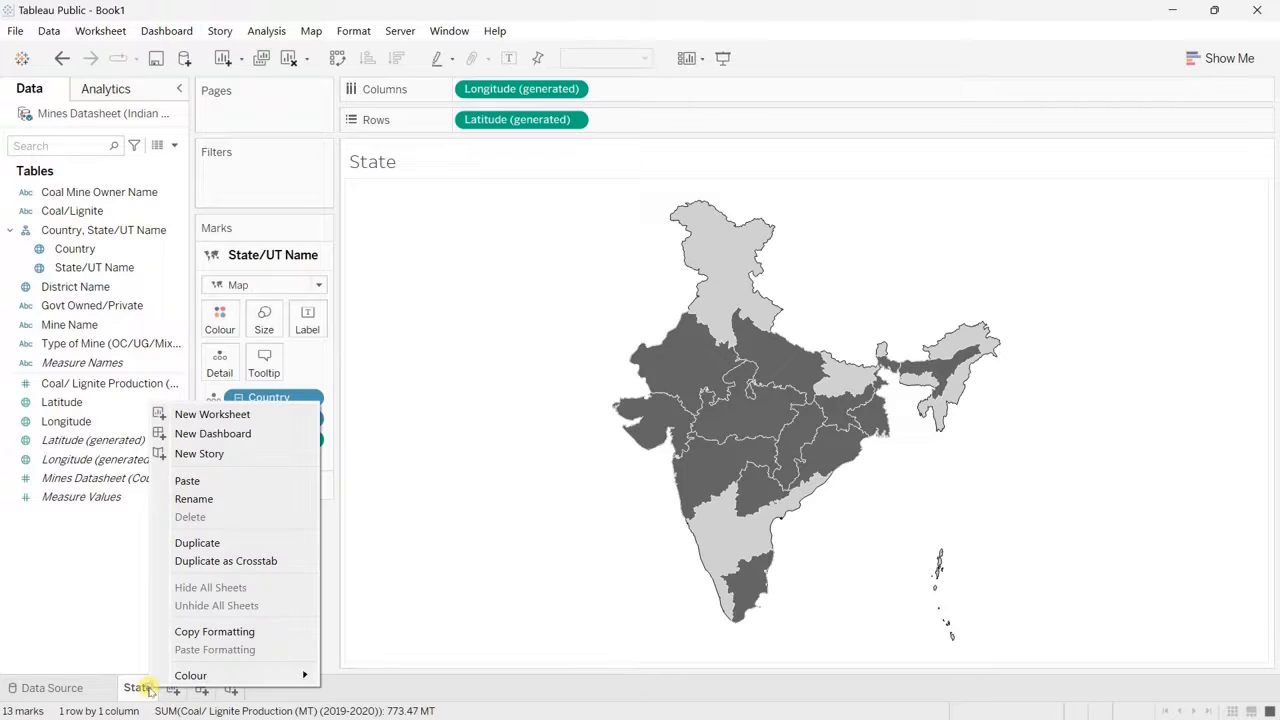
{"action": "left_click", "coordinate": [208, 545]}
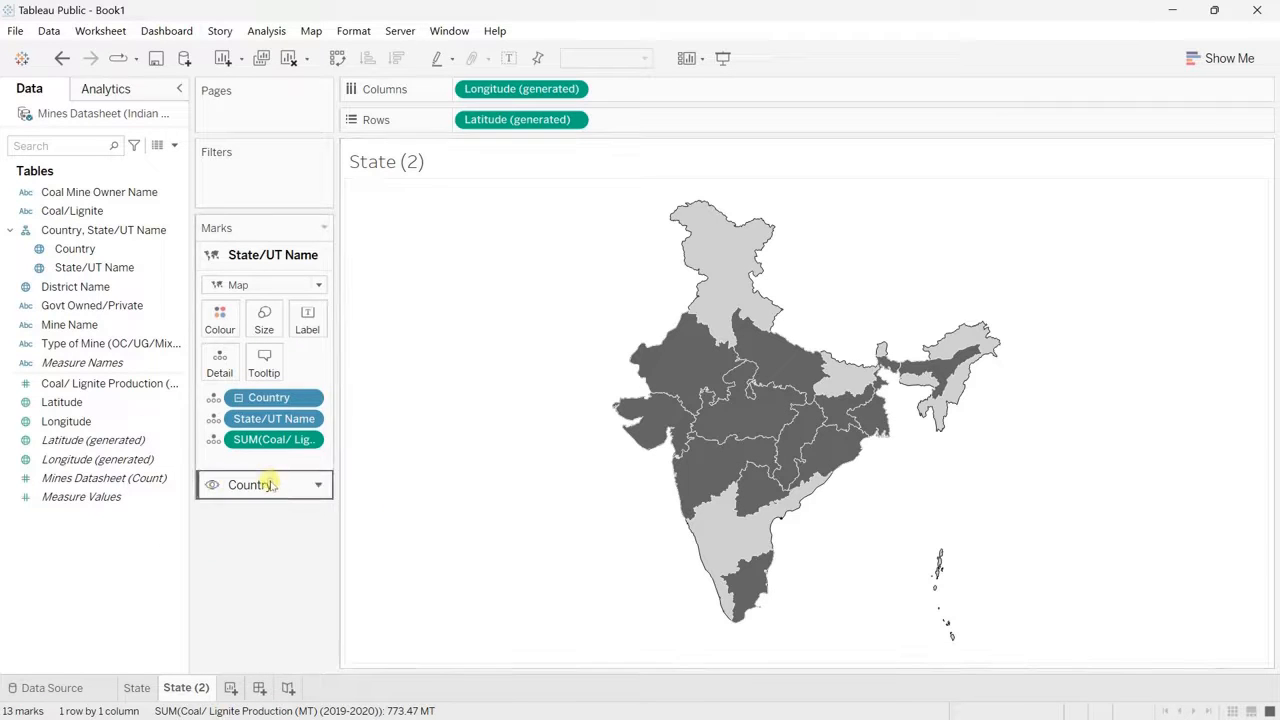
Step: Remove the Country layer from the duplicated sheet and fill the state layer with the custom light grey
{"action": "left_click_drag", "start_coordinate": [270, 485], "coordinate": [278, 618]}
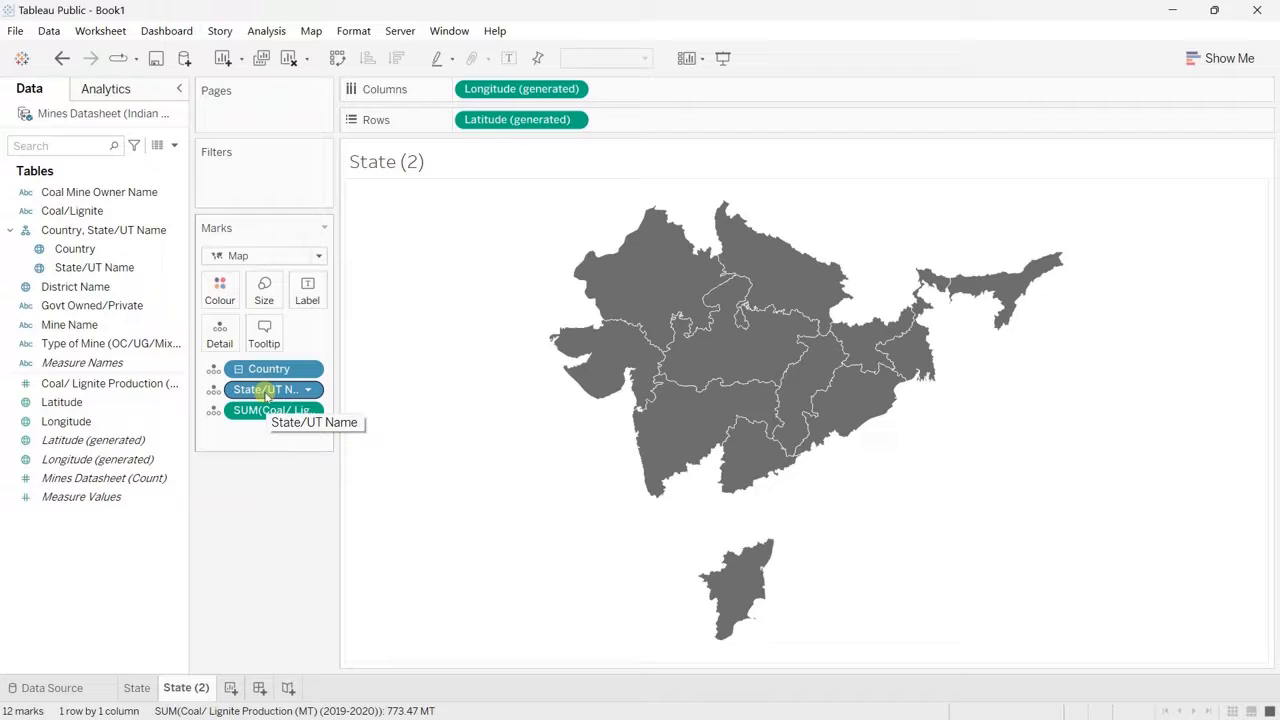
{"action": "left_click", "coordinate": [219, 291]}
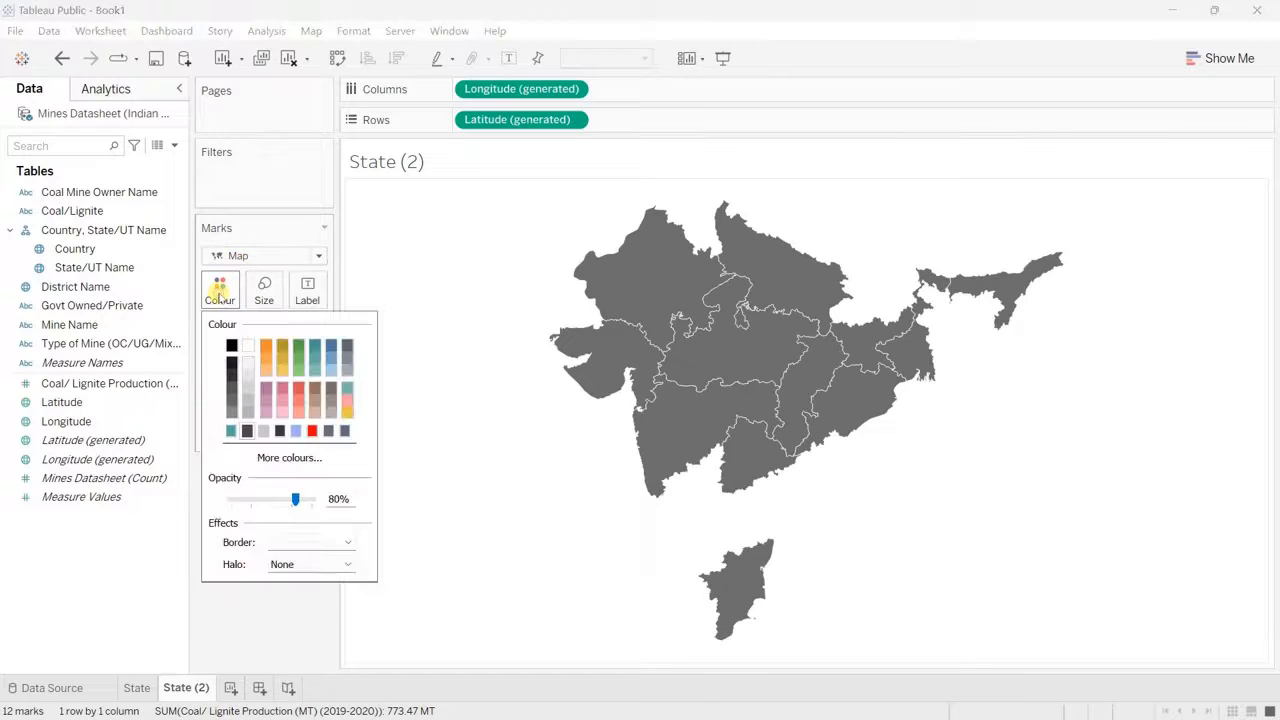
{"action": "left_click", "coordinate": [289, 457]}
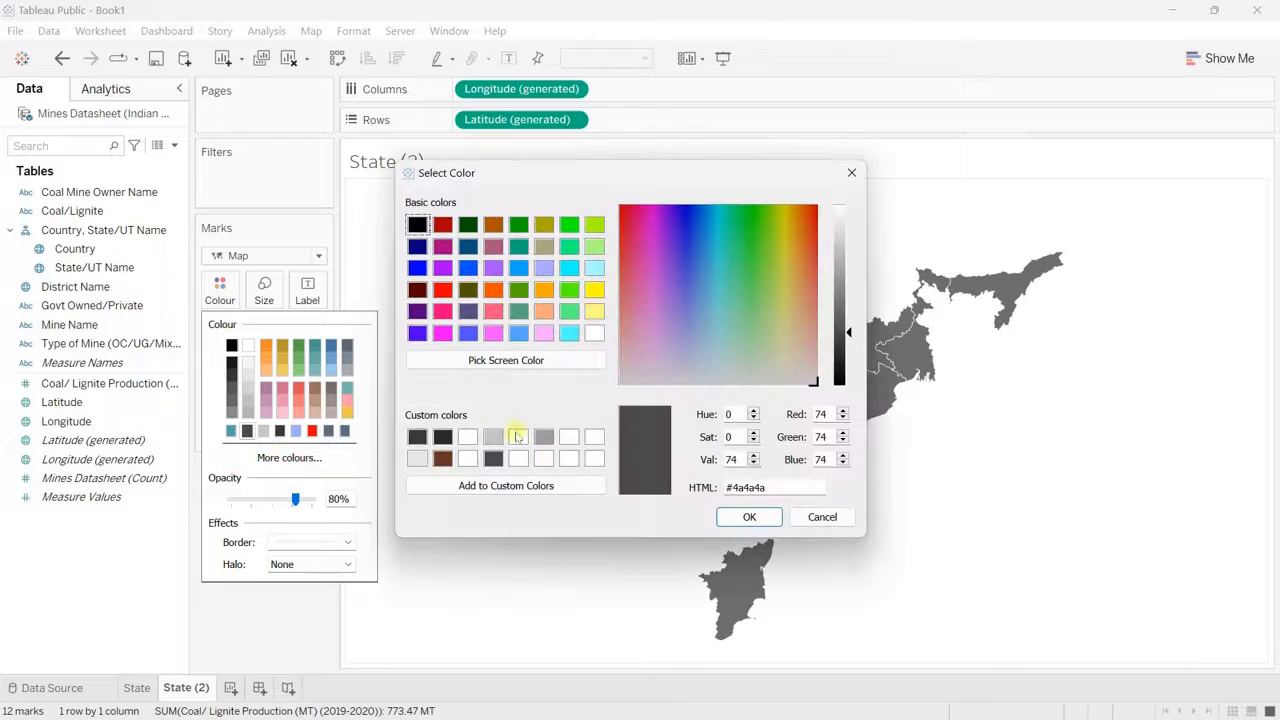
{"action": "left_click", "coordinate": [490, 436]}
{"action": "left_click", "coordinate": [740, 516]}
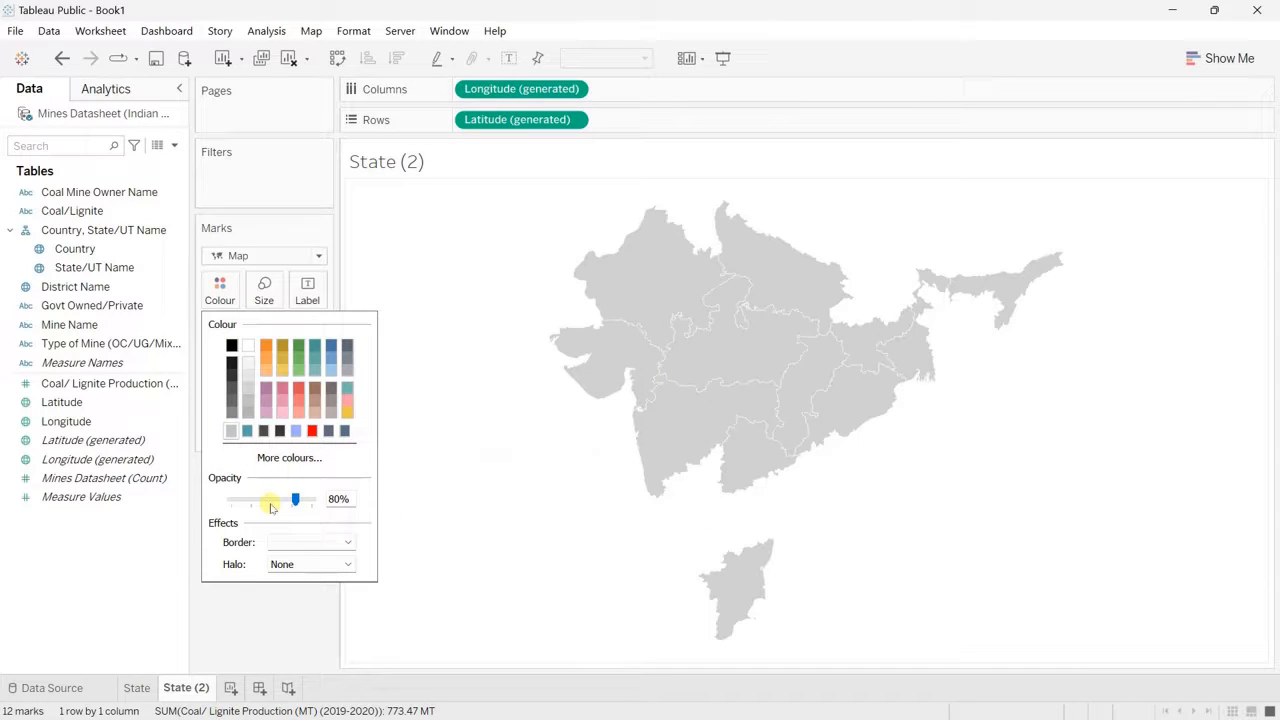
{"action": "left_click", "coordinate": [424, 500]}
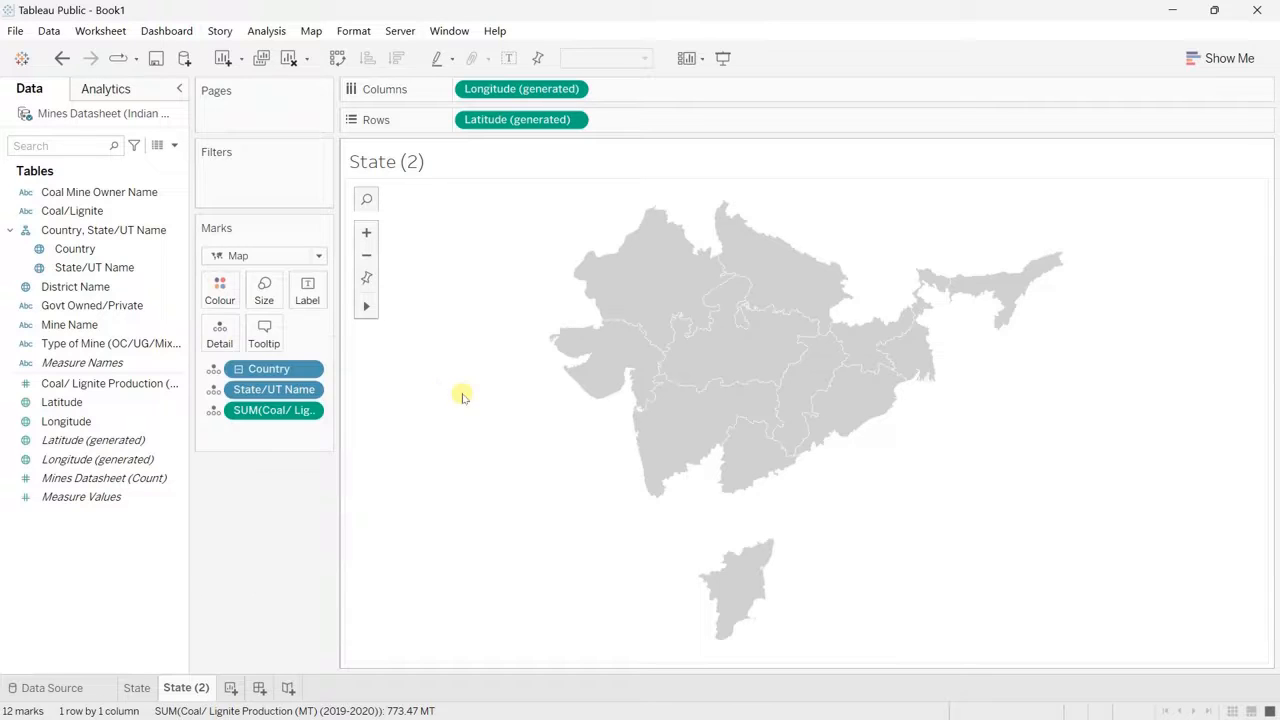
{"action": "mouse_move", "coordinate": [683, 387]}
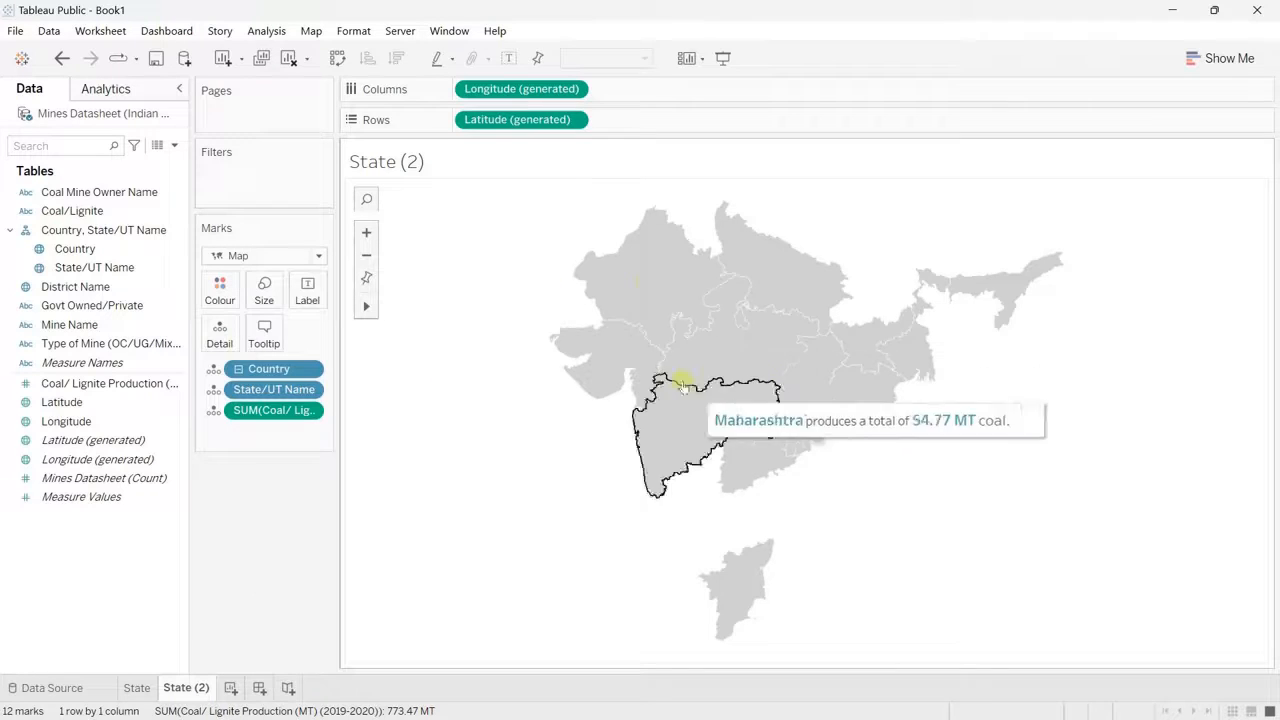
Step: Add District Name to the map as a new marks layer and set its mark type to Map
{"action": "left_click", "coordinate": [70, 288]}
{"action": "left_click_drag", "start_coordinate": [70, 288], "coordinate": [494, 246]}
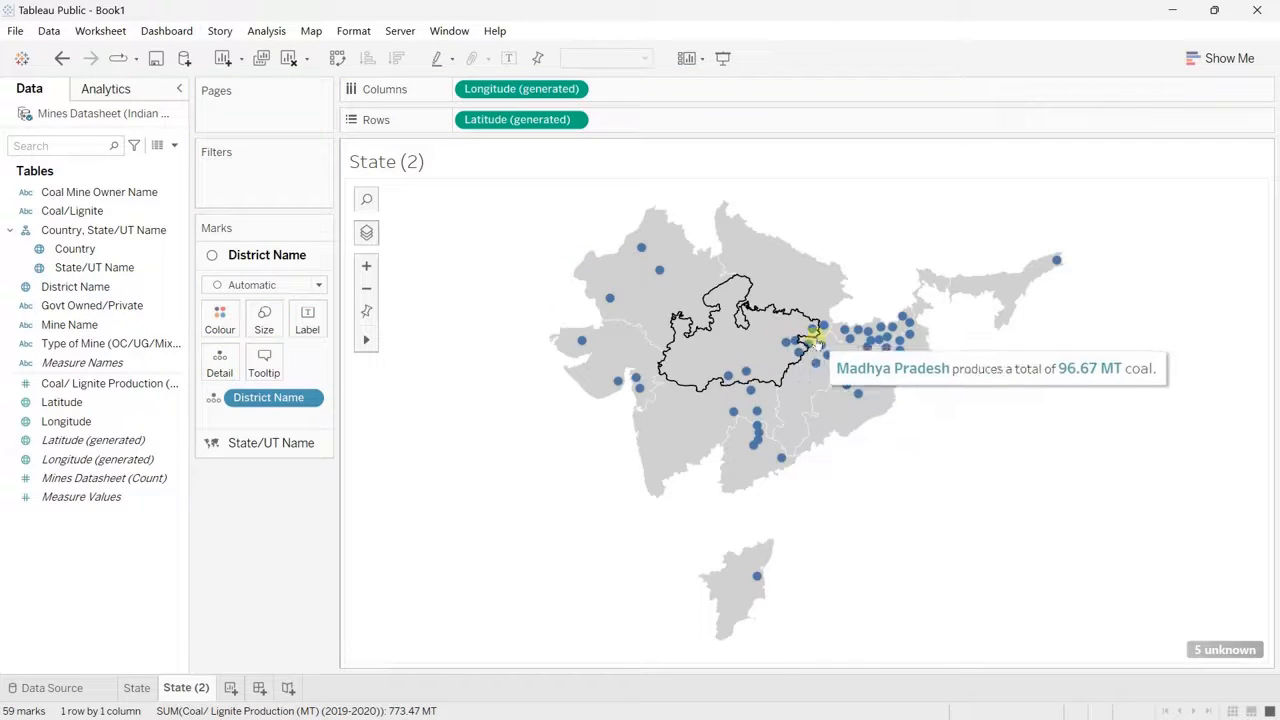
{"action": "mouse_move", "coordinate": [838, 375]}
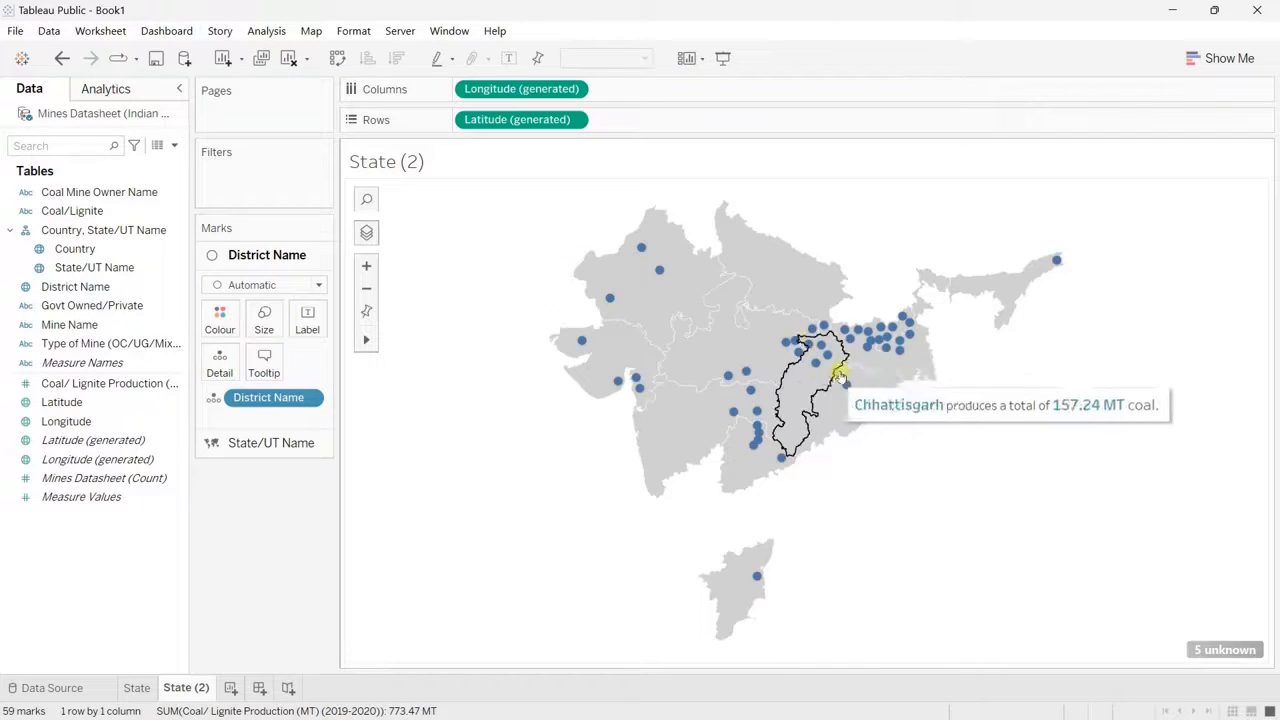
{"action": "left_click", "coordinate": [228, 287]}
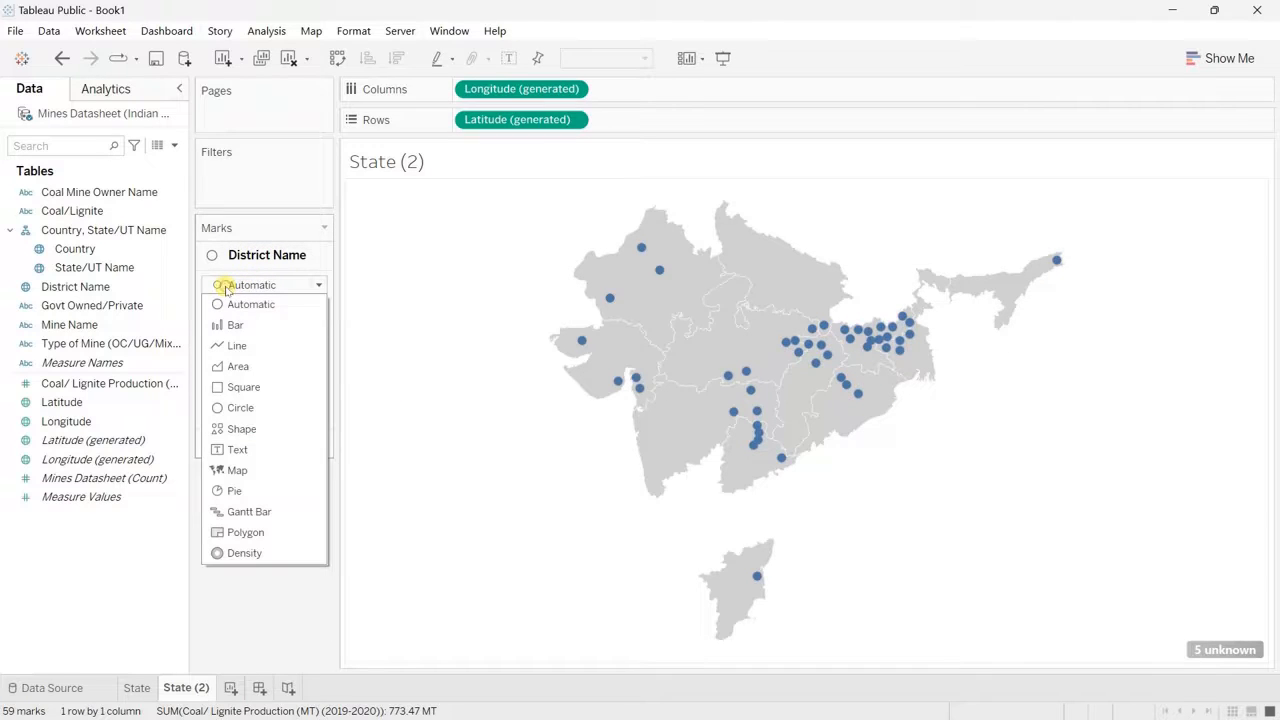
{"action": "left_click", "coordinate": [236, 471]}
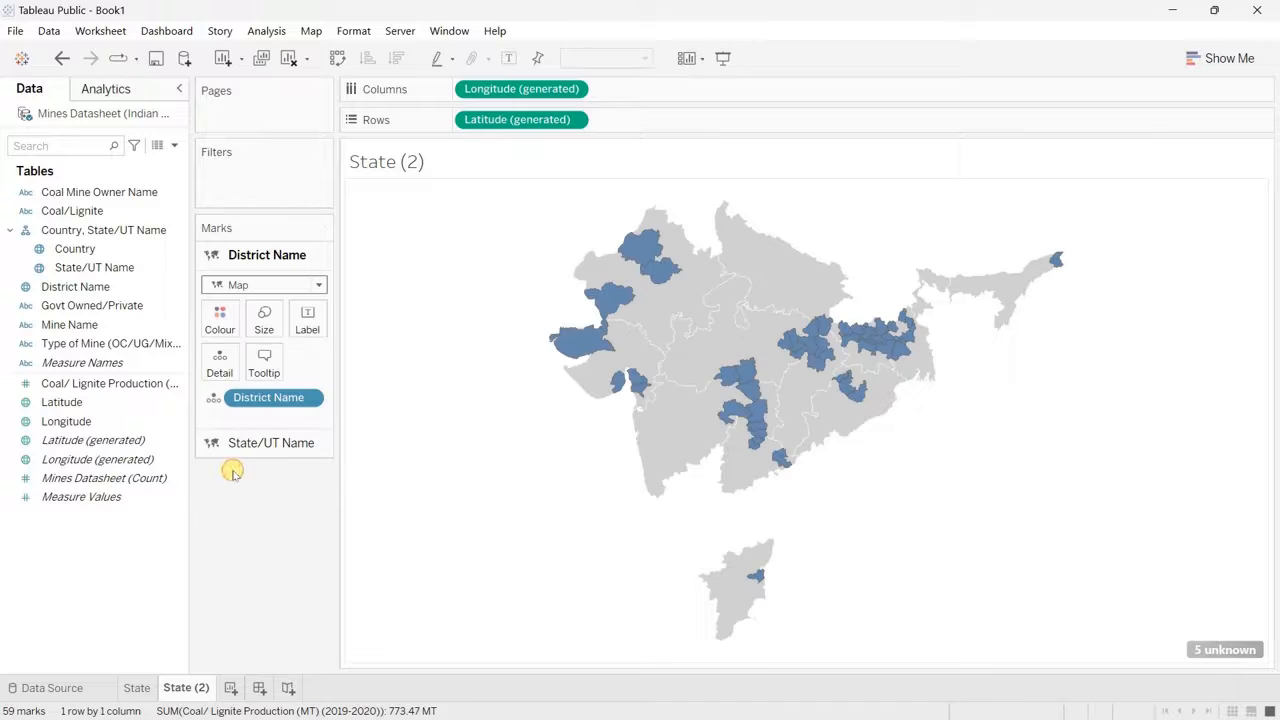
Step: Give the district layer a white border and the custom dark grey fill #4a4a4a
{"action": "left_click", "coordinate": [218, 318]}
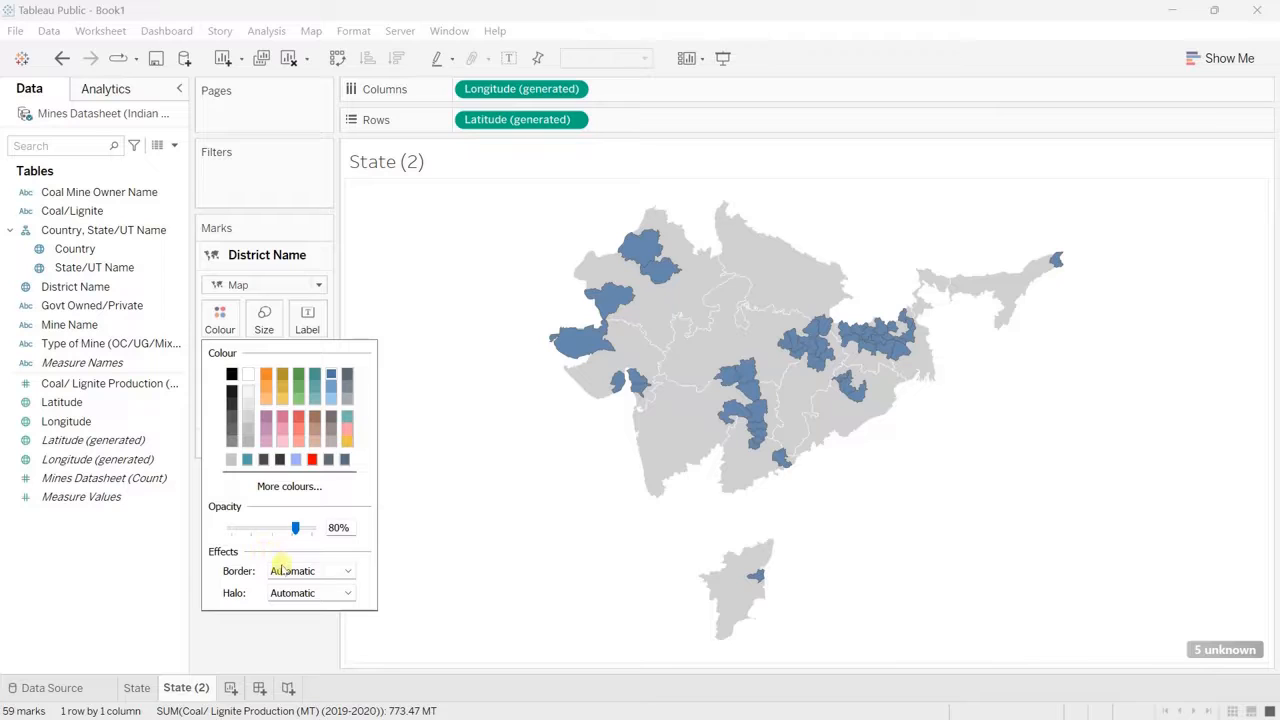
{"action": "left_click", "coordinate": [282, 568]}
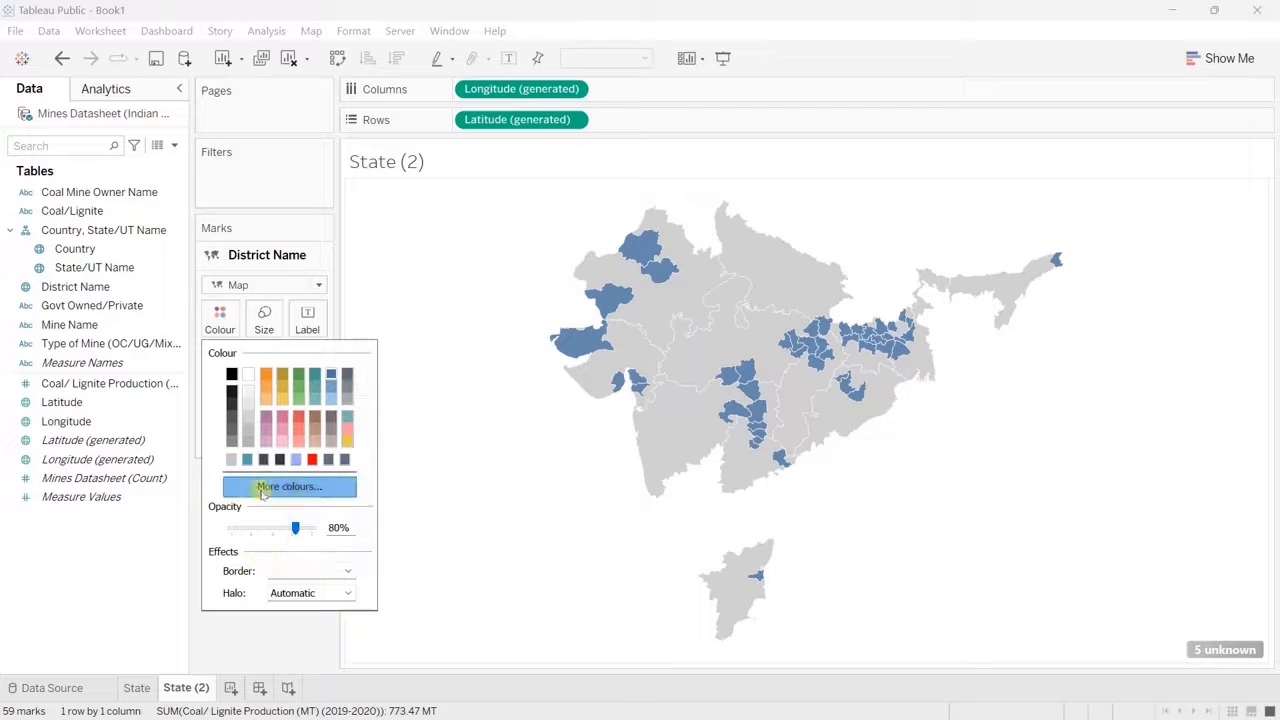
{"action": "left_click", "coordinate": [263, 486]}
{"action": "left_click", "coordinate": [493, 458]}
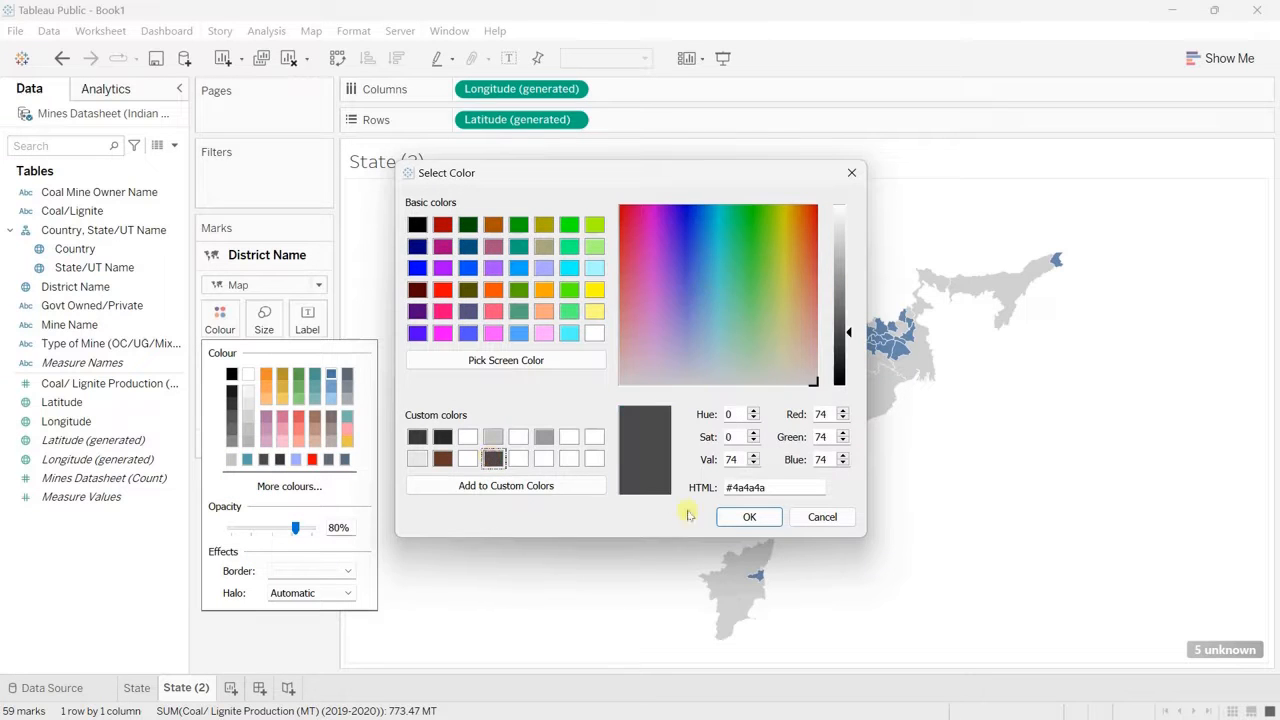
{"action": "left_click", "coordinate": [749, 516]}
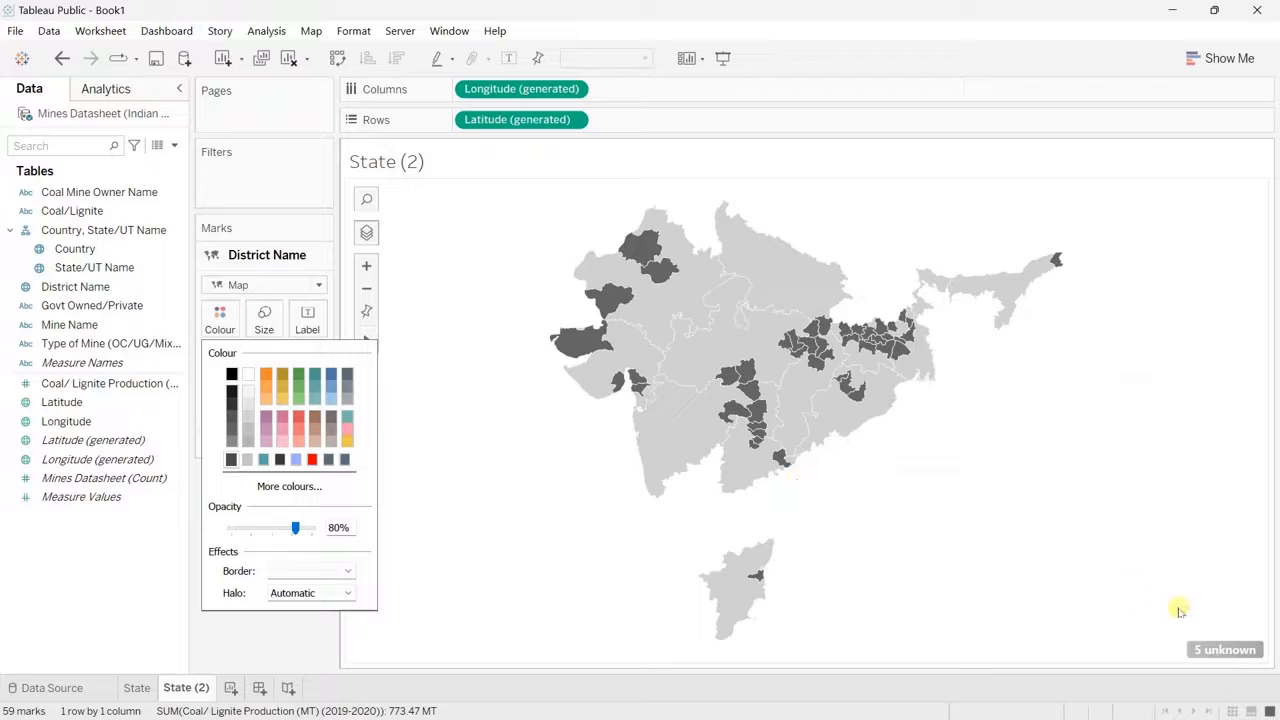
Step: Edit the unknown district locations, matching Jharsuguda/ Sundergarh to Jharsuguda and Sundergarh to Sundargarh
{"action": "left_click", "coordinate": [1230, 650]}
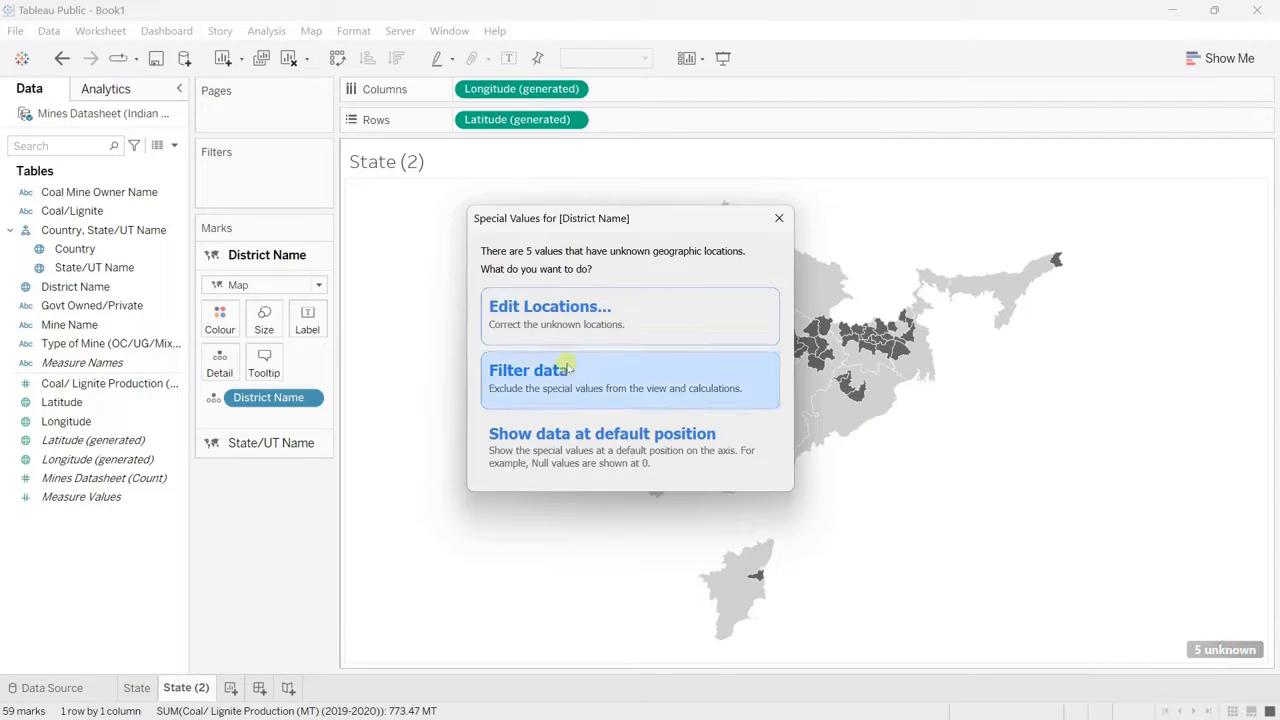
{"action": "left_click", "coordinate": [570, 306]}
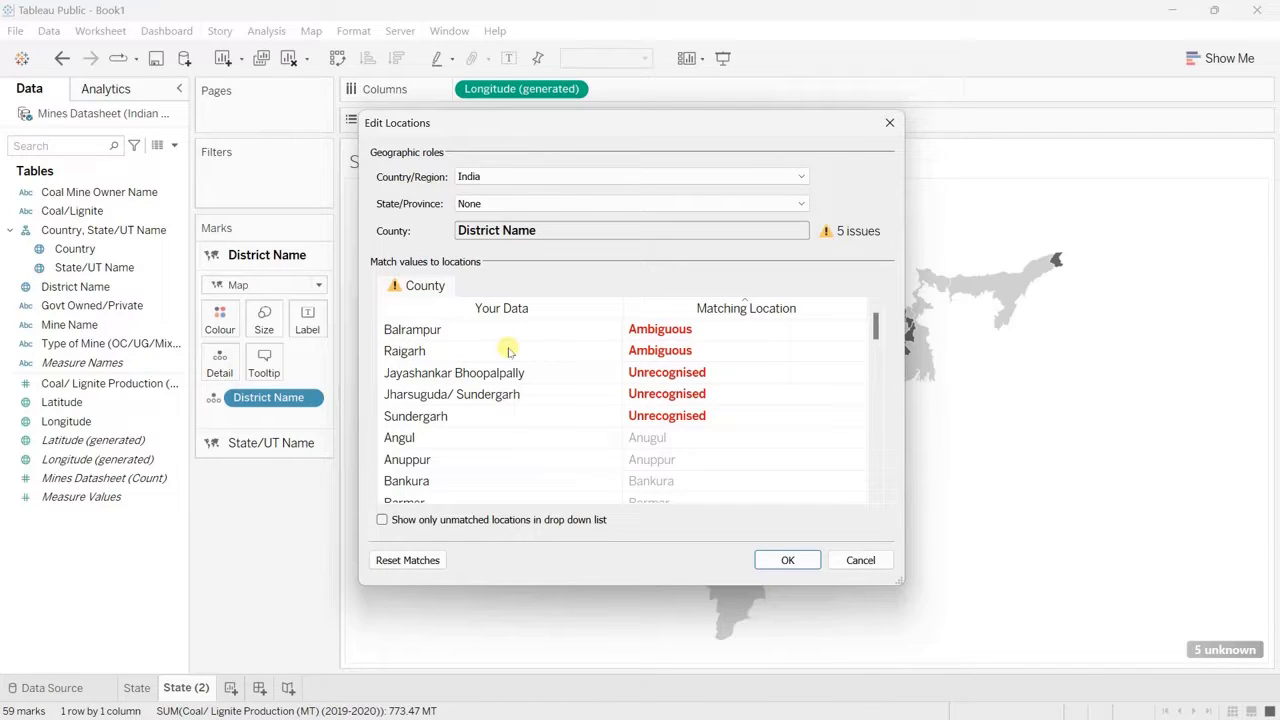
{"action": "left_click", "coordinate": [675, 399]}
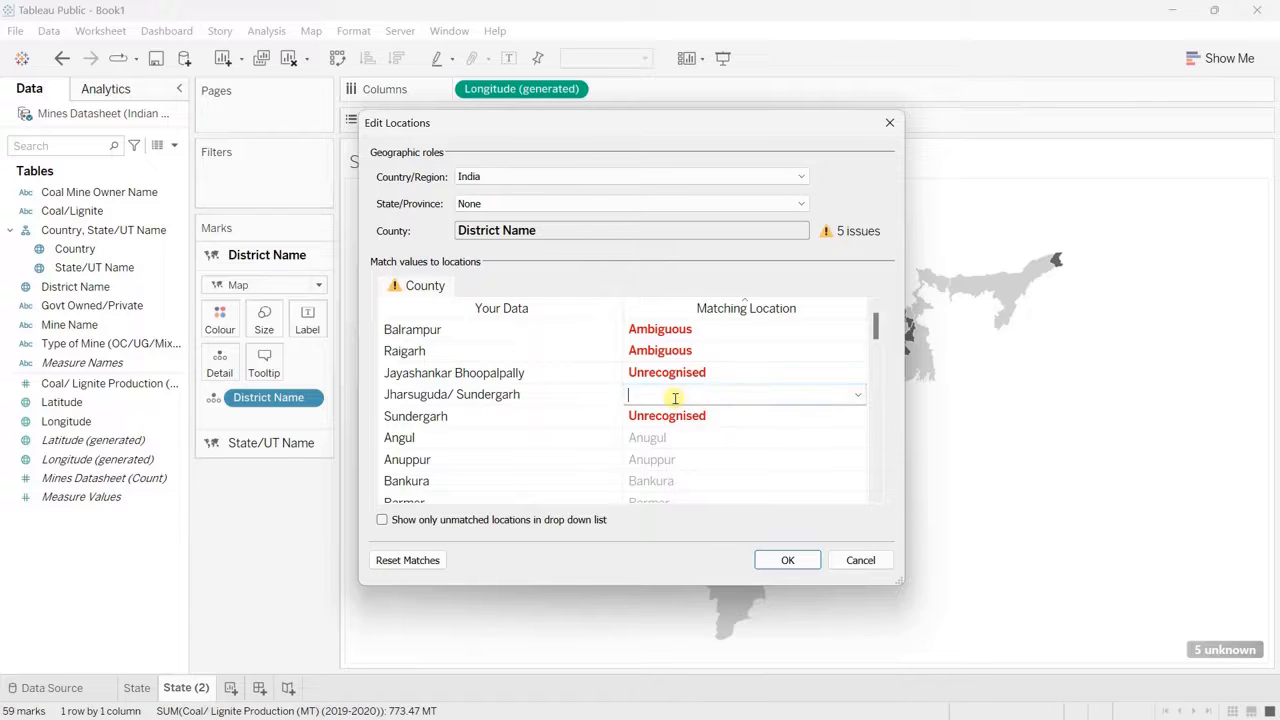
{"action": "type", "text": "Jhar"}
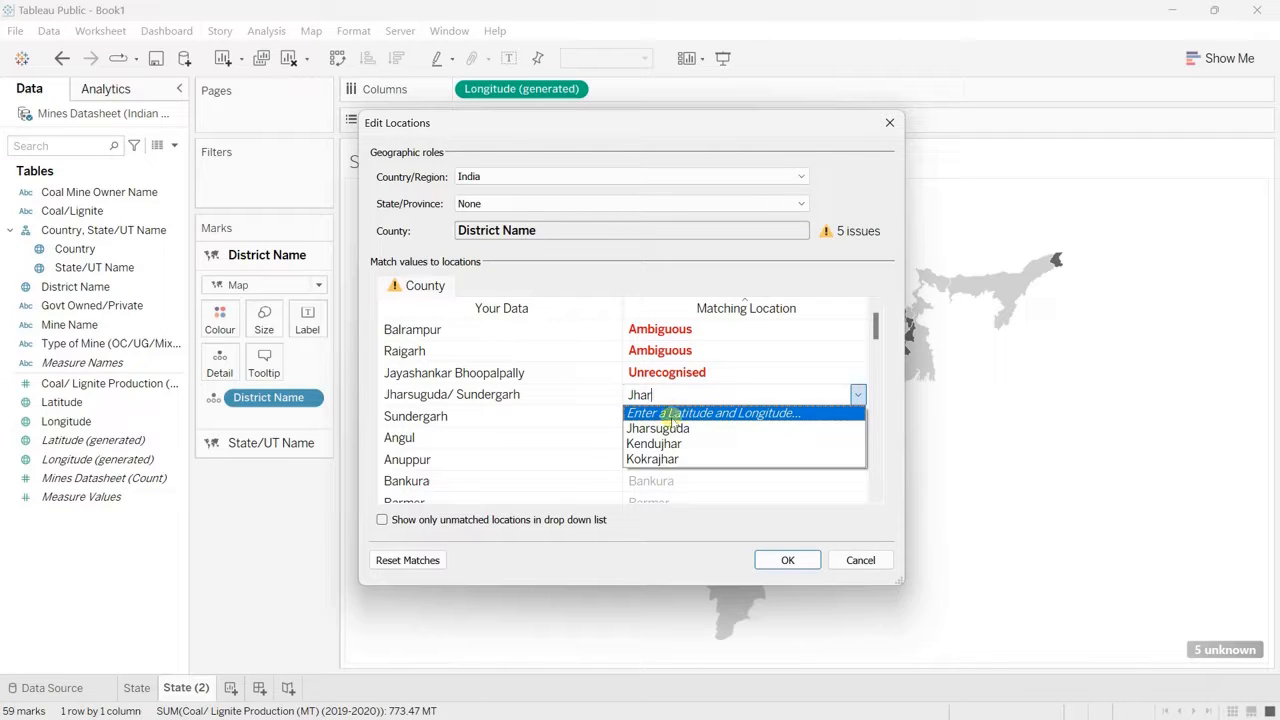
{"action": "left_click", "coordinate": [665, 428]}
{"action": "left_click", "coordinate": [658, 420]}
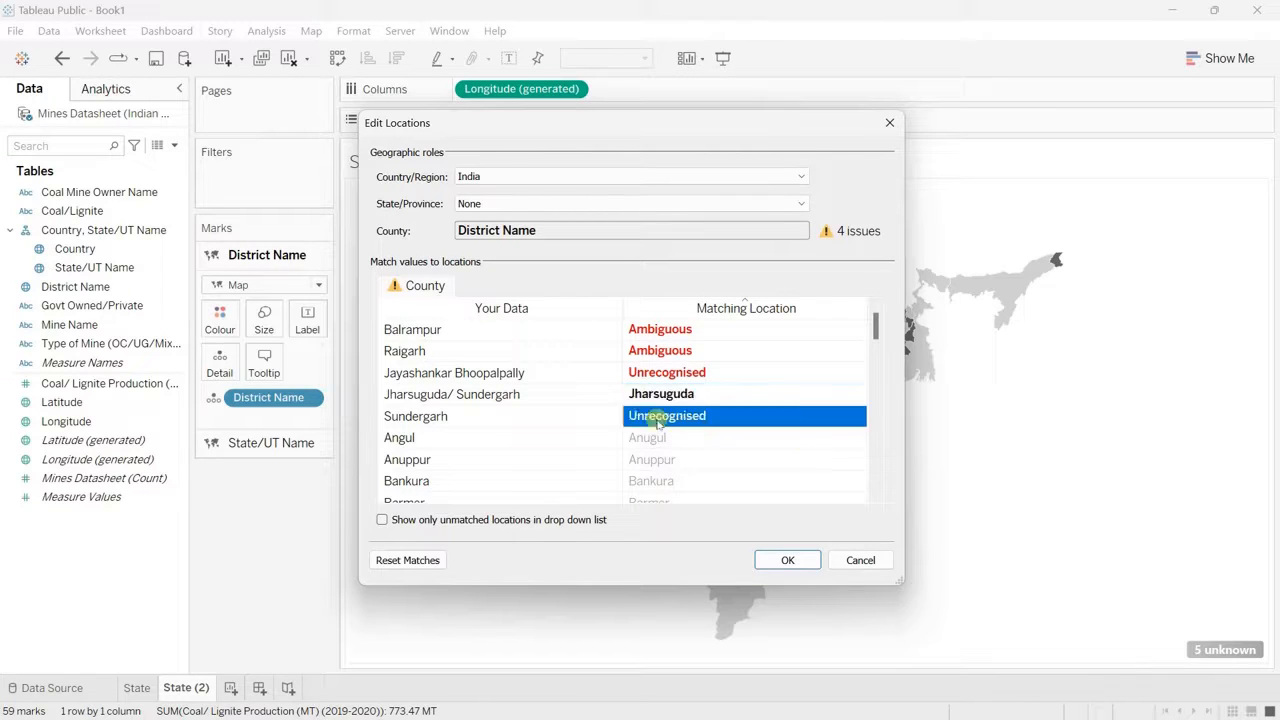
{"action": "type", "text": "Sundar"}
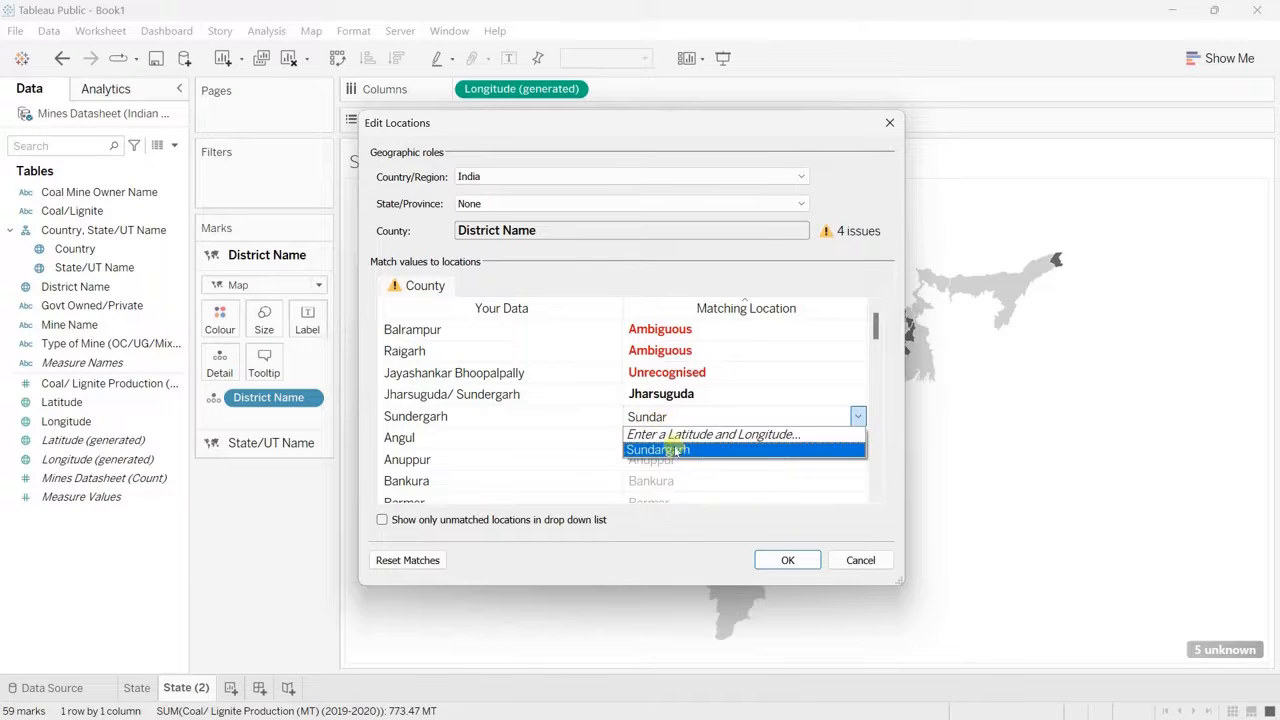
{"action": "left_click", "coordinate": [675, 450]}
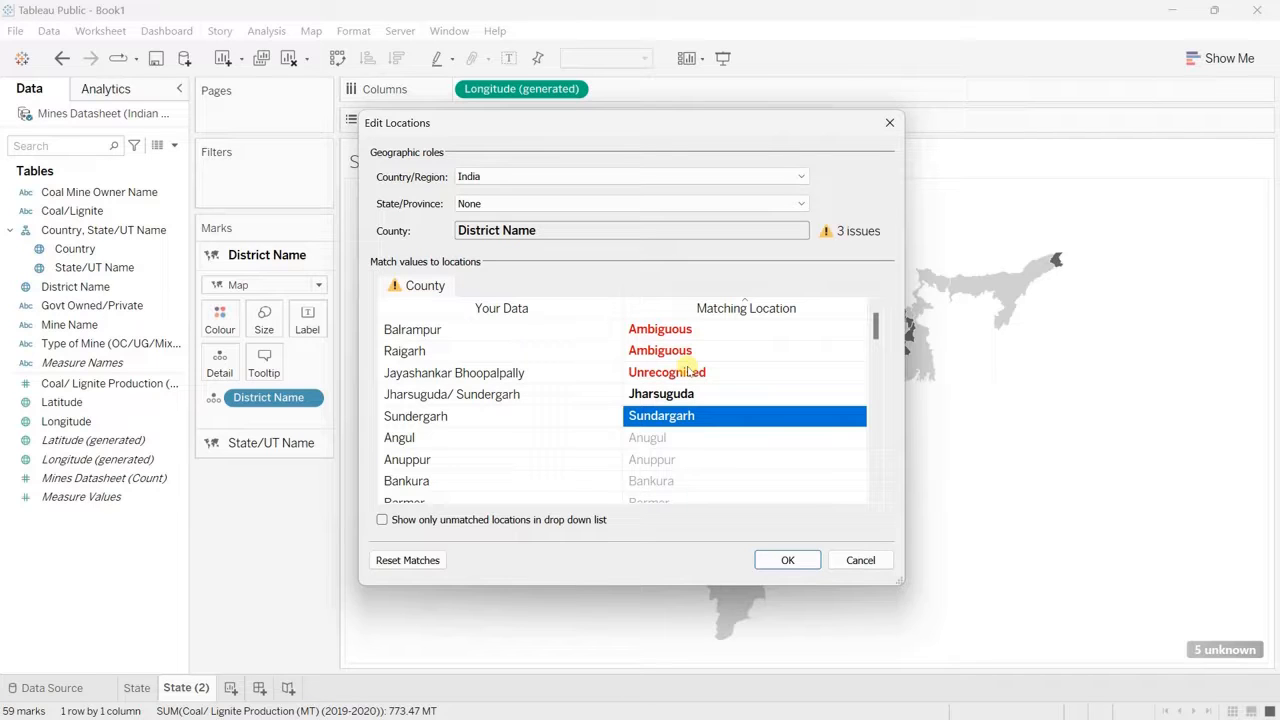
{"action": "left_click", "coordinate": [787, 562]}
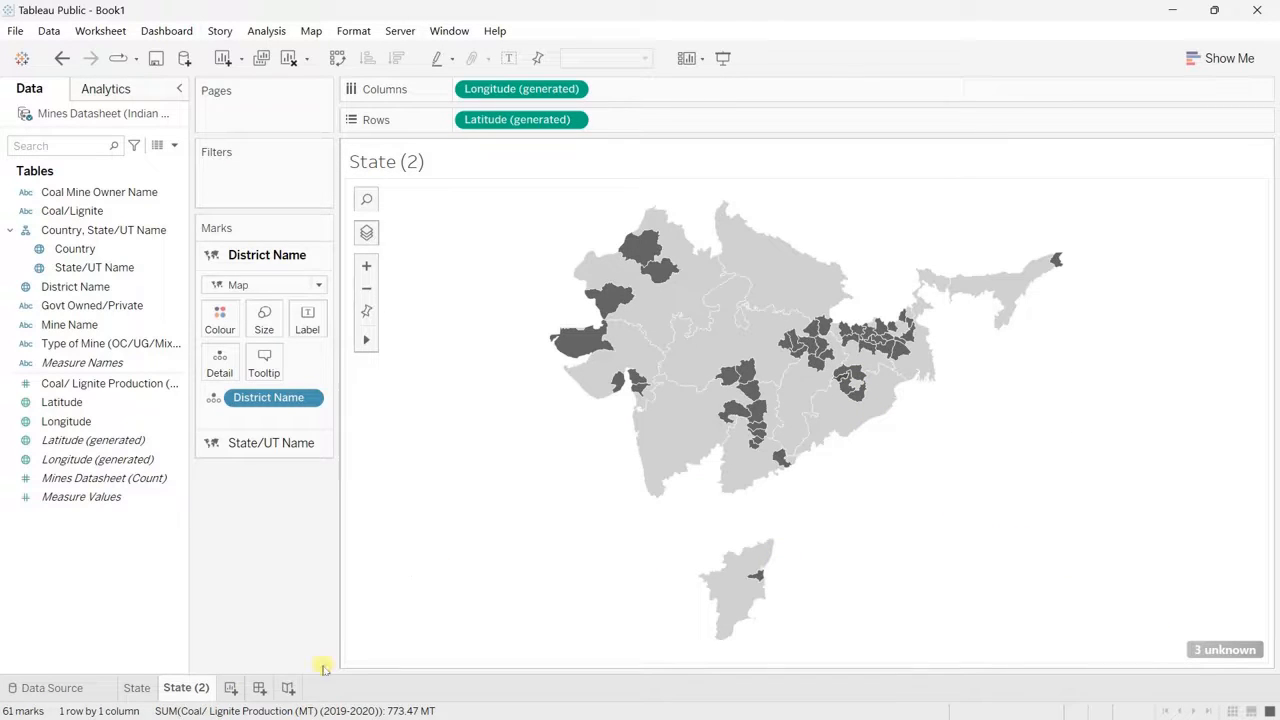
Step: Rename the State (2) worksheet as district
{"action": "double_click", "coordinate": [186, 688]}
{"action": "type", "text": "district"}
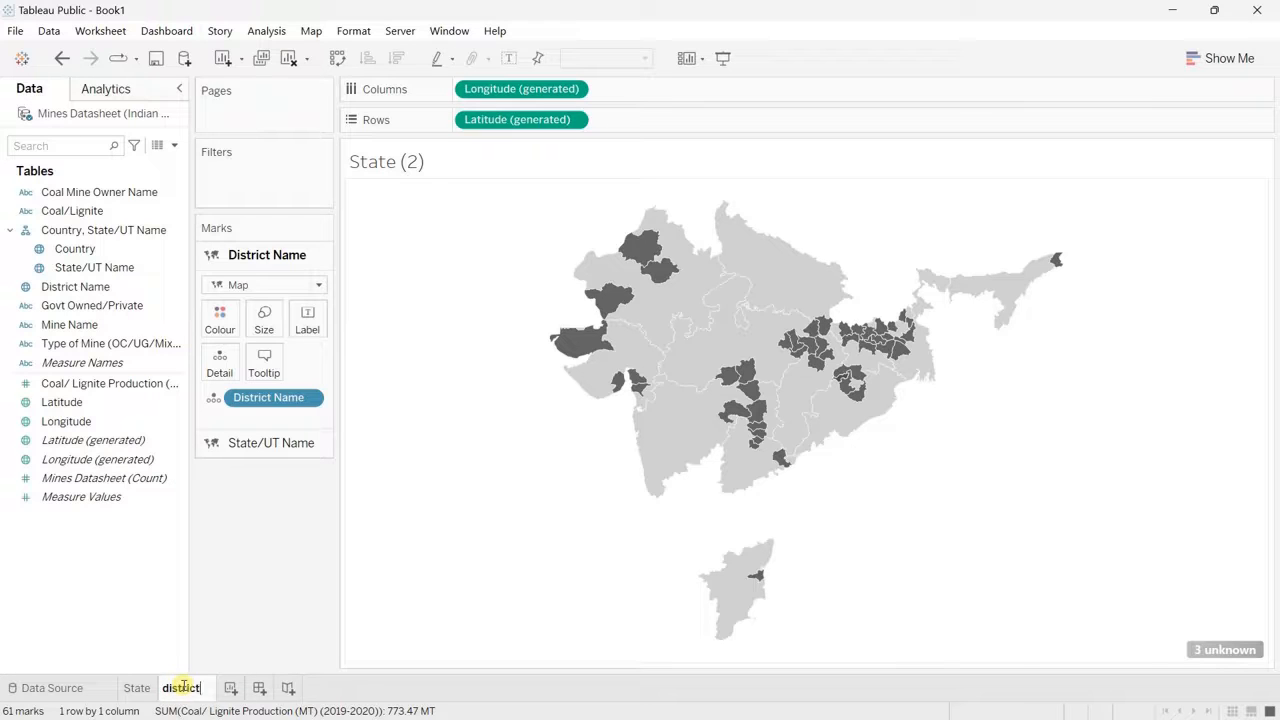
{"action": "left_click", "coordinate": [544, 589]}
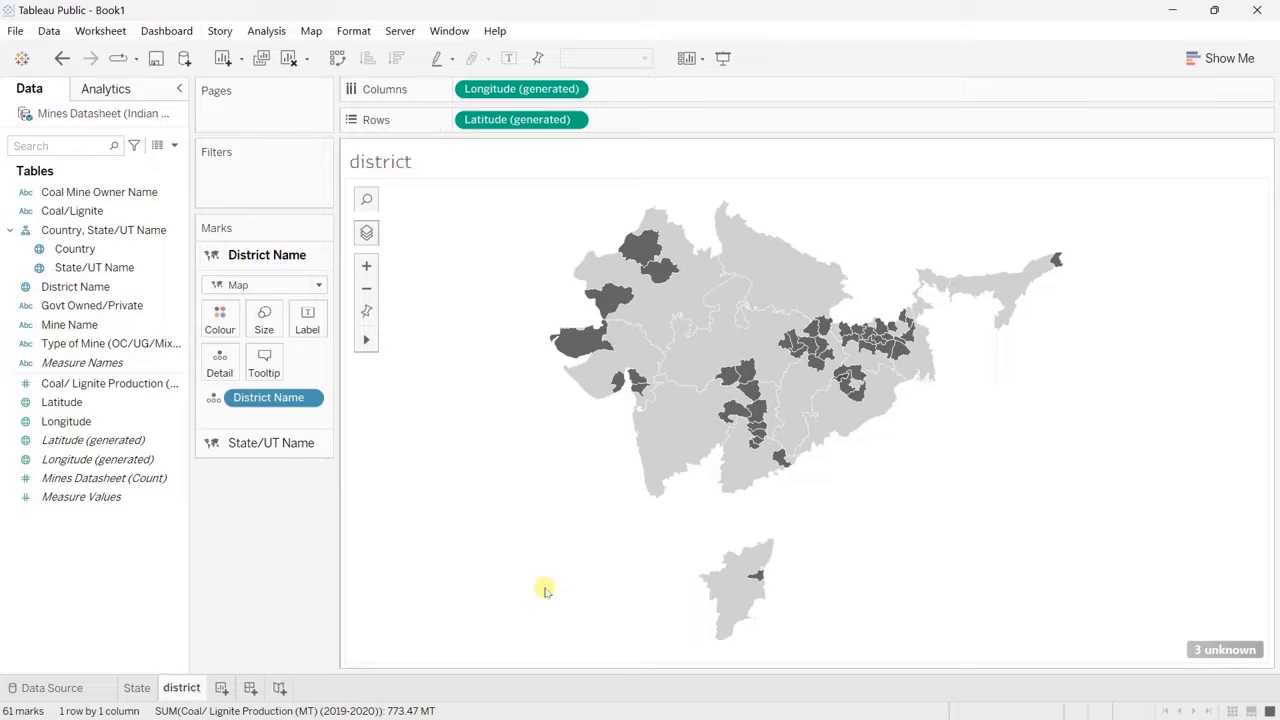
Step: Create a new worksheet with a horizontal bar chart of Coal/ Lignite Production by Mine Name
{"action": "left_click", "coordinate": [222, 688]}
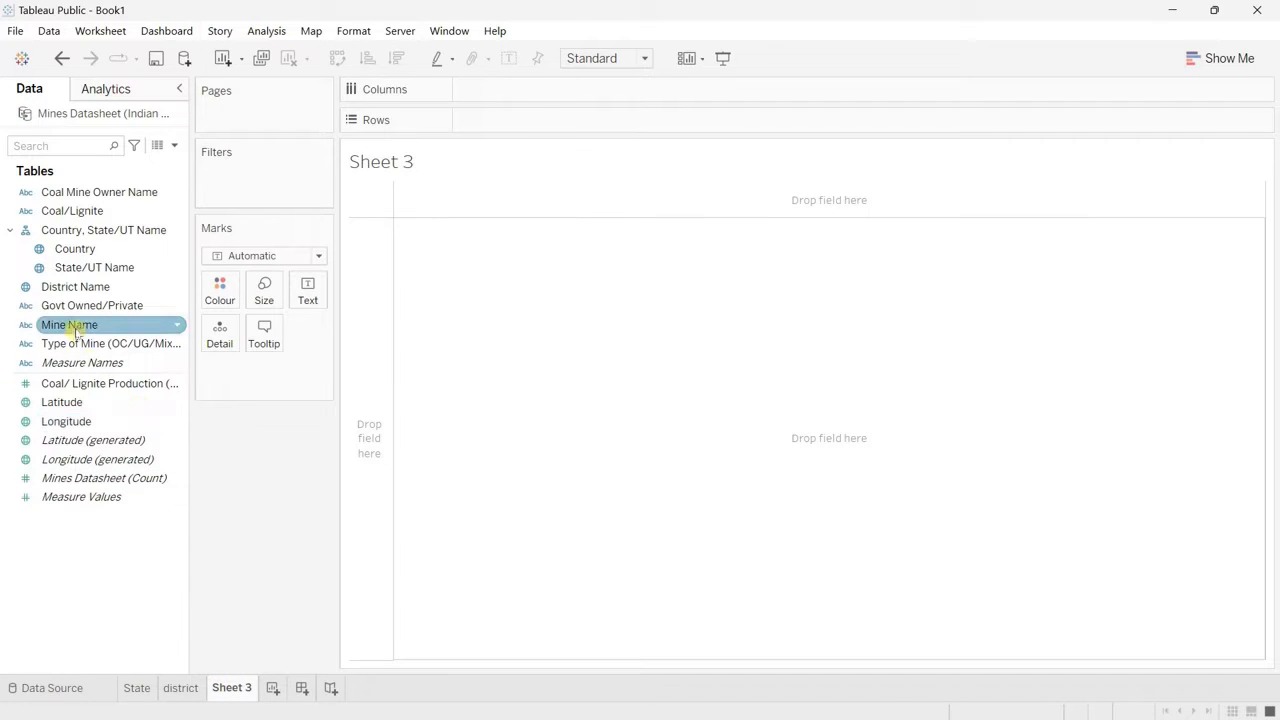
{"action": "left_click_drag", "start_coordinate": [75, 331], "coordinate": [526, 131]}
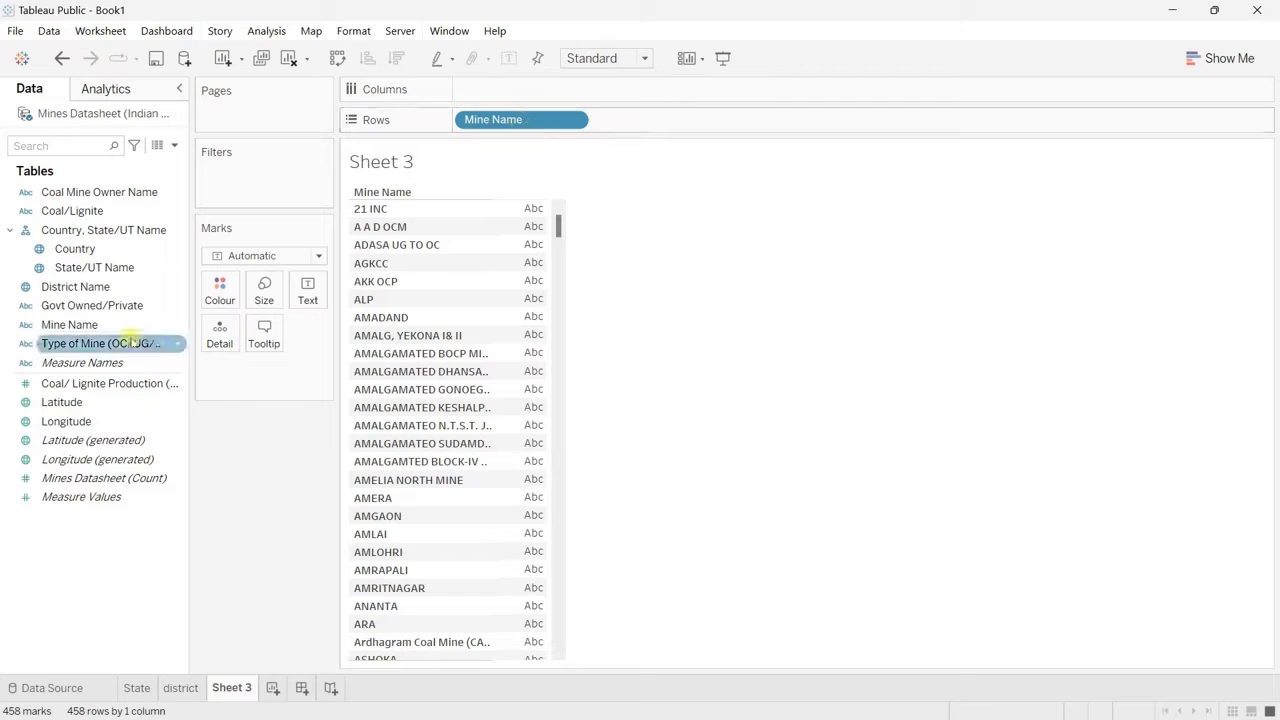
{"action": "left_click_drag", "start_coordinate": [115, 384], "coordinate": [569, 90]}
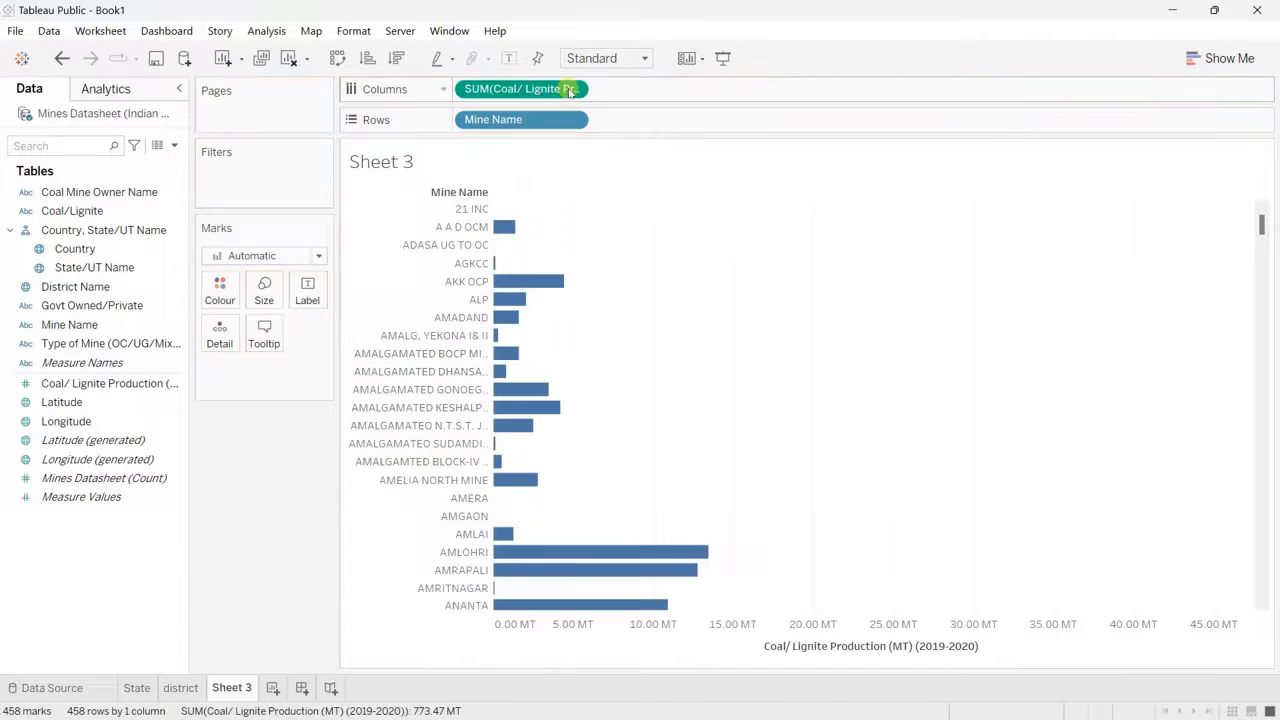
Step: Sort the mines in descending order of production and hide the production axis header
{"action": "left_click", "coordinate": [396, 57]}
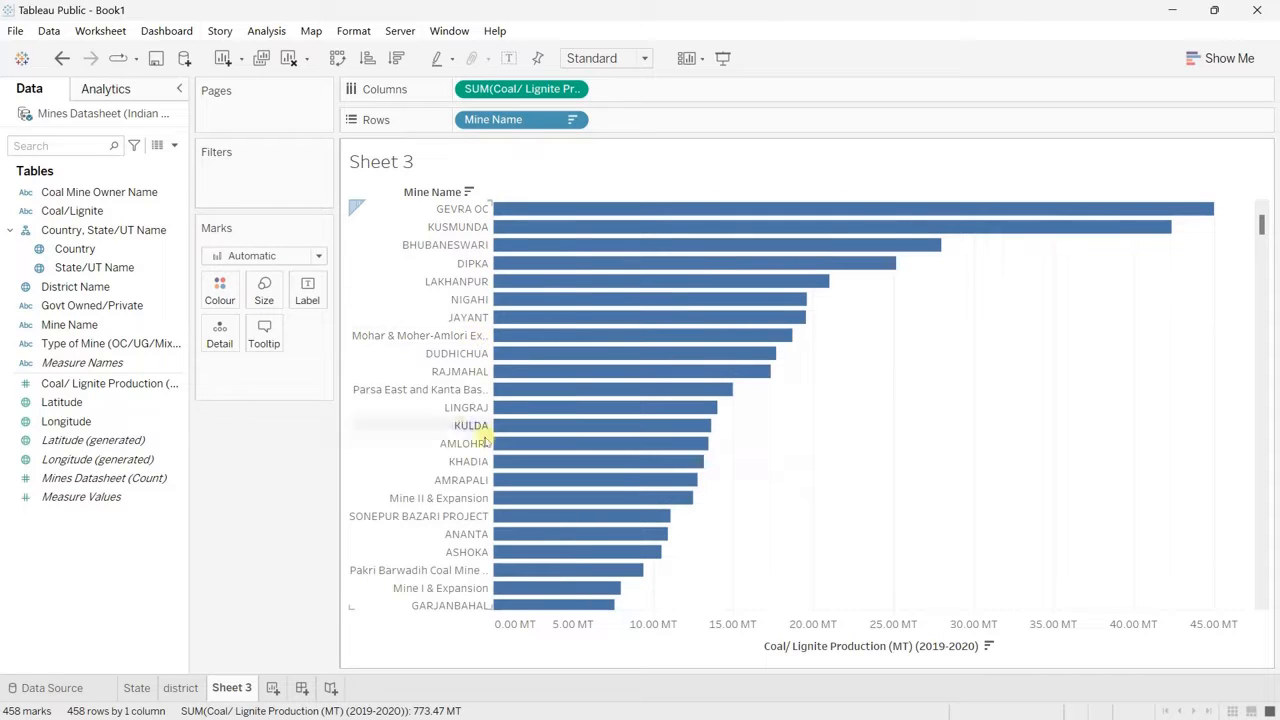
{"action": "right_click", "coordinate": [730, 642]}
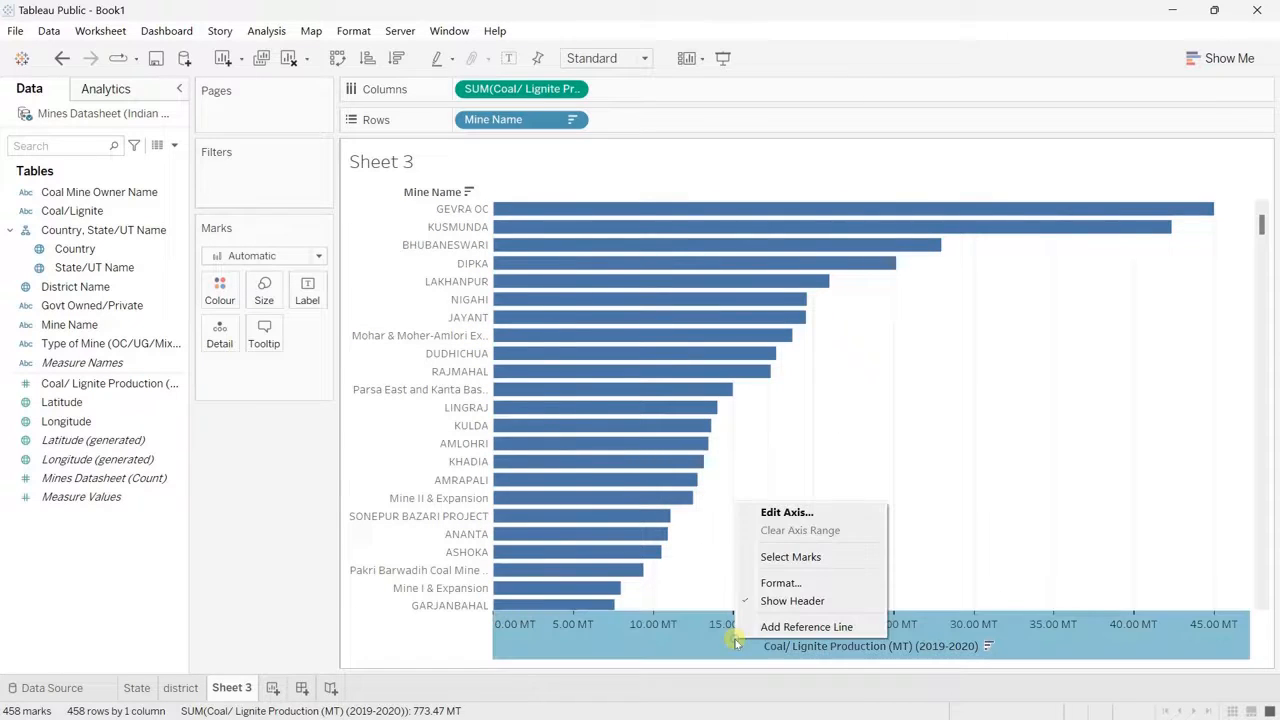
{"action": "left_click", "coordinate": [792, 601]}
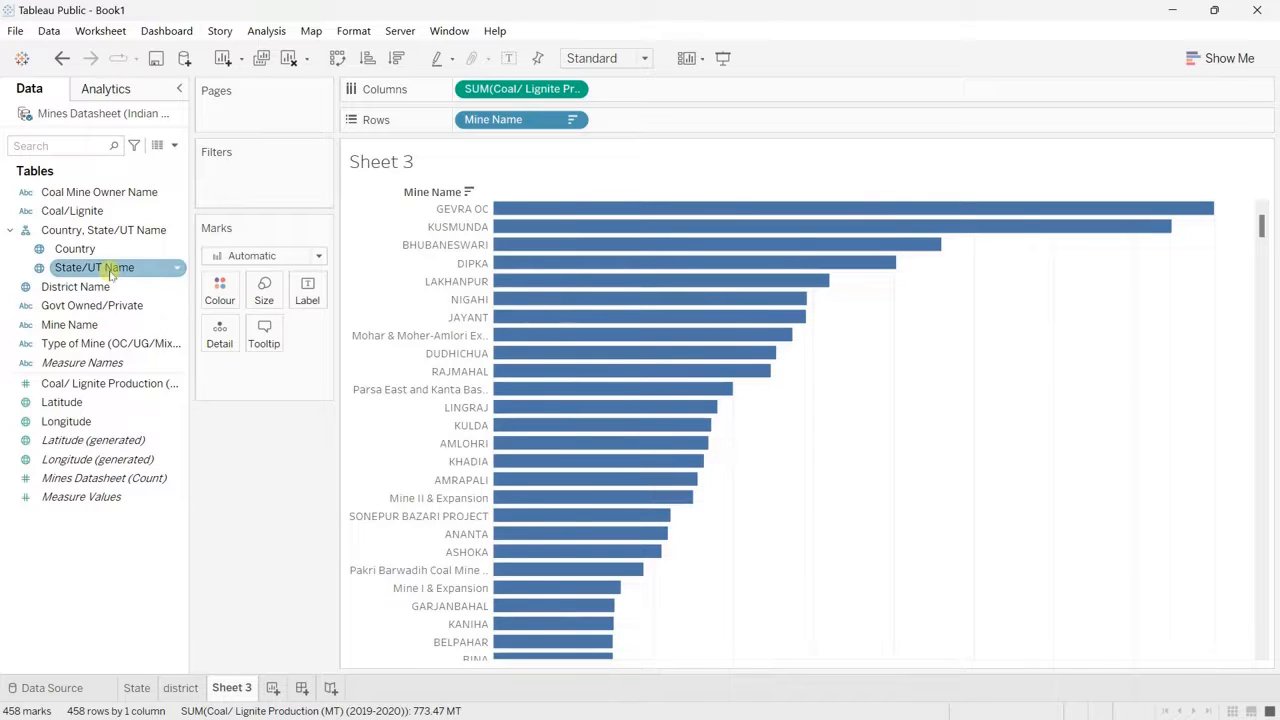
Step: Try State/UT Name as a second row field after Mine Name and take it off again
{"action": "left_click_drag", "start_coordinate": [112, 274], "coordinate": [682, 126]}
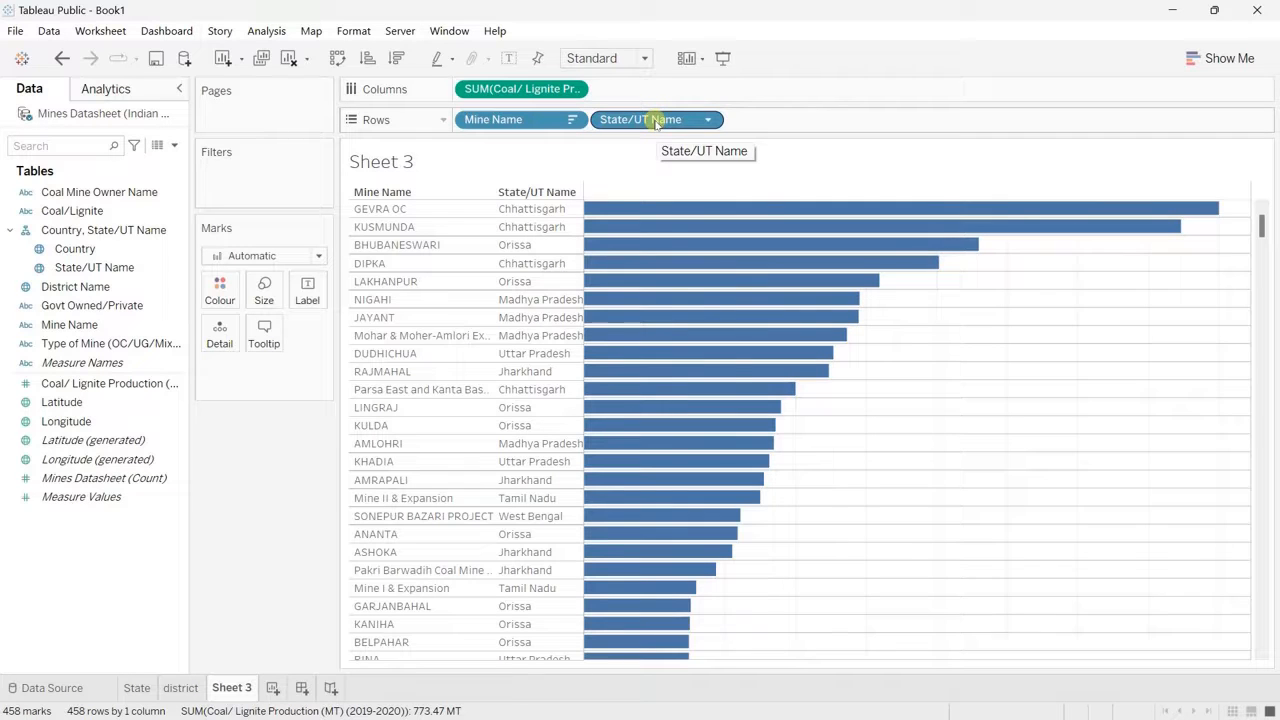
{"action": "left_click_drag", "start_coordinate": [655, 121], "coordinate": [250, 556]}
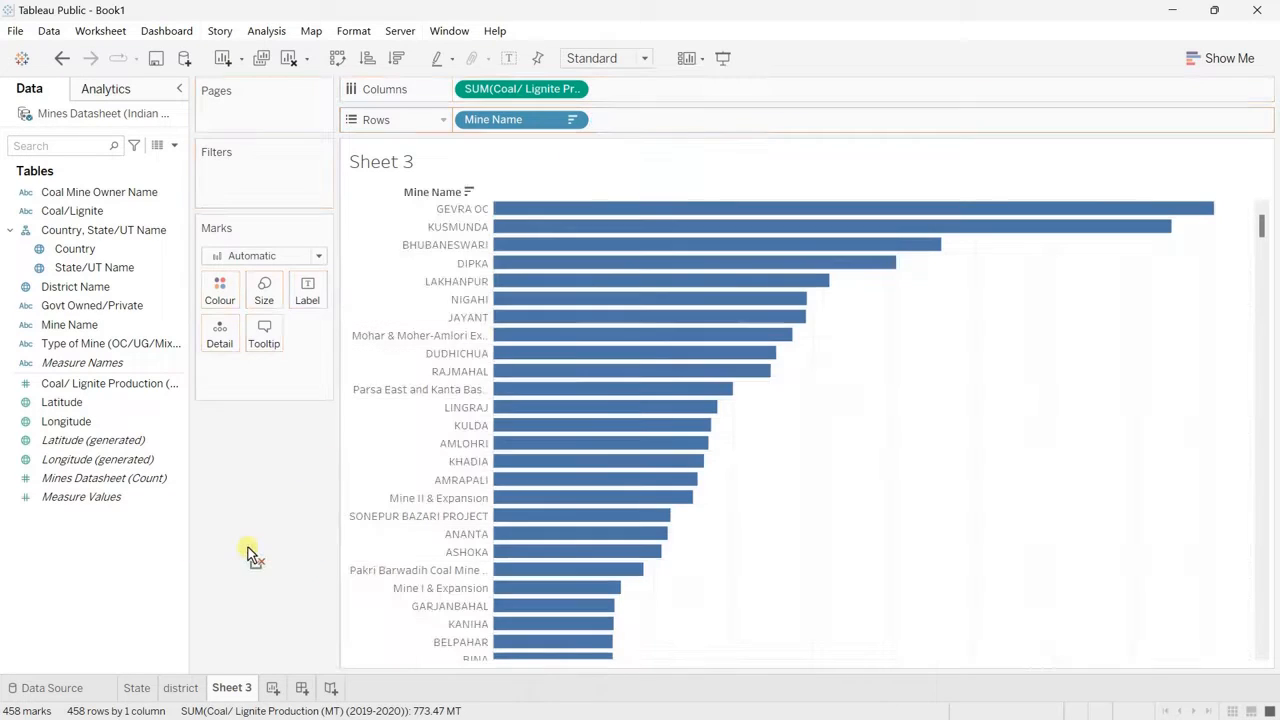
Step: Duplicate the State/UT Name field and rename the copy as State
{"action": "right_click", "coordinate": [117, 268]}
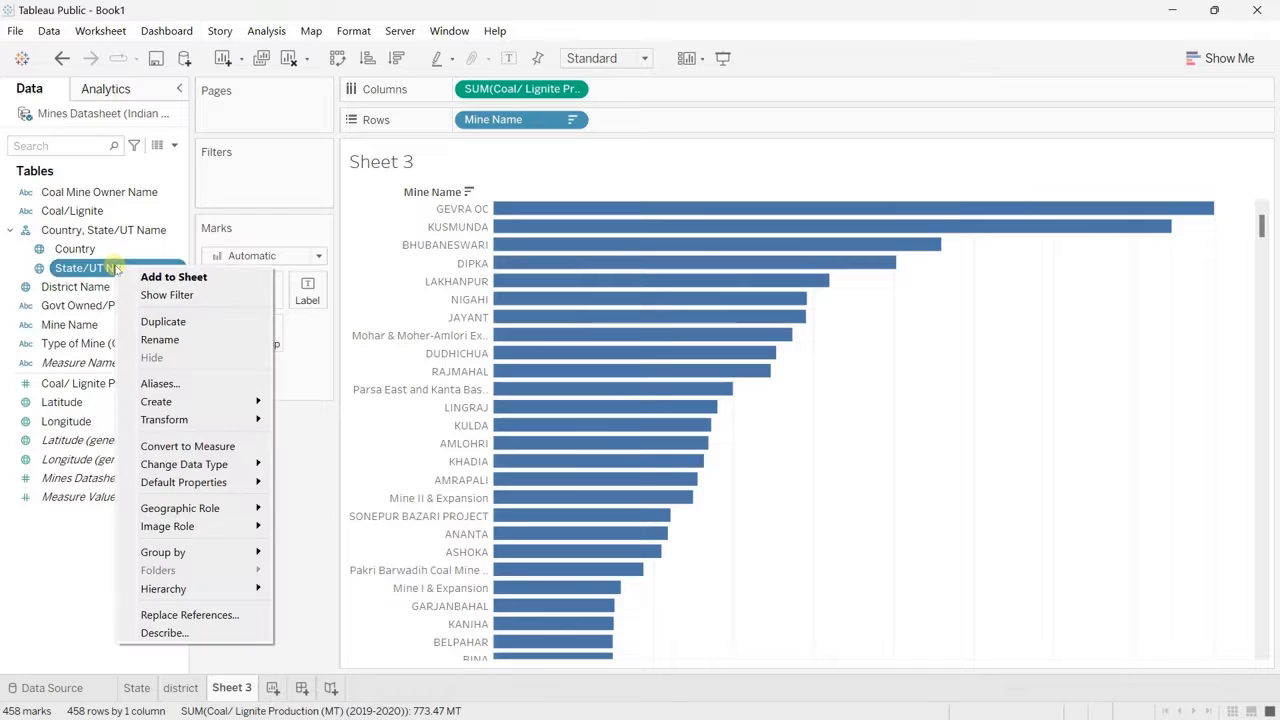
{"action": "left_click", "coordinate": [178, 322]}
{"action": "left_click", "coordinate": [175, 345]}
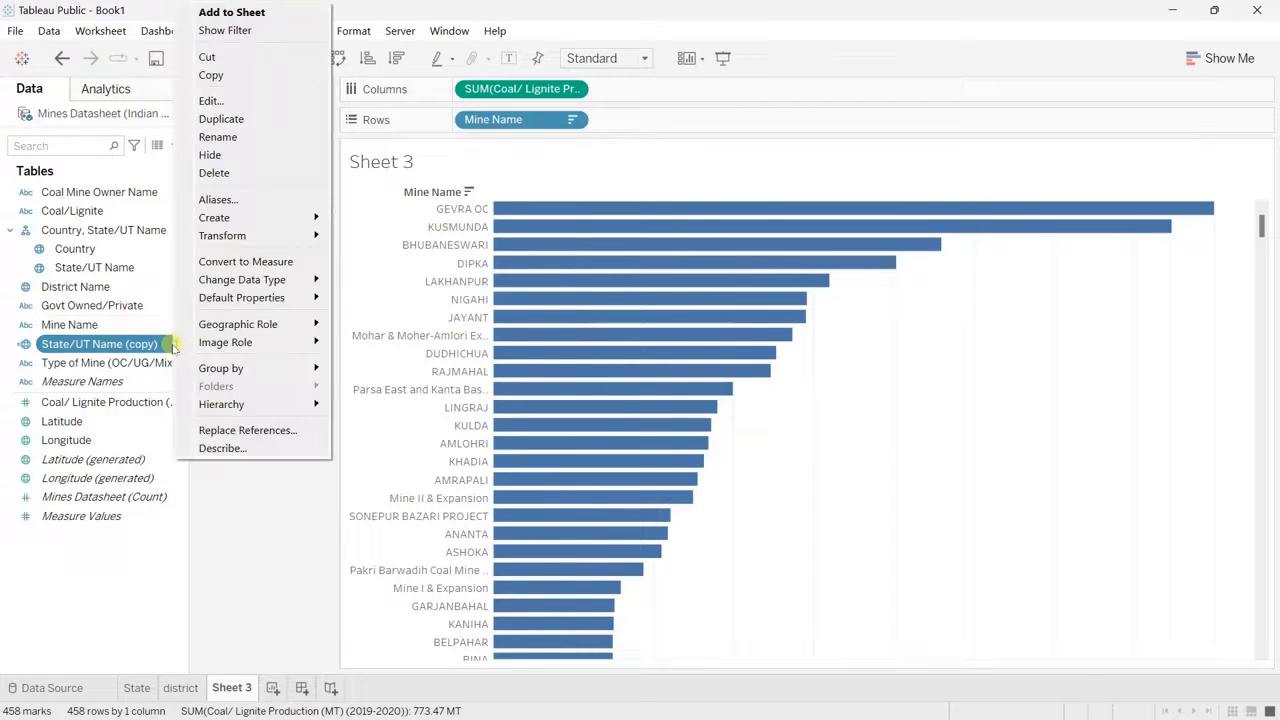
{"action": "left_click", "coordinate": [231, 139]}
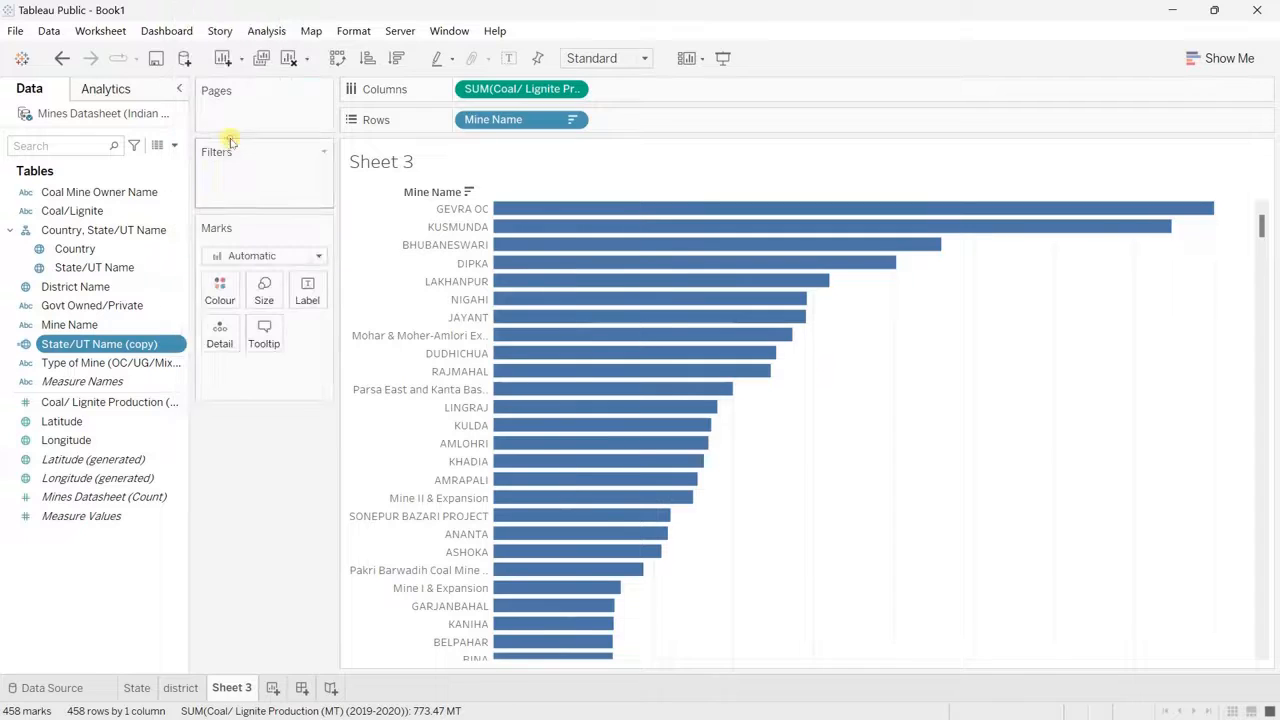
{"action": "left_click", "coordinate": [171, 344]}
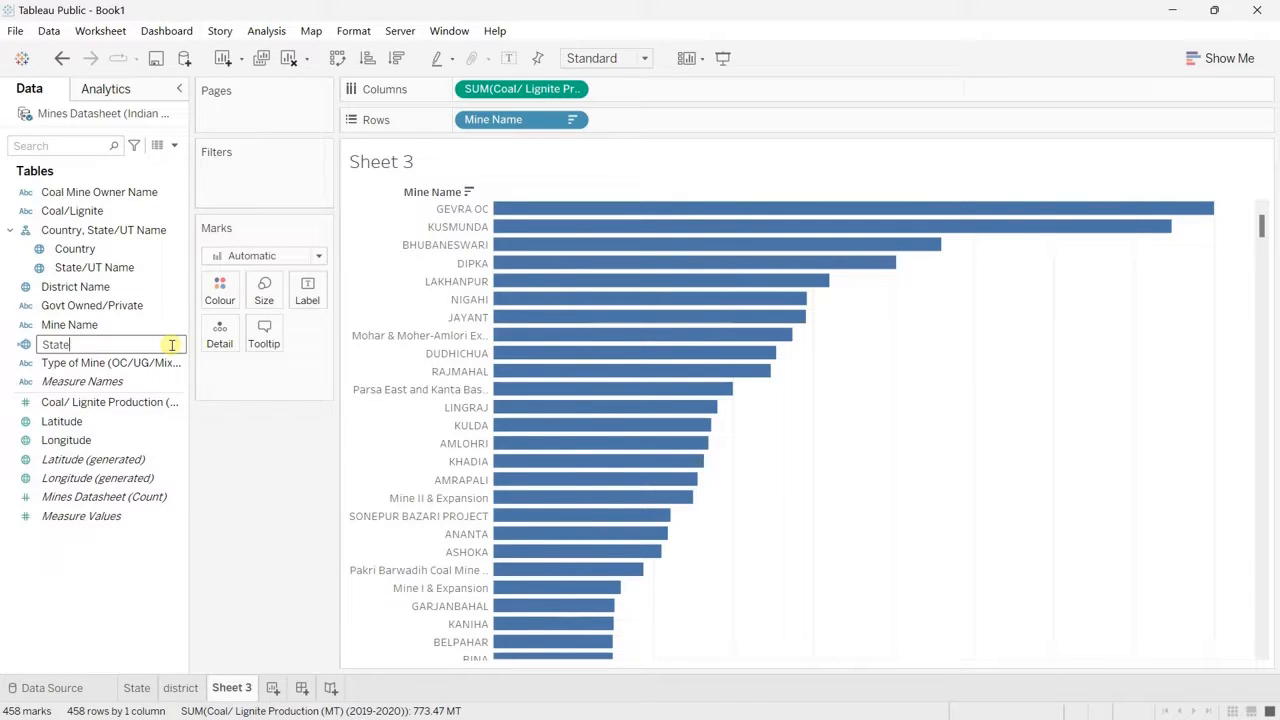
{"action": "key", "text": "Return"}
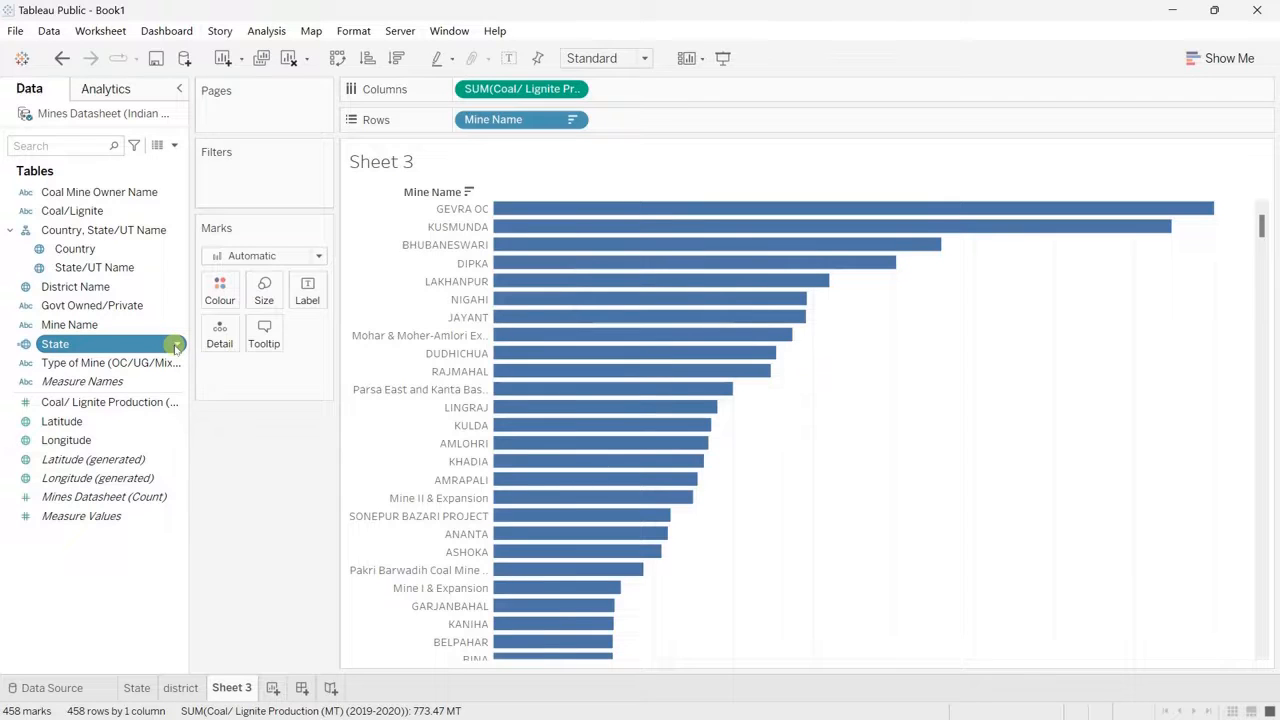
Step: Edit the State field's aliases: Assam as AS, Chhattisgarh as CG, Gujarat as GJ and Jharkhand as JH
{"action": "left_click", "coordinate": [176, 345]}
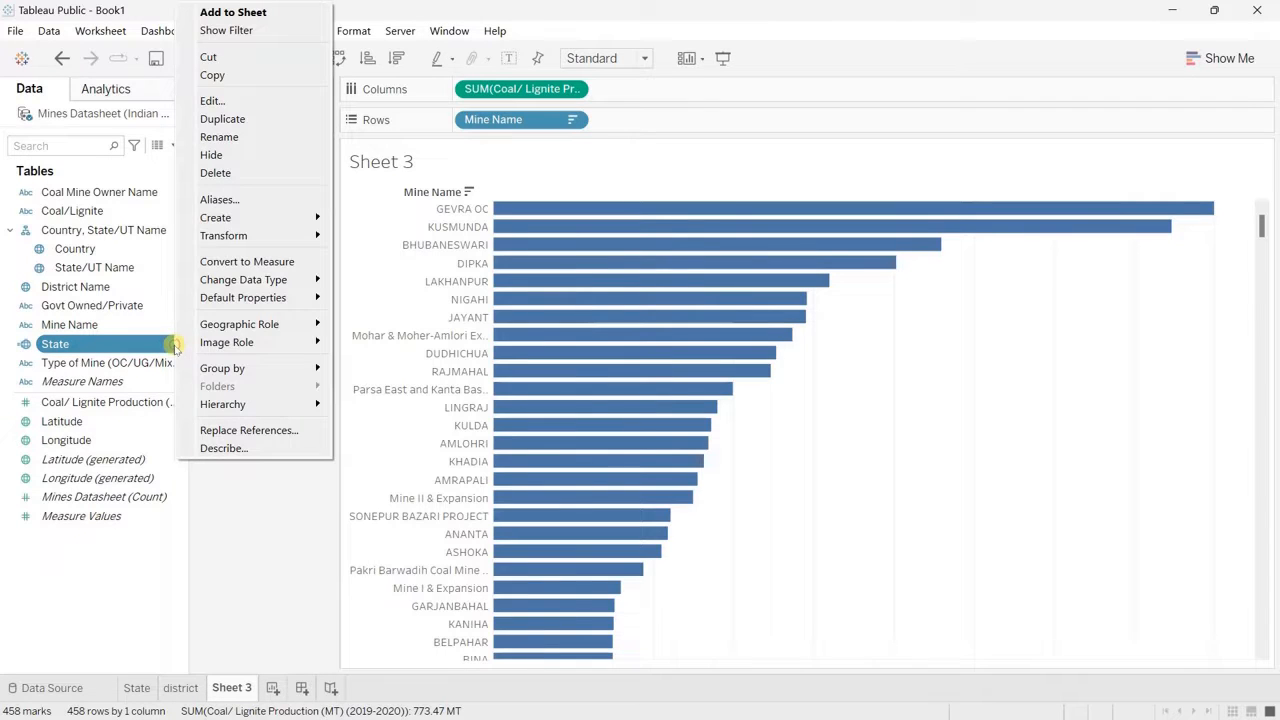
{"action": "left_click", "coordinate": [245, 201]}
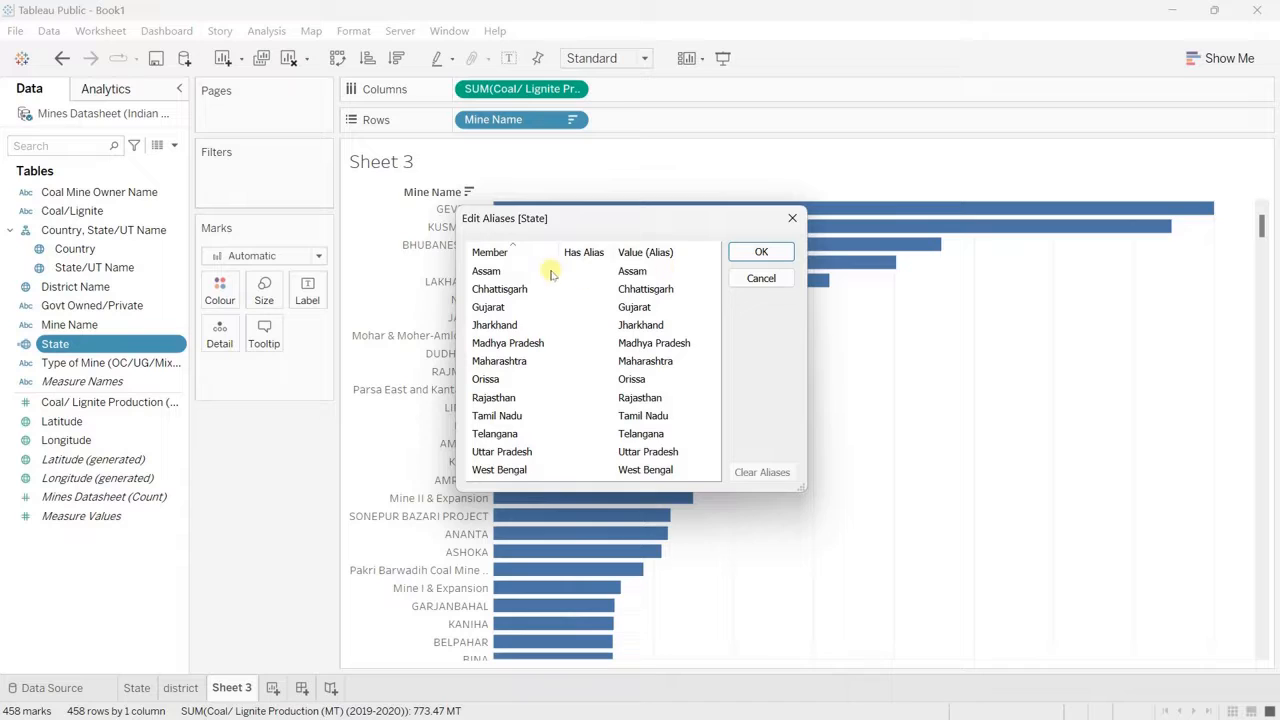
{"action": "double_click", "coordinate": [650, 271]}
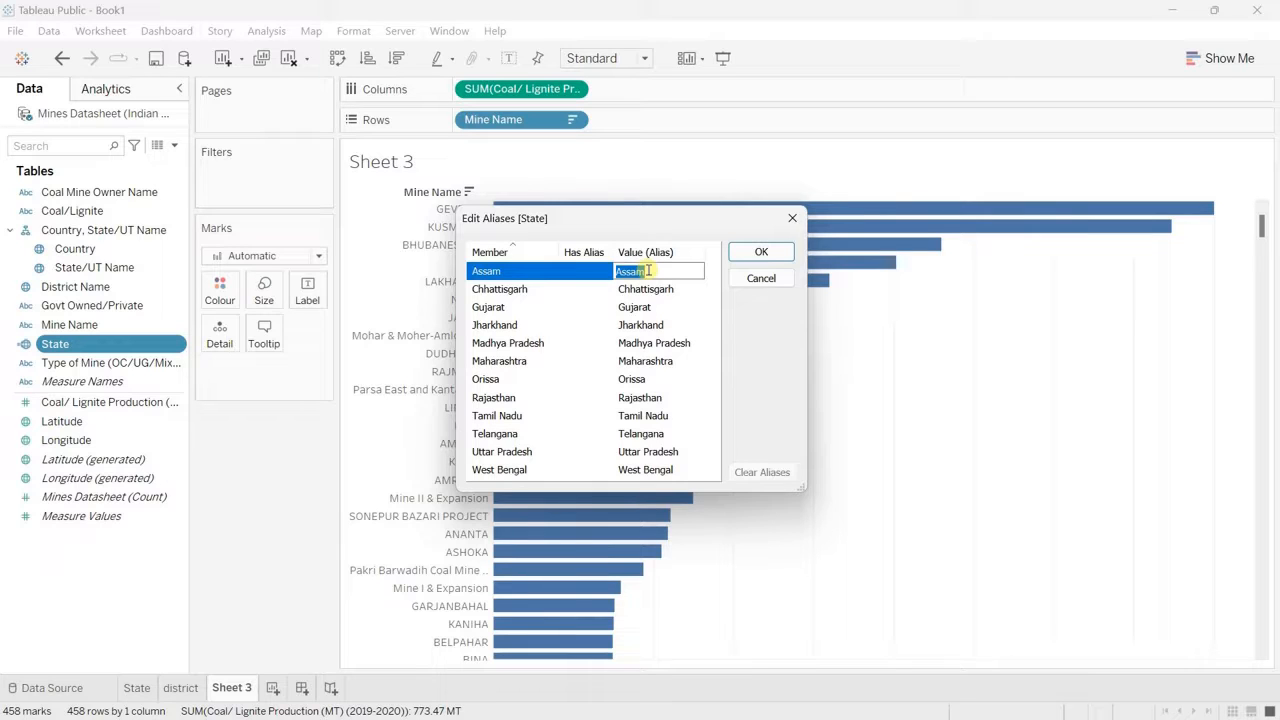
{"action": "type", "text": "AS"}
{"action": "left_click", "coordinate": [645, 290]}
{"action": "type", "text": "C"}
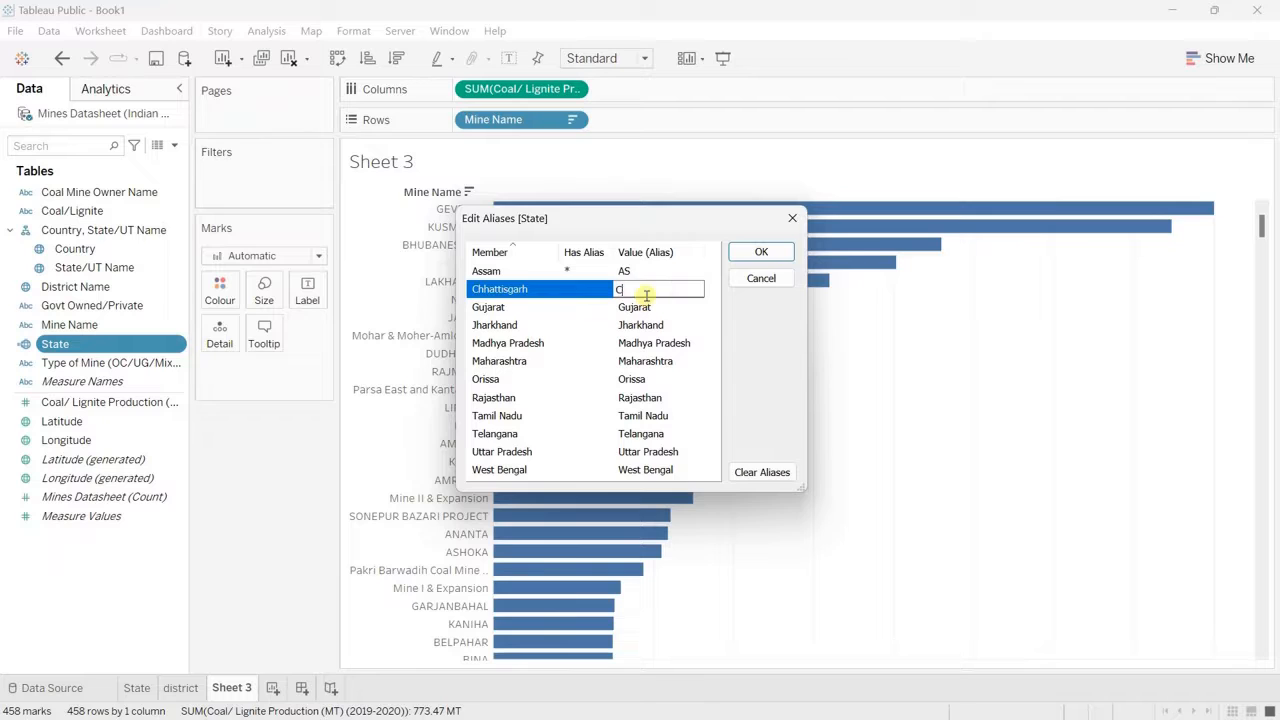
{"action": "type", "text": "G"}
{"action": "key", "text": "Return"}
{"action": "type", "text": "GJ"}
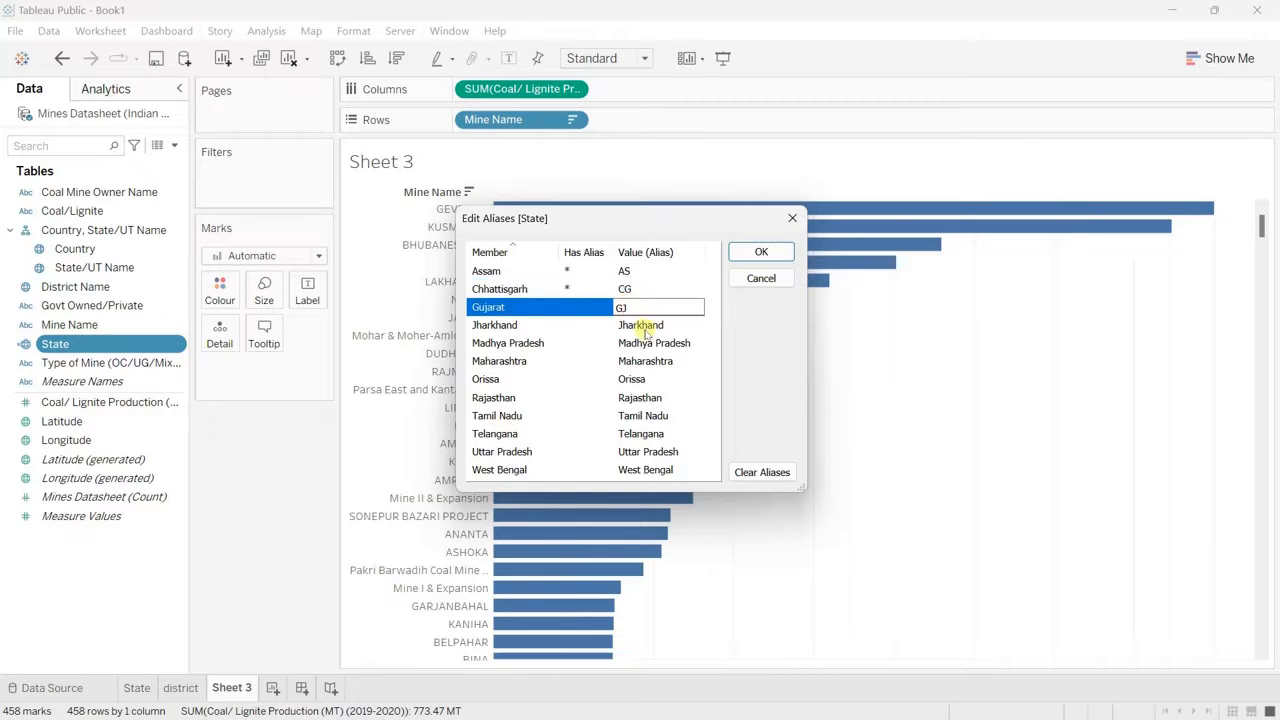
{"action": "key", "text": "Return"}
{"action": "type", "text": "JH"}
{"action": "key", "text": "Return"}
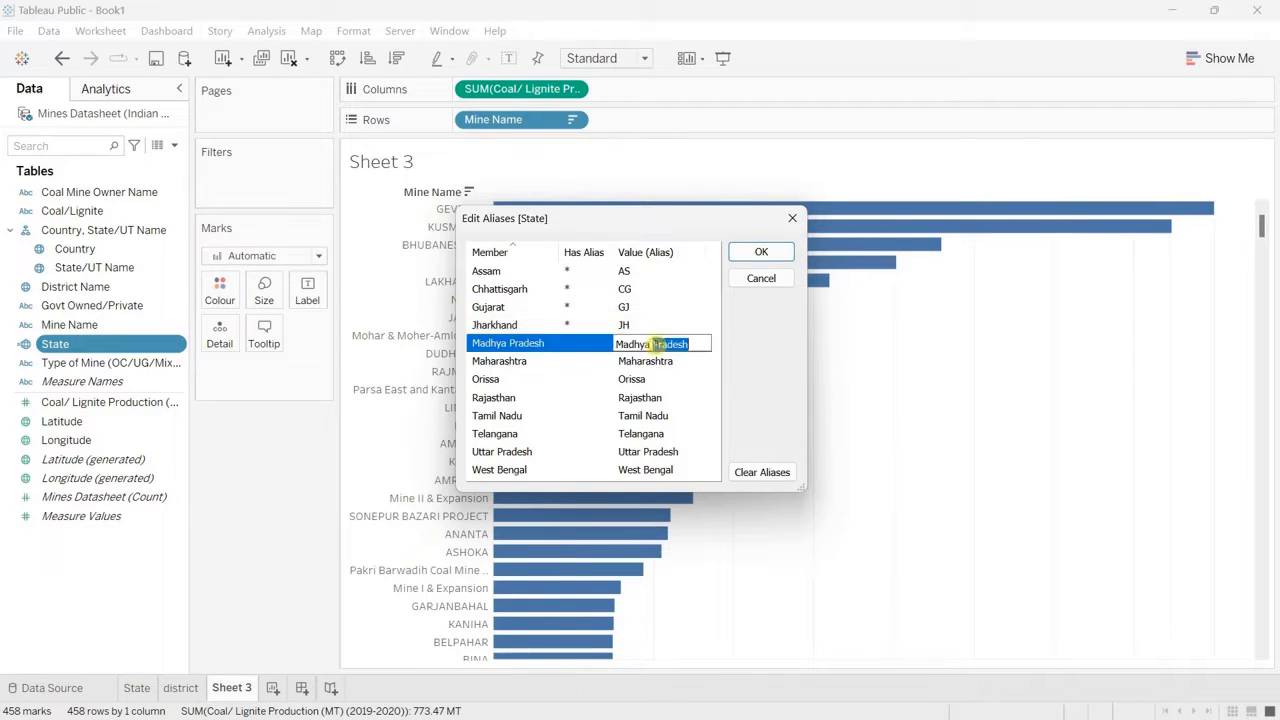
Step: Set the aliases of Madhya Pradesh to MP, Maharashtra to MH, Orissa to OR and Rajasthan to RJ
{"action": "type", "text": "Ma"}
{"action": "key", "text": "Return"}
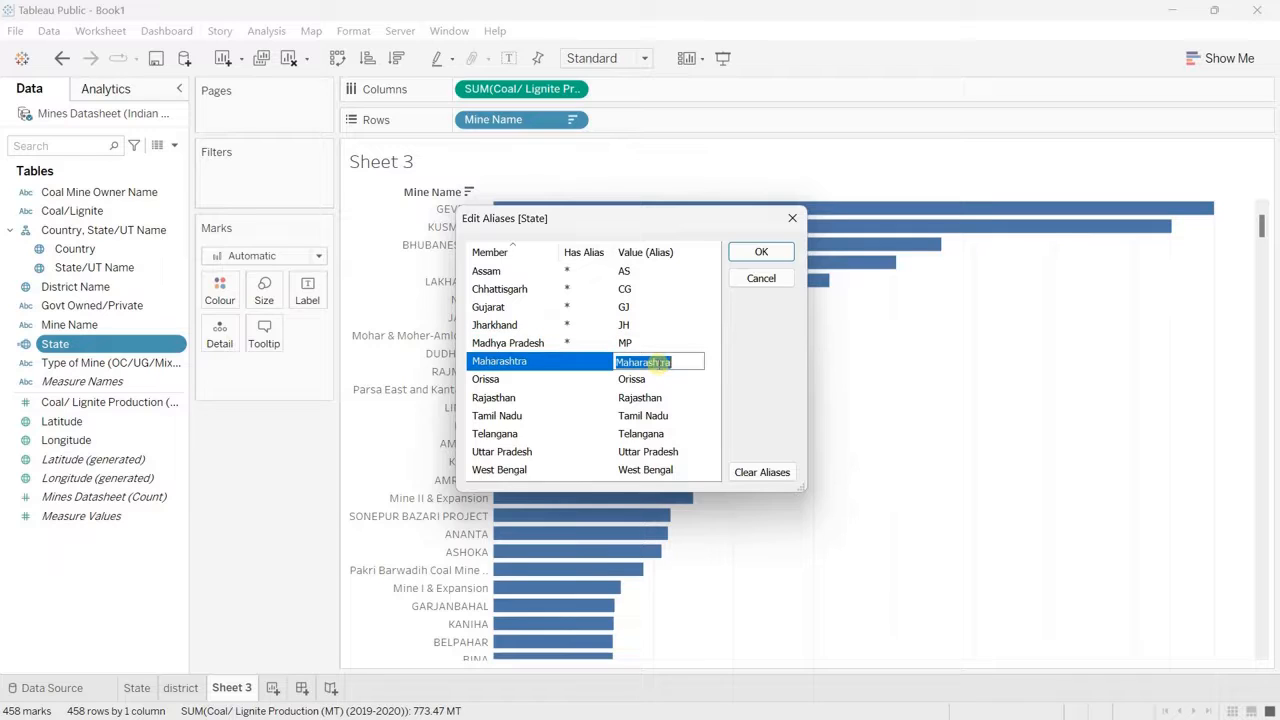
{"action": "type", "text": "MH"}
{"action": "key", "text": "Return"}
{"action": "type", "text": "OR"}
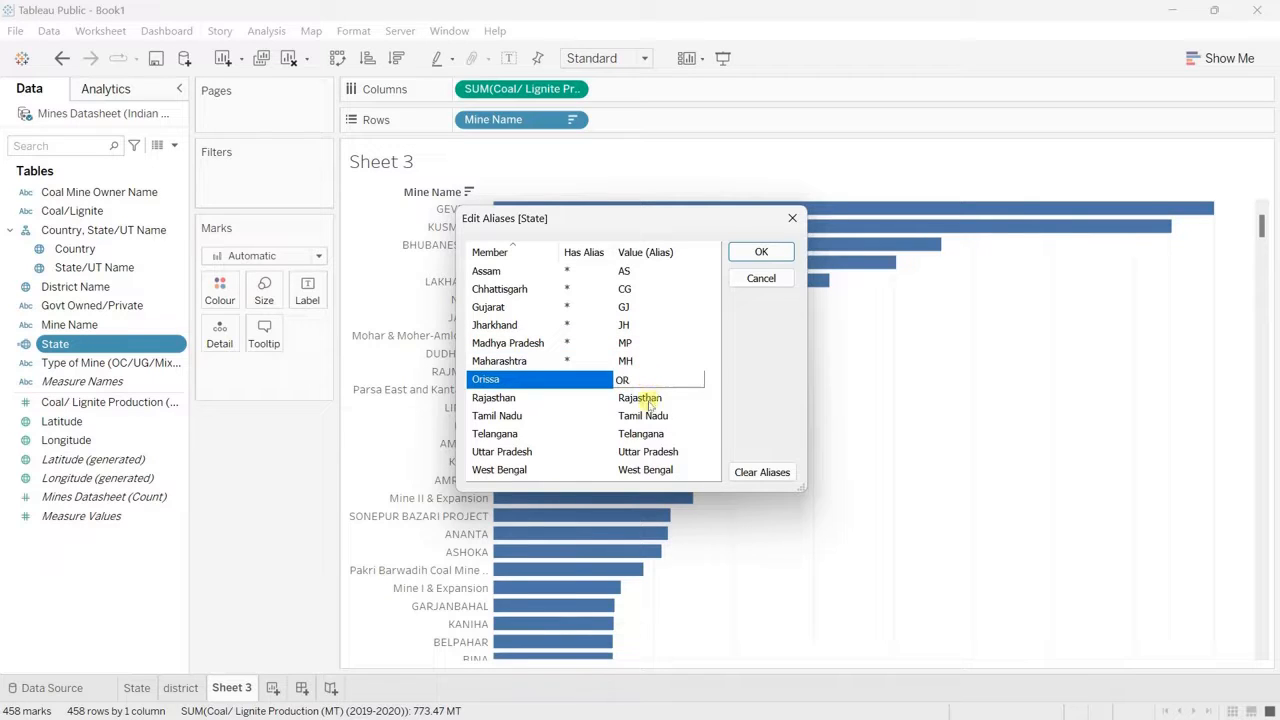
{"action": "key", "text": "Return"}
{"action": "type", "text": "RJ"}
{"action": "key", "text": "Return"}
Step: Set the aliases of Tamil Nadu to TN, Telangana to TG, Uttar Pradesh to UP and West Bengal to WB, and apply all aliases
{"action": "type", "text": "TN"}
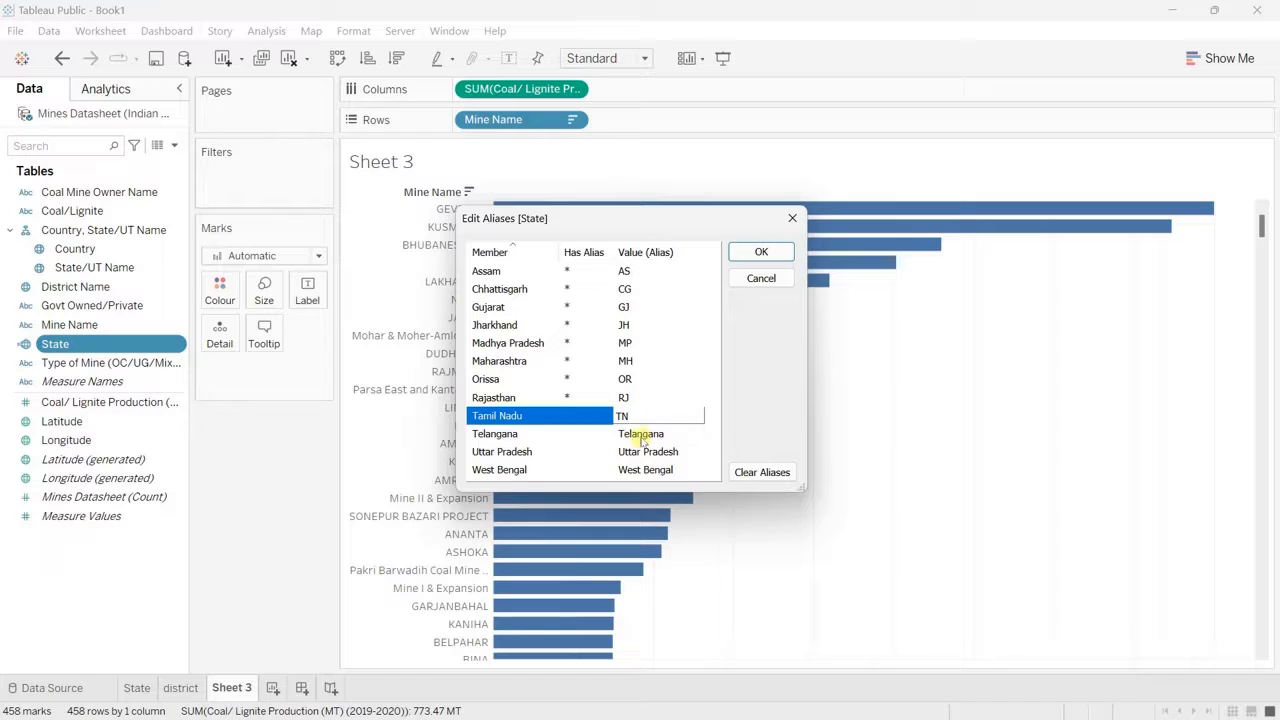
{"action": "key", "text": "Return"}
{"action": "type", "text": "TG"}
{"action": "key", "text": "Return"}
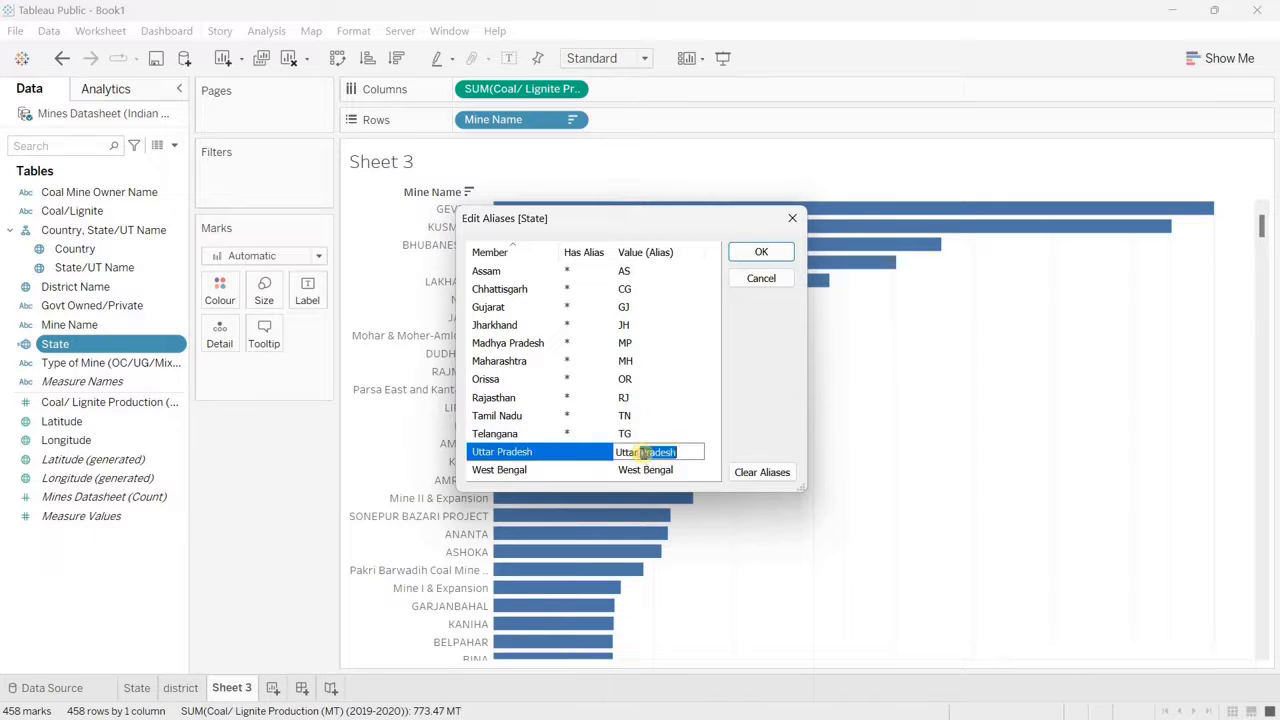
{"action": "type", "text": "Ut"}
{"action": "key", "text": "Return"}
{"action": "key", "text": "BackSpace"}
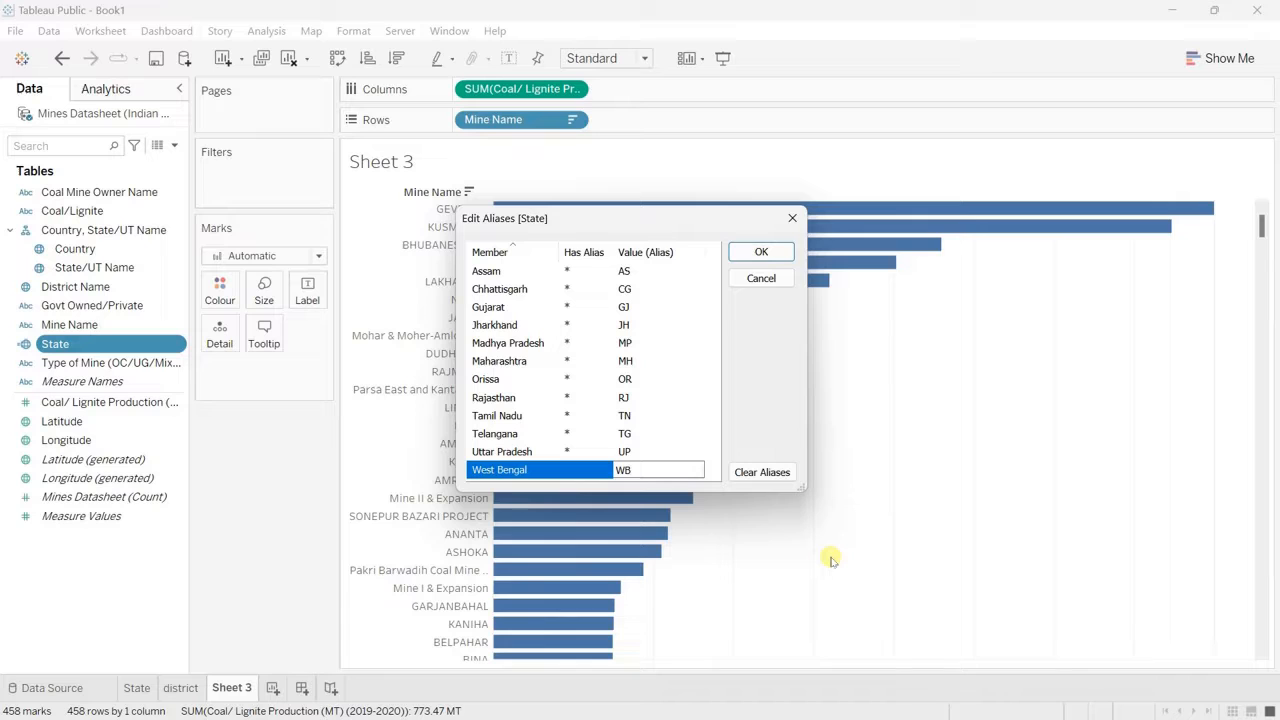
{"action": "left_click", "coordinate": [761, 254]}
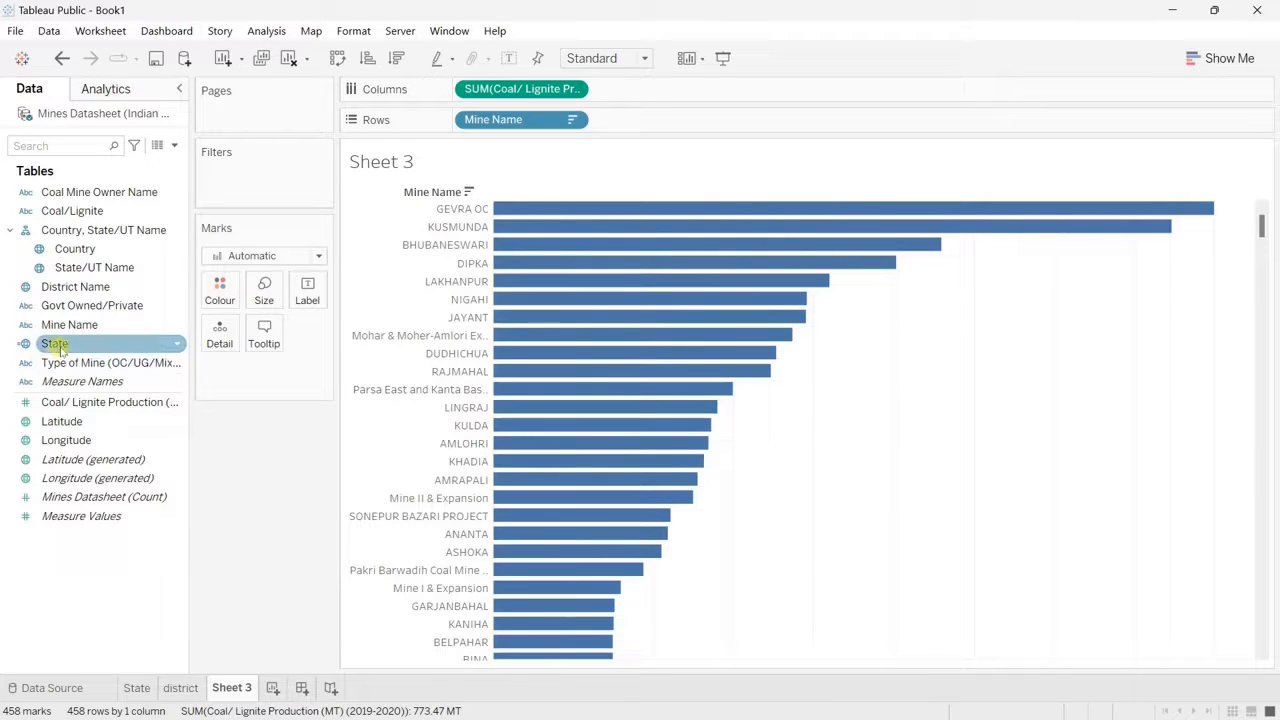
Step: Add the State field after Mine Name in the bar chart's rows, with a wider mine name column and hidden row field labels
{"action": "left_click_drag", "start_coordinate": [60, 348], "coordinate": [661, 130]}
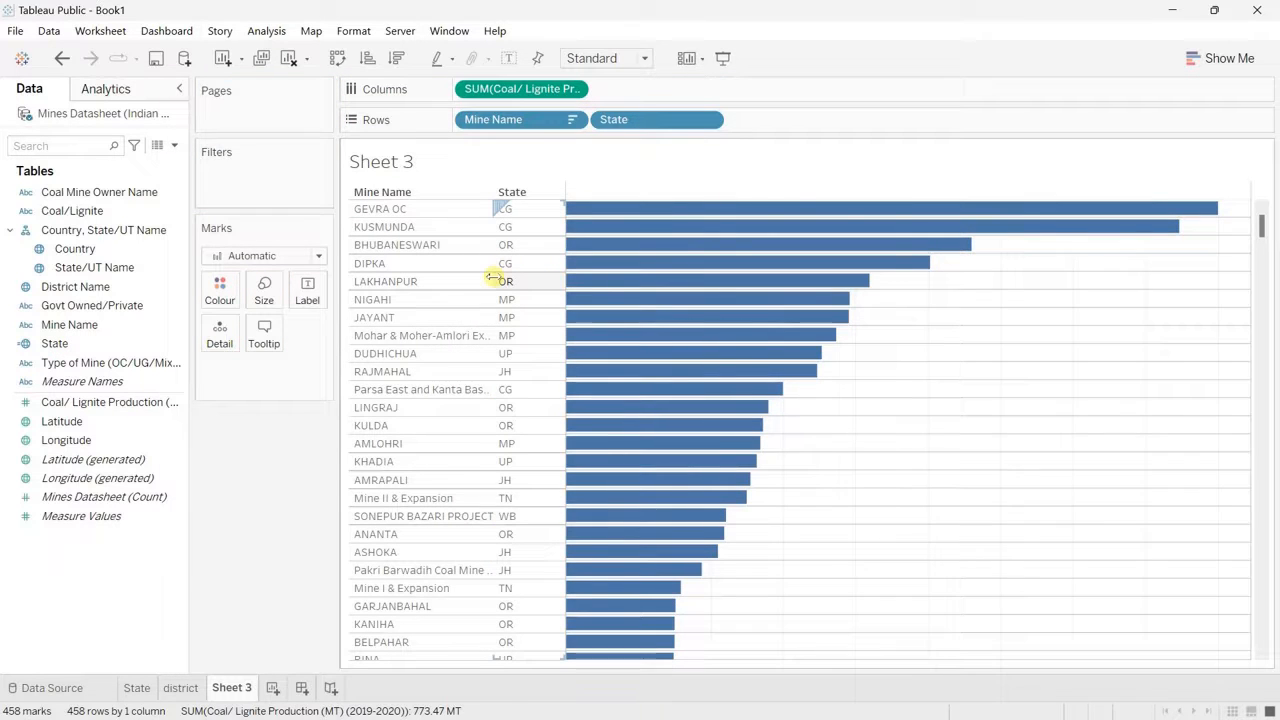
{"action": "left_click_drag", "start_coordinate": [493, 277], "coordinate": [530, 281]}
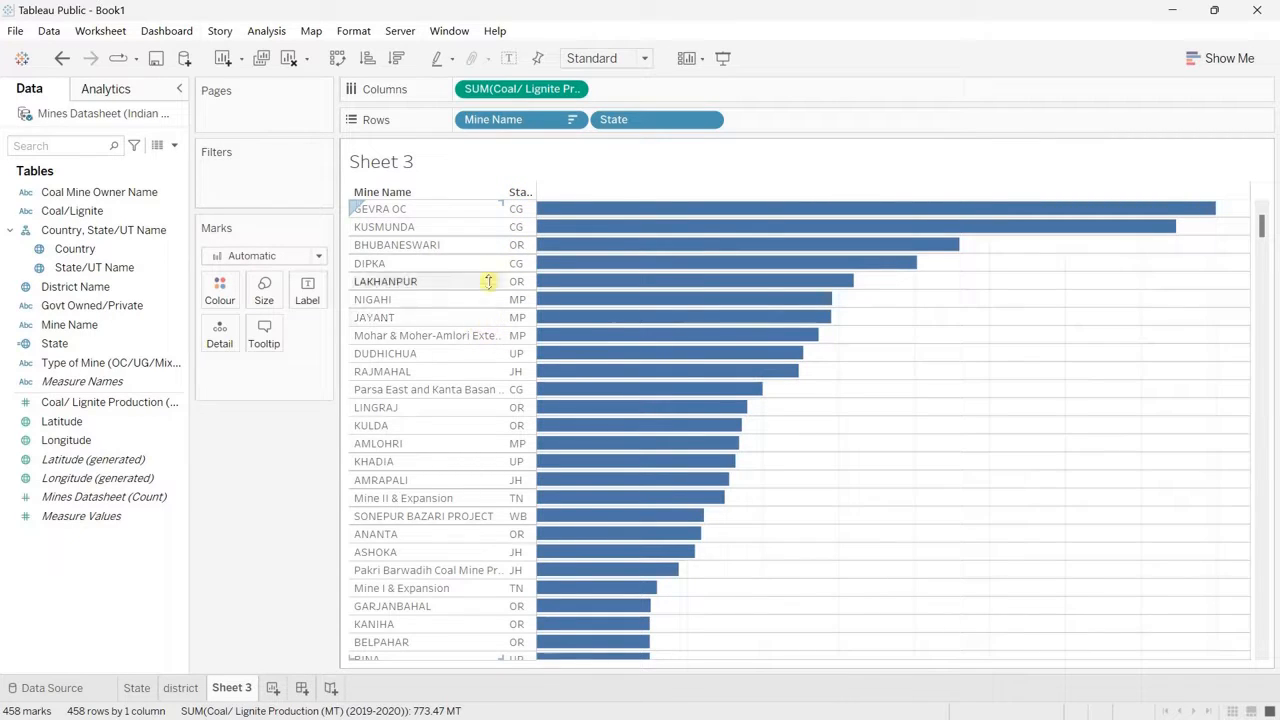
{"action": "right_click", "coordinate": [518, 192]}
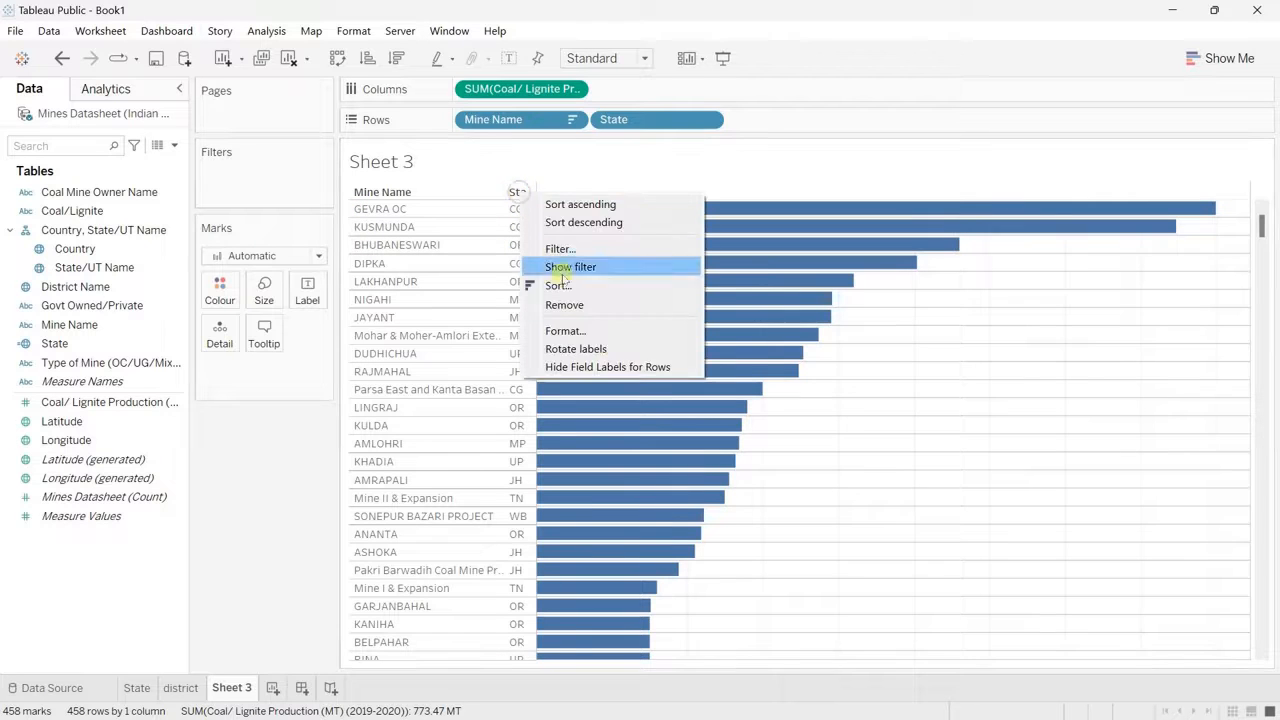
{"action": "left_click", "coordinate": [590, 367]}
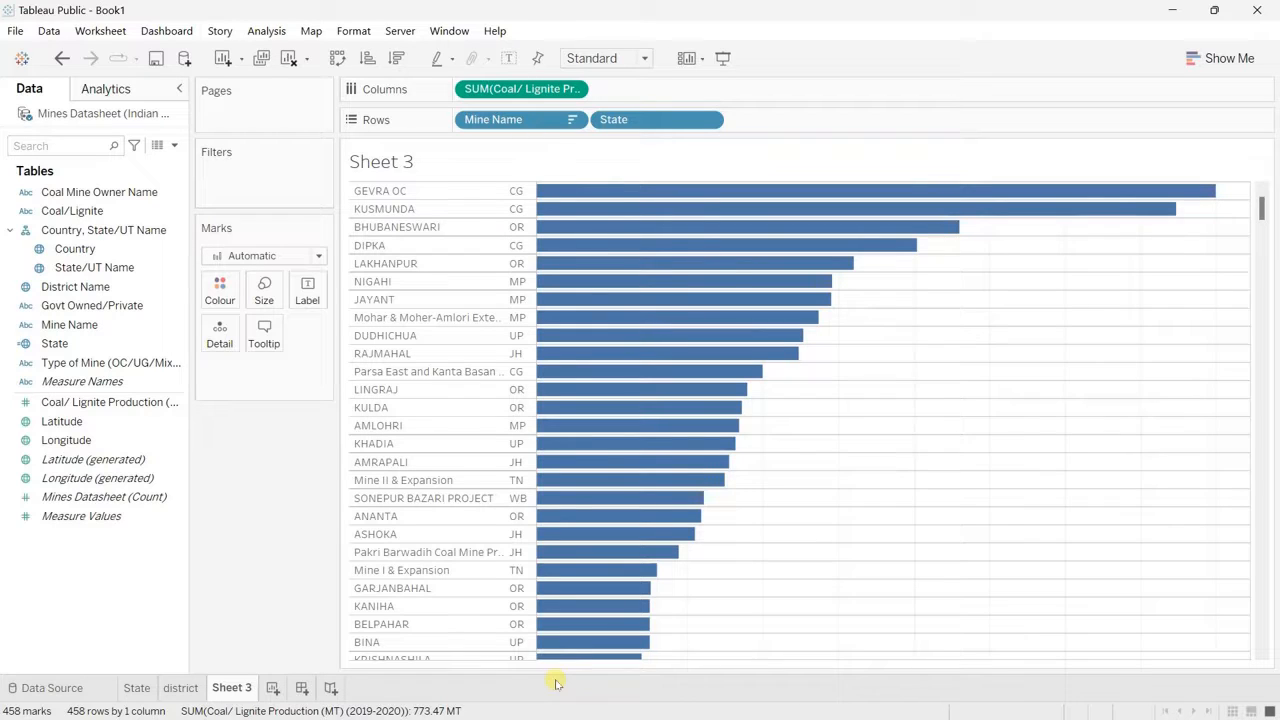
Step: Create a new blank dashboard after checking the State, district and Sheet 3 worksheets
{"action": "left_click", "coordinate": [138, 692]}
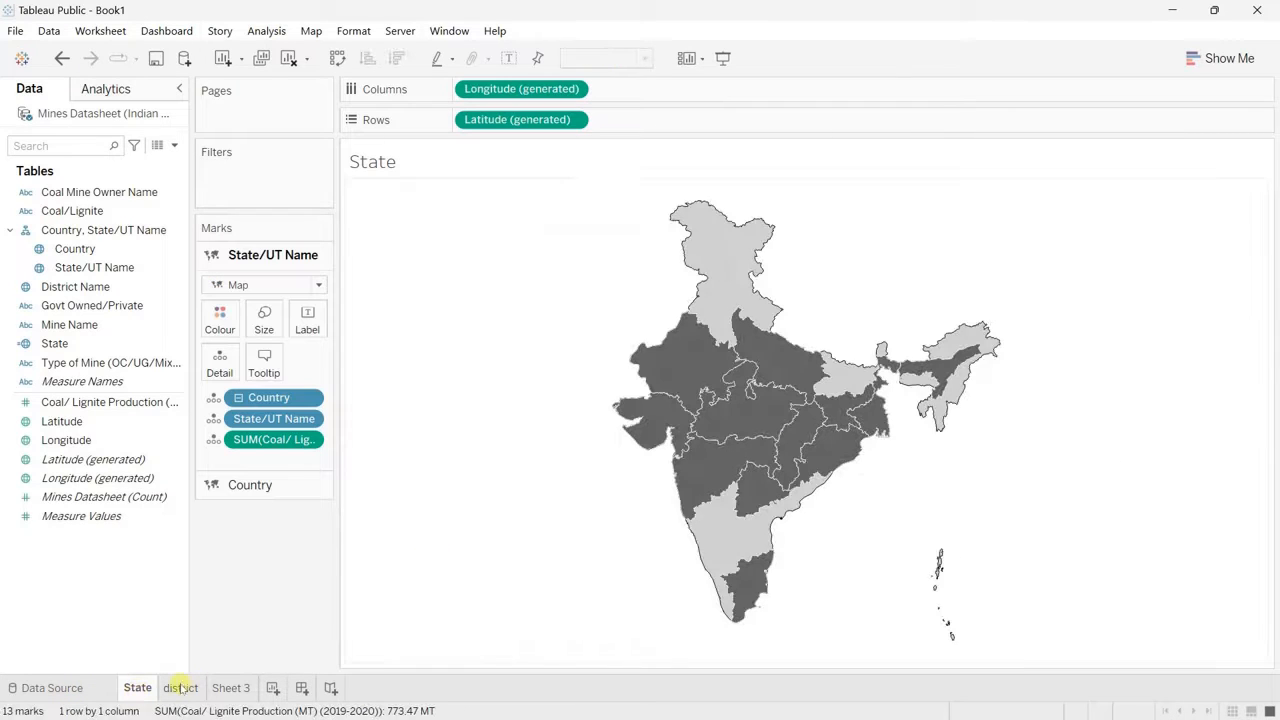
{"action": "left_click", "coordinate": [180, 688]}
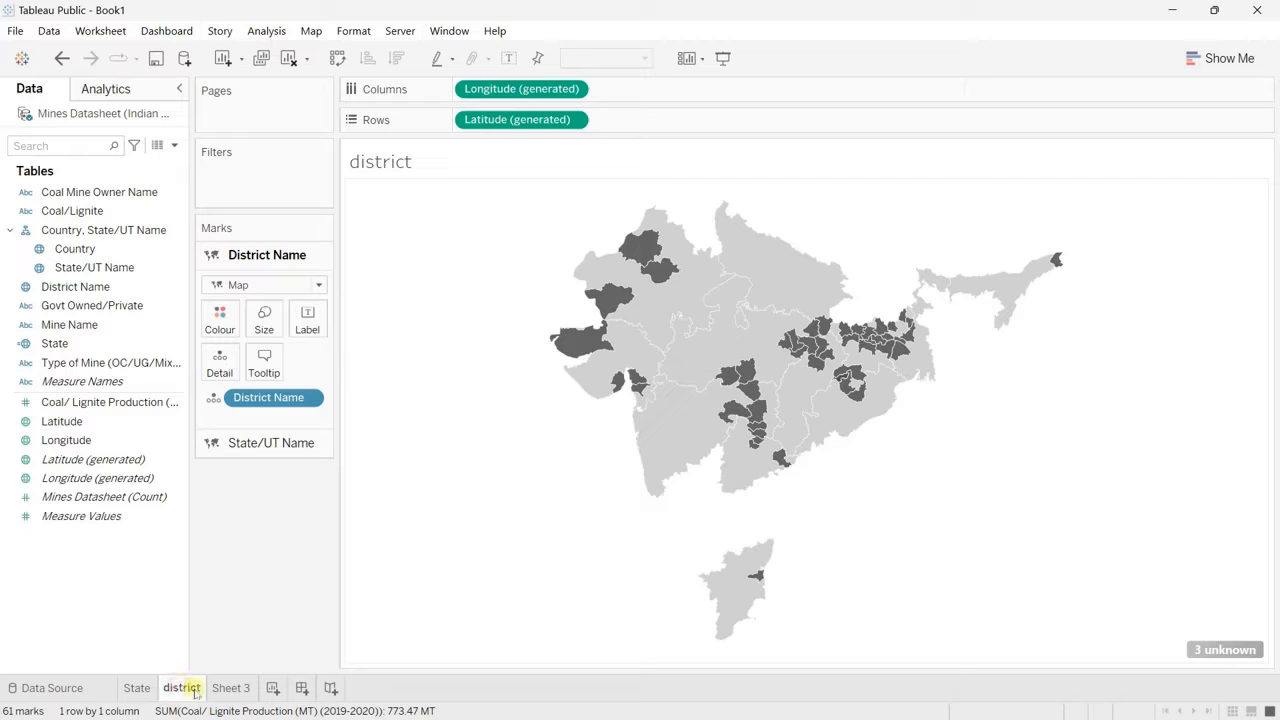
{"action": "left_click", "coordinate": [232, 690]}
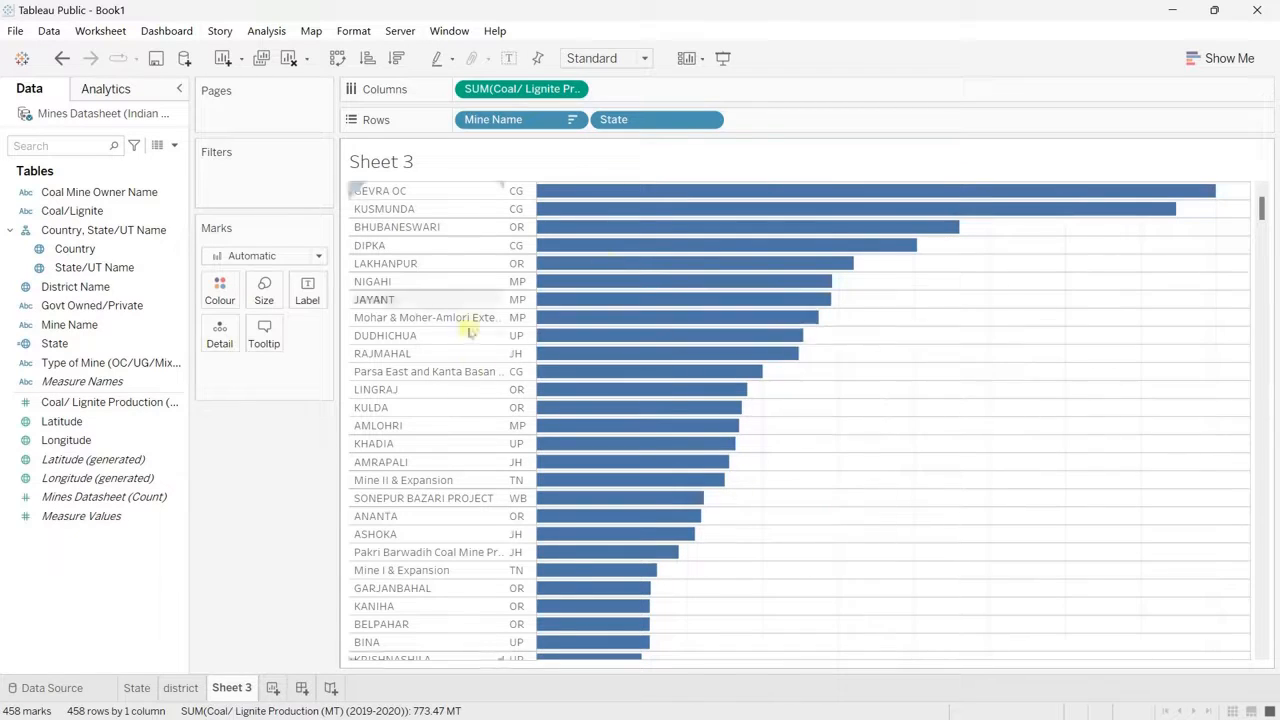
{"action": "left_click", "coordinate": [299, 688]}
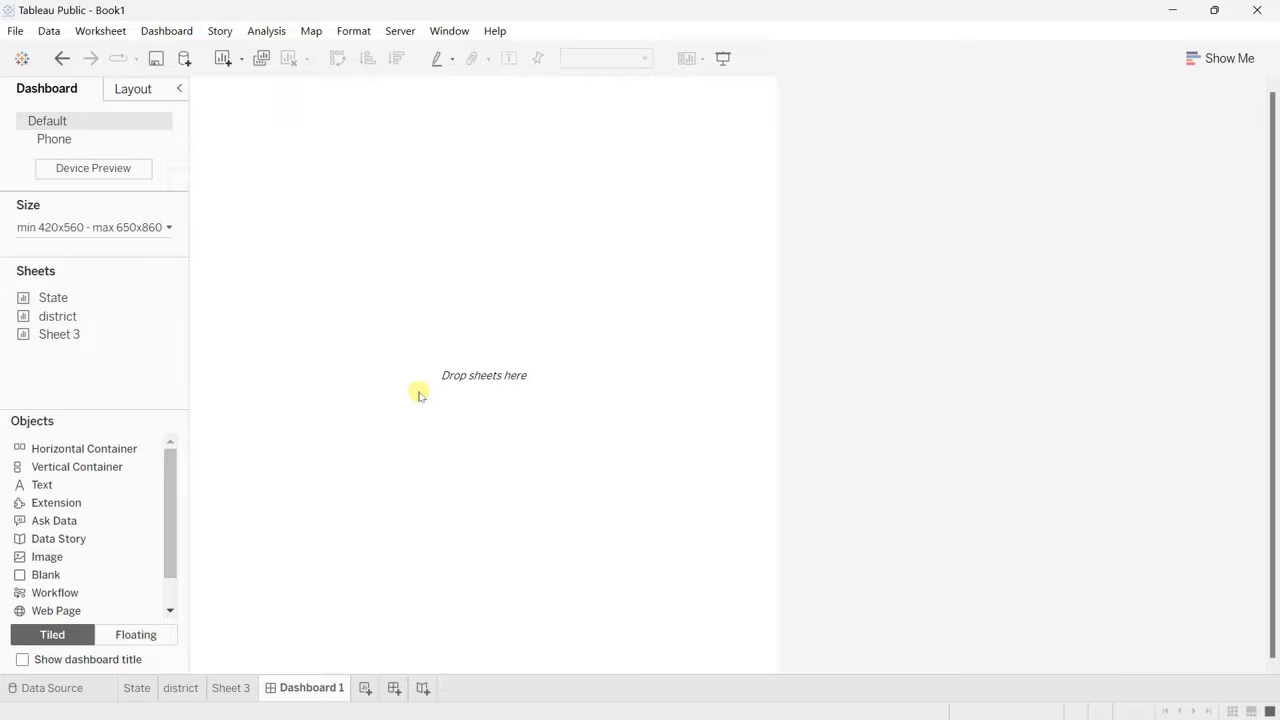
Step: Set the dashboard to a fixed custom size of 1280 px wide by 750 px high
{"action": "mouse_move", "coordinate": [181, 295]}
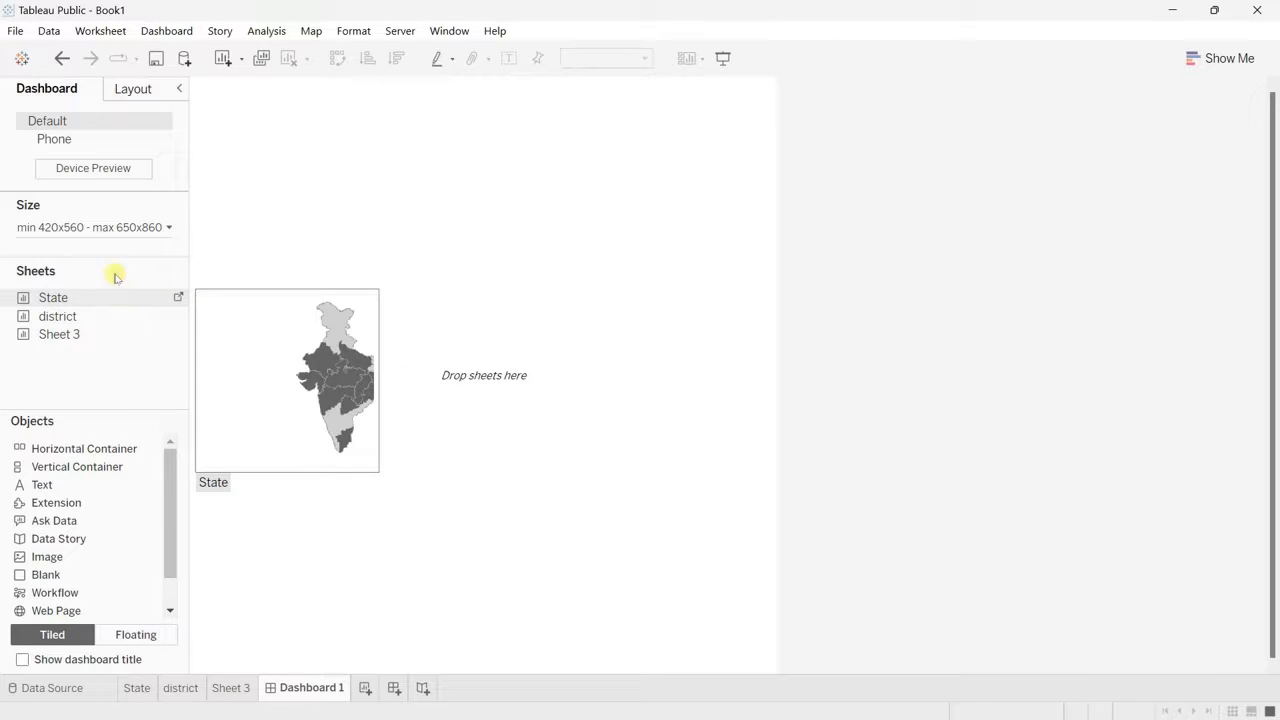
{"action": "left_click", "coordinate": [91, 227]}
{"action": "left_click", "coordinate": [60, 257]}
{"action": "left_click", "coordinate": [57, 275]}
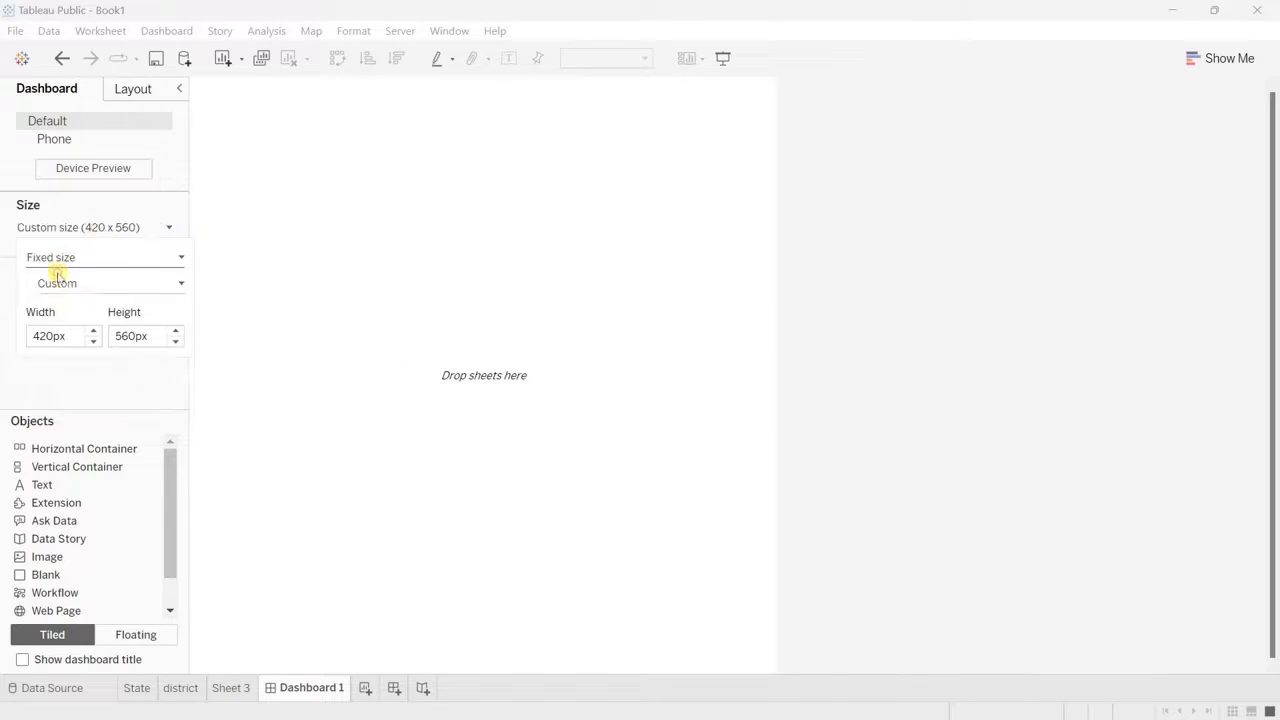
{"action": "double_click", "coordinate": [74, 335]}
{"action": "type", "text": "12"}
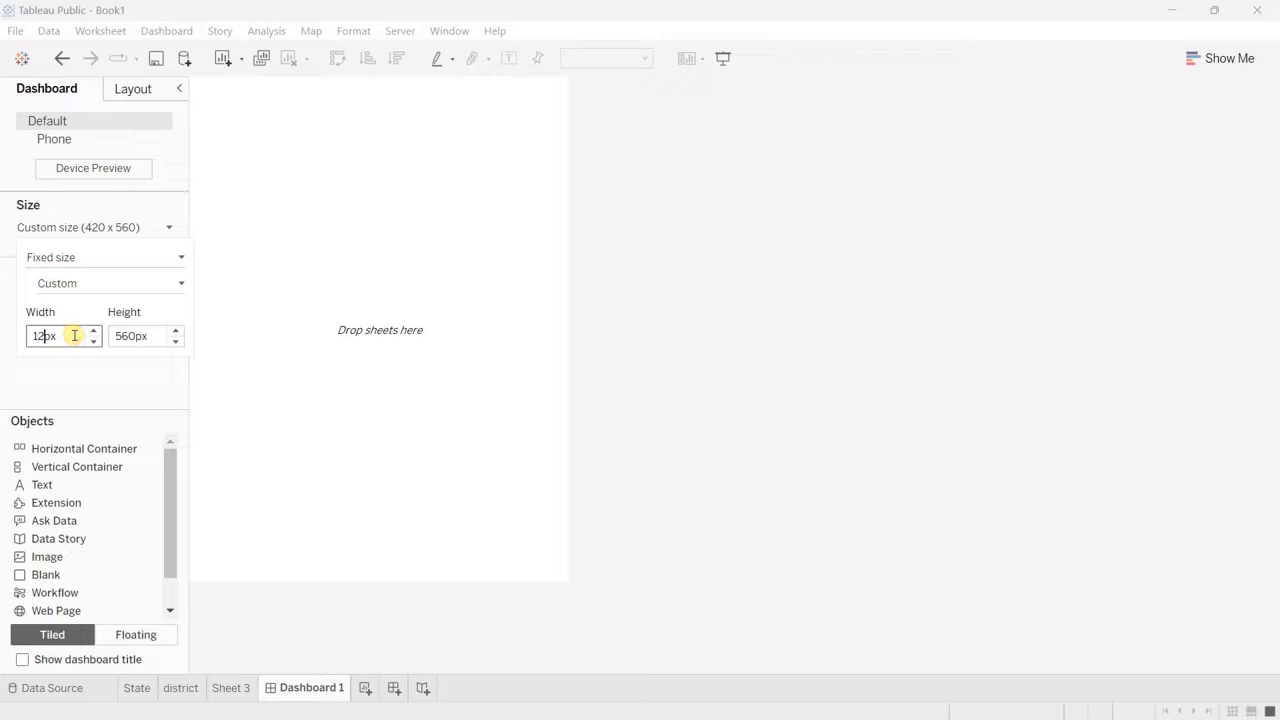
{"action": "type", "text": "80"}
{"action": "double_click", "coordinate": [142, 336]}
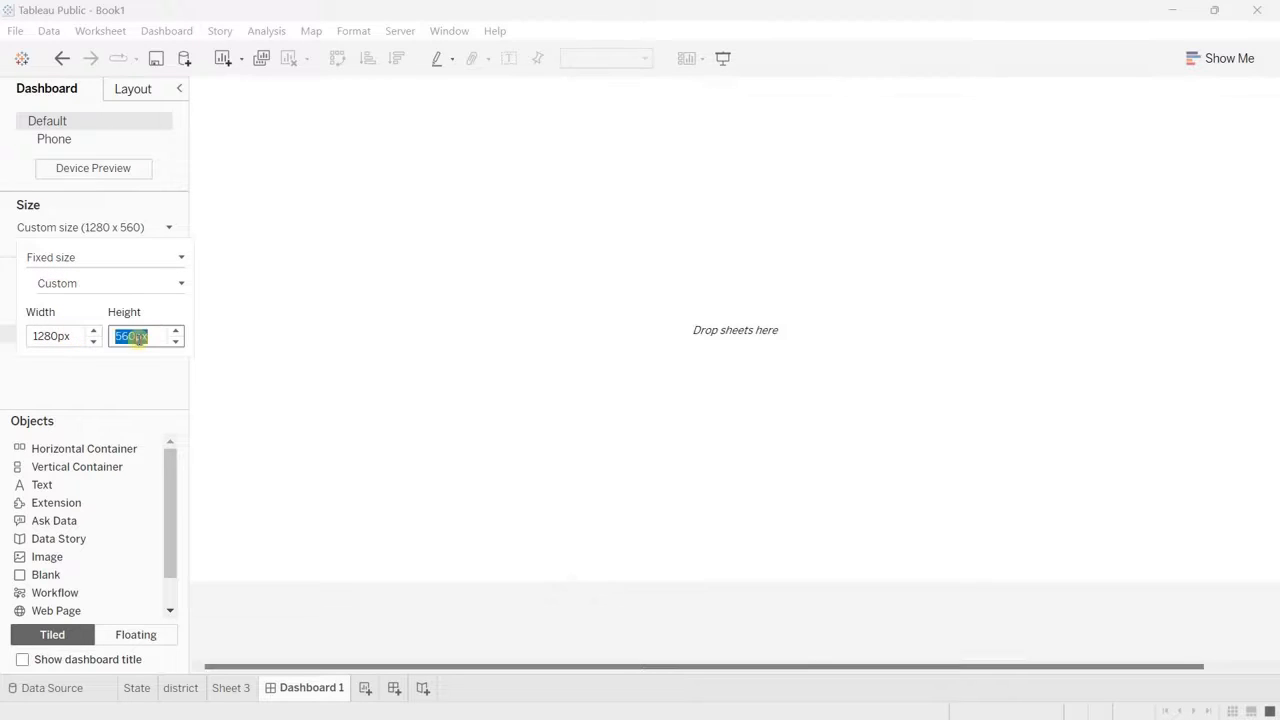
{"action": "type", "text": "750"}
{"action": "key", "text": "Return"}
{"action": "left_click", "coordinate": [561, 420]}
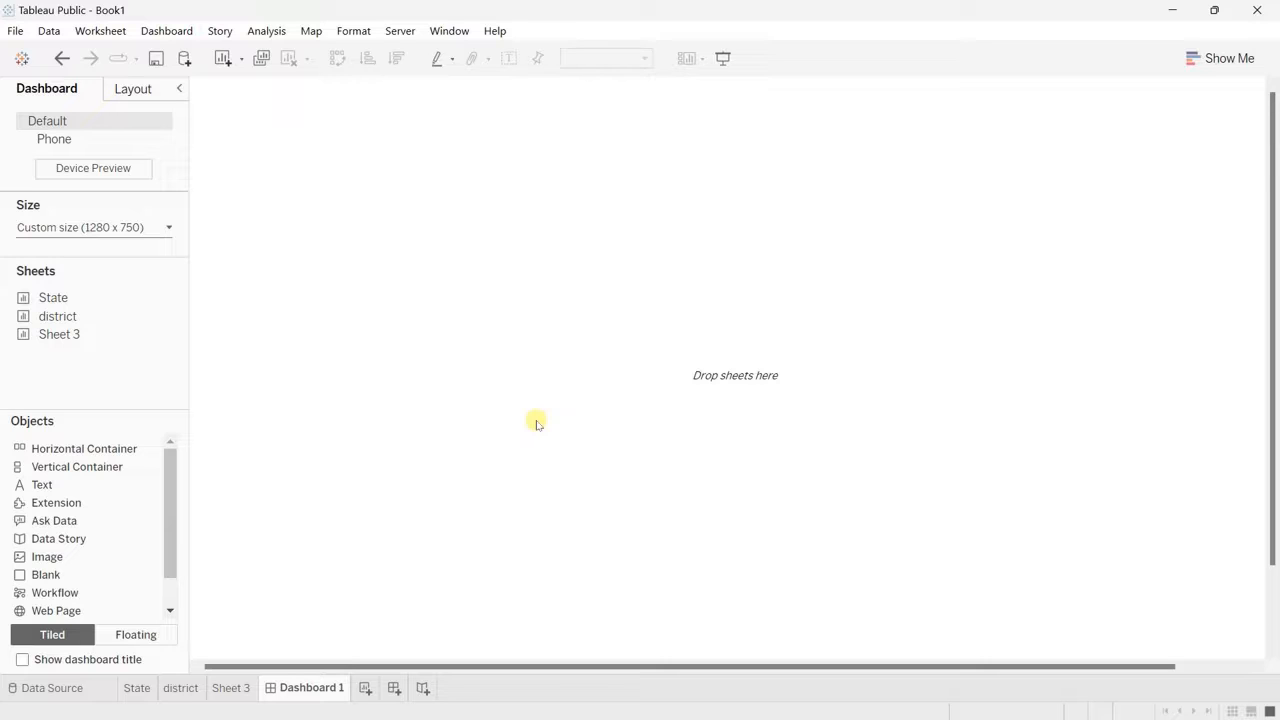
Step: Fill the dashboard with a tiled image object using background.jpg from the Desktop, with Fit Image and Centre Image enabled
{"action": "left_click", "coordinate": [62, 561]}
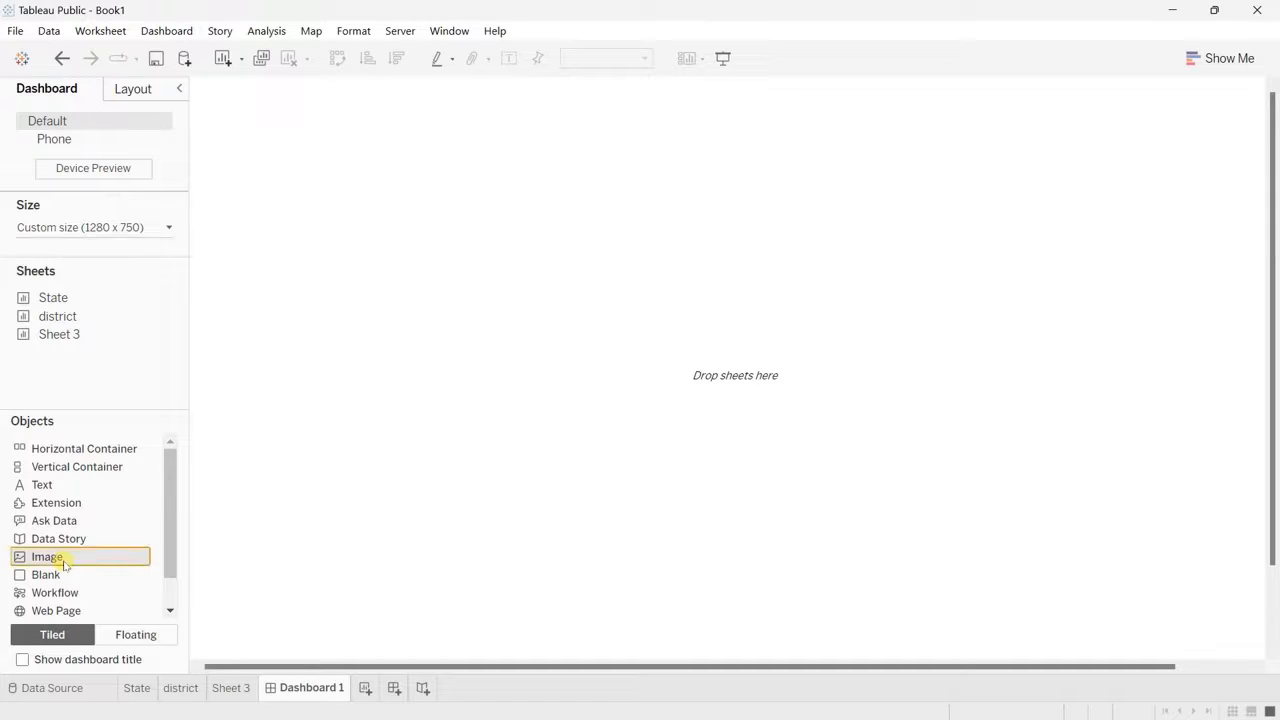
{"action": "left_click_drag", "start_coordinate": [63, 563], "coordinate": [514, 428]}
{"action": "left_click", "coordinate": [481, 305]}
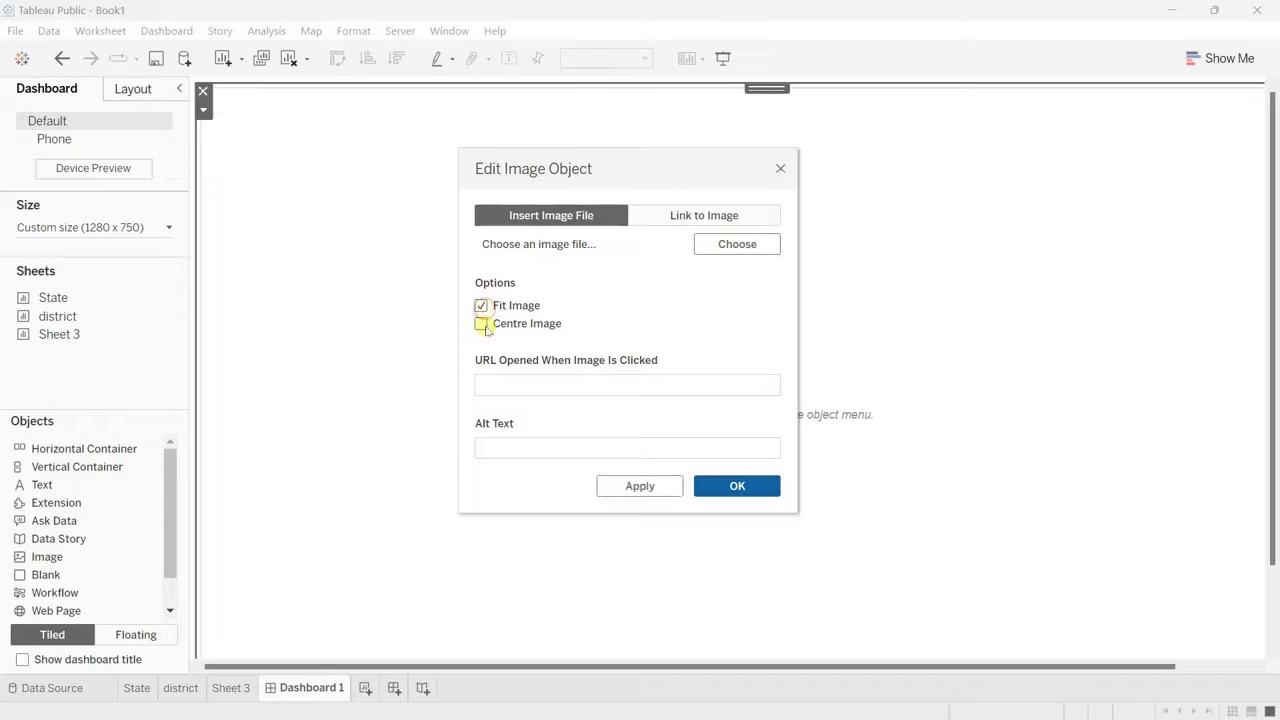
{"action": "left_click", "coordinate": [481, 323]}
{"action": "left_click", "coordinate": [758, 243]}
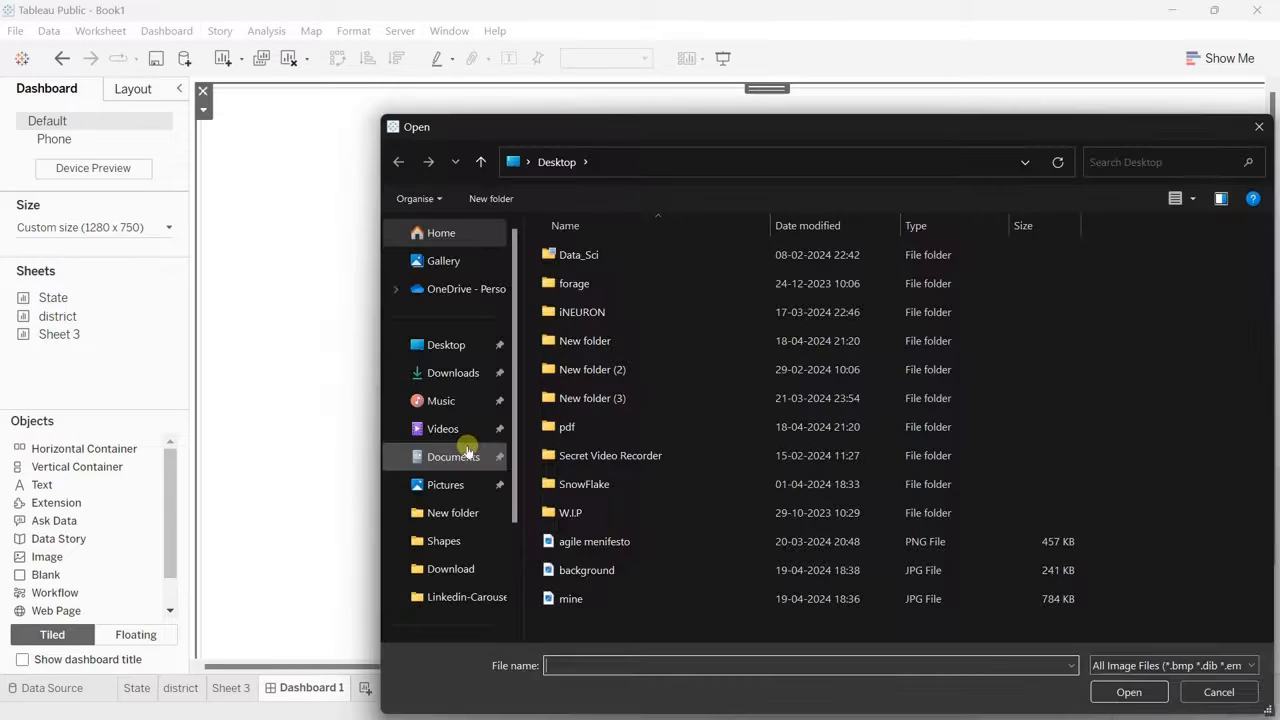
{"action": "double_click", "coordinate": [587, 570]}
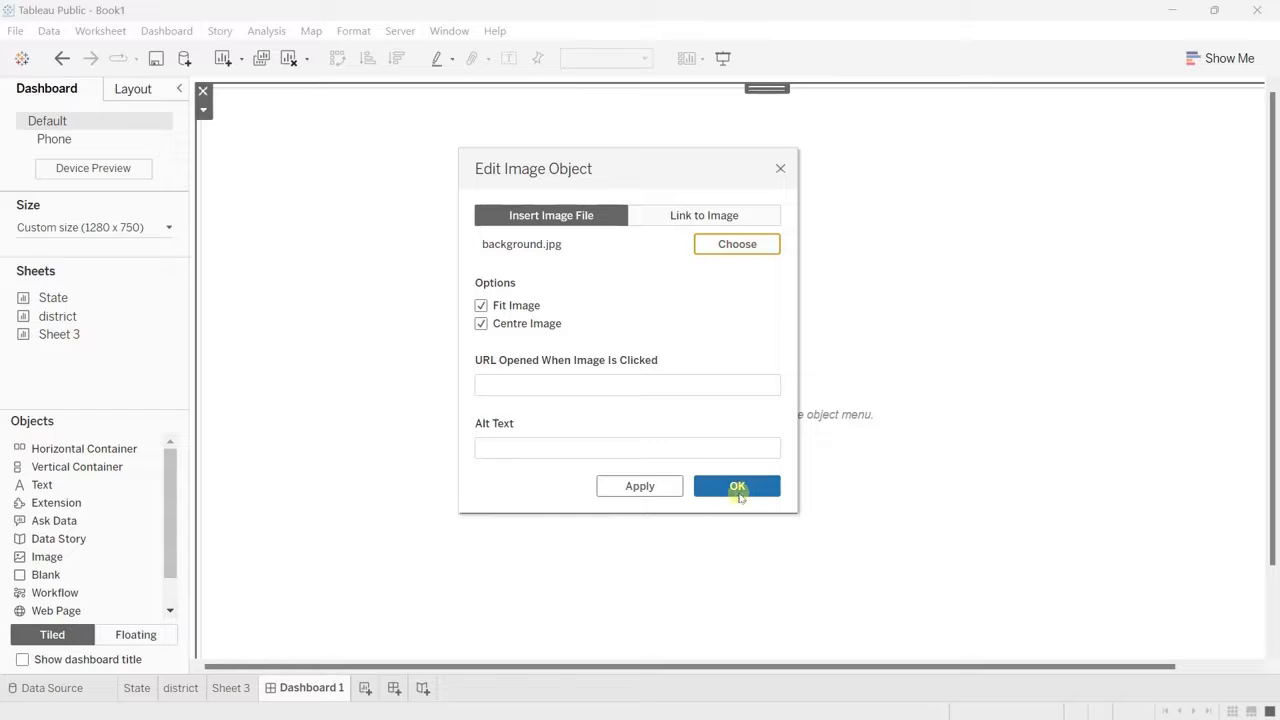
{"action": "left_click", "coordinate": [739, 494]}
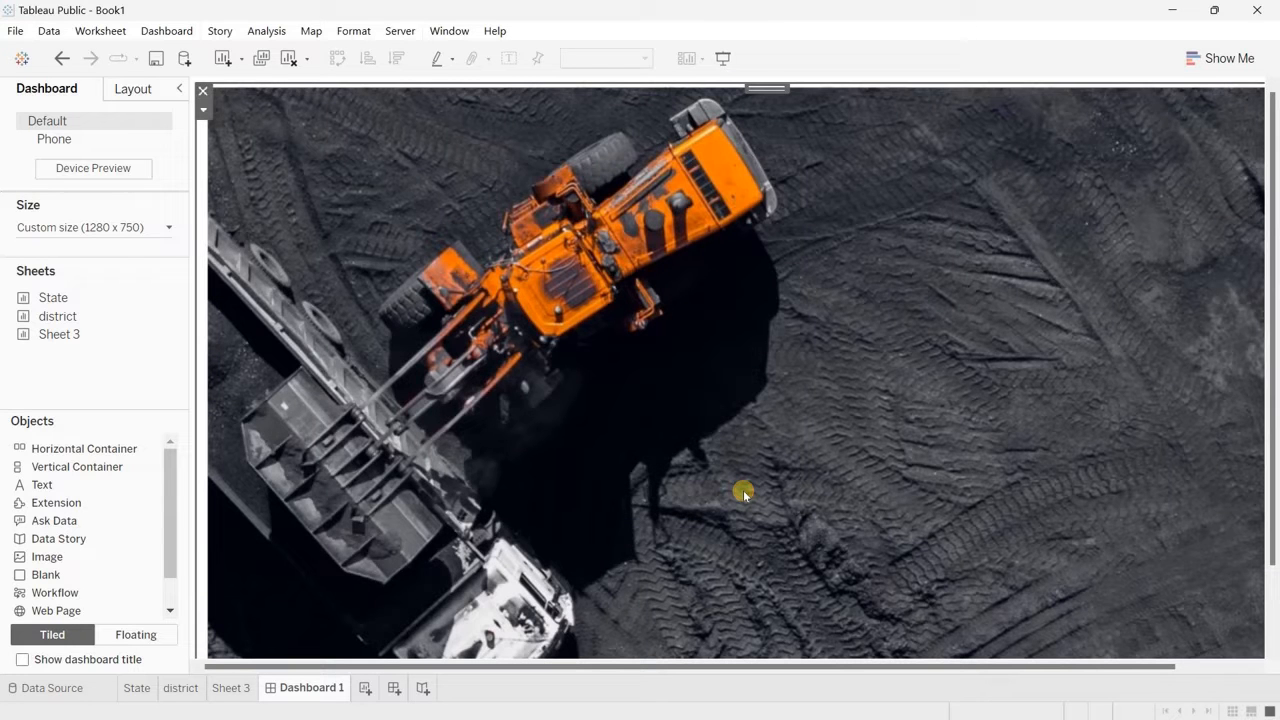
Step: Check the background image's extent and set the dashboard height to 760 px
{"action": "scroll", "coordinate": [361, 392], "scroll_direction": "right", "scroll_amount": 2}
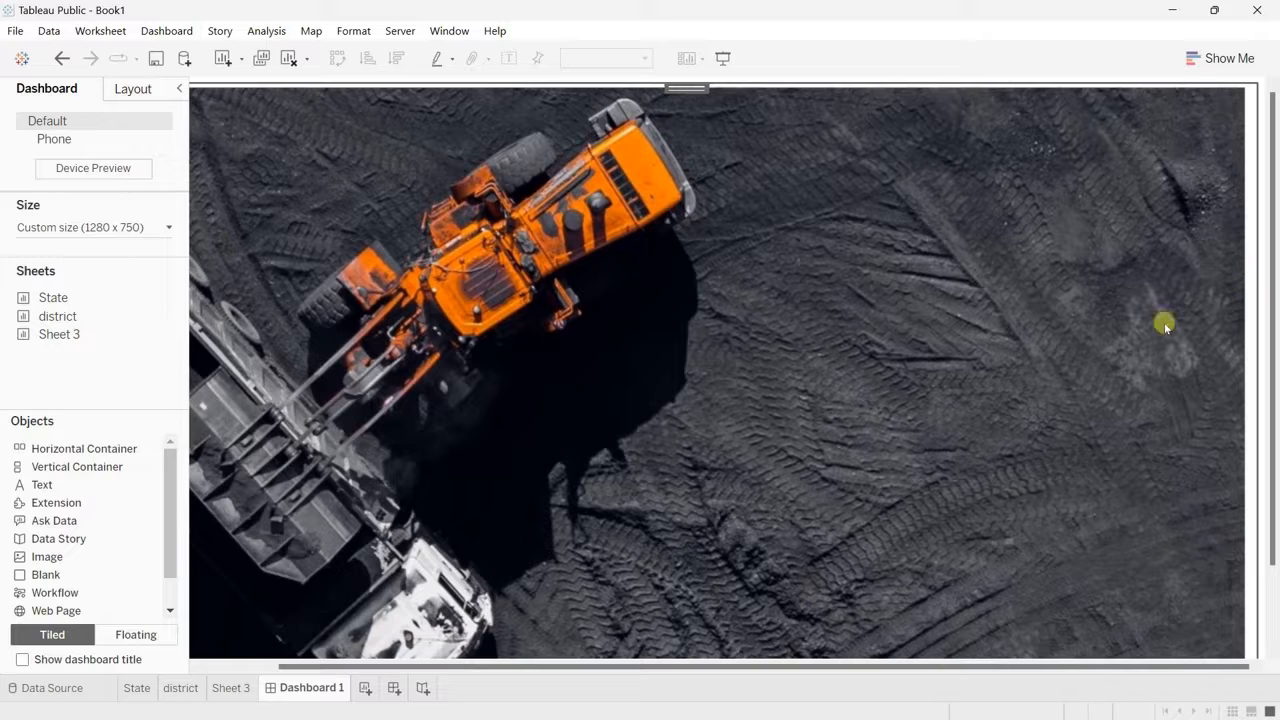
{"action": "scroll", "coordinate": [772, 405], "scroll_direction": "left", "scroll_amount": 2}
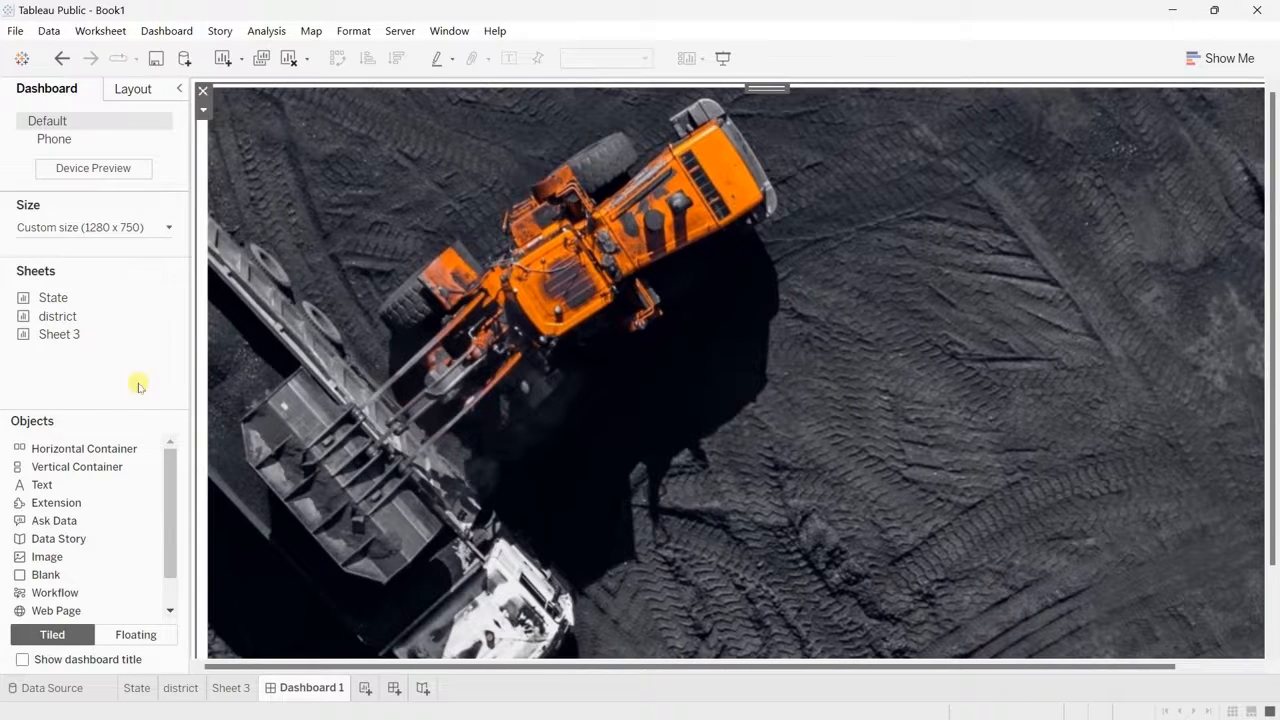
{"action": "left_click", "coordinate": [109, 228]}
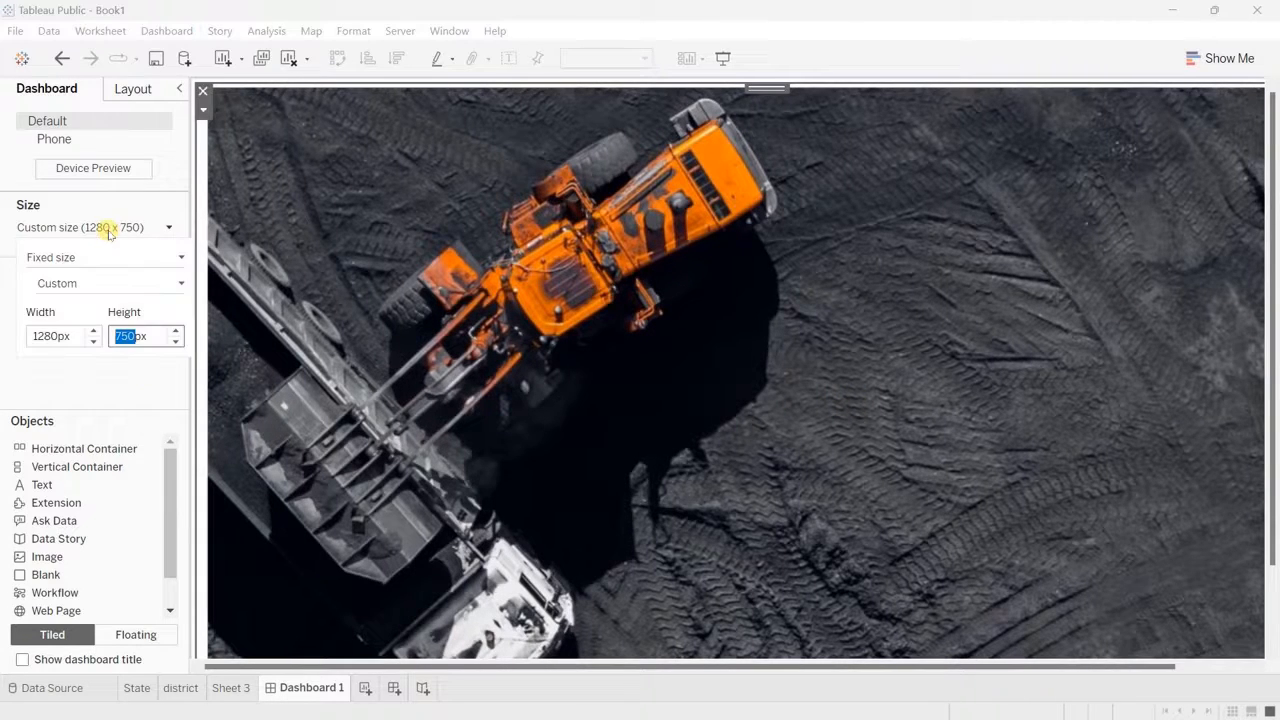
{"action": "left_click", "coordinate": [128, 336]}
{"action": "key", "text": "BackSpace"}
{"action": "type", "text": "6"}
{"action": "key", "text": "Return"}
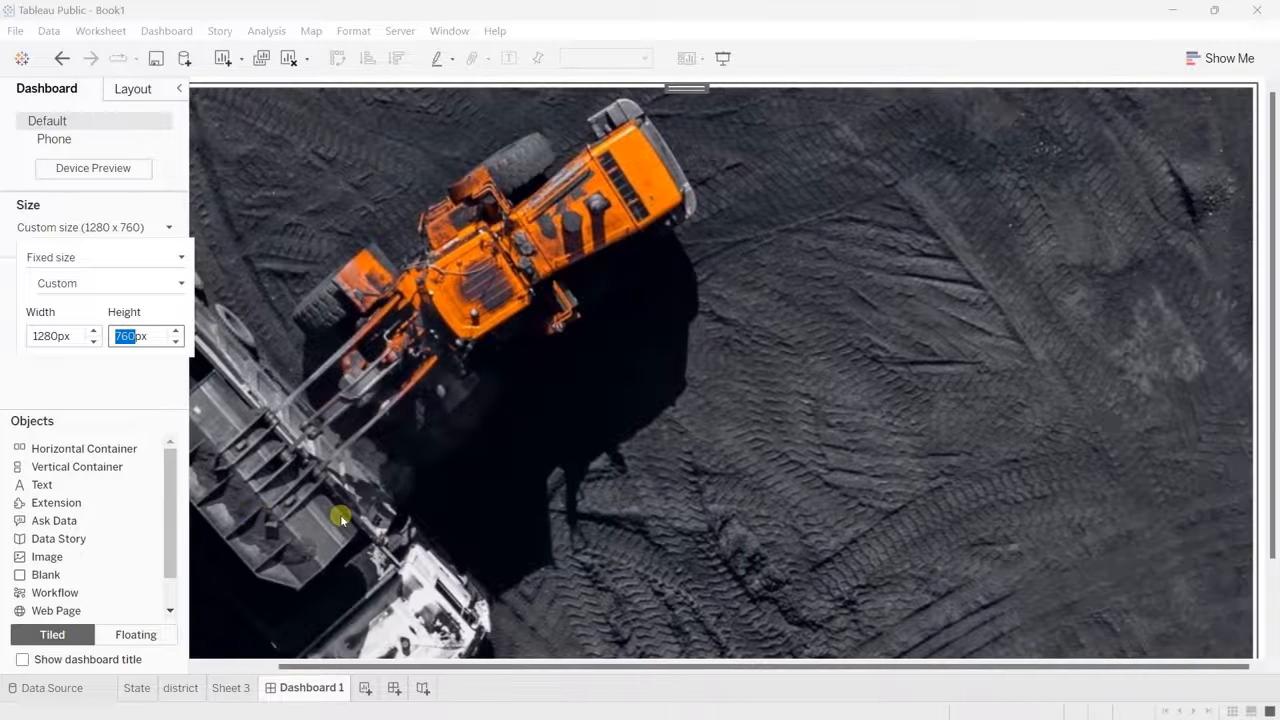
{"action": "scroll", "coordinate": [340, 518], "scroll_direction": "left", "scroll_amount": 1}
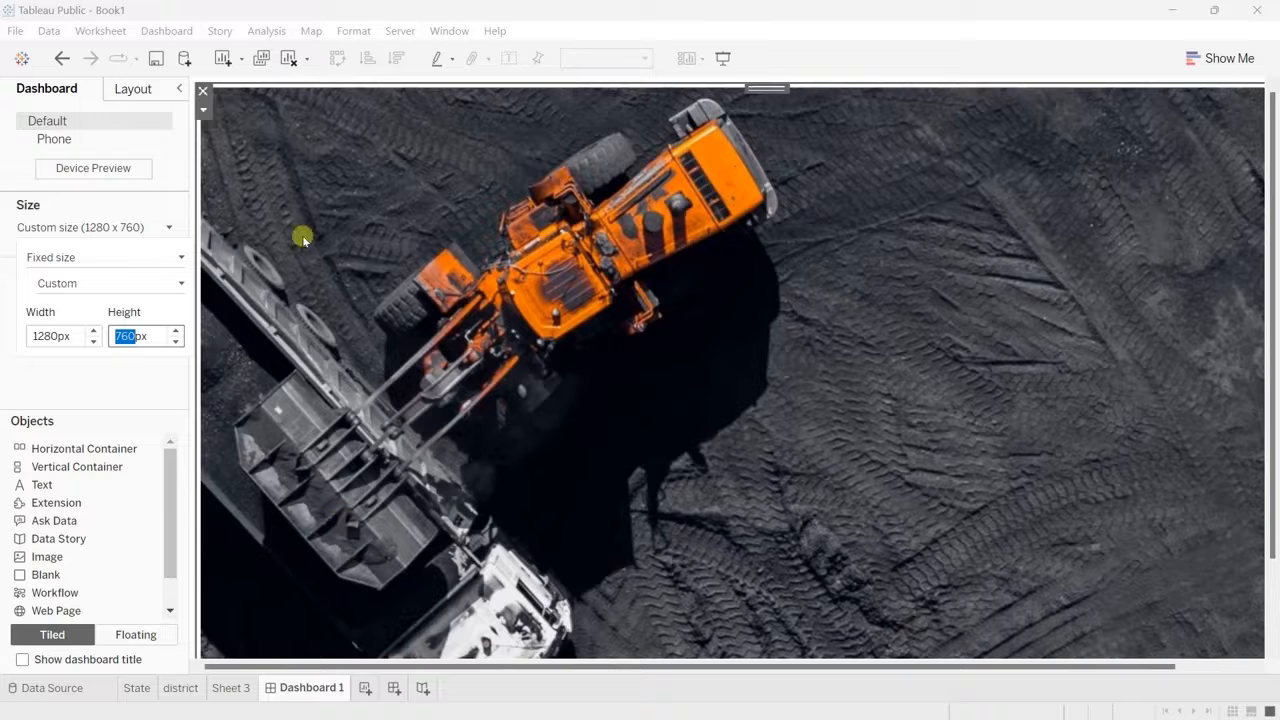
Step: Place a floating text object at the dashboard's upper-left corner with the text "Coal Production & Distribution In India."
{"action": "left_click", "coordinate": [128, 636]}
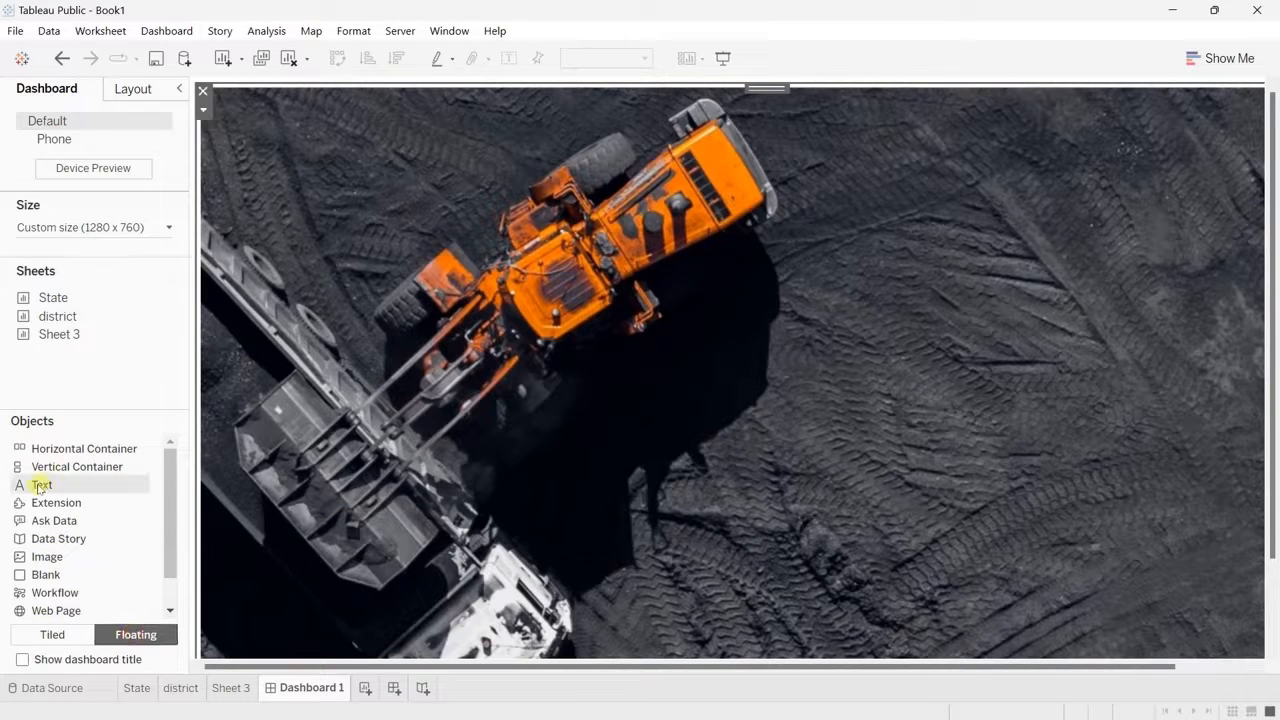
{"action": "left_click_drag", "start_coordinate": [40, 487], "coordinate": [240, 98]}
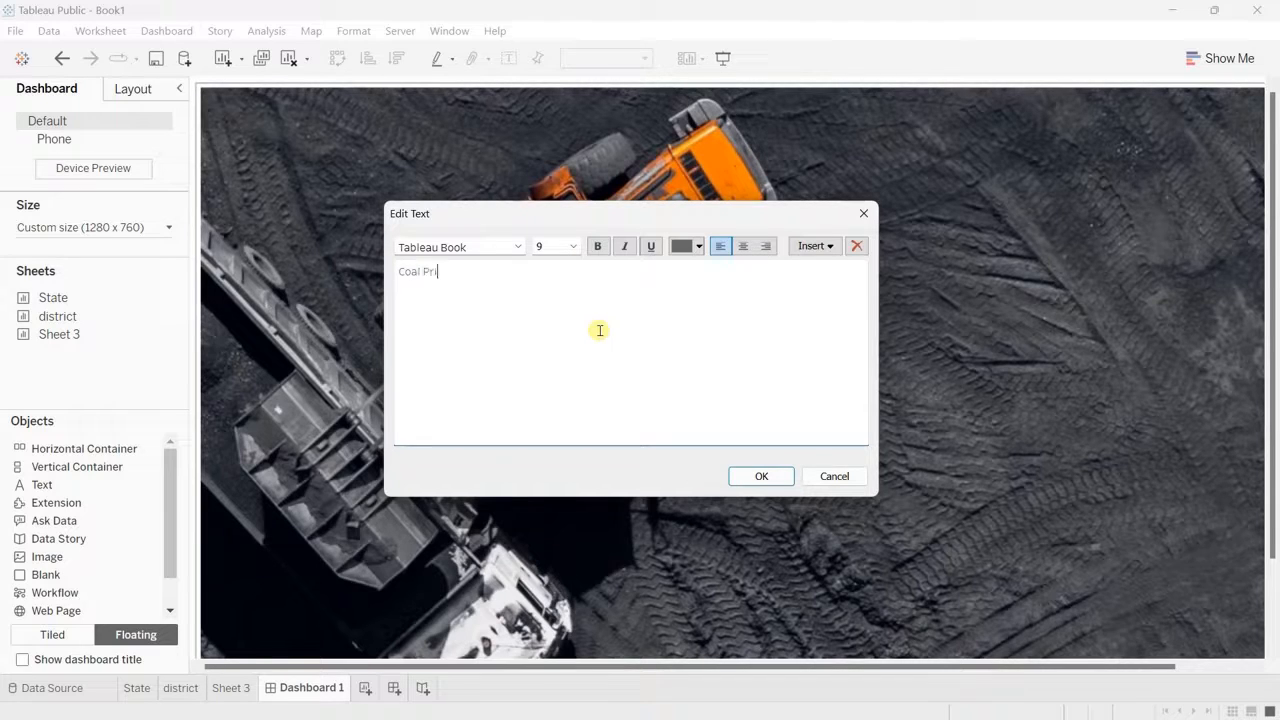
{"action": "type", "text": "oduc"}
{"action": "type", "text": "In Ind"}
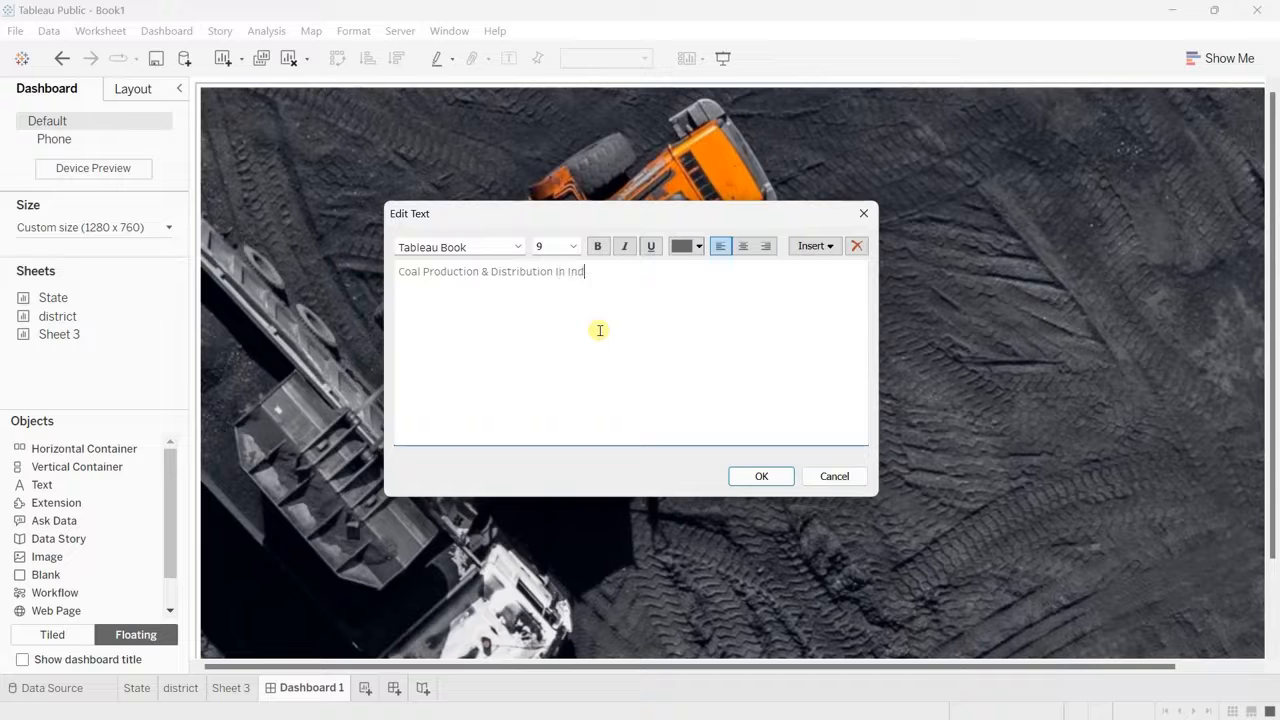
{"action": "type", "text": "ia"}
Step: Format the whole title text in Tahoma at size 18
{"action": "key", "text": "ctrl+shift+Left"}
{"action": "key", "text": "ctrl+shift+Left"}
{"action": "key", "text": "ctrl+shift+Left"}
{"action": "key", "text": "ctrl+shift+Left"}
{"action": "key", "text": "ctrl+shift+Left"}
{"action": "key", "text": "ctrl+shift+Left"}
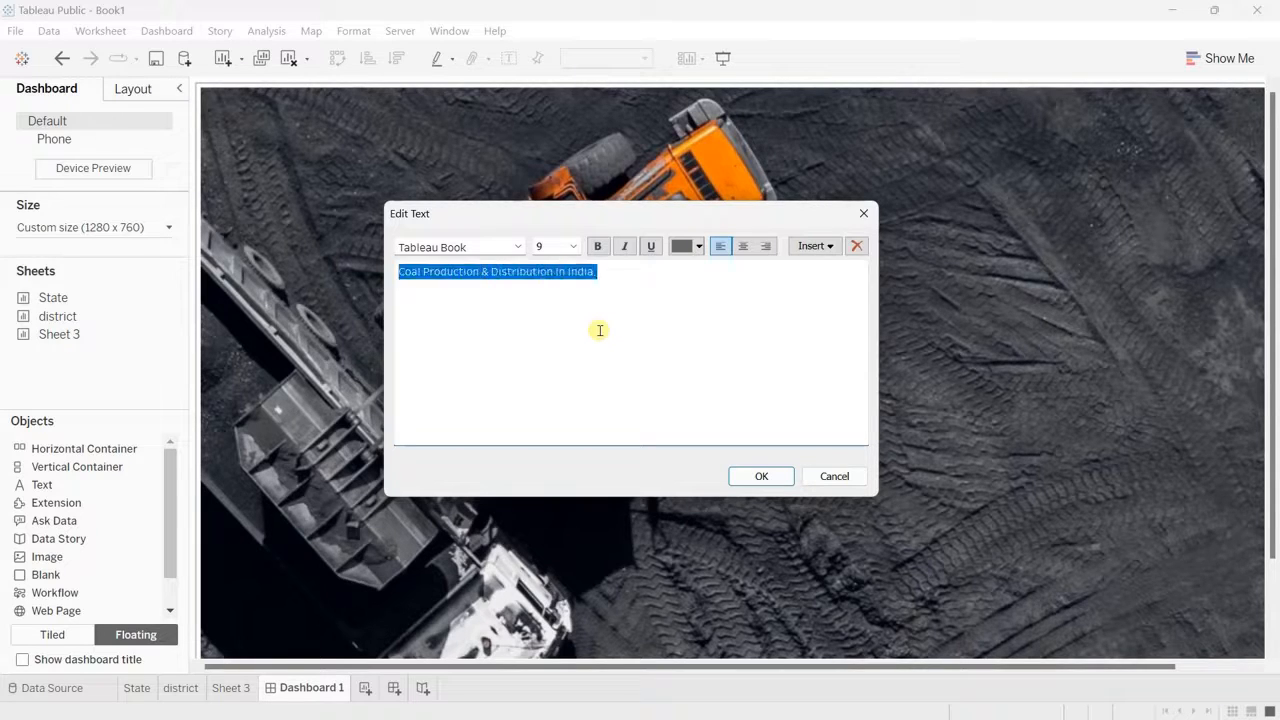
{"action": "left_click", "coordinate": [517, 247]}
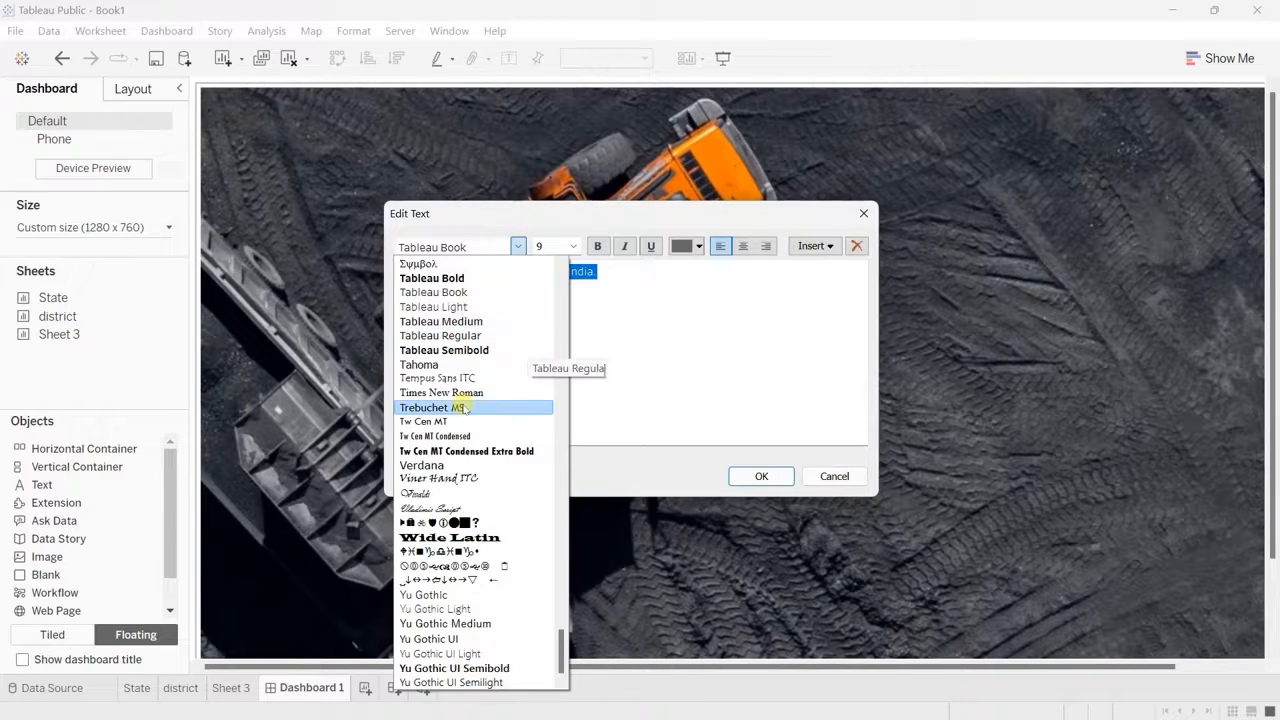
{"action": "left_click", "coordinate": [430, 365]}
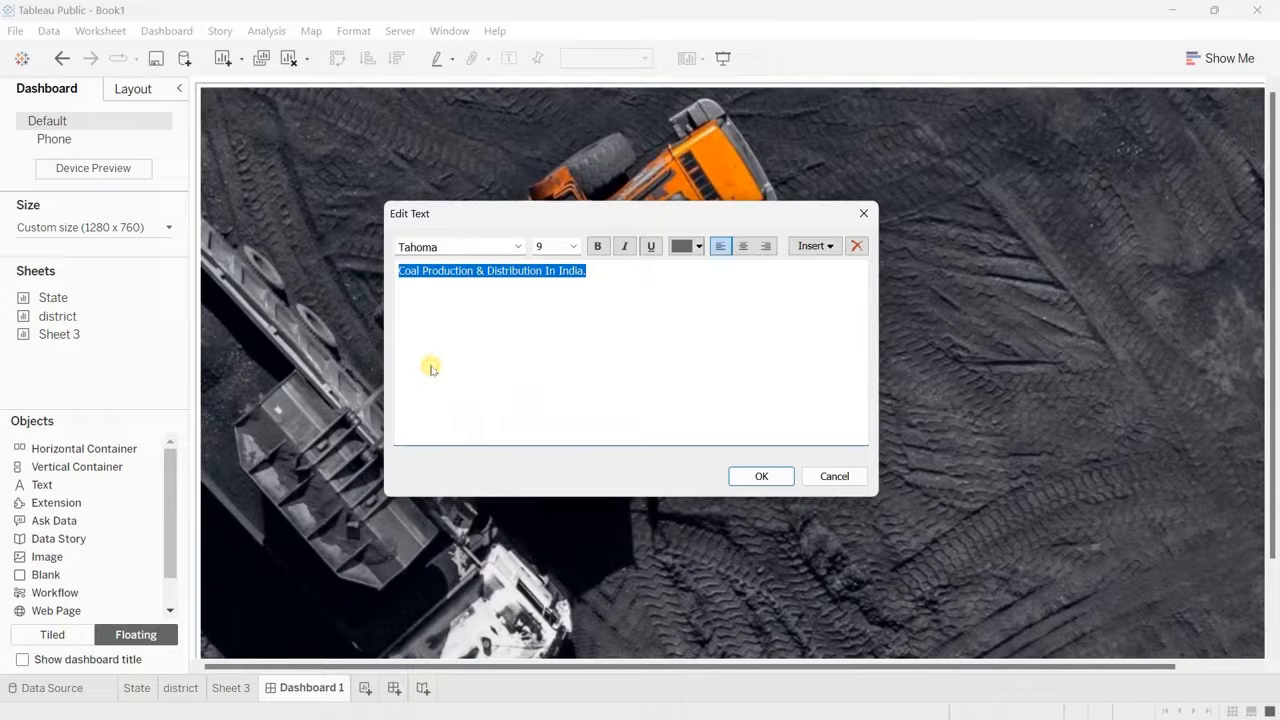
{"action": "left_click", "coordinate": [573, 246]}
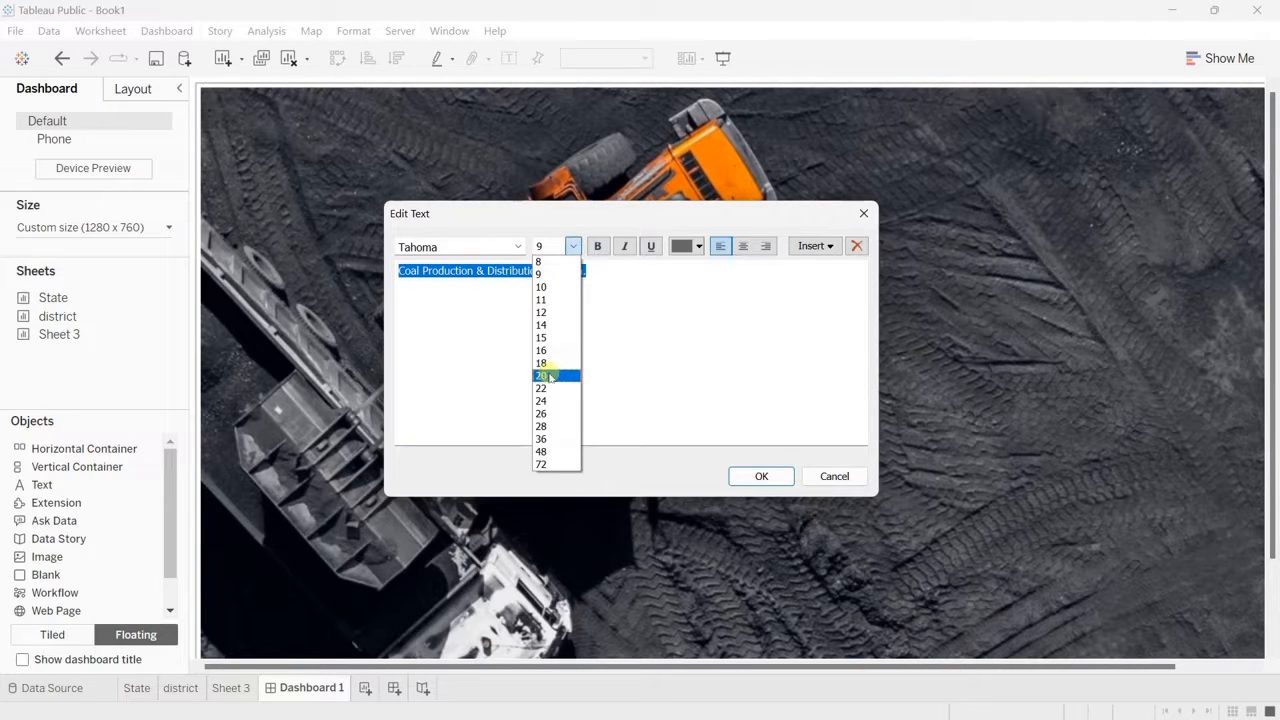
{"action": "left_click", "coordinate": [549, 376]}
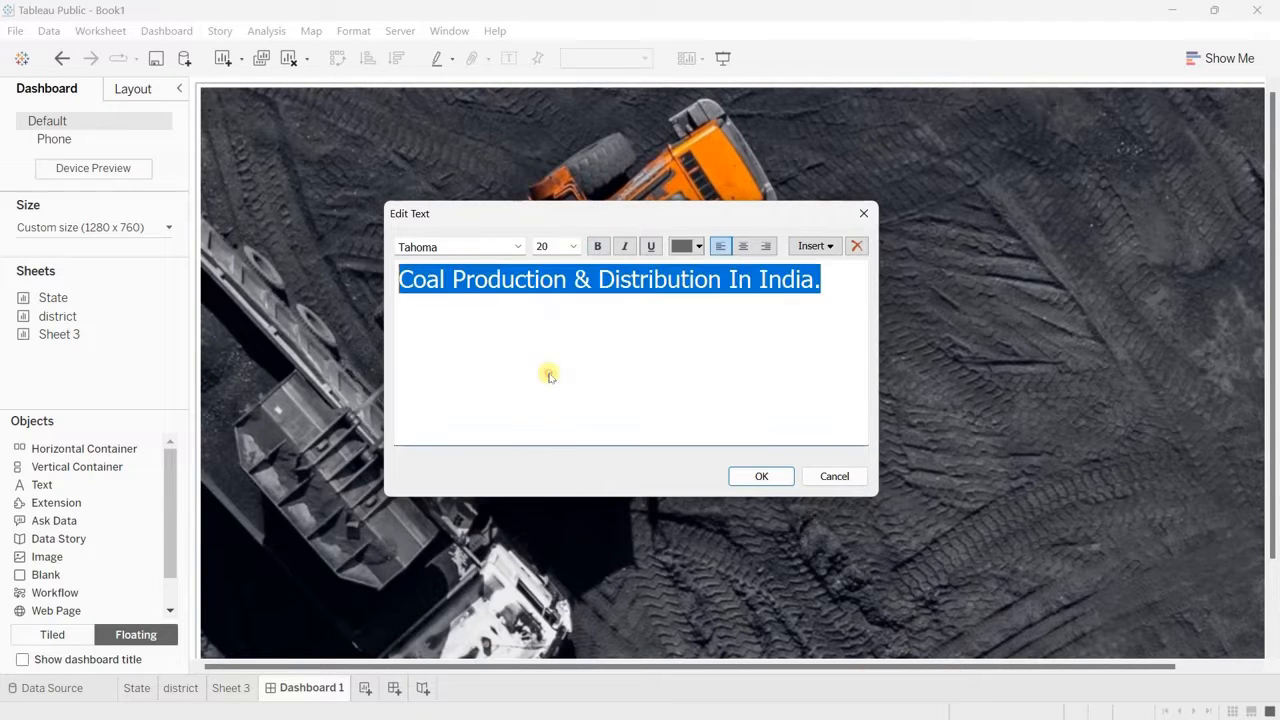
{"action": "left_click", "coordinate": [573, 246]}
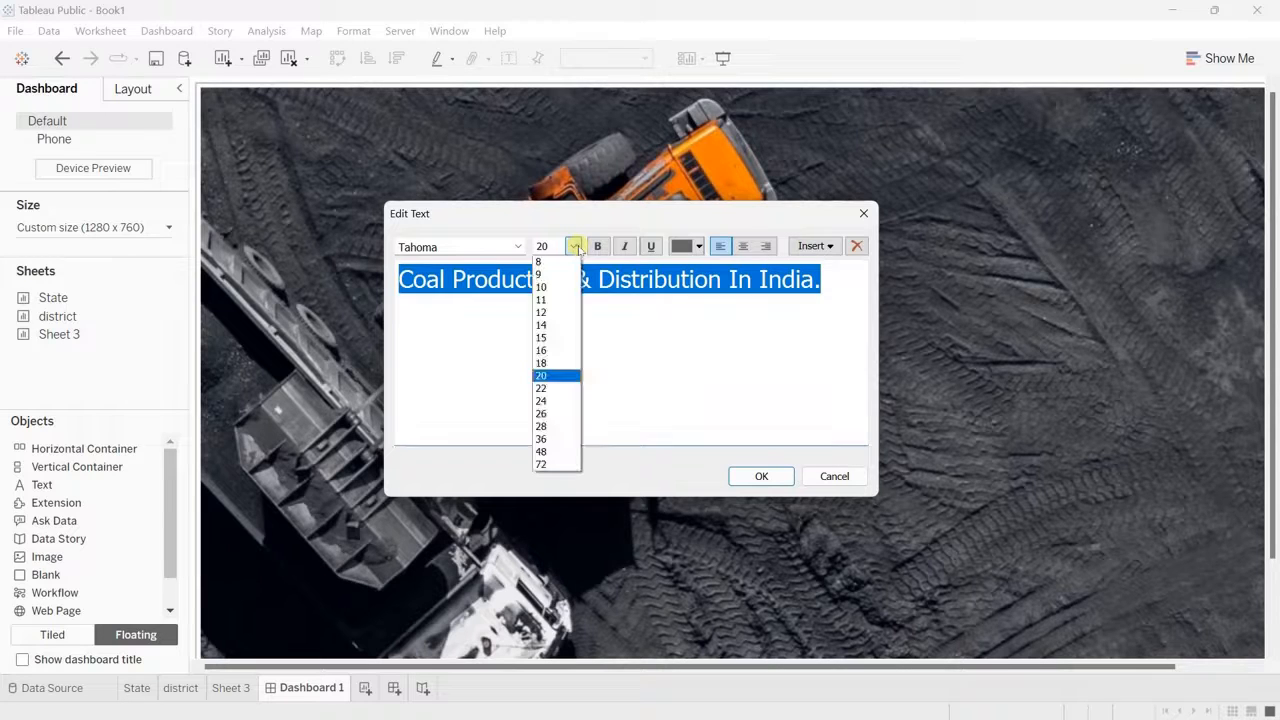
{"action": "left_click", "coordinate": [551, 363]}
Step: Space out the title "Coal Production & Distribution In India." by adding a space between its letters, with wider gaps between words
{"action": "left_click", "coordinate": [408, 278]}
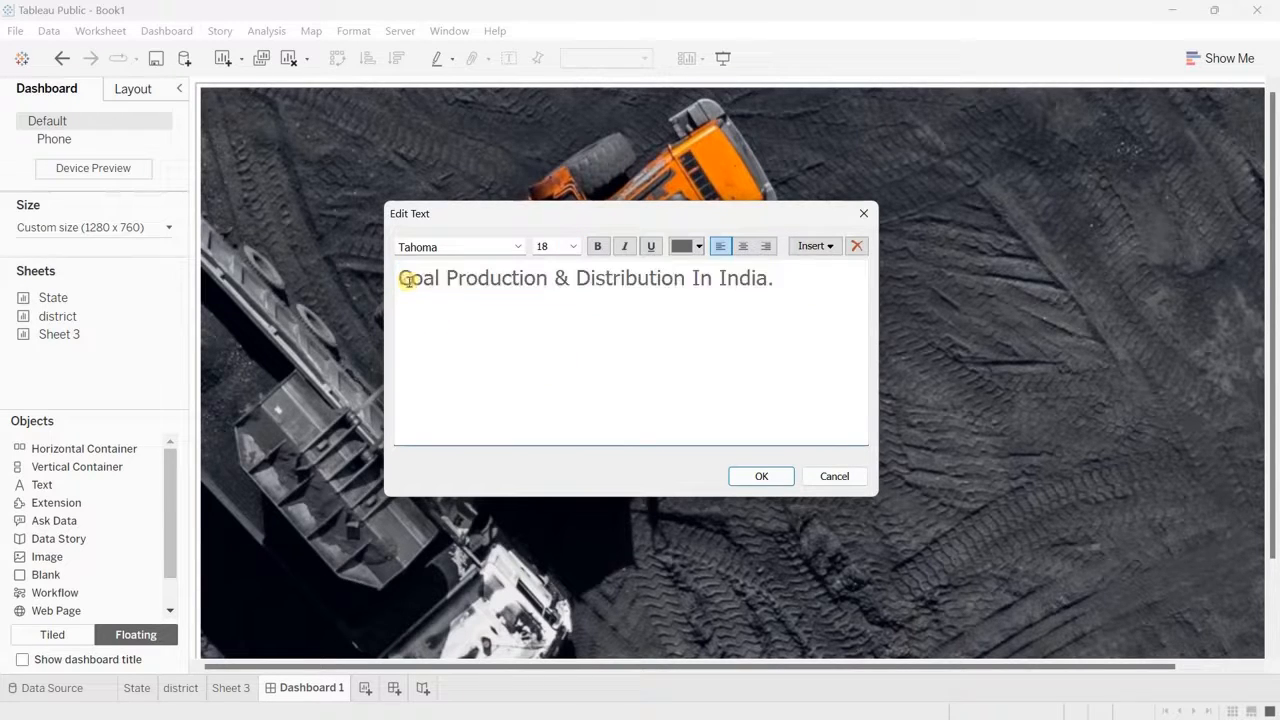
{"action": "key", "text": "Right"}
{"action": "key", "text": "Right"}
{"action": "key", "text": "Right"}
{"action": "key", "text": "Right"}
{"action": "key", "text": "Right"}
{"action": "key", "text": "space"}
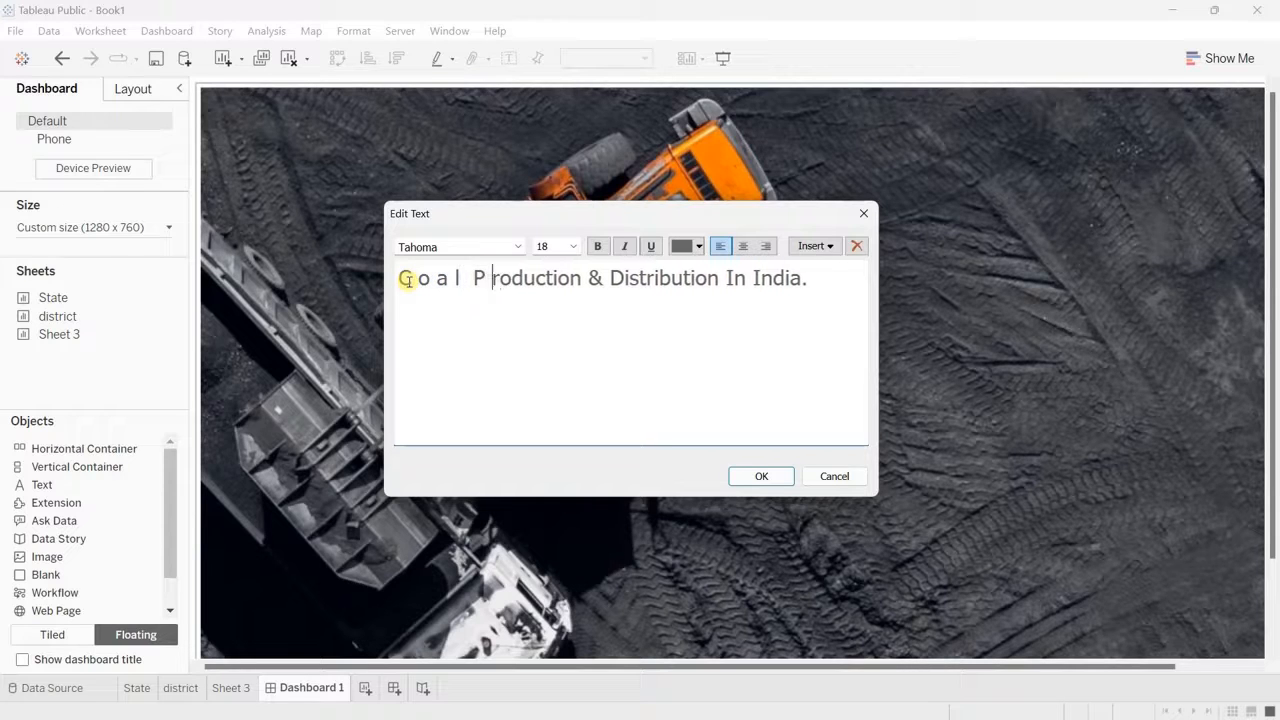
{"action": "key", "text": "Right"}
{"action": "key", "text": "space"}
{"action": "key", "text": "Right"}
{"action": "key", "text": "space"}
{"action": "key", "text": "Right"}
{"action": "key", "text": "space"}
{"action": "key", "text": "Right"}
{"action": "key", "text": "space"}
{"action": "key", "text": "Right"}
{"action": "key", "text": "space"}
{"action": "key", "text": "Right"}
{"action": "key", "text": "space"}
{"action": "key", "text": "Right"}
{"action": "key", "text": "space"}
{"action": "key", "text": "Right"}
{"action": "key", "text": "space"}
{"action": "key", "text": "Right"}
{"action": "key", "text": "space"}
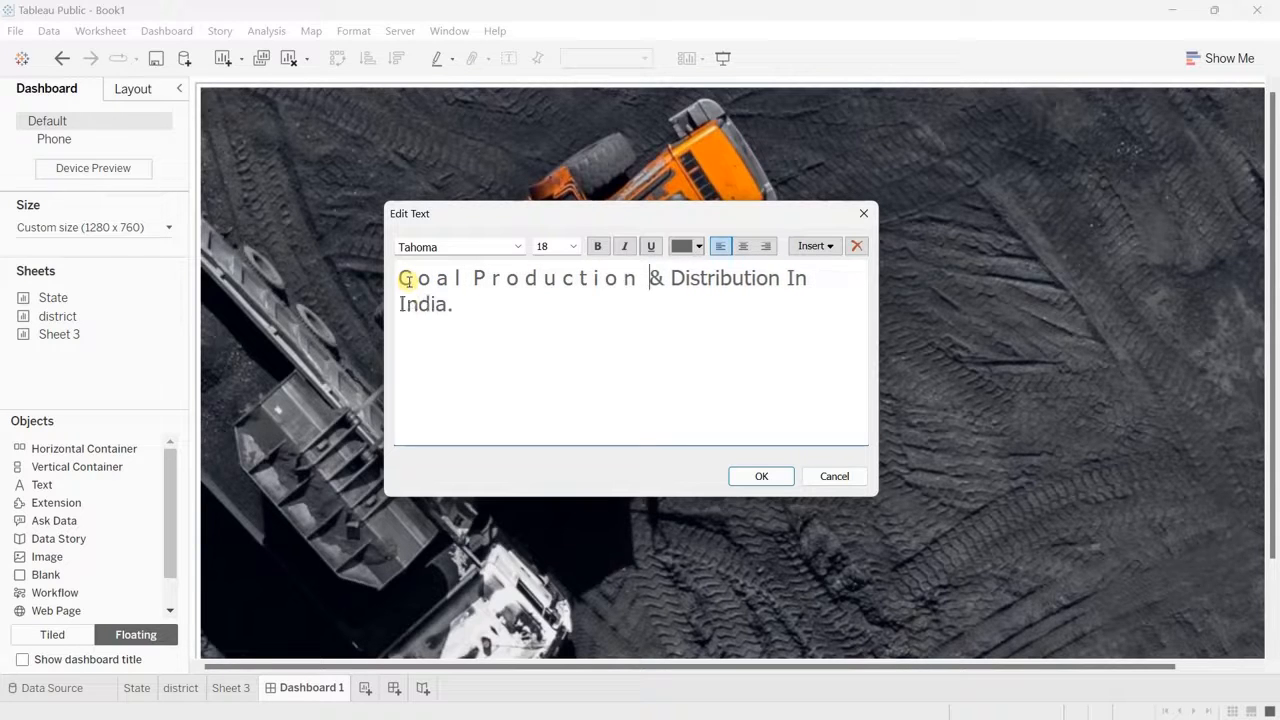
{"action": "key", "text": "BackSpace"}
{"action": "key", "text": "Right"}
{"action": "key", "text": "Right"}
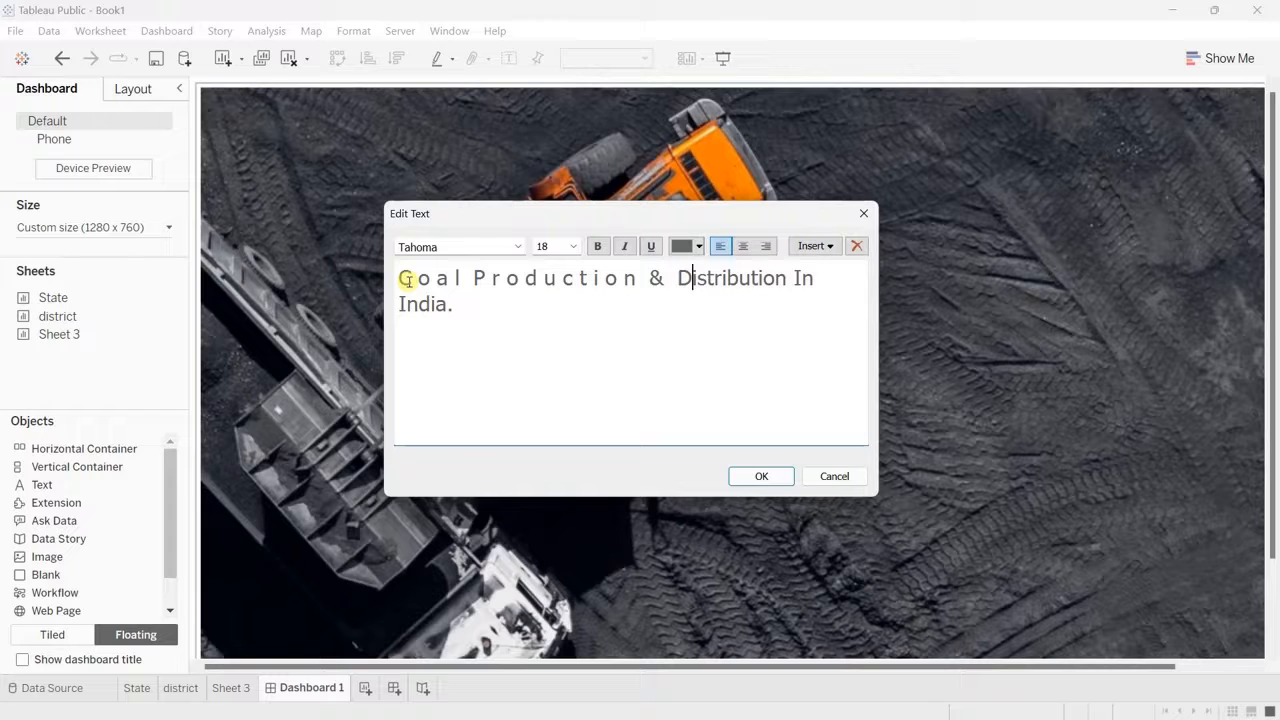
{"action": "key", "text": "space"}
{"action": "key", "text": "Right"}
{"action": "key", "text": "space"}
{"action": "key", "text": "Right"}
{"action": "key", "text": "space"}
{"action": "key", "text": "Right"}
{"action": "key", "text": "space"}
{"action": "key", "text": "Right"}
{"action": "key", "text": "space"}
{"action": "key", "text": "Right"}
{"action": "key", "text": "space"}
{"action": "key", "text": "Right"}
{"action": "key", "text": "space"}
{"action": "key", "text": "Right"}
{"action": "key", "text": "space"}
{"action": "key", "text": "Right"}
{"action": "key", "text": "space"}
{"action": "key", "text": "Right"}
{"action": "key", "text": "space"}
{"action": "key", "text": "Right"}
{"action": "key", "text": "space"}
{"action": "key", "text": "Right"}
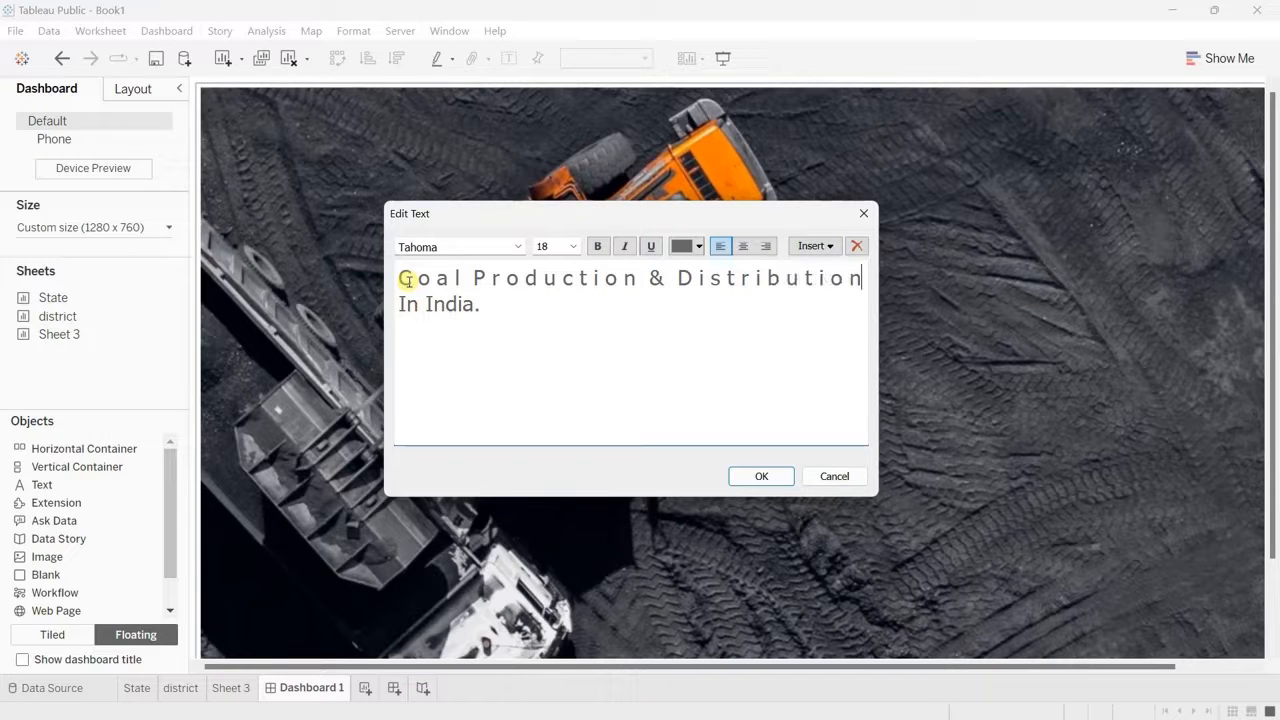
{"action": "key", "text": "Right"}
{"action": "key", "text": "space"}
{"action": "key", "text": "Right"}
{"action": "key", "text": "space"}
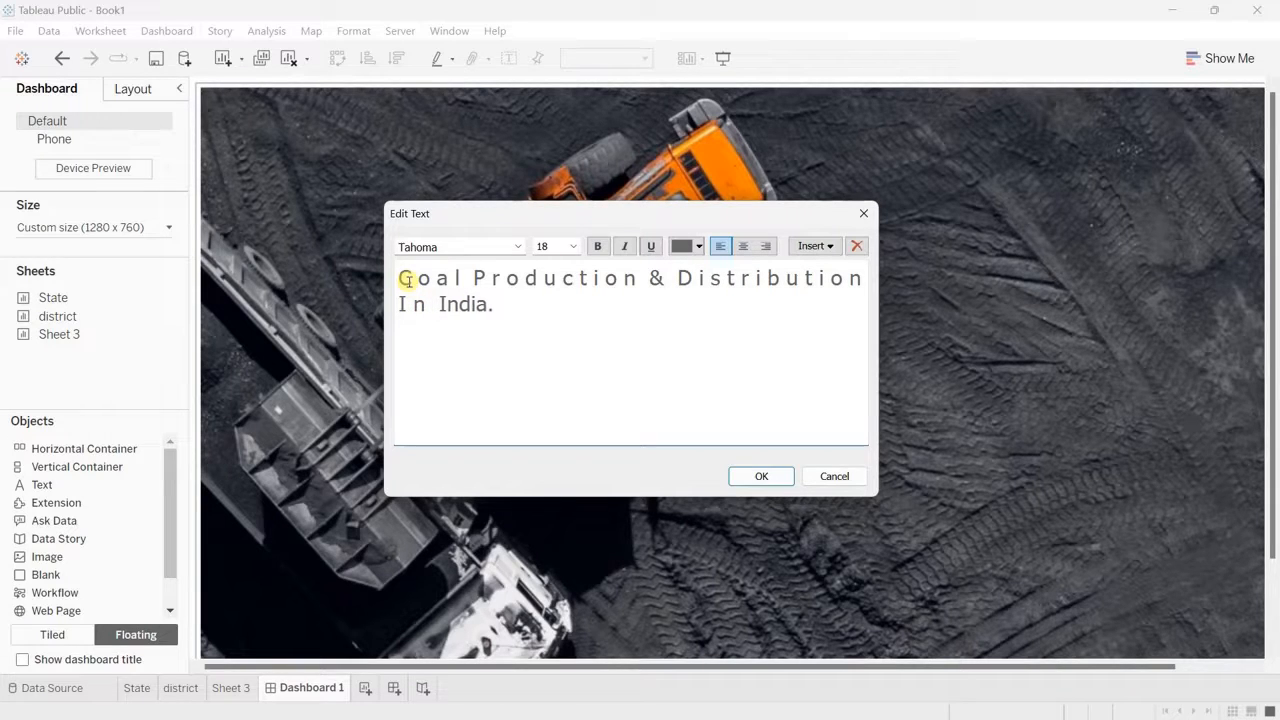
{"action": "key", "text": "Right"}
{"action": "key", "text": "space"}
{"action": "key", "text": "Right"}
{"action": "key", "text": "space"}
{"action": "key", "text": "Right"}
{"action": "key", "text": "space"}
{"action": "key", "text": "Right"}
{"action": "key", "text": "space"}
{"action": "key", "text": "Right"}
Step: Colour the whole title text white, keep it in regular weight, and apply the text edit
{"action": "left_click_drag", "start_coordinate": [549, 310], "coordinate": [376, 280]}
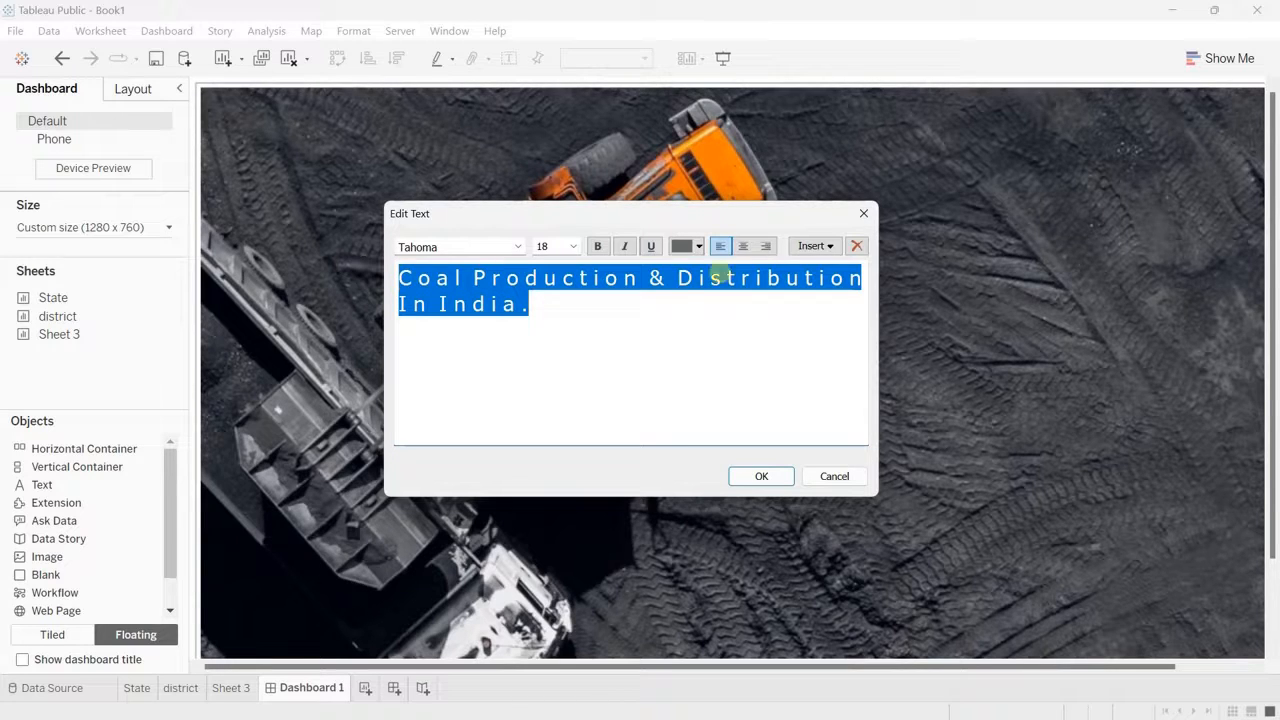
{"action": "left_click", "coordinate": [698, 246]}
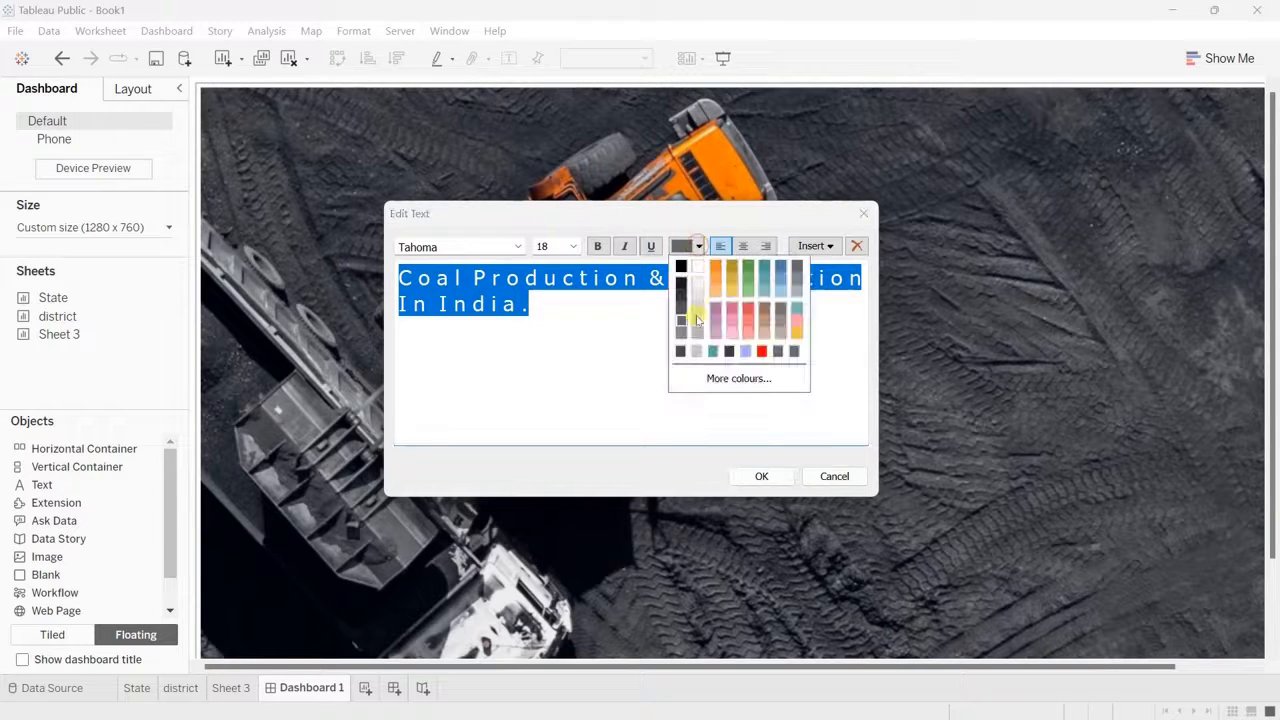
{"action": "left_click", "coordinate": [697, 268]}
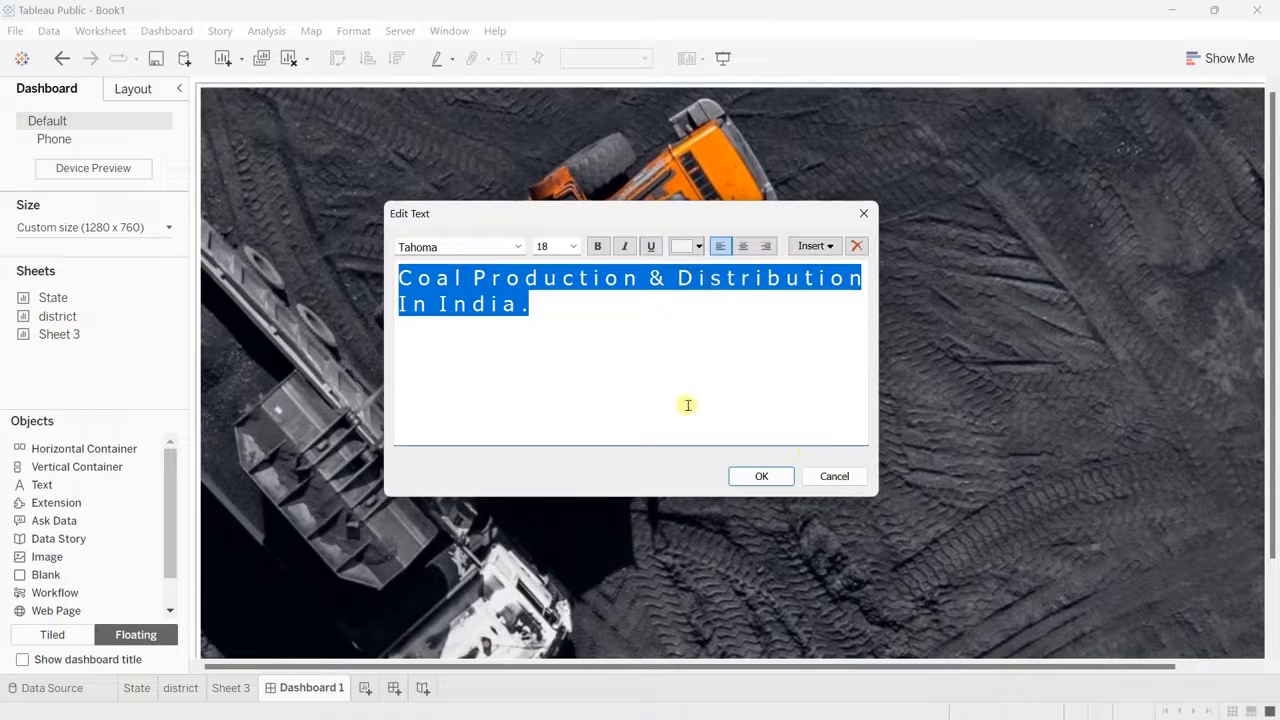
{"action": "left_click", "coordinate": [597, 247]}
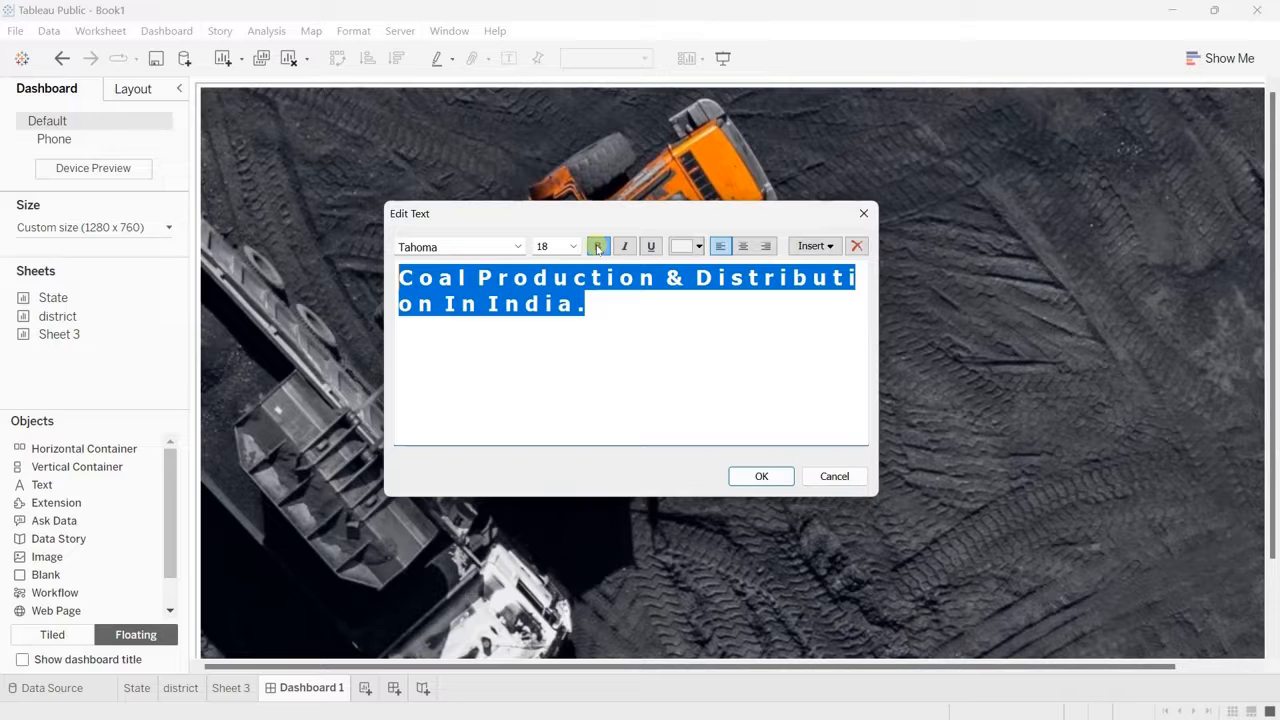
{"action": "left_click", "coordinate": [597, 247]}
{"action": "left_click", "coordinate": [758, 476]}
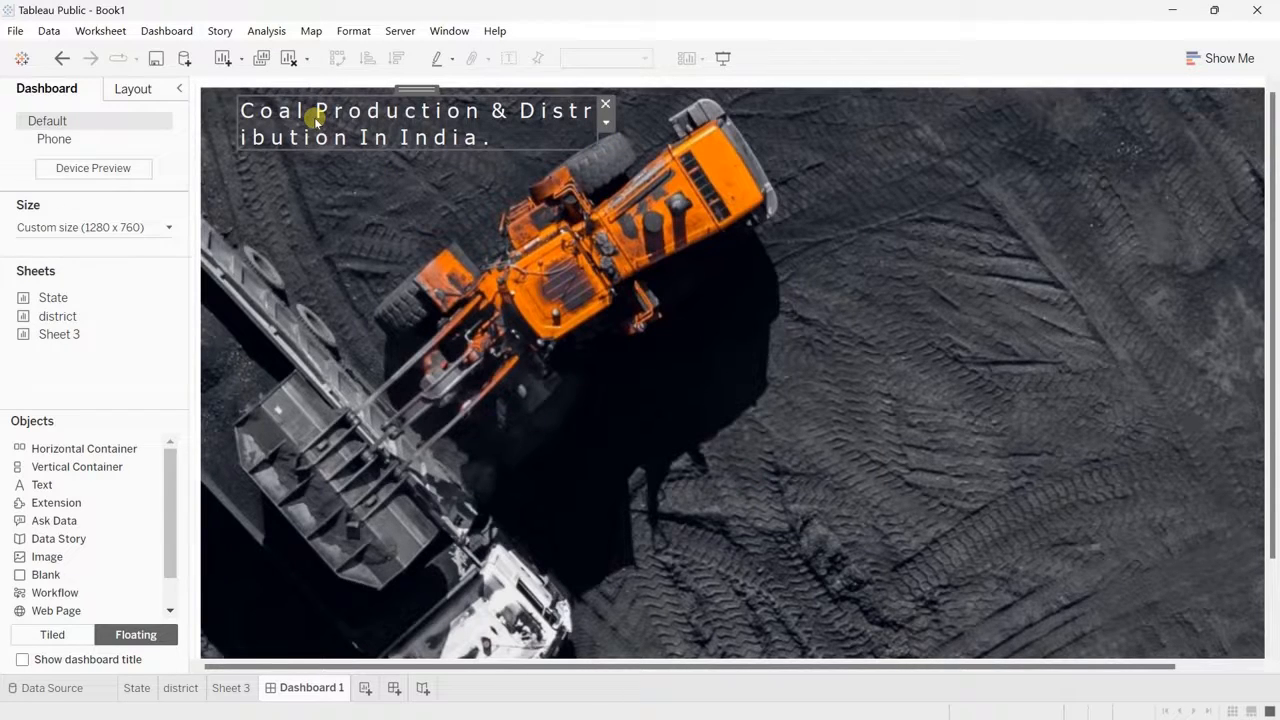
Step: Position the floating title at x 20 and y 20 on the dashboard
{"action": "left_click", "coordinate": [132, 90]}
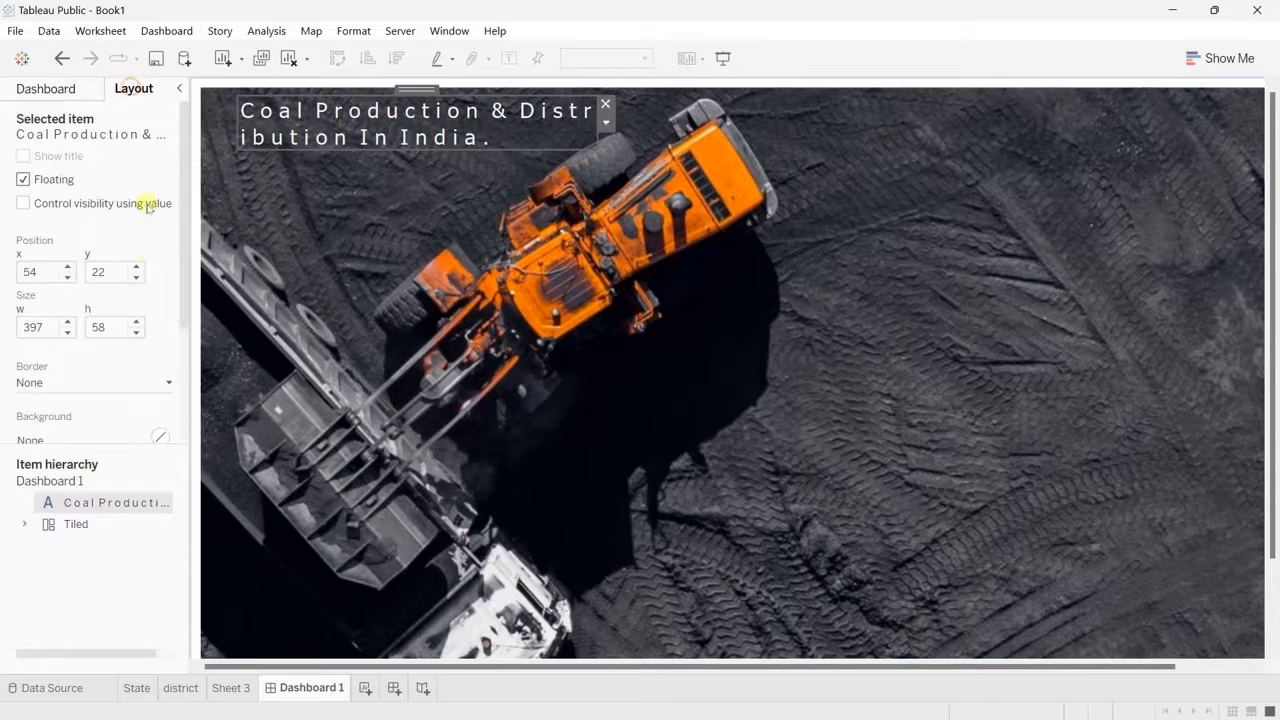
{"action": "double_click", "coordinate": [37, 274]}
{"action": "left_click", "coordinate": [114, 272]}
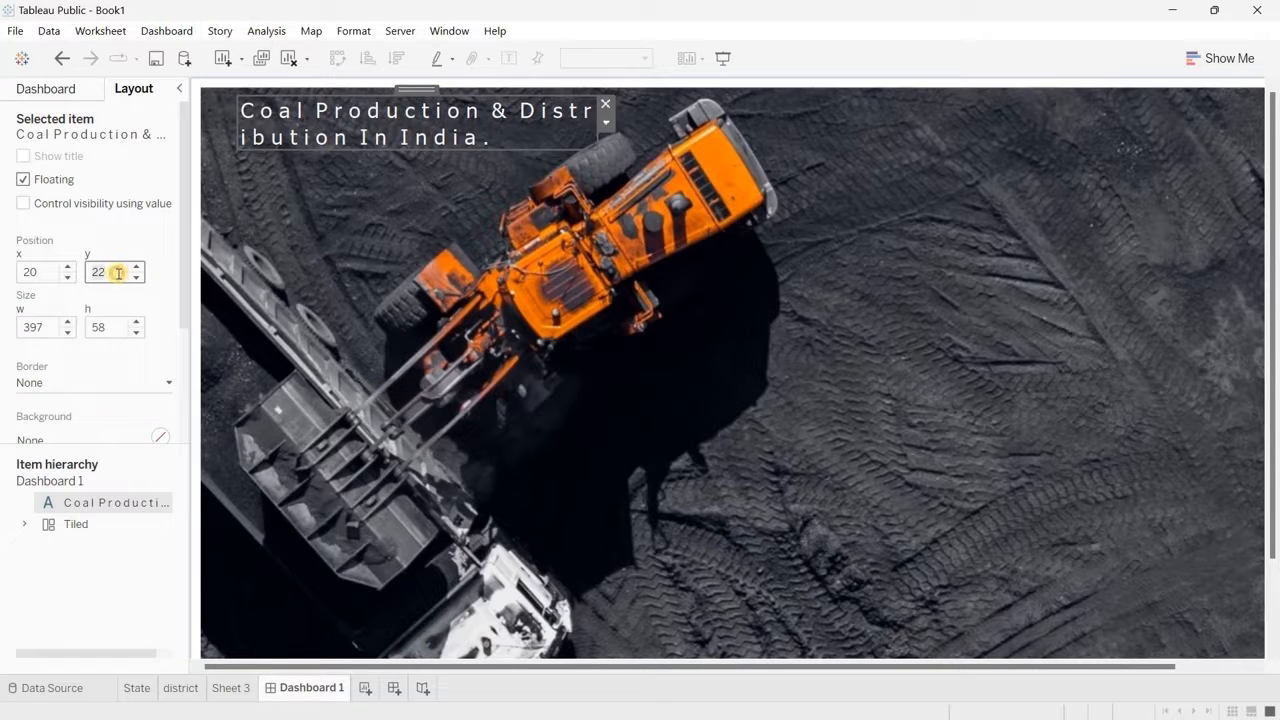
{"action": "double_click", "coordinate": [118, 273]}
{"action": "type", "text": "20"}
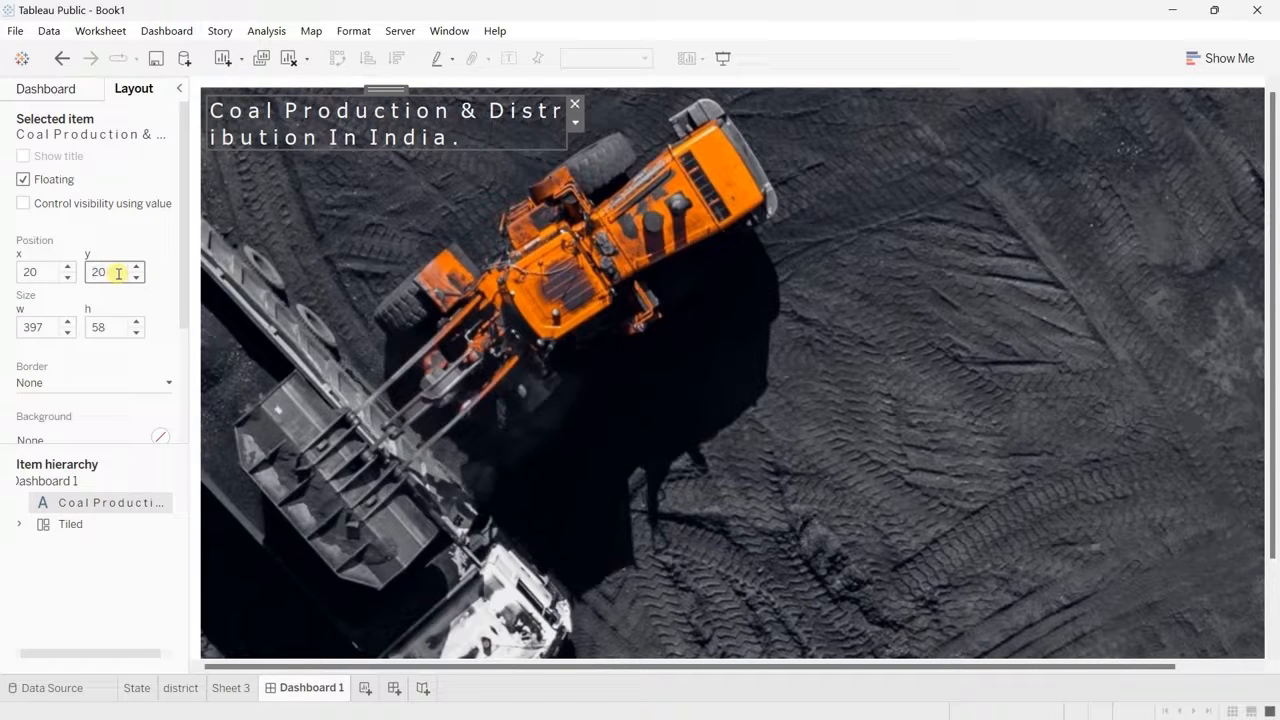
Step: Resize the title object to a width of 1240 px and a height of 65 px
{"action": "double_click", "coordinate": [137, 323]}
{"action": "left_click", "coordinate": [137, 324]}
{"action": "left_click", "coordinate": [137, 324]}
{"action": "left_click", "coordinate": [137, 324]}
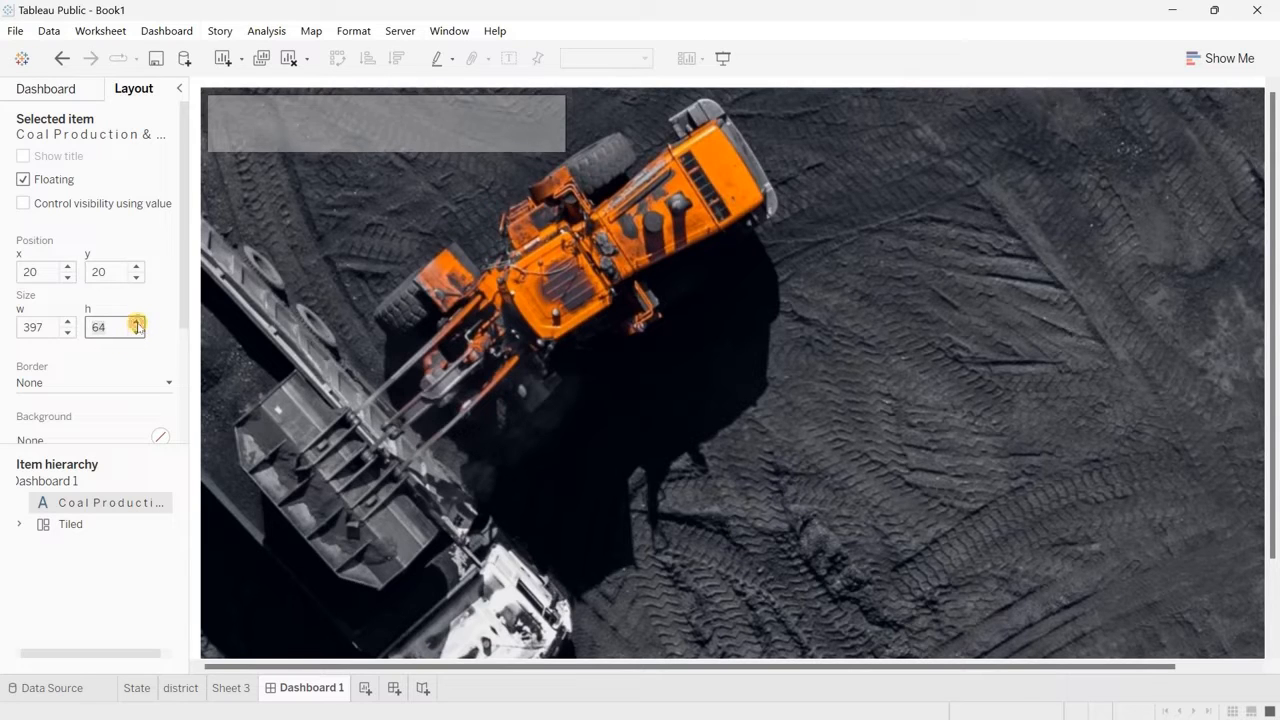
{"action": "left_click", "coordinate": [137, 324]}
{"action": "left_click", "coordinate": [137, 324]}
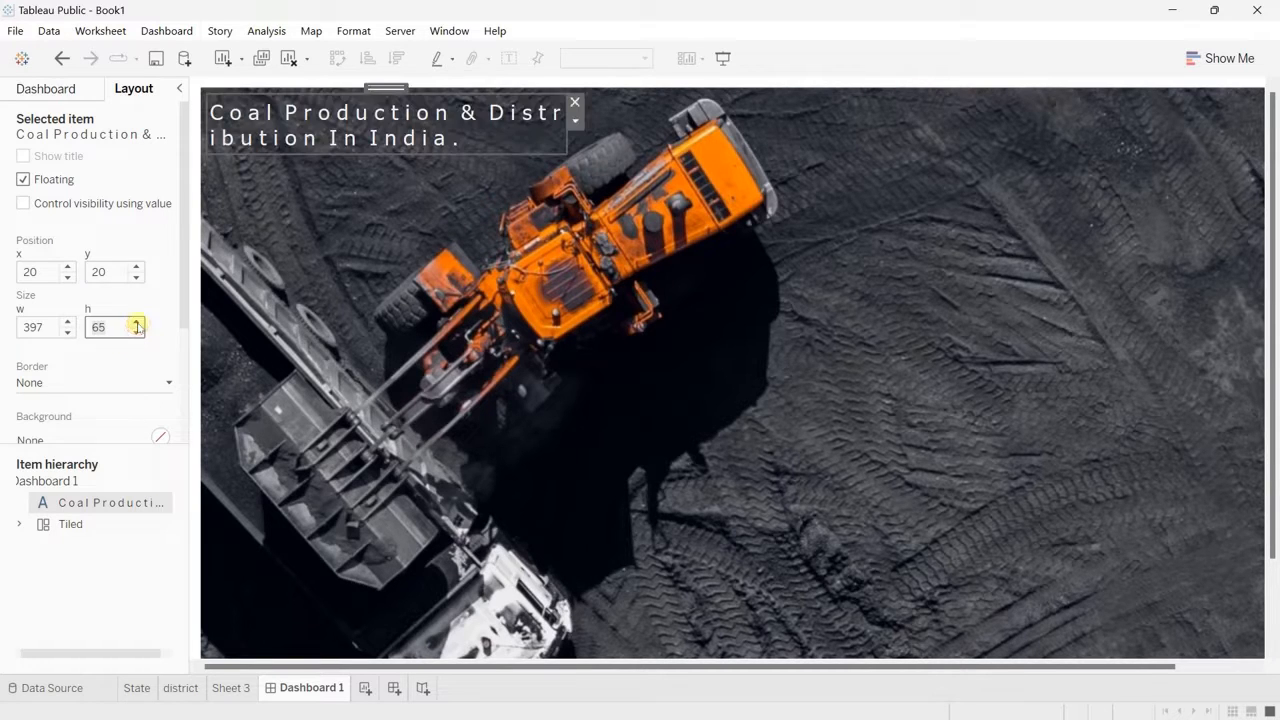
{"action": "double_click", "coordinate": [48, 330]}
{"action": "type", "text": "1,240"}
{"action": "key", "text": "Return"}
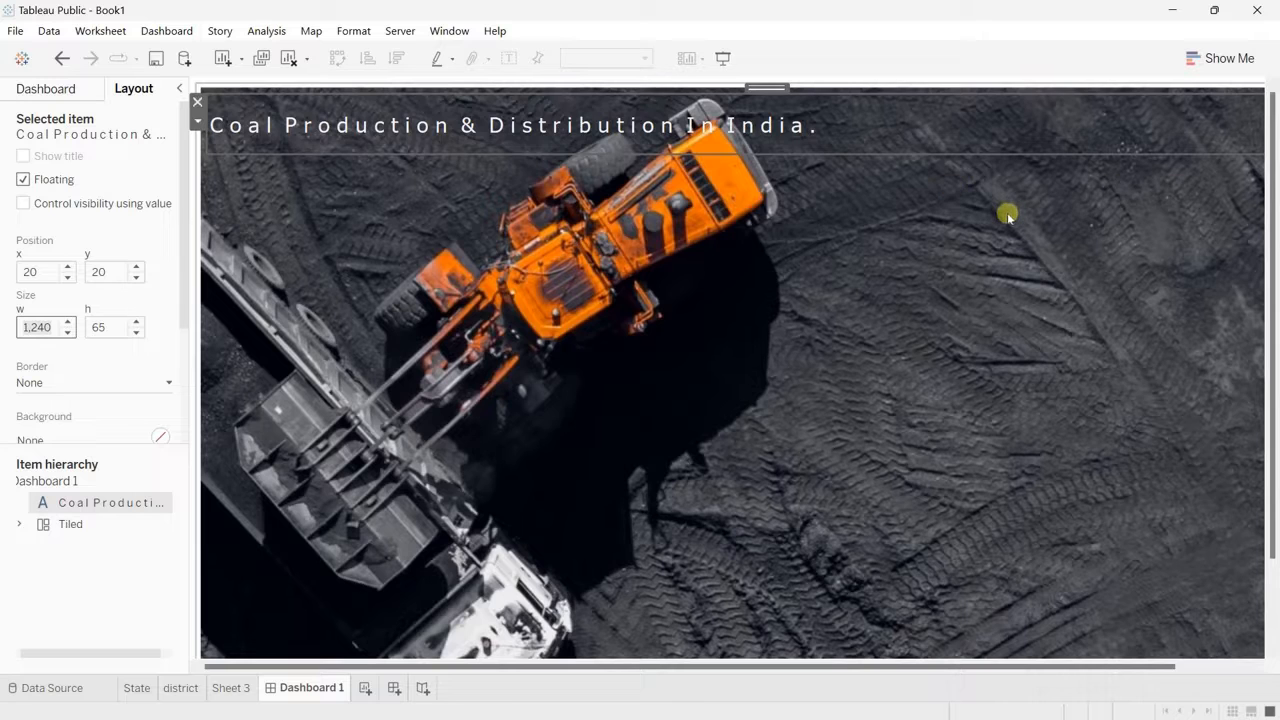
{"action": "scroll", "coordinate": [1098, 299], "scroll_direction": "right", "scroll_amount": 1}
{"action": "scroll", "coordinate": [1091, 300], "scroll_direction": "left", "scroll_amount": 1}
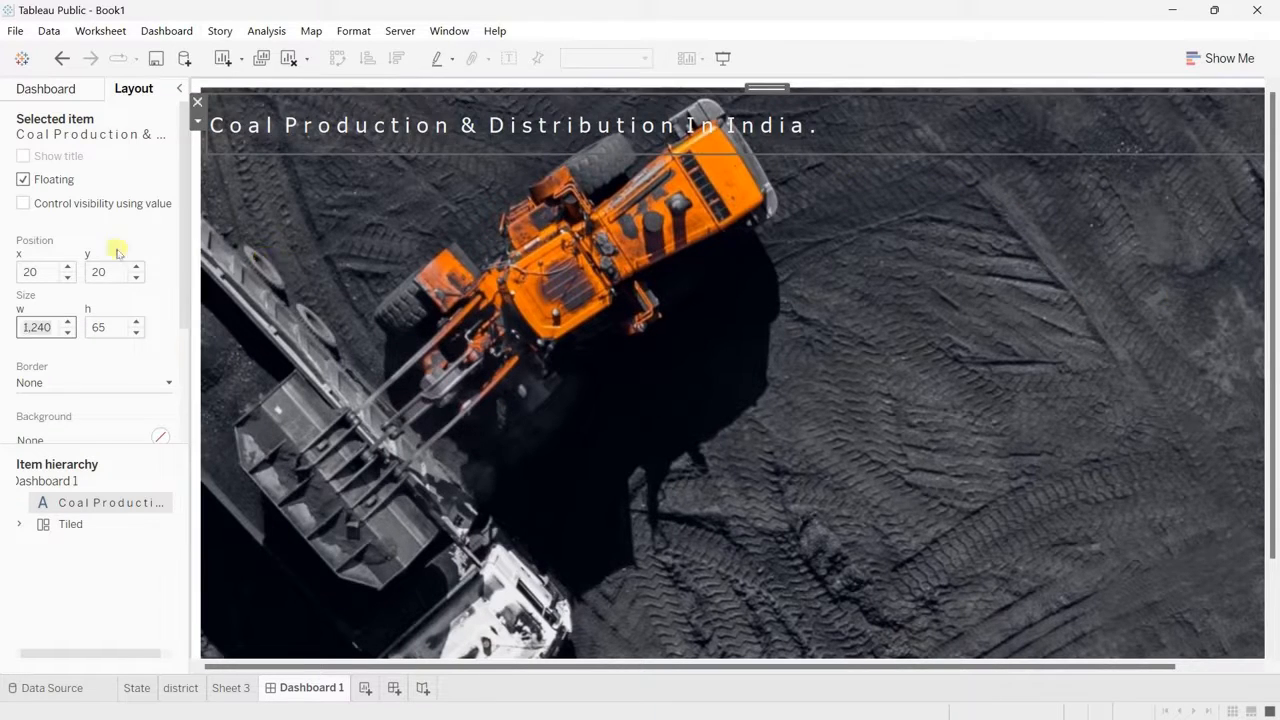
Step: Place a floating horizontal container beneath the title and set its x position to 20
{"action": "left_click", "coordinate": [48, 90]}
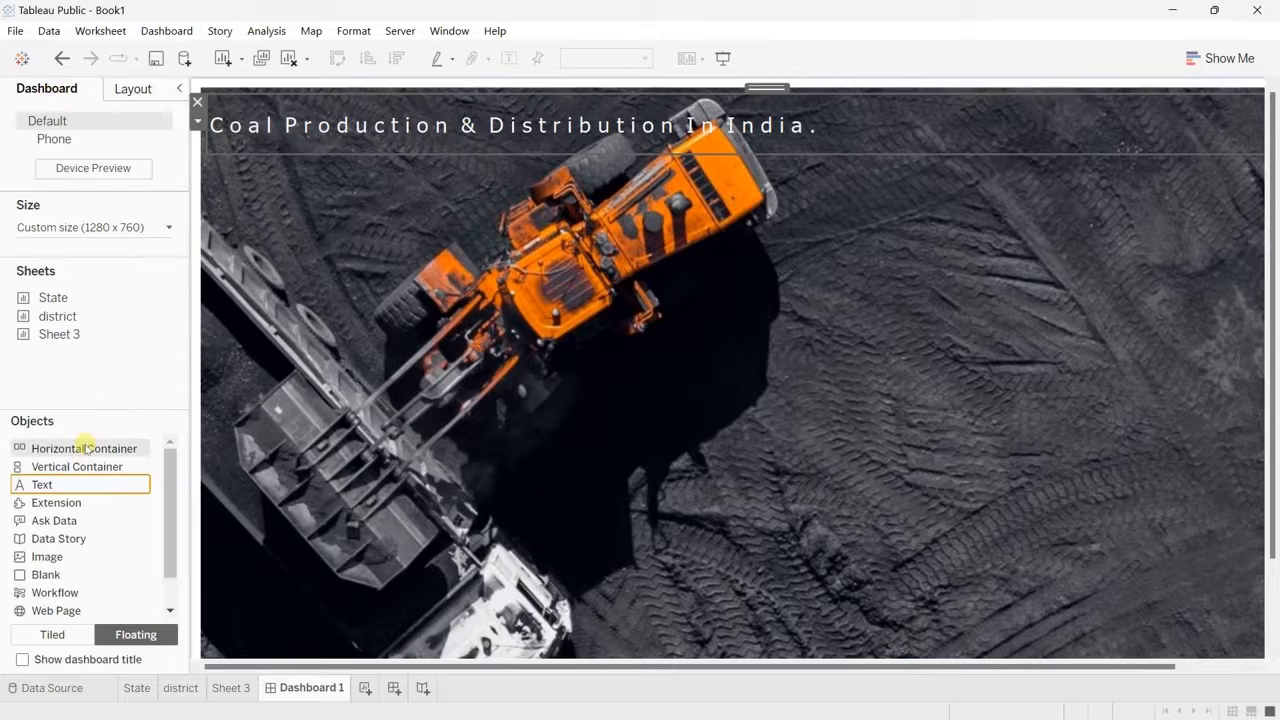
{"action": "left_click_drag", "start_coordinate": [87, 447], "coordinate": [215, 167]}
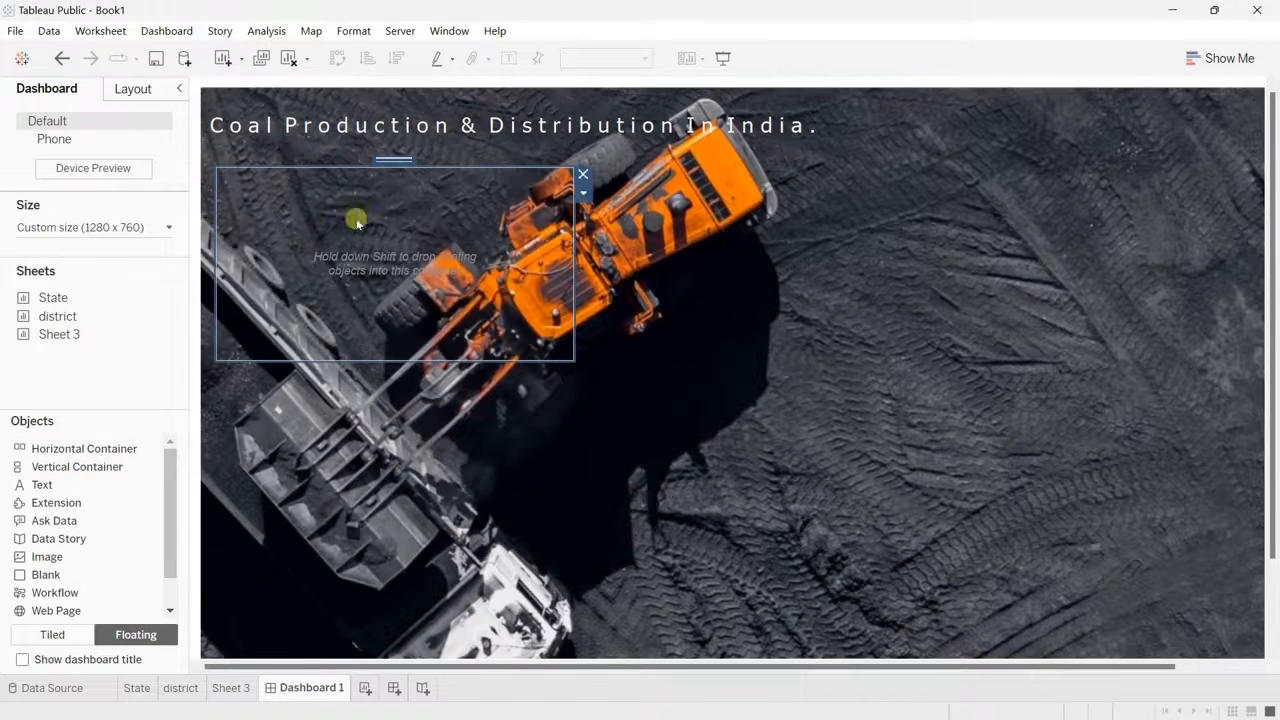
{"action": "left_click", "coordinate": [127, 89]}
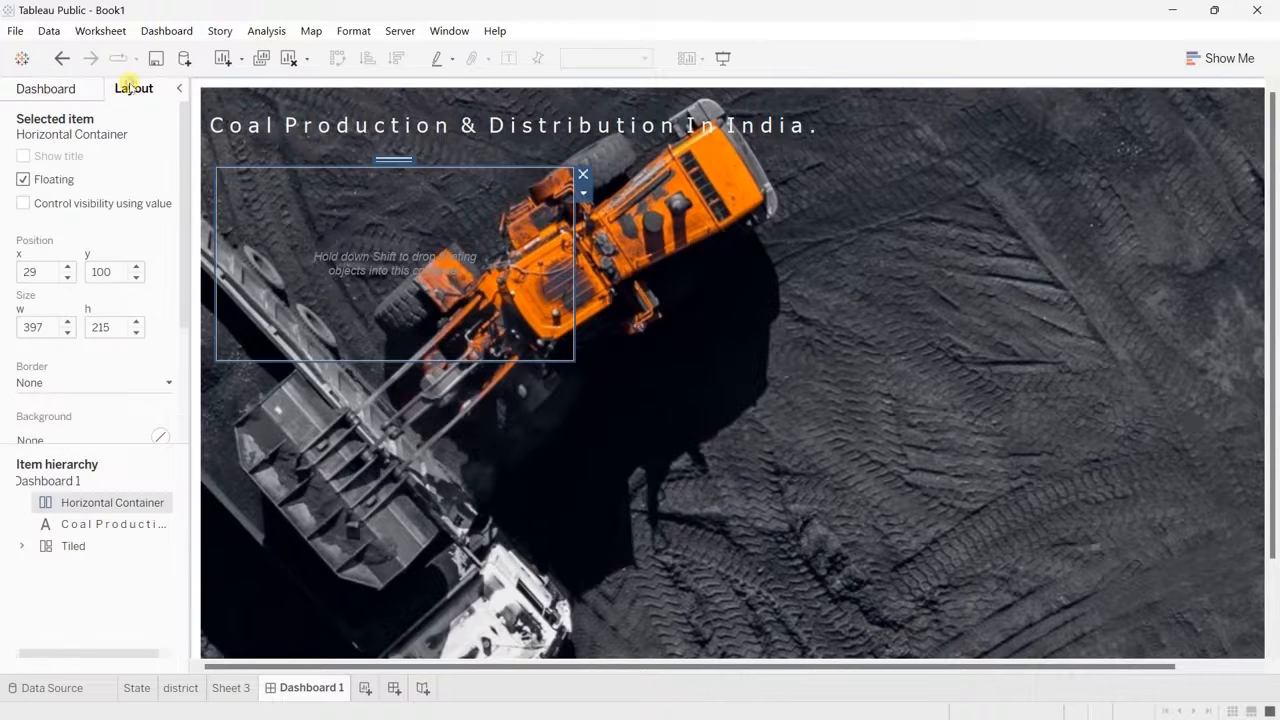
{"action": "left_click", "coordinate": [57, 270]}
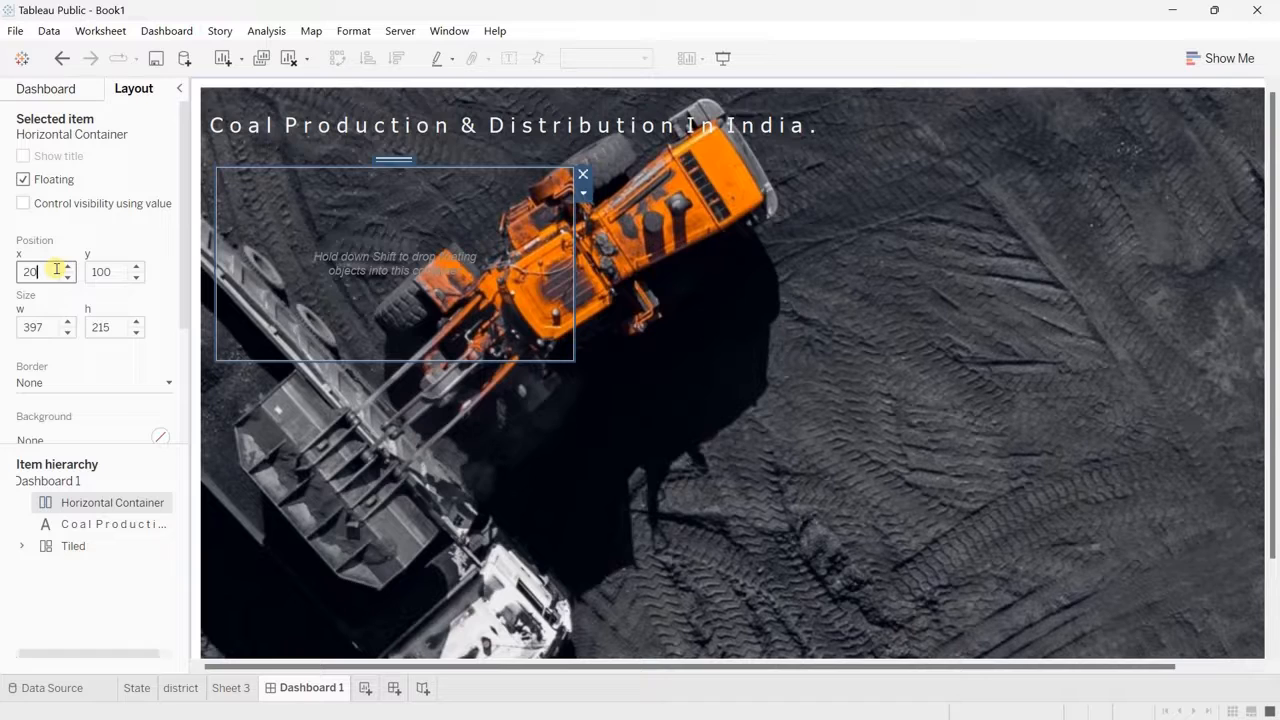
{"action": "left_click", "coordinate": [262, 137]}
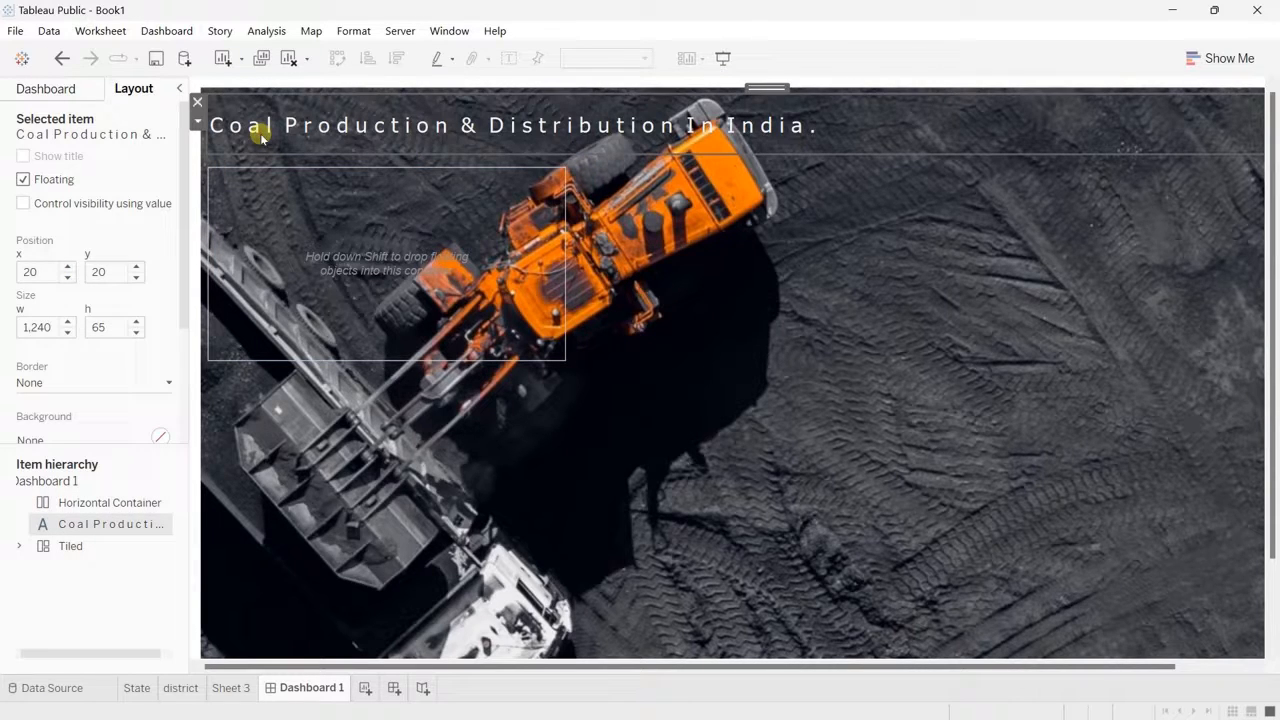
Step: Set the horizontal container's y position to 105, leaving the title text unedited
{"action": "double_click", "coordinate": [909, 114]}
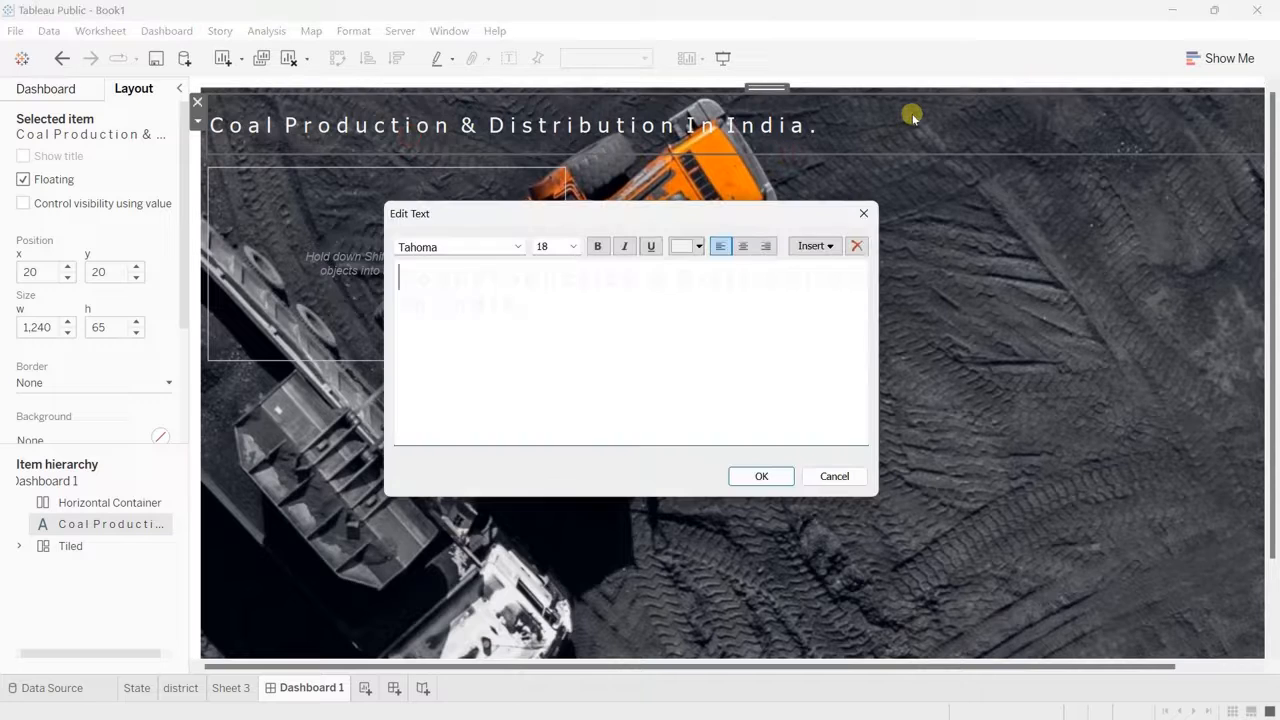
{"action": "left_click", "coordinate": [864, 211]}
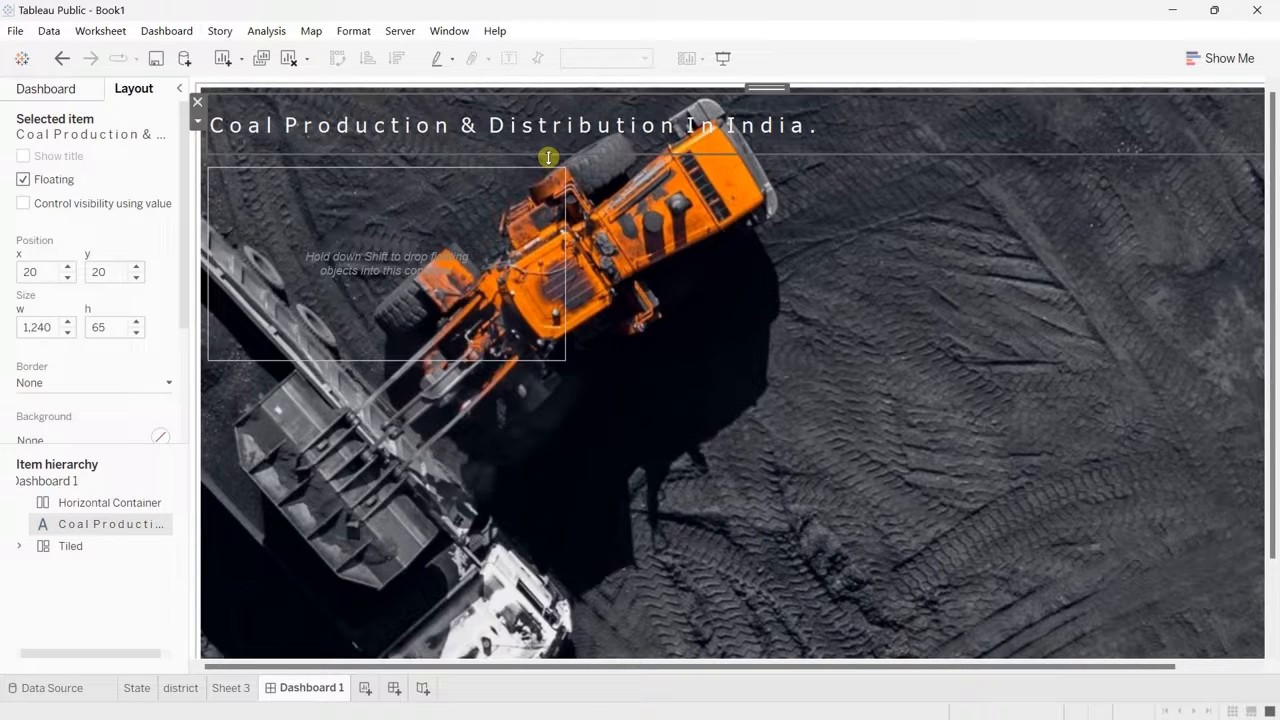
{"action": "left_click", "coordinate": [348, 235]}
{"action": "left_click", "coordinate": [114, 273]}
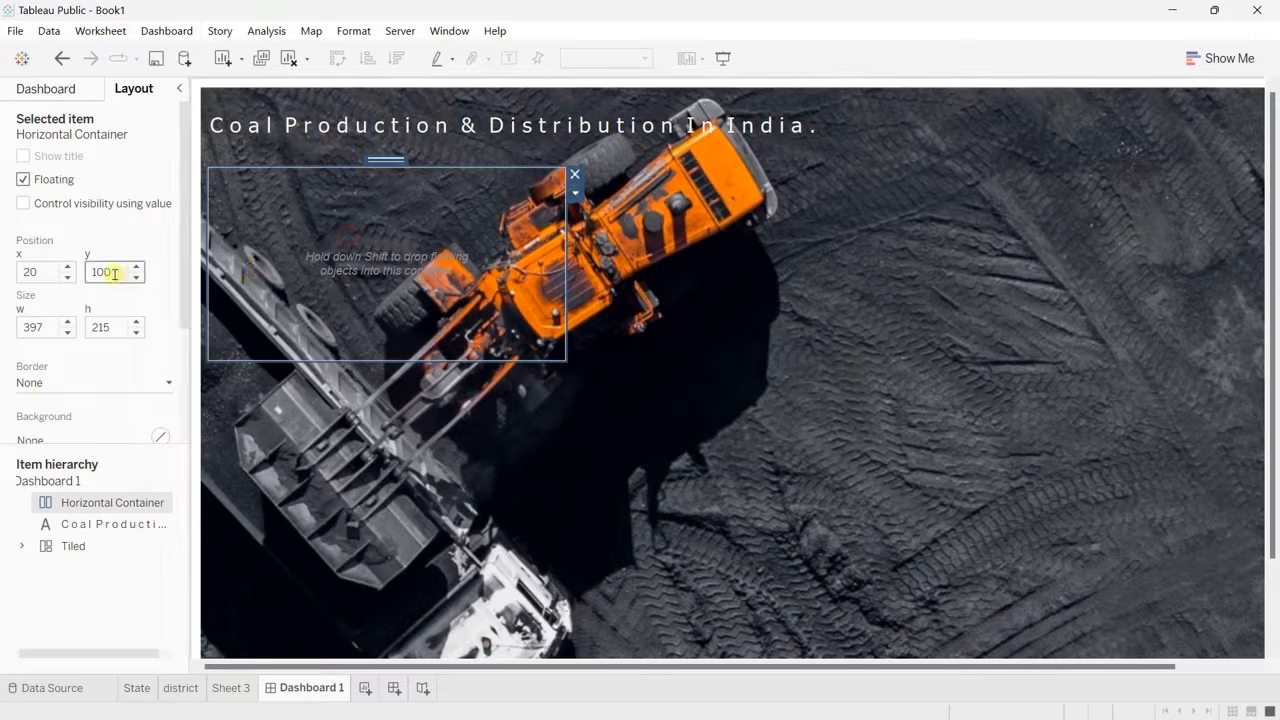
{"action": "key", "text": "BackSpace"}
{"action": "type", "text": "5"}
{"action": "key", "text": "Return"}
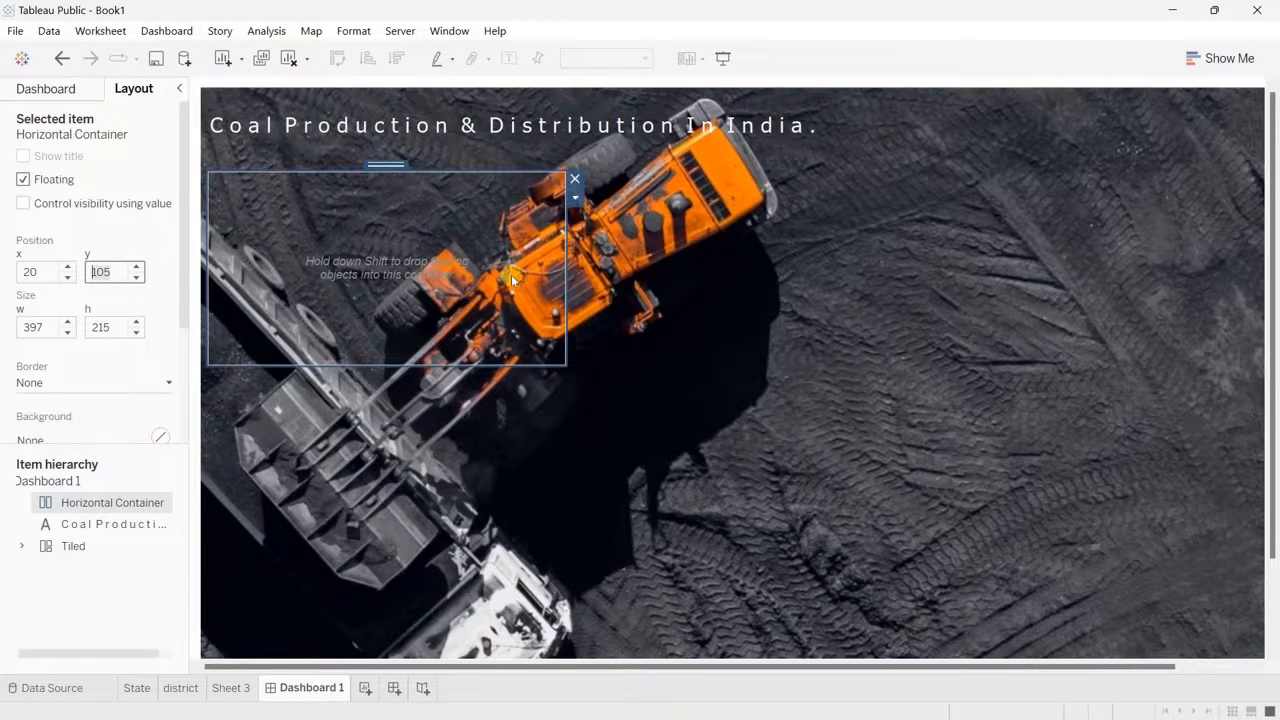
Step: Set the horizontal container's size to 570 px wide and 660 px high
{"action": "left_click", "coordinate": [38, 327]}
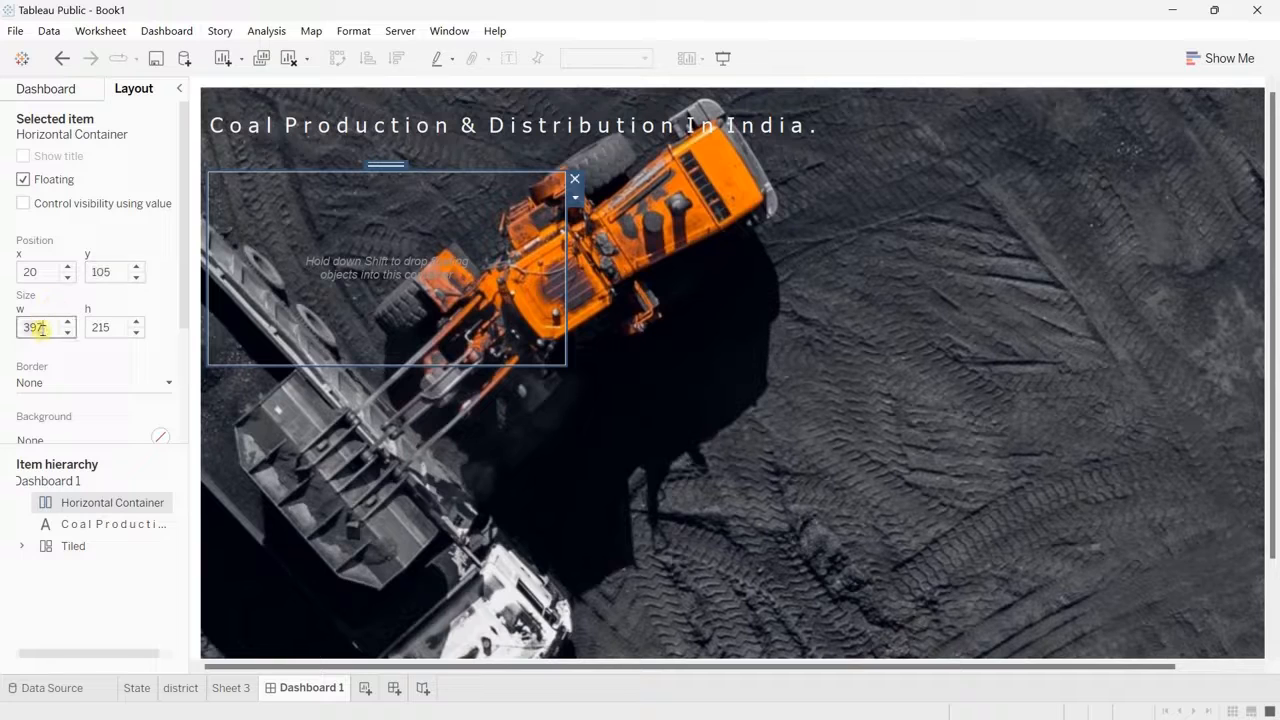
{"action": "double_click", "coordinate": [40, 329]}
{"action": "double_click", "coordinate": [117, 324]}
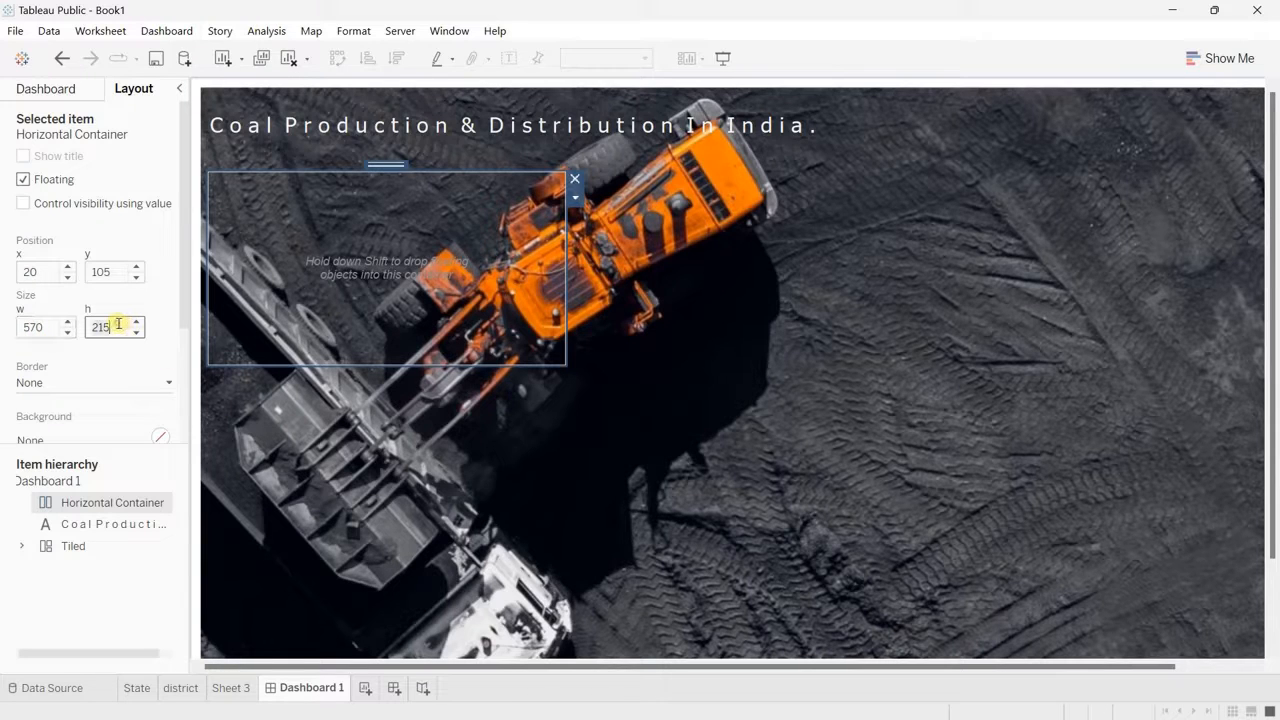
{"action": "type", "text": "660"}
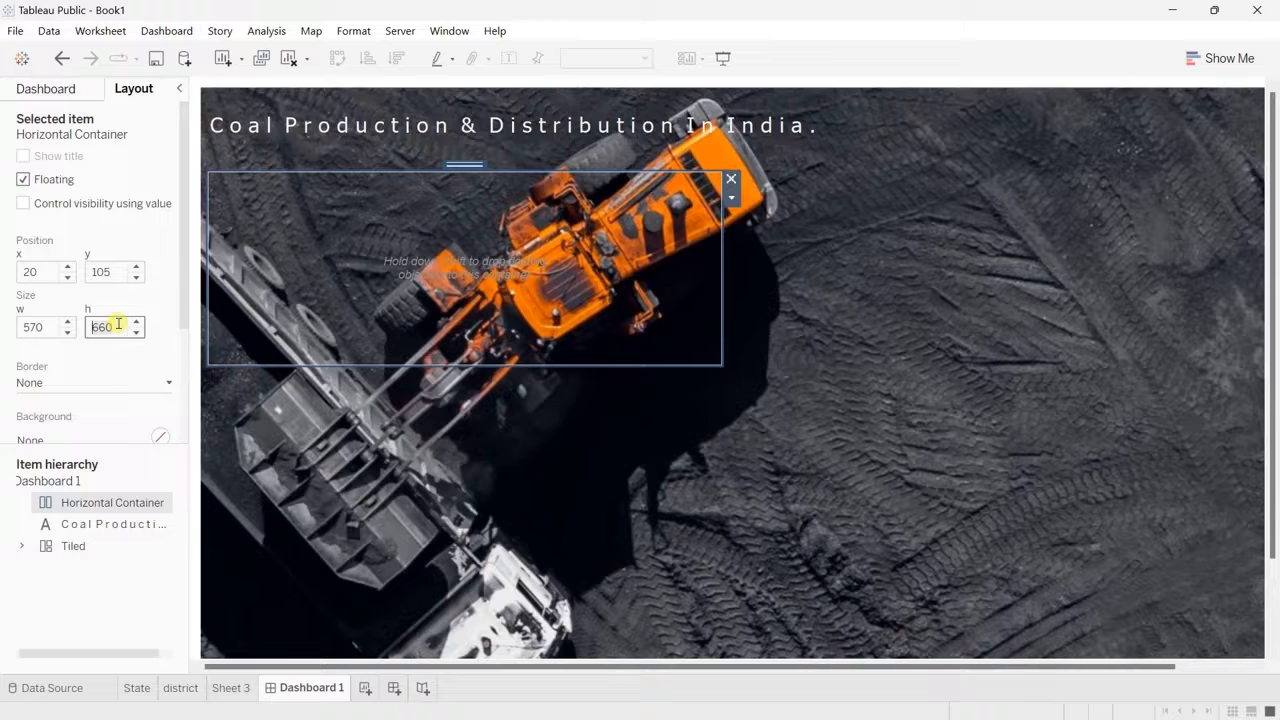
{"action": "key", "text": "Return"}
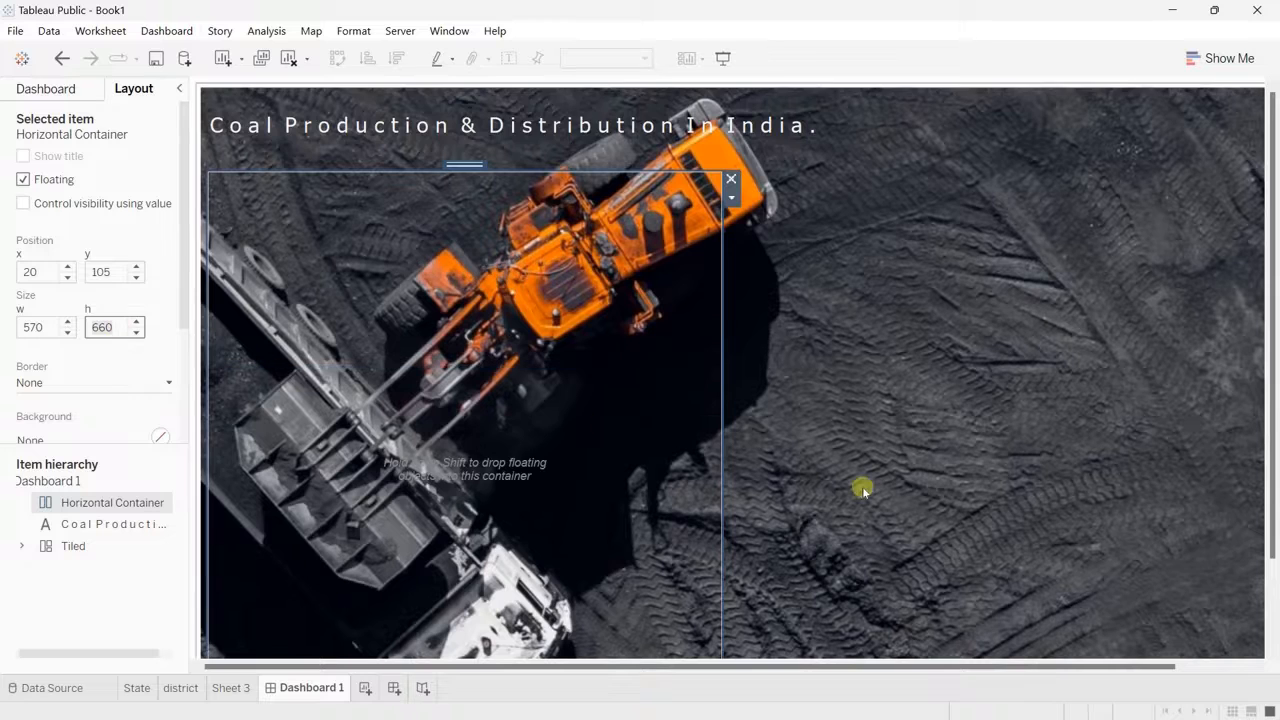
Step: Check the container's extent against the dashboard's lower edge and set its height to 560 px
{"action": "scroll", "coordinate": [871, 490], "scroll_direction": "right", "scroll_amount": 2}
{"action": "scroll", "coordinate": [871, 489], "scroll_direction": "down", "scroll_amount": 2}
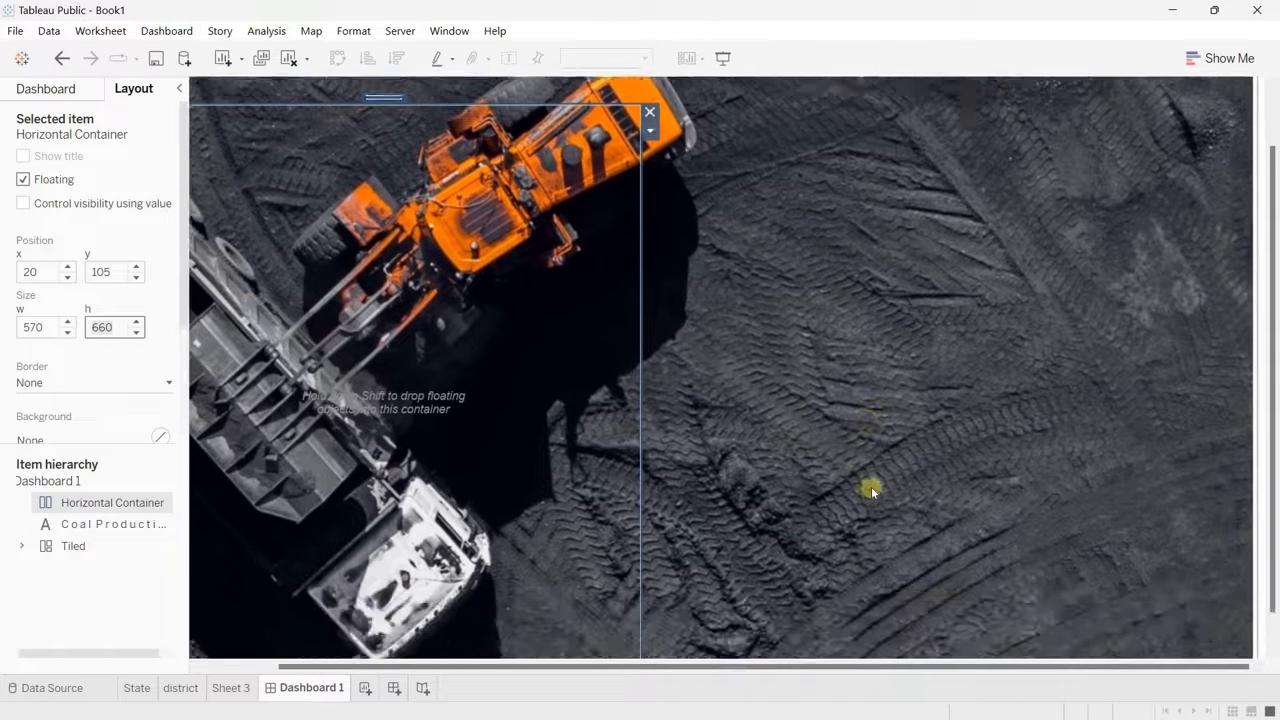
{"action": "scroll", "coordinate": [871, 489], "scroll_direction": "left", "scroll_amount": 1}
{"action": "scroll", "coordinate": [871, 486], "scroll_direction": "left", "scroll_amount": 1}
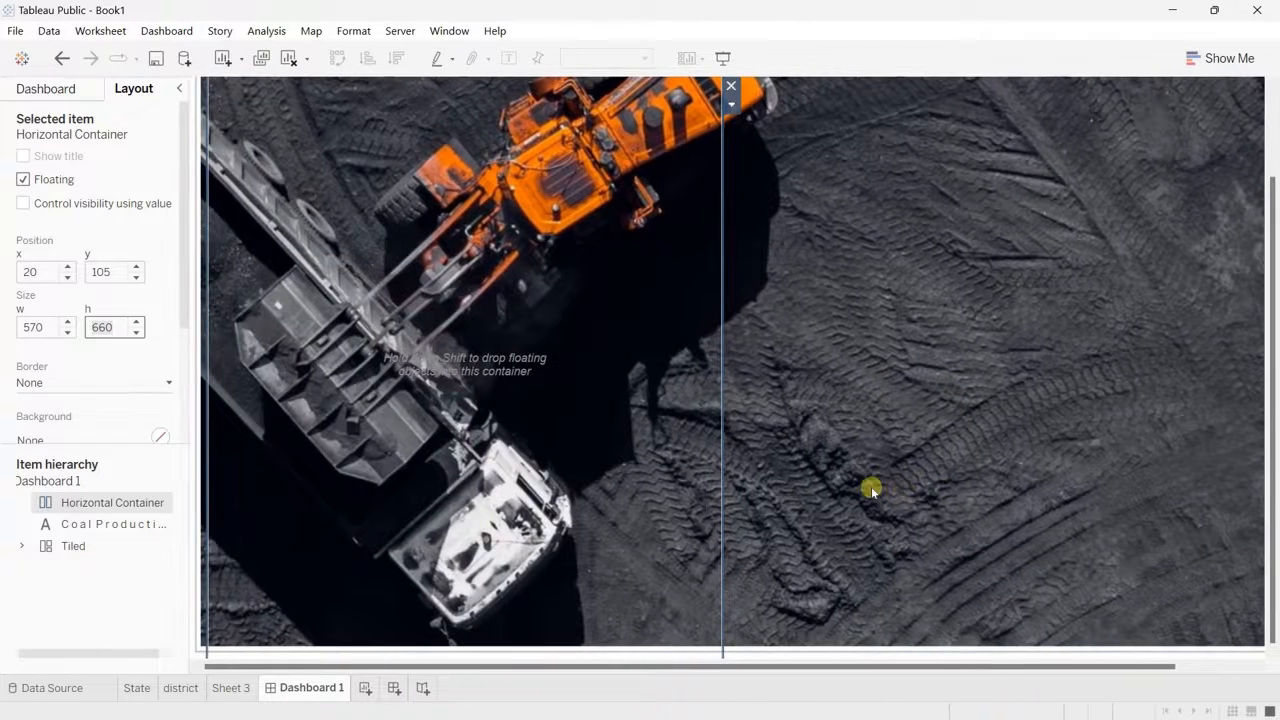
{"action": "scroll", "coordinate": [871, 486], "scroll_direction": "up", "scroll_amount": 2}
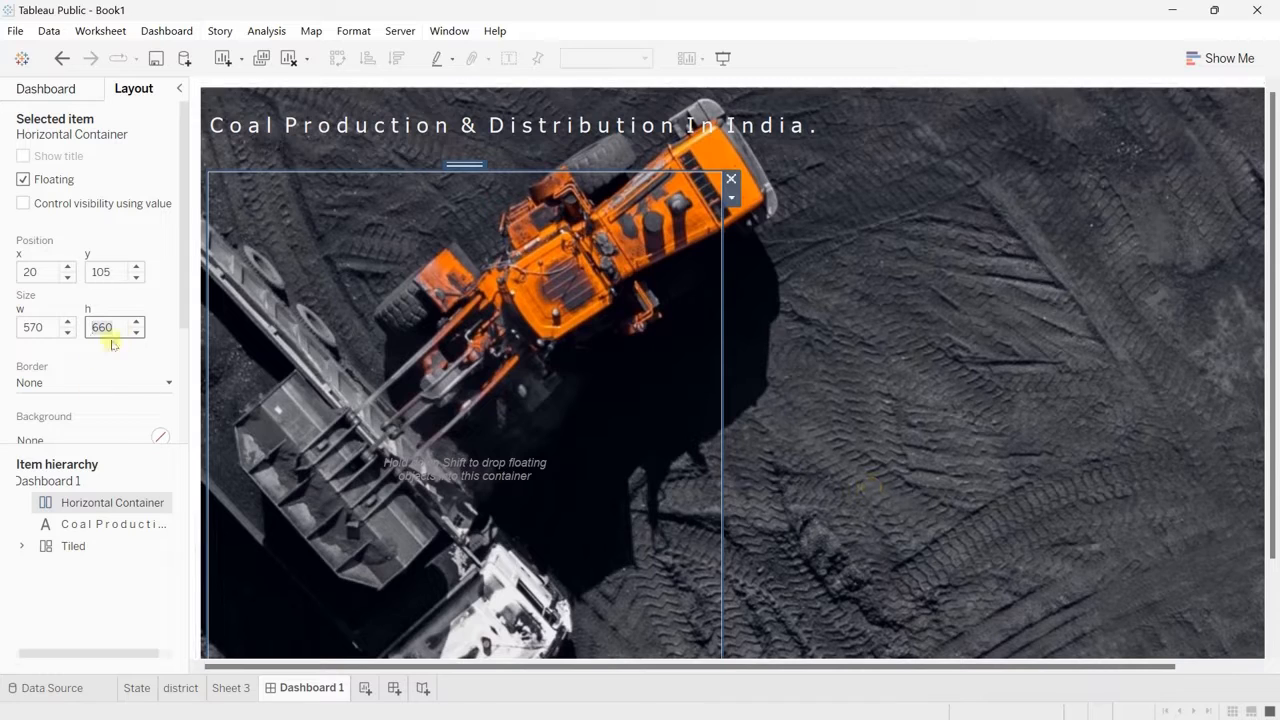
{"action": "left_click", "coordinate": [101, 328]}
{"action": "key", "text": "Return"}
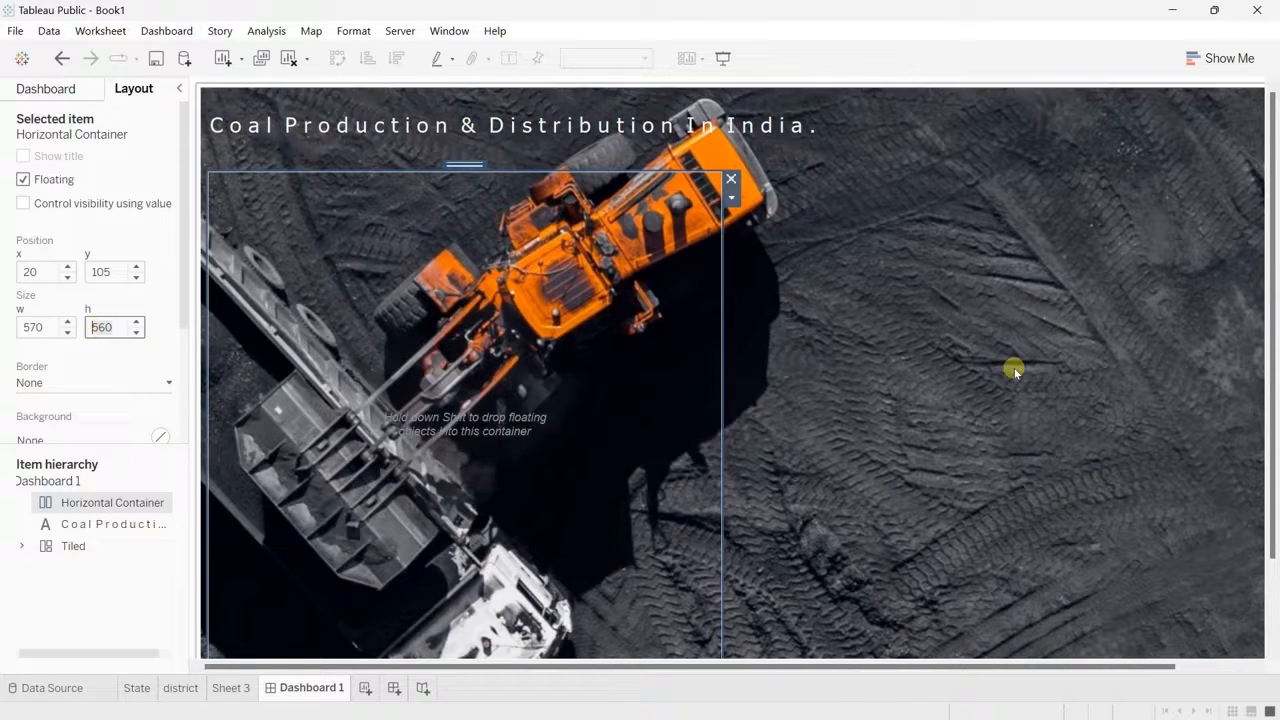
Step: Check the horizontal container's extent against the dashboard's lower edge and set its height to 600 px
{"action": "scroll", "coordinate": [1014, 372], "scroll_direction": "down", "scroll_amount": 3}
{"action": "scroll", "coordinate": [1014, 372], "scroll_direction": "up", "scroll_amount": 3}
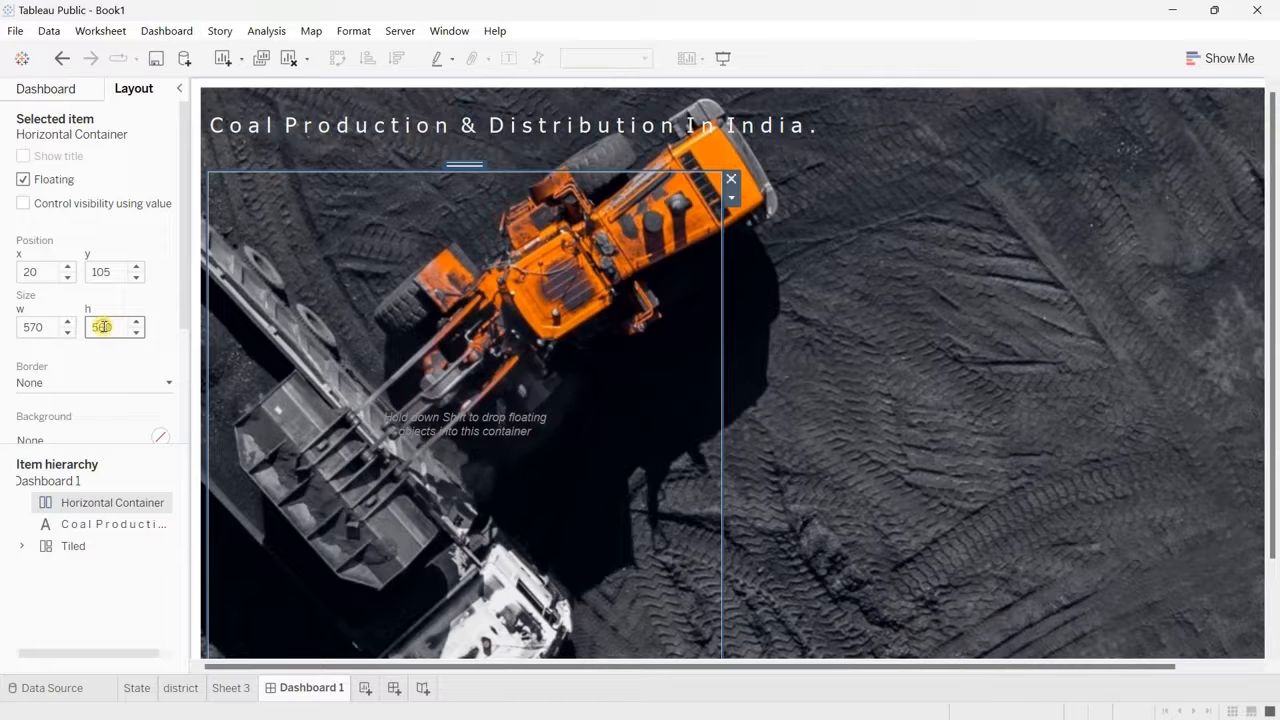
{"action": "double_click", "coordinate": [104, 327]}
{"action": "type", "text": "600"}
{"action": "key", "text": "Return"}
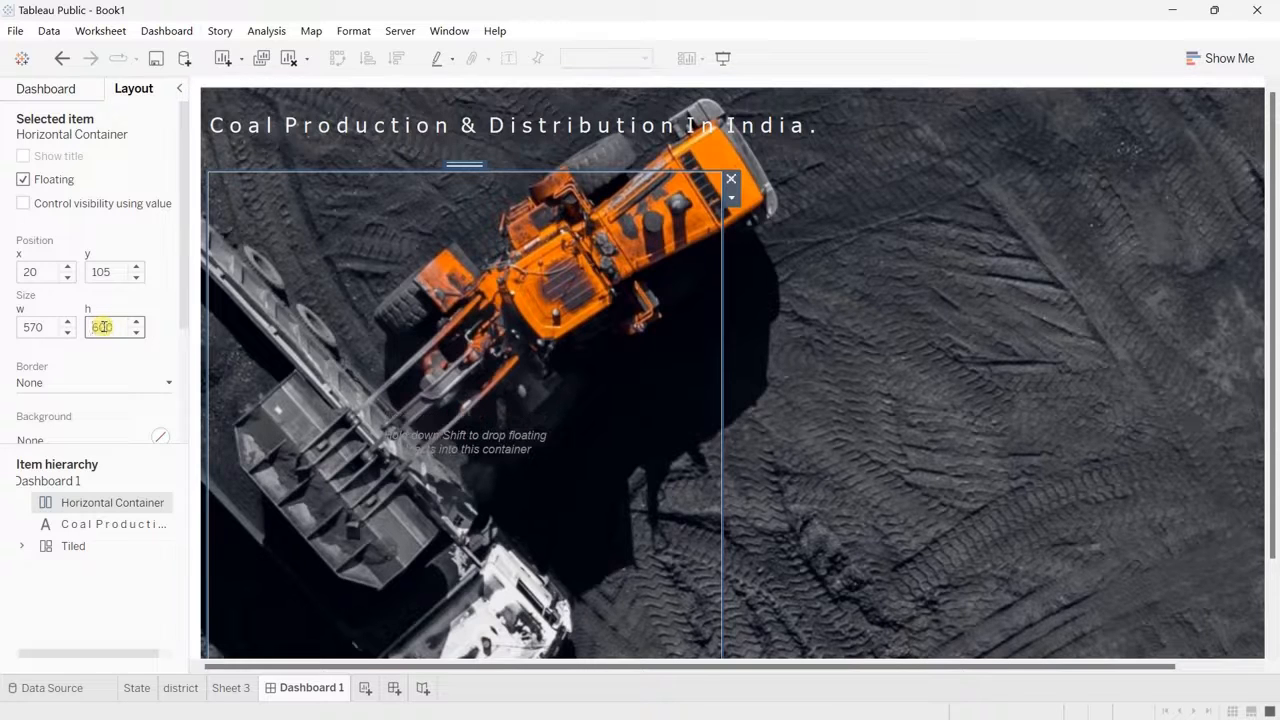
Step: Set the horizontal container's height to 630 px and check its gap to the dashboard's lower edge
{"action": "scroll", "coordinate": [892, 454], "scroll_direction": "down", "scroll_amount": 3}
{"action": "scroll", "coordinate": [892, 454], "scroll_direction": "up", "scroll_amount": 3}
{"action": "type", "text": "3"}
{"action": "key", "text": "Return"}
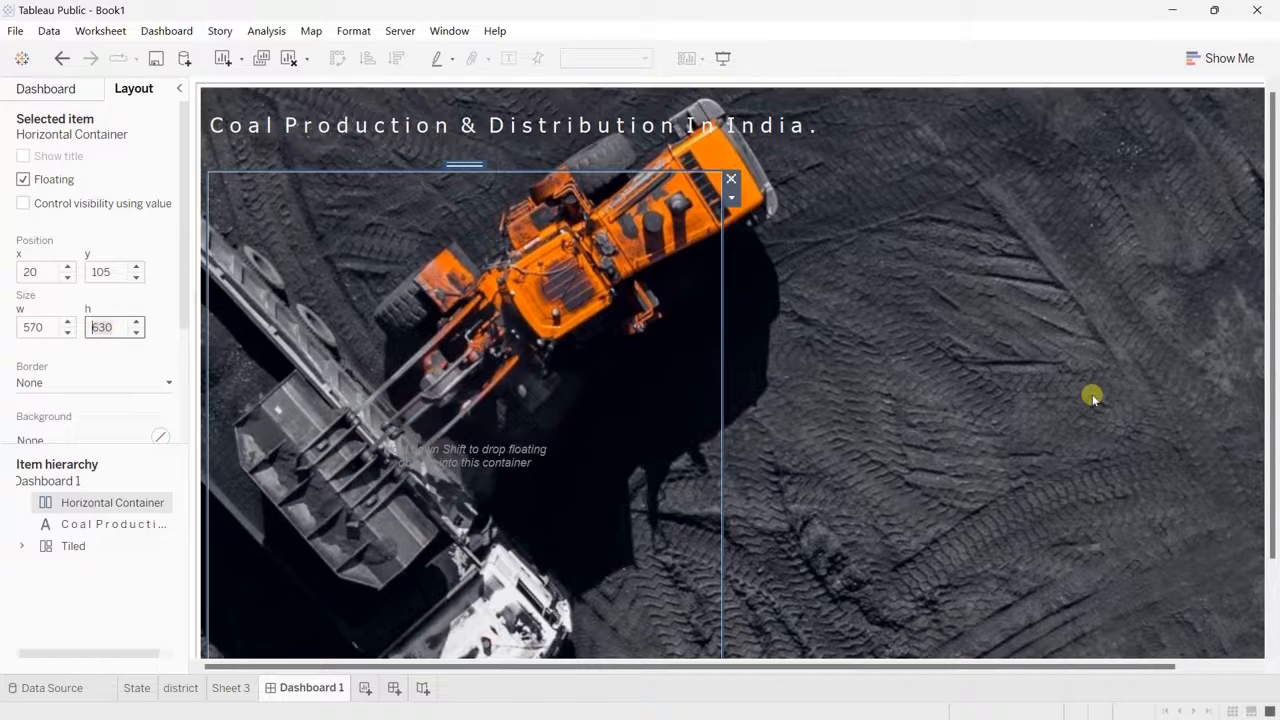
{"action": "scroll", "coordinate": [1092, 394], "scroll_direction": "down", "scroll_amount": 3}
{"action": "scroll", "coordinate": [1092, 394], "scroll_direction": "up", "scroll_amount": 3}
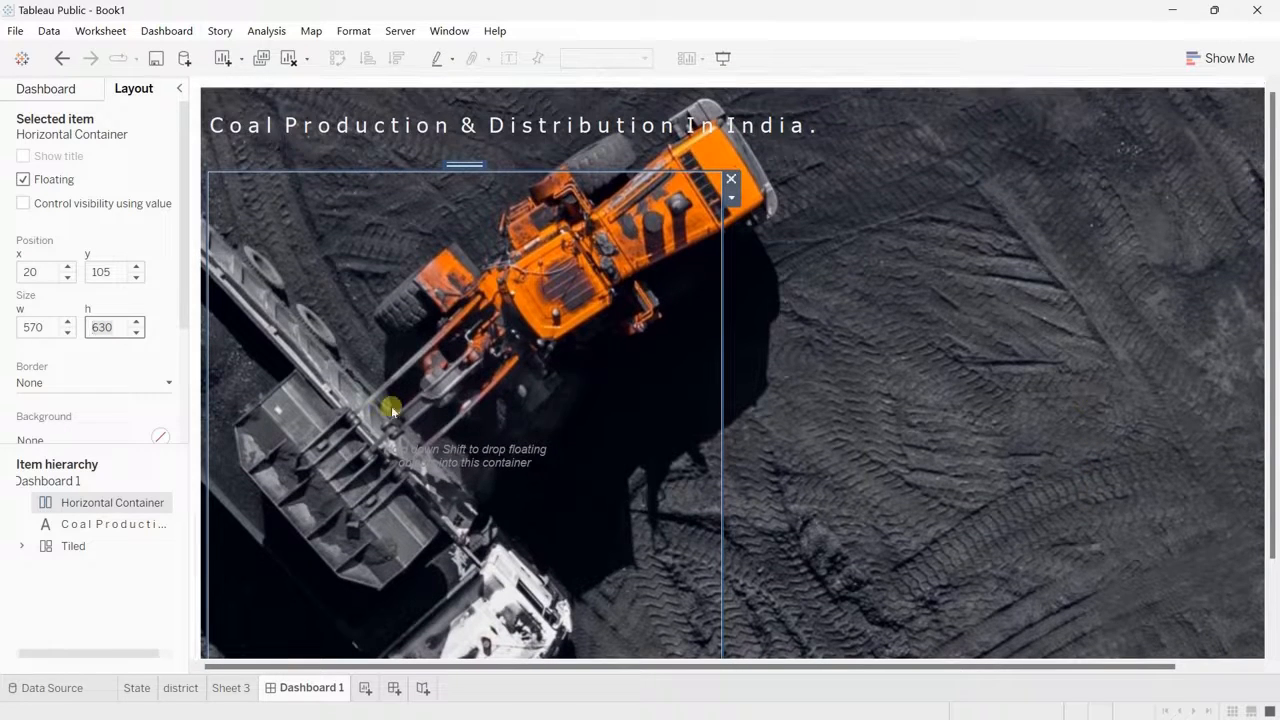
Step: Give the horizontal container a solid light grey border in the second-thinnest line weight
{"action": "left_click", "coordinate": [125, 384]}
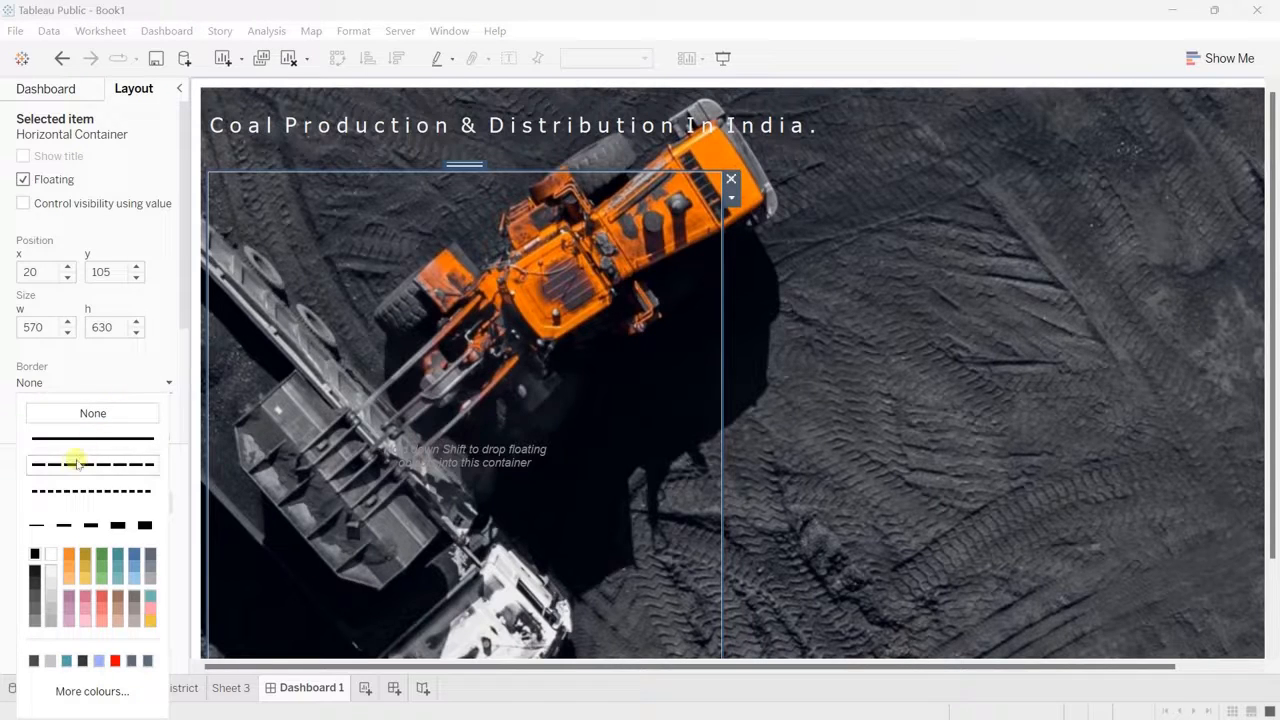
{"action": "left_click", "coordinate": [81, 446]}
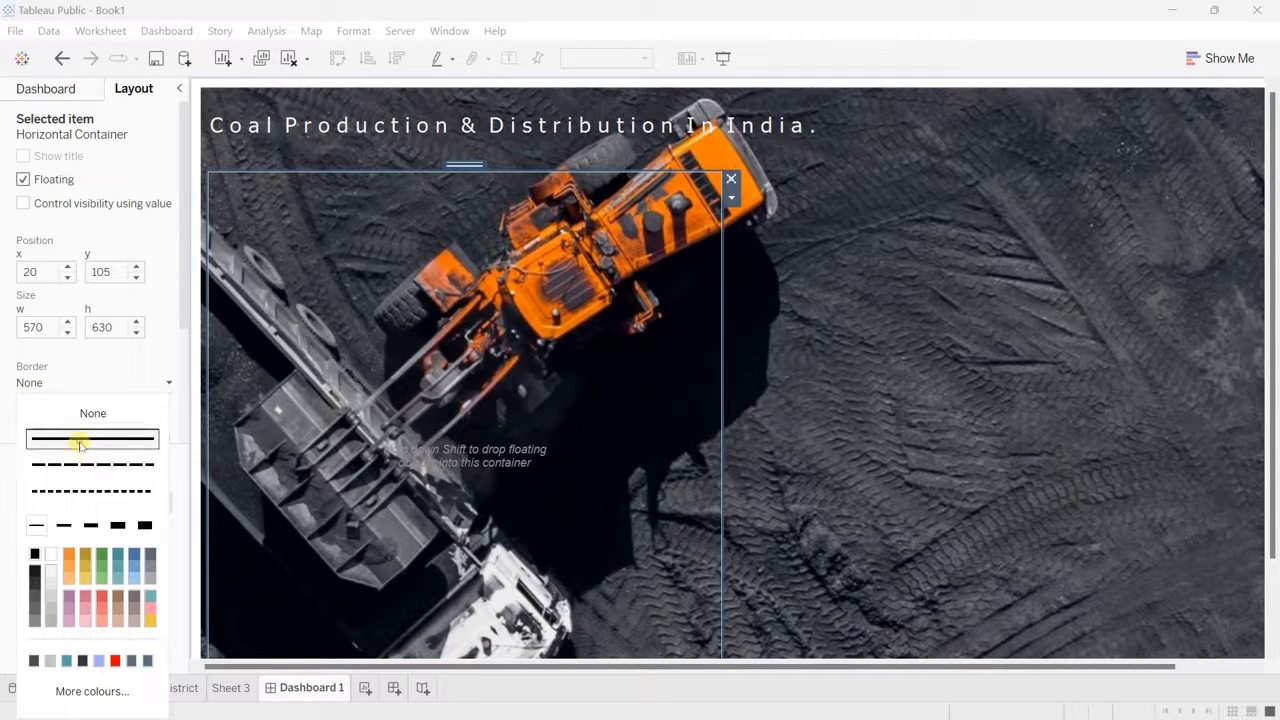
{"action": "left_click", "coordinate": [62, 525]}
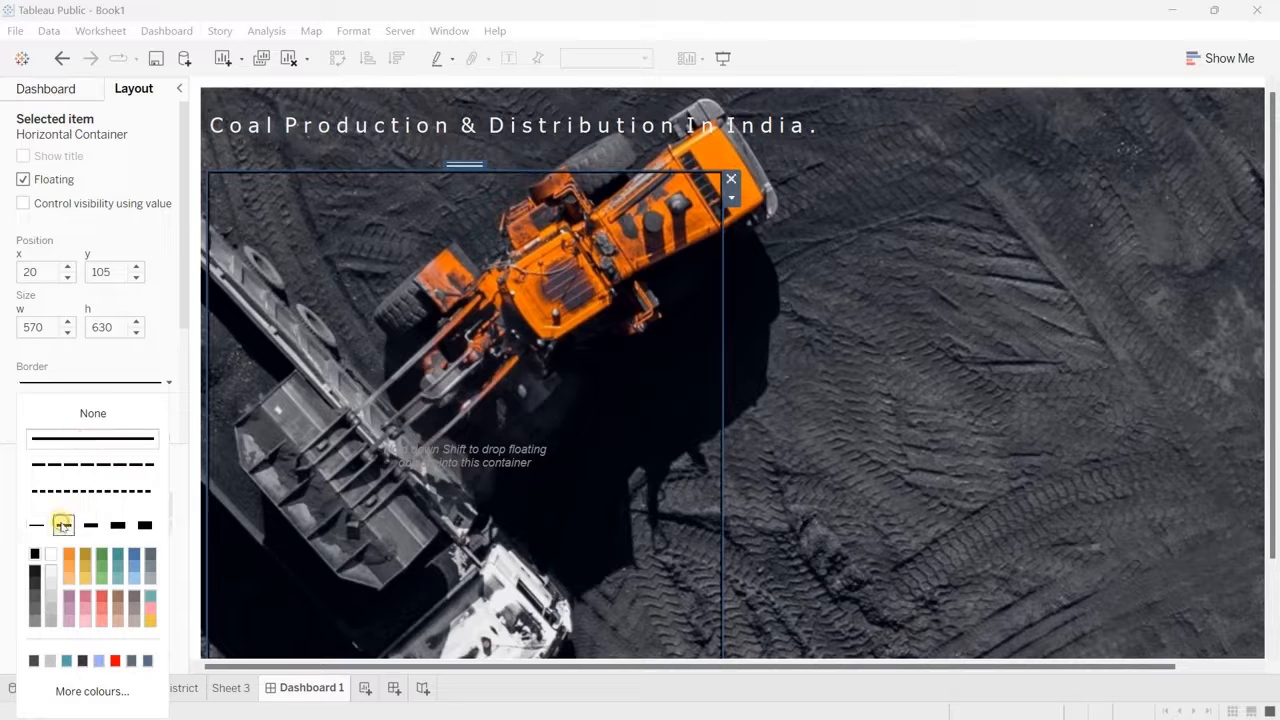
{"action": "left_click", "coordinate": [52, 598]}
{"action": "left_click", "coordinate": [5, 393]}
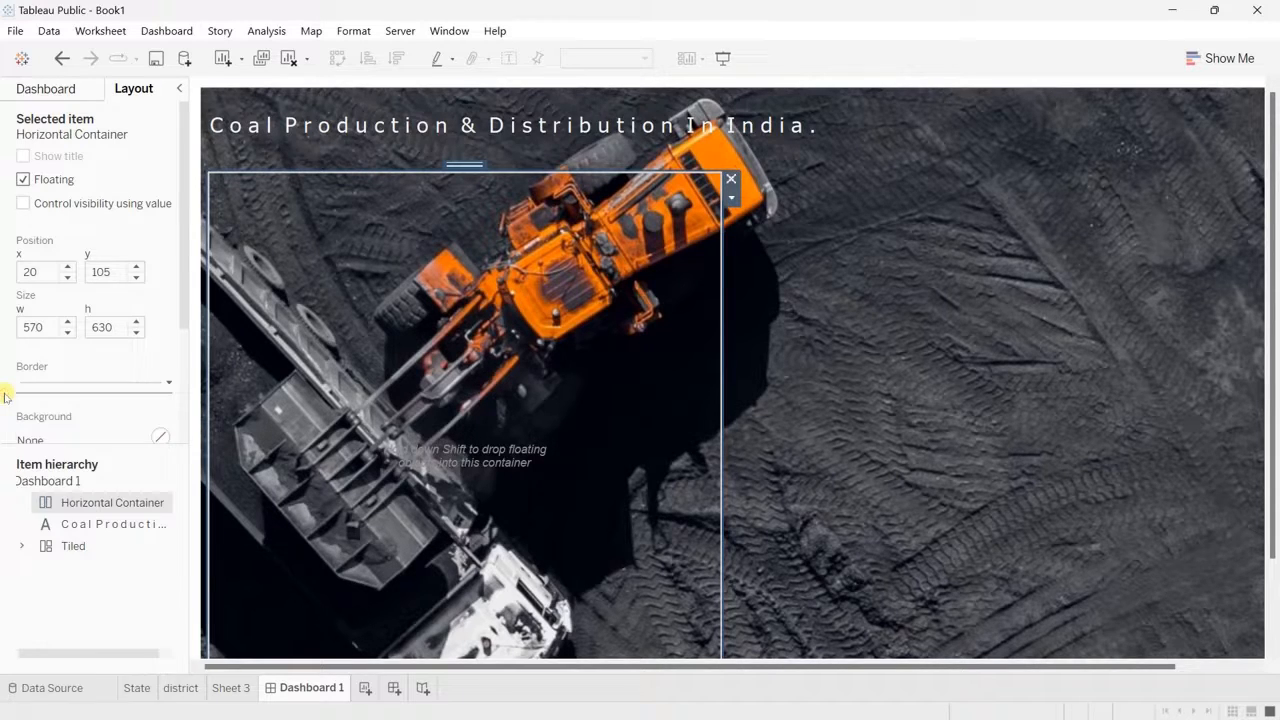
Step: Fill the horizontal container's background with grey at 70% opacity
{"action": "left_click", "coordinate": [89, 437]}
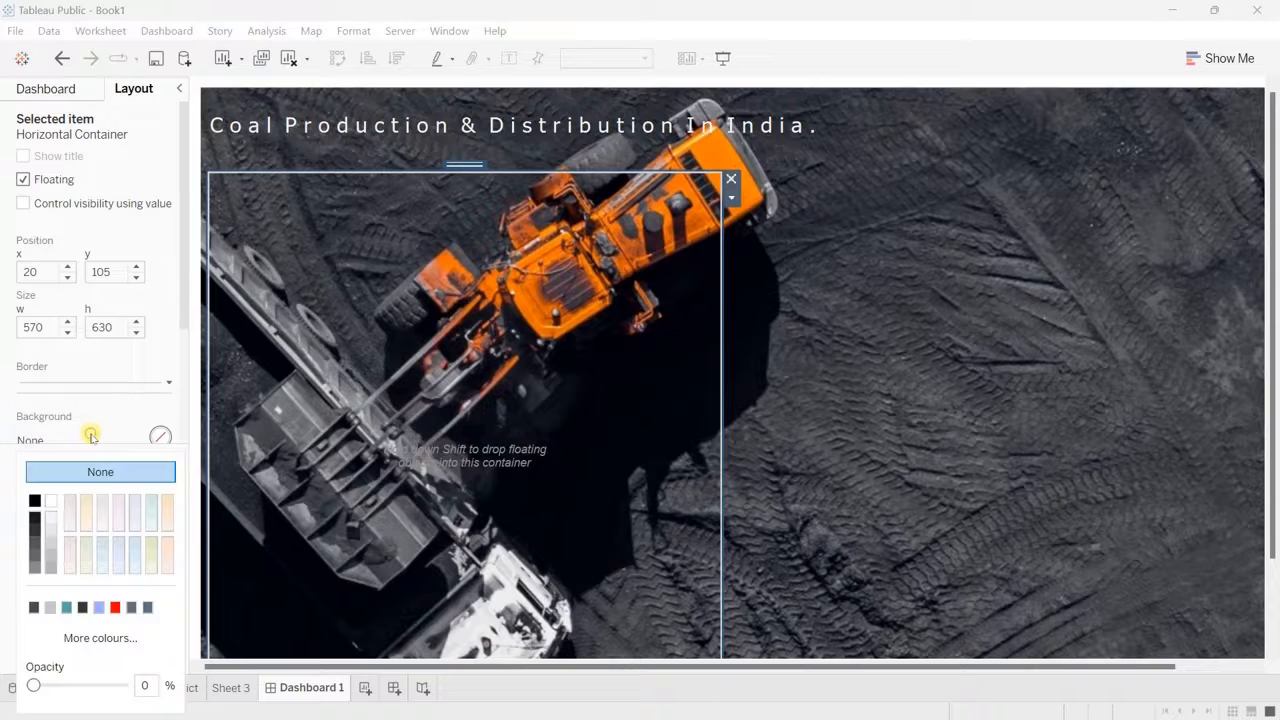
{"action": "left_click", "coordinate": [51, 562]}
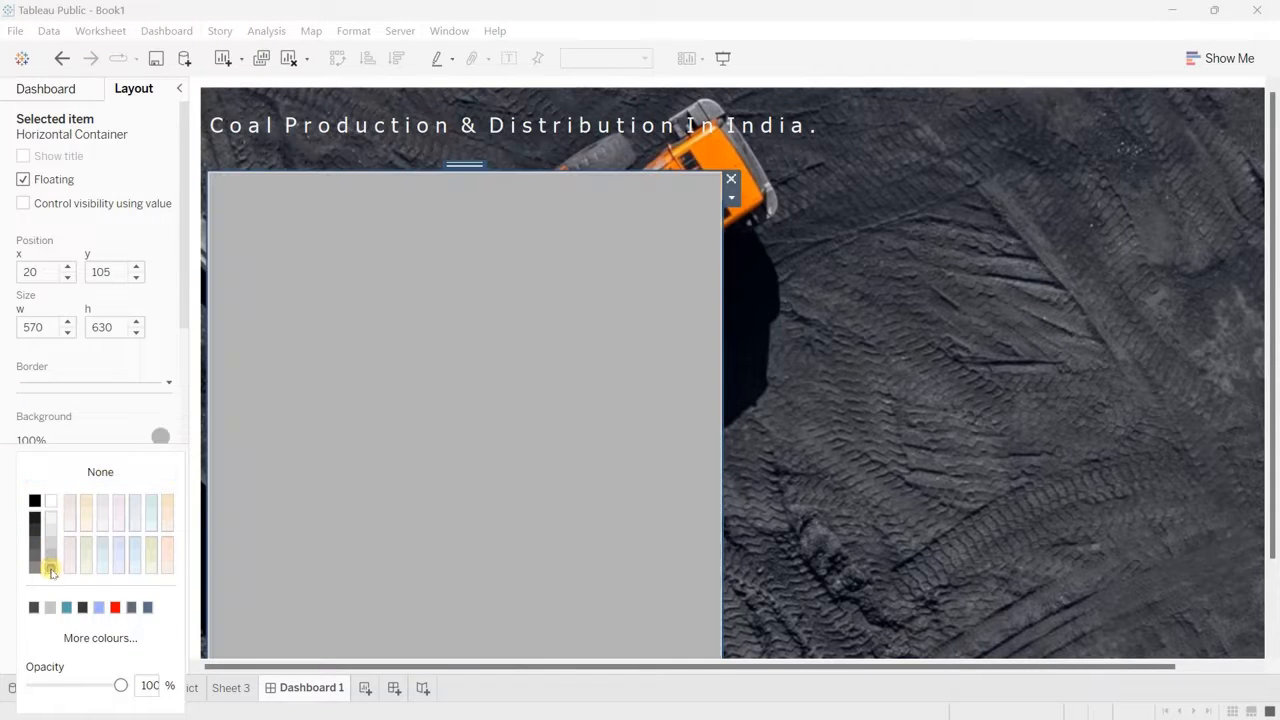
{"action": "left_click", "coordinate": [152, 685]}
{"action": "key", "text": "BackSpace"}
{"action": "key", "text": "BackSpace"}
{"action": "type", "text": "7"}
{"action": "key", "text": "Return"}
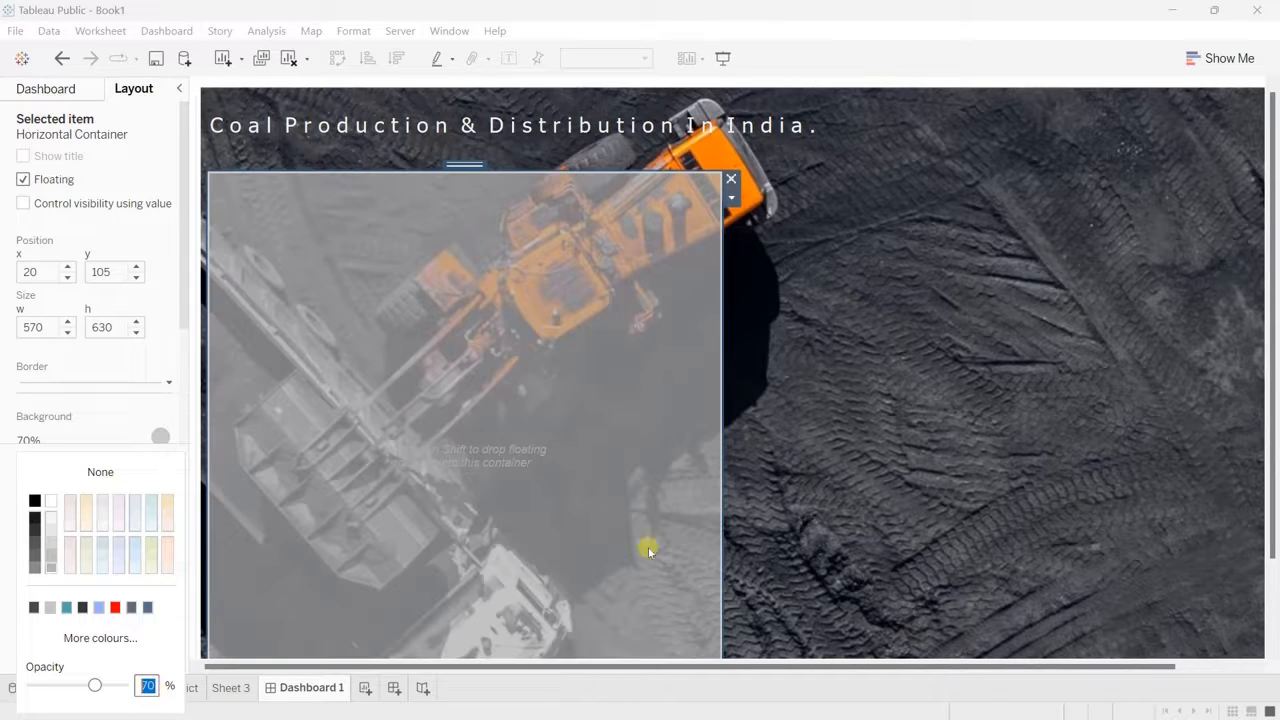
{"action": "left_click", "coordinate": [895, 541]}
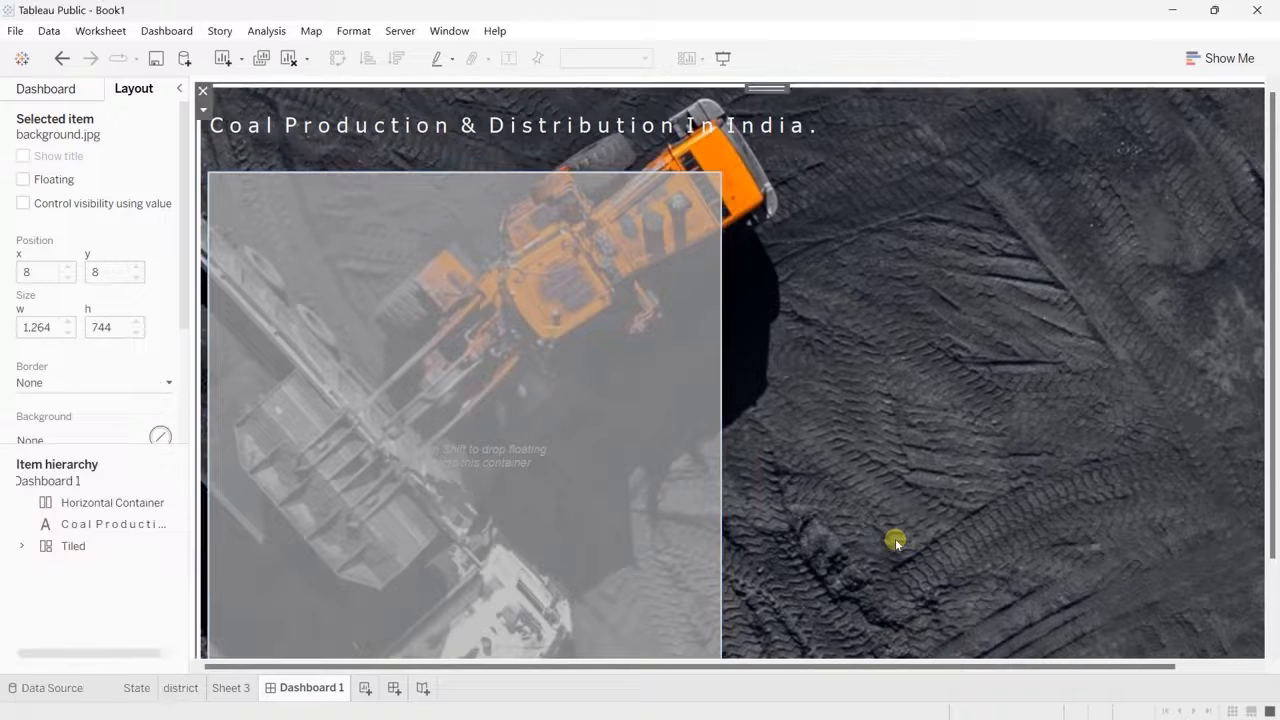
Step: Place a second floating horizontal container on the background image, just right of the grey container
{"action": "scroll", "coordinate": [895, 541], "scroll_direction": "right", "scroll_amount": 2}
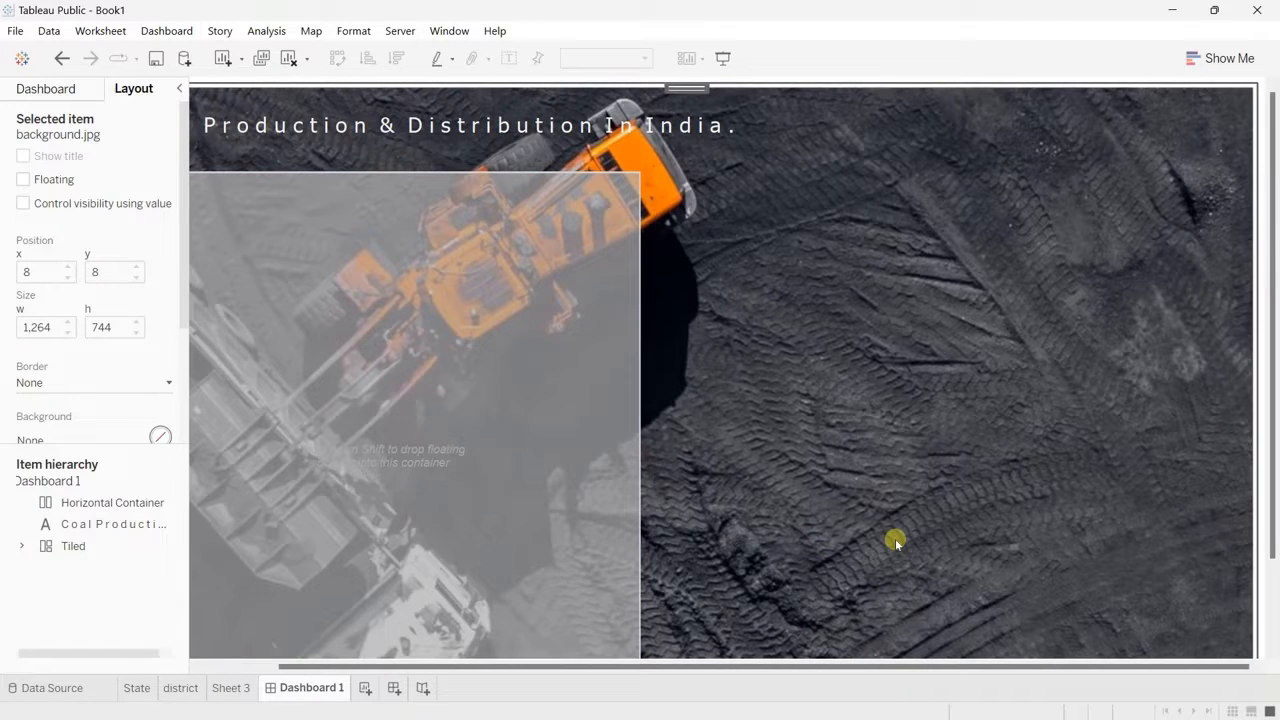
{"action": "scroll", "coordinate": [895, 541], "scroll_direction": "left", "scroll_amount": 2}
{"action": "scroll", "coordinate": [895, 541], "scroll_direction": "right", "scroll_amount": 2}
{"action": "left_click", "coordinate": [44, 92]}
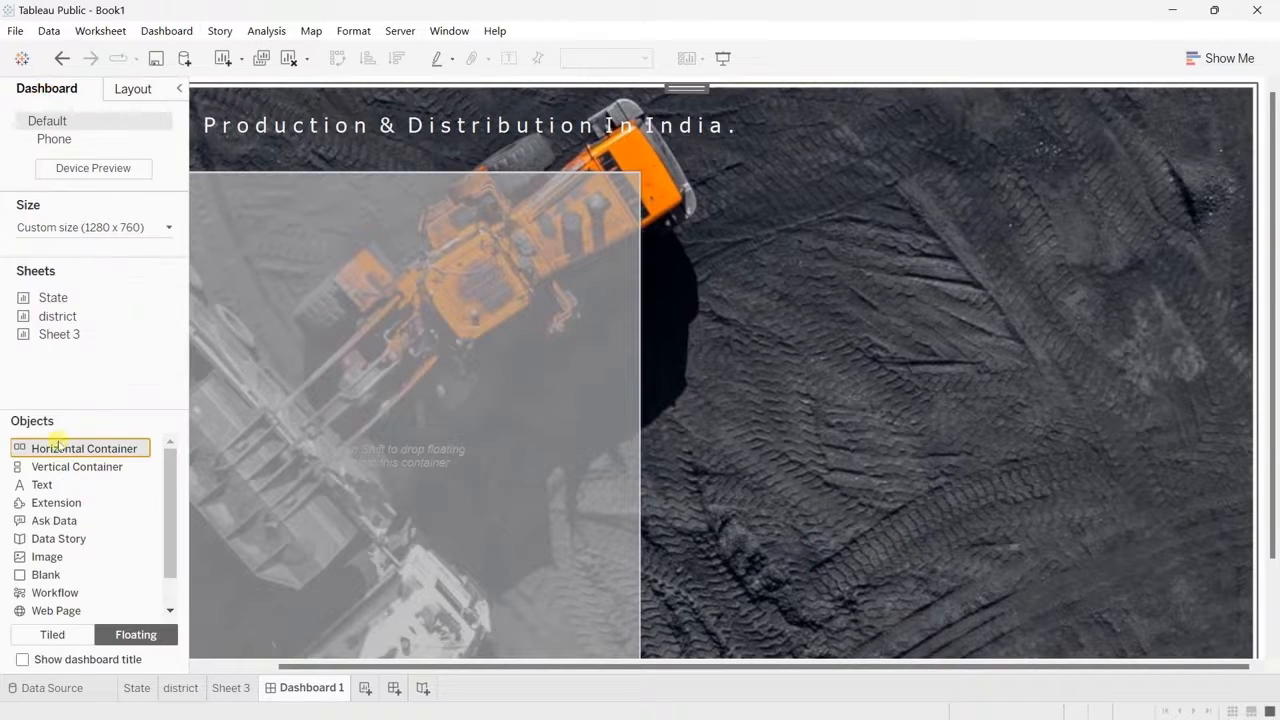
{"action": "left_click_drag", "start_coordinate": [128, 437], "coordinate": [661, 181]}
{"action": "left_click", "coordinate": [523, 229]}
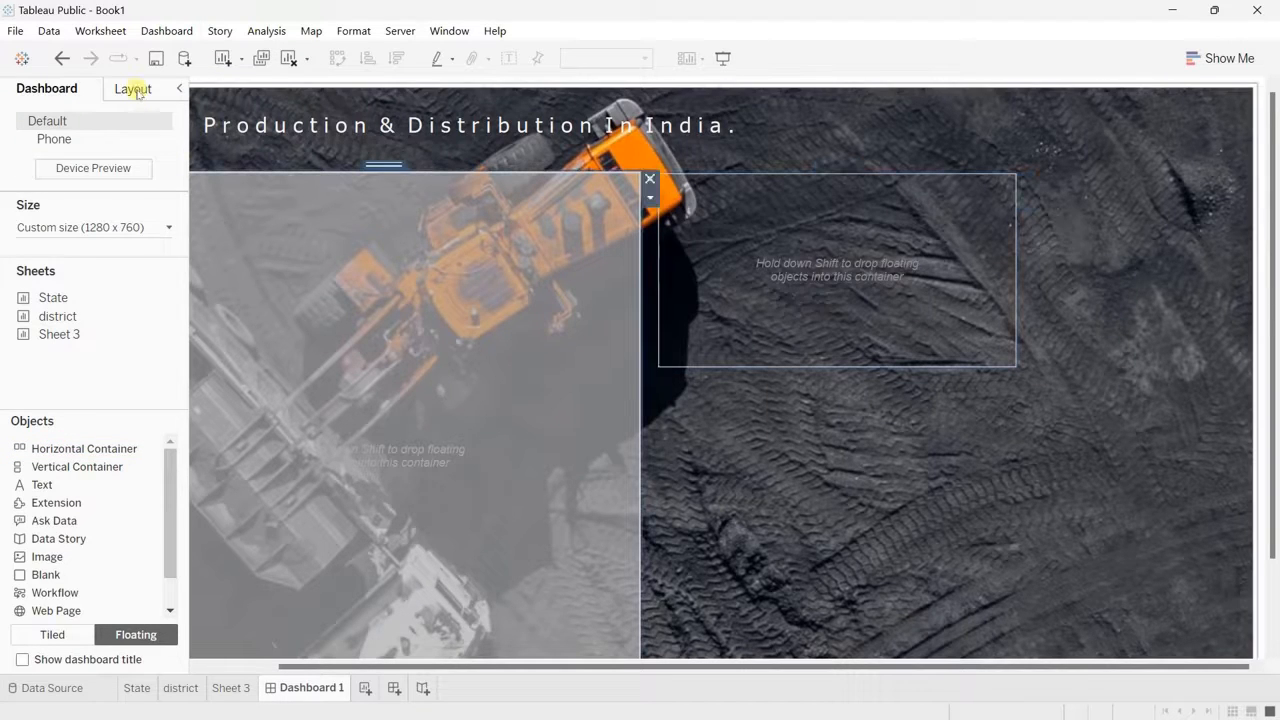
Step: Set the second horizontal container's position to x 610 and y 105
{"action": "left_click", "coordinate": [134, 89]}
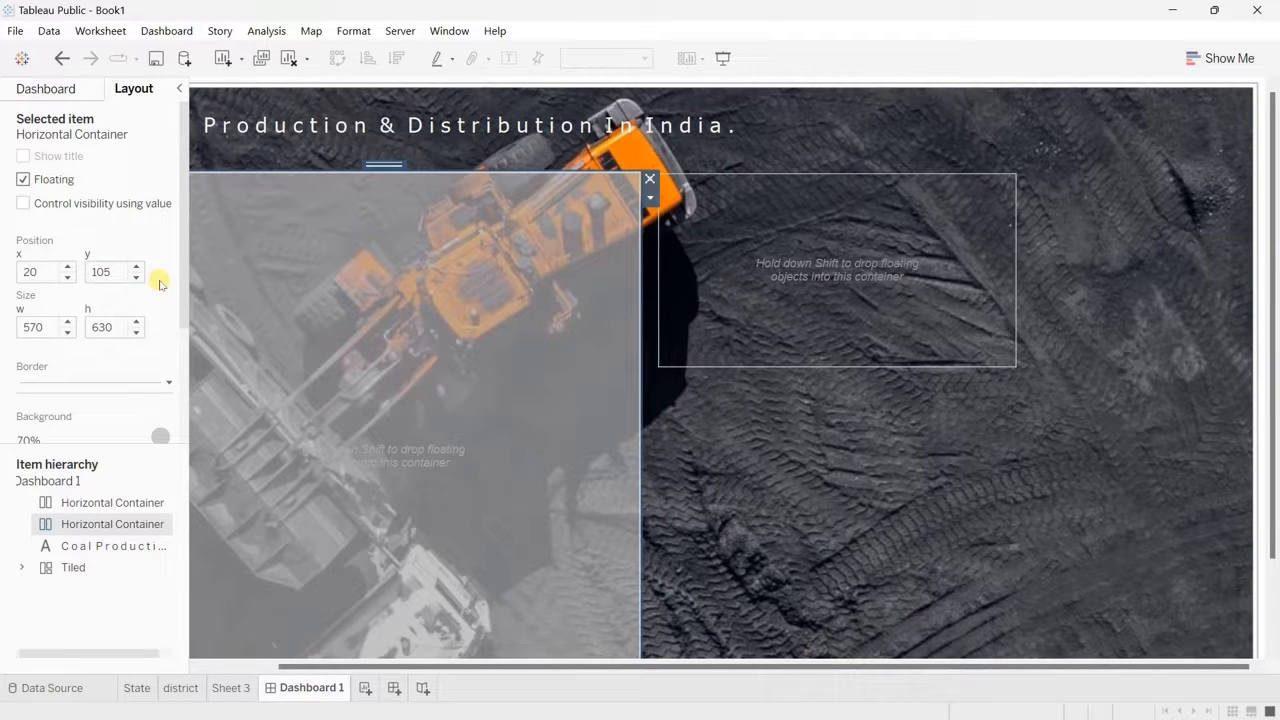
{"action": "left_click", "coordinate": [732, 233]}
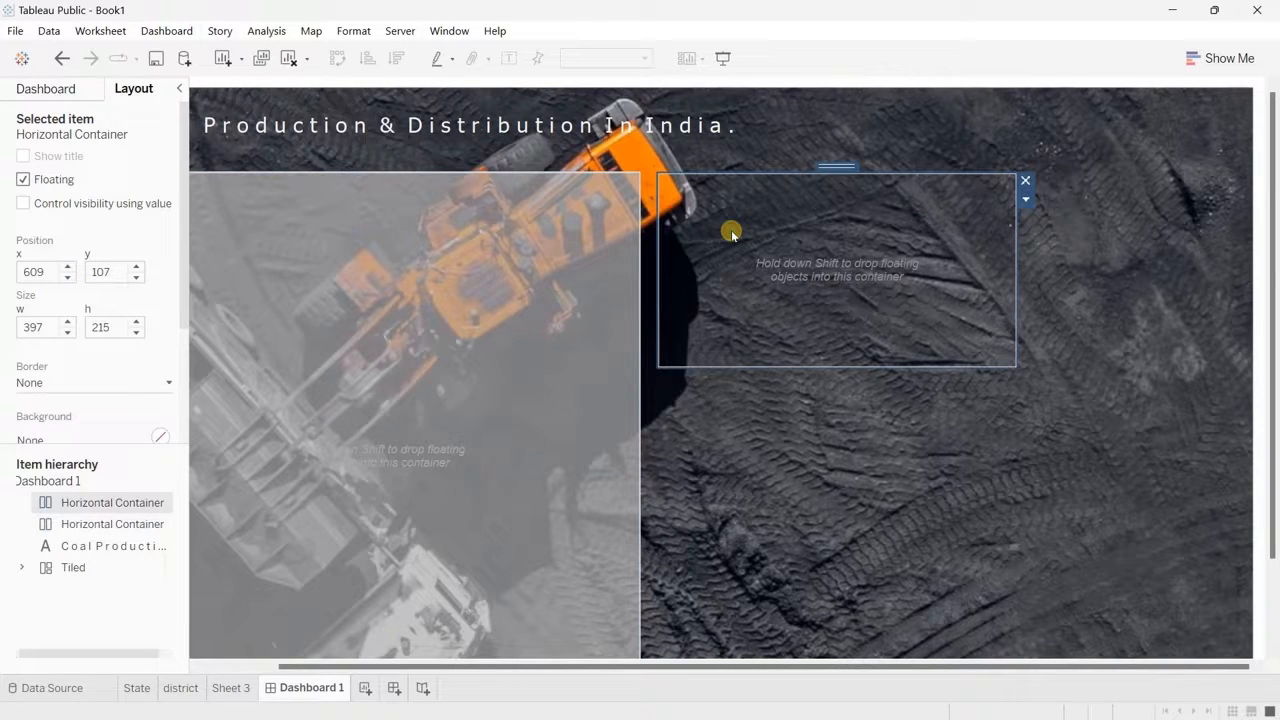
{"action": "left_click", "coordinate": [136, 277]}
{"action": "left_click", "coordinate": [136, 277]}
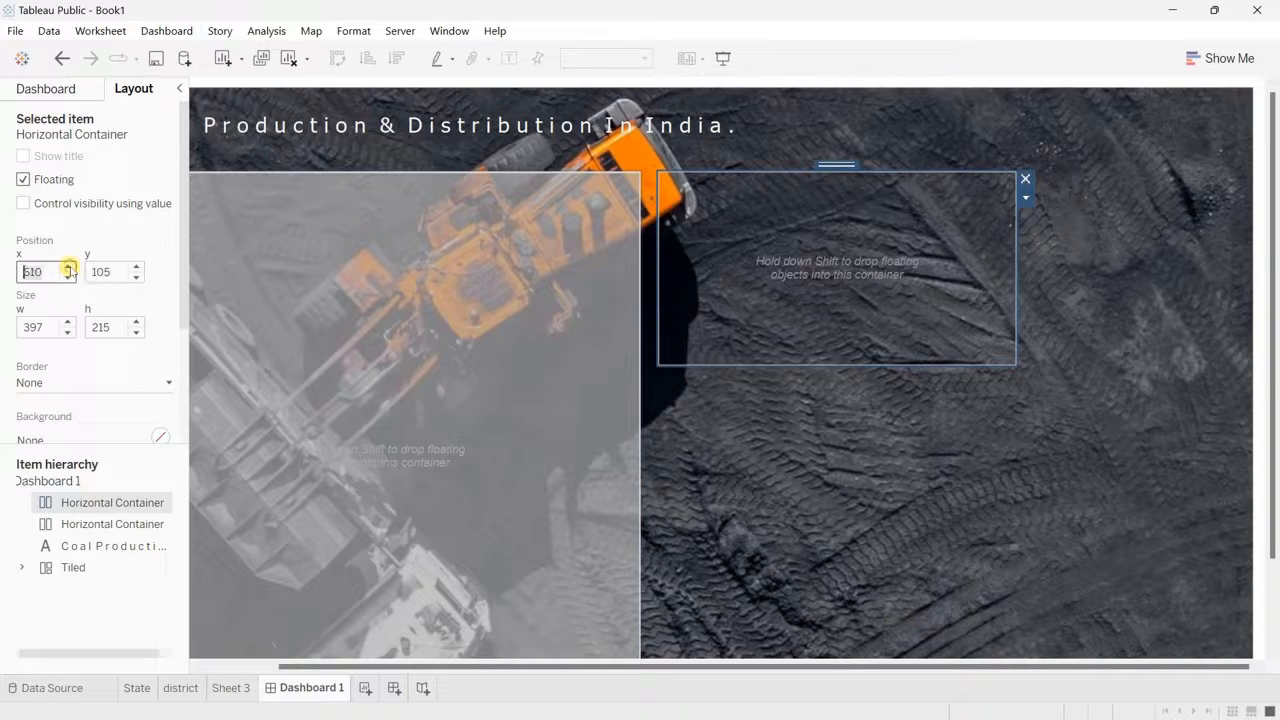
{"action": "left_click", "coordinate": [68, 266]}
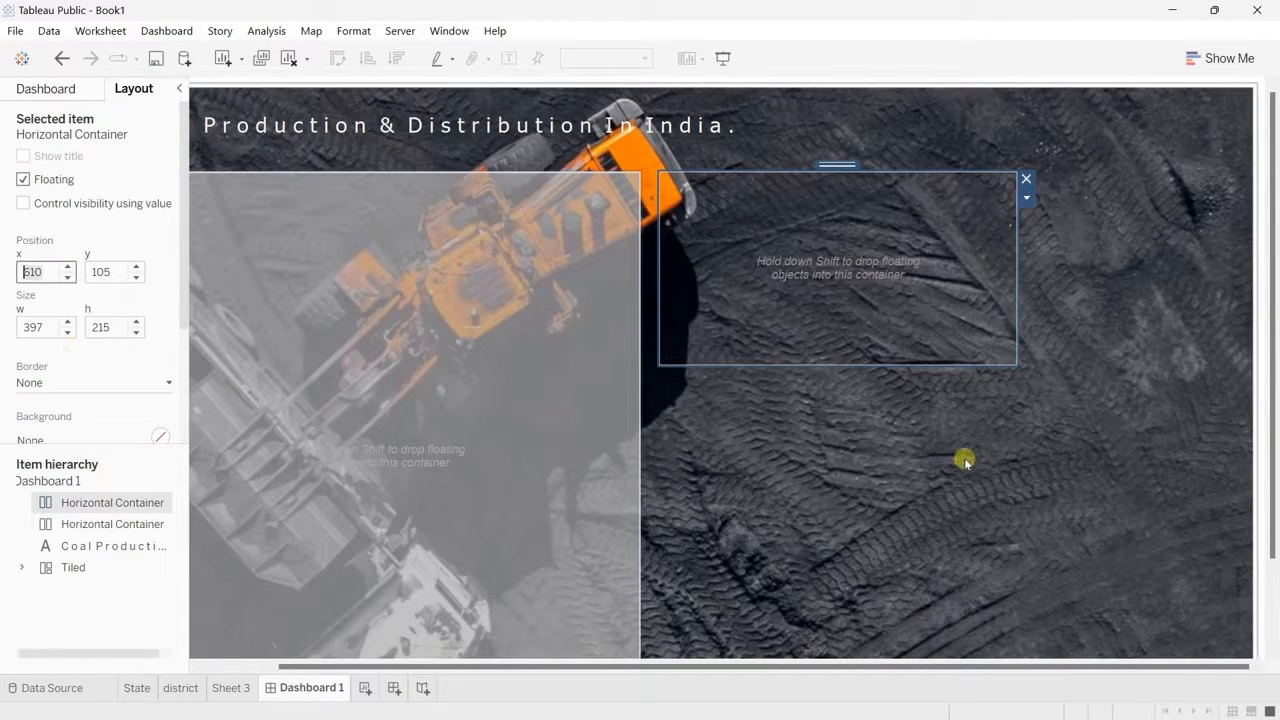
Step: Set the second horizontal container's width to 420 px
{"action": "left_click", "coordinate": [48, 326]}
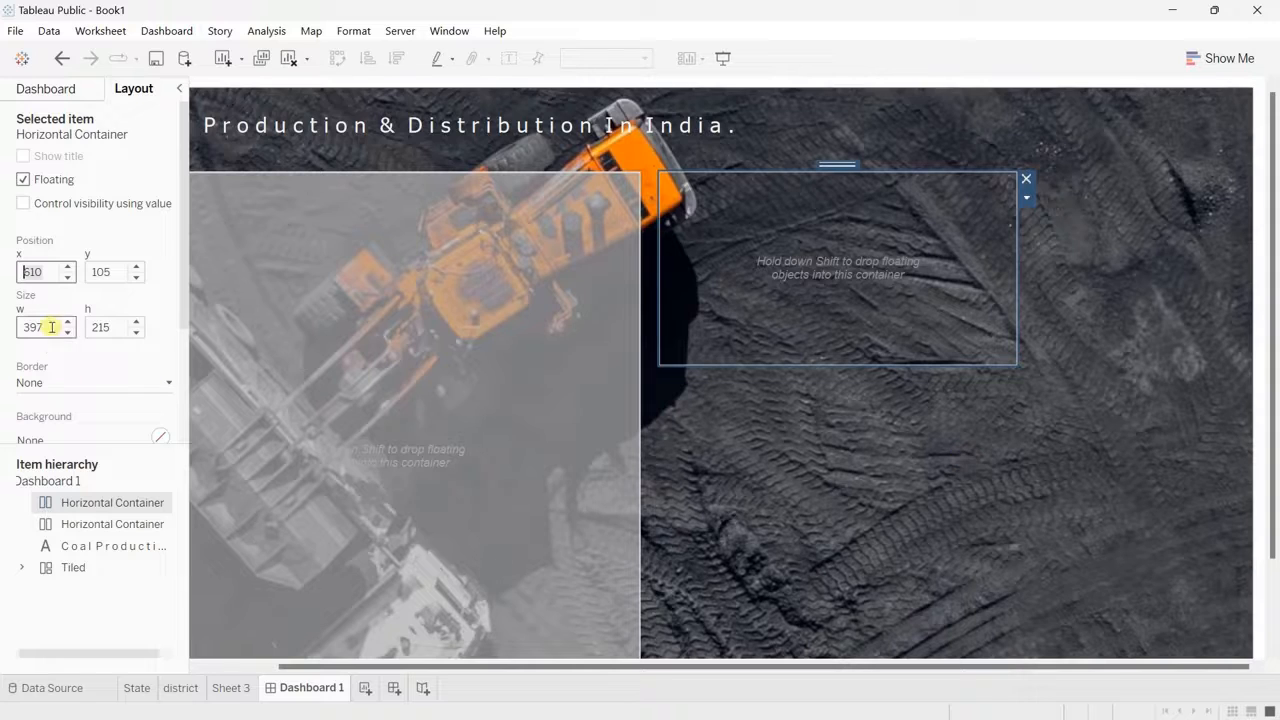
{"action": "double_click", "coordinate": [51, 326]}
{"action": "type", "text": "420"}
{"action": "key", "text": "Return"}
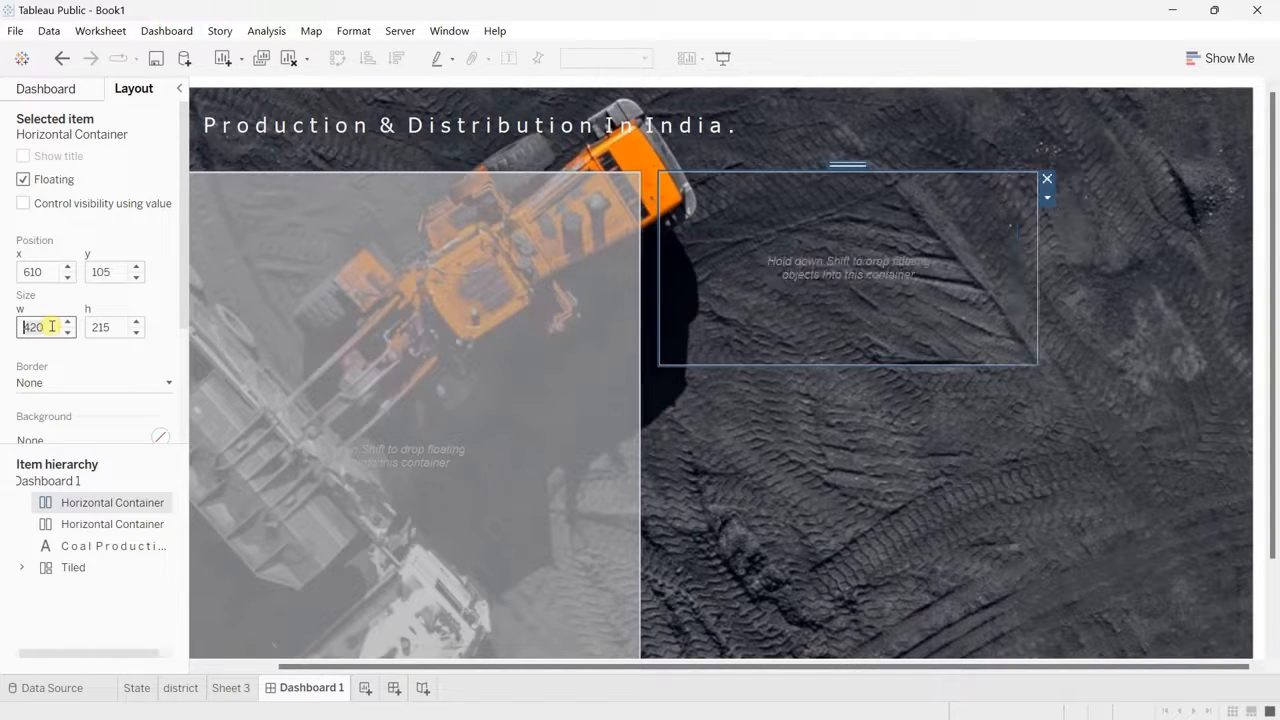
Step: Set the second horizontal container's height to 640 px and compare its lower edge with the first container's
{"action": "left_click", "coordinate": [120, 329]}
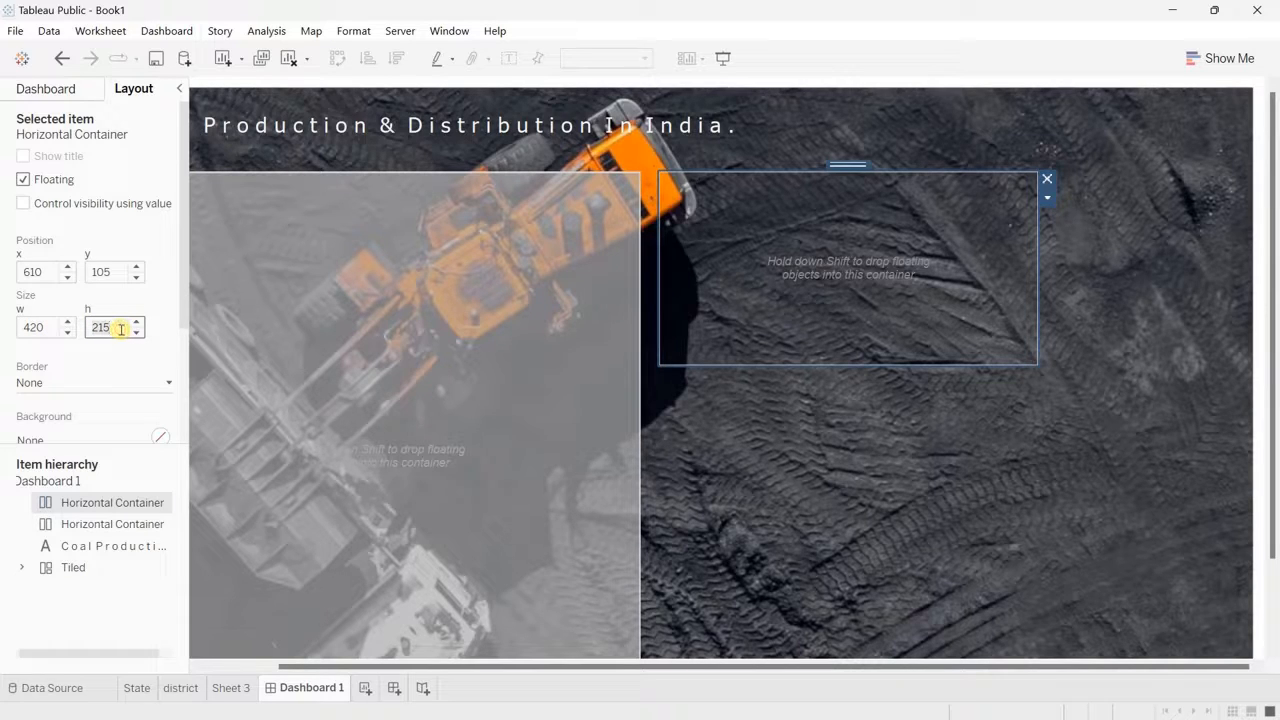
{"action": "key", "text": "BackSpace"}
{"action": "key", "text": "BackSpace"}
{"action": "key", "text": "BackSpace"}
{"action": "type", "text": "640"}
{"action": "key", "text": "Return"}
{"action": "scroll", "coordinate": [577, 460], "scroll_direction": "down", "scroll_amount": 2}
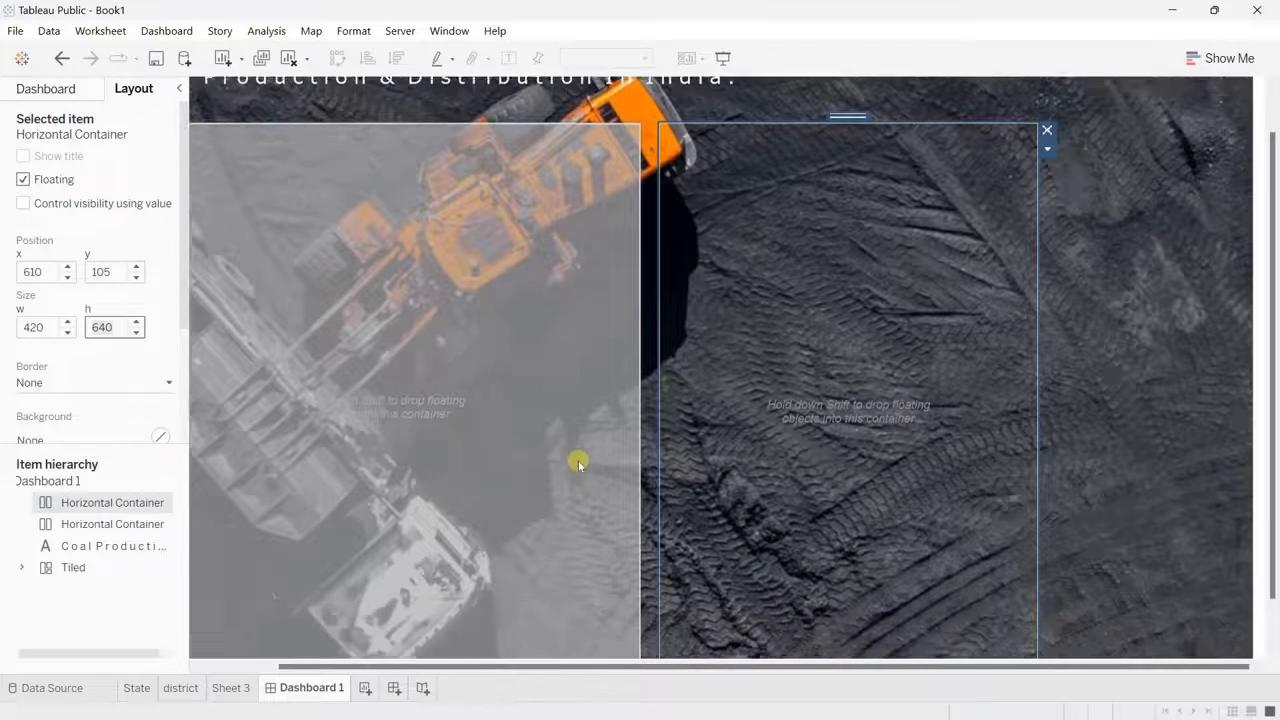
{"action": "scroll", "coordinate": [577, 460], "scroll_direction": "up", "scroll_amount": 2}
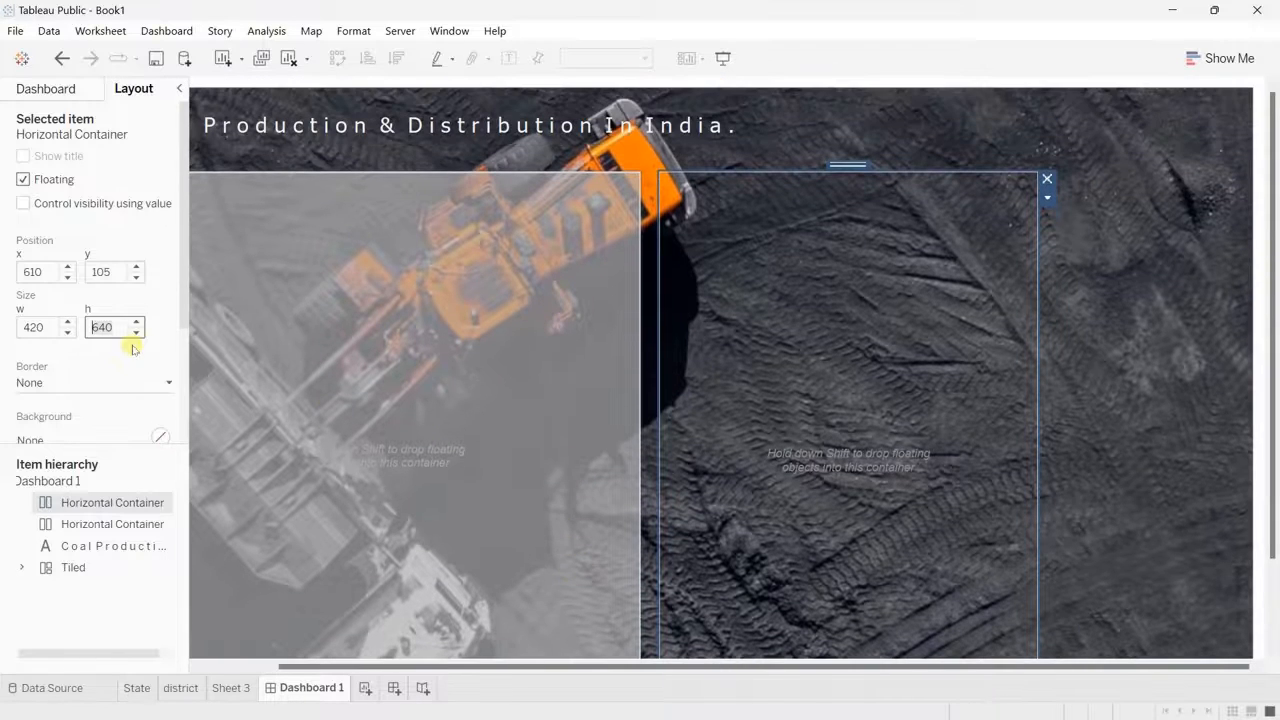
Step: Set the second horizontal container's height to 630 px and check that its lower edge aligns with the first container
{"action": "type", "text": "3"}
{"action": "key", "text": "Return"}
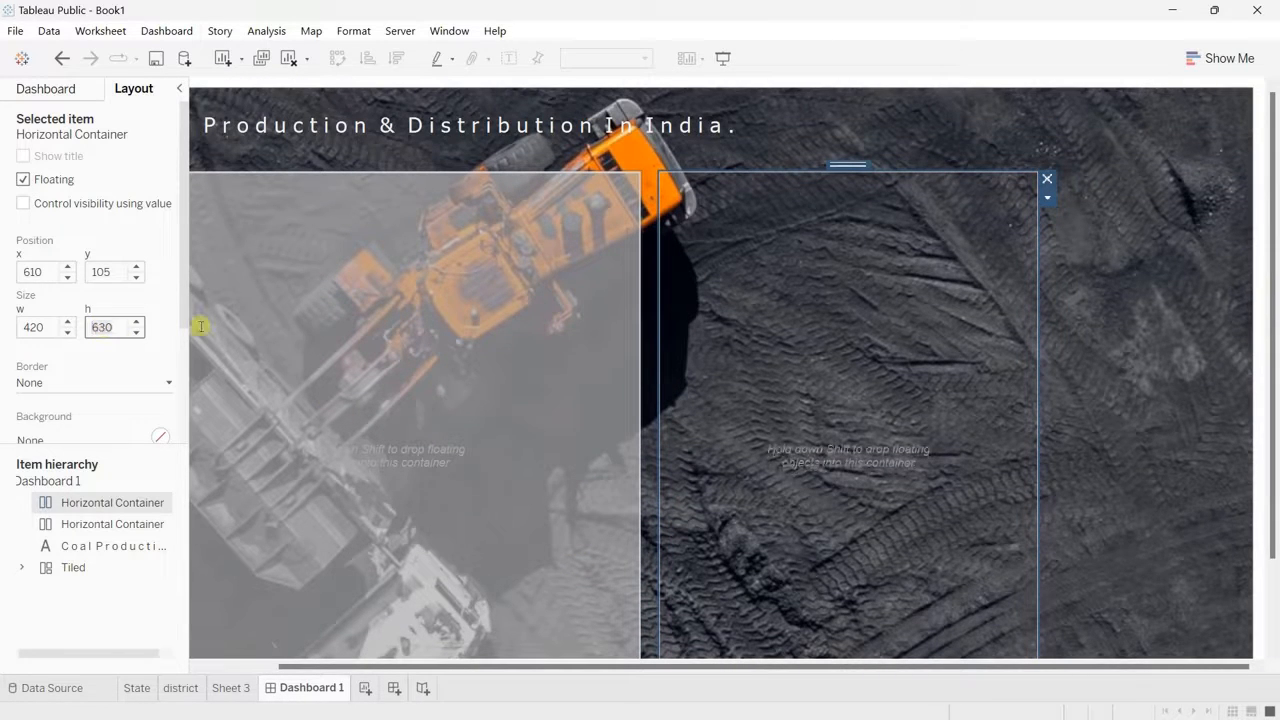
{"action": "scroll", "coordinate": [1143, 433], "scroll_direction": "down", "scroll_amount": 2}
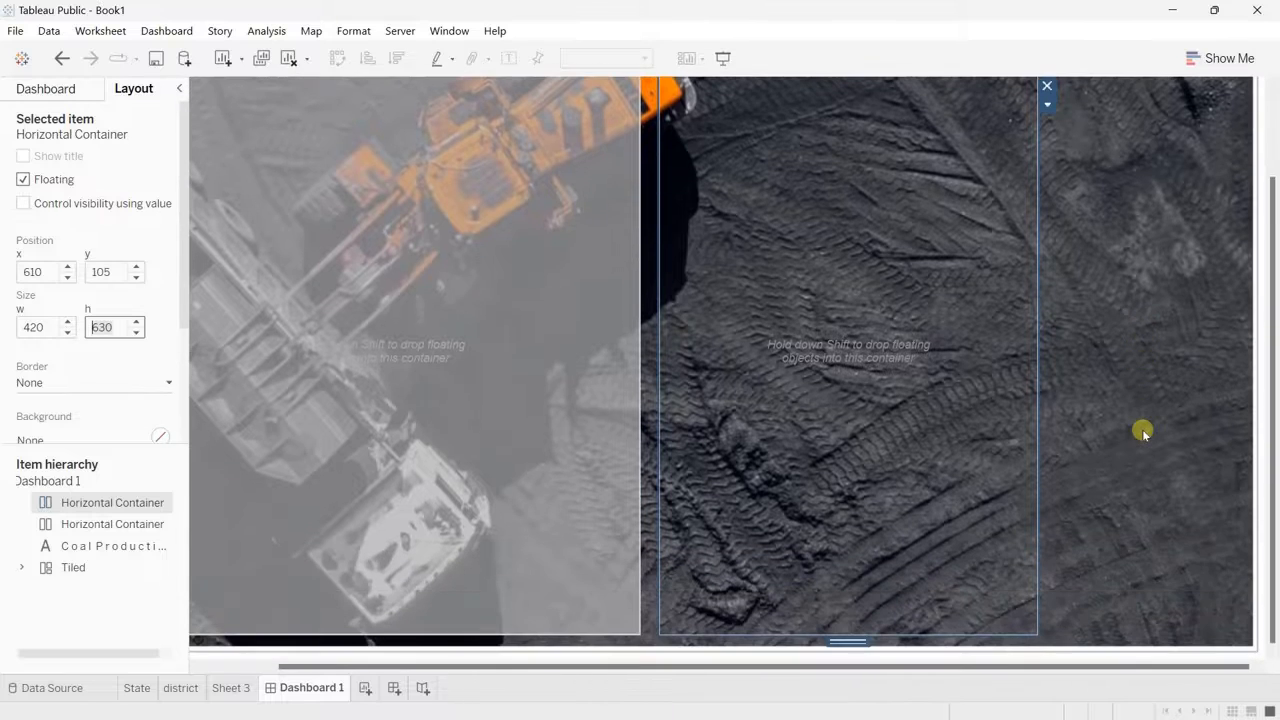
{"action": "scroll", "coordinate": [1143, 433], "scroll_direction": "up", "scroll_amount": 2}
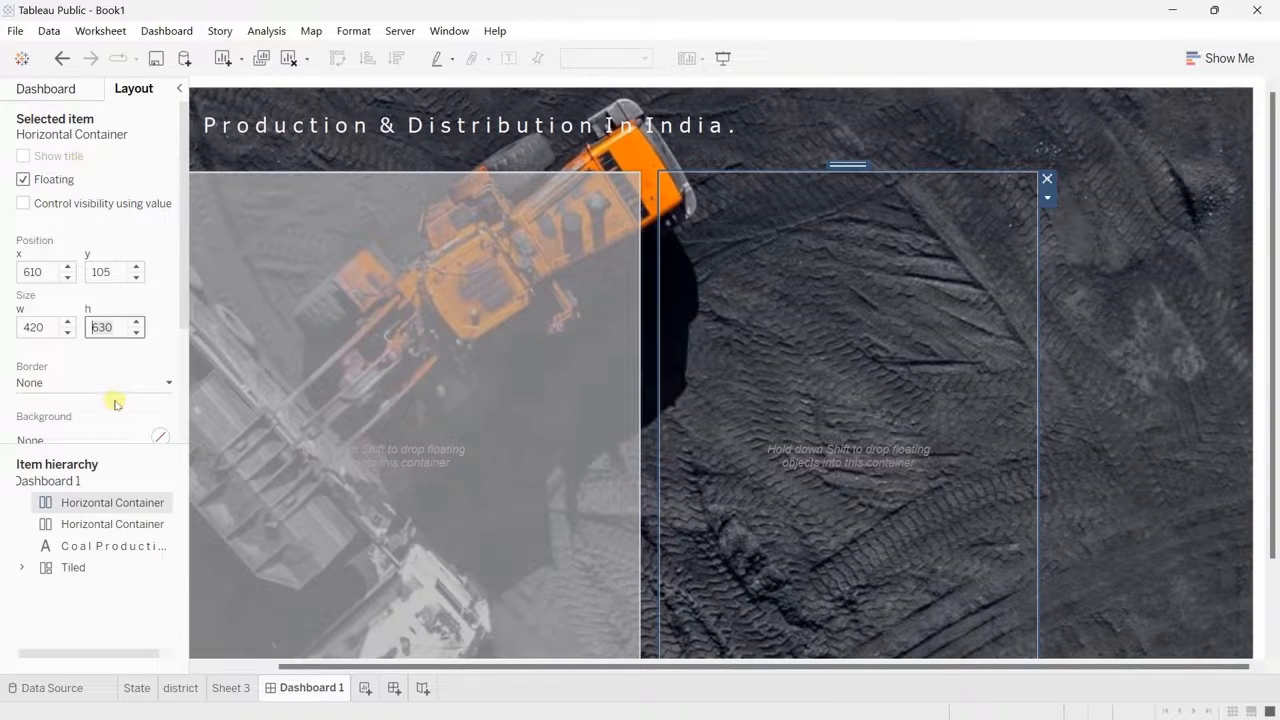
Step: Give the second horizontal container a solid light grey border in the second-thinnest line weight
{"action": "left_click", "coordinate": [94, 378]}
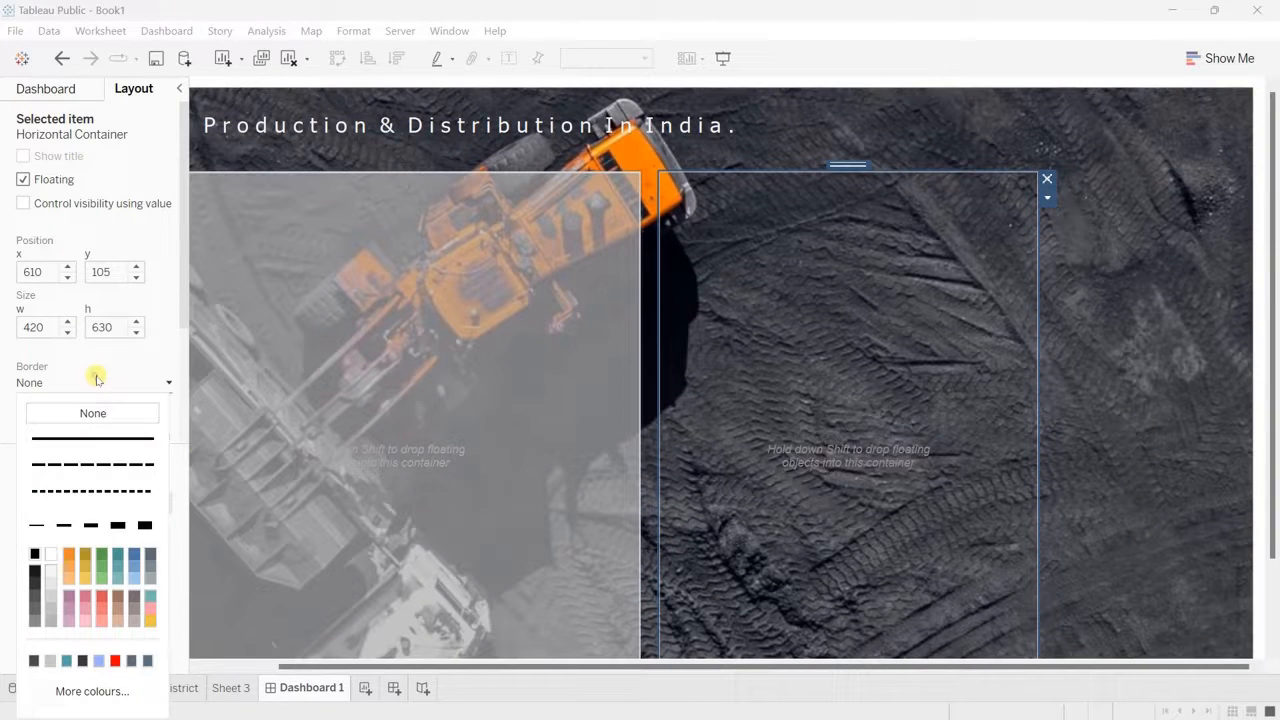
{"action": "left_click", "coordinate": [83, 443]}
{"action": "left_click", "coordinate": [64, 525]}
{"action": "left_click", "coordinate": [50, 598]}
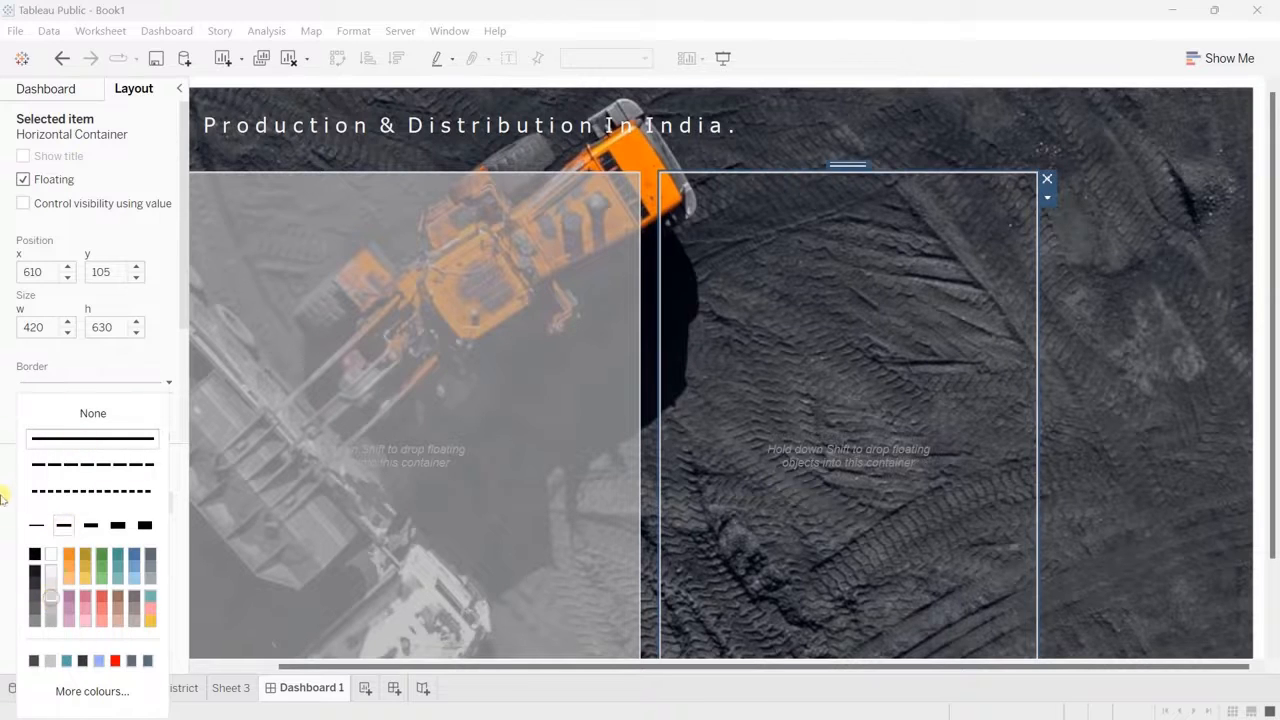
{"action": "left_click", "coordinate": [4, 492]}
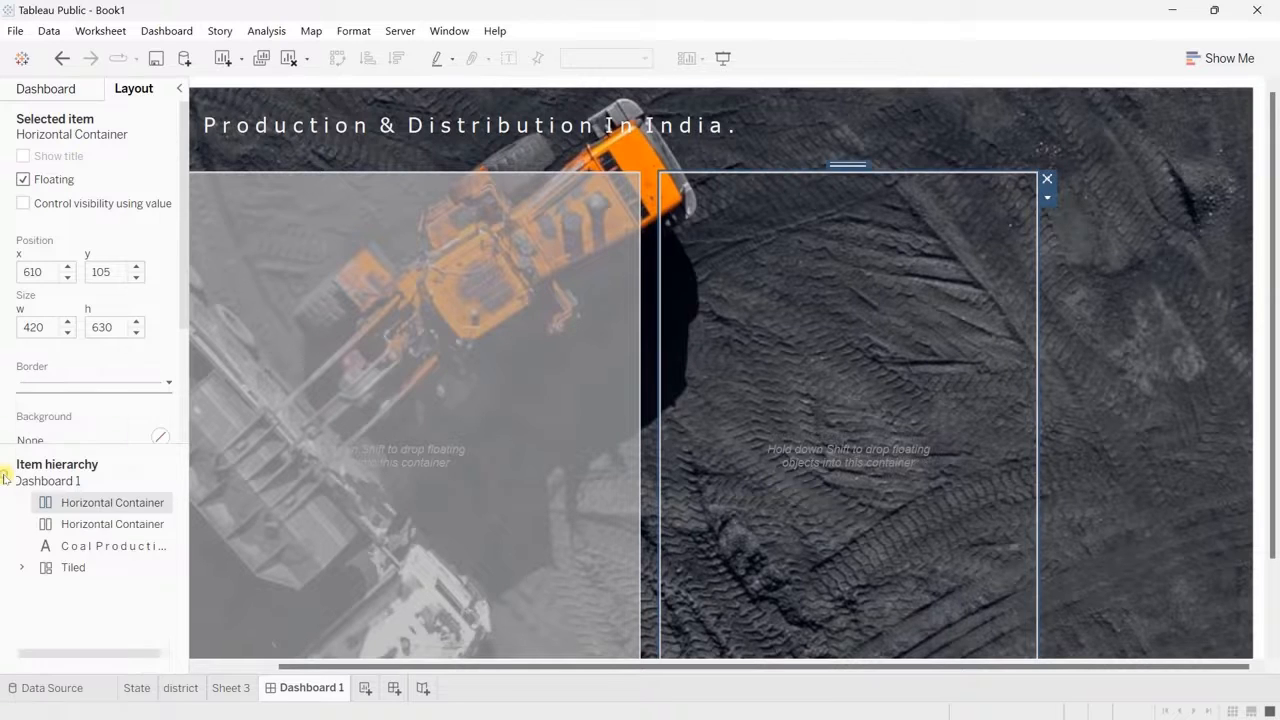
Step: Fill the second horizontal container's background with grey at 70% opacity
{"action": "left_click", "coordinate": [93, 439]}
{"action": "left_click", "coordinate": [55, 551]}
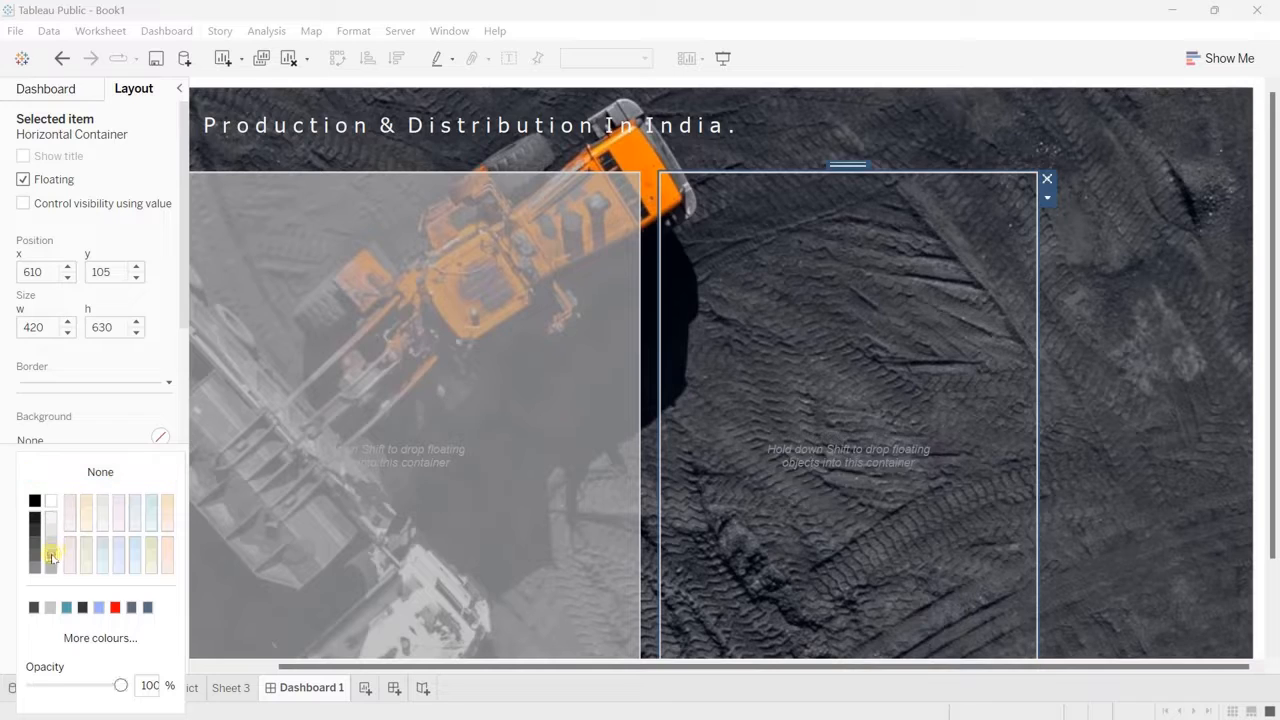
{"action": "key", "text": "Return"}
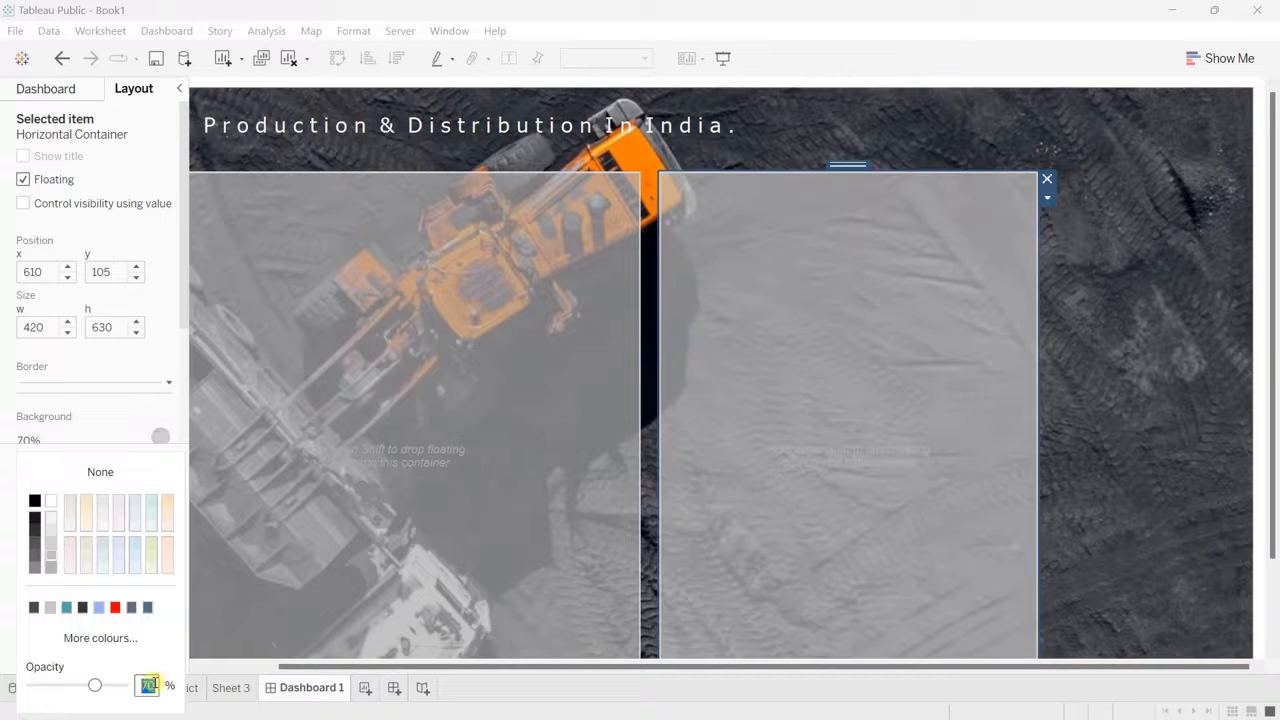
{"action": "left_click", "coordinate": [1100, 486]}
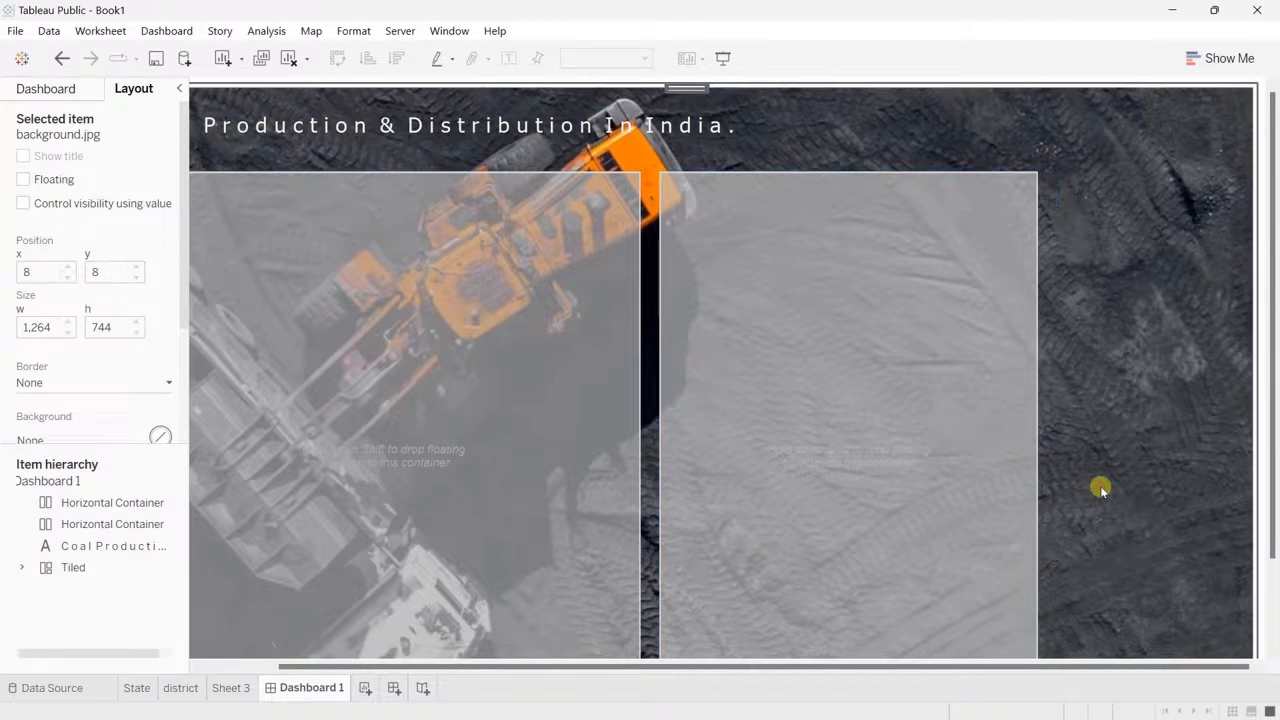
Step: Place a floating vertical container in the free area right of the second grey container and fit it there, aligned with its upper edge
{"action": "left_click", "coordinate": [48, 88]}
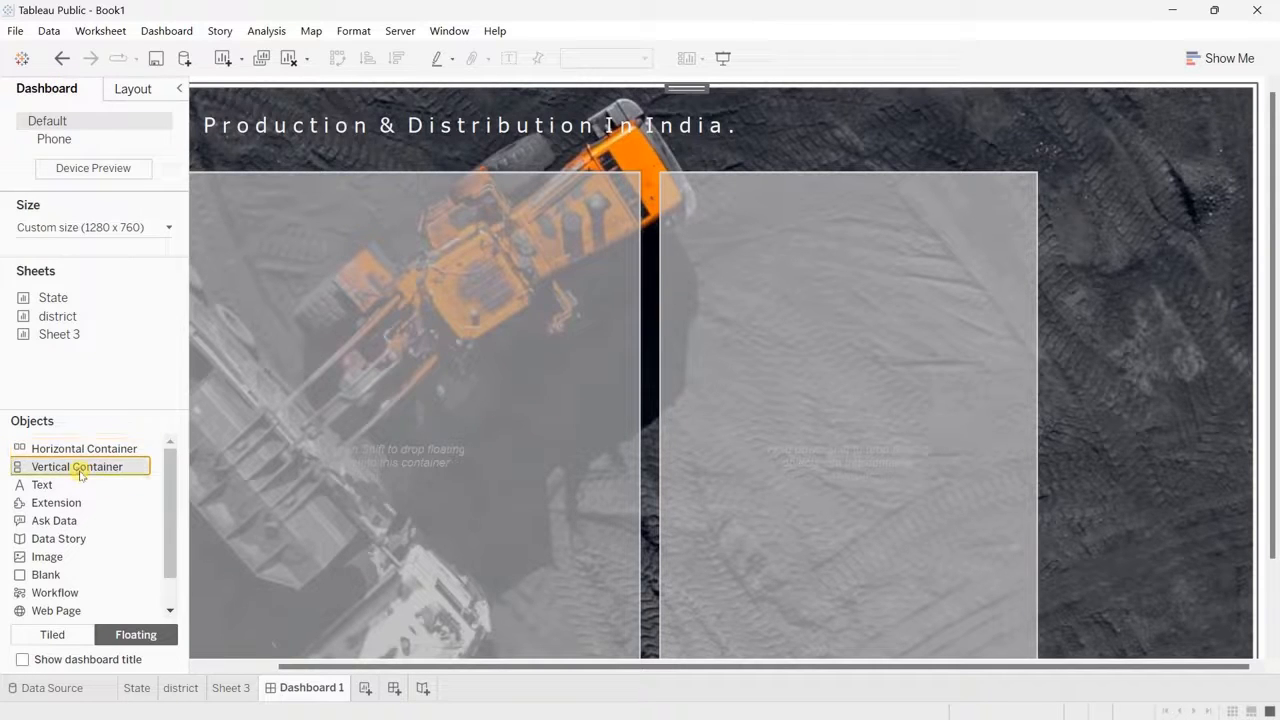
{"action": "left_click_drag", "start_coordinate": [86, 466], "coordinate": [843, 226]}
{"action": "left_click_drag", "start_coordinate": [843, 284], "coordinate": [1003, 276]}
{"action": "left_click_drag", "start_coordinate": [1104, 217], "coordinate": [1143, 163]}
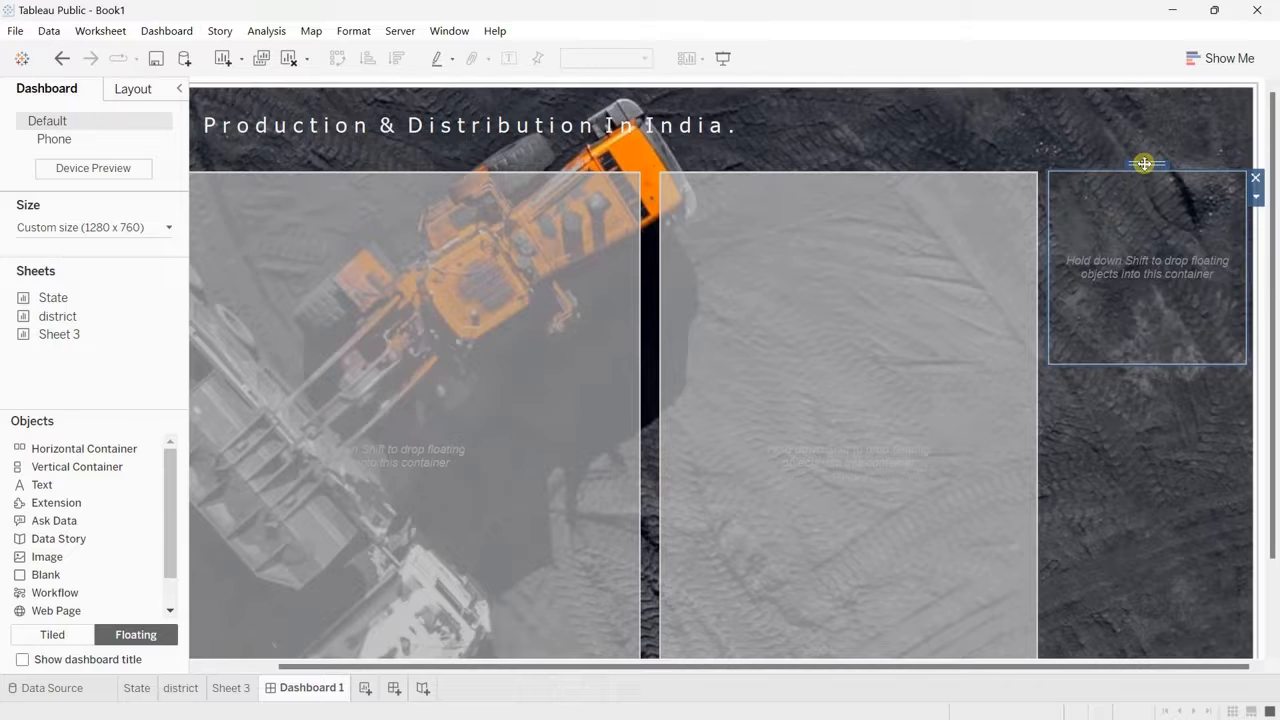
Step: Move the second horizontal container to x 600 and nudge the vertical container slightly left, closer to it
{"action": "left_click", "coordinate": [133, 88]}
{"action": "left_click", "coordinate": [67, 277]}
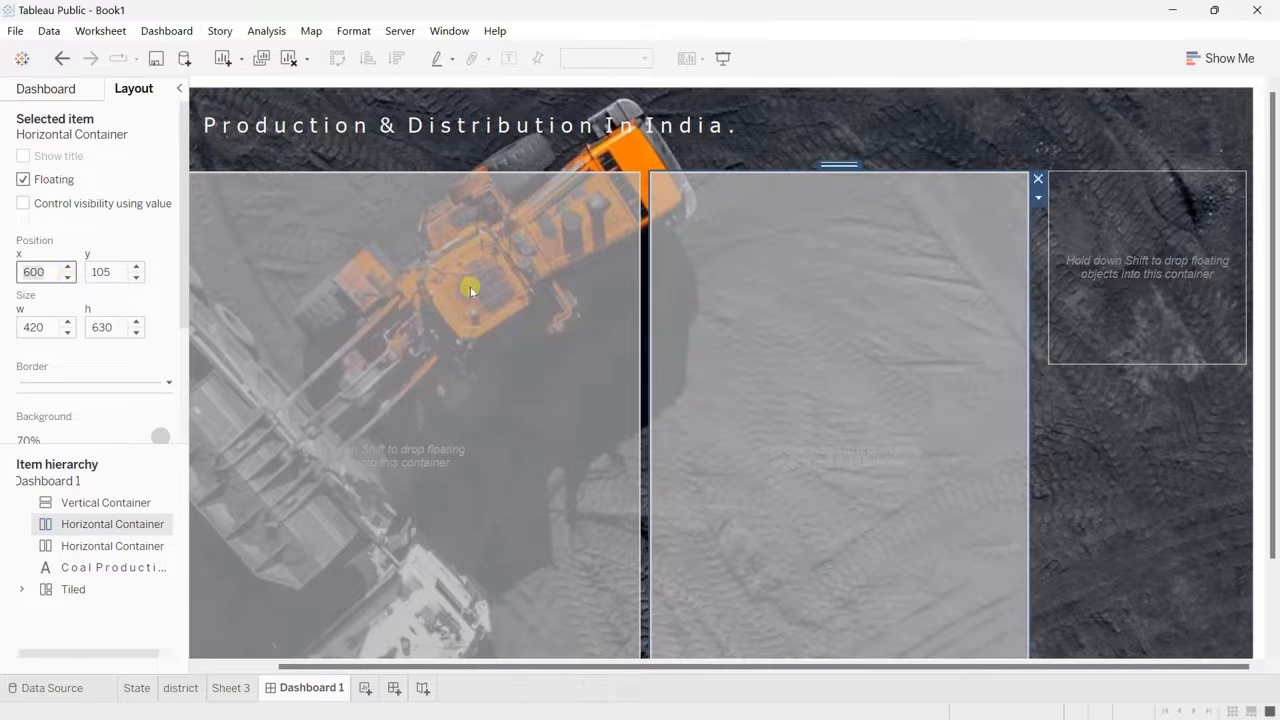
{"action": "left_click", "coordinate": [1120, 240]}
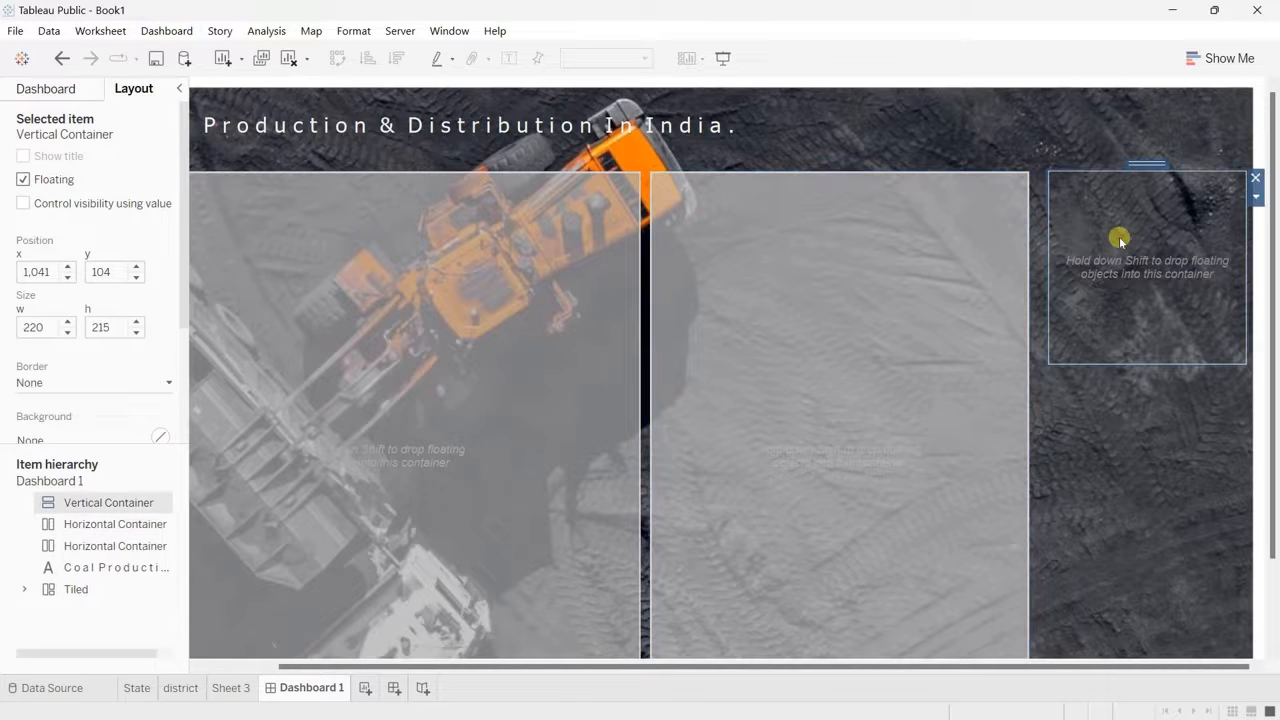
{"action": "left_click", "coordinate": [67, 277]}
Step: Set the second horizontal container's x position to 605 to even out the gaps between the containers
{"action": "left_click", "coordinate": [738, 292]}
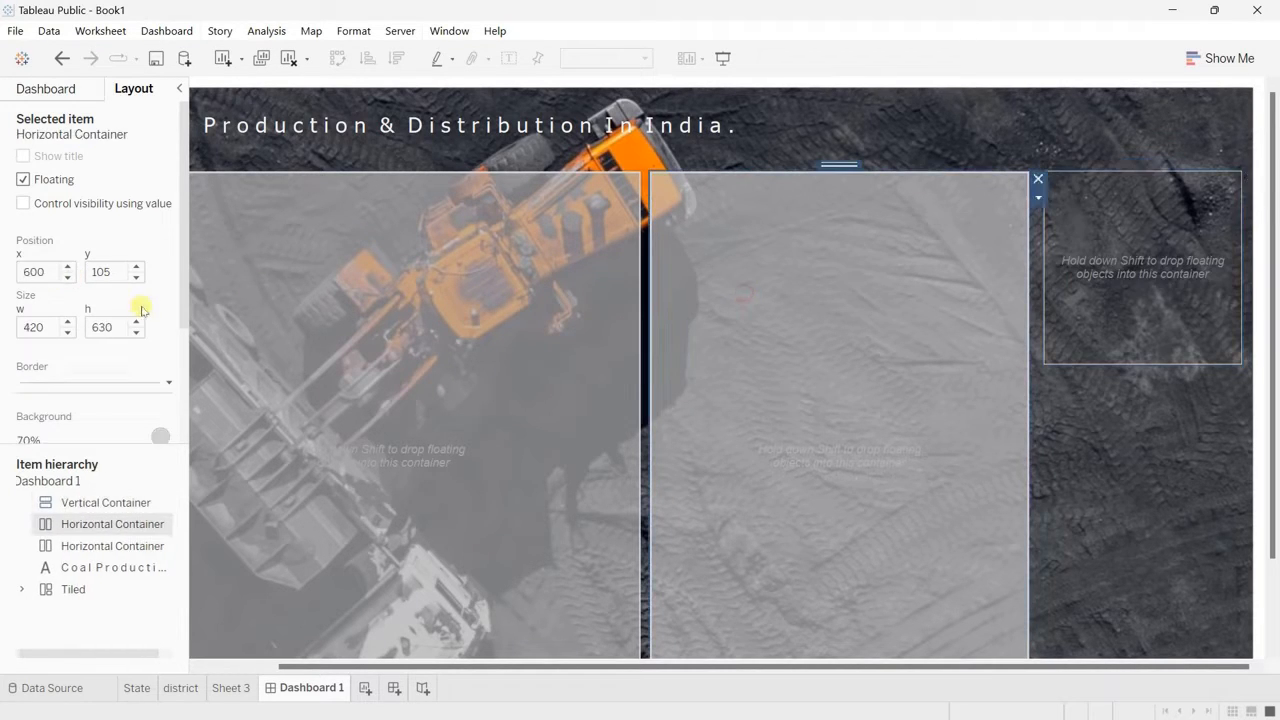
{"action": "left_click", "coordinate": [68, 267]}
{"action": "left_click", "coordinate": [68, 267]}
{"action": "left_click", "coordinate": [68, 267]}
{"action": "left_click", "coordinate": [68, 267]}
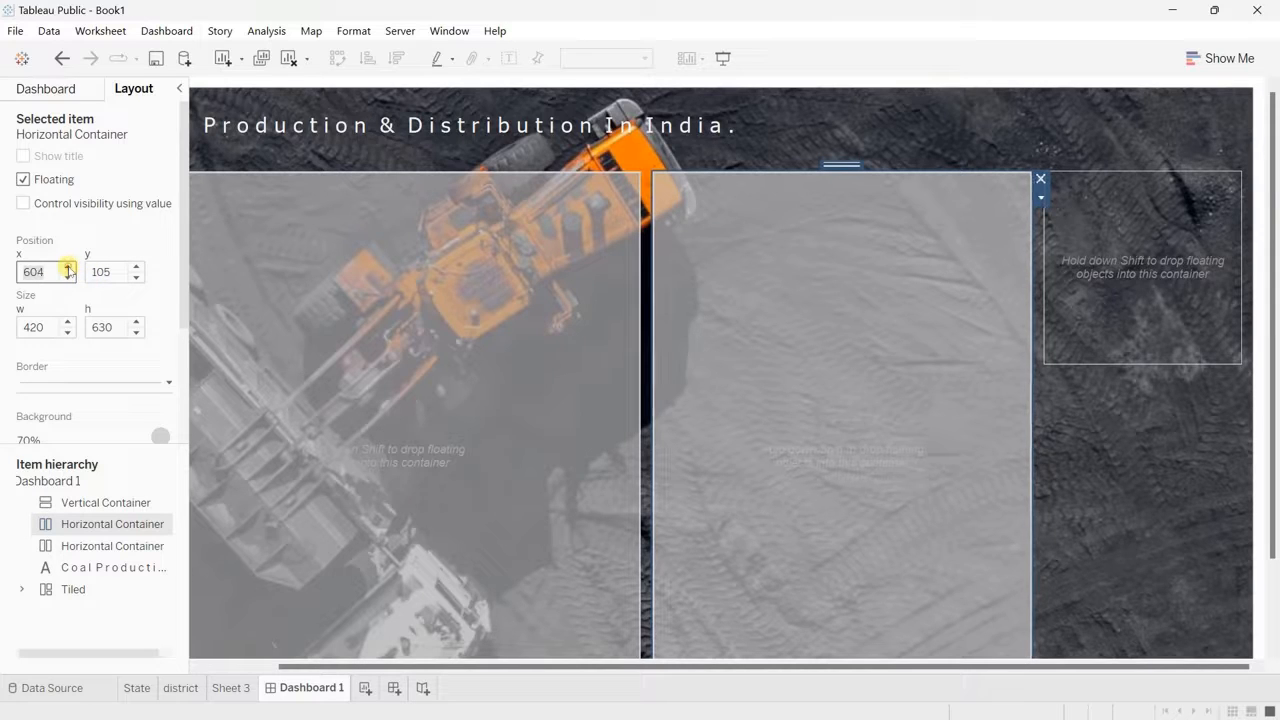
{"action": "left_click", "coordinate": [68, 267]}
{"action": "left_click", "coordinate": [68, 267]}
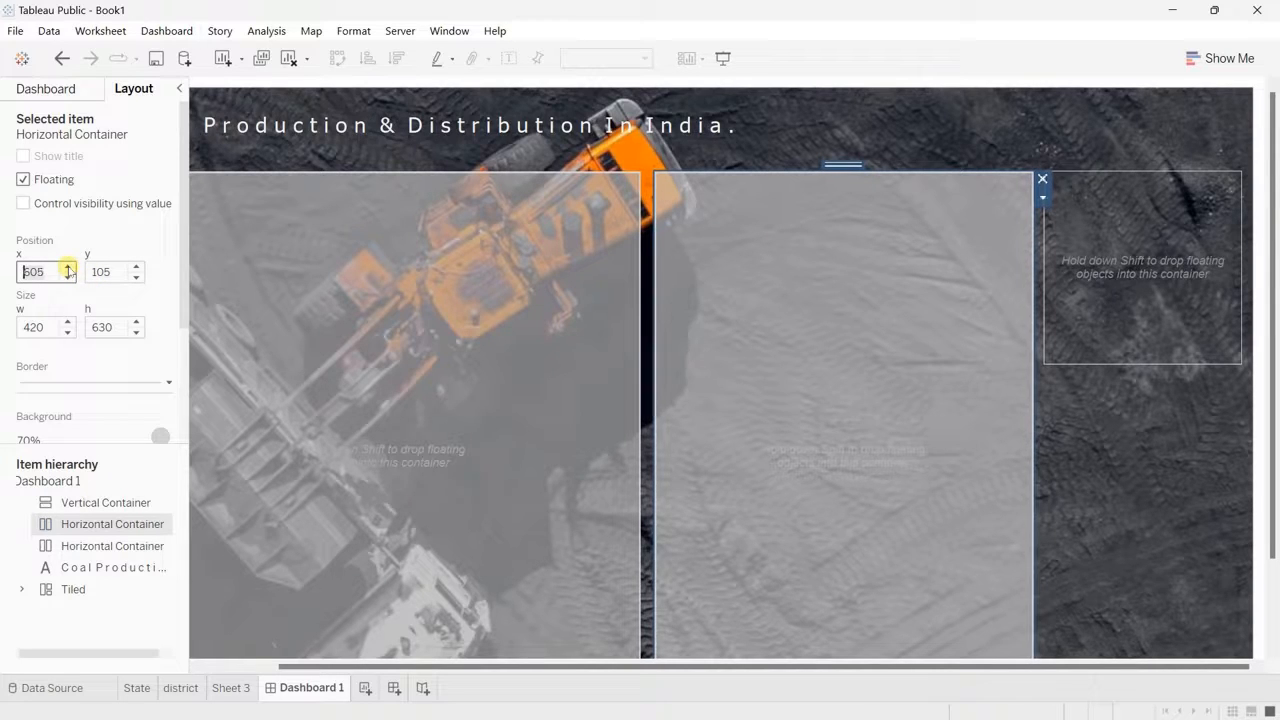
Step: Position the vertical container at x 1,039 and y 105, and set its height to 630 px
{"action": "left_click", "coordinate": [1128, 237]}
{"action": "left_click", "coordinate": [68, 267]}
{"action": "left_click", "coordinate": [68, 267]}
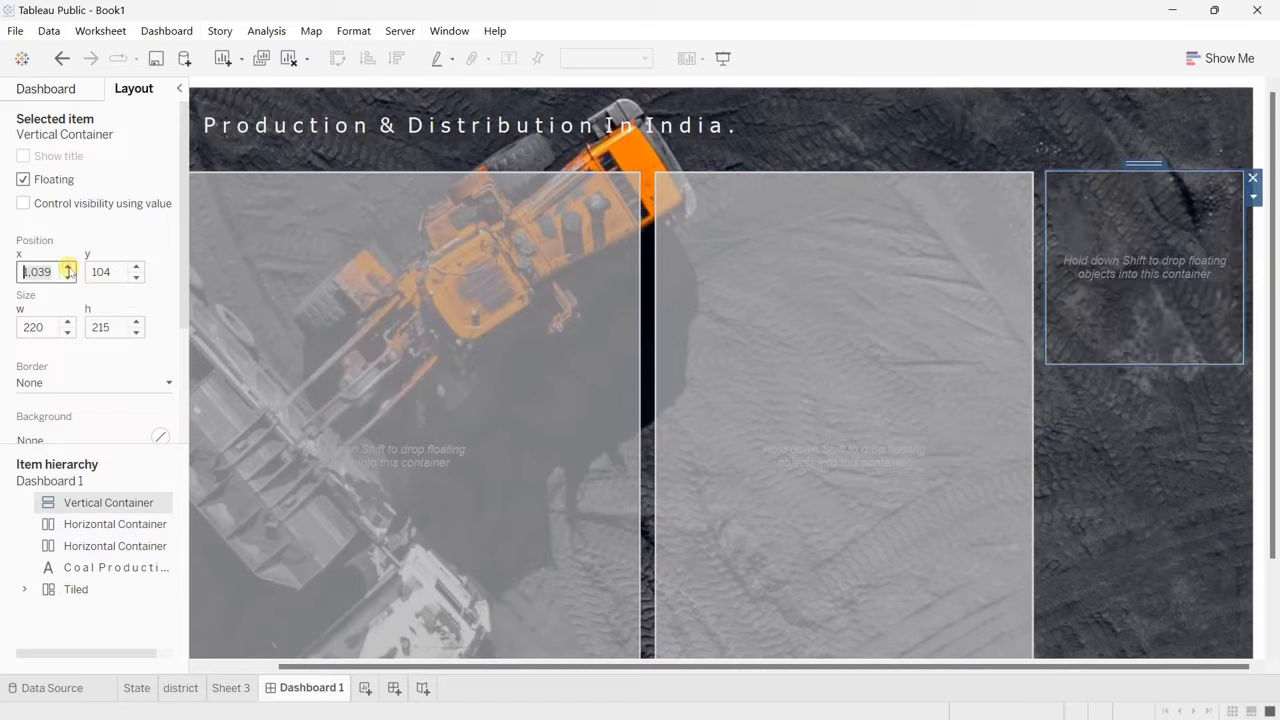
{"action": "left_click", "coordinate": [68, 267]}
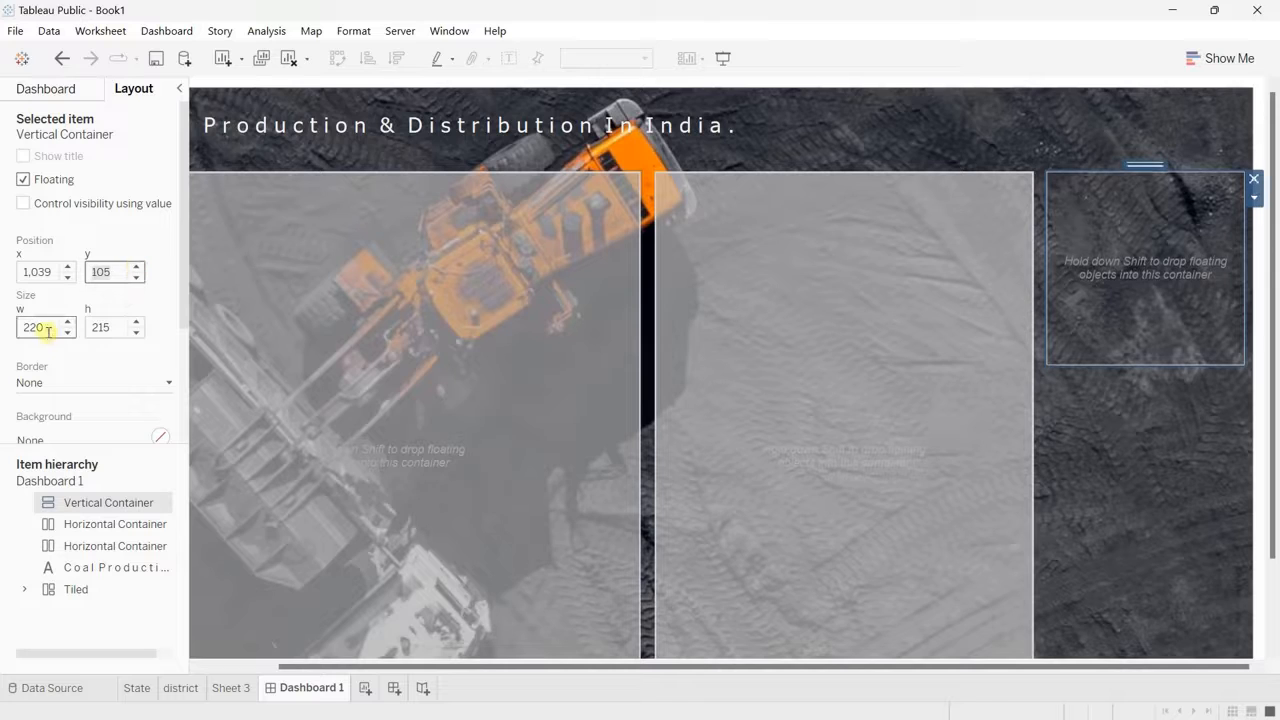
{"action": "left_click", "coordinate": [101, 326]}
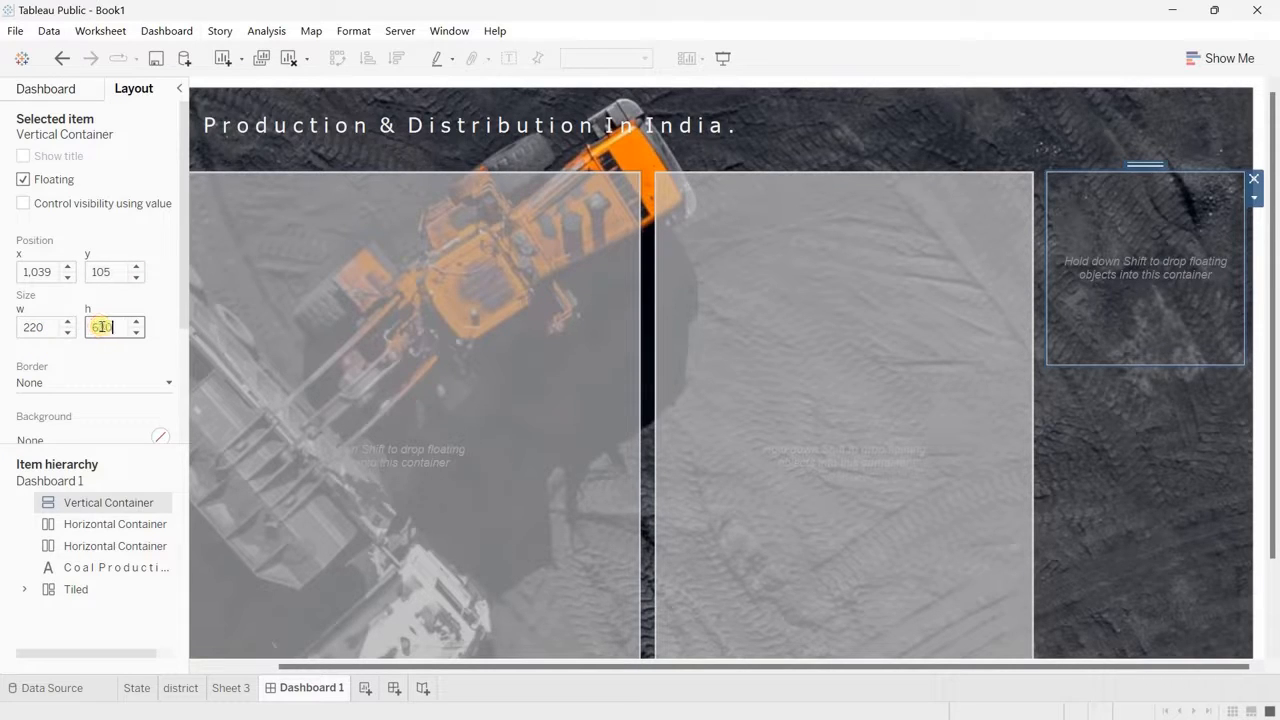
{"action": "type", "text": "630"}
{"action": "key", "text": "Return"}
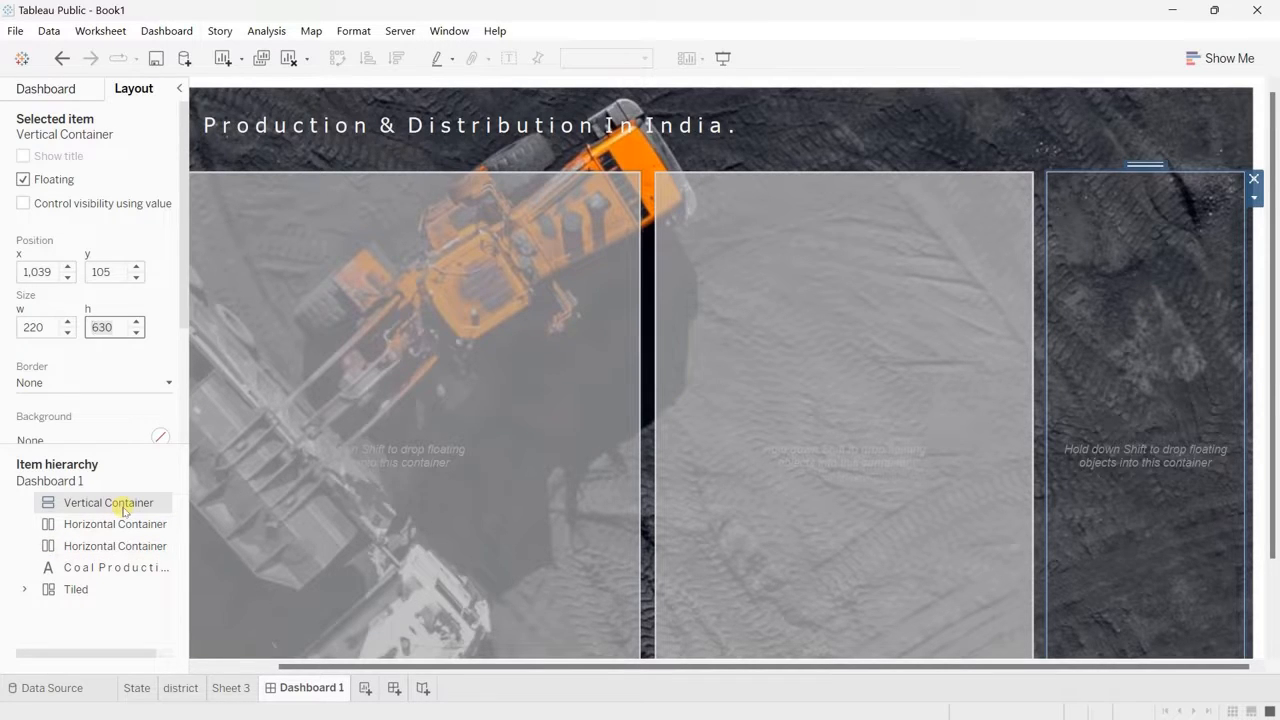
Step: Give the vertical container a solid light grey border in the second-thinnest line weight
{"action": "left_click", "coordinate": [100, 384]}
{"action": "left_click", "coordinate": [74, 437]}
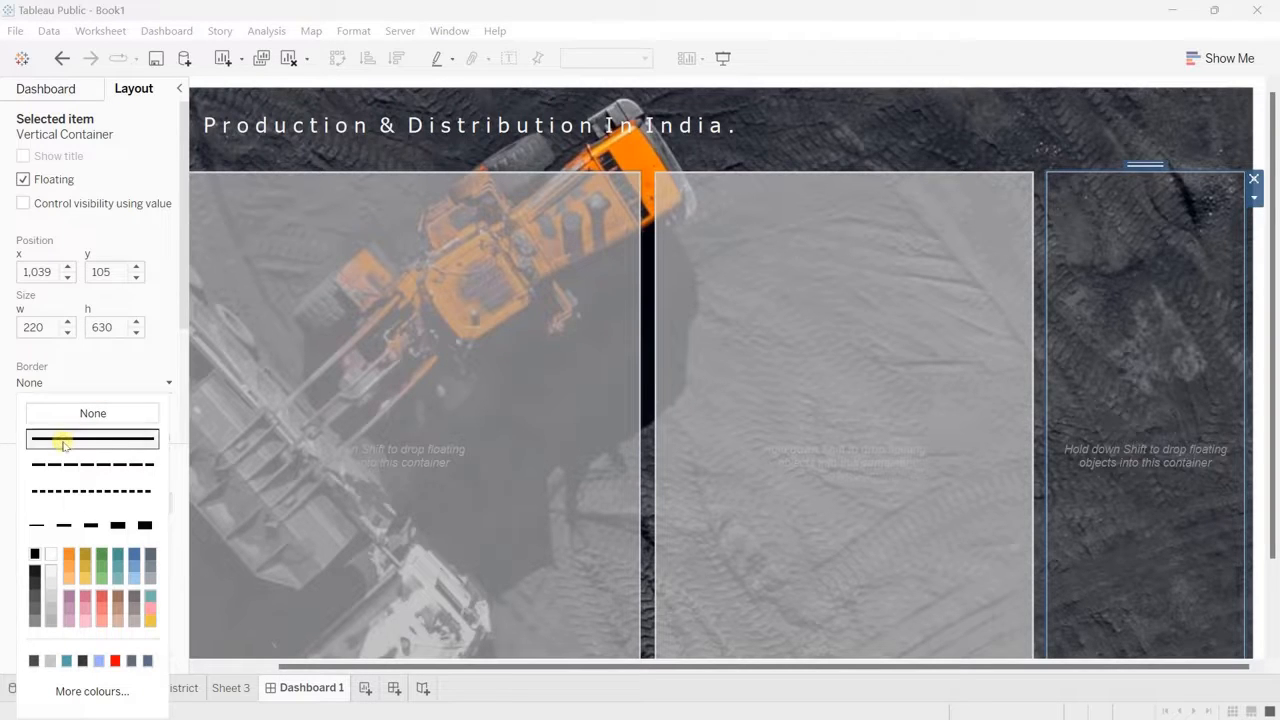
{"action": "left_click", "coordinate": [63, 525]}
{"action": "left_click", "coordinate": [52, 590]}
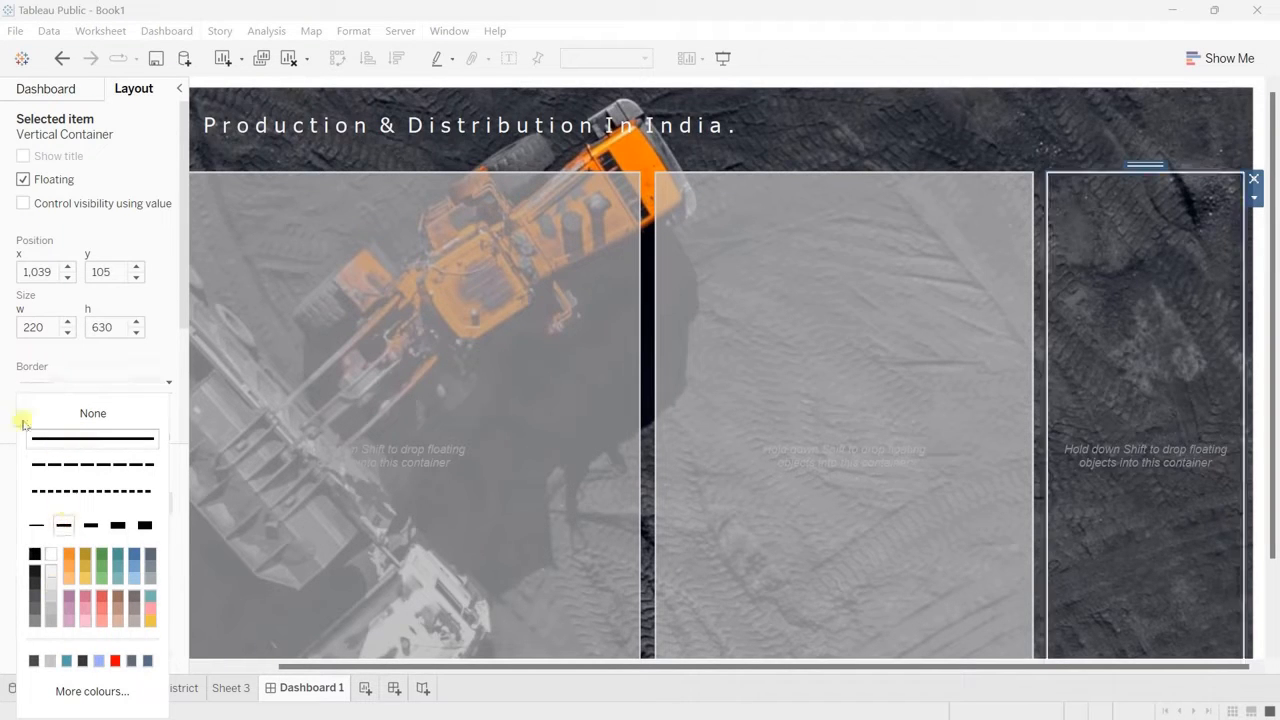
{"action": "left_click", "coordinate": [6, 426]}
Step: Fill the vertical container's background with grey at 70% opacity and check the overall container layout
{"action": "left_click", "coordinate": [82, 427]}
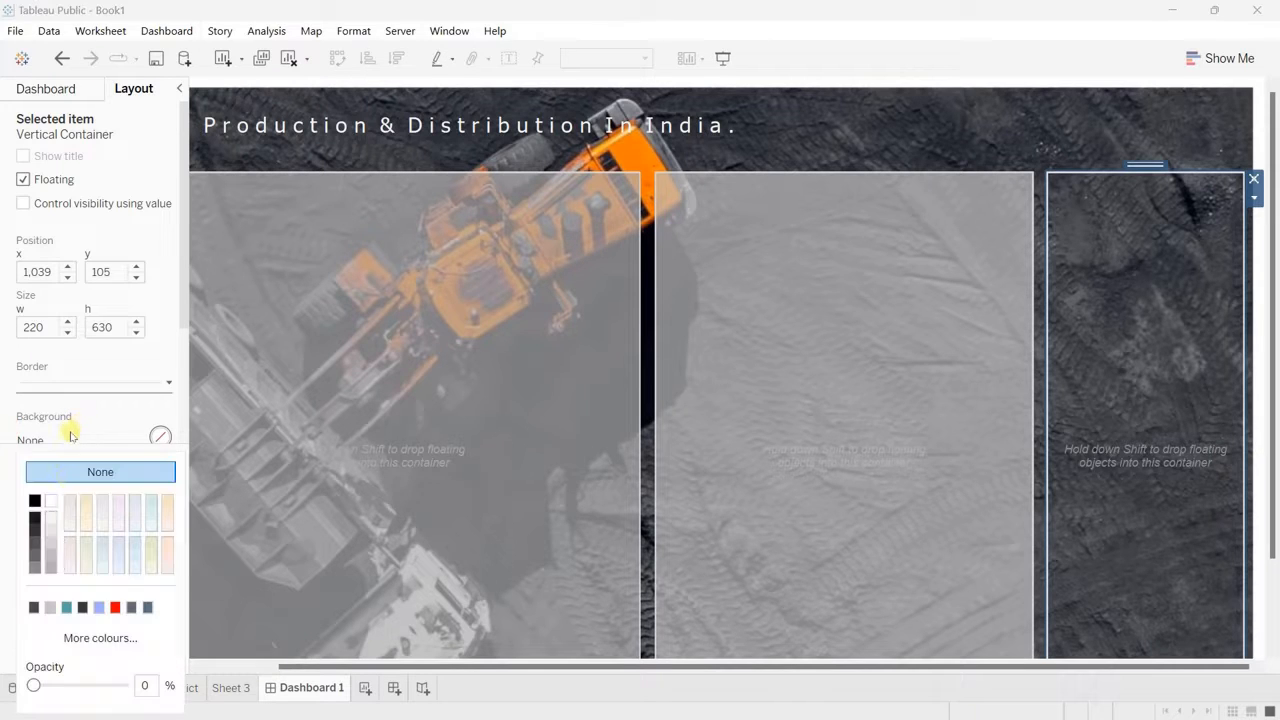
{"action": "left_click", "coordinate": [52, 562]}
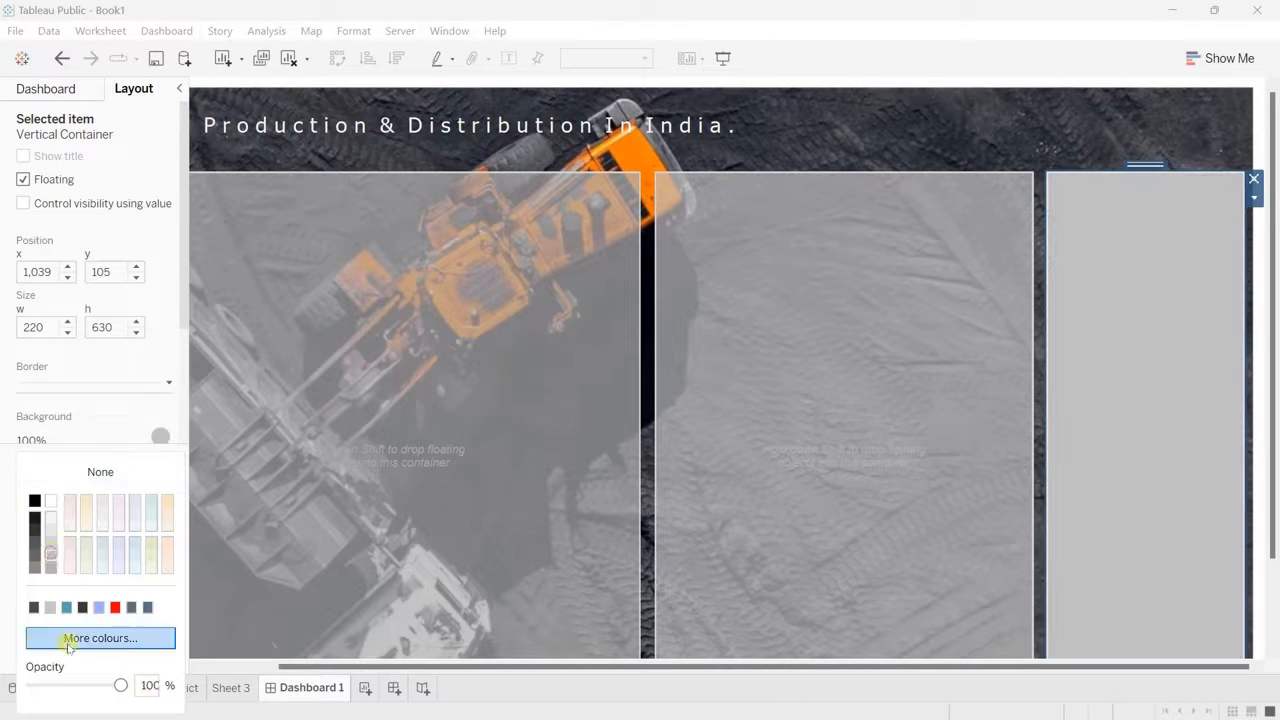
{"action": "left_click", "coordinate": [150, 685]}
{"action": "type", "text": "70"}
{"action": "key", "text": "Return"}
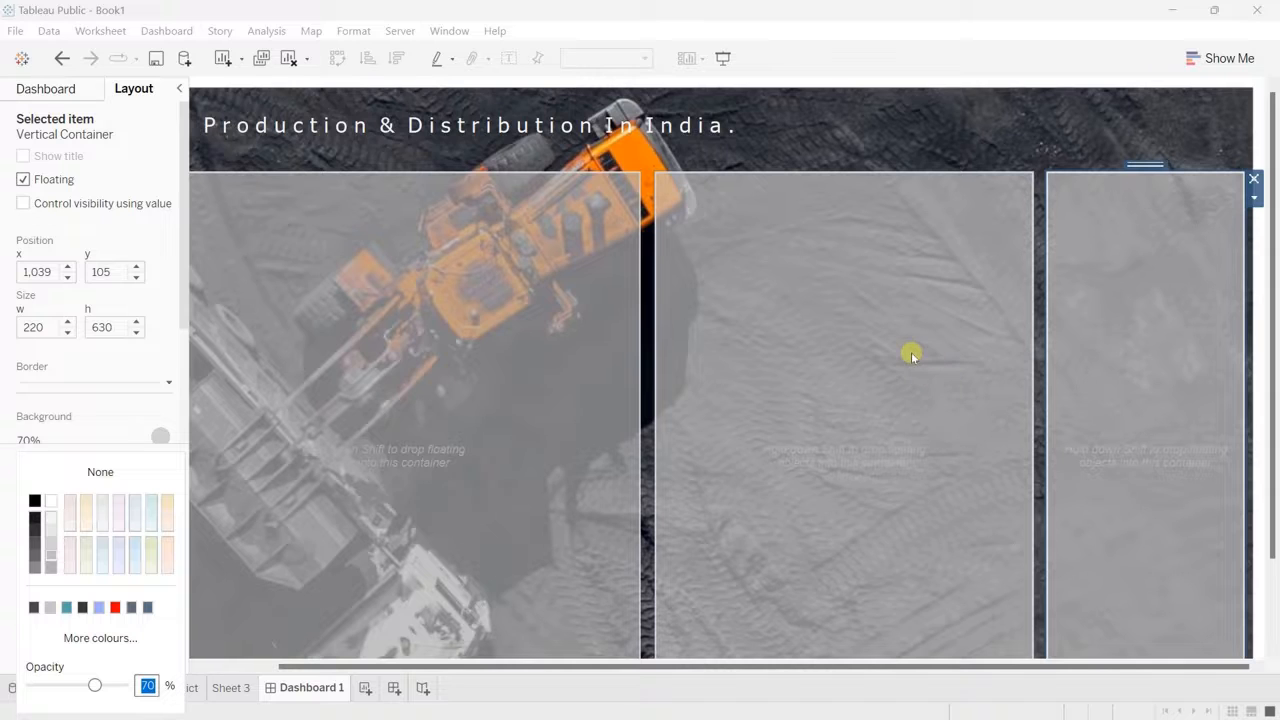
{"action": "scroll", "coordinate": [447, 416], "scroll_direction": "left", "scroll_amount": 2}
{"action": "scroll", "coordinate": [447, 416], "scroll_direction": "down", "scroll_amount": 2}
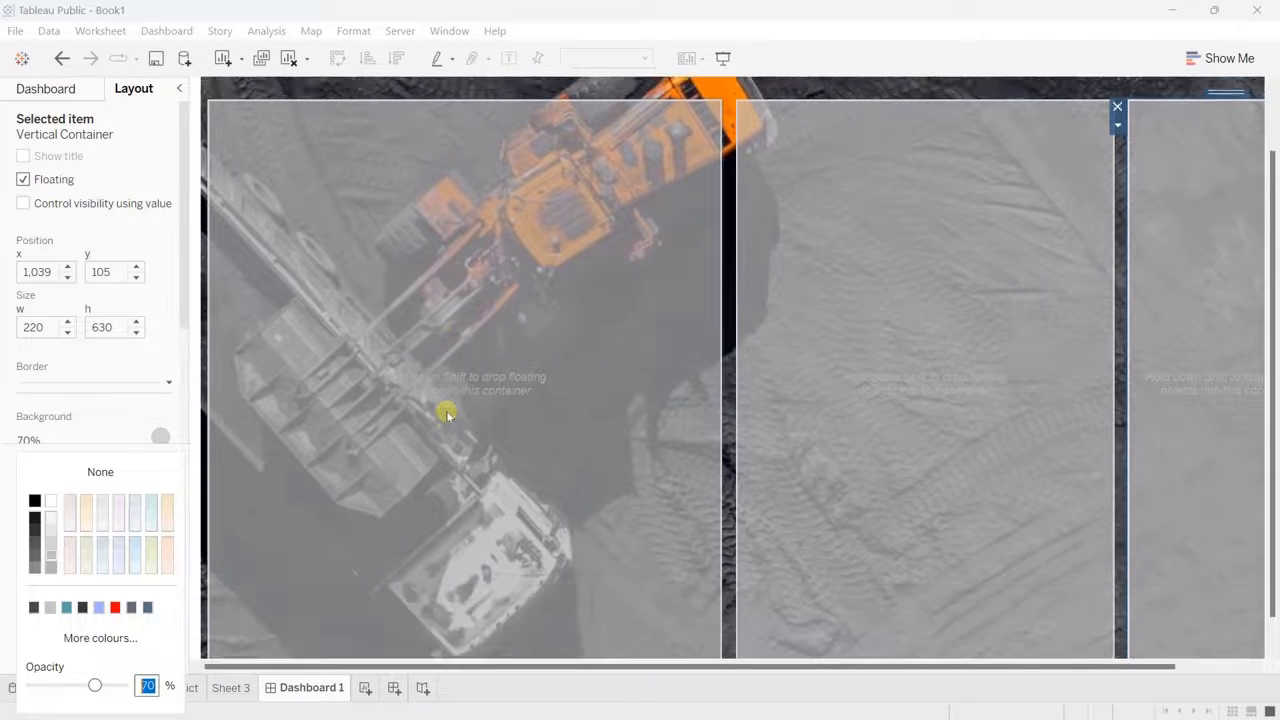
{"action": "scroll", "coordinate": [447, 416], "scroll_direction": "up", "scroll_amount": 1}
{"action": "scroll", "coordinate": [447, 416], "scroll_direction": "down", "scroll_amount": 1}
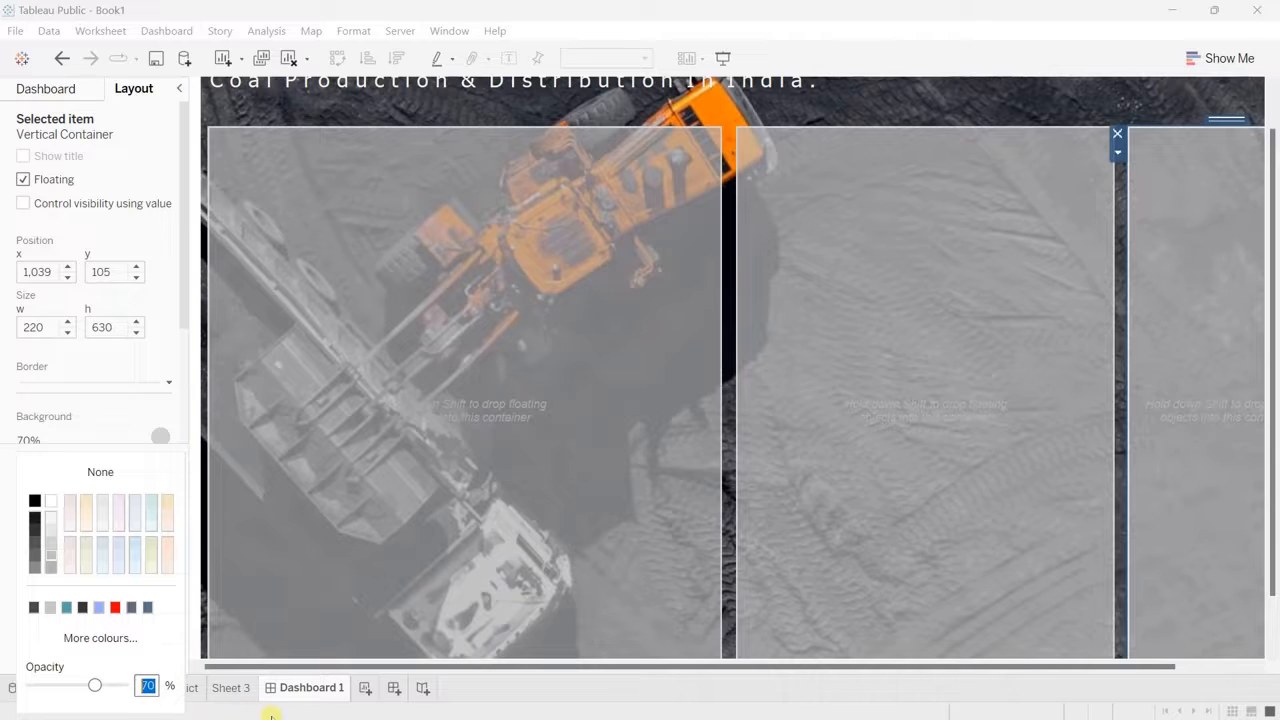
Step: On the district sheet, start a new parameter and name it "state parameter"
{"action": "left_click", "coordinate": [70, 89]}
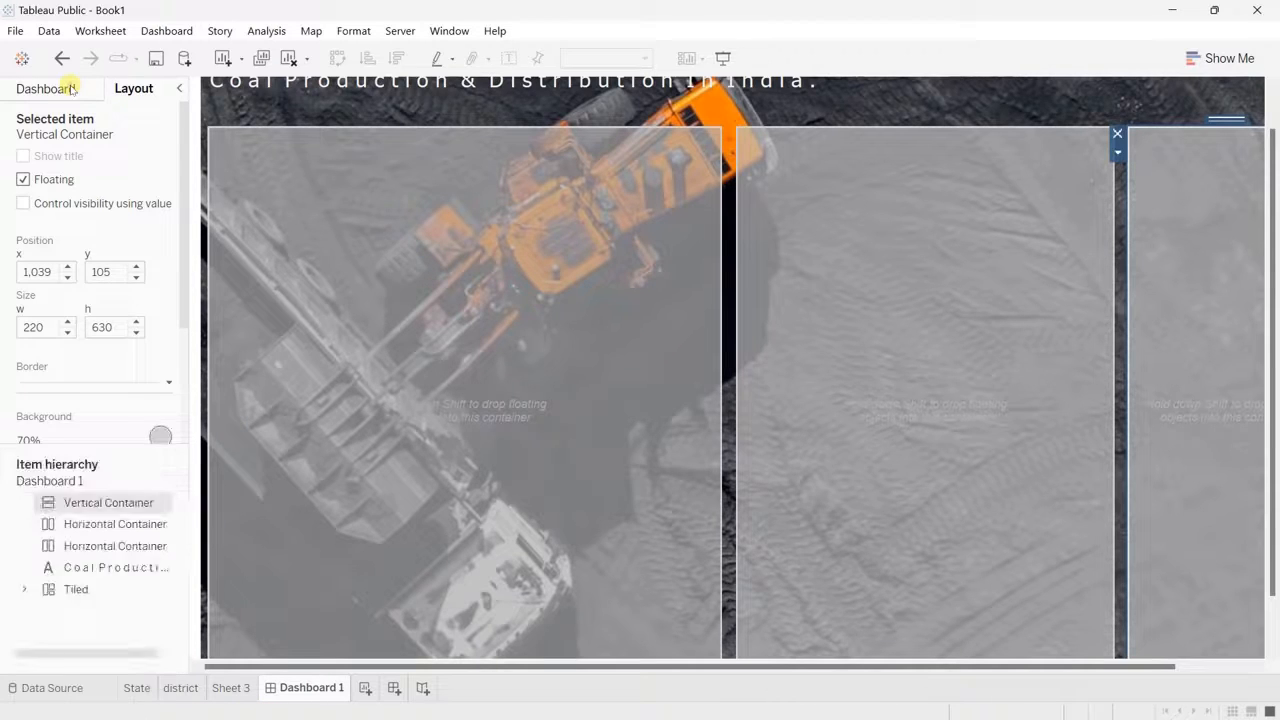
{"action": "left_click", "coordinate": [70, 89]}
{"action": "left_click", "coordinate": [181, 688]}
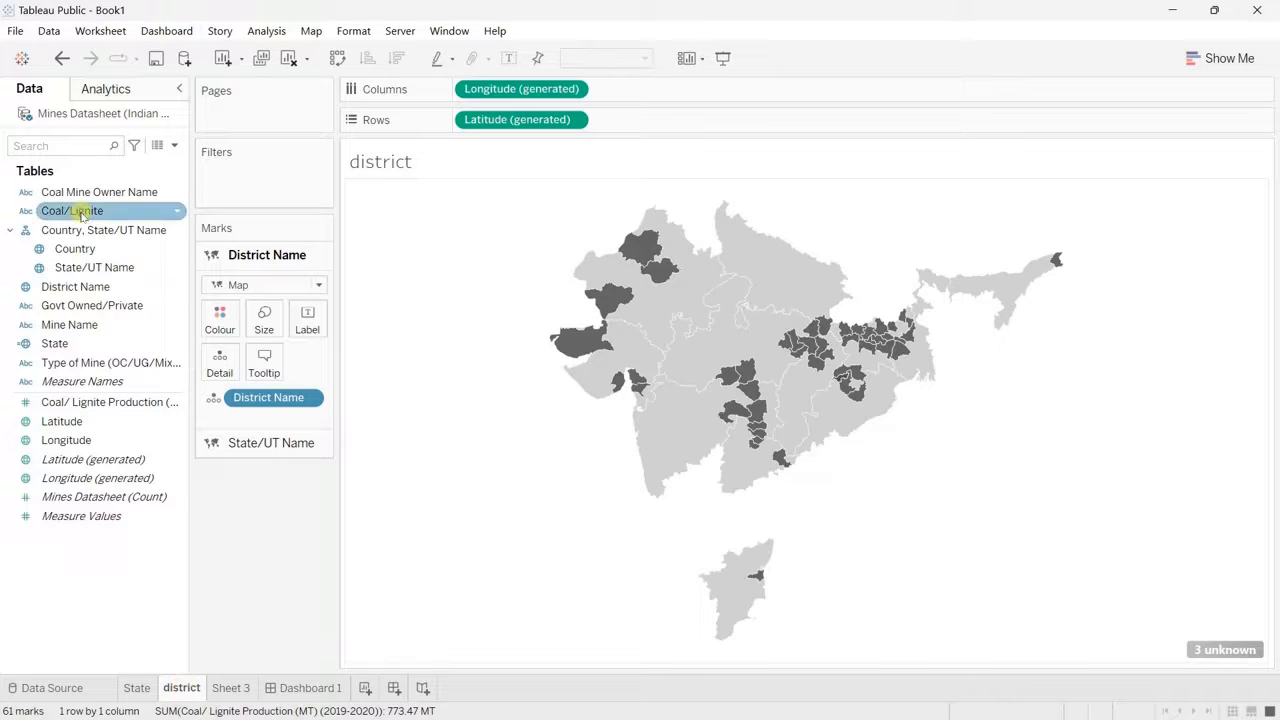
{"action": "left_click", "coordinate": [174, 147]}
{"action": "left_click", "coordinate": [102, 183]}
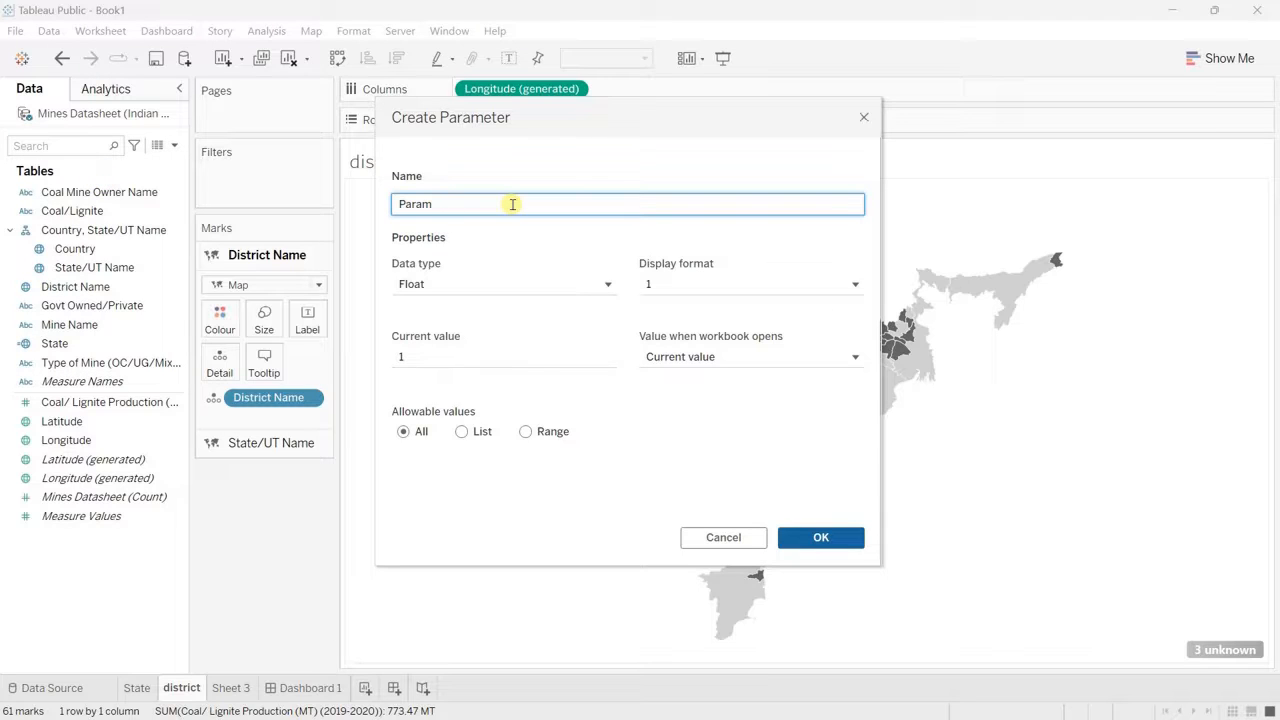
{"action": "type", "text": "state"}
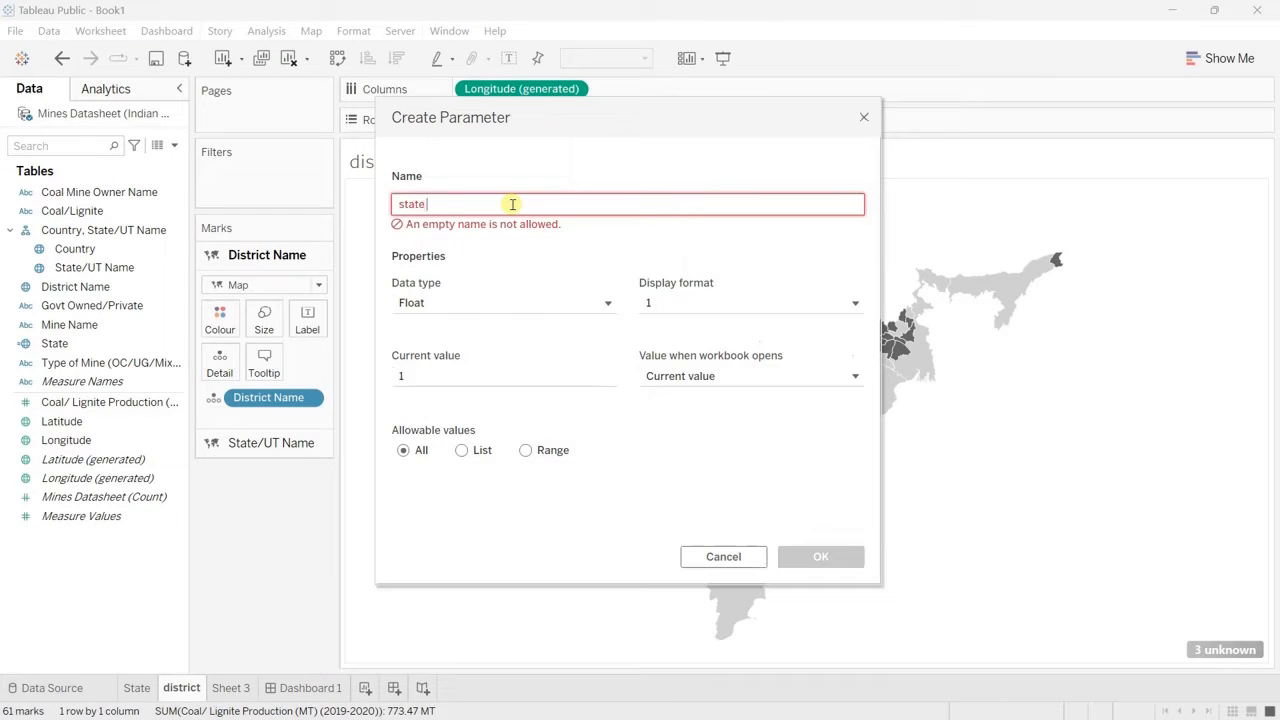
{"action": "type", "text": " parametre"}
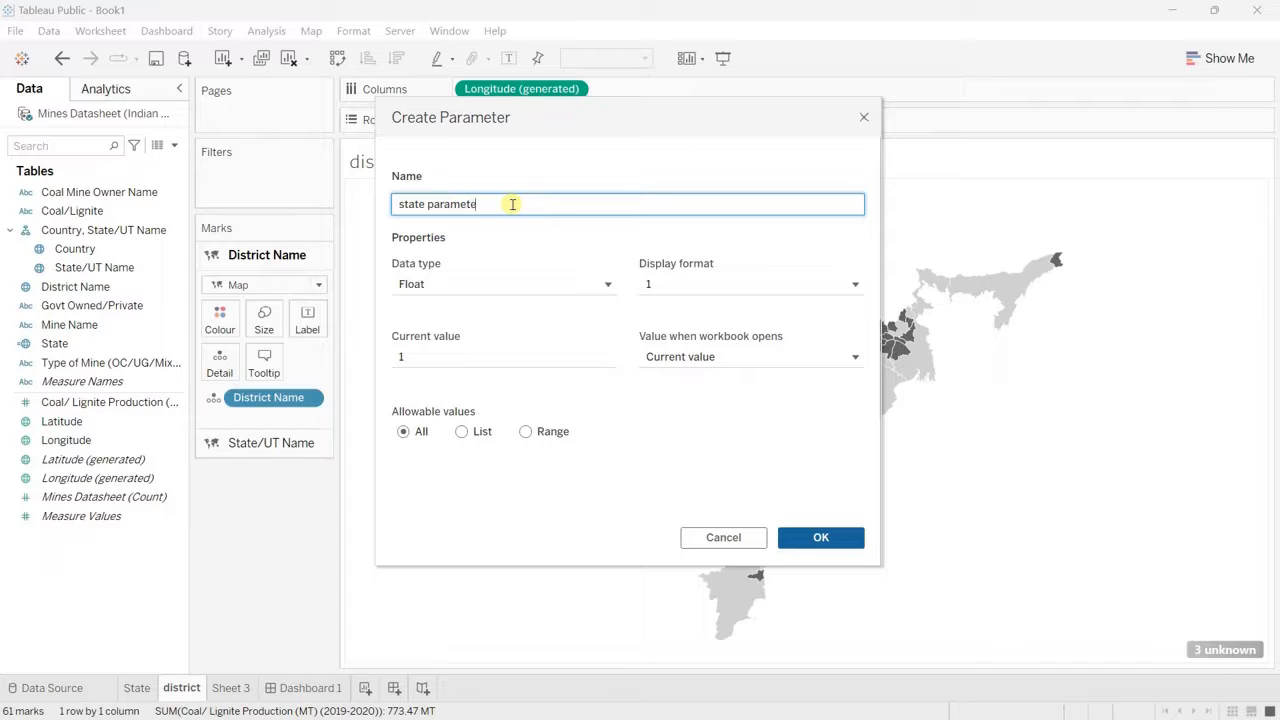
Step: Set the new parameter's data type to String and open its current value for editing
{"action": "left_click", "coordinate": [443, 288]}
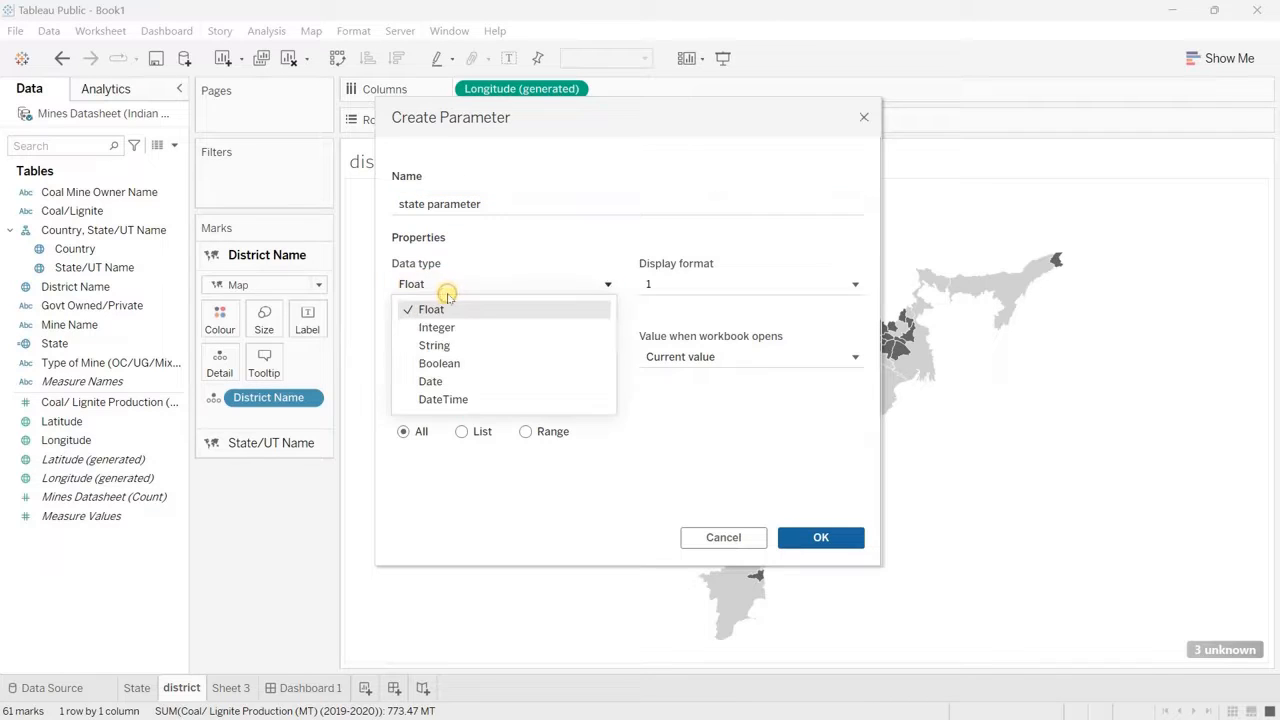
{"action": "left_click", "coordinate": [435, 345]}
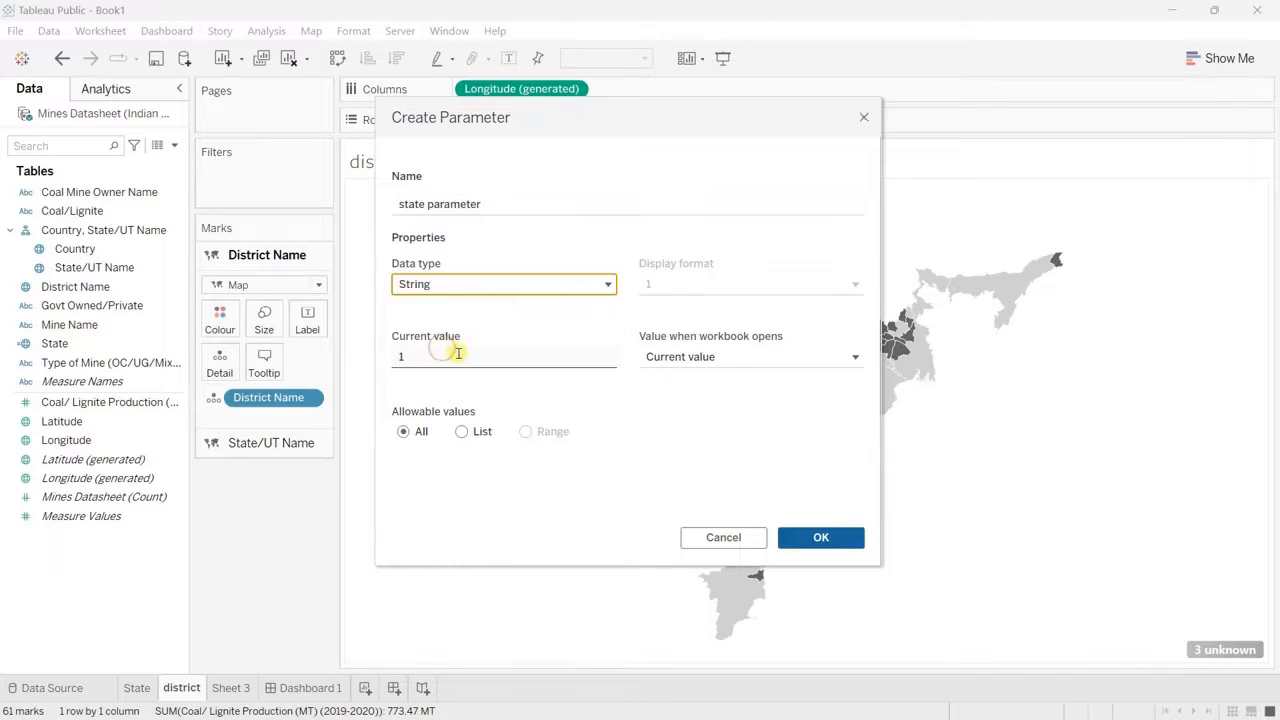
{"action": "double_click", "coordinate": [455, 354]}
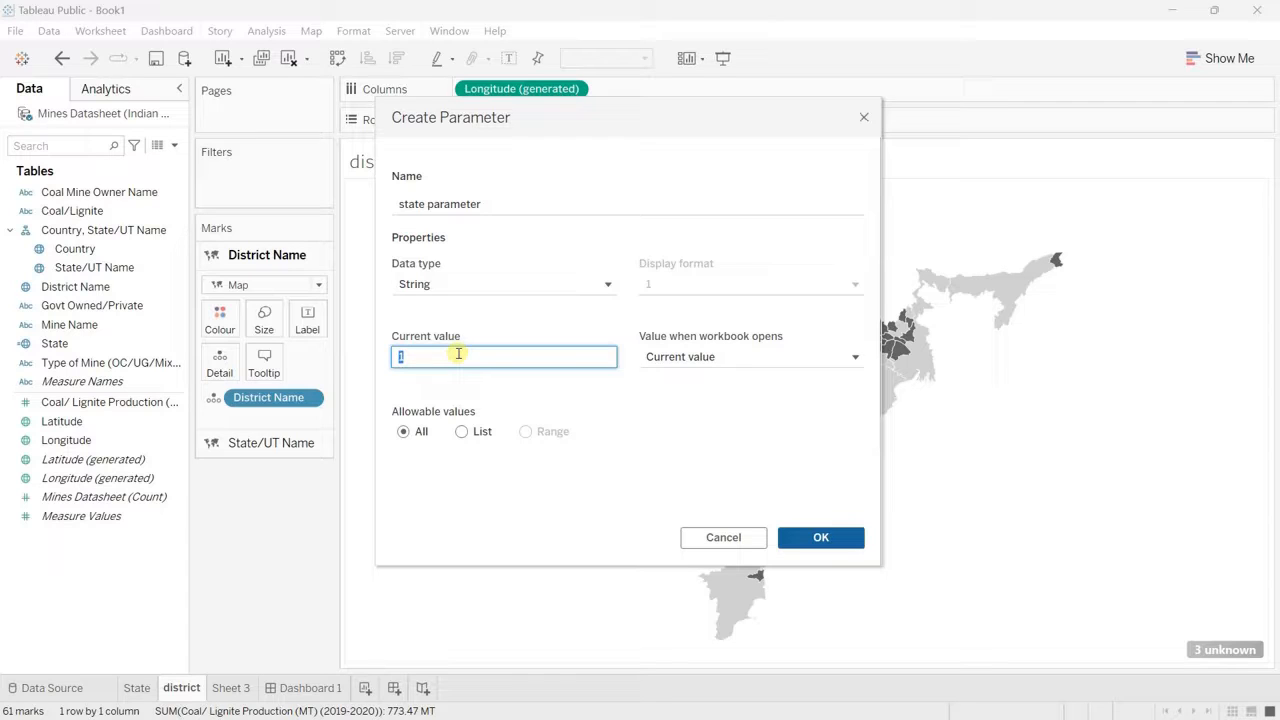
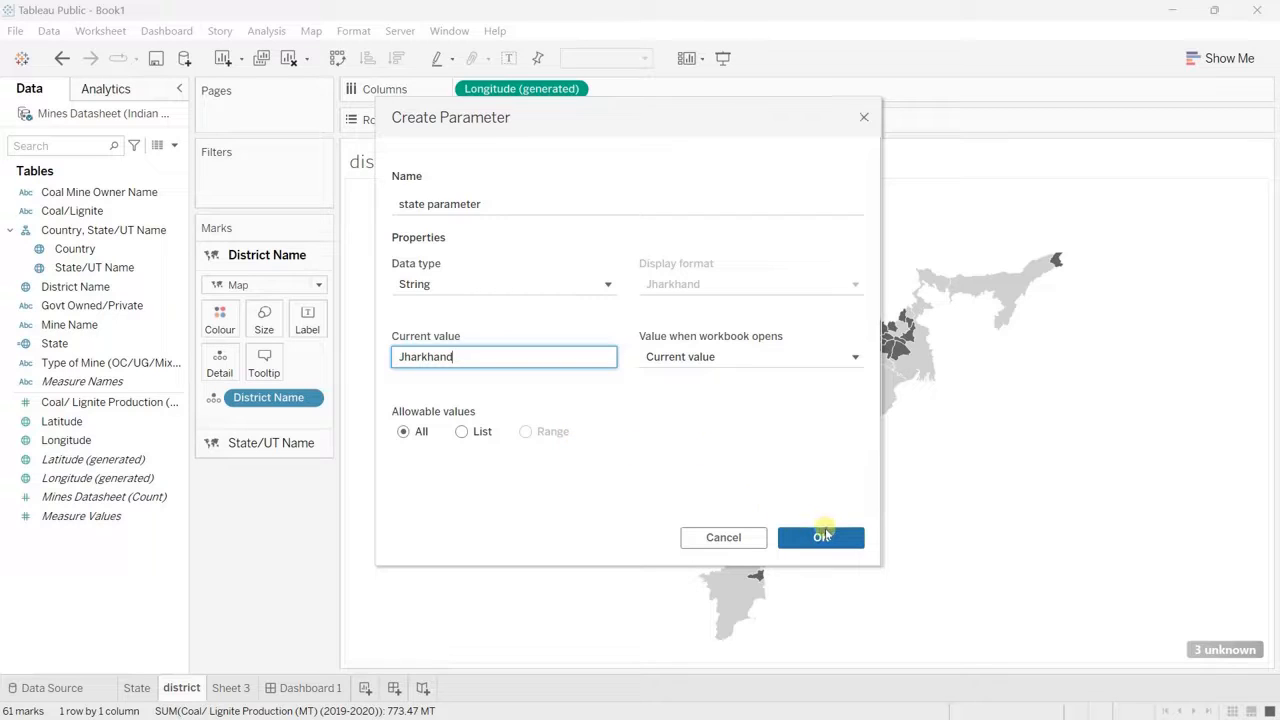
Step: Finish the state parameter with the current value Jharkhand and start a calculated field named "state selected"
{"action": "left_click", "coordinate": [822, 537]}
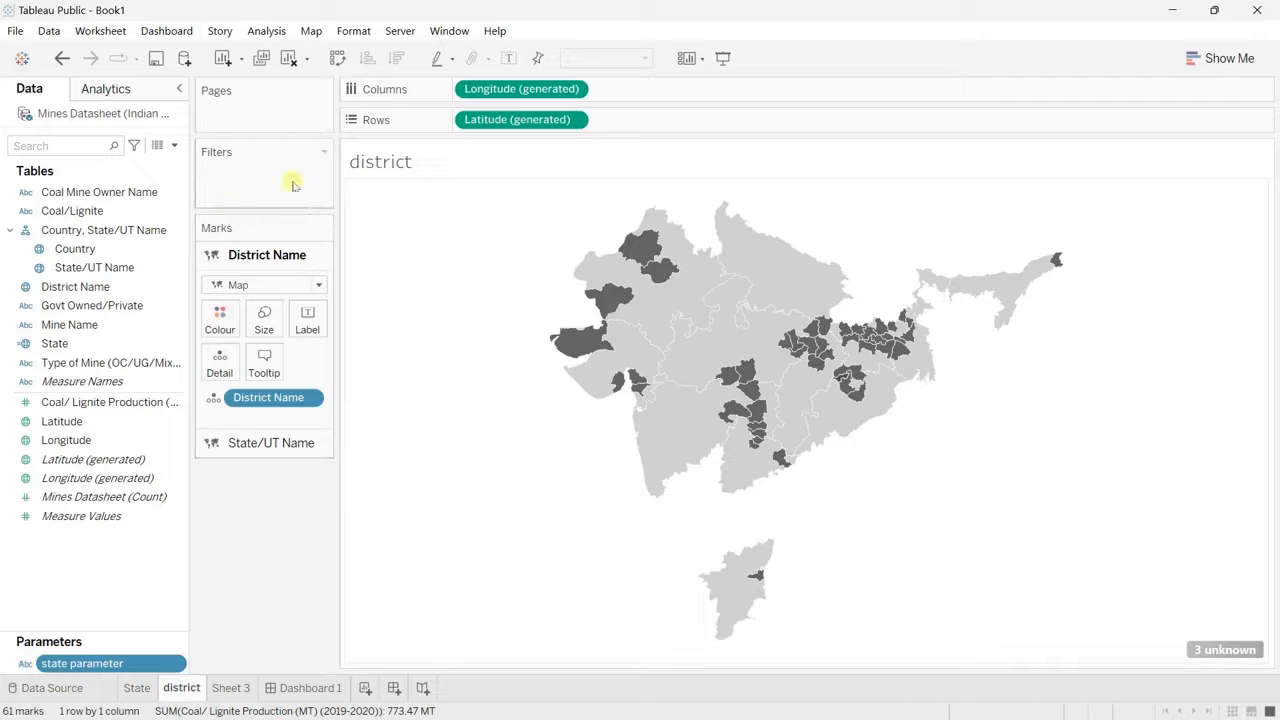
{"action": "left_click", "coordinate": [175, 145]}
{"action": "left_click", "coordinate": [141, 162]}
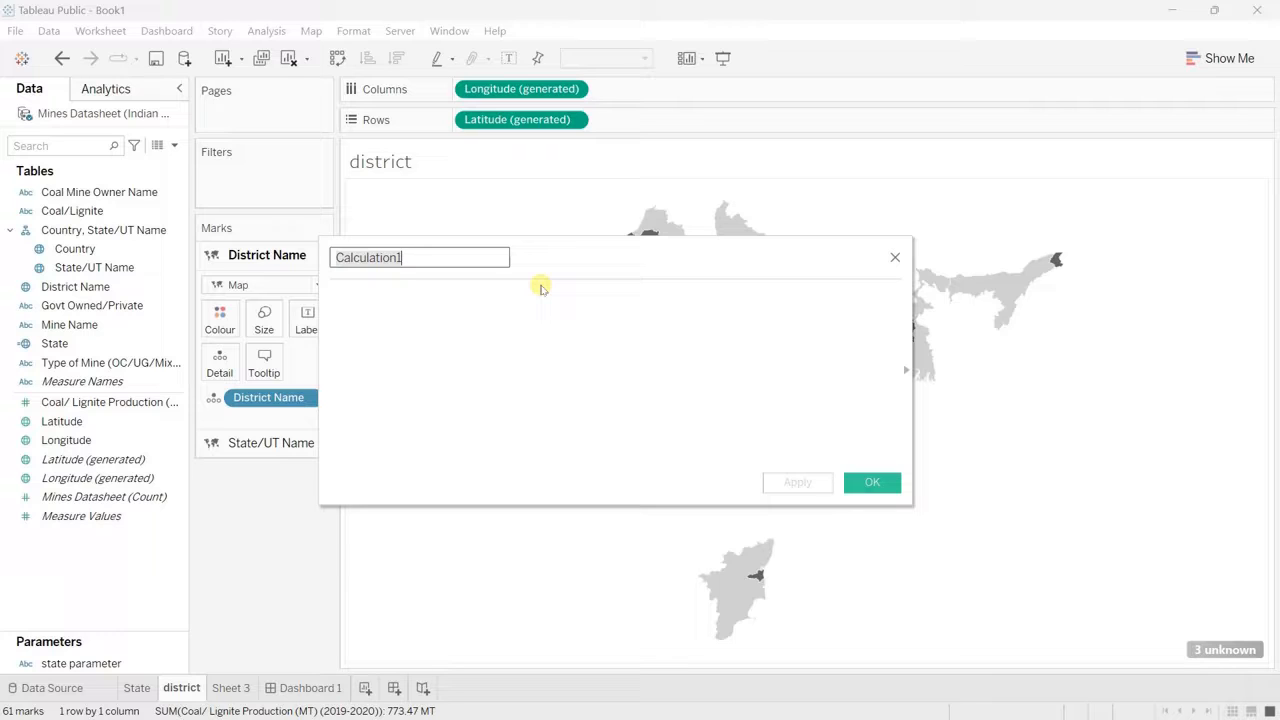
{"action": "type", "text": "state selected"}
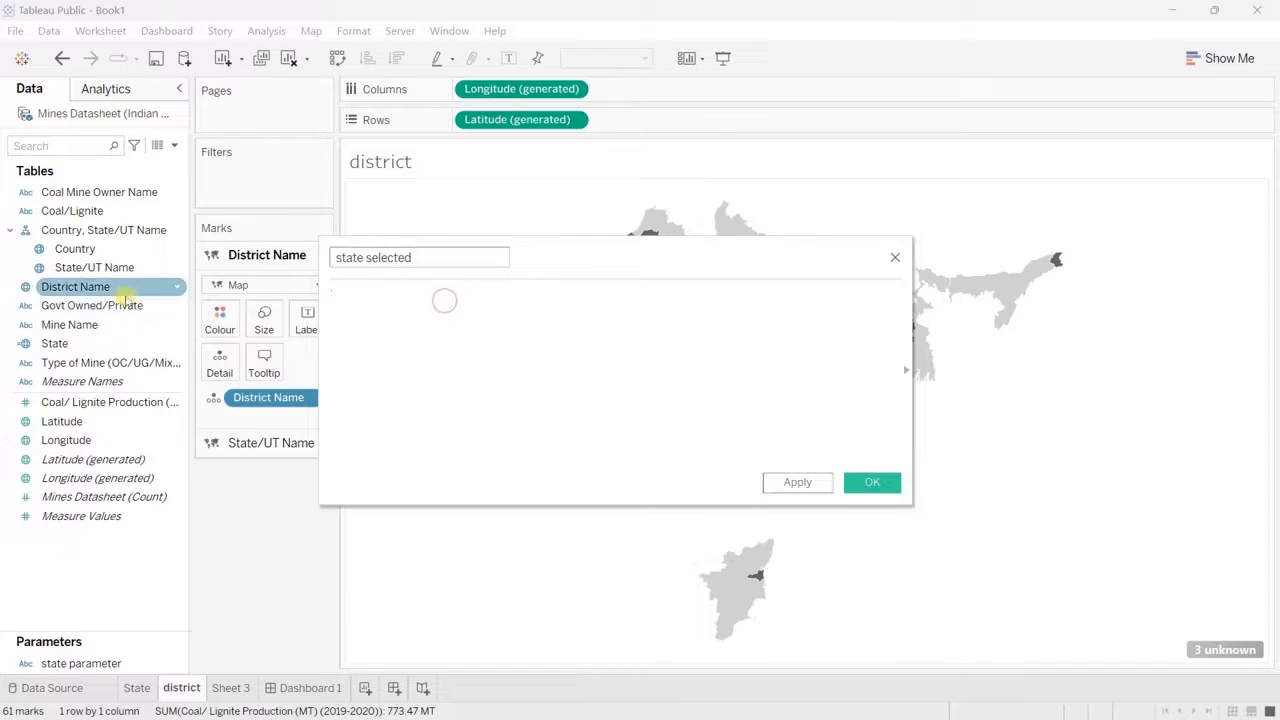
Step: Define the "state selected" calculation as [State/UT Name]=[state parameter] and save it
{"action": "left_click_drag", "start_coordinate": [87, 275], "coordinate": [424, 330]}
{"action": "left_click_drag", "start_coordinate": [90, 267], "coordinate": [423, 331]}
{"action": "type", "text": "="}
{"action": "left_click_drag", "start_coordinate": [80, 663], "coordinate": [466, 449]}
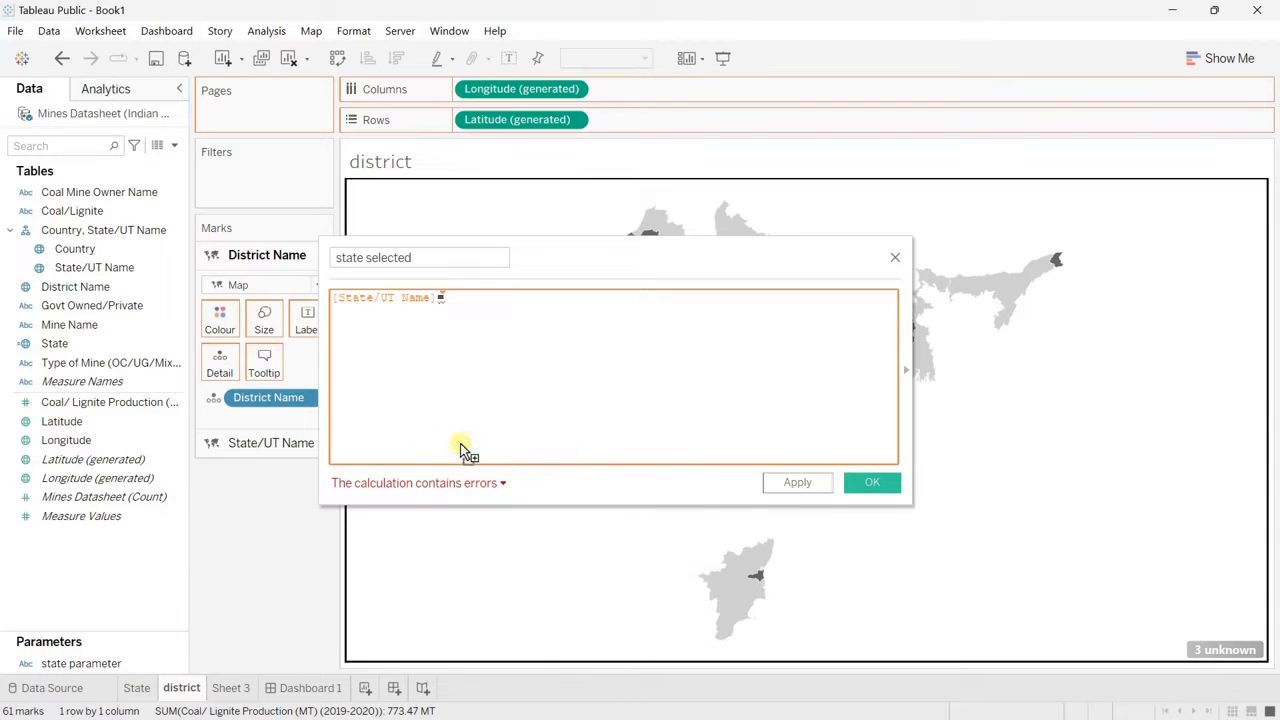
{"action": "left_click", "coordinate": [872, 483]}
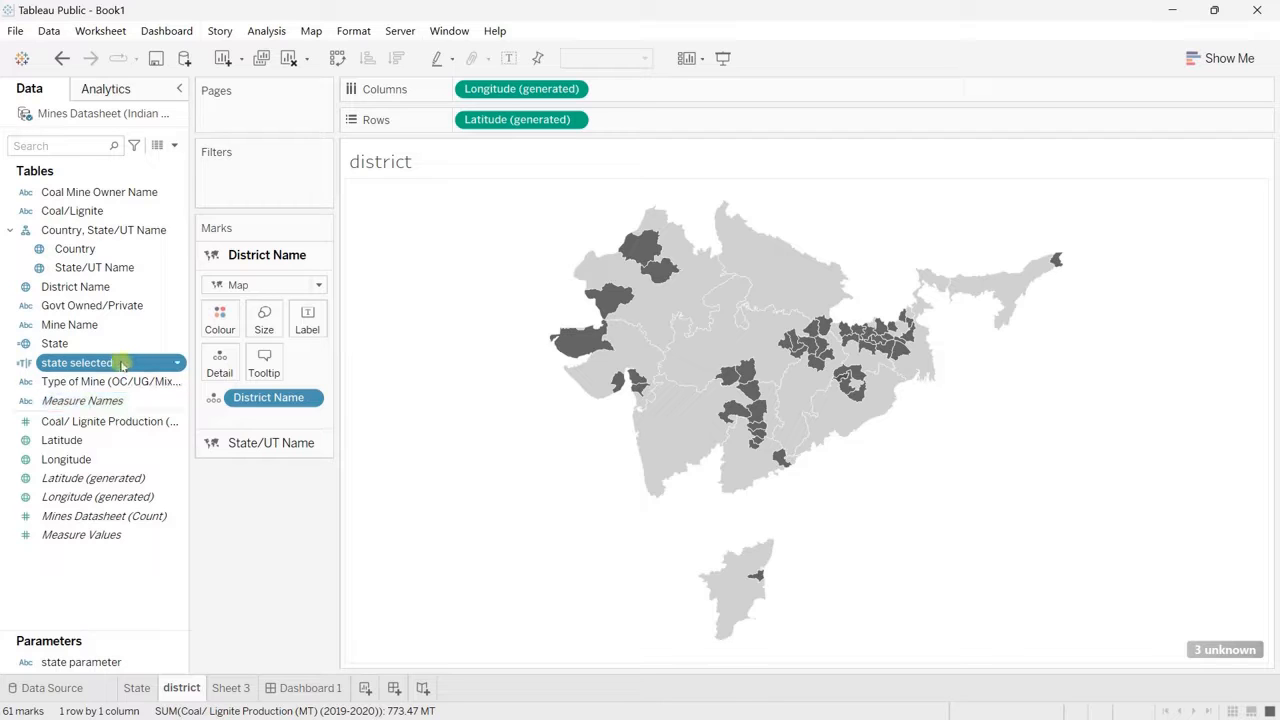
Step: Filter the district sheet by the "state selected" field, keeping only True
{"action": "left_click_drag", "start_coordinate": [121, 366], "coordinate": [271, 200]}
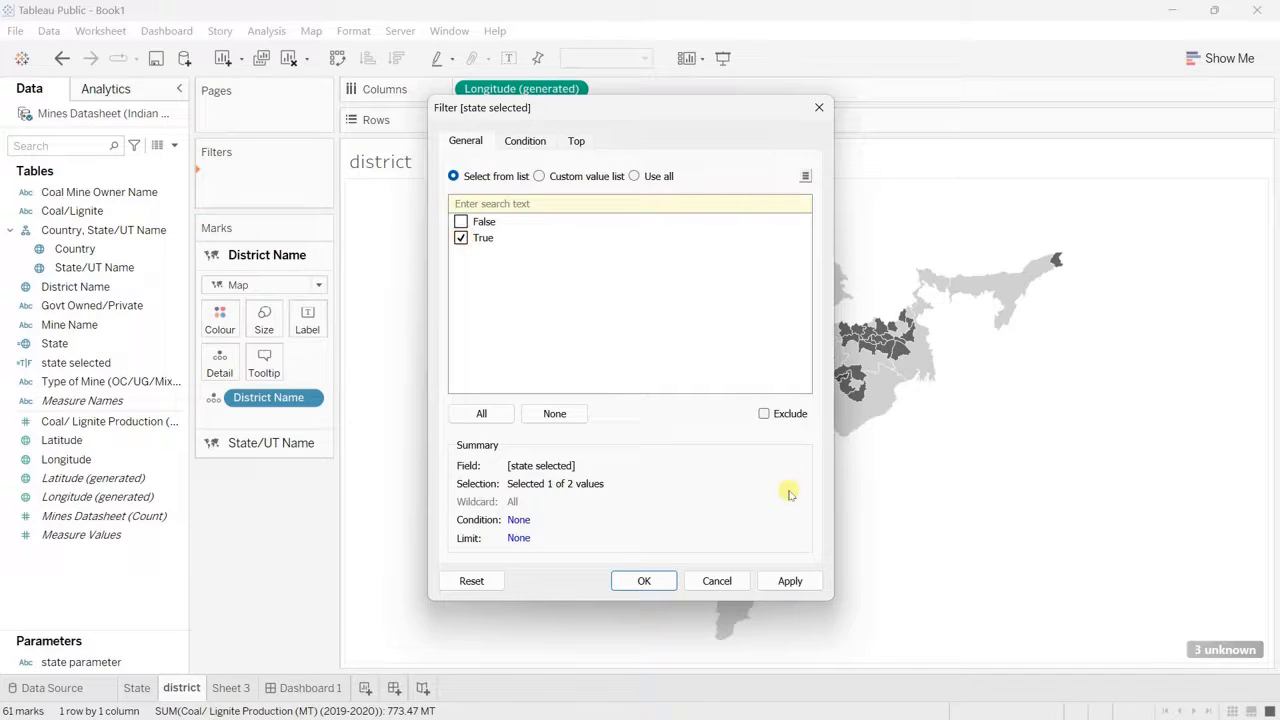
{"action": "left_click", "coordinate": [644, 581]}
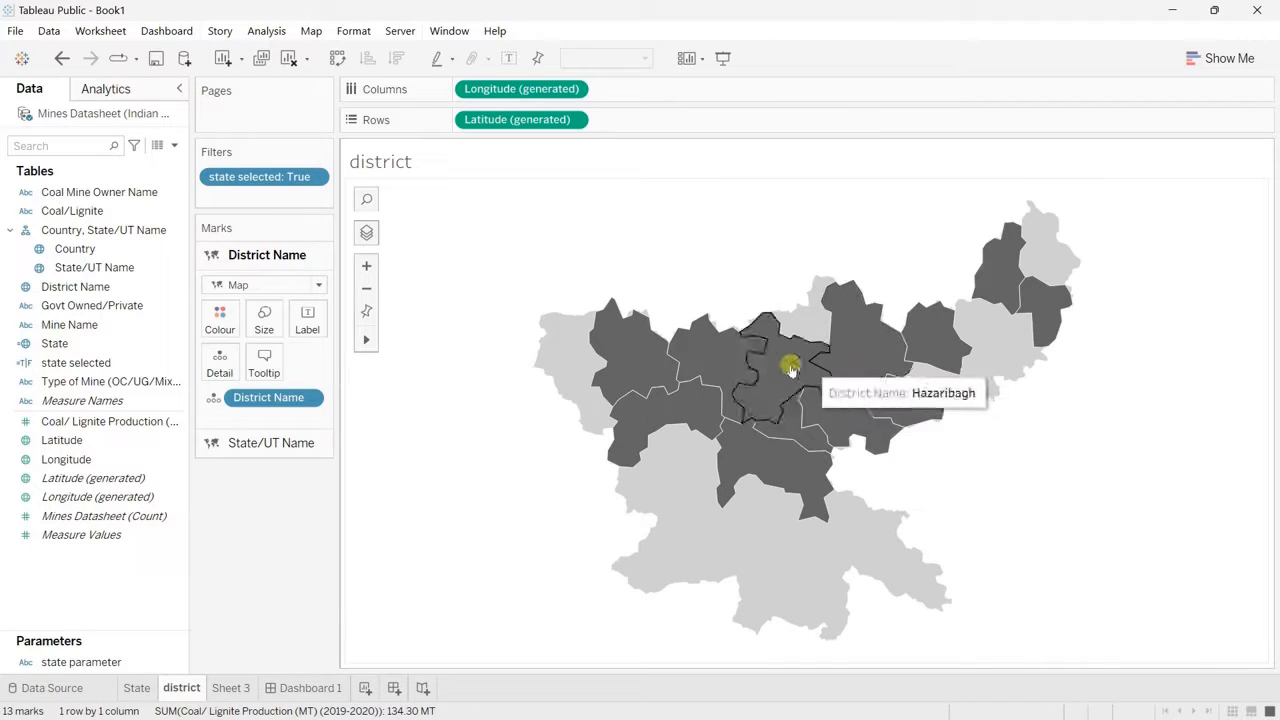
Step: On the State sheet, create a calculated field named "state not selected" with the formula [state parameter]=""
{"action": "left_click", "coordinate": [137, 688]}
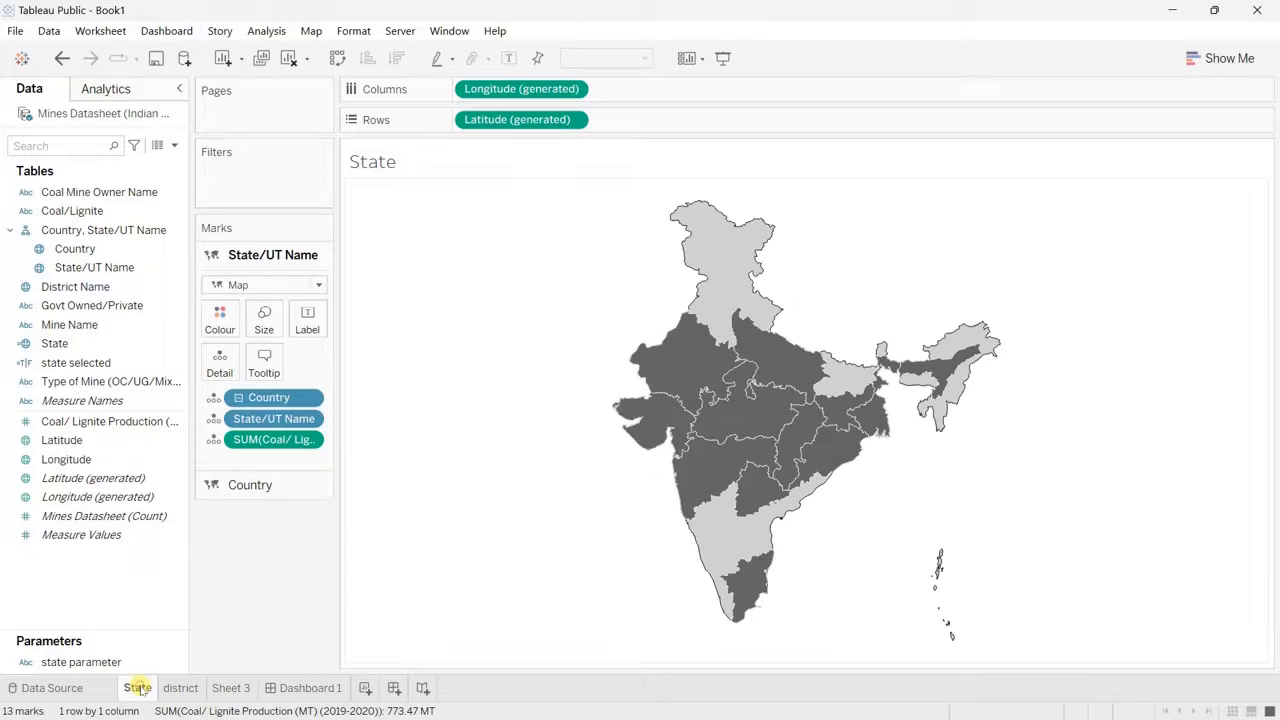
{"action": "left_click", "coordinate": [175, 148]}
{"action": "left_click", "coordinate": [137, 164]}
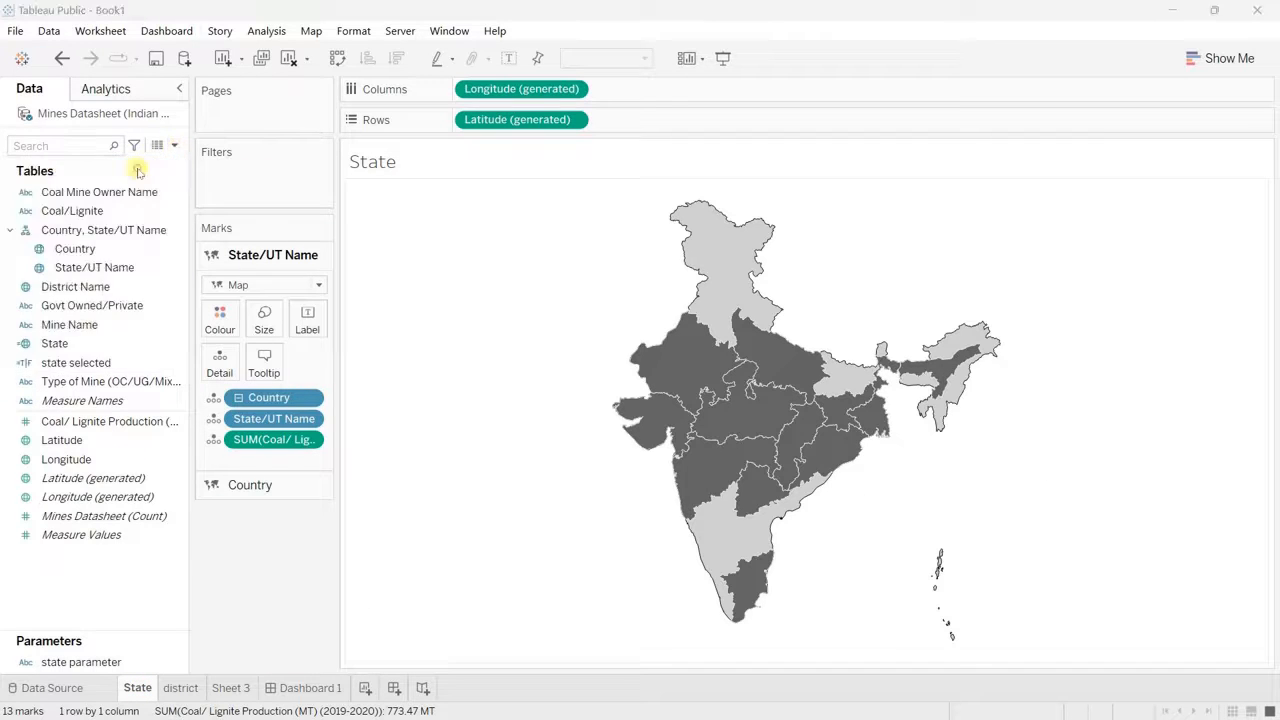
{"action": "type", "text": "state not selected"}
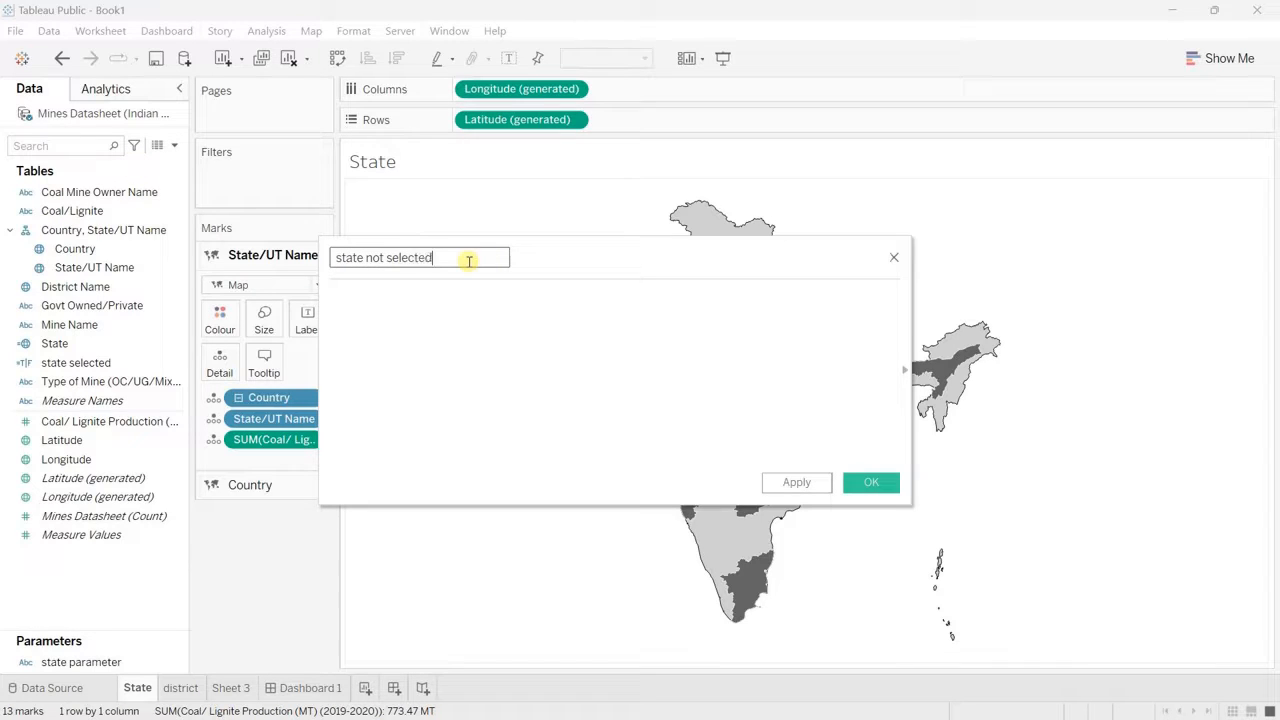
{"action": "left_click", "coordinate": [423, 294]}
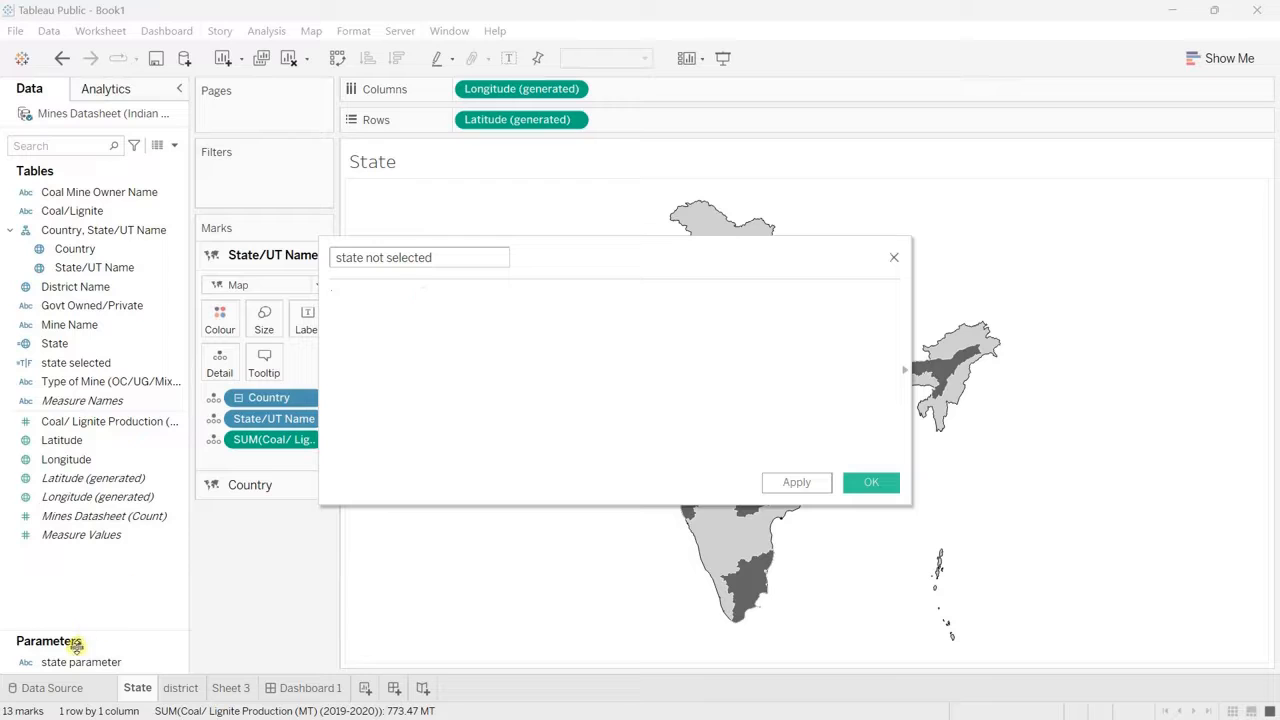
{"action": "left_click_drag", "start_coordinate": [72, 663], "coordinate": [415, 345]}
{"action": "type", "text": "="}
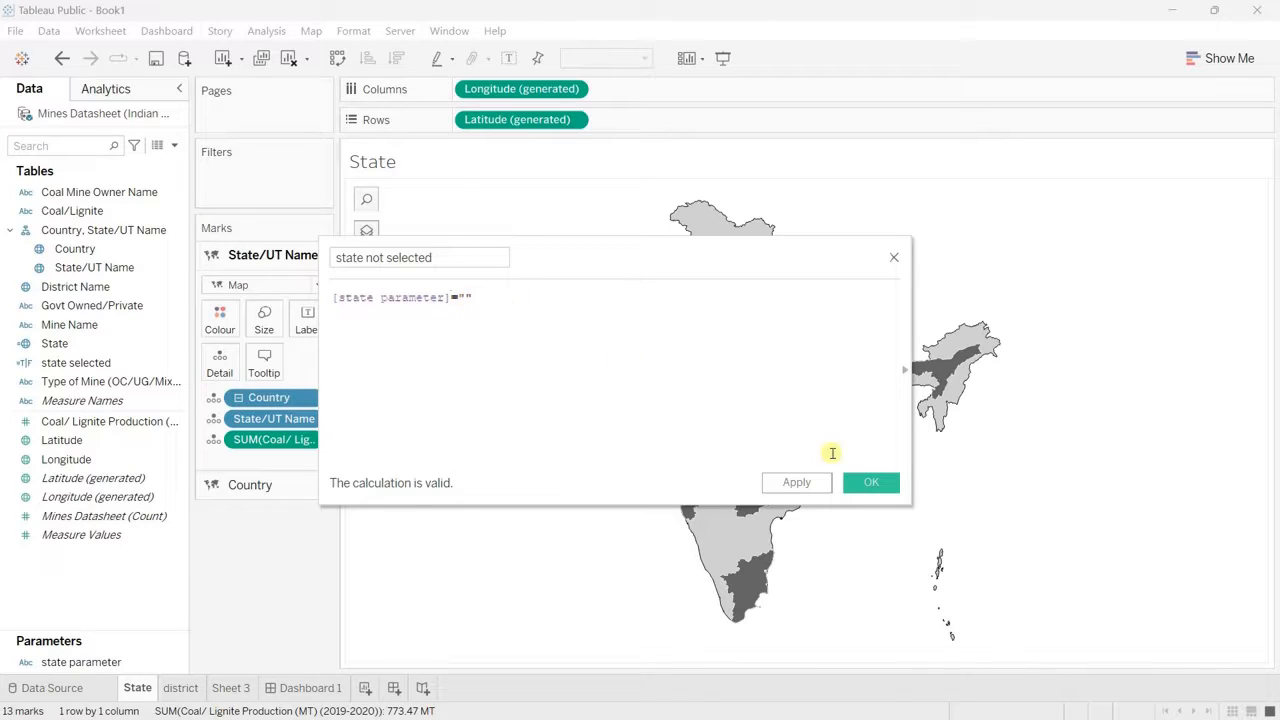
{"action": "left_click", "coordinate": [866, 480]}
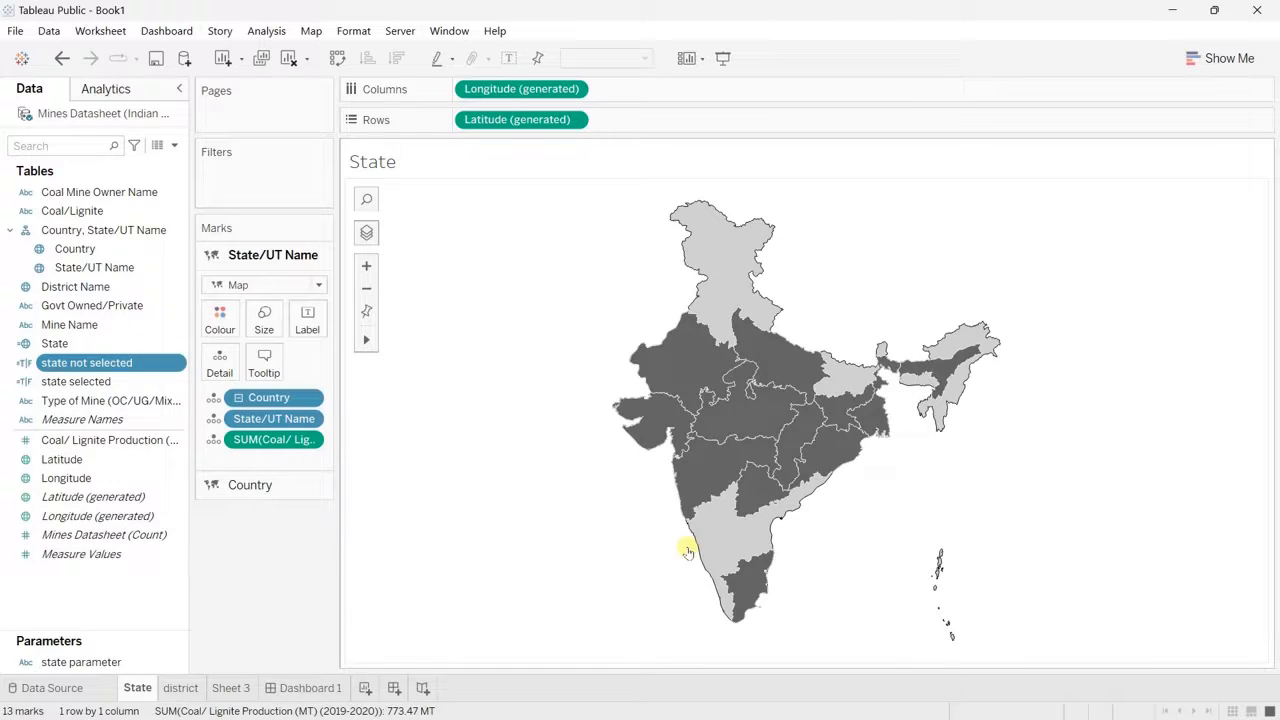
Step: On Dashboard 1, place the State sheet as a tiled item in the large empty container beneath the heading and hide its title
{"action": "left_click", "coordinate": [308, 688]}
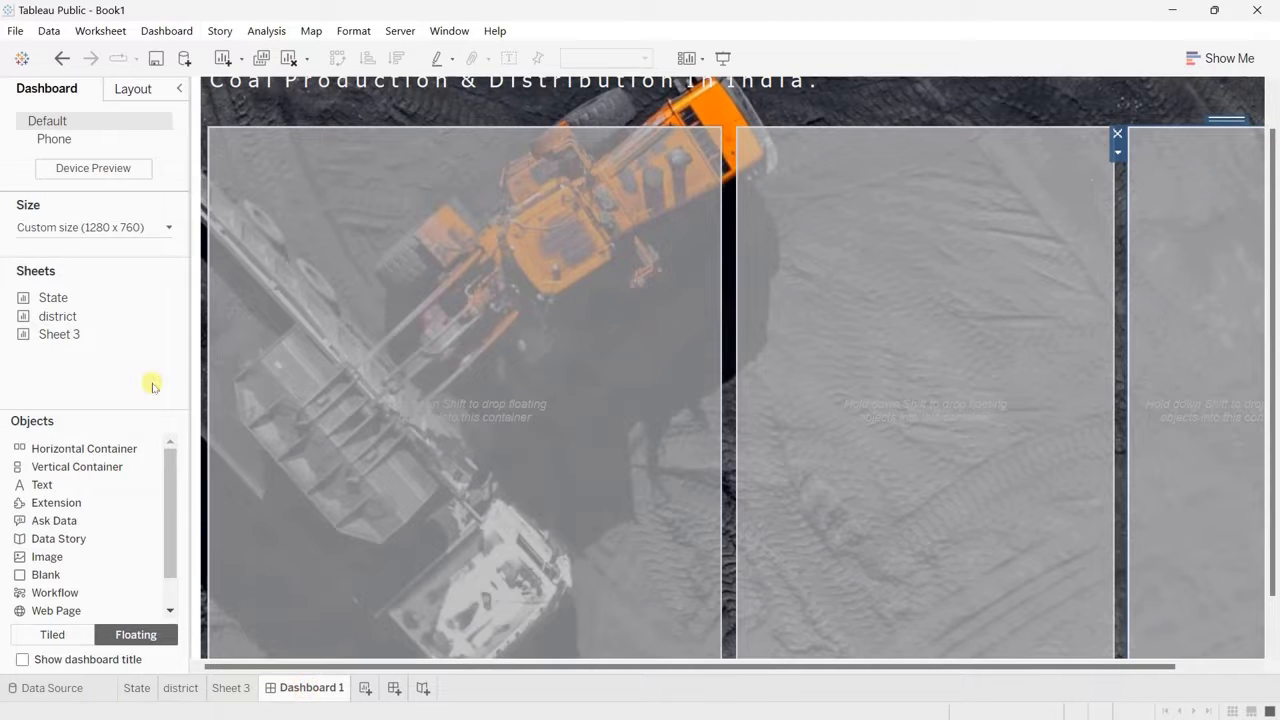
{"action": "left_click", "coordinate": [52, 635]}
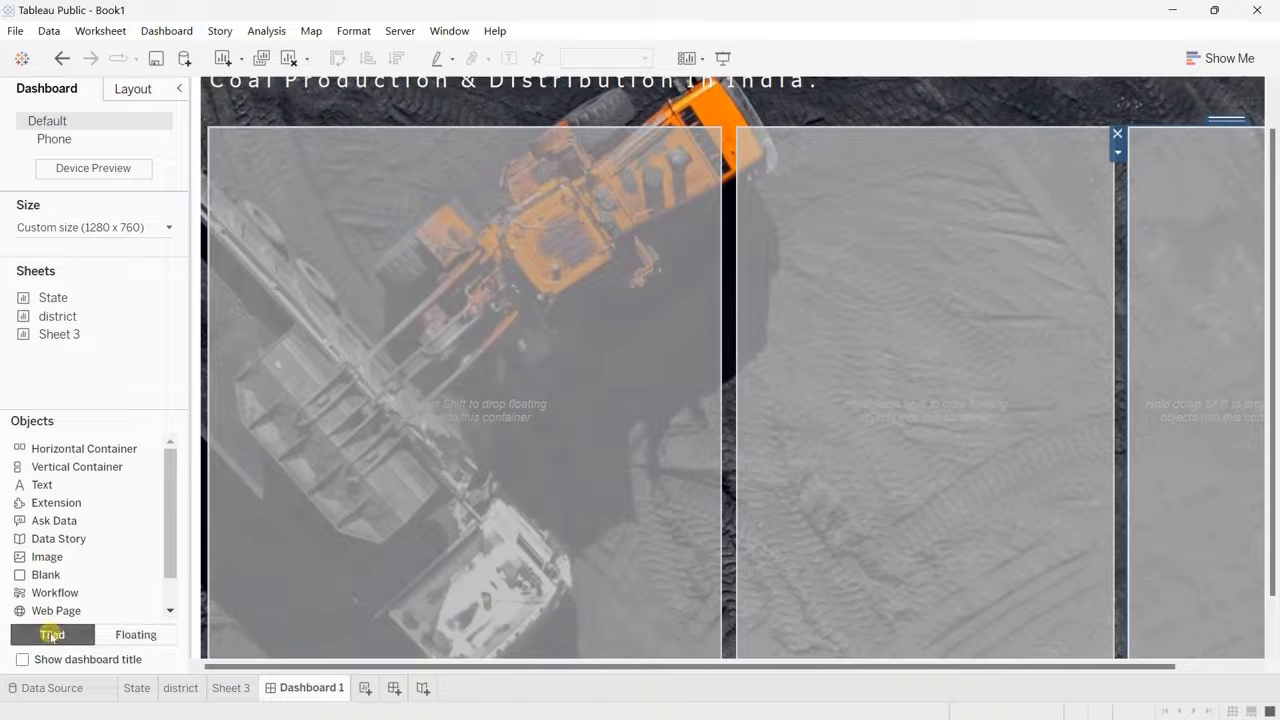
{"action": "left_click_drag", "start_coordinate": [50, 297], "coordinate": [366, 297]}
{"action": "right_click", "coordinate": [270, 151]}
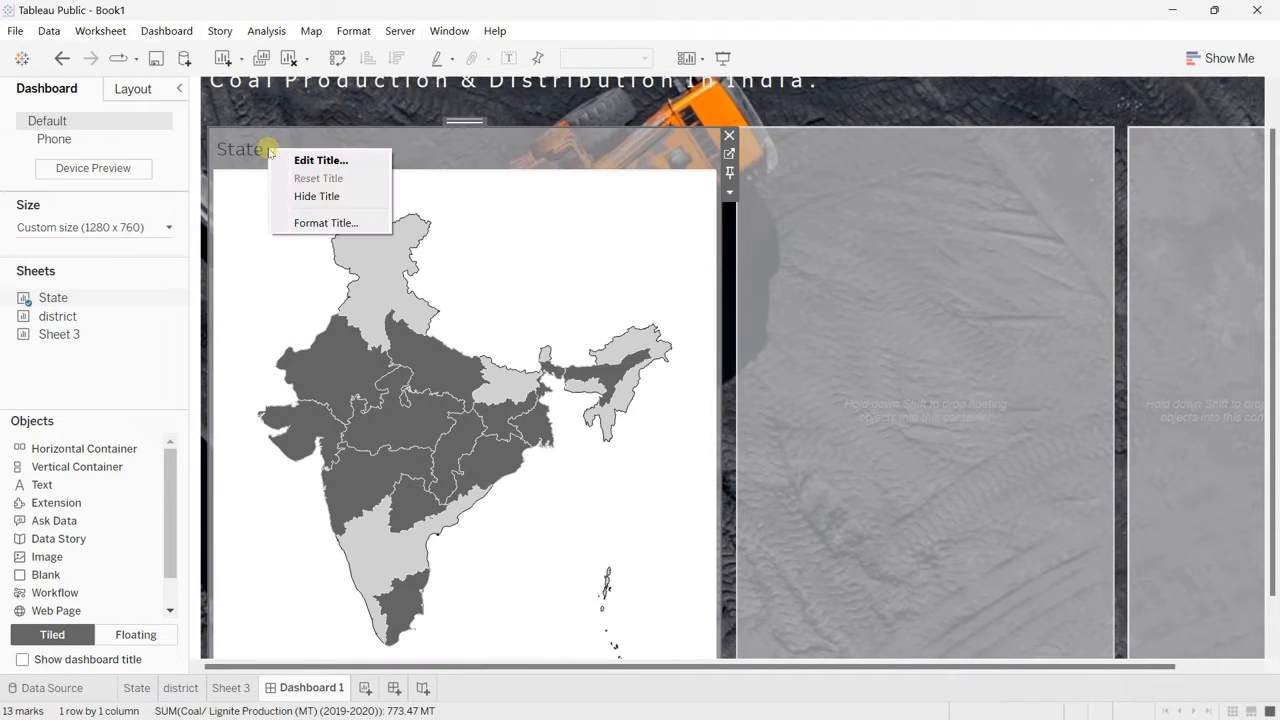
{"action": "left_click", "coordinate": [333, 205]}
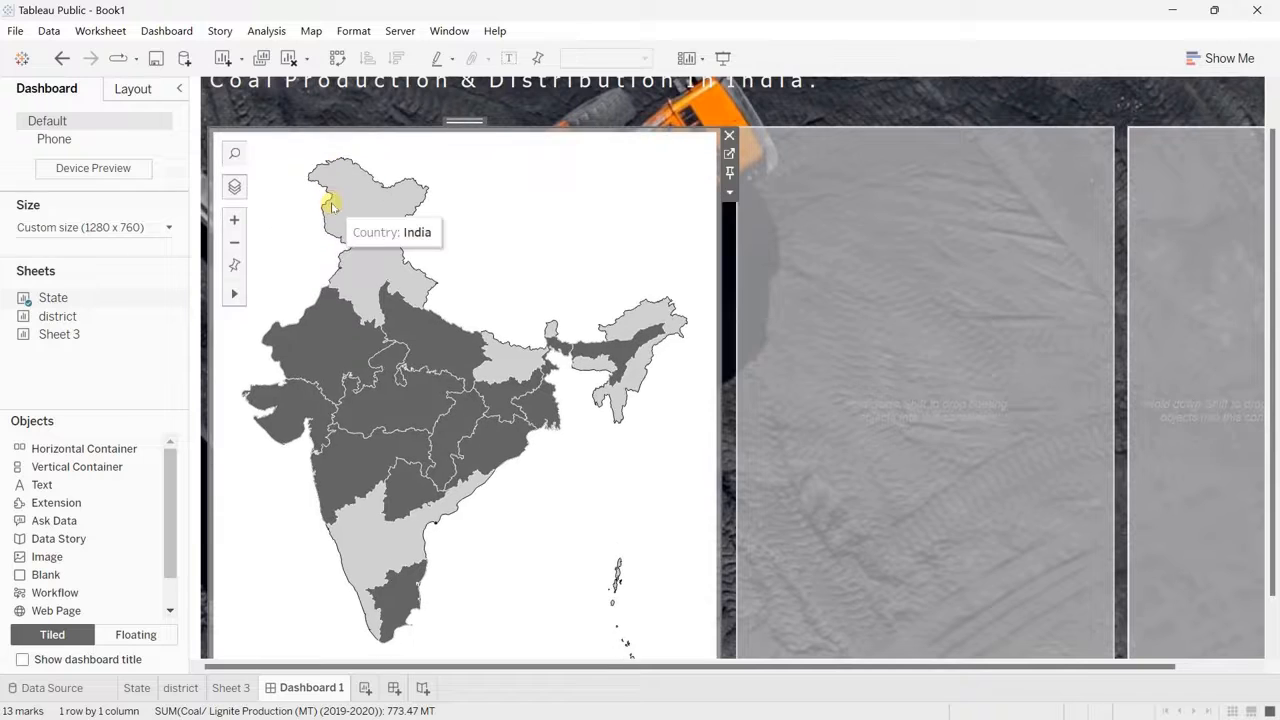
Step: Add the district sheet to the same container ahead of the State map and hide its title
{"action": "mouse_move", "coordinate": [69, 320]}
{"action": "left_click_drag", "start_coordinate": [69, 320], "coordinate": [263, 336]}
{"action": "right_click", "coordinate": [296, 147]}
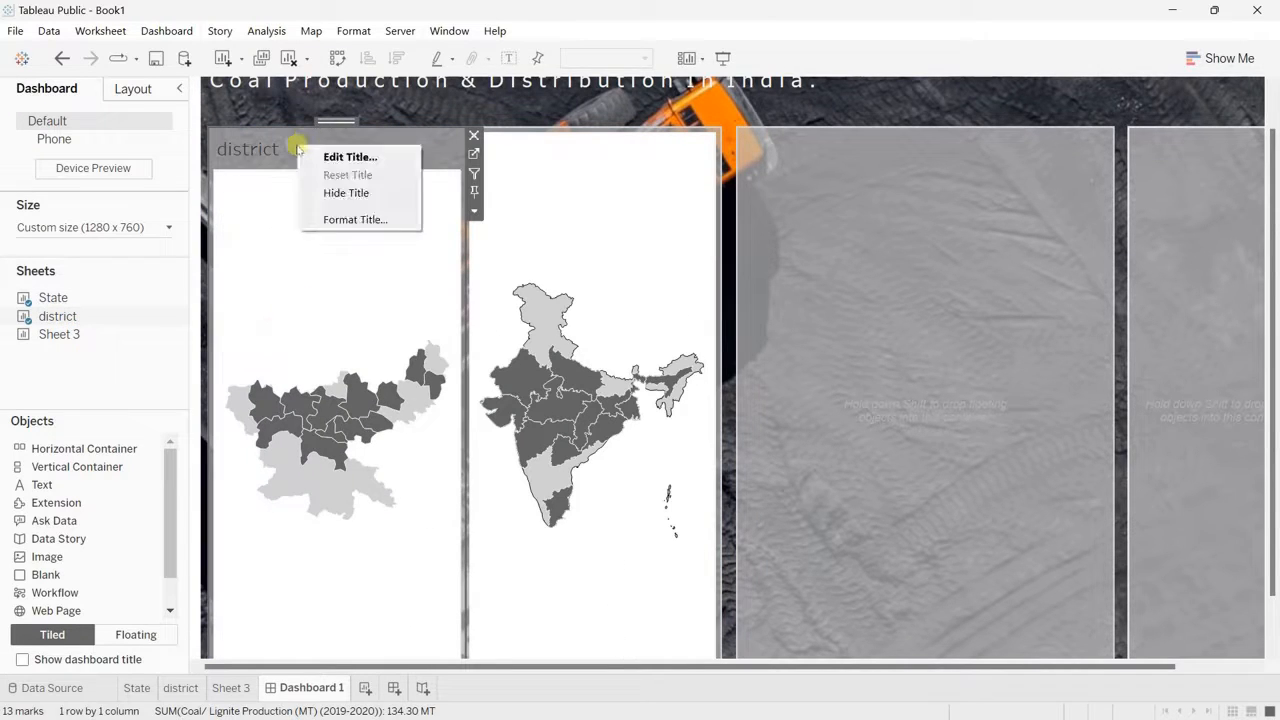
{"action": "left_click", "coordinate": [349, 196]}
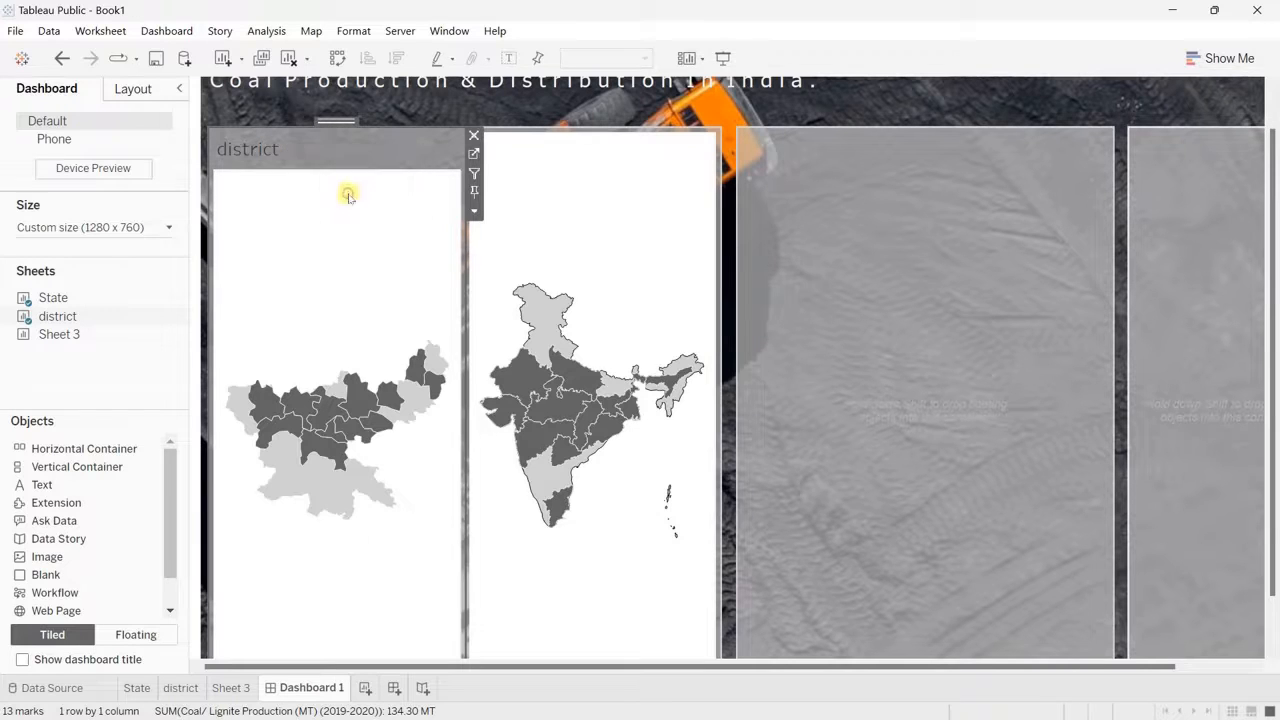
Step: Make the State map's visibility on the dashboard depend on the "state not selected" value
{"action": "left_click", "coordinate": [586, 231]}
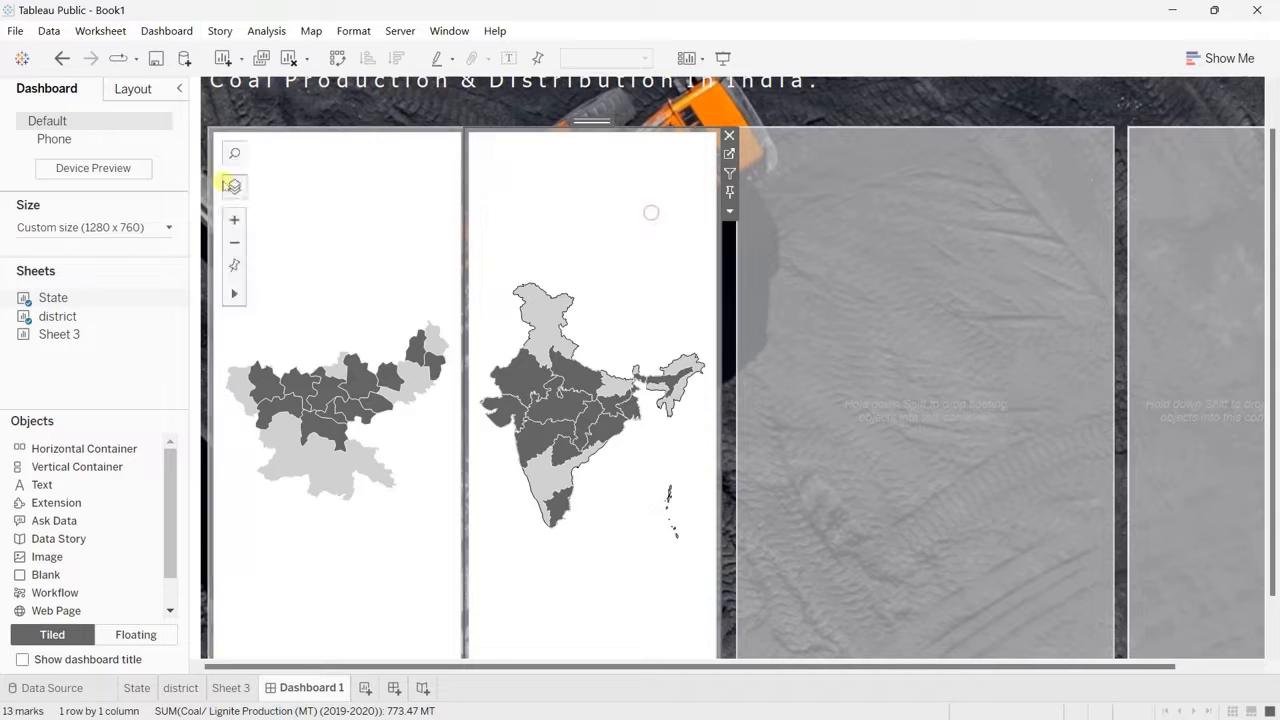
{"action": "left_click", "coordinate": [132, 89]}
{"action": "left_click", "coordinate": [23, 204]}
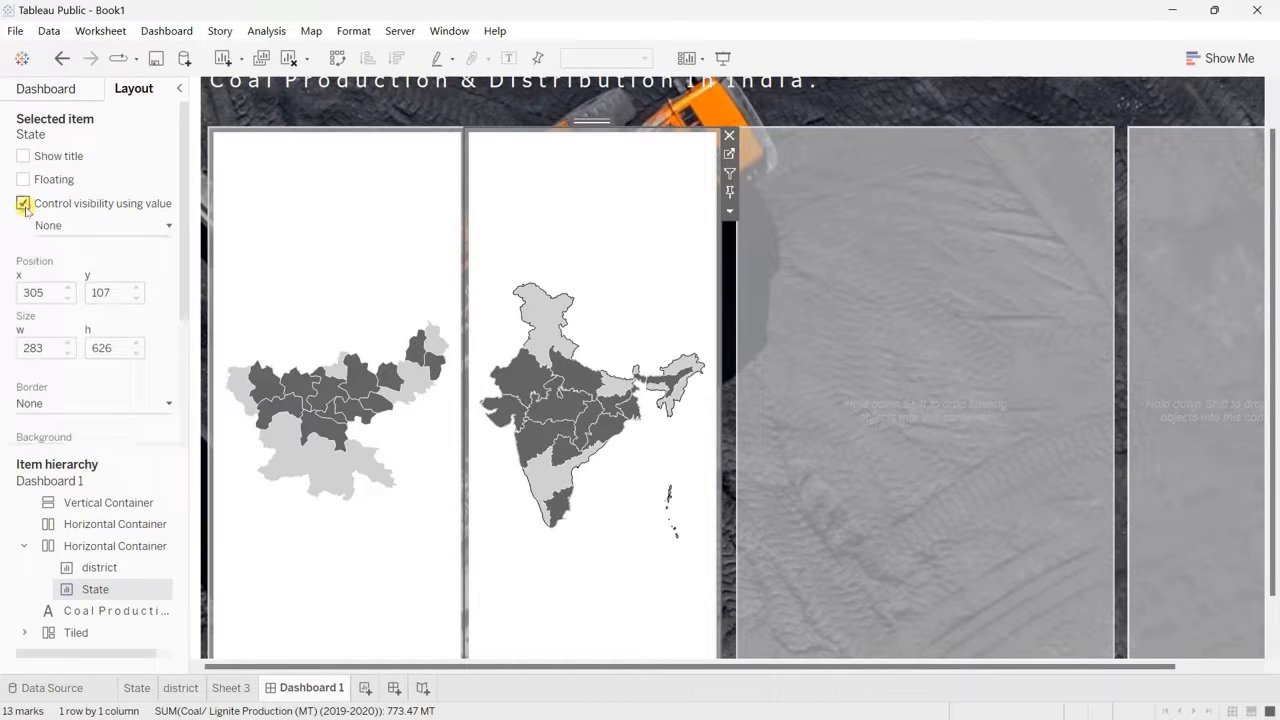
{"action": "left_click", "coordinate": [157, 227]}
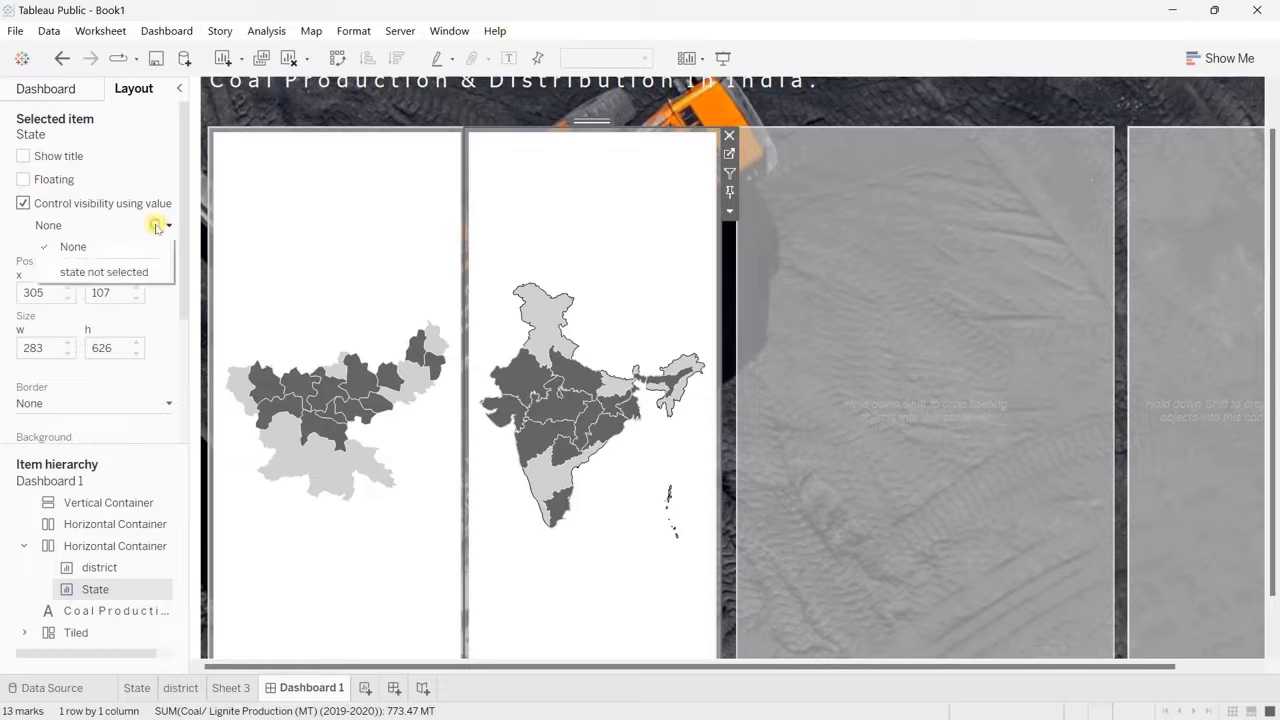
{"action": "left_click", "coordinate": [125, 275]}
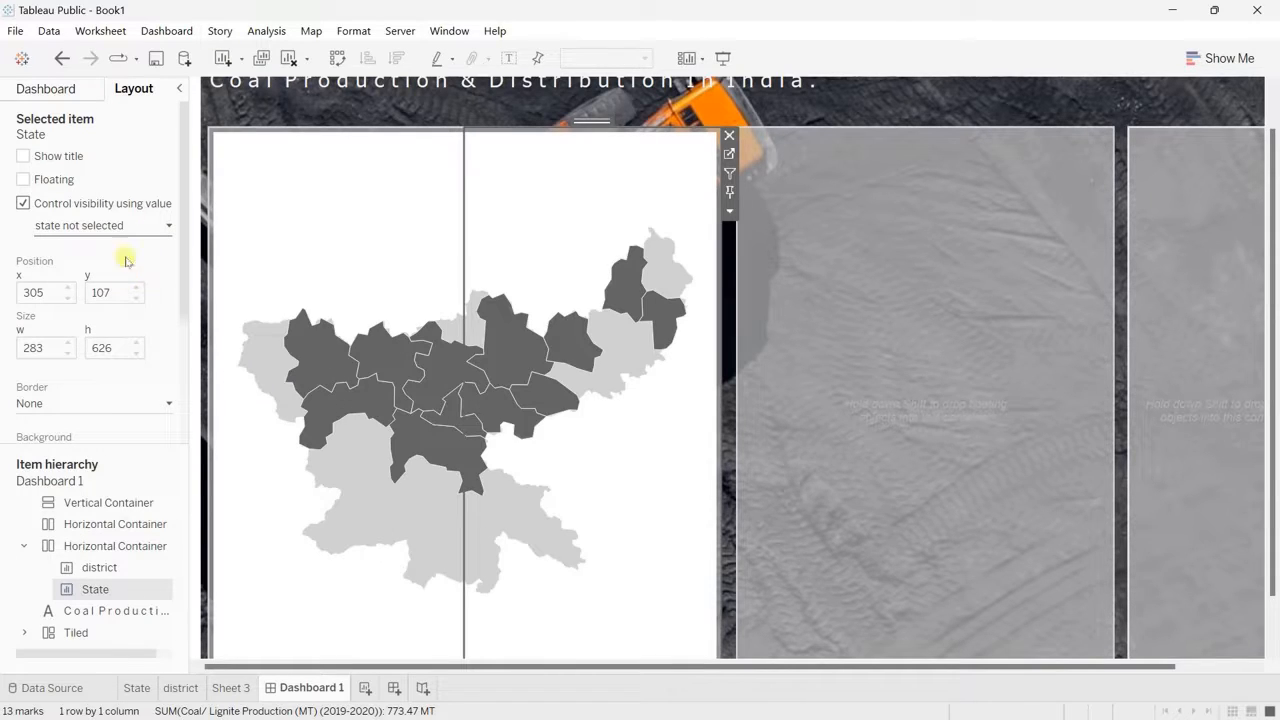
Step: Start a new Change Parameter dashboard action and name it "Parameter Update"
{"action": "left_click", "coordinate": [166, 31]}
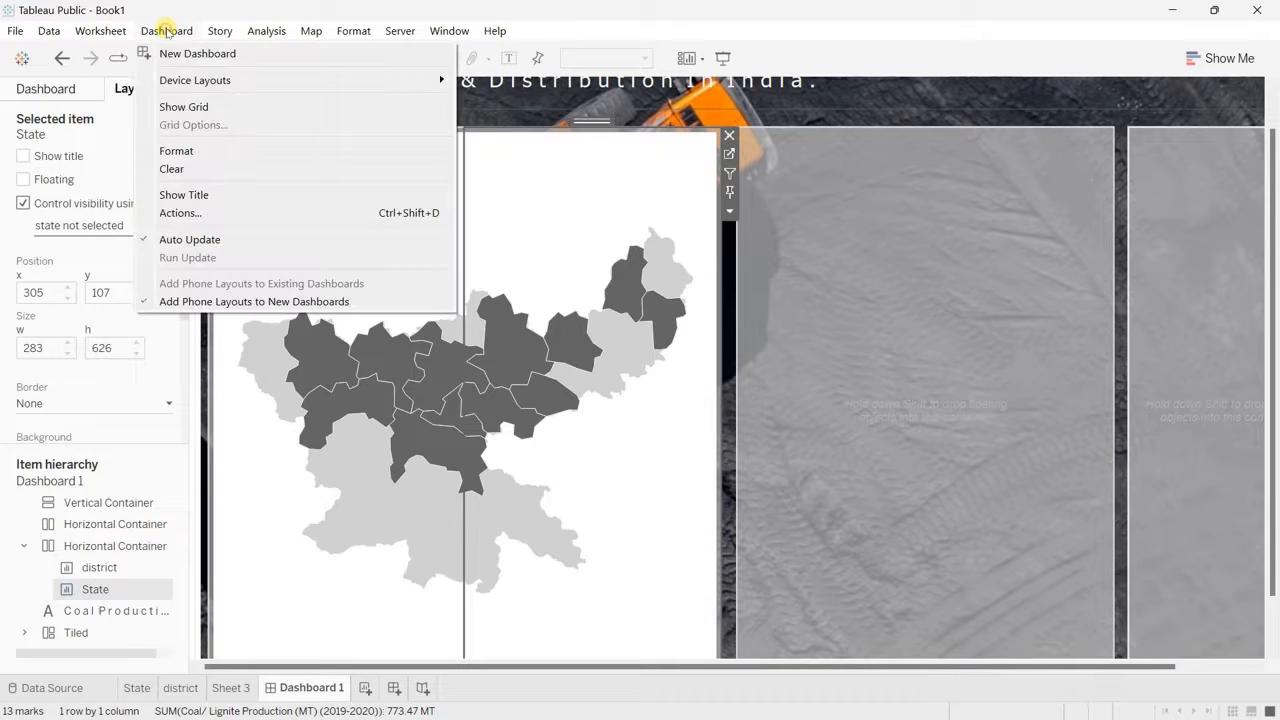
{"action": "left_click", "coordinate": [174, 216]}
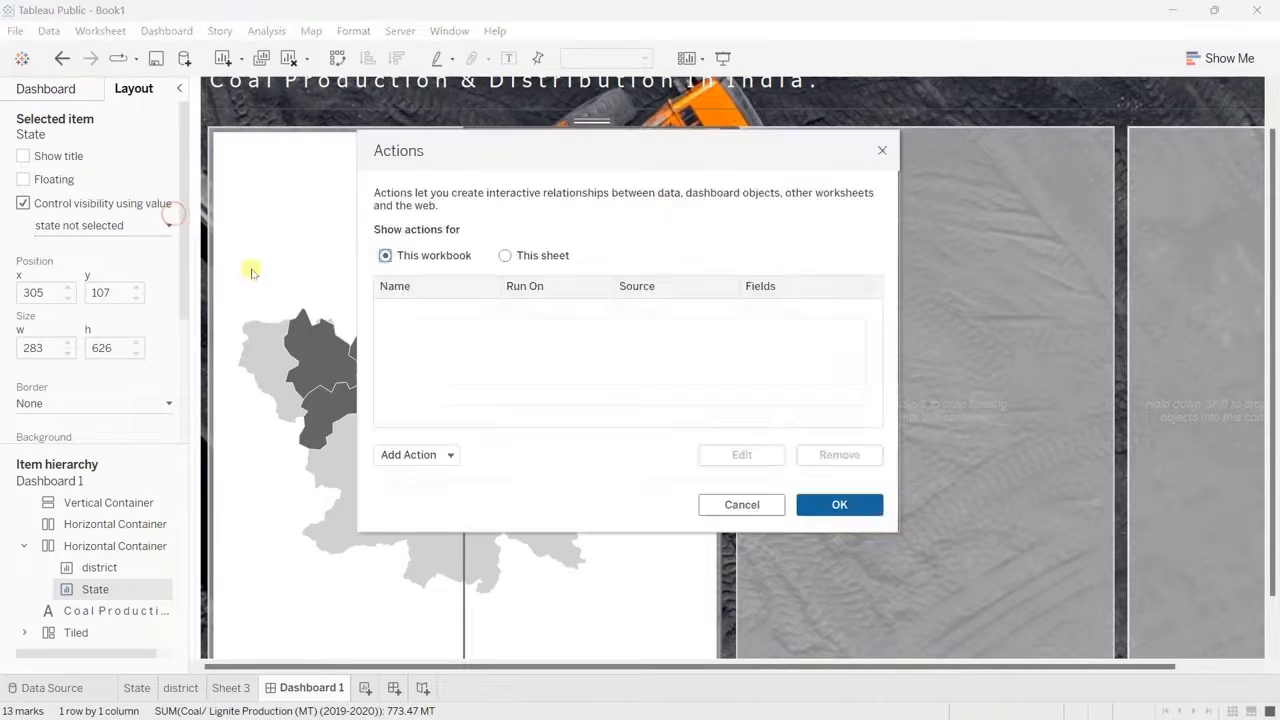
{"action": "left_click", "coordinate": [405, 455]}
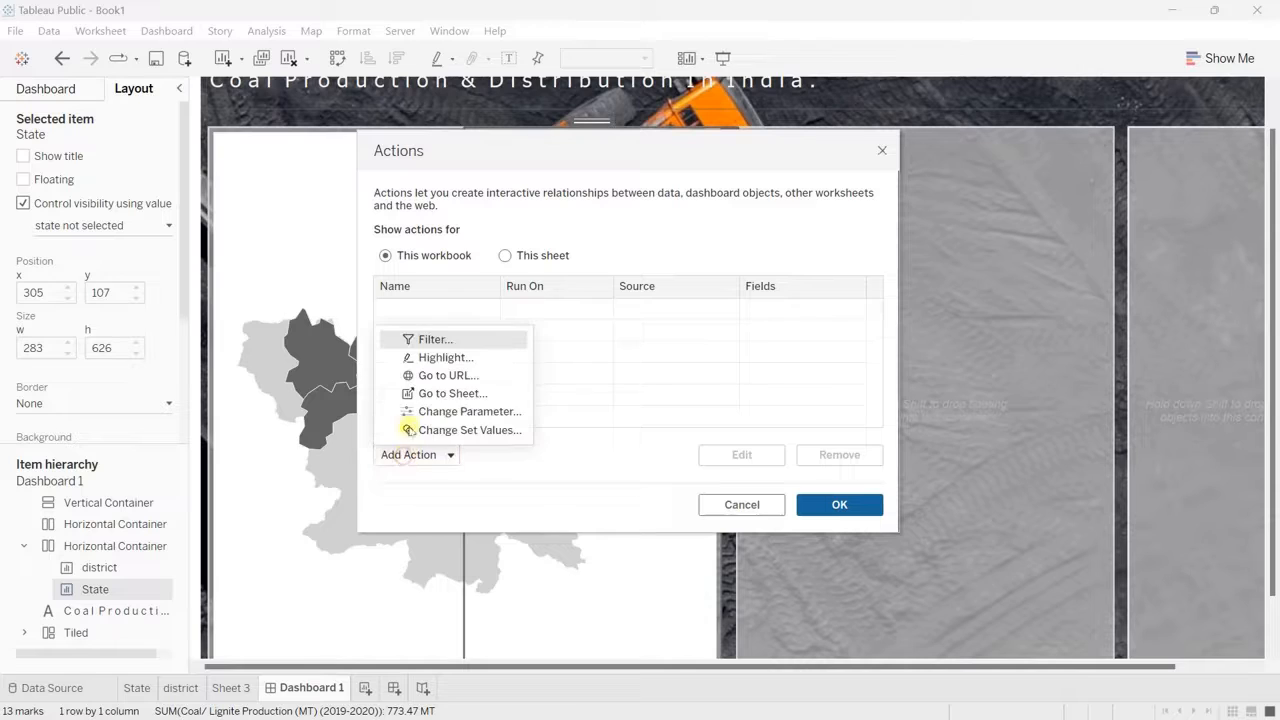
{"action": "left_click", "coordinate": [456, 407]}
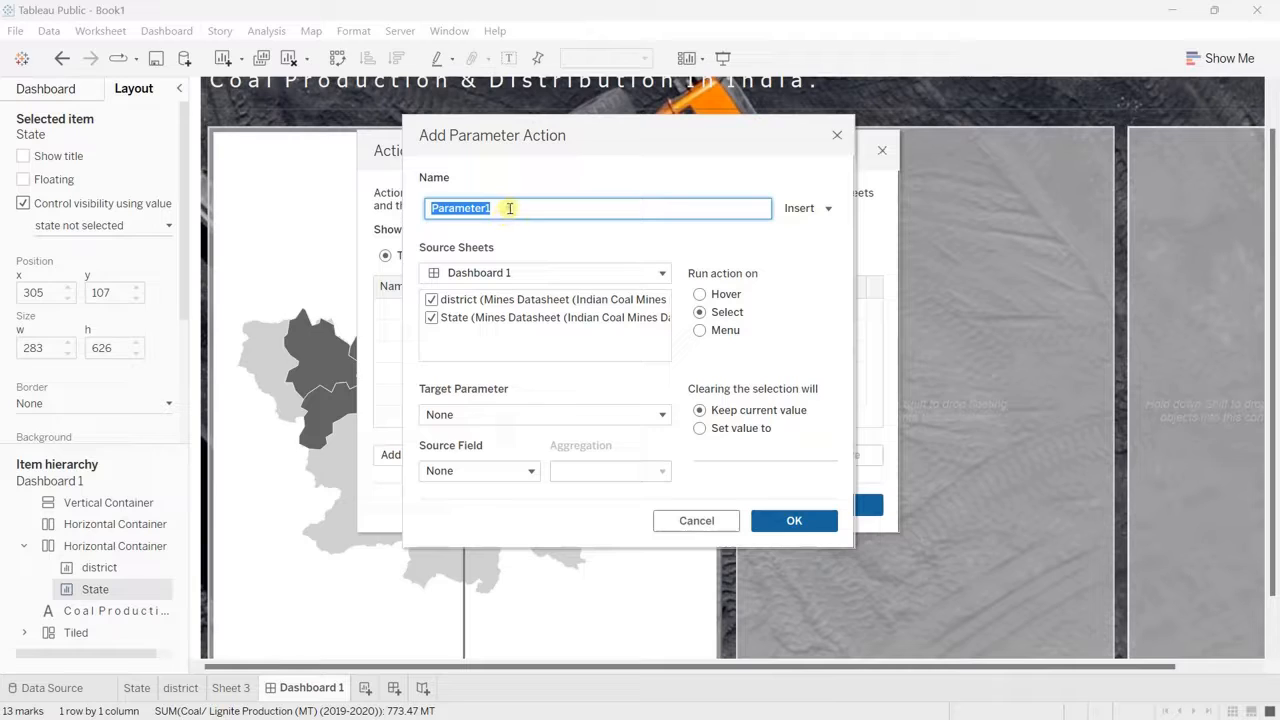
{"action": "left_click", "coordinate": [509, 208]}
{"action": "key", "text": "BackSpace"}
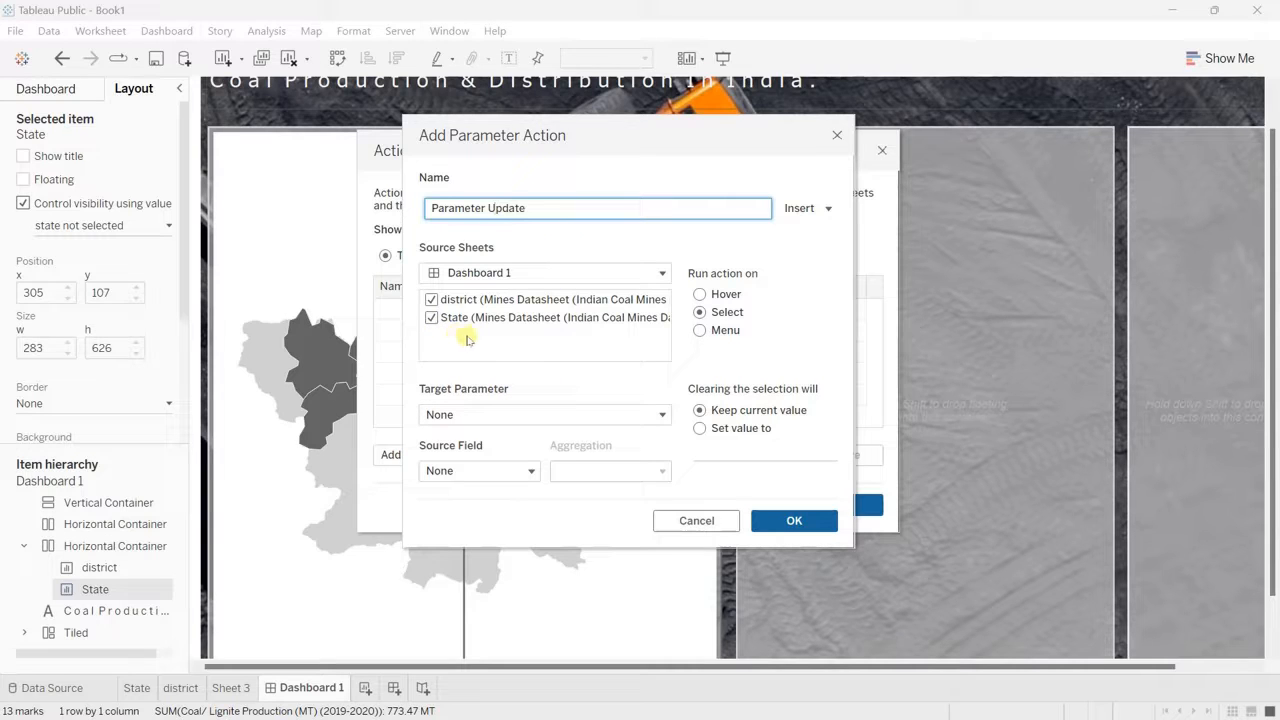
Step: Target the state parameter with State/UT Name as source field, make clearing the selection set an empty value, and save the action
{"action": "left_click", "coordinate": [603, 416]}
{"action": "left_click", "coordinate": [603, 416]}
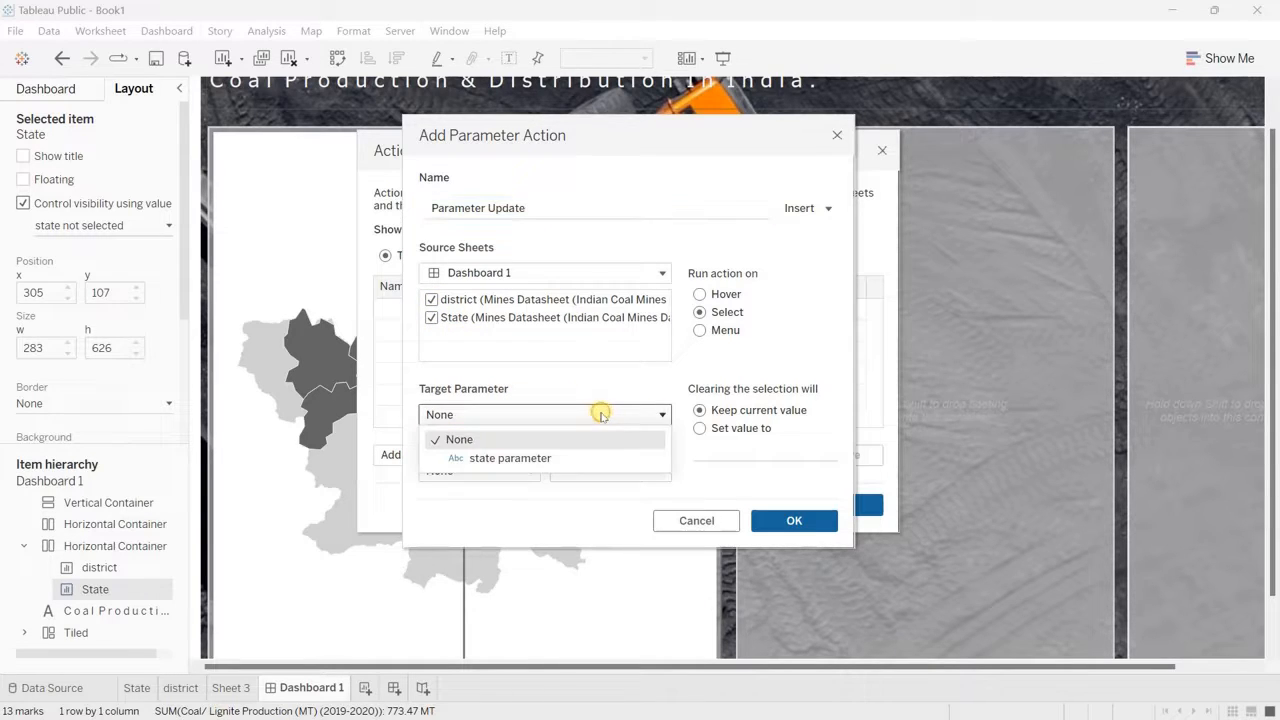
{"action": "left_click", "coordinate": [509, 458]}
{"action": "left_click", "coordinate": [510, 472]}
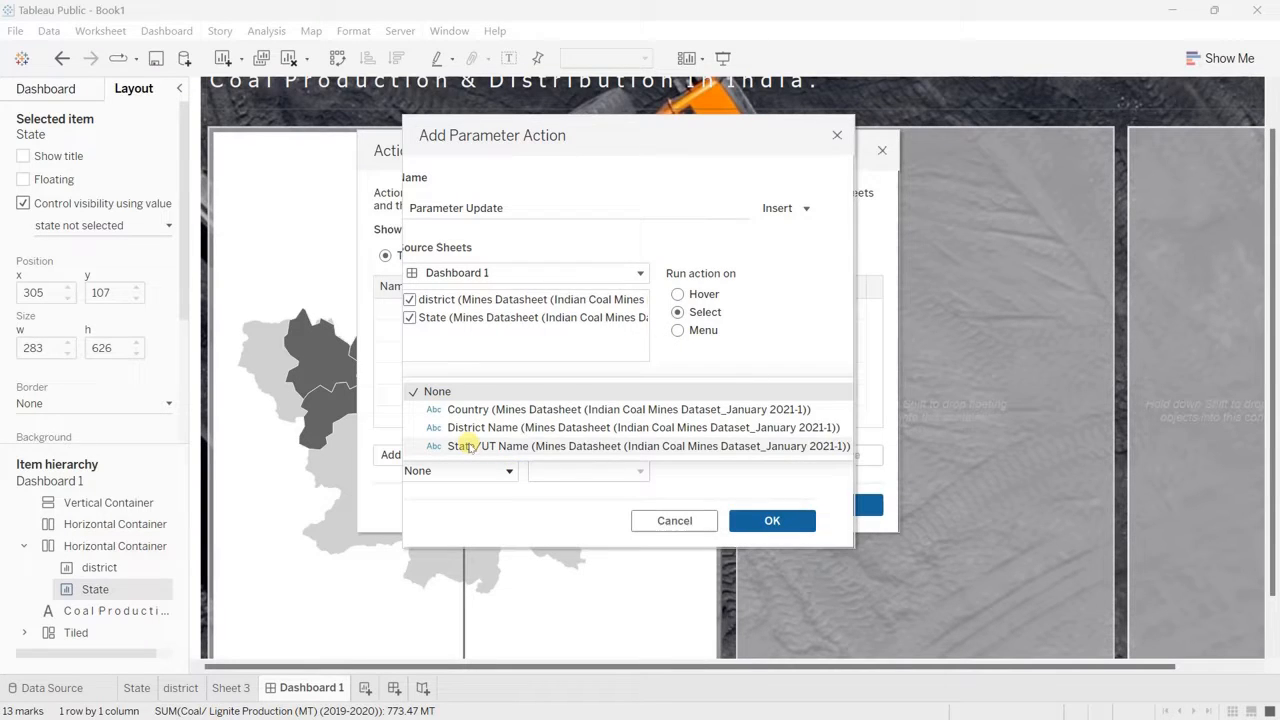
{"action": "left_click", "coordinate": [468, 446]}
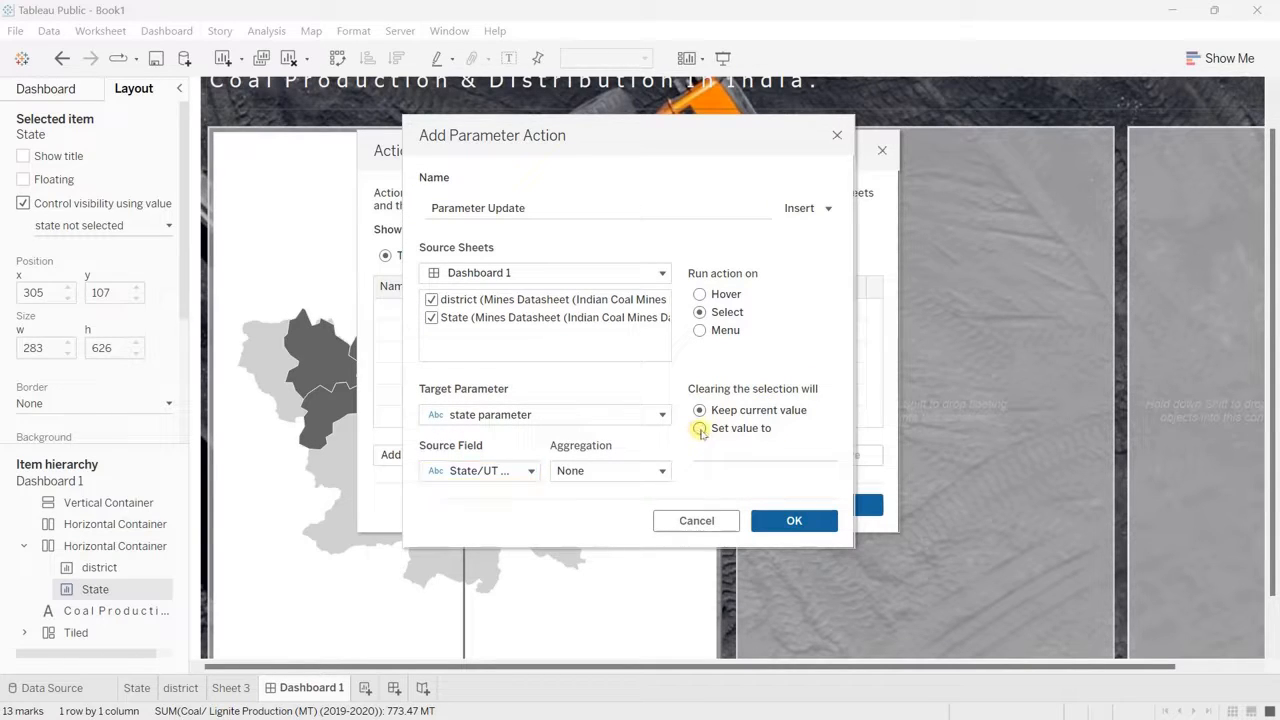
{"action": "left_click", "coordinate": [792, 520]}
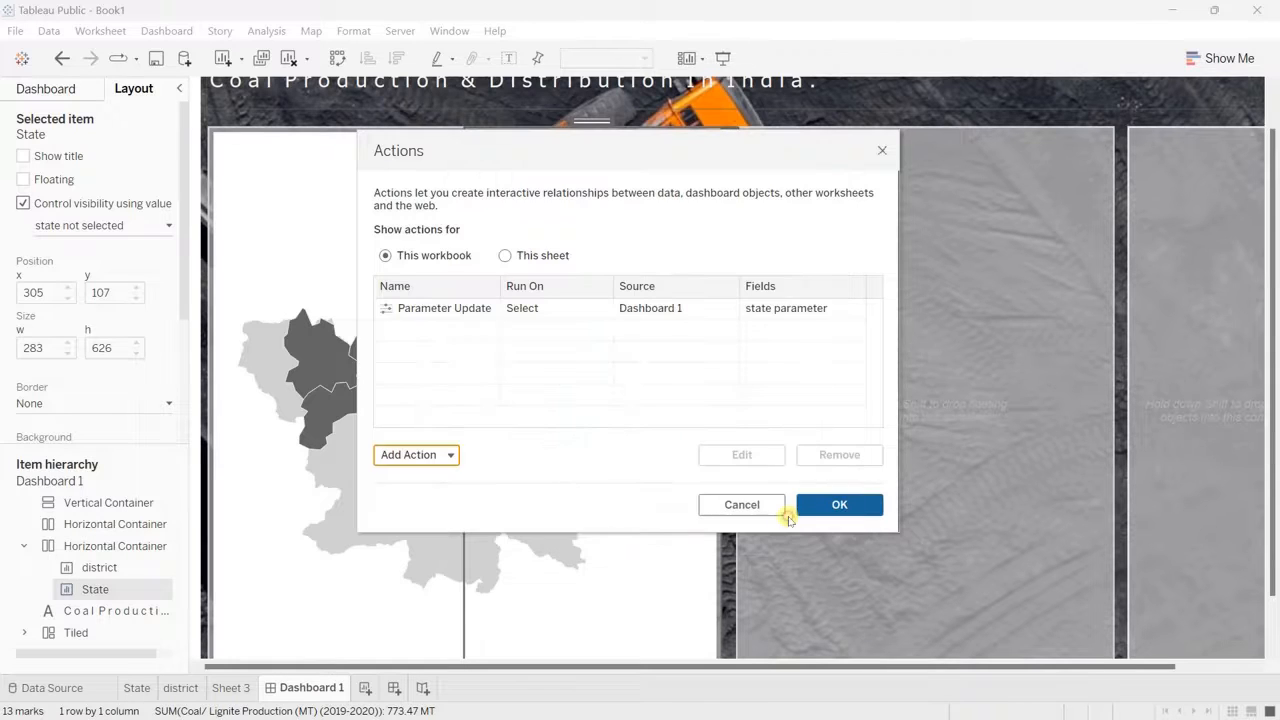
{"action": "left_click", "coordinate": [815, 505]}
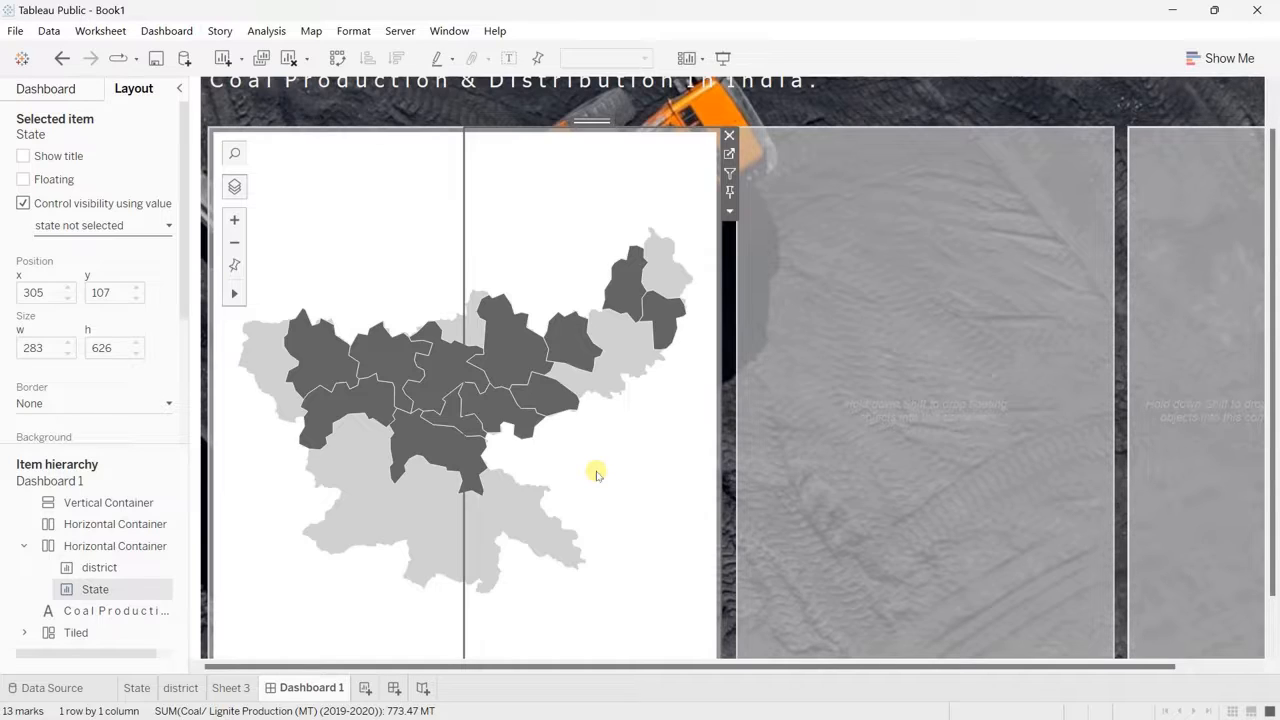
Step: Test the map drill-down by returning to the India map, opening Orissa's districts, and going back from the Angul district
{"action": "left_click", "coordinate": [547, 394]}
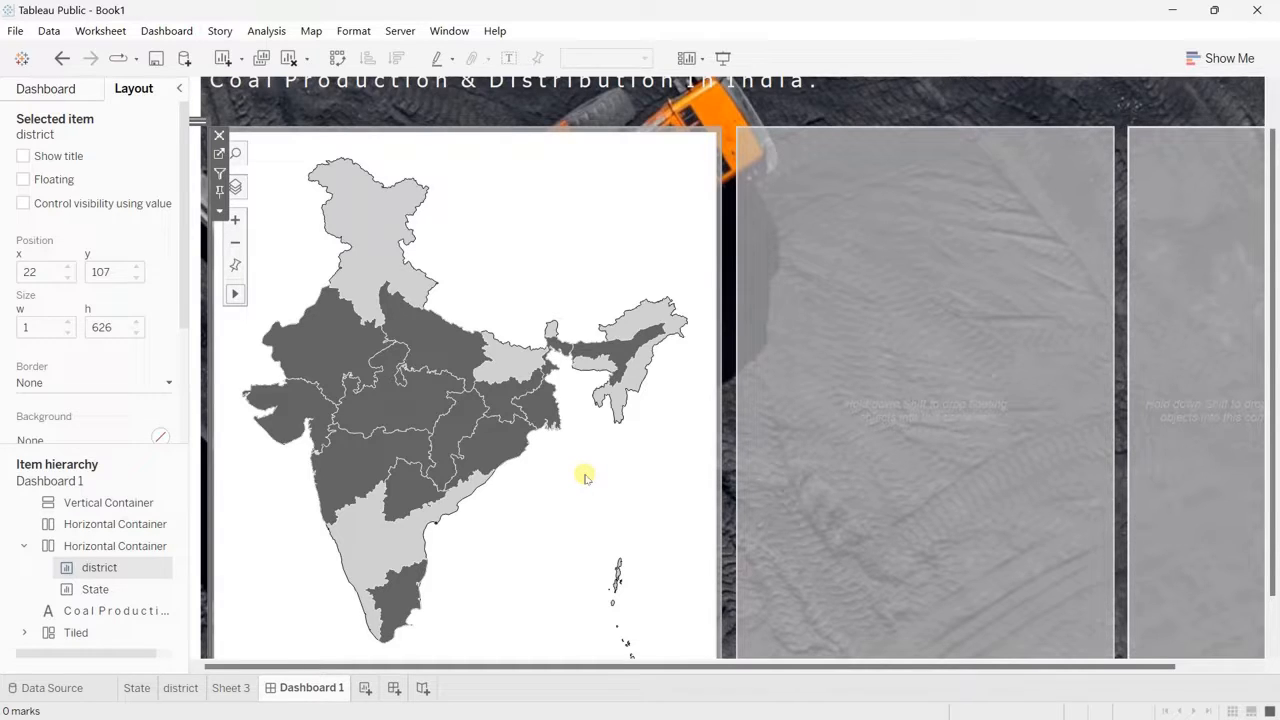
{"action": "mouse_move", "coordinate": [466, 437]}
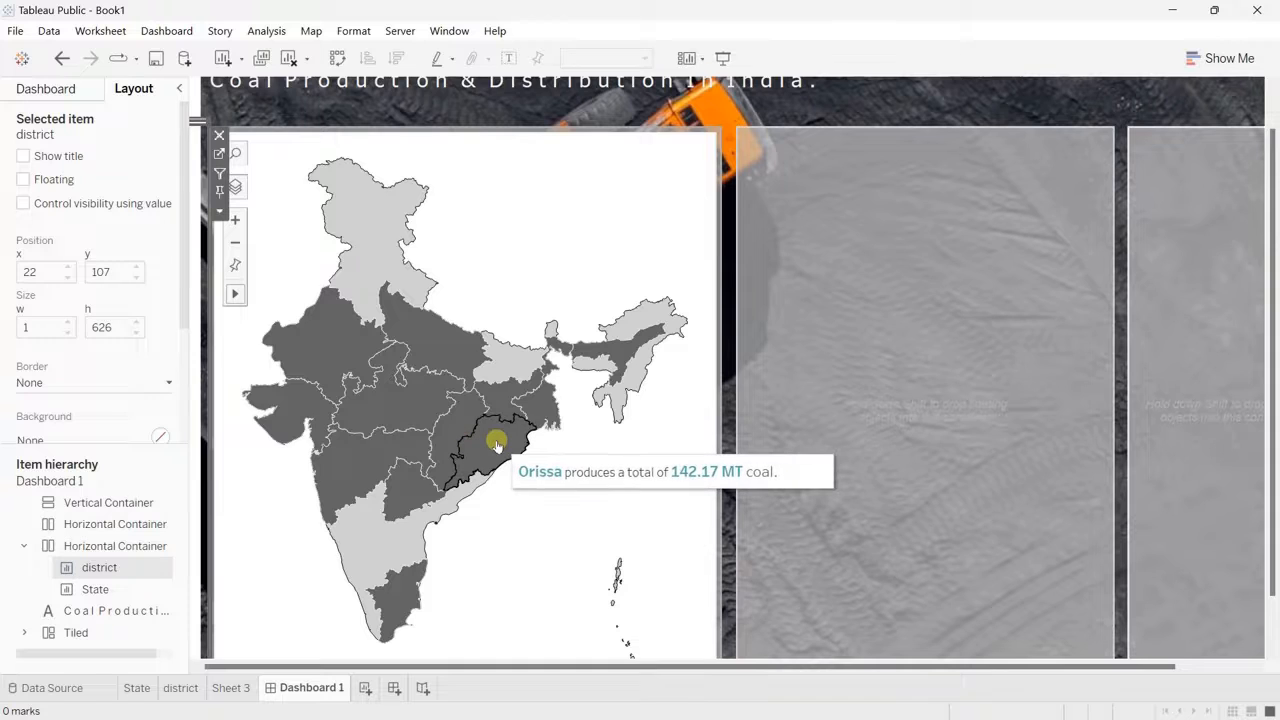
{"action": "left_click", "coordinate": [497, 443]}
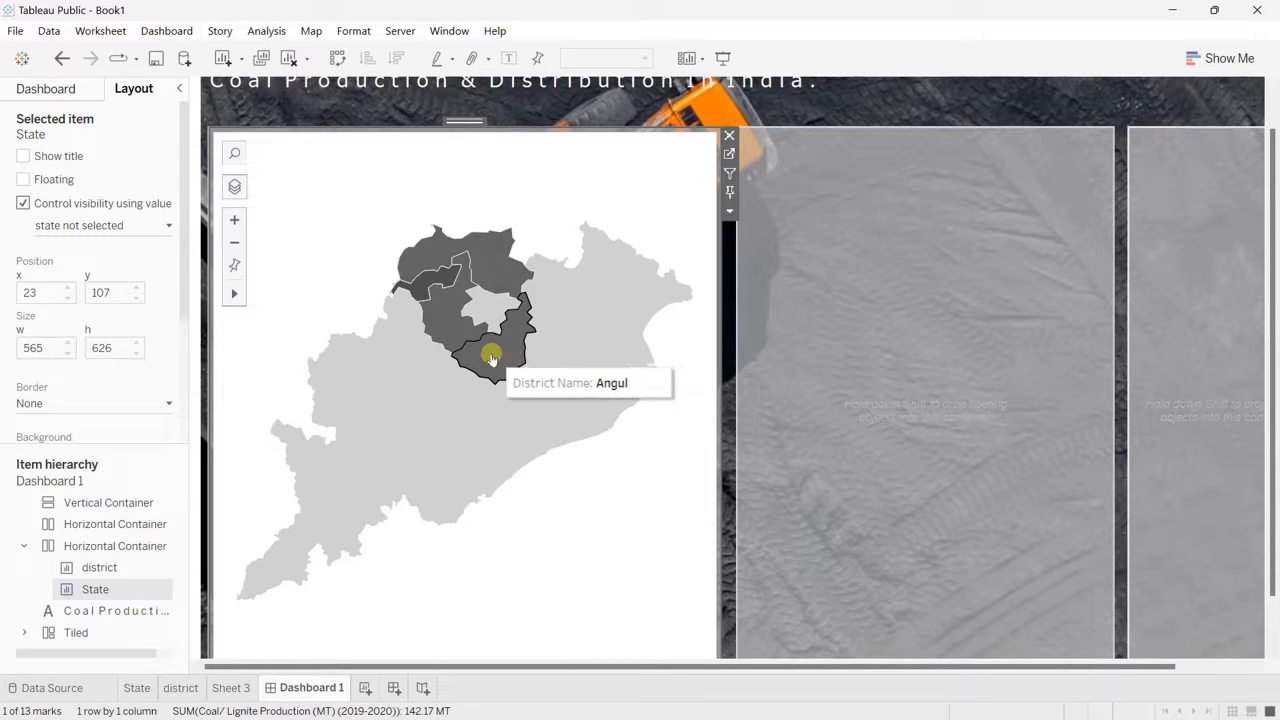
{"action": "left_click", "coordinate": [491, 358]}
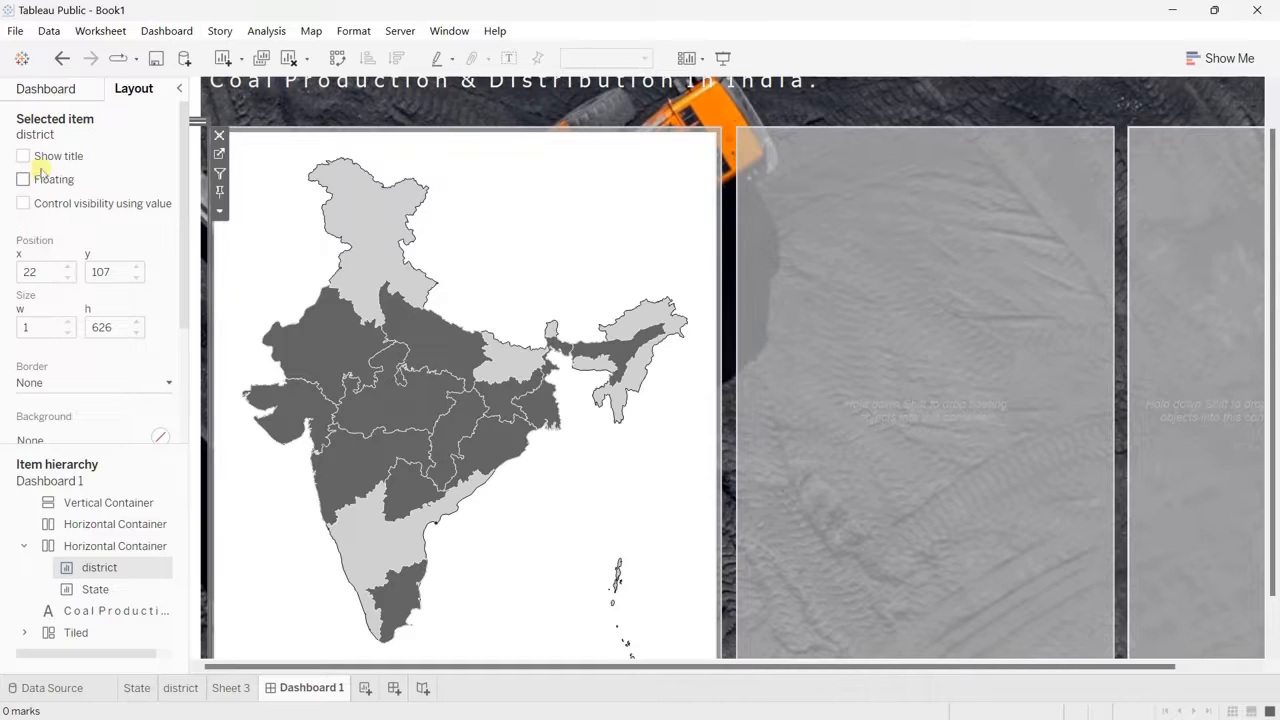
Step: On Sheet 3, set the row borders for the Grand Total pane and header and the Row Divider pane to None
{"action": "left_click", "coordinate": [47, 90]}
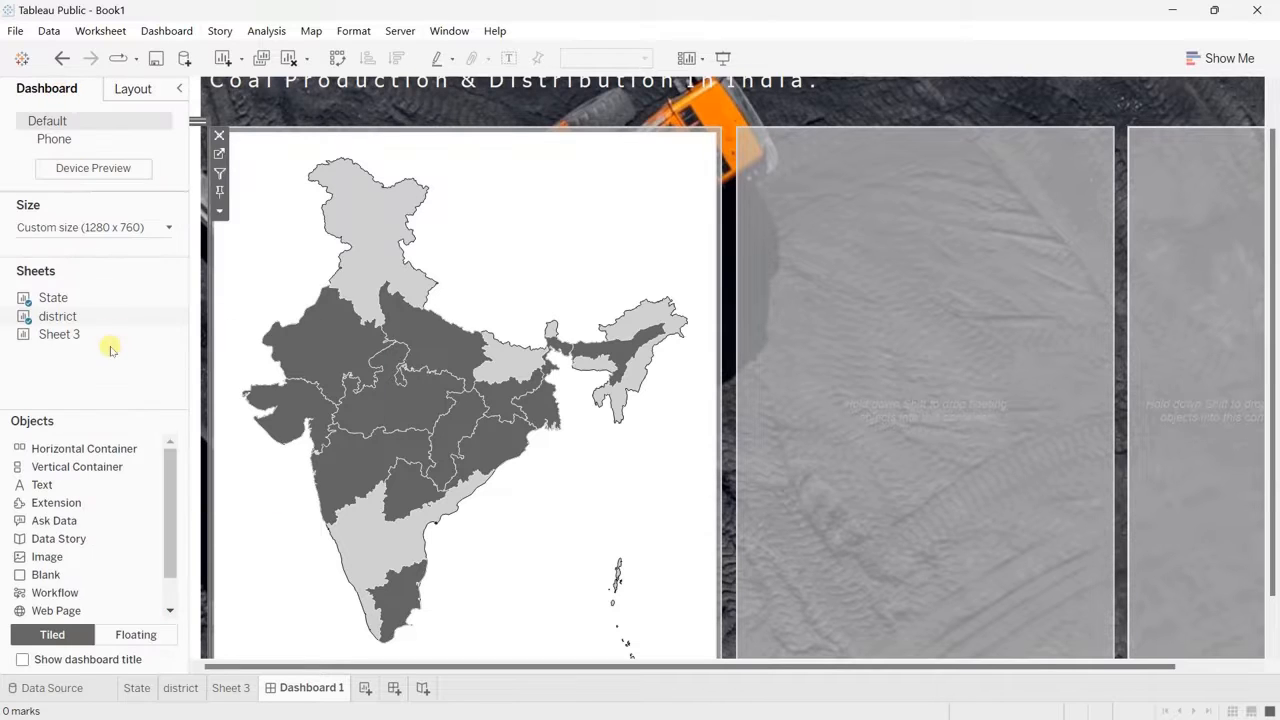
{"action": "left_click_drag", "start_coordinate": [64, 338], "coordinate": [6, 372]}
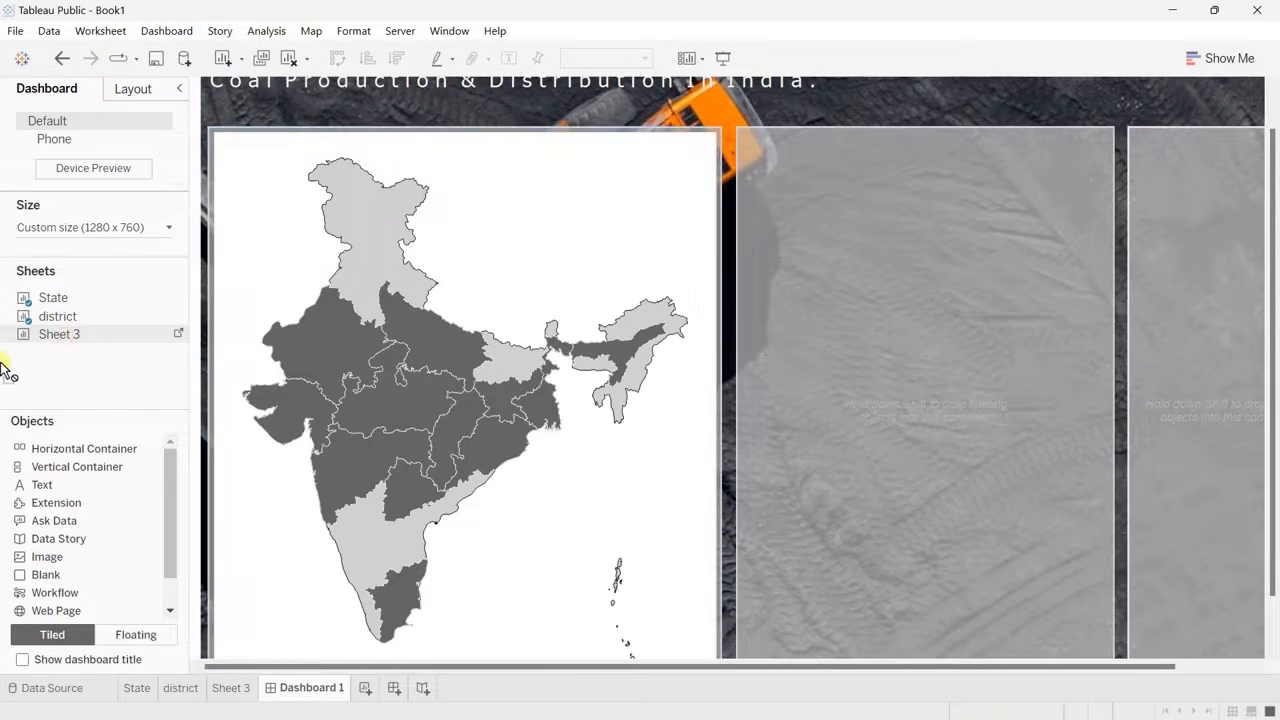
{"action": "left_click", "coordinate": [230, 688]}
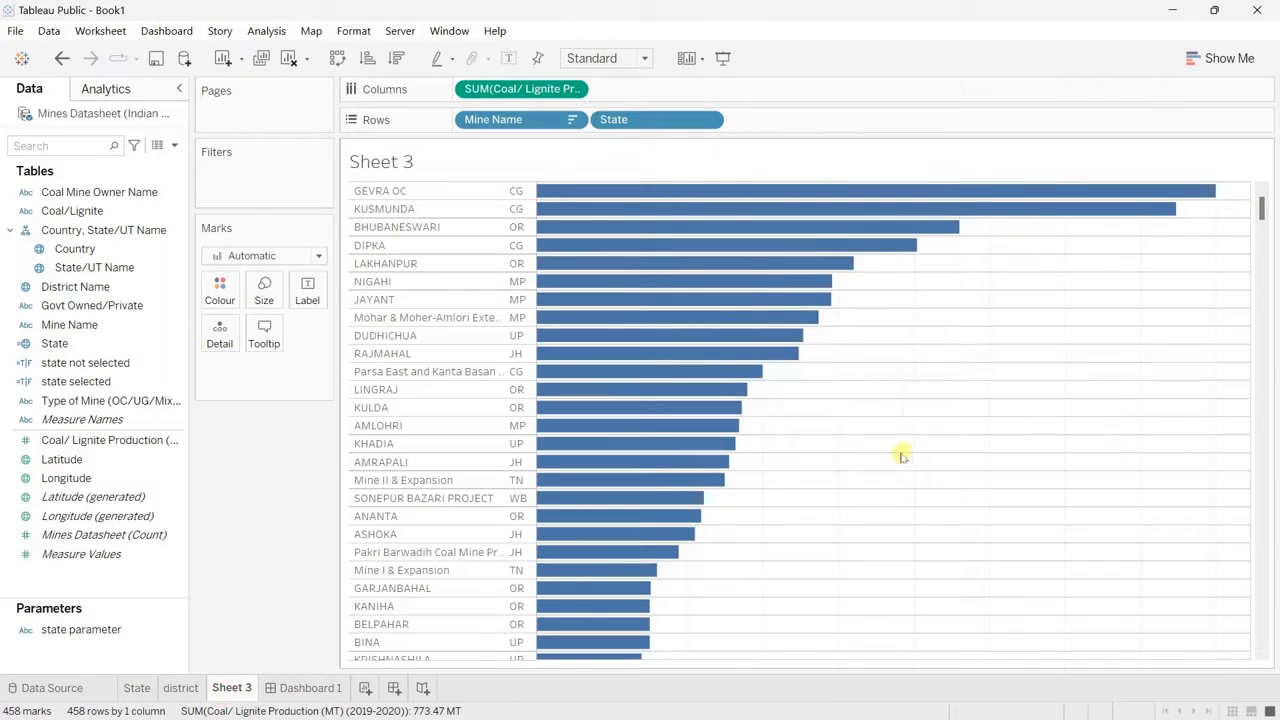
{"action": "right_click", "coordinate": [922, 432]}
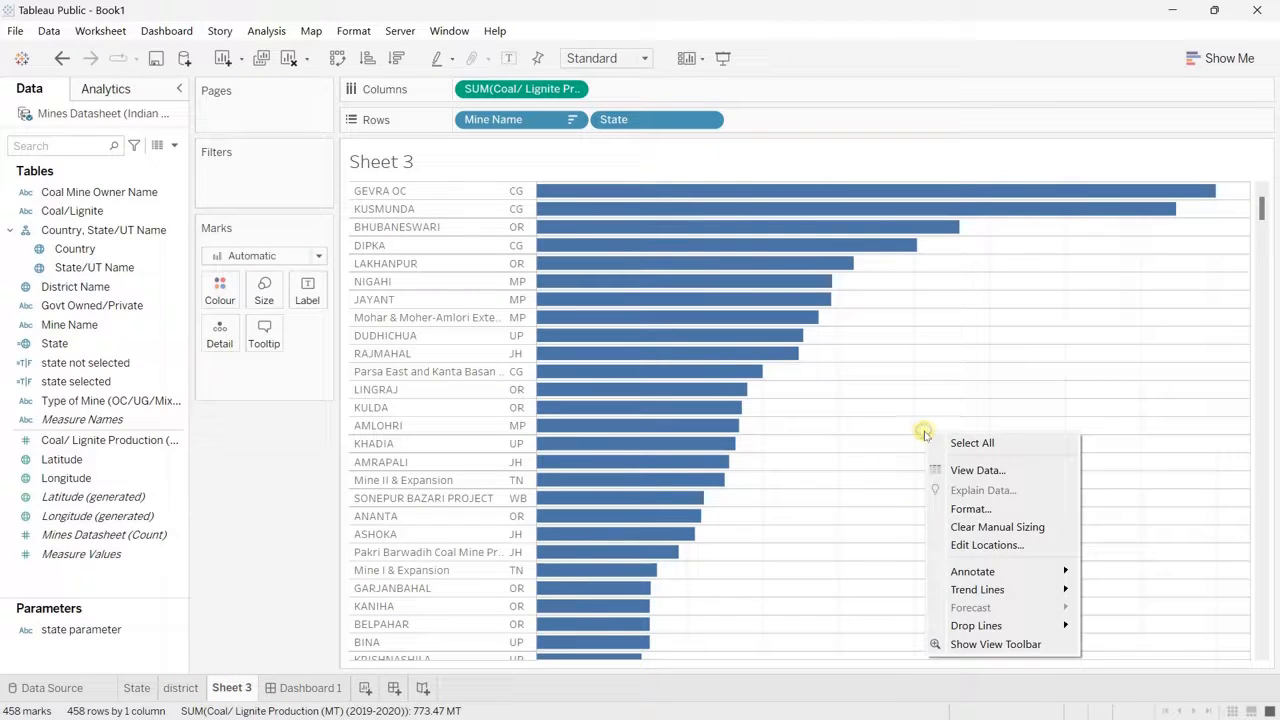
{"action": "left_click", "coordinate": [970, 509]}
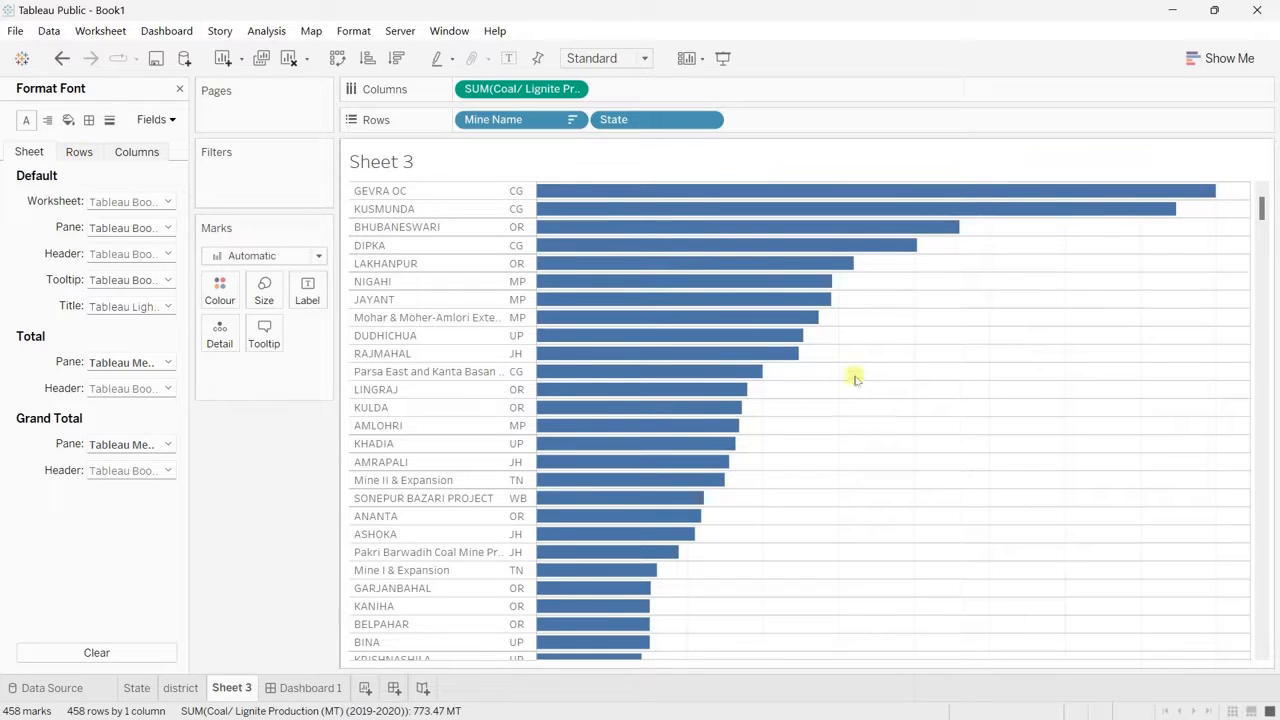
{"action": "left_click", "coordinate": [79, 152]}
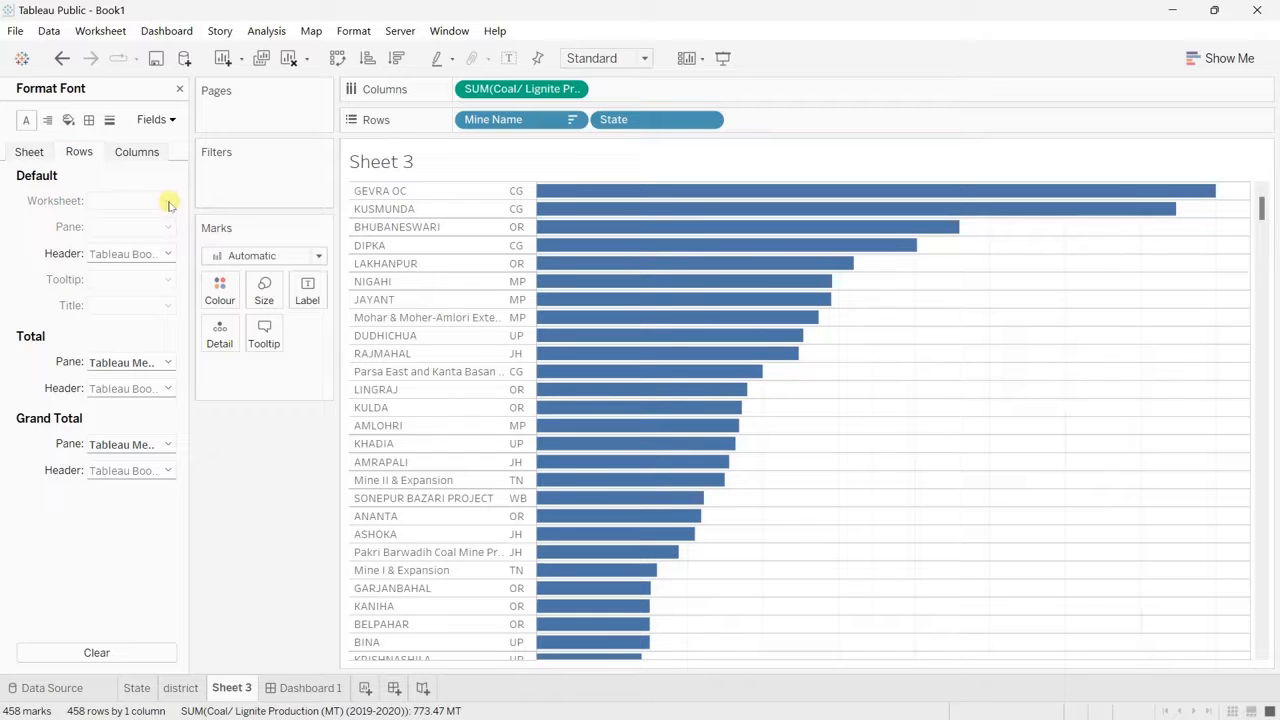
{"action": "left_click", "coordinate": [89, 120]}
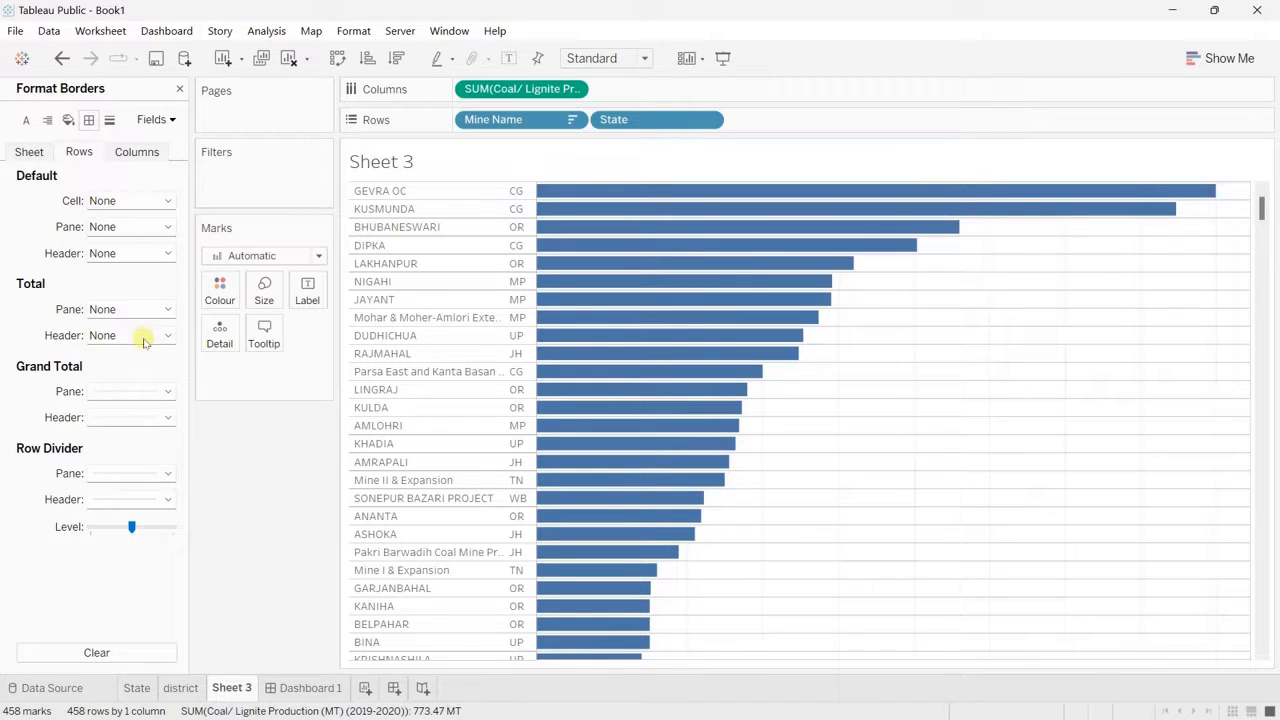
{"action": "left_click", "coordinate": [167, 391]}
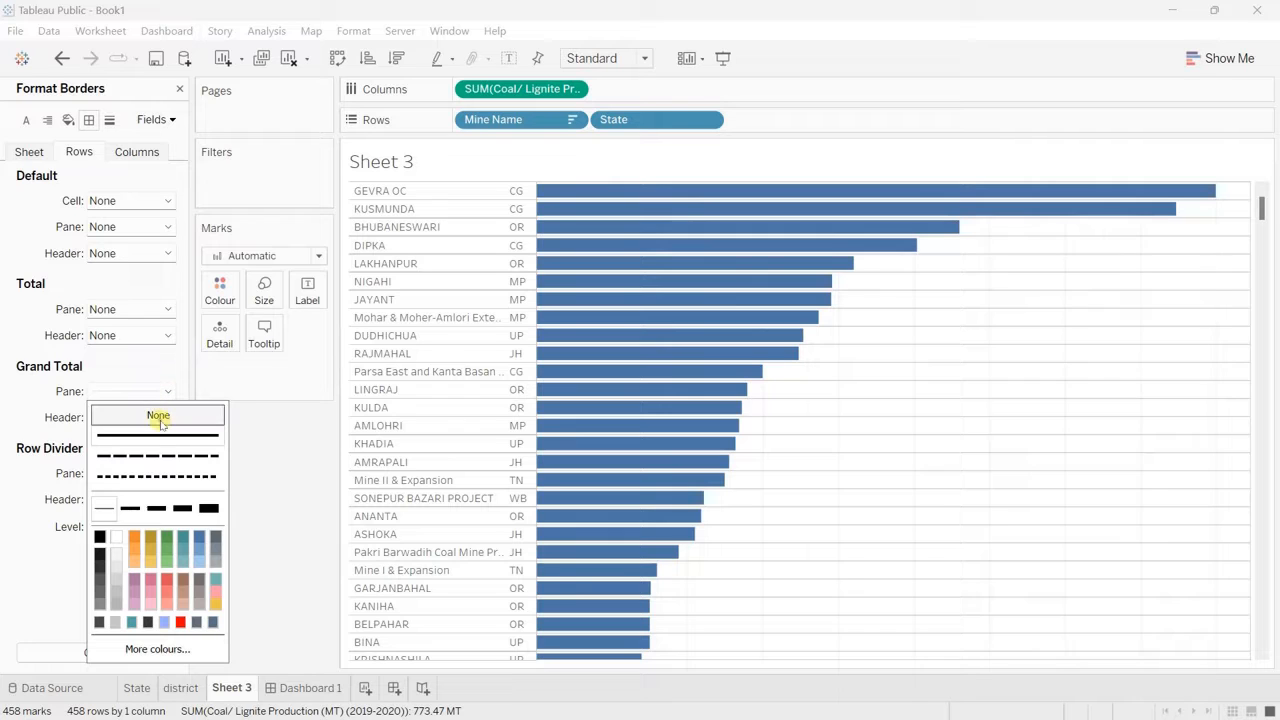
{"action": "left_click", "coordinate": [157, 415]}
{"action": "left_click", "coordinate": [167, 417]}
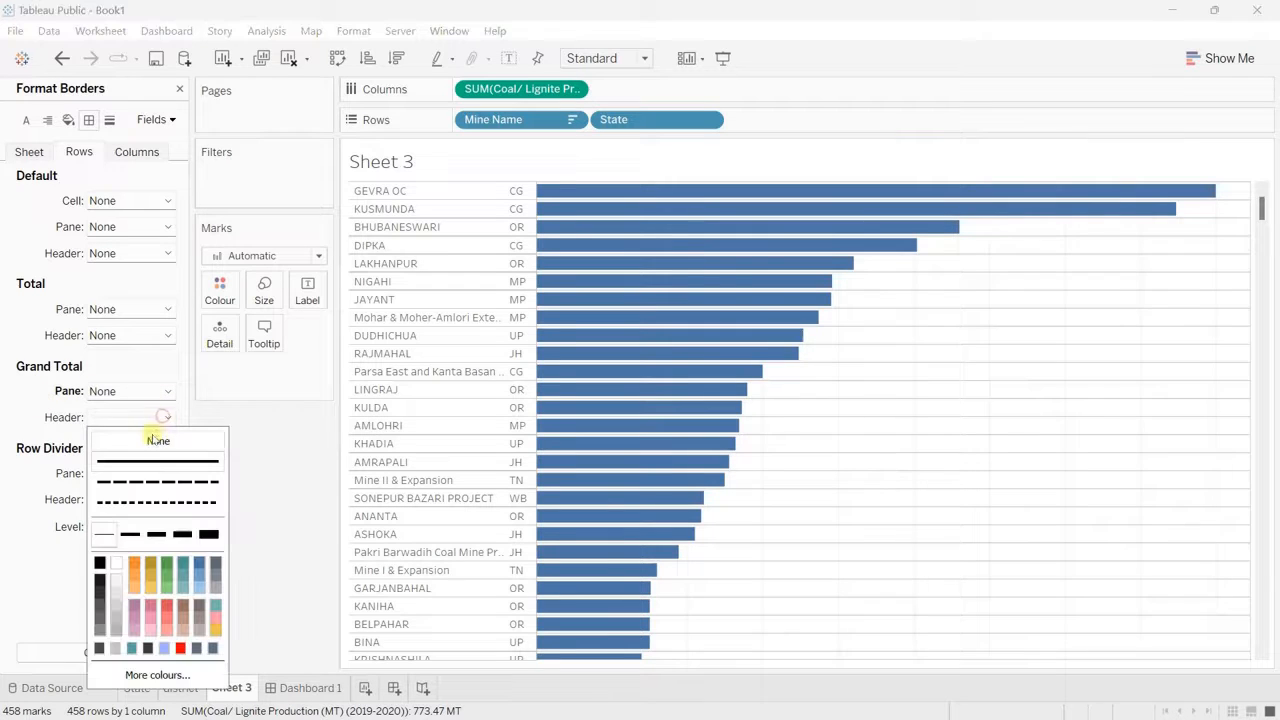
{"action": "left_click", "coordinate": [20, 412]}
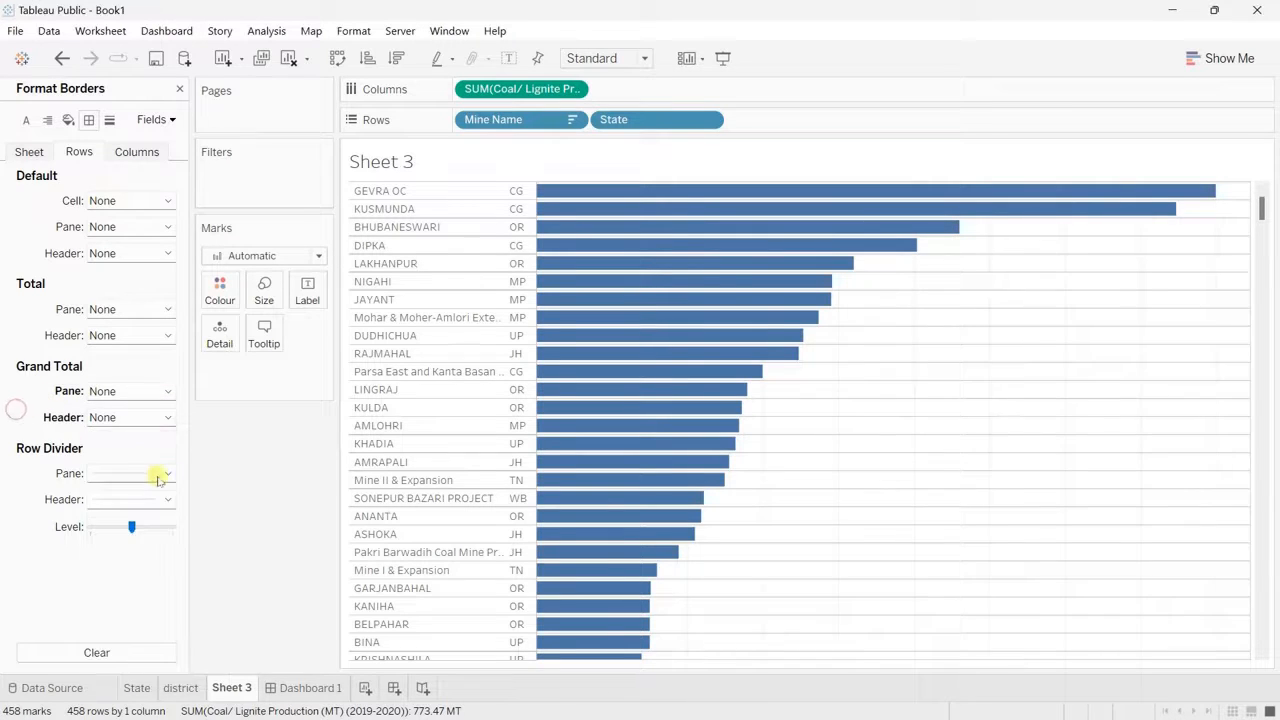
{"action": "left_click", "coordinate": [167, 476]}
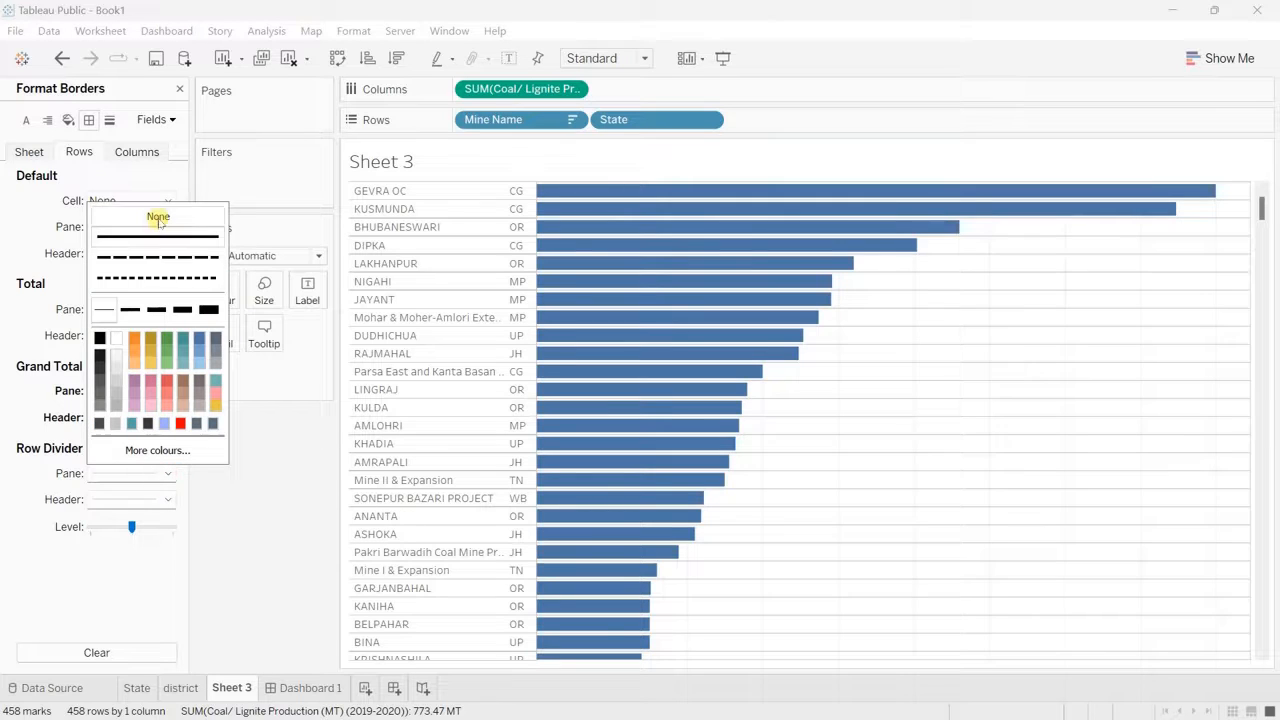
{"action": "left_click", "coordinate": [157, 214]}
Step: Format the row zero lines of Sheet 3 as a solid, medium-thick line in a very light grey
{"action": "left_click", "coordinate": [109, 119]}
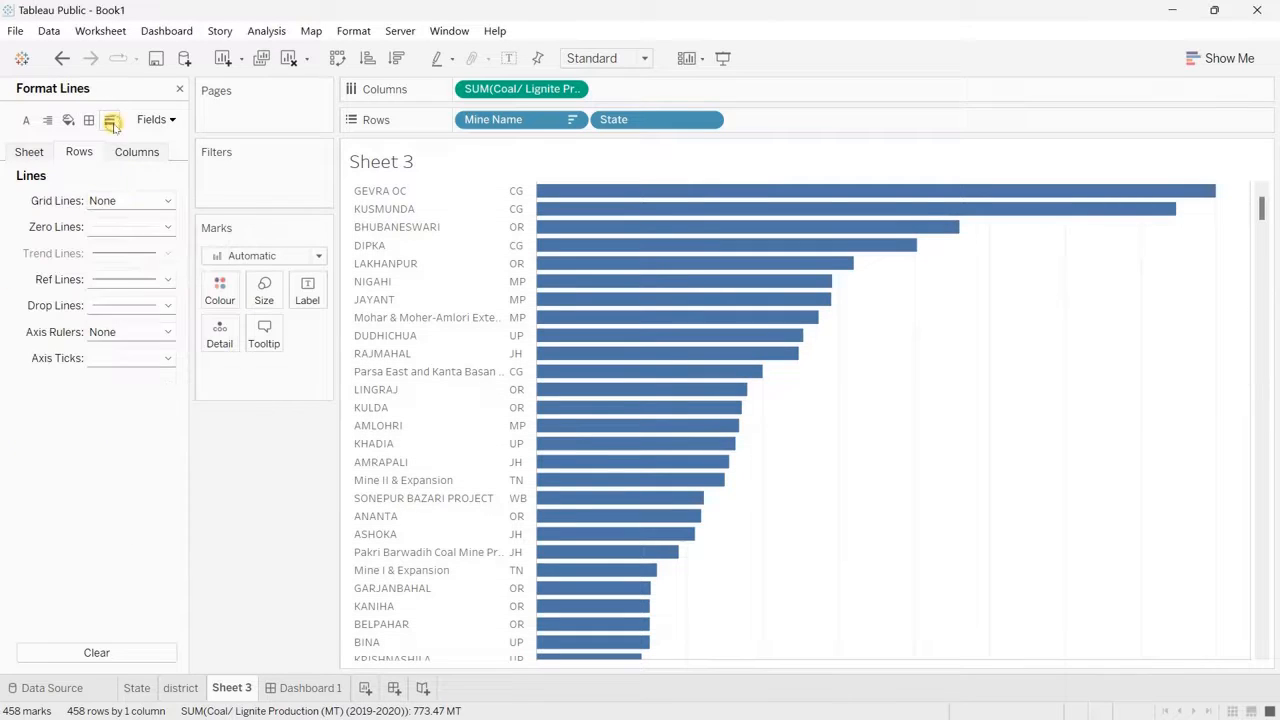
{"action": "left_click", "coordinate": [168, 256]}
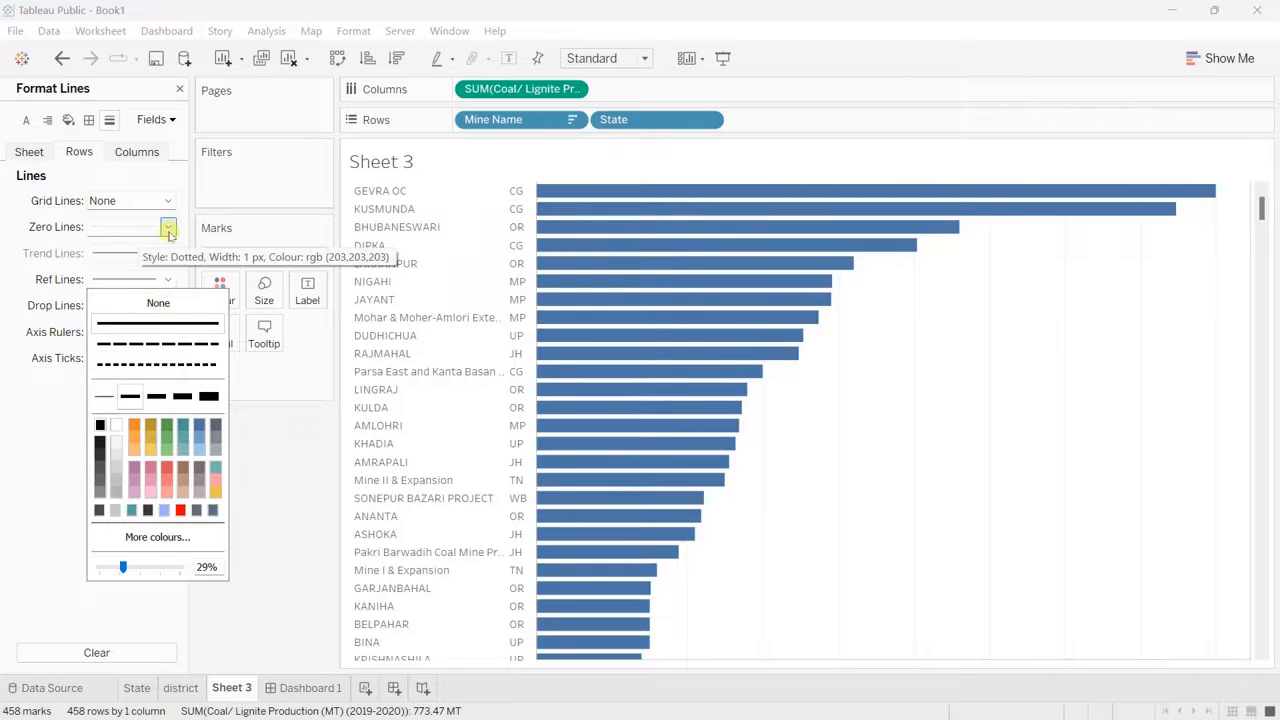
{"action": "left_click", "coordinate": [168, 228]}
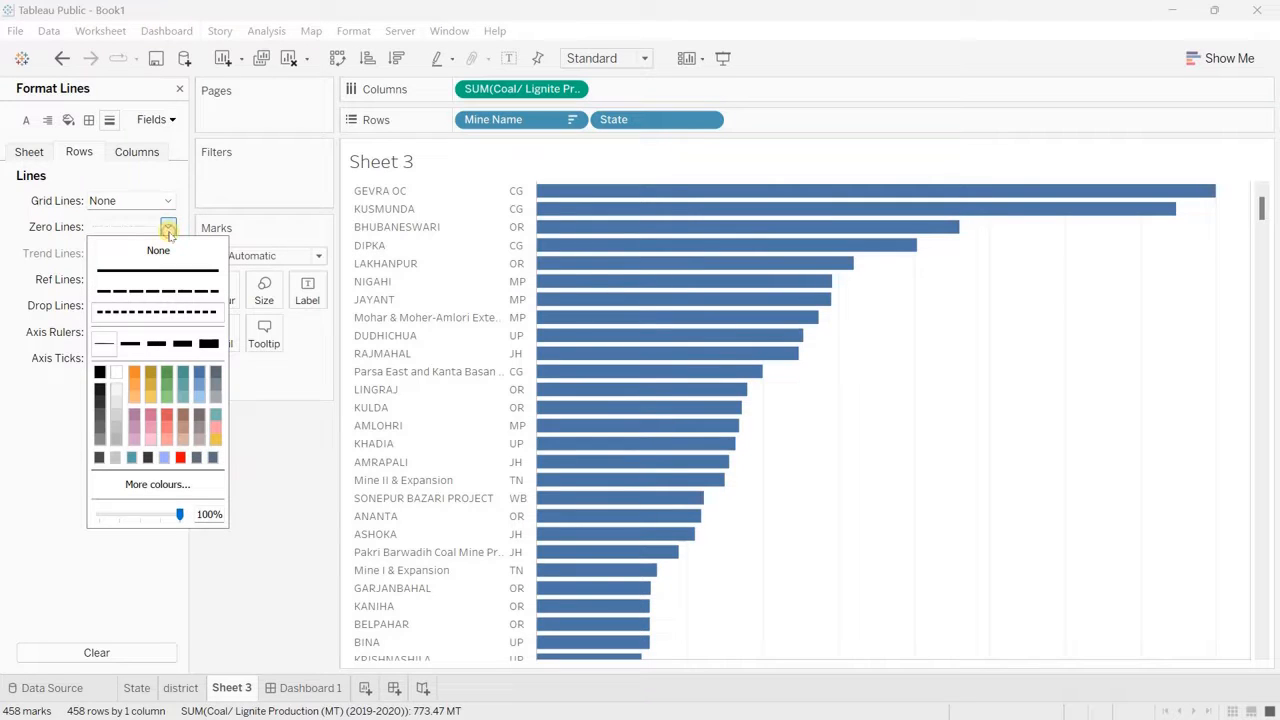
{"action": "left_click", "coordinate": [156, 344]}
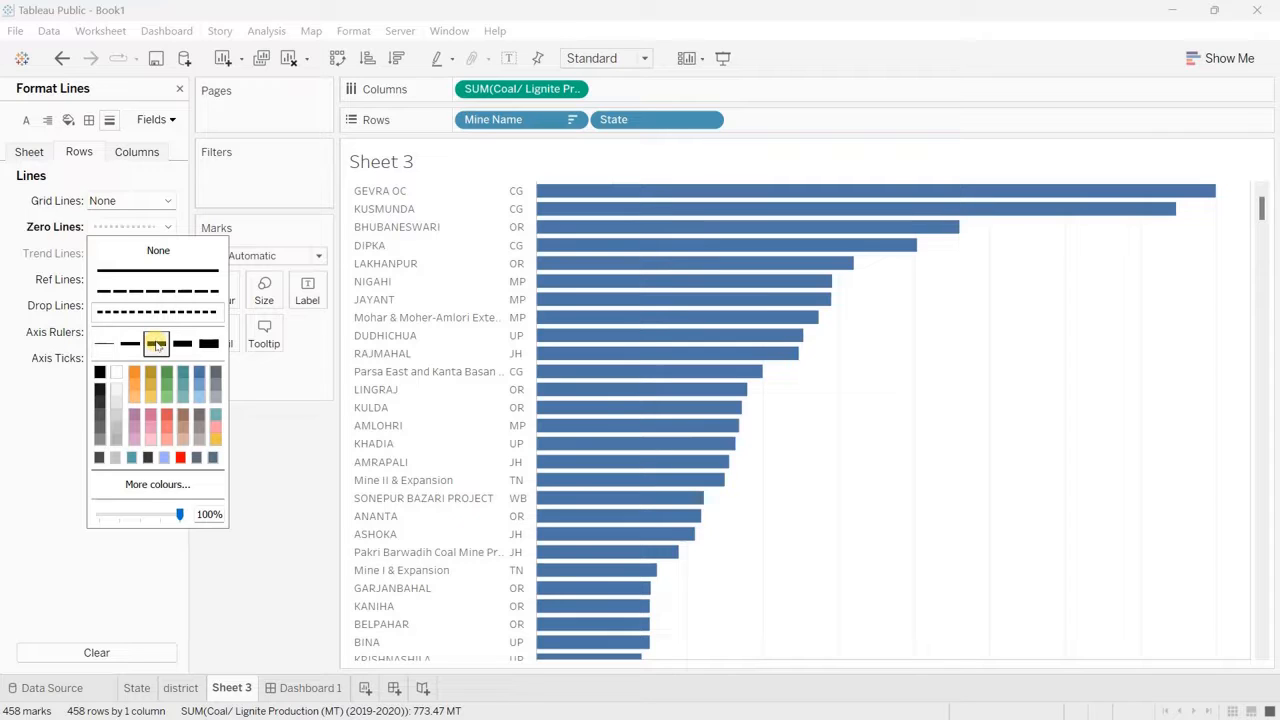
{"action": "left_click", "coordinate": [118, 394]}
{"action": "left_click", "coordinate": [166, 271]}
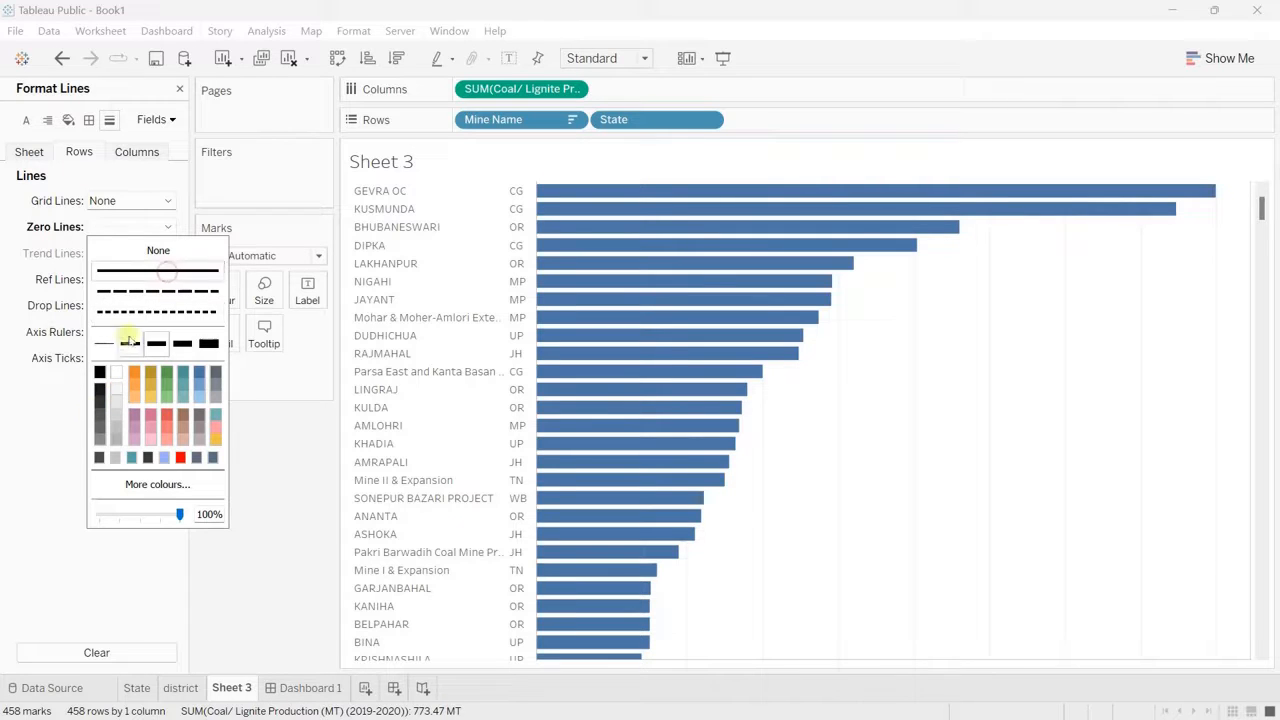
Step: Set the row header shading and the worksheet shading of Sheet 3 to None
{"action": "left_click", "coordinate": [68, 120]}
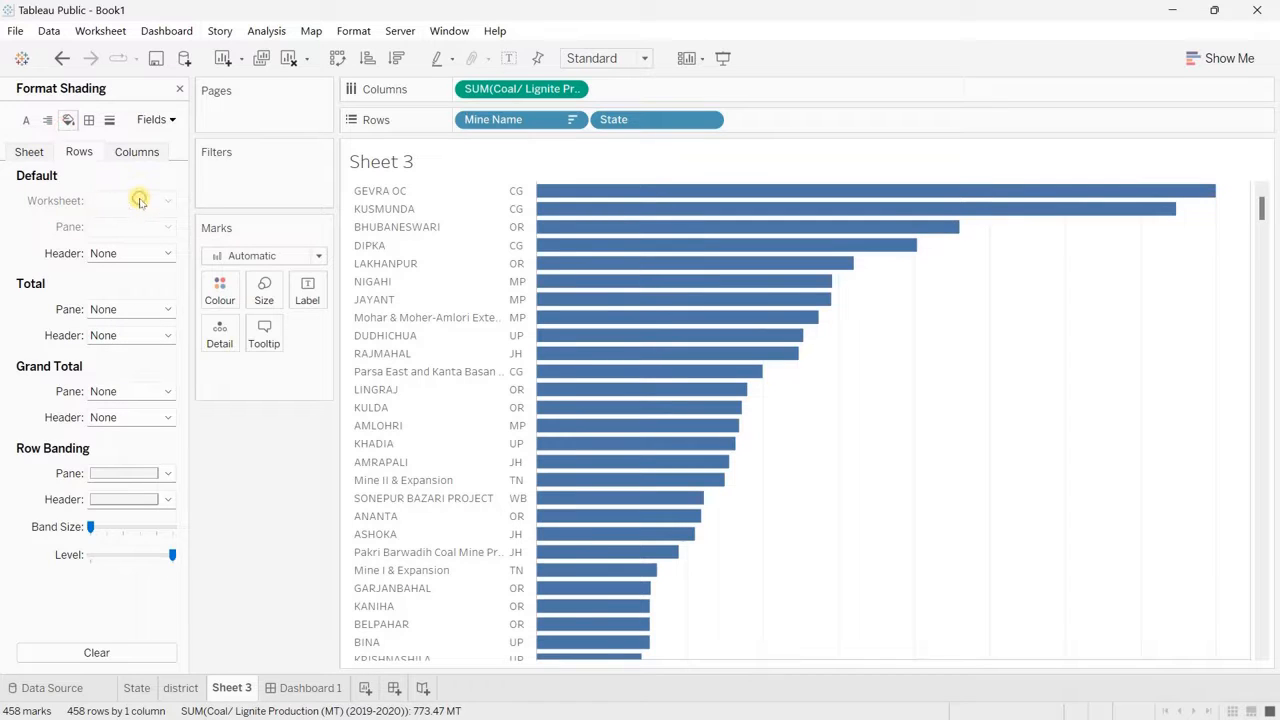
{"action": "left_click", "coordinate": [166, 253]}
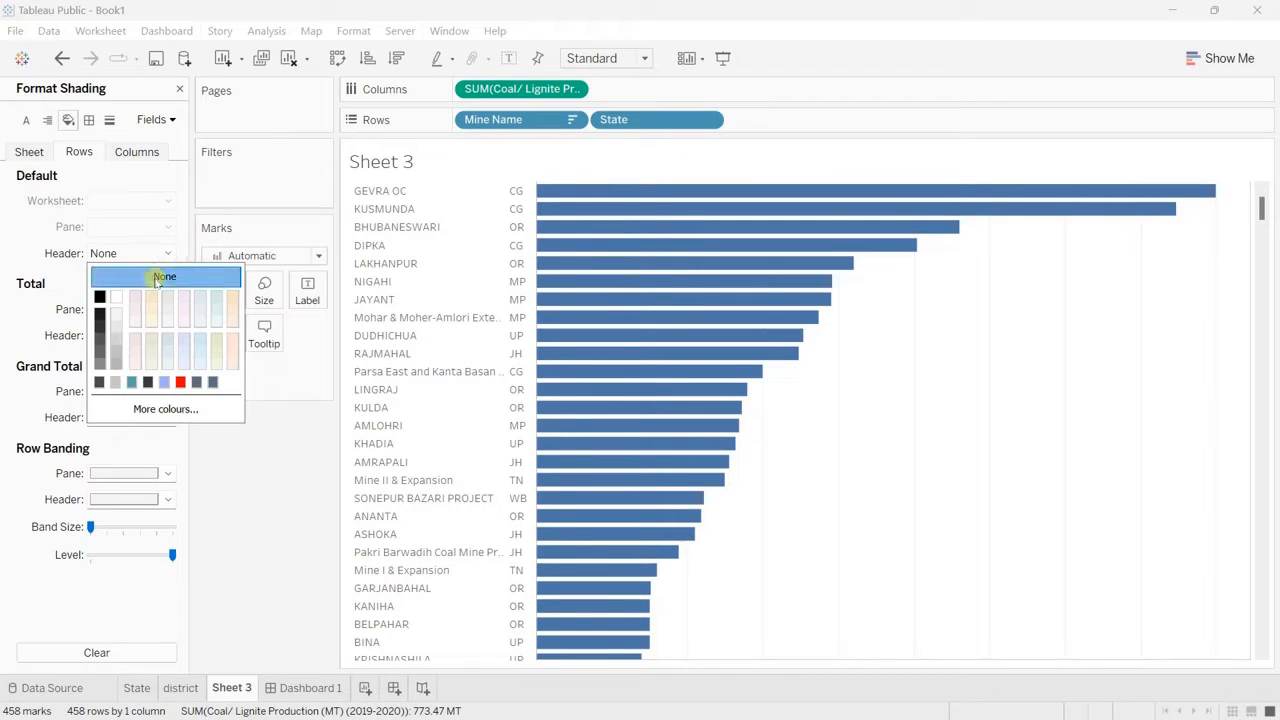
{"action": "left_click", "coordinate": [158, 278]}
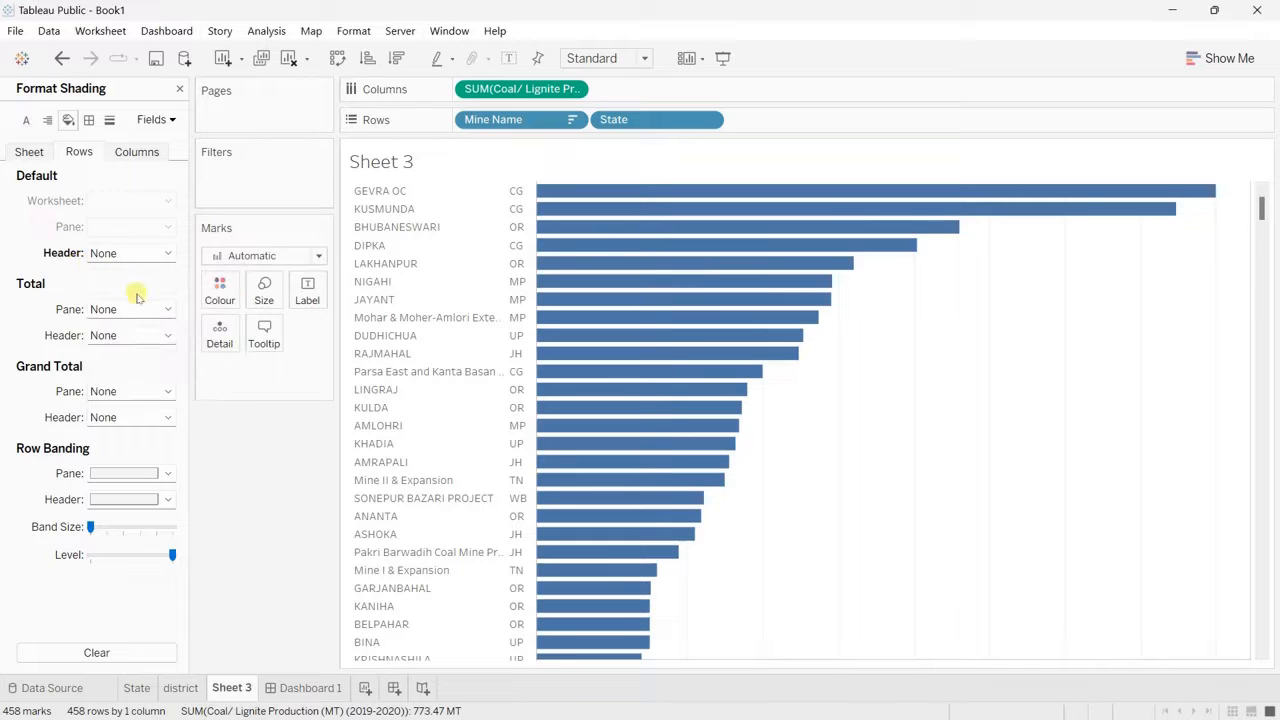
{"action": "left_click", "coordinate": [29, 152]}
{"action": "left_click", "coordinate": [147, 200]}
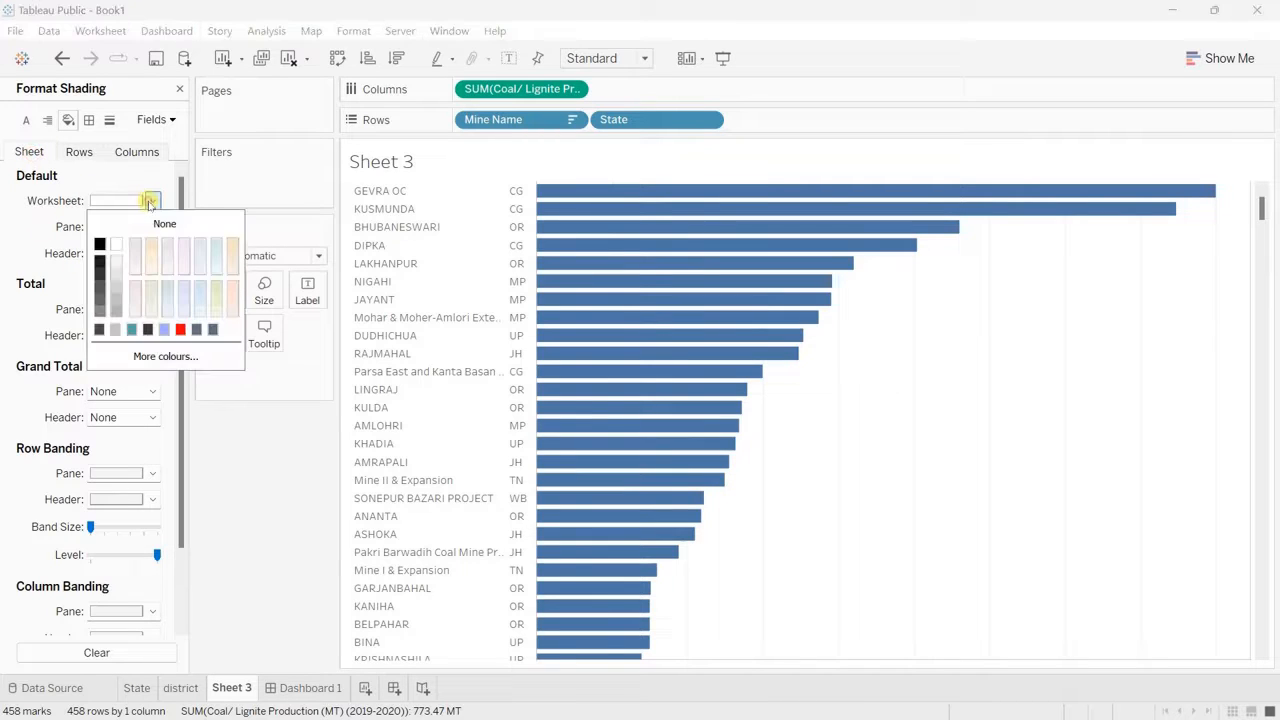
{"action": "left_click", "coordinate": [164, 226]}
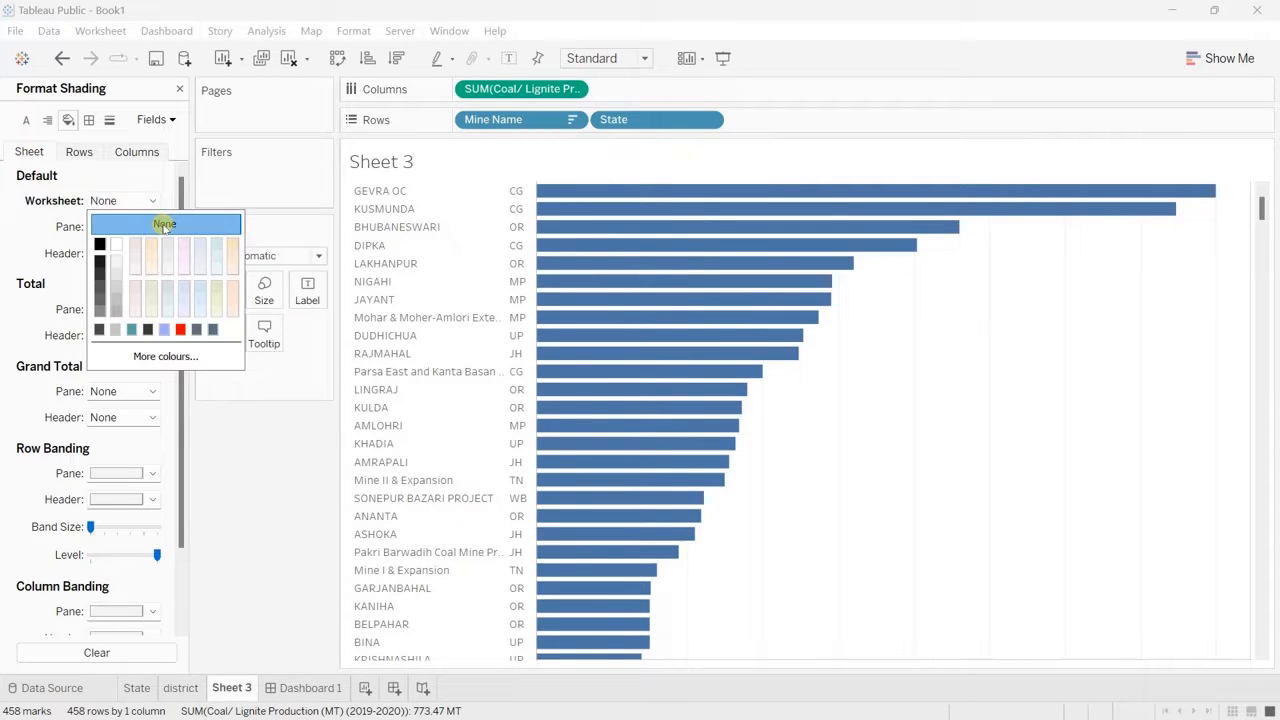
{"action": "left_click", "coordinate": [295, 507]}
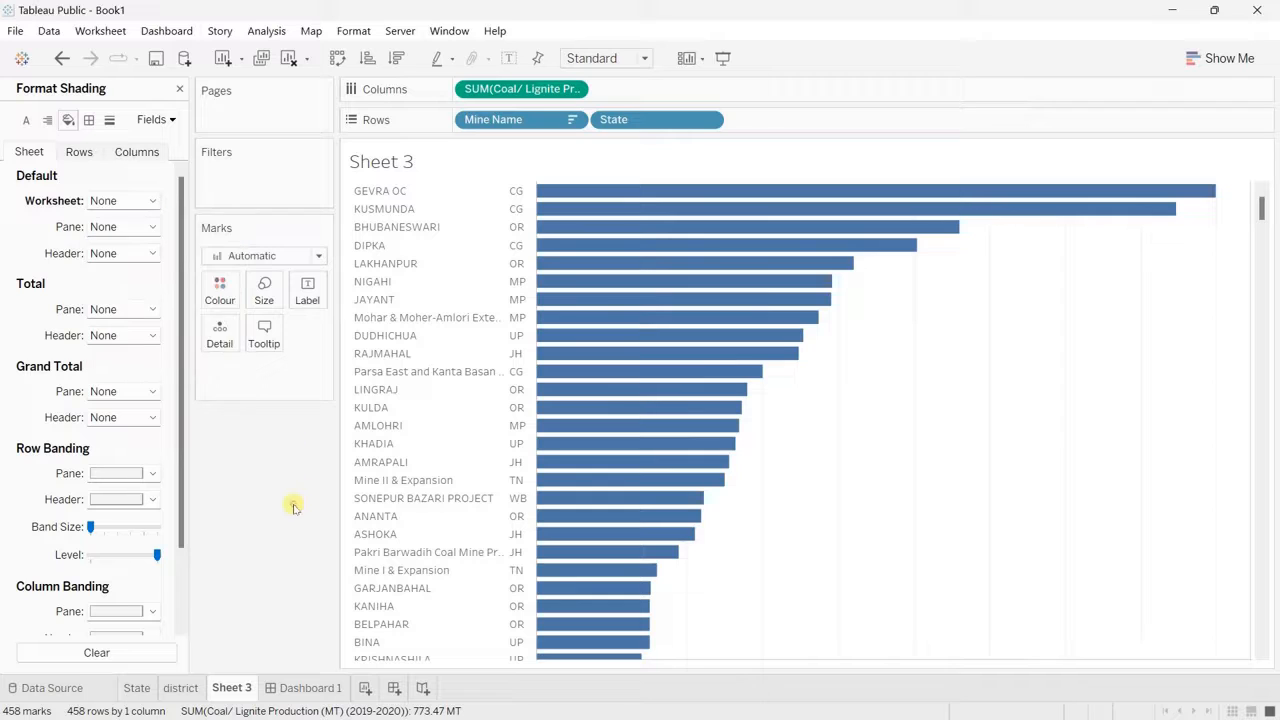
Step: Colour the bars of the mine production chart dark grey
{"action": "left_click", "coordinate": [220, 290]}
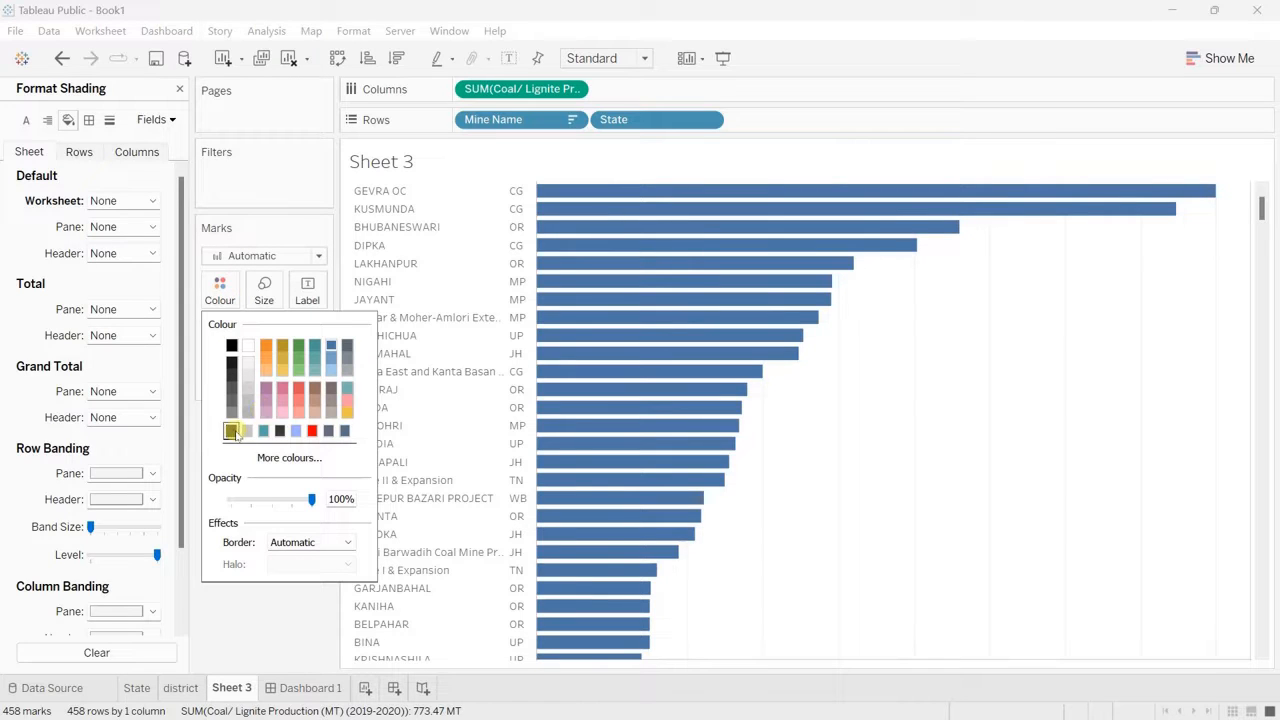
{"action": "left_click", "coordinate": [233, 431]}
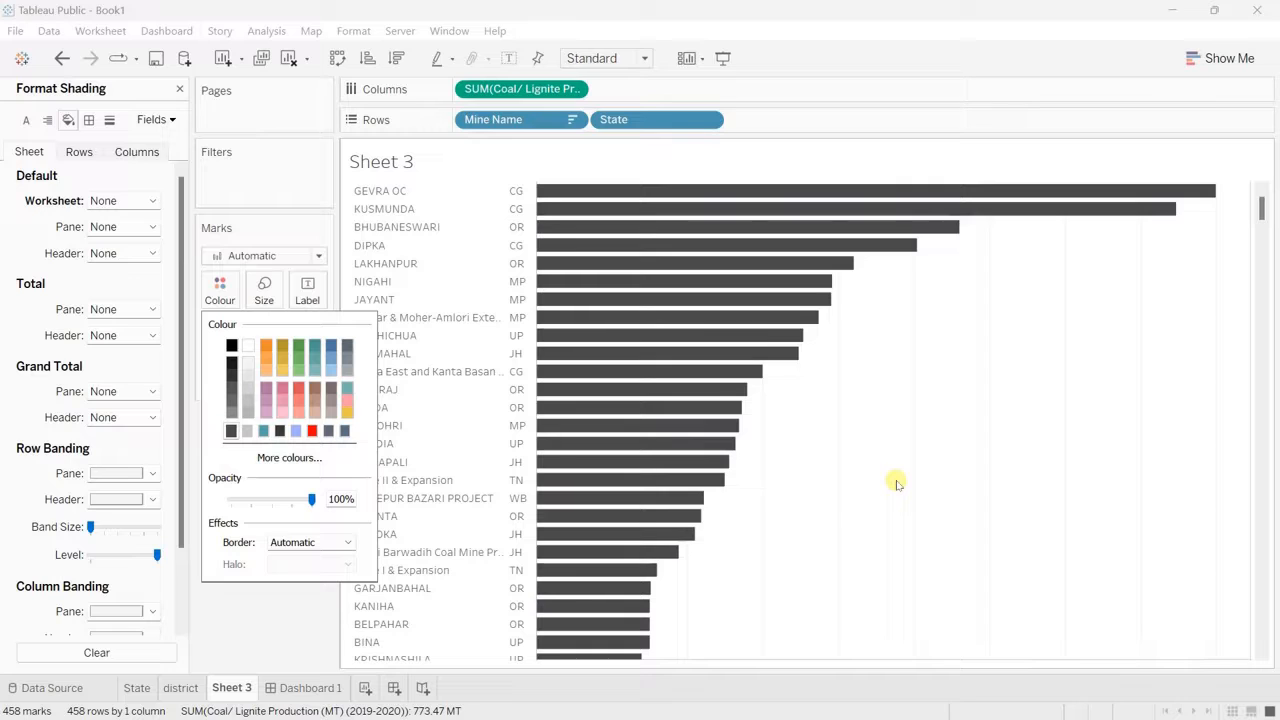
Step: Set the header font of Sheet 3 to bold in a very light grey
{"action": "left_click", "coordinate": [28, 121]}
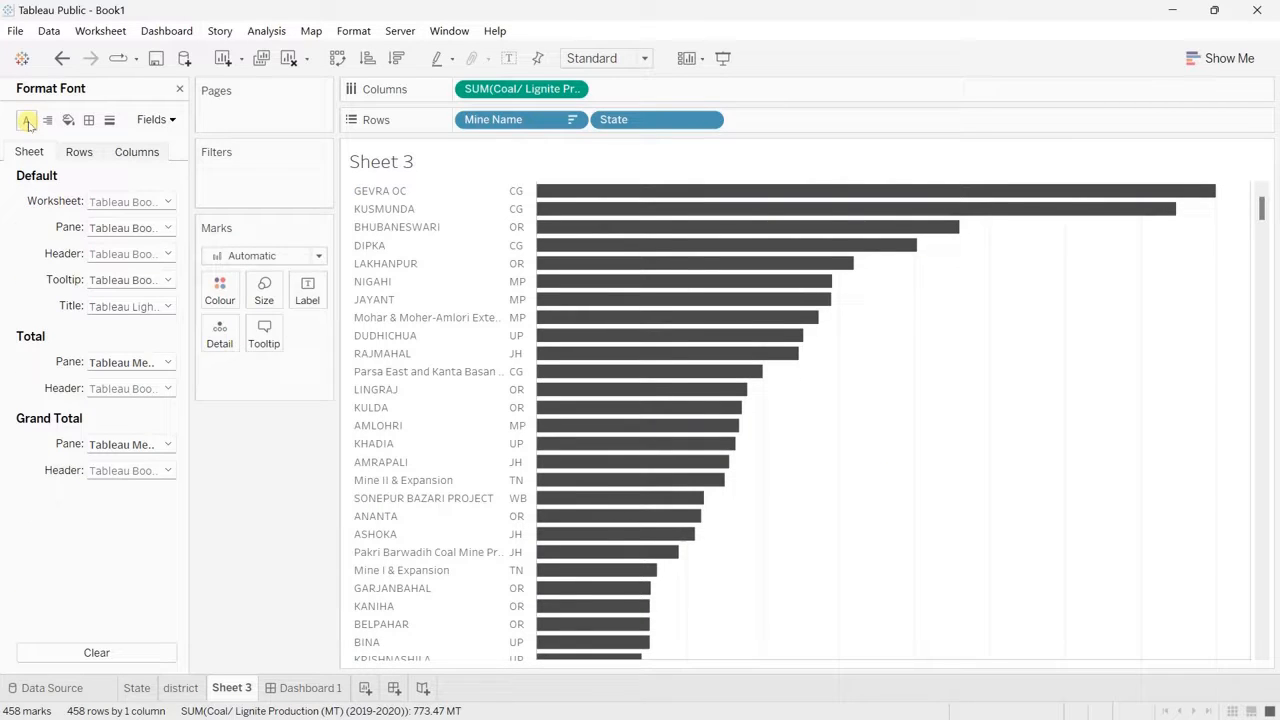
{"action": "left_click", "coordinate": [166, 228]}
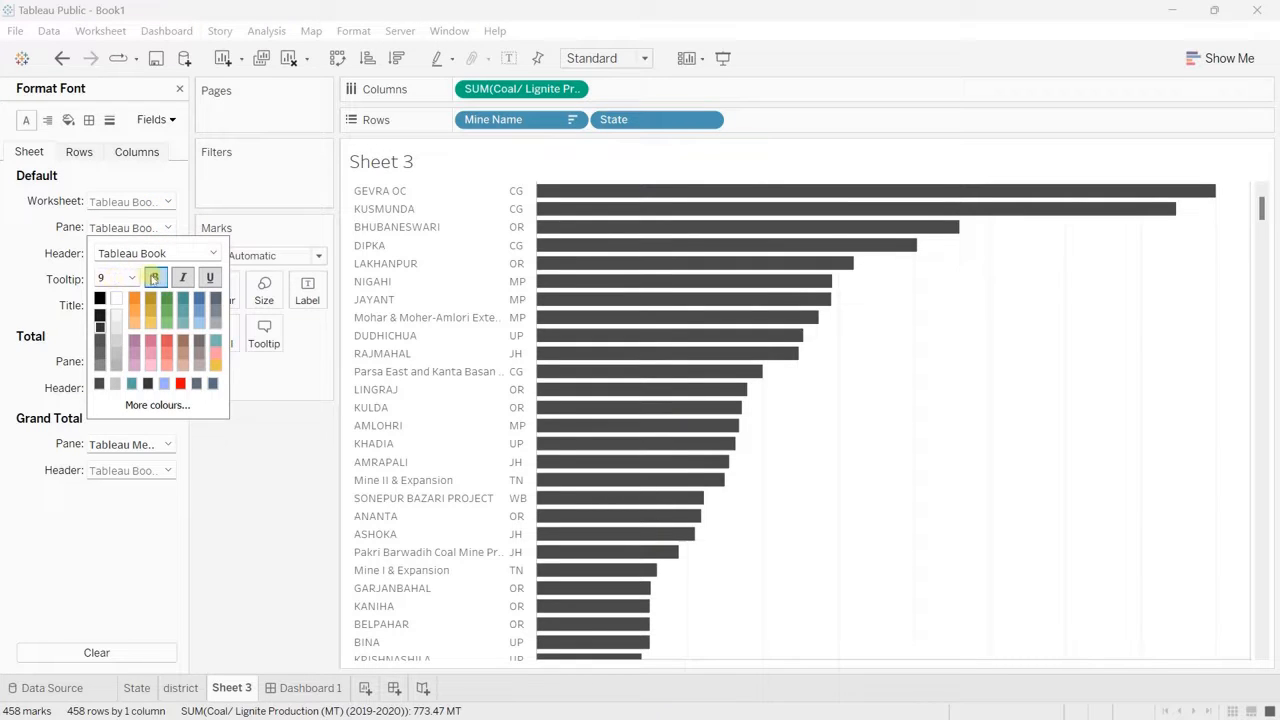
{"action": "left_click", "coordinate": [154, 278]}
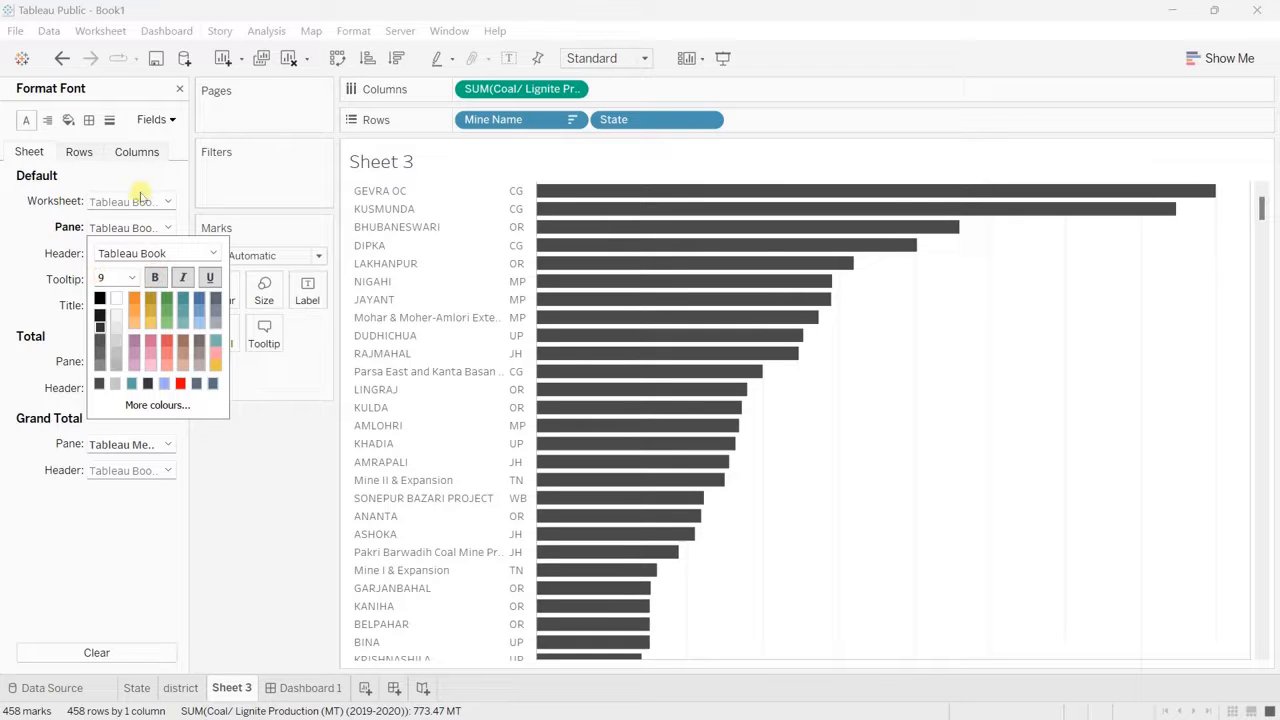
{"action": "left_click", "coordinate": [28, 231]}
{"action": "left_click", "coordinate": [167, 253]}
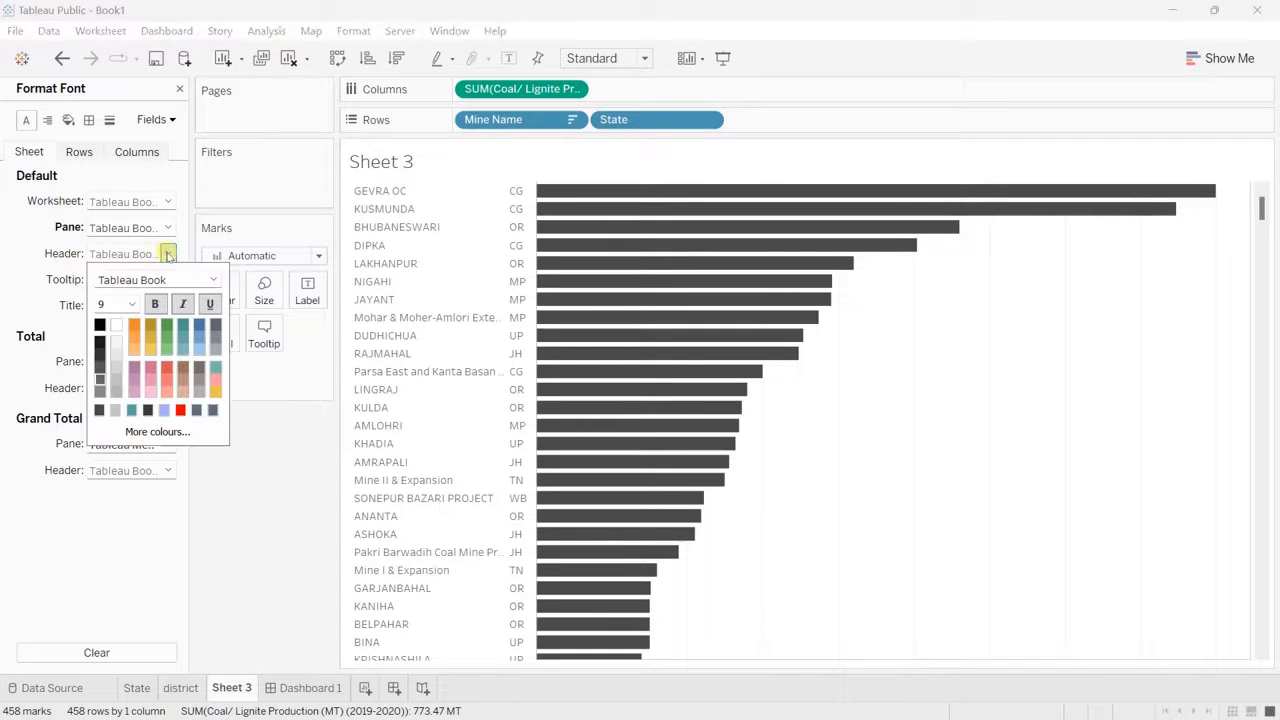
{"action": "left_click", "coordinate": [157, 306]}
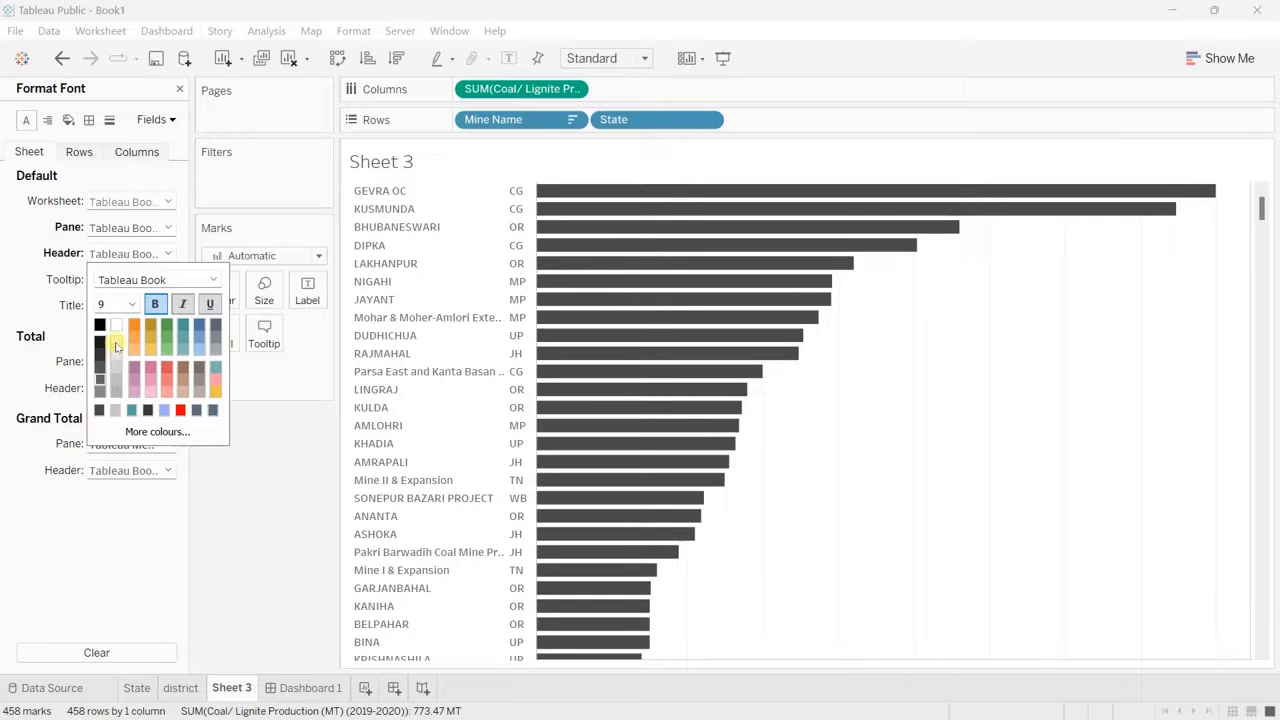
{"action": "left_click", "coordinate": [116, 346]}
Step: Return to Dashboard 1, close the formatting options, and place Sheet 3 in the middle container beside the map
{"action": "left_click", "coordinate": [316, 688]}
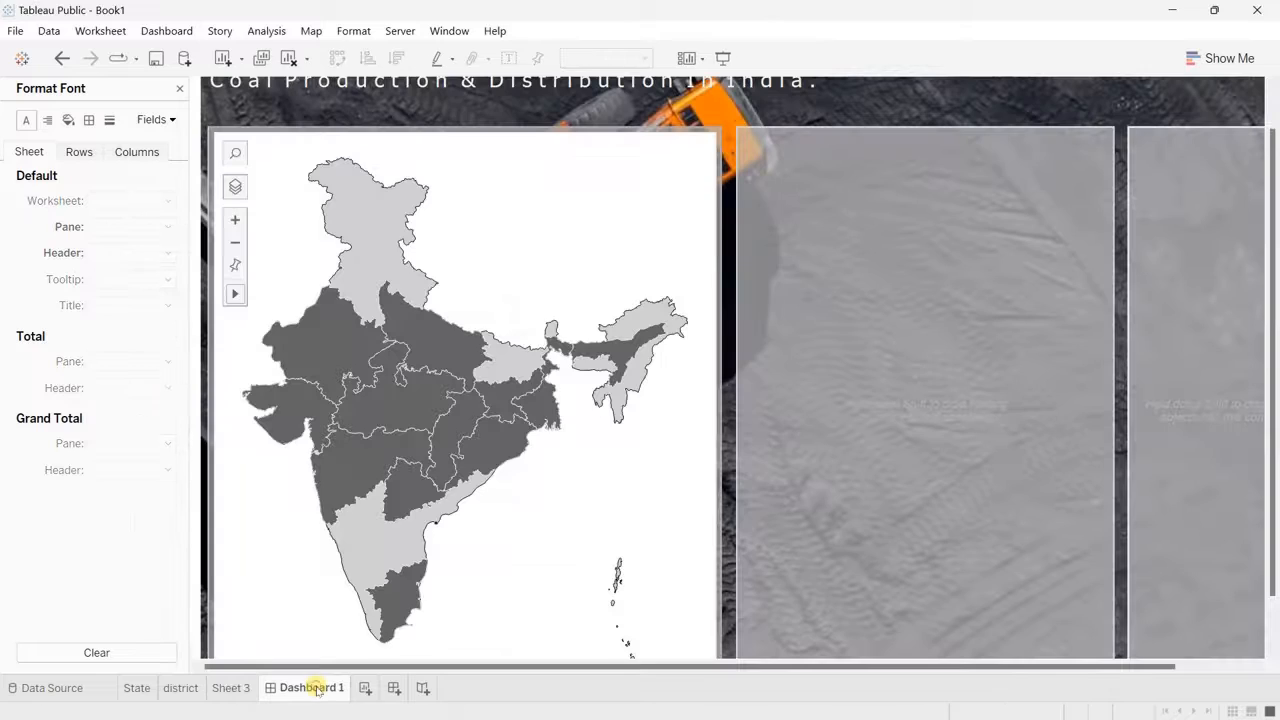
{"action": "left_click", "coordinate": [179, 89]}
{"action": "mouse_move", "coordinate": [57, 336]}
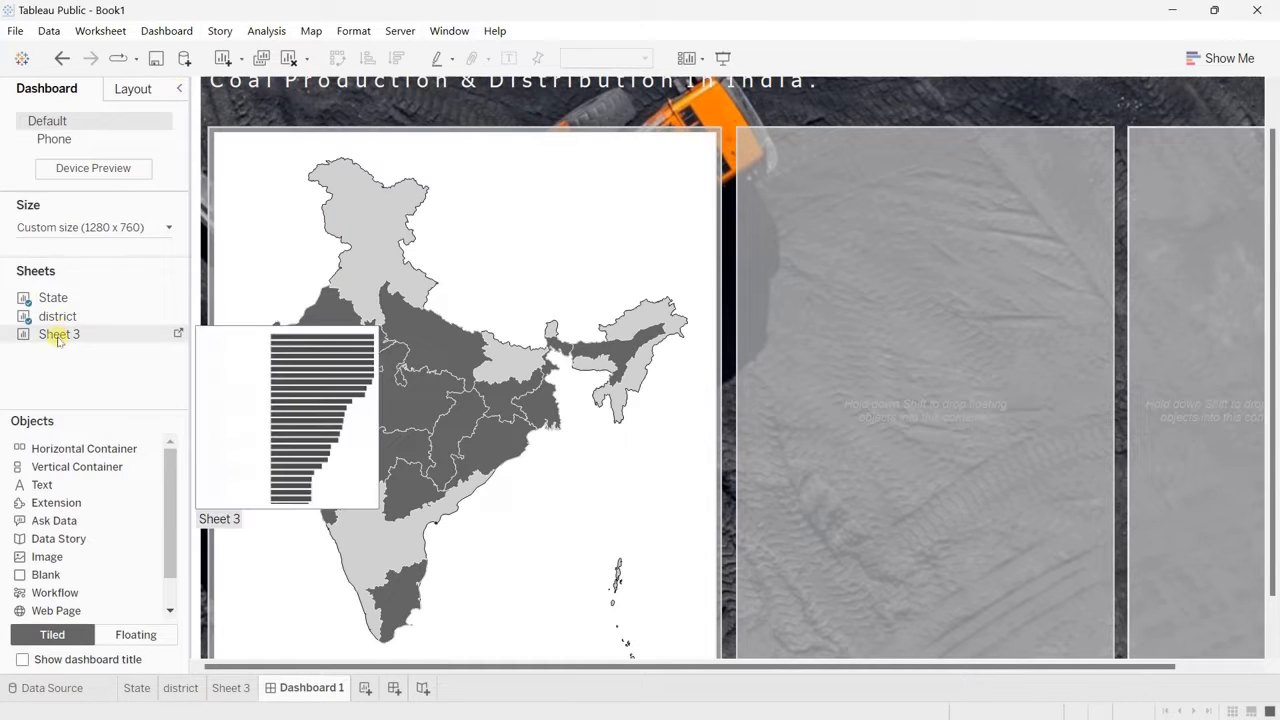
{"action": "left_click_drag", "start_coordinate": [57, 340], "coordinate": [817, 330]}
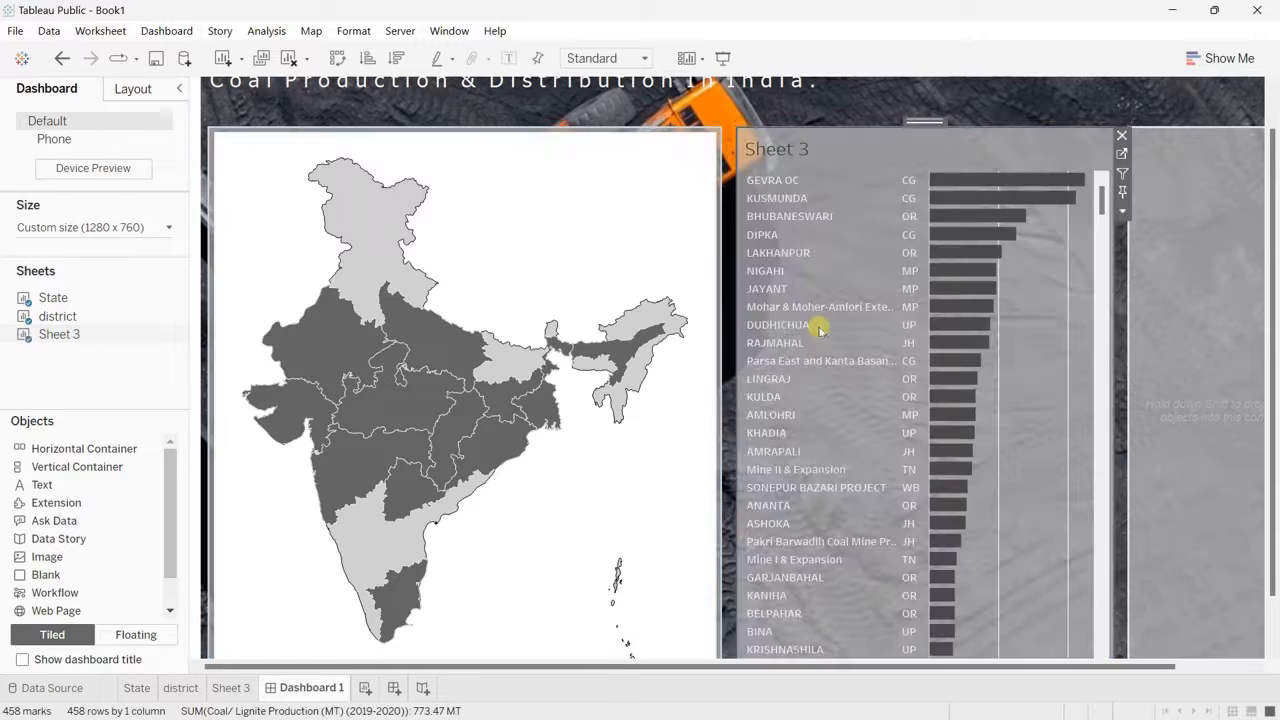
Step: Hide the title of Sheet 3 on the dashboard and use the State map as a filter
{"action": "right_click", "coordinate": [799, 150]}
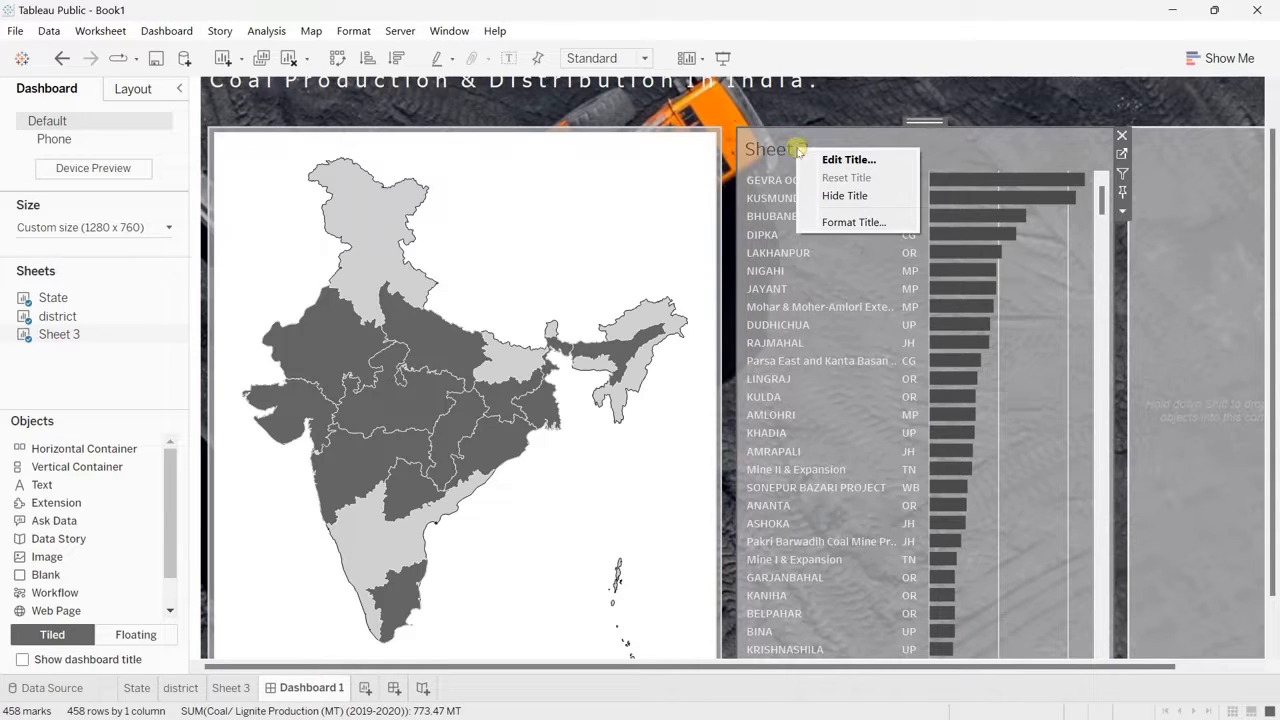
{"action": "left_click", "coordinate": [851, 195]}
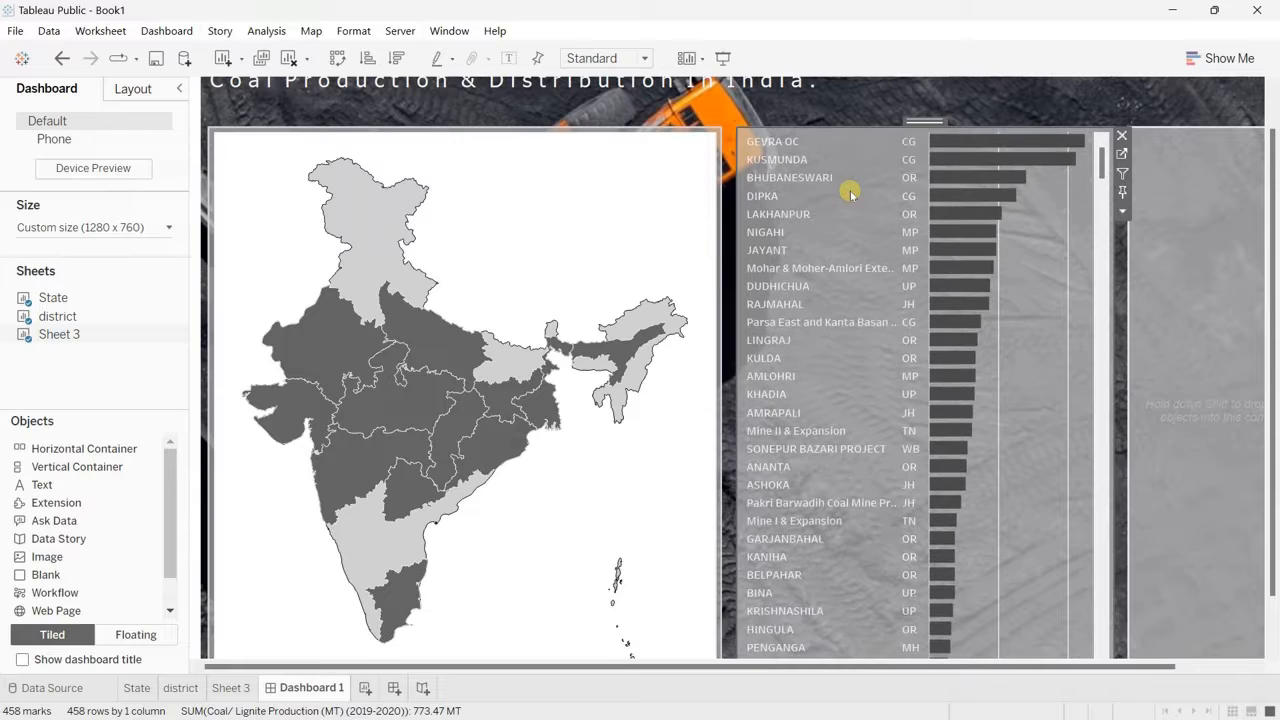
{"action": "left_click", "coordinate": [648, 209]}
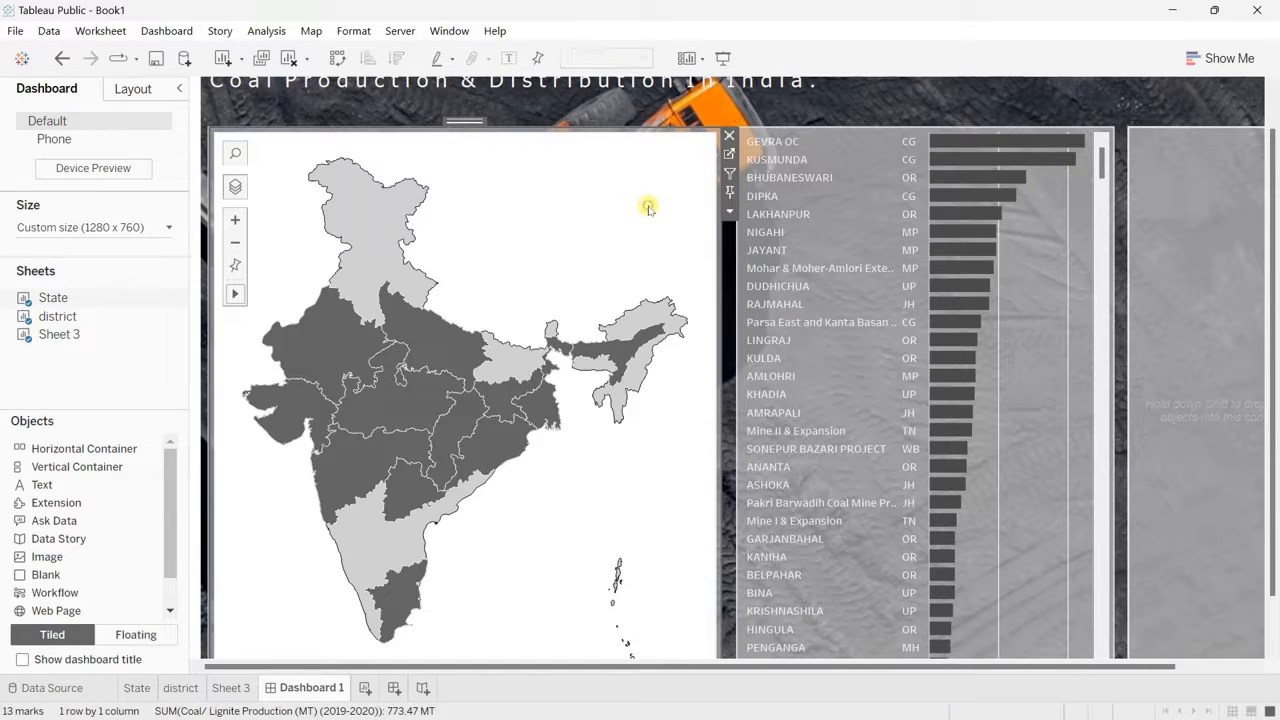
{"action": "left_click", "coordinate": [730, 174]}
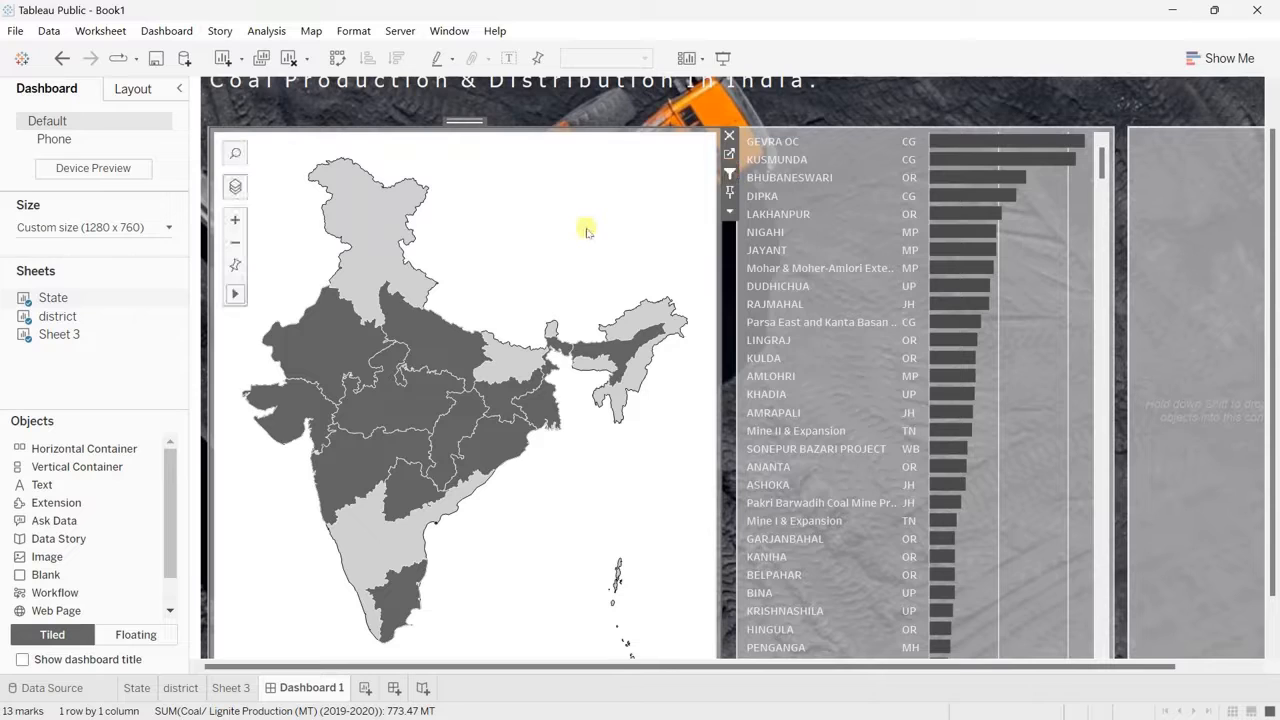
Step: Present the dashboard and test the map filter by drilling into Jharkhand, then return to the full India map and reset its view
{"action": "left_click", "coordinate": [723, 57]}
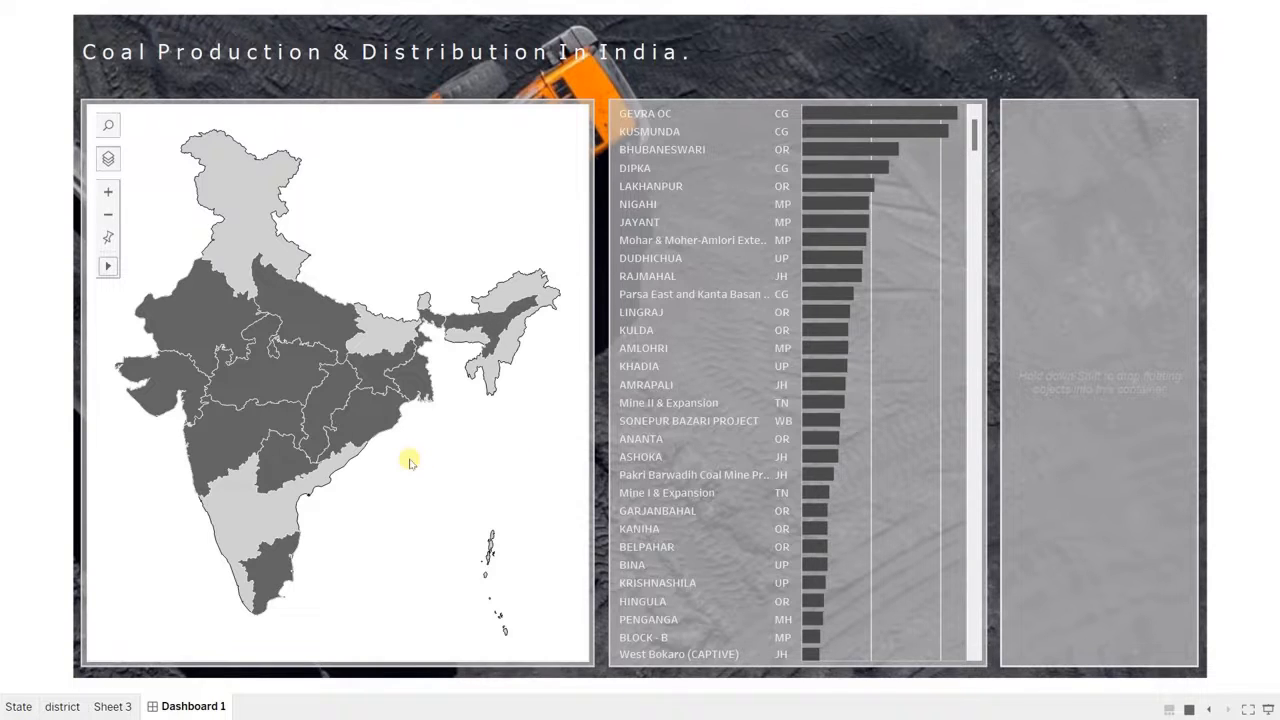
{"action": "mouse_move", "coordinate": [372, 388]}
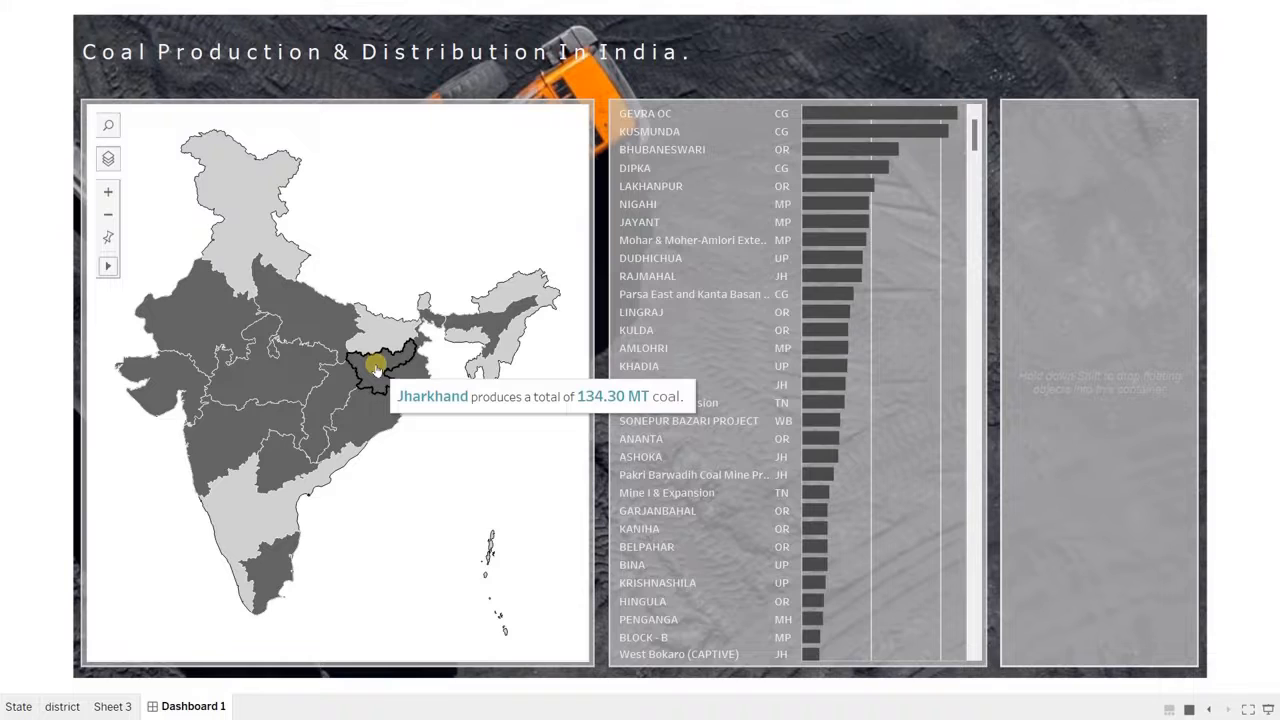
{"action": "left_click", "coordinate": [375, 368]}
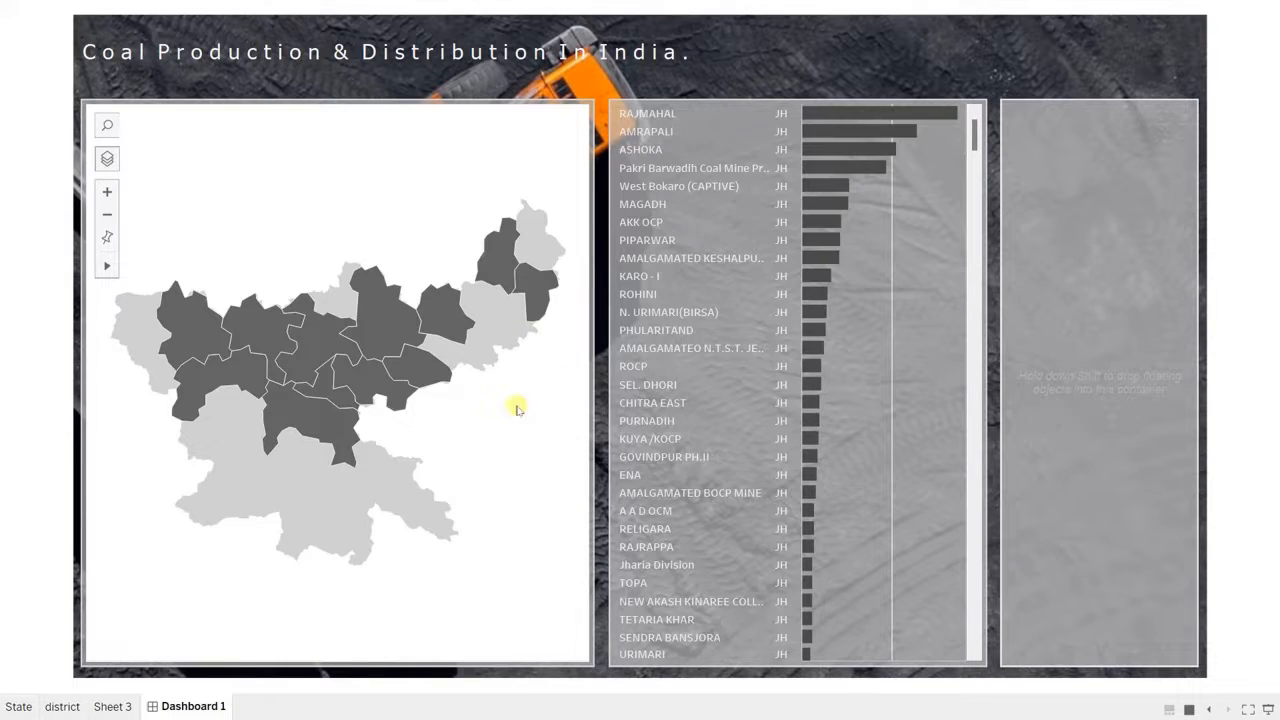
{"action": "left_click", "coordinate": [536, 293]}
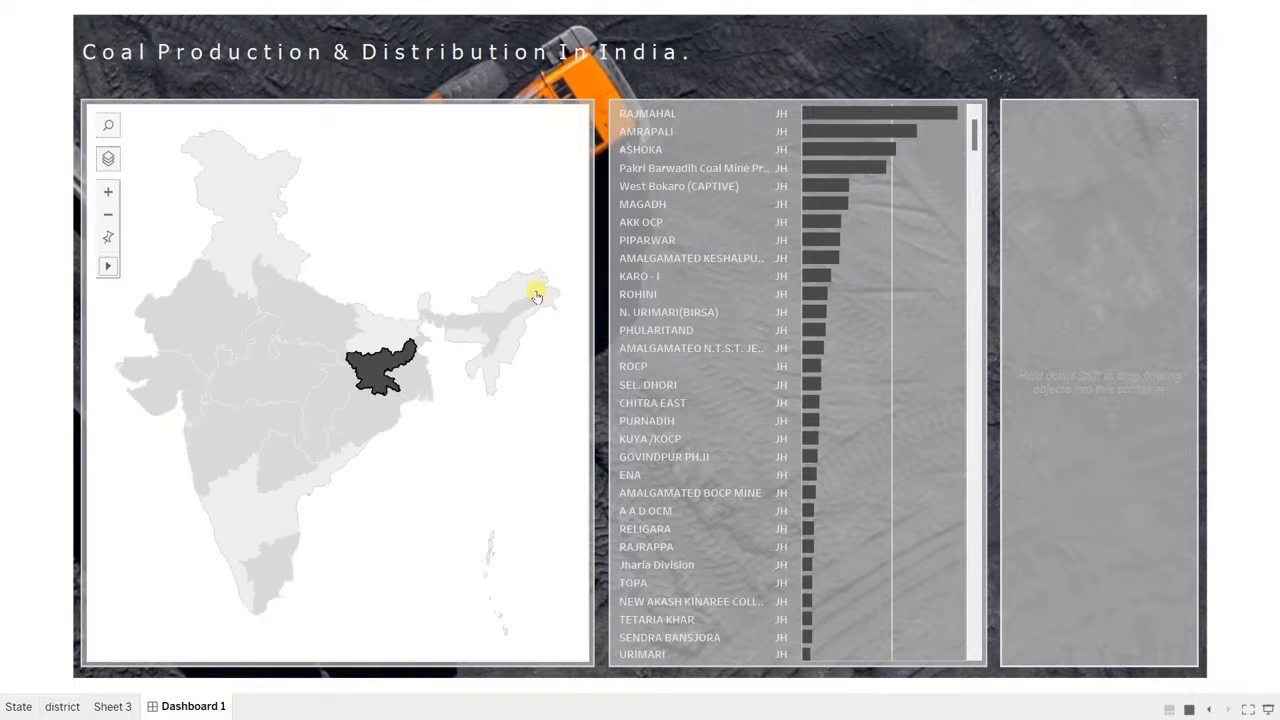
{"action": "double_click", "coordinate": [485, 190]}
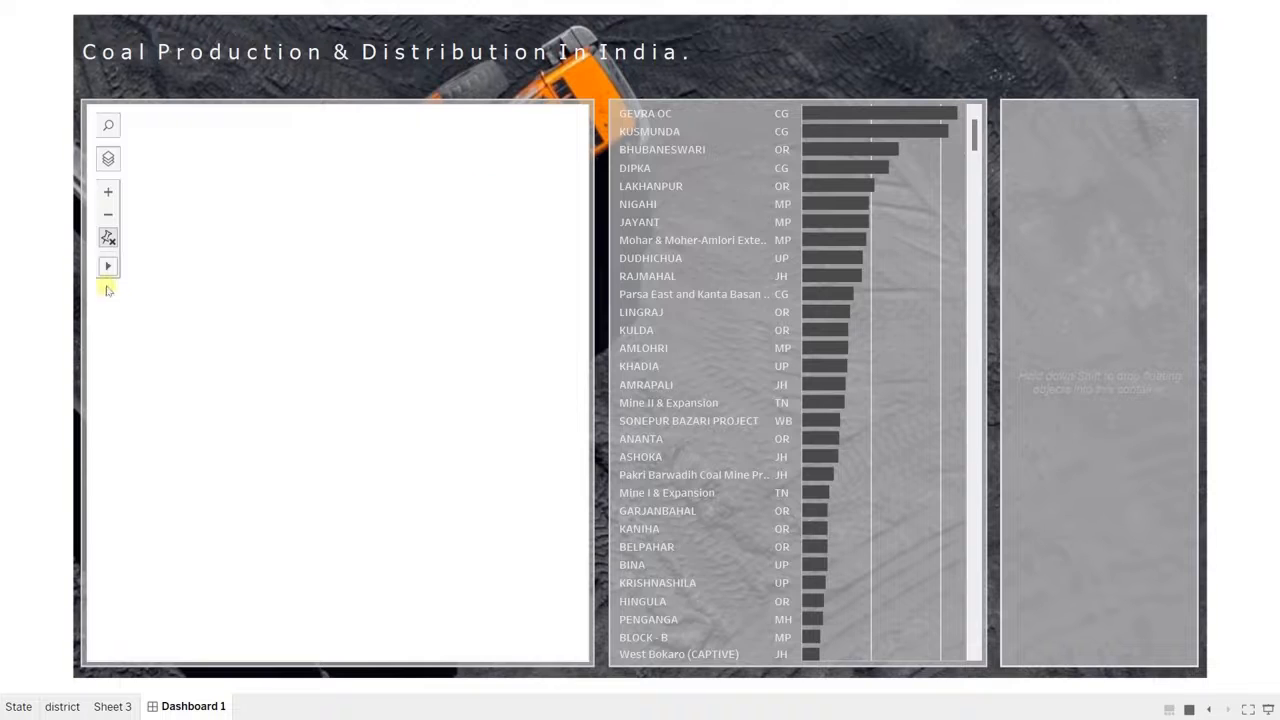
{"action": "left_click", "coordinate": [108, 234]}
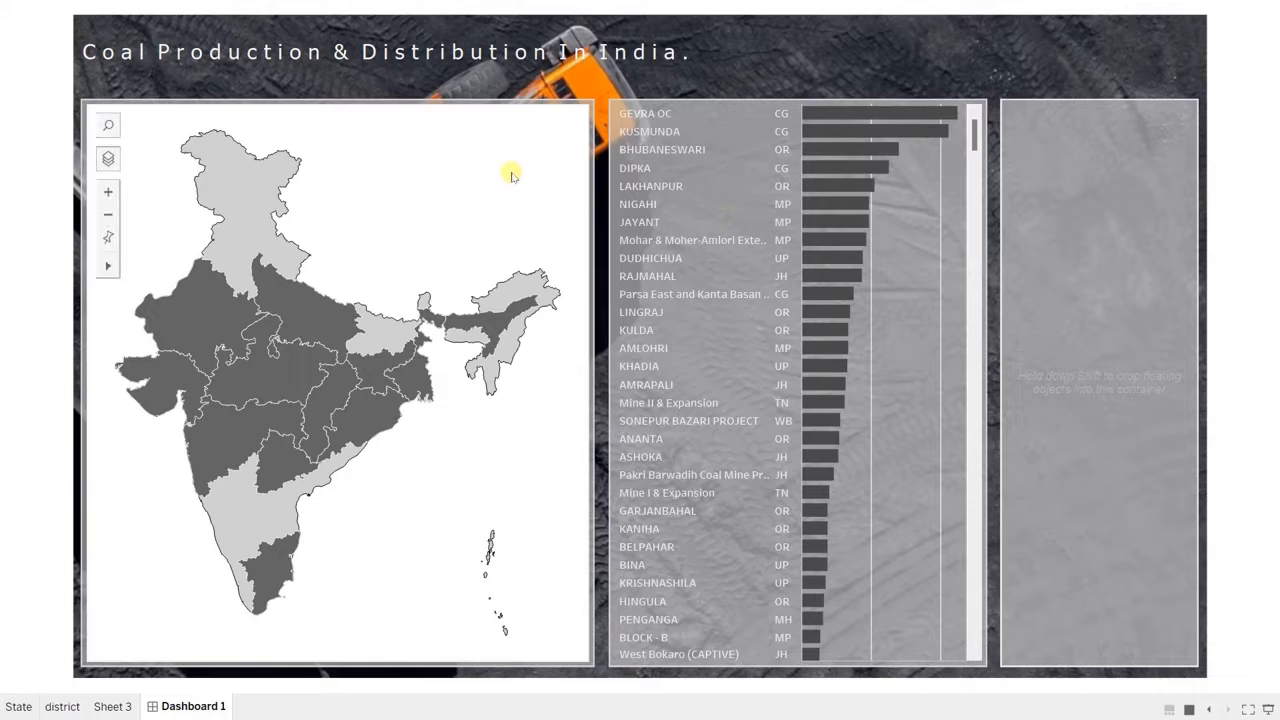
Step: Test the drill-down on West Bengal, return to the full India map through Birbhum district, clear the selection, and exit the presentation
{"action": "left_click", "coordinate": [413, 380]}
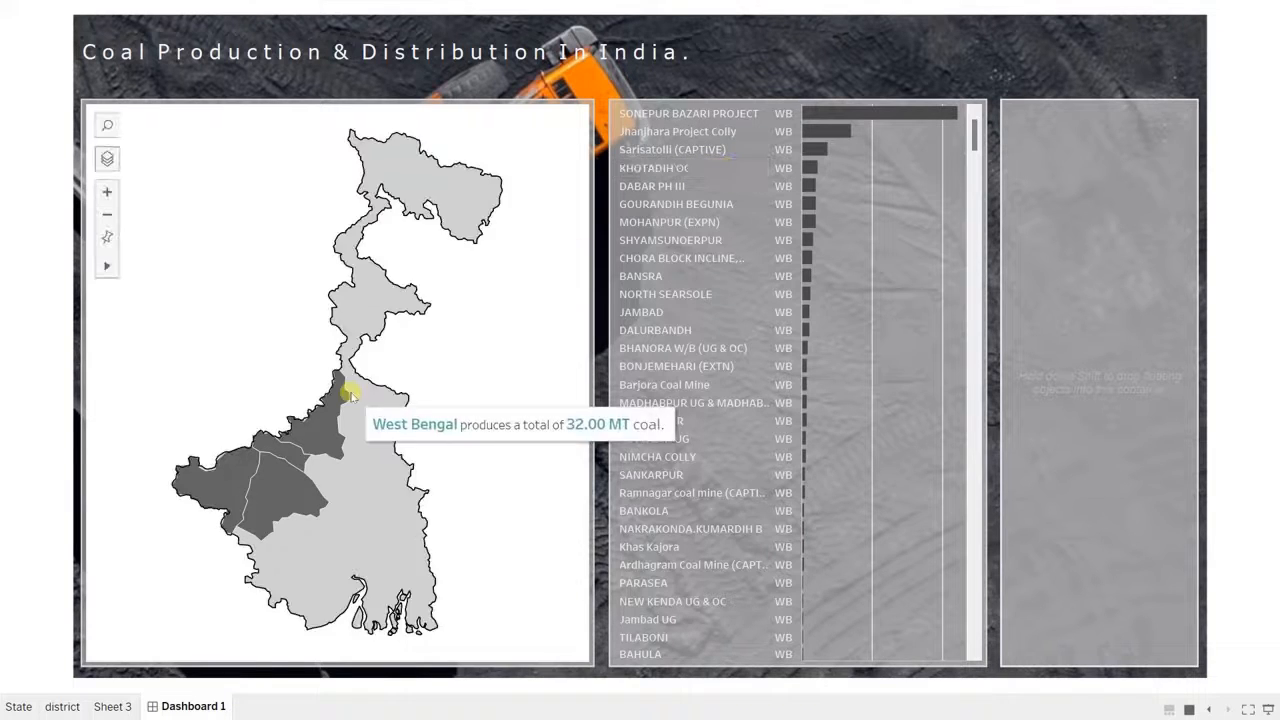
{"action": "mouse_move", "coordinate": [314, 438]}
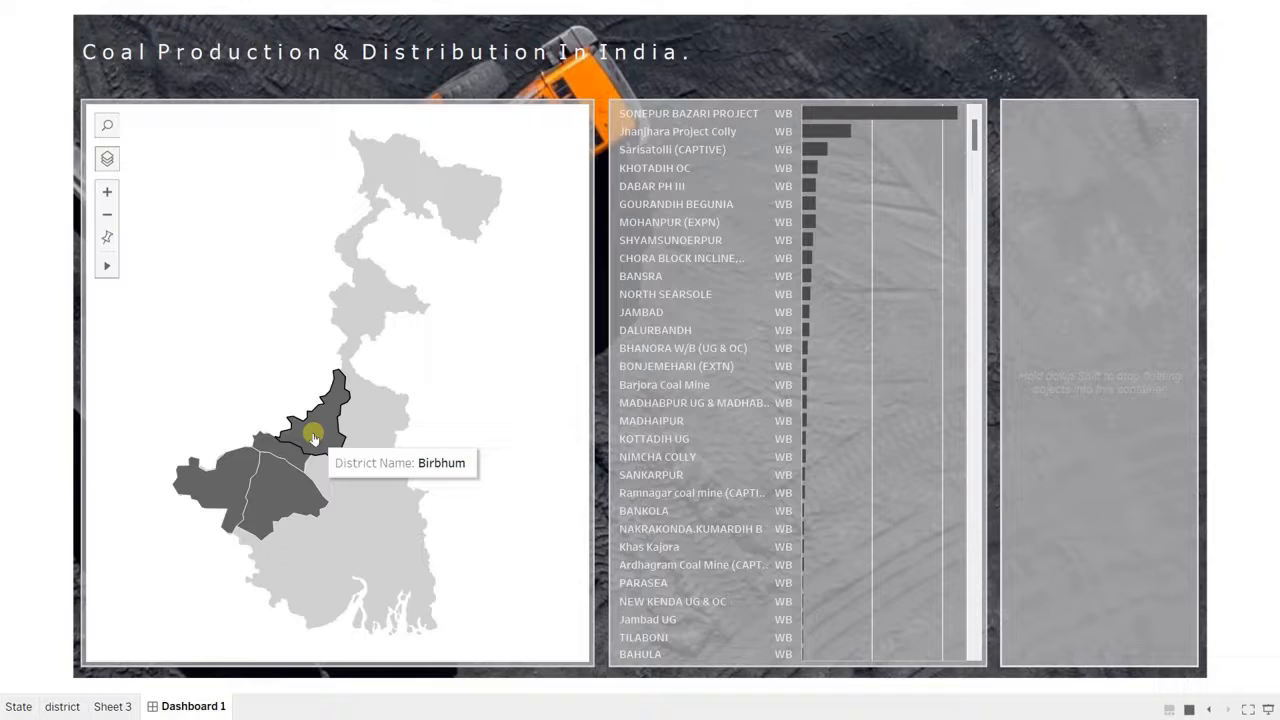
{"action": "left_click", "coordinate": [314, 438]}
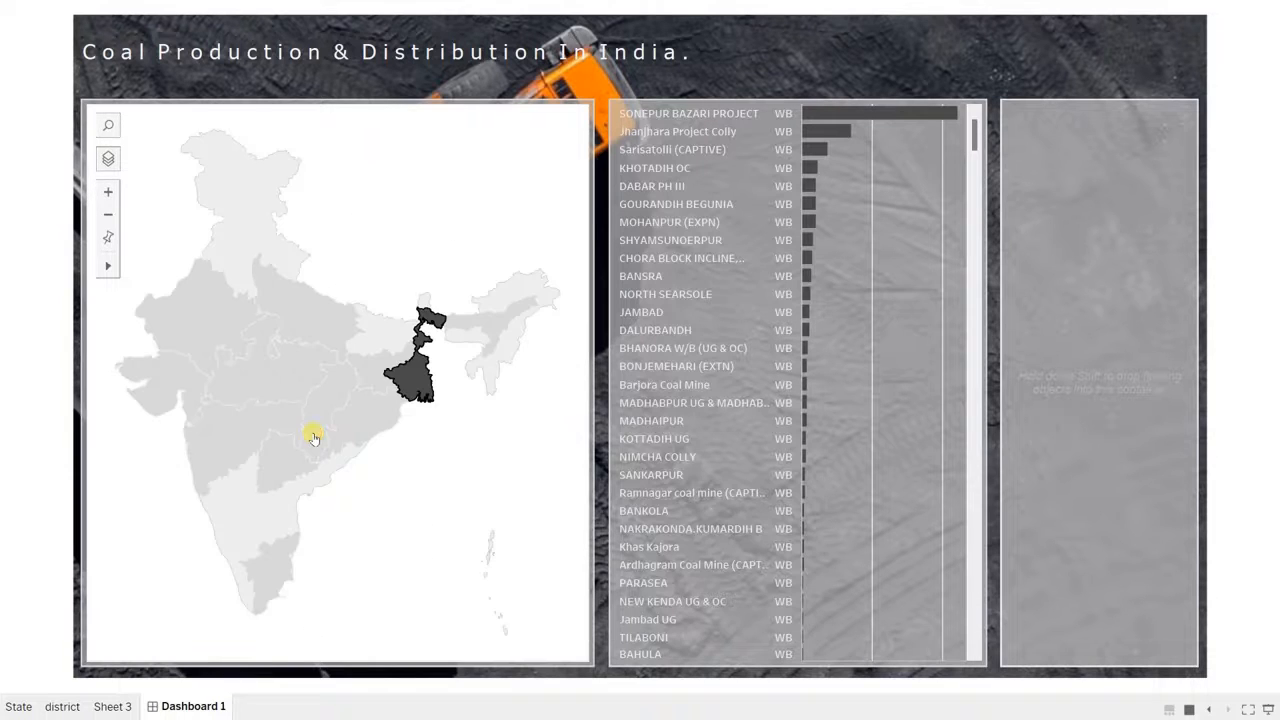
{"action": "left_click", "coordinate": [459, 458]}
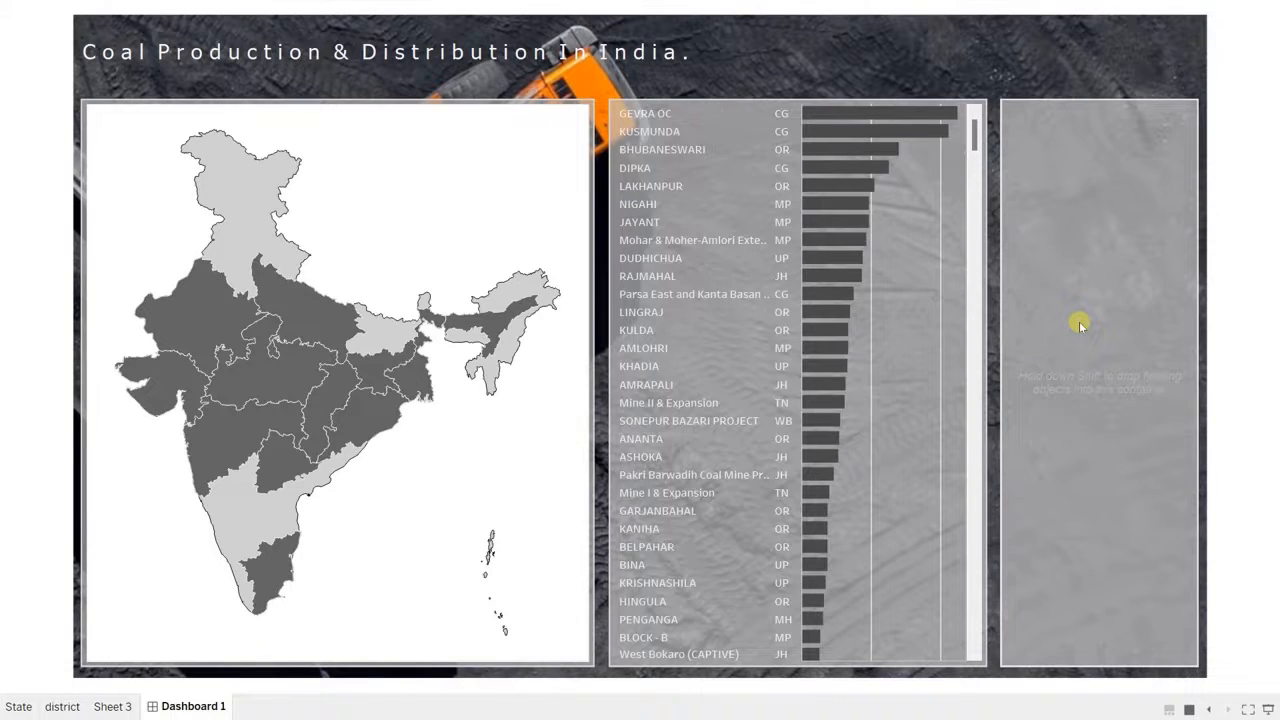
{"action": "key", "text": "Escape"}
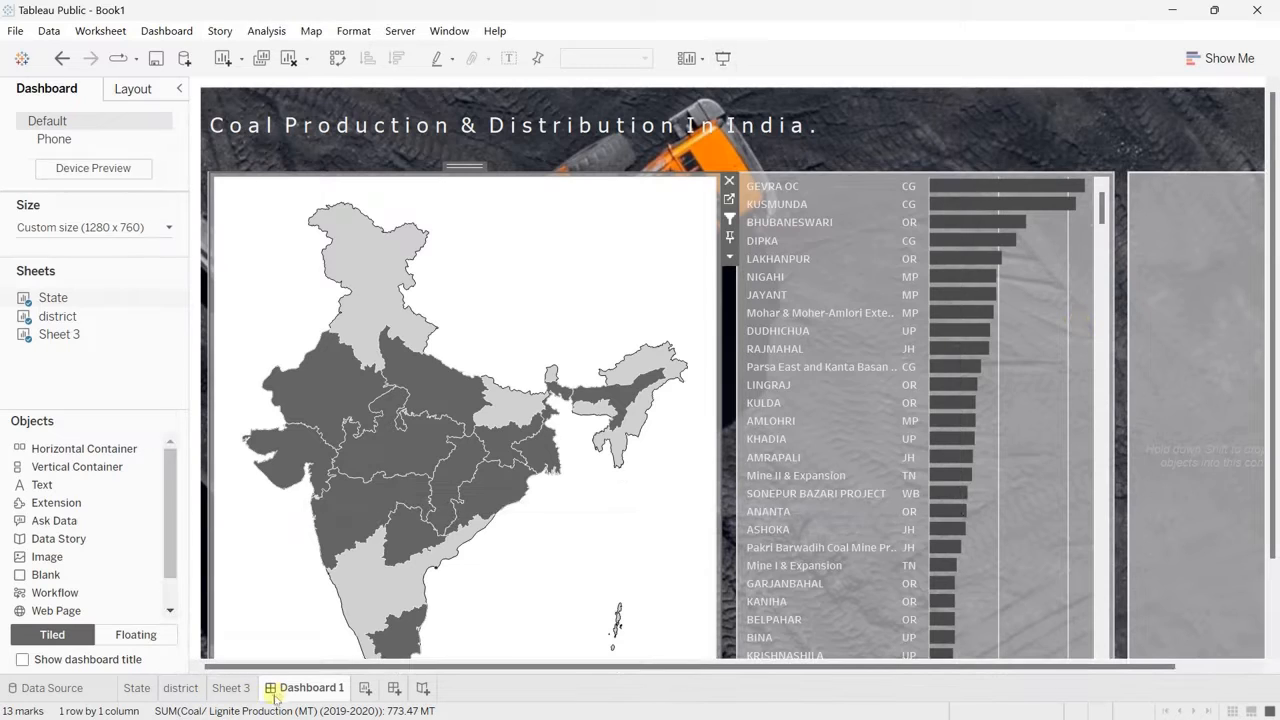
Step: Create a new worksheet and show the count of Mine Name as text
{"action": "left_click", "coordinate": [366, 689]}
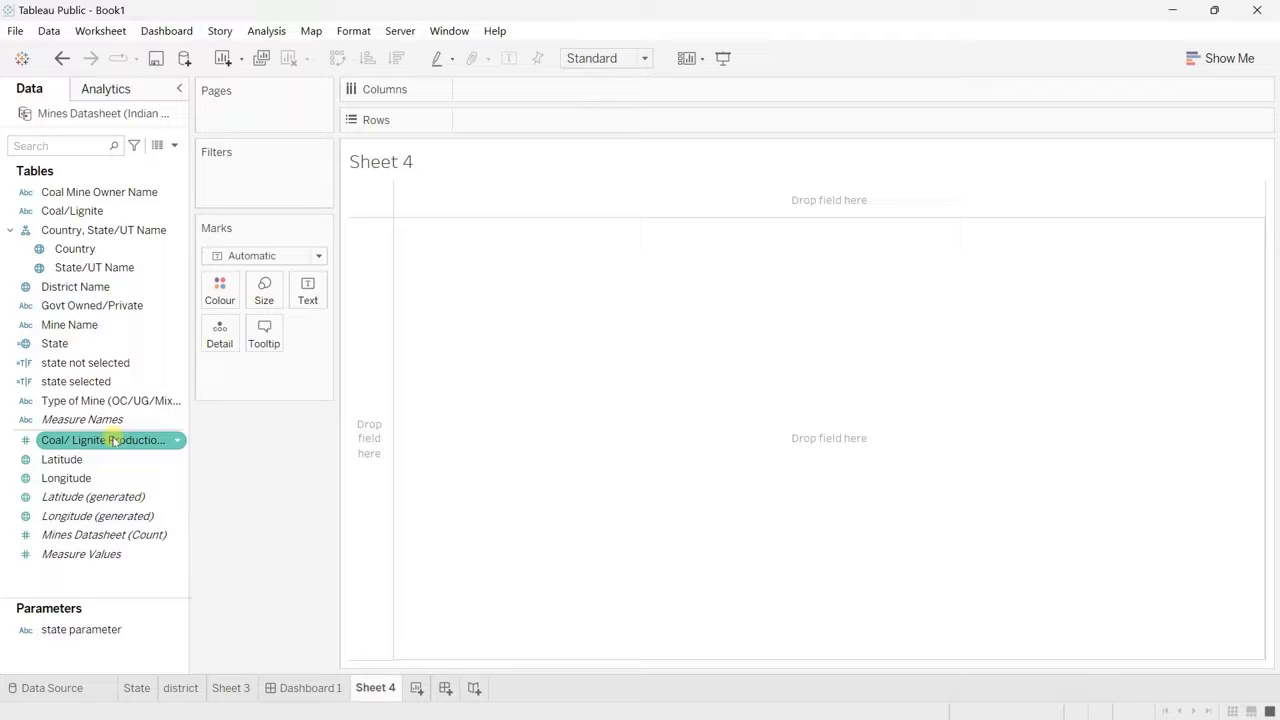
{"action": "left_click_drag", "start_coordinate": [84, 324], "coordinate": [319, 300]}
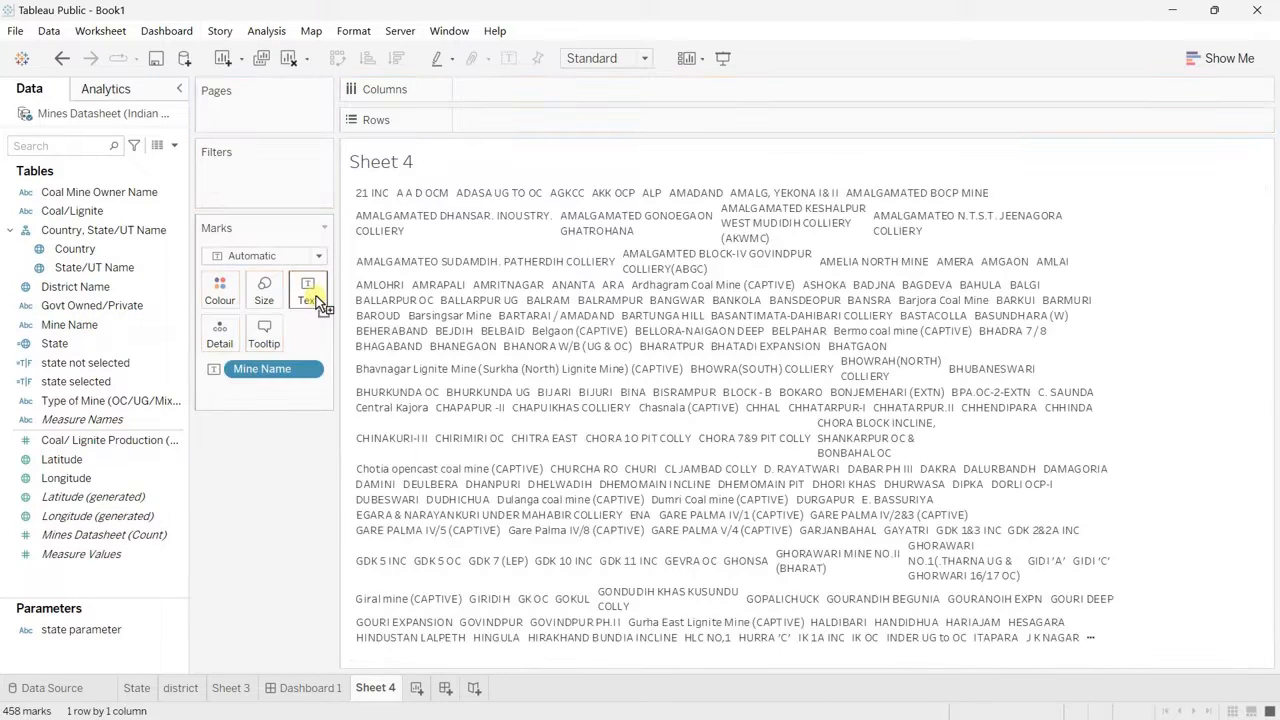
{"action": "left_click", "coordinate": [311, 370]}
{"action": "mouse_move", "coordinate": [336, 601]}
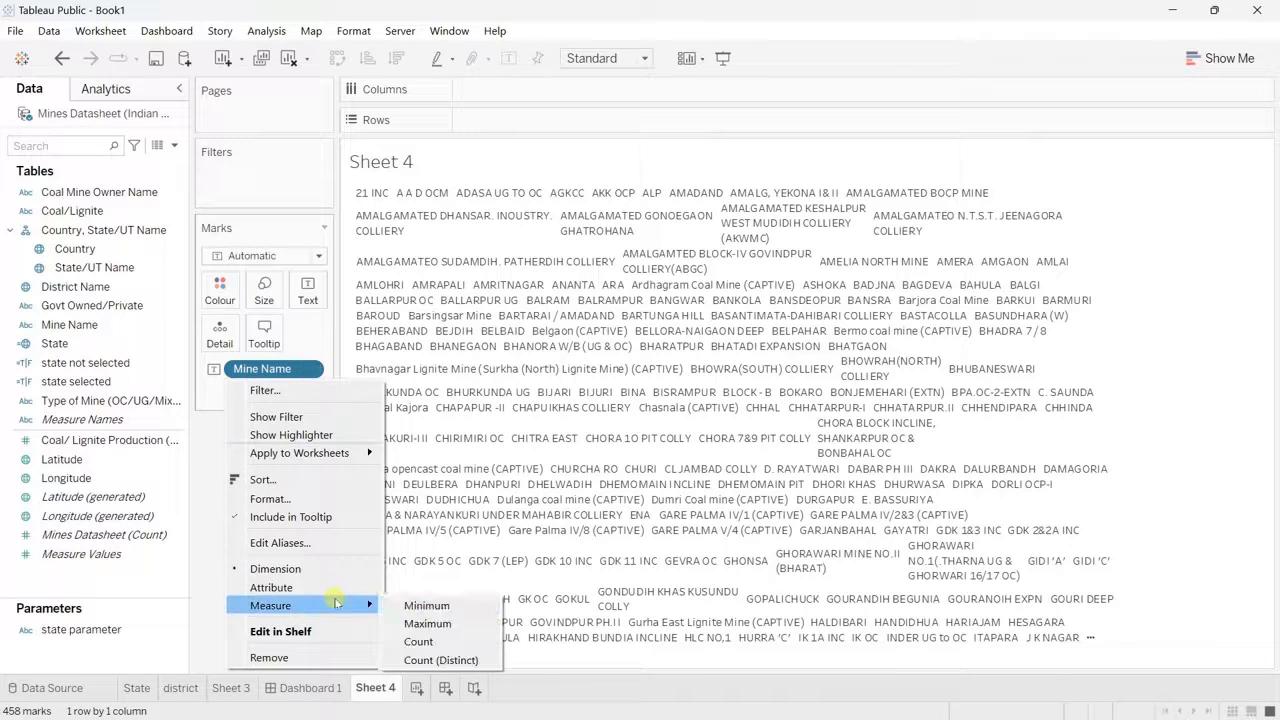
{"action": "left_click", "coordinate": [466, 641]}
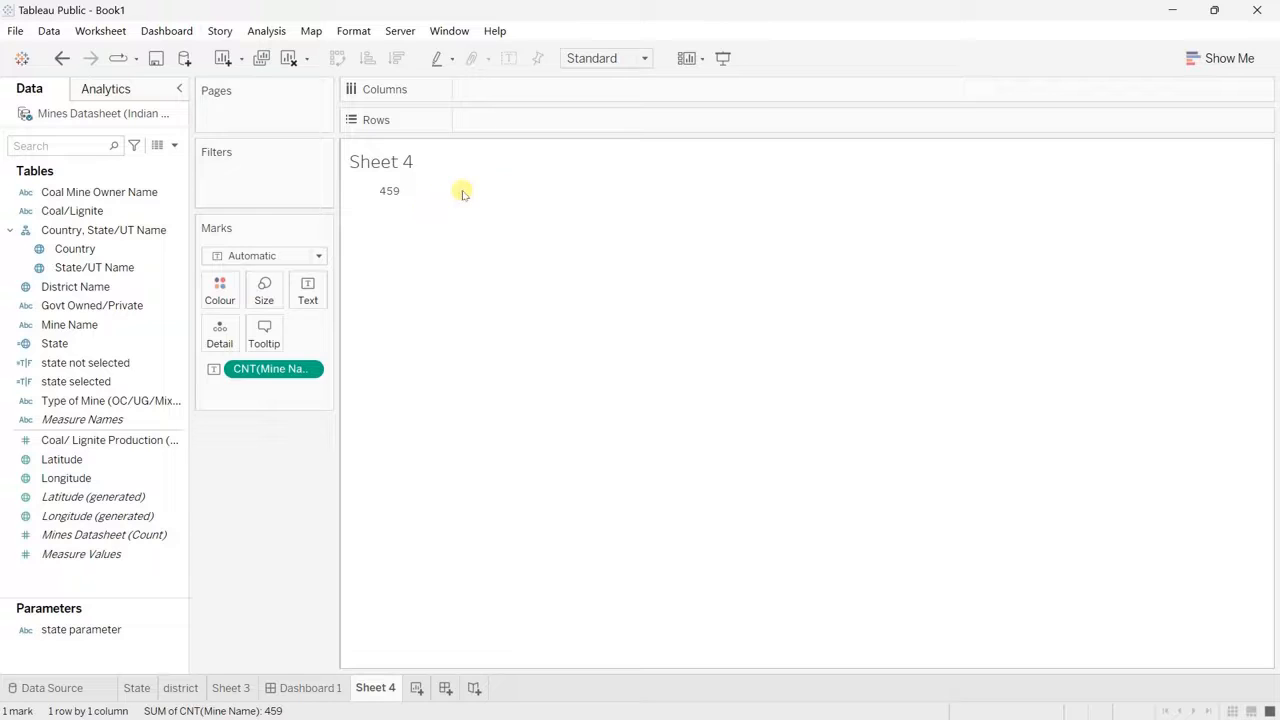
Step: Fit the mine count worksheet to Entire View and centre its text horizontally
{"action": "left_click", "coordinate": [645, 58]}
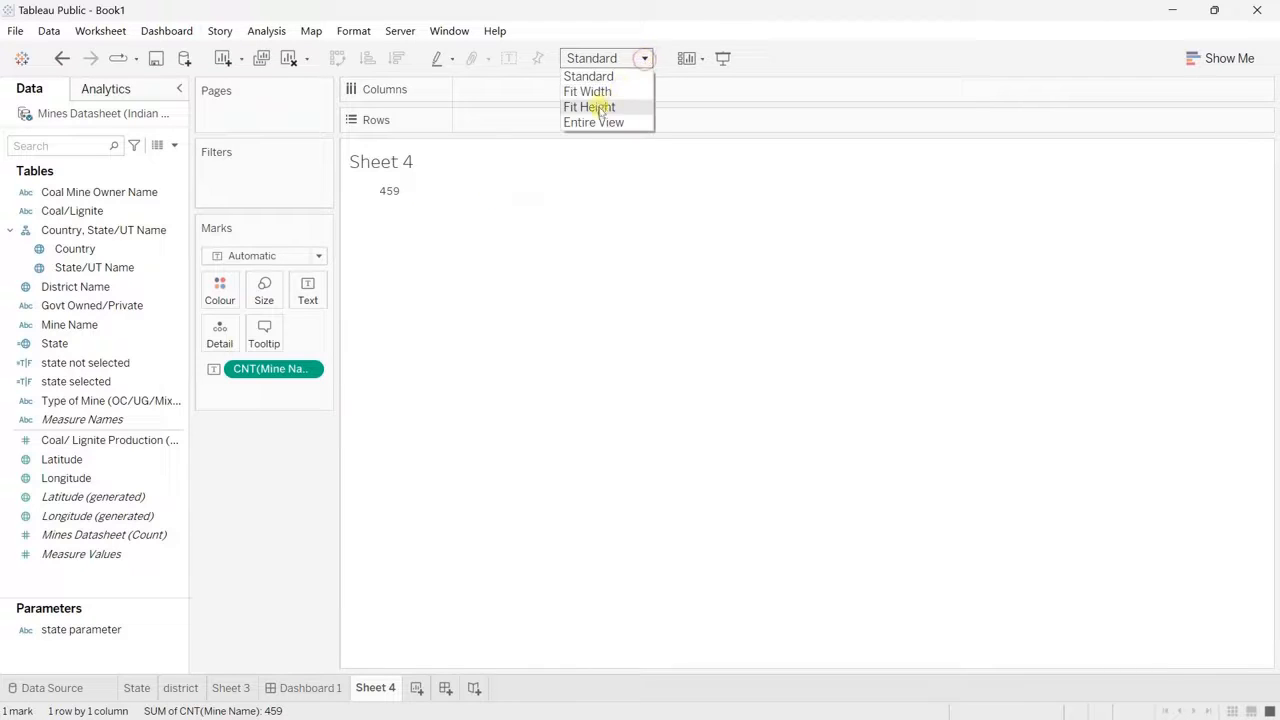
{"action": "left_click", "coordinate": [593, 121]}
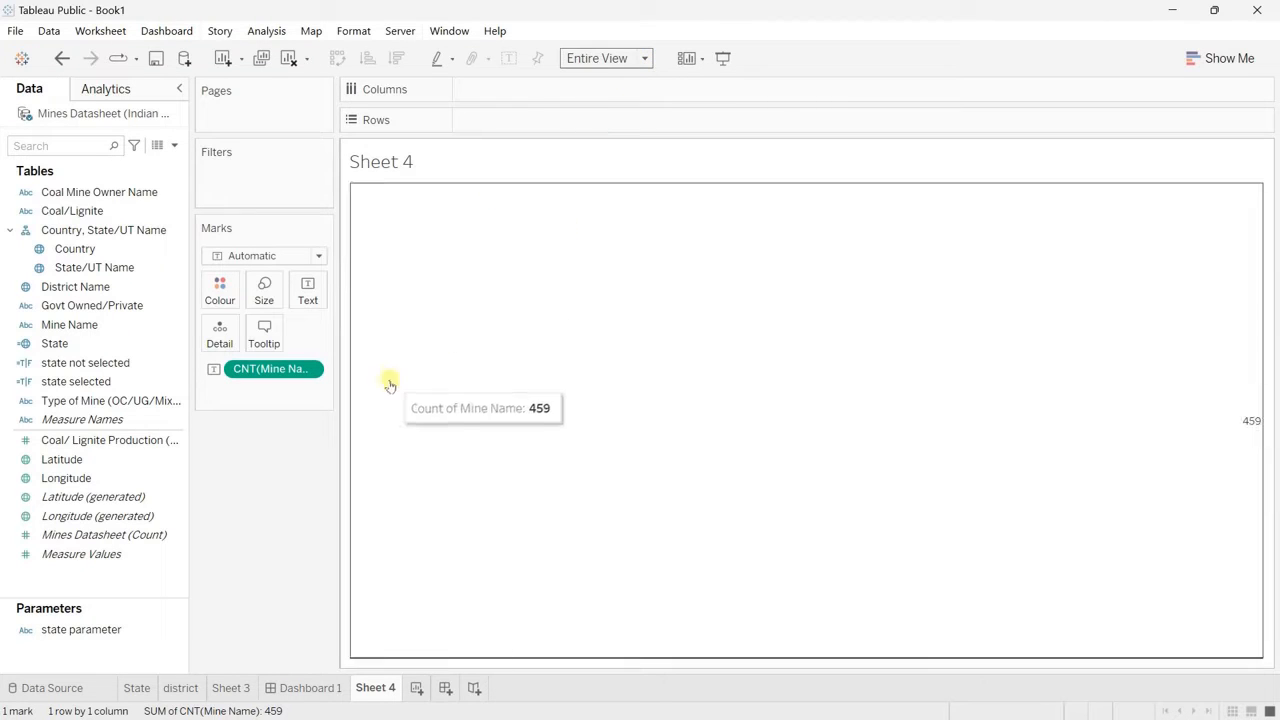
{"action": "left_click", "coordinate": [308, 289]}
{"action": "left_click", "coordinate": [430, 357]}
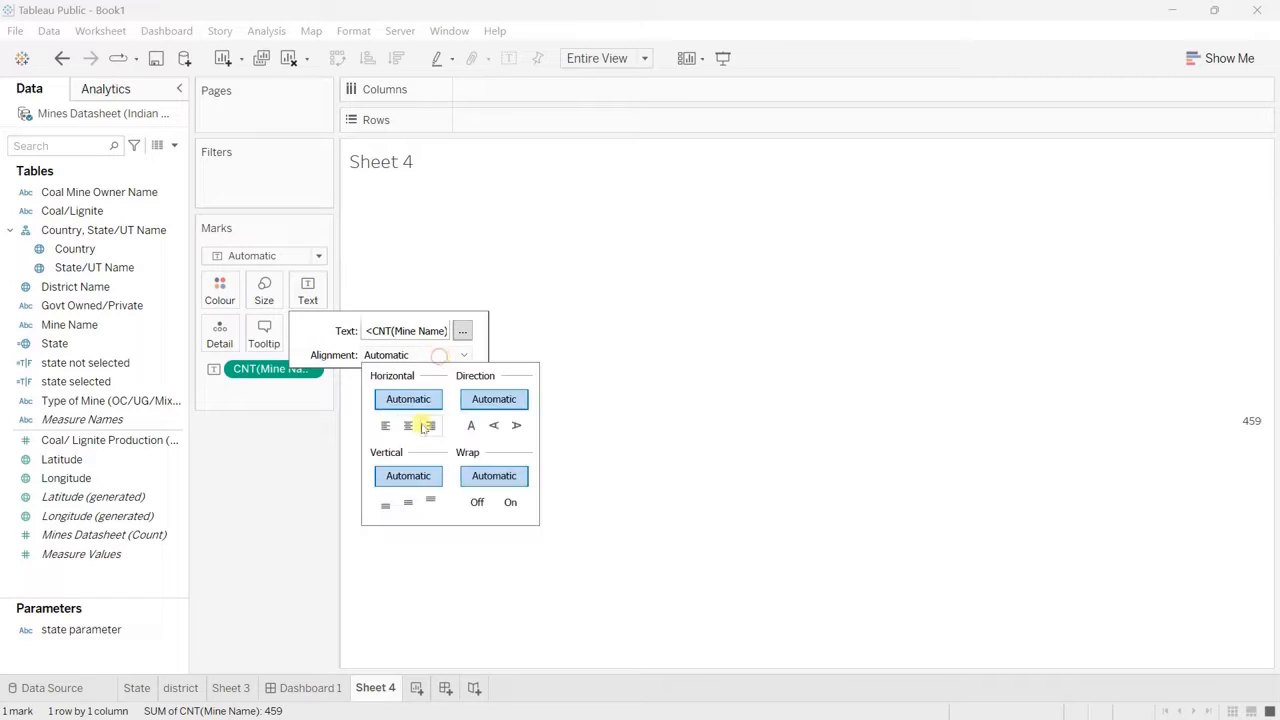
{"action": "left_click", "coordinate": [408, 424]}
{"action": "left_click", "coordinate": [309, 298]}
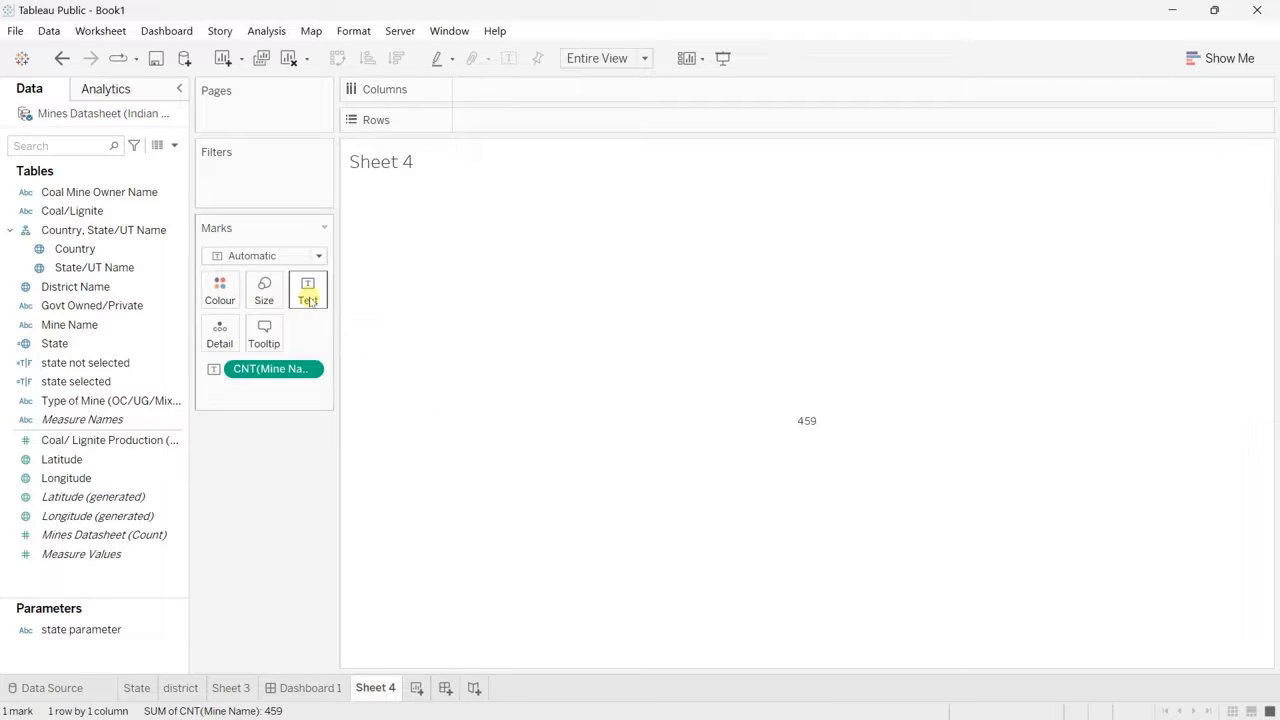
Step: Format the mine count label in Tableau Semibold, size 22, in a very light grey
{"action": "left_click", "coordinate": [309, 298]}
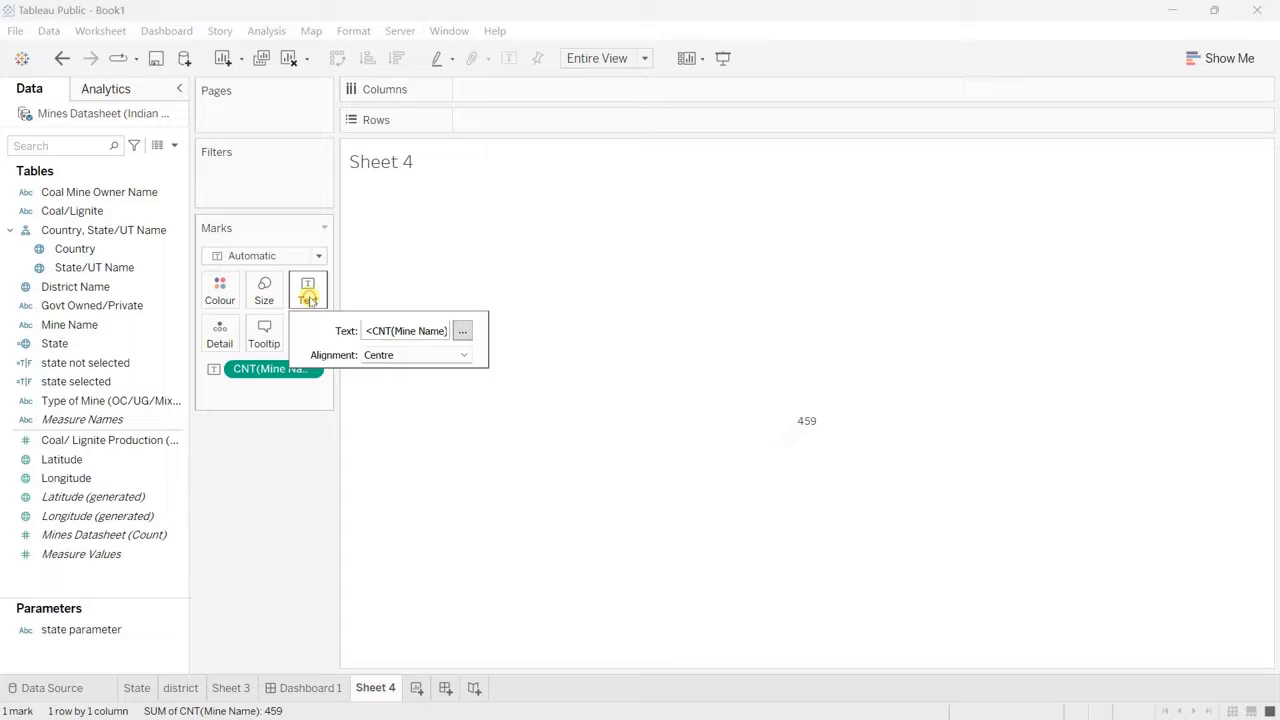
{"action": "left_click", "coordinate": [463, 330]}
{"action": "left_click_drag", "start_coordinate": [763, 125], "coordinate": [624, 125]}
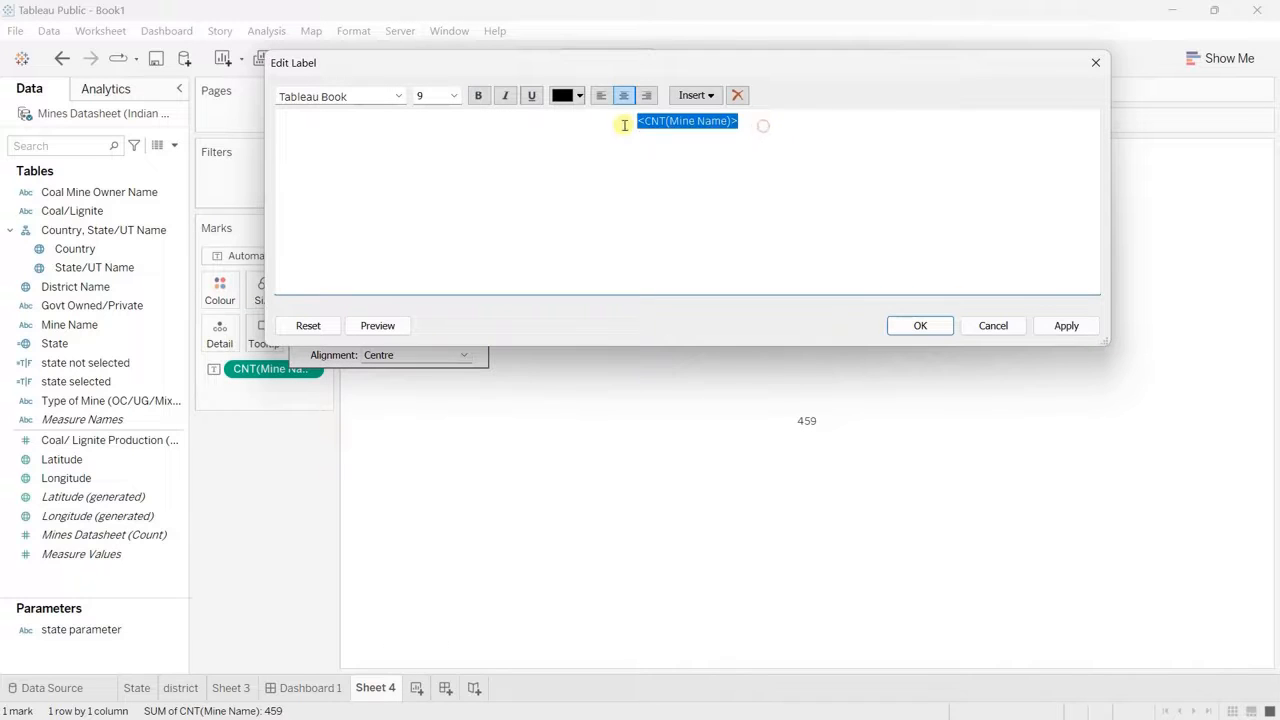
{"action": "left_click", "coordinate": [398, 96]}
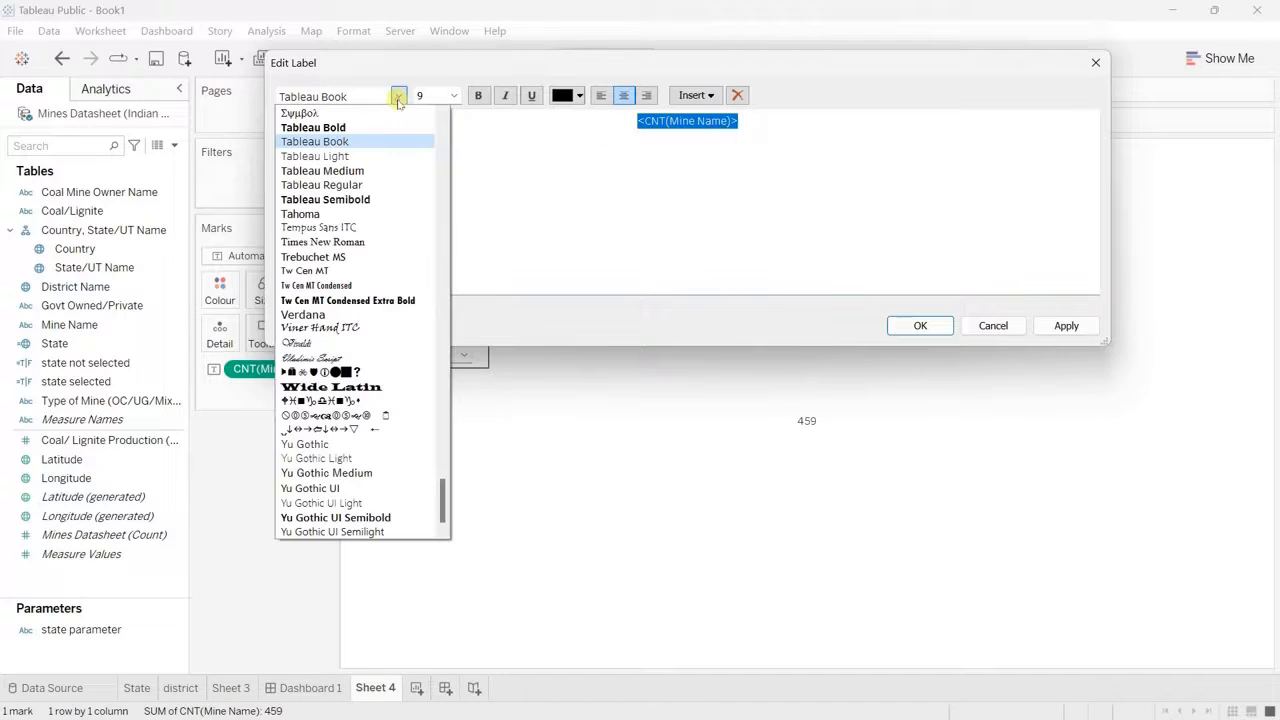
{"action": "left_click", "coordinate": [371, 203]}
{"action": "left_click", "coordinate": [454, 96]}
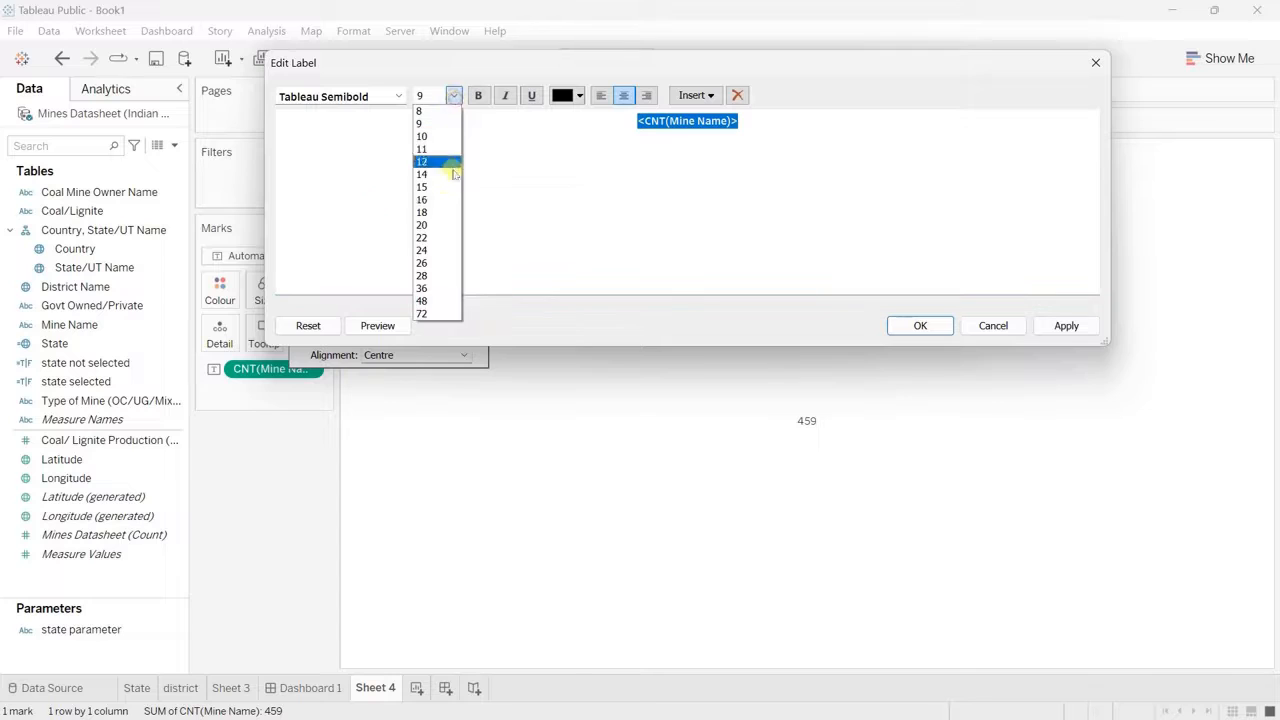
{"action": "left_click", "coordinate": [435, 238]}
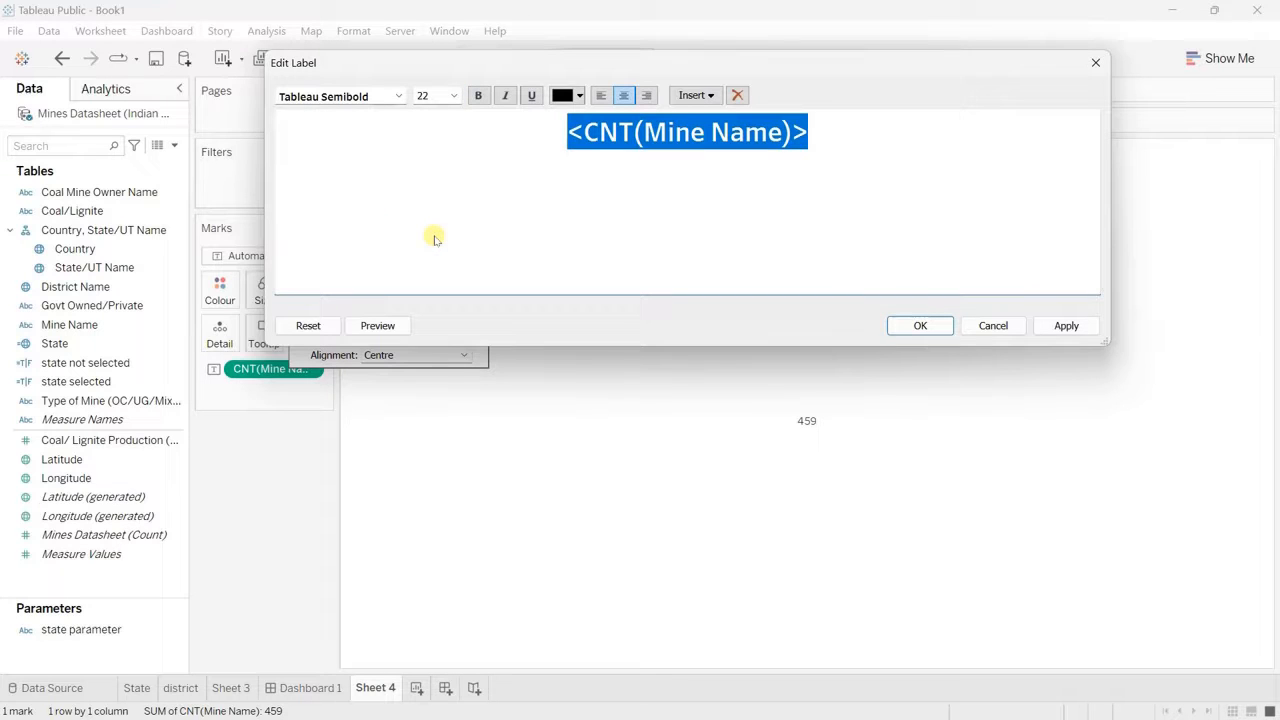
{"action": "left_click", "coordinate": [579, 95]}
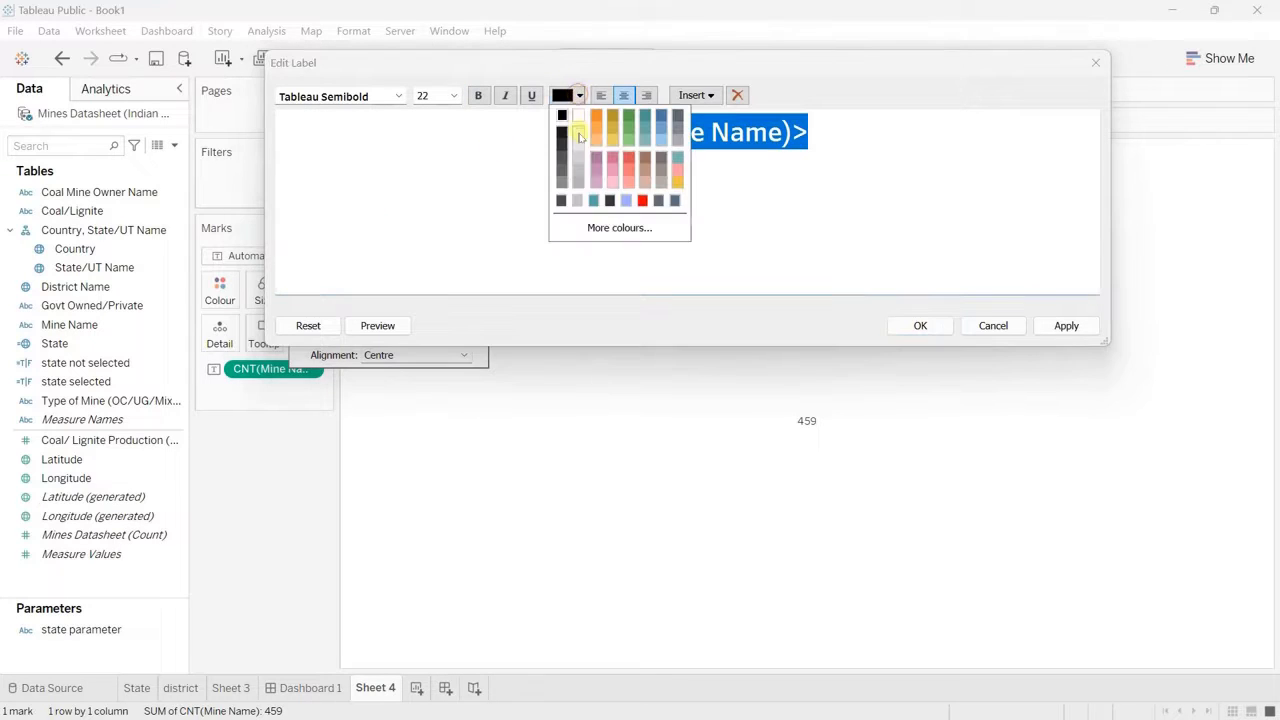
{"action": "left_click", "coordinate": [578, 133]}
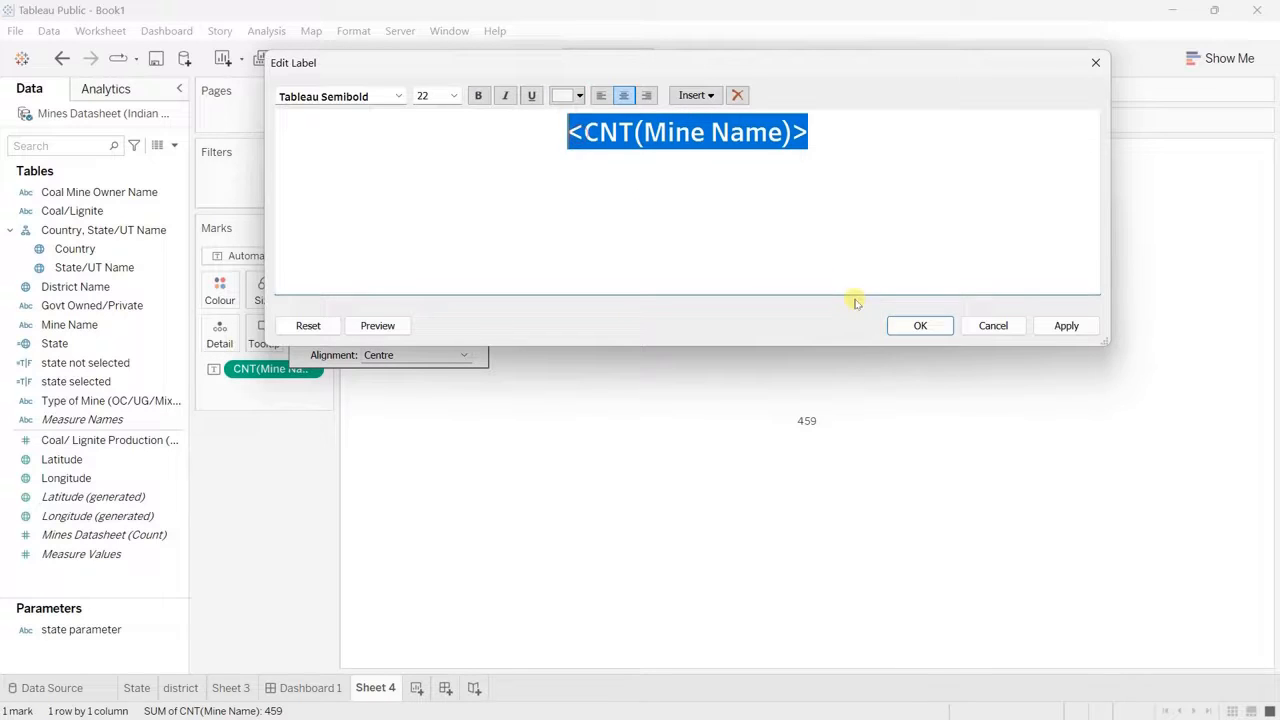
{"action": "left_click", "coordinate": [918, 325]}
Step: Rename the mine count worksheet, Sheet 4, as Kpi1
{"action": "double_click", "coordinate": [377, 687]}
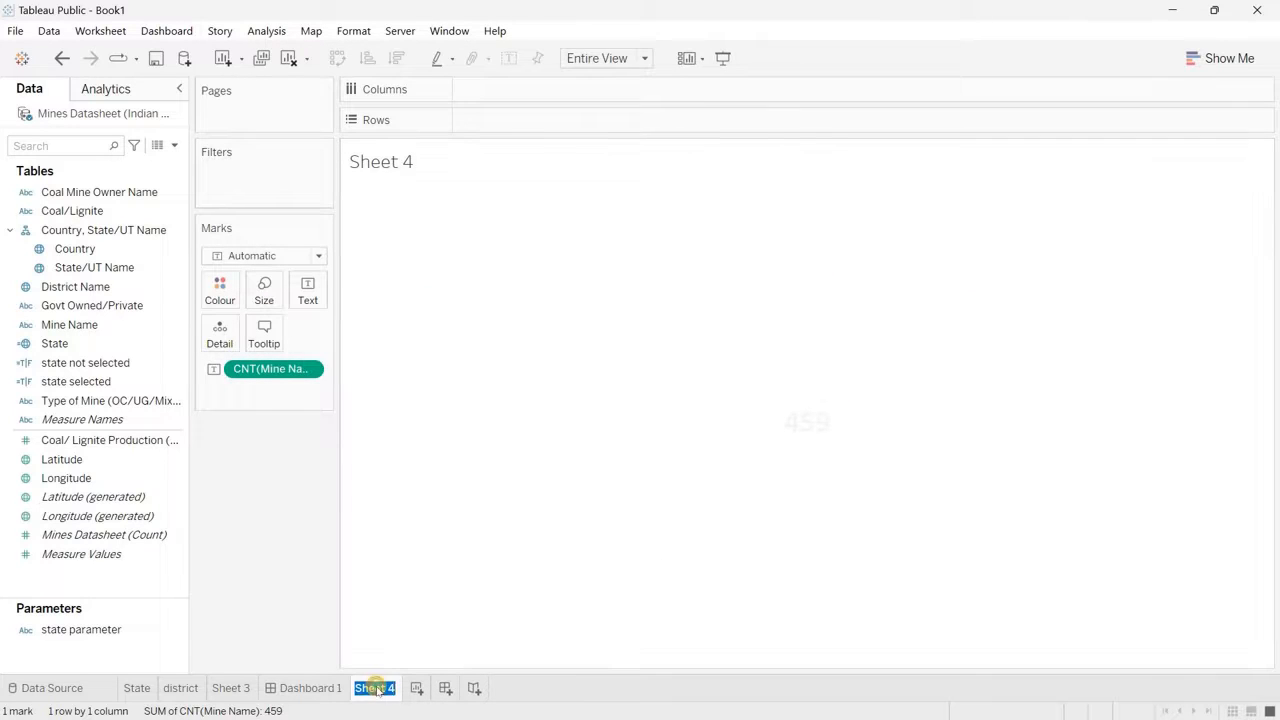
{"action": "type", "text": "Kpi1"}
{"action": "key", "text": "Return"}
Step: Place Kpi1 in the empty container of Dashboard 1 beside the bar chart and hide its title
{"action": "left_click", "coordinate": [310, 688]}
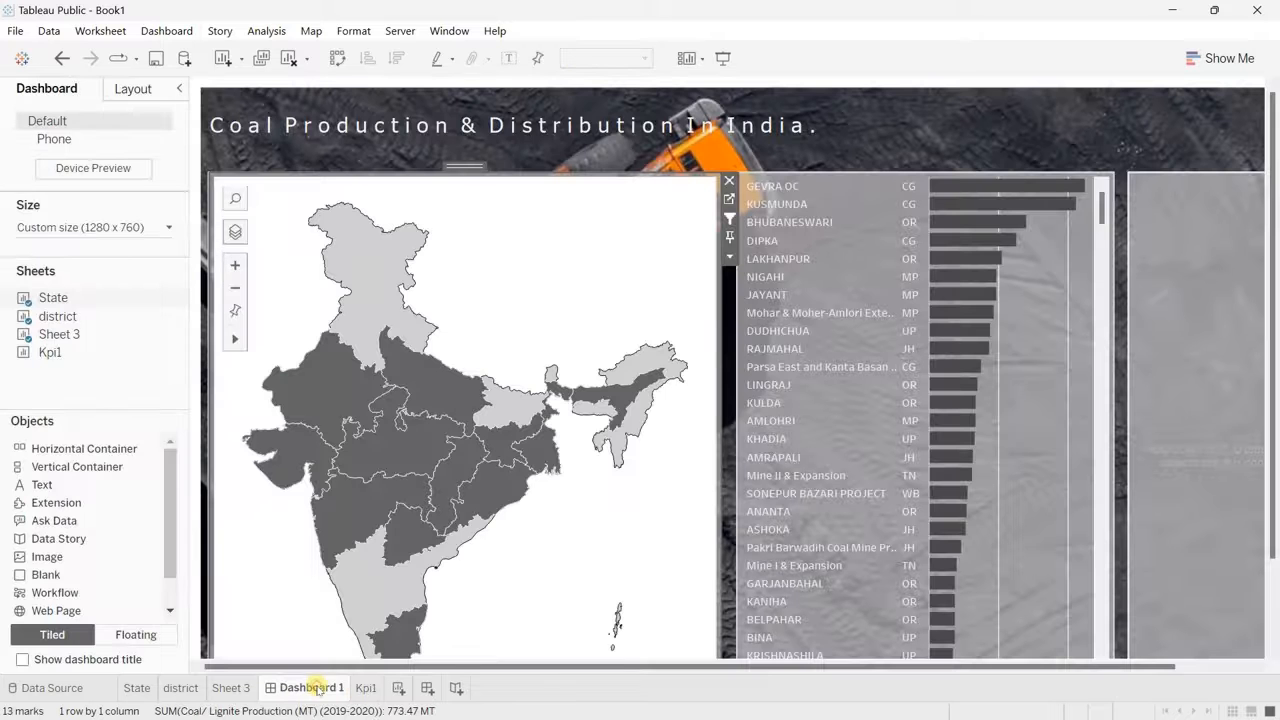
{"action": "mouse_move", "coordinate": [46, 345]}
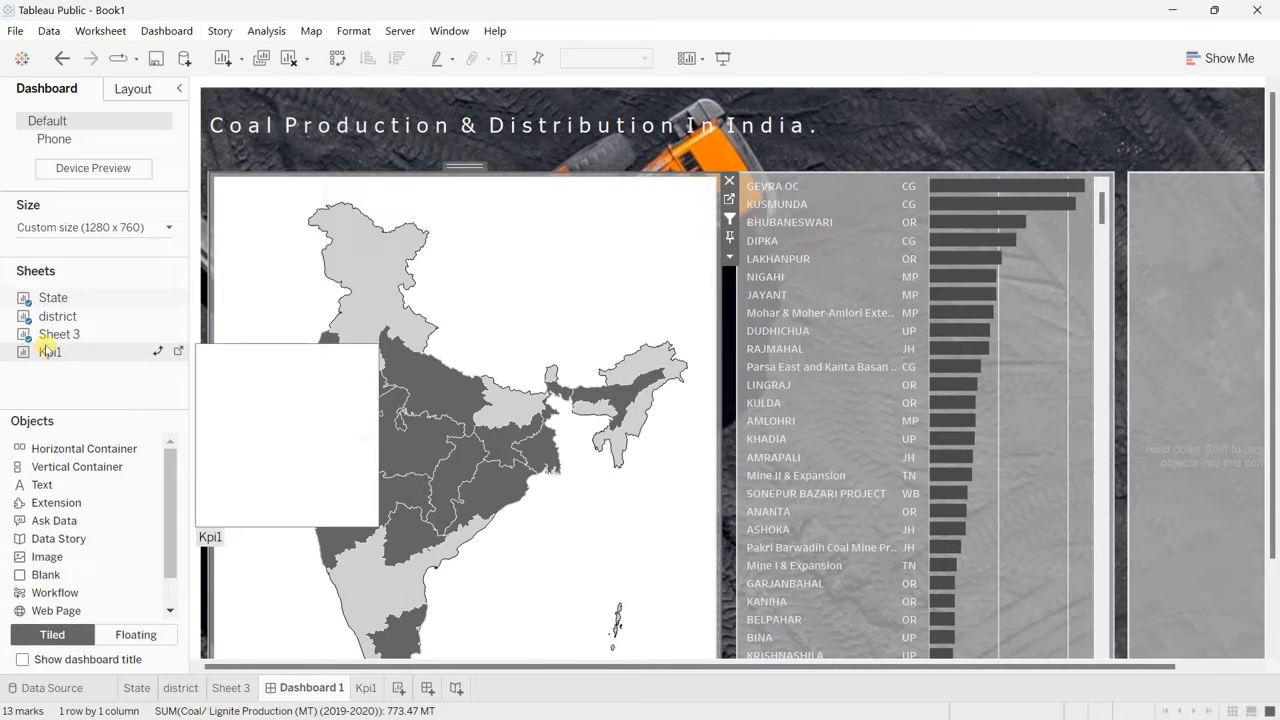
{"action": "left_click_drag", "start_coordinate": [46, 345], "coordinate": [1194, 360]}
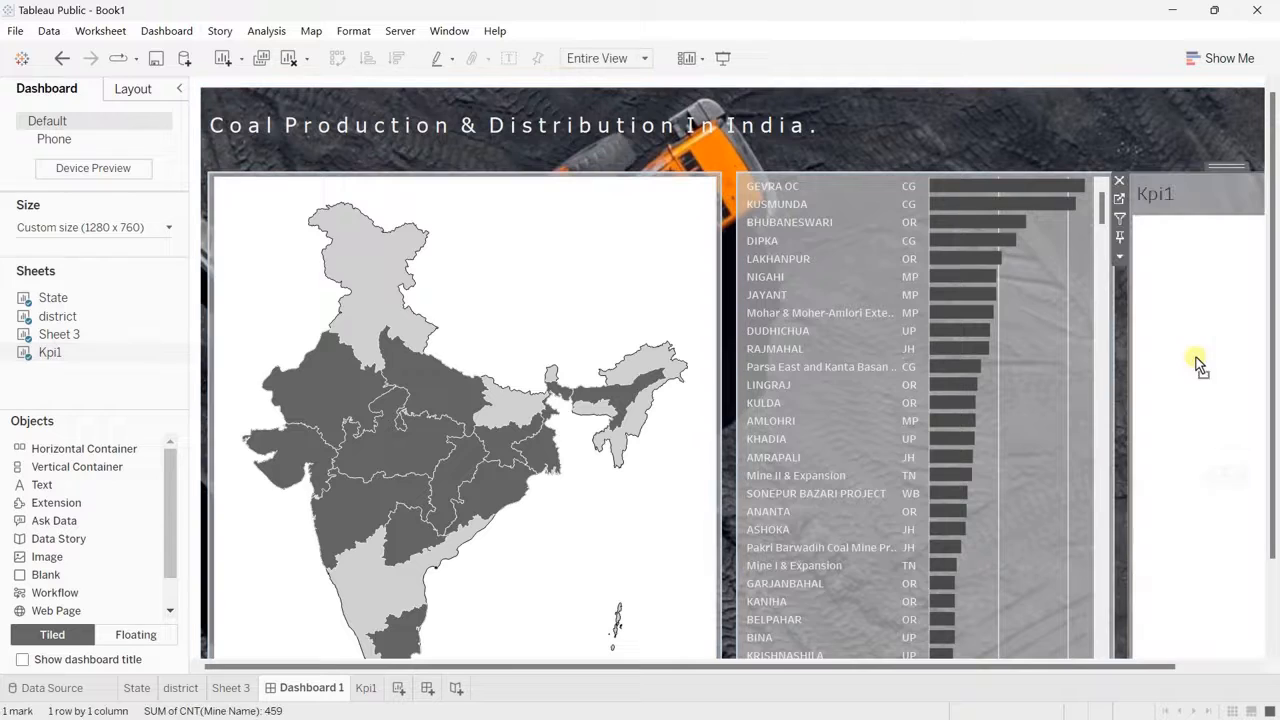
{"action": "right_click", "coordinate": [1175, 198]}
{"action": "left_click", "coordinate": [1185, 248]}
Step: Set the Kpi1 worksheet shading to None and return to Dashboard 1
{"action": "left_click", "coordinate": [366, 688]}
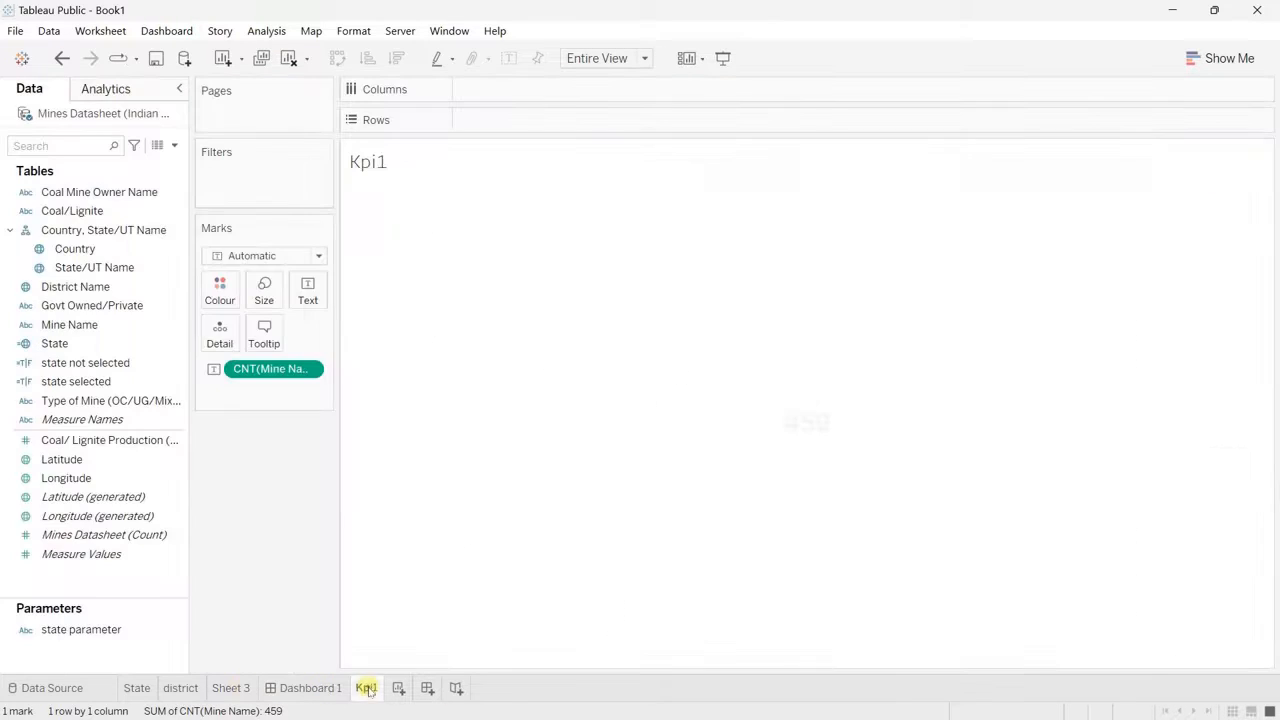
{"action": "right_click", "coordinate": [518, 307]}
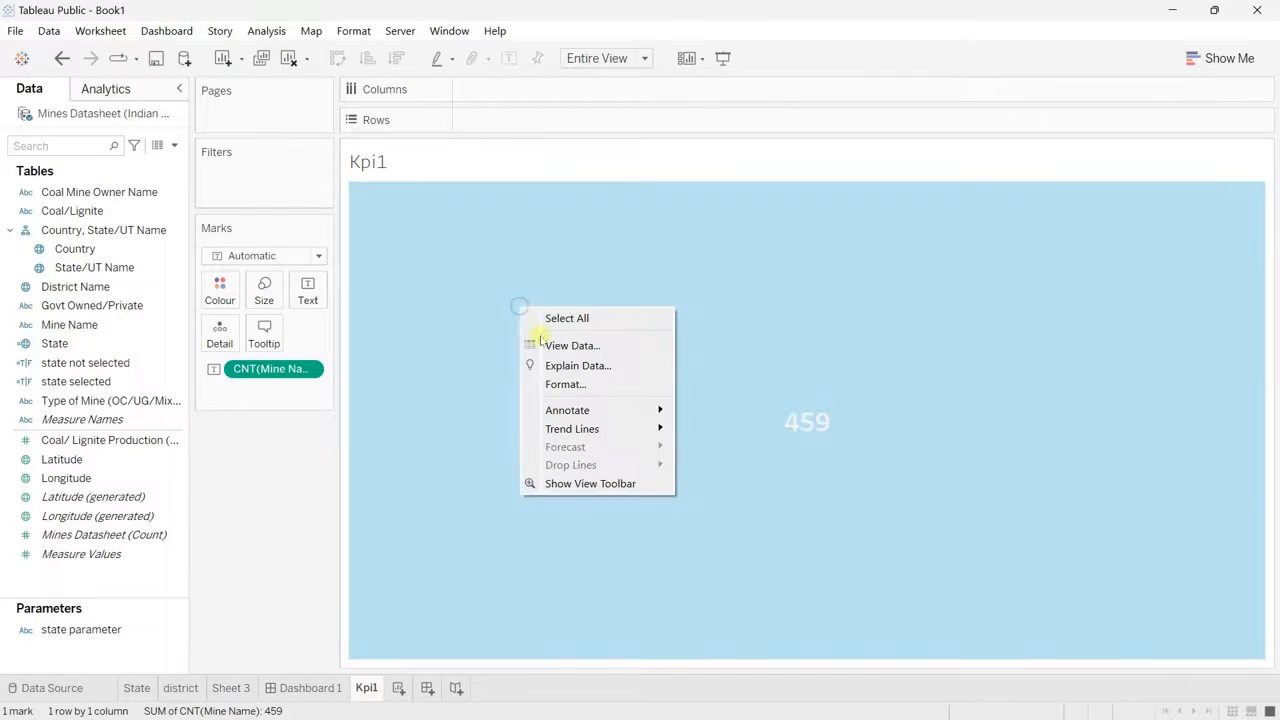
{"action": "left_click", "coordinate": [557, 386]}
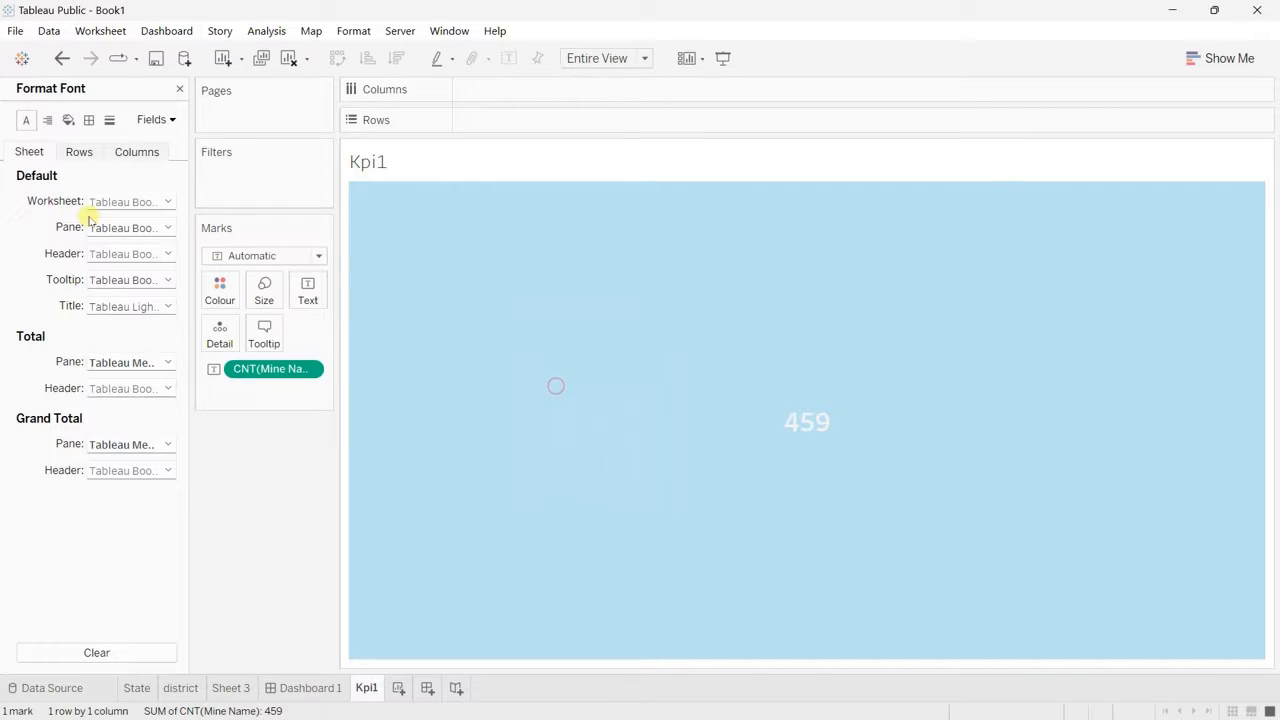
{"action": "left_click", "coordinate": [68, 120]}
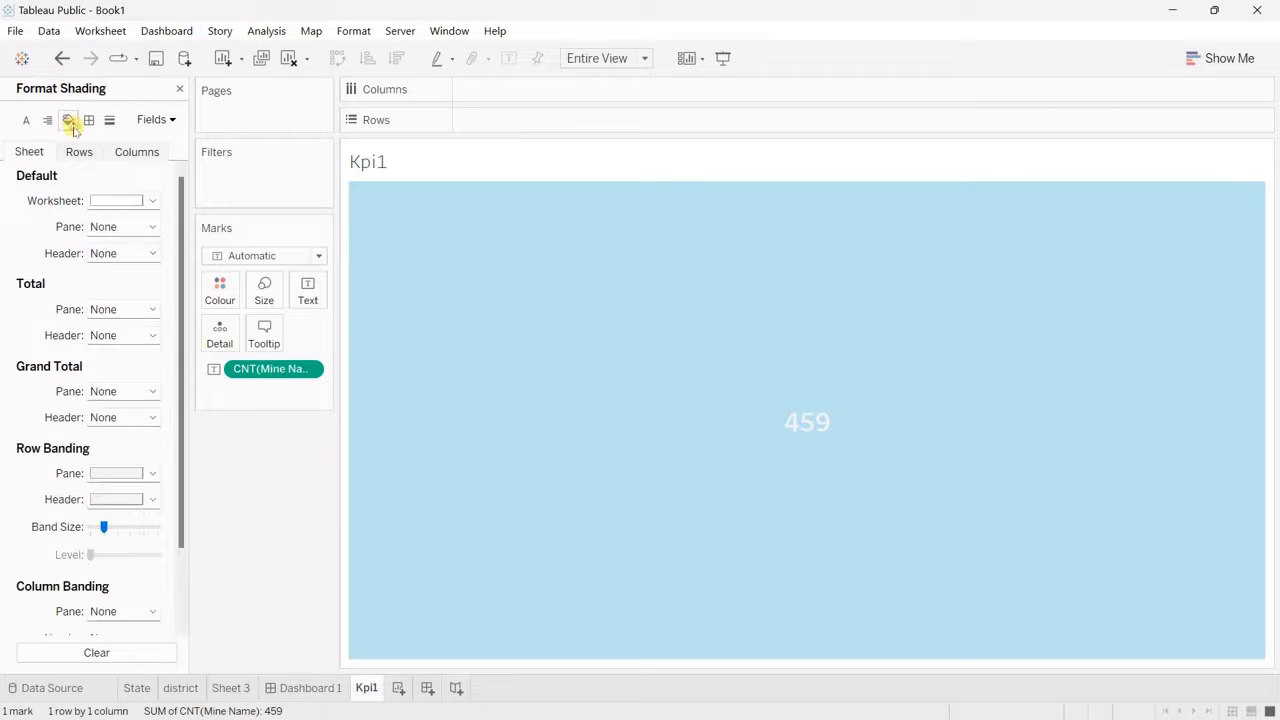
{"action": "left_click", "coordinate": [145, 200]}
{"action": "left_click", "coordinate": [160, 223]}
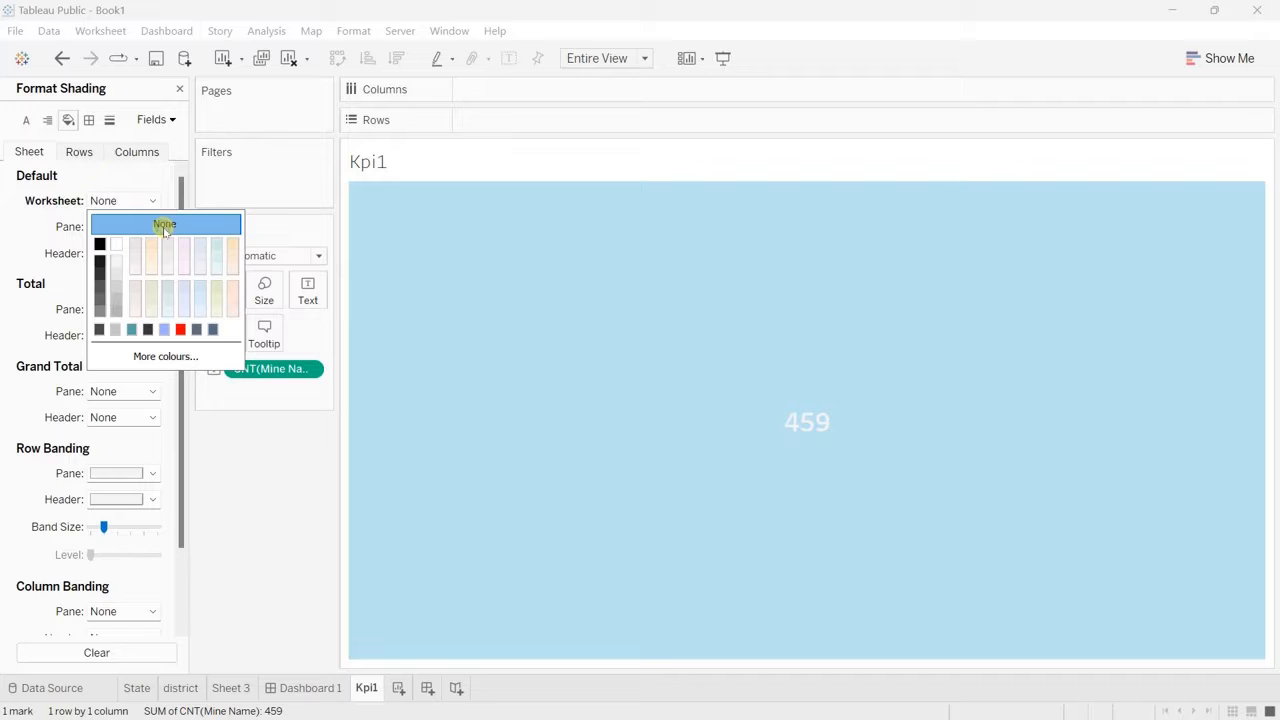
{"action": "left_click", "coordinate": [310, 688]}
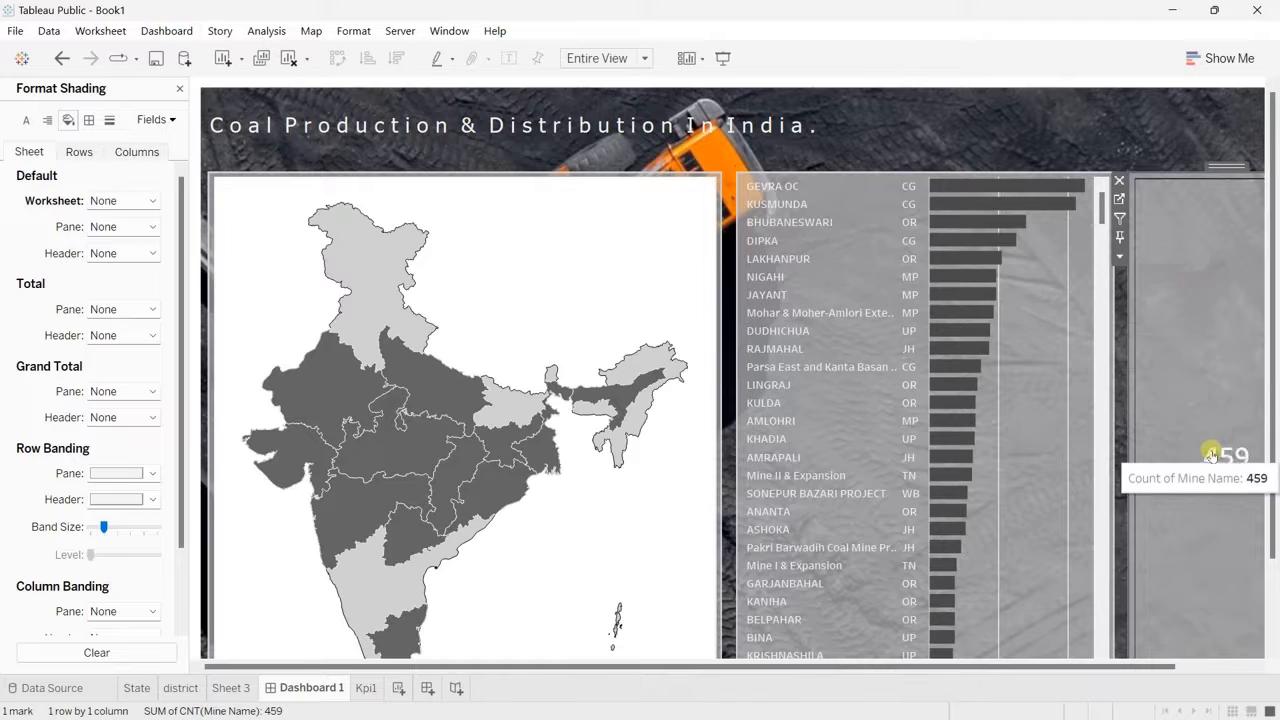
Step: Duplicate the Kpi1 worksheet and remove the Mine Name count from the copy
{"action": "right_click", "coordinate": [365, 691]}
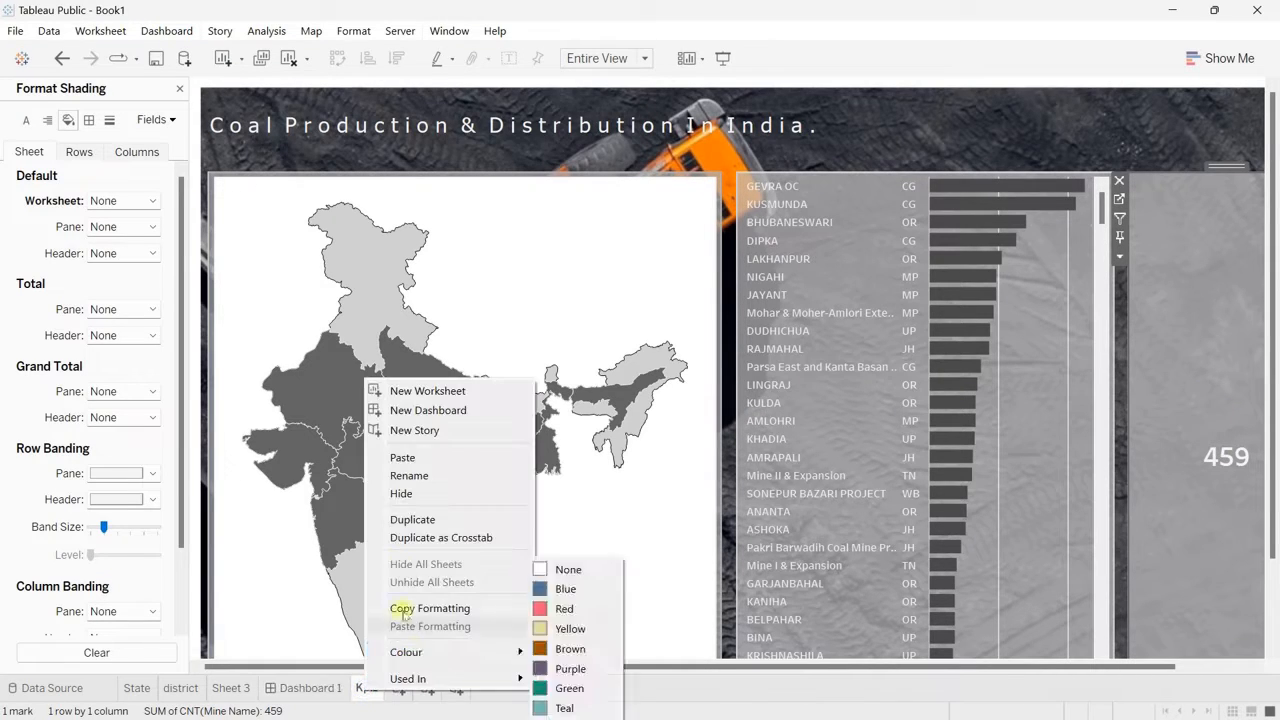
{"action": "left_click", "coordinate": [407, 520]}
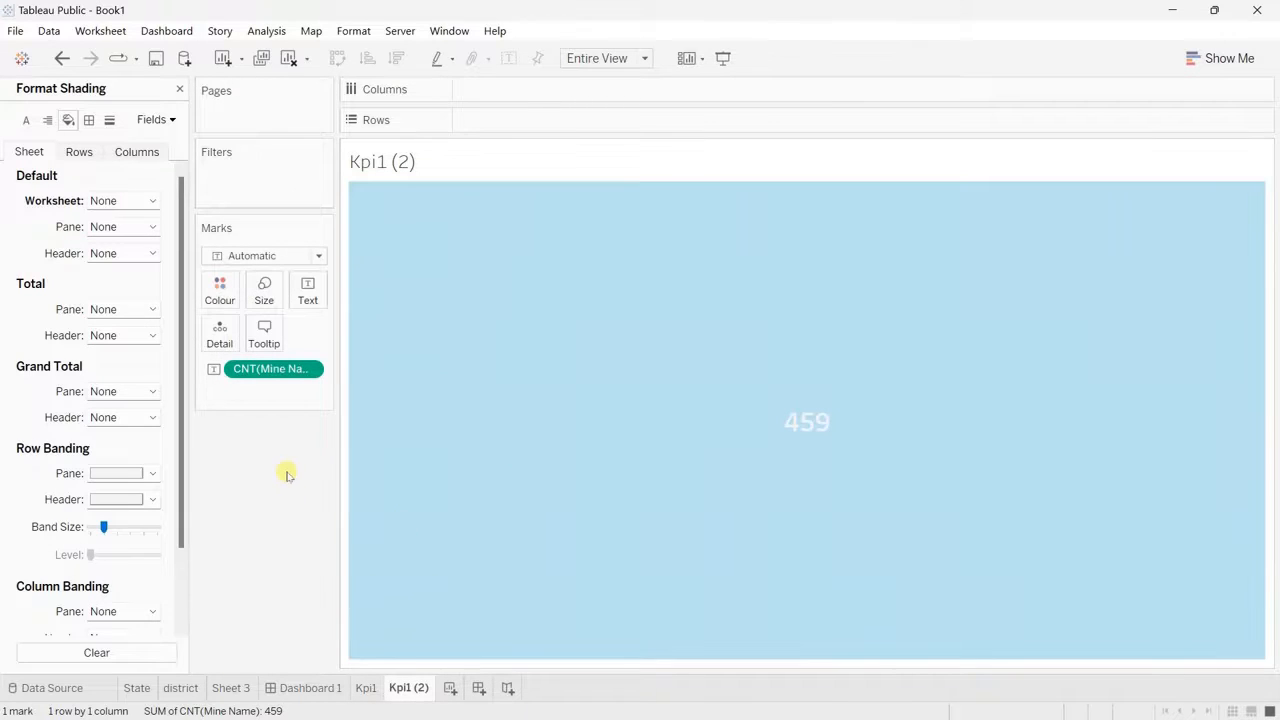
{"action": "left_click", "coordinate": [180, 91]}
{"action": "left_click", "coordinate": [261, 371]}
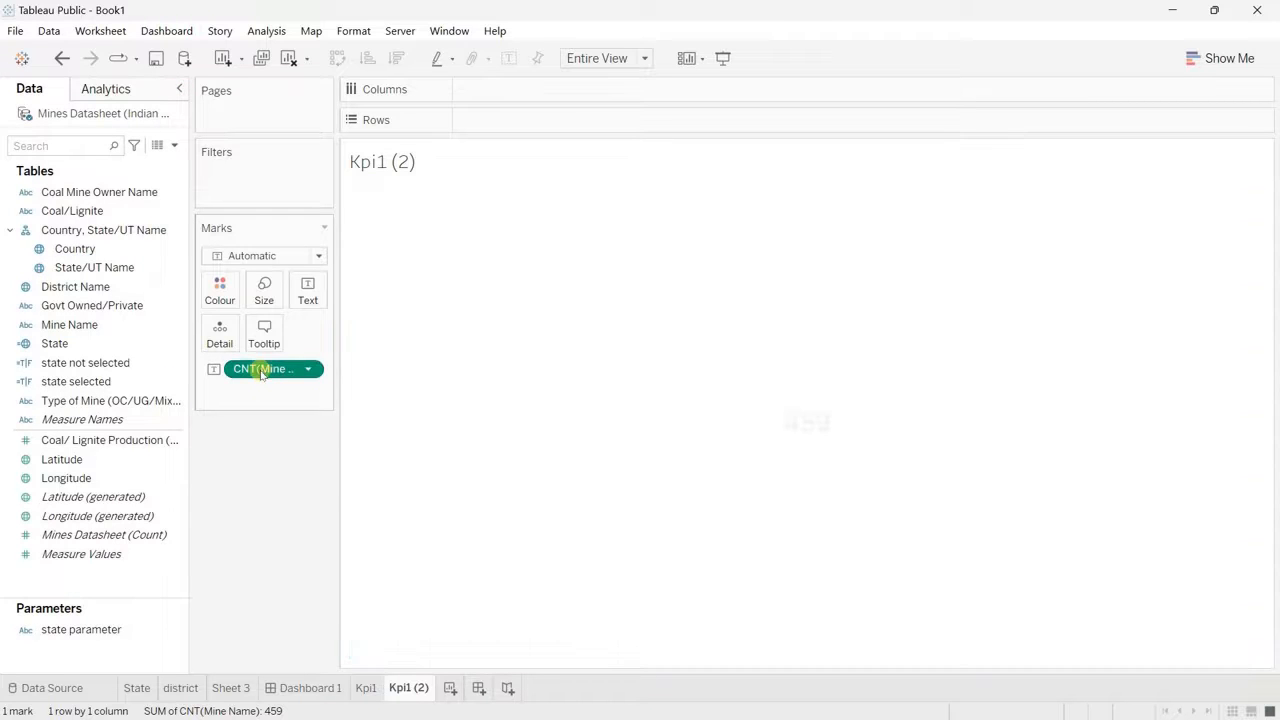
{"action": "left_click_drag", "start_coordinate": [261, 371], "coordinate": [249, 506]}
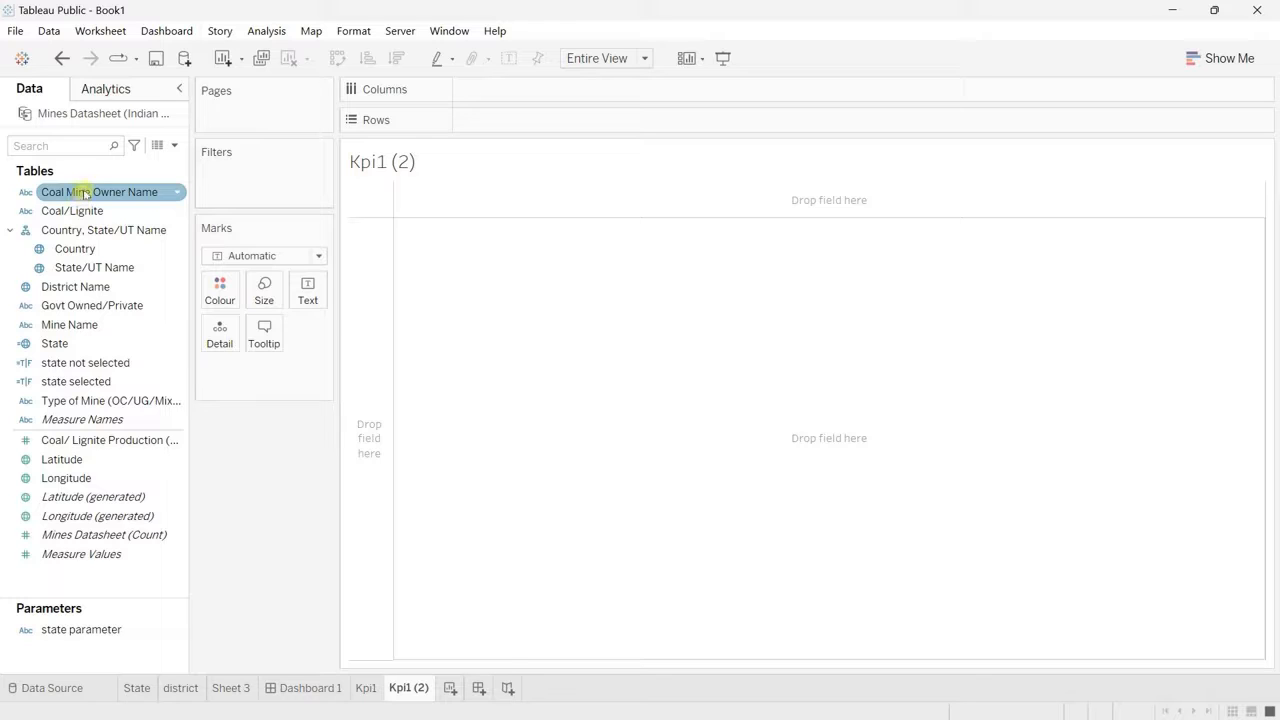
Step: Add Coal Mine Owner Name as the text label of Kpi1 (2) and aggregate it as a count
{"action": "left_click_drag", "start_coordinate": [84, 192], "coordinate": [213, 370]}
{"action": "left_click_drag", "start_coordinate": [305, 310], "coordinate": [309, 285]}
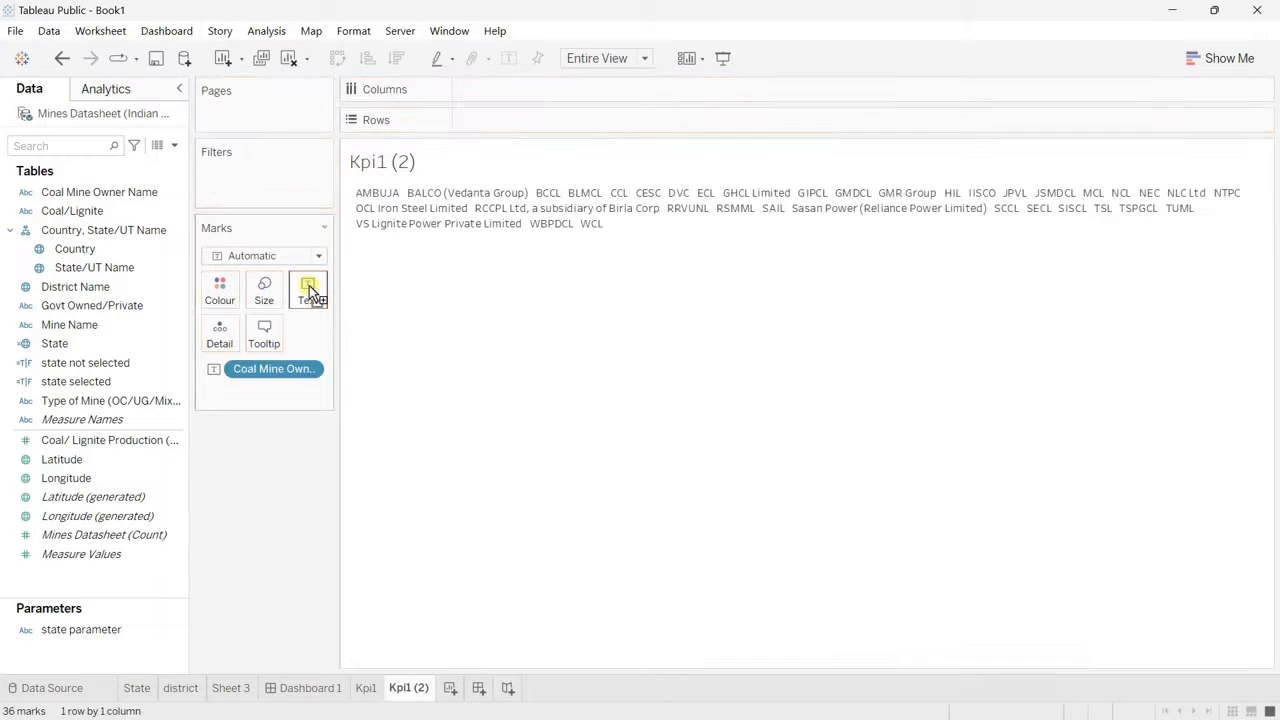
{"action": "left_click", "coordinate": [310, 370]}
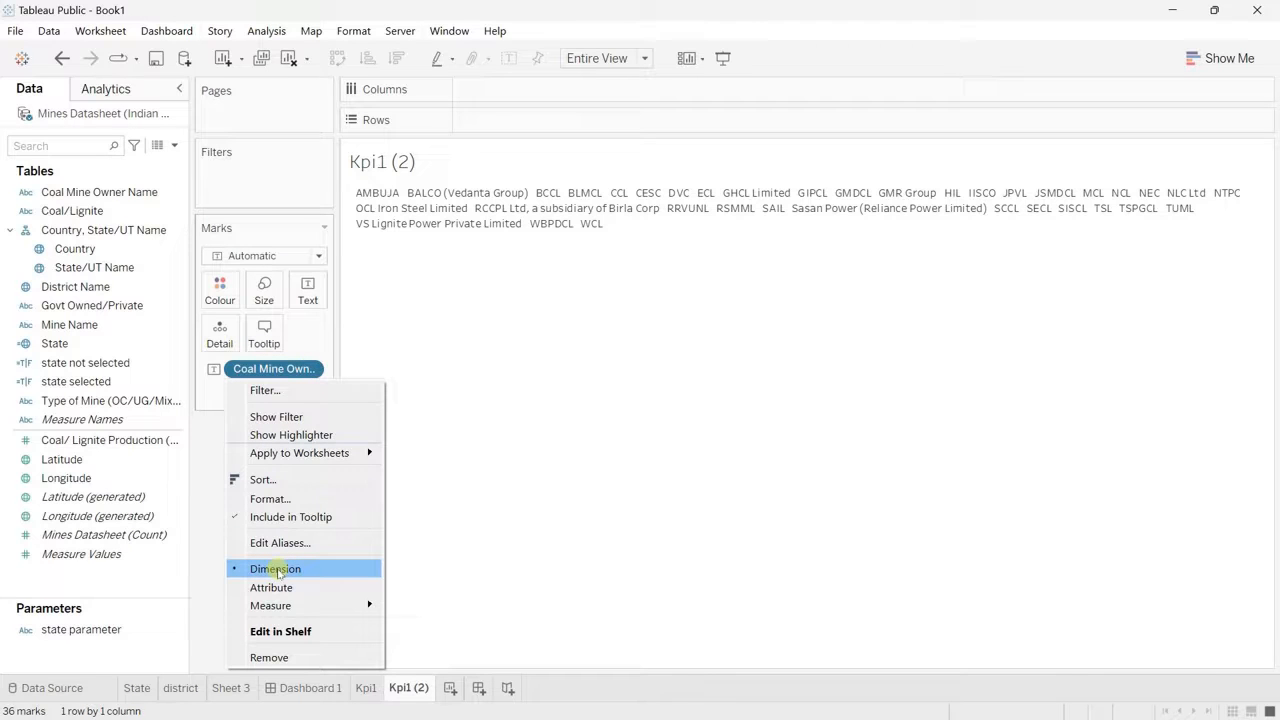
{"action": "mouse_move", "coordinate": [337, 605]}
{"action": "left_click", "coordinate": [436, 641]}
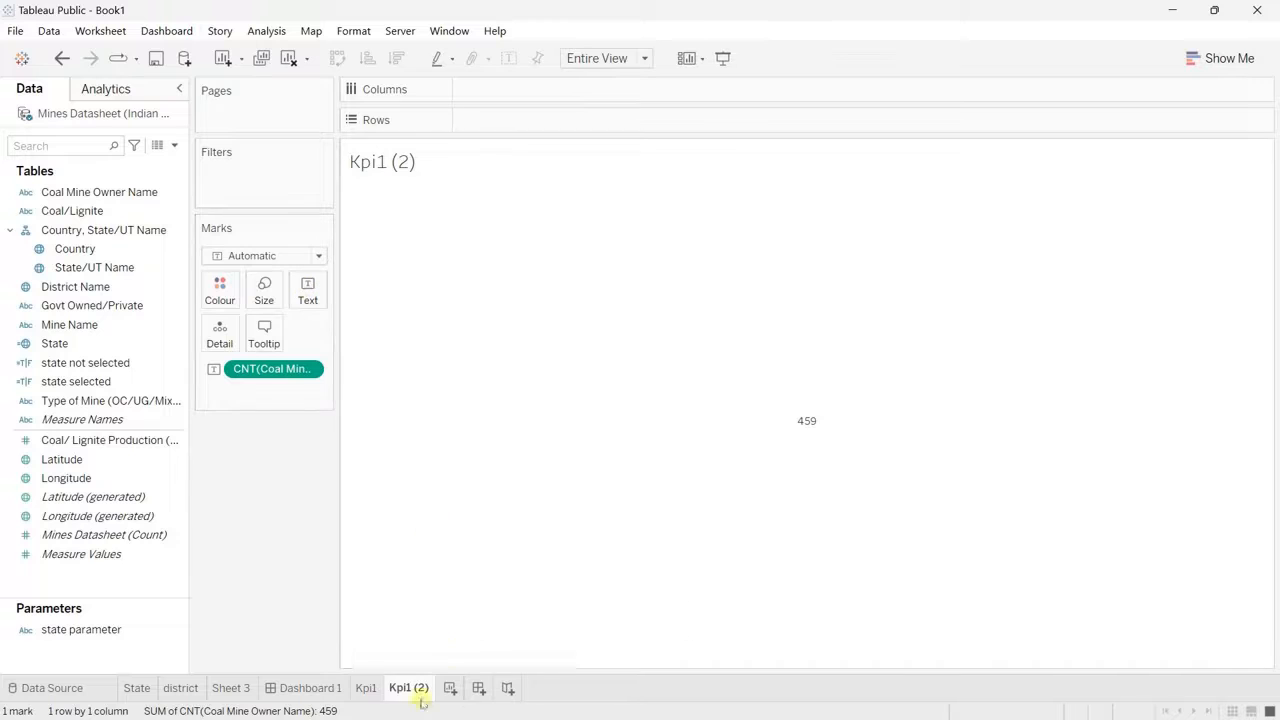
Step: Check the label formatting of the Kpi1 worksheet and turn off its tooltips
{"action": "left_click", "coordinate": [366, 688]}
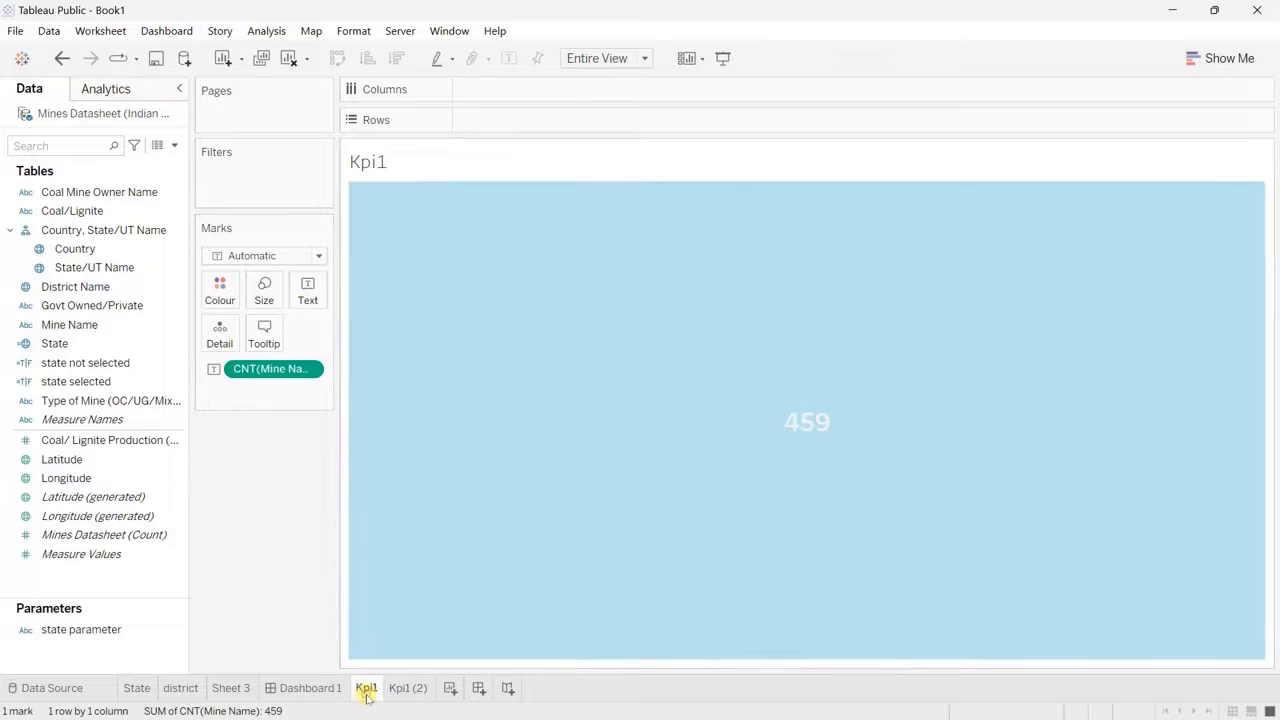
{"action": "left_click", "coordinate": [307, 290]}
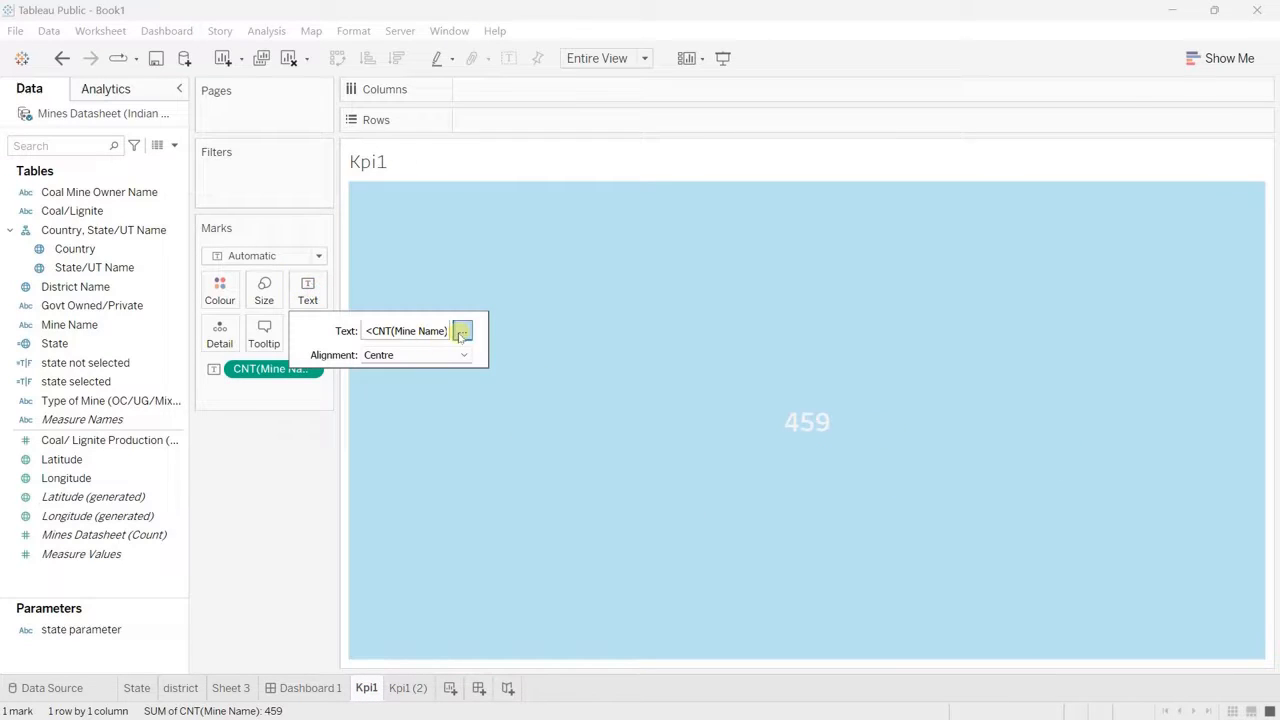
{"action": "left_click", "coordinate": [461, 333]}
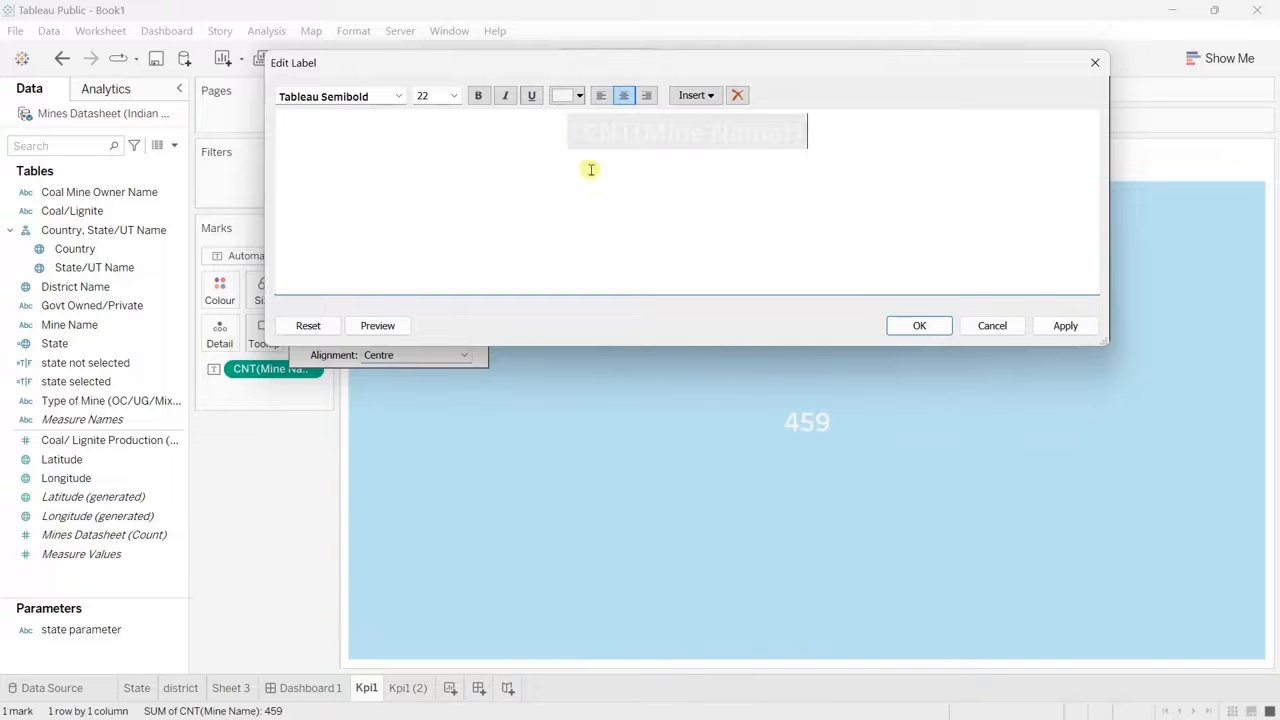
{"action": "left_click", "coordinate": [1094, 64]}
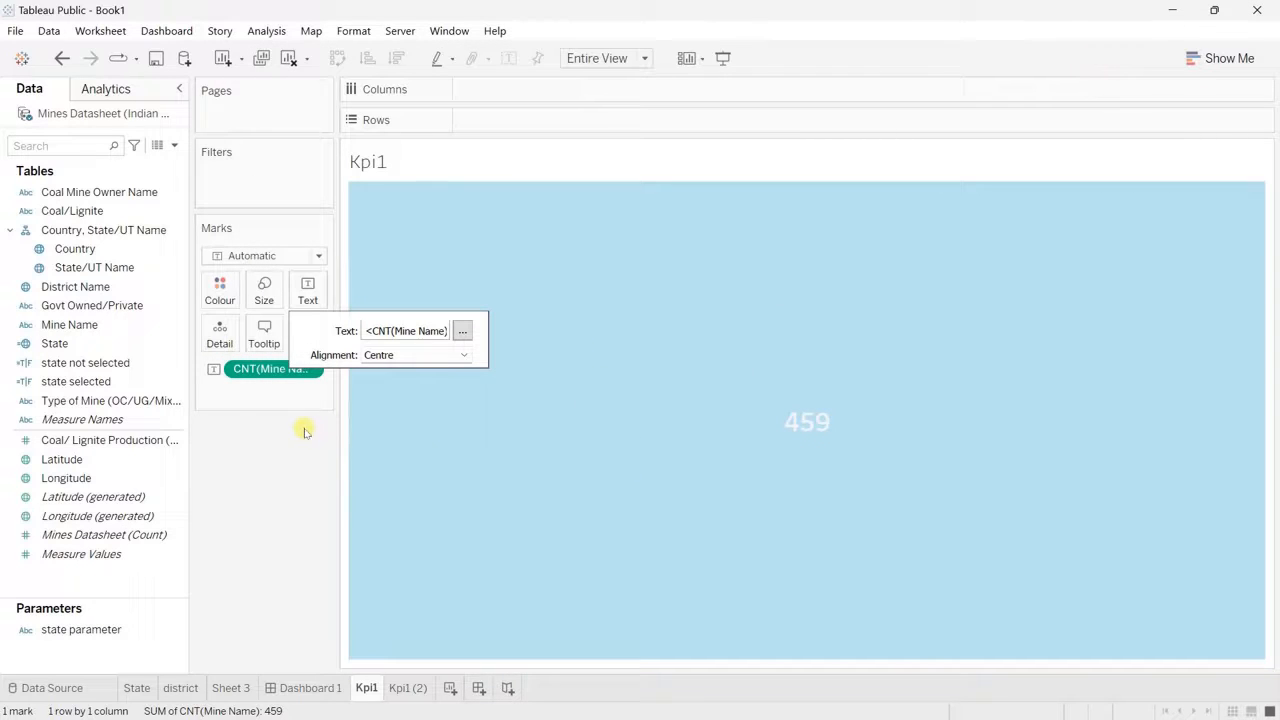
{"action": "left_click", "coordinate": [264, 334]}
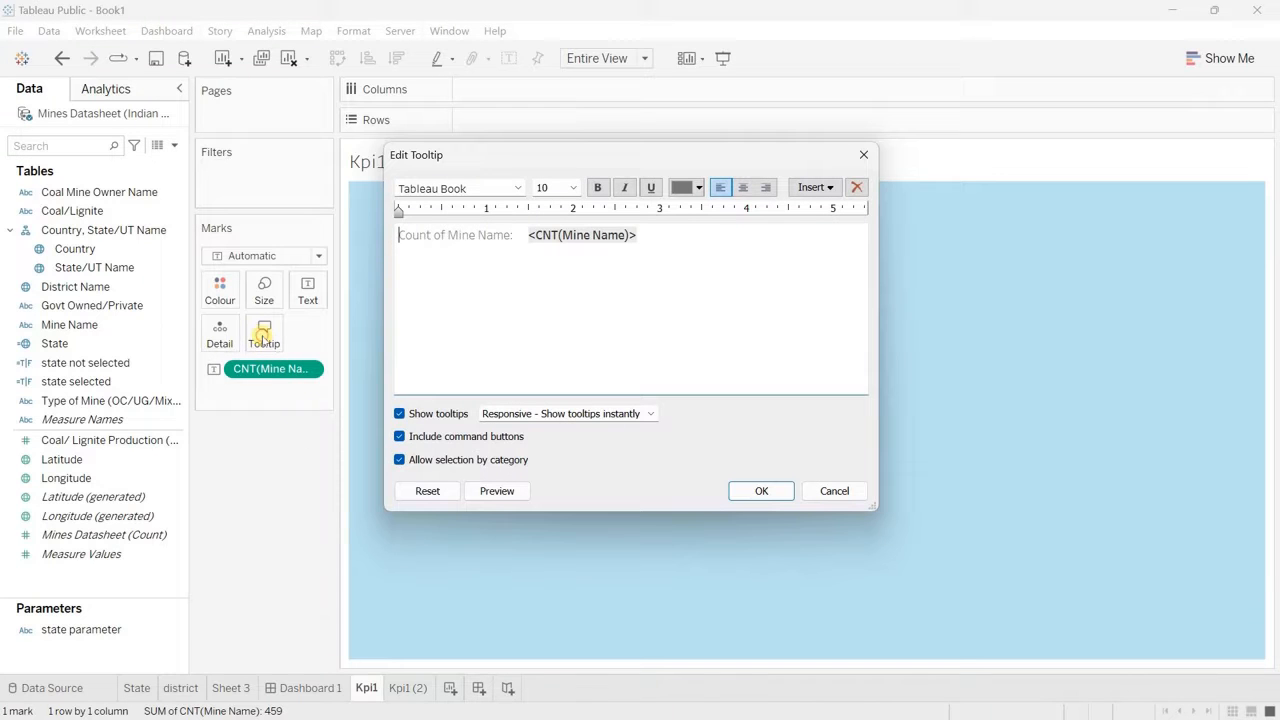
{"action": "left_click", "coordinate": [399, 413]}
{"action": "left_click", "coordinate": [760, 491]}
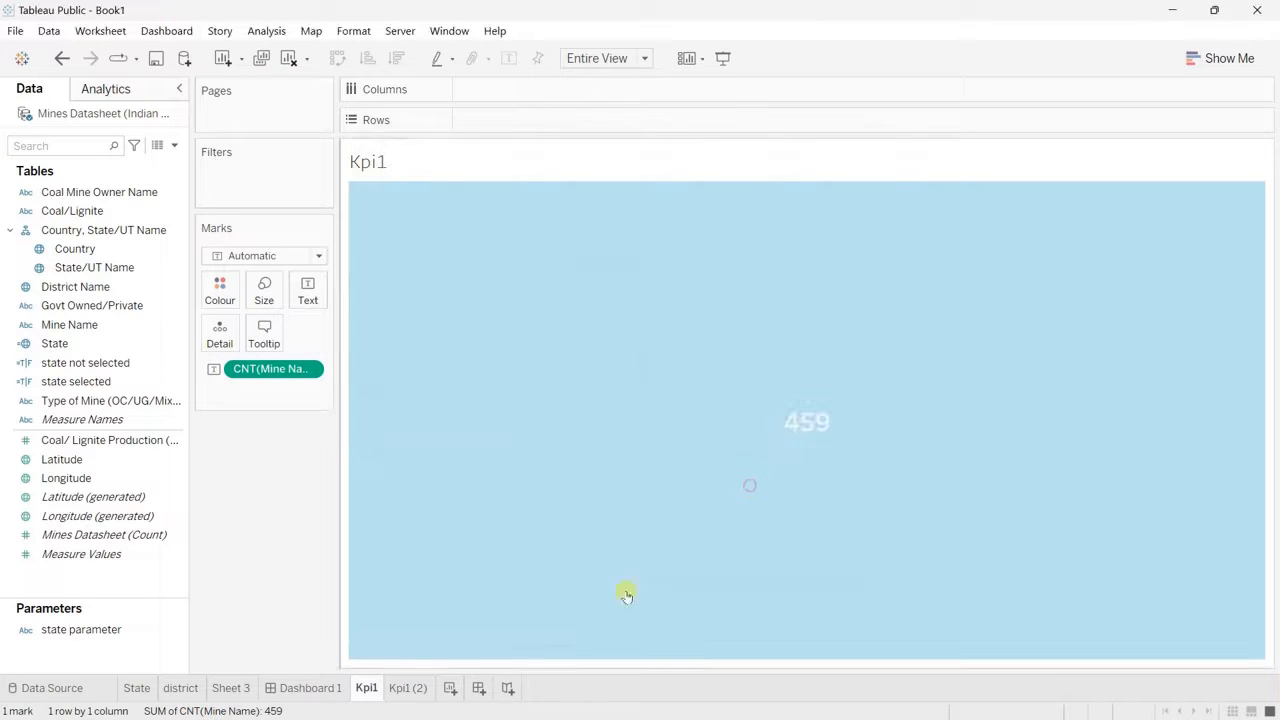
Step: Format the owner count label in Kpi1 (2) in Tableau Semibold, size 22, in a very light grey
{"action": "left_click", "coordinate": [404, 688]}
{"action": "left_click", "coordinate": [307, 291]}
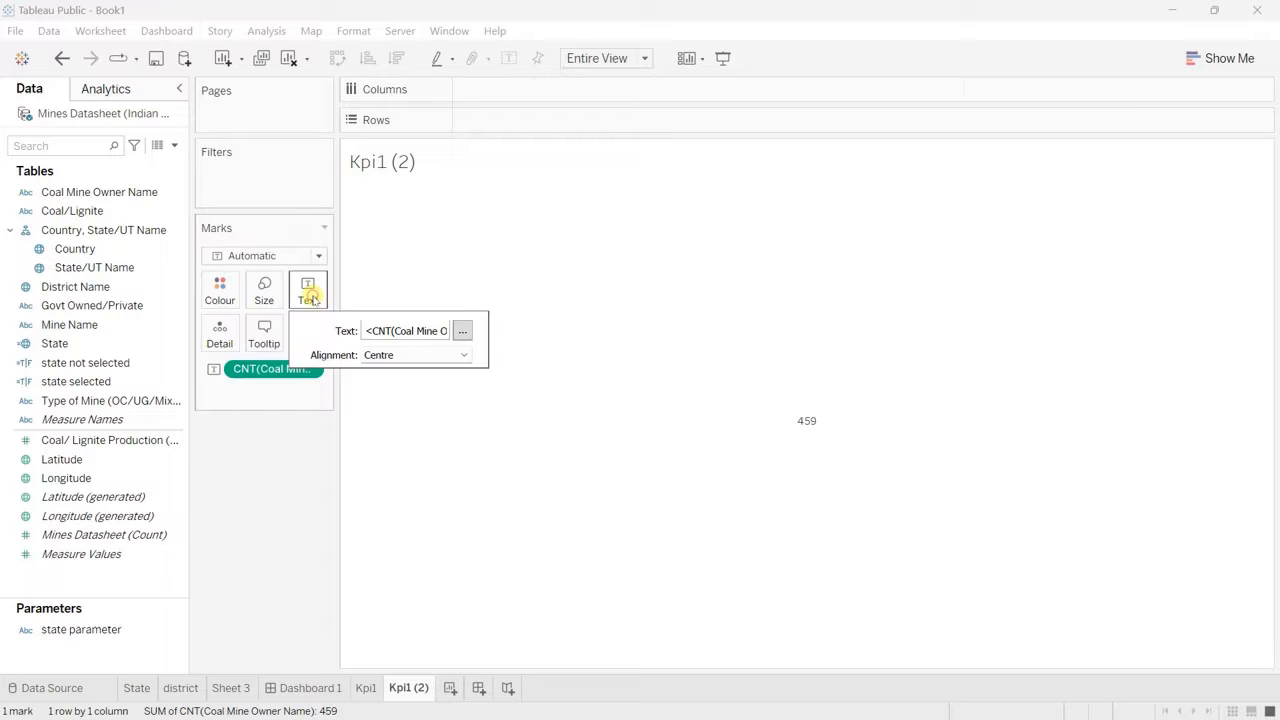
{"action": "left_click", "coordinate": [463, 329]}
{"action": "left_click_drag", "start_coordinate": [788, 125], "coordinate": [601, 112]}
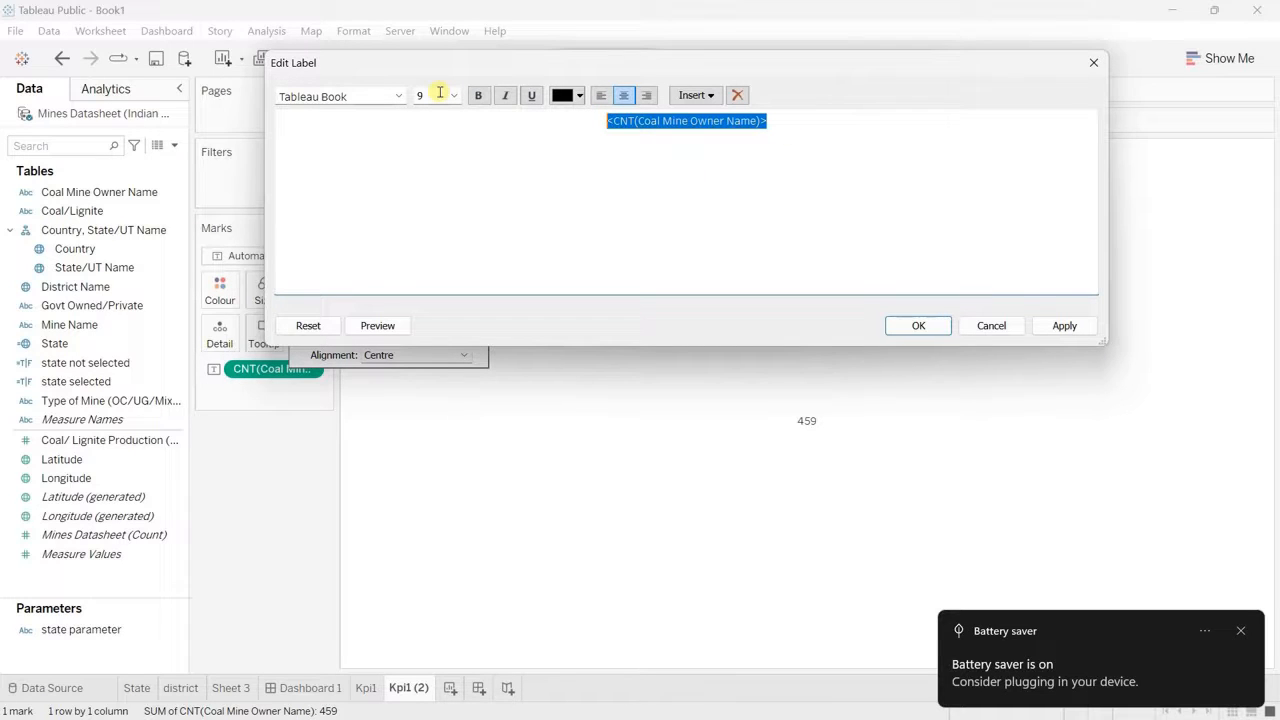
{"action": "left_click", "coordinate": [447, 95]}
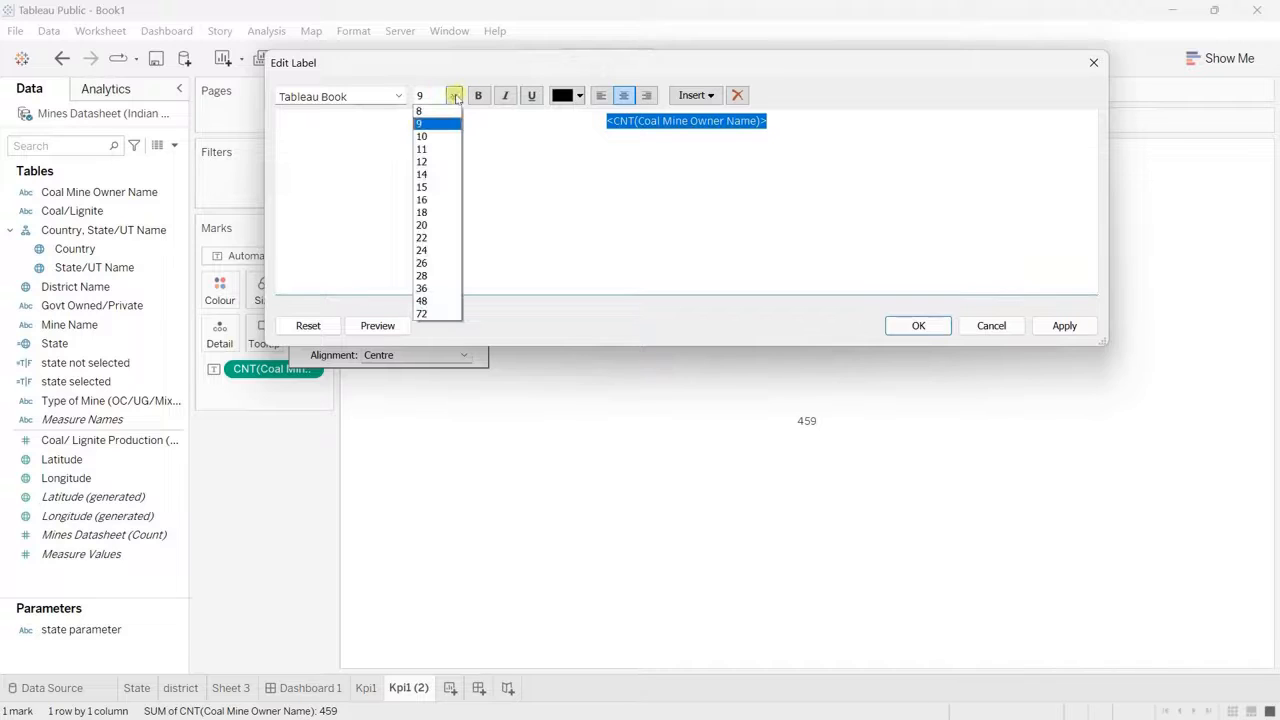
{"action": "left_click", "coordinate": [432, 240]}
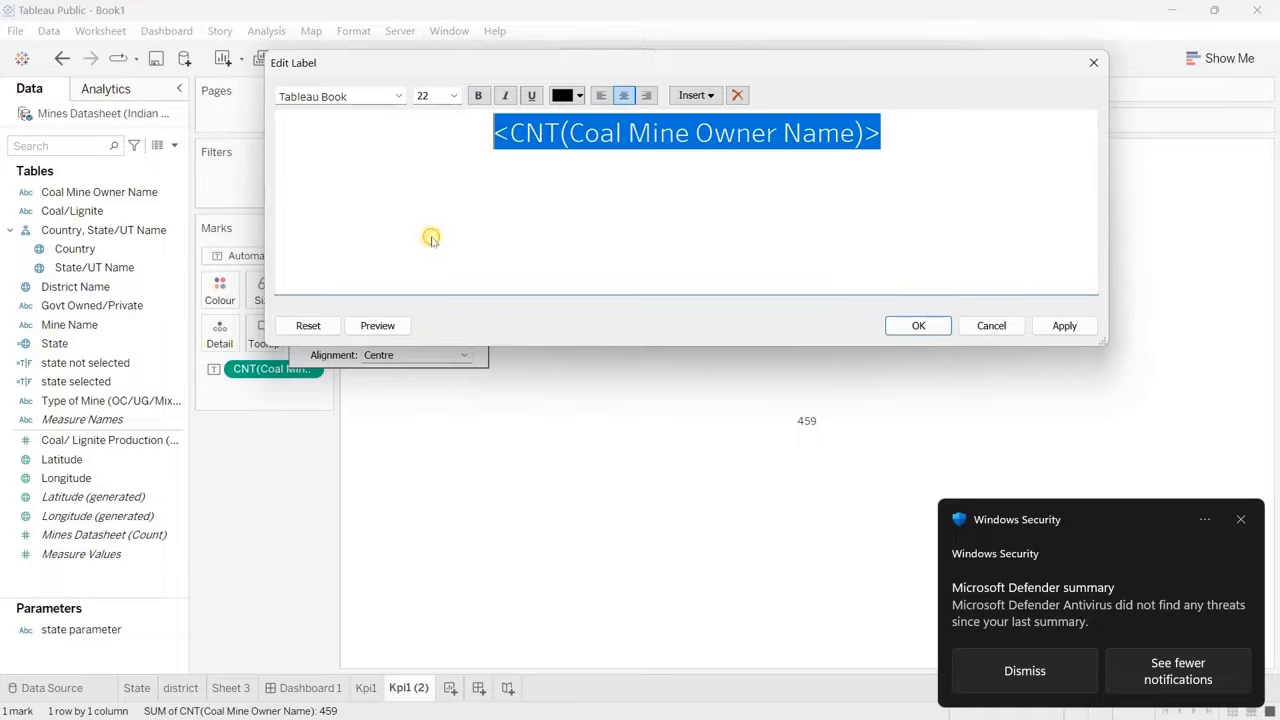
{"action": "left_click", "coordinate": [1237, 520]}
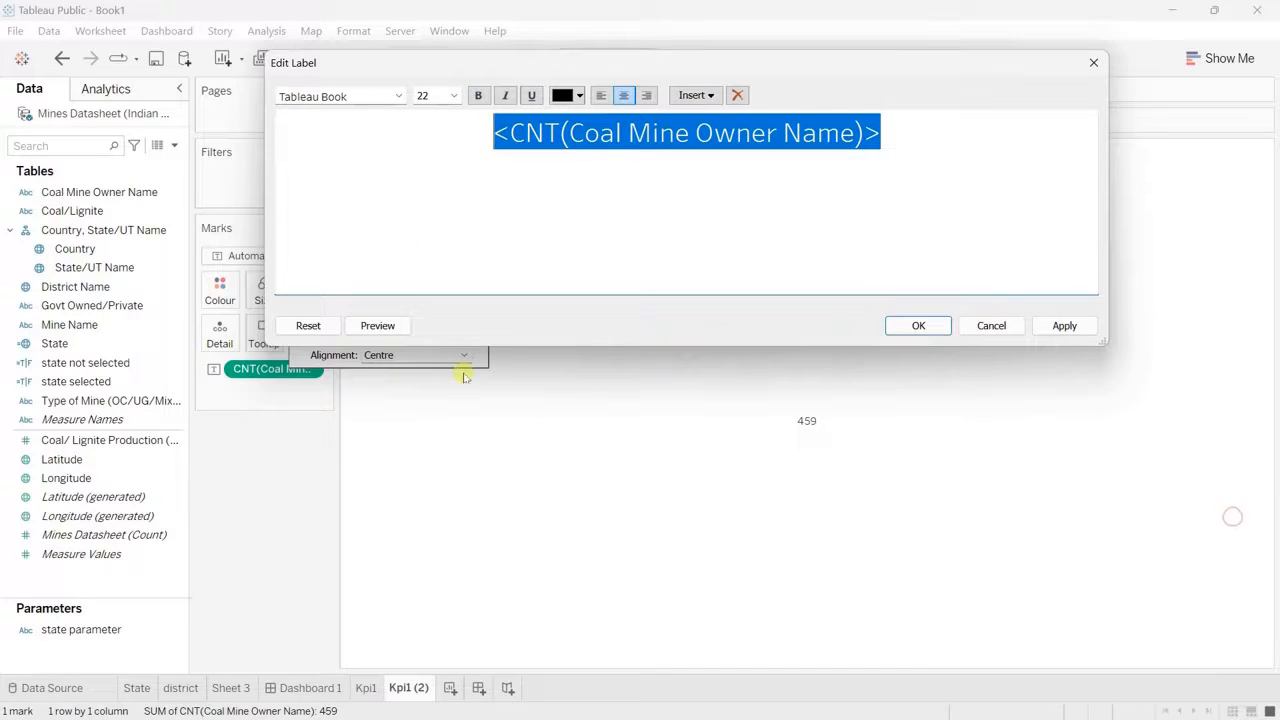
{"action": "left_click", "coordinate": [398, 96]}
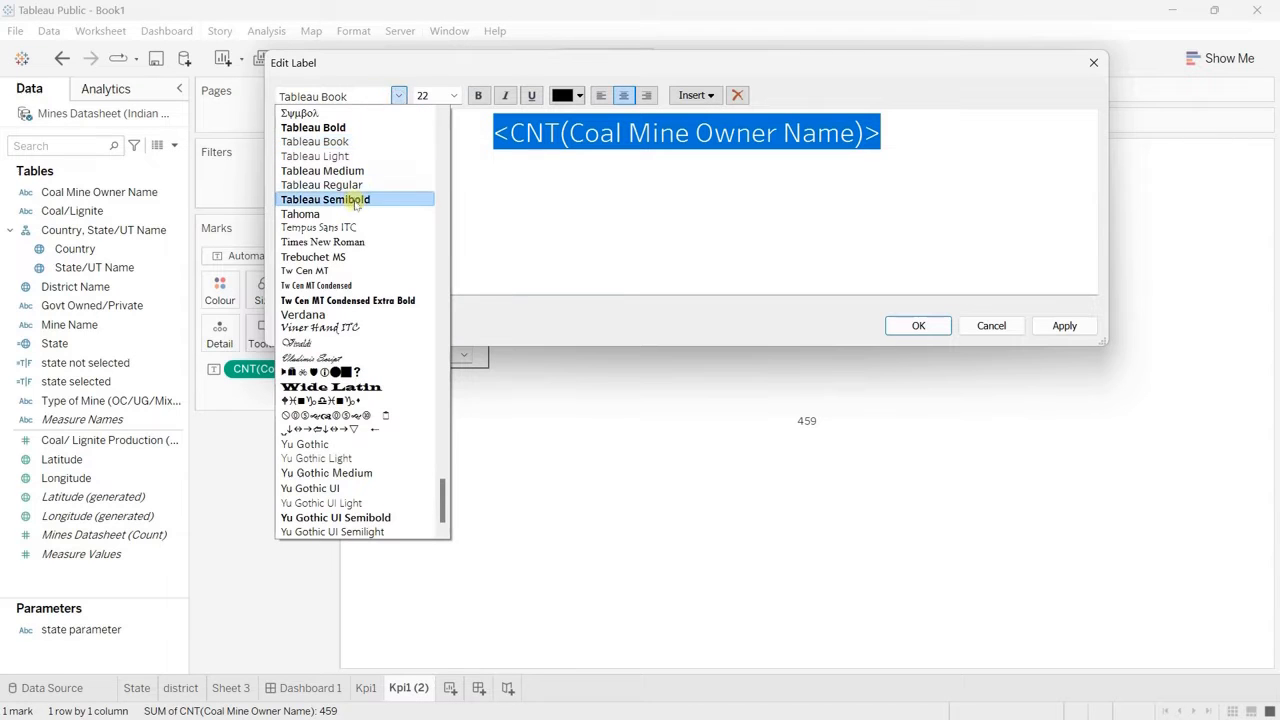
{"action": "left_click", "coordinate": [355, 201]}
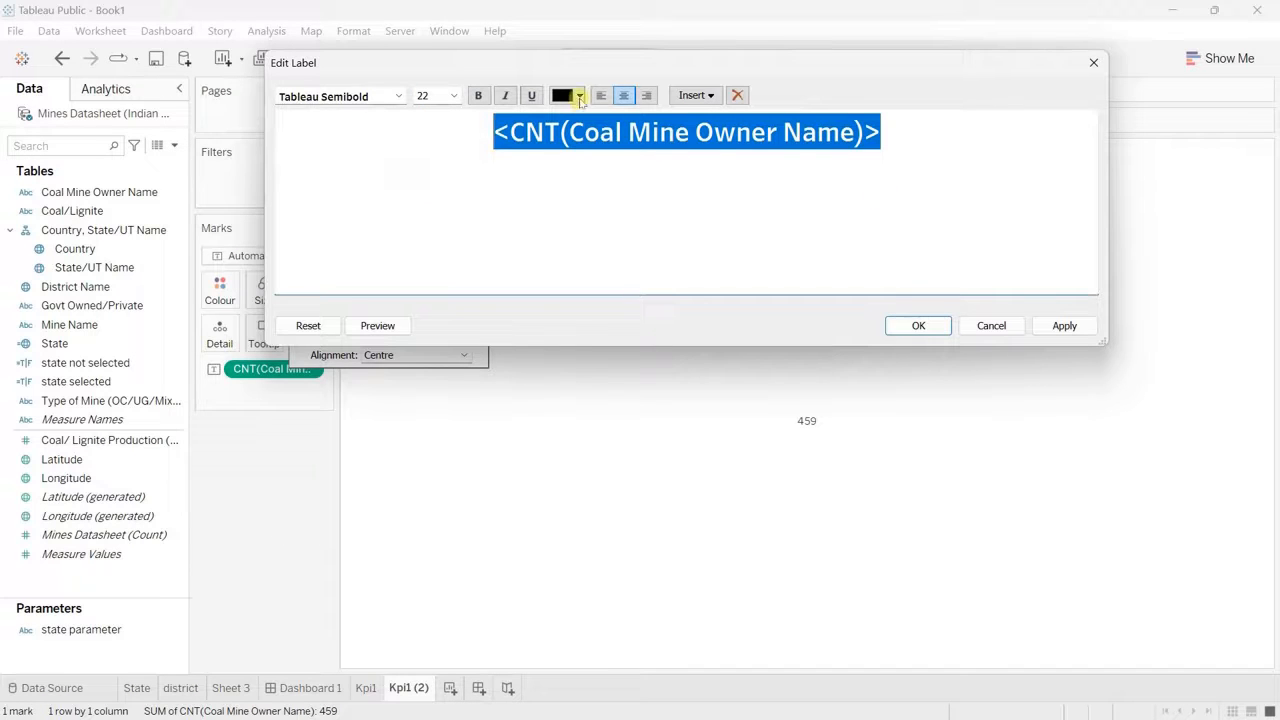
{"action": "left_click", "coordinate": [579, 95]}
{"action": "left_click", "coordinate": [578, 155]}
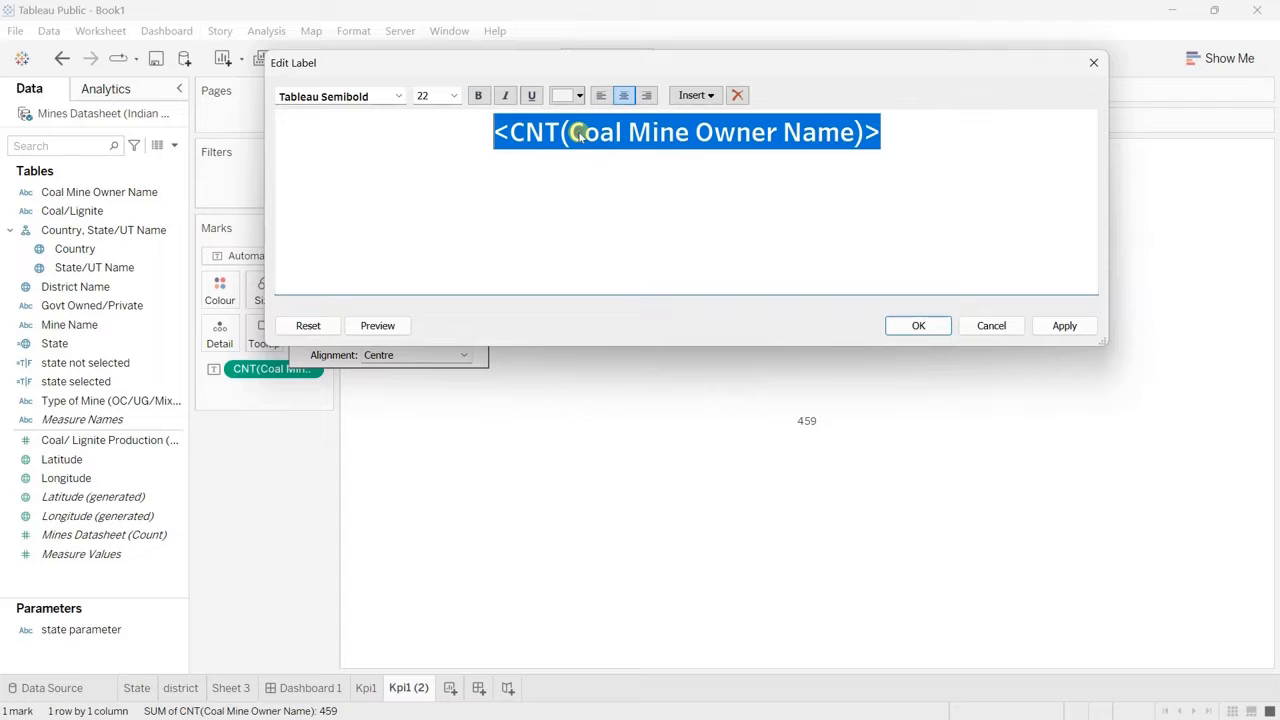
{"action": "left_click", "coordinate": [917, 328]}
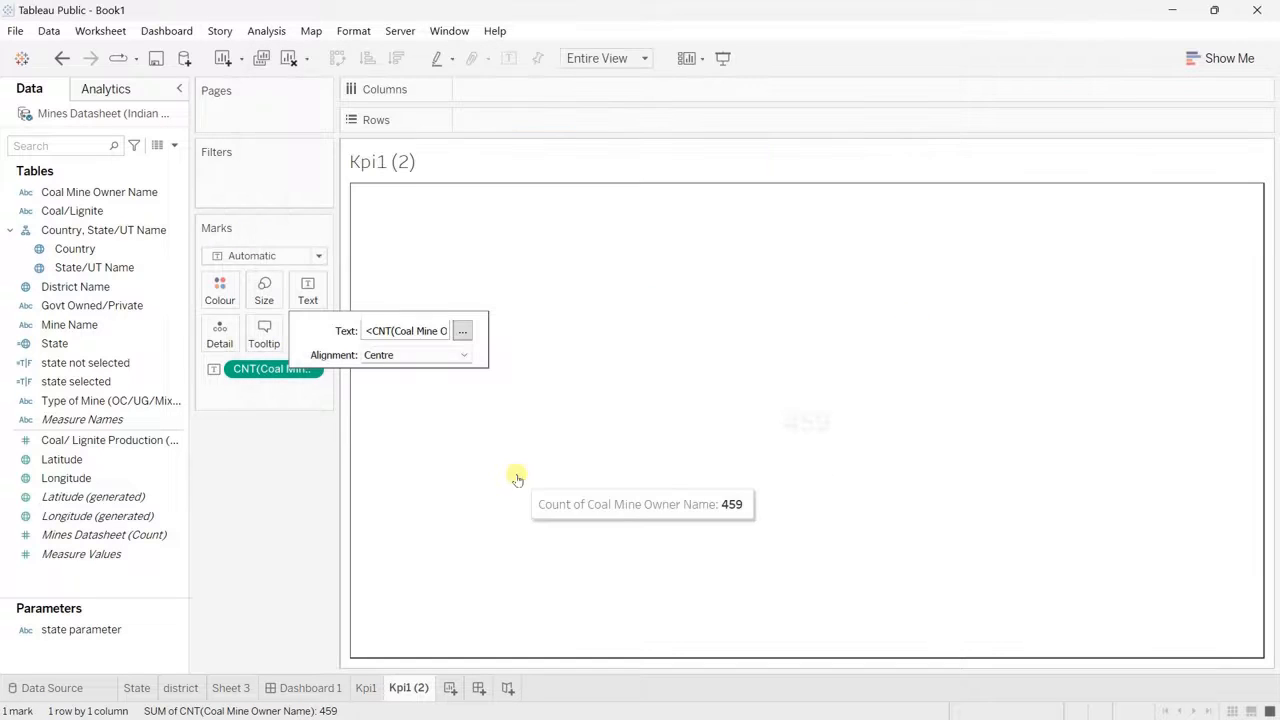
Step: Rename the owner count worksheet, Kpi1 (2), as Kpi2
{"action": "left_click", "coordinate": [414, 688]}
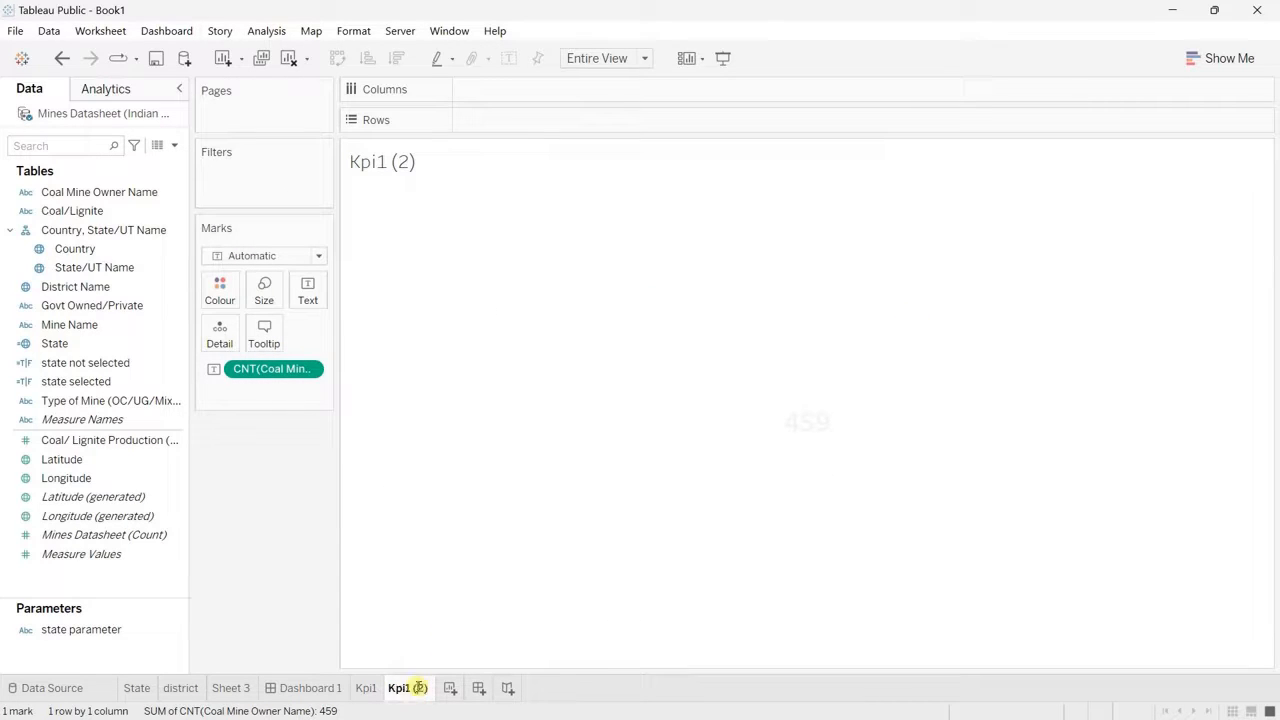
{"action": "double_click", "coordinate": [418, 688]}
{"action": "left_click", "coordinate": [449, 688]}
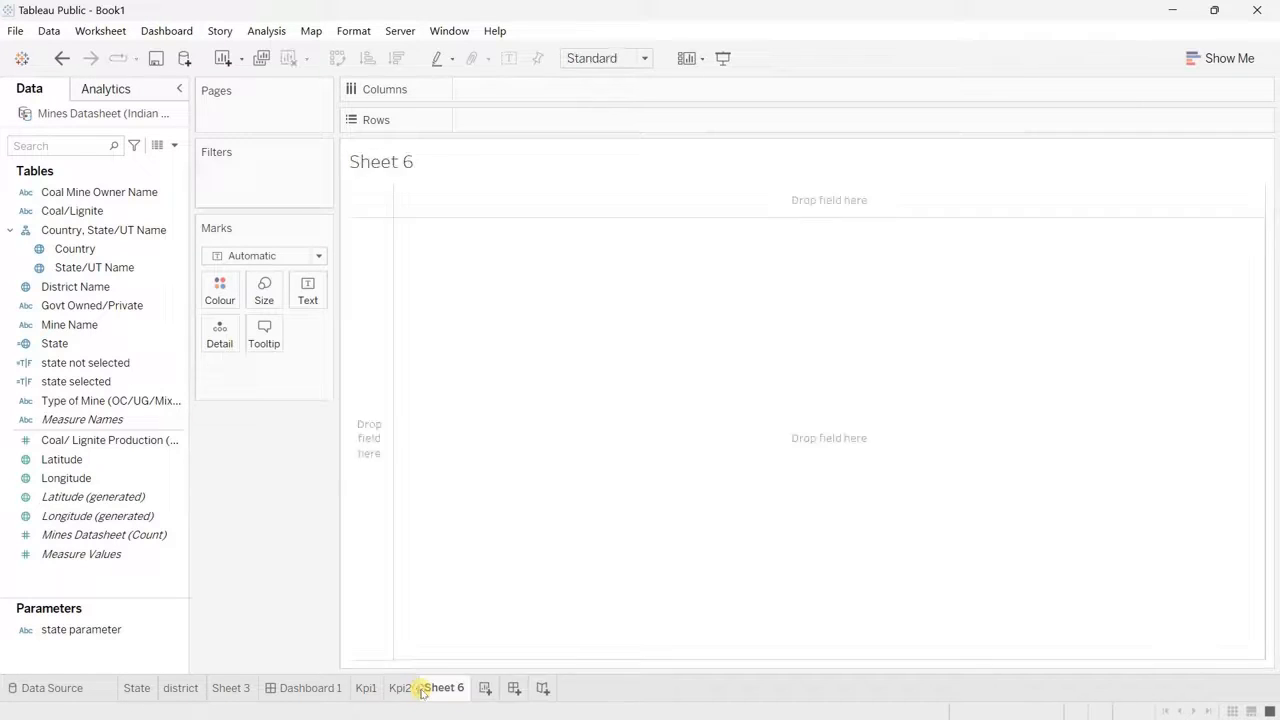
{"action": "right_click", "coordinate": [459, 691]}
{"action": "left_click", "coordinate": [502, 526]}
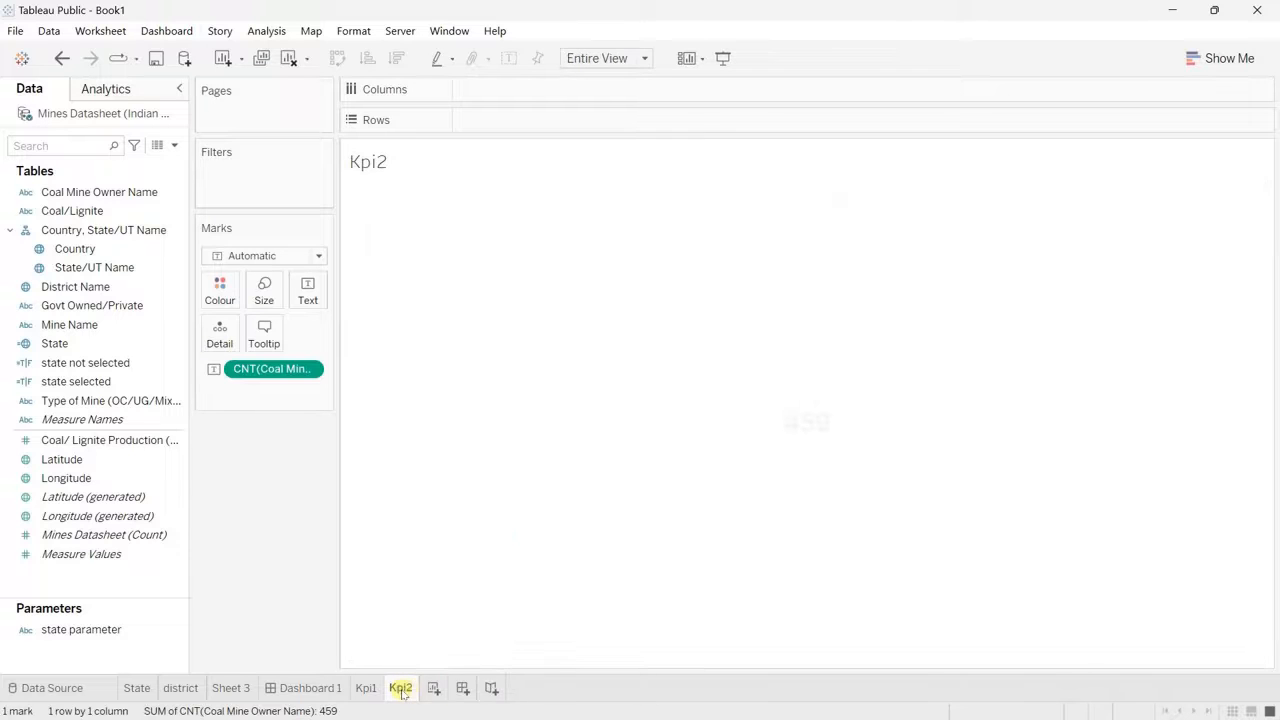
Step: Duplicate the Kpi2 worksheet and replace the owner count label in the copy with the sum of Coal/ Lignite Production
{"action": "right_click", "coordinate": [403, 688]}
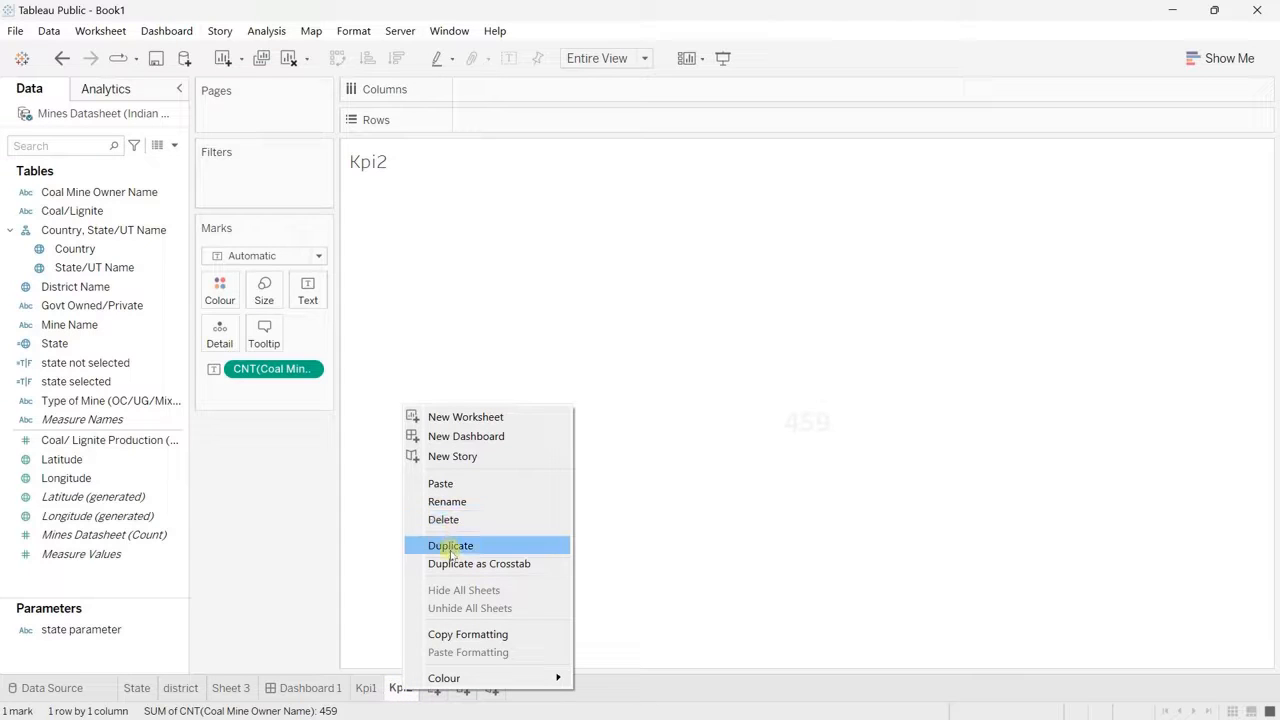
{"action": "left_click", "coordinate": [449, 546]}
{"action": "left_click", "coordinate": [113, 448]}
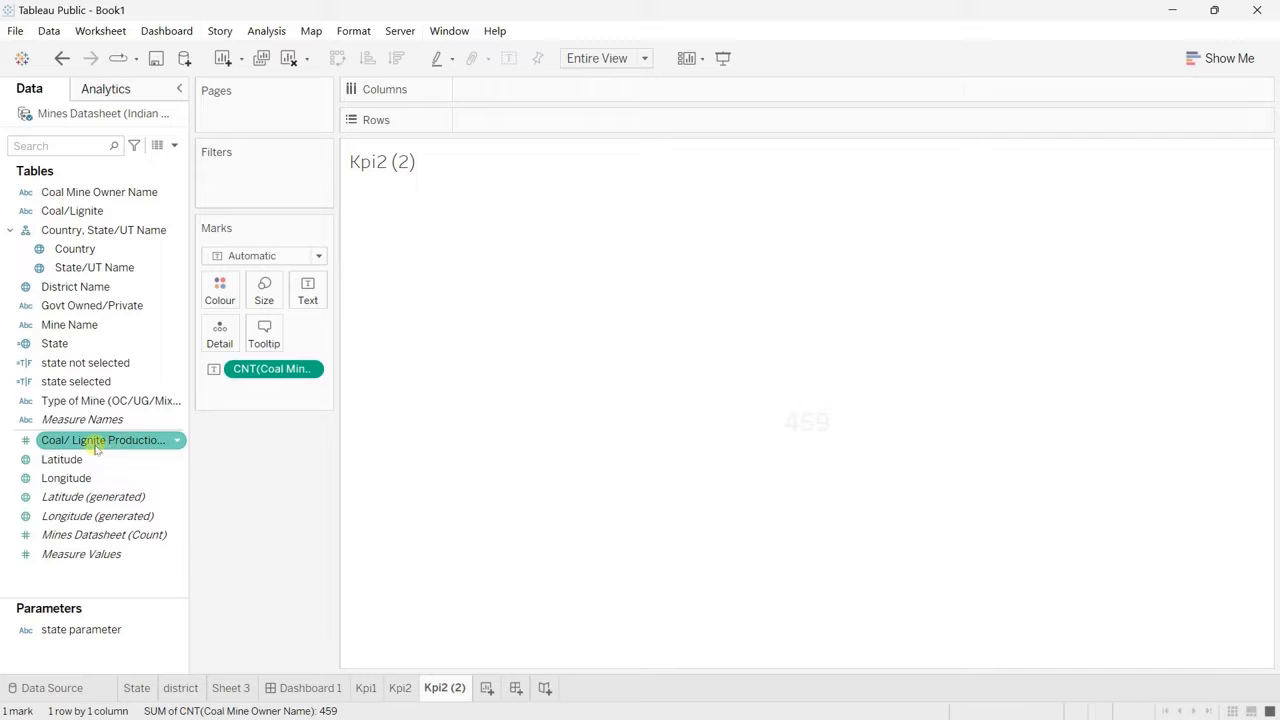
{"action": "left_click", "coordinate": [96, 446]}
{"action": "left_click_drag", "start_coordinate": [96, 448], "coordinate": [309, 303]}
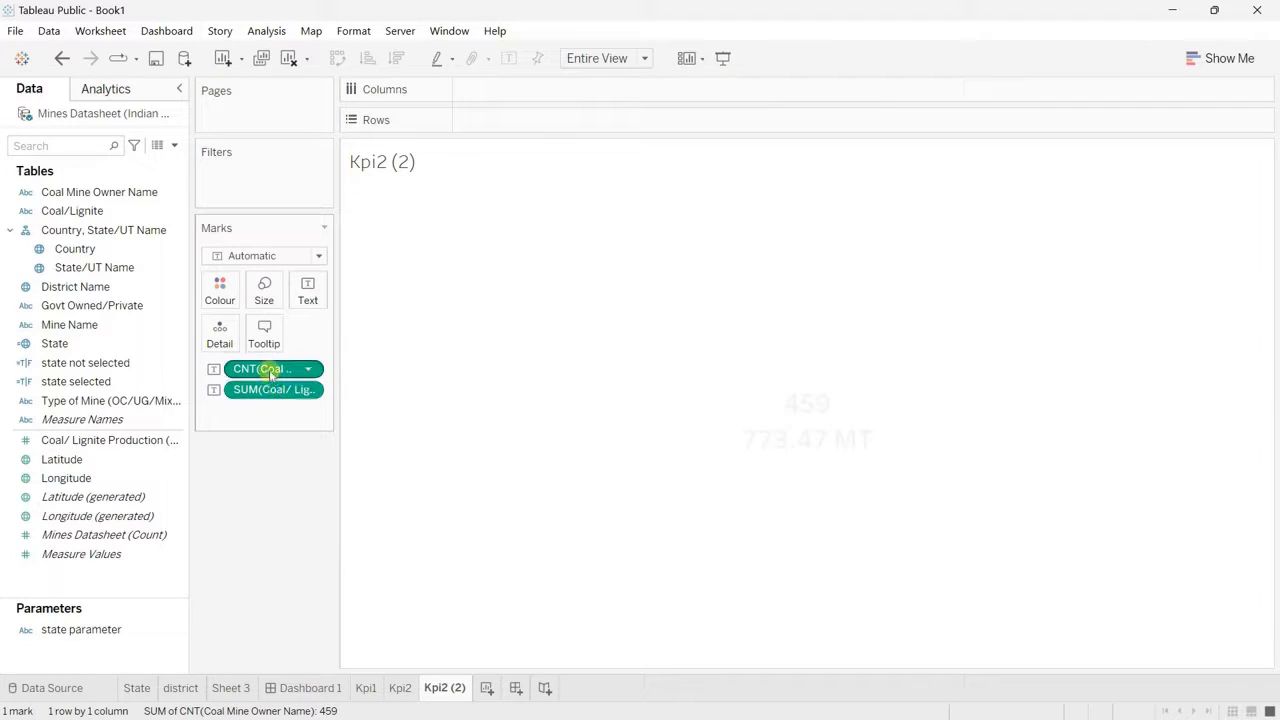
{"action": "left_click_drag", "start_coordinate": [265, 369], "coordinate": [280, 535]}
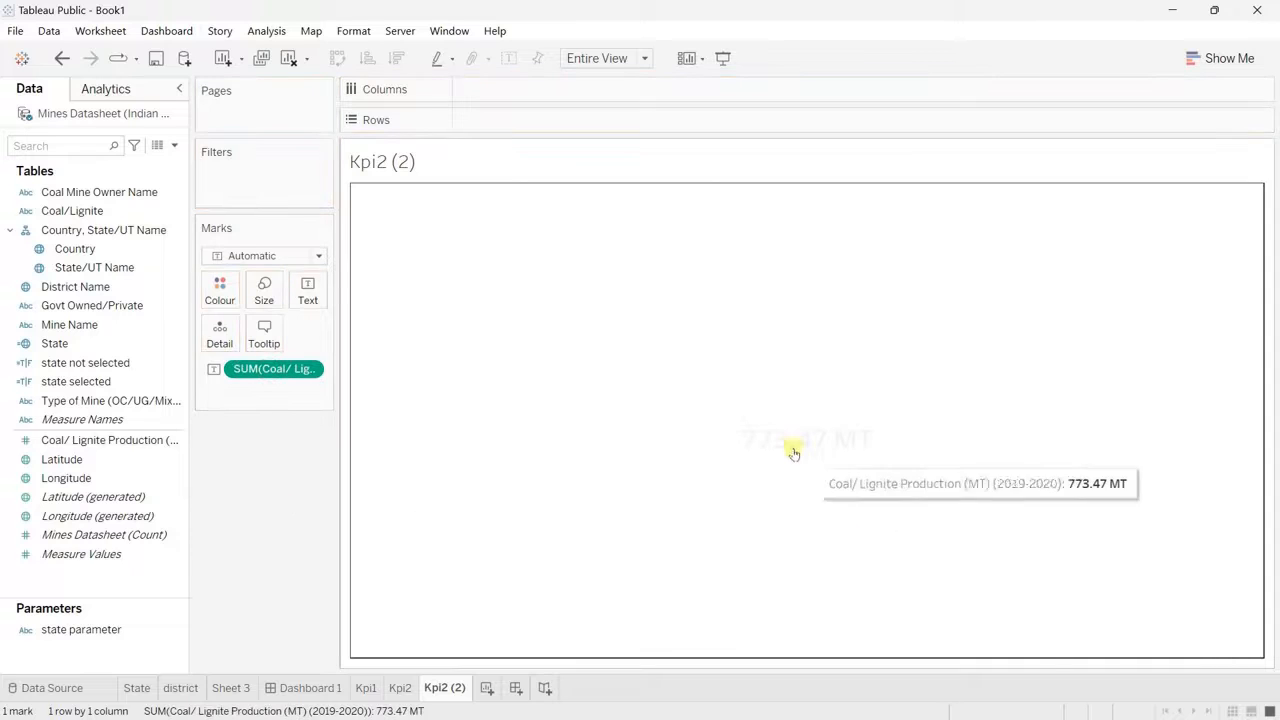
Step: Rename the production total worksheet, Kpi2 (2), as Kpi3
{"action": "double_click", "coordinate": [457, 688]}
{"action": "left_click", "coordinate": [465, 688]}
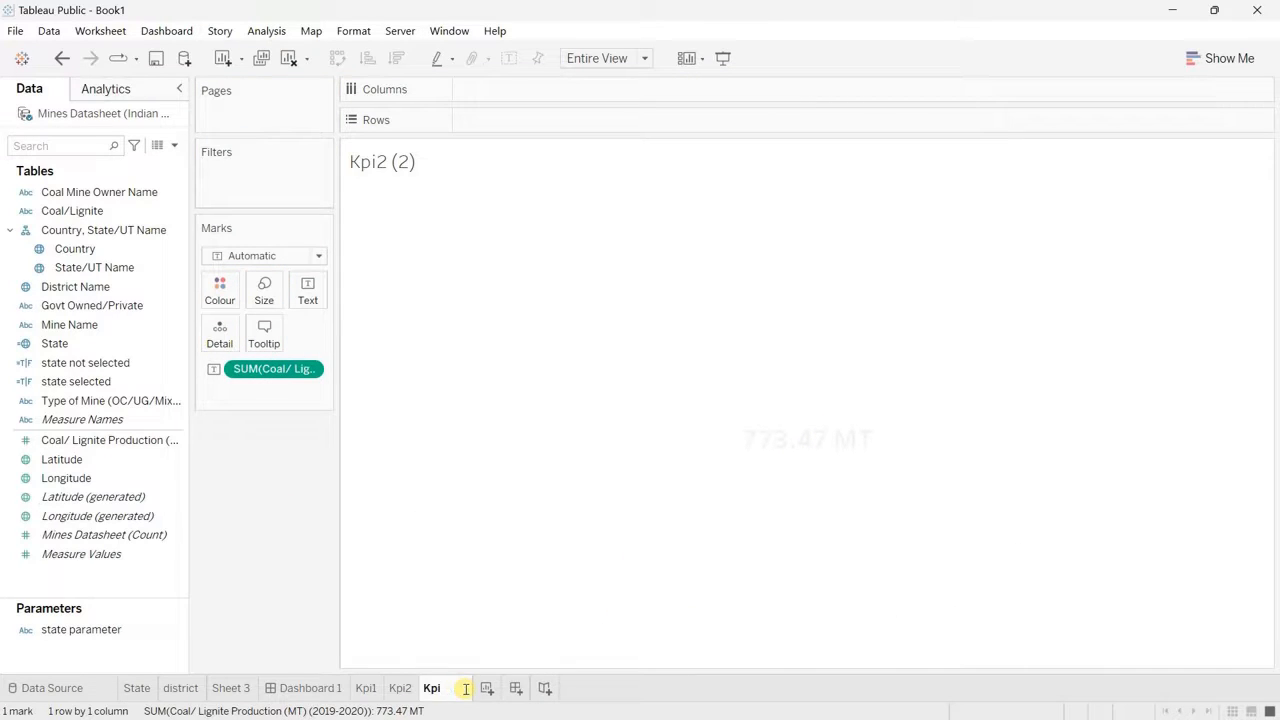
{"action": "key", "text": "Return"}
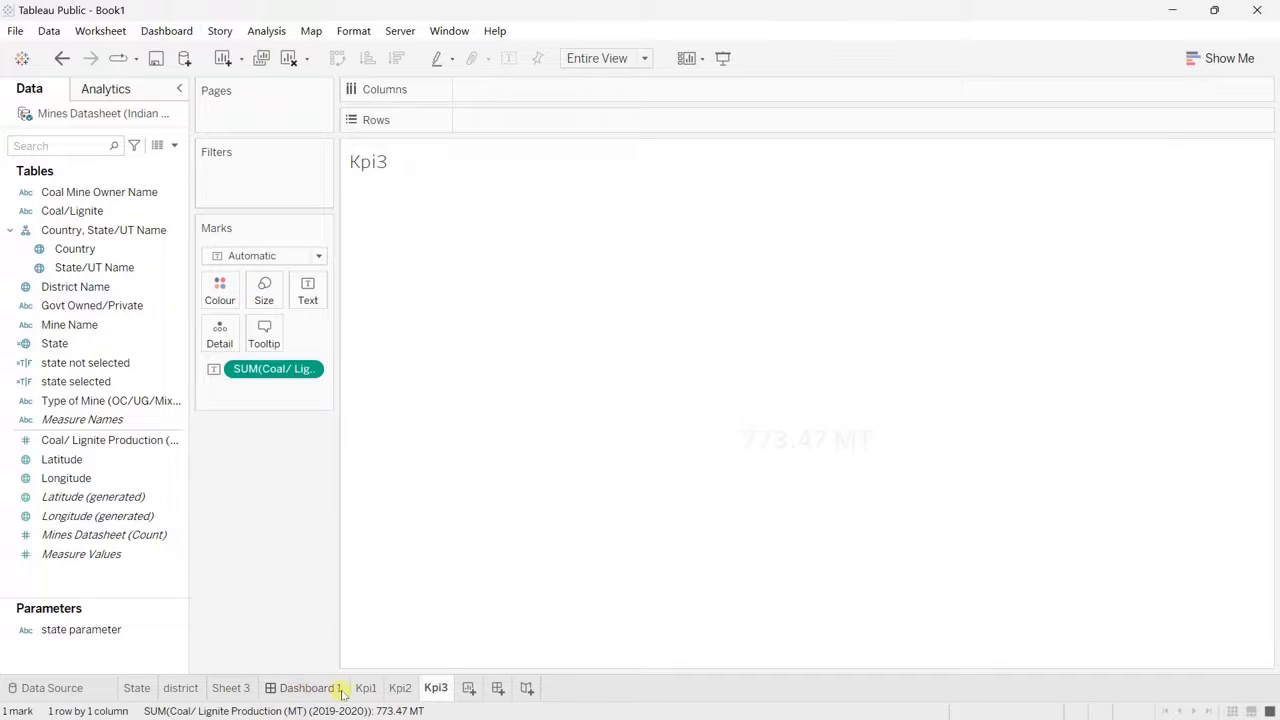
Step: Reorder the Kpi1, Kpi2 and Kpi3 worksheets to sit between Sheet 3 and Dashboard 1, and open the dashboard
{"action": "left_click_drag", "start_coordinate": [363, 695], "coordinate": [262, 691]}
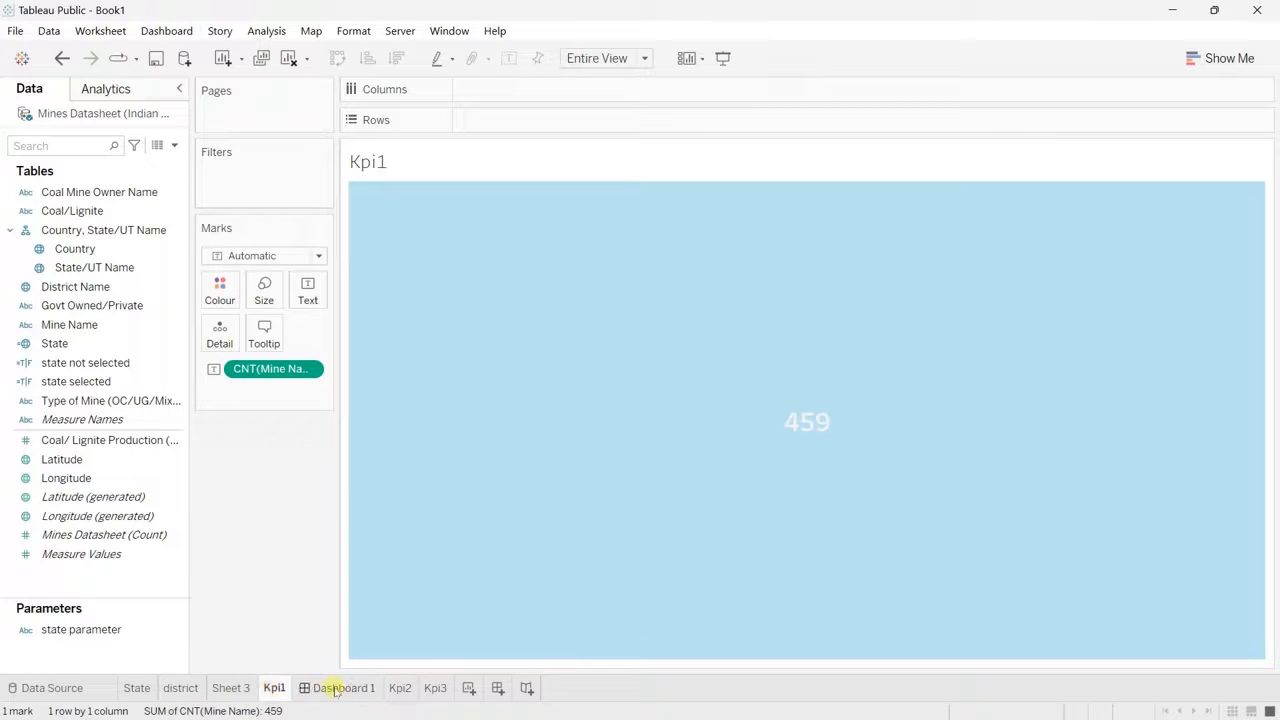
{"action": "left_click_drag", "start_coordinate": [399, 688], "coordinate": [369, 688]}
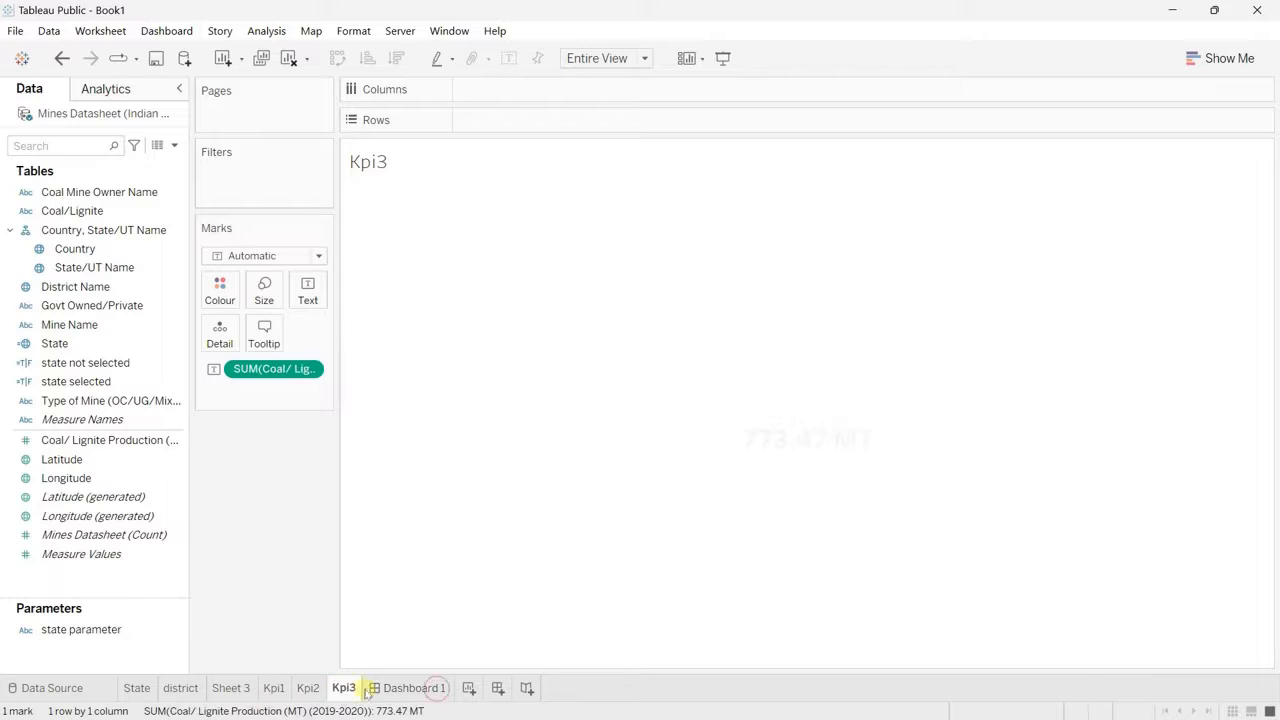
{"action": "left_click", "coordinate": [417, 690]}
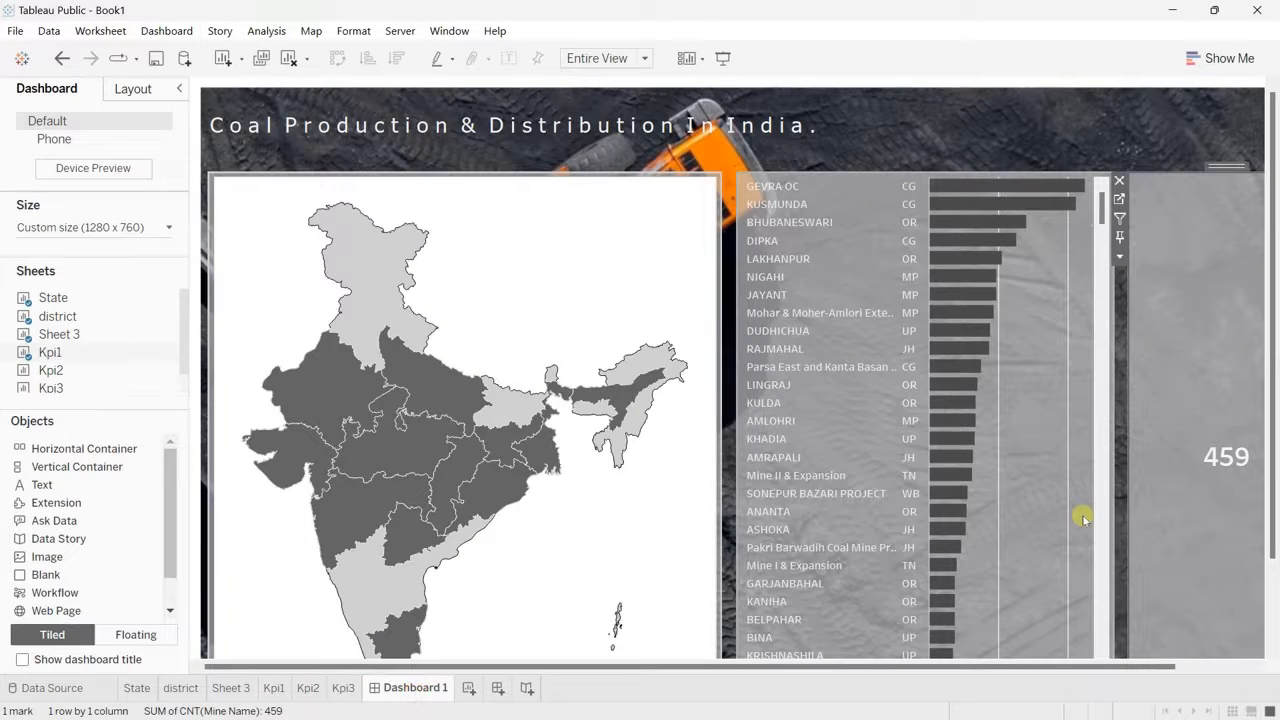
Step: Place the Kpi3 worksheet above the mine count in the dashboard's KPI container and hide its title
{"action": "left_click", "coordinate": [1100, 462]}
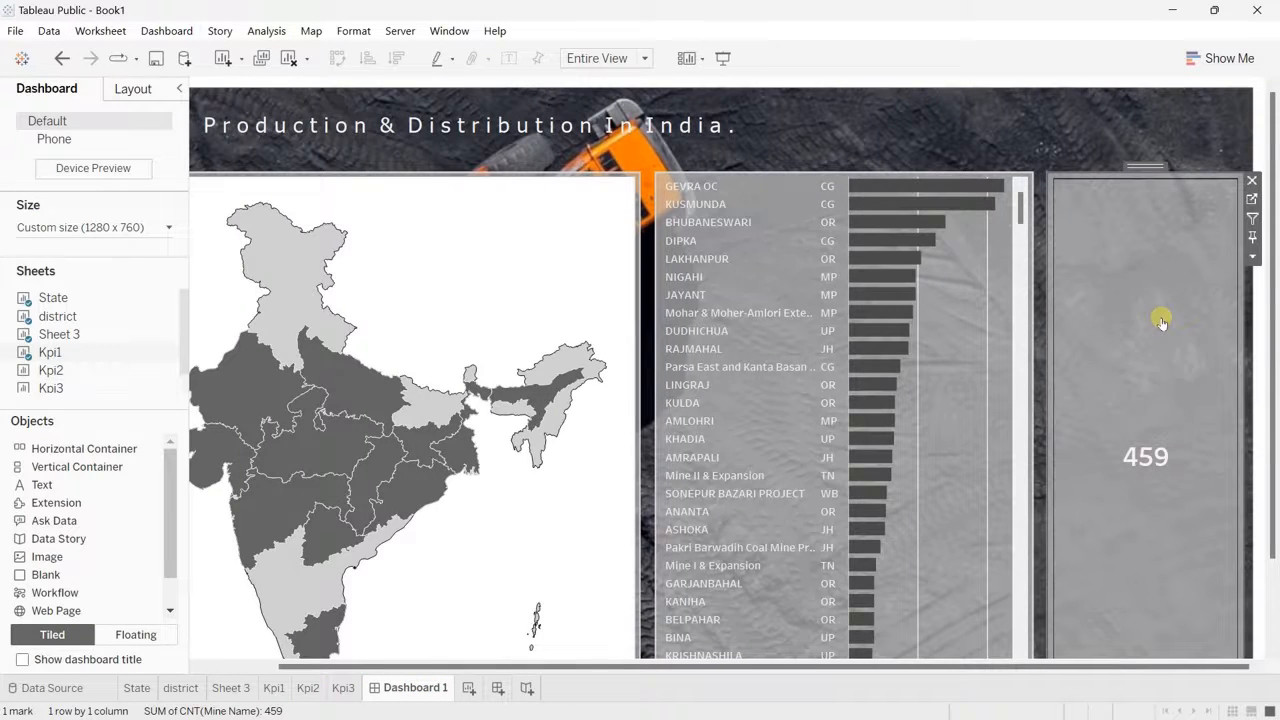
{"action": "left_click_drag", "start_coordinate": [120, 385], "coordinate": [1114, 257]}
{"action": "right_click", "coordinate": [1080, 194]}
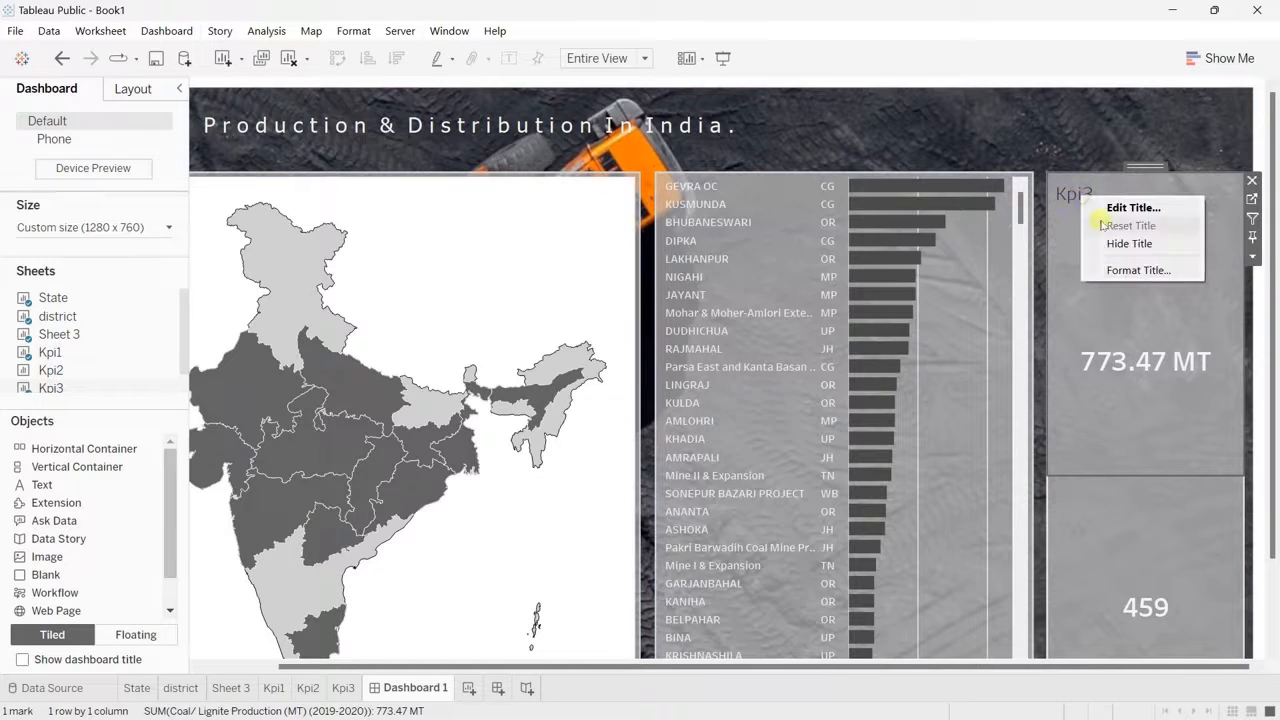
{"action": "left_click", "coordinate": [1140, 244]}
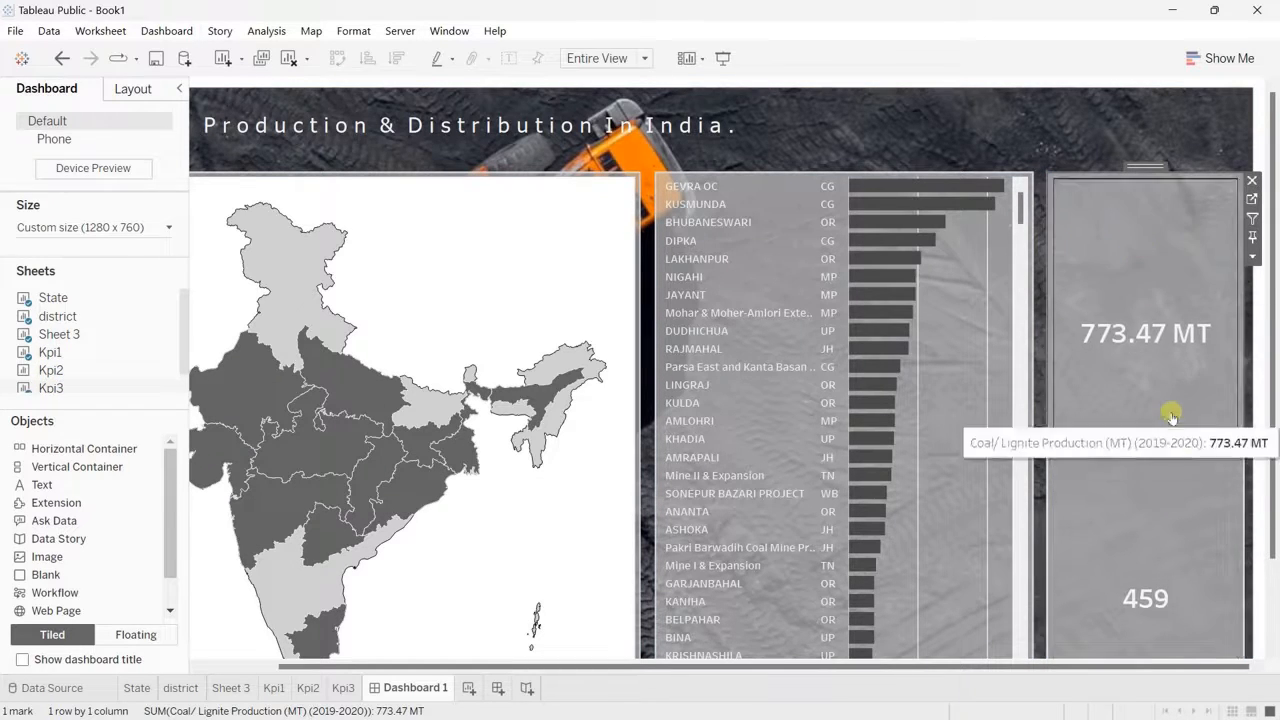
Step: Place the Kpi2 worksheet below the mine count in the dashboard's KPI container
{"action": "scroll", "coordinate": [1168, 390], "scroll_direction": "down", "scroll_amount": 1}
{"action": "scroll", "coordinate": [1168, 370], "scroll_direction": "down", "scroll_amount": 2}
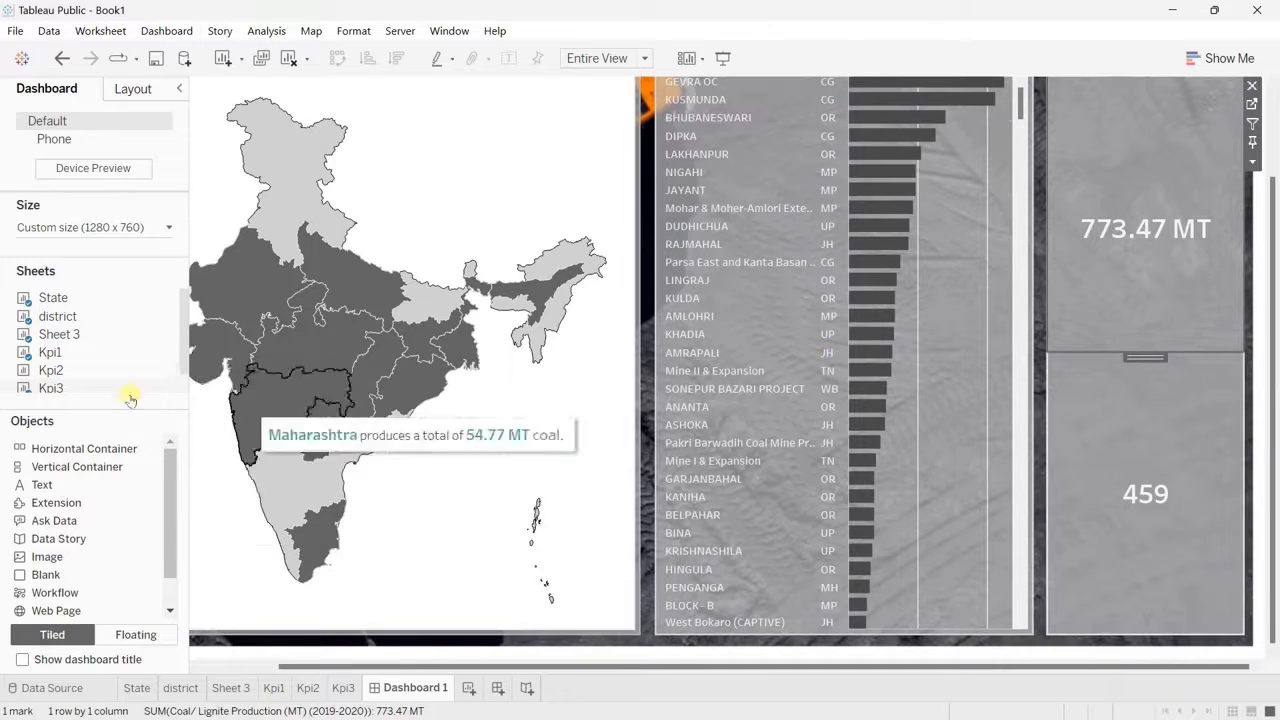
{"action": "mouse_move", "coordinate": [50, 388]}
{"action": "left_click_drag", "start_coordinate": [50, 370], "coordinate": [1172, 517]}
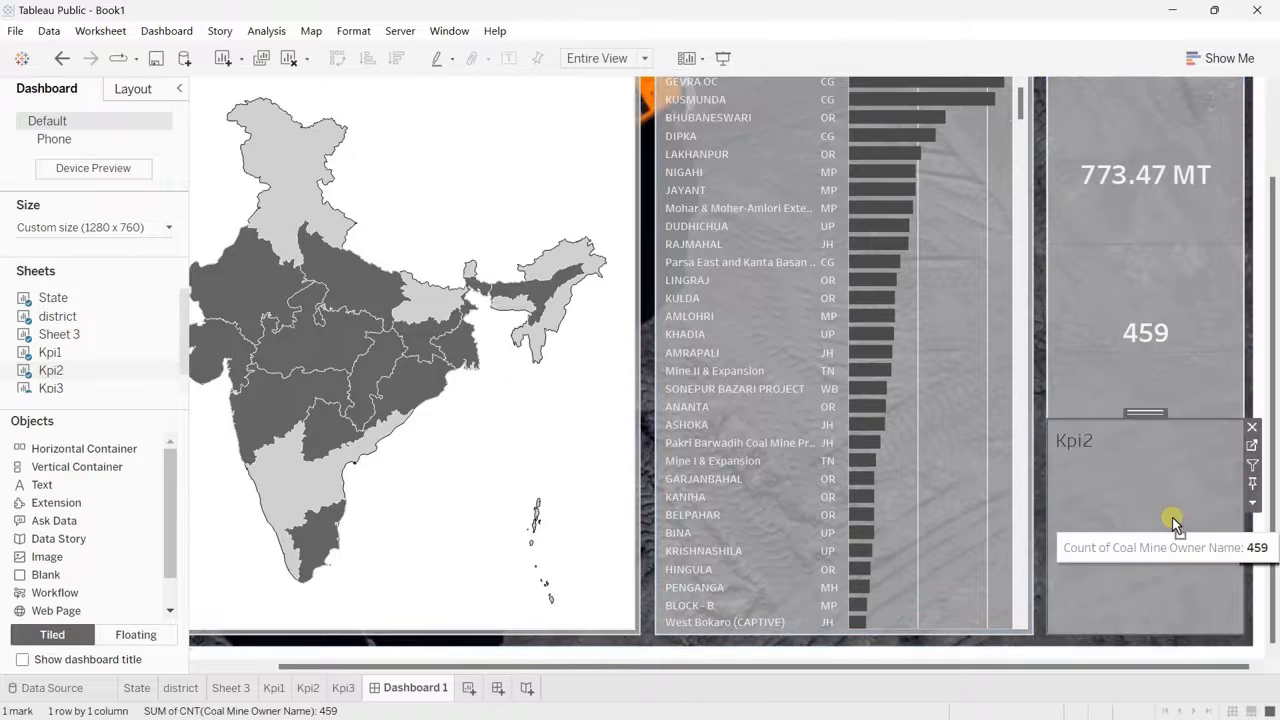
Step: Insert a text object reading "Coal produced" between the production total and the mine count
{"action": "scroll", "coordinate": [1143, 267], "scroll_direction": "up", "scroll_amount": 2}
{"action": "scroll", "coordinate": [1143, 267], "scroll_direction": "up", "scroll_amount": 1}
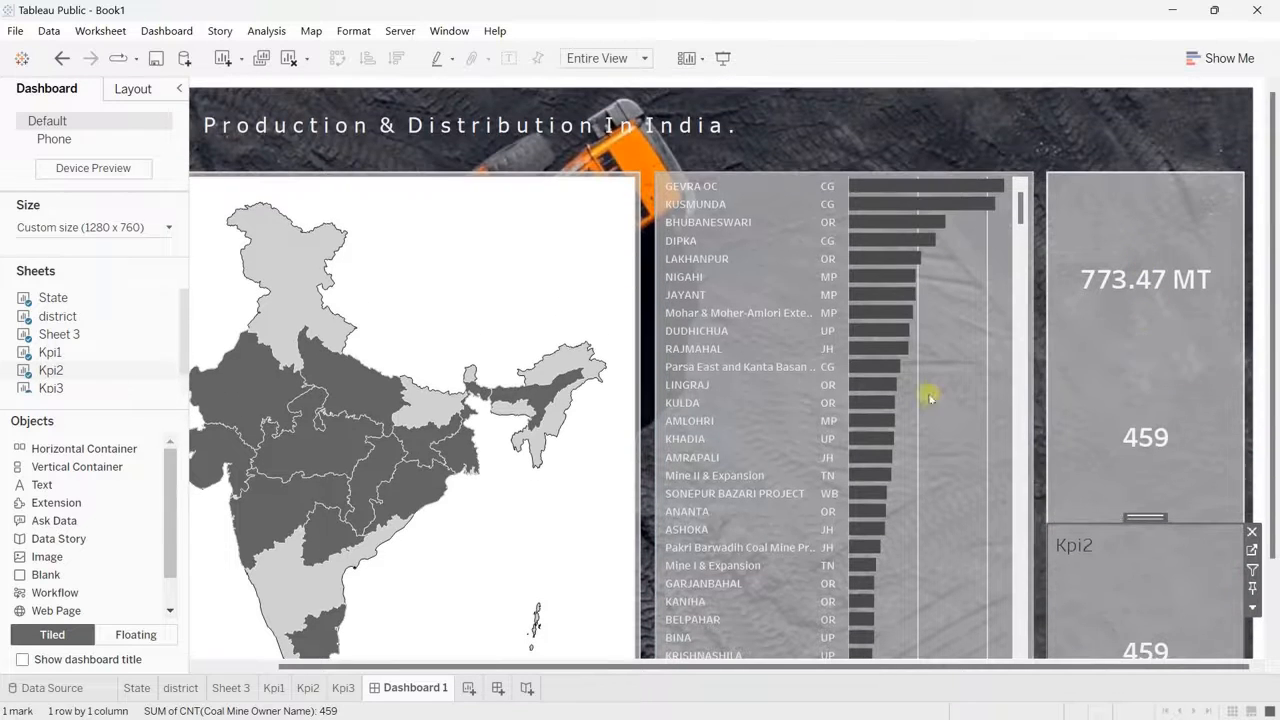
{"action": "left_click_drag", "start_coordinate": [48, 486], "coordinate": [1140, 365]}
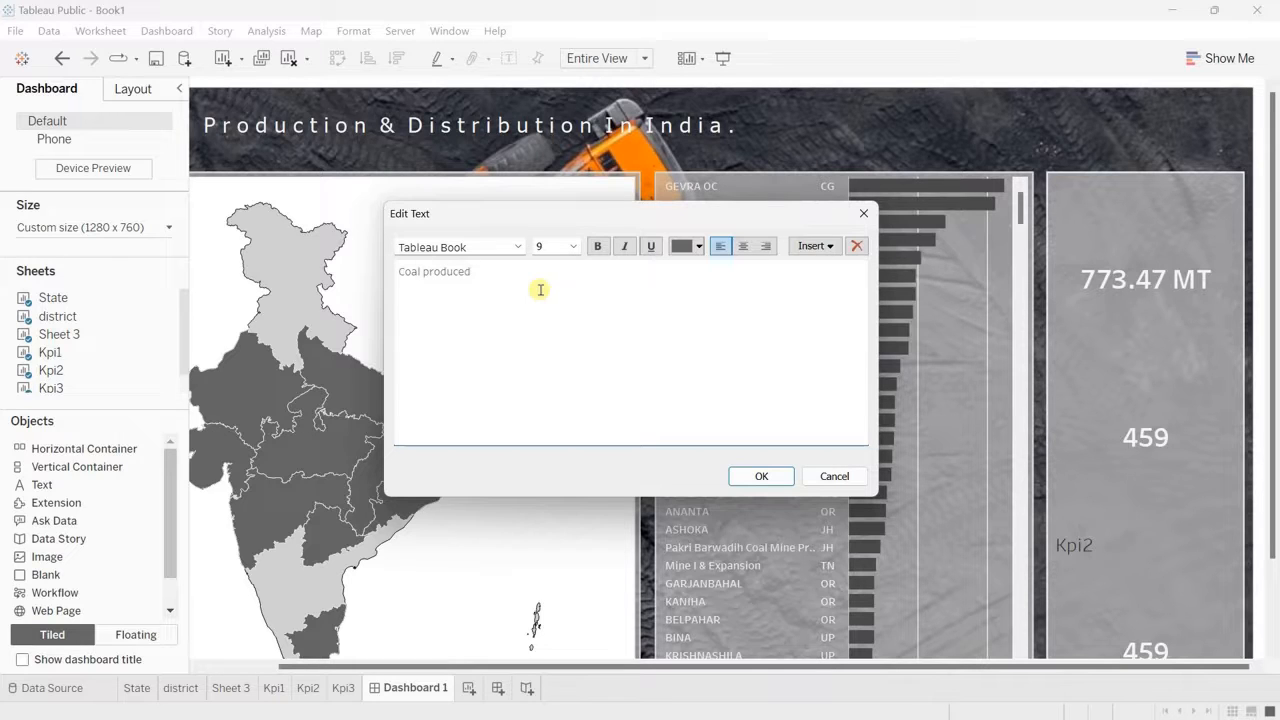
{"action": "key", "text": "ctrl+a"}
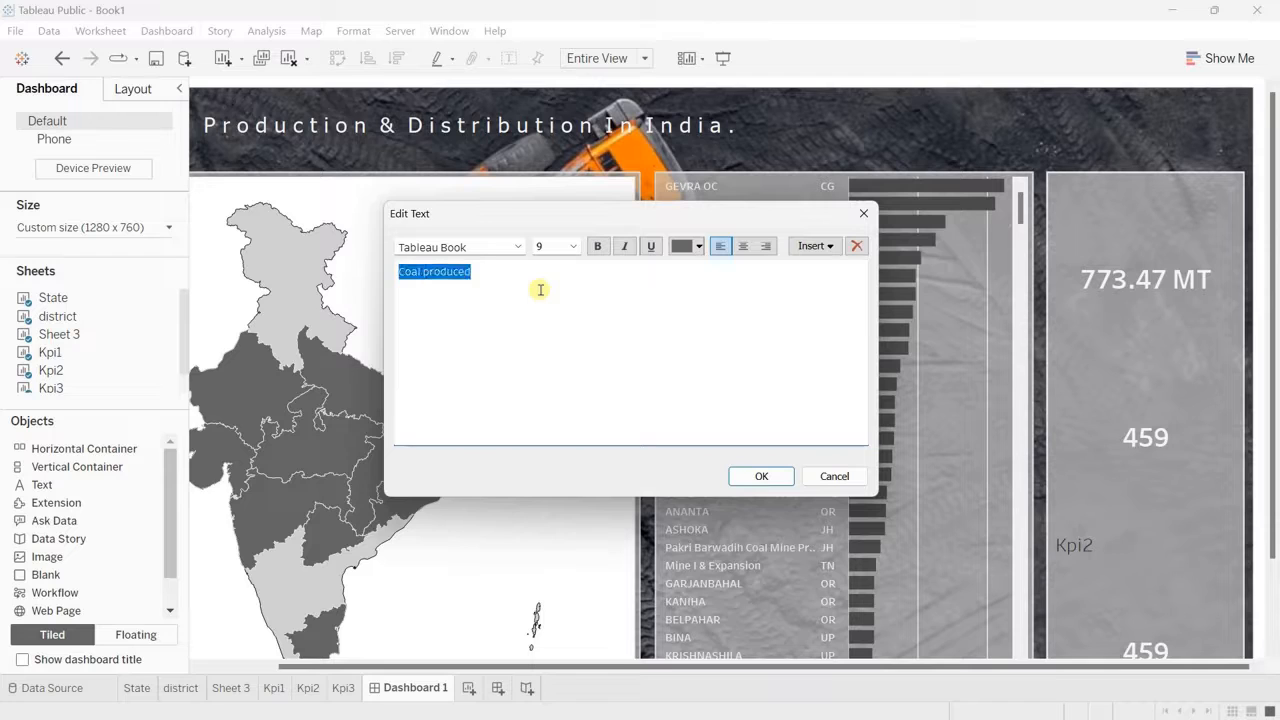
Step: Format the production caption in Tableau Medium, size 16, in a very light grey, and extend its wording to "Coal produced from"
{"action": "left_click", "coordinate": [573, 246]}
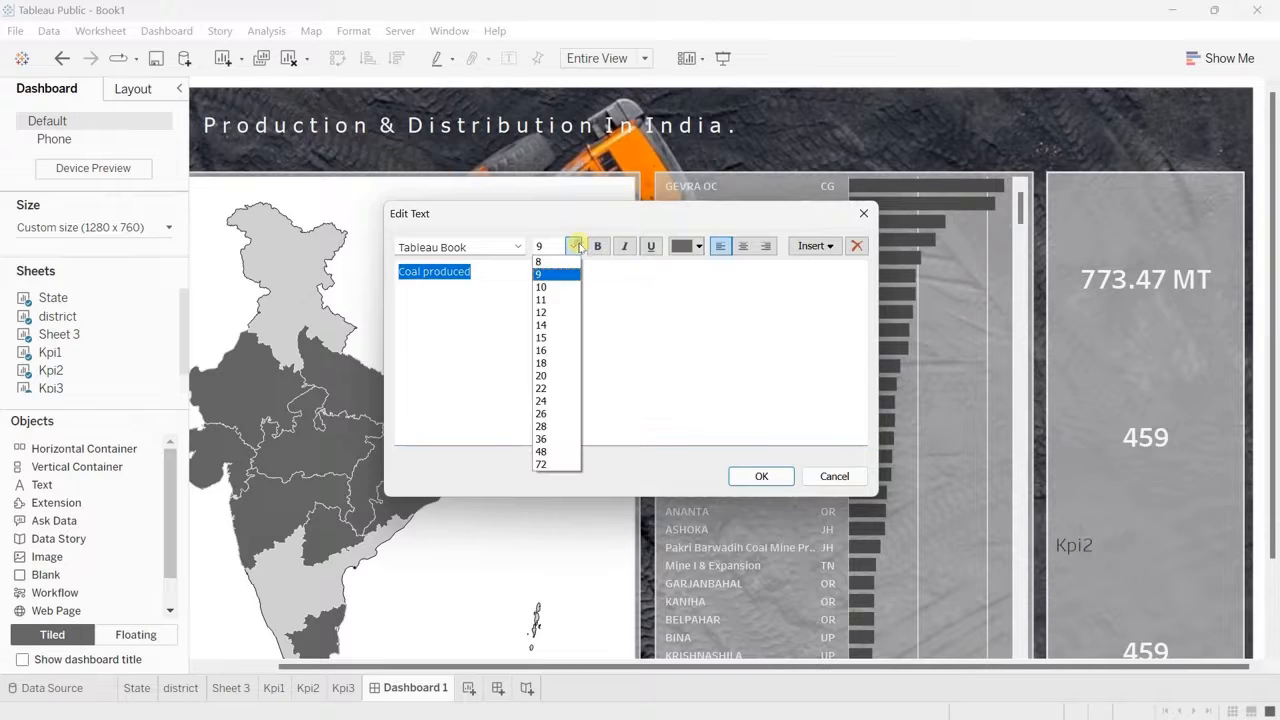
{"action": "left_click", "coordinate": [542, 352]}
{"action": "left_click", "coordinate": [516, 246]}
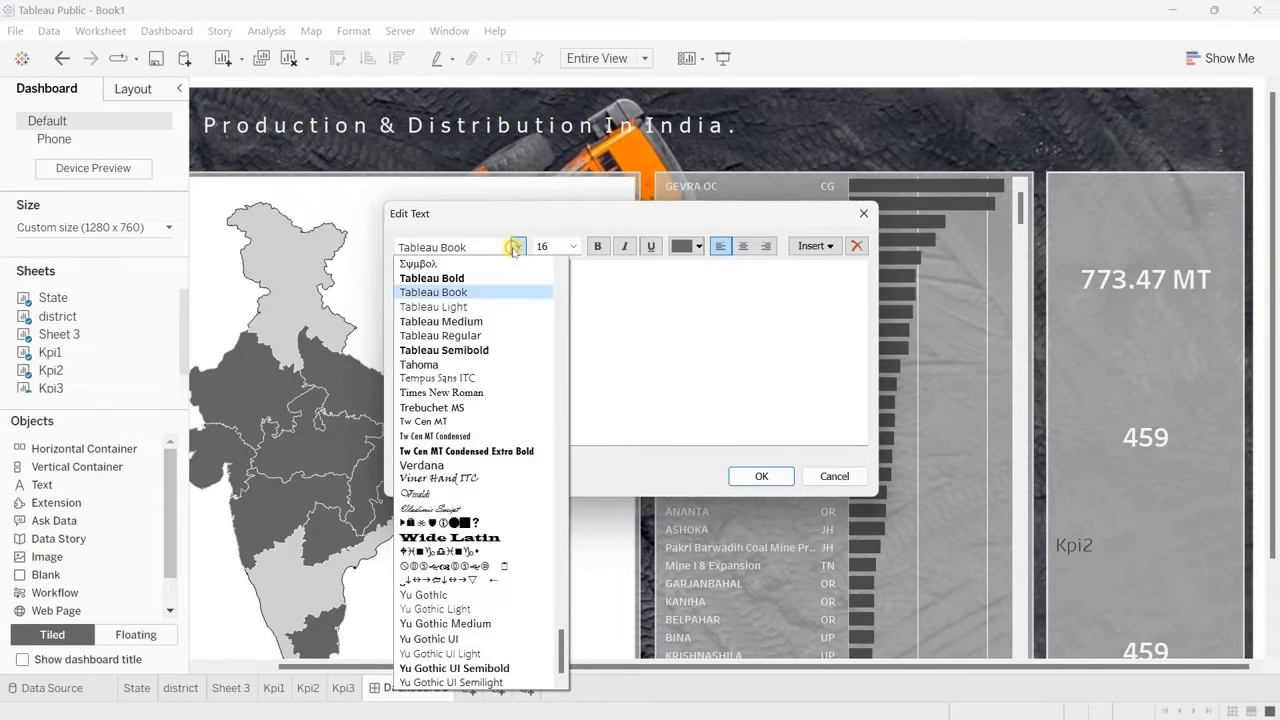
{"action": "left_click", "coordinate": [469, 321]}
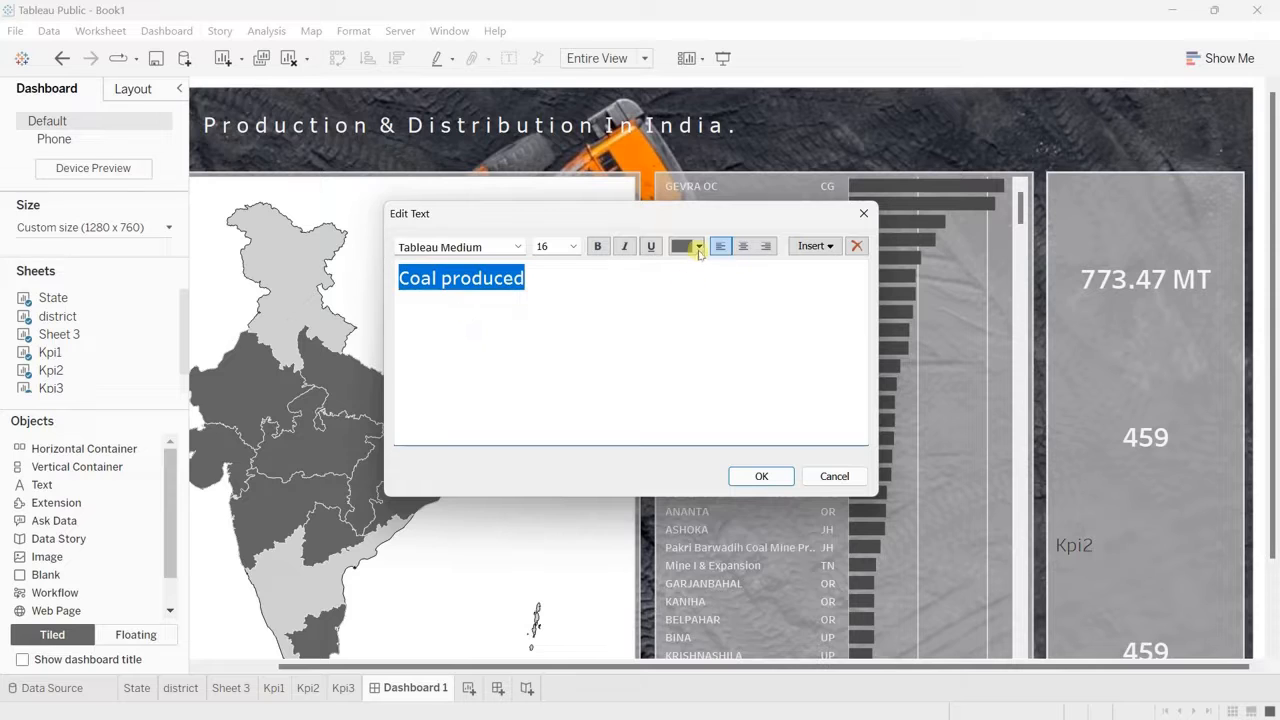
{"action": "left_click", "coordinate": [698, 246]}
{"action": "left_click", "coordinate": [697, 283]}
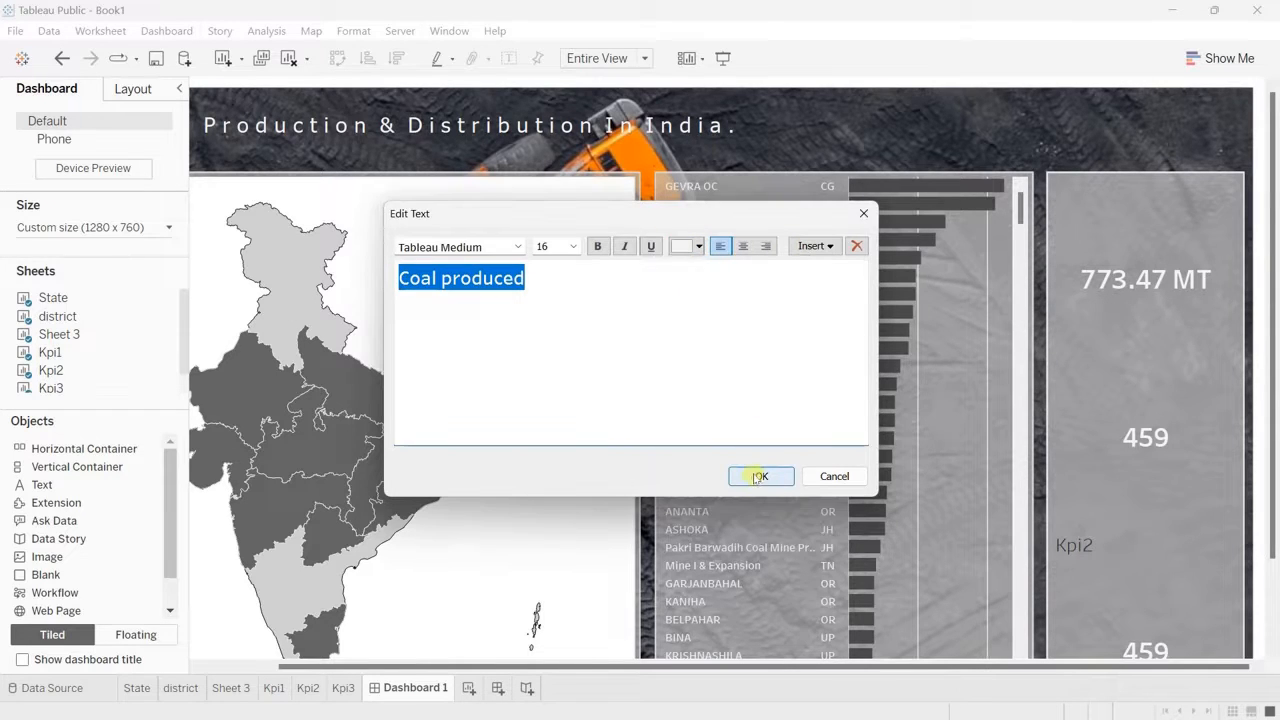
{"action": "left_click", "coordinate": [761, 476]}
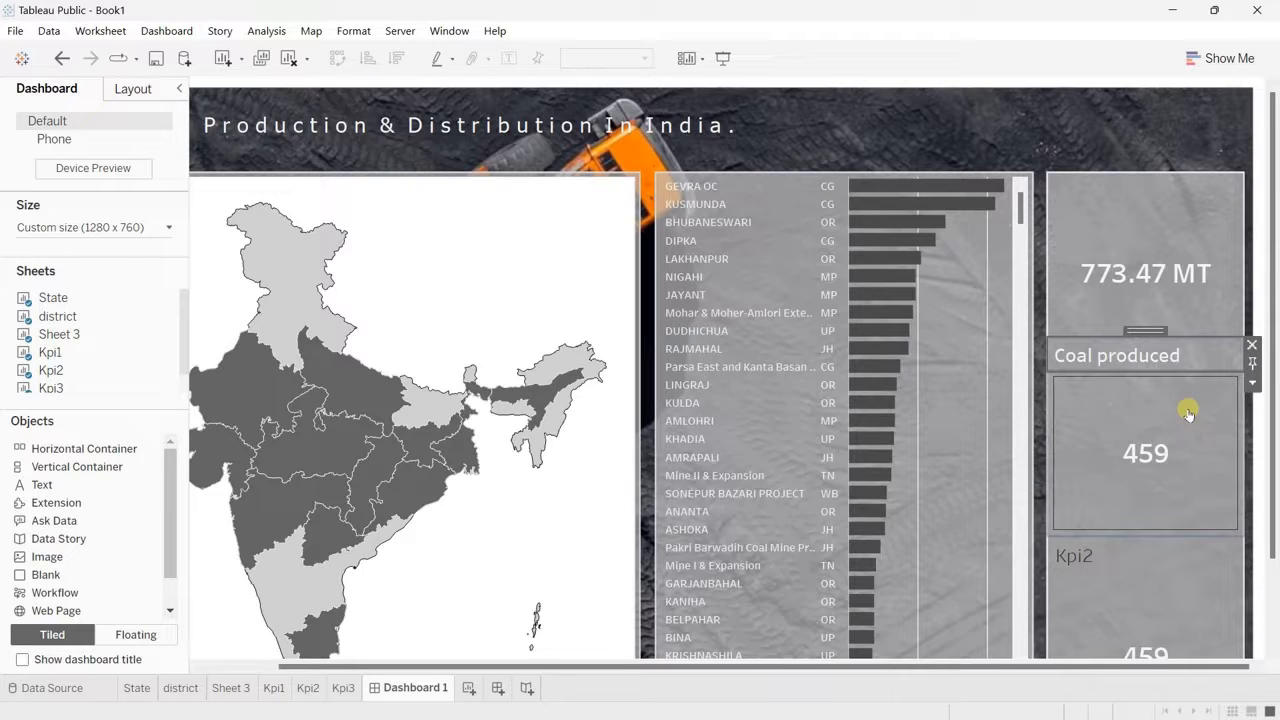
{"action": "double_click", "coordinate": [1192, 354]}
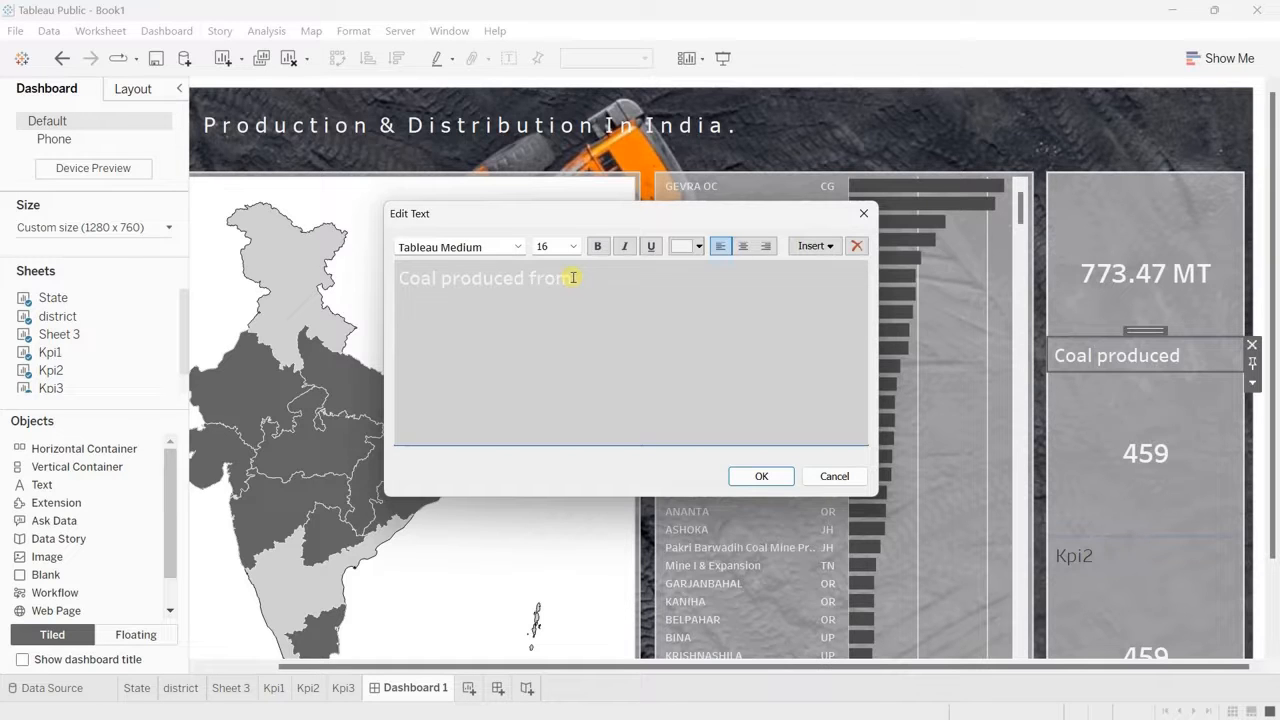
{"action": "left_click", "coordinate": [759, 476]}
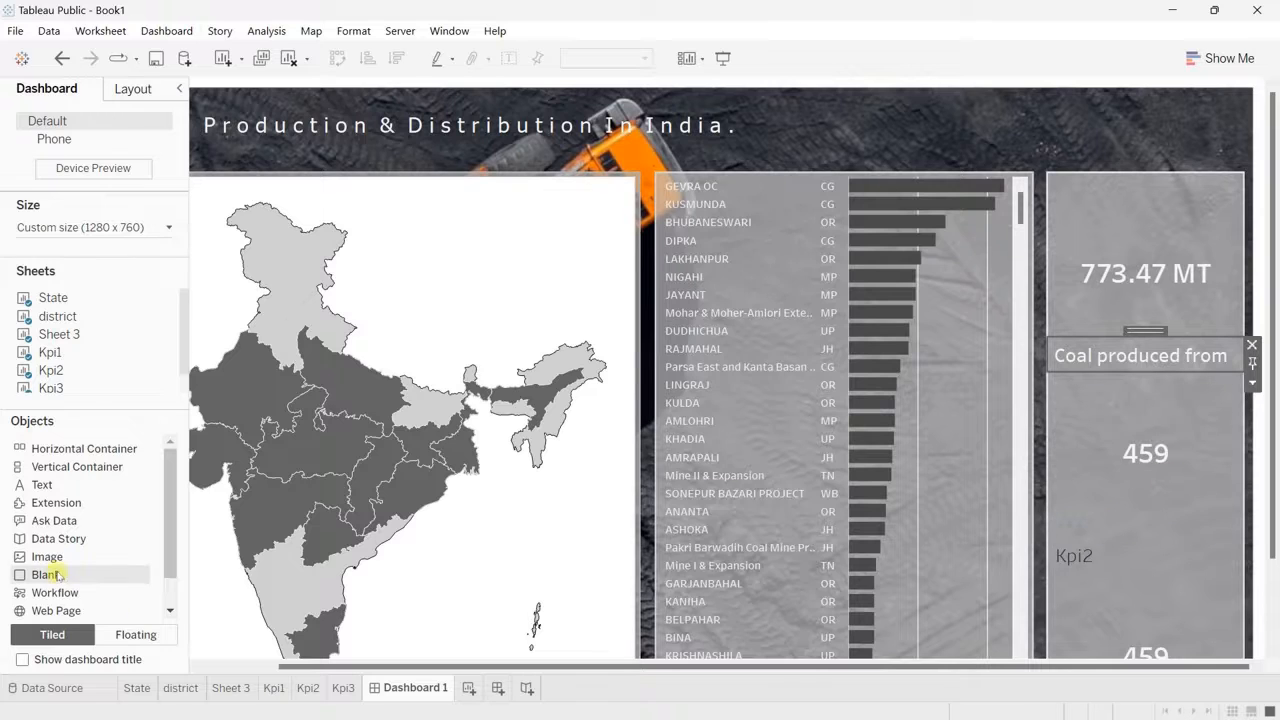
Step: Add the caption "Active mines in the country" below the mine count in Tableau Medium, size 16, in a very light grey
{"action": "left_click_drag", "start_coordinate": [52, 489], "coordinate": [1135, 524]}
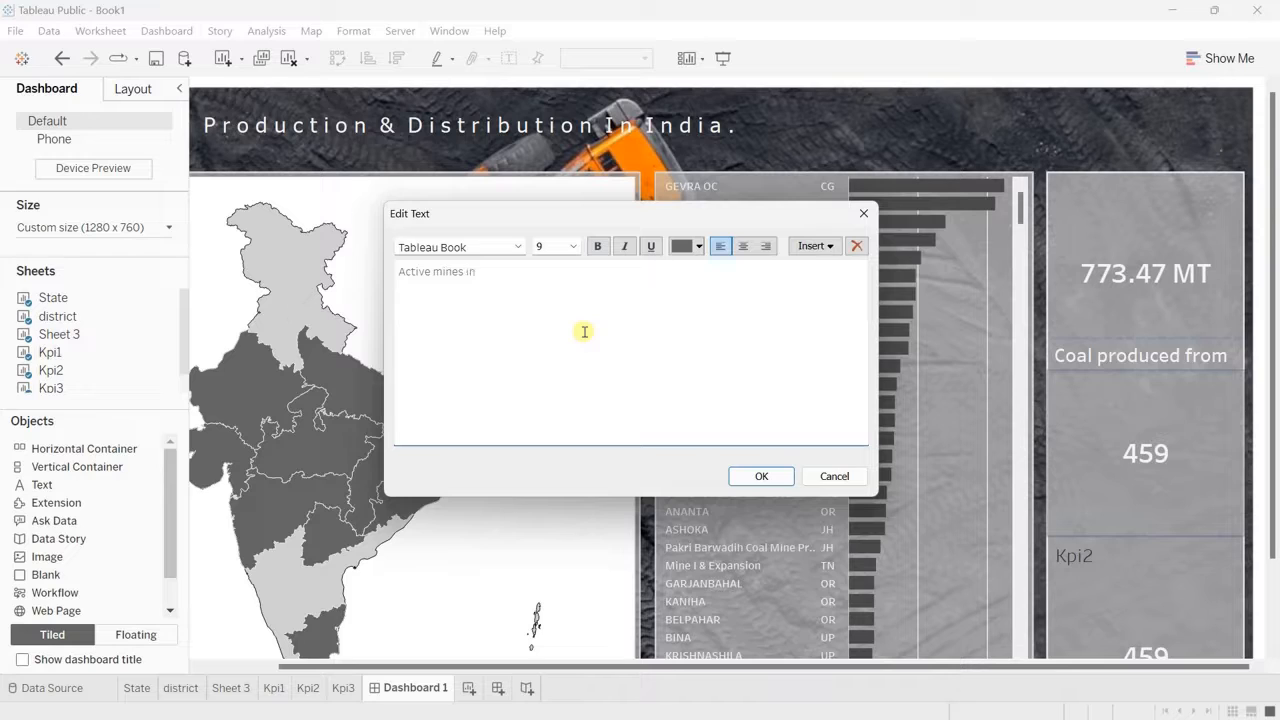
{"action": "triple_click", "coordinate": [566, 274]}
{"action": "left_click", "coordinate": [573, 247]}
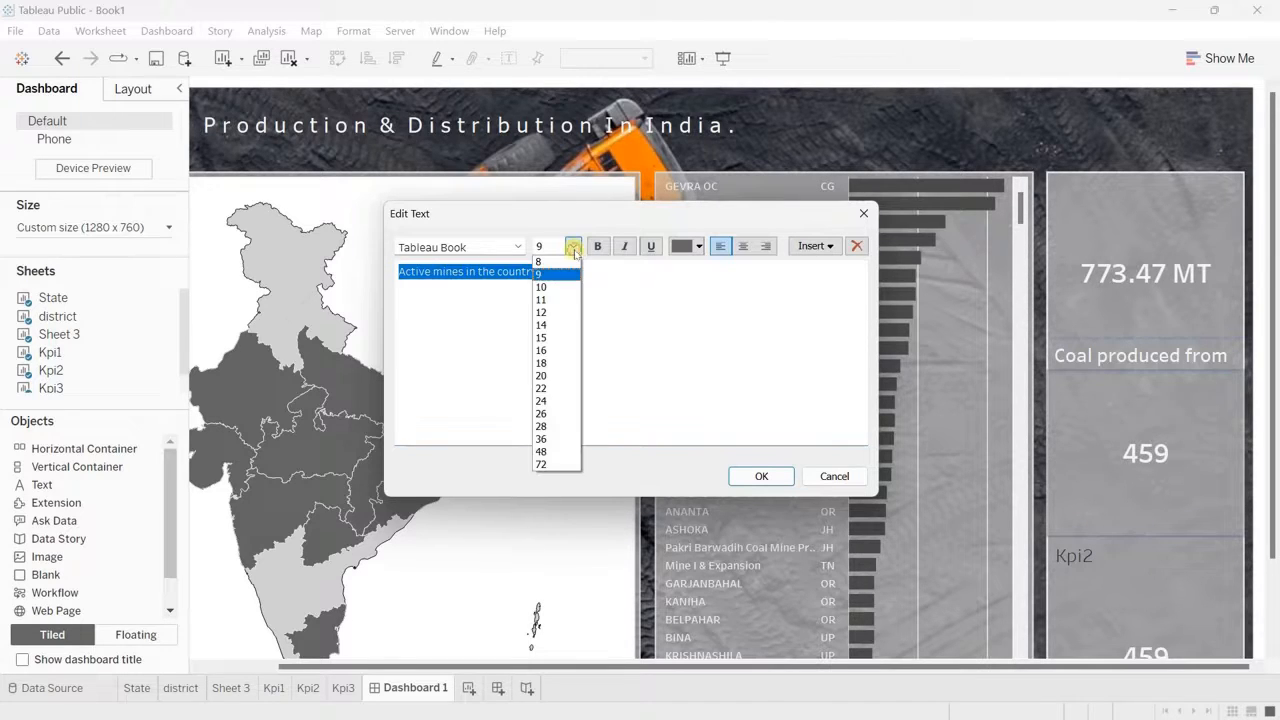
{"action": "left_click", "coordinate": [553, 346]}
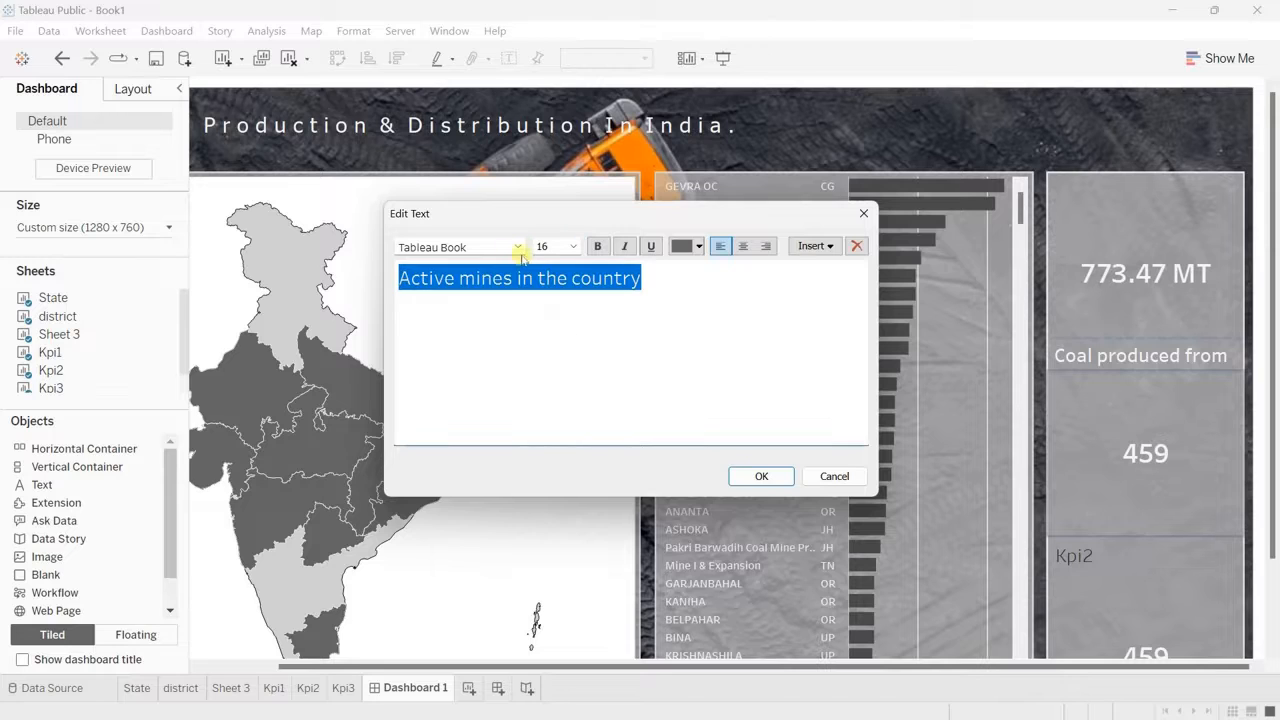
{"action": "left_click", "coordinate": [517, 247]}
{"action": "left_click", "coordinate": [482, 316]}
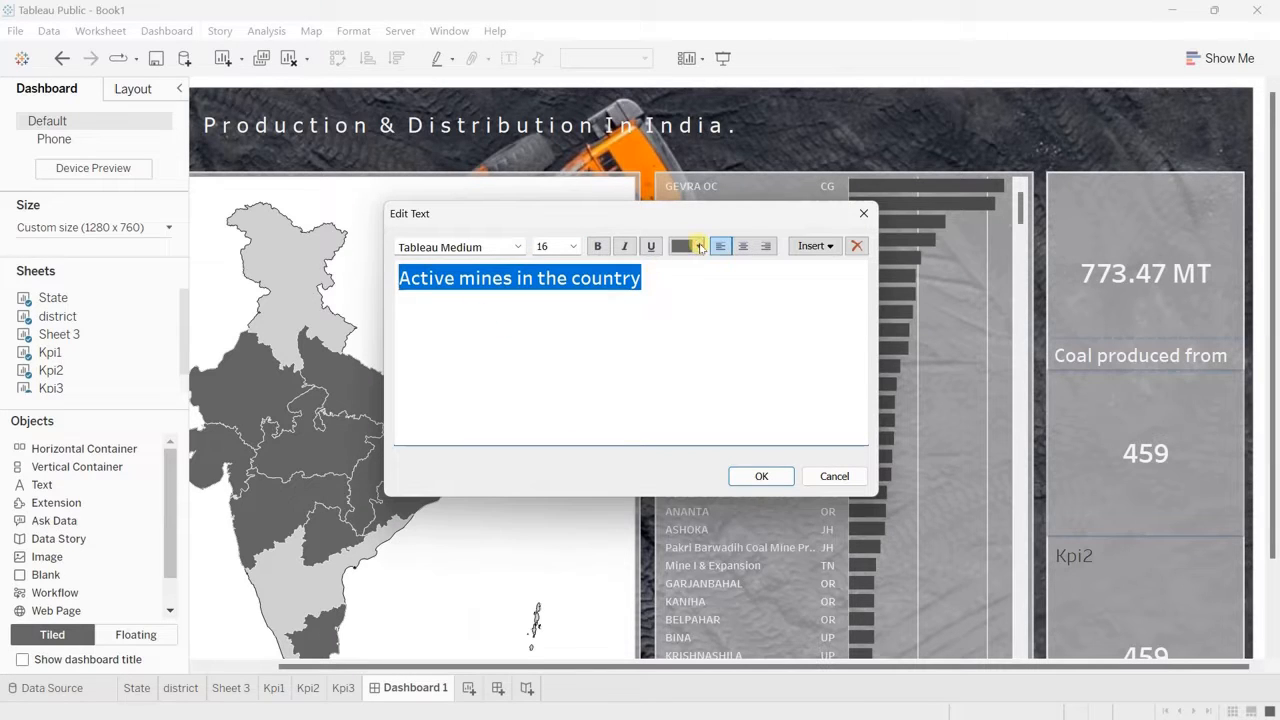
{"action": "left_click", "coordinate": [699, 246]}
{"action": "left_click", "coordinate": [696, 280]}
{"action": "left_click", "coordinate": [762, 478]}
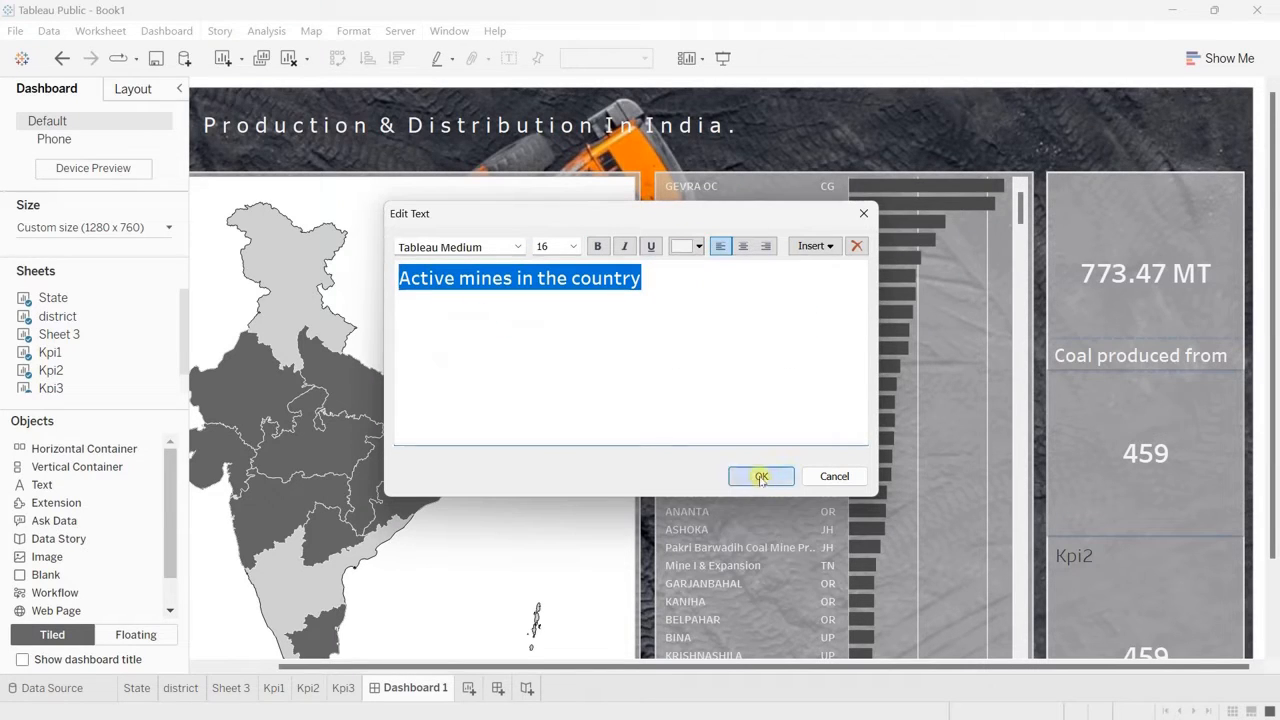
Step: Hide the Kpi2 title on the dashboard and change the worksheet's Coal Mine Owner Name measure to a distinct count
{"action": "right_click", "coordinate": [1090, 585]}
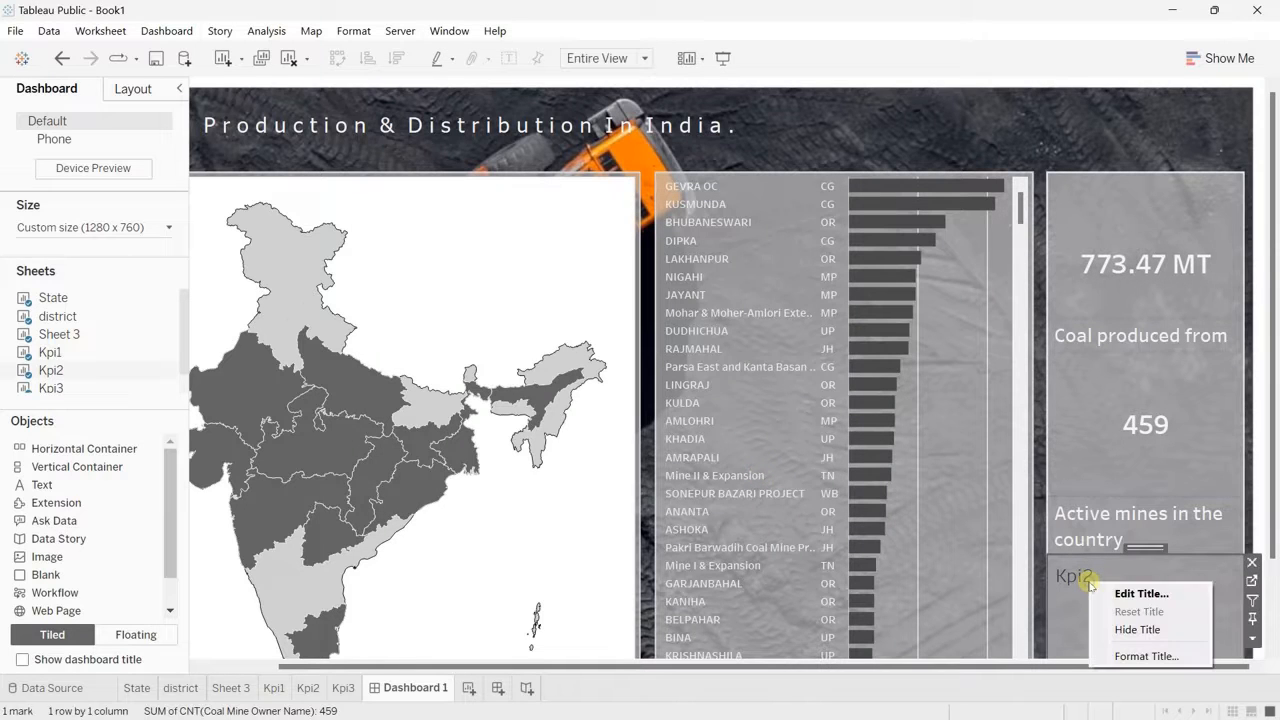
{"action": "left_click", "coordinate": [1150, 630]}
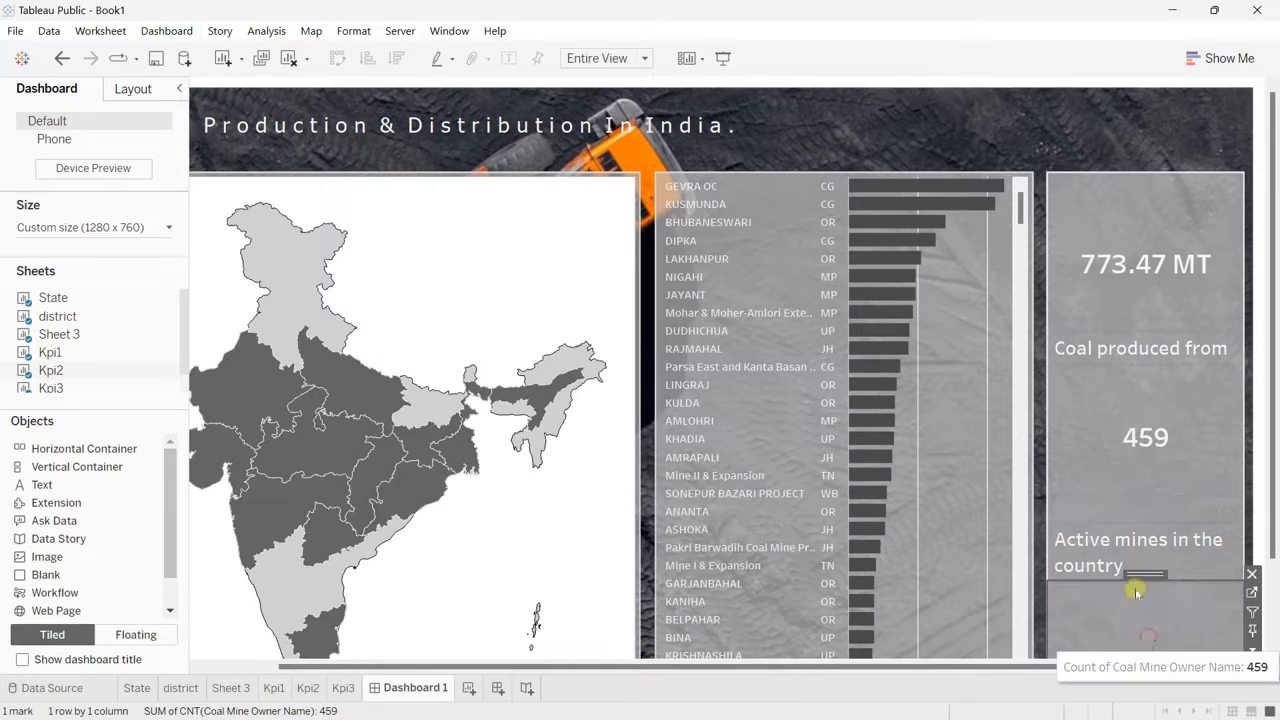
{"action": "scroll", "coordinate": [1123, 400], "scroll_direction": "down", "scroll_amount": 2}
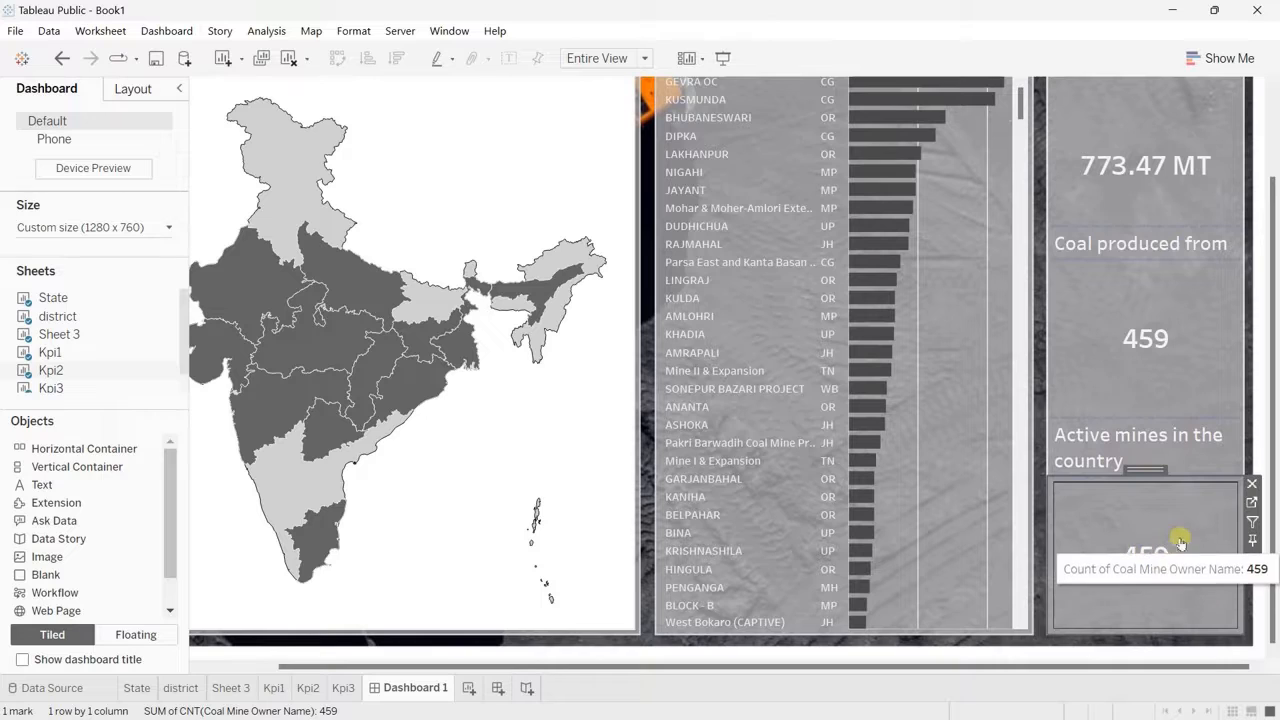
{"action": "left_click", "coordinate": [1252, 501]}
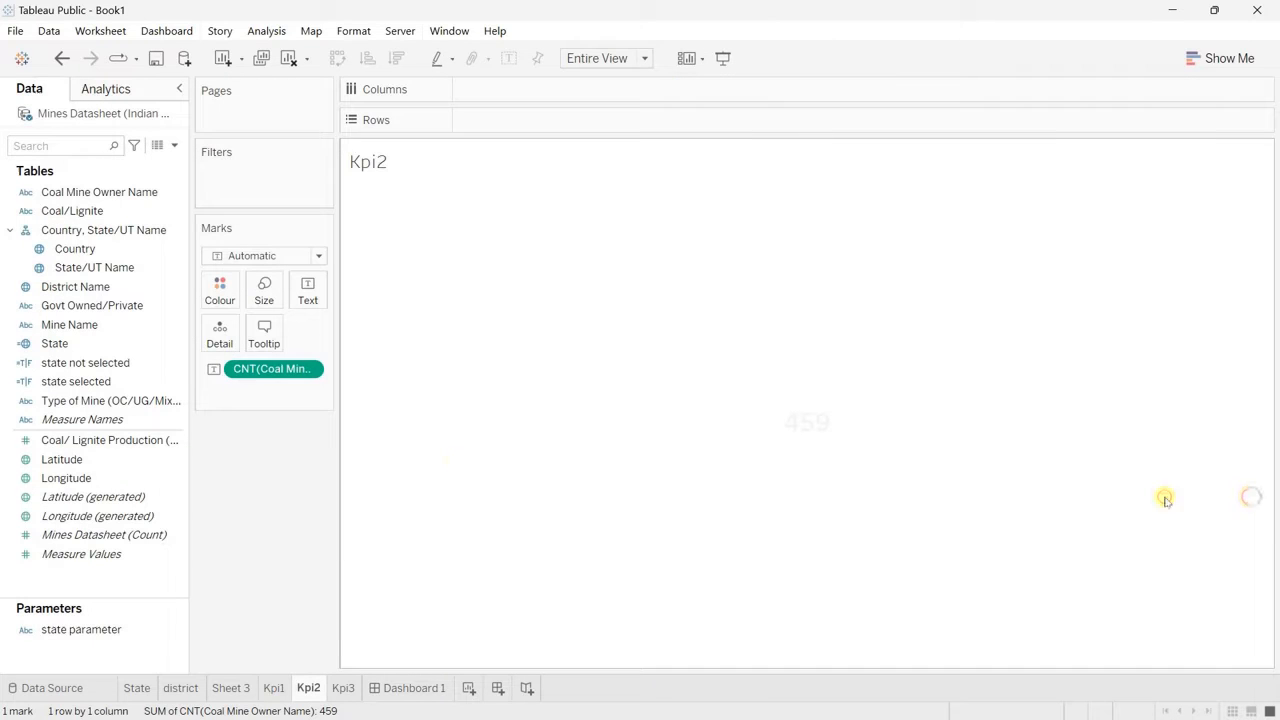
{"action": "right_click", "coordinate": [308, 370]}
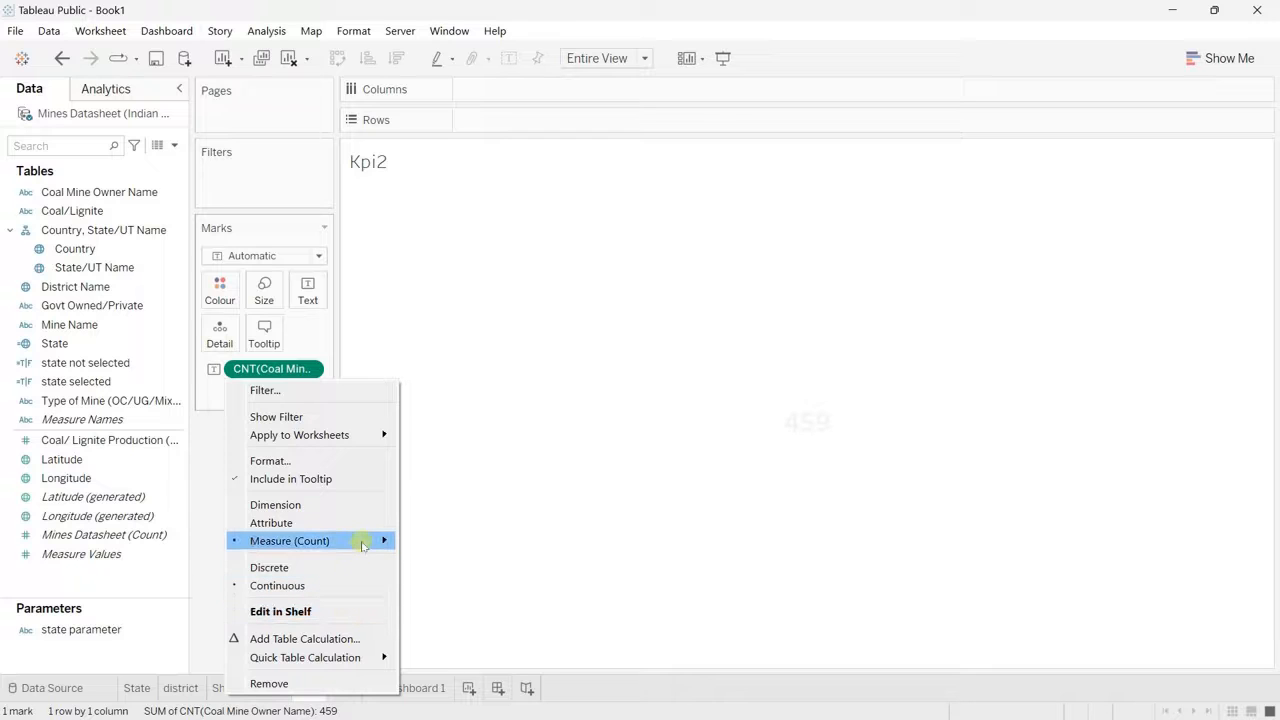
{"action": "mouse_move", "coordinate": [357, 540]}
{"action": "left_click", "coordinate": [457, 597]}
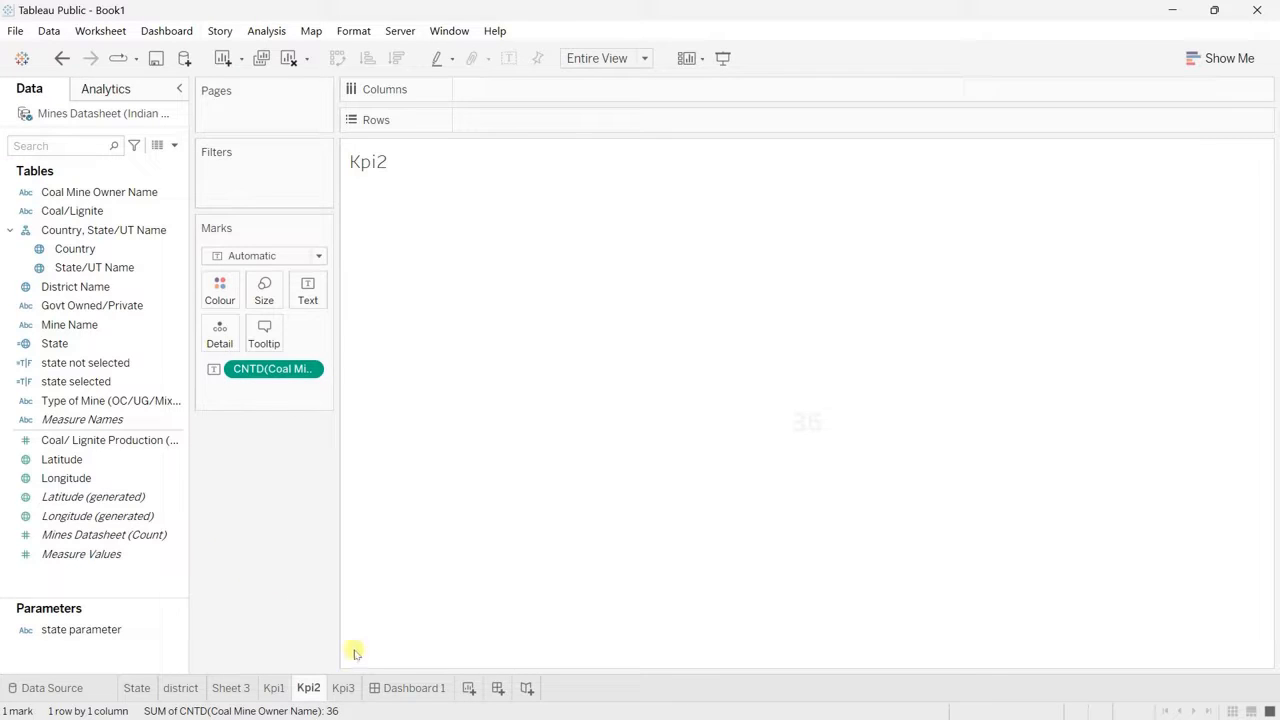
Step: Extend the mine count caption on Dashboard 1 to "Active mines in the country where"
{"action": "left_click", "coordinate": [410, 688]}
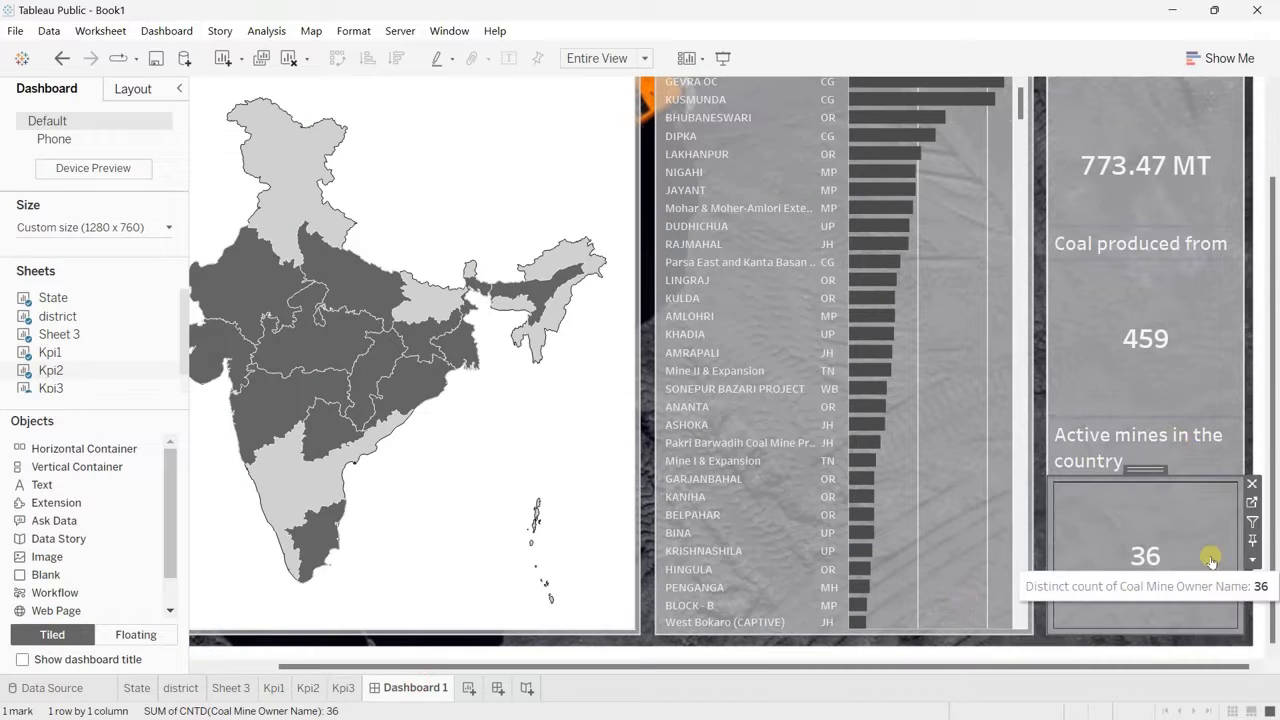
{"action": "double_click", "coordinate": [1188, 453]}
{"action": "double_click", "coordinate": [672, 288]}
{"action": "left_click", "coordinate": [672, 288]}
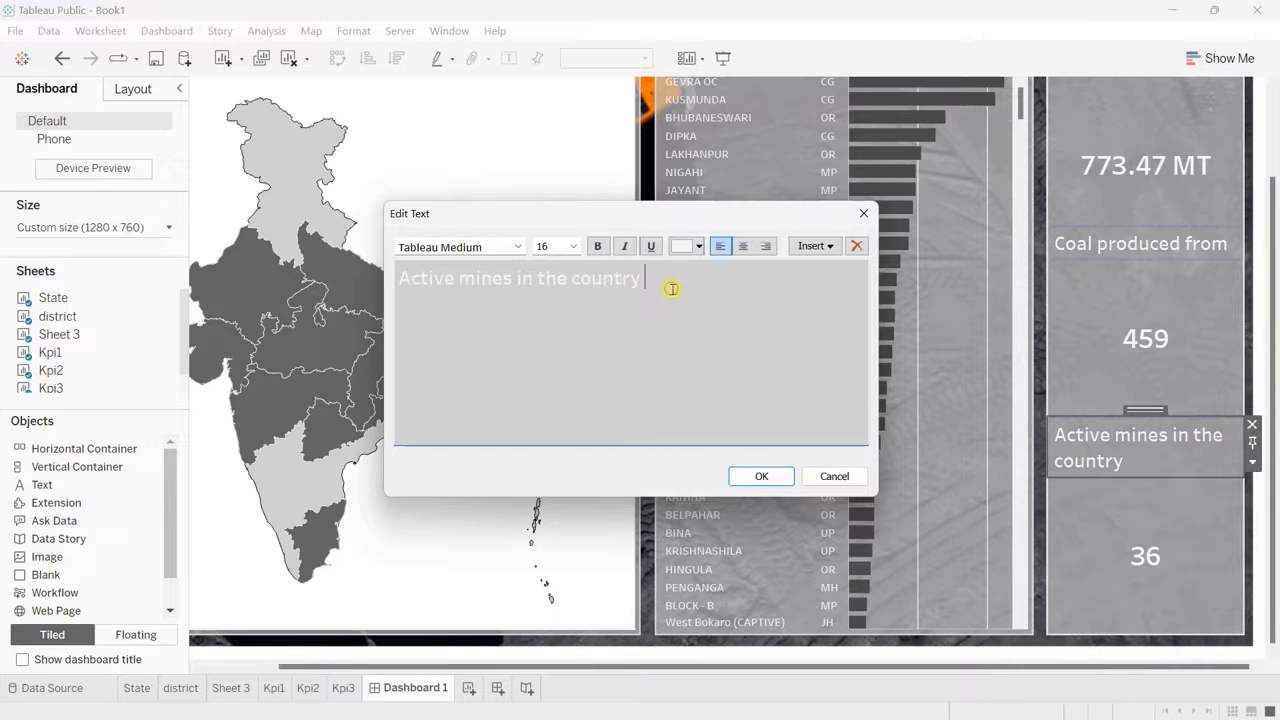
{"action": "left_click", "coordinate": [761, 476]}
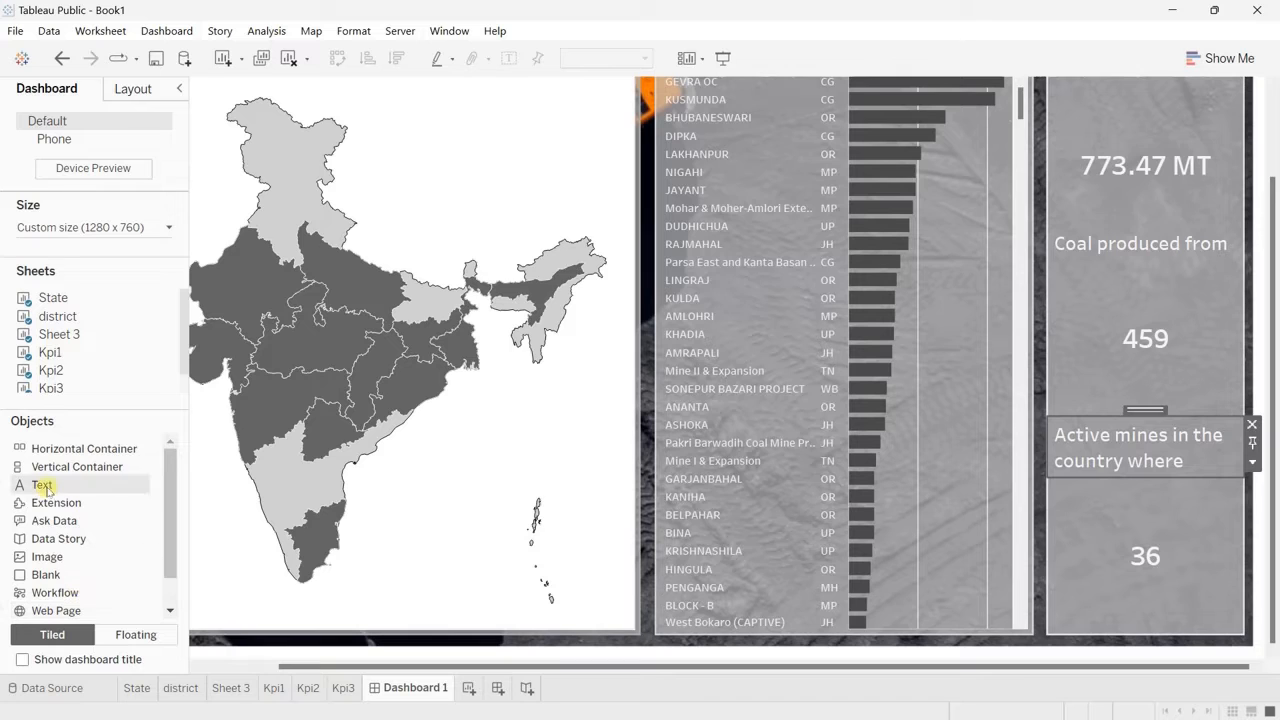
Step: Add the caption "Companies are involved in the coal mining operations." below the company count in Tableau Medium, size 12, in a very light grey
{"action": "left_click_drag", "start_coordinate": [42, 484], "coordinate": [1175, 633]}
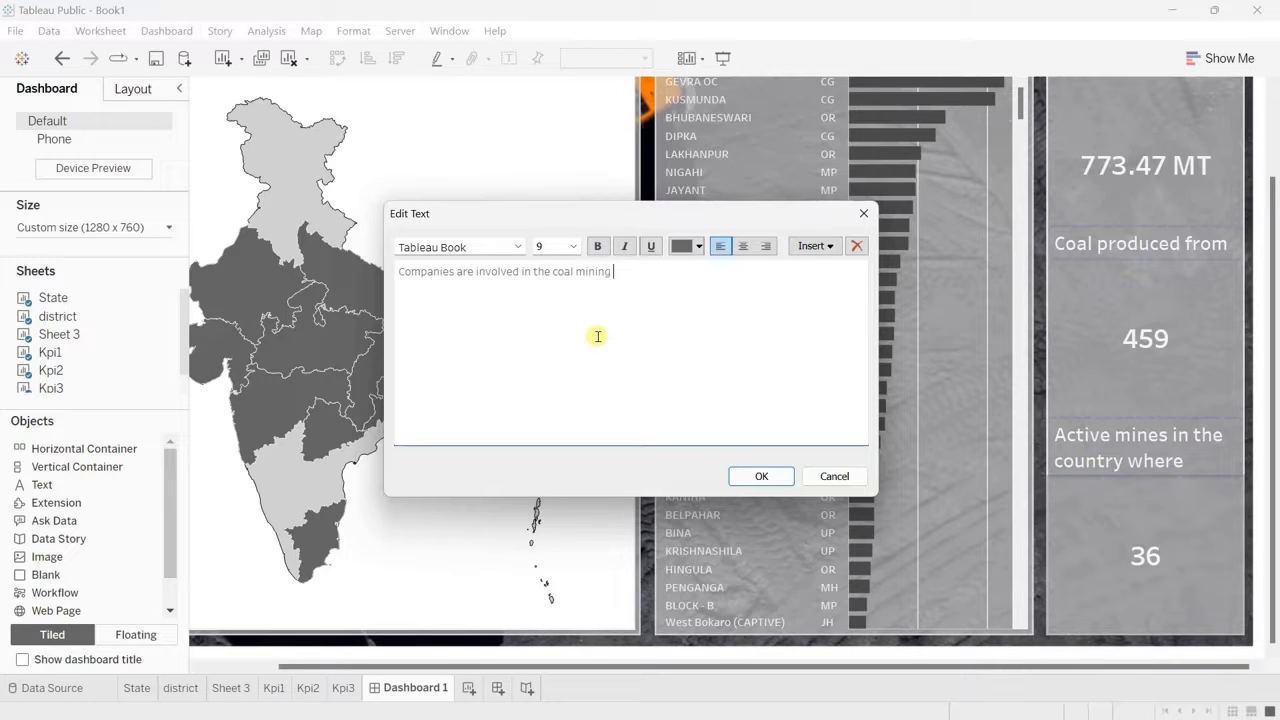
{"action": "type", "text": "s."}
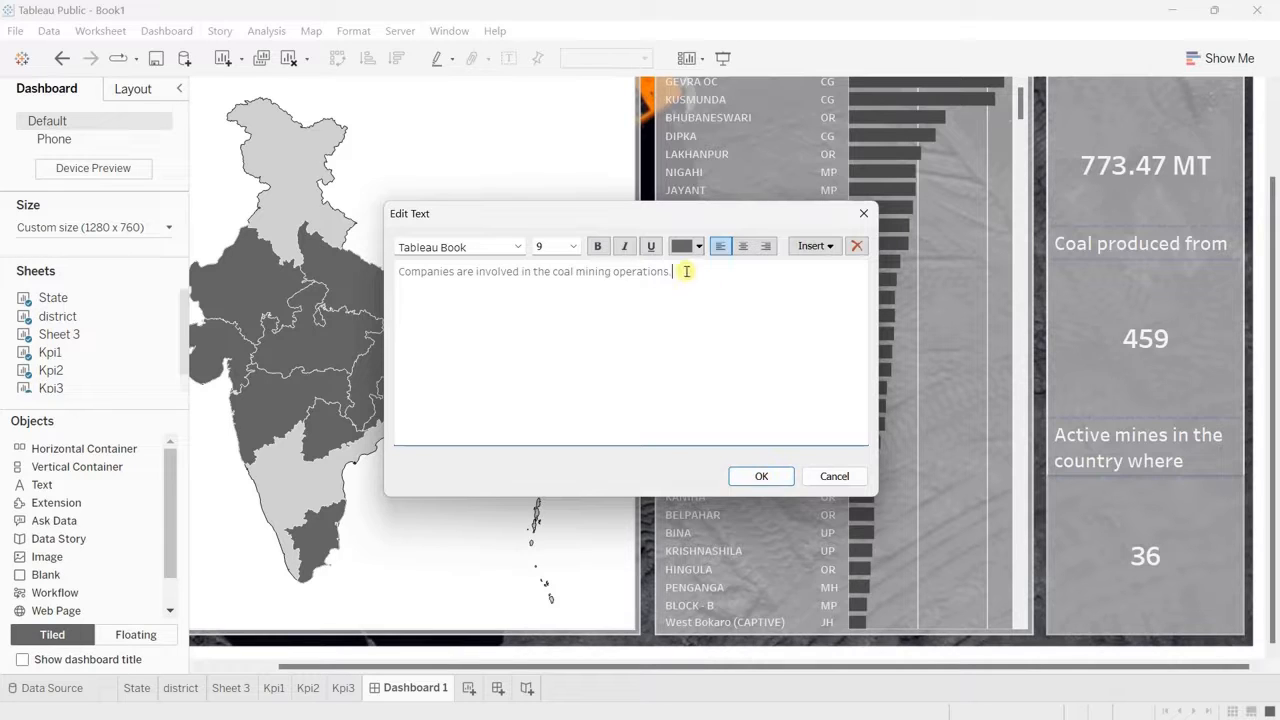
{"action": "left_click_drag", "start_coordinate": [766, 271], "coordinate": [344, 265]}
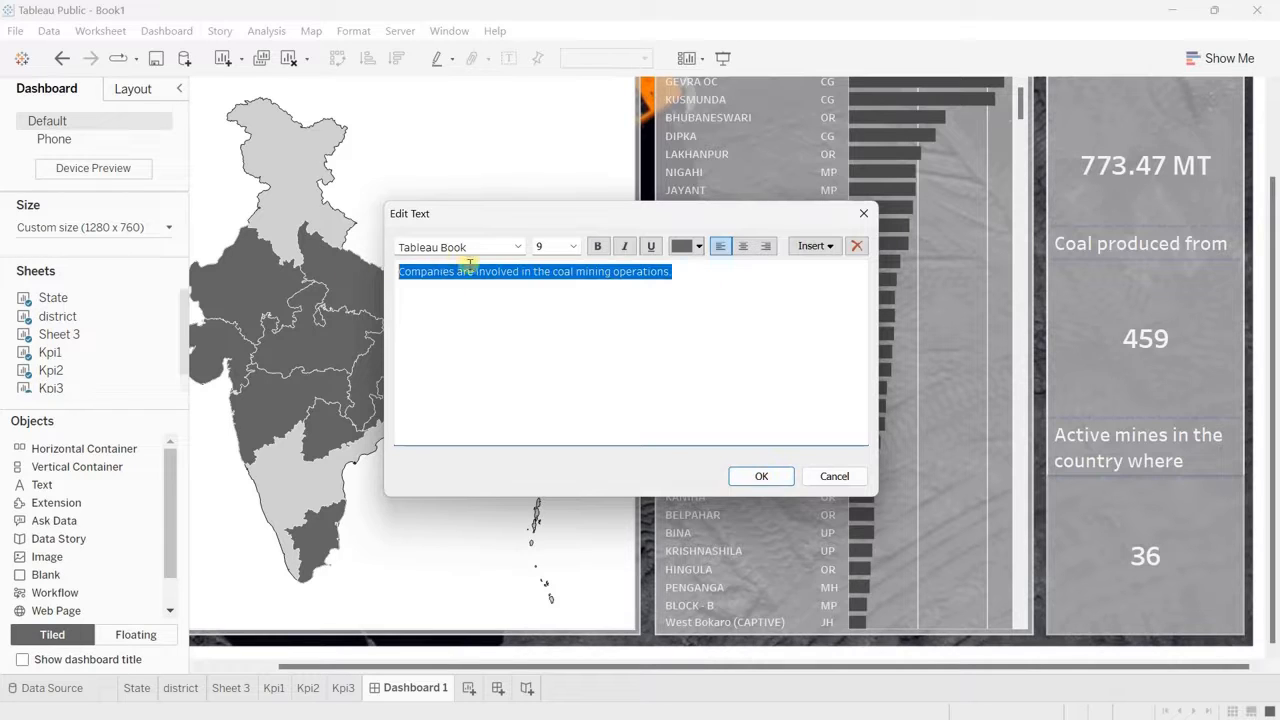
{"action": "left_click", "coordinate": [518, 246]}
{"action": "left_click", "coordinate": [476, 321]}
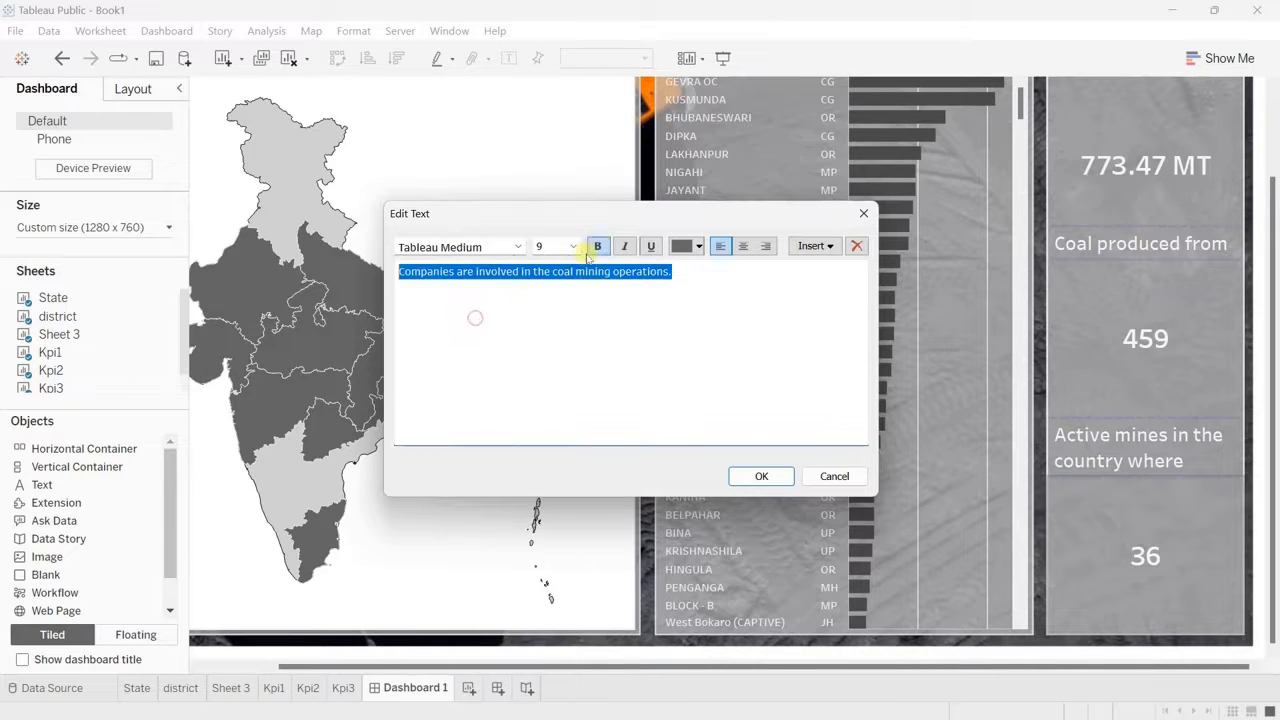
{"action": "left_click", "coordinate": [572, 246]}
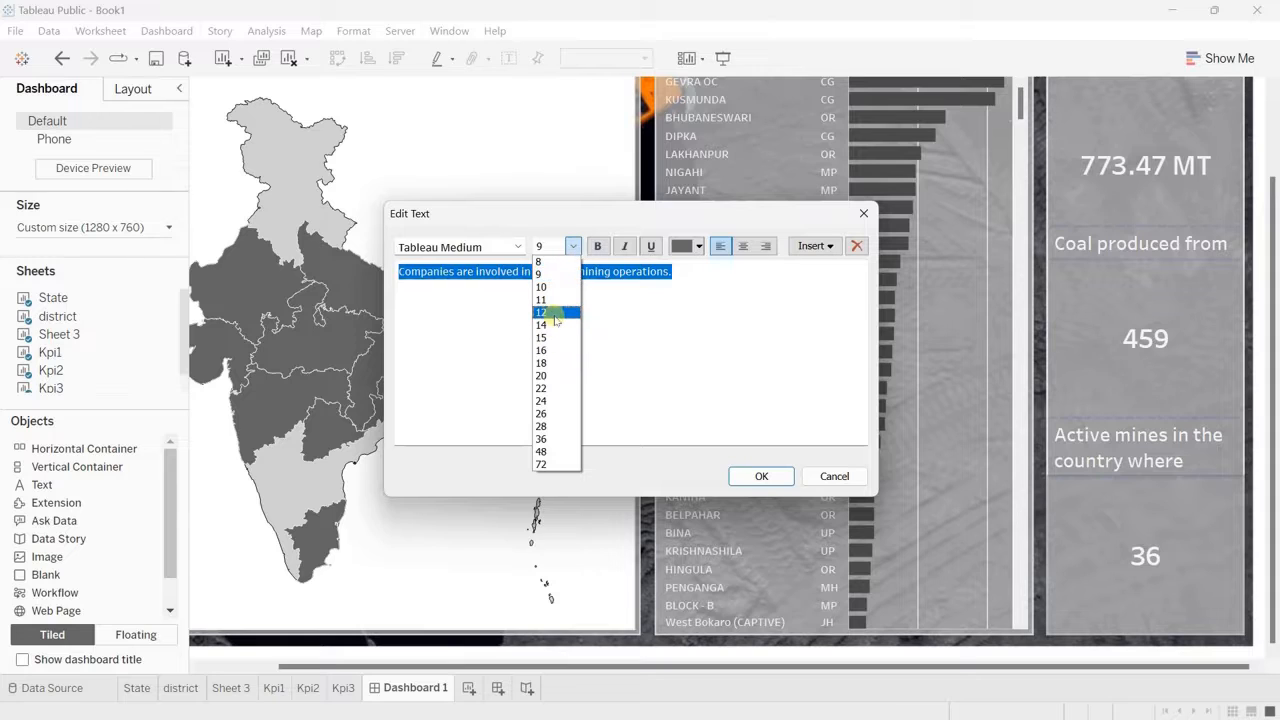
{"action": "left_click", "coordinate": [552, 316]}
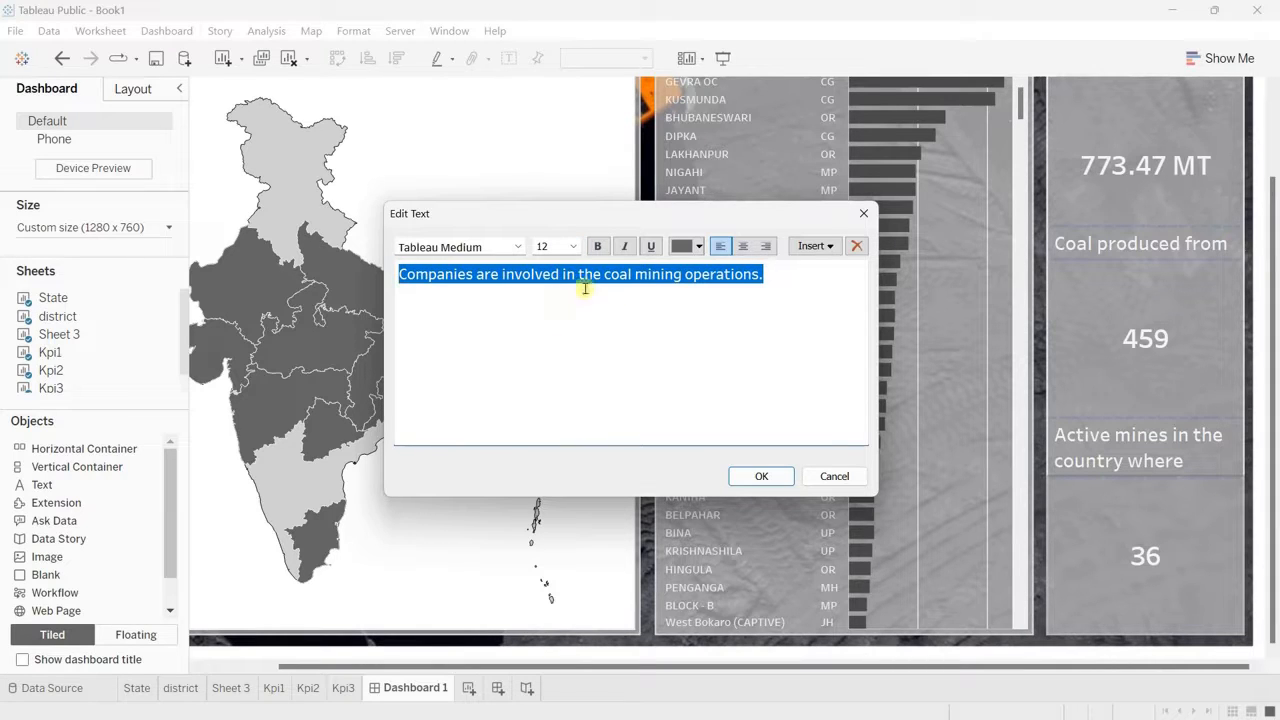
{"action": "left_click", "coordinate": [699, 247]}
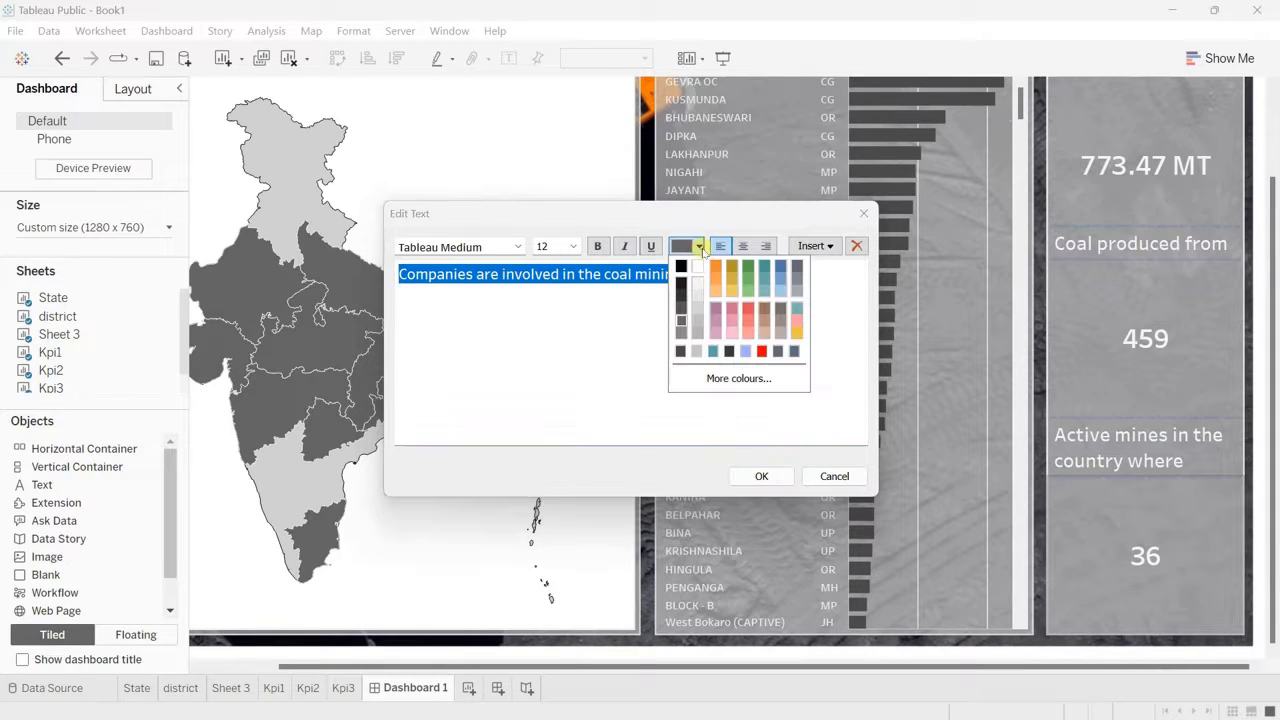
{"action": "left_click", "coordinate": [699, 288]}
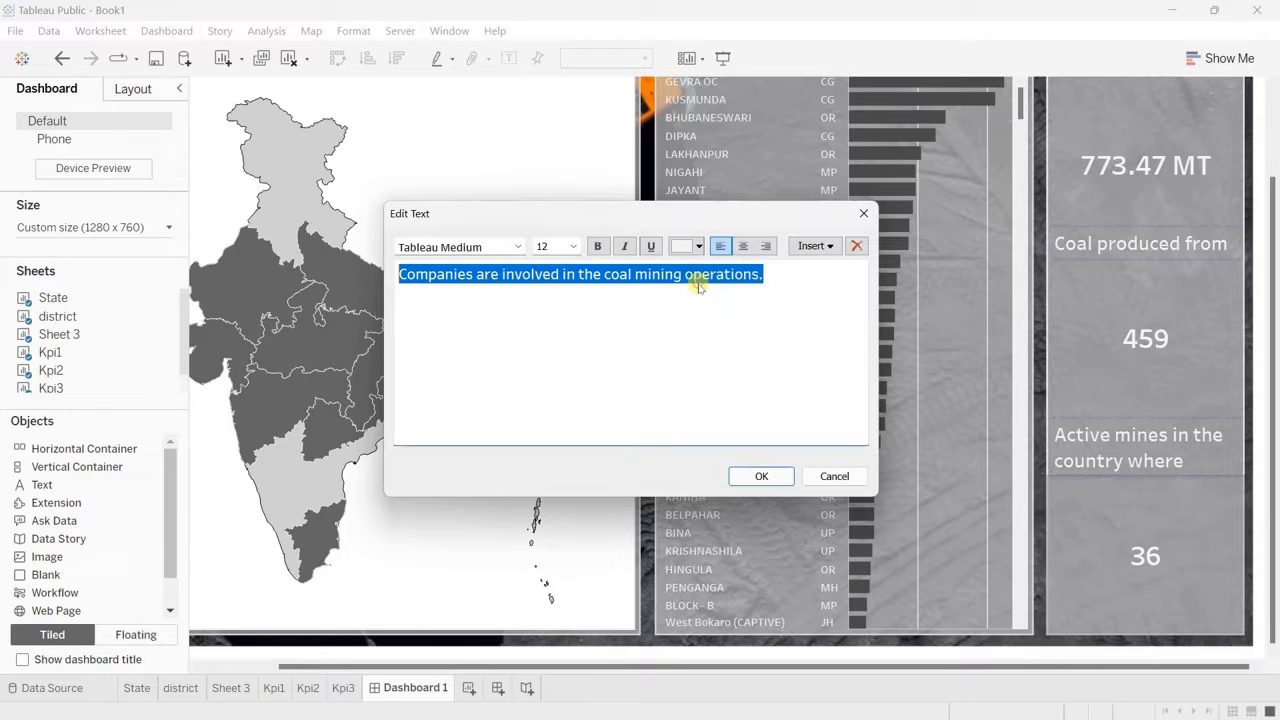
{"action": "left_click", "coordinate": [761, 476]}
Step: Set the mine count caption to size 12 and shorten its wording to "Active mines where"
{"action": "double_click", "coordinate": [1180, 409]}
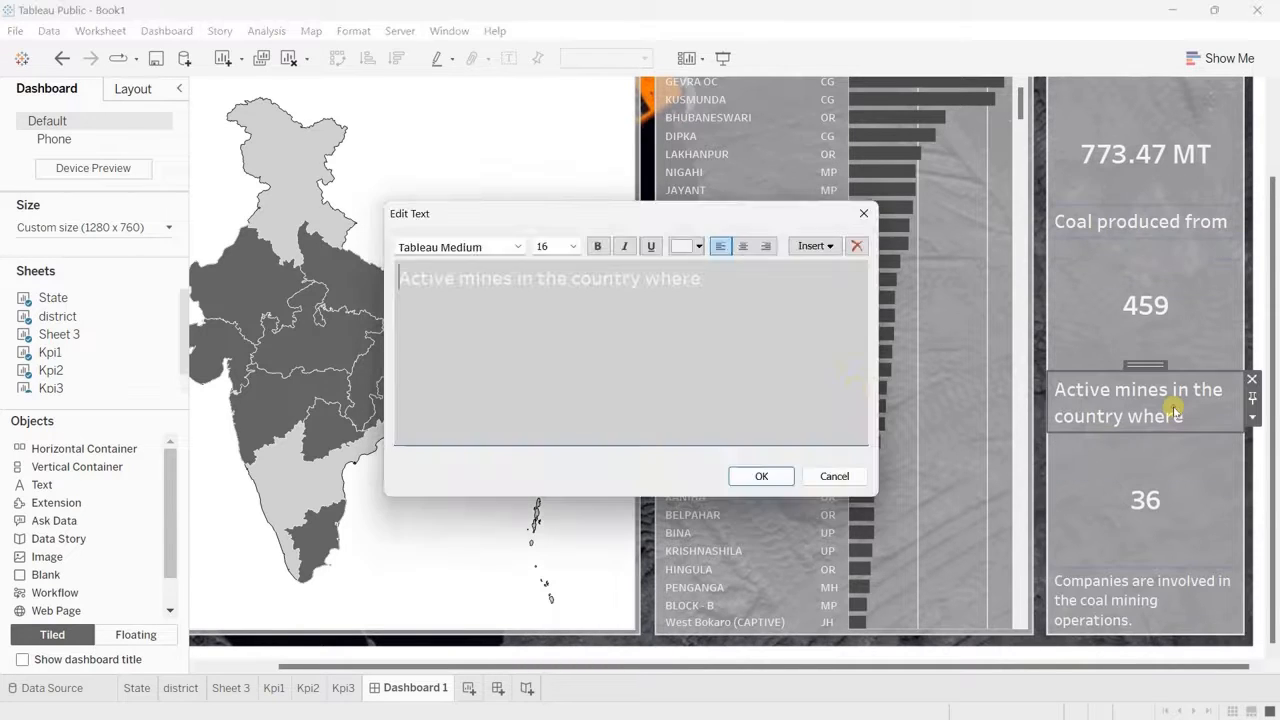
{"action": "left_click_drag", "start_coordinate": [708, 278], "coordinate": [345, 275]}
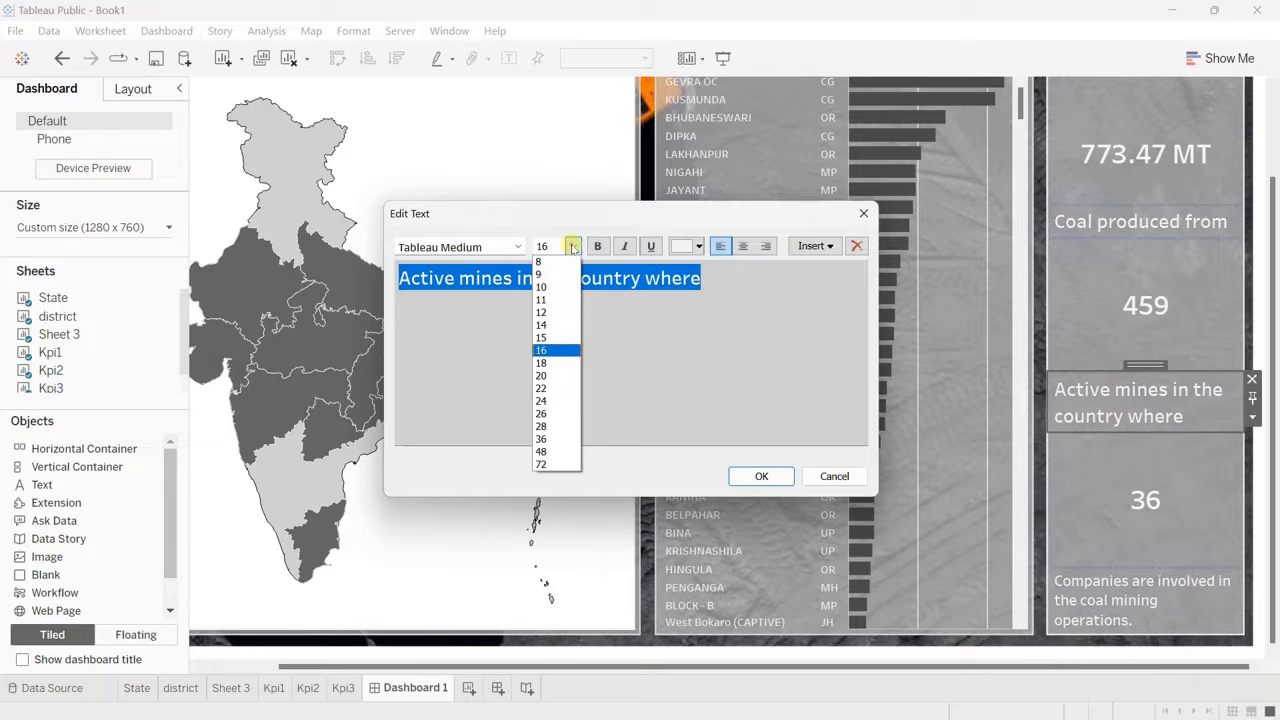
{"action": "left_click", "coordinate": [545, 312]}
{"action": "left_click", "coordinate": [487, 279]}
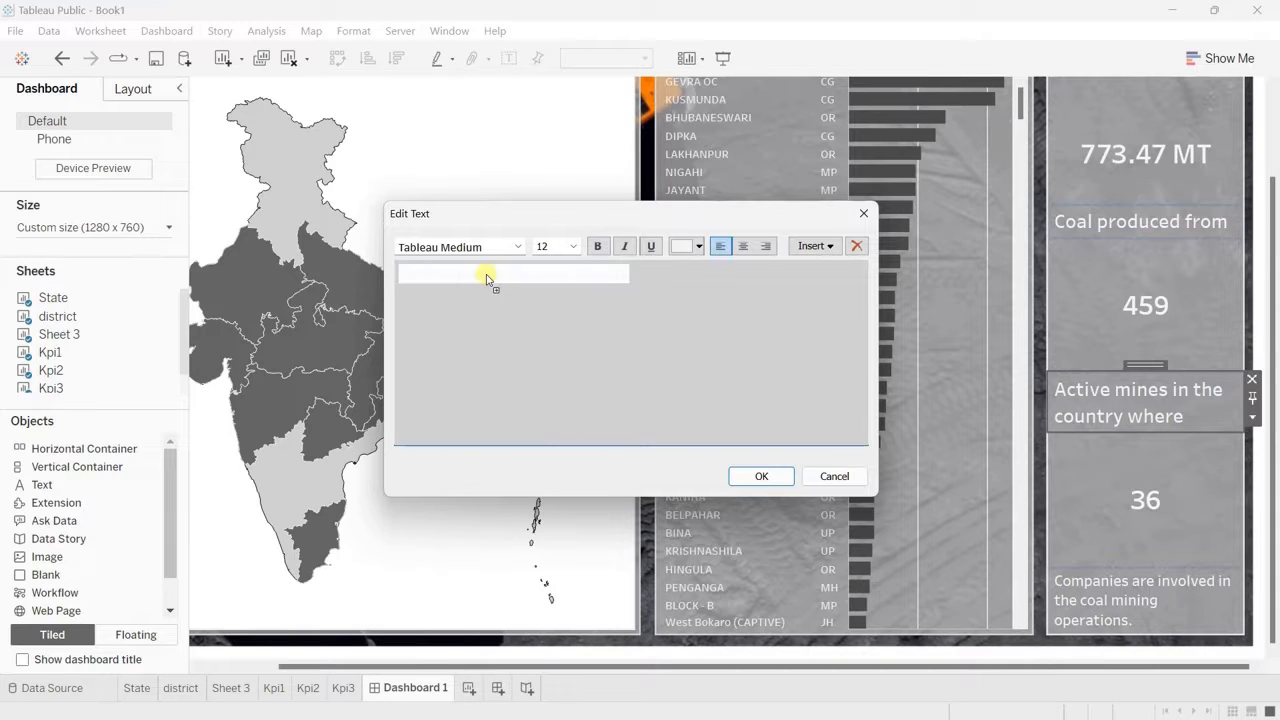
{"action": "left_click_drag", "start_coordinate": [582, 275], "coordinate": [492, 275]}
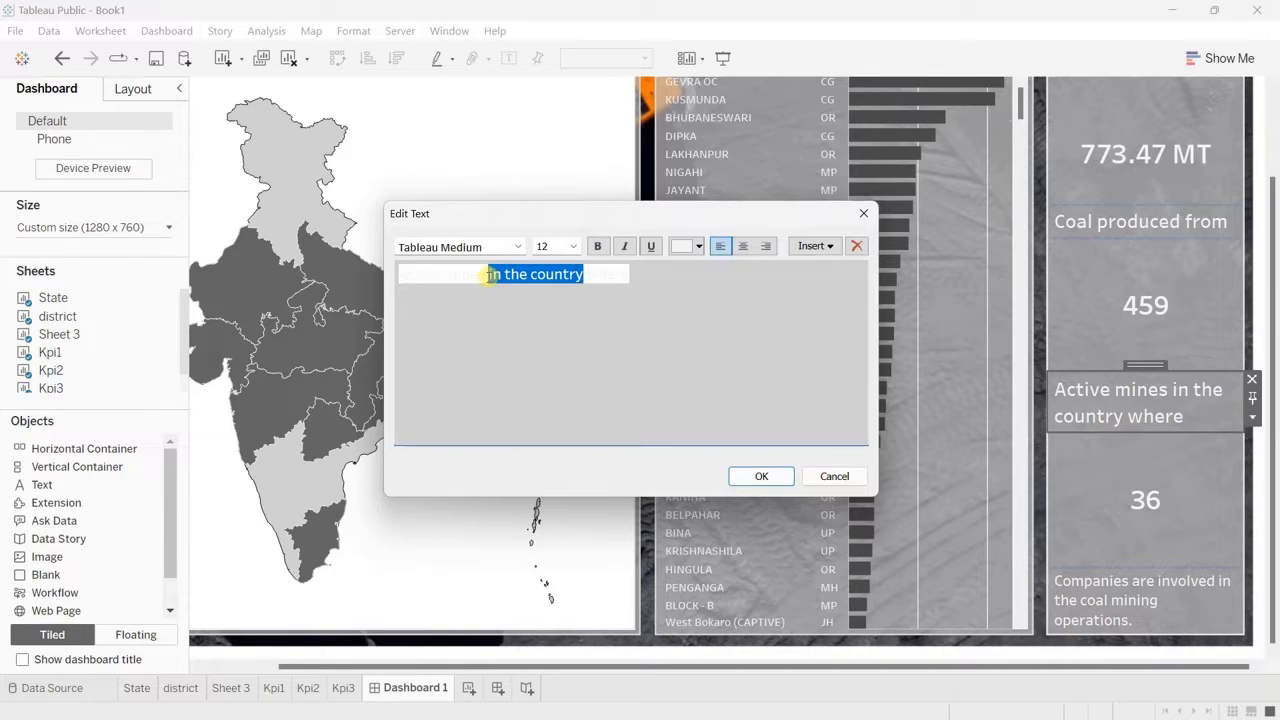
{"action": "key", "text": "BackSpace"}
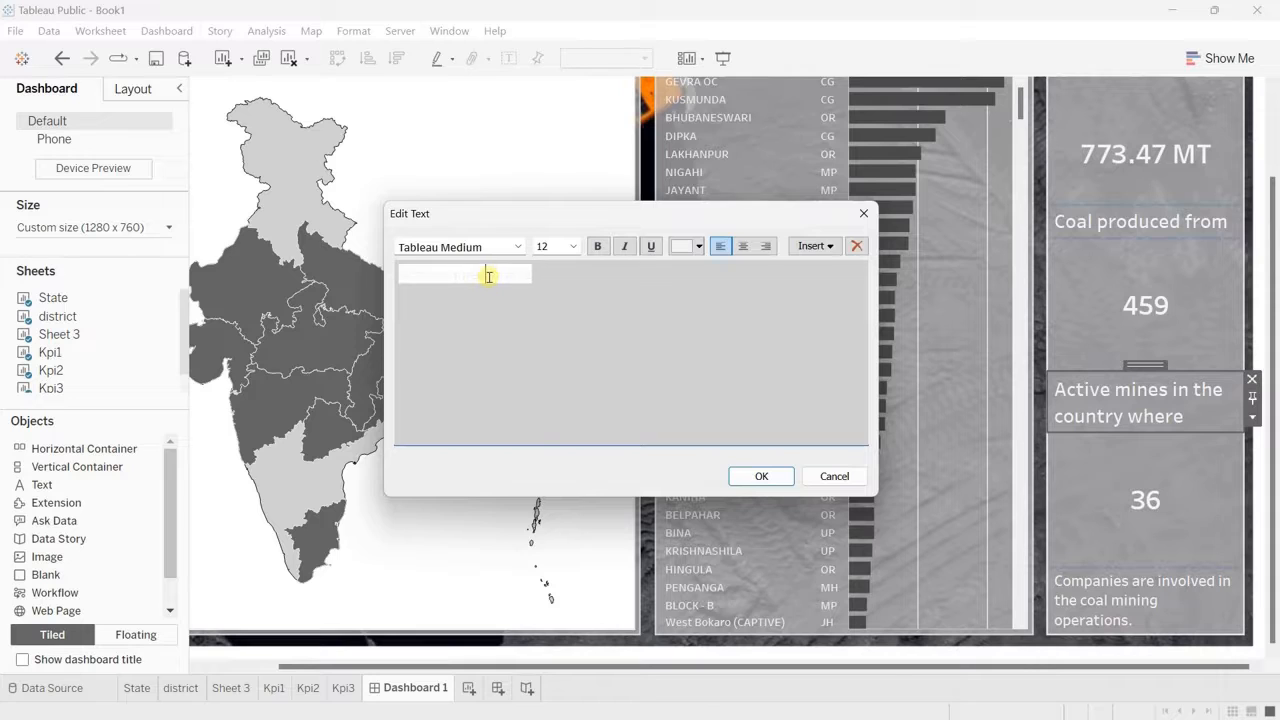
{"action": "left_click", "coordinate": [761, 476]}
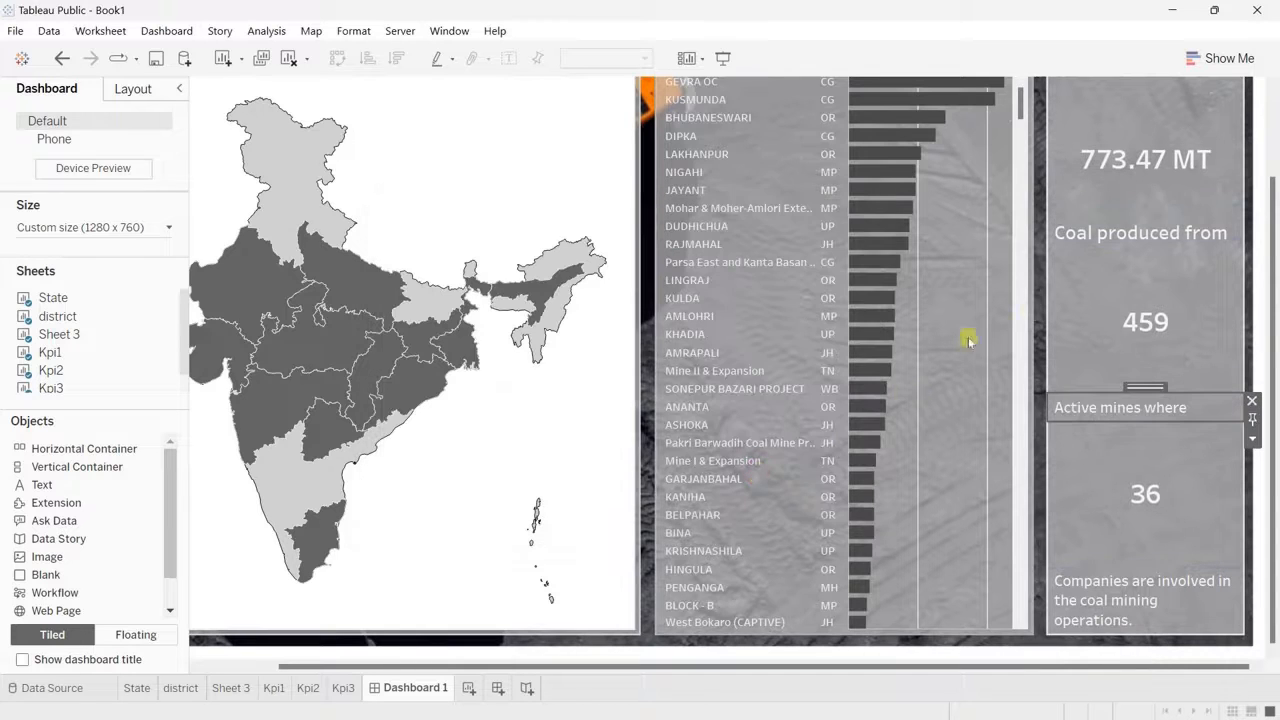
Step: Set the "Coal produced from" caption to size 12
{"action": "double_click", "coordinate": [1220, 233]}
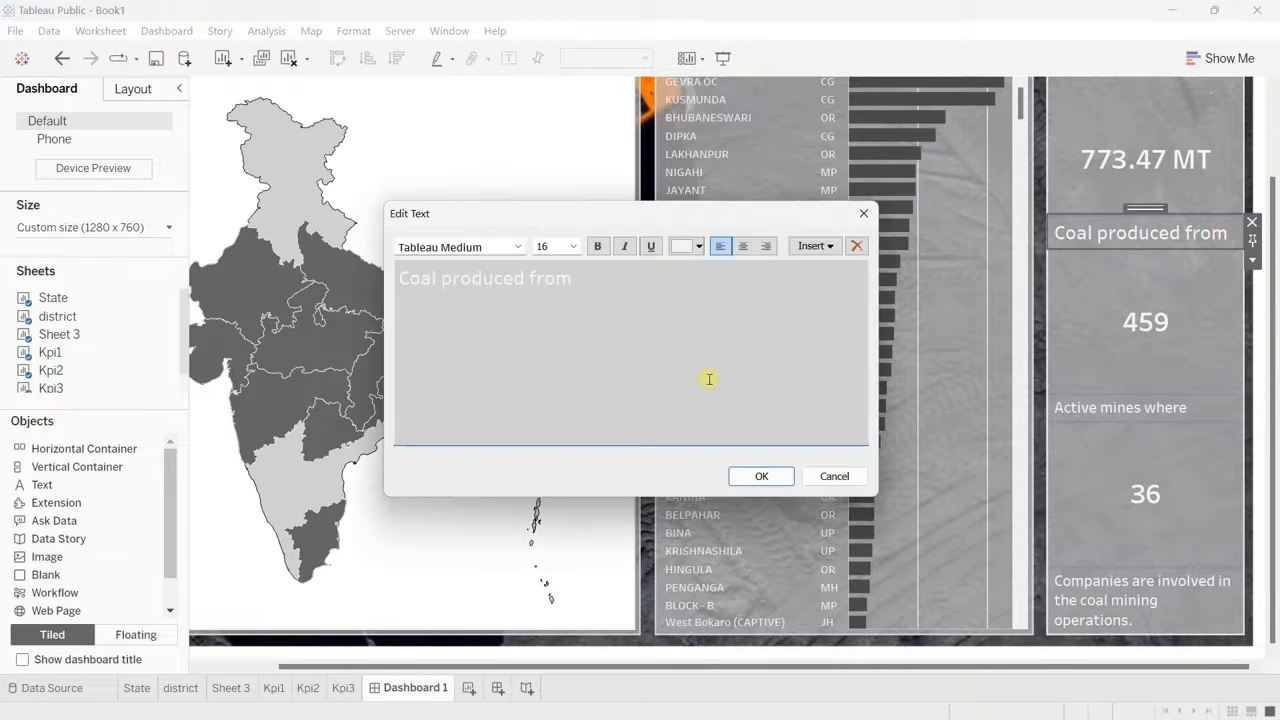
{"action": "left_click_drag", "start_coordinate": [572, 283], "coordinate": [389, 280]}
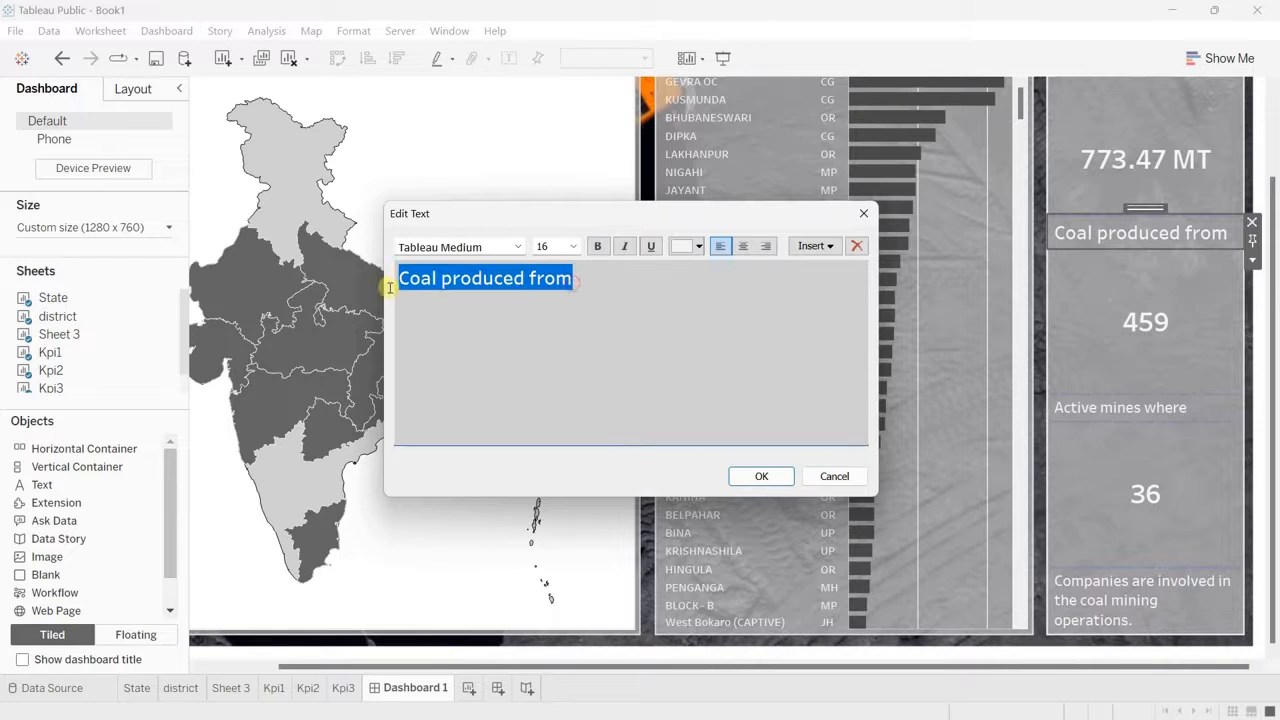
{"action": "left_click", "coordinate": [573, 246]}
{"action": "left_click", "coordinate": [547, 312]}
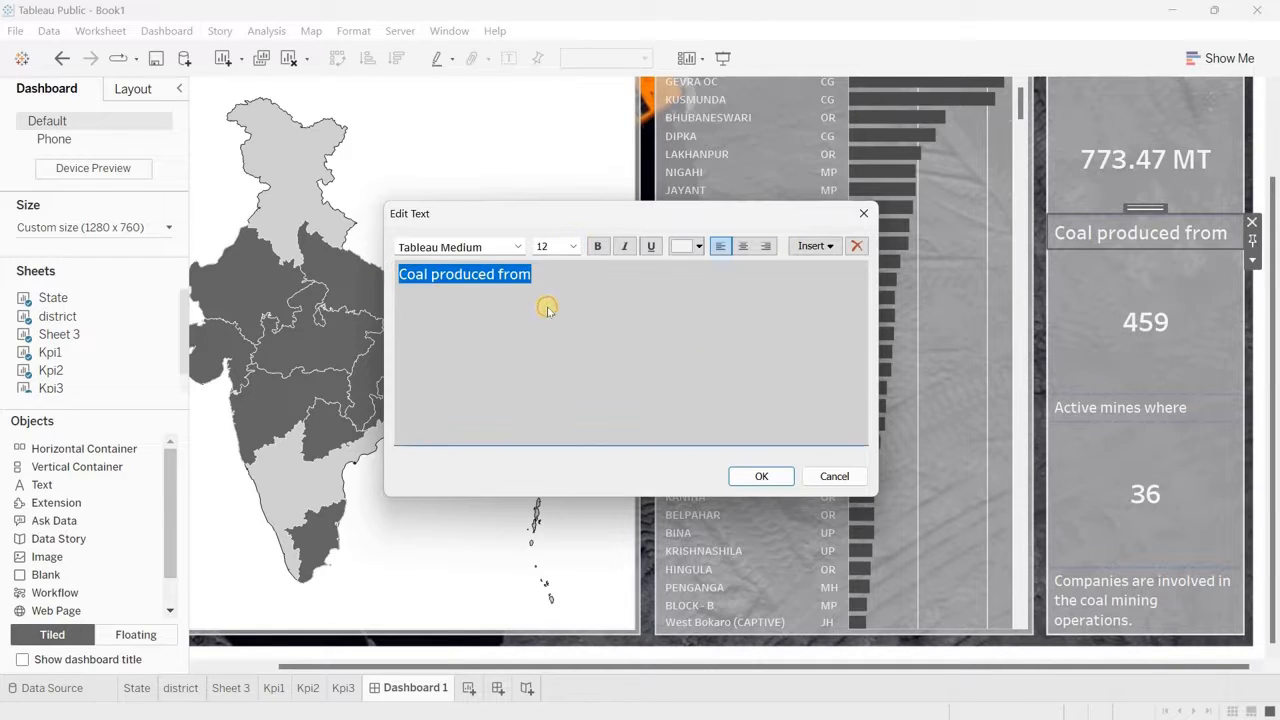
{"action": "left_click", "coordinate": [757, 476]}
Step: Preview the dashboard in presentation mode, checking the state tooltips, the drill-down into Chhattisgarh and the return to the country map
{"action": "scroll", "coordinate": [1055, 398], "scroll_direction": "up", "scroll_amount": 2}
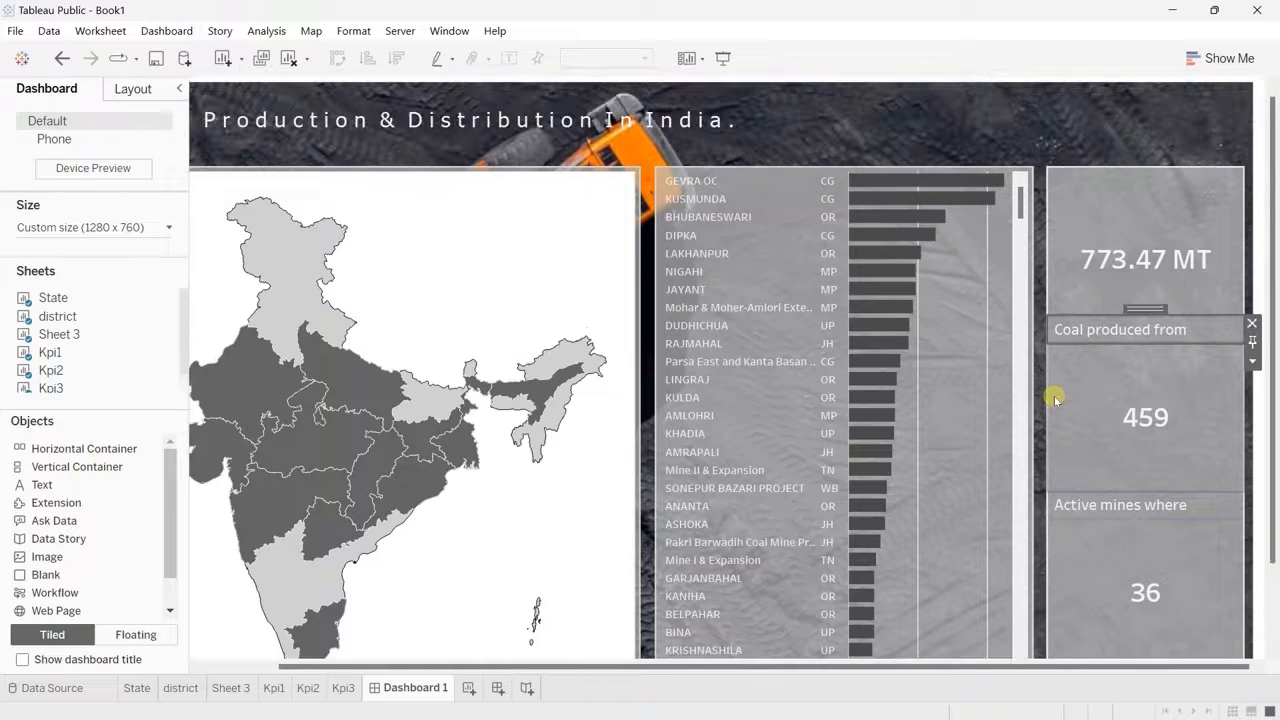
{"action": "left_click", "coordinate": [724, 60]}
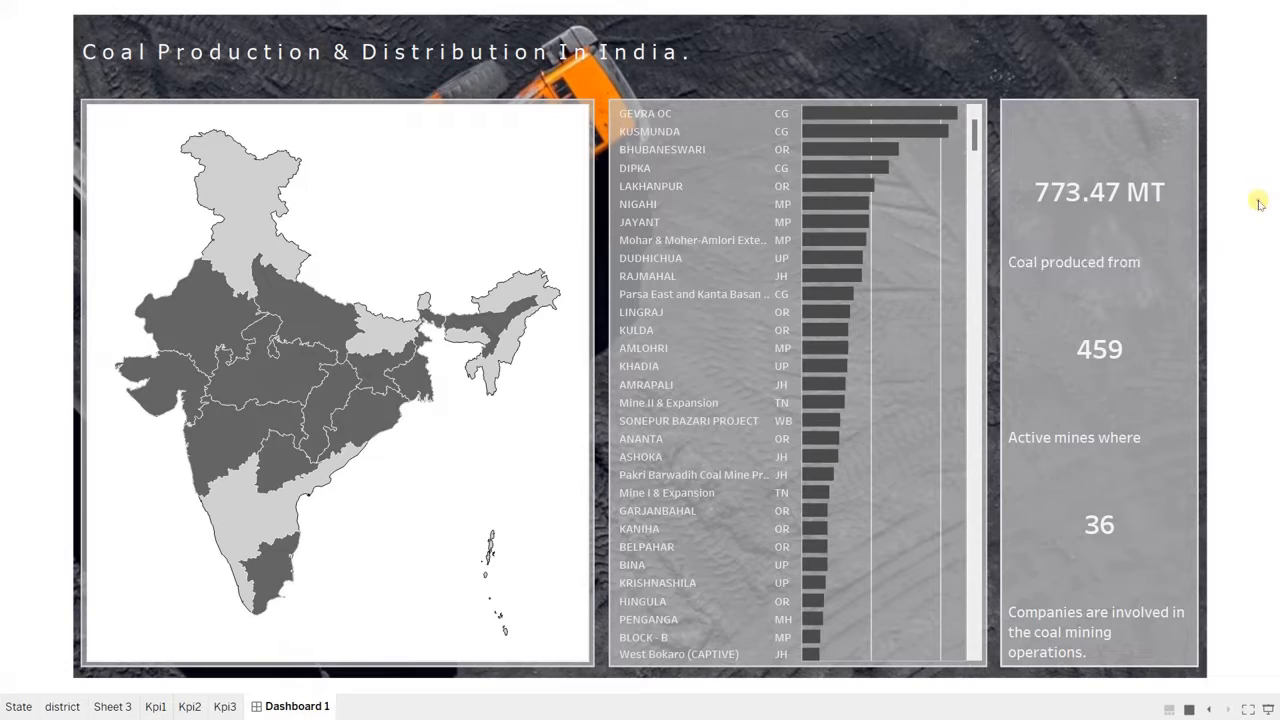
{"action": "mouse_move", "coordinate": [1058, 195]}
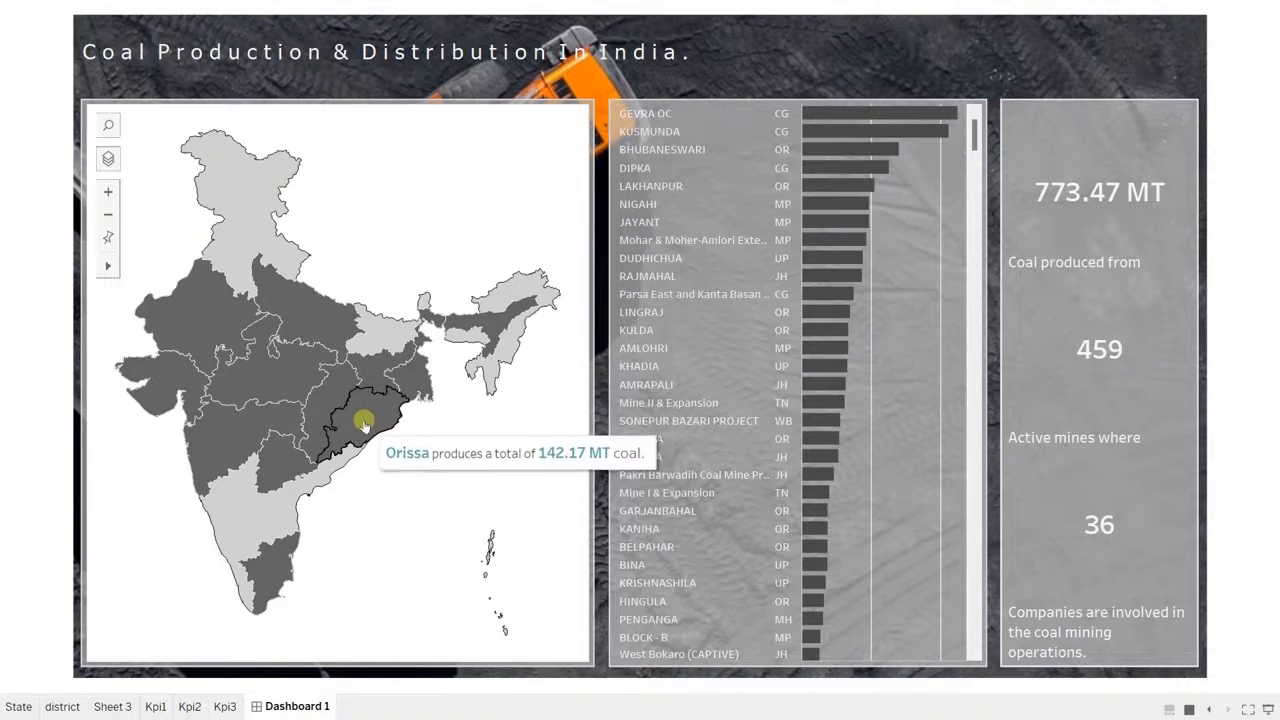
{"action": "mouse_move", "coordinate": [335, 410]}
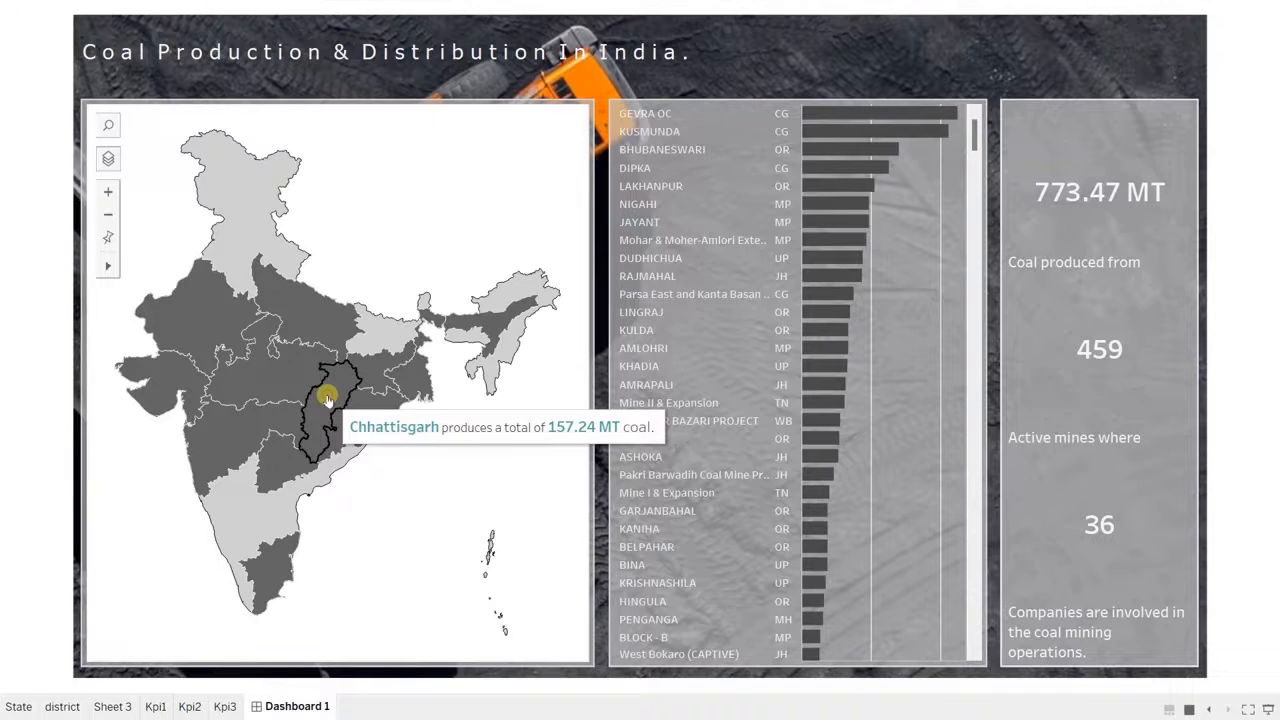
{"action": "left_click", "coordinate": [328, 400]}
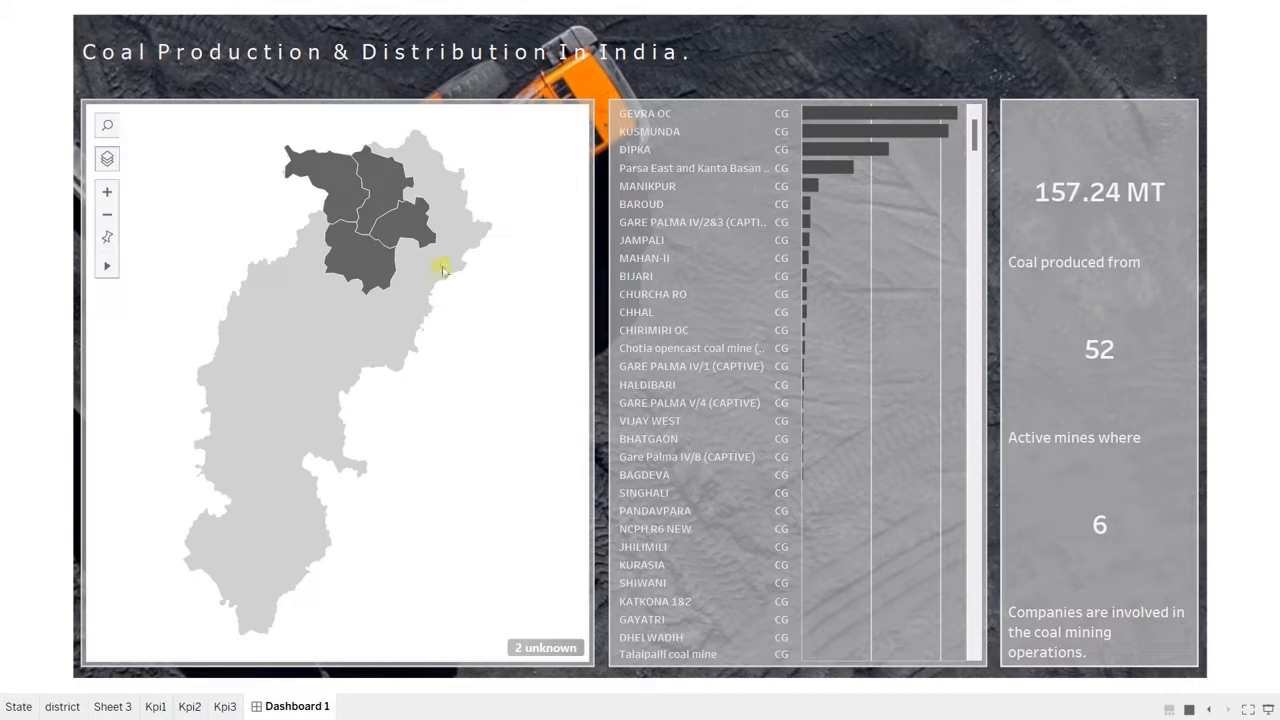
{"action": "left_click", "coordinate": [402, 229]}
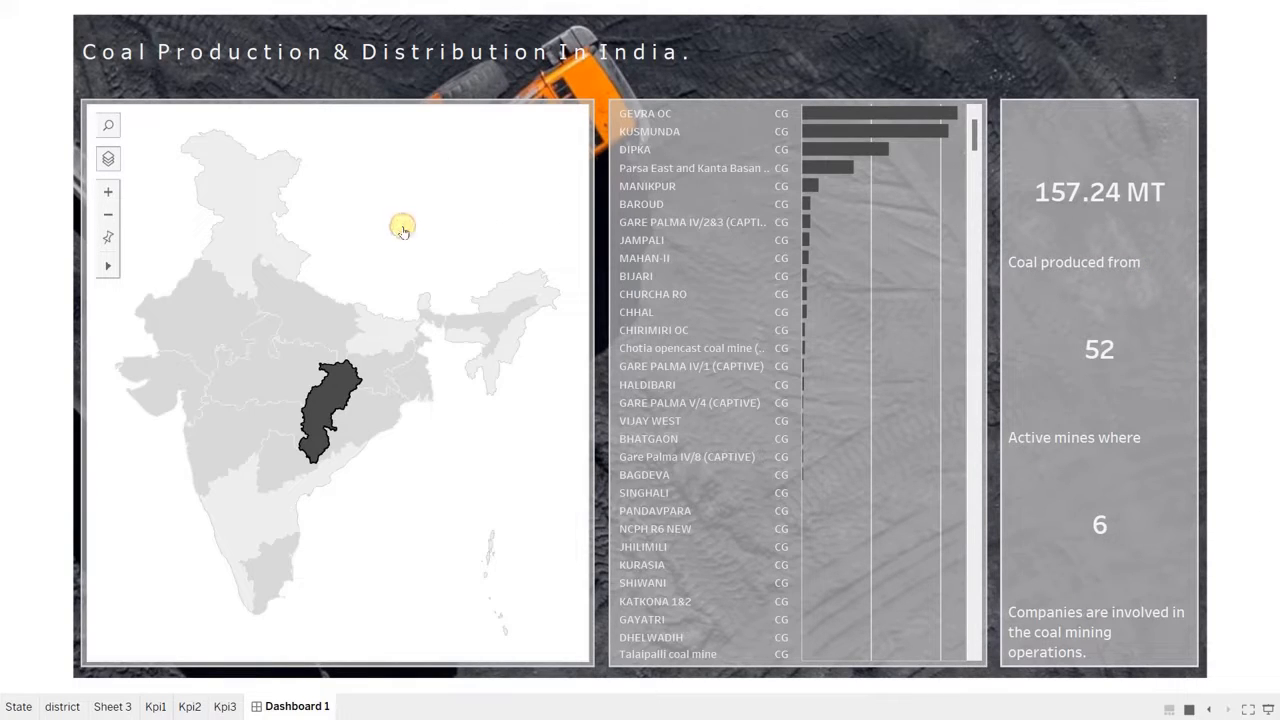
{"action": "left_click", "coordinate": [476, 185]}
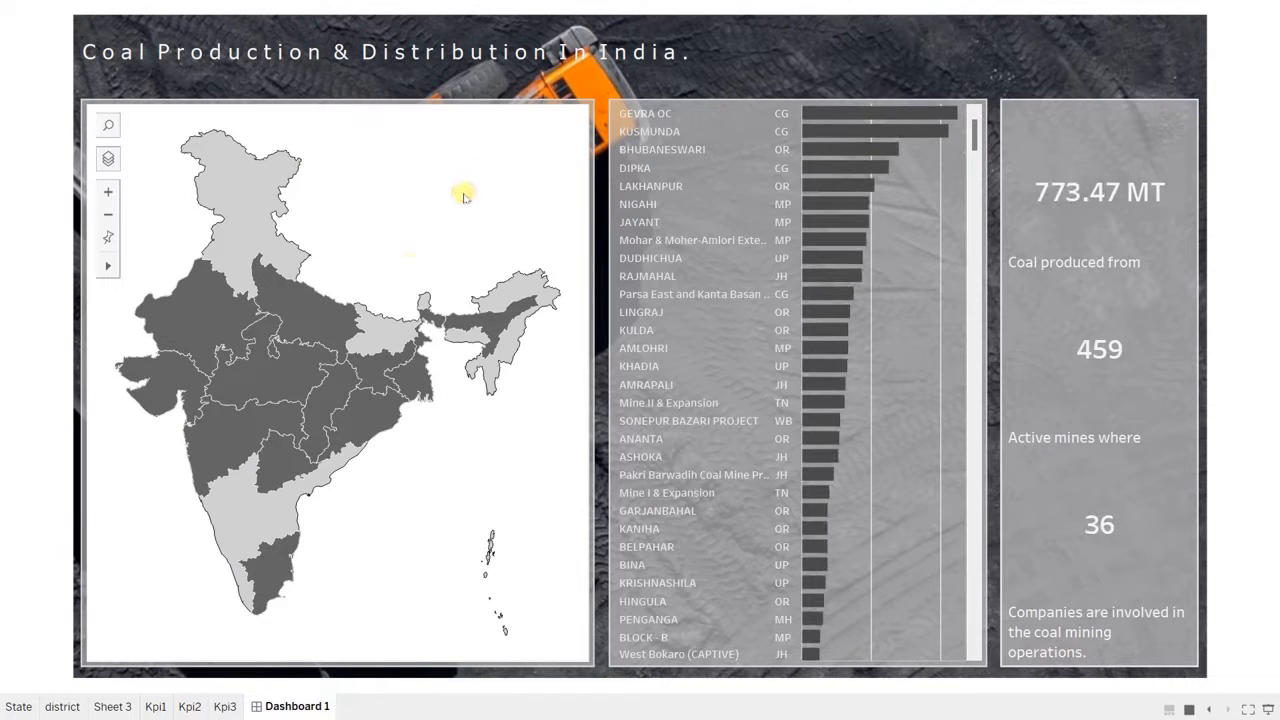
{"action": "mouse_move", "coordinate": [847, 345]}
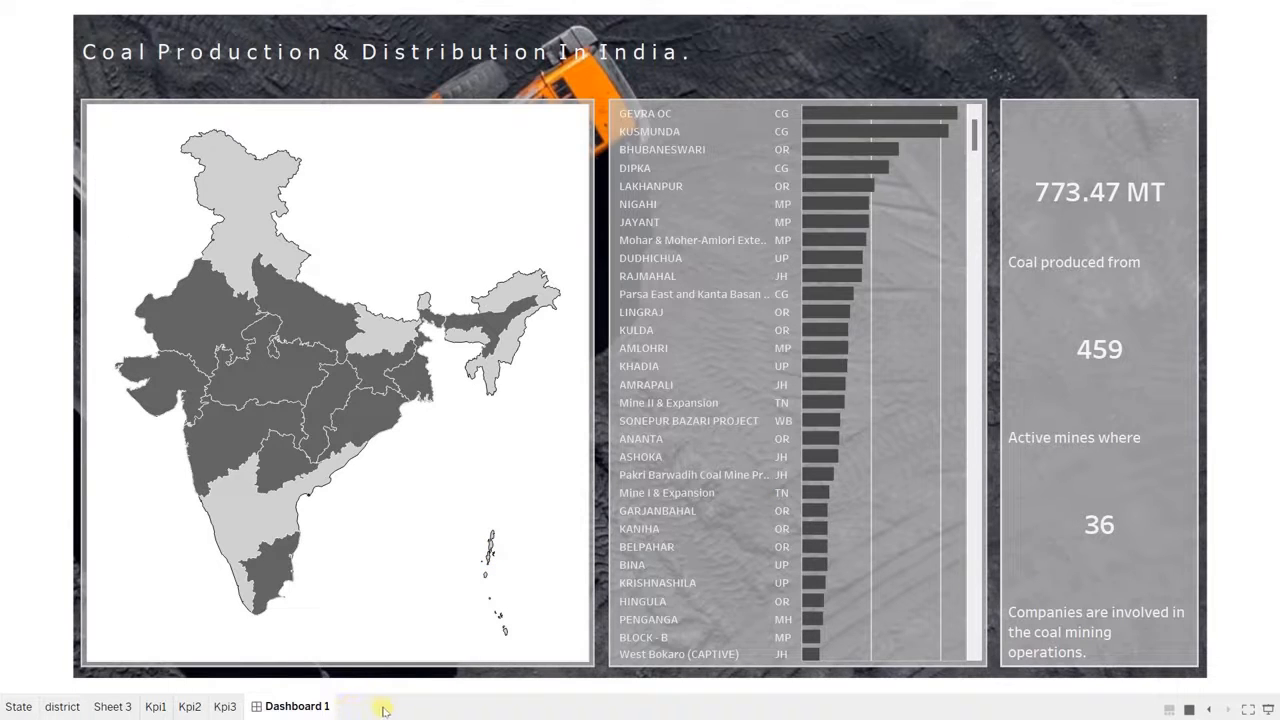
{"action": "key", "text": "Escape"}
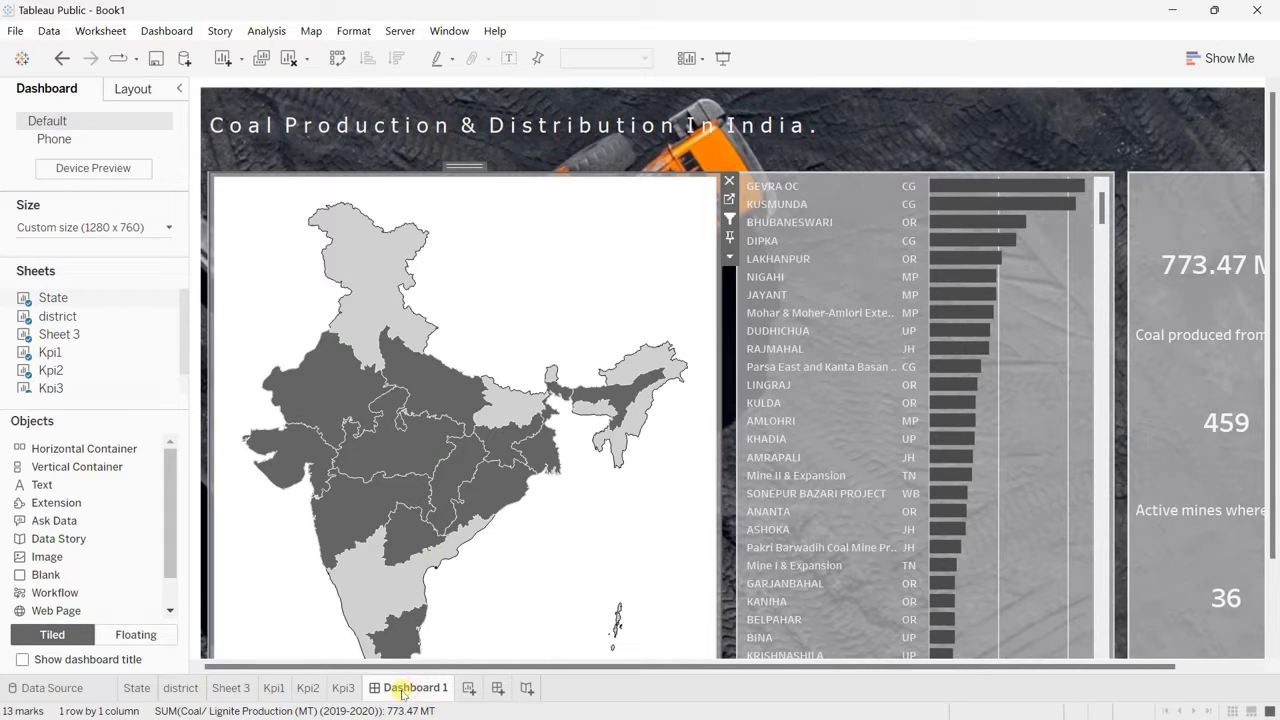
Step: Duplicate Dashboard 1 and rename the copy as Dashboard 2
{"action": "right_click", "coordinate": [403, 692]}
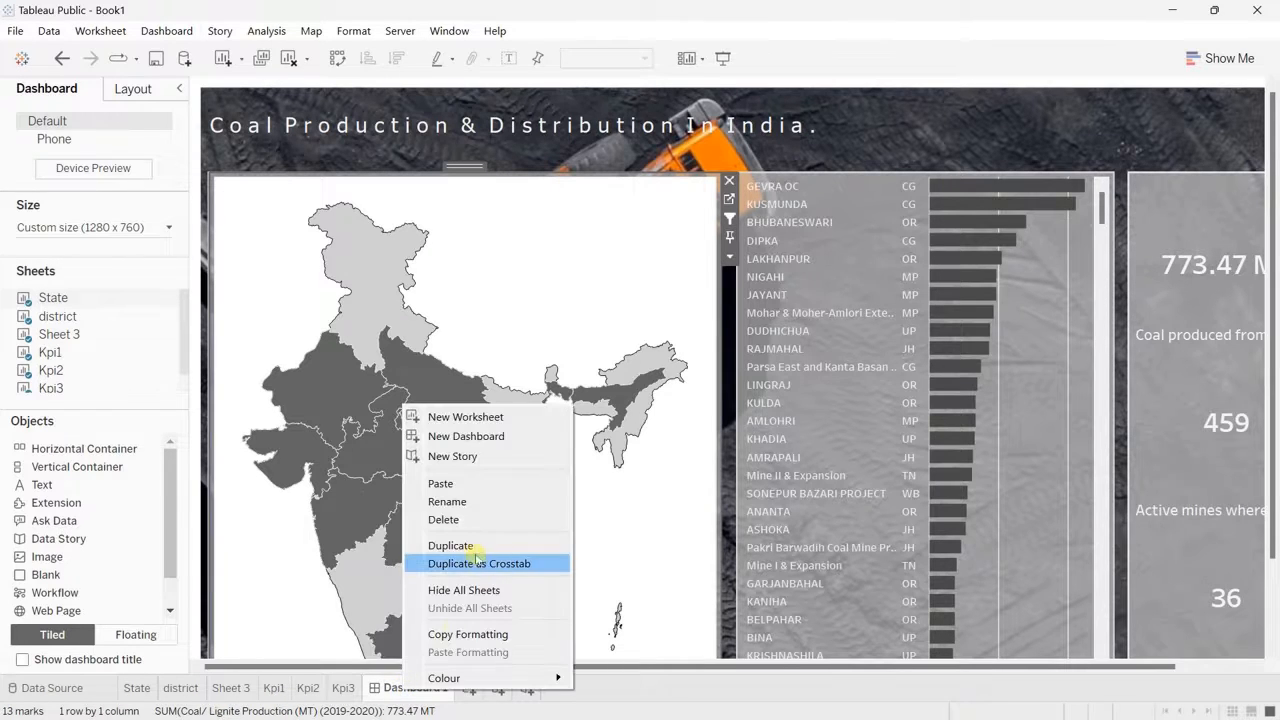
{"action": "left_click", "coordinate": [463, 545]}
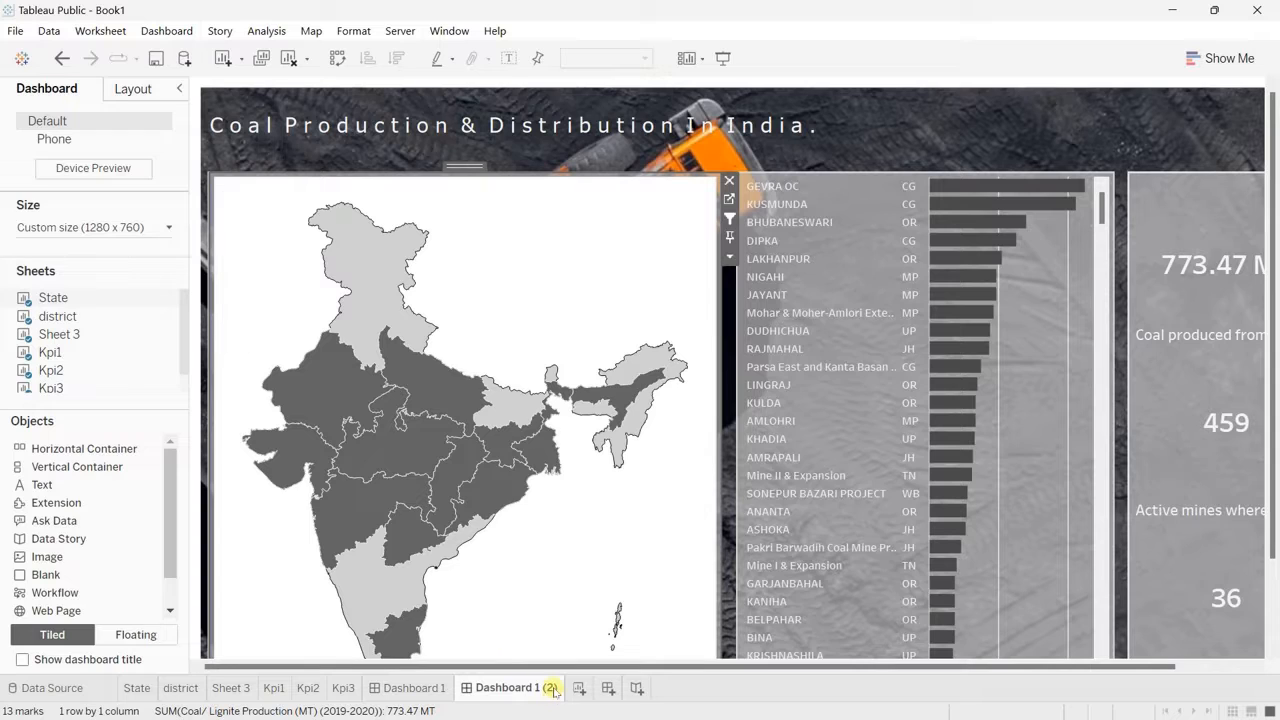
{"action": "double_click", "coordinate": [554, 691]}
{"action": "left_click", "coordinate": [554, 688]}
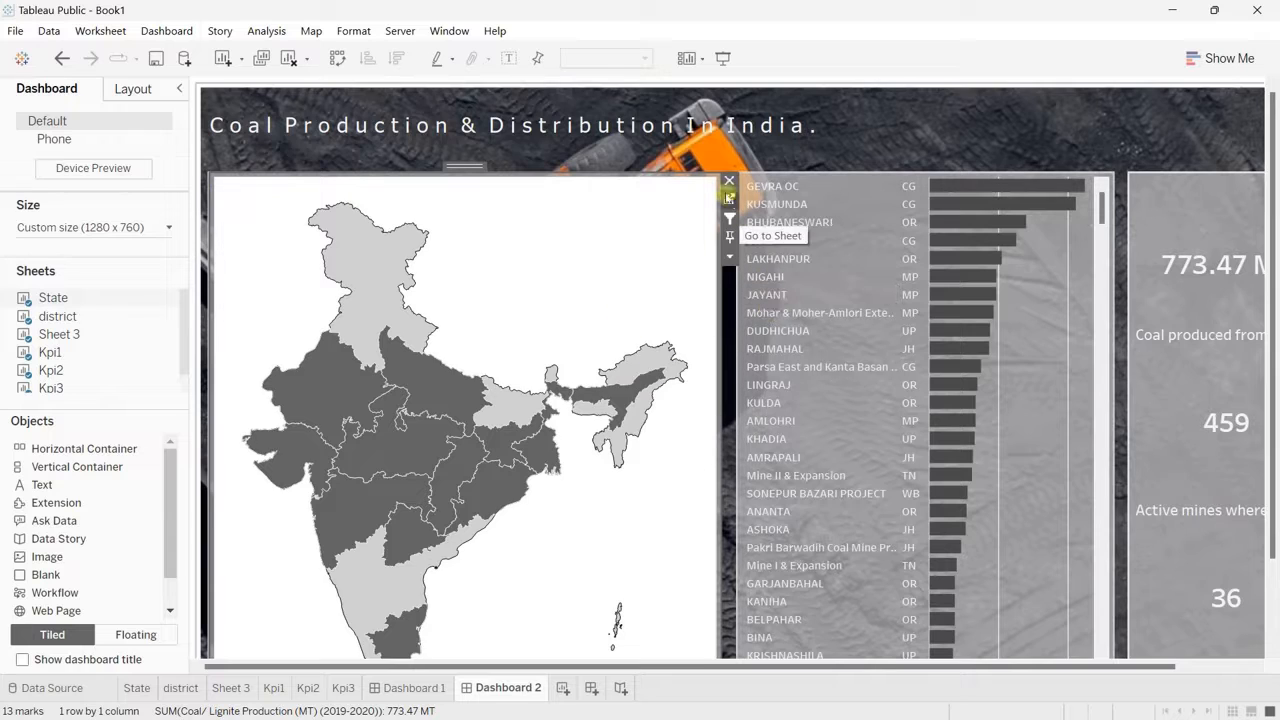
Step: Remove the state map and the mine production bar chart from Dashboard 2
{"action": "left_click", "coordinate": [729, 181]}
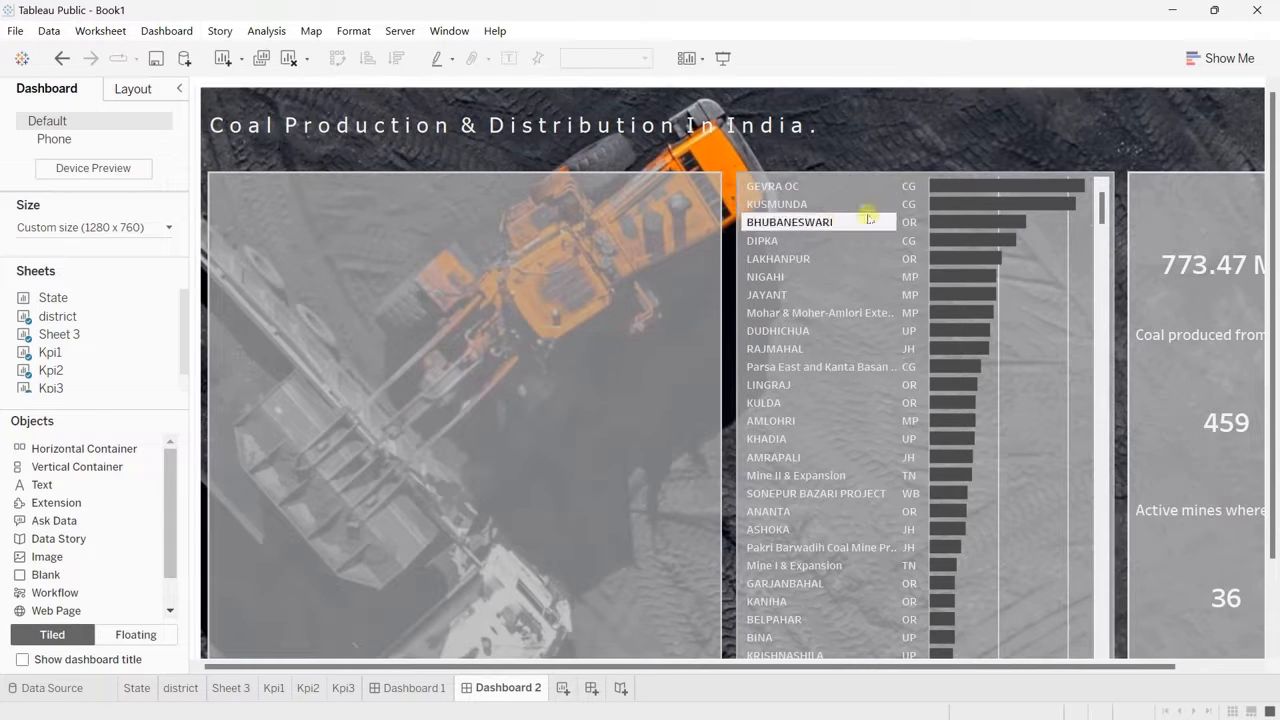
{"action": "left_click", "coordinate": [1036, 257]}
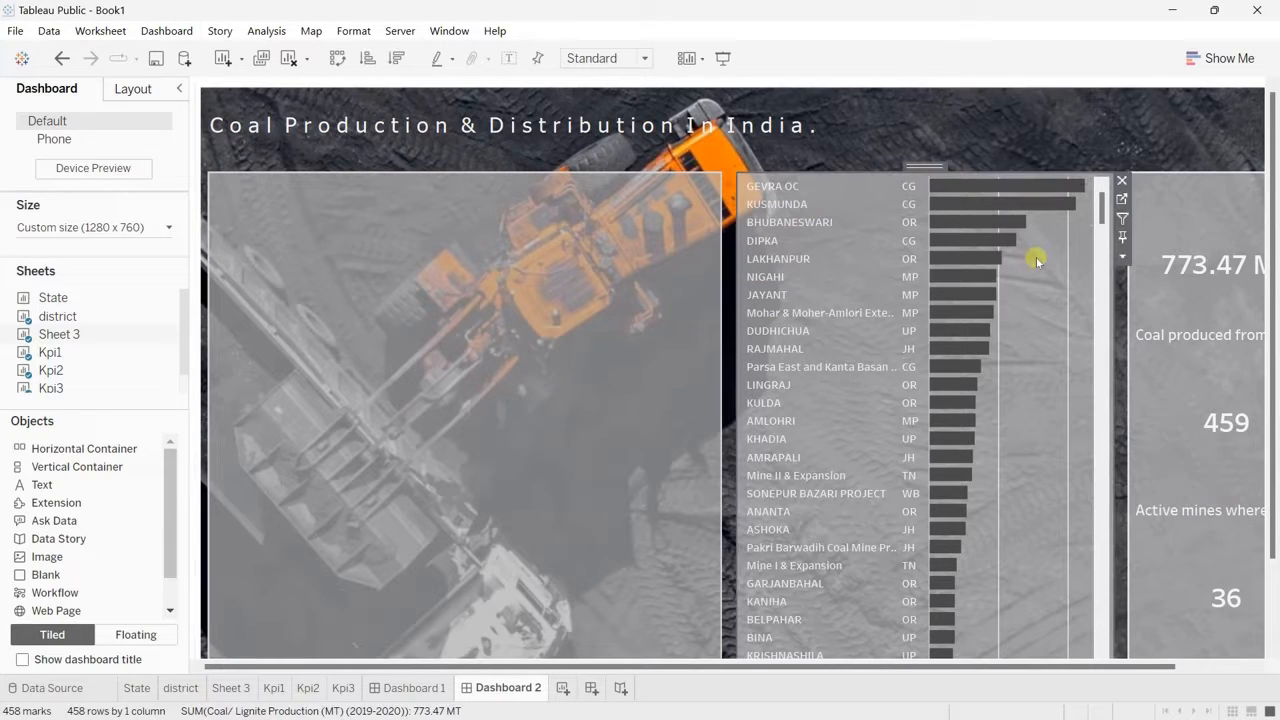
{"action": "left_click", "coordinate": [1123, 181]}
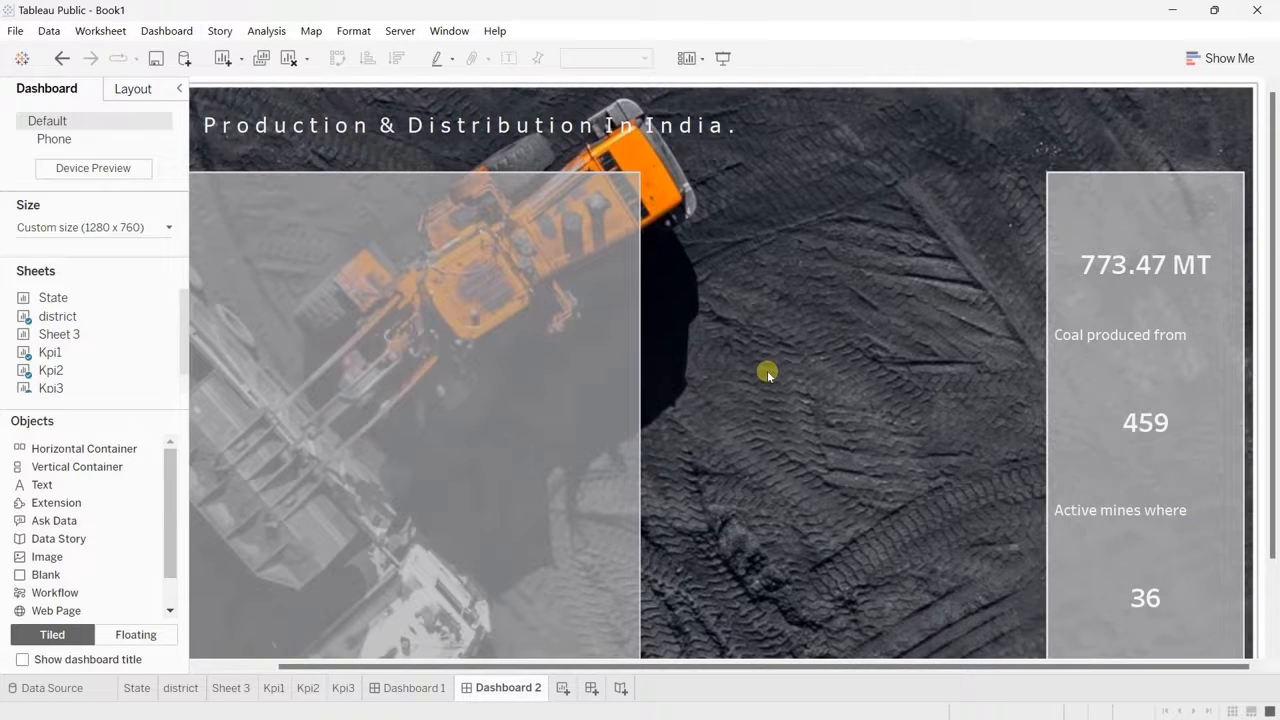
{"action": "scroll", "coordinate": [767, 373], "scroll_direction": "left", "scroll_amount": 3}
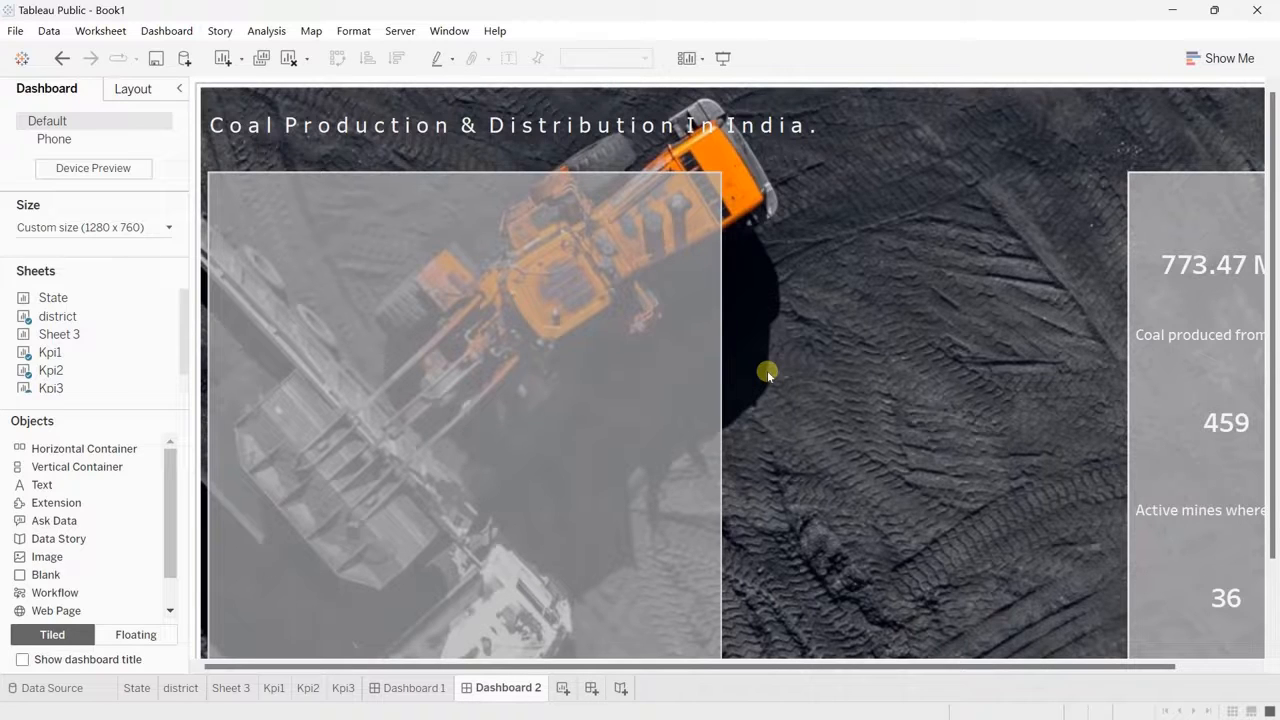
Step: Create a new worksheet with a vertical bar chart of total Coal/ Lignite Production by State/UT Name
{"action": "left_click", "coordinate": [137, 688]}
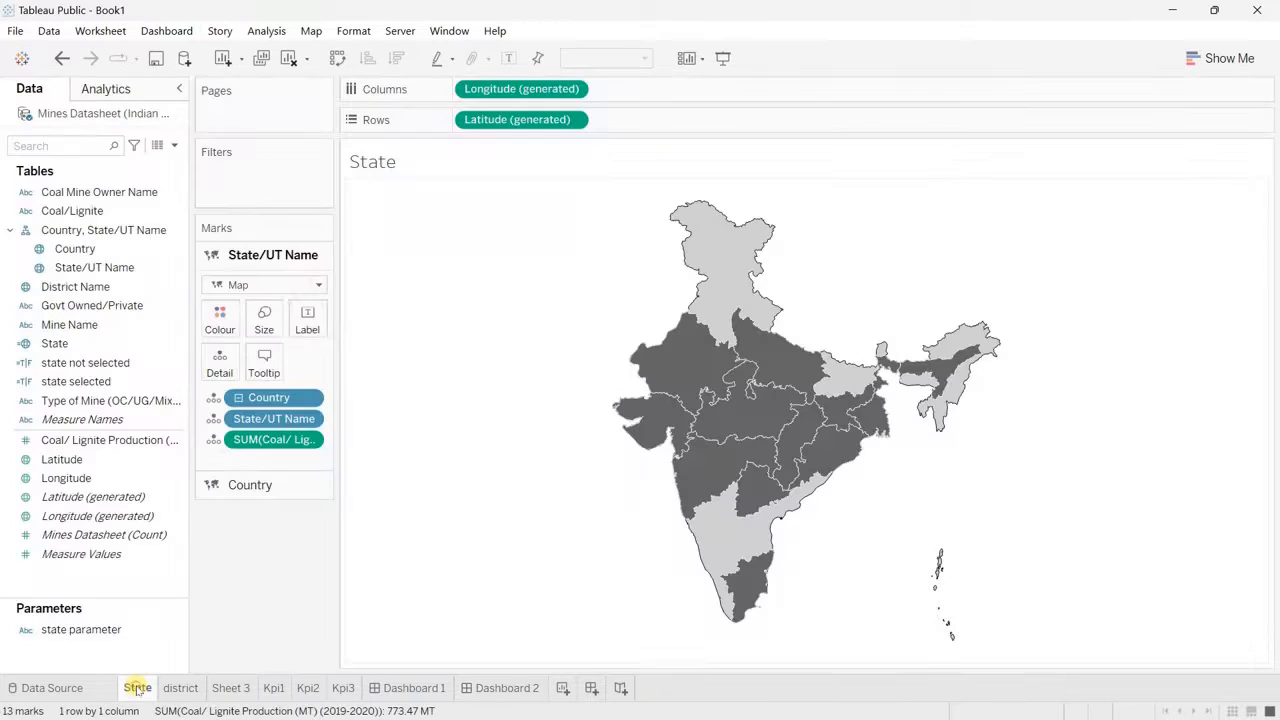
{"action": "left_click", "coordinate": [563, 688]}
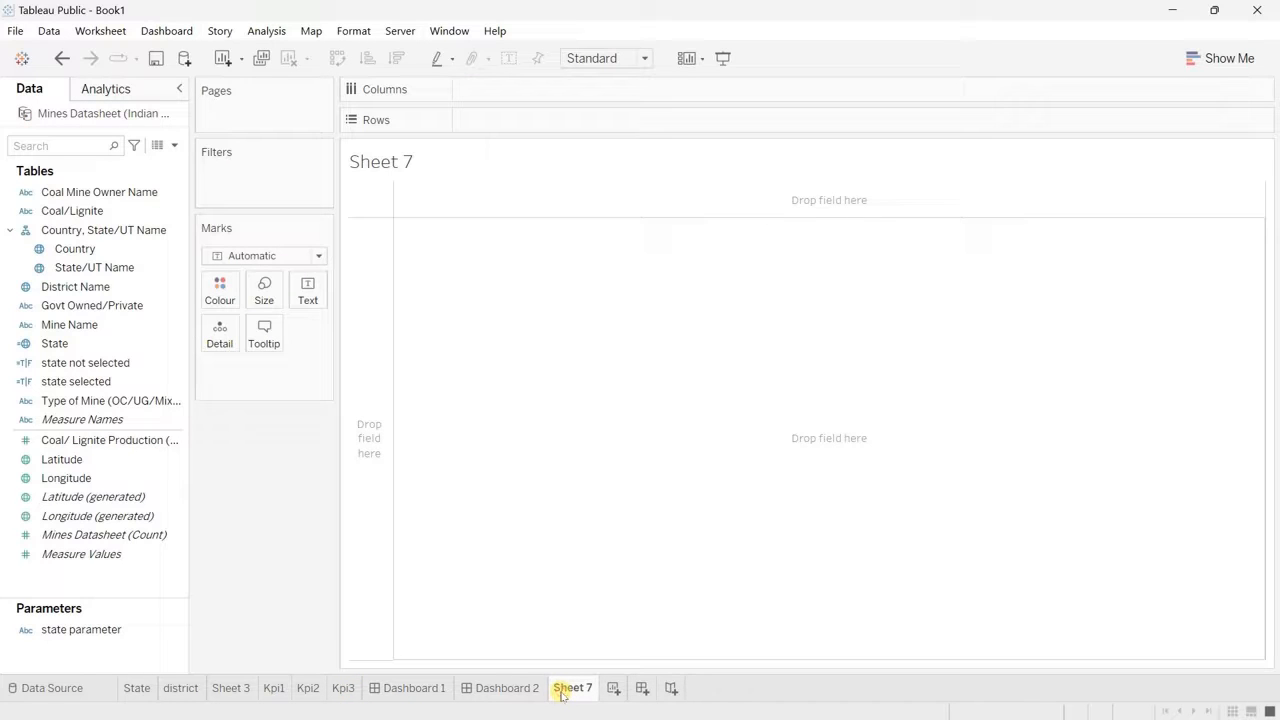
{"action": "left_click", "coordinate": [10, 231]}
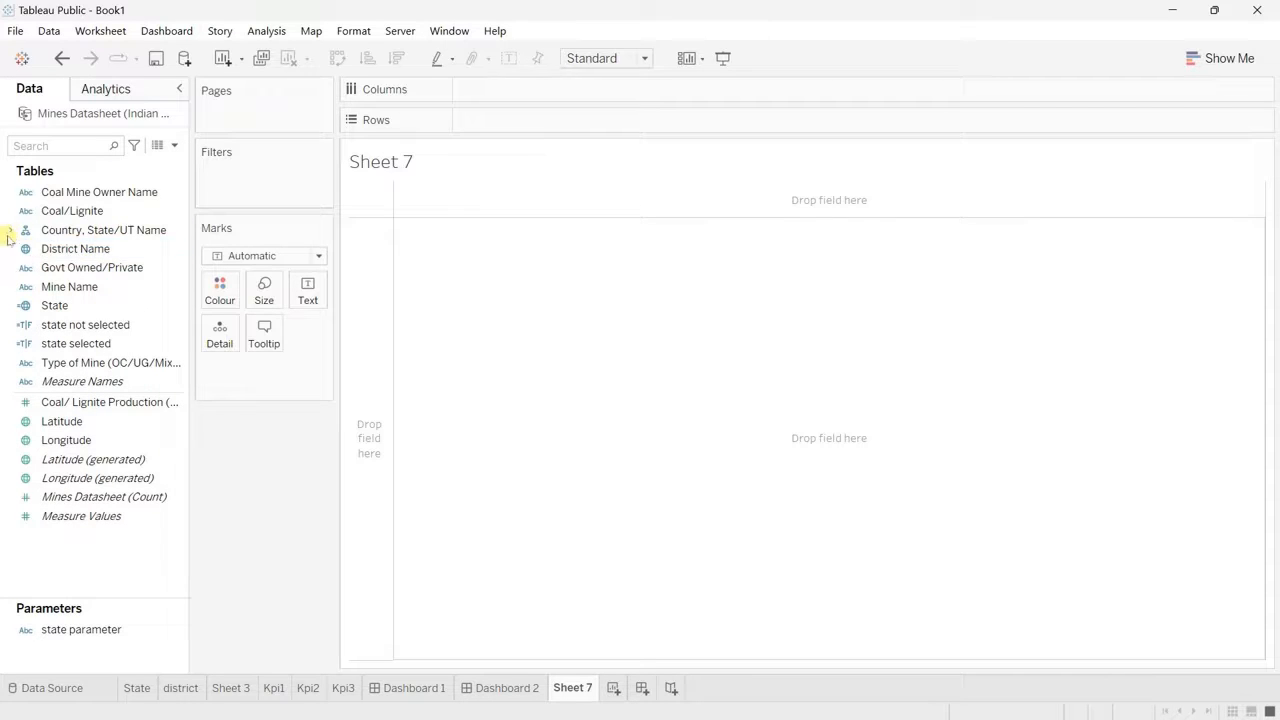
{"action": "left_click", "coordinate": [10, 231]}
{"action": "left_click_drag", "start_coordinate": [84, 267], "coordinate": [499, 123]}
{"action": "left_click", "coordinate": [86, 328]}
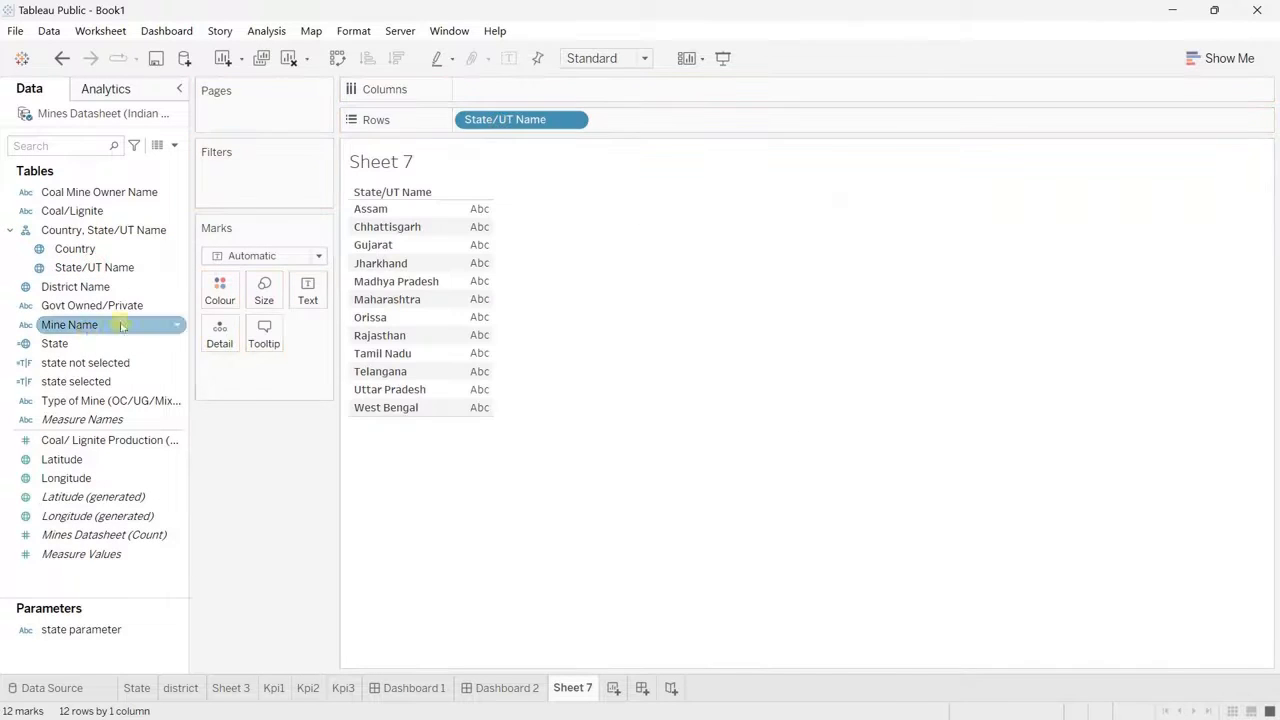
{"action": "left_click_drag", "start_coordinate": [100, 440], "coordinate": [551, 88]}
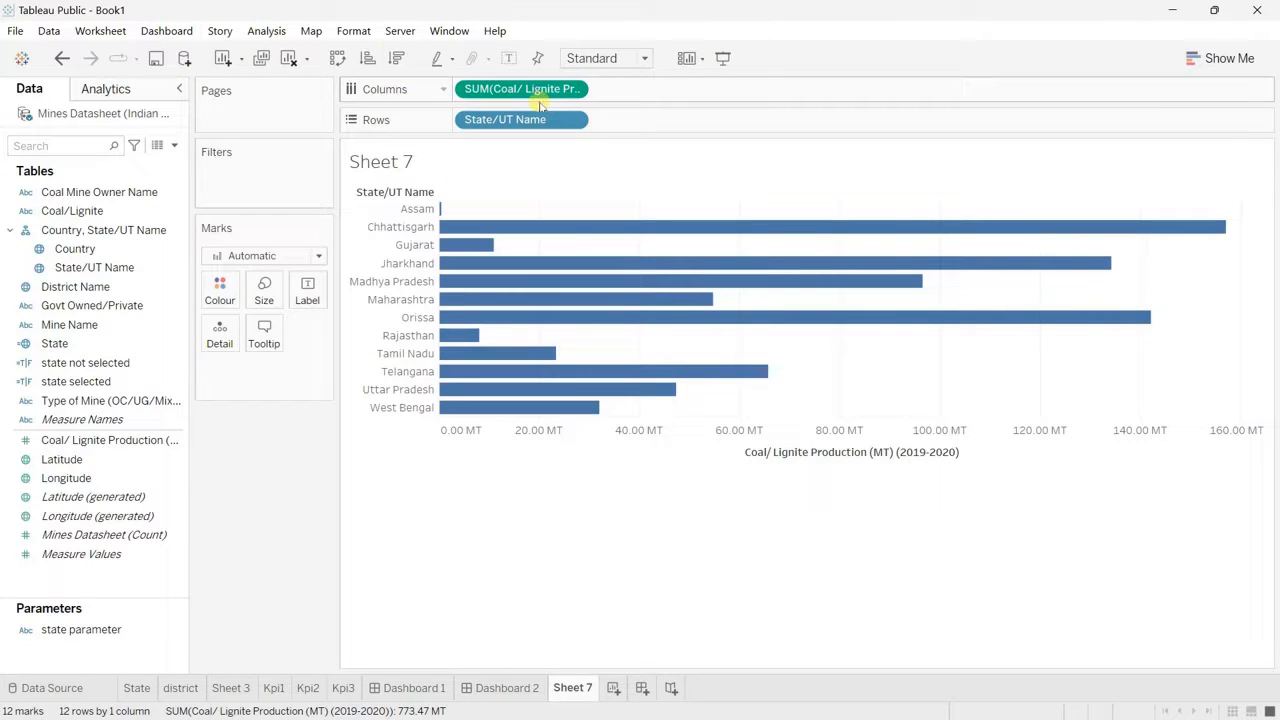
{"action": "left_click", "coordinate": [338, 58]}
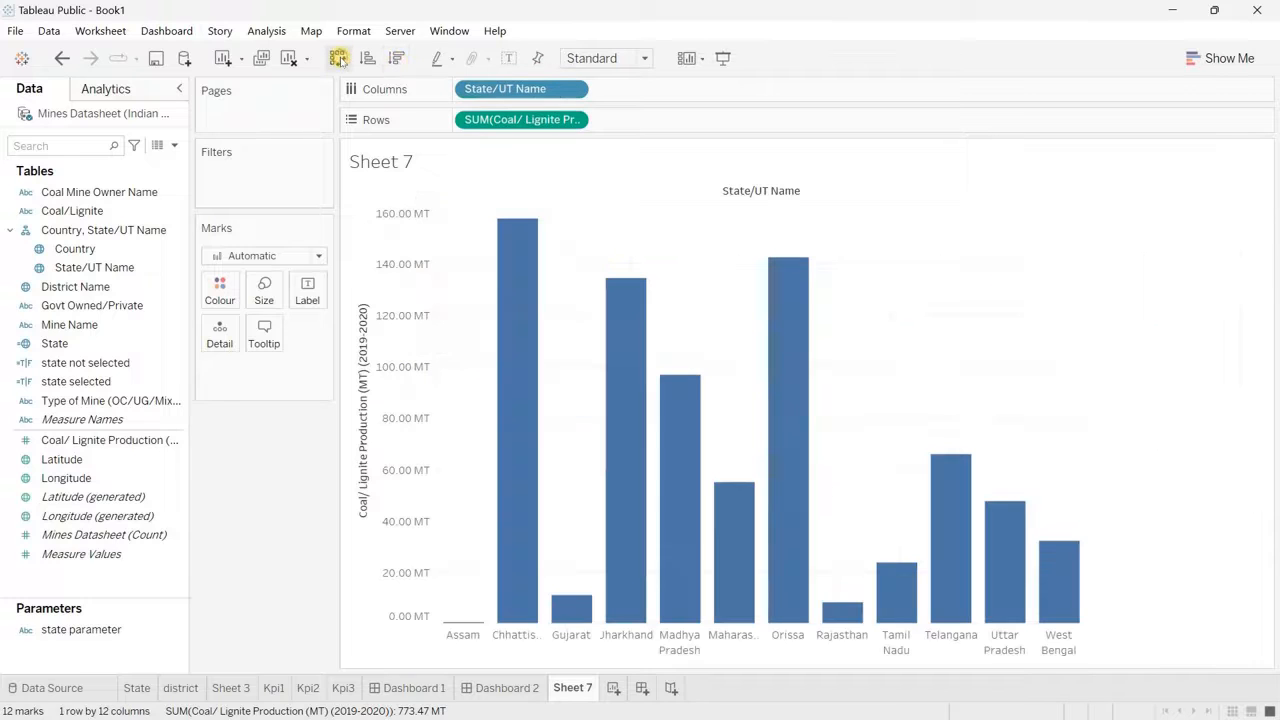
Step: Sort the states in descending order of production and fit the chart to the entire view
{"action": "left_click", "coordinate": [398, 59]}
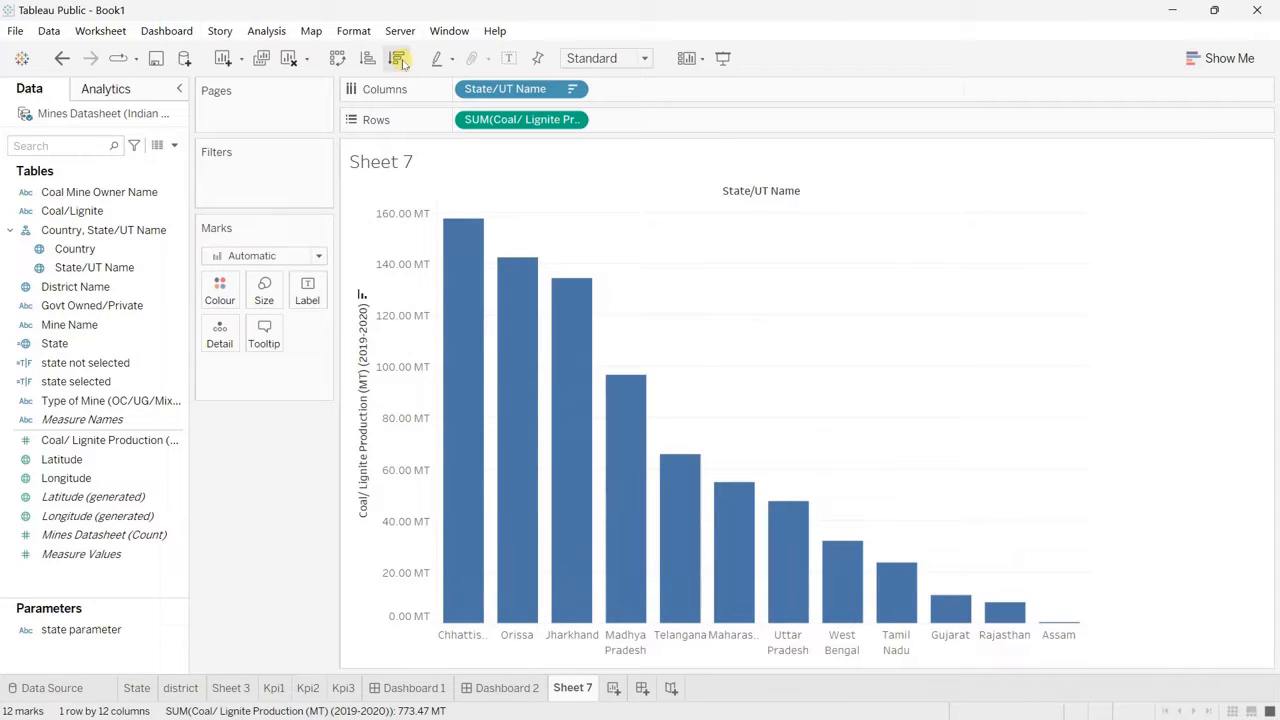
{"action": "left_click", "coordinate": [645, 58]}
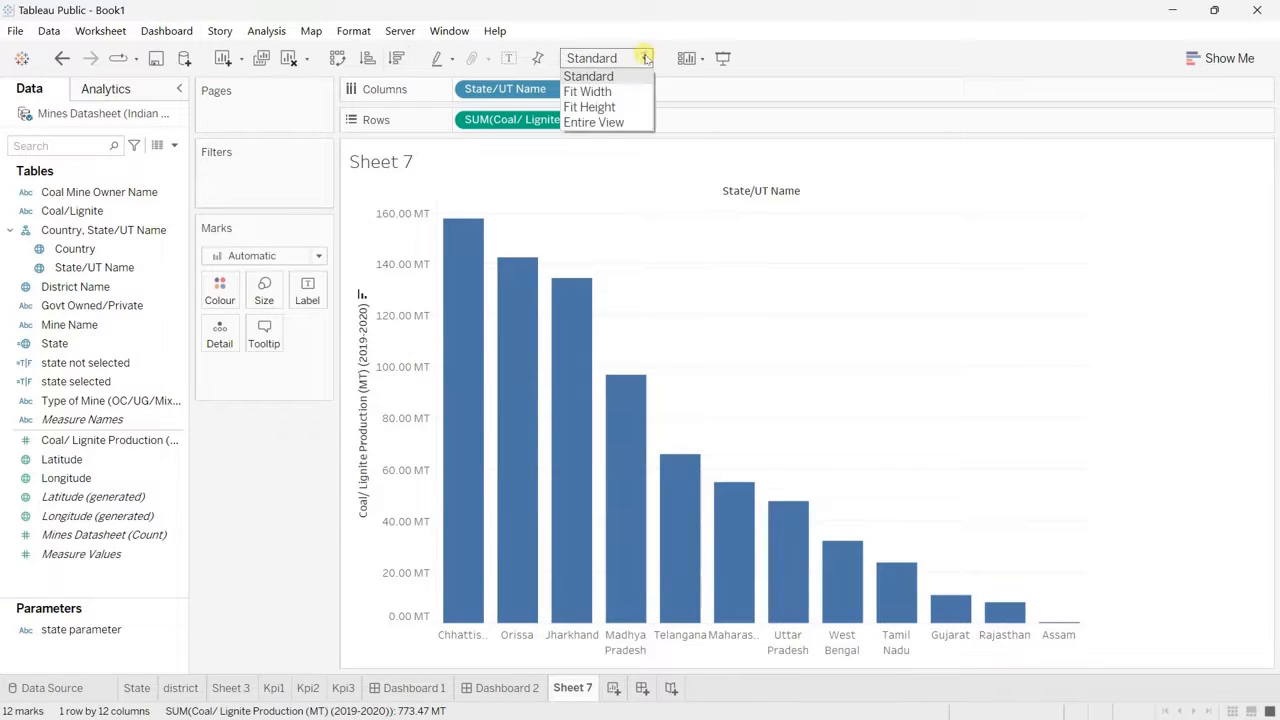
{"action": "left_click", "coordinate": [592, 107]}
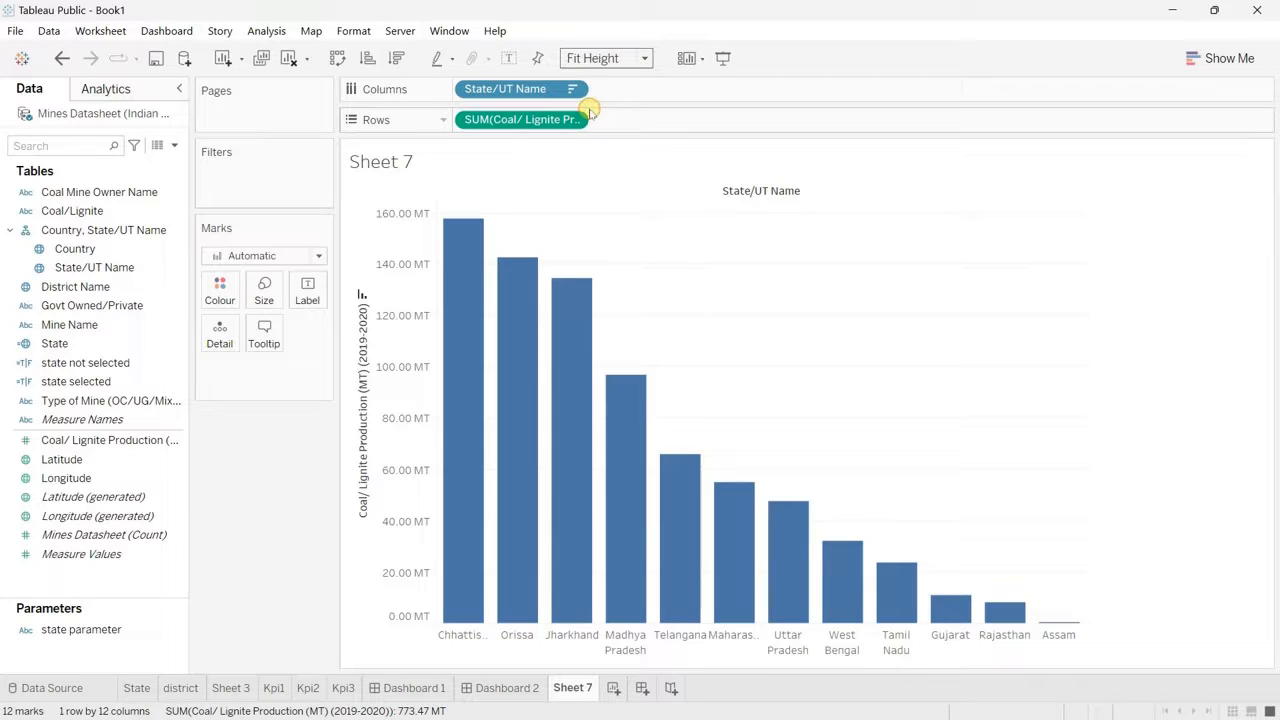
{"action": "left_click", "coordinate": [645, 58]}
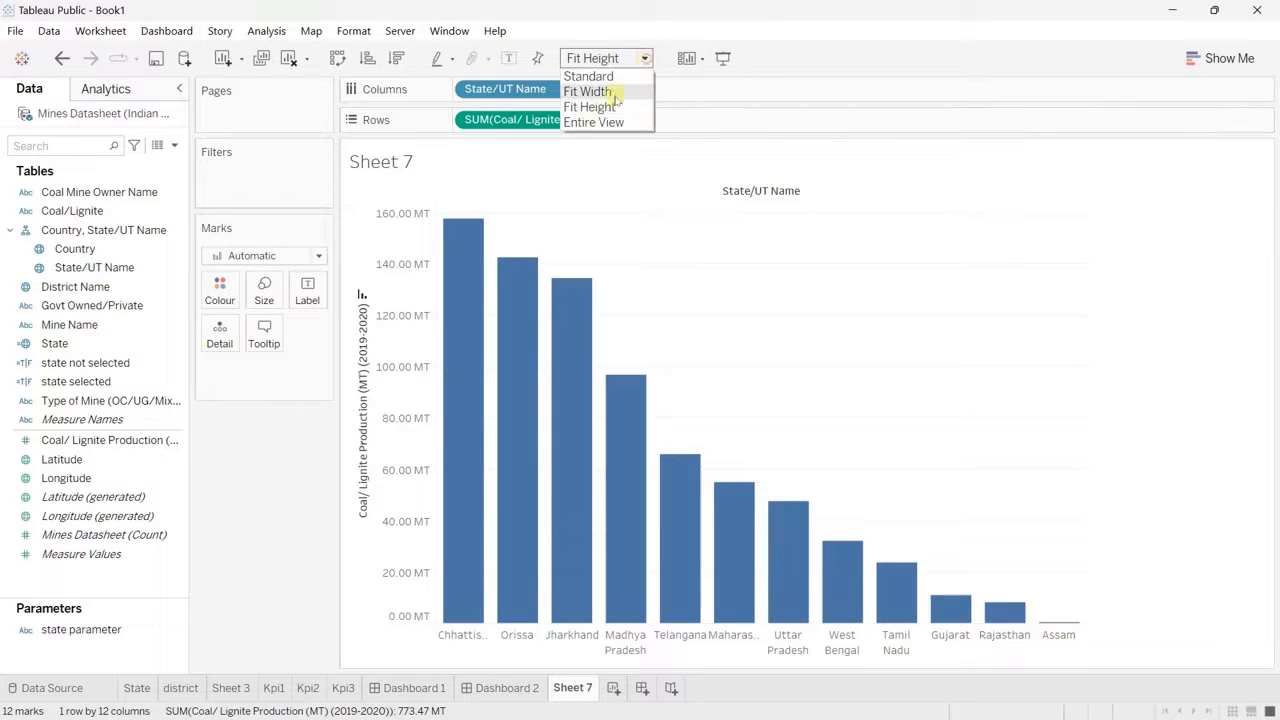
{"action": "left_click", "coordinate": [592, 122]}
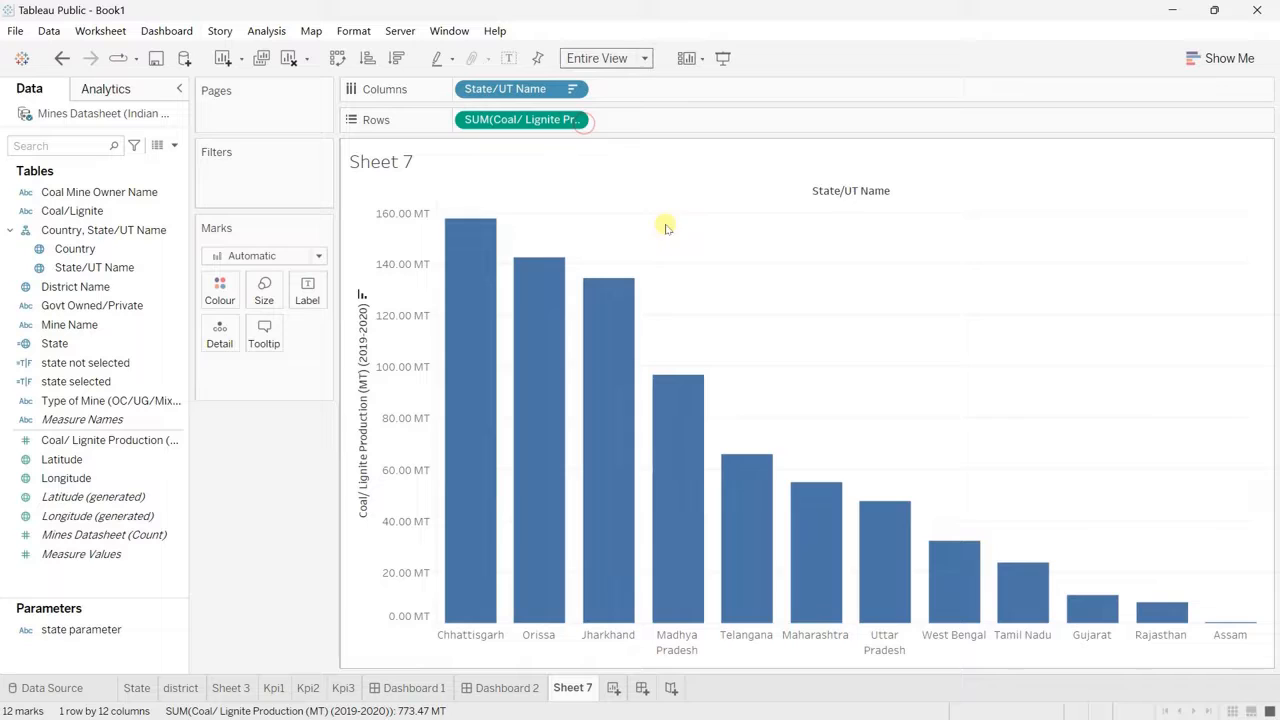
Step: Hide the State/UT Name field label above the columns and the production axis header
{"action": "right_click", "coordinate": [851, 191]}
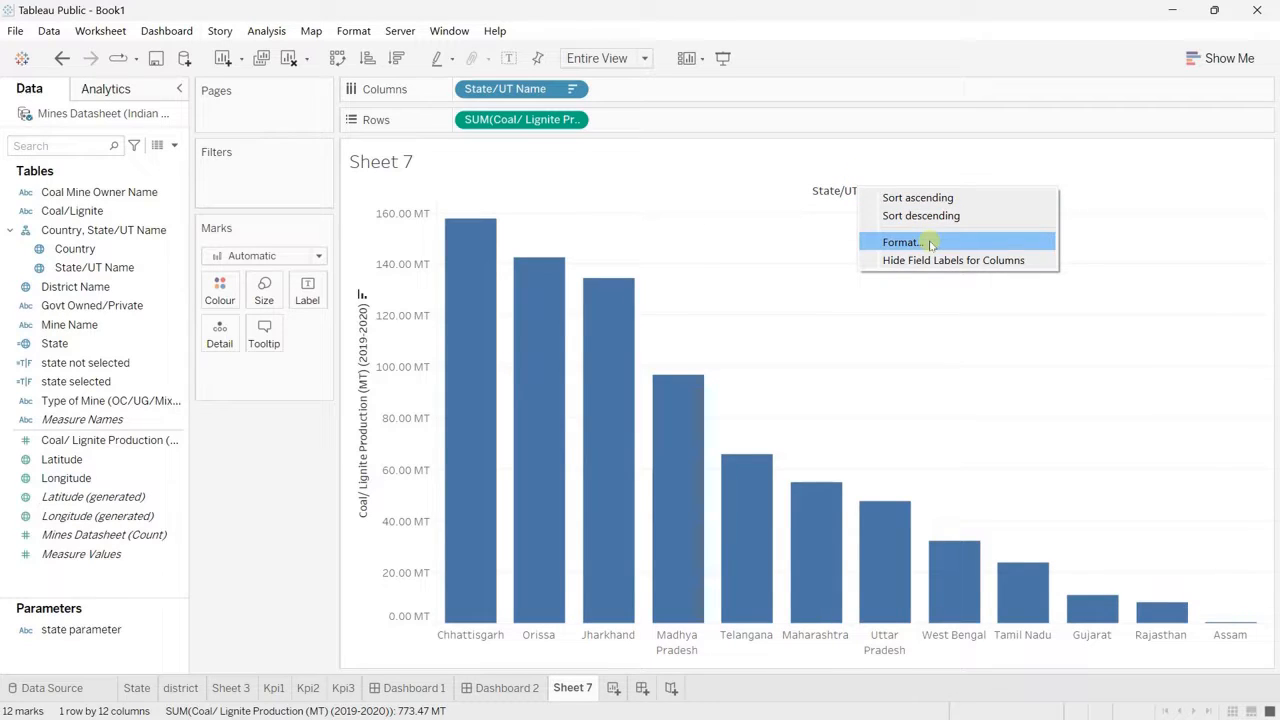
{"action": "left_click", "coordinate": [905, 262]}
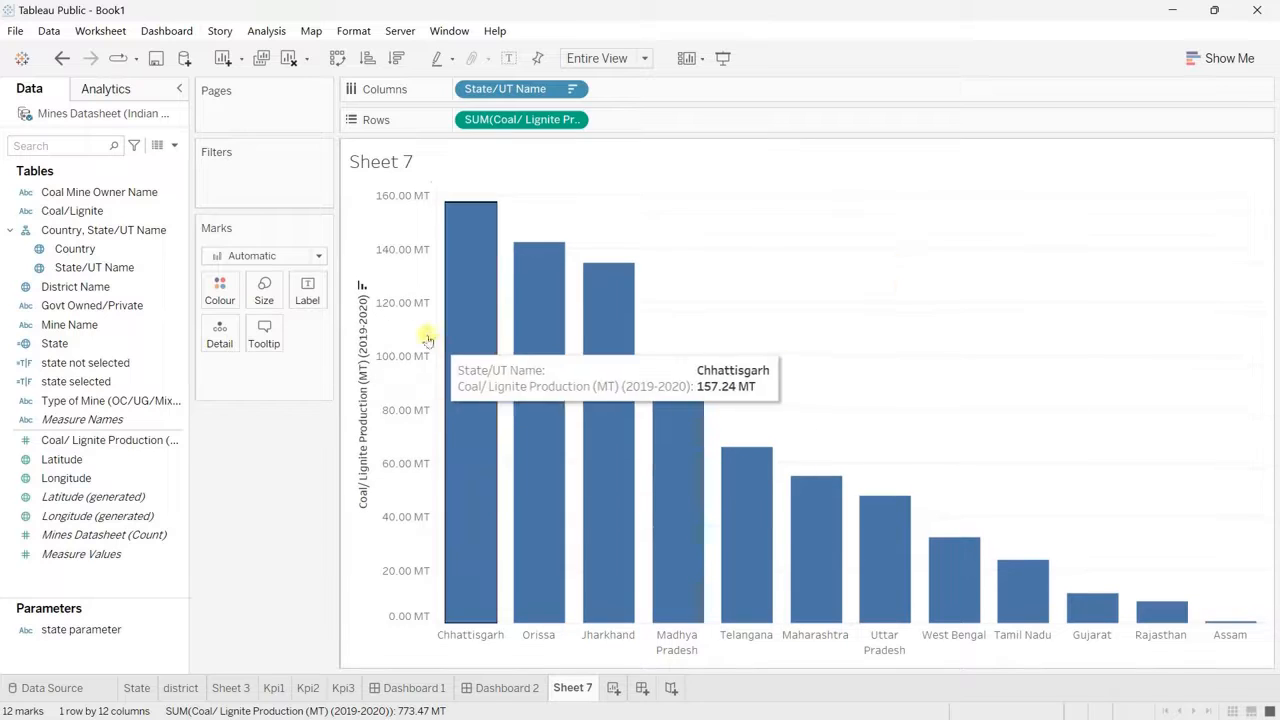
{"action": "right_click", "coordinate": [398, 316]}
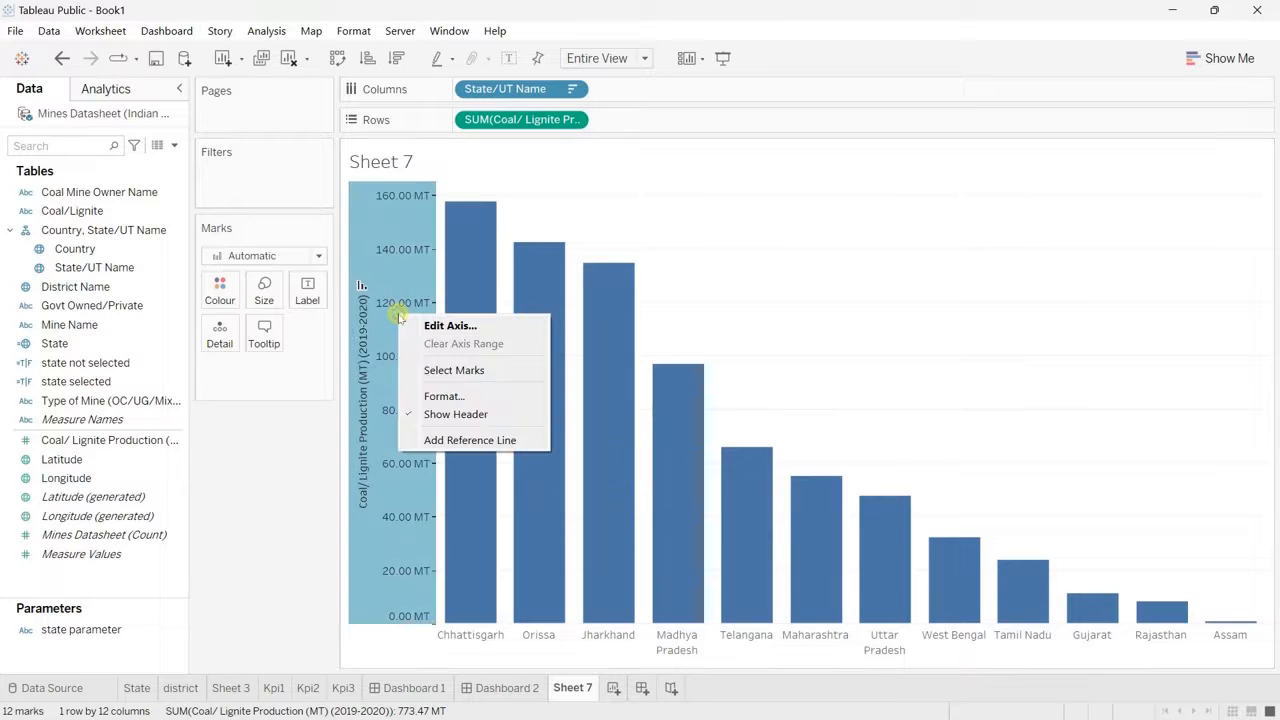
{"action": "left_click", "coordinate": [470, 414]}
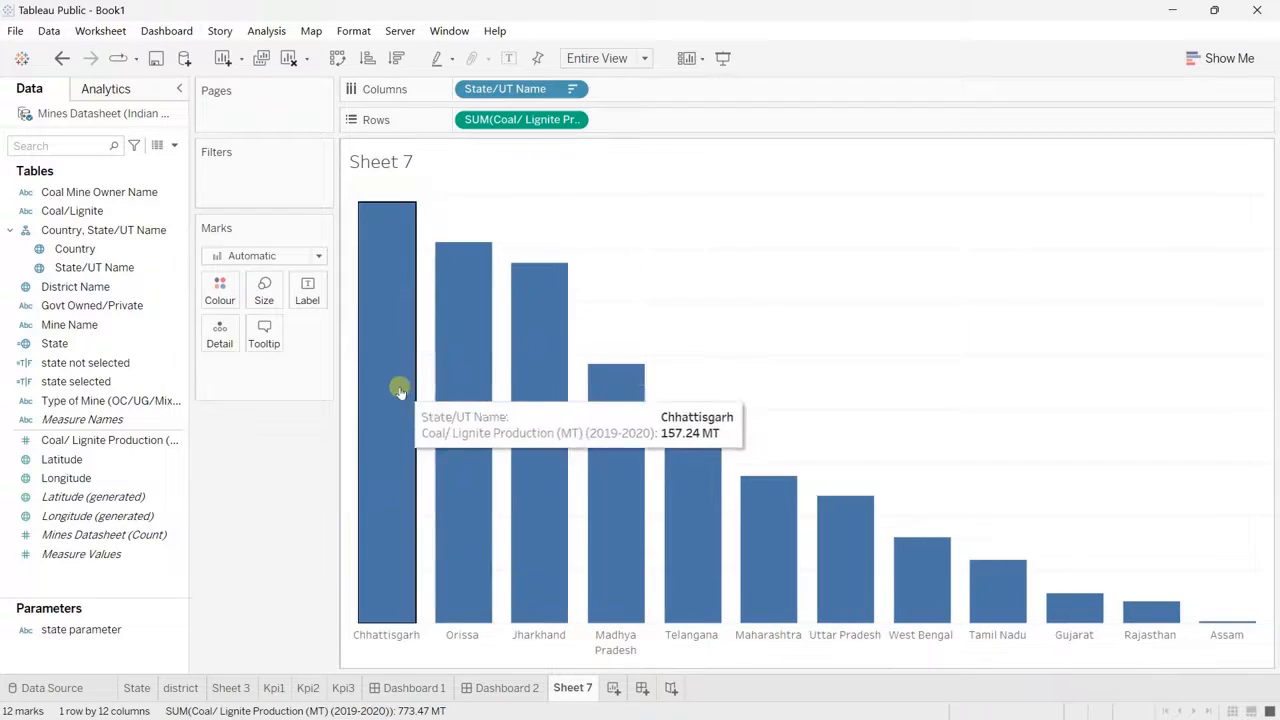
Step: Narrow the bars to the middle of the size range and colour them dark grey
{"action": "left_click", "coordinate": [266, 298]}
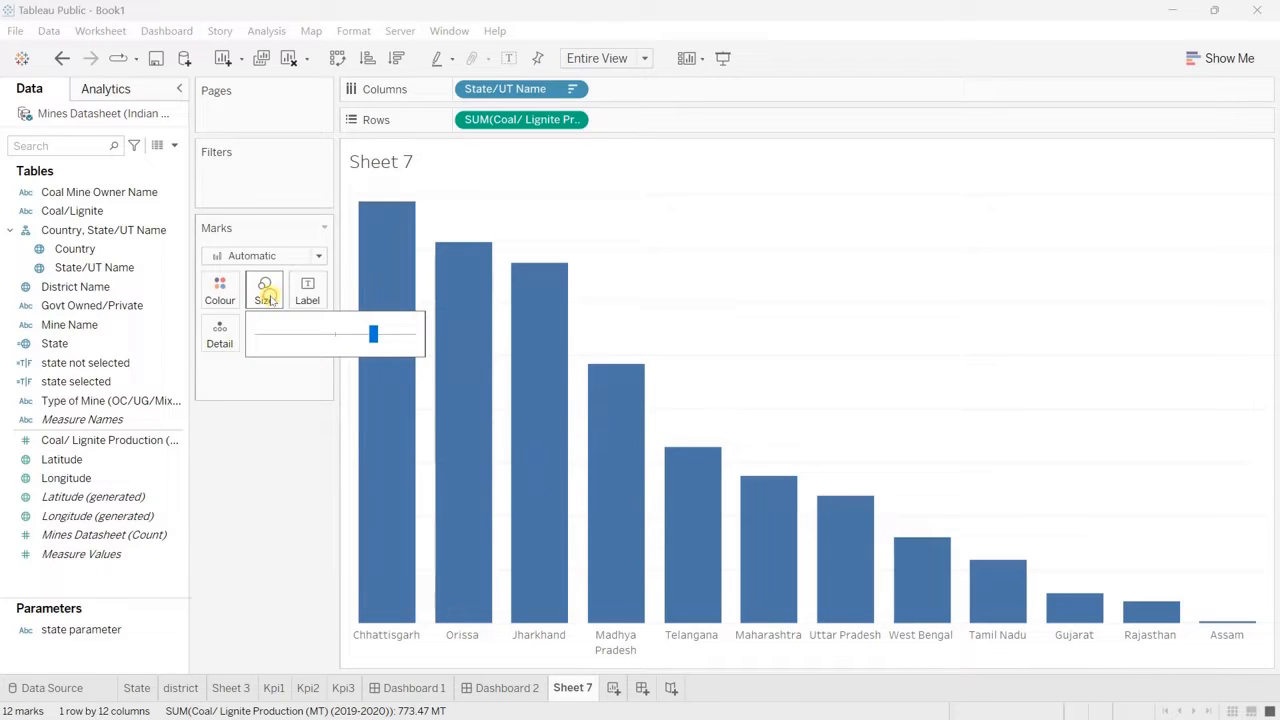
{"action": "left_click", "coordinate": [336, 336]}
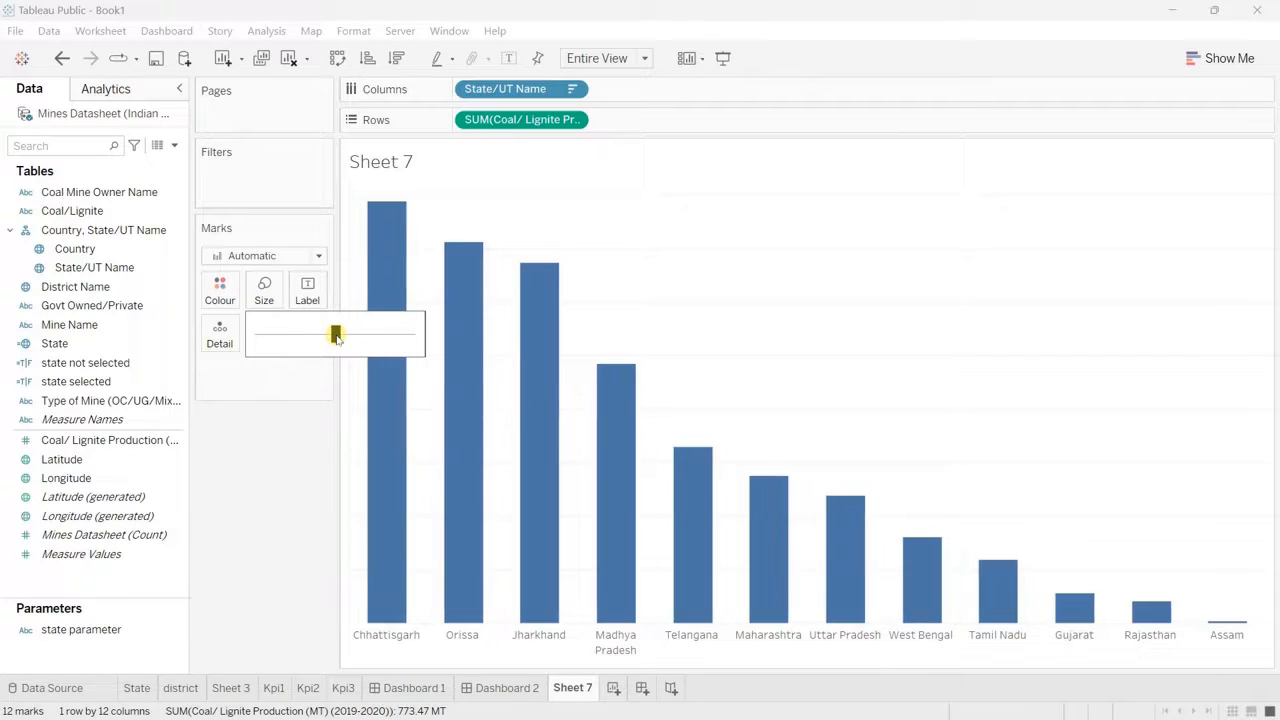
{"action": "left_click", "coordinate": [285, 452]}
{"action": "left_click", "coordinate": [220, 290]}
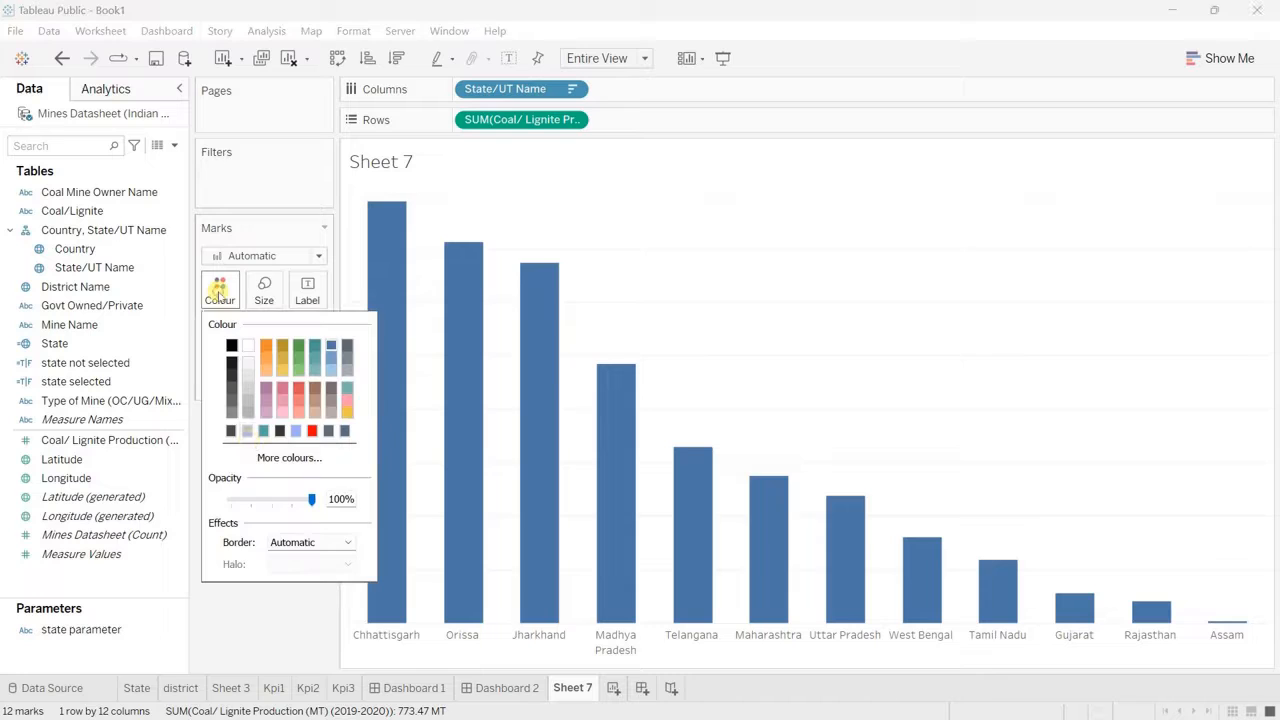
{"action": "left_click", "coordinate": [231, 431]}
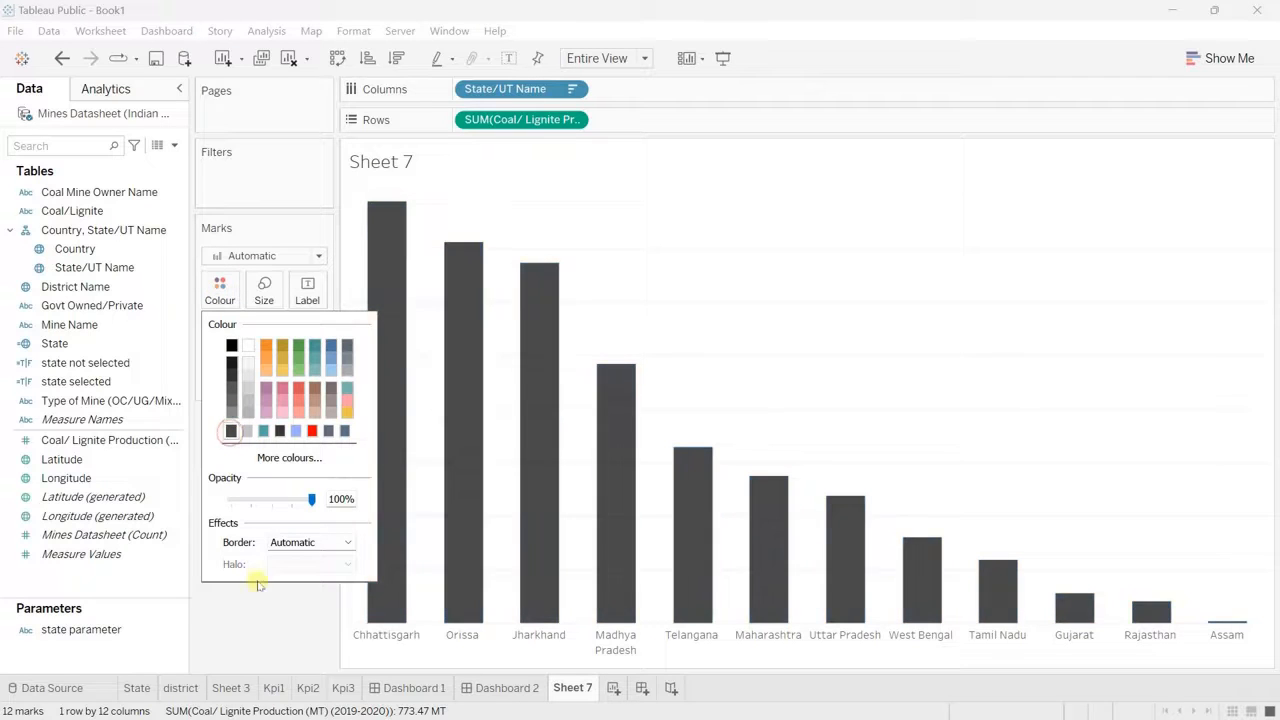
{"action": "left_click", "coordinate": [255, 617]}
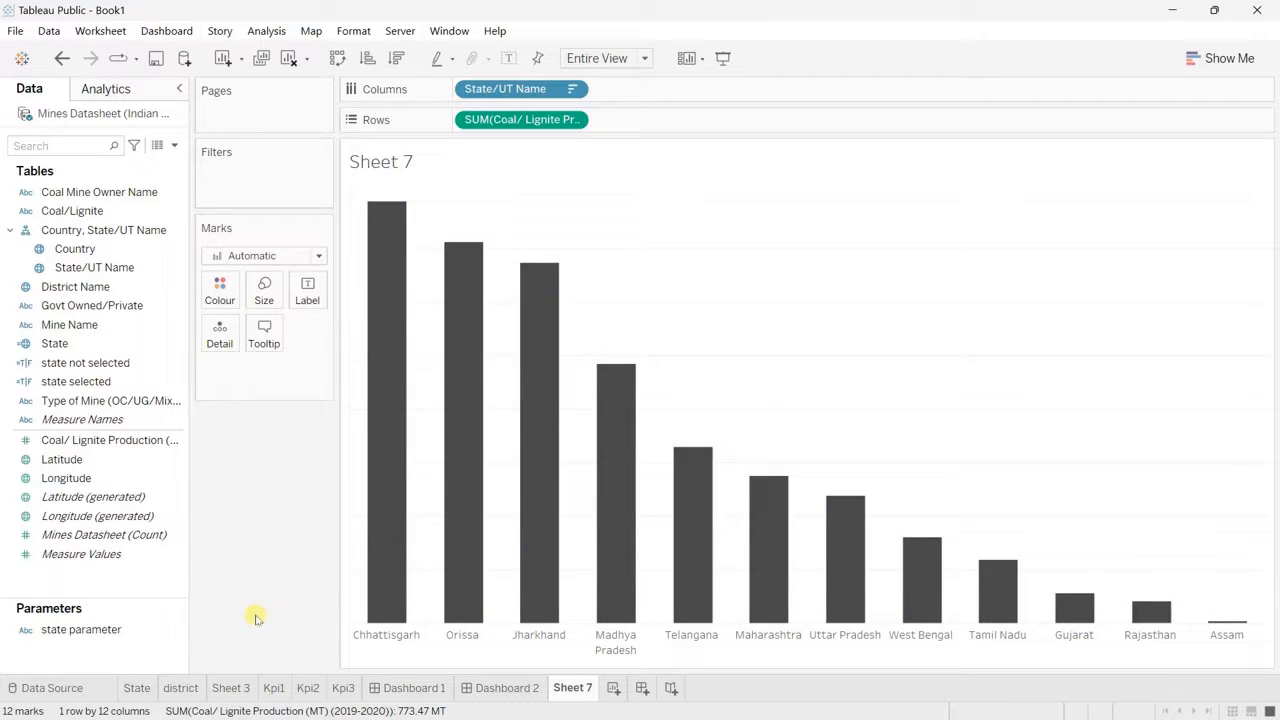
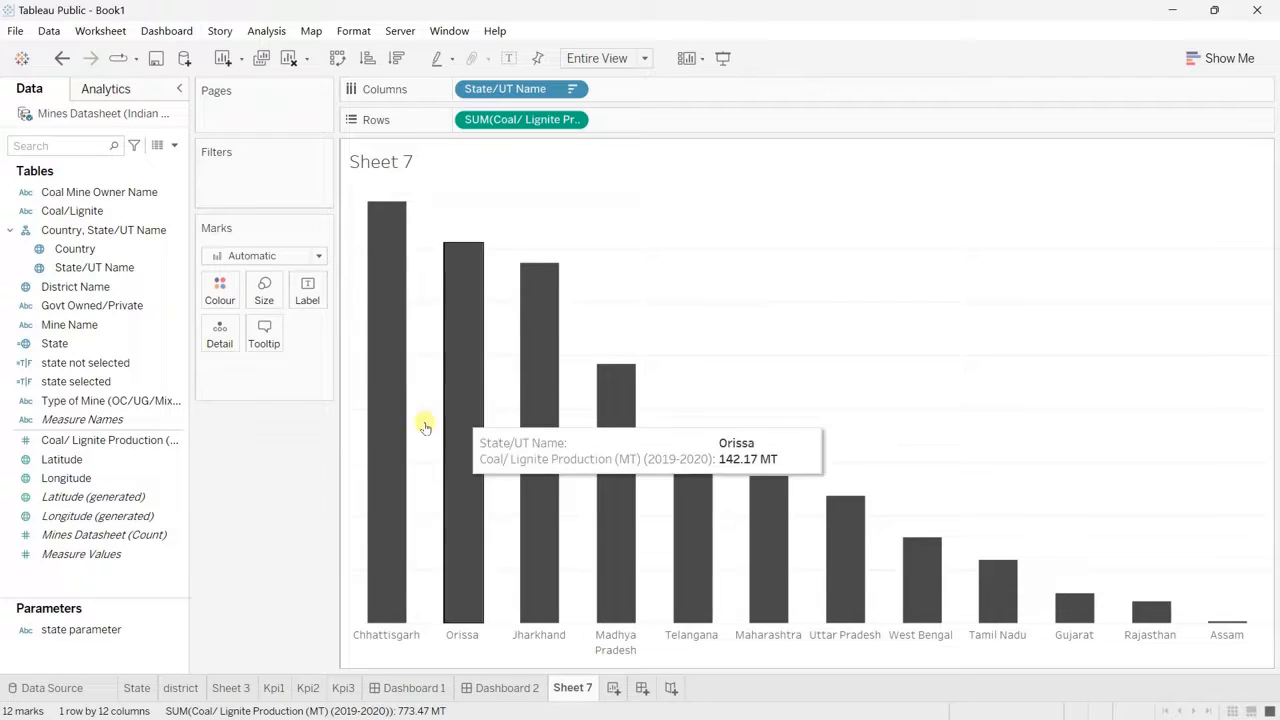
Step: Add Mine Name to the rows ahead of the production measure and aggregate it as a Count
{"action": "left_click", "coordinate": [96, 325]}
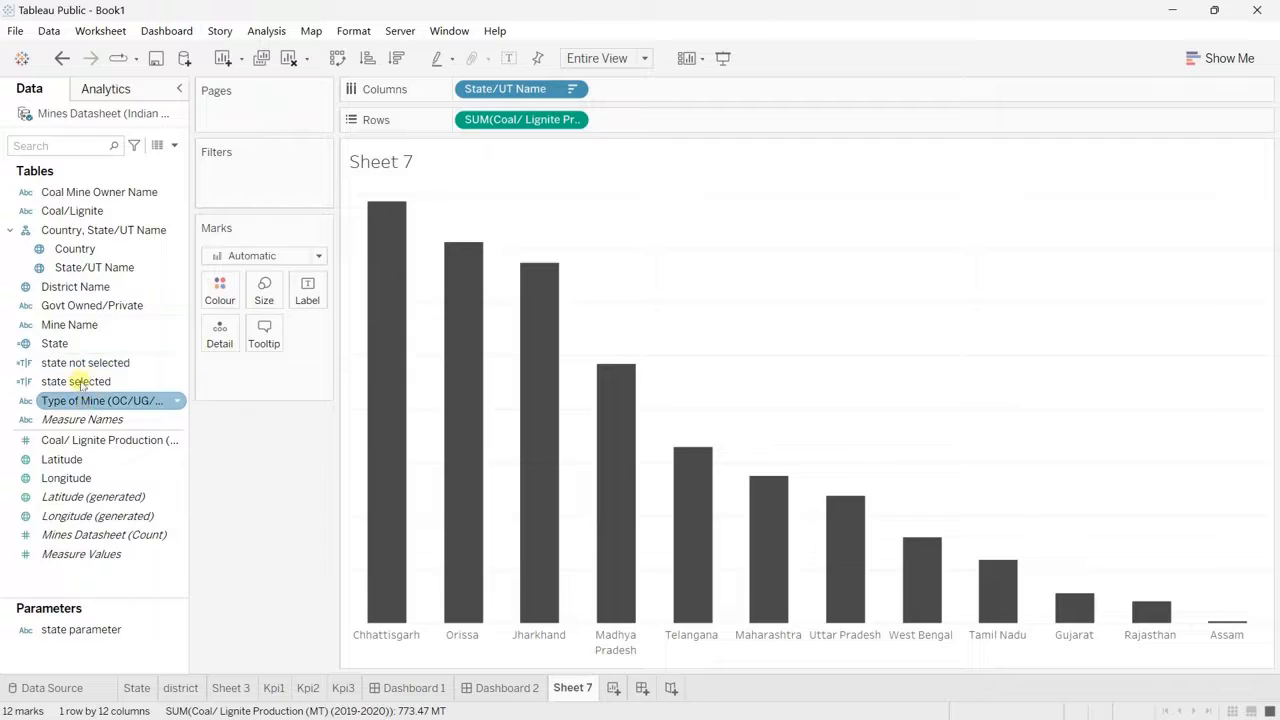
{"action": "left_click_drag", "start_coordinate": [82, 330], "coordinate": [683, 129]}
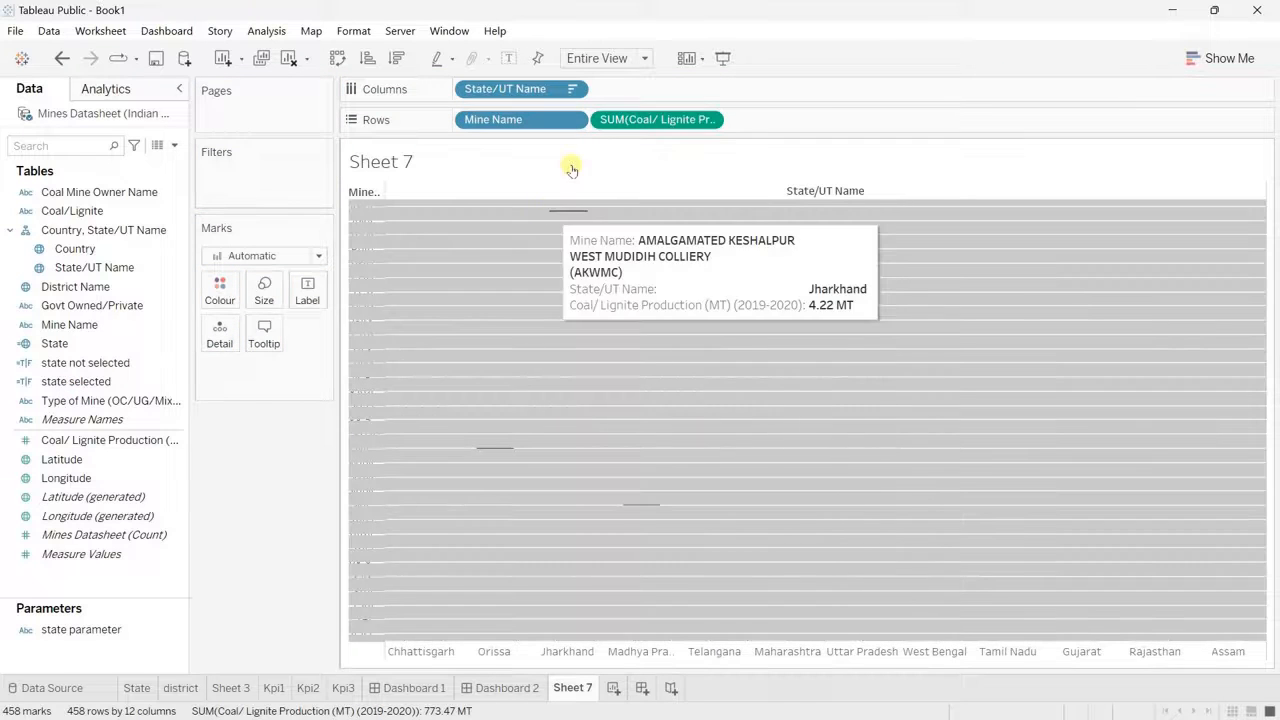
{"action": "left_click", "coordinate": [572, 119]}
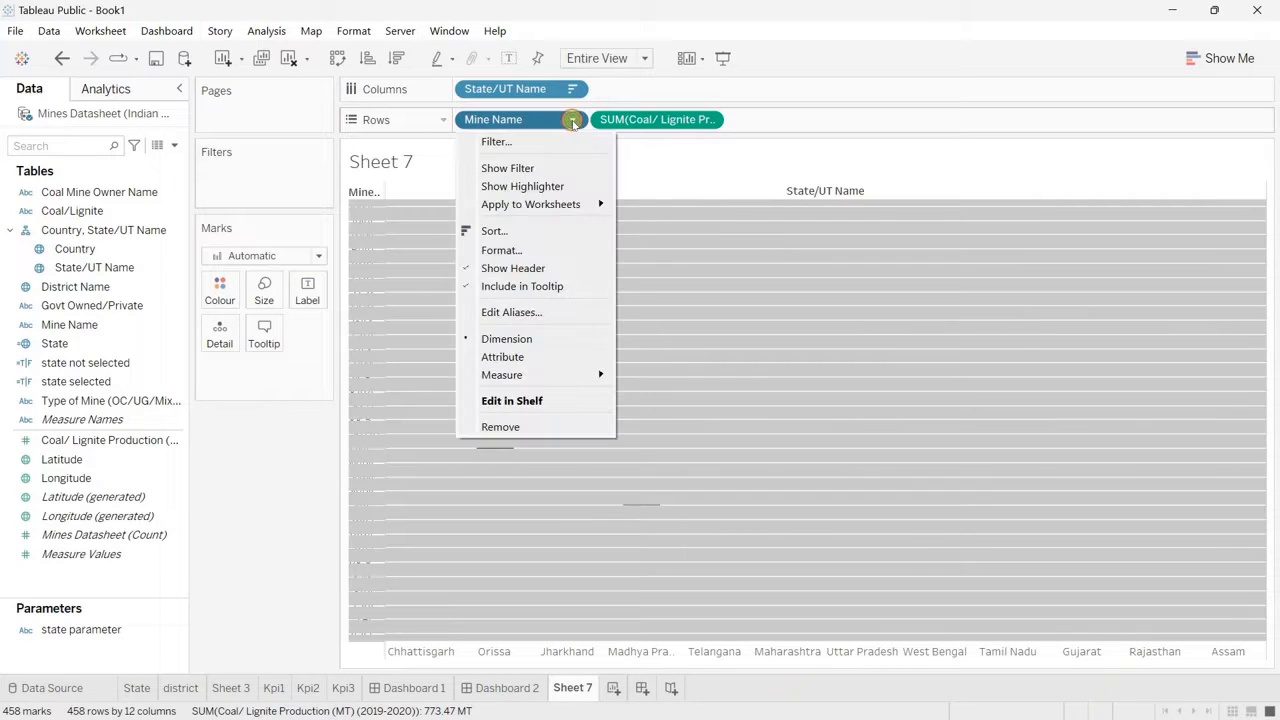
{"action": "mouse_move", "coordinate": [580, 374]}
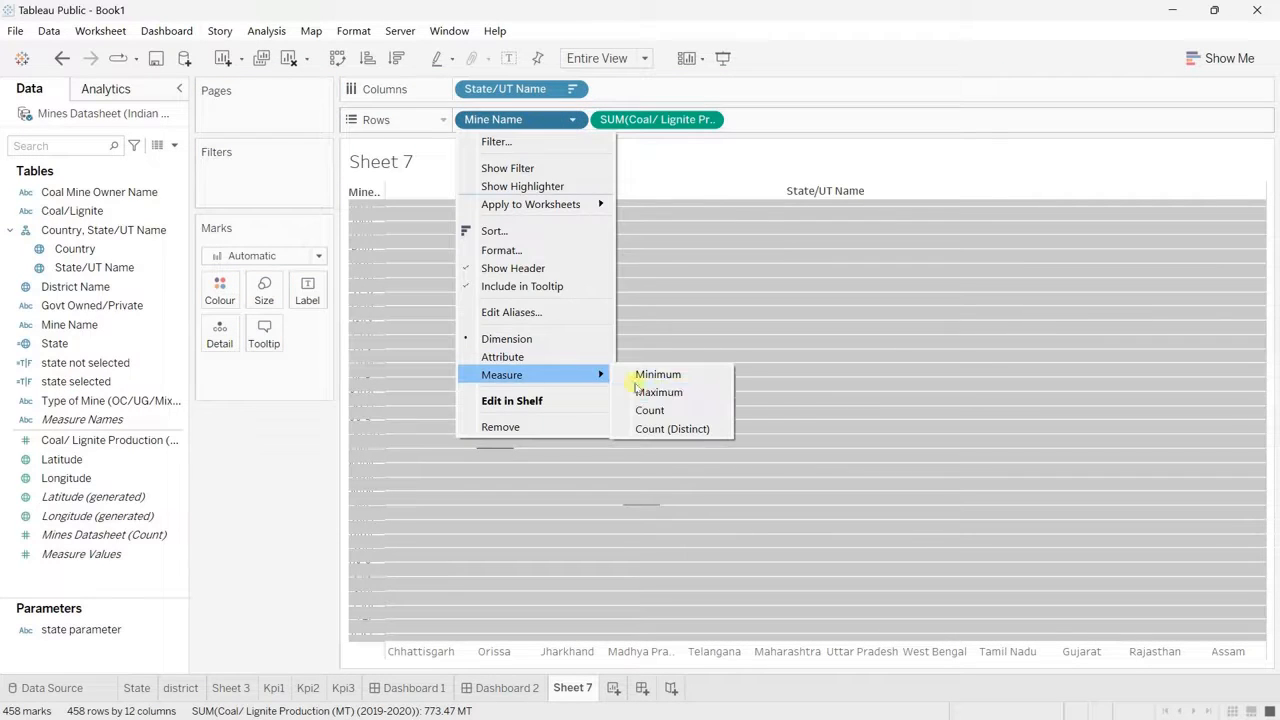
{"action": "left_click", "coordinate": [684, 407]}
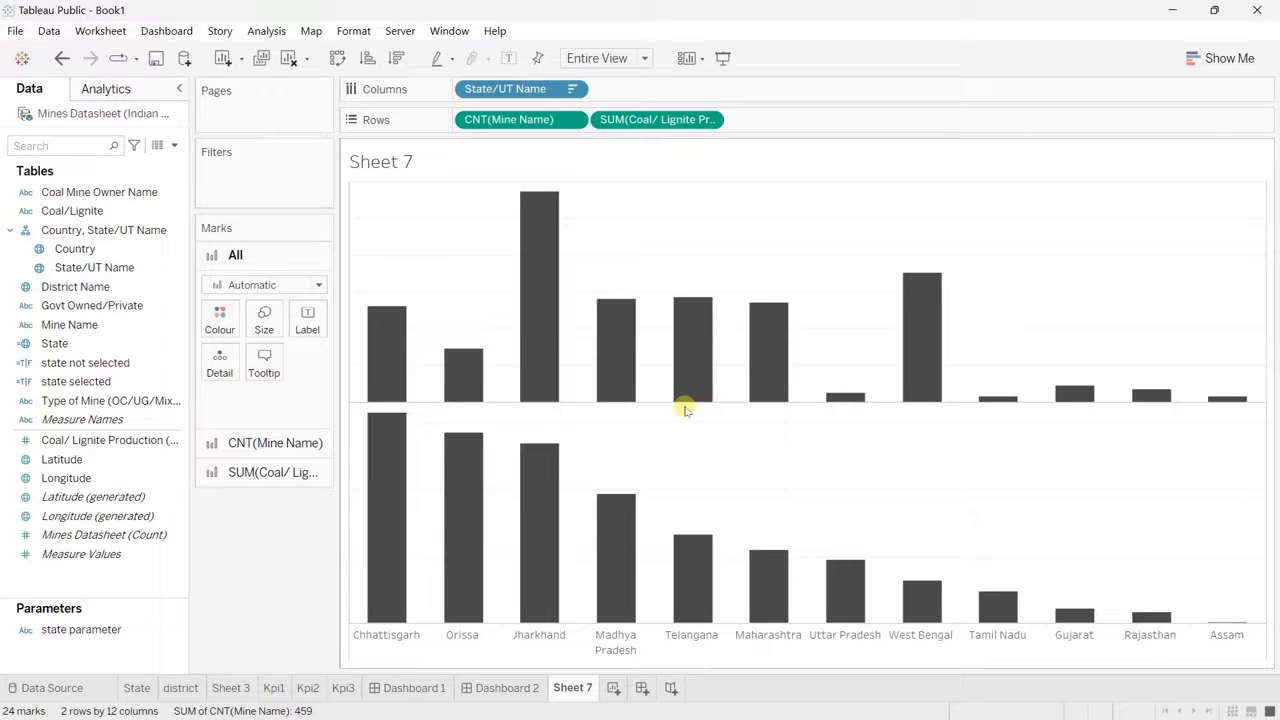
Step: Set the mark type to Line for the mine count and to Bar for Coal/ Lignite Production
{"action": "left_click", "coordinate": [270, 443]}
{"action": "left_click", "coordinate": [252, 314]}
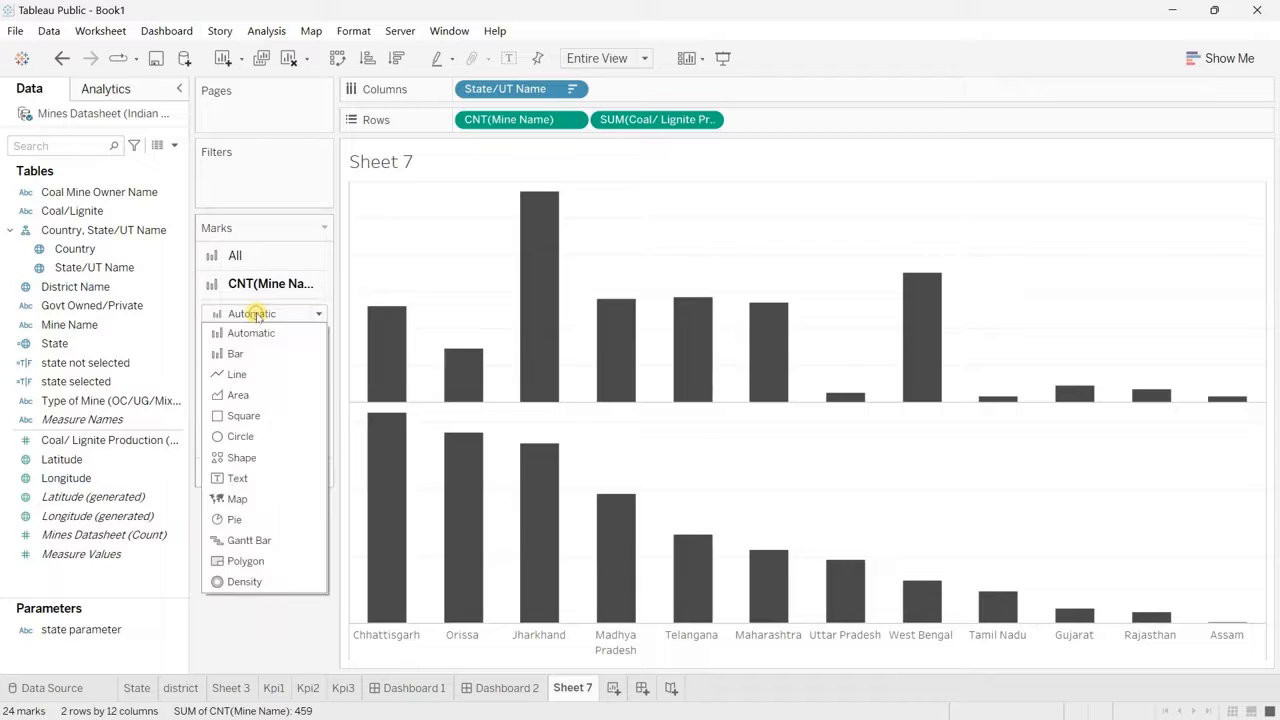
{"action": "left_click", "coordinate": [238, 376]}
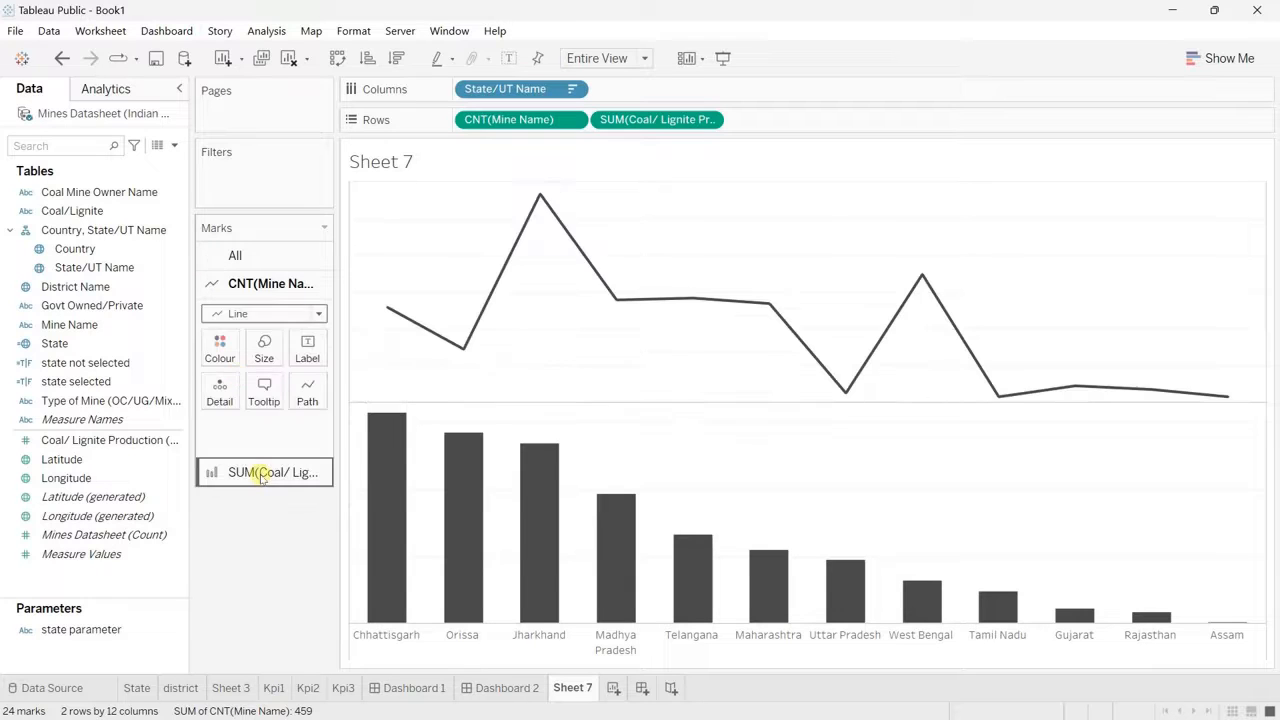
{"action": "left_click", "coordinate": [258, 470]}
{"action": "left_click", "coordinate": [254, 342]}
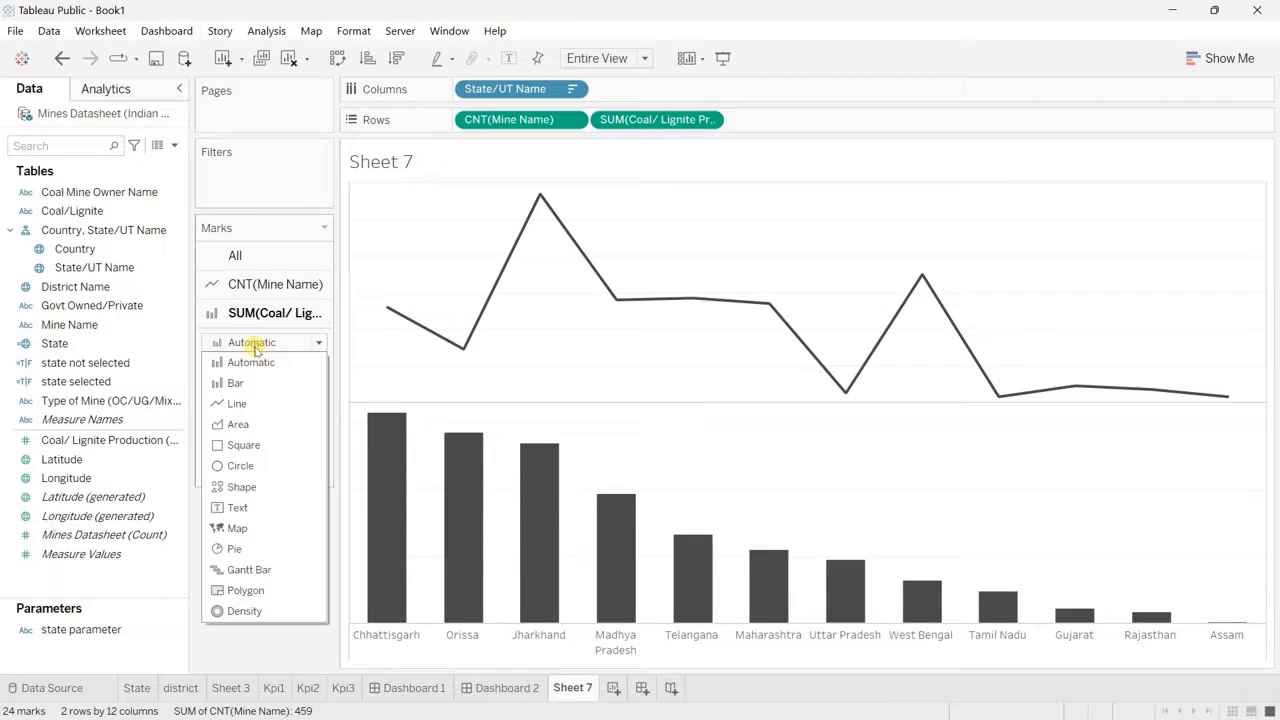
{"action": "left_click", "coordinate": [234, 385]}
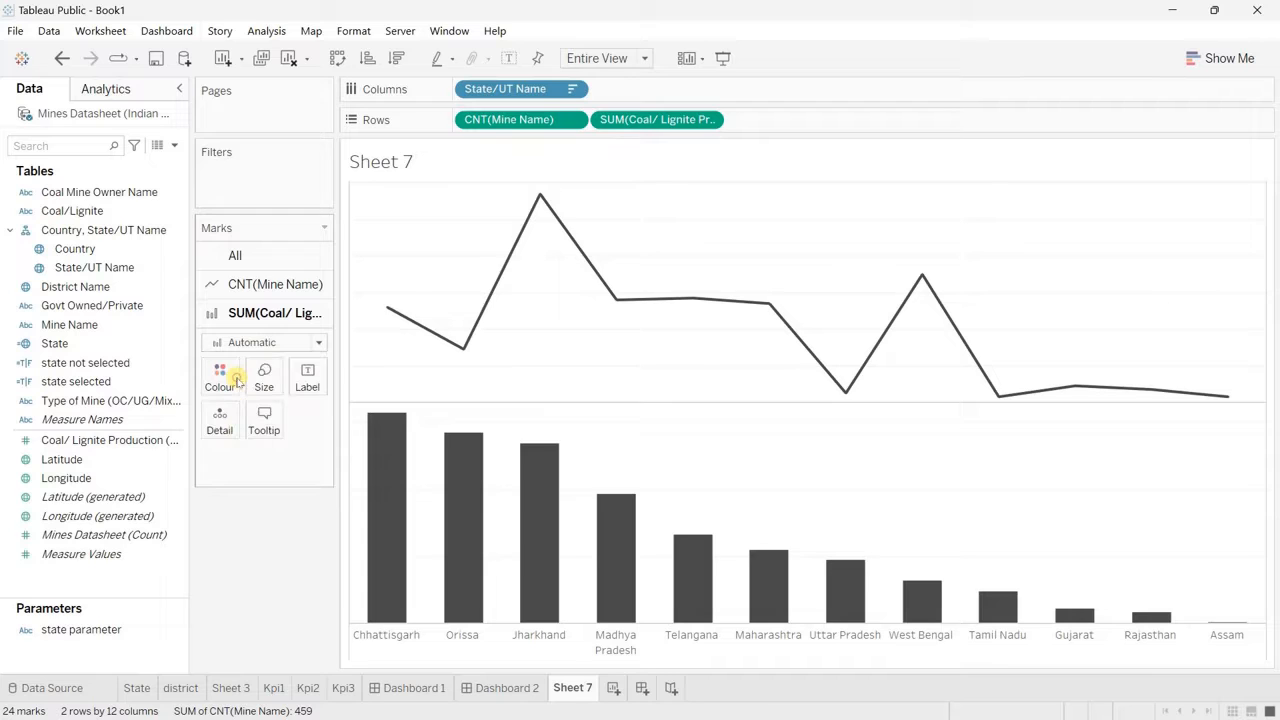
Step: Combine the production bars and mine count line on a dual axis and hide the Measure Names legend card
{"action": "left_click", "coordinate": [709, 120]}
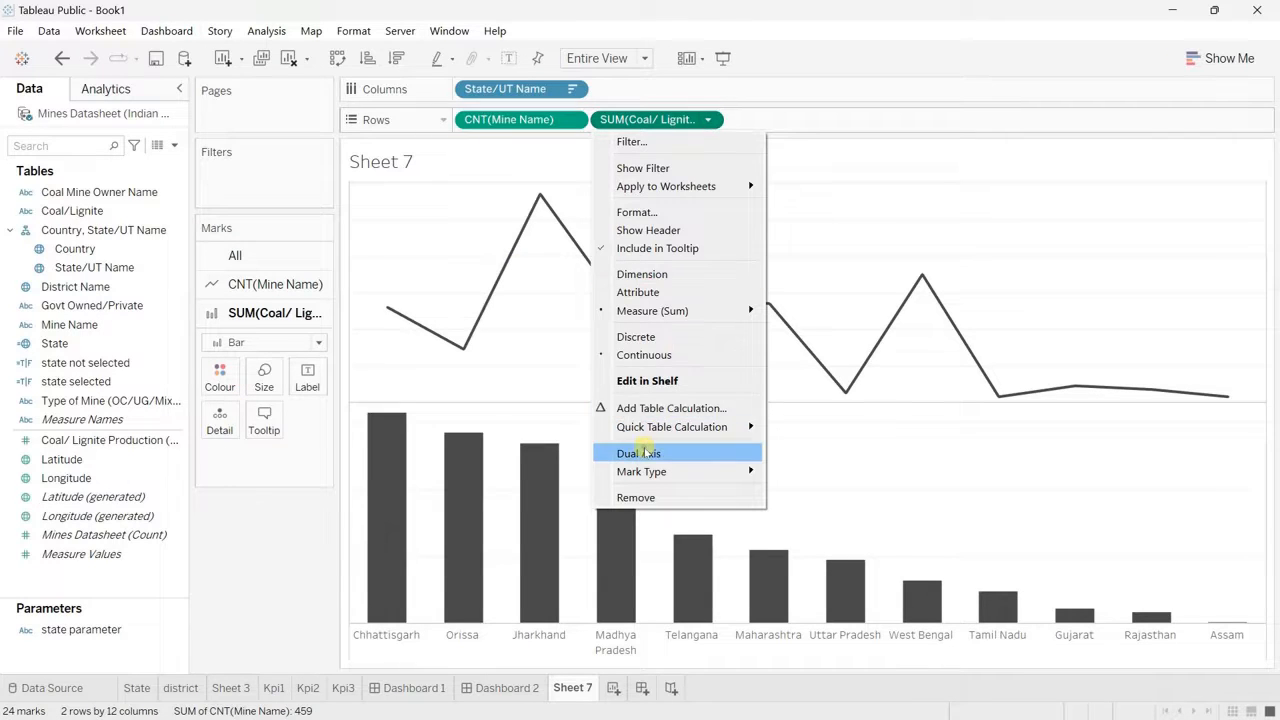
{"action": "left_click", "coordinate": [644, 453]}
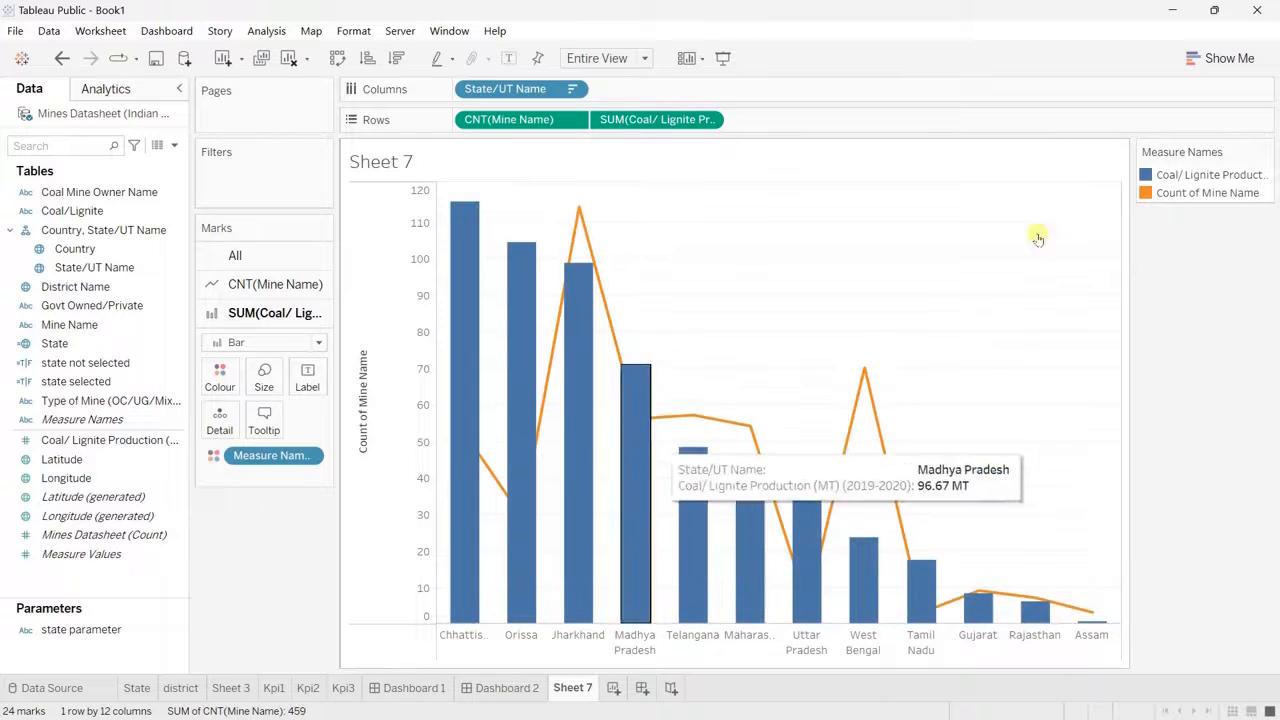
{"action": "left_click", "coordinate": [1265, 151]}
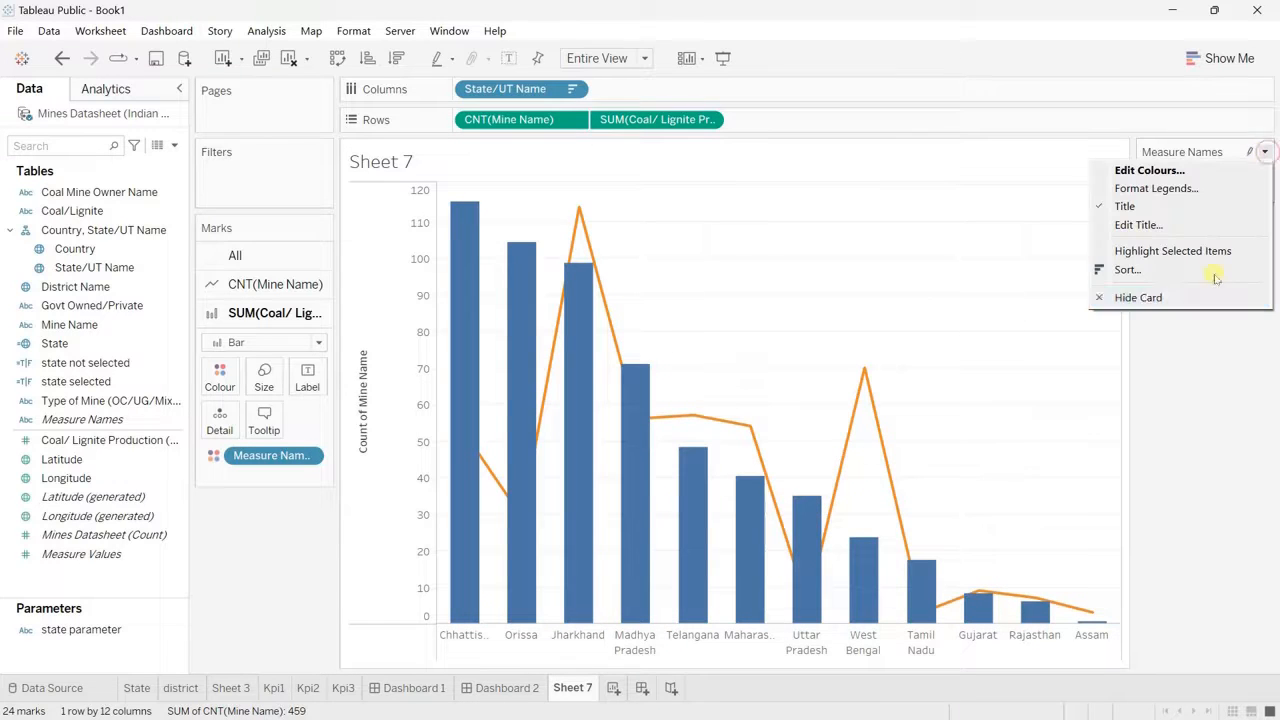
{"action": "left_click", "coordinate": [1143, 298]}
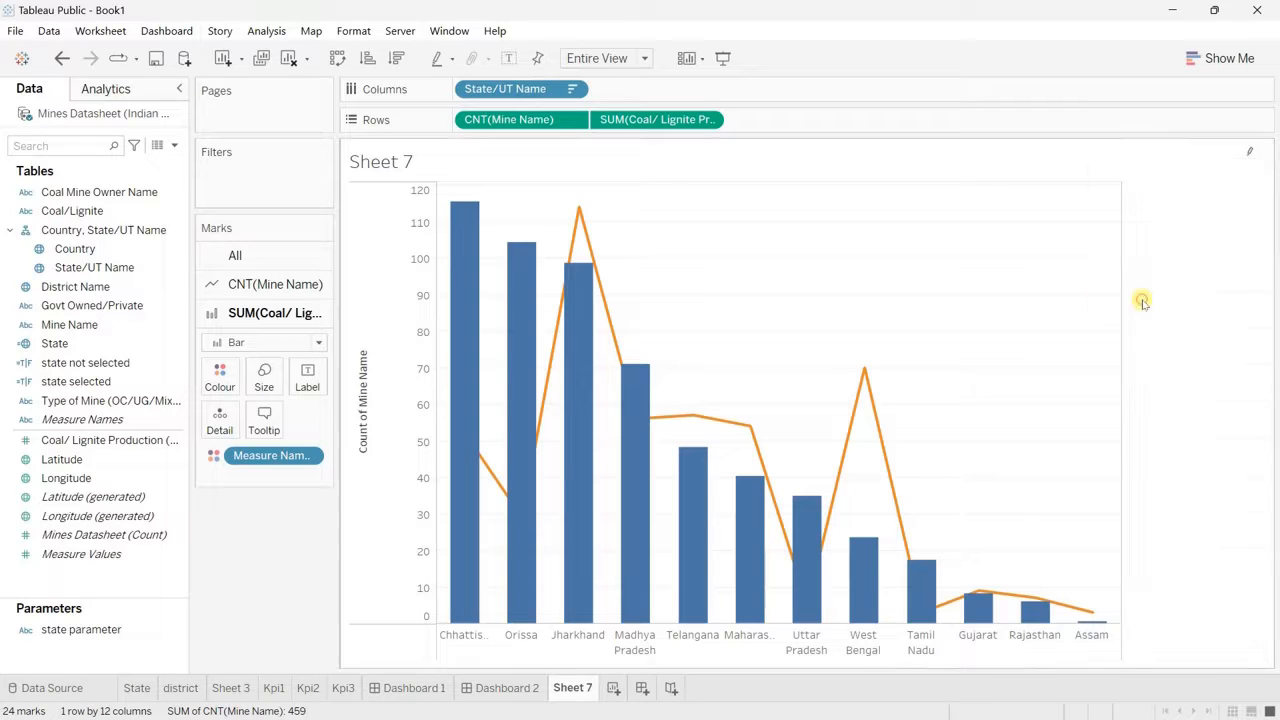
Step: Synchronise the two axes and place the mine count after production in the rows to draw its line over the bars
{"action": "right_click", "coordinate": [389, 343]}
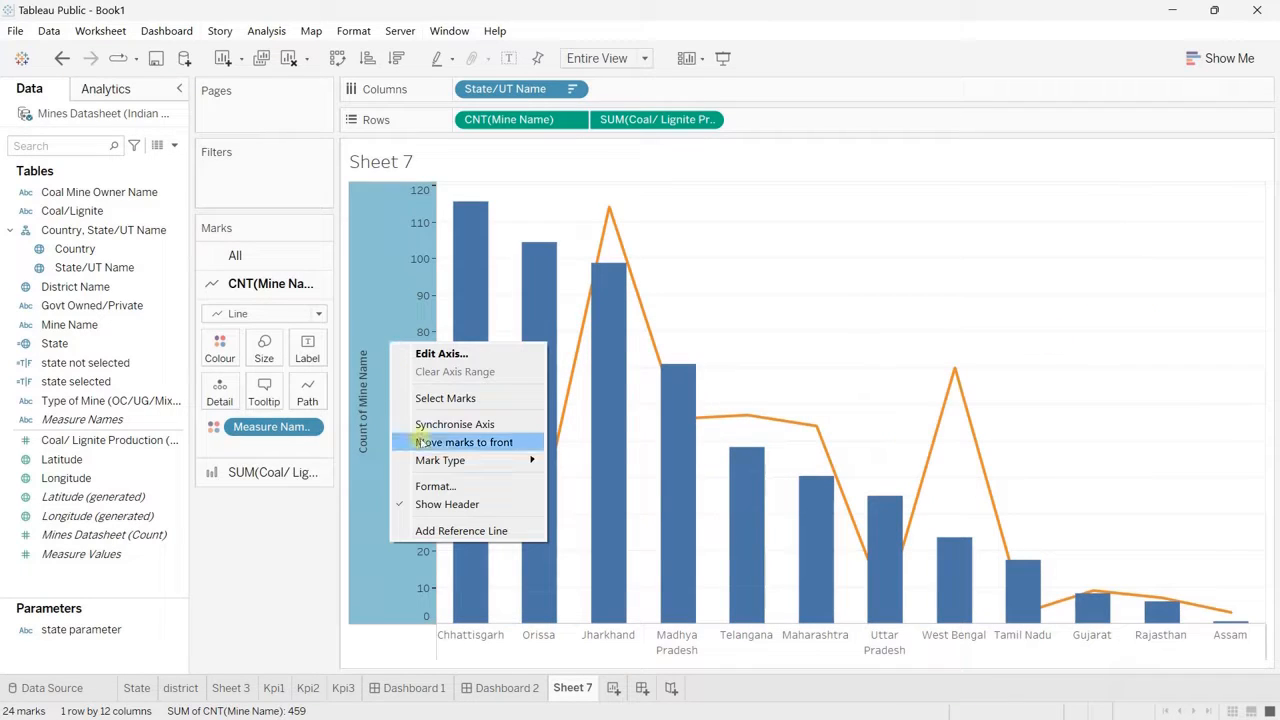
{"action": "left_click", "coordinate": [466, 424]}
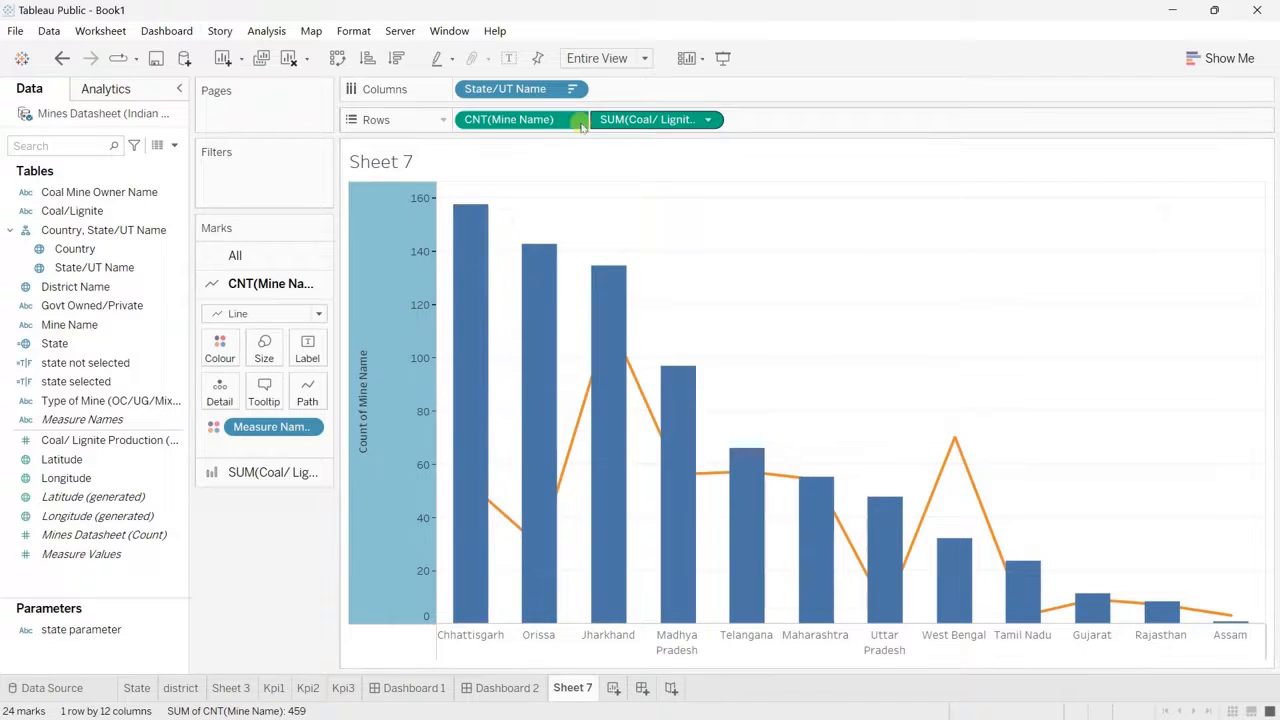
{"action": "left_click_drag", "start_coordinate": [540, 120], "coordinate": [849, 130]}
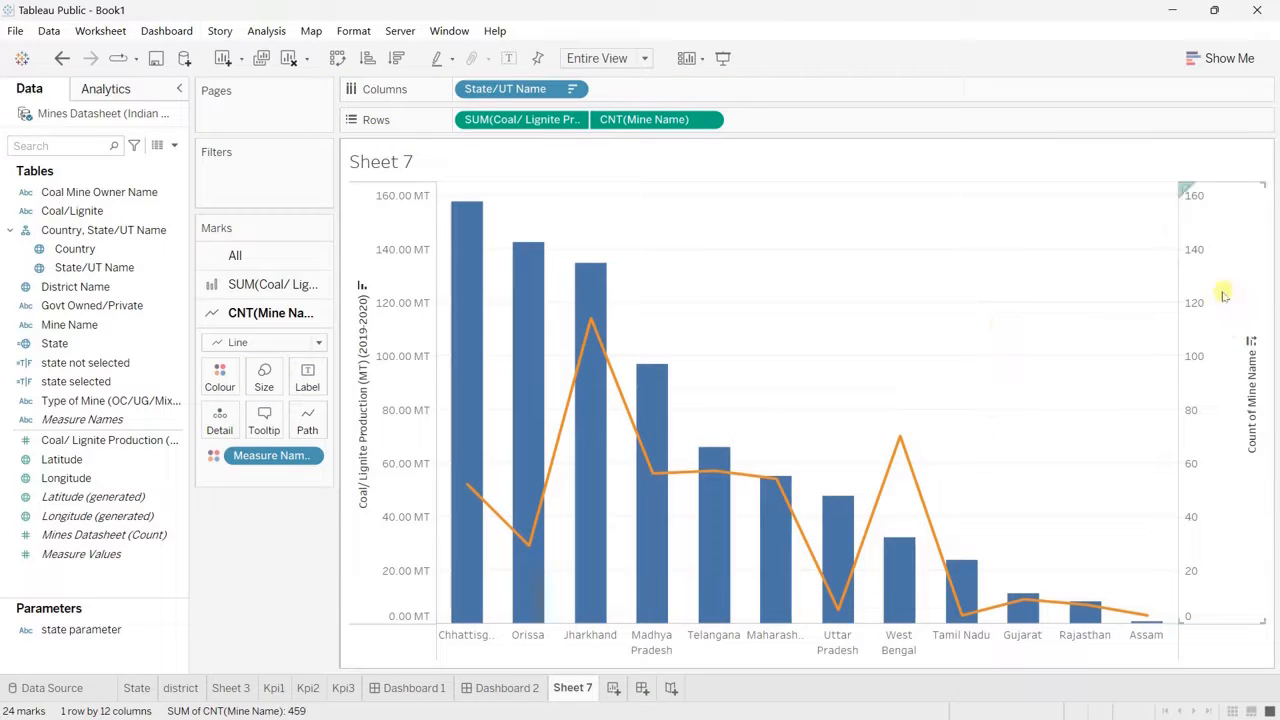
Step: Turn off synchronisation of the Count of Mine Name axis and hide the headers of both vertical axes
{"action": "right_click", "coordinate": [1221, 289]}
{"action": "left_click", "coordinate": [1185, 392]}
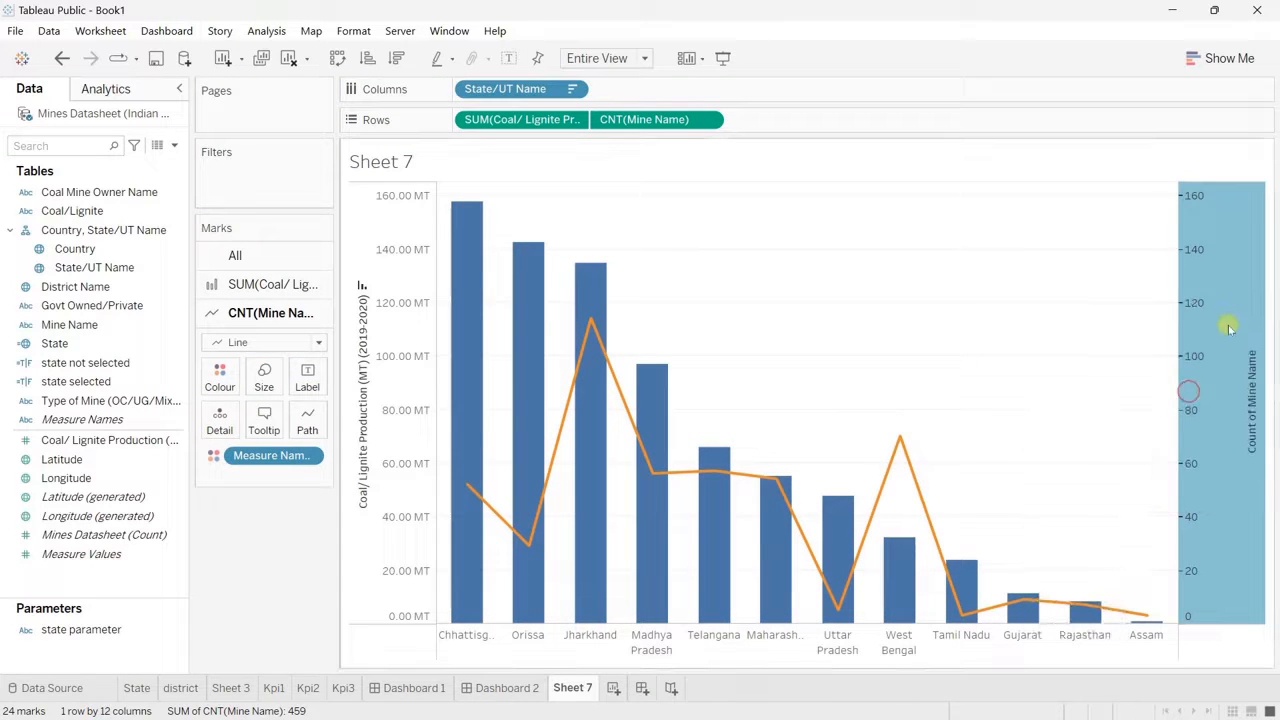
{"action": "right_click", "coordinate": [1237, 530]}
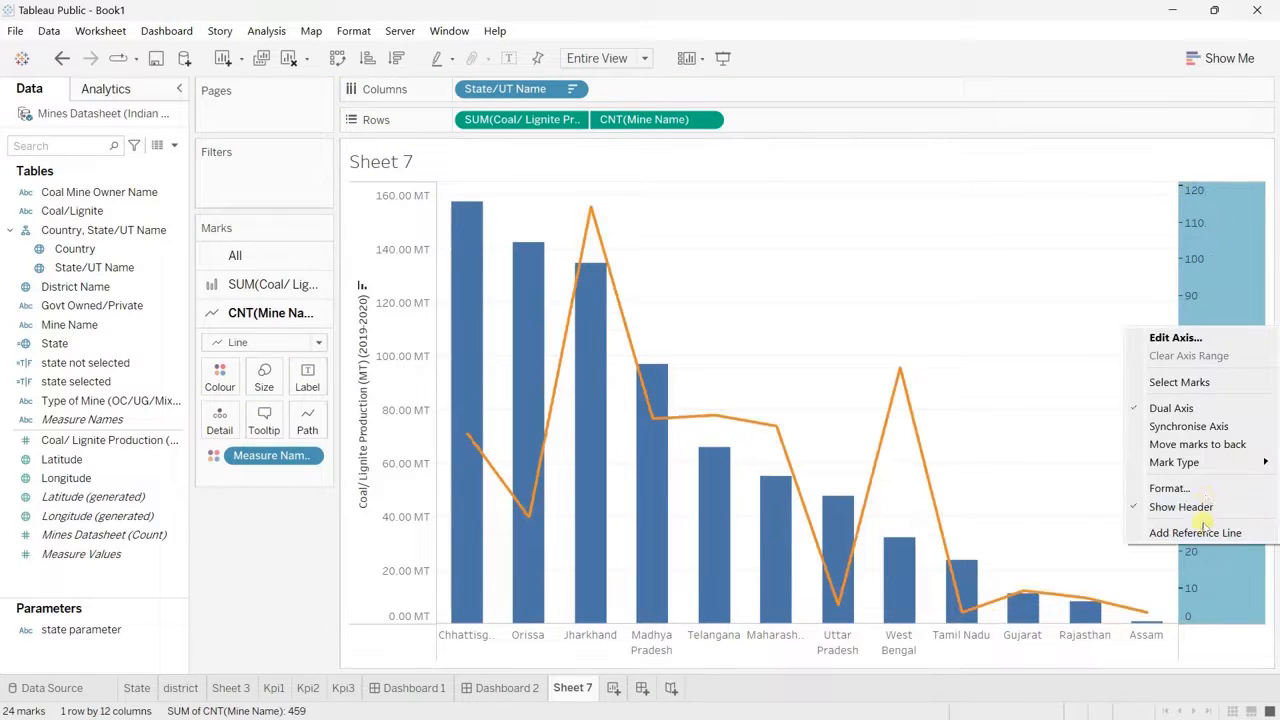
{"action": "left_click", "coordinate": [1231, 303]}
{"action": "right_click", "coordinate": [1231, 303]}
{"action": "left_click", "coordinate": [1175, 483]}
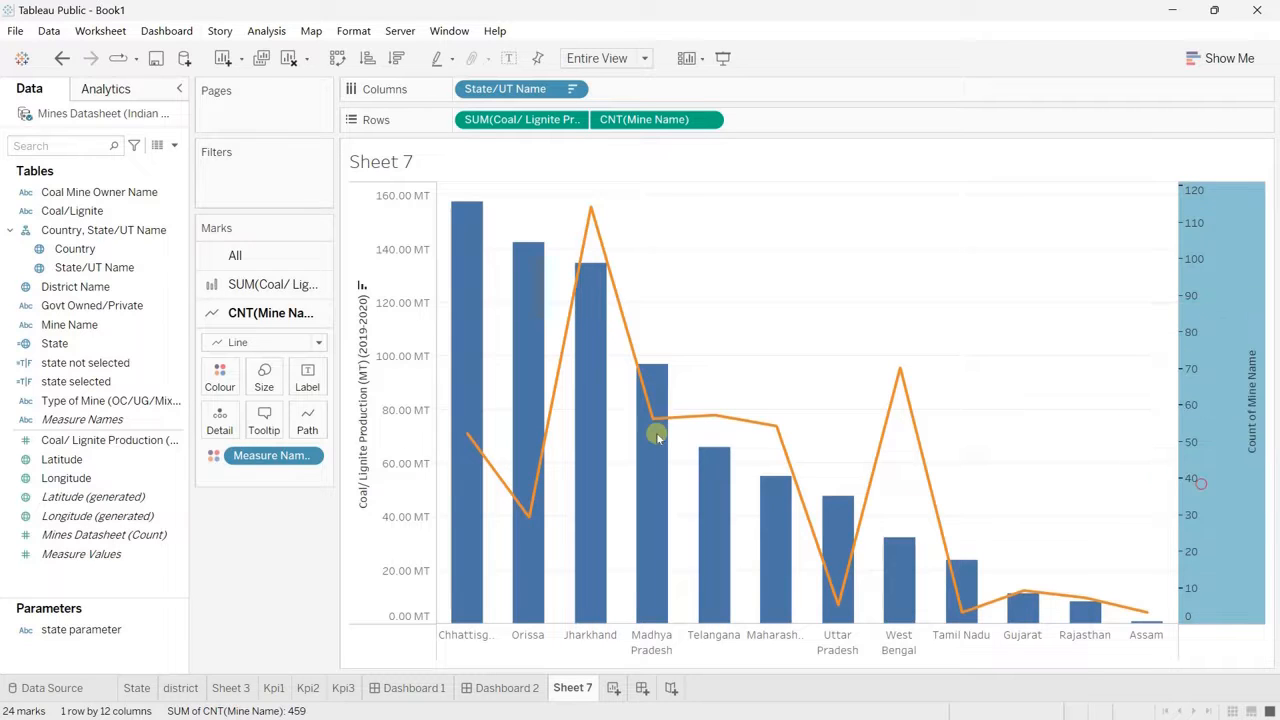
{"action": "right_click", "coordinate": [408, 400]}
{"action": "left_click", "coordinate": [810, 289]}
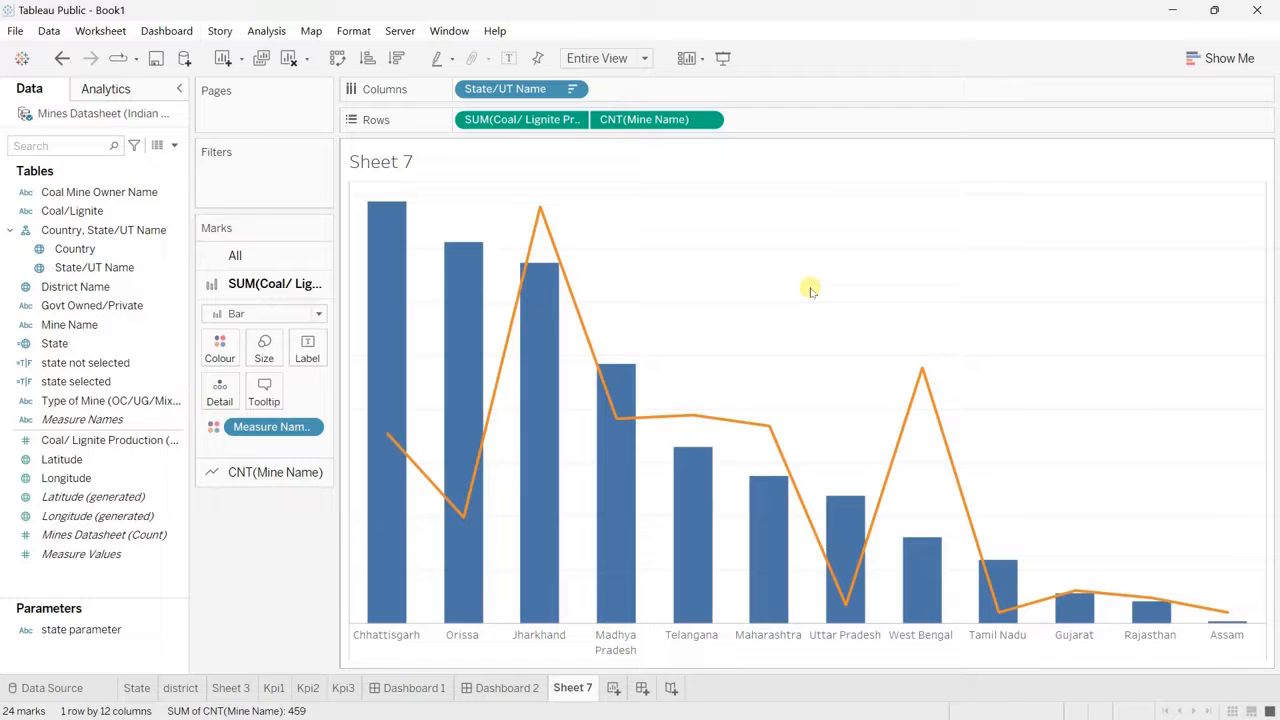
Step: Assign the custom dark grey #4a4a4a to Coal/ Lignite Production in the Measure Names colours
{"action": "left_click", "coordinate": [220, 350]}
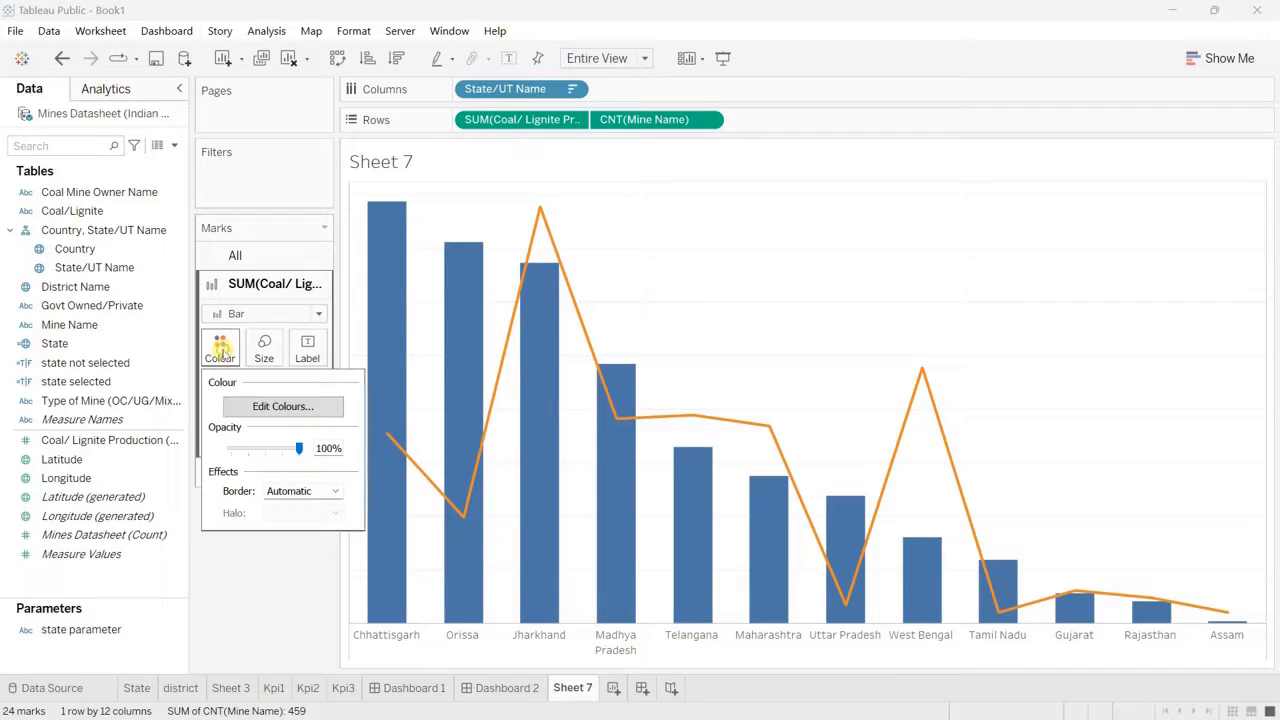
{"action": "left_click", "coordinate": [281, 409]}
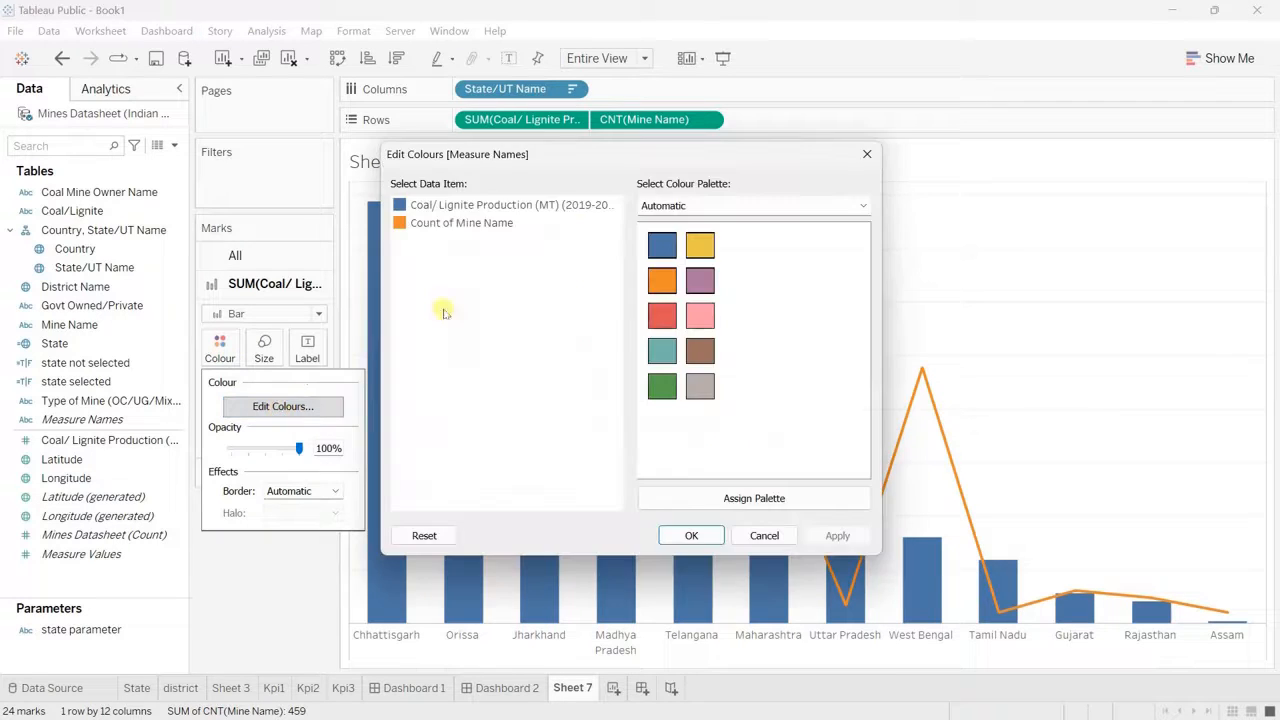
{"action": "double_click", "coordinate": [436, 207]}
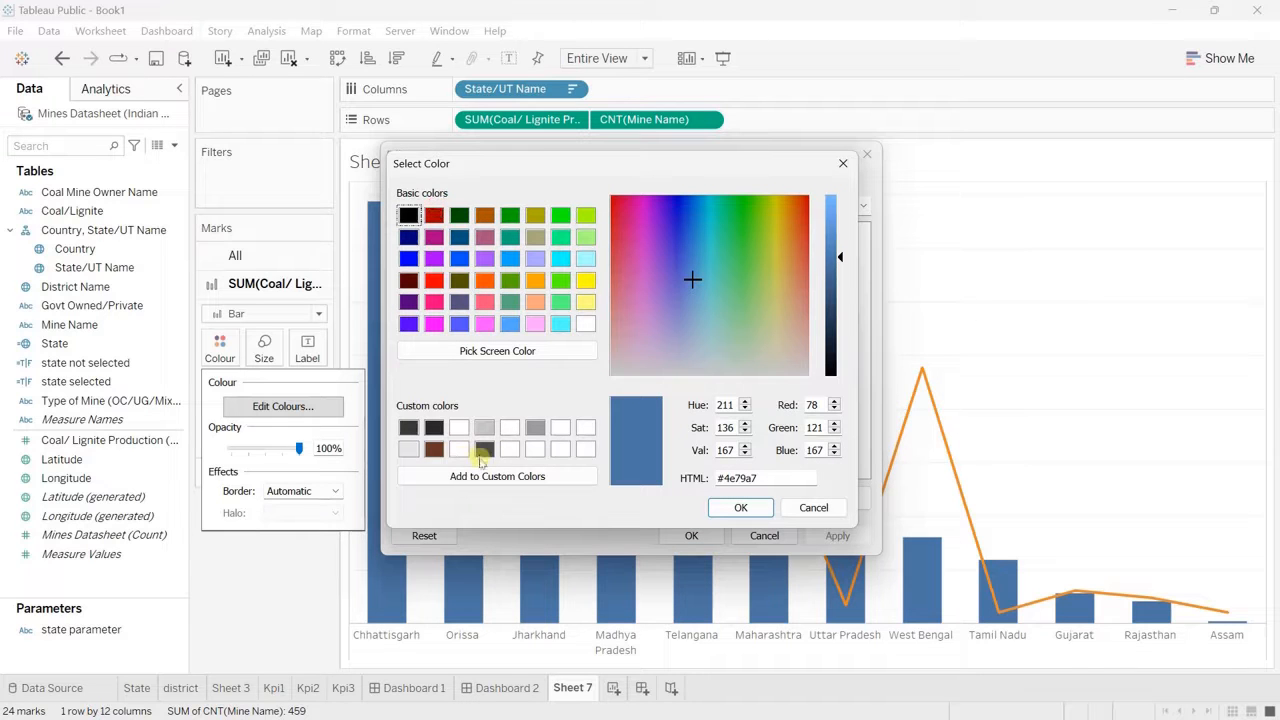
{"action": "left_click", "coordinate": [485, 450]}
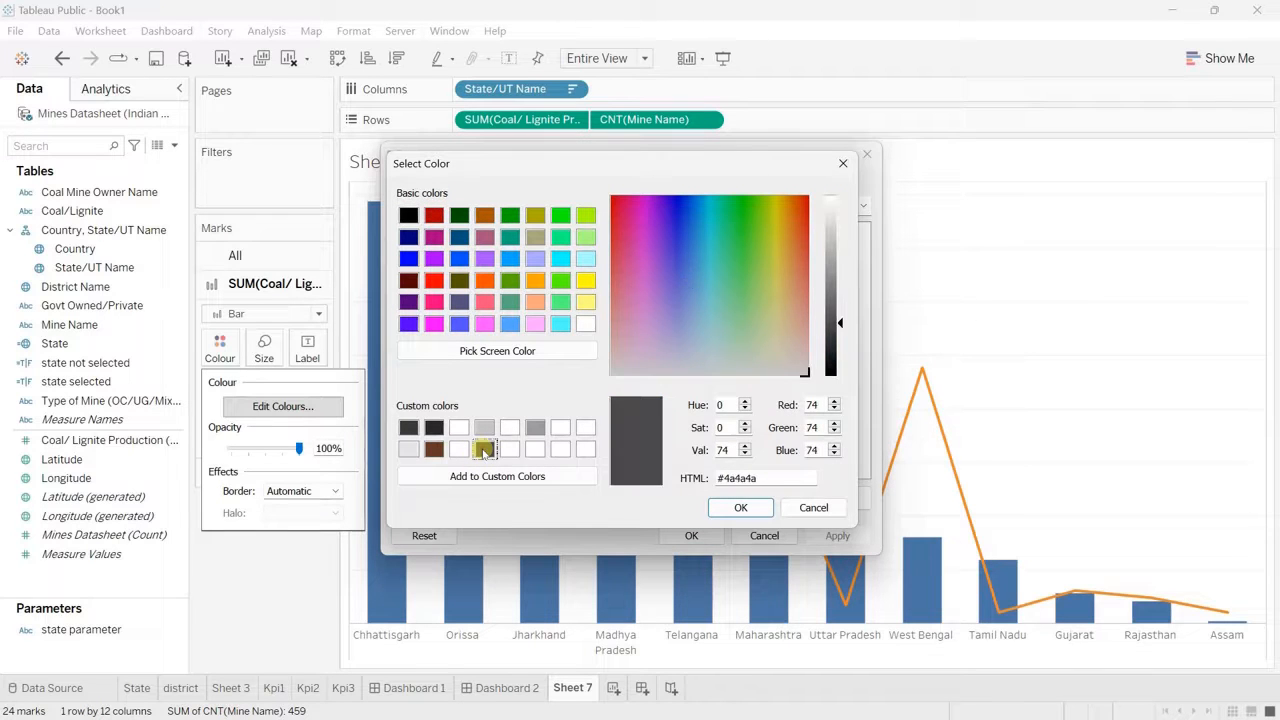
{"action": "left_click", "coordinate": [740, 507]}
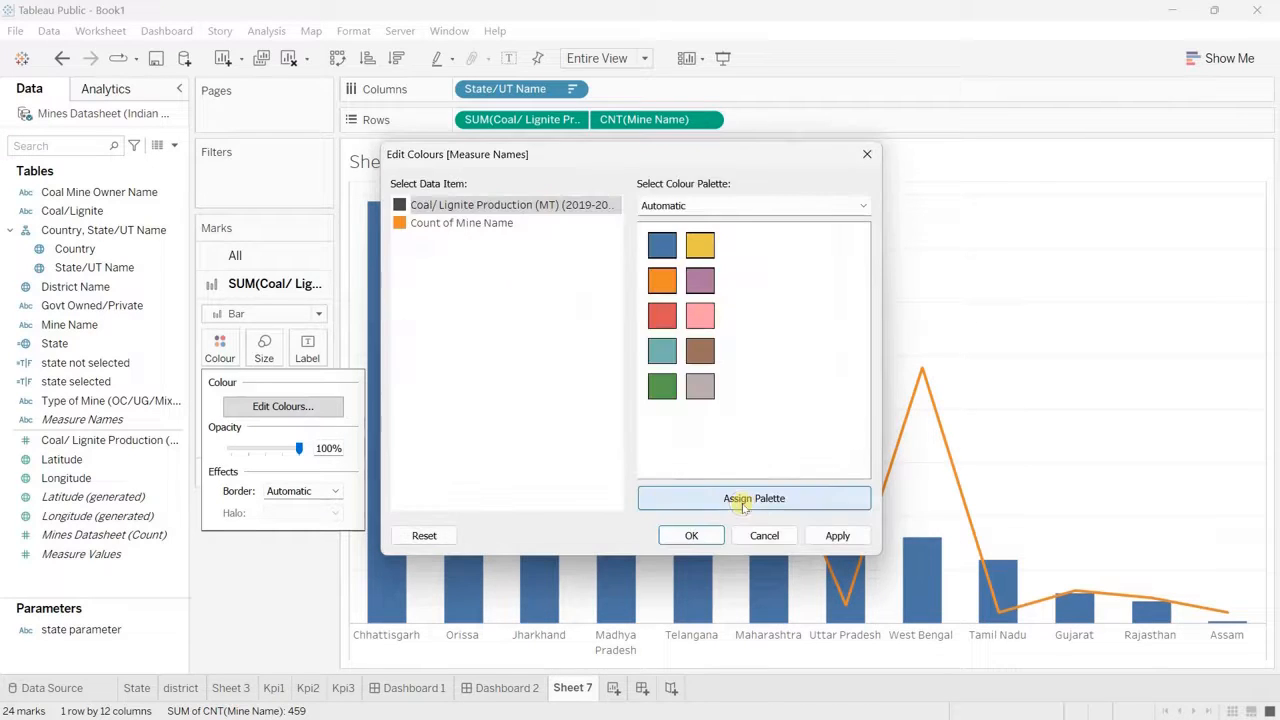
Step: Assign blue #0055ff to Count of Mine Name and apply the edited colours
{"action": "double_click", "coordinate": [477, 224]}
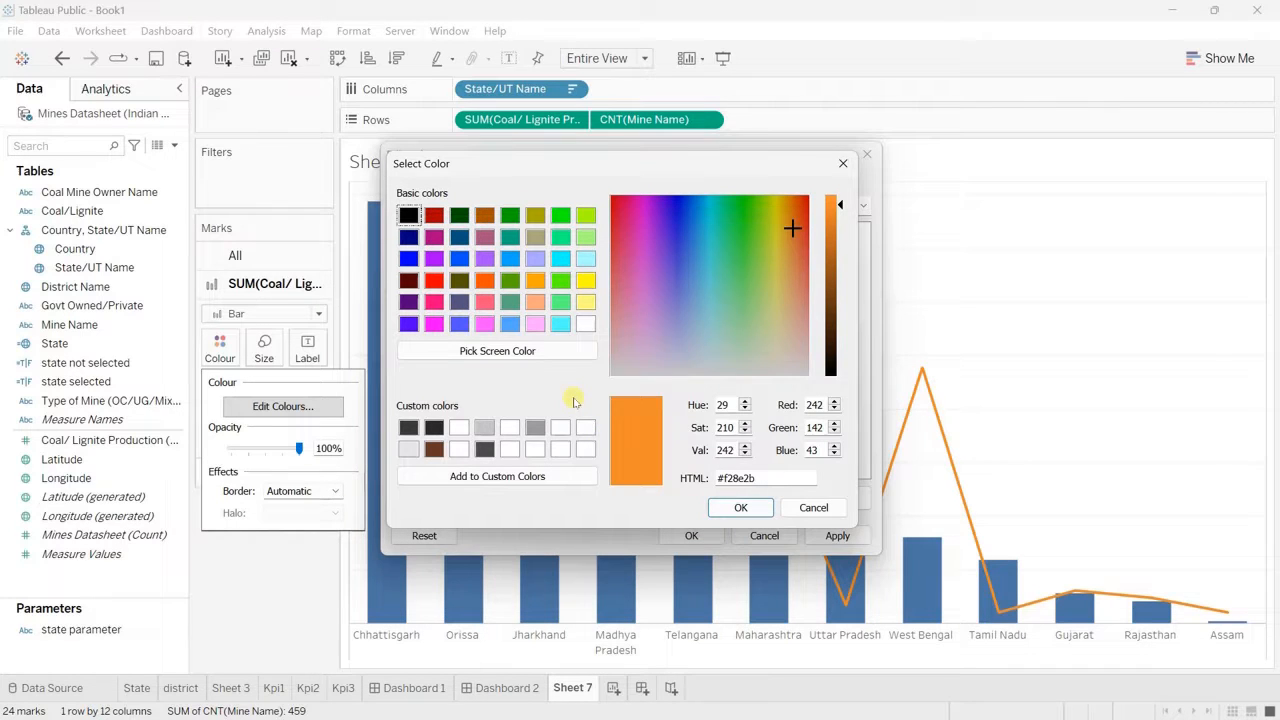
{"action": "left_click", "coordinate": [811, 507]}
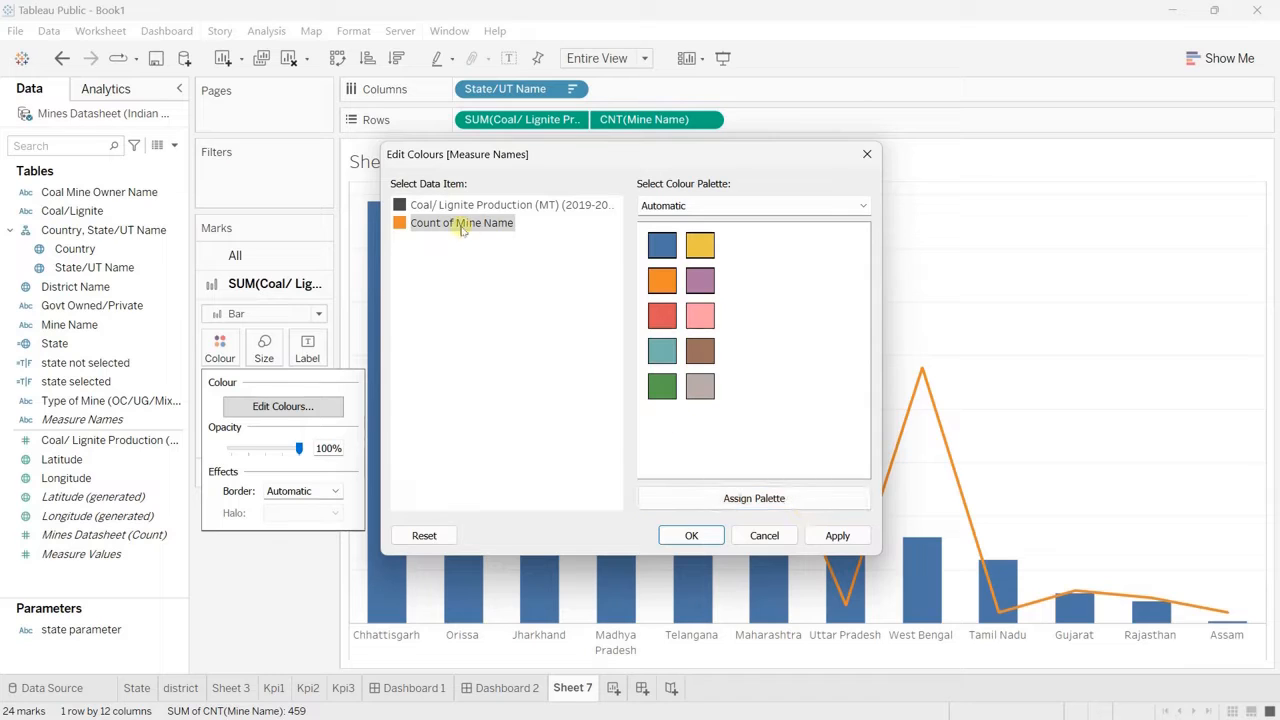
{"action": "double_click", "coordinate": [412, 223]}
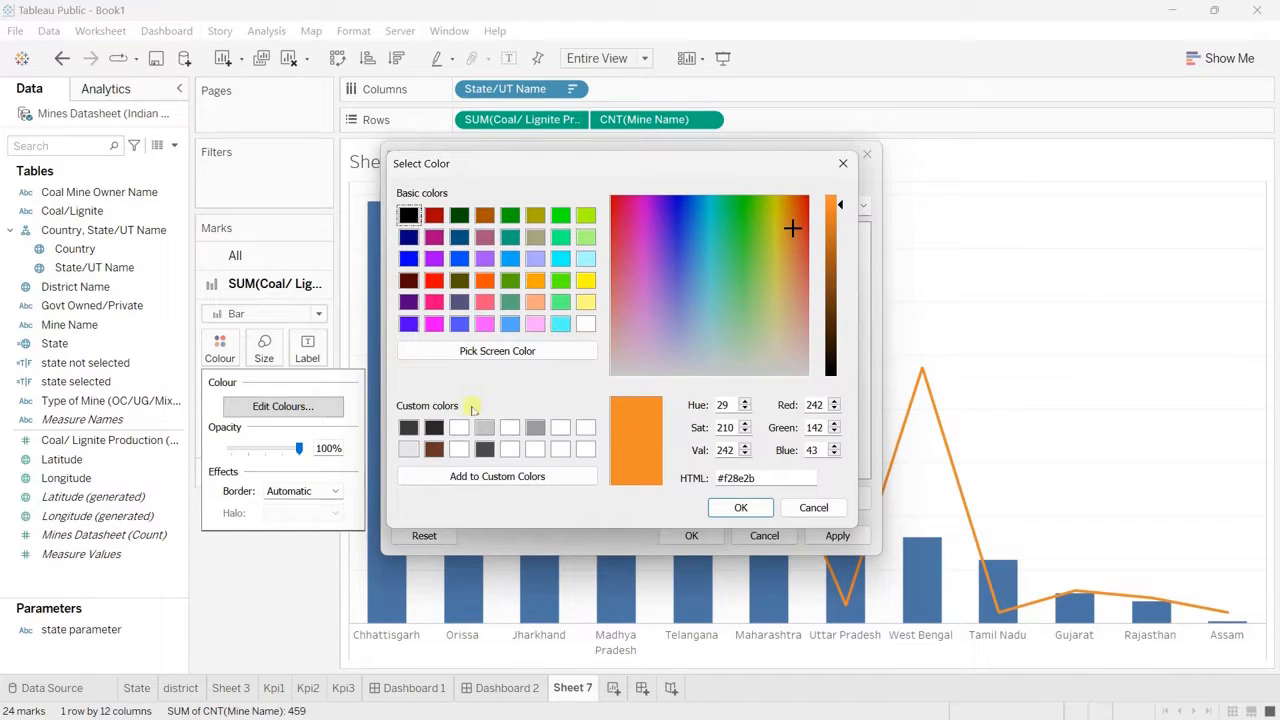
{"action": "left_click", "coordinate": [459, 258]}
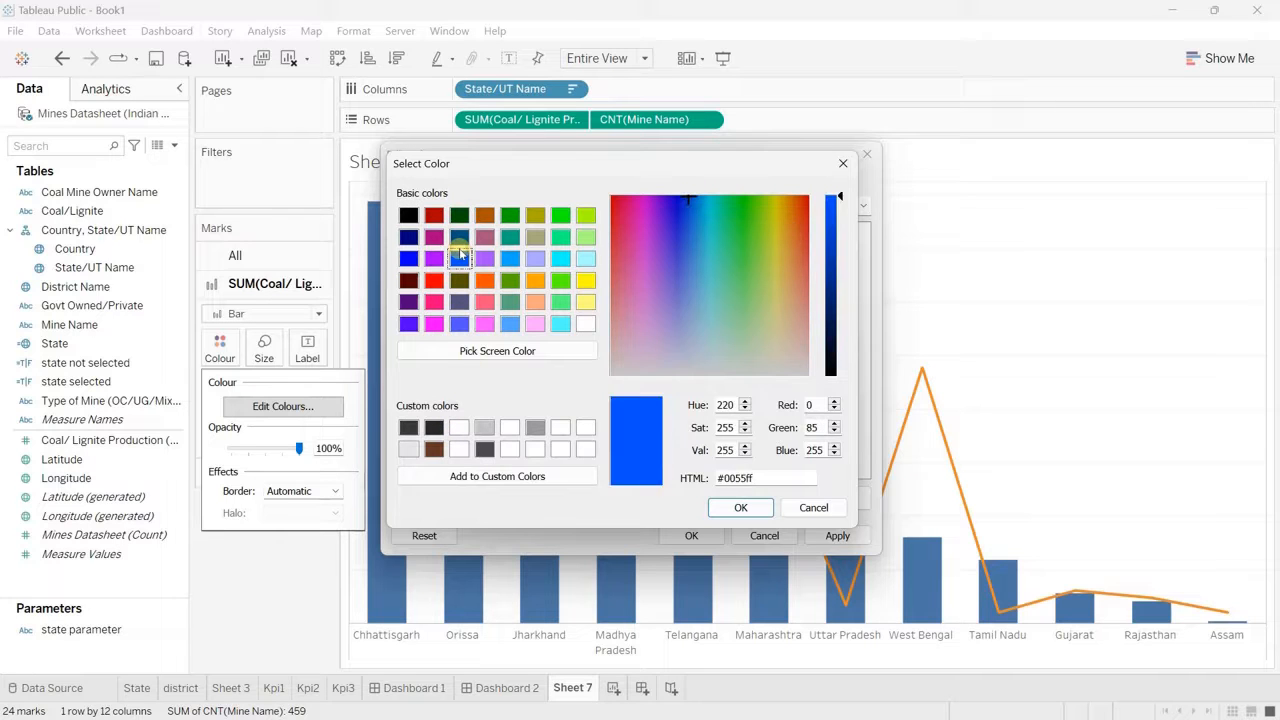
{"action": "left_click", "coordinate": [740, 507]}
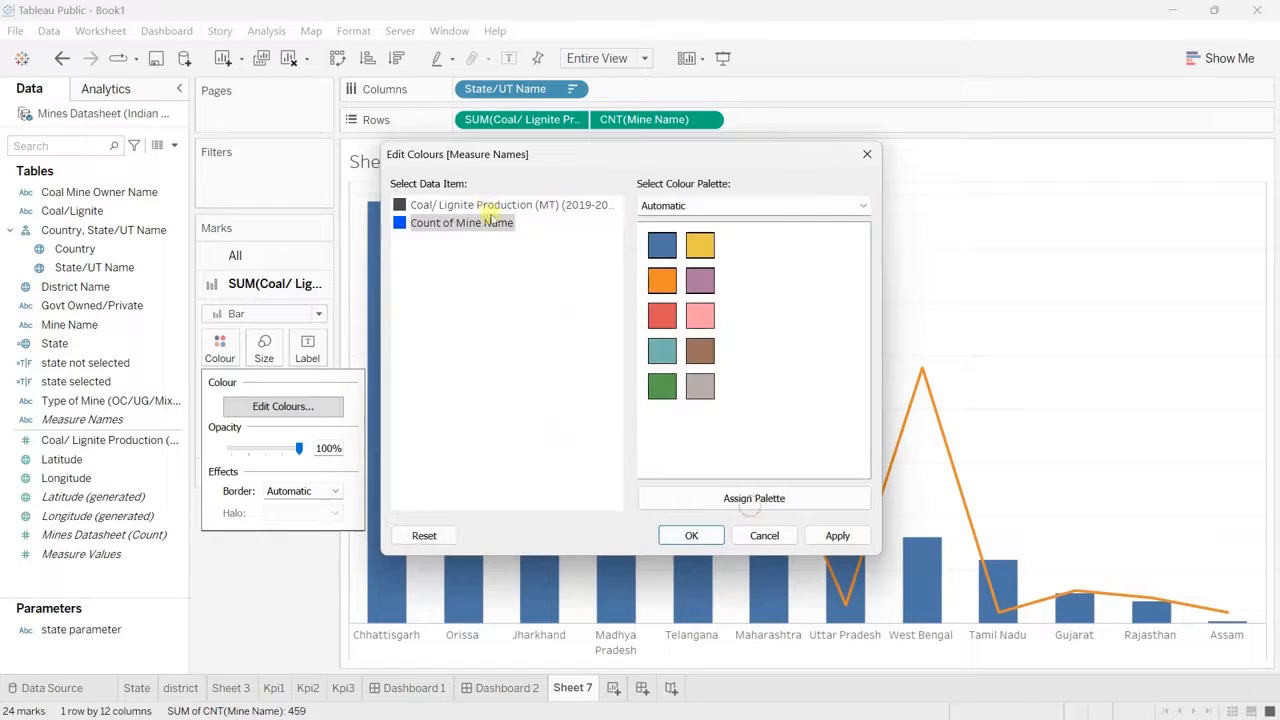
{"action": "left_click", "coordinate": [691, 535]}
Step: Rename the worksheet as "state prod." and duplicate it
{"action": "mouse_move", "coordinate": [921, 371]}
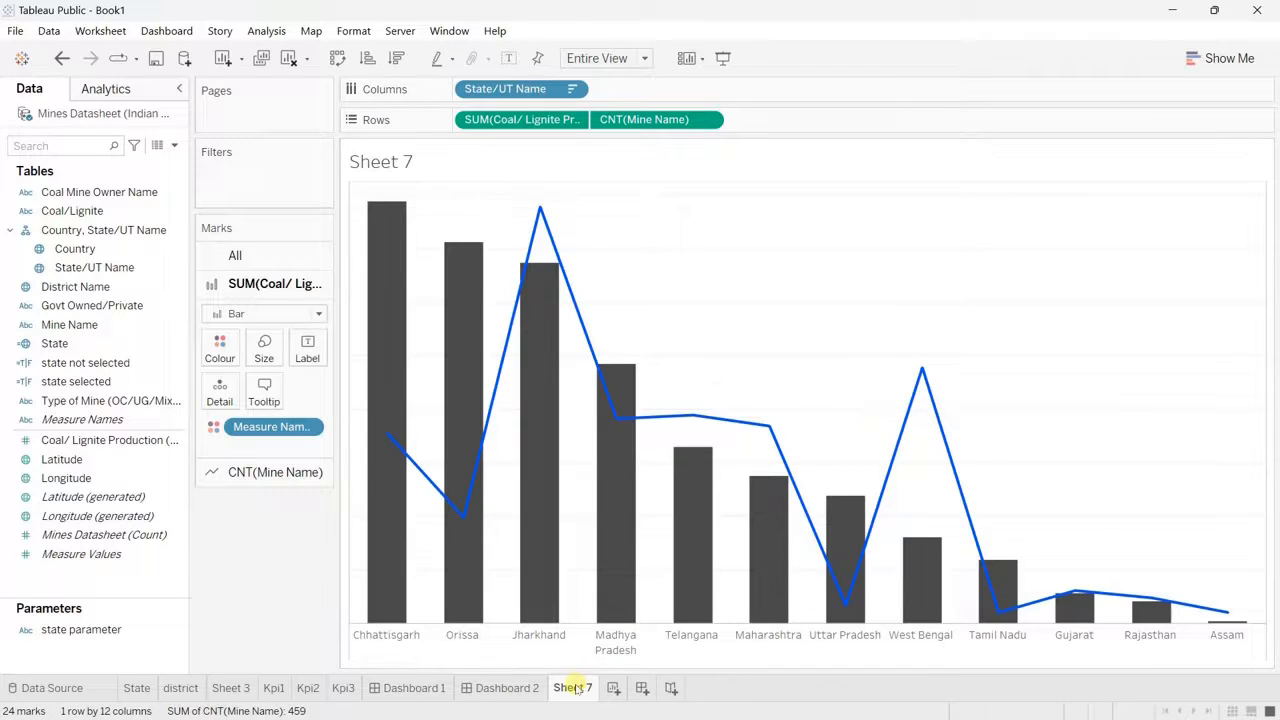
{"action": "mouse_move", "coordinate": [576, 688]}
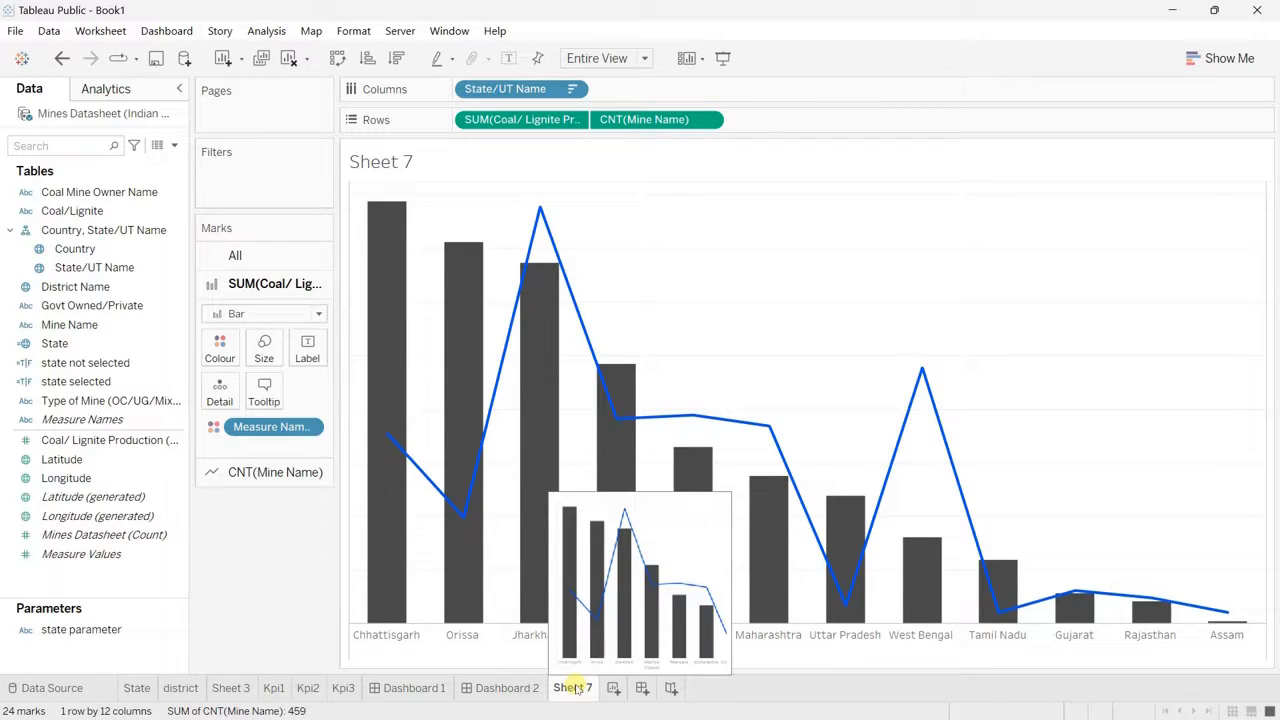
{"action": "double_click", "coordinate": [576, 688]}
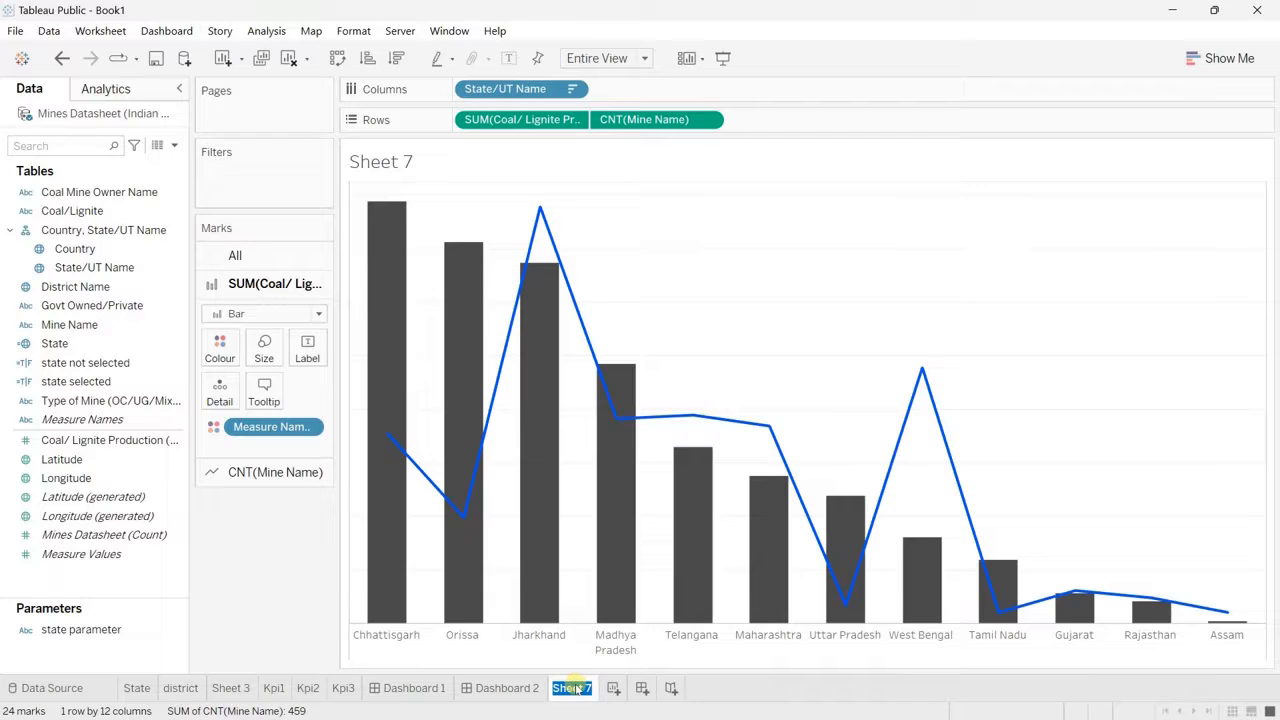
{"action": "type", "text": "state prod."}
{"action": "right_click", "coordinate": [576, 688]}
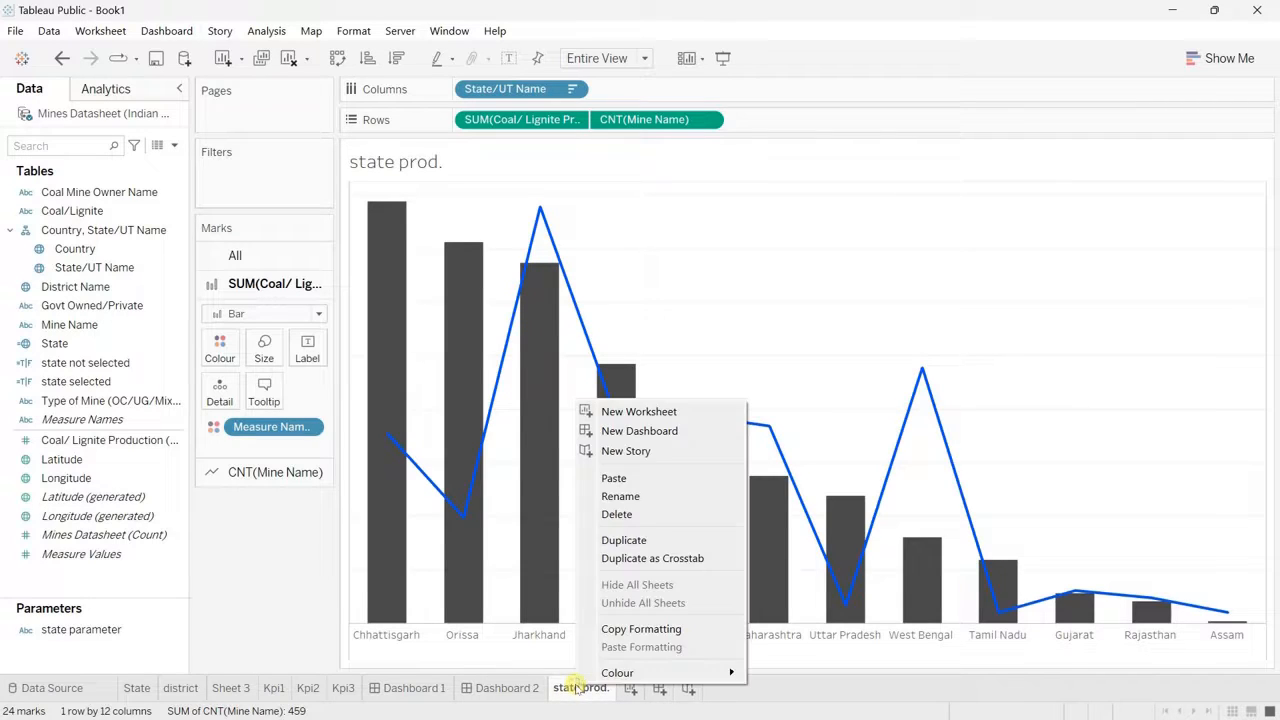
{"action": "left_click", "coordinate": [624, 540]}
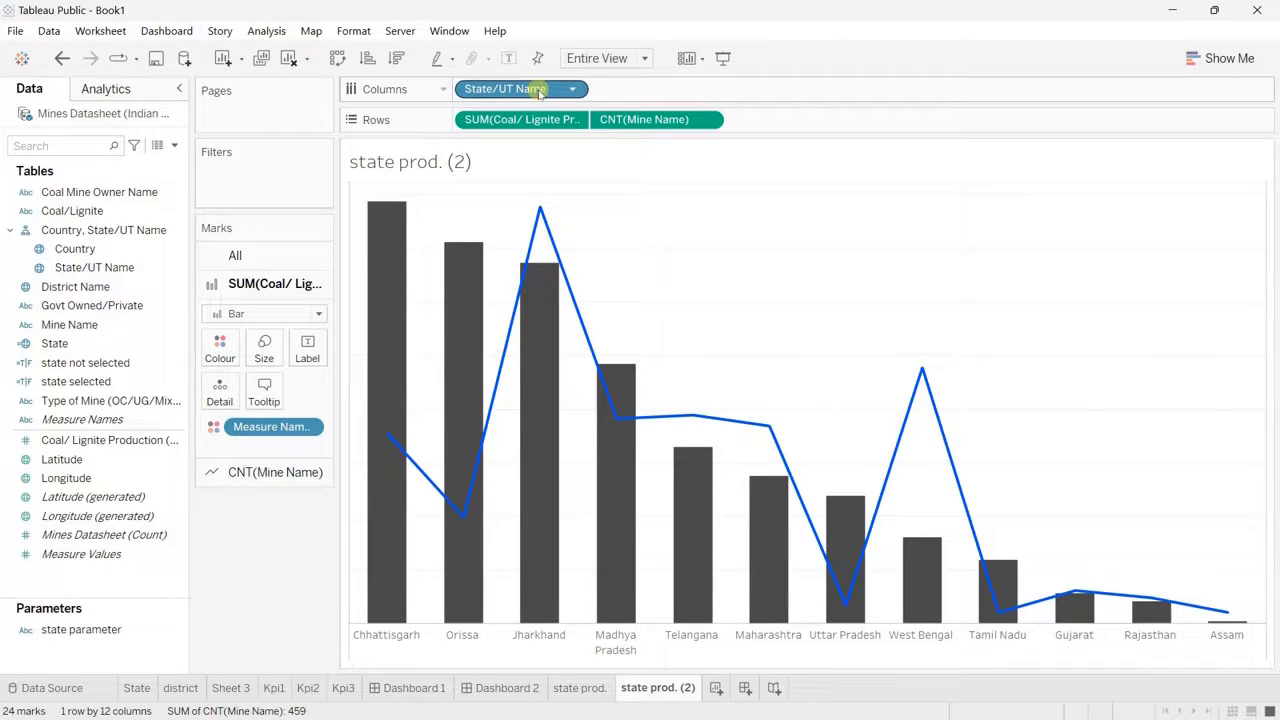
Step: Turn the duplicated sheet into a horizontal bar chart of coal production by Coal Mine Owner Name, sorted descending, without the mine count
{"action": "left_click_drag", "start_coordinate": [540, 91], "coordinate": [235, 607]}
{"action": "left_click_drag", "start_coordinate": [100, 192], "coordinate": [552, 98]}
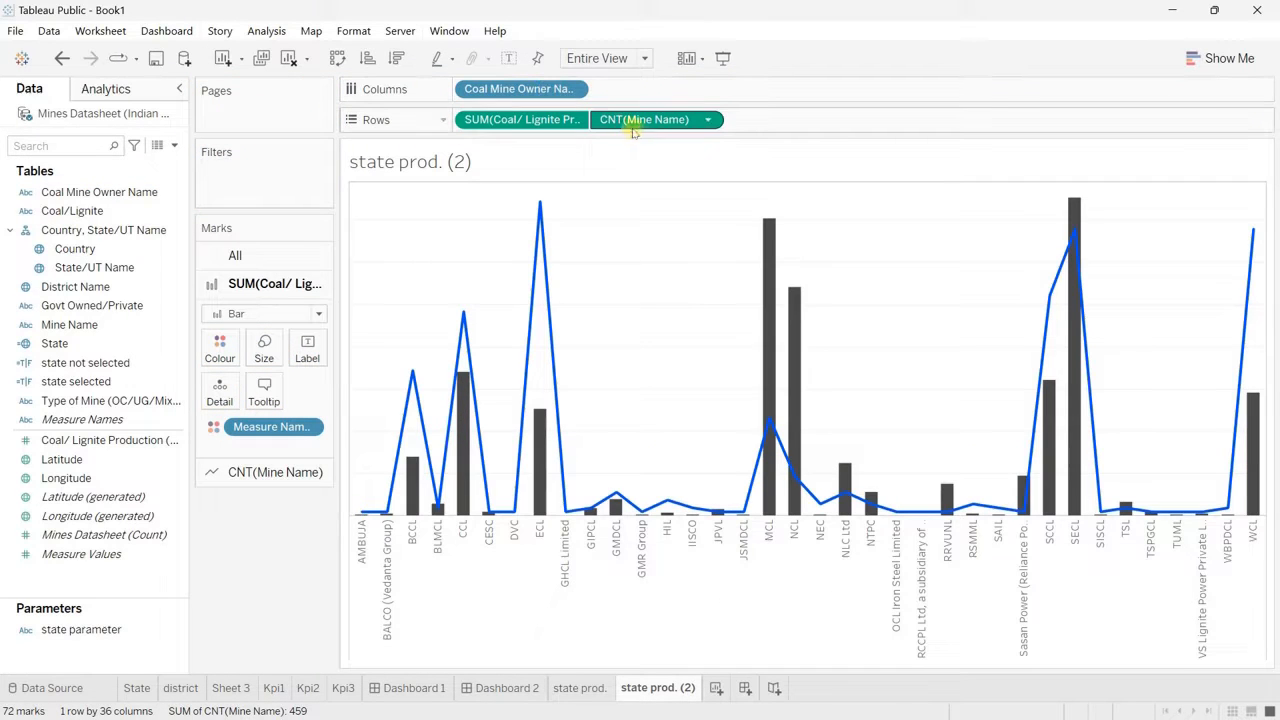
{"action": "left_click_drag", "start_coordinate": [640, 121], "coordinate": [252, 614]}
{"action": "left_click", "coordinate": [396, 57]}
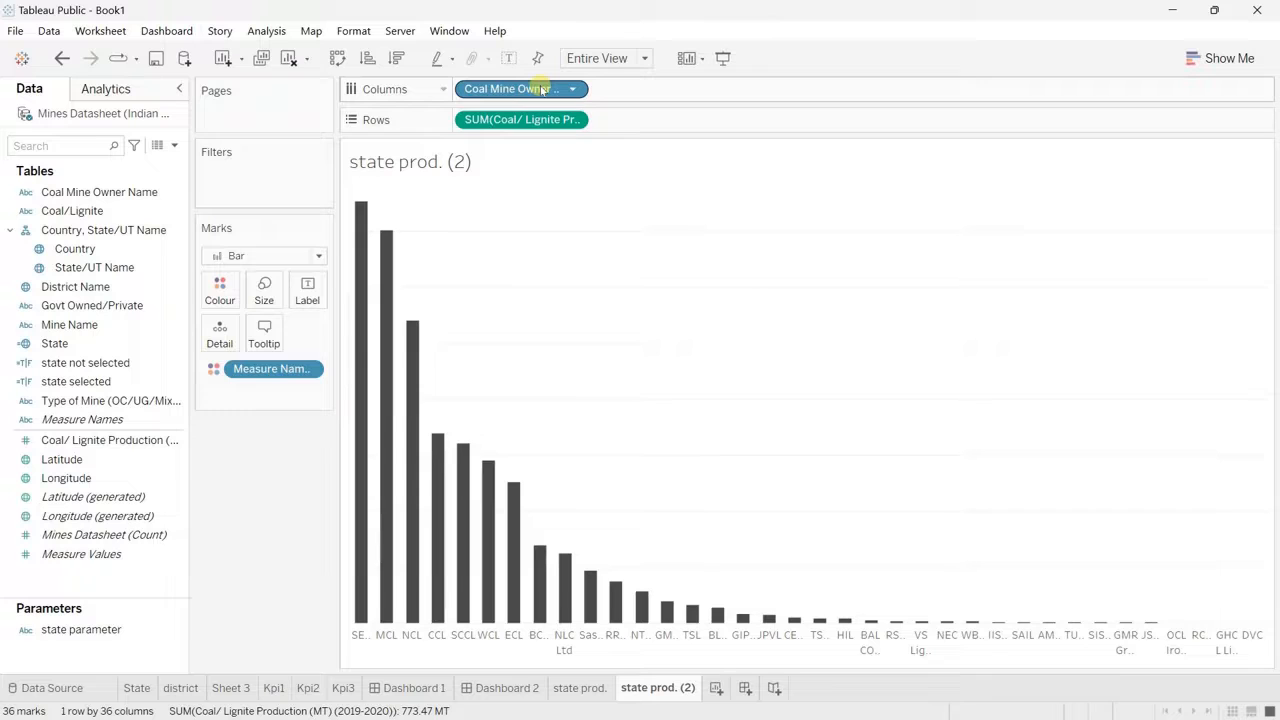
{"action": "left_click", "coordinate": [338, 58]}
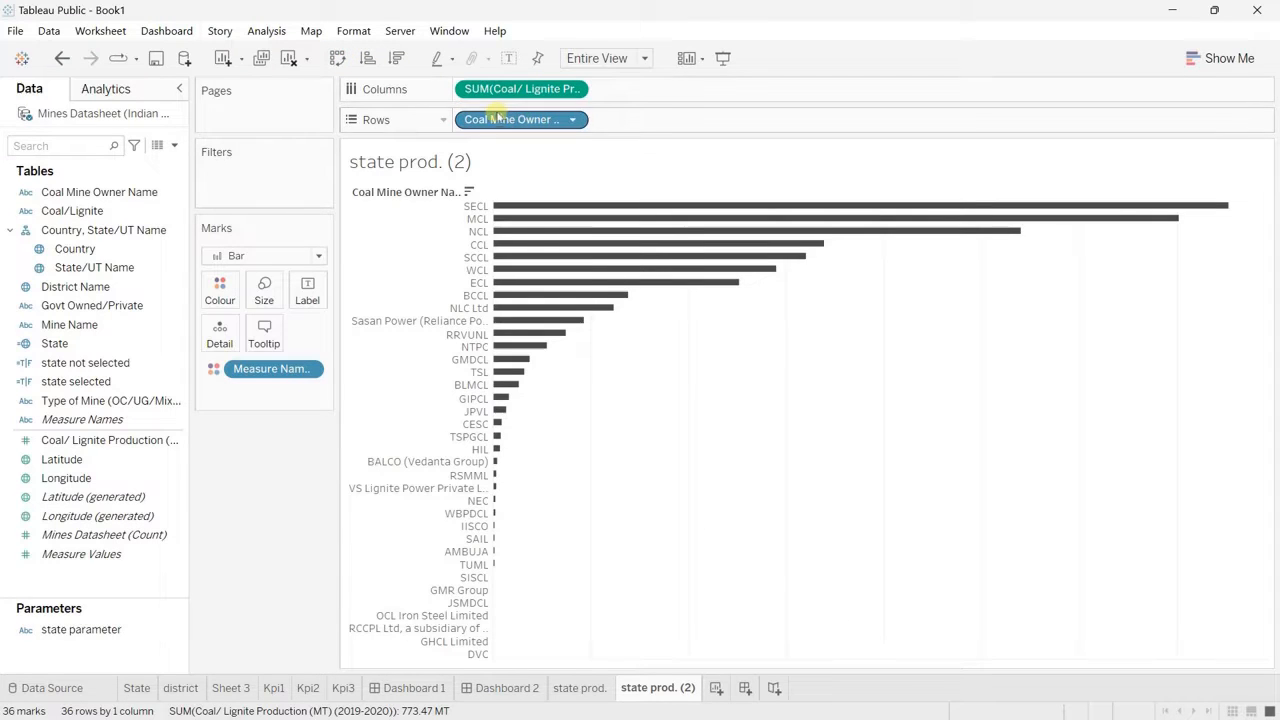
Step: Filter Coal Mine Owner Name to the top 10 by the sum of Coal/ Lignite Production (MT) (2019-2020)
{"action": "left_click_drag", "start_coordinate": [498, 119], "coordinate": [250, 197]}
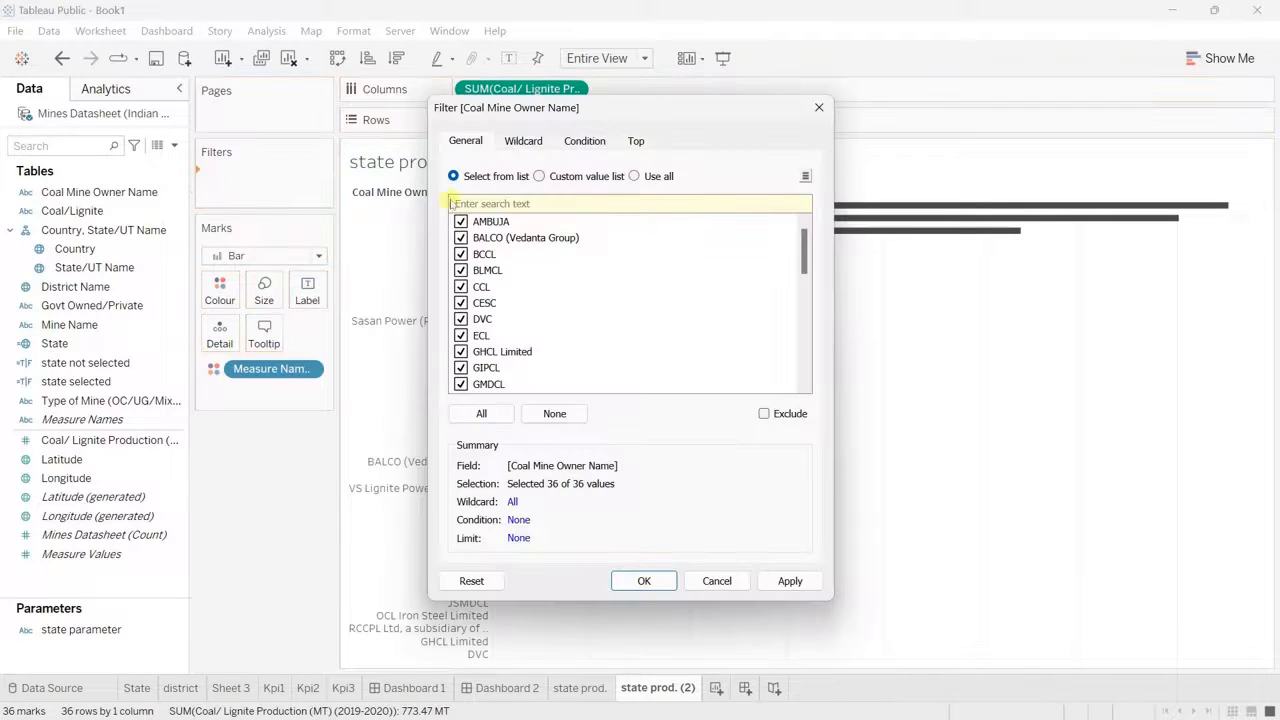
{"action": "left_click", "coordinate": [636, 141]}
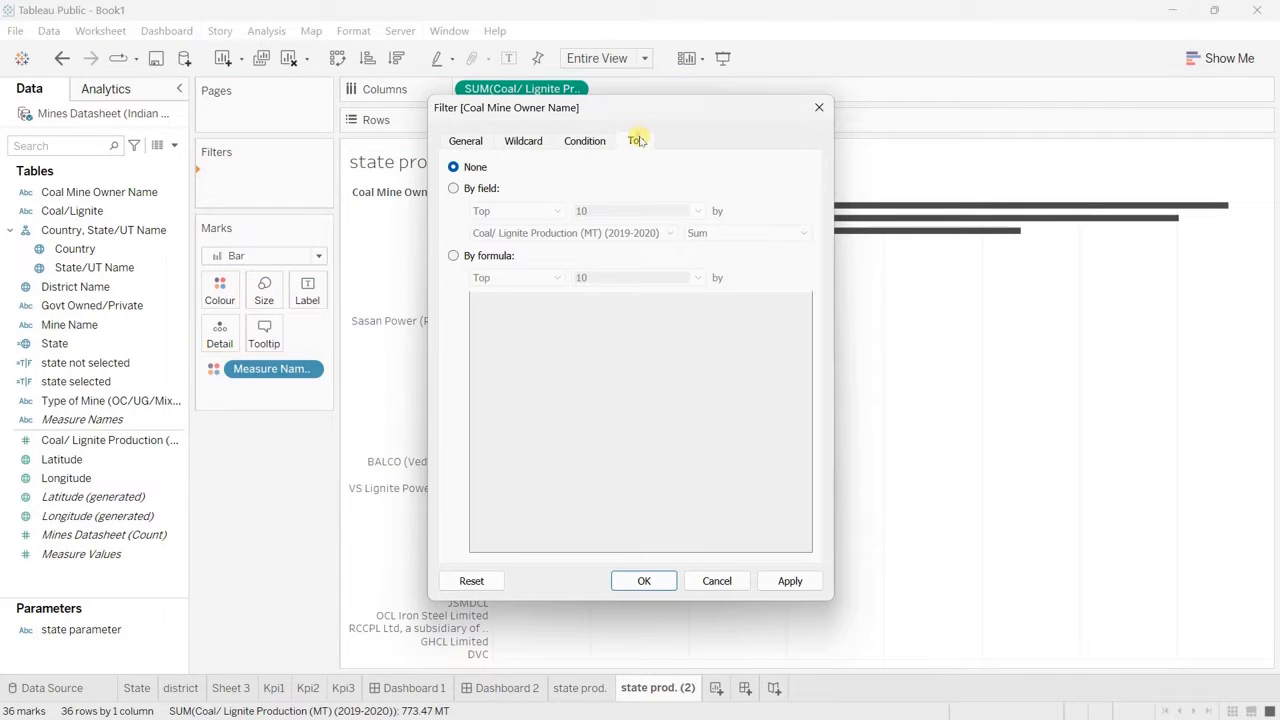
{"action": "left_click", "coordinate": [453, 189]}
{"action": "left_click", "coordinate": [643, 580]}
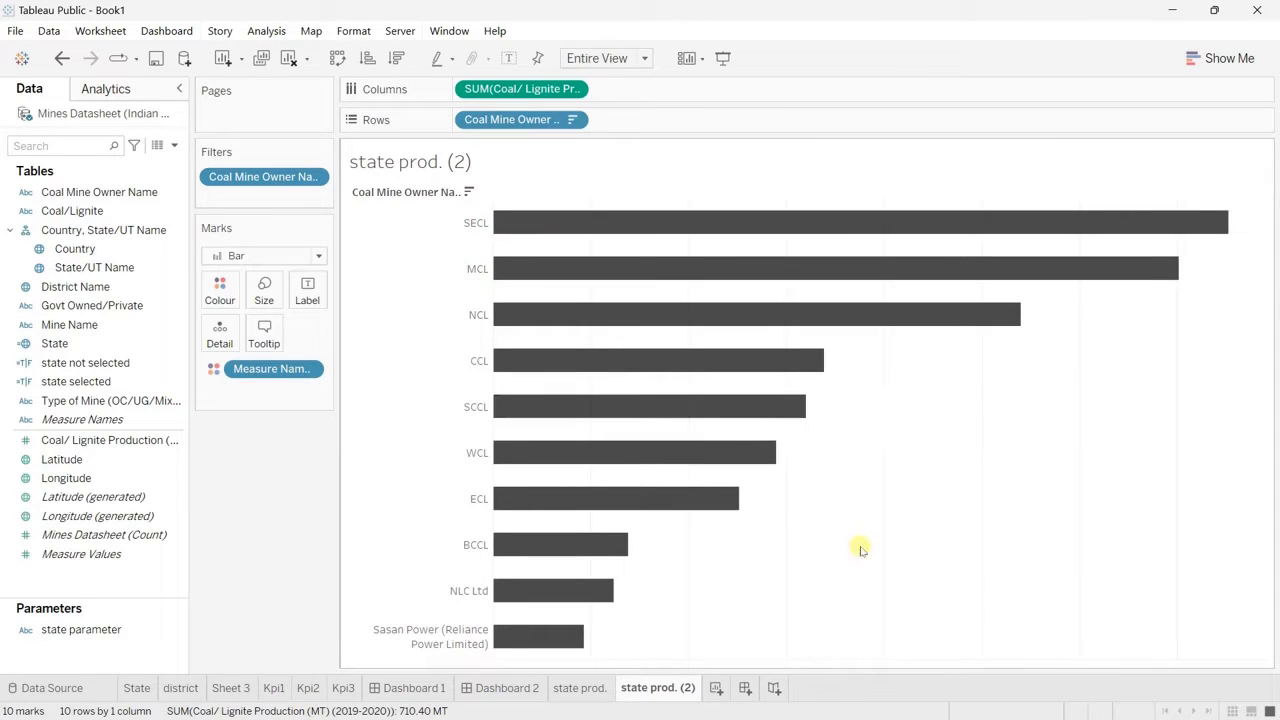
Step: Rename the duplicated worksheet as "company prod."
{"action": "double_click", "coordinate": [648, 691]}
{"action": "left_click", "coordinate": [648, 690]}
{"action": "key", "text": "BackSpace"}
{"action": "key", "text": "BackSpace"}
{"action": "key", "text": "BackSpace"}
{"action": "key", "text": "BackSpace"}
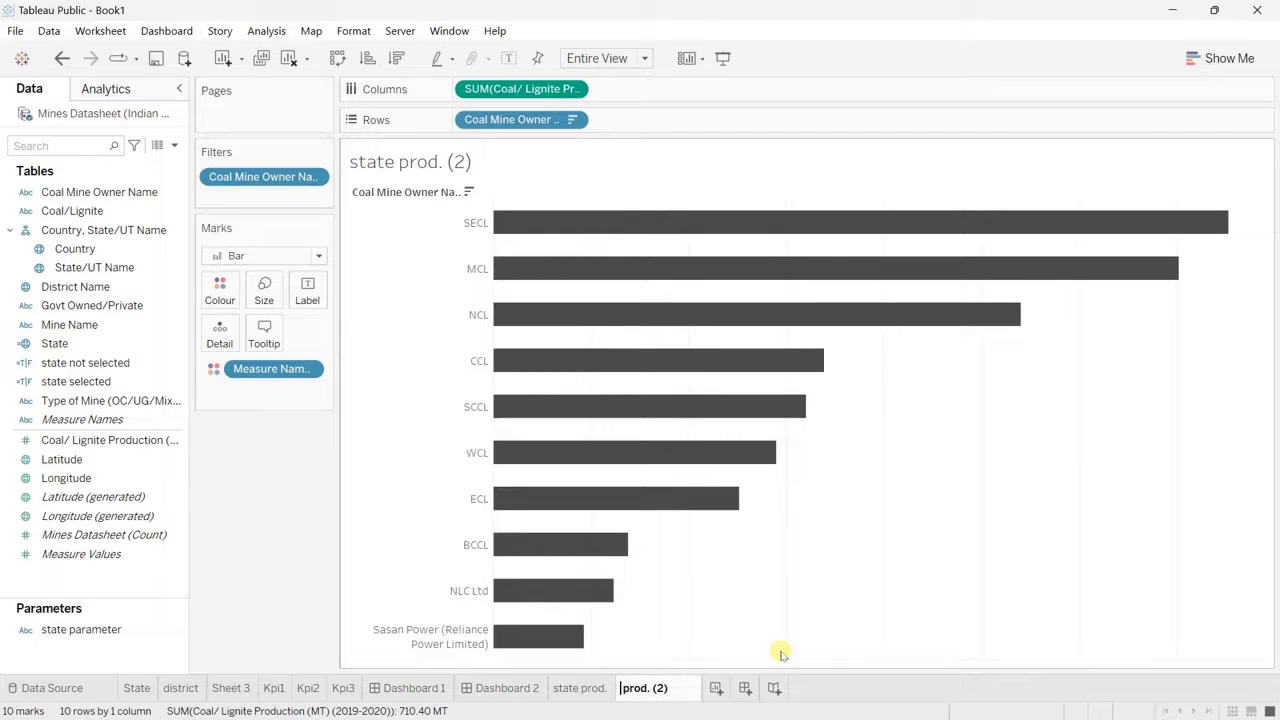
{"action": "type", "text": "company"}
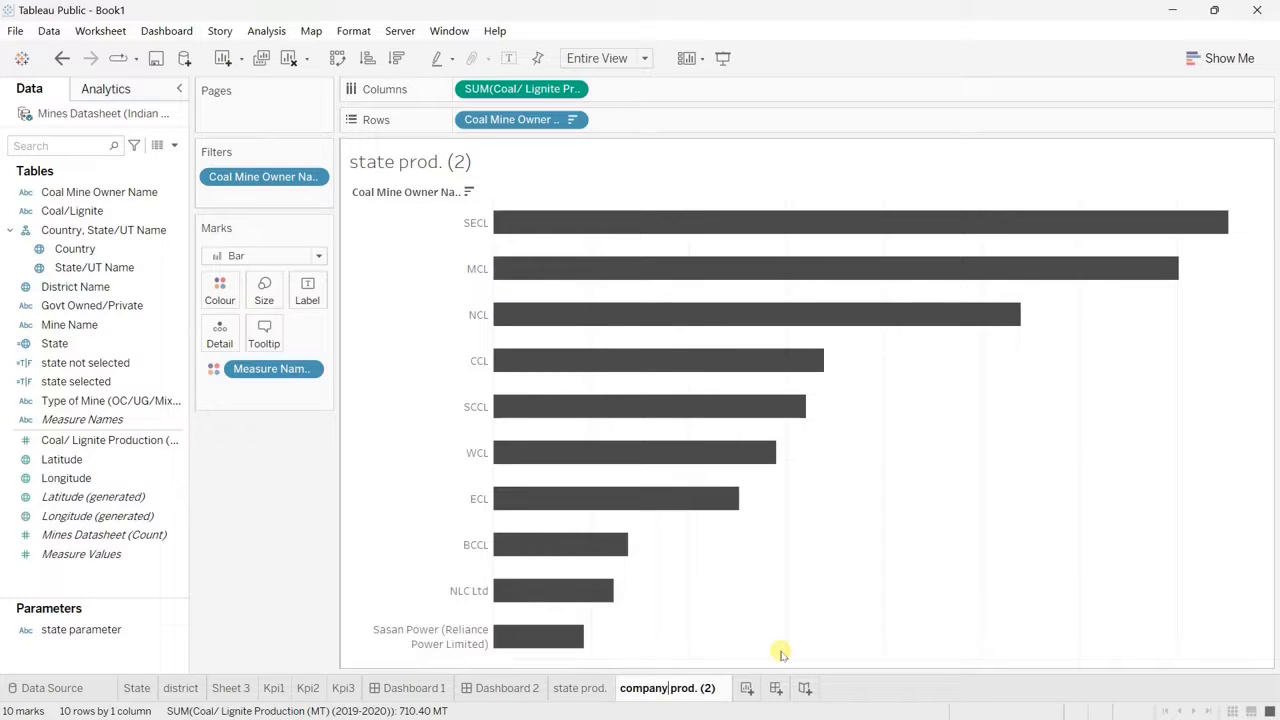
{"action": "left_click", "coordinate": [725, 686]}
{"action": "key", "text": "BackSpace"}
{"action": "key", "text": "BackSpace"}
{"action": "key", "text": "BackSpace"}
{"action": "key", "text": "BackSpace"}
{"action": "key", "text": "Return"}
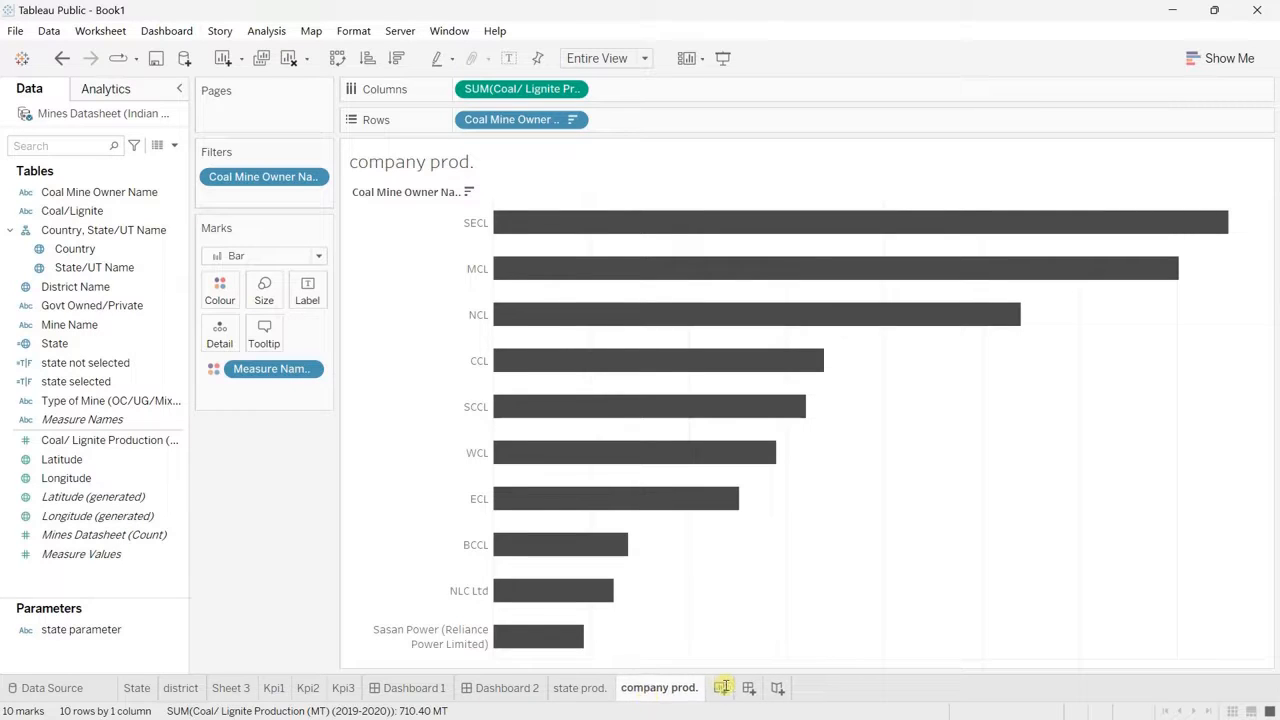
Step: Duplicate the state prod. sheet and replace State/UT Name with District Name in the copy's columns, sorted descending by production
{"action": "right_click", "coordinate": [583, 690]}
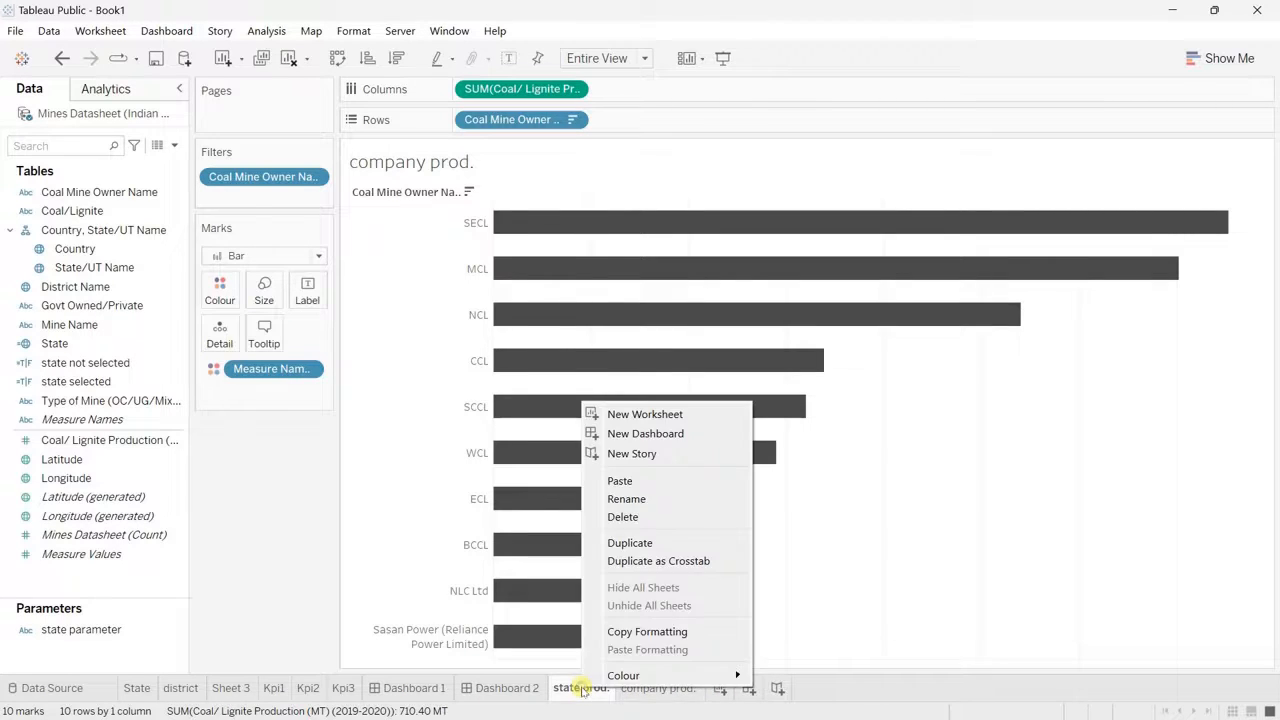
{"action": "left_click", "coordinate": [633, 545]}
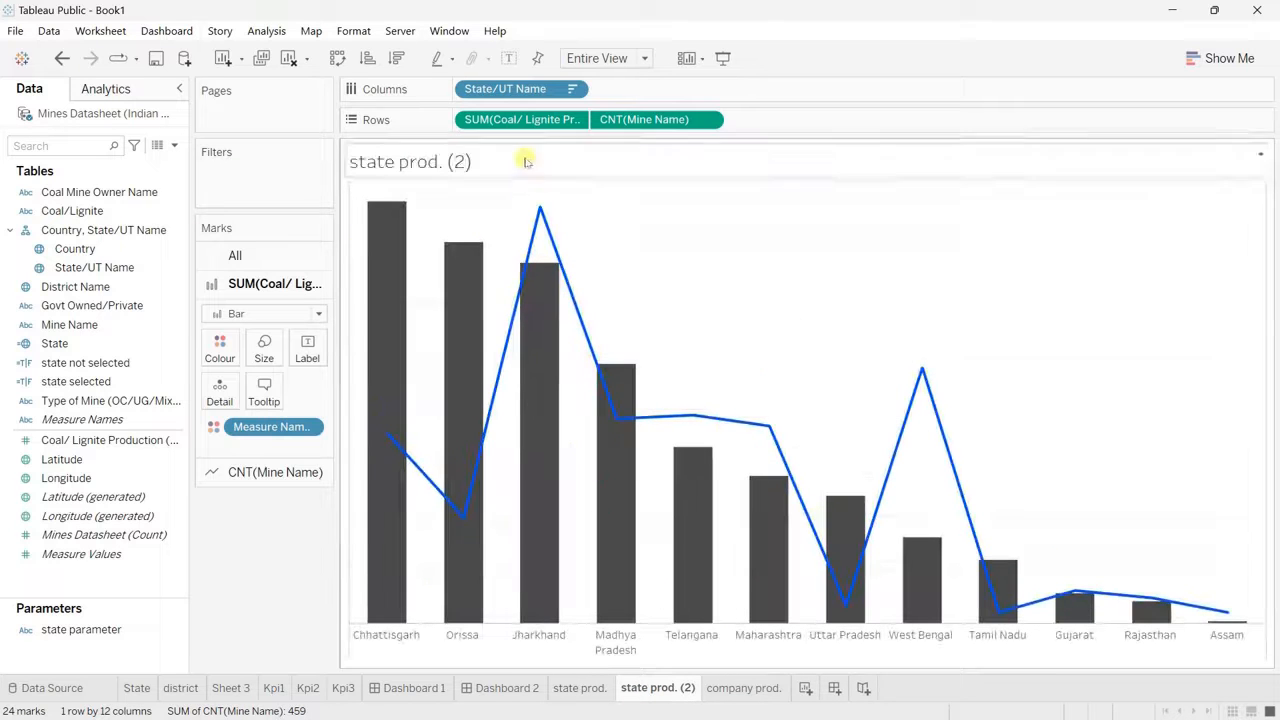
{"action": "left_click_drag", "start_coordinate": [527, 96], "coordinate": [267, 557]}
{"action": "left_click_drag", "start_coordinate": [86, 286], "coordinate": [511, 91]}
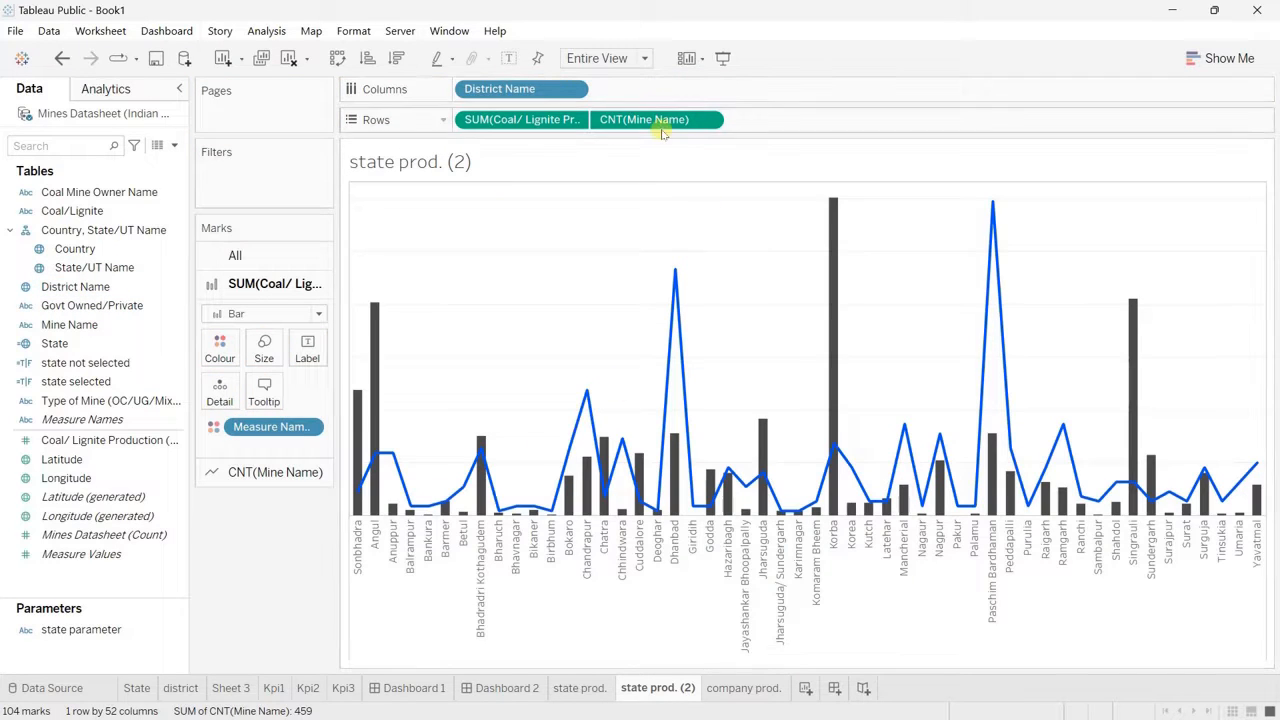
{"action": "left_click", "coordinate": [398, 62]}
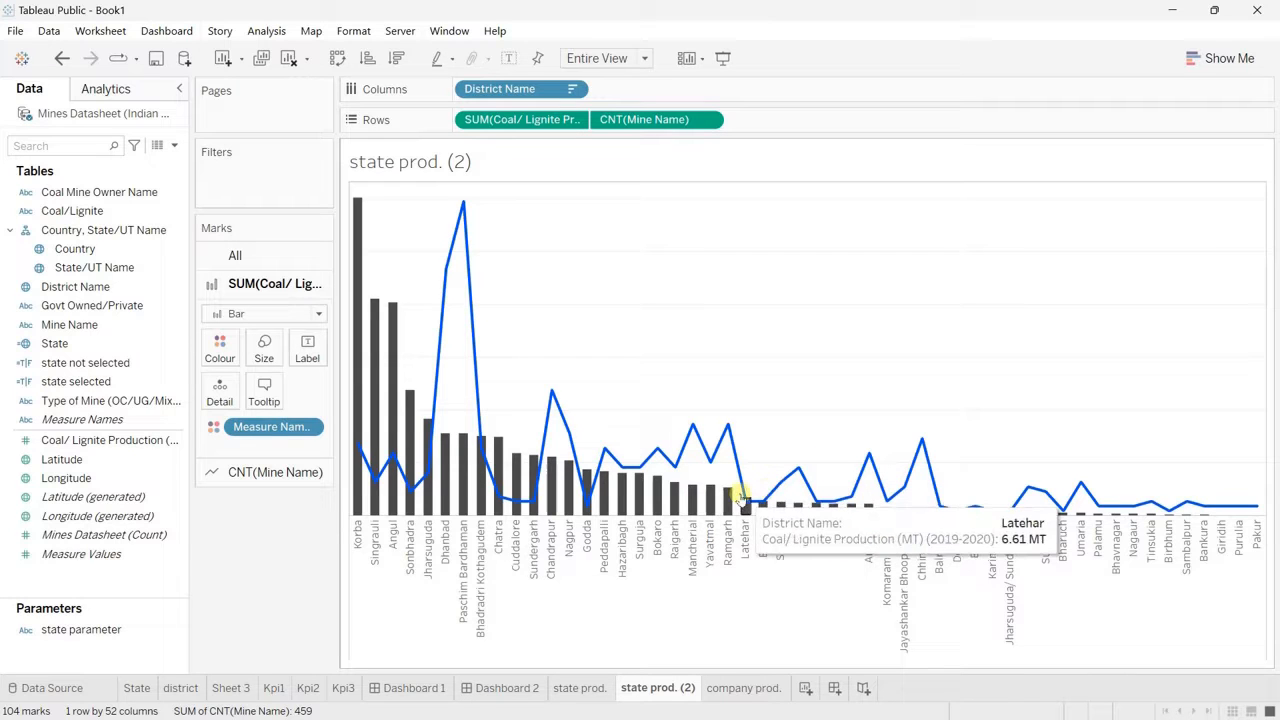
Step: Rename the district copy of the state prod. sheet as "District prod."
{"action": "left_click", "coordinate": [230, 688]}
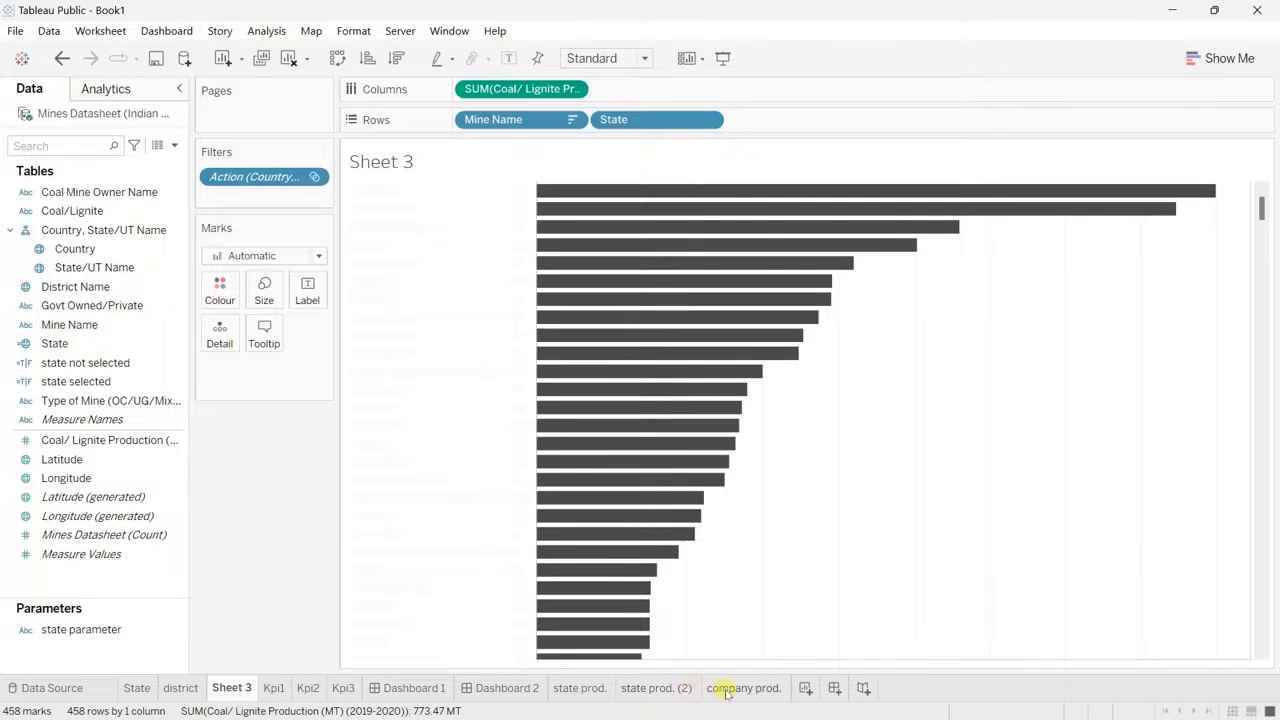
{"action": "left_click", "coordinate": [650, 690]}
{"action": "double_click", "coordinate": [645, 688]}
{"action": "type", "text": "District"}
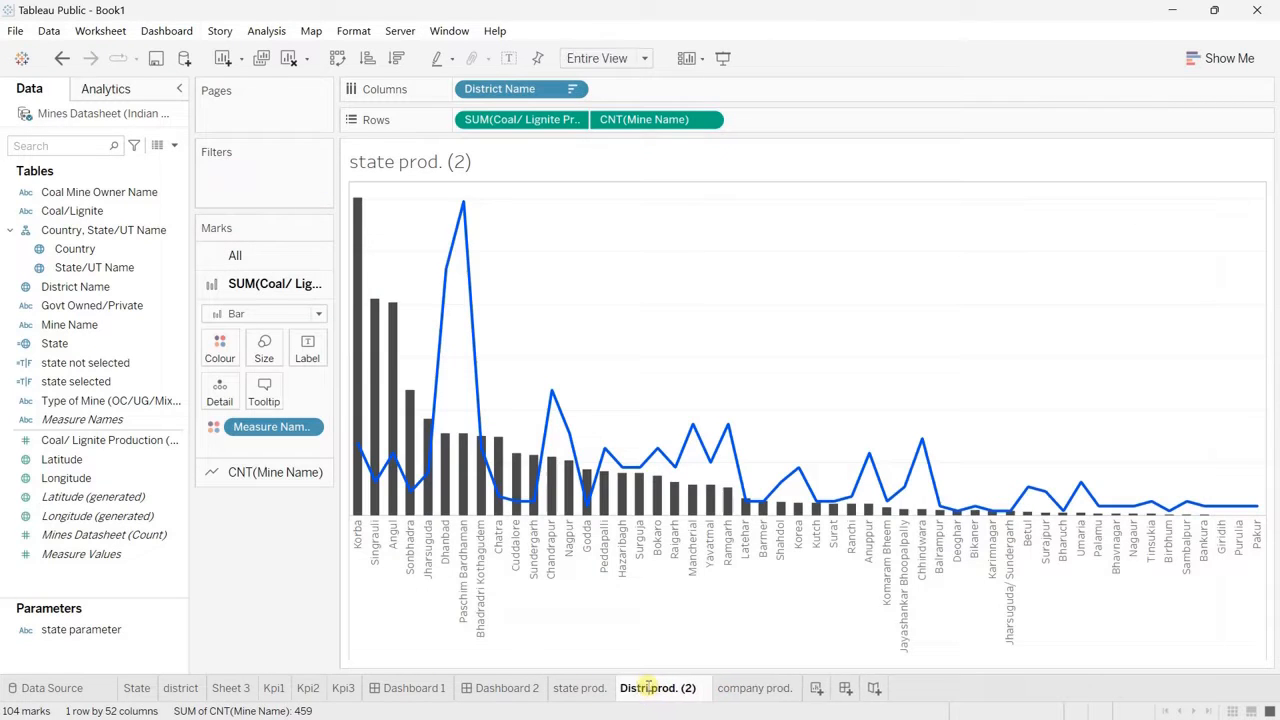
{"action": "left_click", "coordinate": [710, 688]}
{"action": "key", "text": "BackSpace"}
{"action": "key", "text": "BackSpace"}
{"action": "key", "text": "BackSpace"}
{"action": "key", "text": "BackSpace"}
{"action": "key", "text": "Return"}
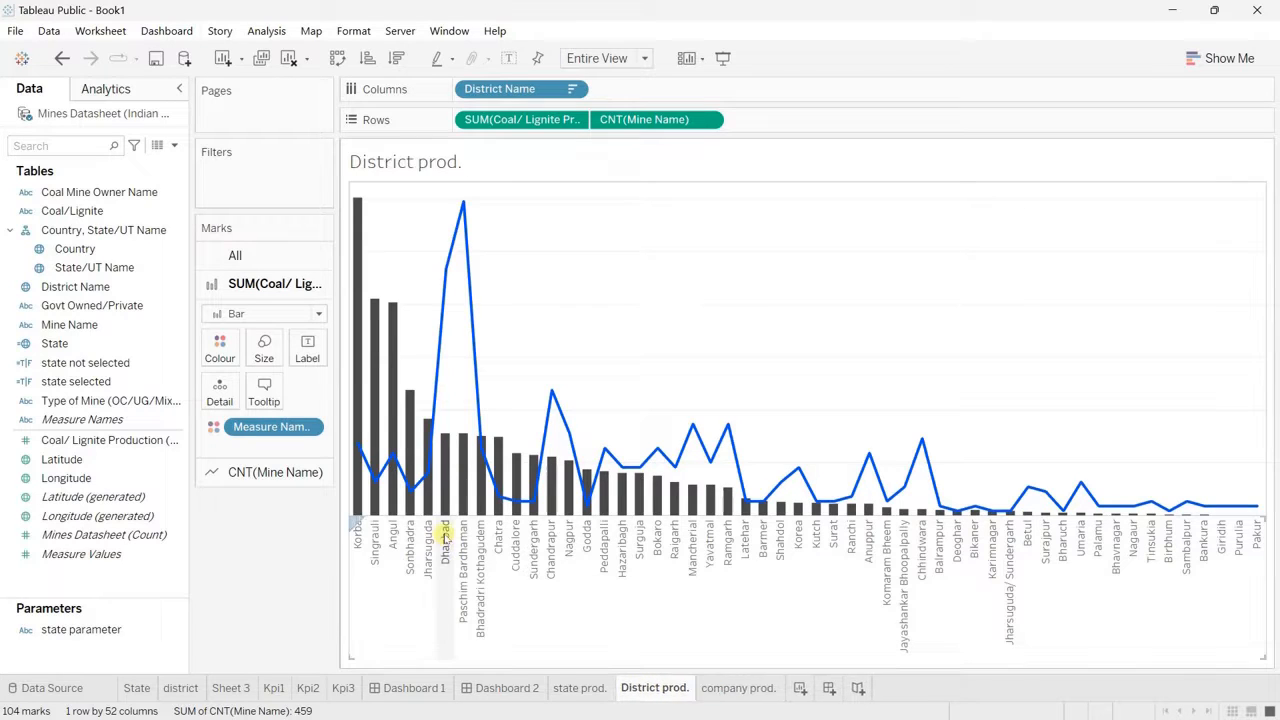
Step: Filter District Name on the District prod. sheet to the top 10 by count of Coal Mine Owner Name
{"action": "mouse_move", "coordinate": [464, 205]}
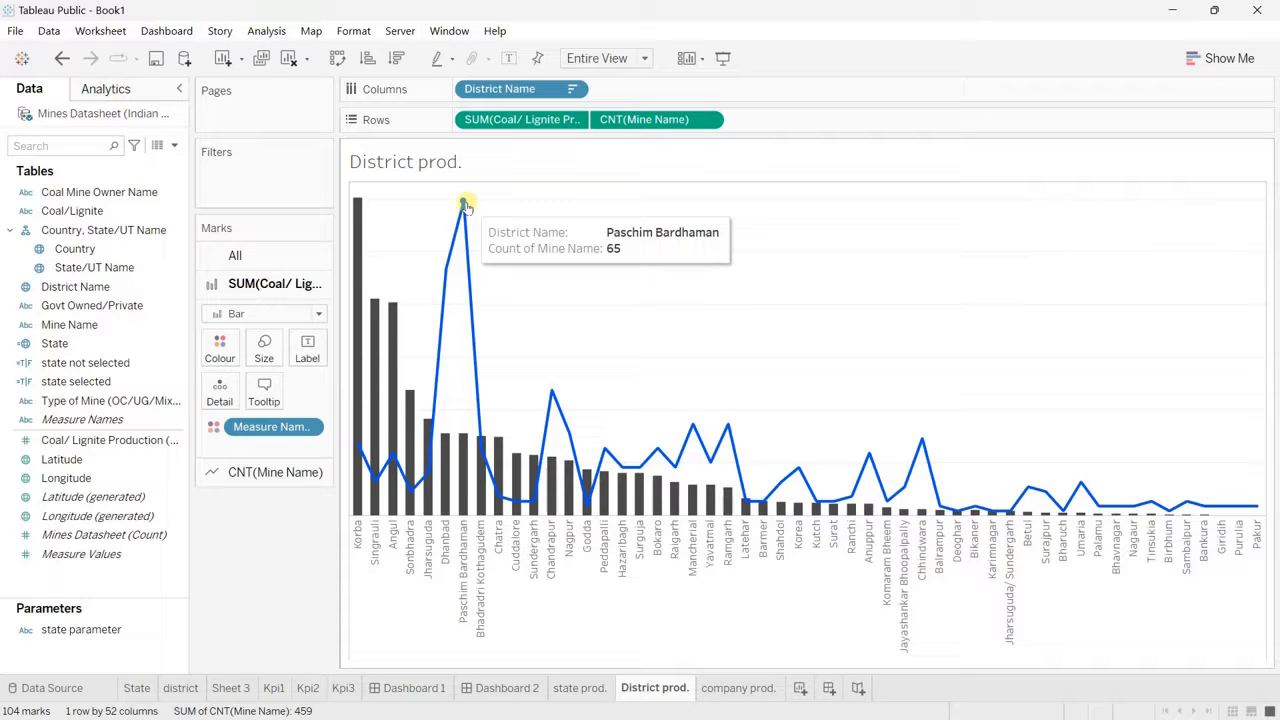
{"action": "mouse_move", "coordinate": [444, 273]}
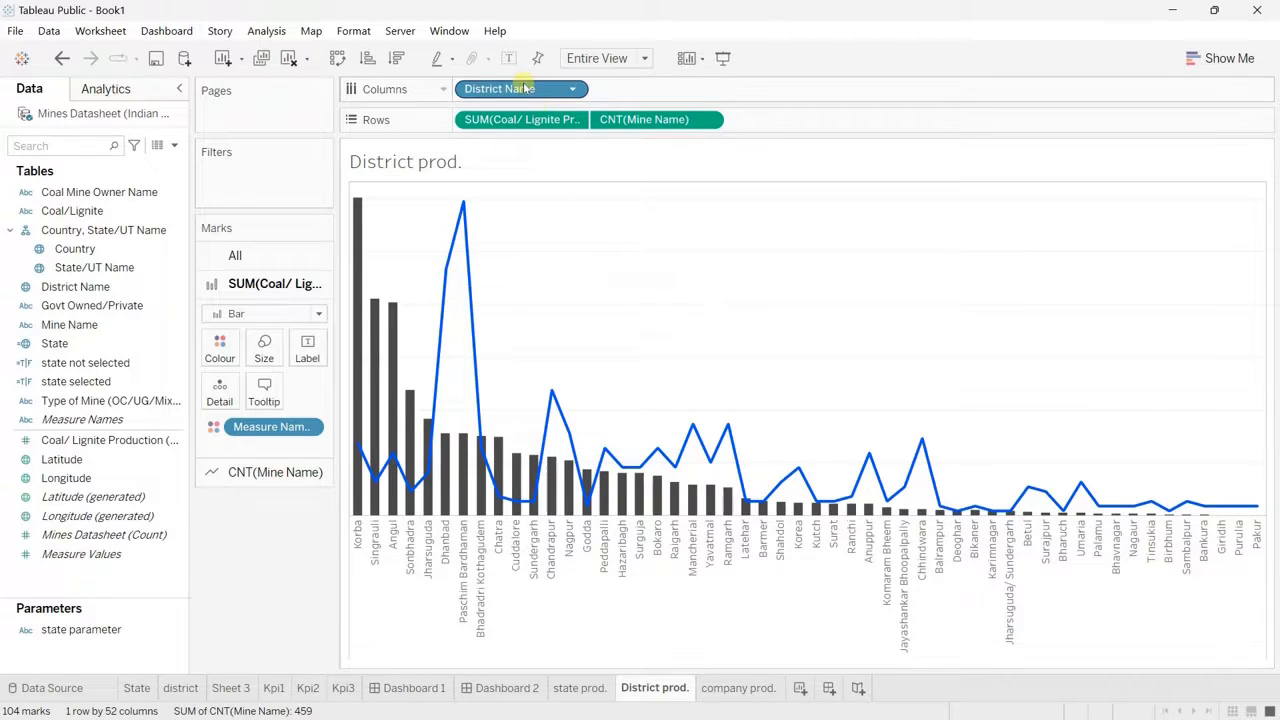
{"action": "left_click_drag", "start_coordinate": [526, 89], "coordinate": [285, 186]}
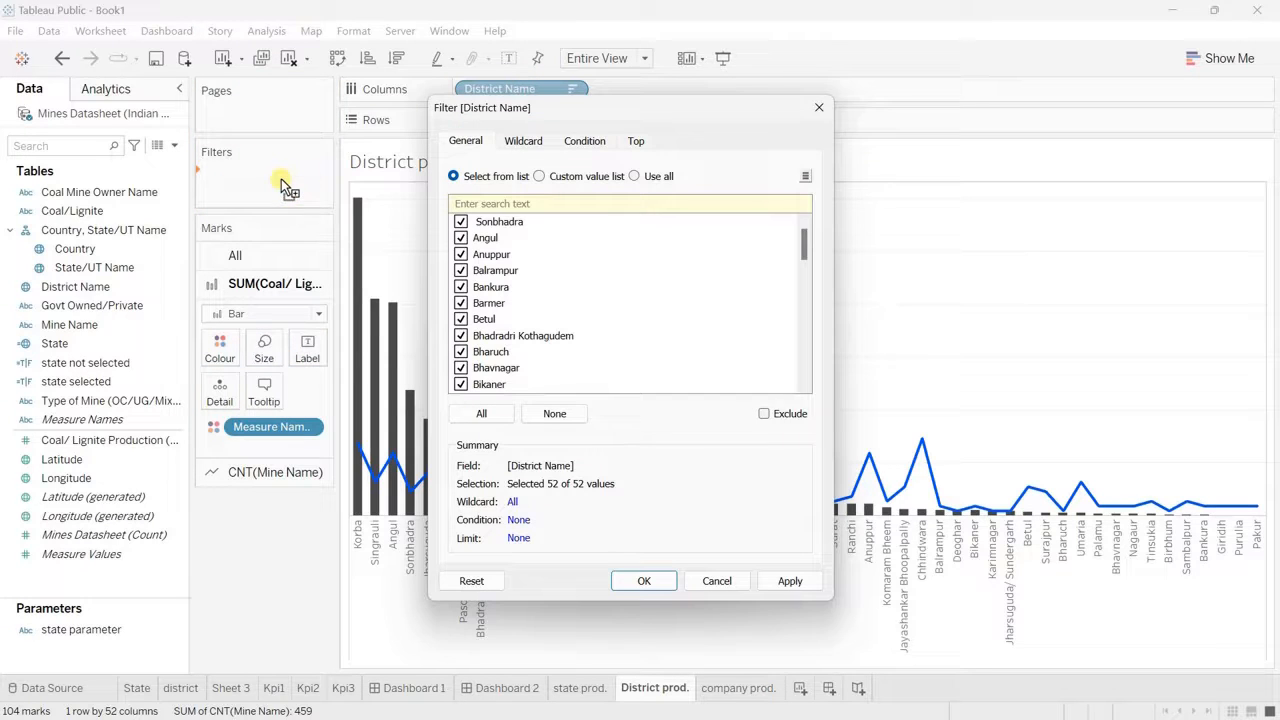
{"action": "left_click", "coordinate": [636, 141]}
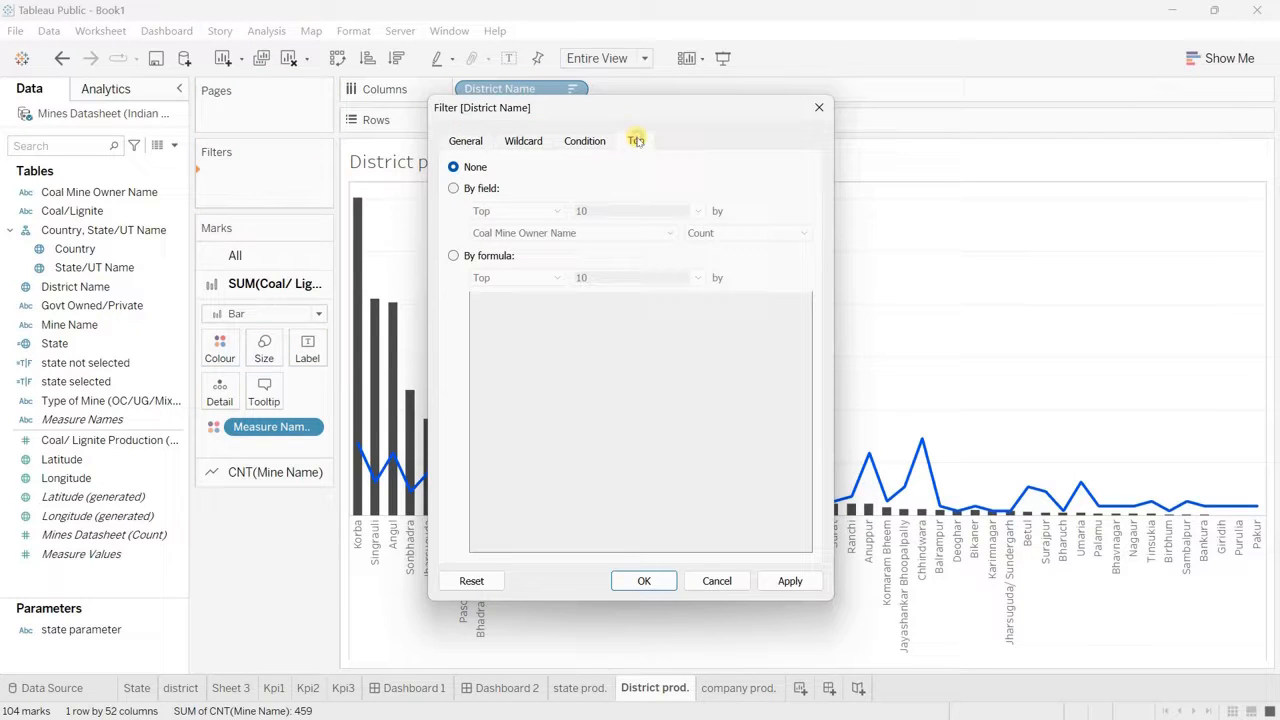
{"action": "left_click", "coordinate": [453, 189]}
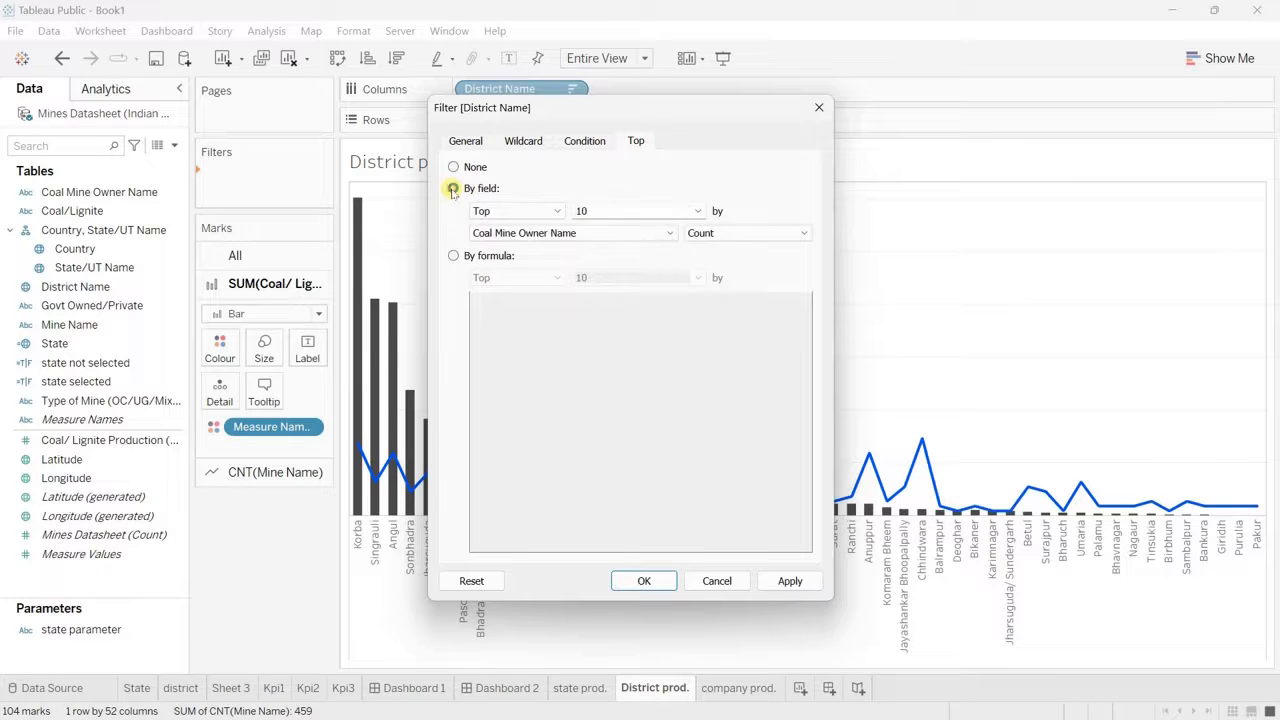
{"action": "left_click", "coordinate": [645, 580]}
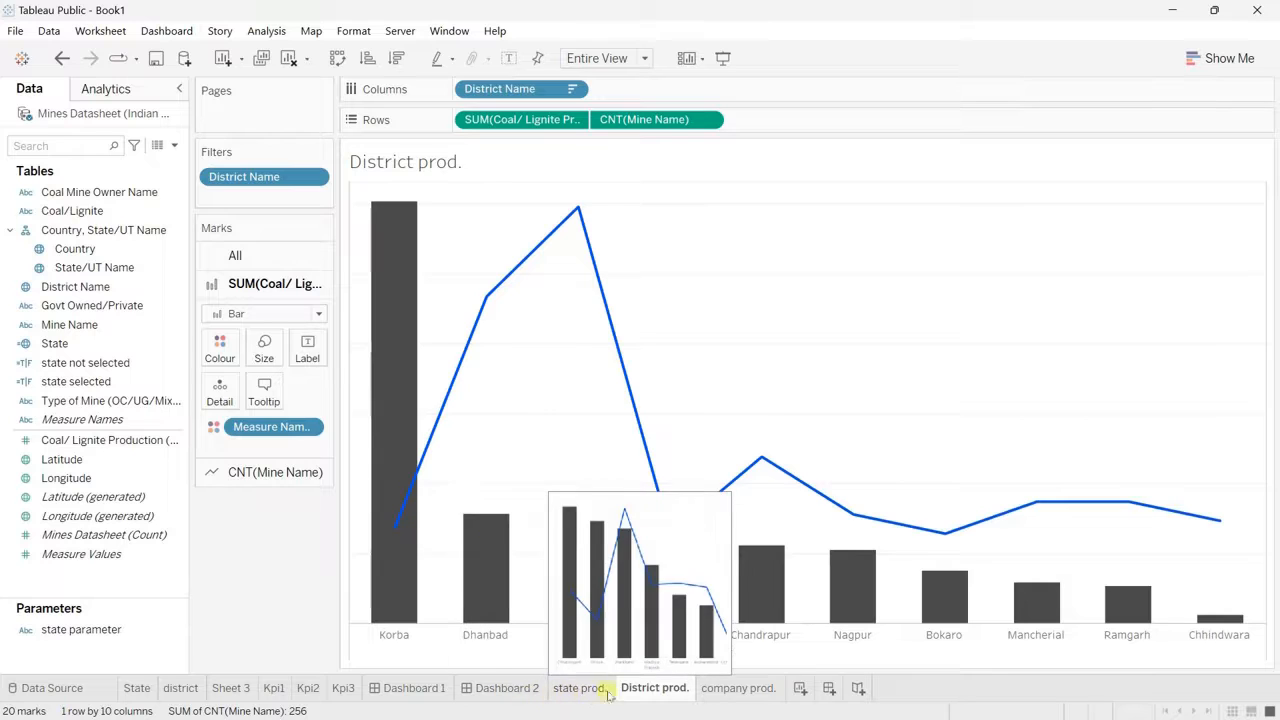
Step: Rename Sheet 3, the bar chart of production by mine, as "mines prod."
{"action": "left_click", "coordinate": [743, 688]}
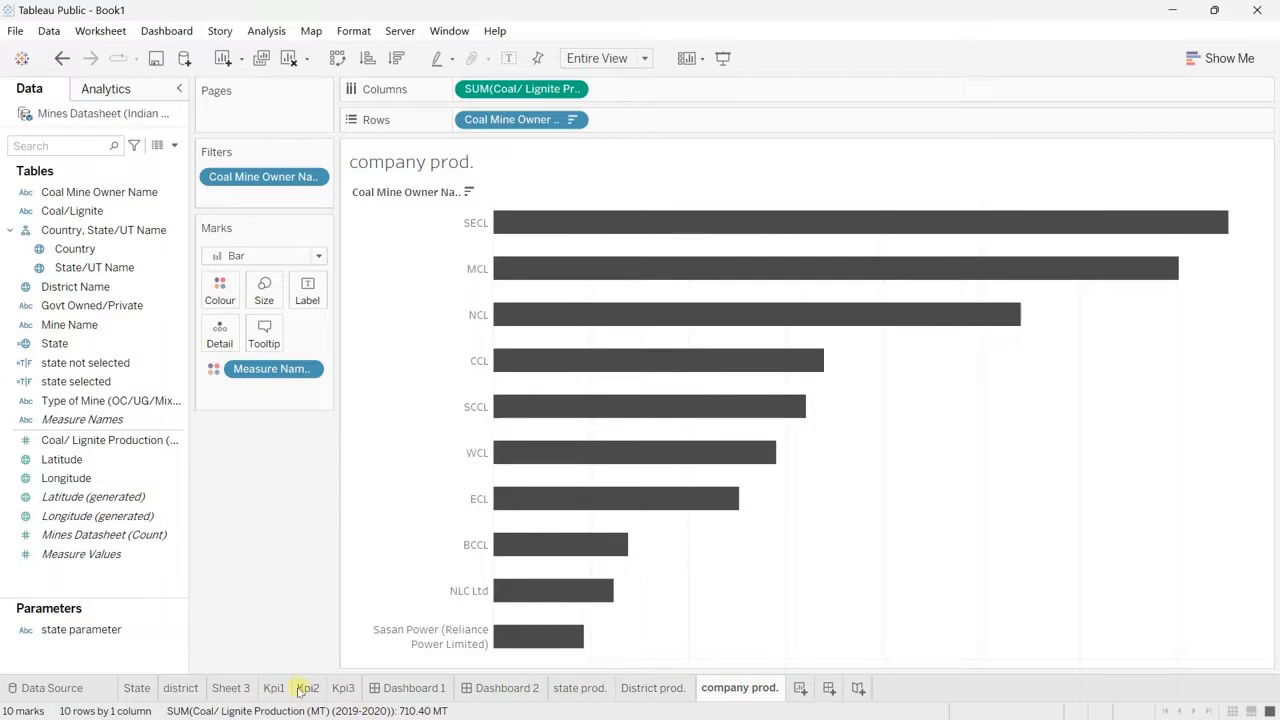
{"action": "left_click", "coordinate": [238, 688]}
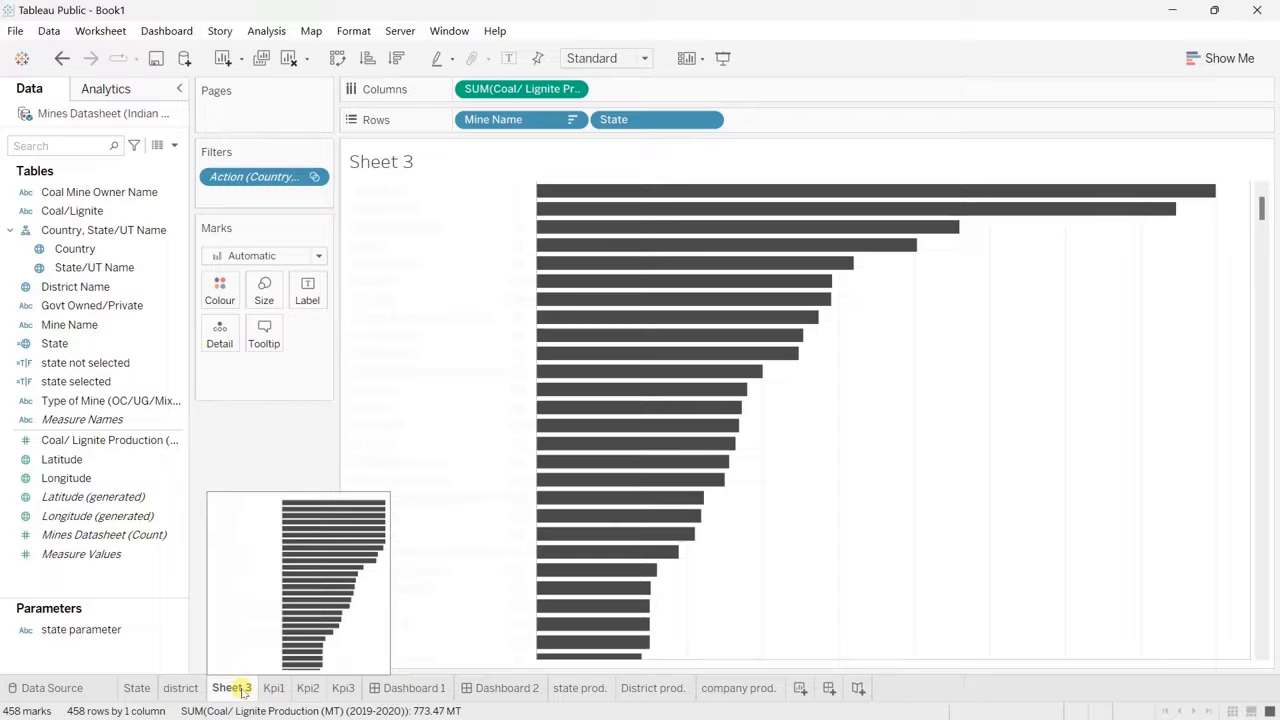
{"action": "double_click", "coordinate": [240, 689]}
{"action": "type", "text": "mines"}
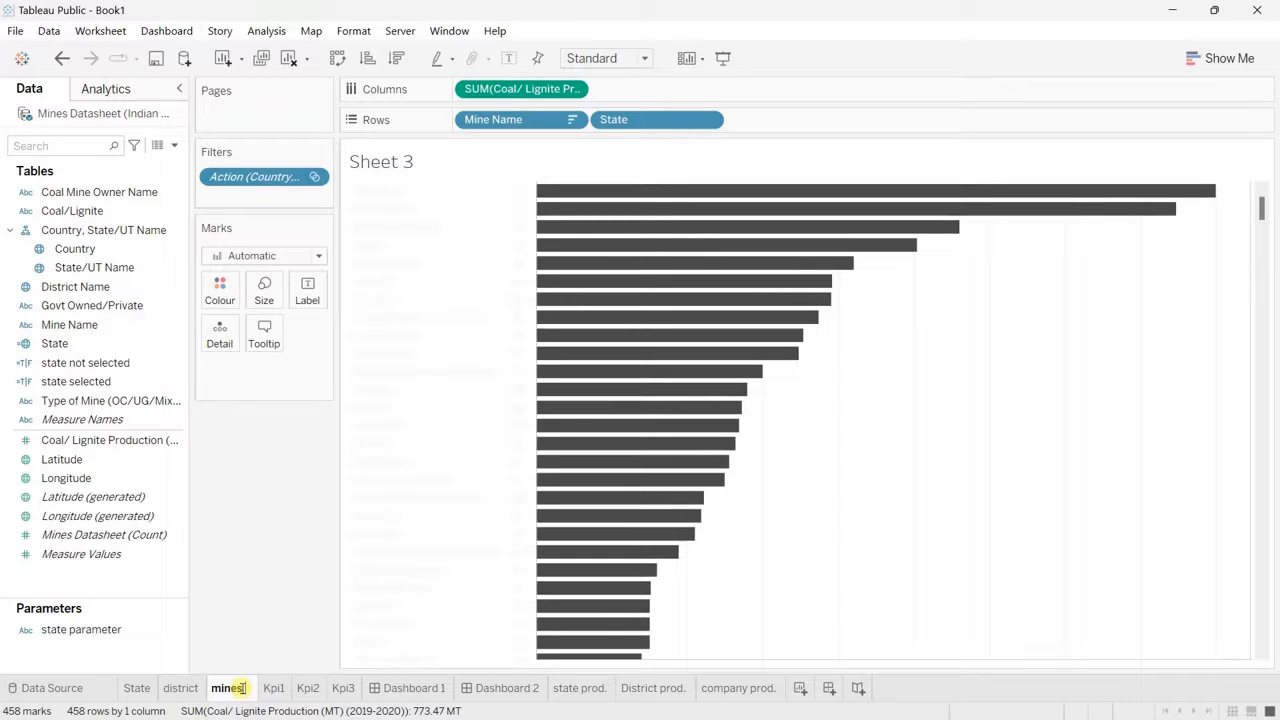
{"action": "type", "text": " prod."}
Step: Duplicate the company prod. sheet and remove the coal production measure from the copy's columns
{"action": "left_click", "coordinate": [770, 690]}
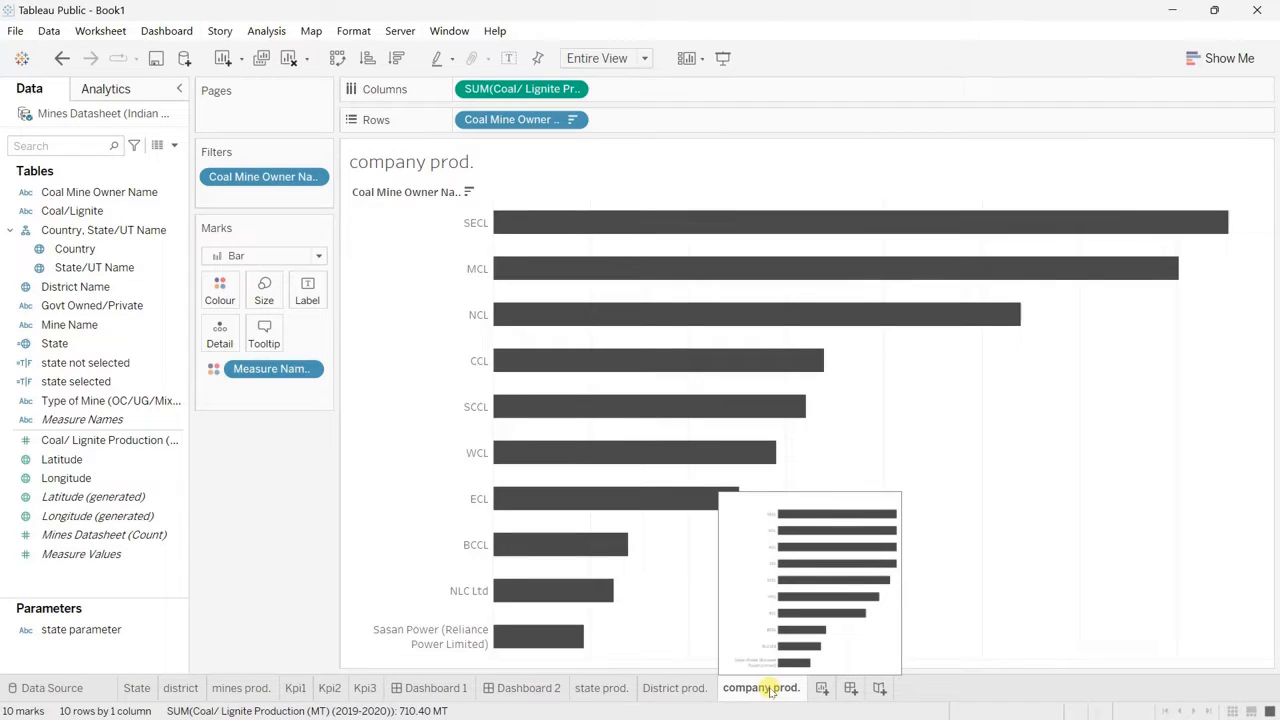
{"action": "right_click", "coordinate": [770, 690]}
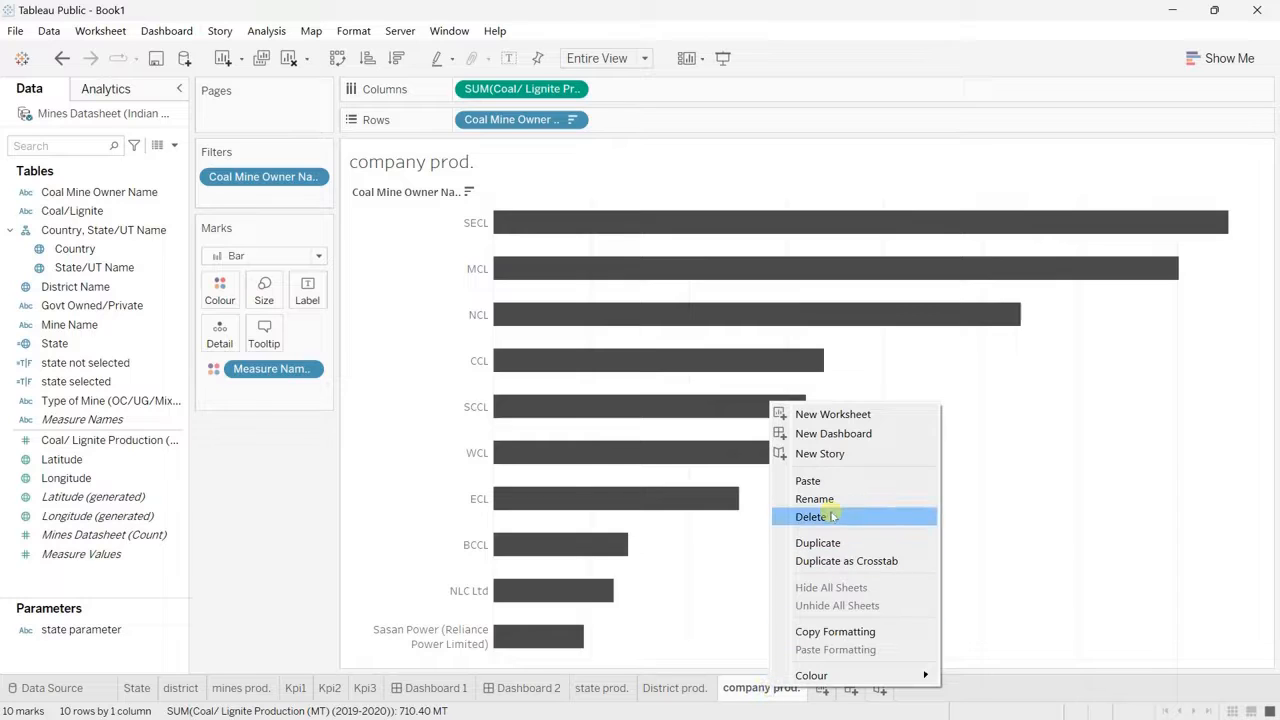
{"action": "left_click", "coordinate": [818, 545]}
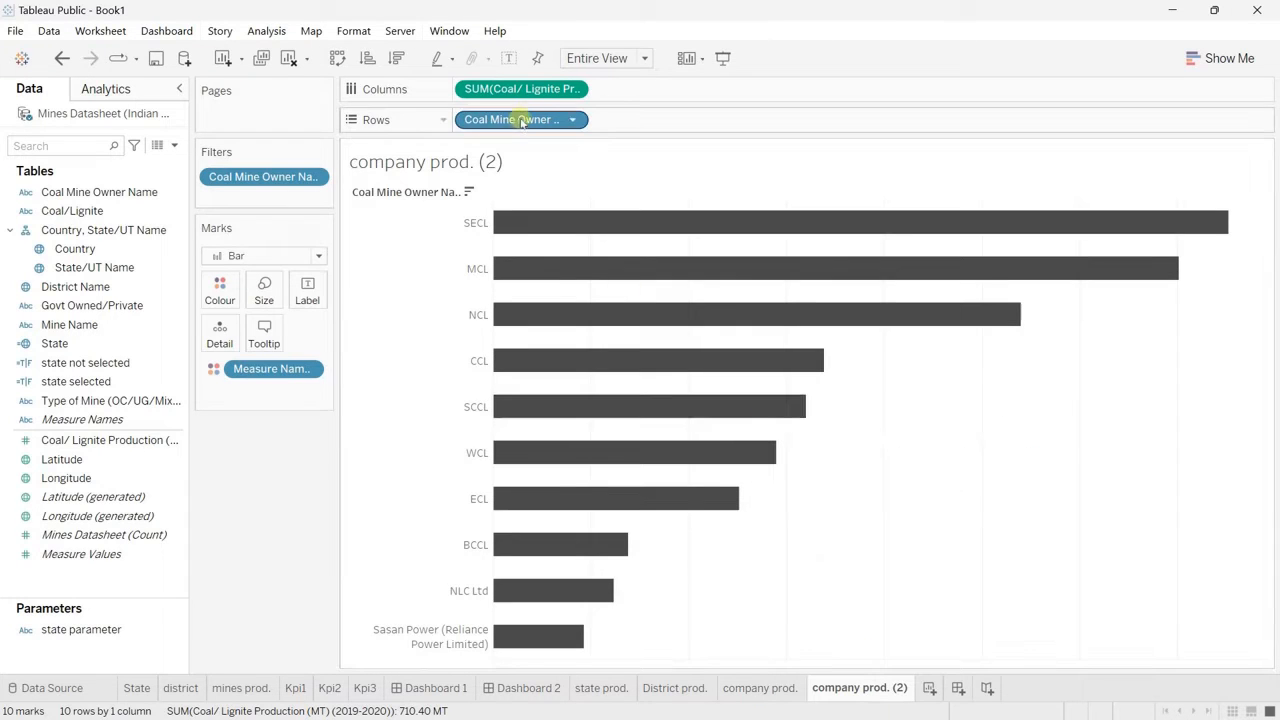
{"action": "left_click_drag", "start_coordinate": [514, 120], "coordinate": [225, 600]}
Step: Add Mine Name to the columns as a Count measure and sort the coal mine owners descending by it
{"action": "left_click_drag", "start_coordinate": [75, 325], "coordinate": [515, 93]}
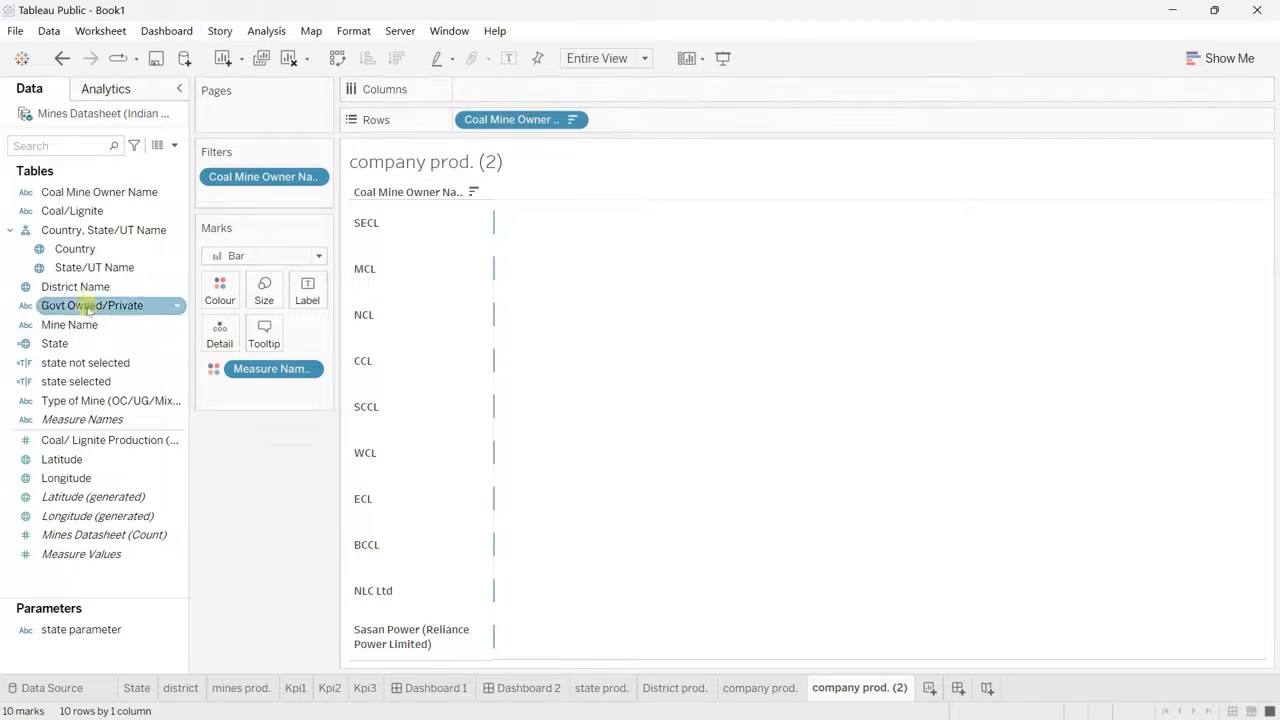
{"action": "left_click_drag", "start_coordinate": [90, 325], "coordinate": [482, 100]}
{"action": "left_click_drag", "start_coordinate": [504, 87], "coordinate": [505, 90]}
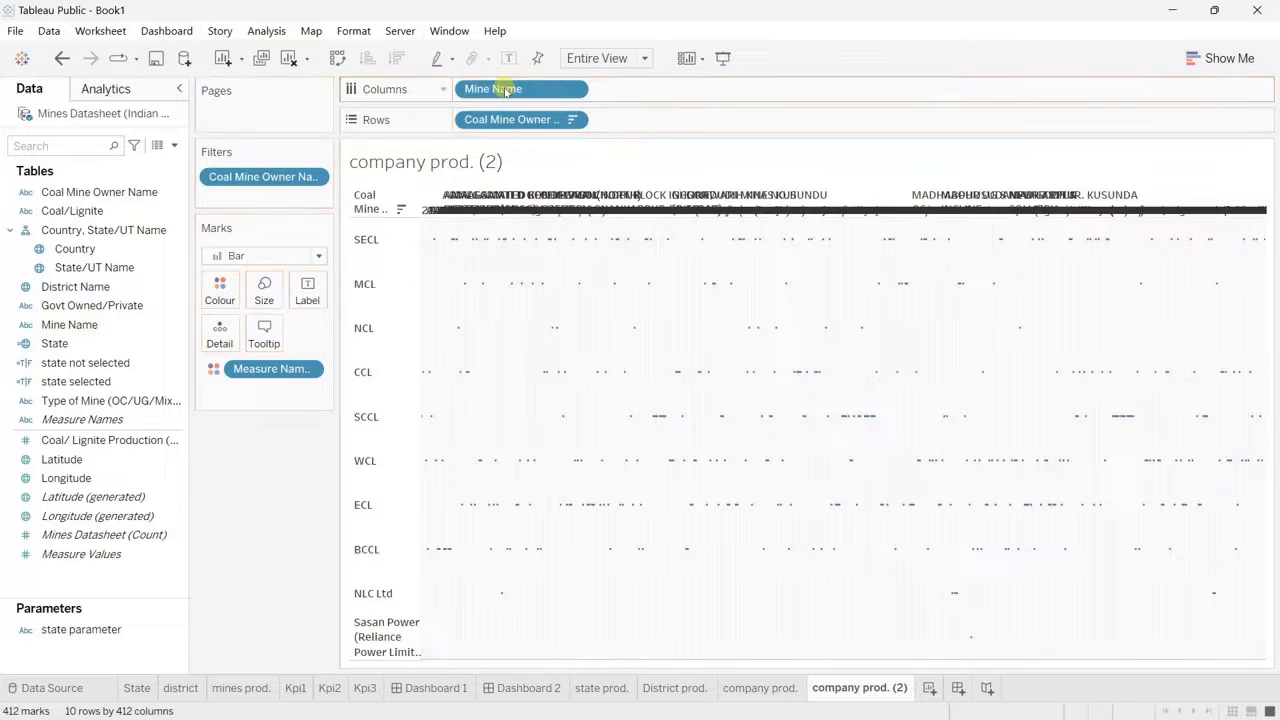
{"action": "left_click", "coordinate": [572, 89]}
{"action": "mouse_move", "coordinate": [583, 346]}
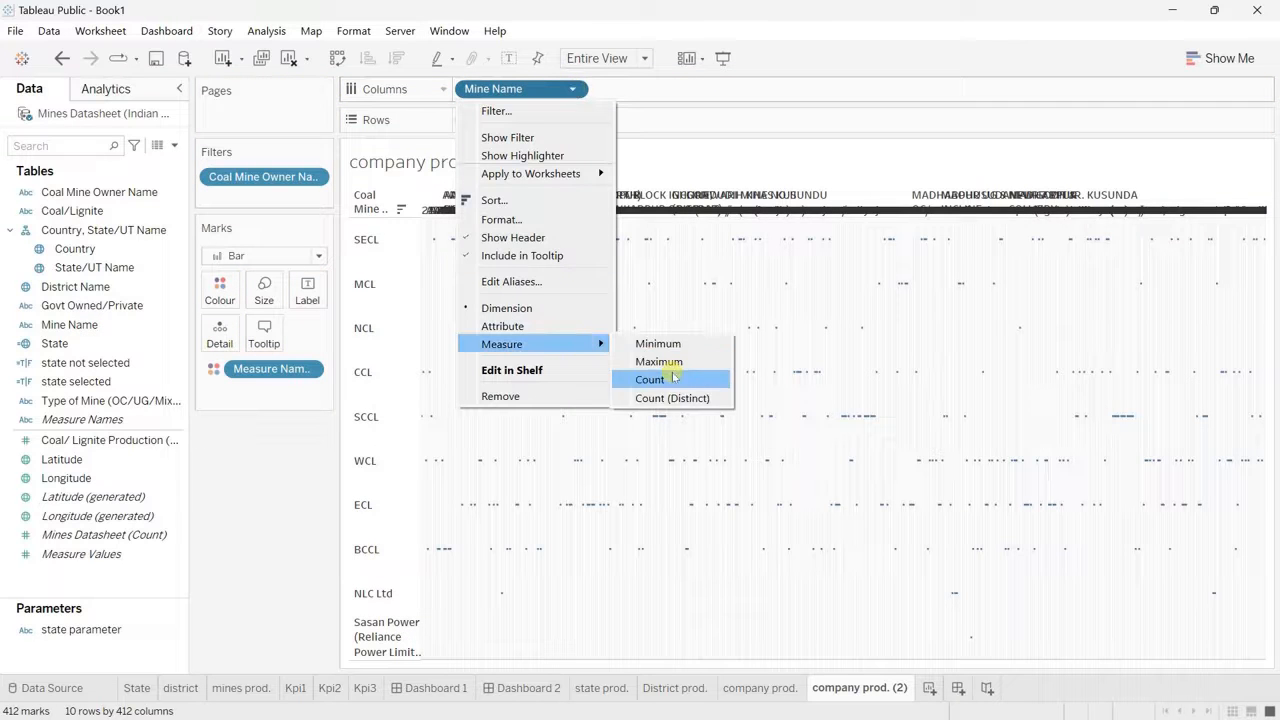
{"action": "left_click", "coordinate": [663, 371]}
{"action": "left_click", "coordinate": [398, 59]}
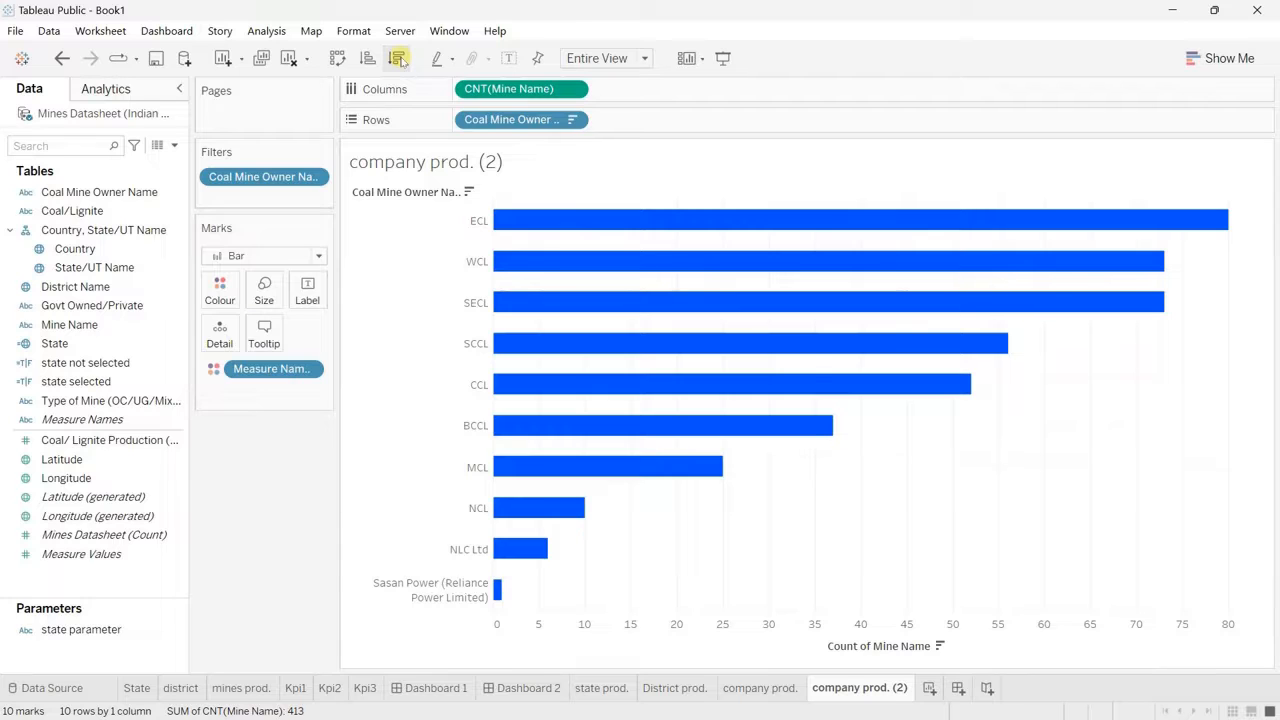
Step: Review the production bars on the company prod. sheet and return to company prod. (2)
{"action": "left_click", "coordinate": [740, 688]}
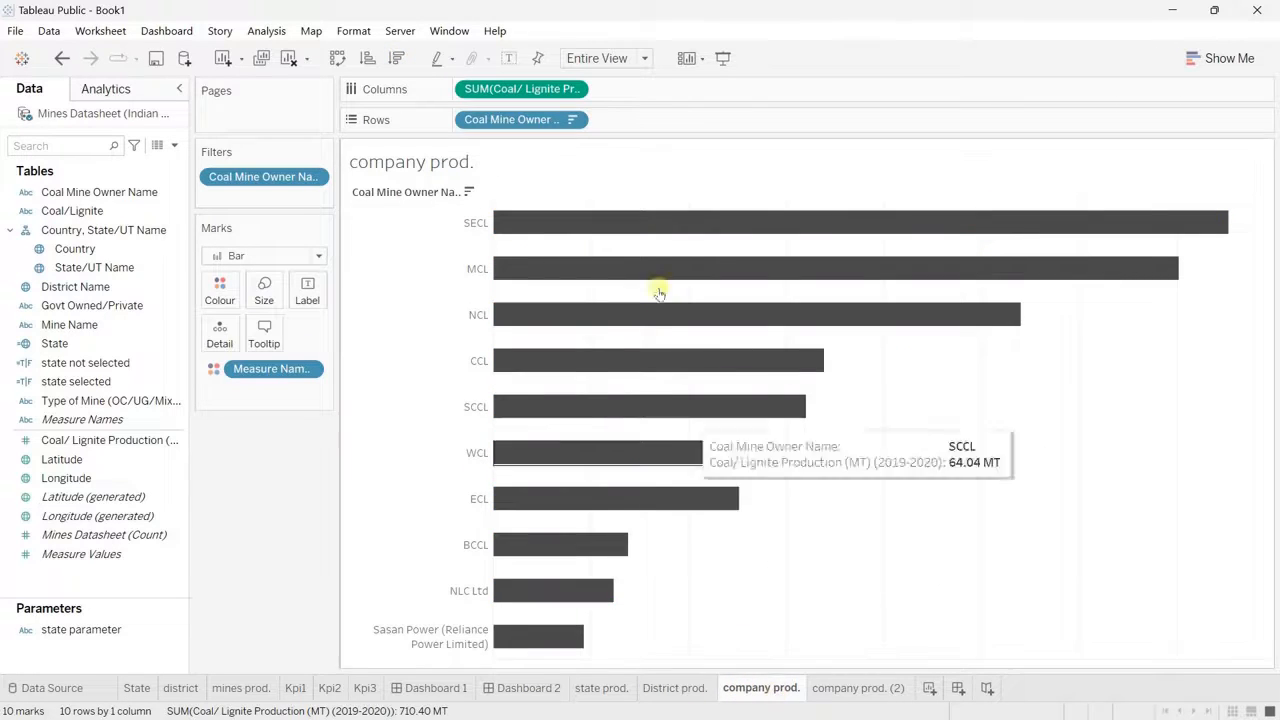
{"action": "mouse_move", "coordinate": [614, 215]}
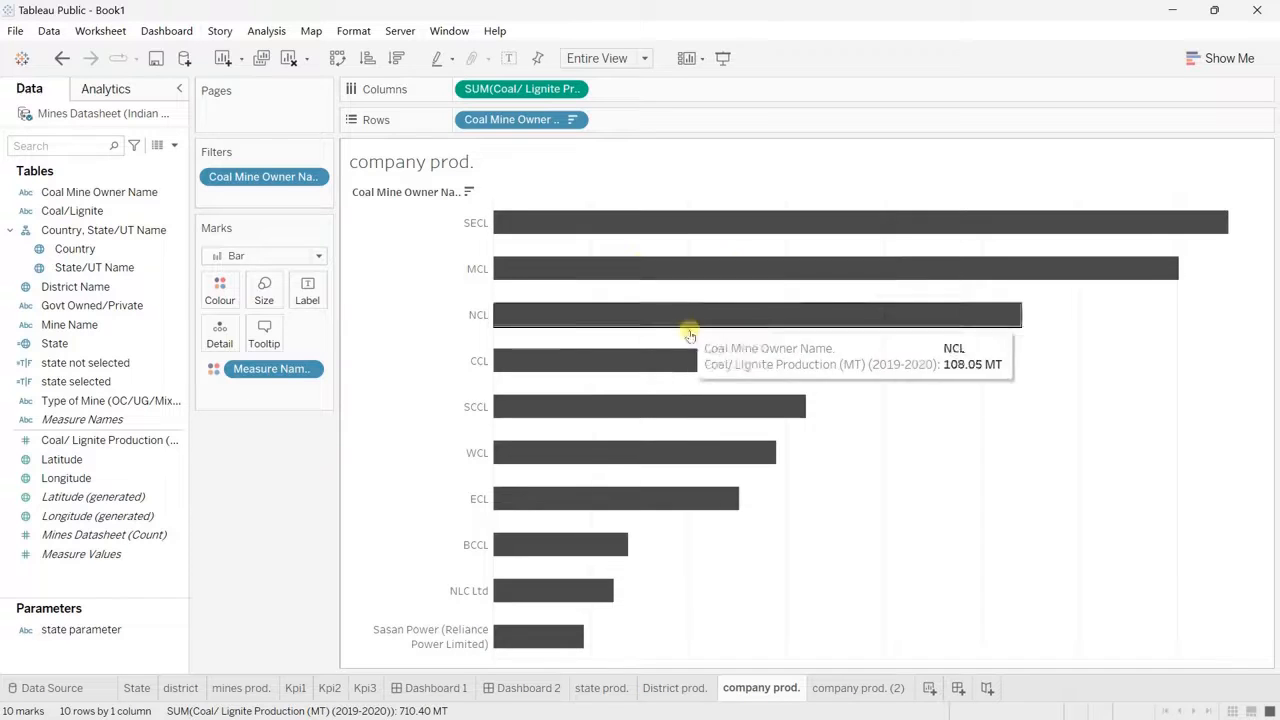
{"action": "left_click", "coordinate": [842, 690]}
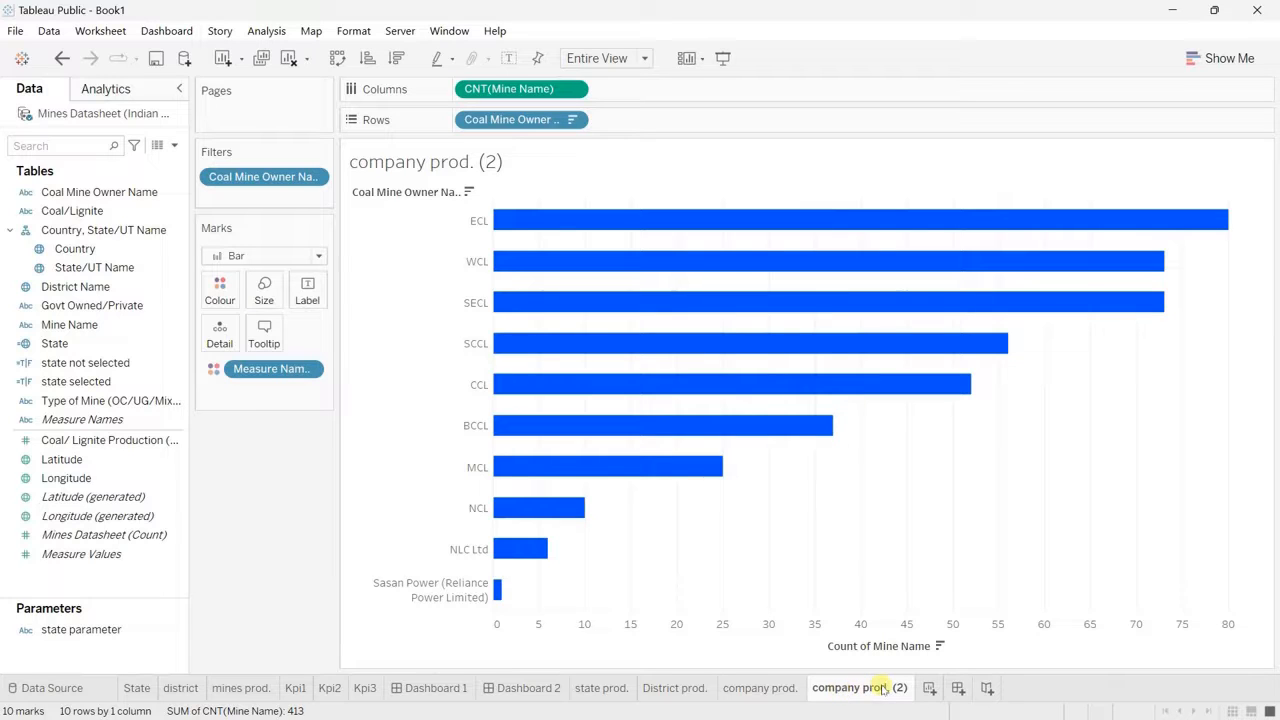
Step: Rename the company prod. (2) sheet as "company most mines"
{"action": "double_click", "coordinate": [883, 688]}
{"action": "left_click", "coordinate": [907, 688]}
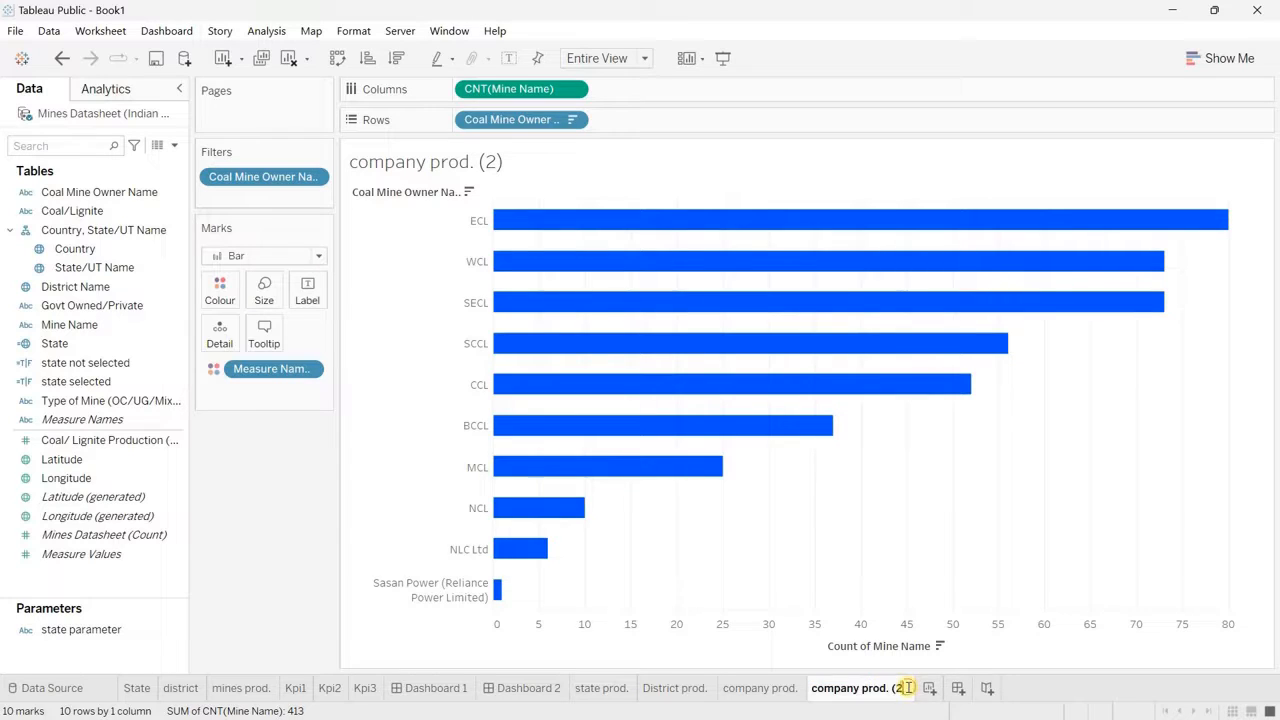
{"action": "type", "text": "most mines"}
{"action": "key", "text": "Return"}
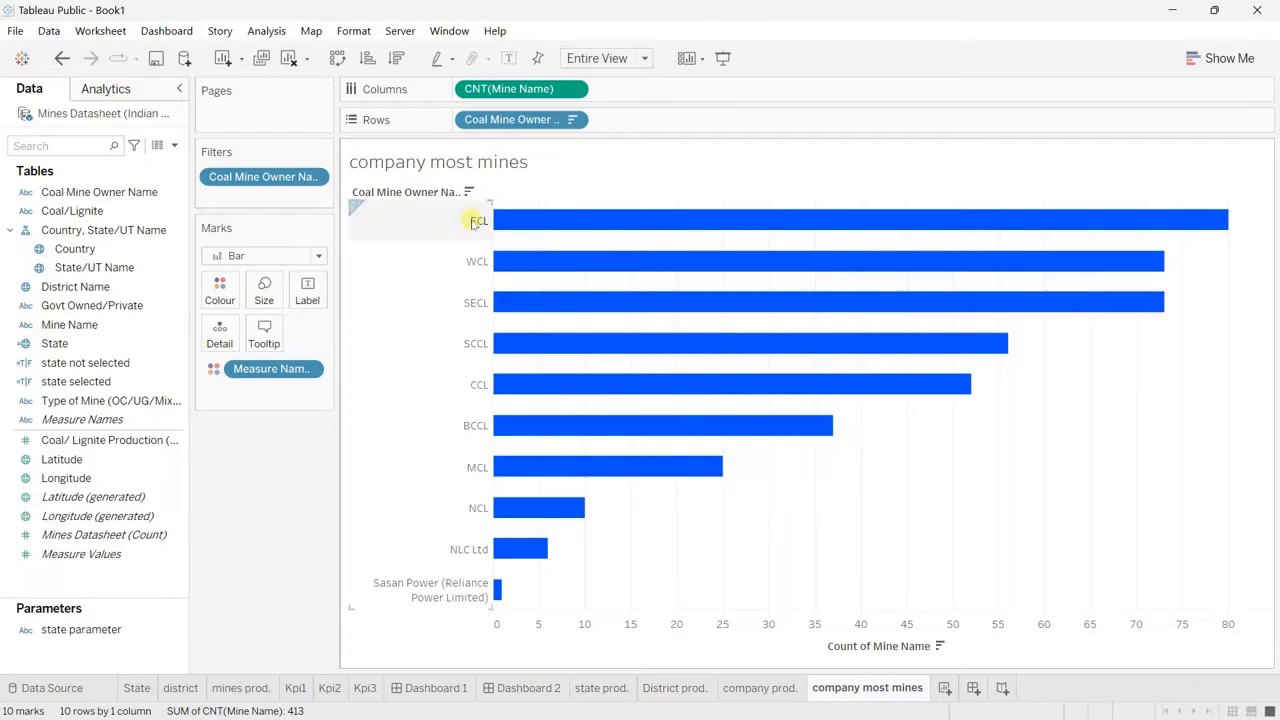
Step: Recolour the Count of Mine Name bars with the saved dark grey custom colour
{"action": "mouse_move", "coordinate": [549, 226]}
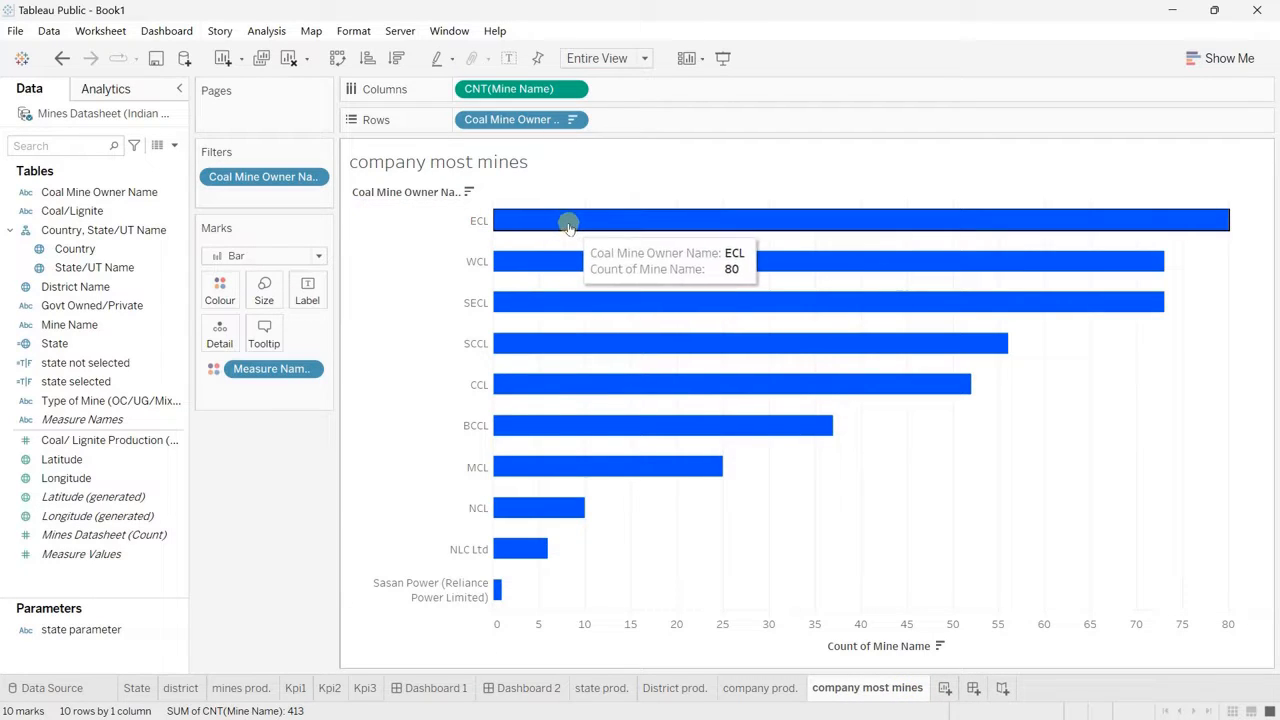
{"action": "left_click", "coordinate": [219, 290]}
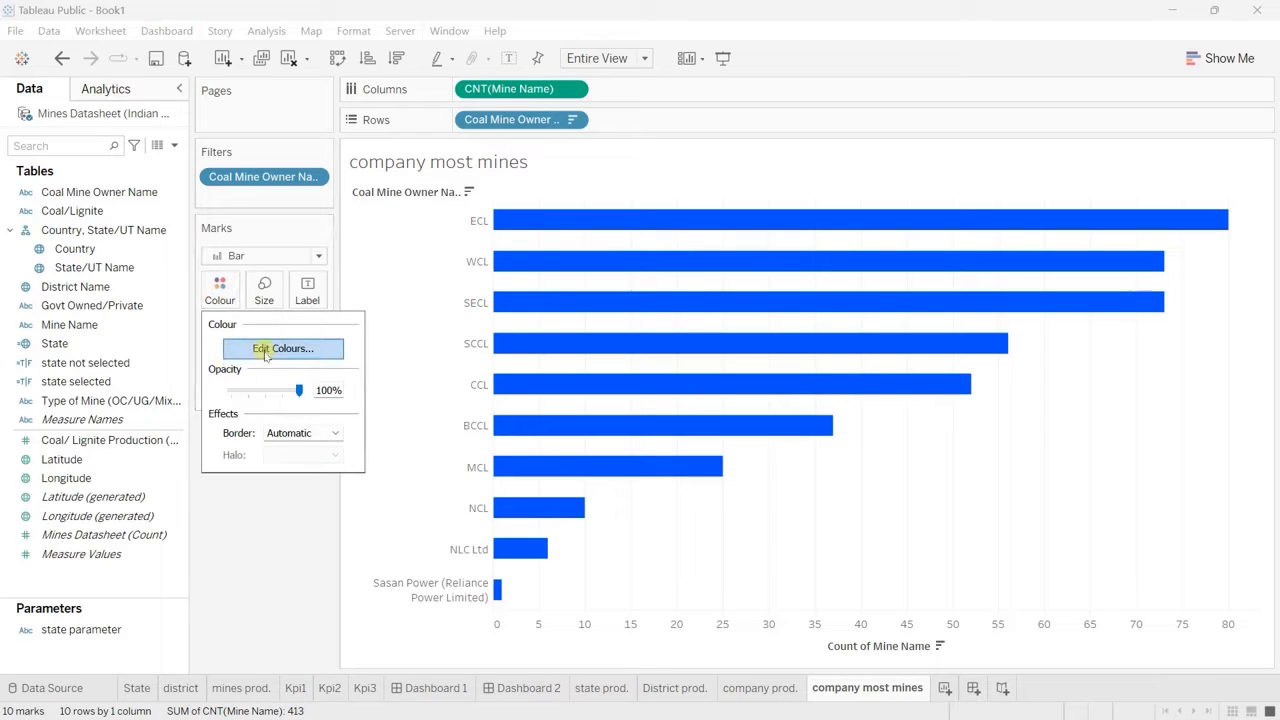
{"action": "left_click", "coordinate": [267, 350]}
{"action": "double_click", "coordinate": [449, 206]}
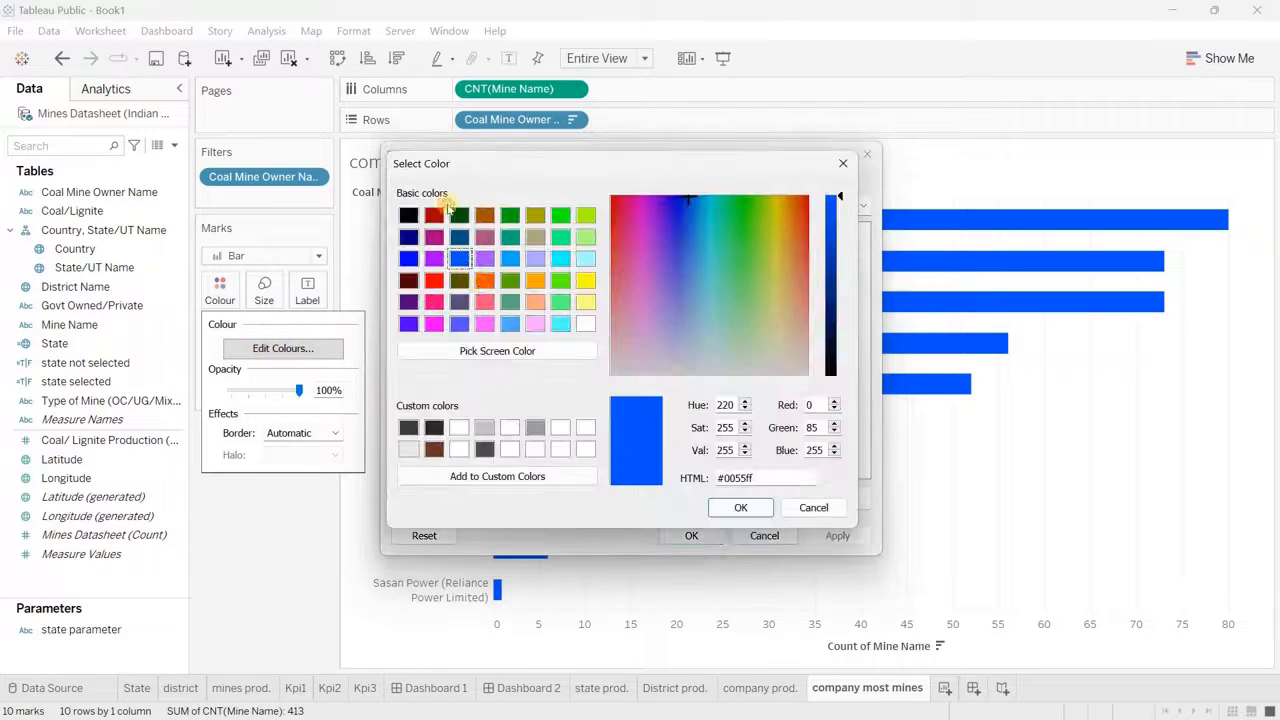
{"action": "left_click", "coordinate": [484, 449]}
{"action": "left_click", "coordinate": [740, 507]}
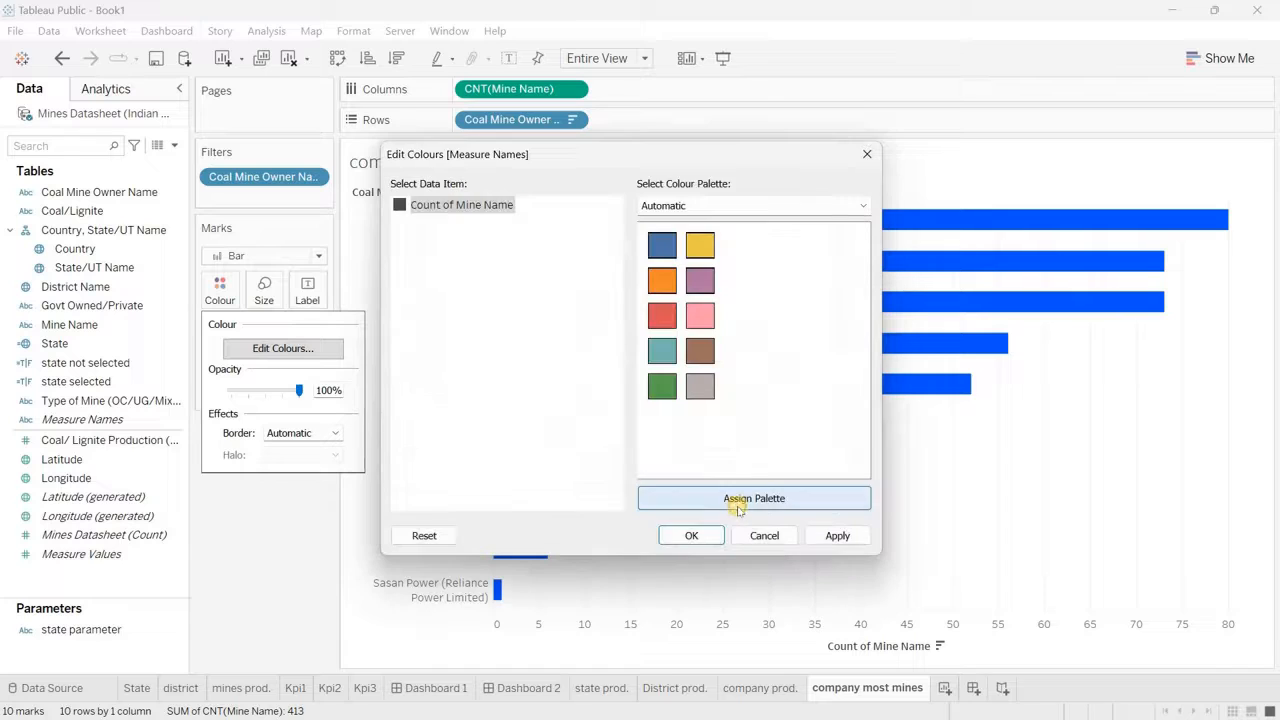
{"action": "left_click", "coordinate": [690, 535]}
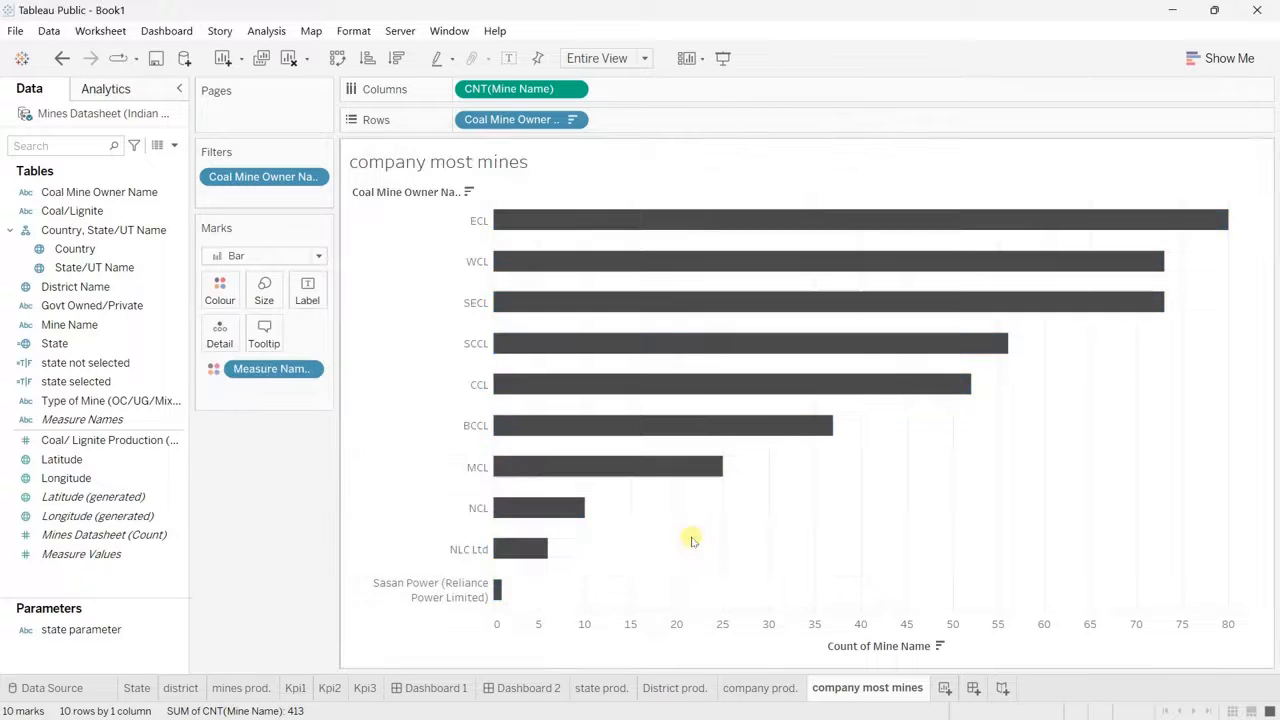
Step: Hide the Count of Mine Name axis header and the row field labels on the company most mines chart
{"action": "right_click", "coordinate": [703, 642]}
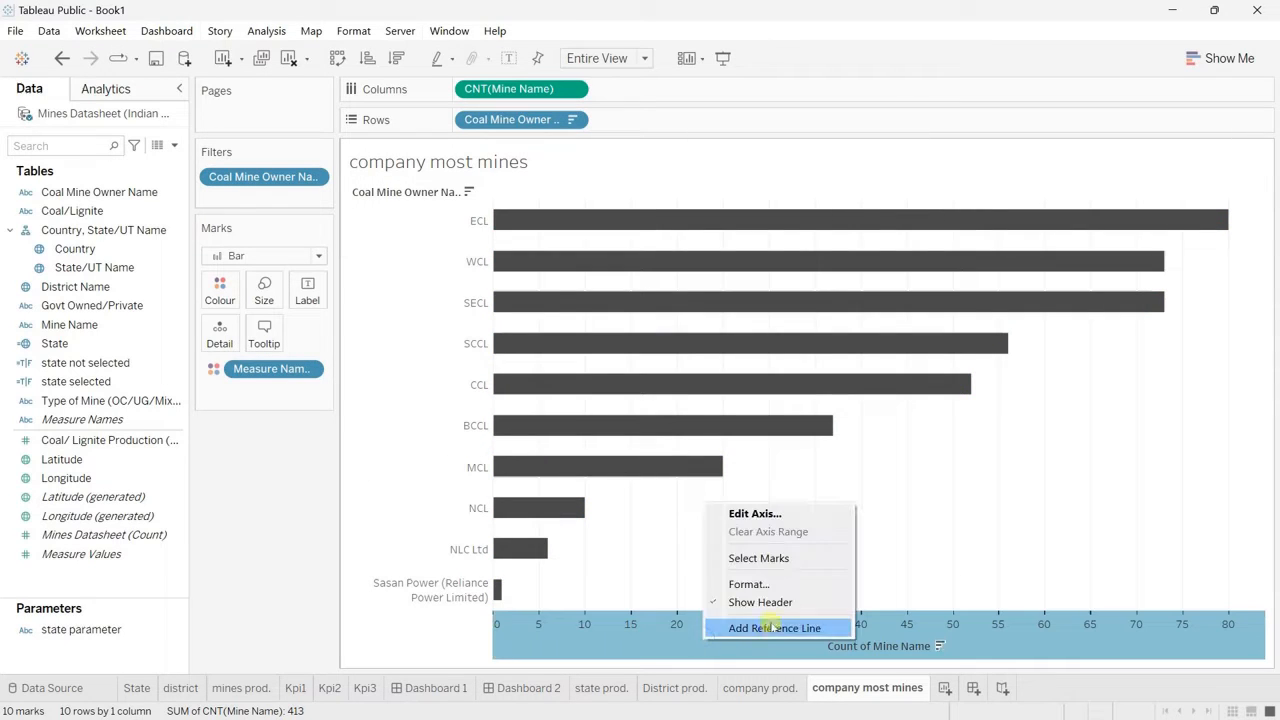
{"action": "left_click", "coordinate": [760, 605]}
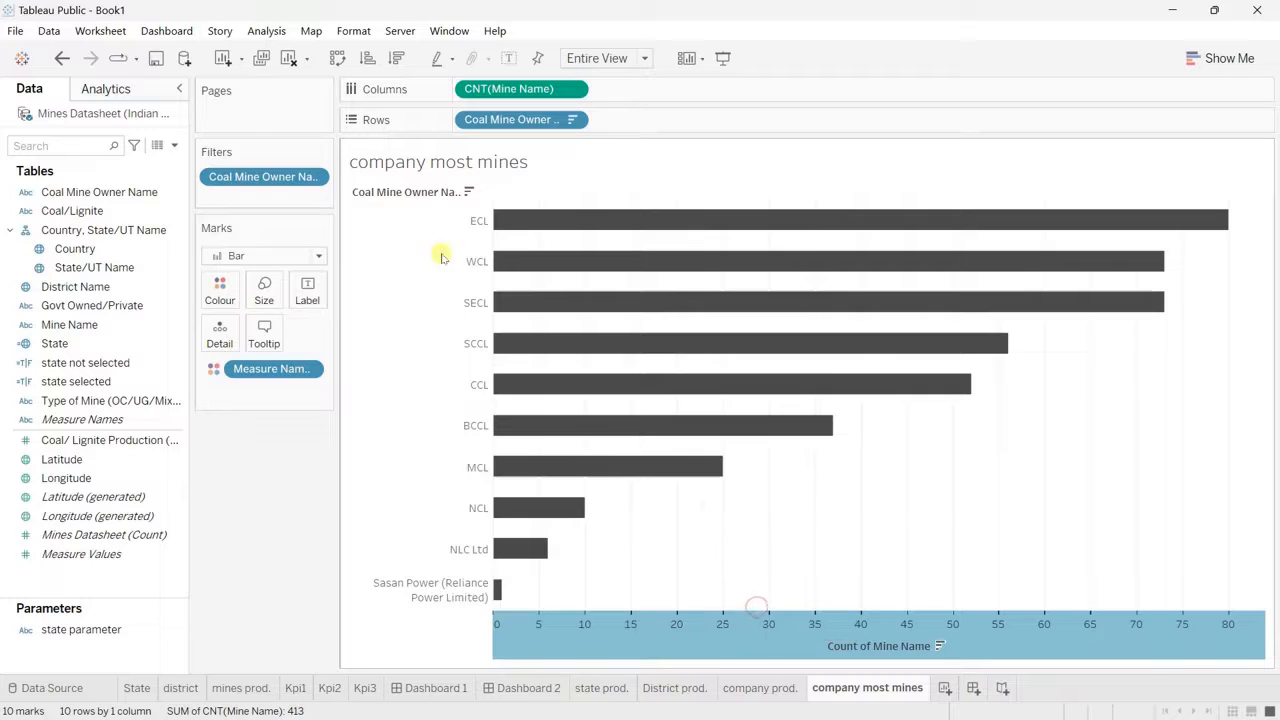
{"action": "right_click", "coordinate": [414, 194]}
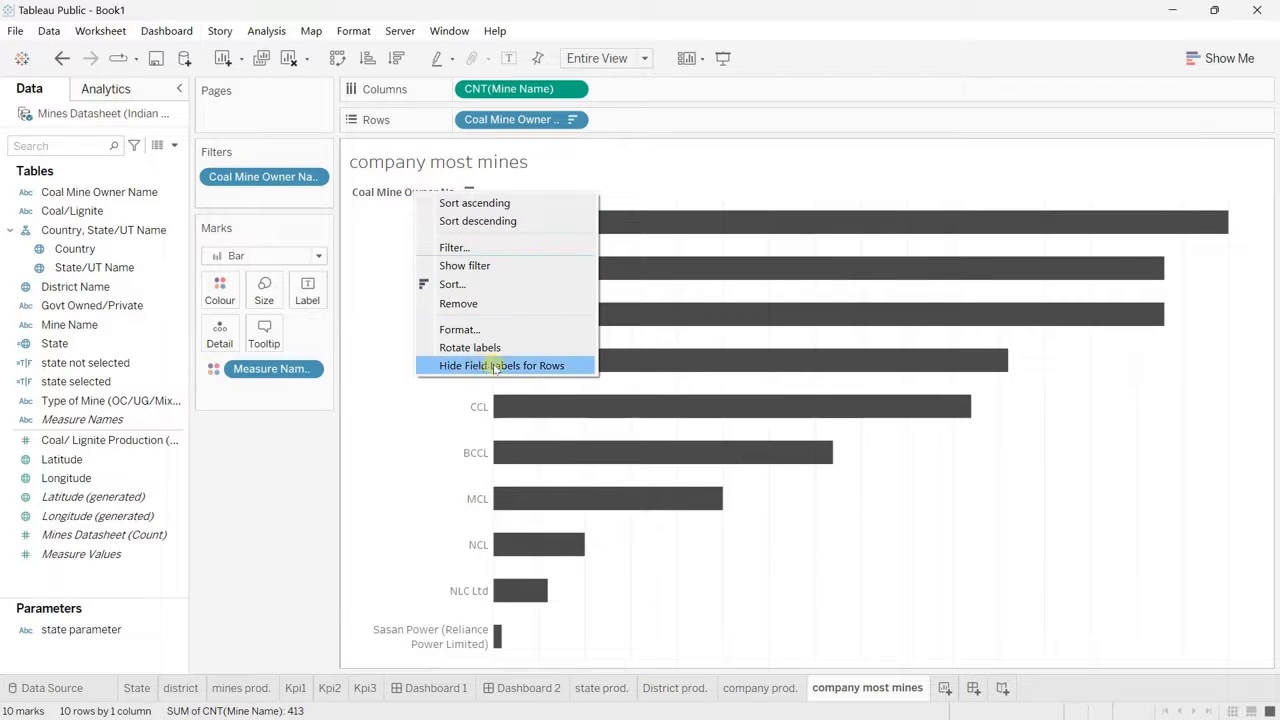
{"action": "left_click", "coordinate": [486, 366]}
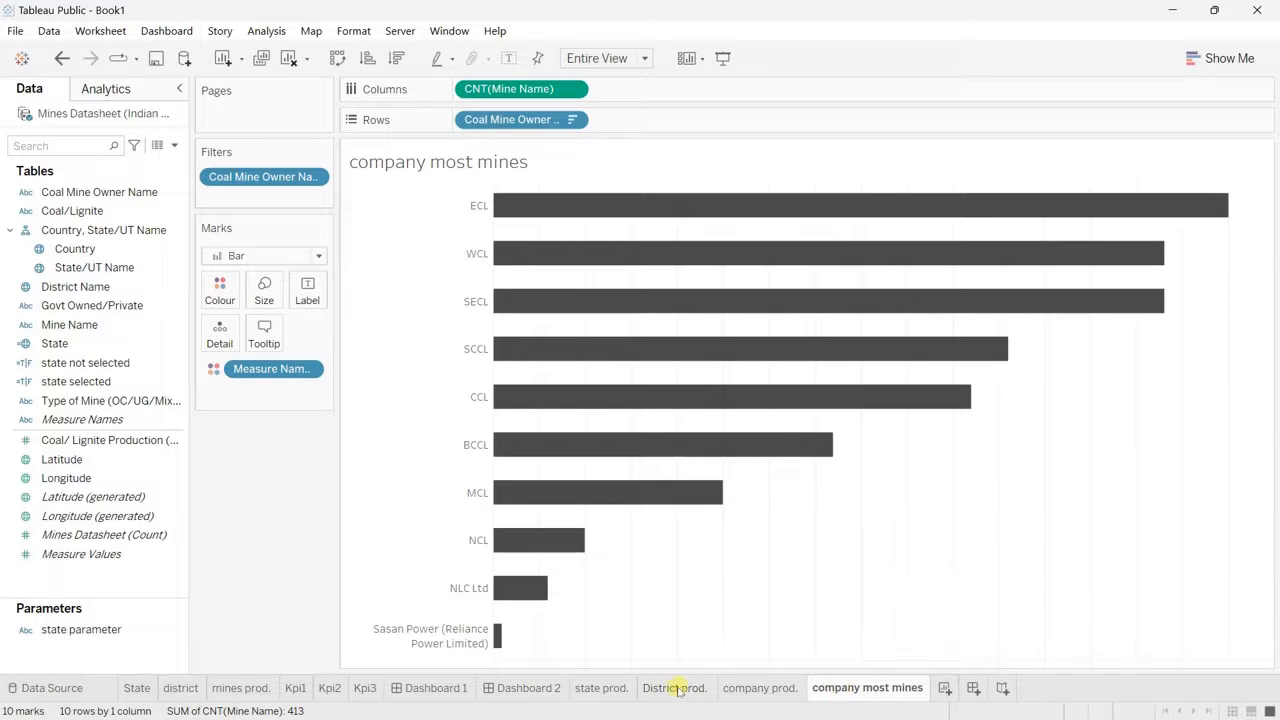
Step: Swap rows and columns on both the company prod. and company most mines sheets to make their bars vertical
{"action": "left_click", "coordinate": [605, 690]}
{"action": "left_click", "coordinate": [660, 690]}
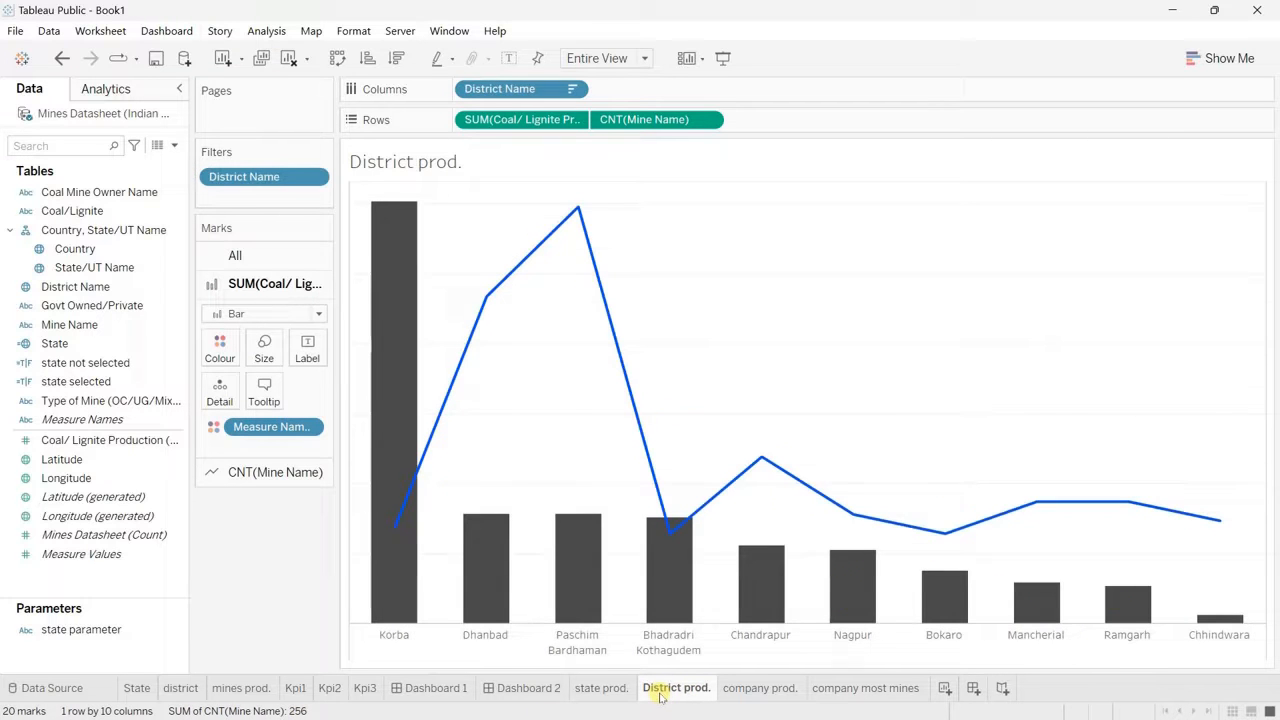
{"action": "left_click", "coordinate": [753, 690]}
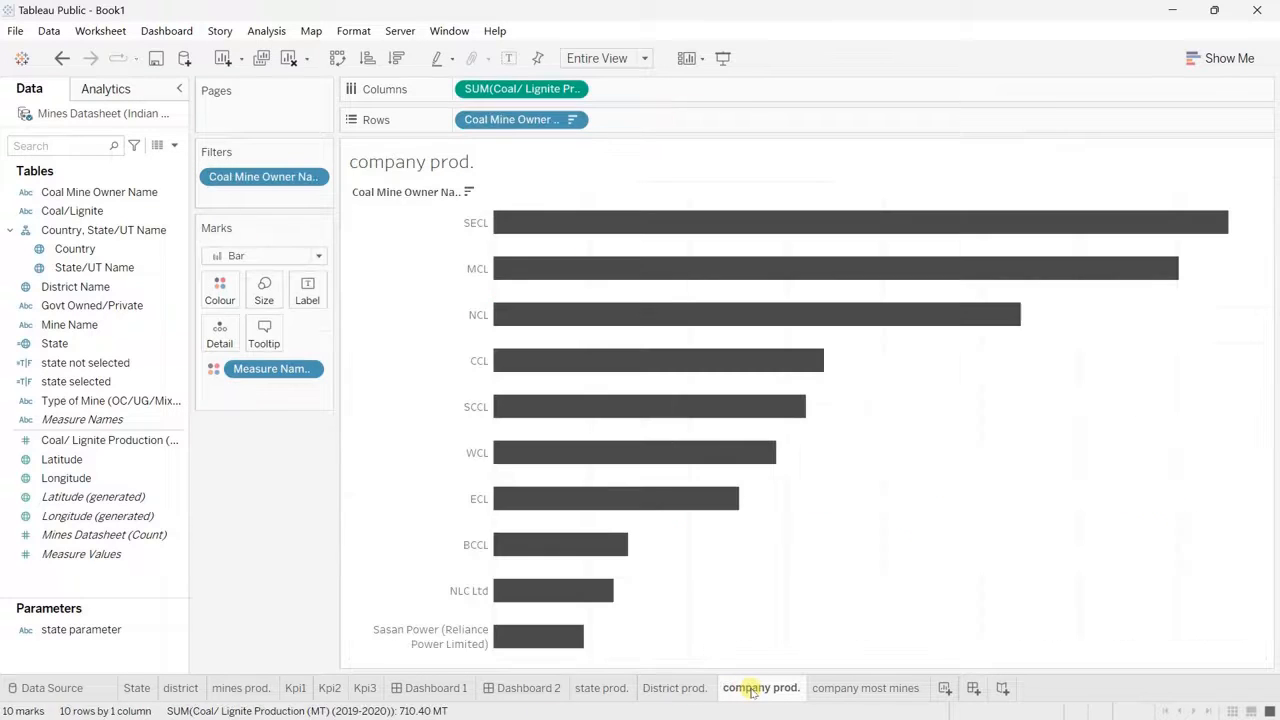
{"action": "left_click", "coordinate": [840, 690]}
{"action": "left_click", "coordinate": [759, 690]}
{"action": "left_click", "coordinate": [337, 58]}
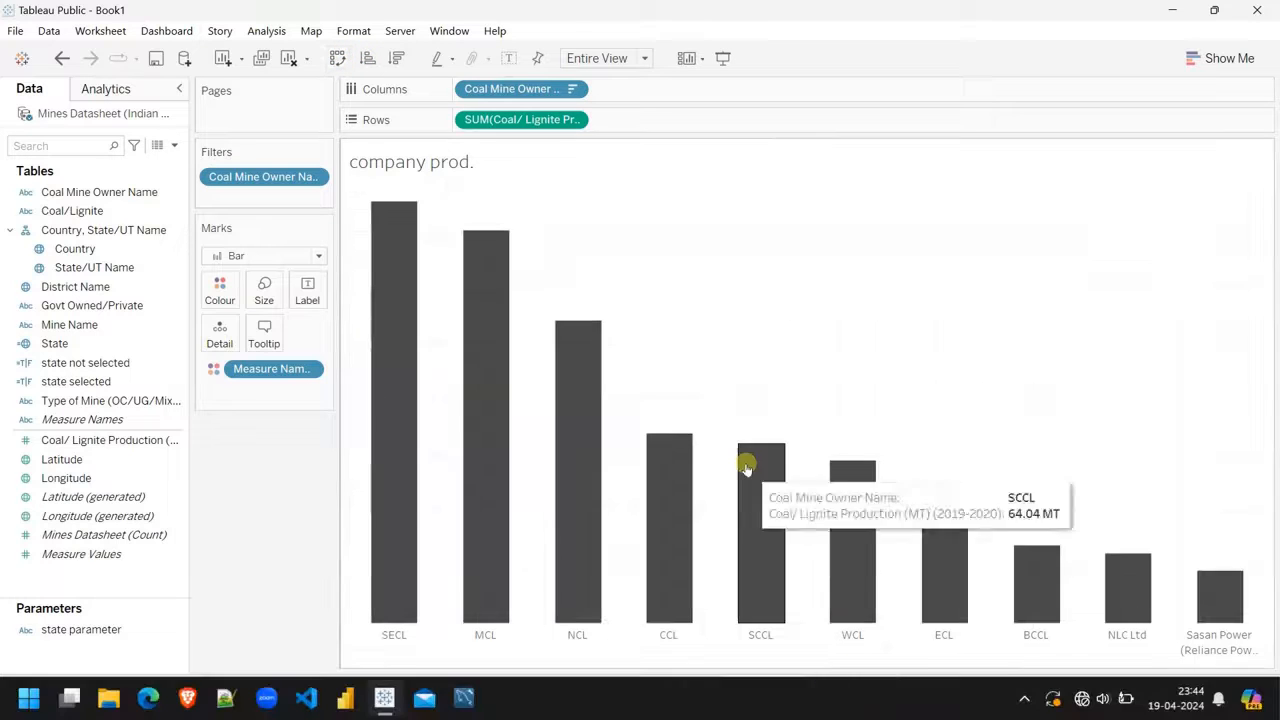
{"action": "left_click", "coordinate": [842, 688]}
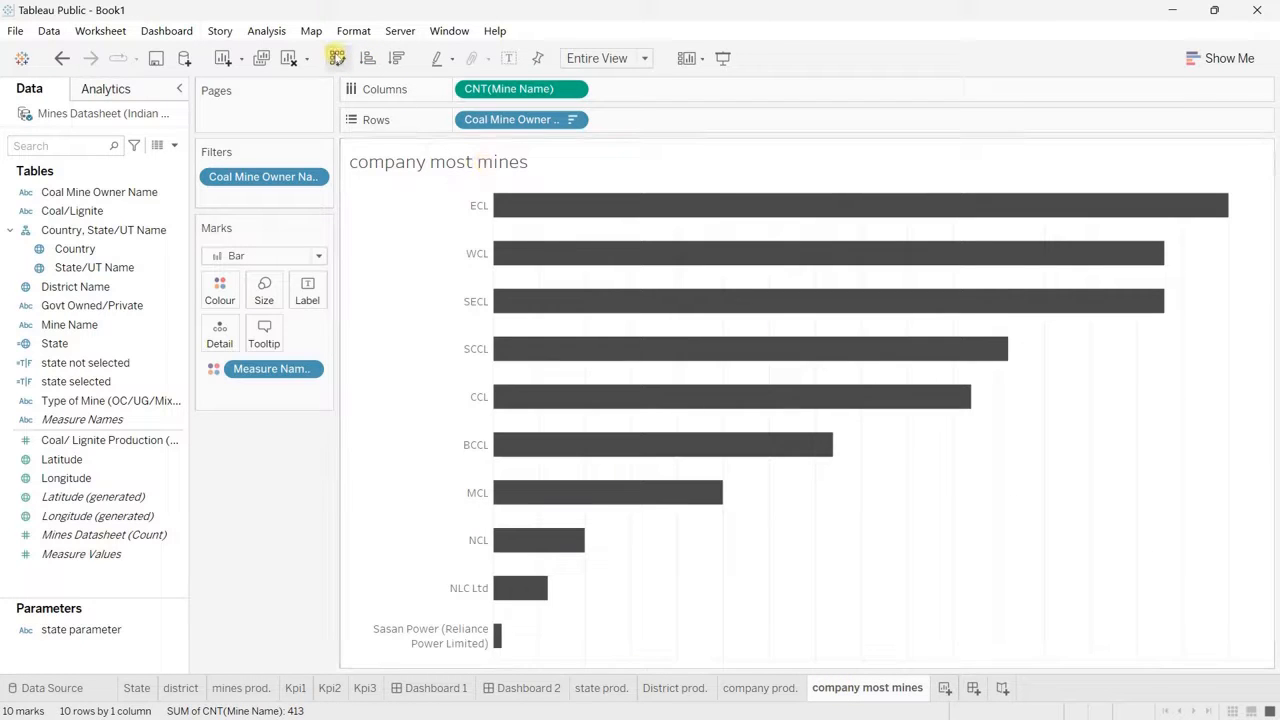
{"action": "left_click", "coordinate": [337, 58]}
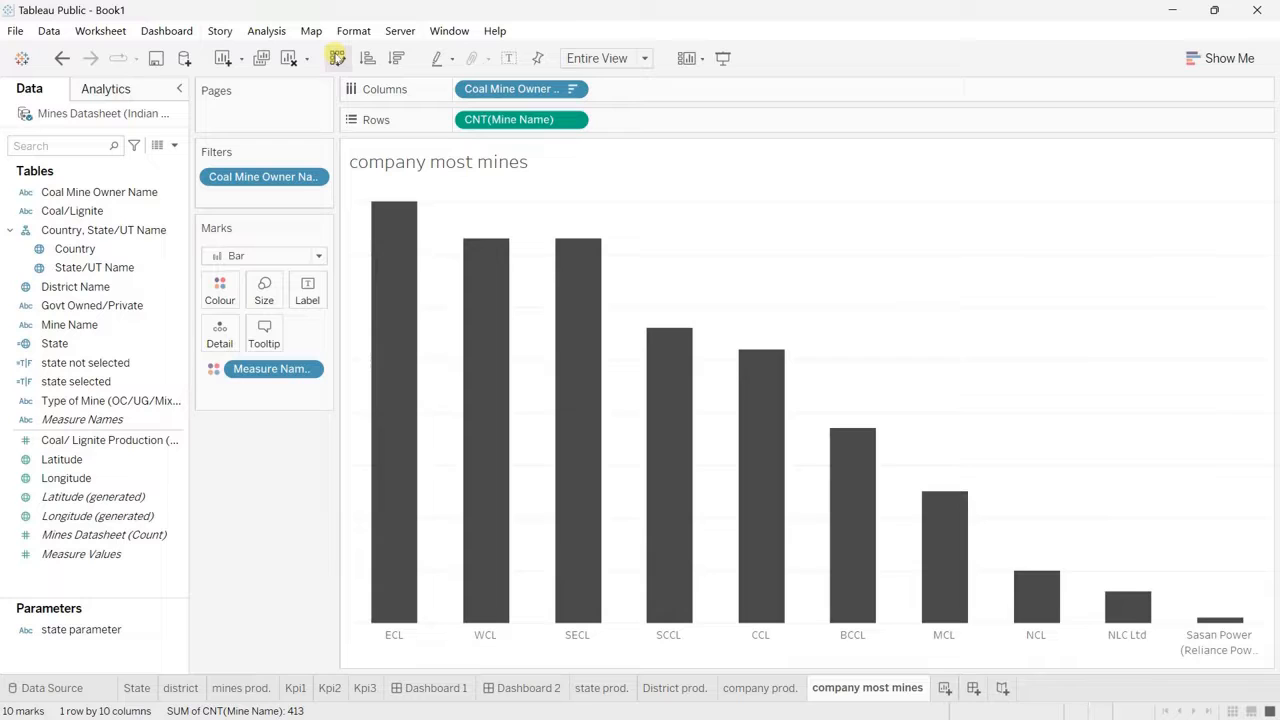
Step: Remove the total coal production KPI and its "Coal produced from" caption from Dashboard 2
{"action": "left_click", "coordinate": [530, 688]}
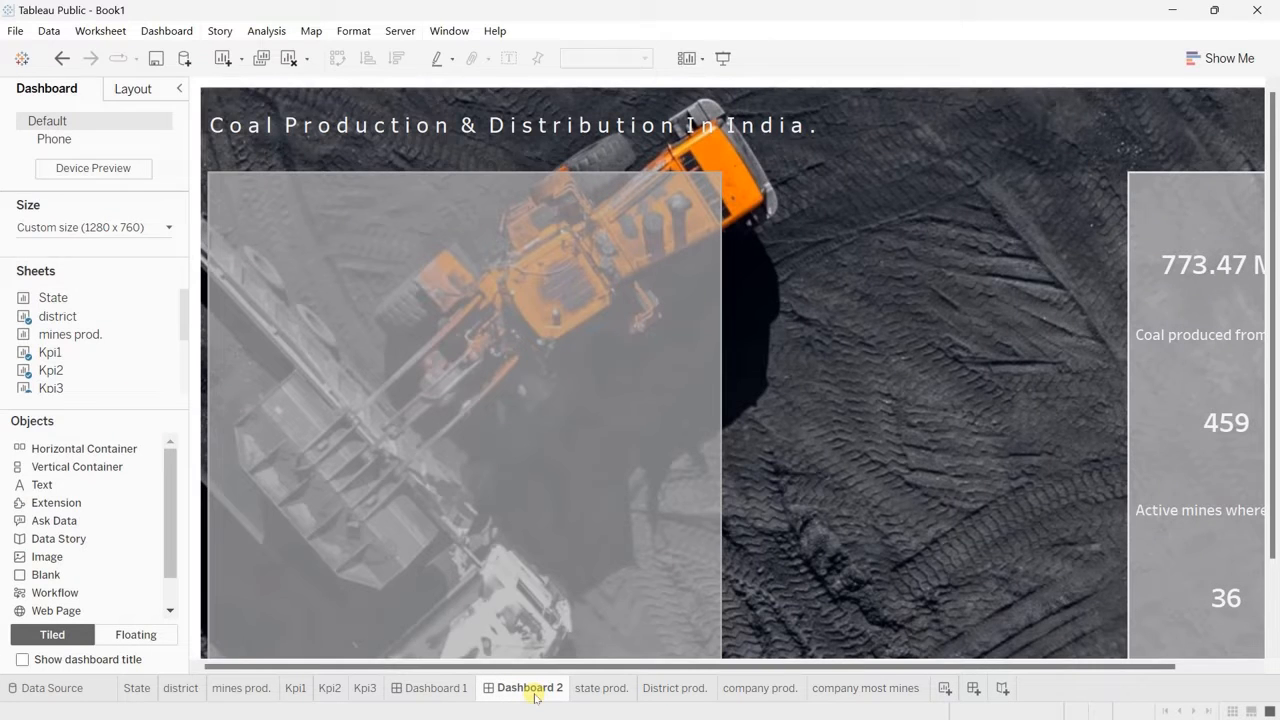
{"action": "left_click", "coordinate": [1182, 270]}
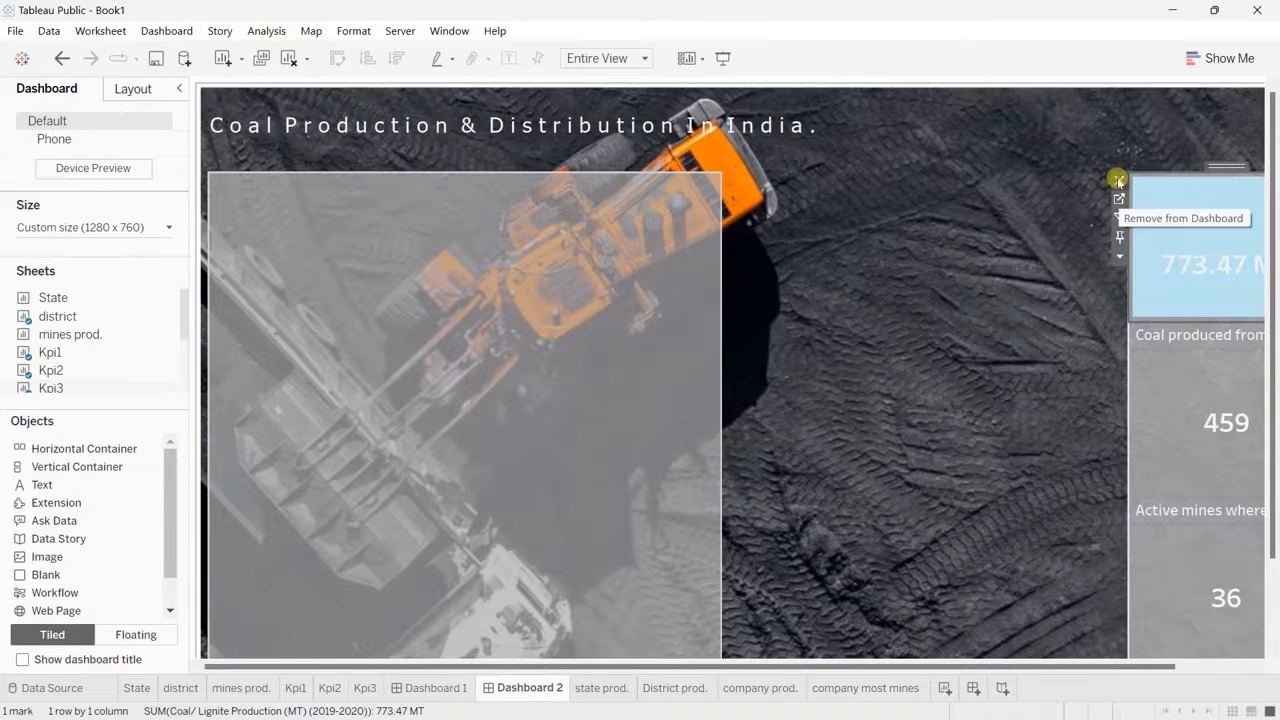
{"action": "left_click", "coordinate": [1118, 181]}
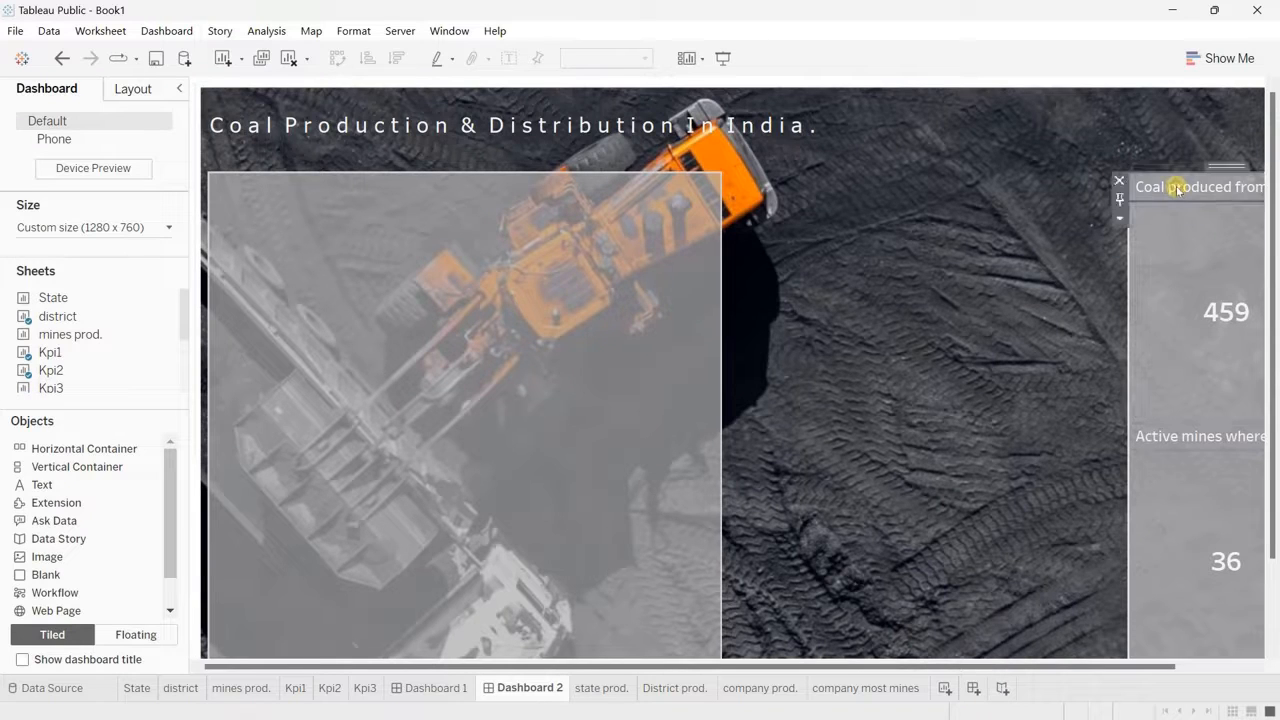
{"action": "left_click", "coordinate": [960, 373]}
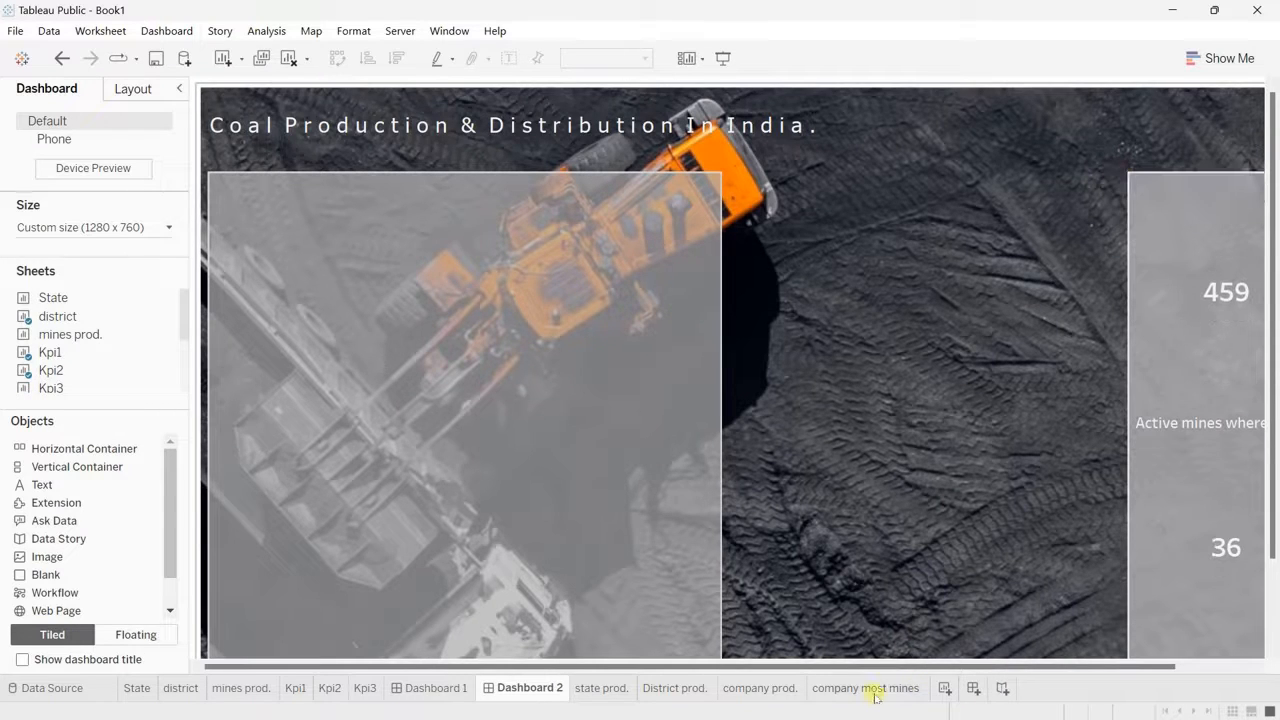
Step: Create a new worksheet with a pie chart of Coal/Lignite Production by Coal/Lignite, fitted to Entire View
{"action": "left_click", "coordinate": [865, 690]}
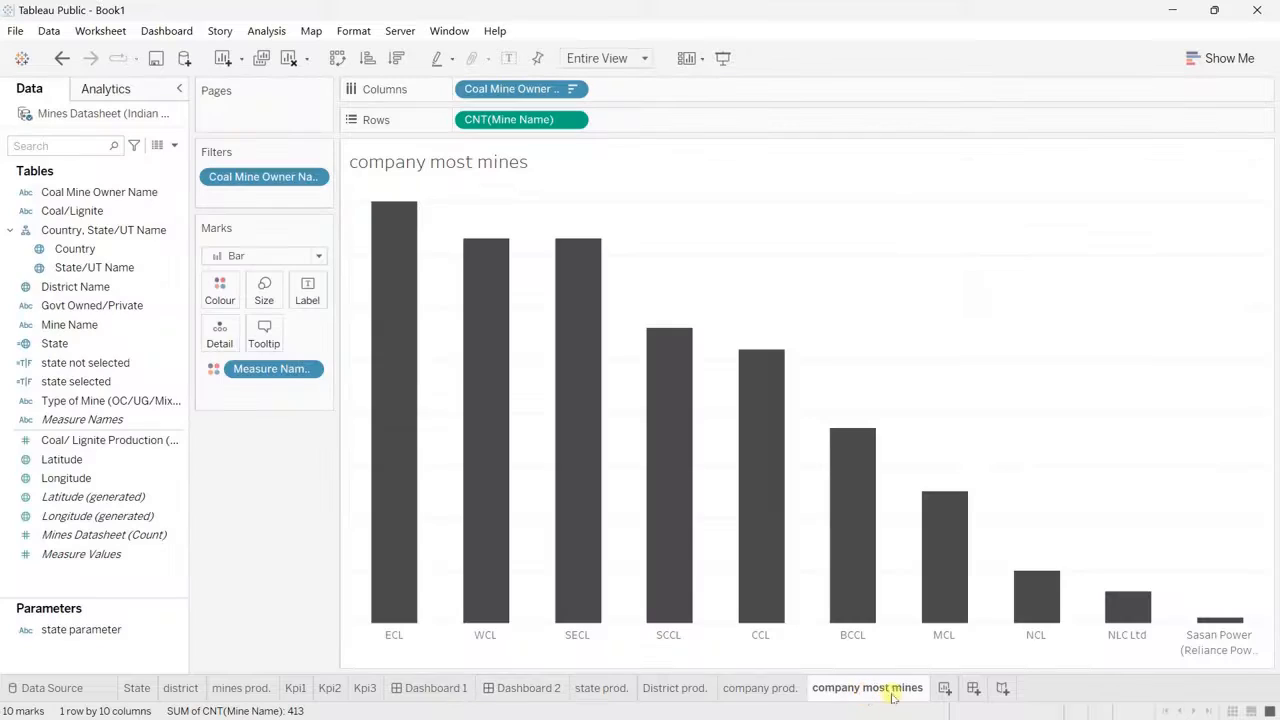
{"action": "left_click", "coordinate": [944, 688]}
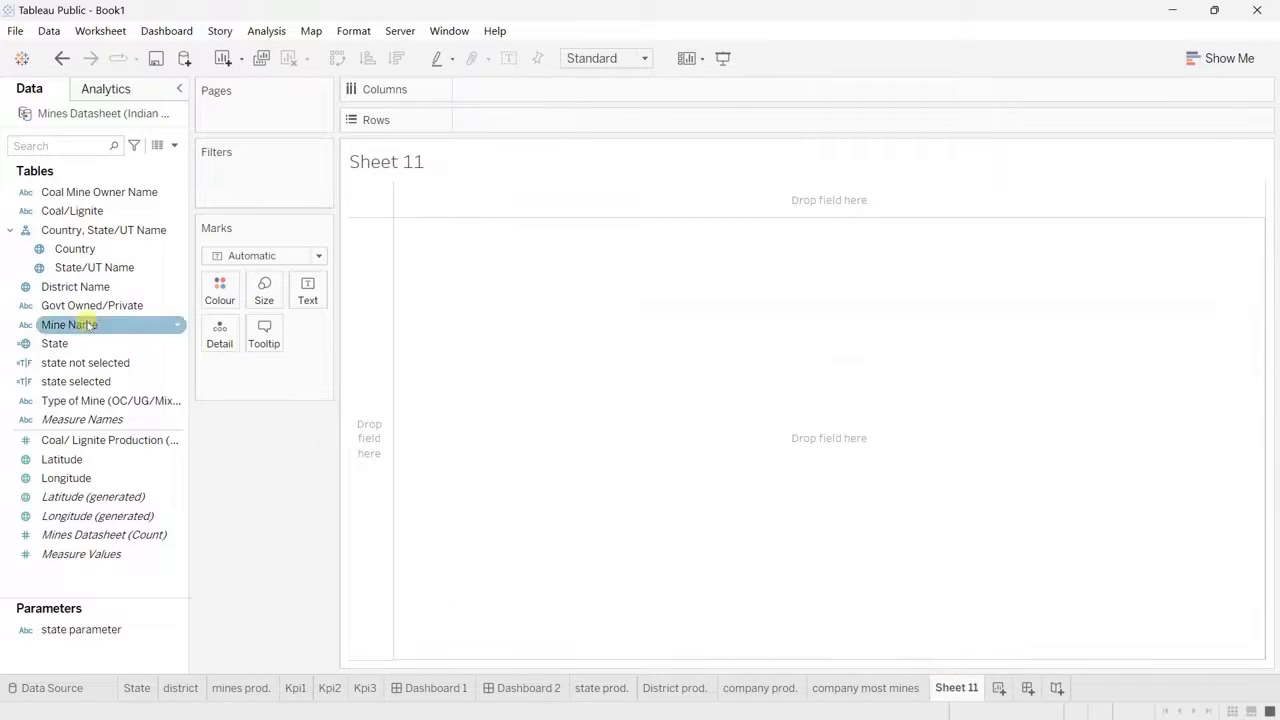
{"action": "left_click", "coordinate": [85, 212]}
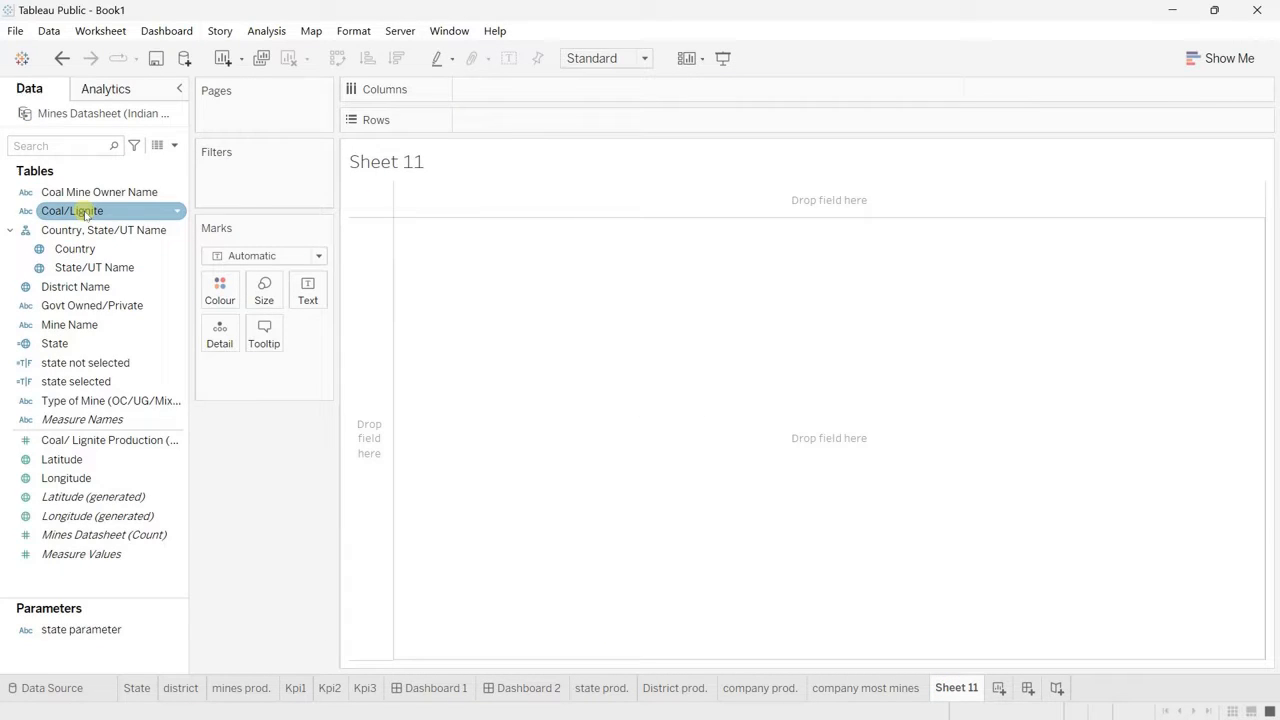
{"action": "left_click", "coordinate": [130, 440], "text": "ctrl"}
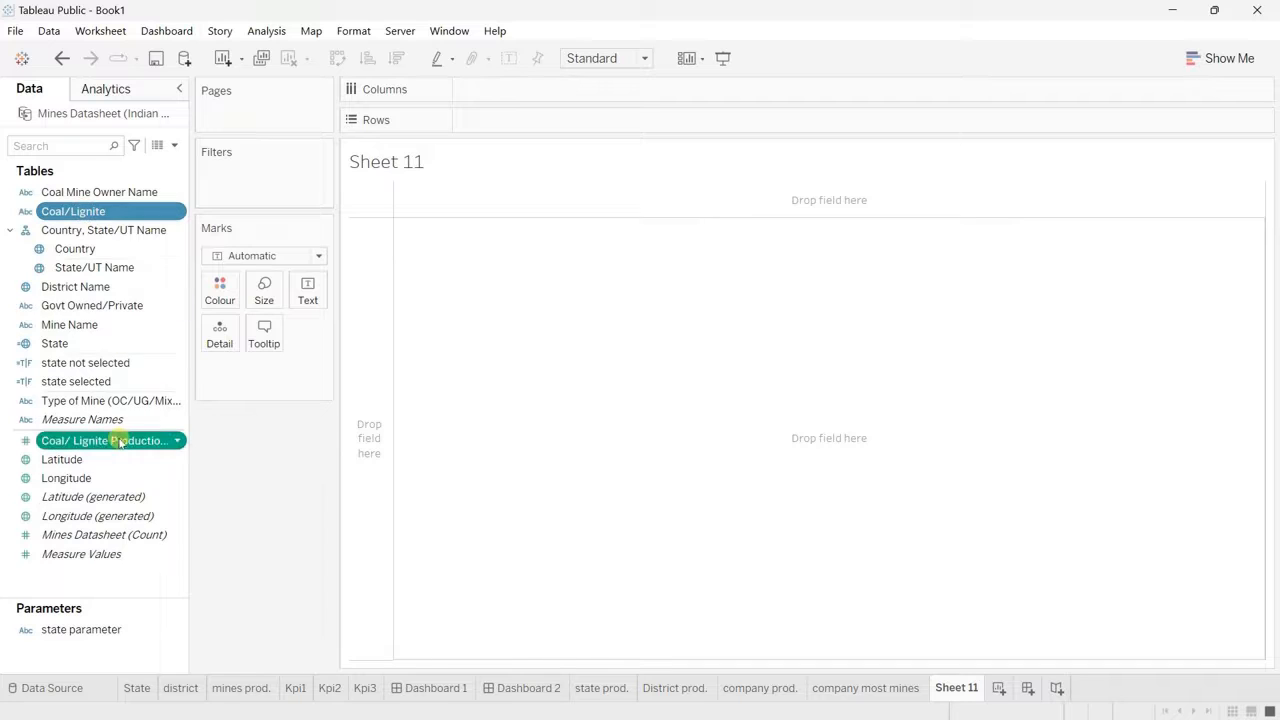
{"action": "left_click", "coordinate": [1238, 60]}
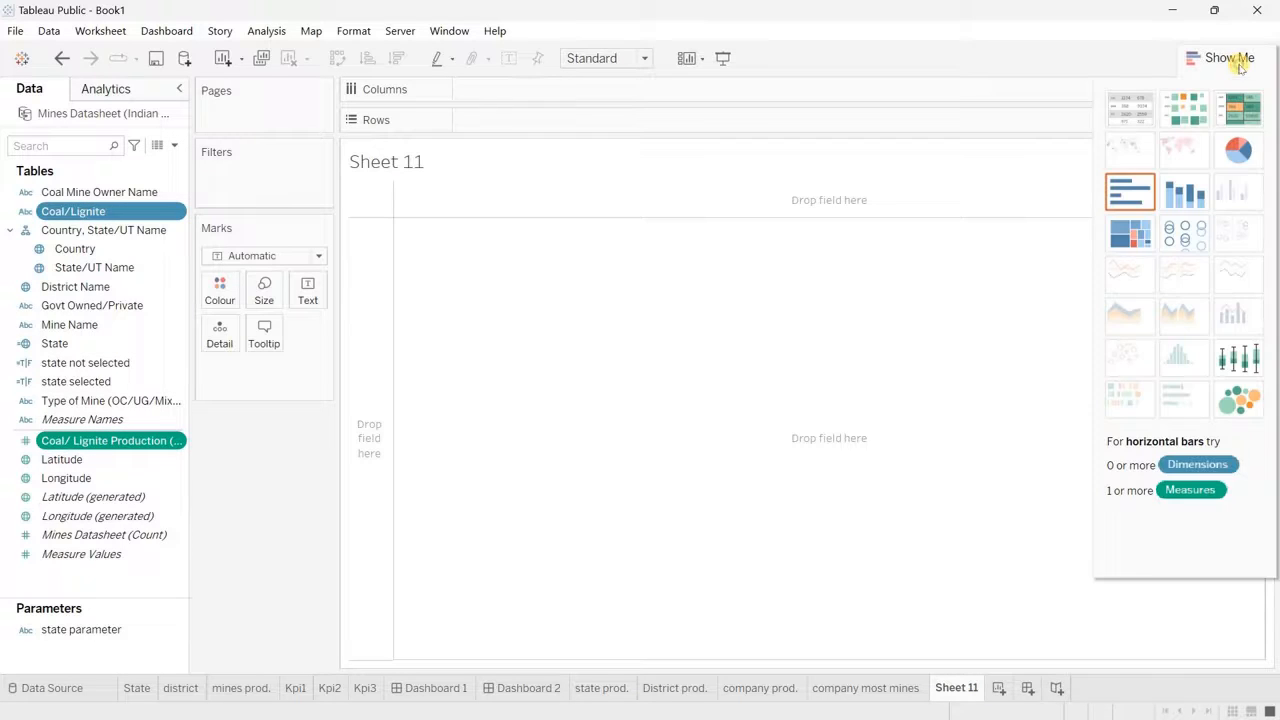
{"action": "left_click", "coordinate": [1238, 151]}
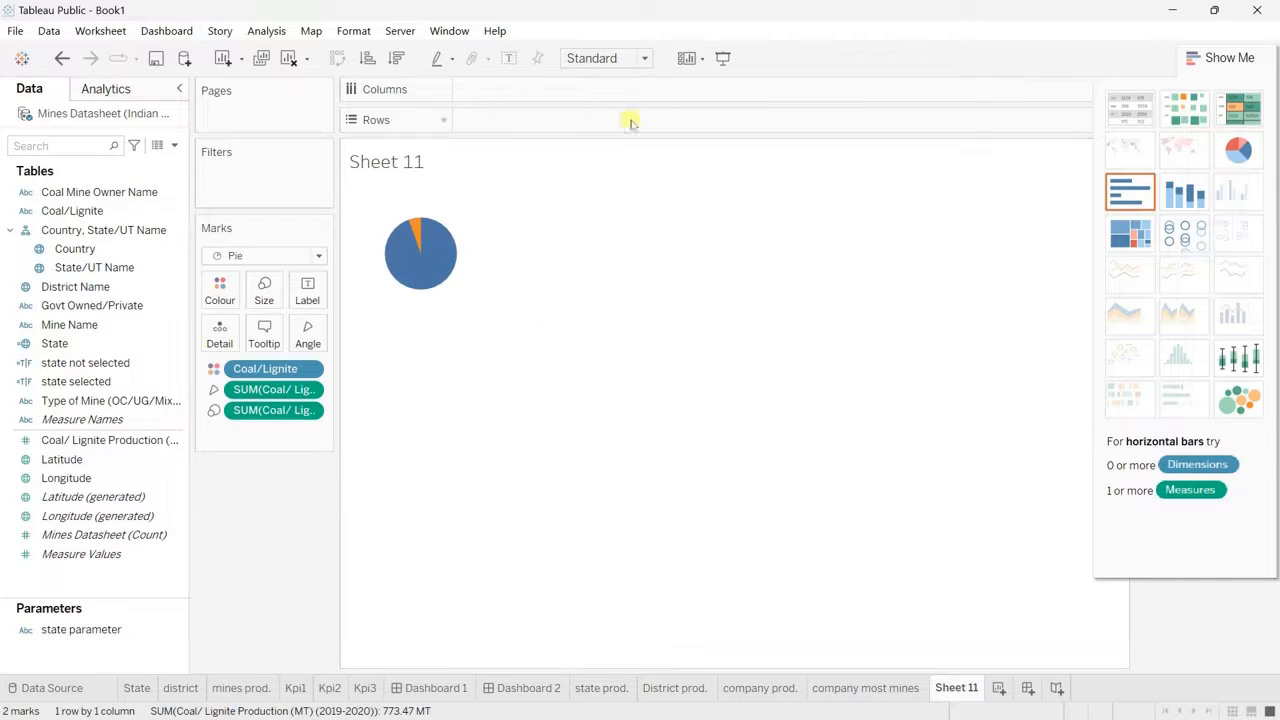
{"action": "left_click", "coordinate": [645, 58]}
{"action": "left_click", "coordinate": [600, 122]}
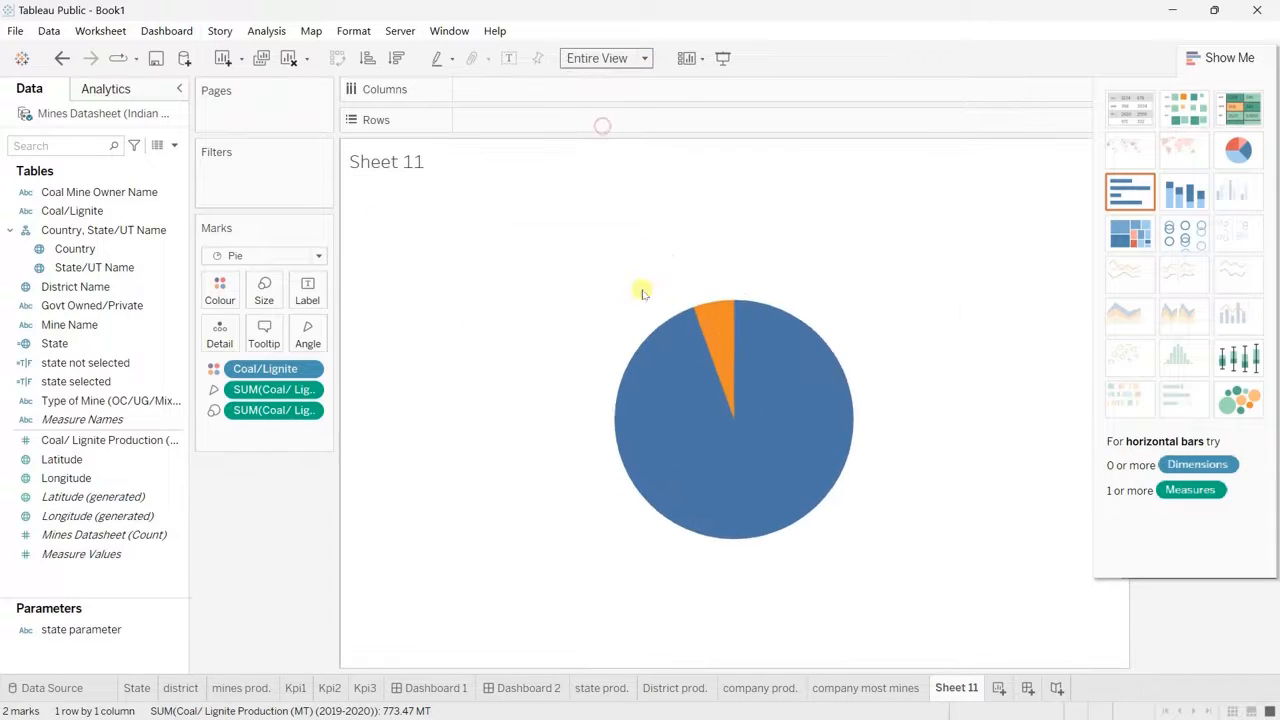
Step: Colour the pie's Coal slice dark grey #4a4a4a and its Lignite slice with the saved brown custom colour
{"action": "left_click", "coordinate": [220, 290]}
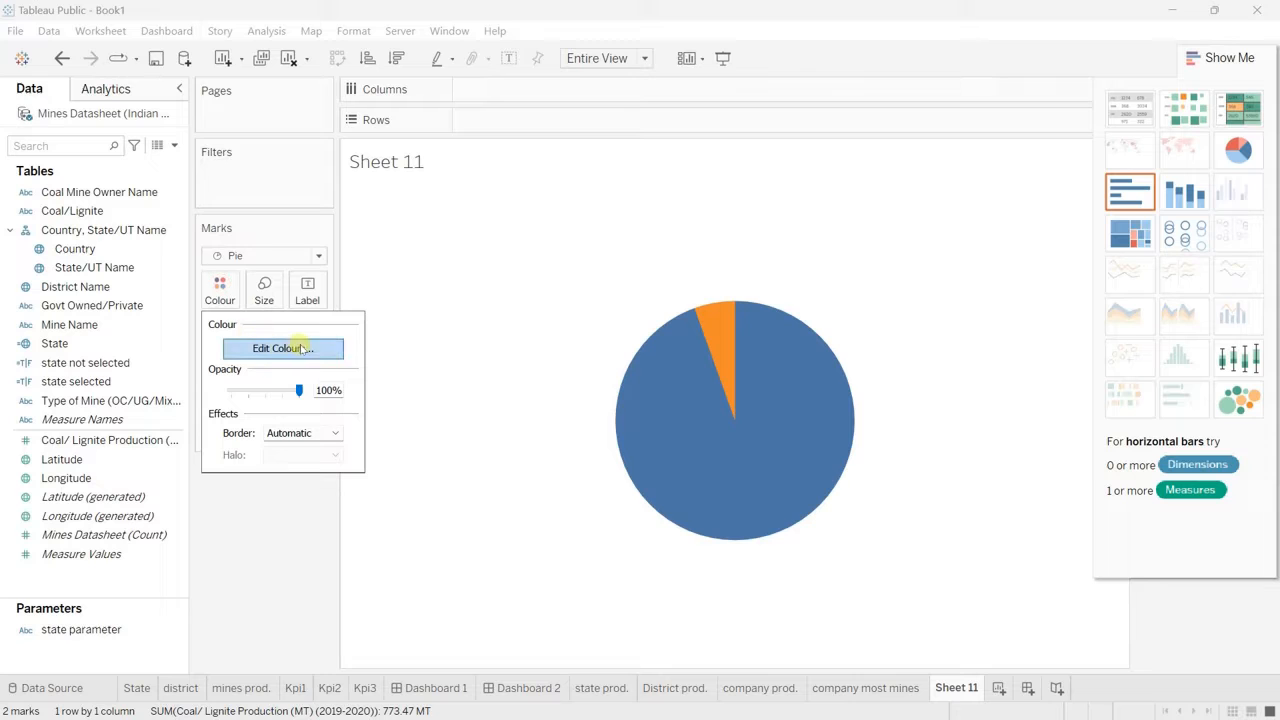
{"action": "left_click", "coordinate": [303, 347]}
{"action": "double_click", "coordinate": [414, 206]}
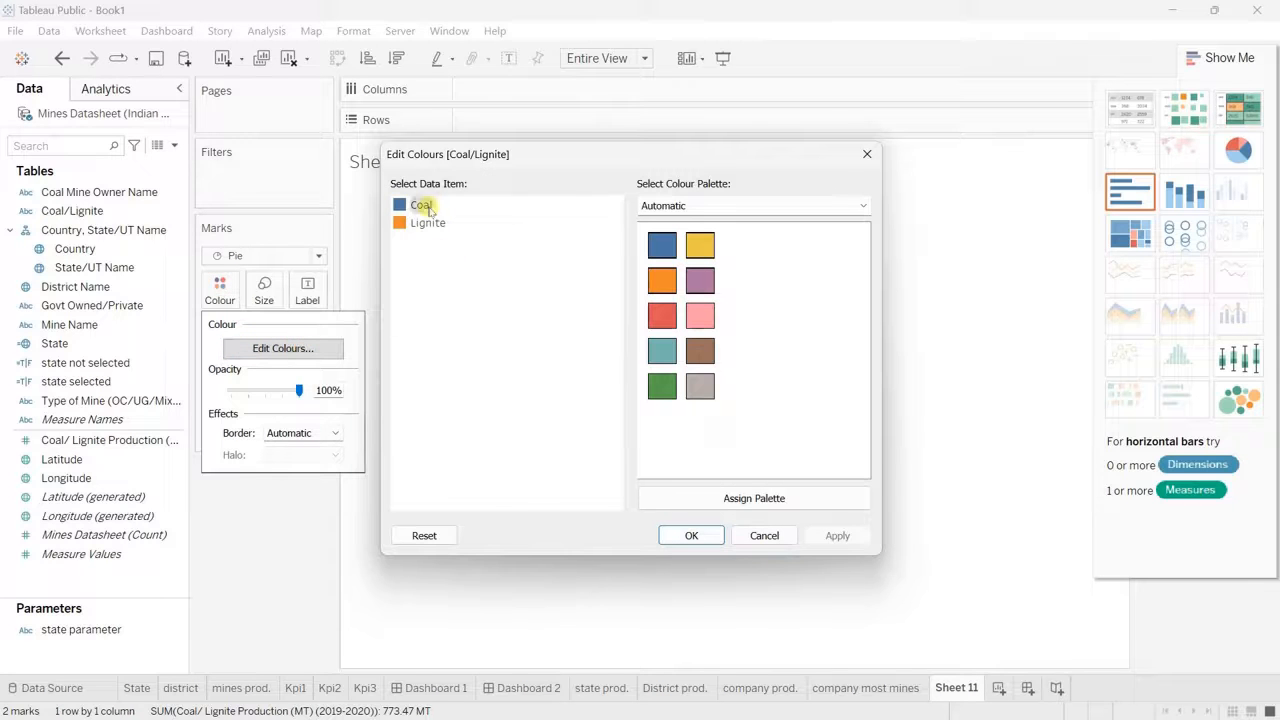
{"action": "left_click", "coordinate": [485, 449]}
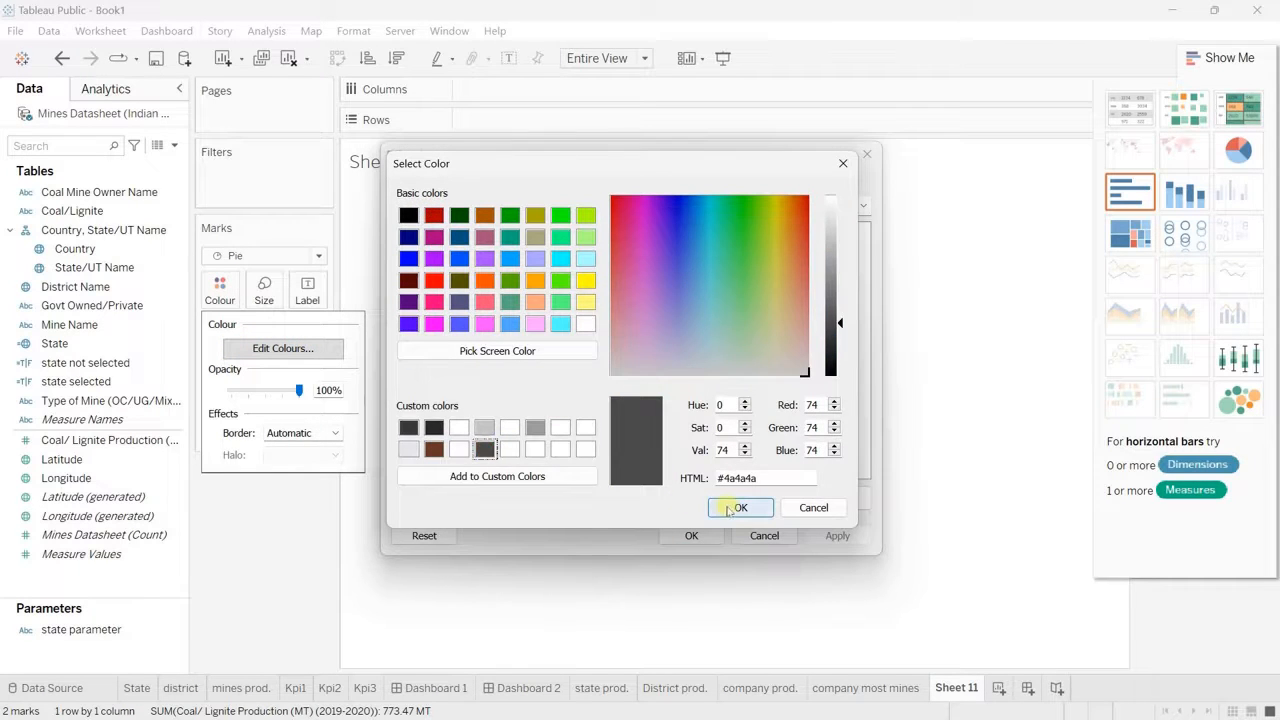
{"action": "left_click", "coordinate": [740, 507]}
{"action": "double_click", "coordinate": [428, 223]}
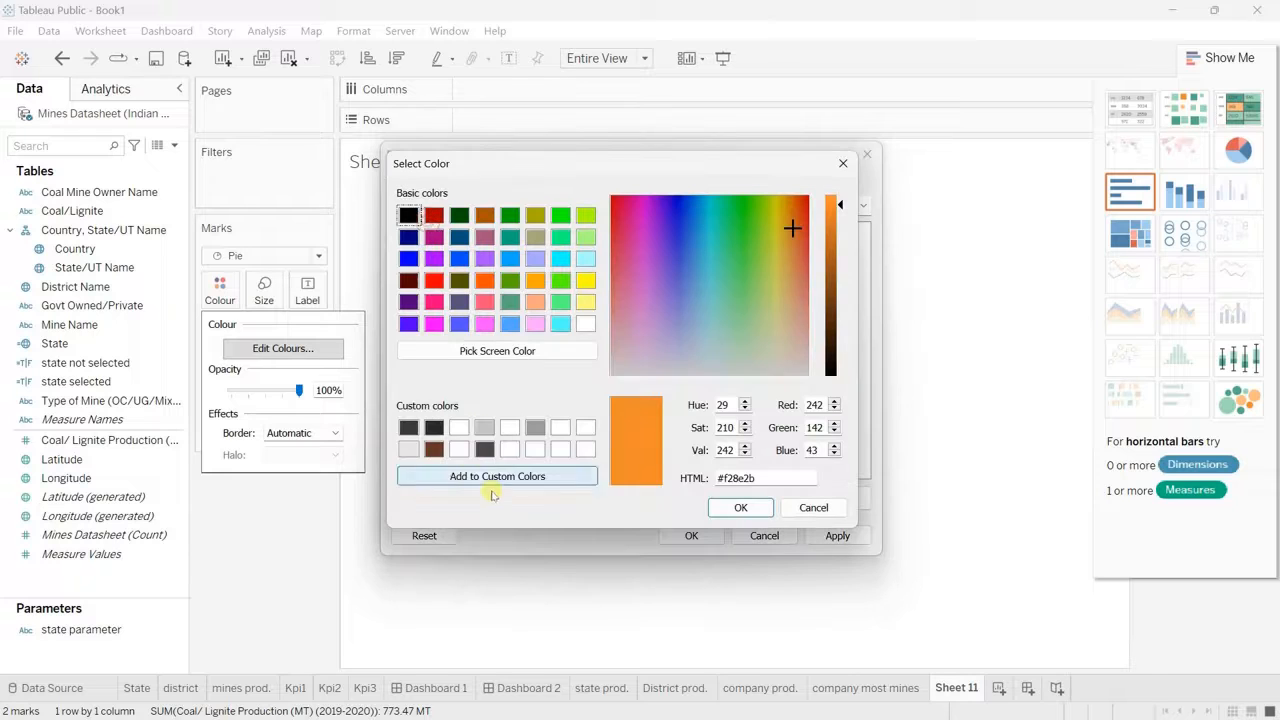
{"action": "left_click", "coordinate": [434, 449]}
{"action": "left_click", "coordinate": [741, 507]}
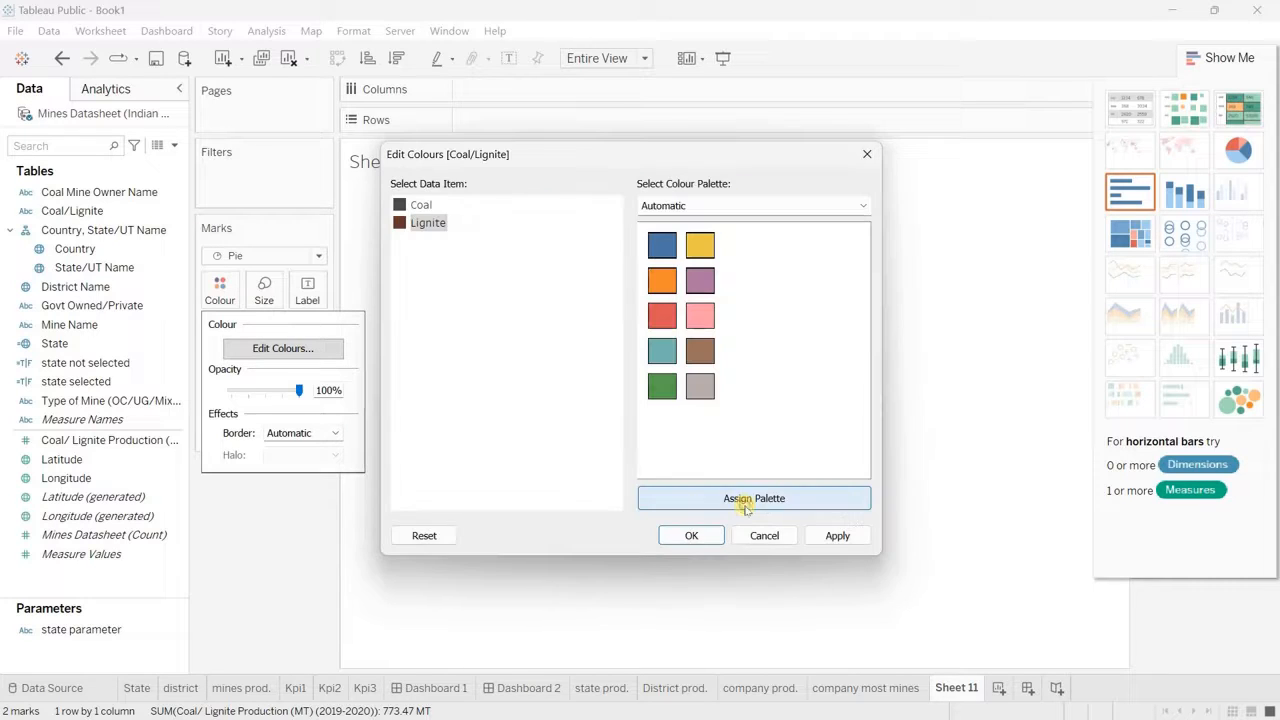
{"action": "left_click", "coordinate": [700, 537]}
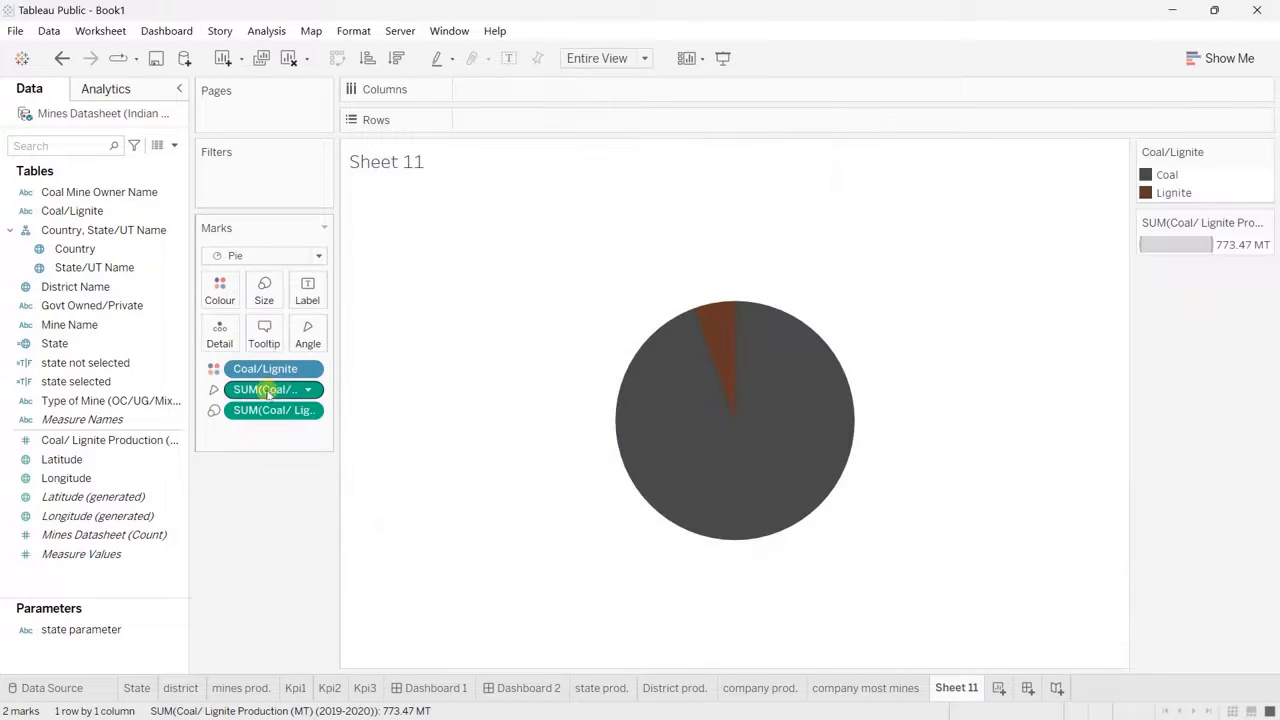
Step: Label the pie slices with Coal/Lignite and the summed Coal/Lignite Production
{"action": "left_click_drag", "start_coordinate": [266, 372], "coordinate": [309, 291]}
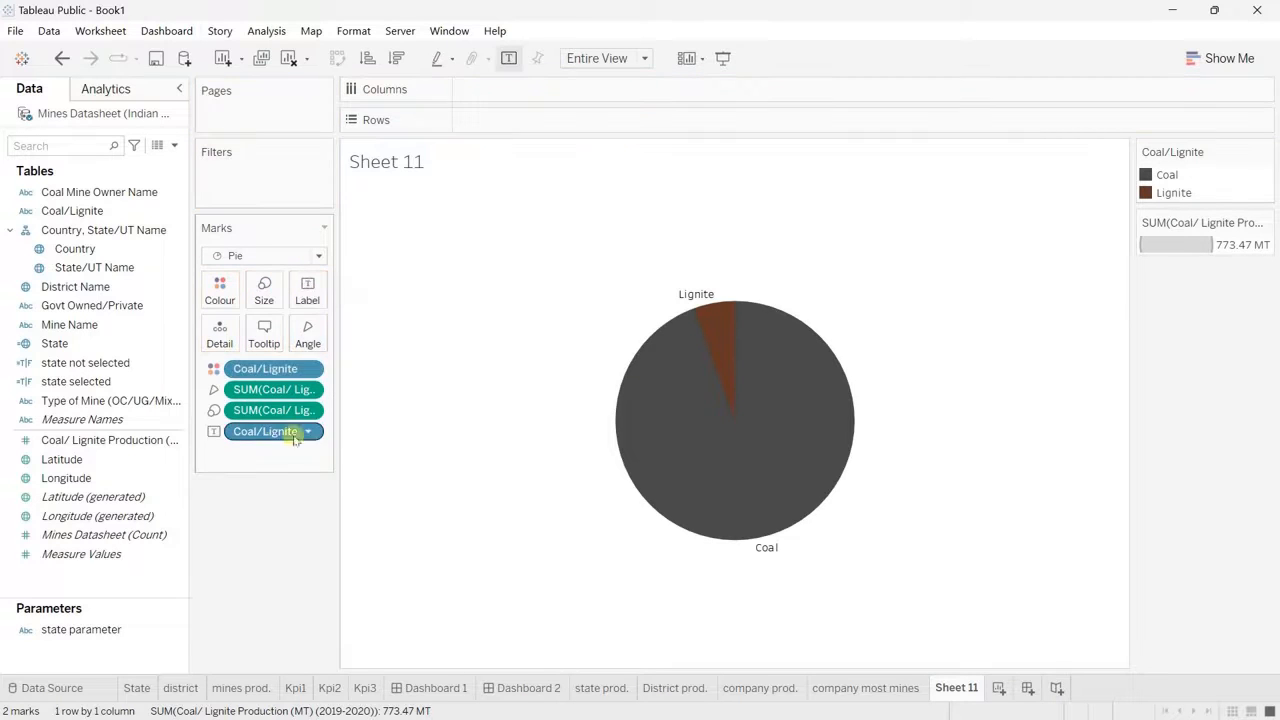
{"action": "left_click_drag", "start_coordinate": [266, 413], "coordinate": [309, 296]}
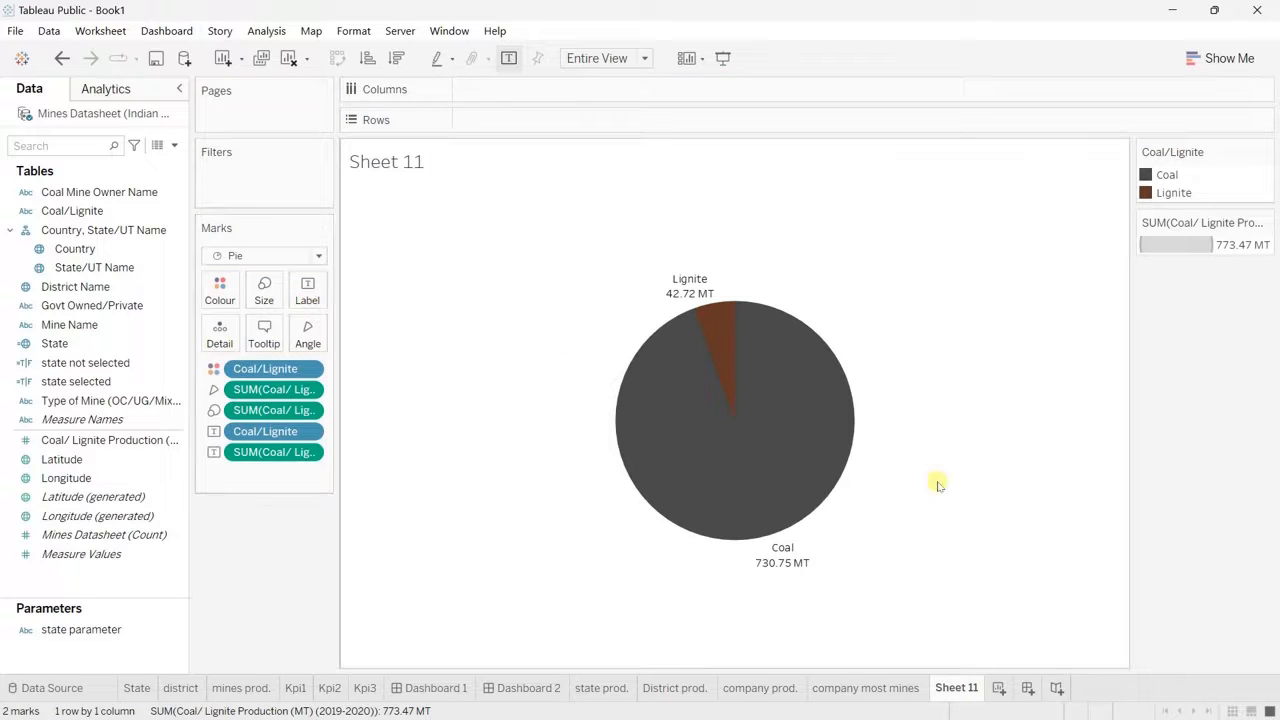
Step: Rename the coal/lignite pie chart worksheet as coal type
{"action": "double_click", "coordinate": [958, 688]}
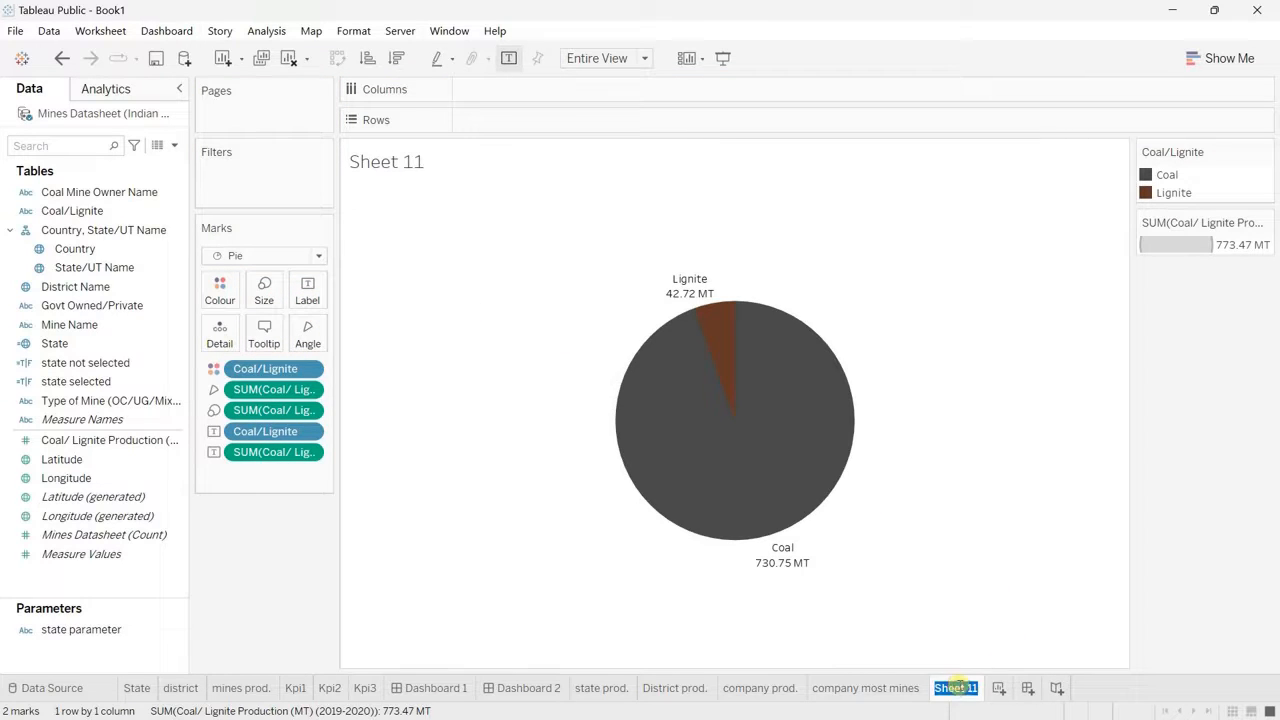
{"action": "type", "text": "coal type"}
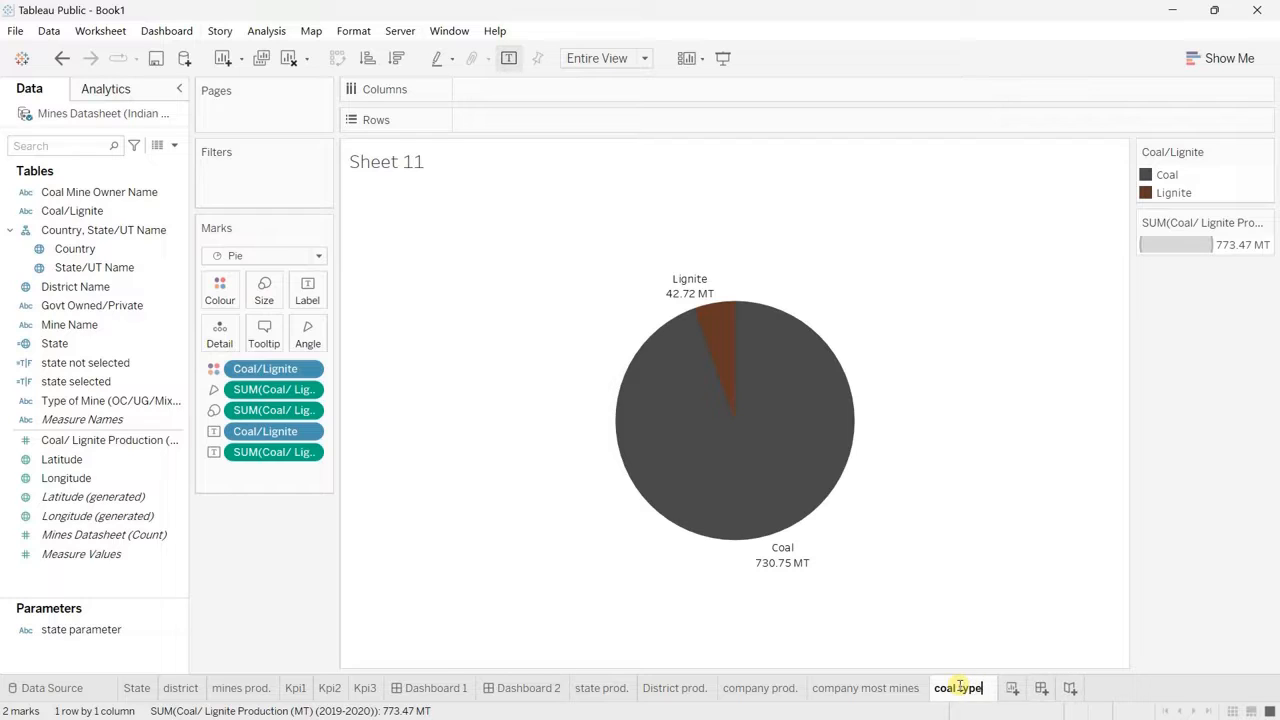
{"action": "key", "text": "Return"}
Step: Create a new worksheet with Govt Owned/Private as its only row field, leaving out Mine Name
{"action": "left_click", "coordinate": [1003, 688]}
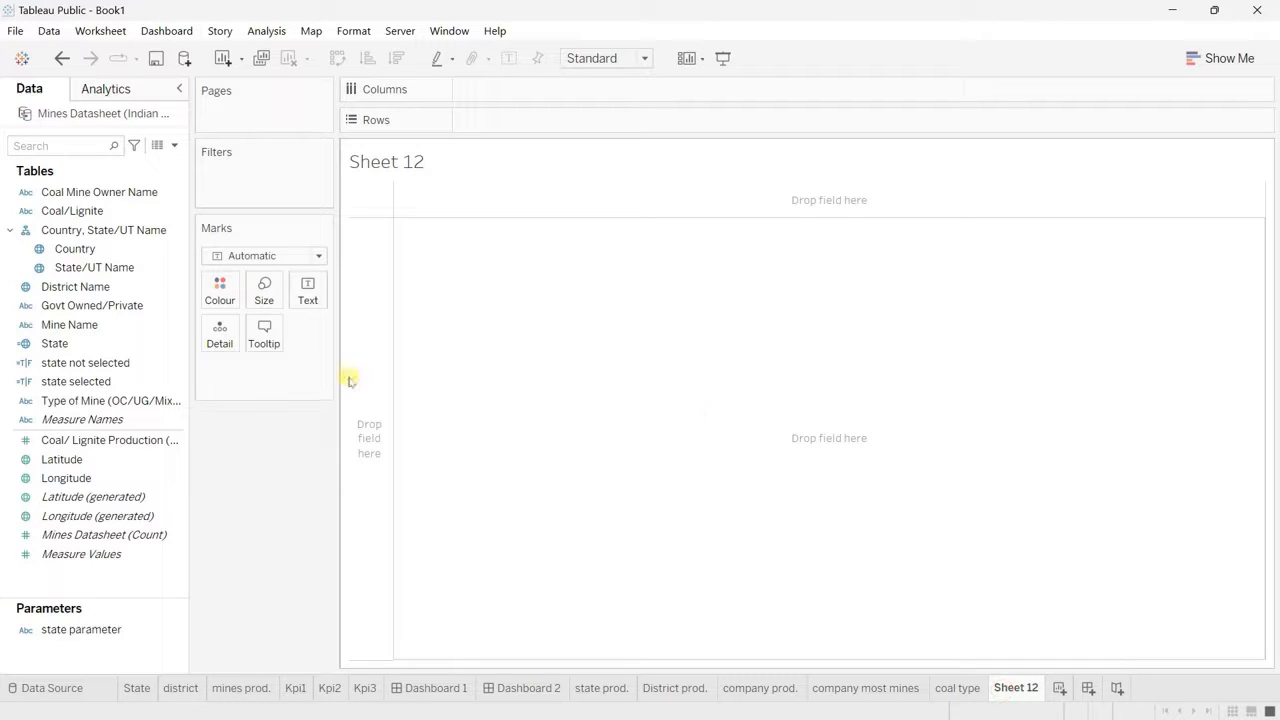
{"action": "left_click", "coordinate": [10, 230]}
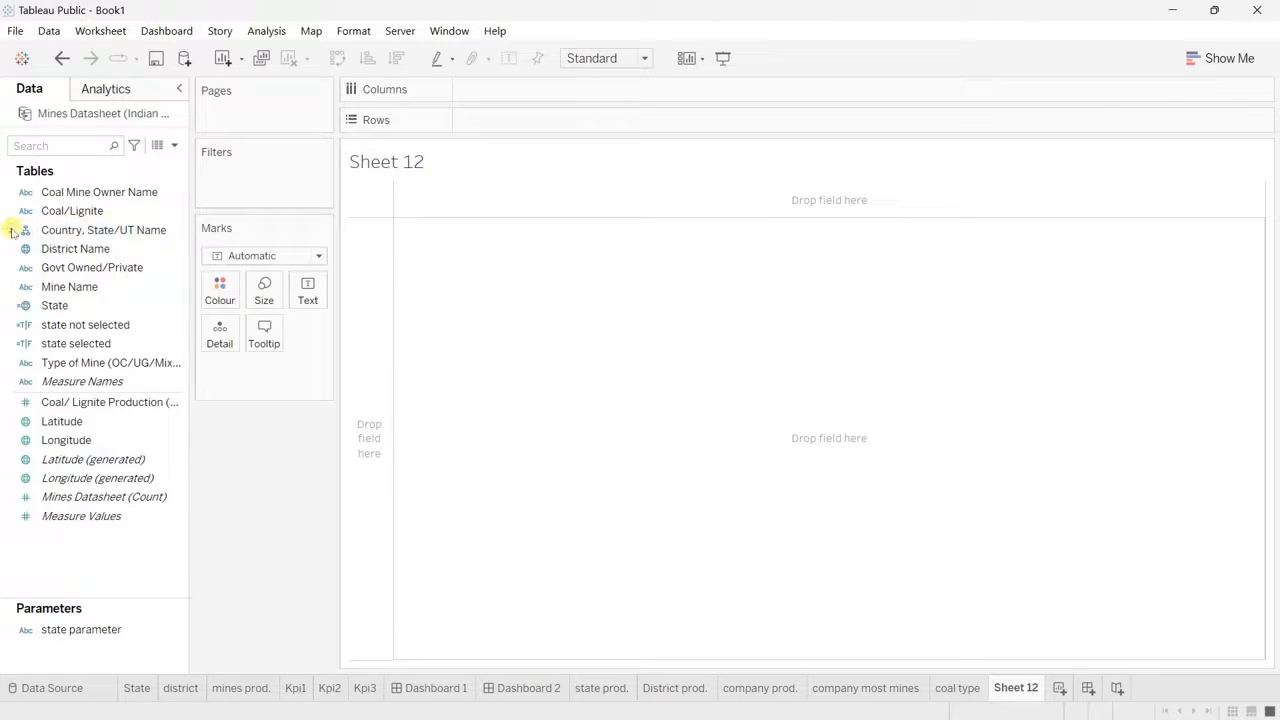
{"action": "left_click_drag", "start_coordinate": [106, 275], "coordinate": [507, 333]}
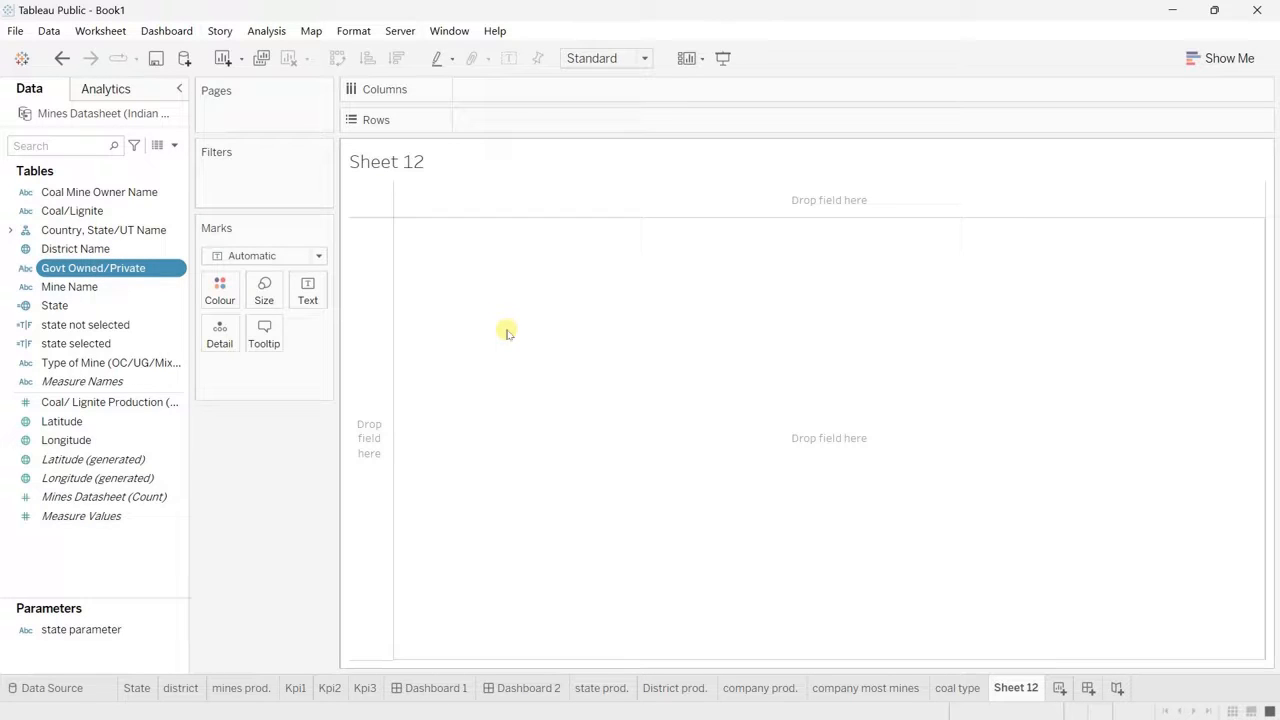
{"action": "left_click", "coordinate": [83, 288], "text": "ctrl"}
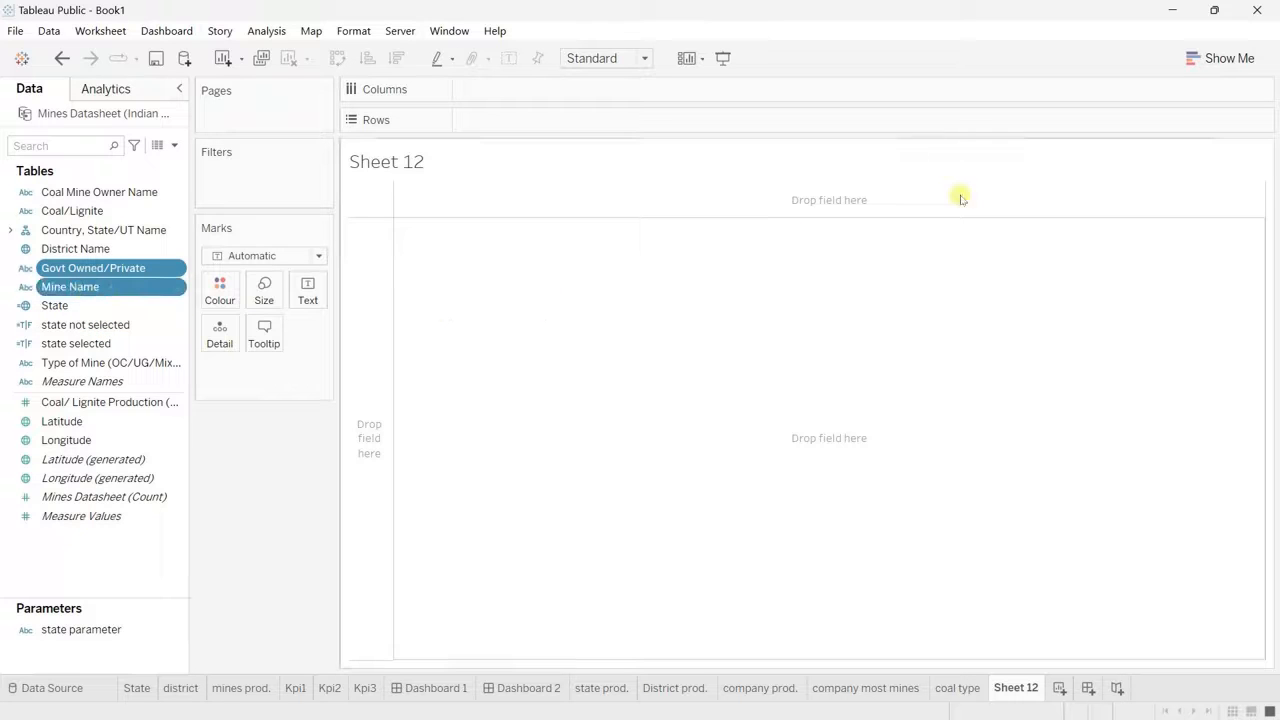
{"action": "left_click", "coordinate": [1220, 58]}
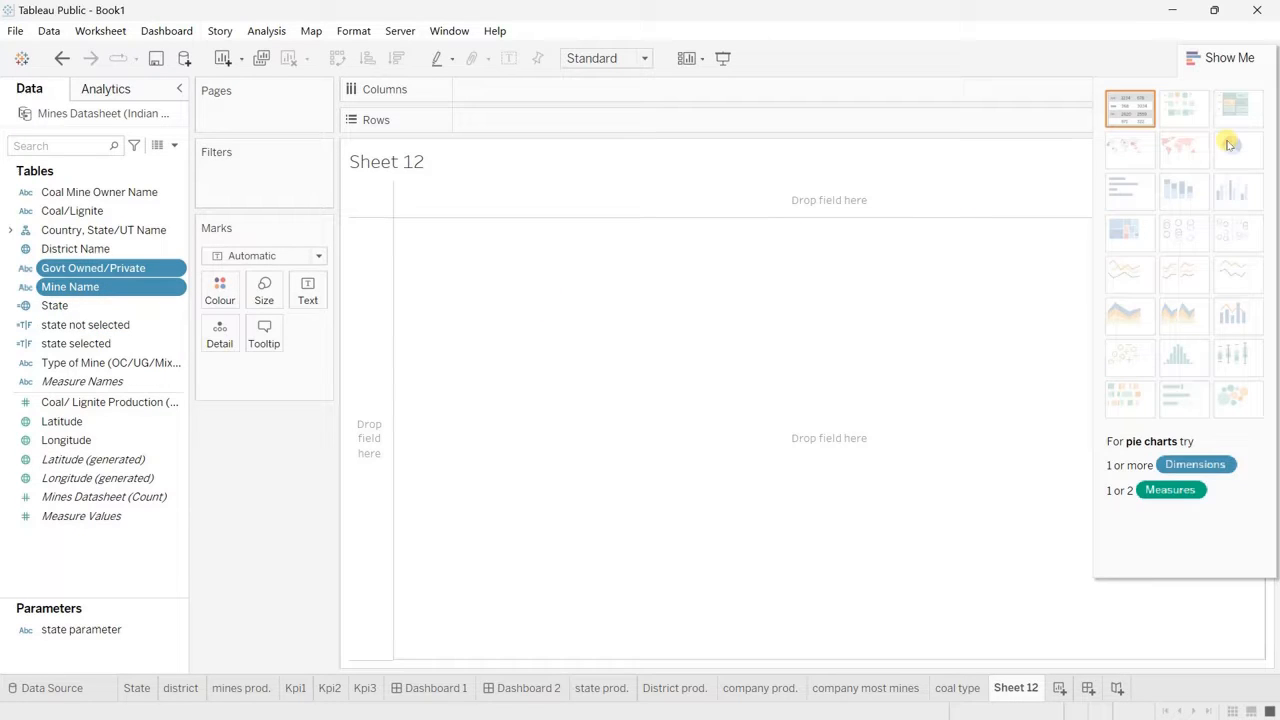
{"action": "left_click", "coordinate": [1228, 58]}
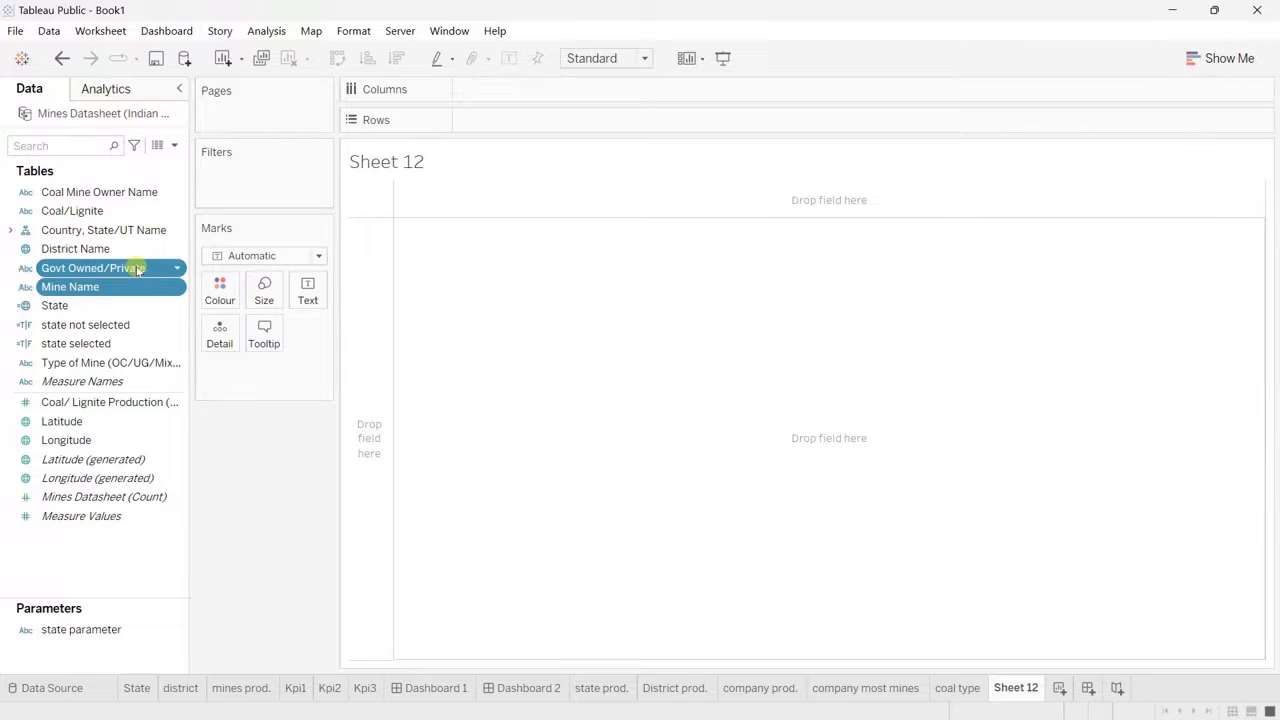
{"action": "left_click_drag", "start_coordinate": [136, 267], "coordinate": [565, 117]}
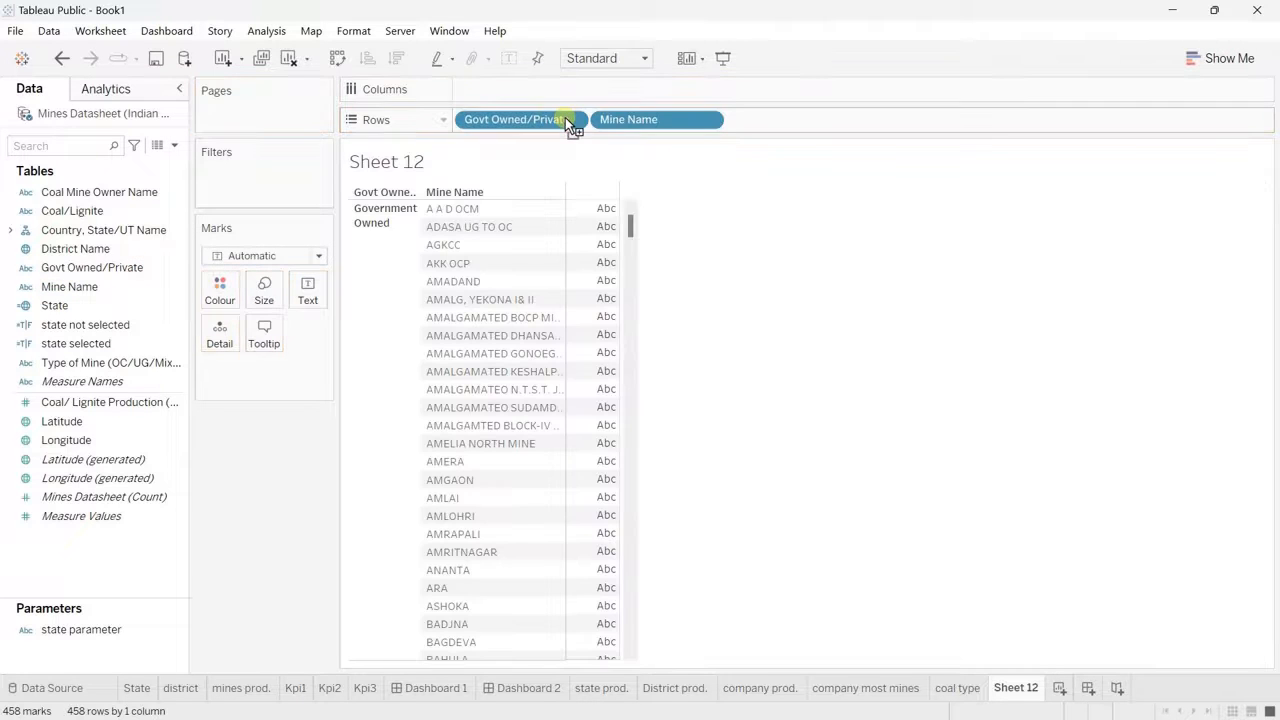
{"action": "left_click_drag", "start_coordinate": [654, 121], "coordinate": [273, 505]}
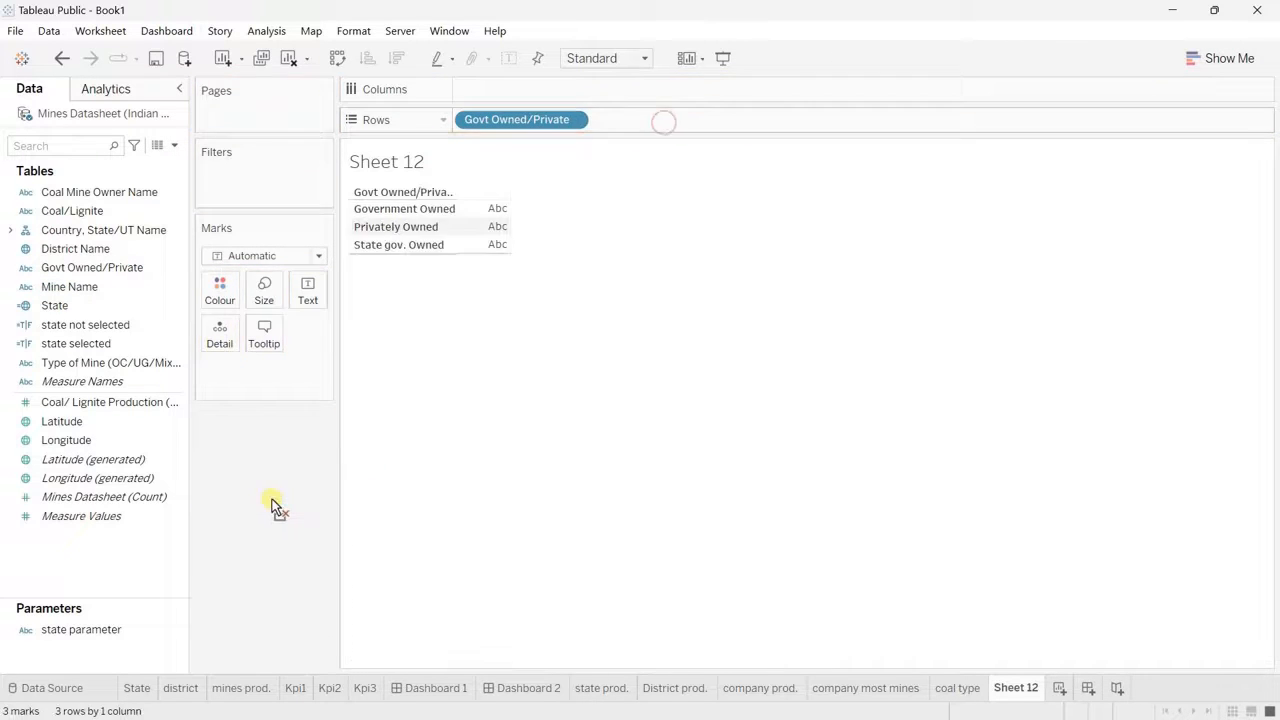
Step: Colour the ownership rows by Mine Name, adding all members and aggregating the field as Count
{"action": "left_click_drag", "start_coordinate": [77, 286], "coordinate": [224, 297]}
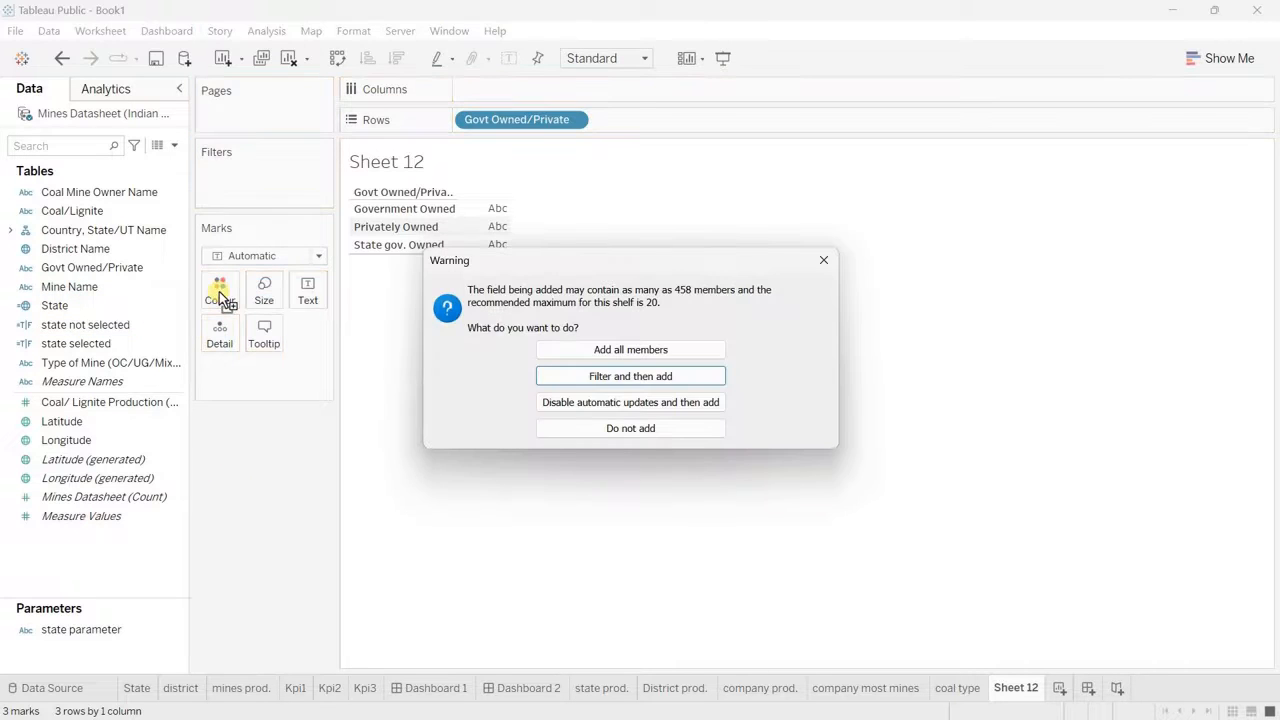
{"action": "left_click", "coordinate": [623, 348]}
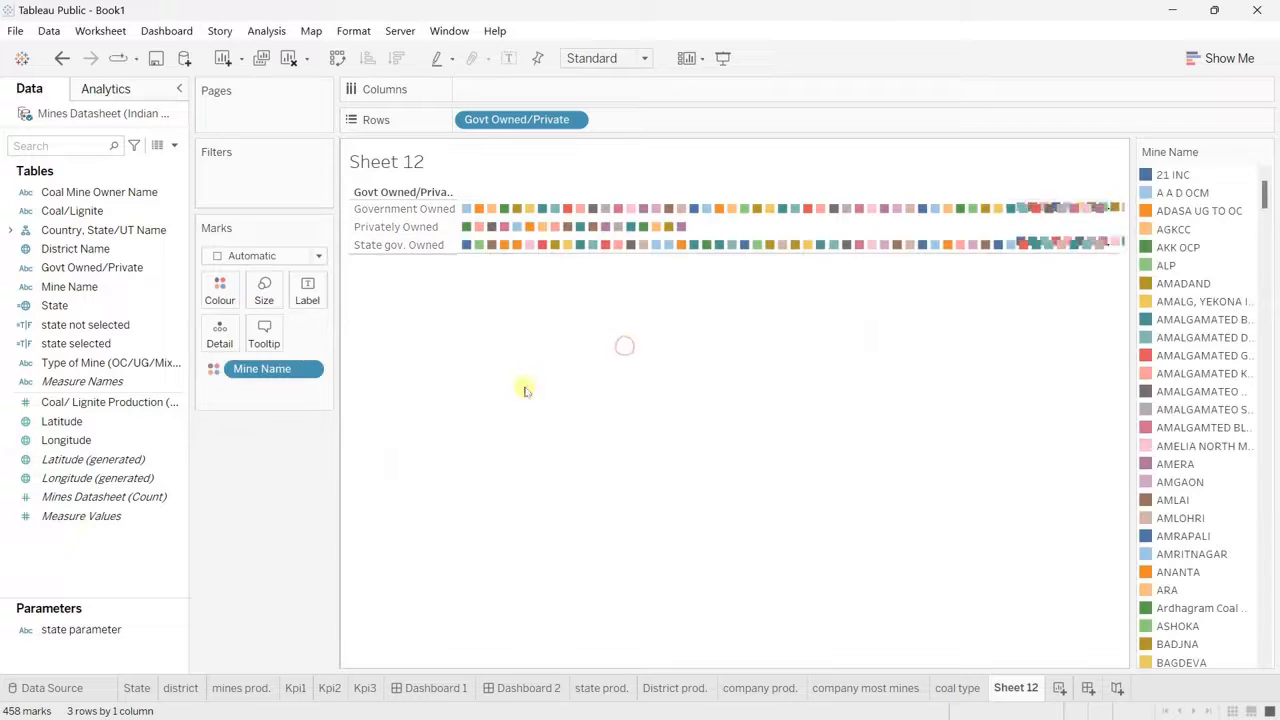
{"action": "left_click", "coordinate": [309, 371]}
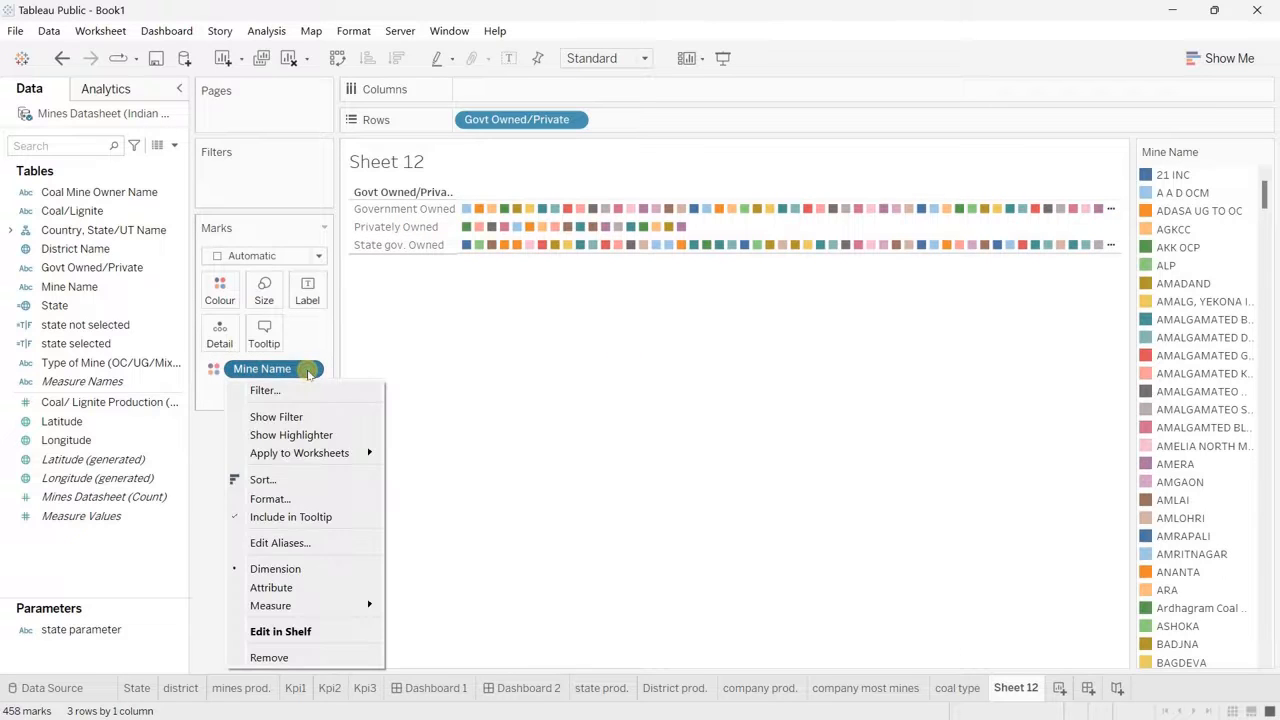
{"action": "mouse_move", "coordinate": [330, 600]}
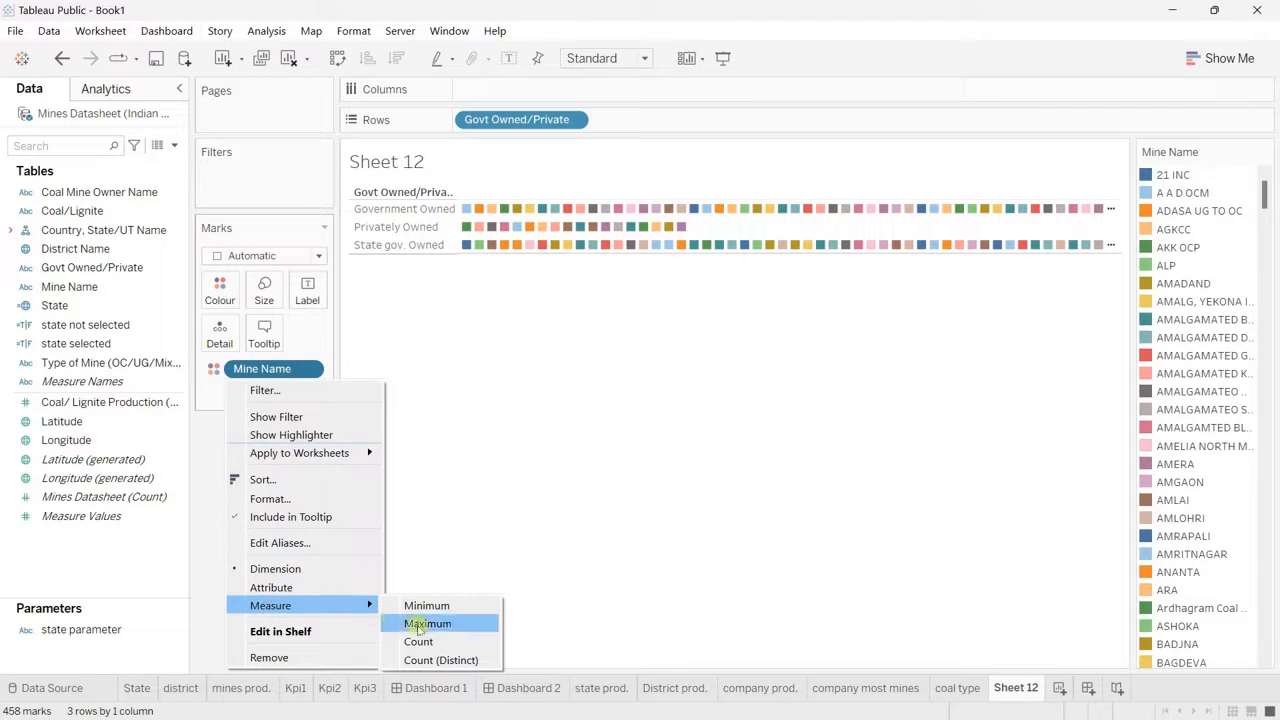
{"action": "left_click", "coordinate": [443, 641]}
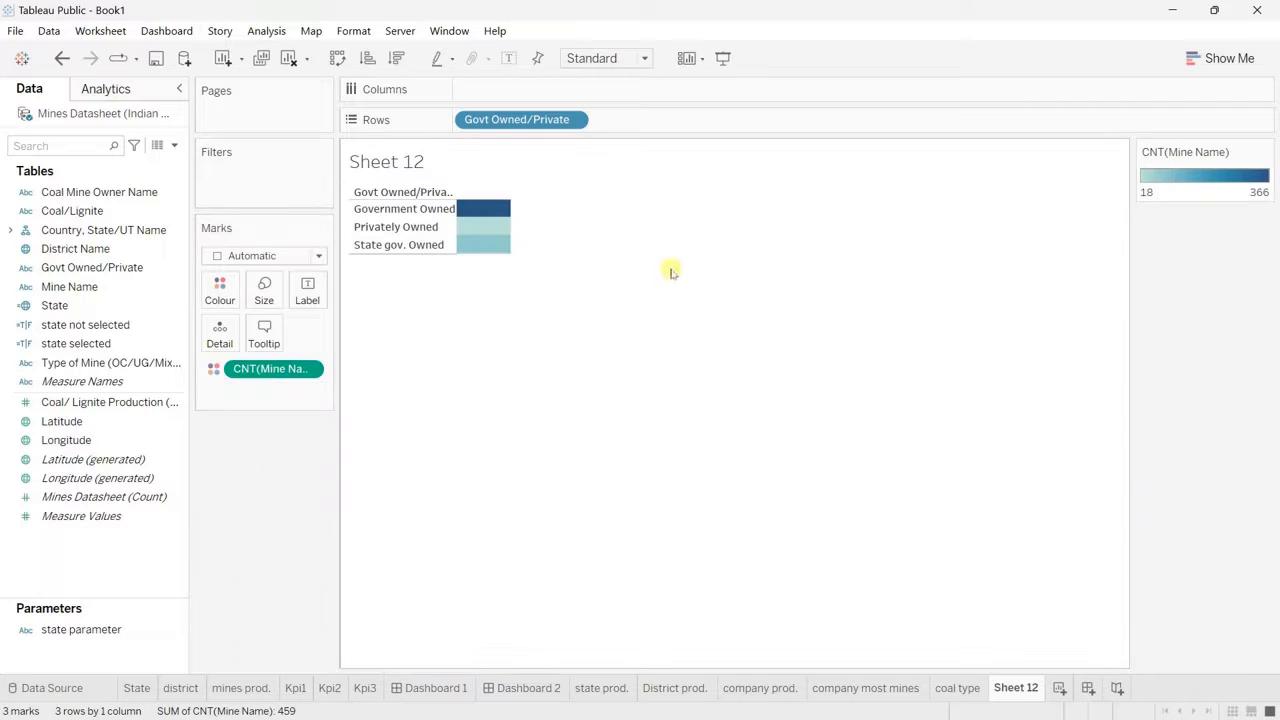
Step: Turn the mine count by ownership into a pie chart fitted to Entire View
{"action": "left_click", "coordinate": [1230, 60]}
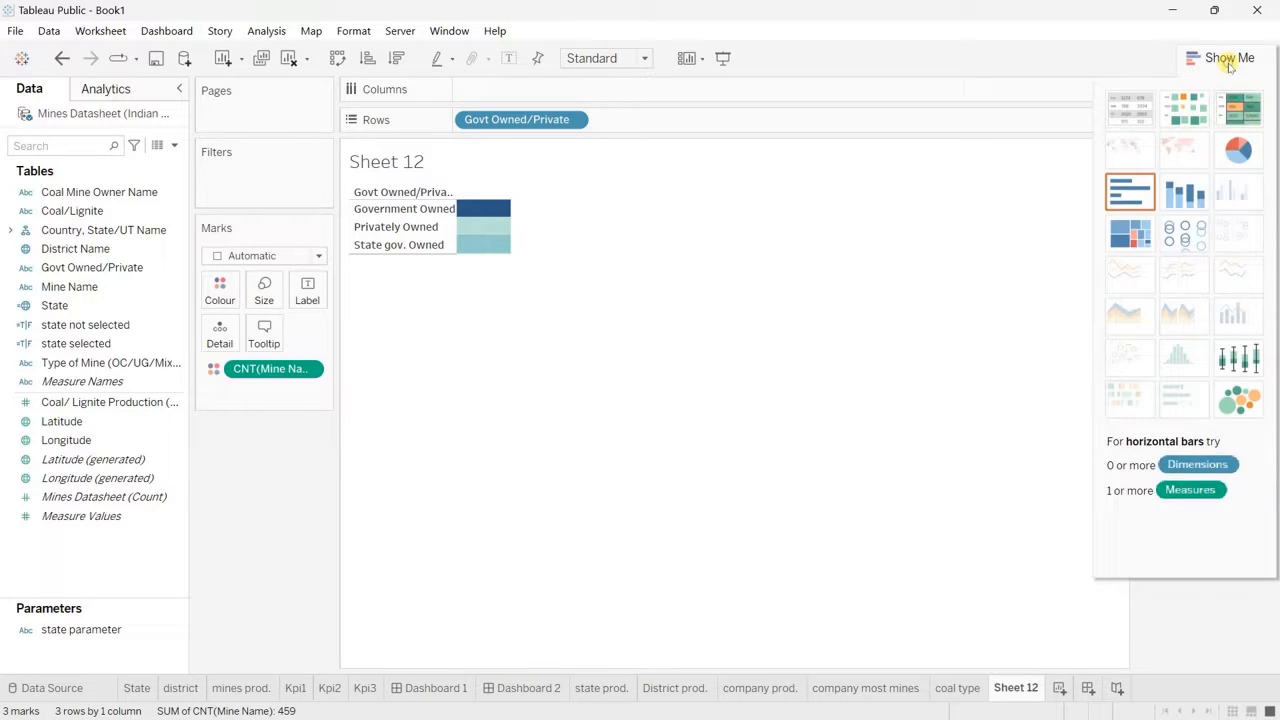
{"action": "left_click", "coordinate": [1236, 149]}
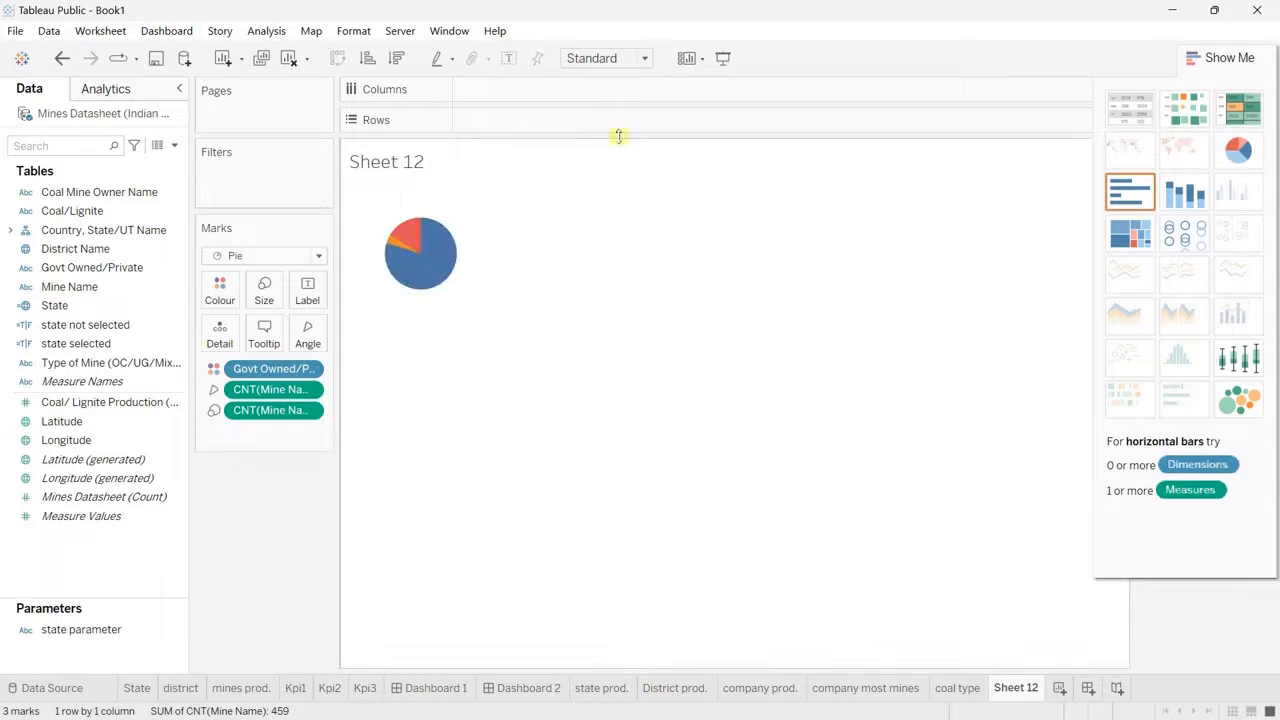
{"action": "left_click", "coordinate": [648, 60]}
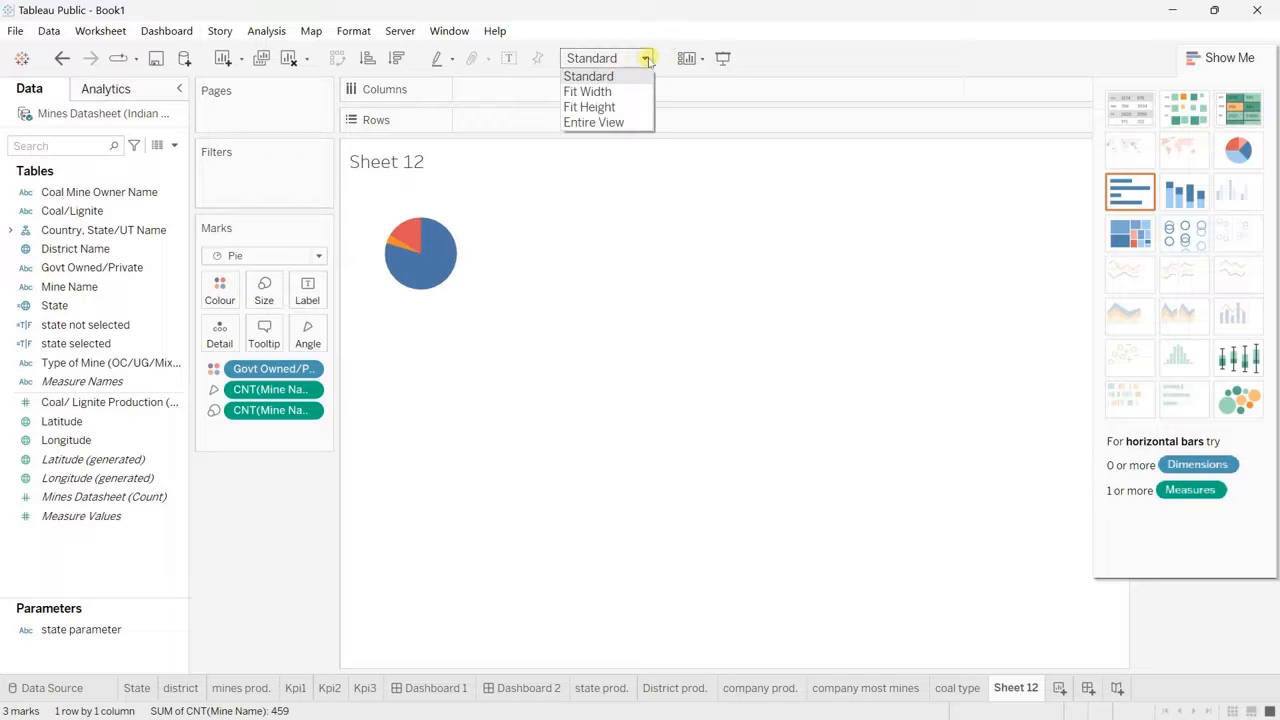
{"action": "left_click", "coordinate": [586, 122]}
{"action": "left_click", "coordinate": [1230, 60]}
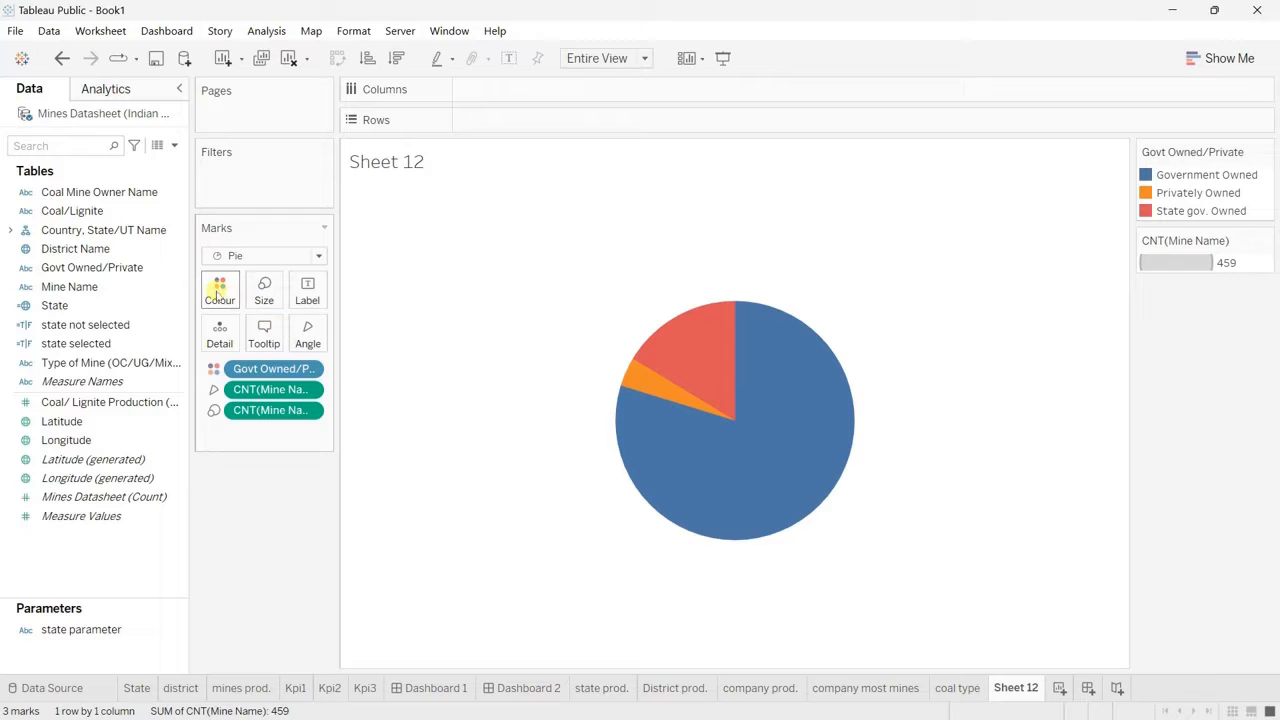
Step: Assign the saved dark grey custom colour #4a4a4a to the Government Owned slice
{"action": "left_click", "coordinate": [219, 292]}
{"action": "left_click", "coordinate": [280, 347]}
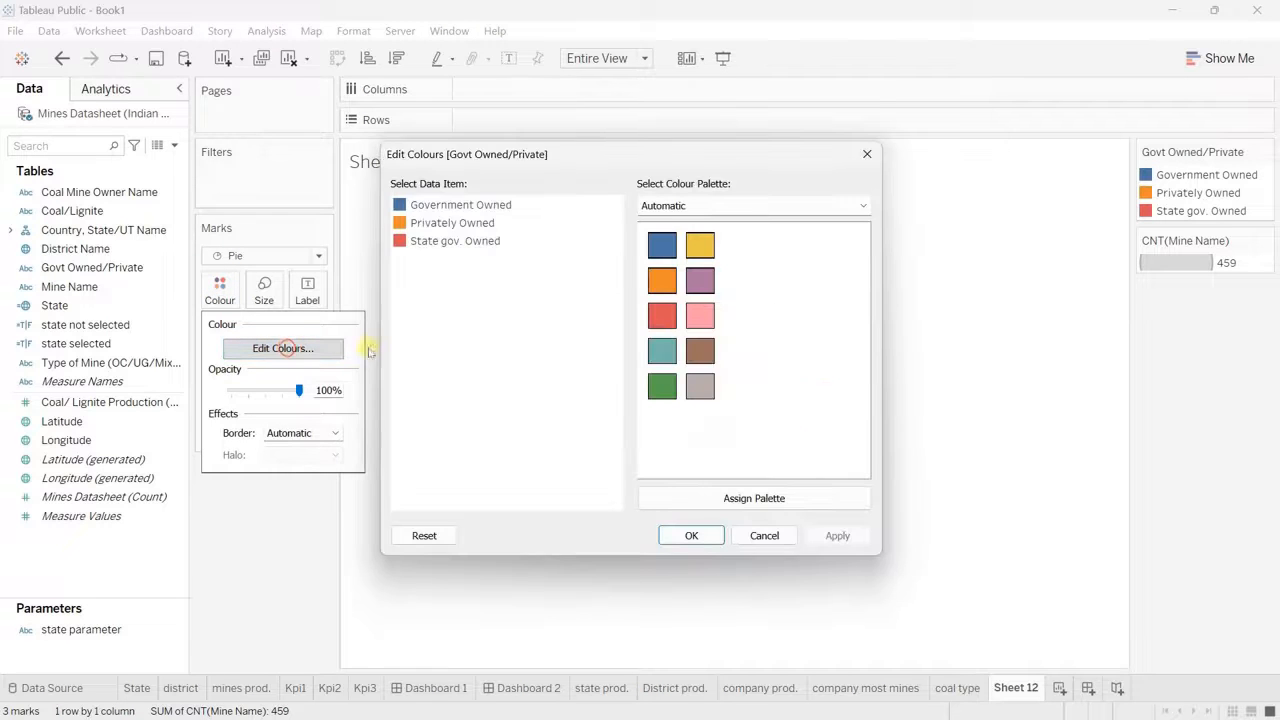
{"action": "double_click", "coordinate": [466, 205]}
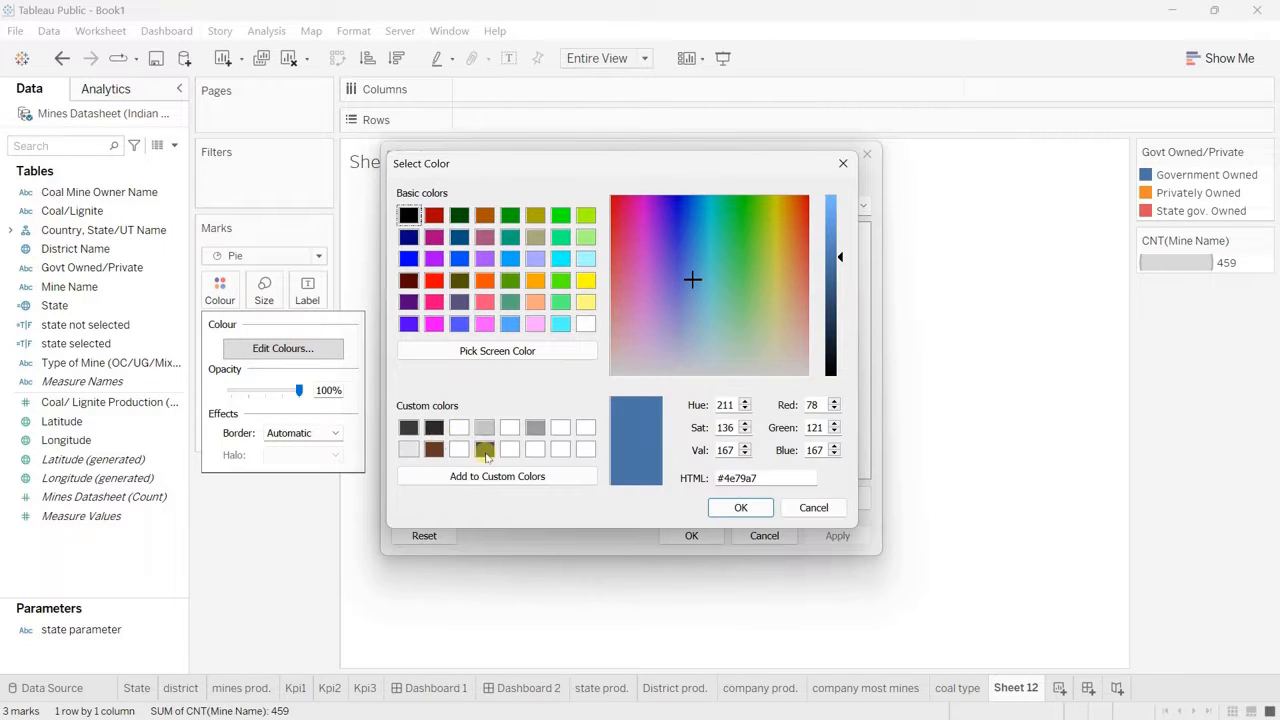
{"action": "left_click", "coordinate": [485, 451]}
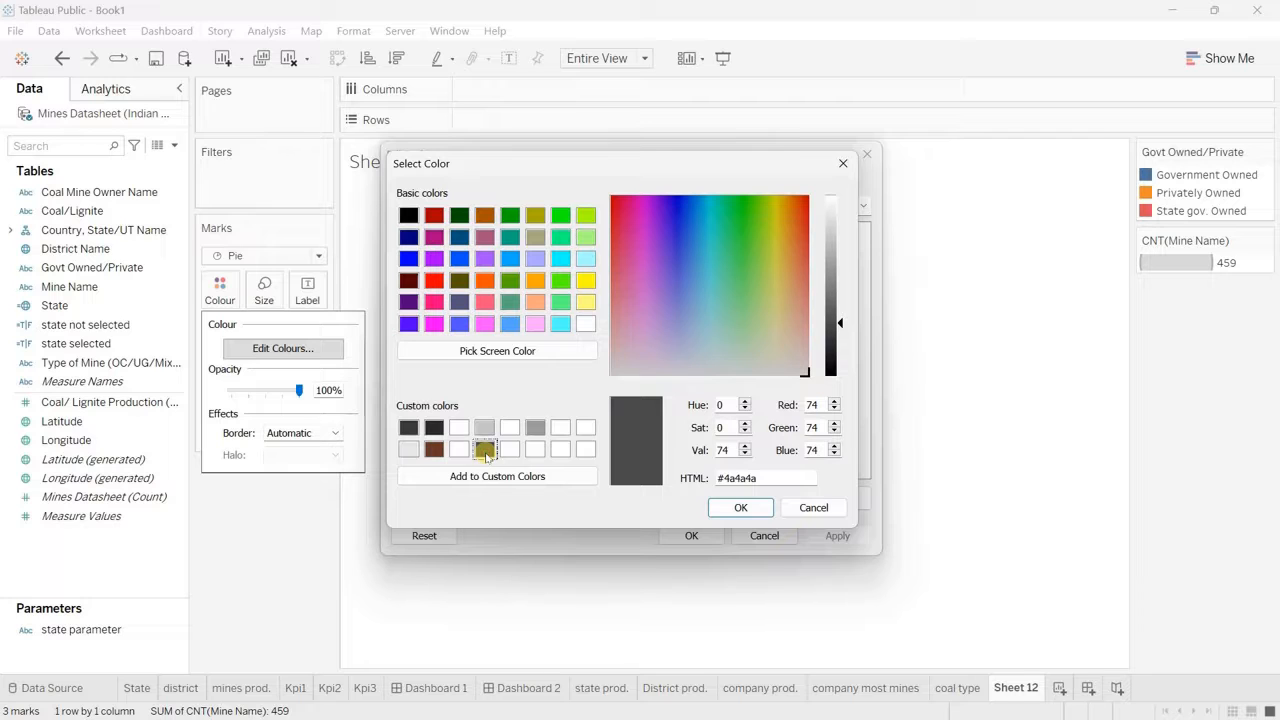
{"action": "left_click", "coordinate": [740, 507]}
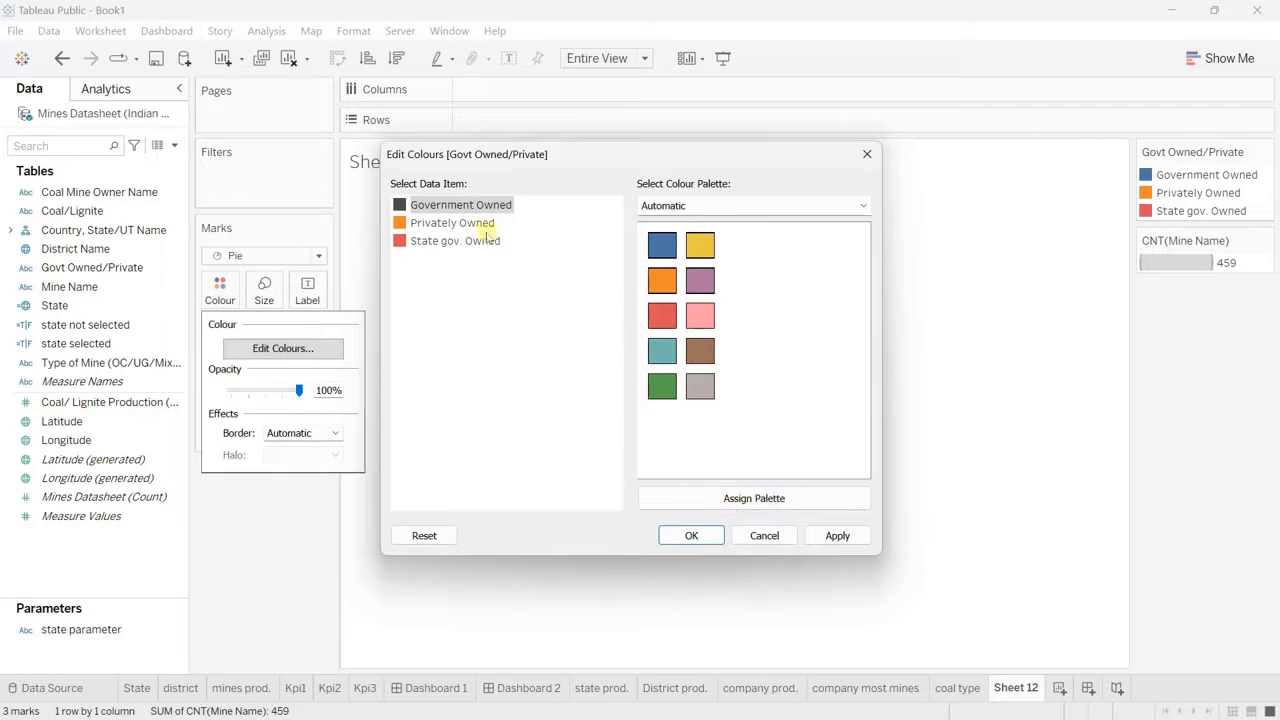
{"action": "left_click_drag", "start_coordinate": [713, 154], "coordinate": [435, 354]}
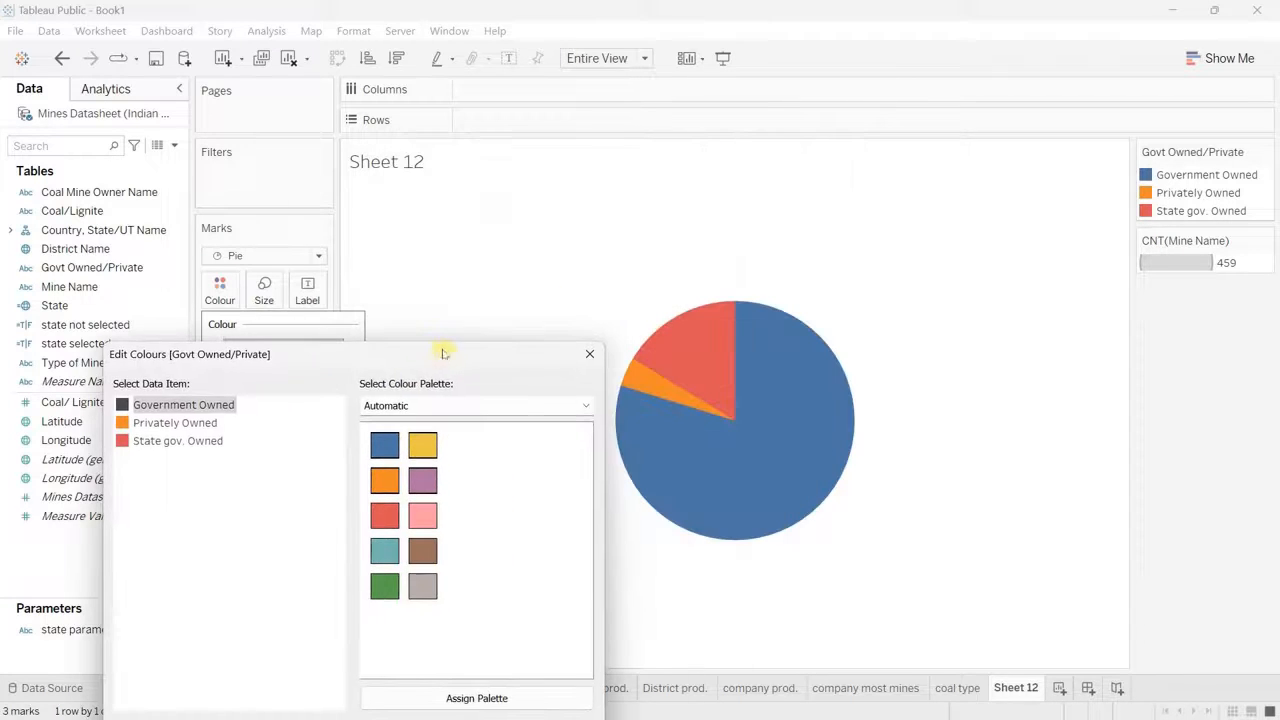
Step: Colour the State gov. Owned slice with the saved brown custom colour and the Privately Owned slice light cyan
{"action": "double_click", "coordinate": [500, 297]}
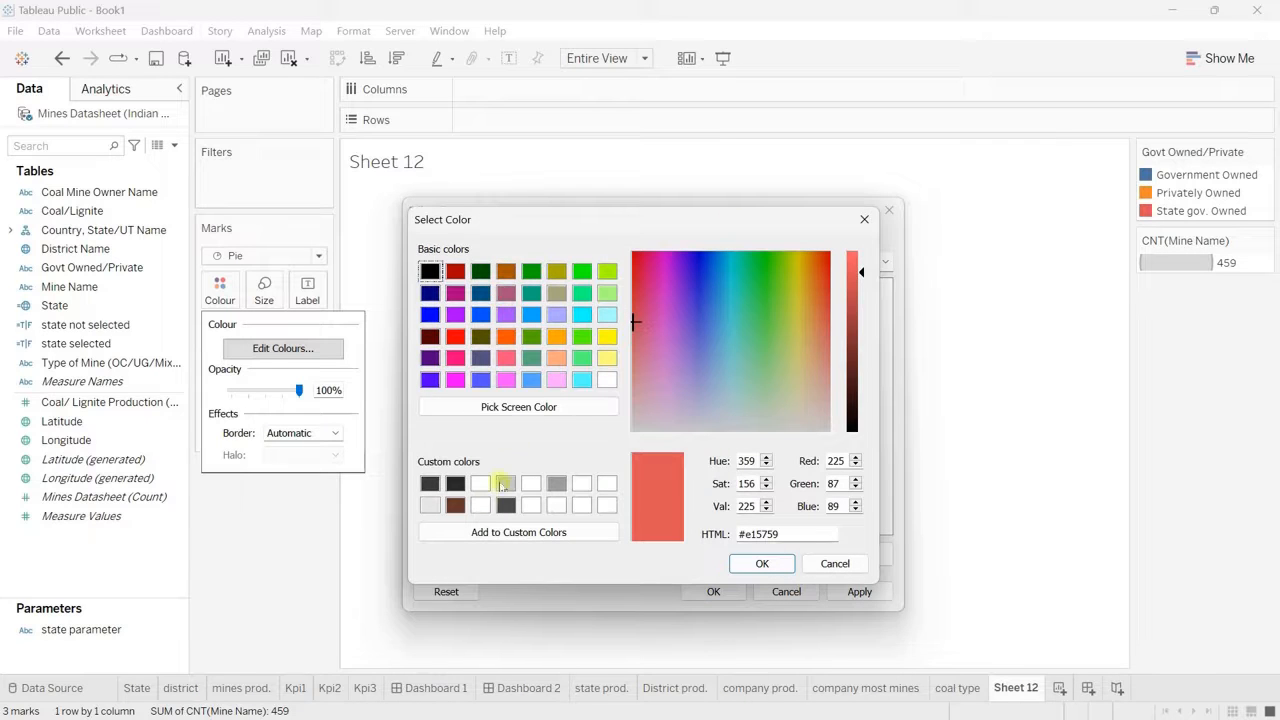
{"action": "left_click", "coordinate": [455, 507]}
{"action": "left_click", "coordinate": [760, 563]}
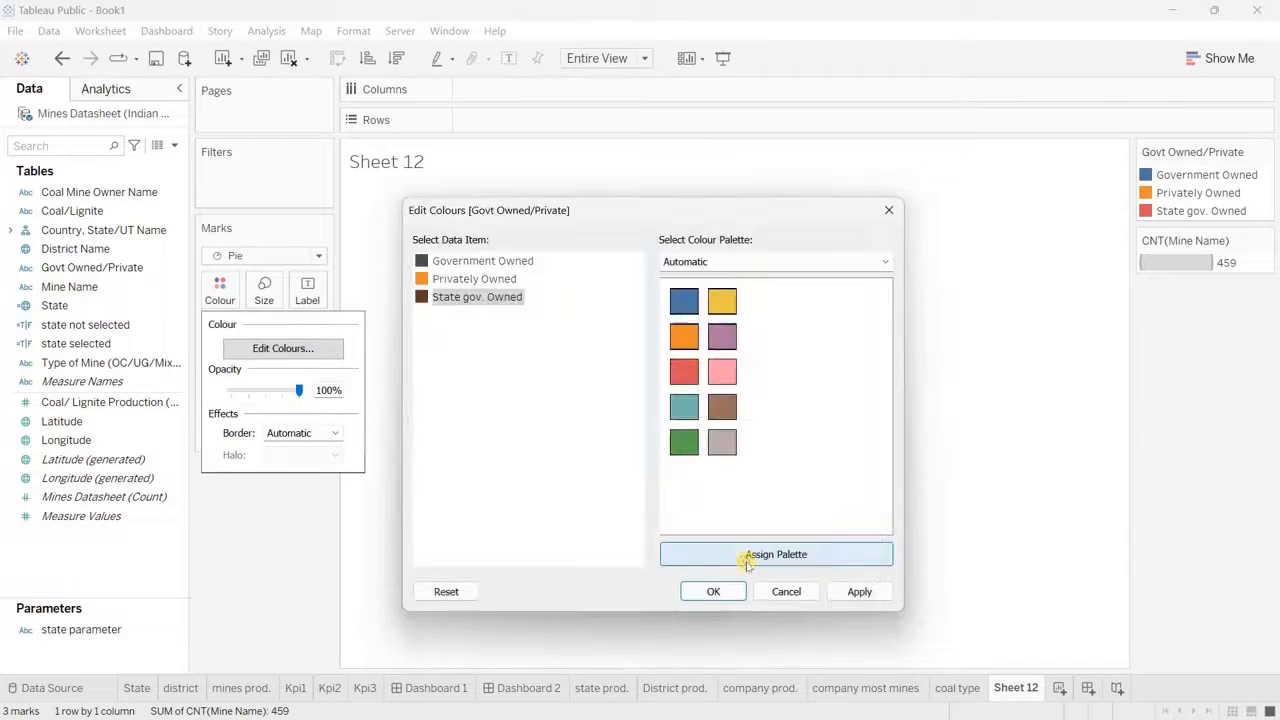
{"action": "double_click", "coordinate": [494, 282]}
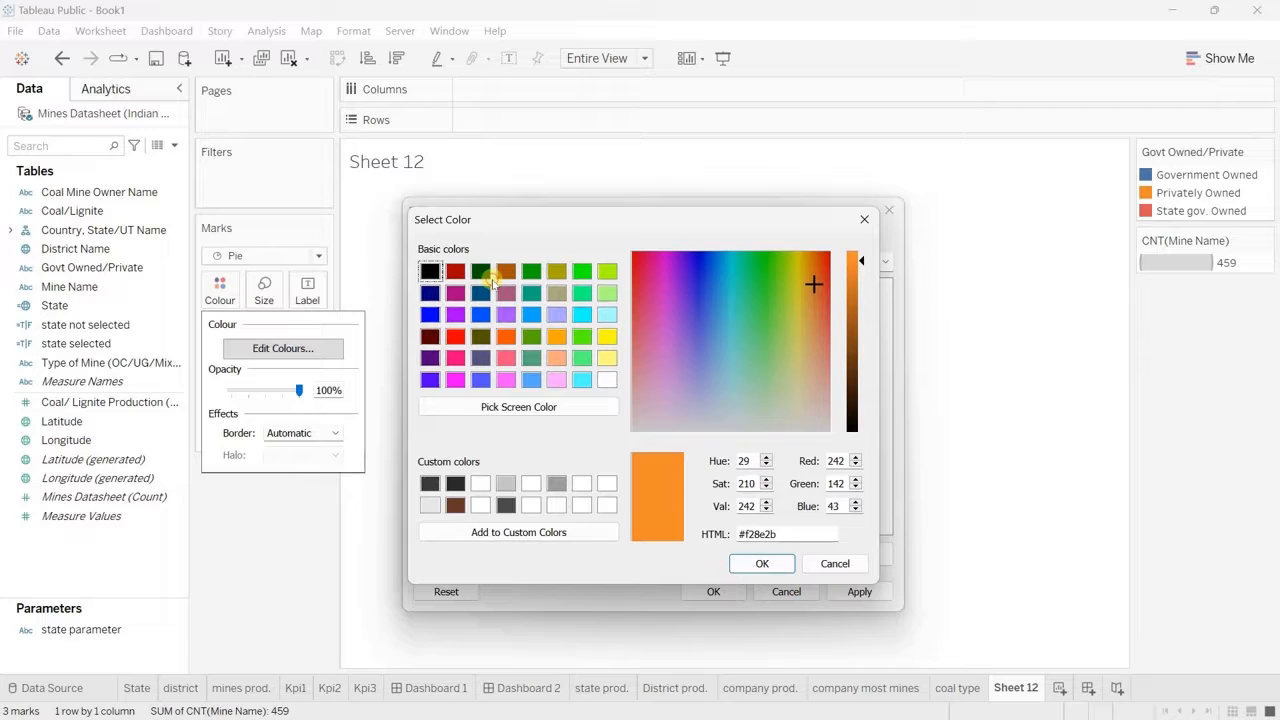
{"action": "left_click", "coordinate": [582, 381]}
{"action": "left_click", "coordinate": [762, 563]}
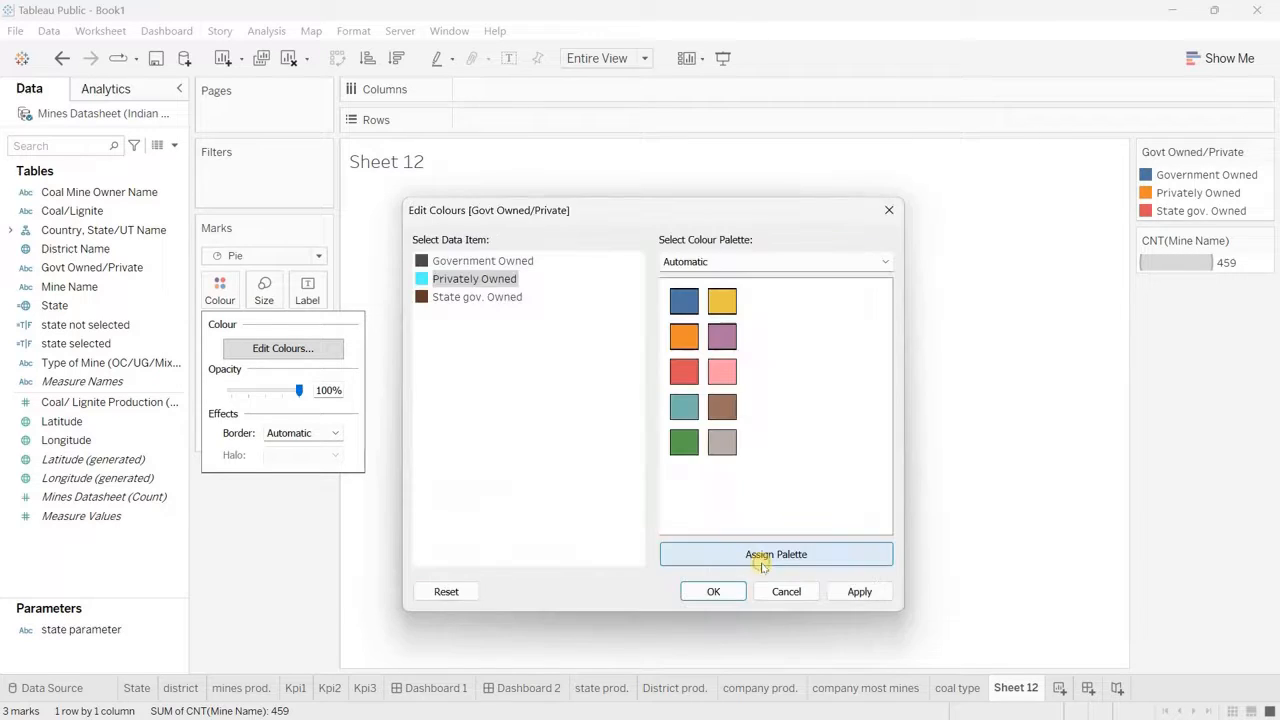
{"action": "left_click", "coordinate": [712, 591]}
Step: Label the ownership pie slices with Govt Owned/Private and the count of Mine Name
{"action": "left_click_drag", "start_coordinate": [273, 368], "coordinate": [318, 302]}
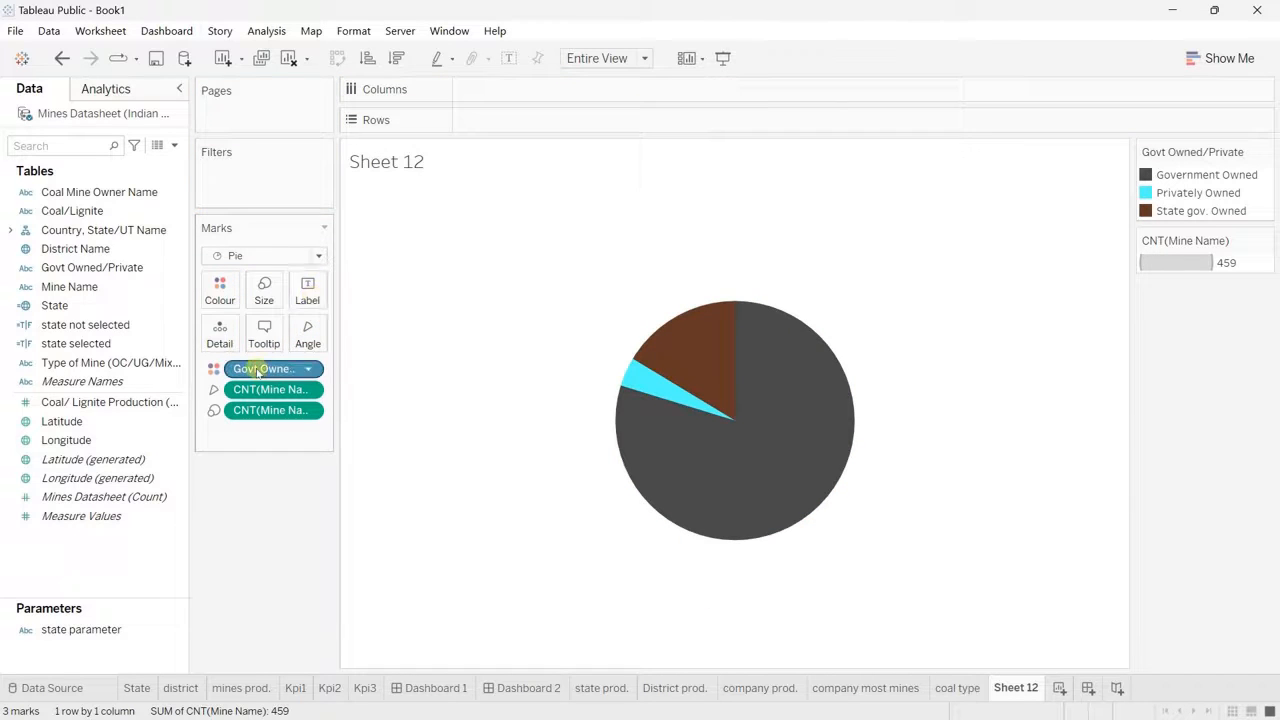
{"action": "left_click_drag", "start_coordinate": [251, 366], "coordinate": [307, 292]}
{"action": "left_click_drag", "start_coordinate": [265, 411], "coordinate": [309, 303]}
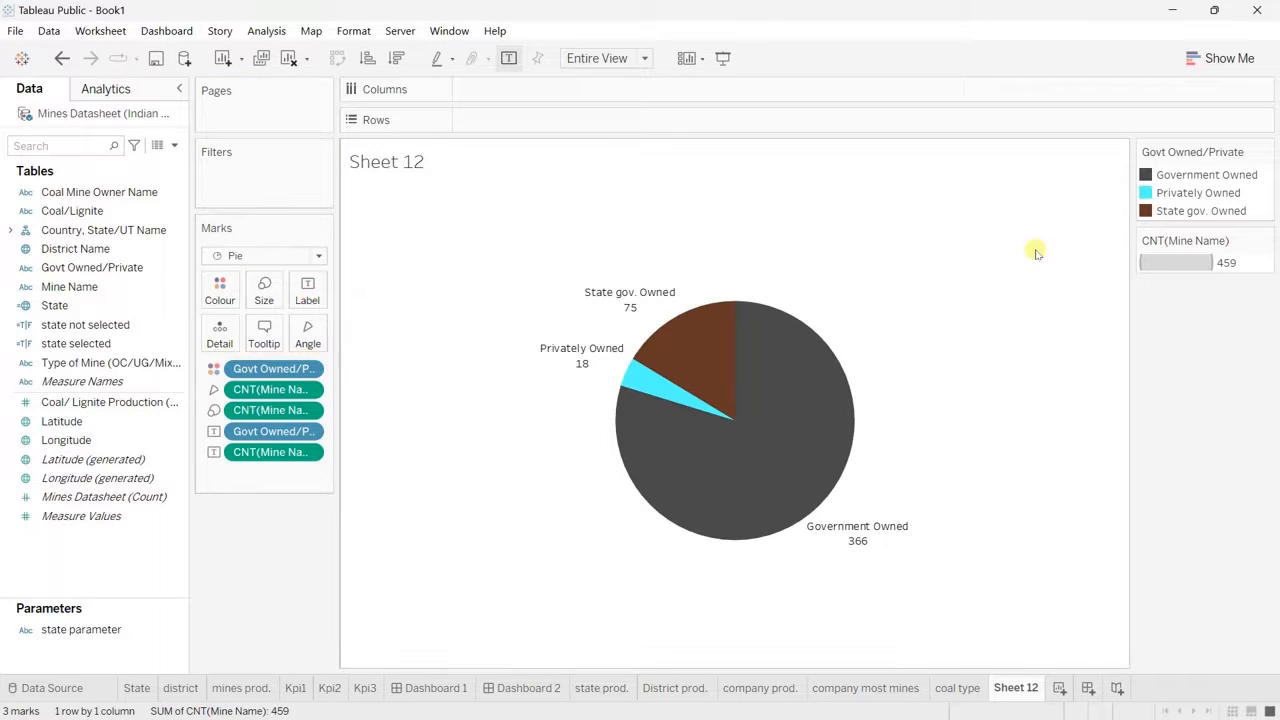
Step: Hide the Govt Owned/Private colour legend and the Mine Name count size legend
{"action": "left_click", "coordinate": [1265, 152]}
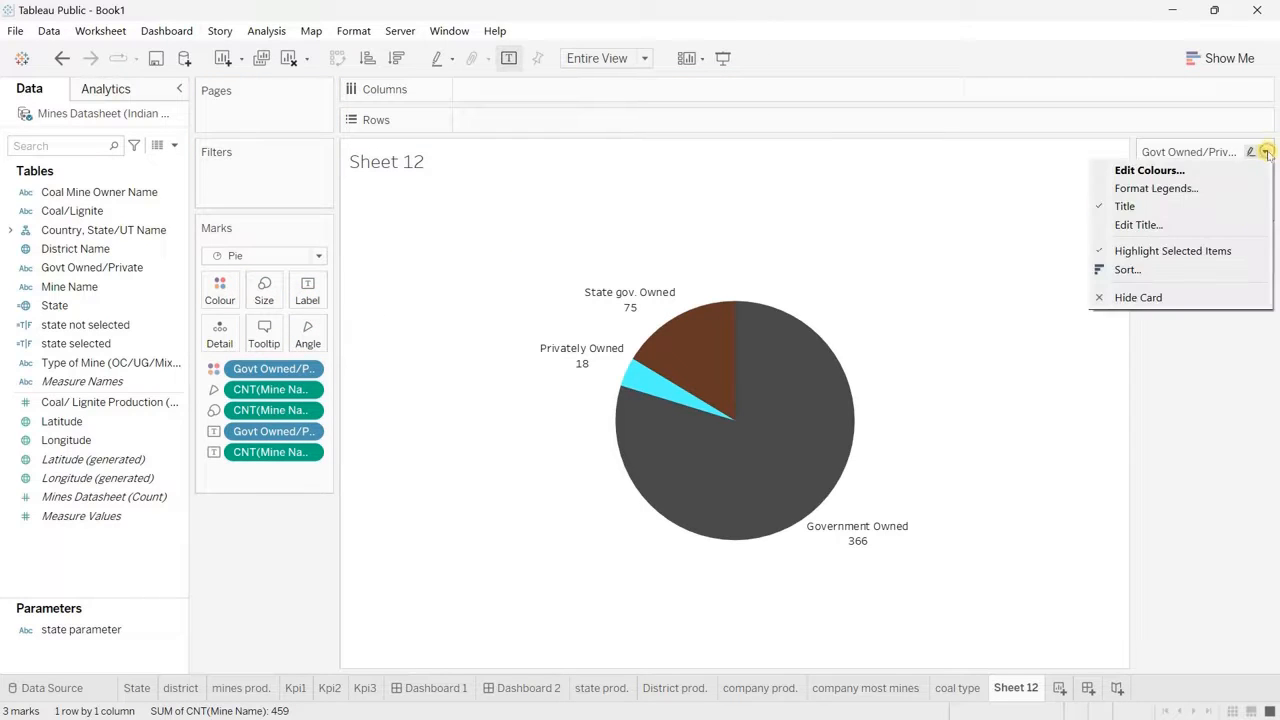
{"action": "left_click", "coordinate": [1149, 298]}
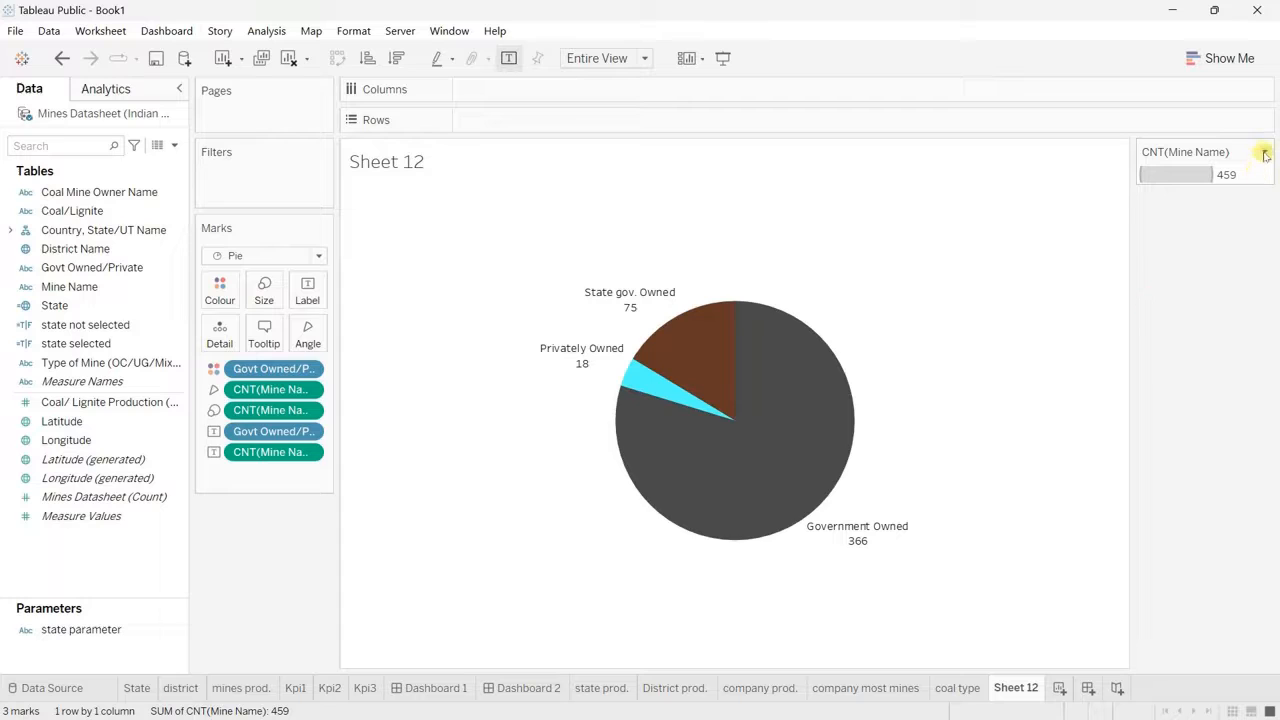
{"action": "left_click", "coordinate": [1265, 152]}
{"action": "left_click", "coordinate": [1180, 252]}
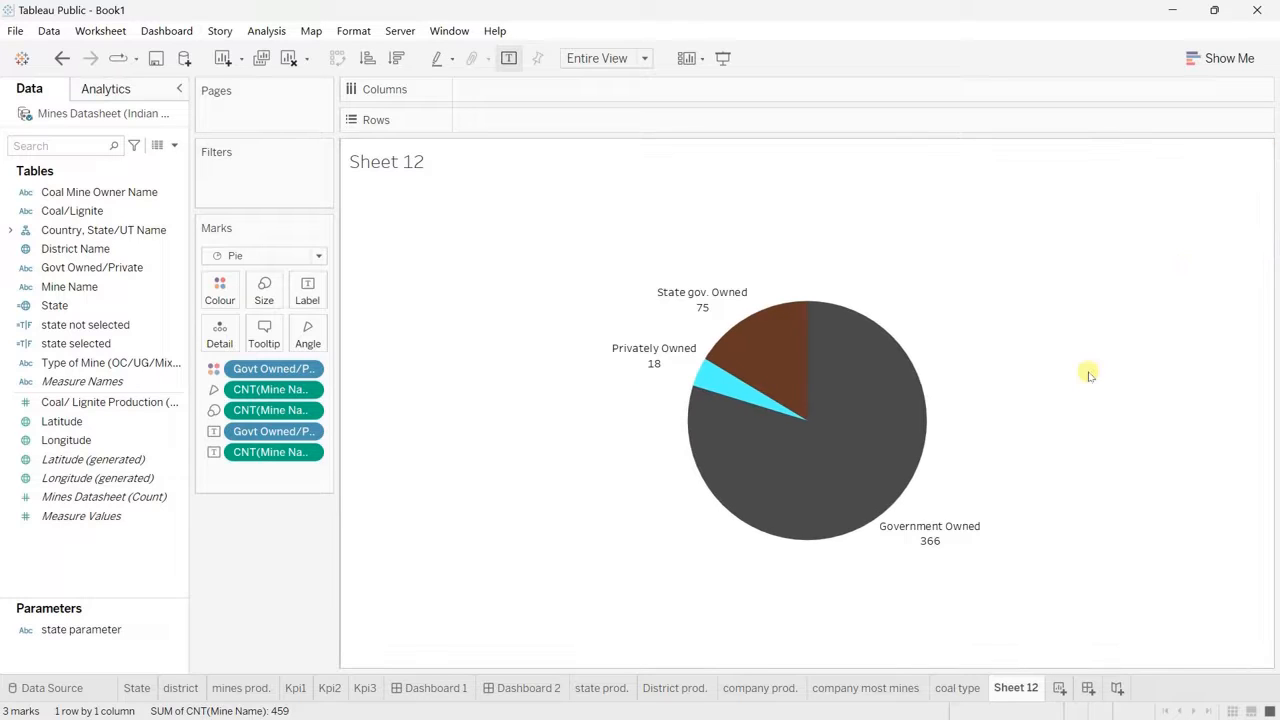
Step: Set the Govt Owned/Private aliases to Government, Private and State gov. for the government, private and state-owned members
{"action": "right_click", "coordinate": [179, 269]}
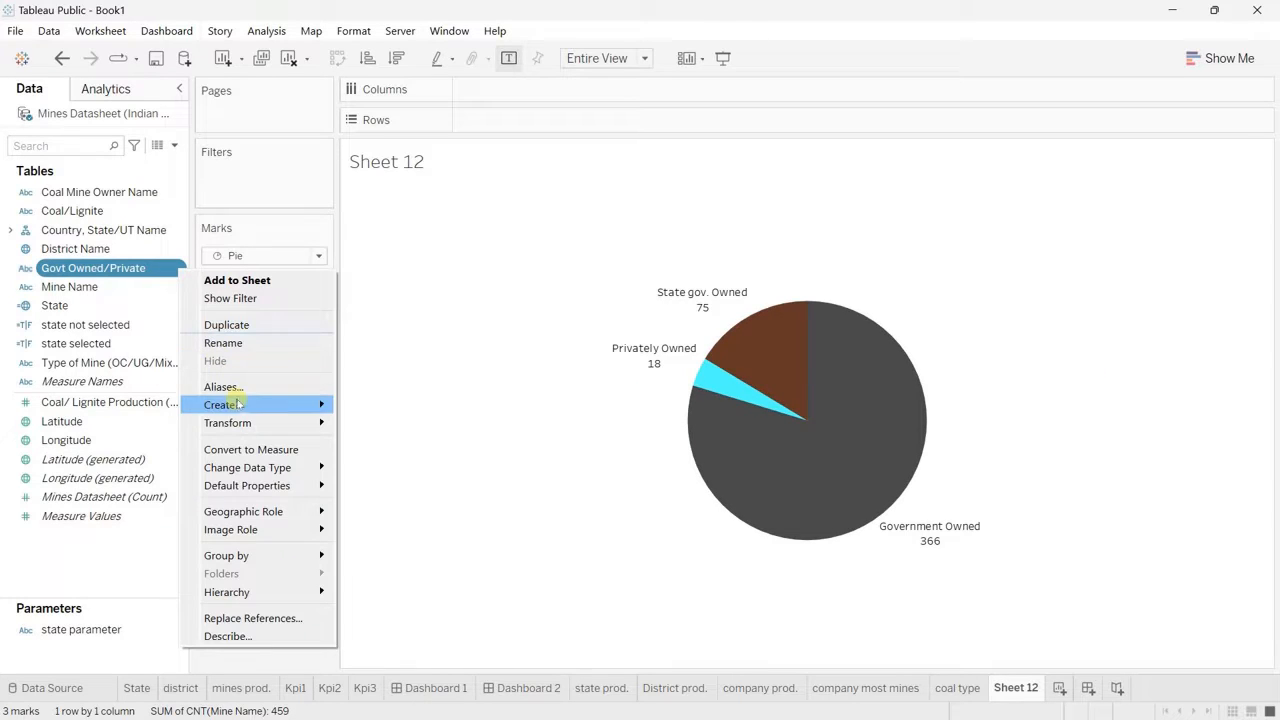
{"action": "mouse_move", "coordinate": [238, 404]}
{"action": "left_click", "coordinate": [296, 388]}
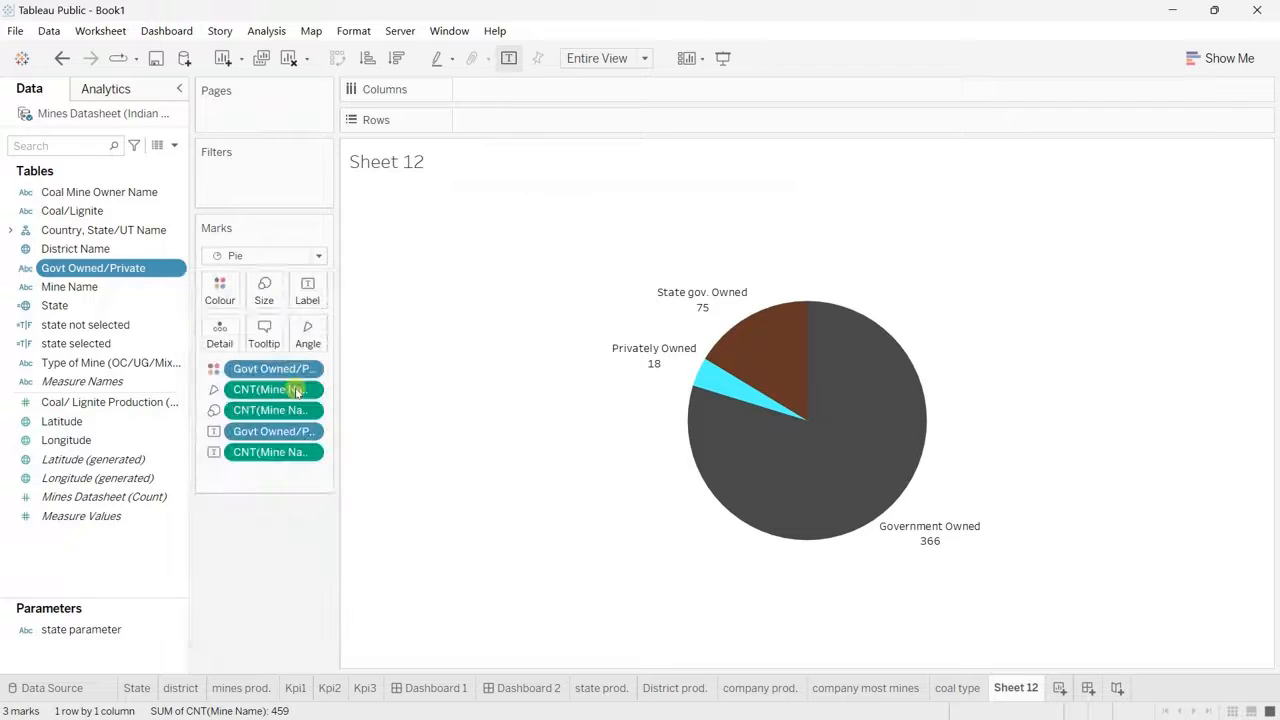
{"action": "left_click", "coordinate": [677, 271]}
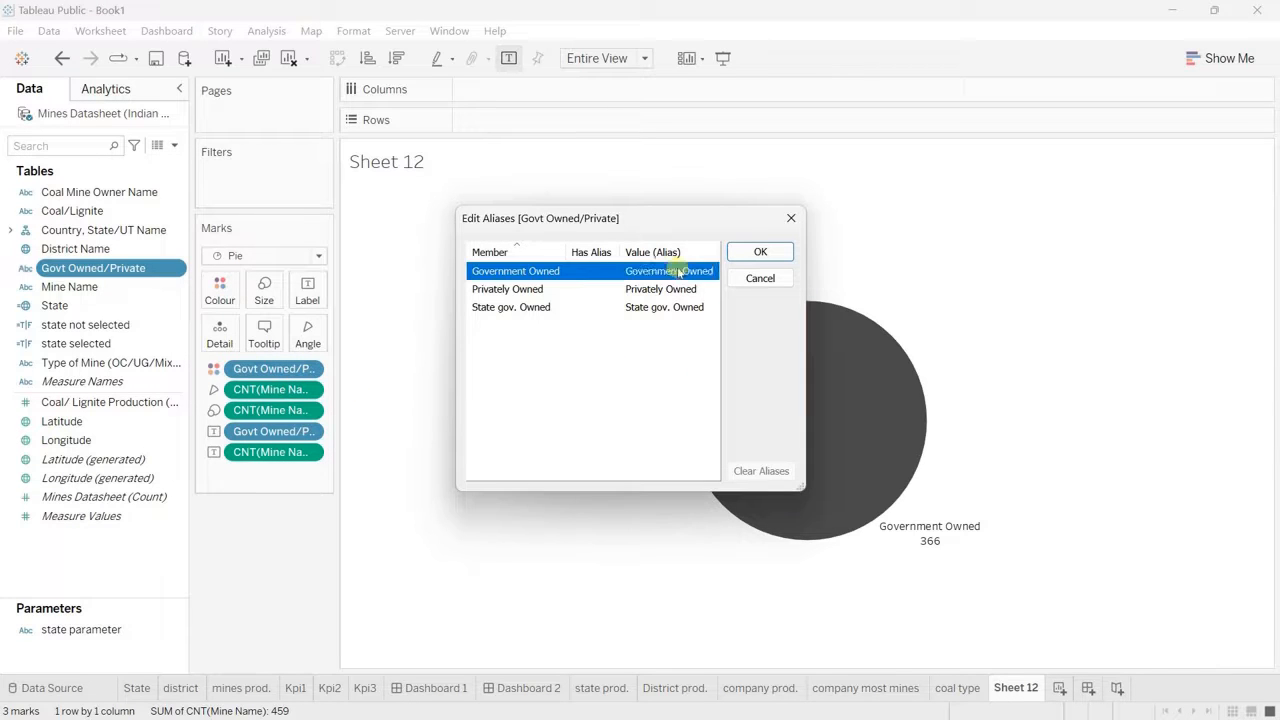
{"action": "left_click", "coordinate": [677, 271]}
{"action": "double_click", "coordinate": [709, 271]}
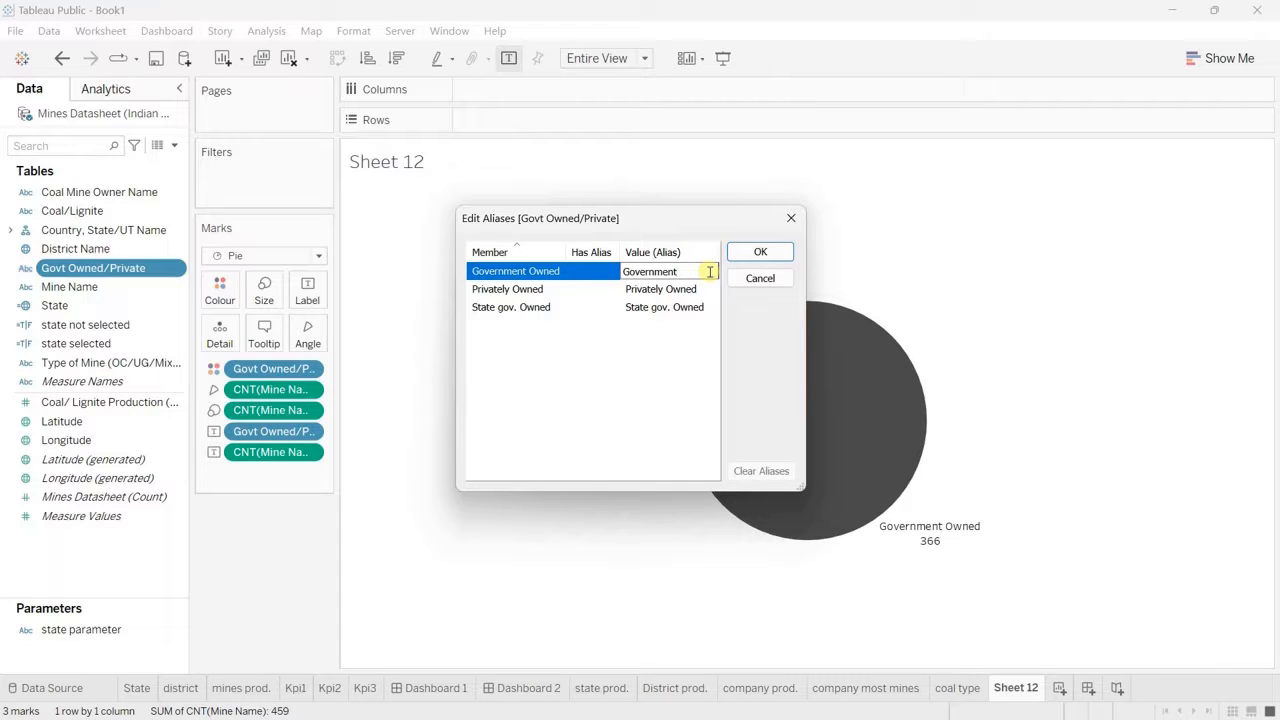
{"action": "left_click", "coordinate": [691, 291]}
{"action": "double_click", "coordinate": [690, 291]}
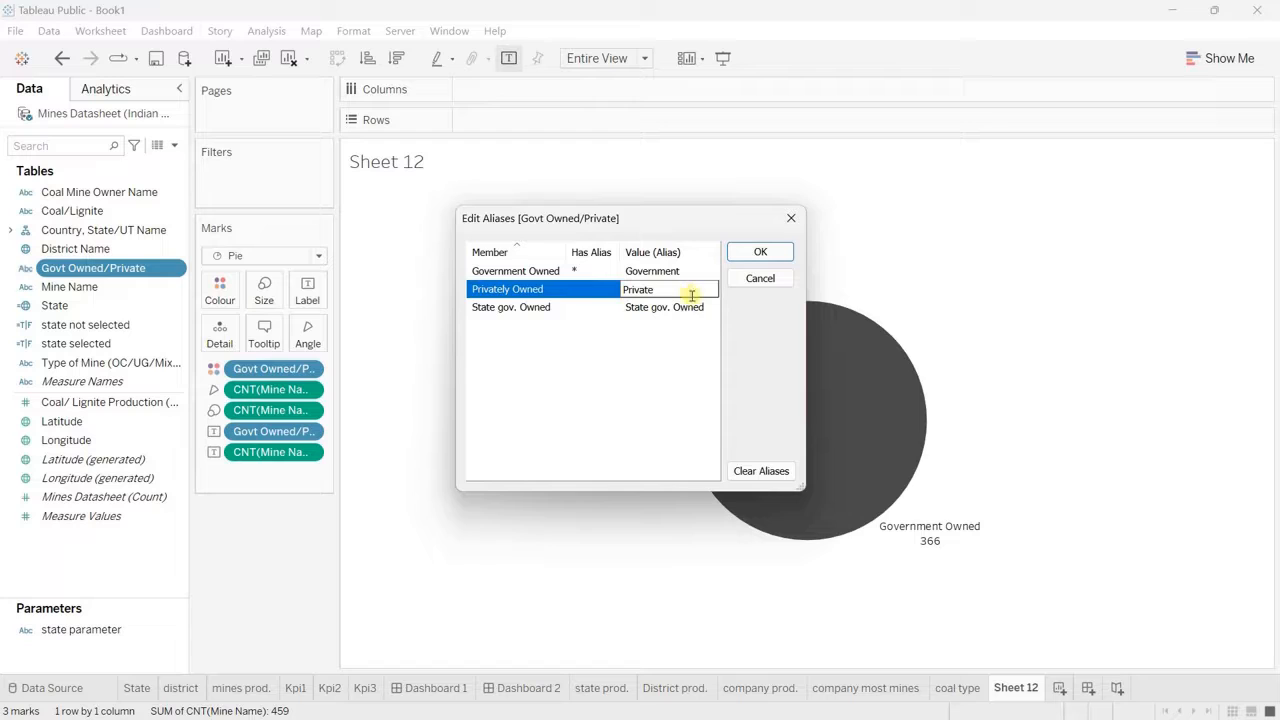
{"action": "left_click", "coordinate": [689, 309]}
{"action": "double_click", "coordinate": [689, 309]}
{"action": "key", "text": "BackSpace"}
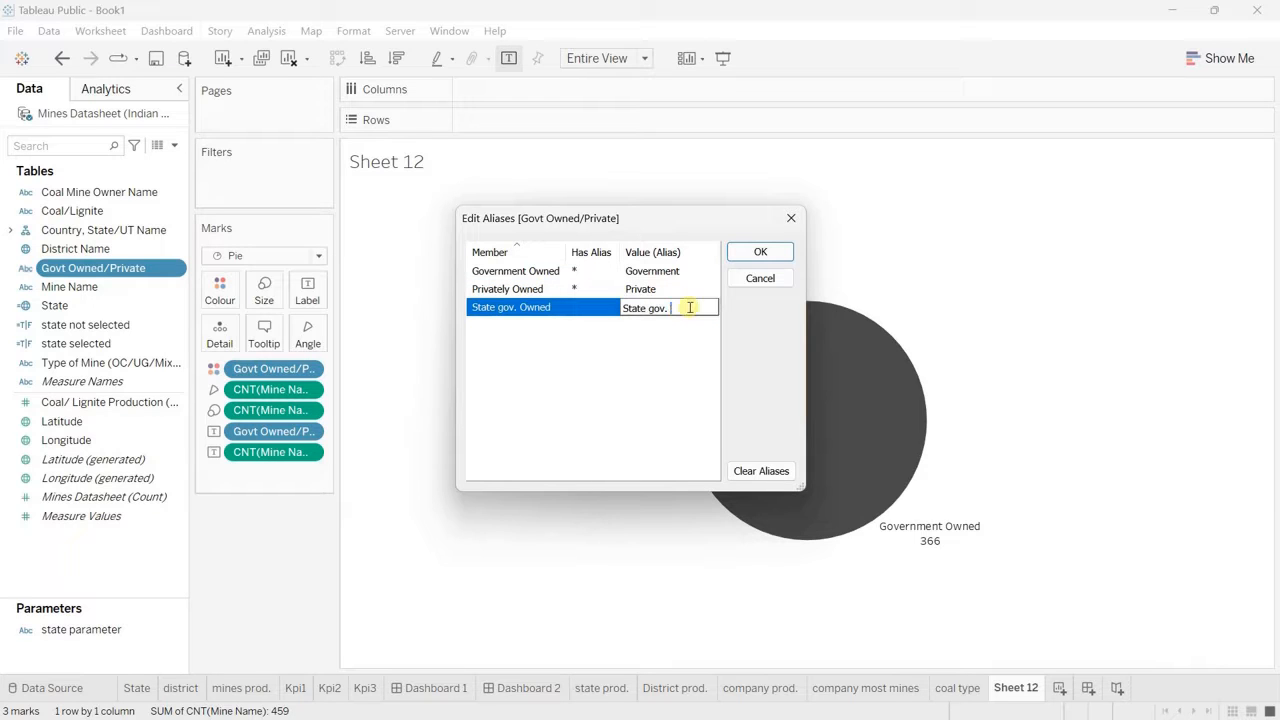
{"action": "left_click", "coordinate": [755, 253]}
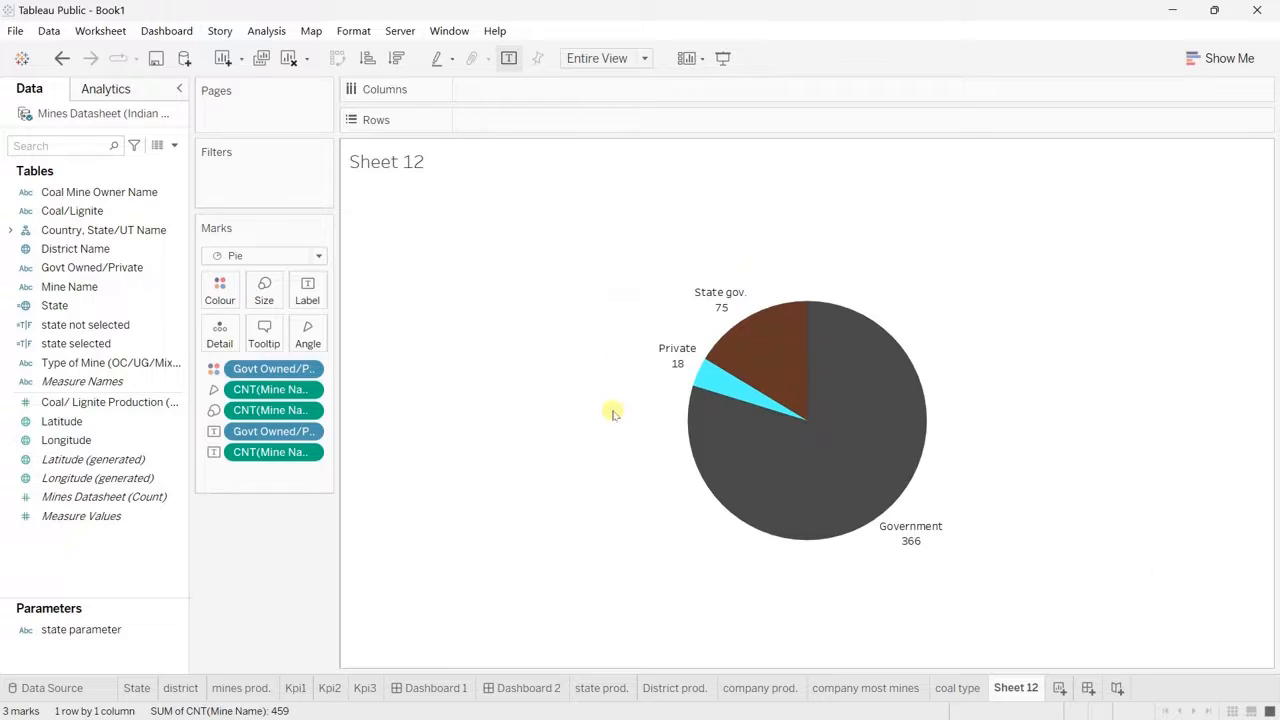
Step: Rename the ownership pie worksheet as owner and duplicate it
{"action": "double_click", "coordinate": [1012, 690]}
{"action": "type", "text": "owner"}
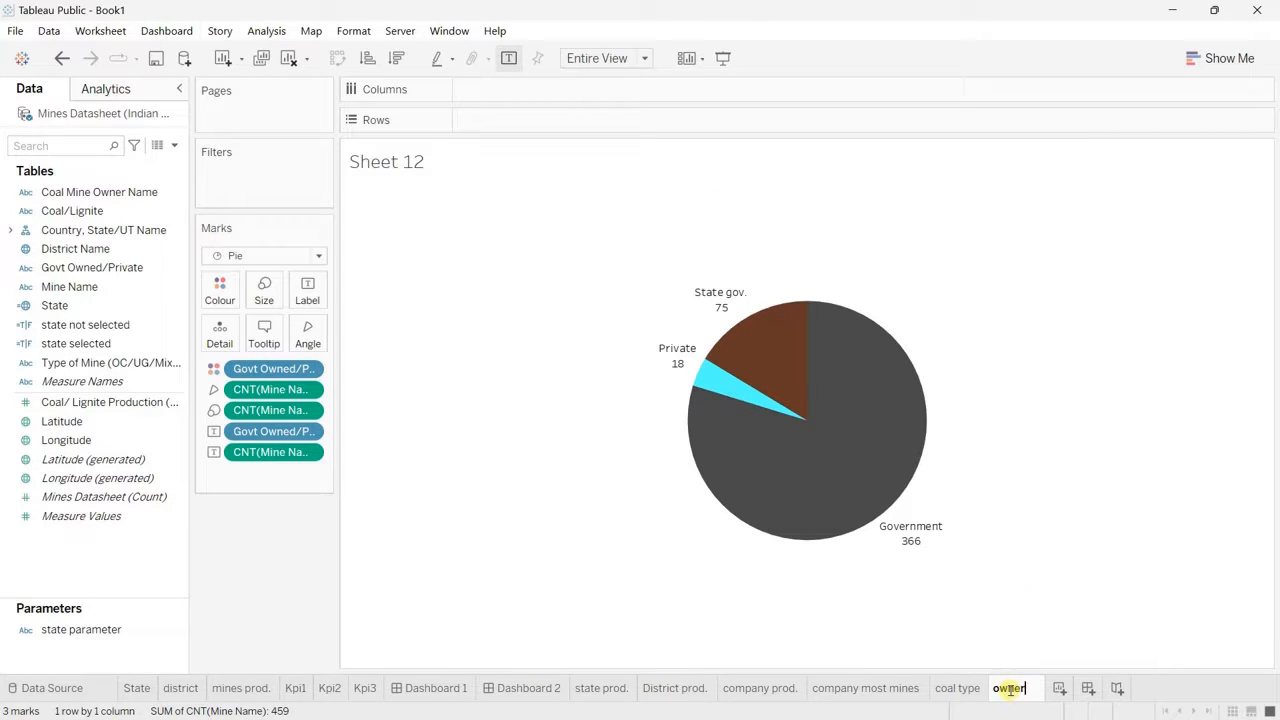
{"action": "key", "text": "Return"}
{"action": "right_click", "coordinate": [1010, 688]}
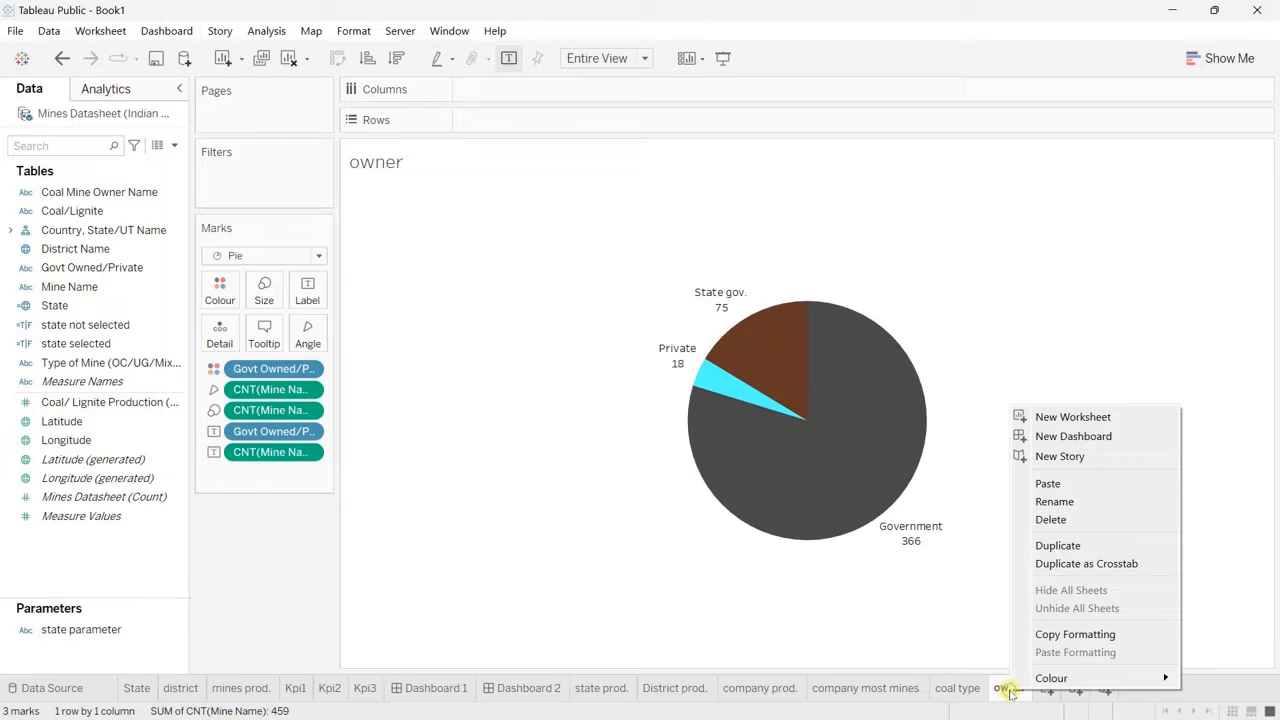
{"action": "left_click", "coordinate": [1057, 546]}
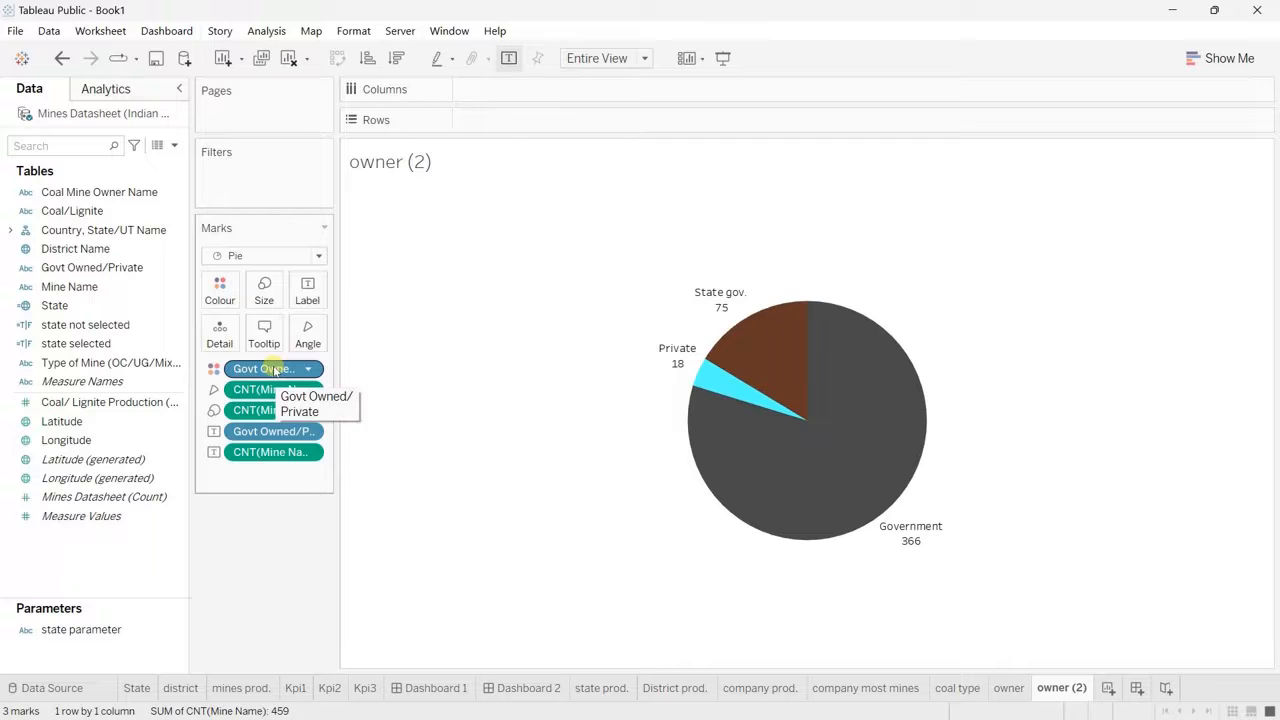
Step: Remove Govt Owned/Private from both the label and the colour of the duplicated pie
{"action": "left_click_drag", "start_coordinate": [271, 431], "coordinate": [266, 551]}
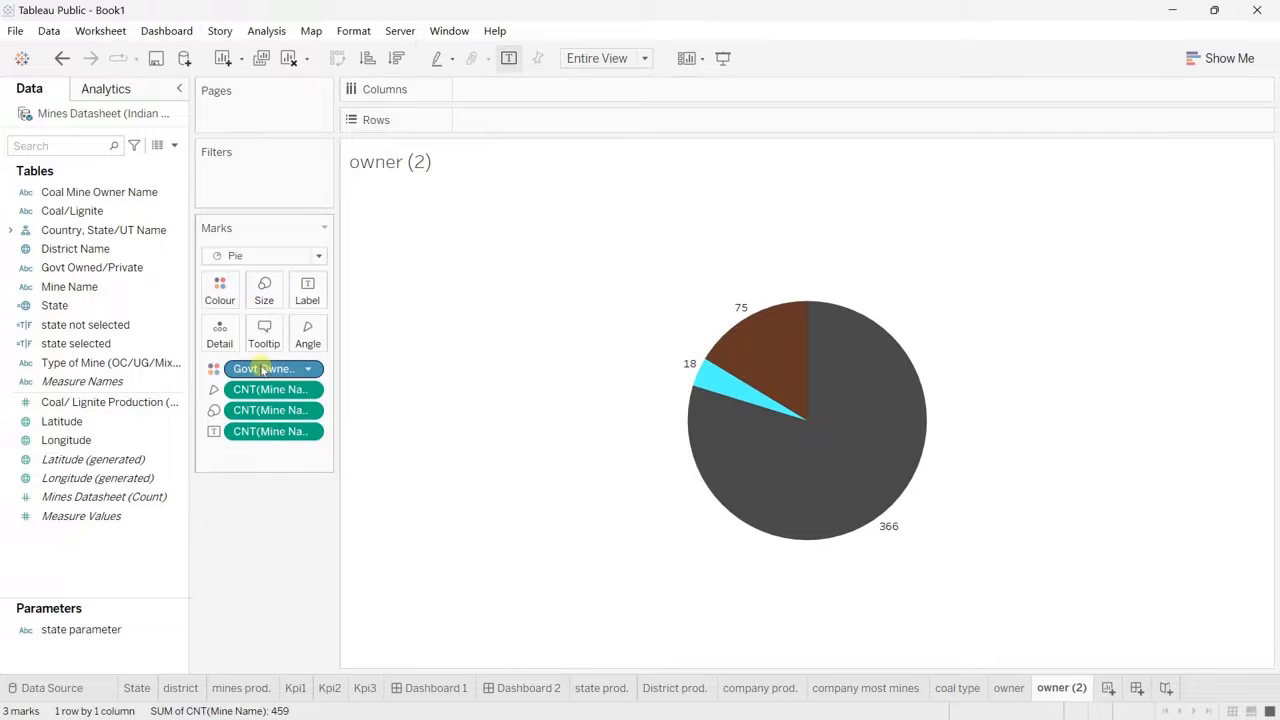
{"action": "left_click_drag", "start_coordinate": [270, 368], "coordinate": [251, 548]}
{"action": "left_click", "coordinate": [100, 346]}
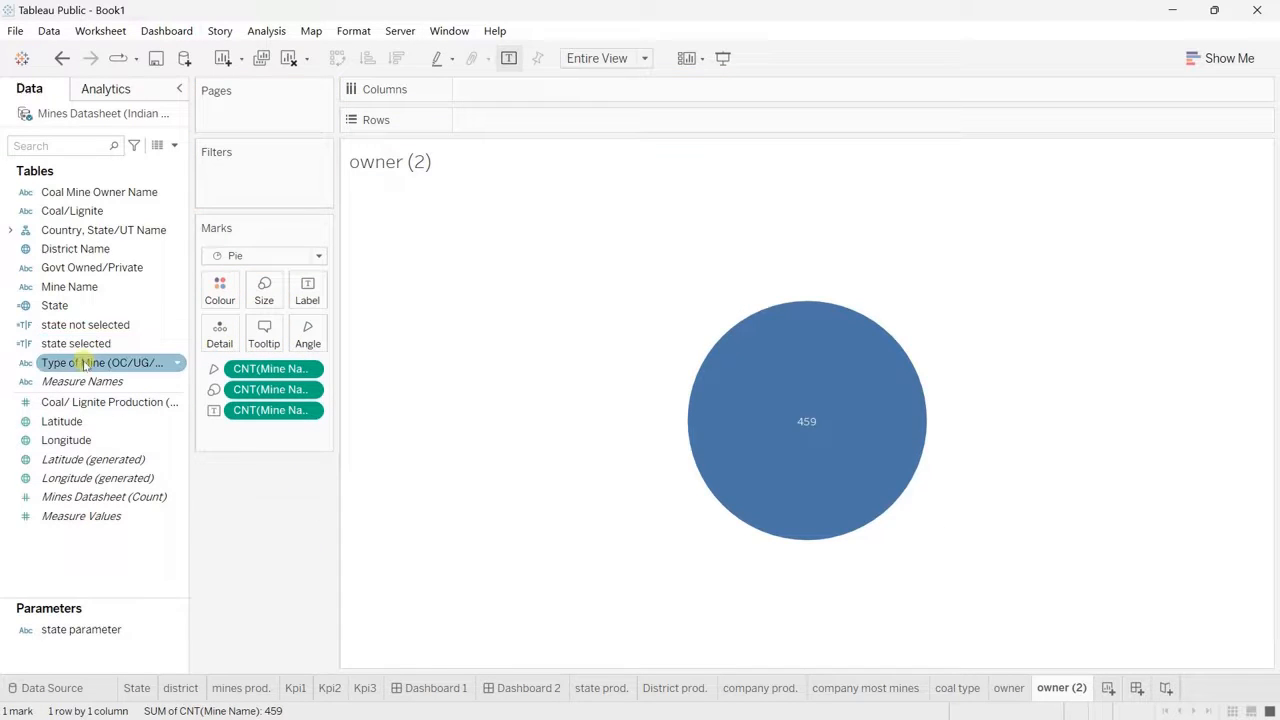
{"action": "left_click_drag", "start_coordinate": [86, 363], "coordinate": [306, 336]}
{"action": "right_click", "coordinate": [312, 370]}
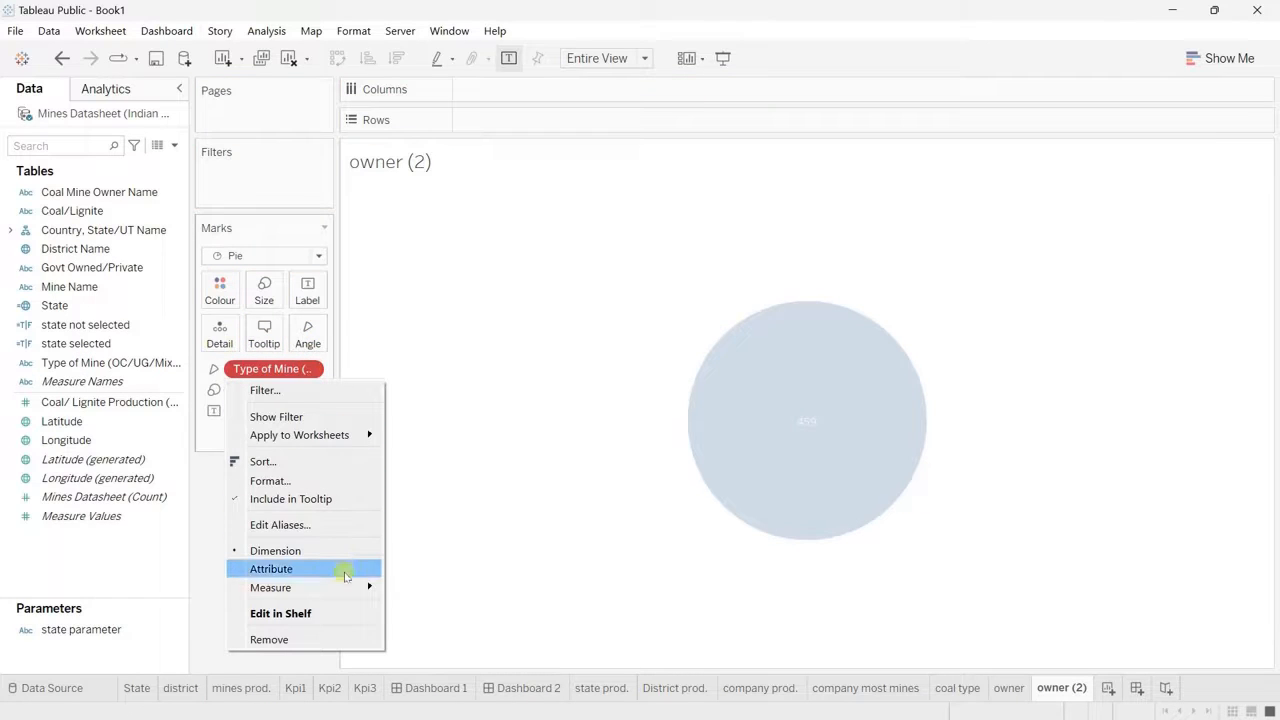
{"action": "mouse_move", "coordinate": [350, 586]}
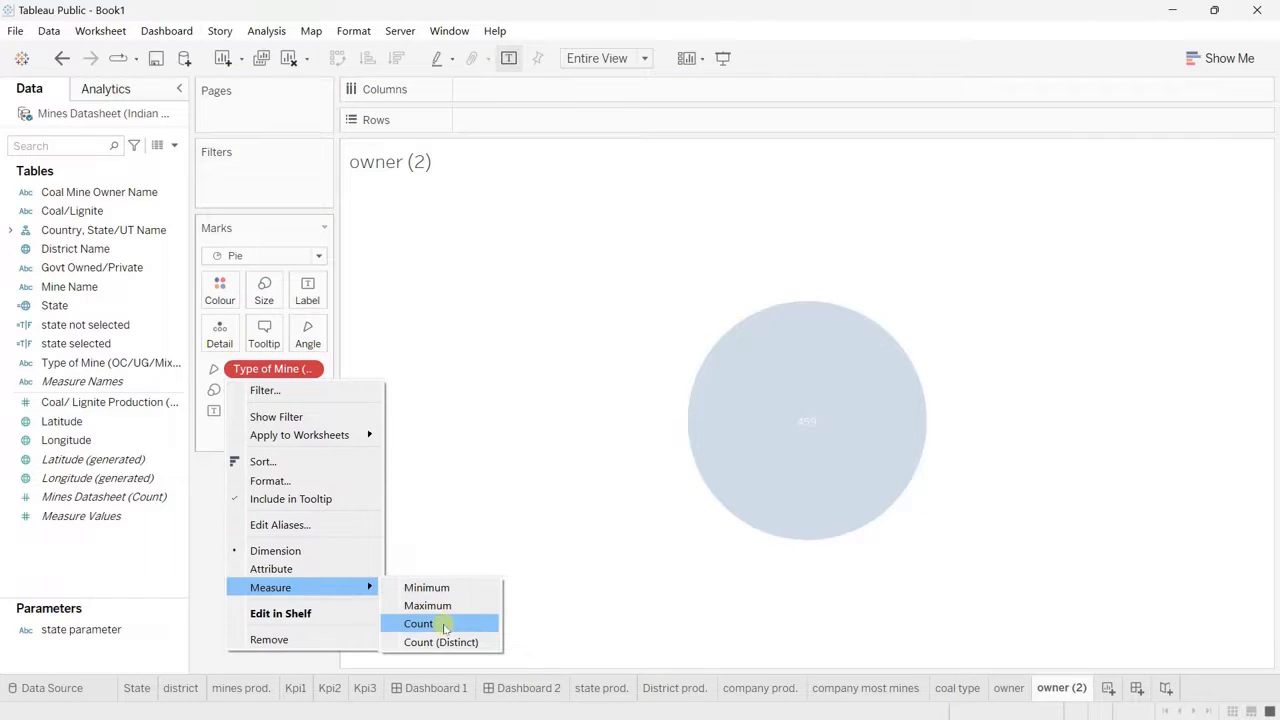
{"action": "left_click", "coordinate": [420, 624]}
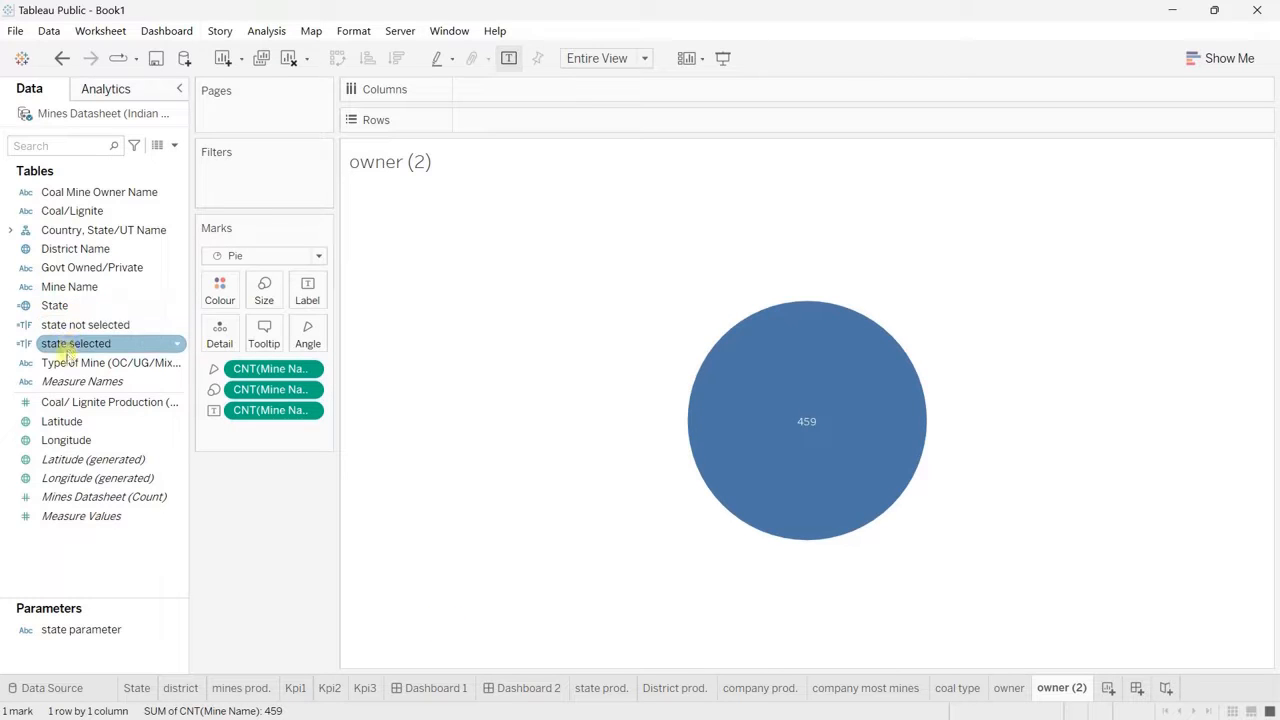
Step: Colour the duplicated pie by Type of Mine (OC/UG/Mixed) and add the same field to its slice labels
{"action": "left_click_drag", "start_coordinate": [87, 367], "coordinate": [223, 289]}
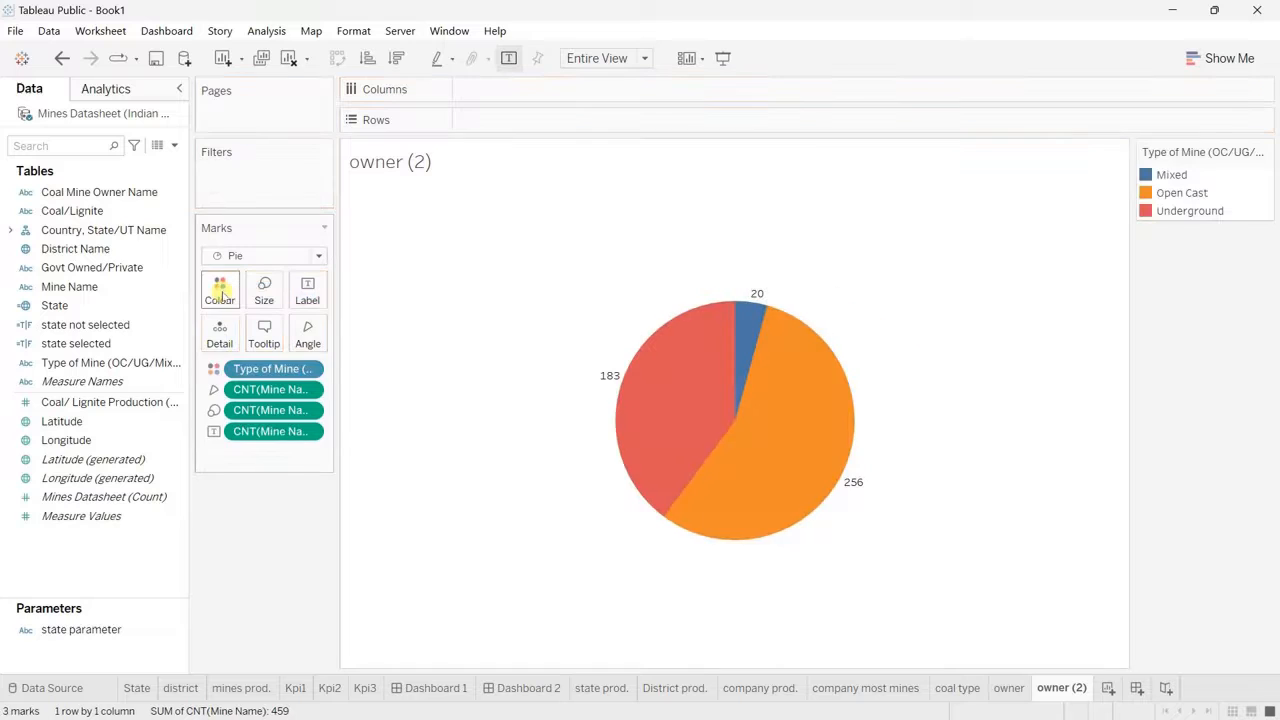
{"action": "left_click", "coordinate": [221, 290]}
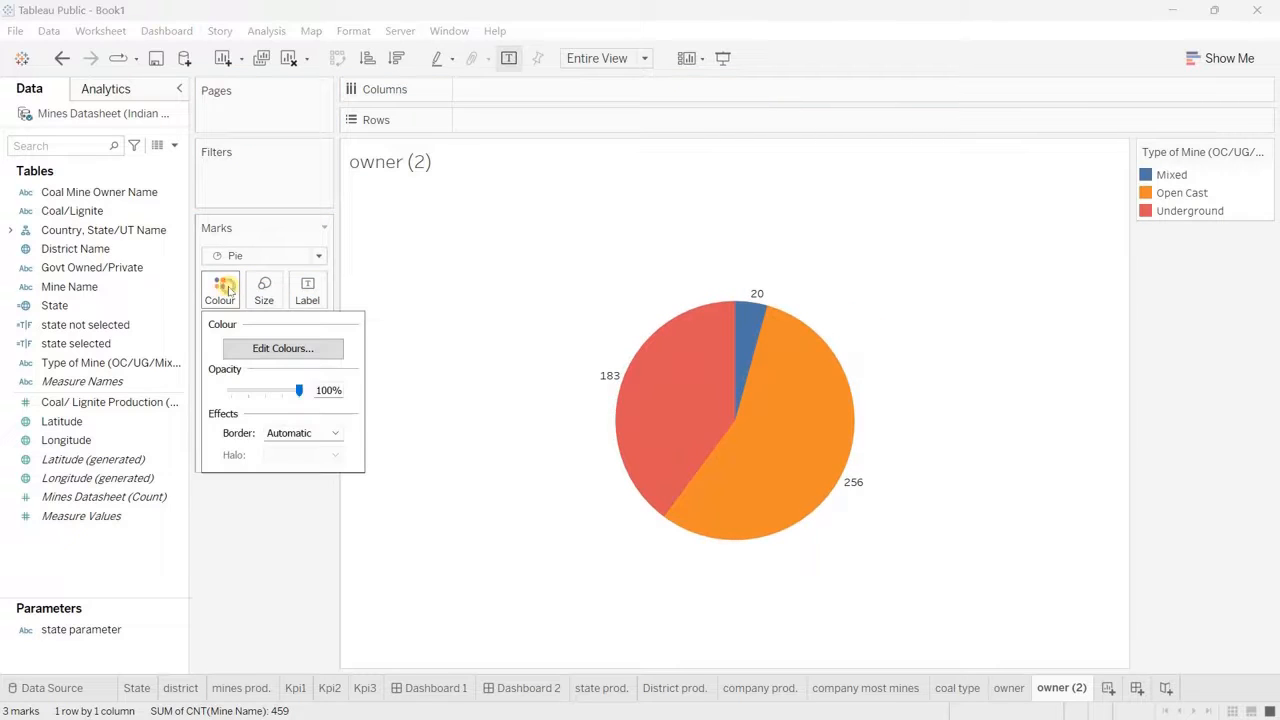
{"action": "left_click", "coordinate": [296, 532]}
{"action": "left_click_drag", "start_coordinate": [282, 375], "coordinate": [320, 292]}
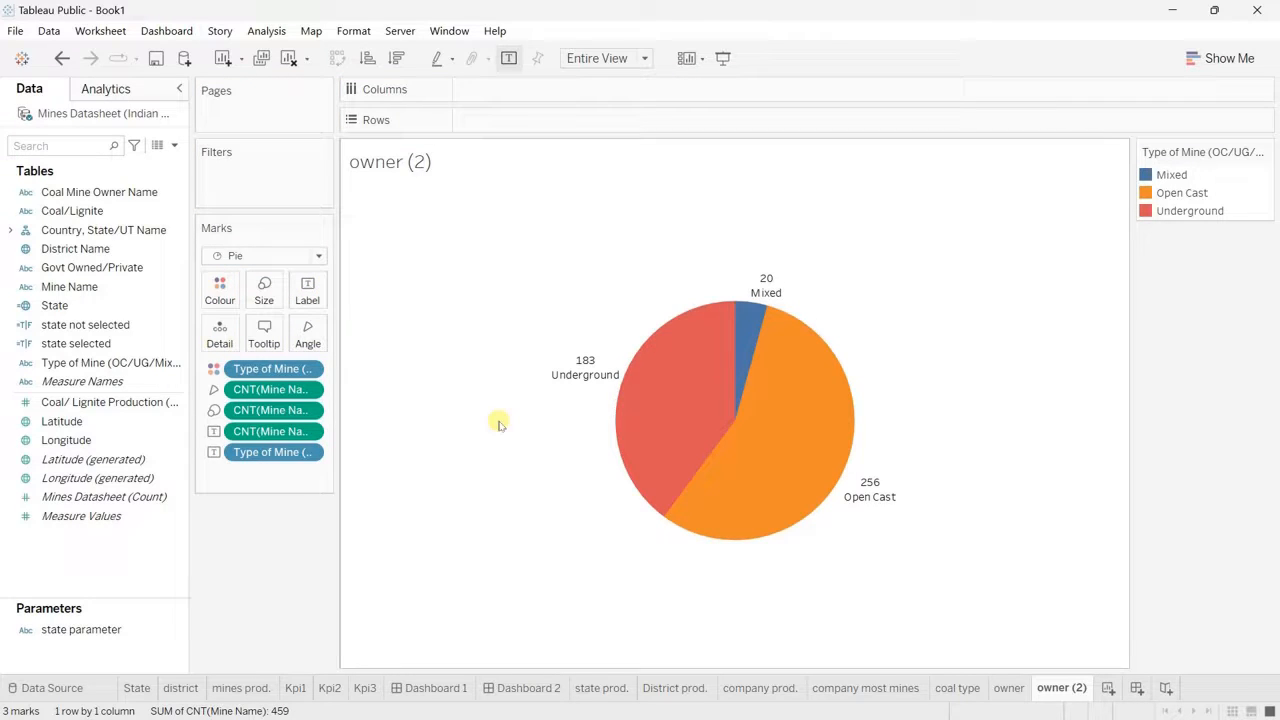
Step: Move the Open Cast label slightly down and inward, closer to its slice
{"action": "left_click", "coordinate": [872, 488]}
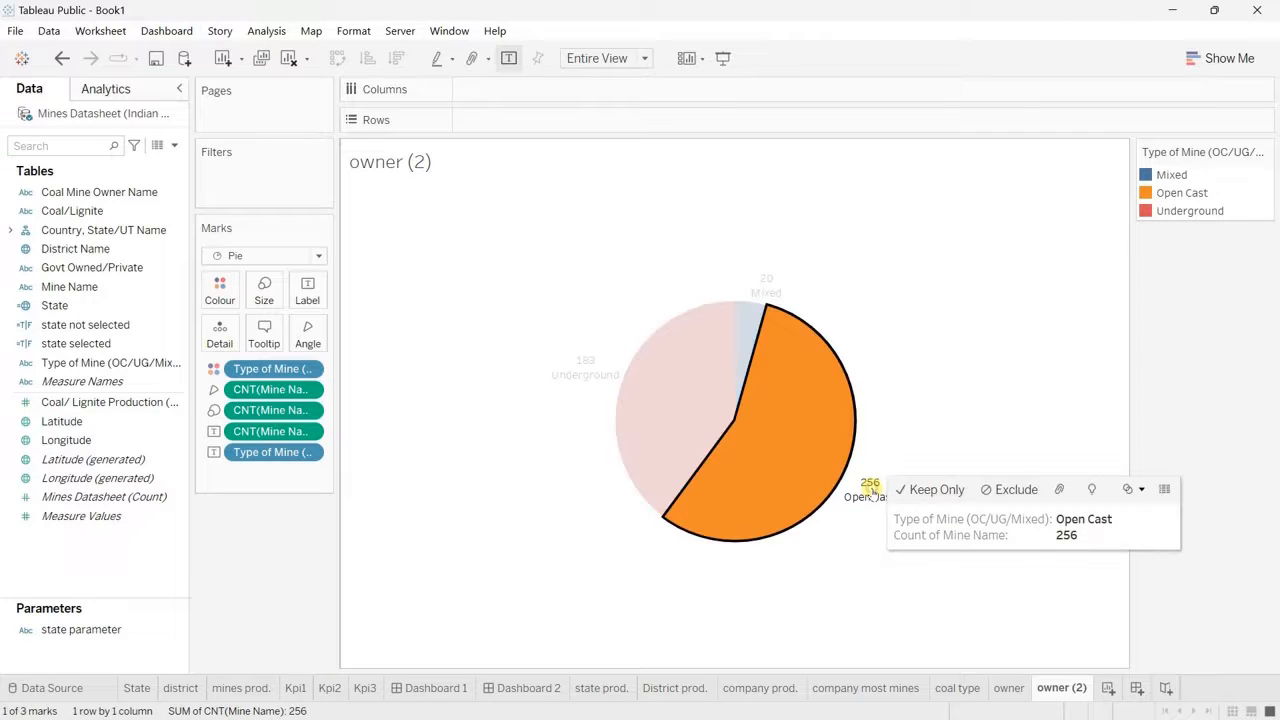
{"action": "left_click_drag", "start_coordinate": [871, 487], "coordinate": [843, 503]}
{"action": "left_click", "coordinate": [792, 551]}
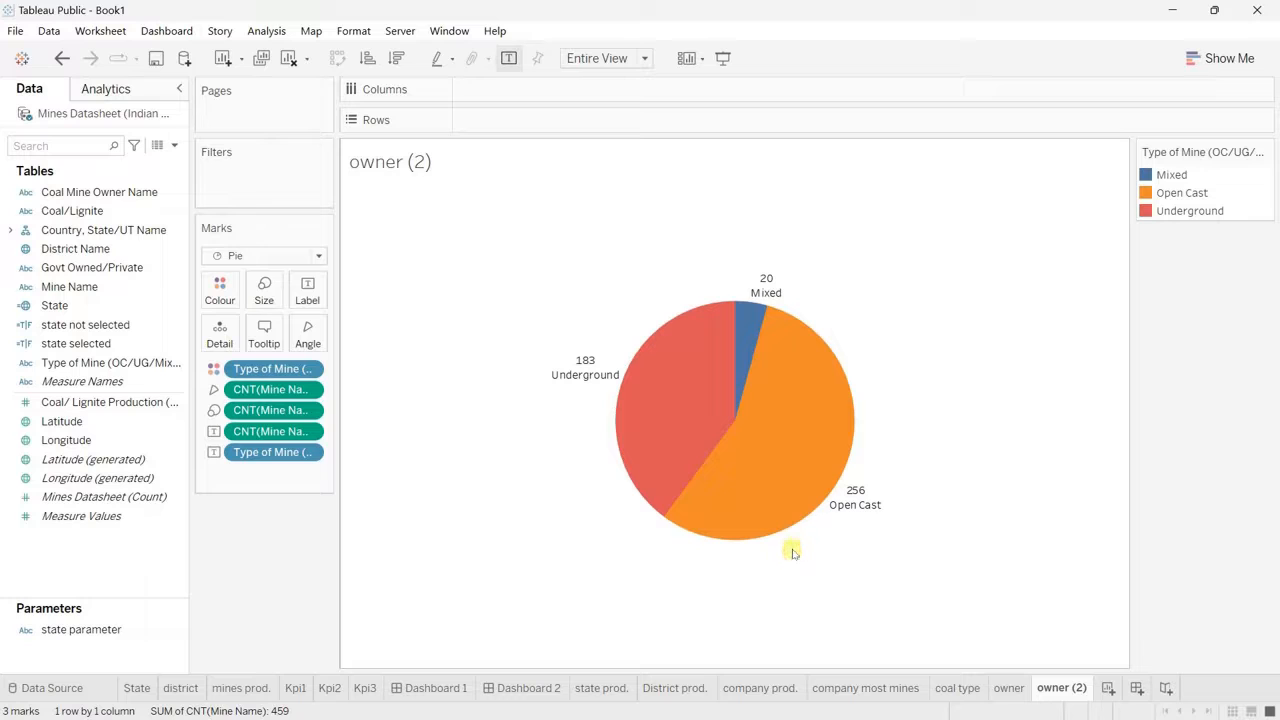
Step: Assign the saved dark grey custom colour #4a4a4a to Open Cast and the saved brown custom colour to Underground
{"action": "left_click", "coordinate": [220, 290]}
{"action": "left_click", "coordinate": [312, 348]}
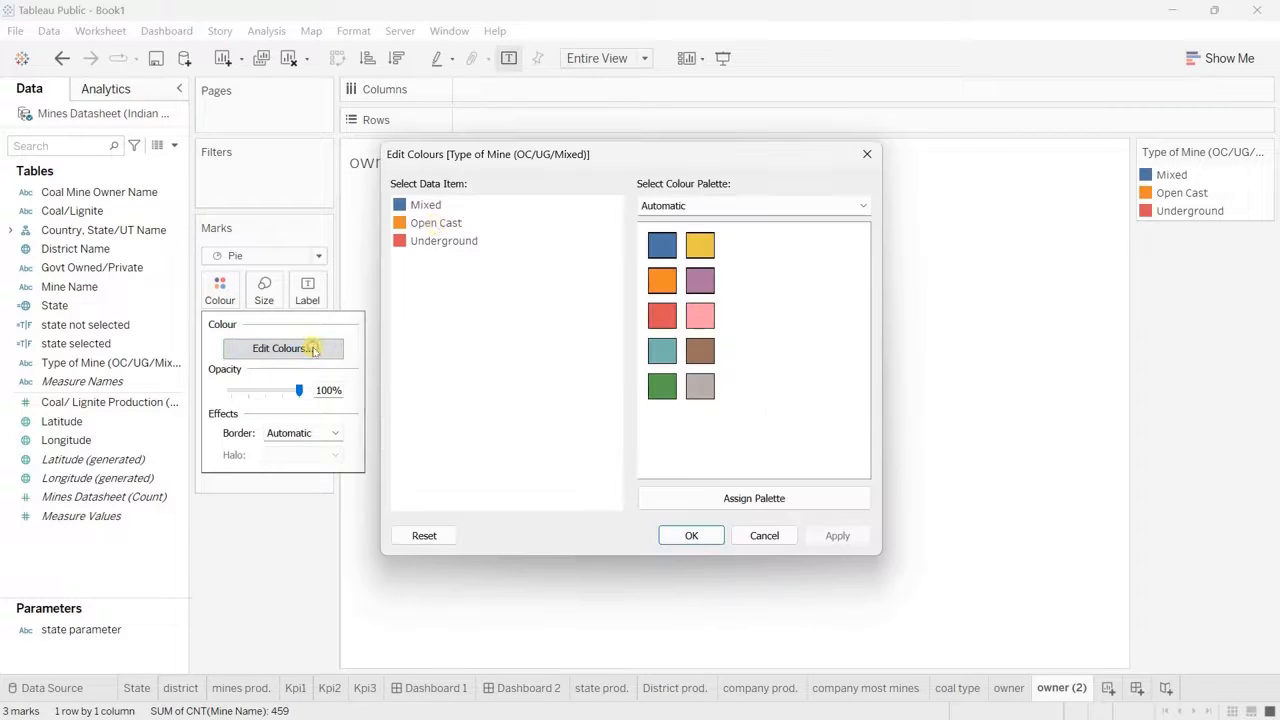
{"action": "left_click_drag", "start_coordinate": [568, 172], "coordinate": [350, 158]}
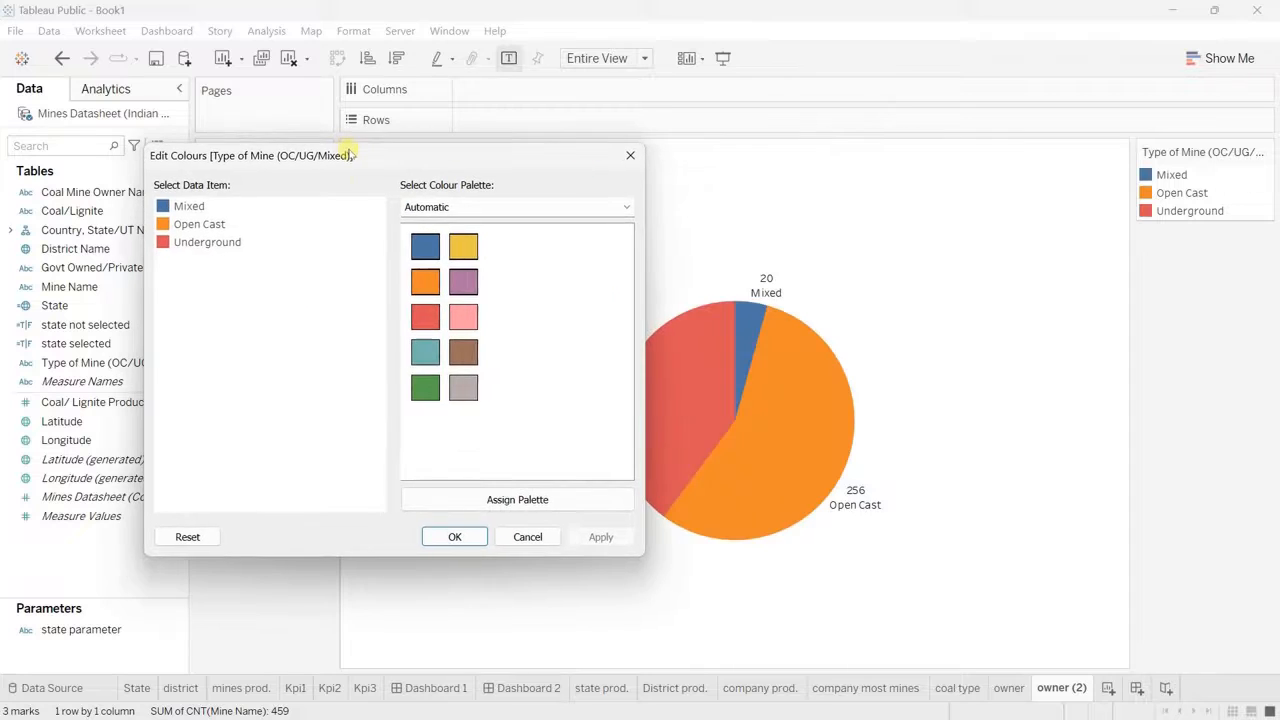
{"action": "double_click", "coordinate": [205, 224]}
{"action": "left_click", "coordinate": [247, 453]}
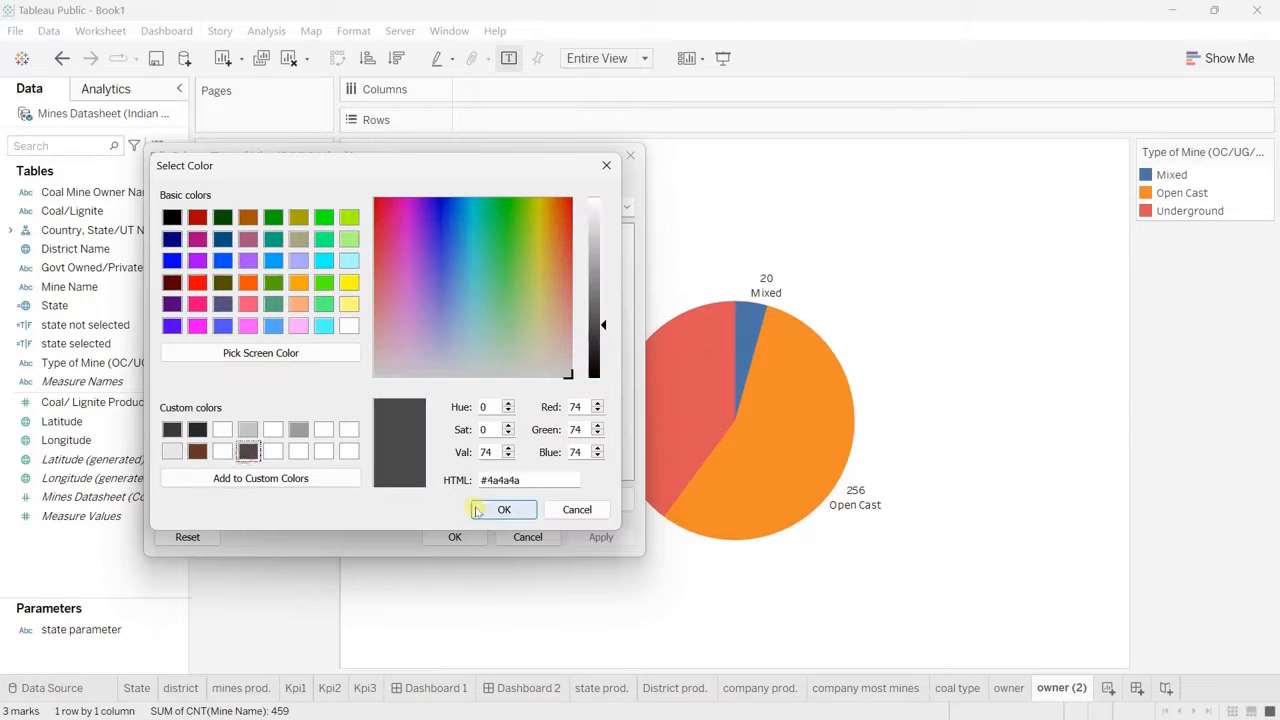
{"action": "left_click", "coordinate": [500, 510]}
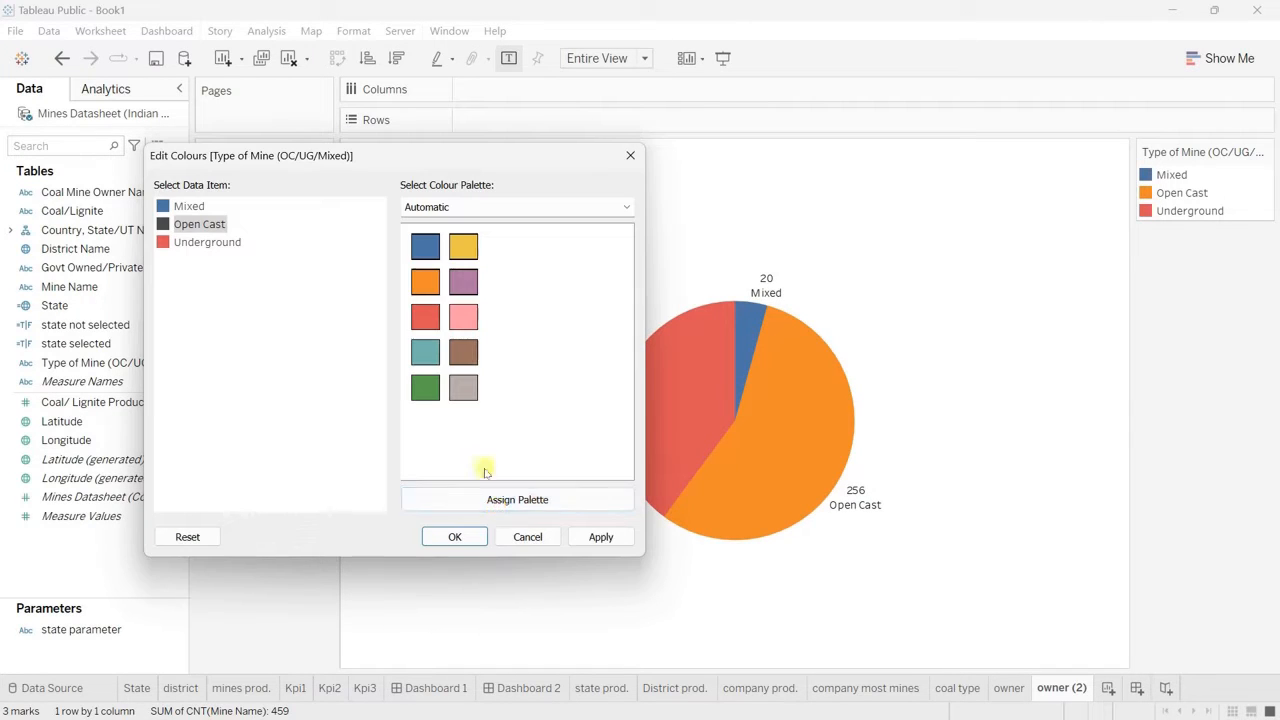
{"action": "double_click", "coordinate": [217, 245]}
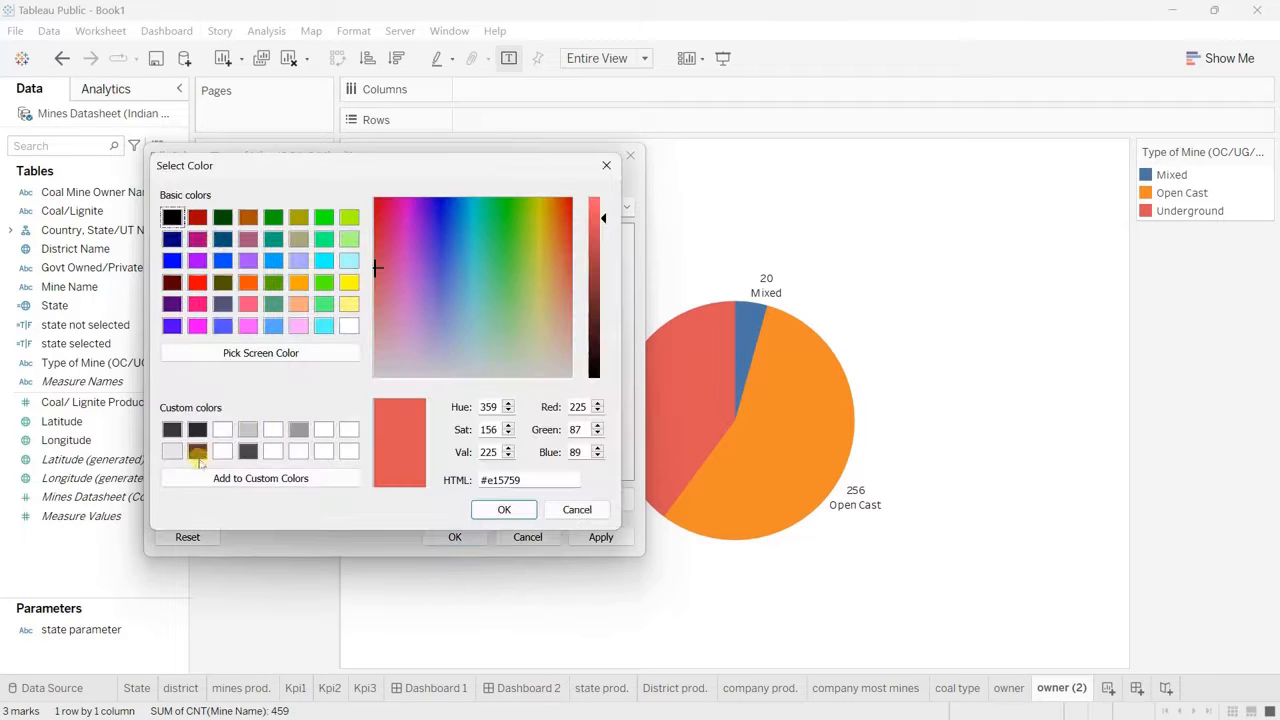
{"action": "left_click", "coordinate": [197, 452]}
{"action": "left_click", "coordinate": [505, 509]}
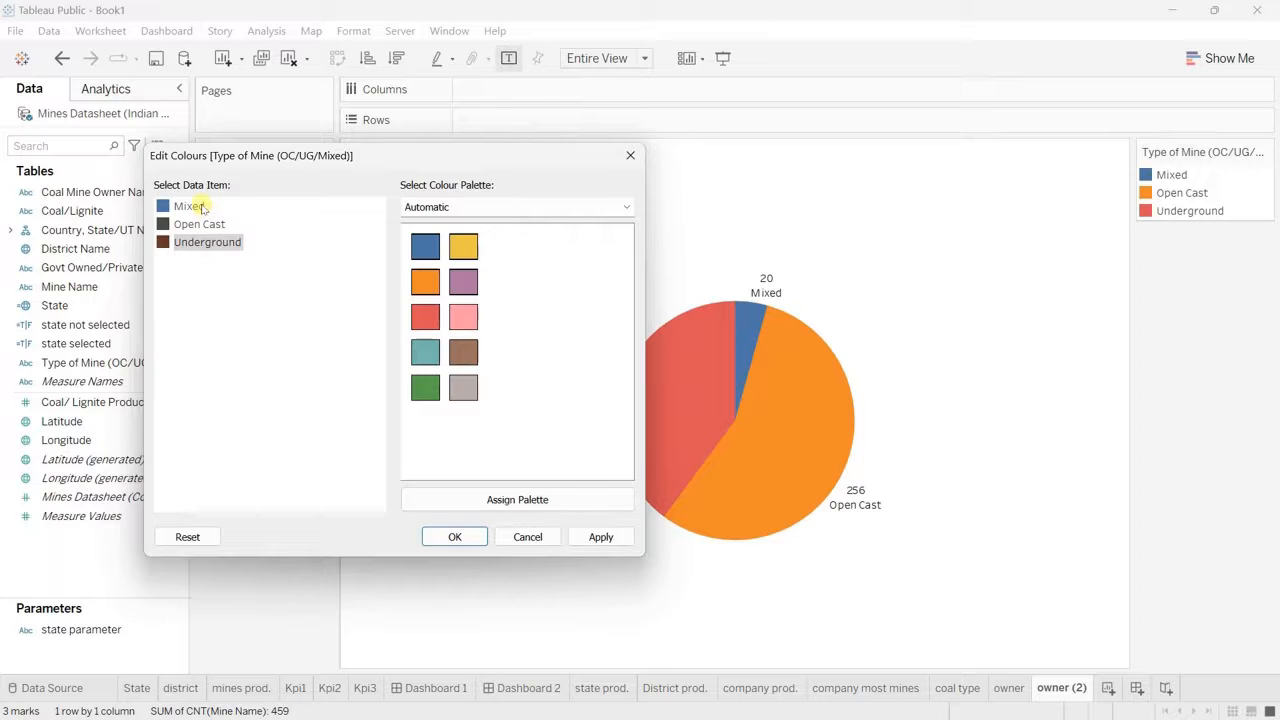
Step: Colour the Mixed slice light cyan #55ffff, apply the colours and hide the mine type colour legend
{"action": "double_click", "coordinate": [203, 208]}
{"action": "left_click", "coordinate": [324, 326]}
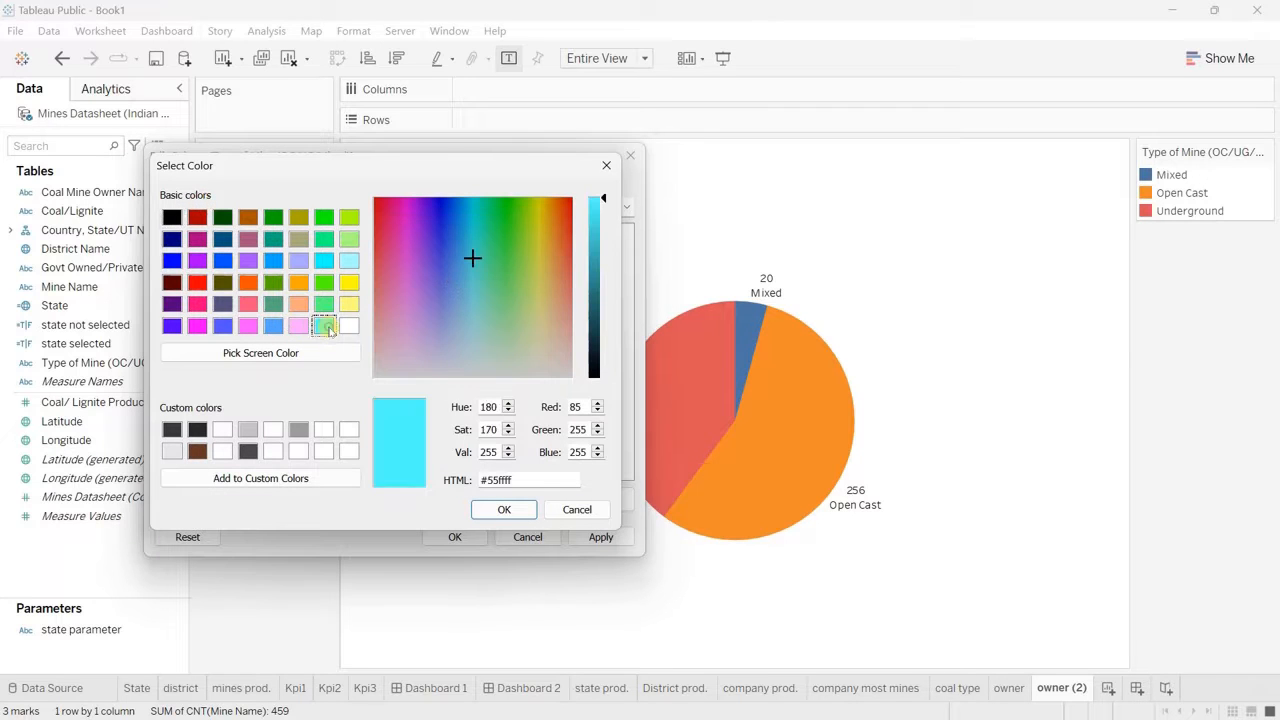
{"action": "left_click", "coordinate": [504, 509]}
{"action": "left_click", "coordinate": [455, 537]}
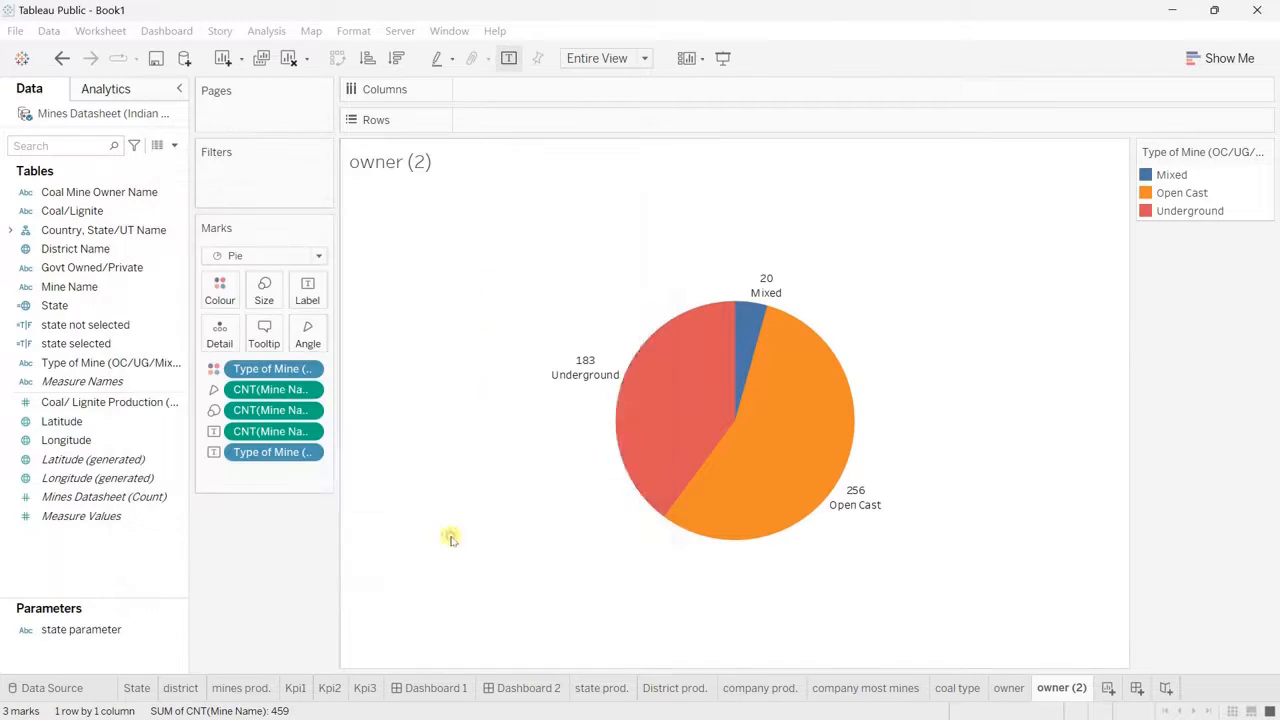
{"action": "left_click", "coordinate": [1266, 153]}
{"action": "left_click", "coordinate": [1139, 298]}
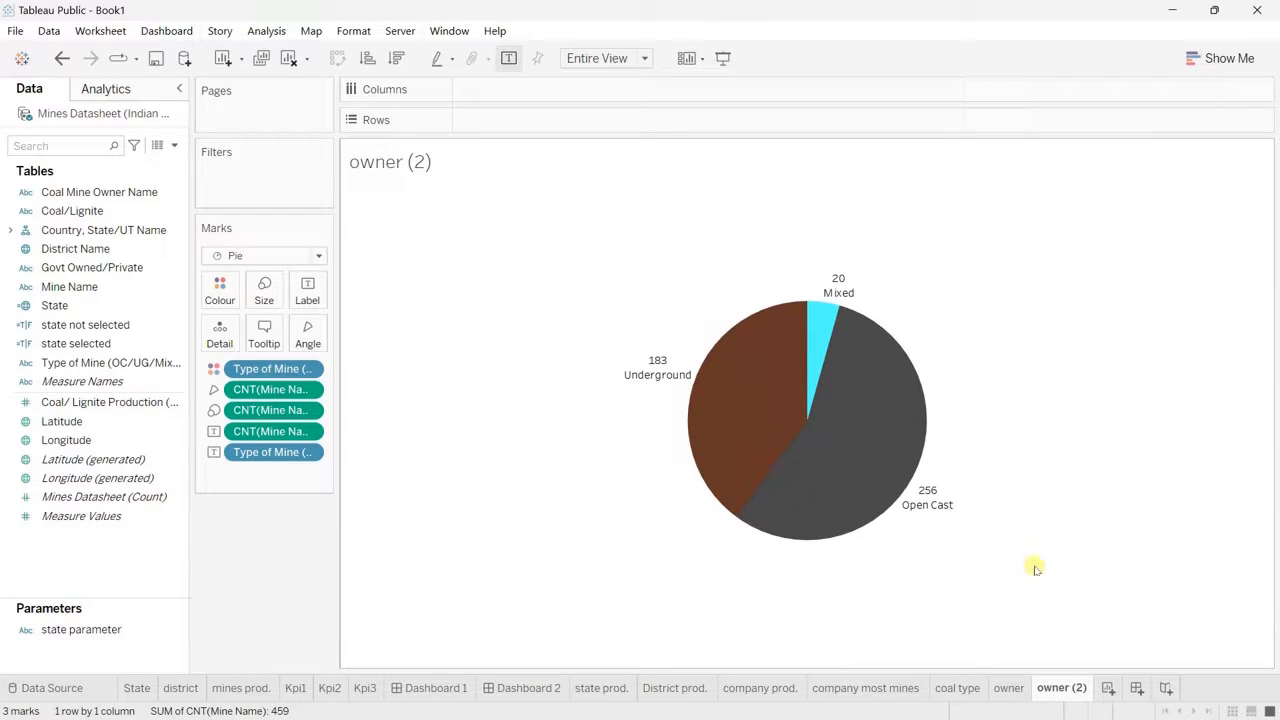
Step: On Dashboard 2, remove the "Active mines where" text and the Kpi1 sheet from the narrow KPI container
{"action": "left_click", "coordinate": [523, 690]}
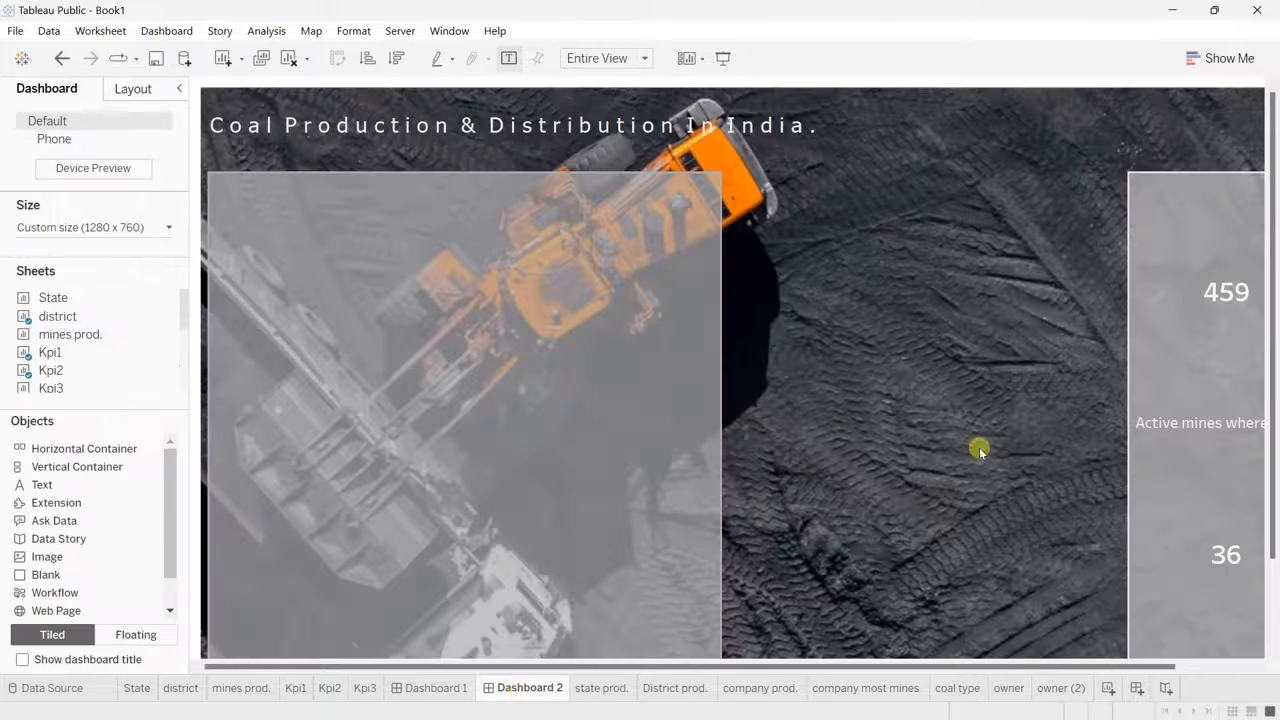
{"action": "scroll", "coordinate": [991, 424], "scroll_direction": "right", "scroll_amount": 1}
{"action": "scroll", "coordinate": [1037, 423], "scroll_direction": "right", "scroll_amount": 2}
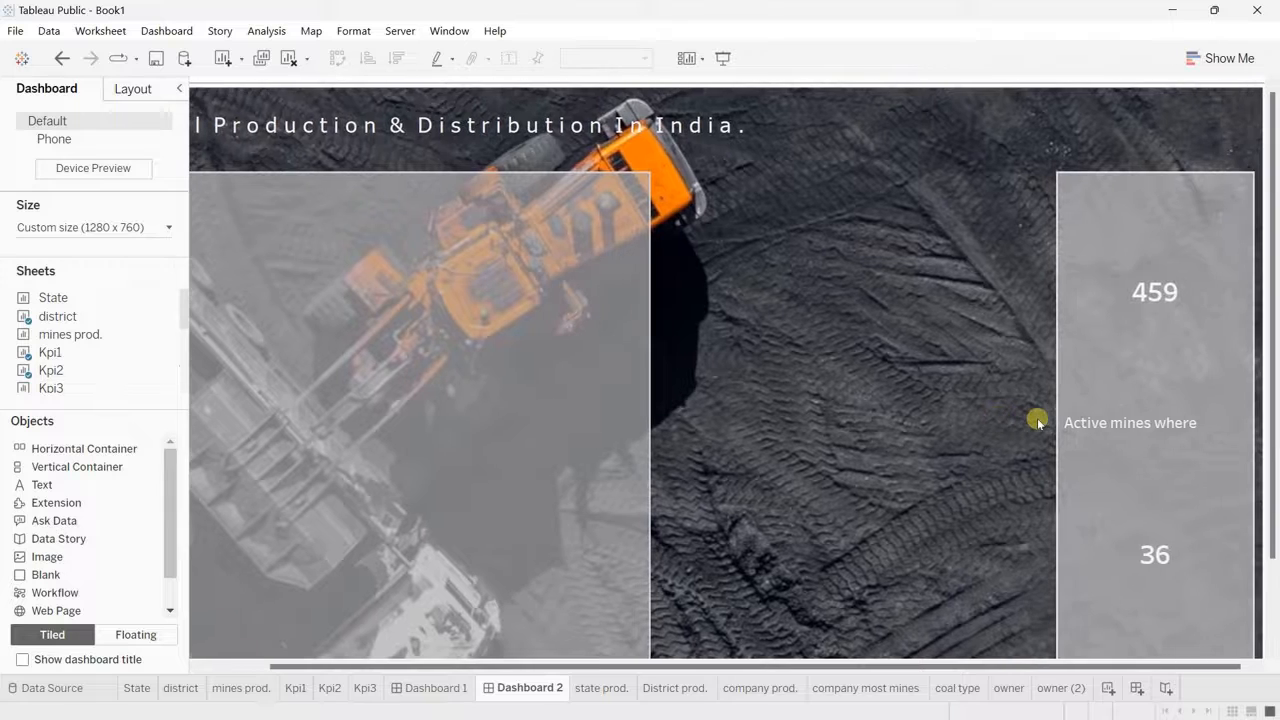
{"action": "left_click", "coordinate": [1115, 430]}
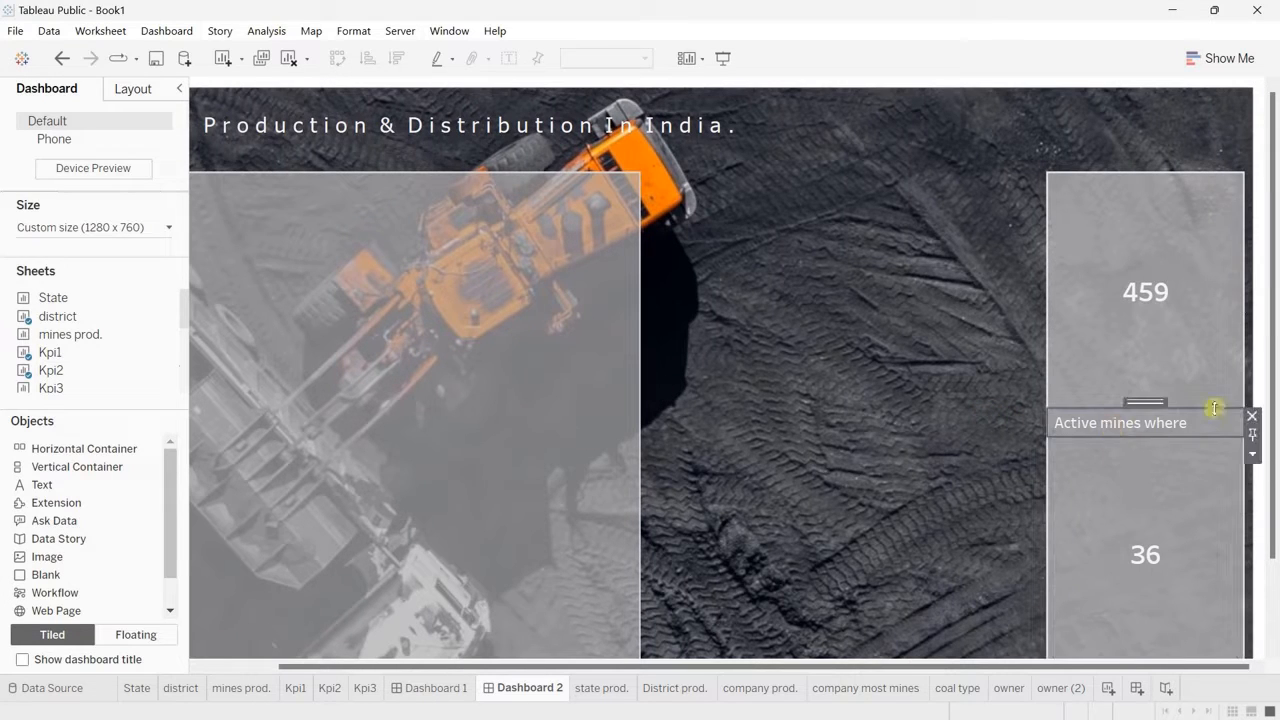
{"action": "left_click", "coordinate": [1252, 416]}
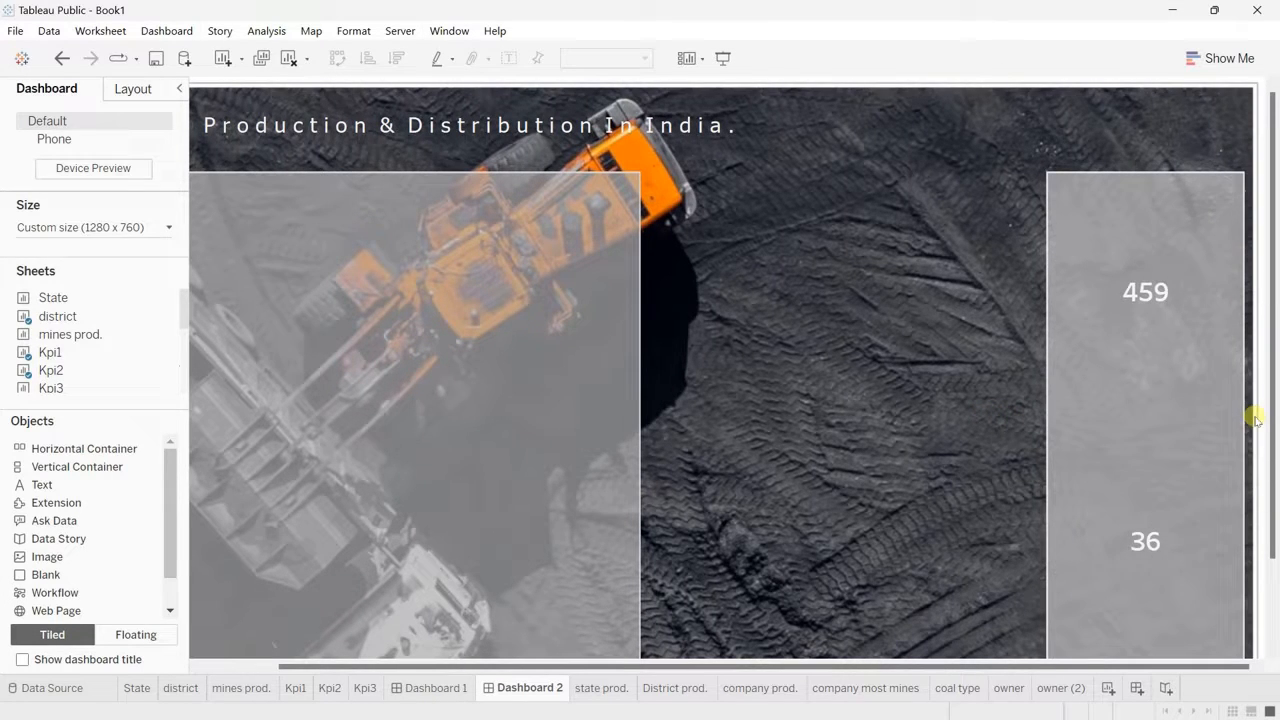
{"action": "left_click", "coordinate": [1126, 289]}
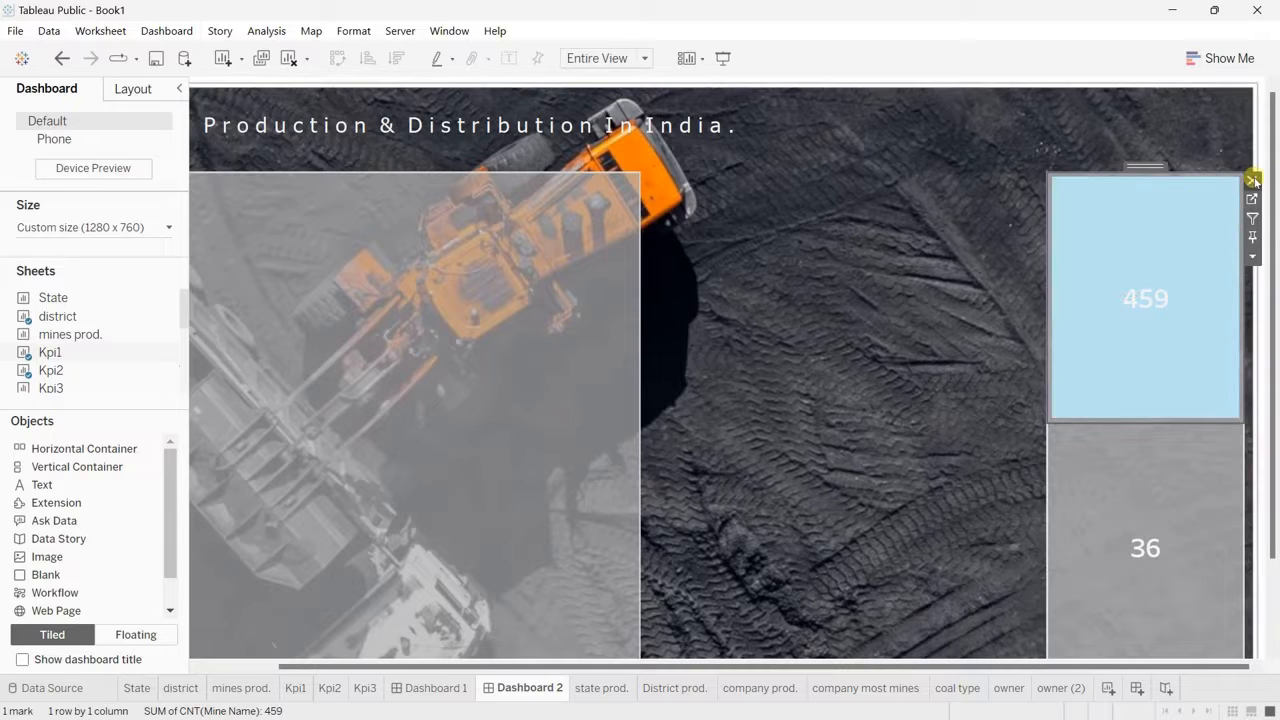
{"action": "left_click", "coordinate": [1253, 179]}
Step: Place the coal type sheet above the remaining KPI in the narrow container and remove its production size and Coal/Lignite colour legends
{"action": "mouse_move", "coordinate": [95, 348]}
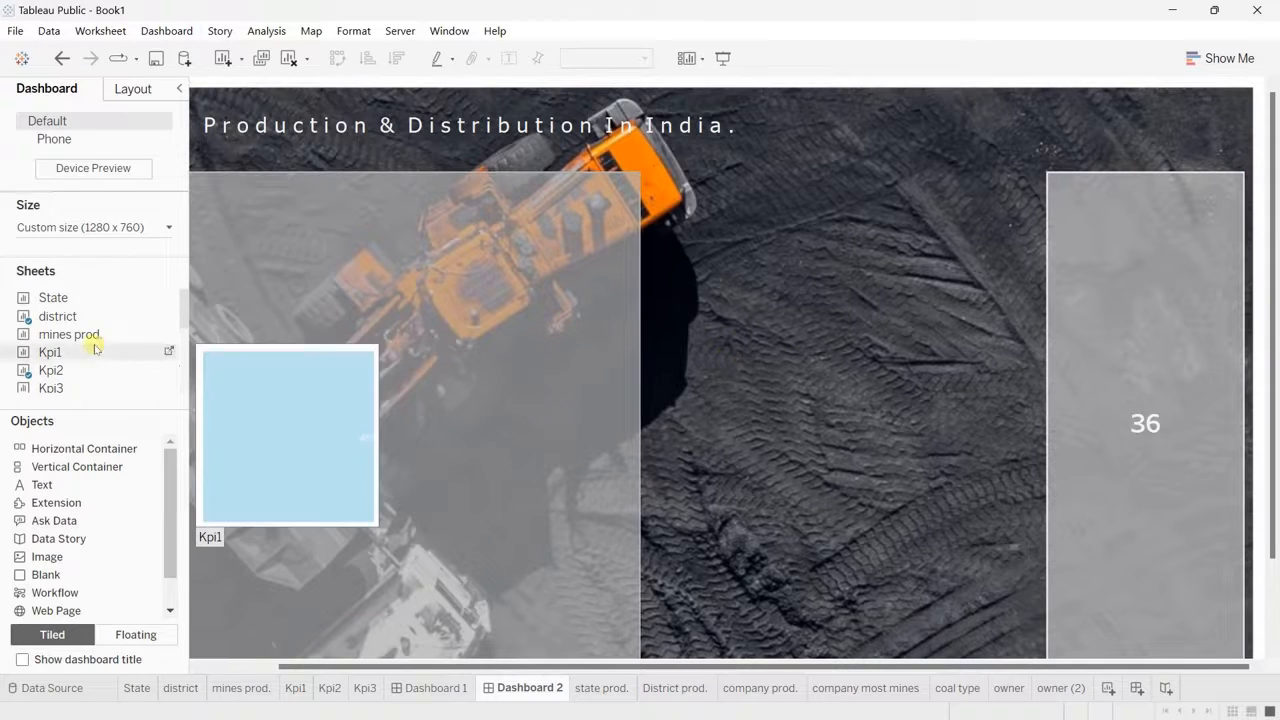
{"action": "scroll", "coordinate": [95, 348], "scroll_direction": "down", "scroll_amount": 3}
{"action": "left_click_drag", "start_coordinate": [95, 348], "coordinate": [1163, 230]}
{"action": "left_click", "coordinate": [1245, 150]}
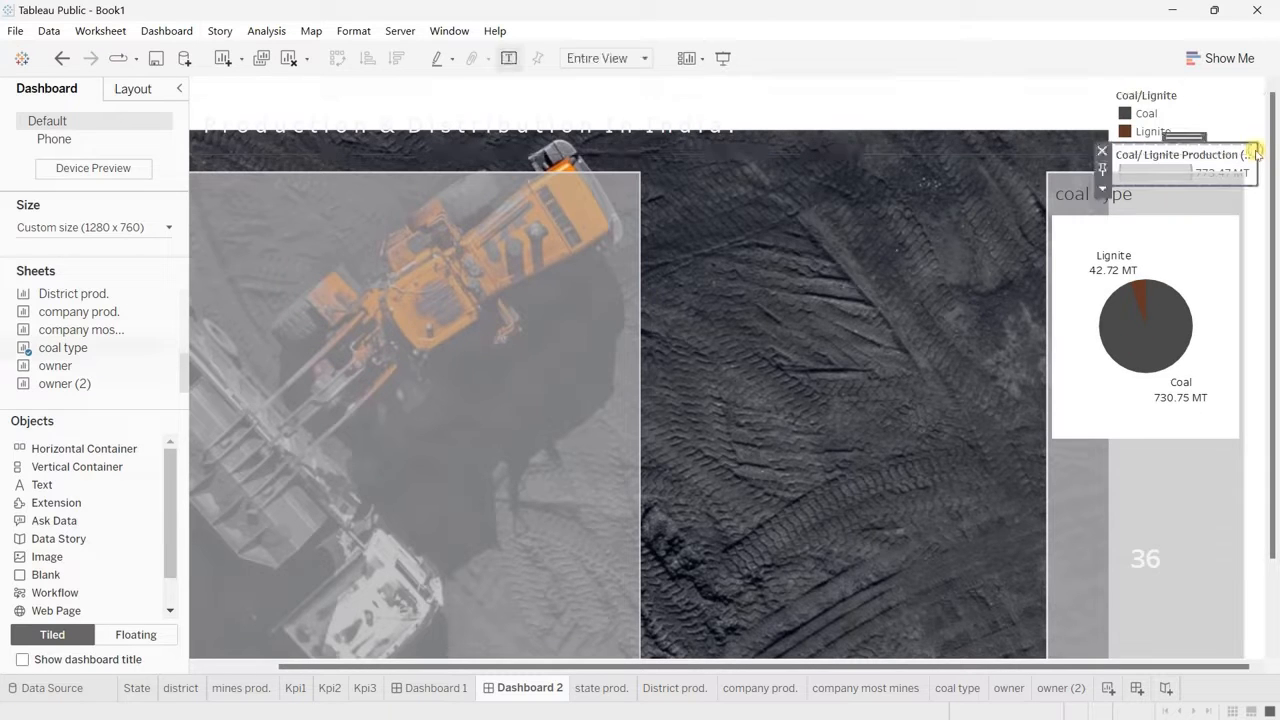
{"action": "left_click", "coordinate": [1101, 150]}
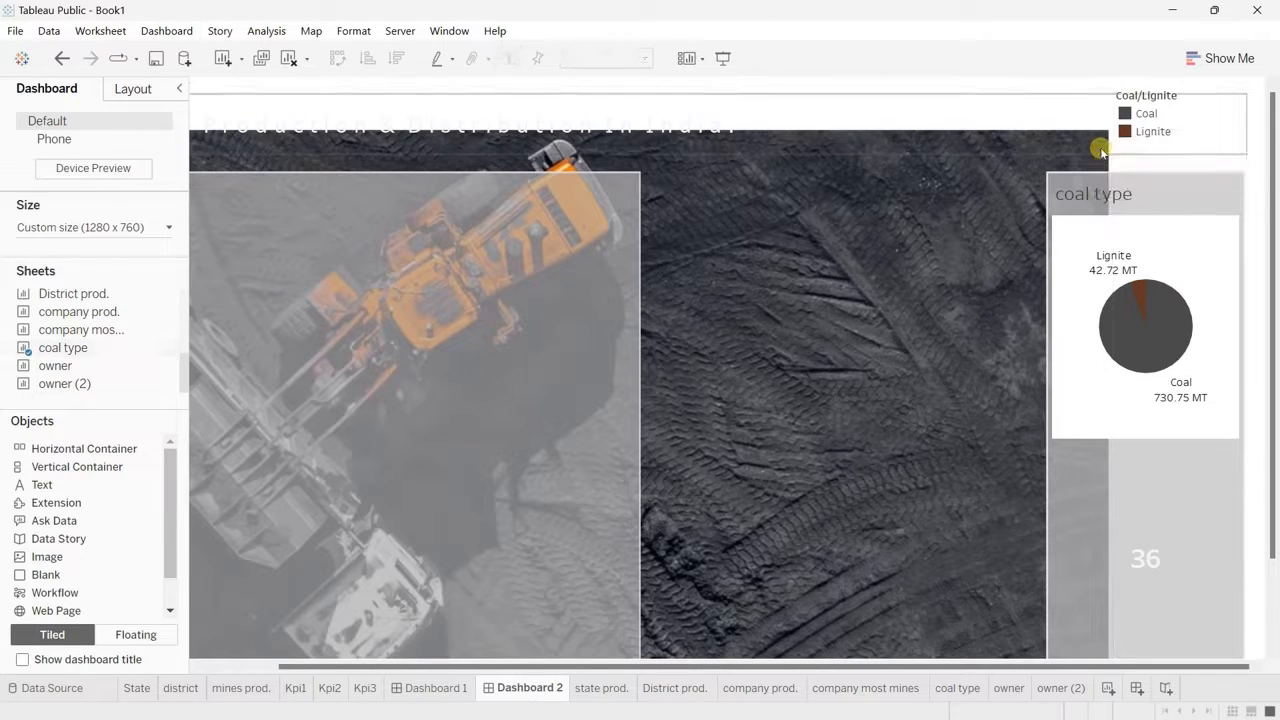
{"action": "left_click", "coordinate": [1145, 118]}
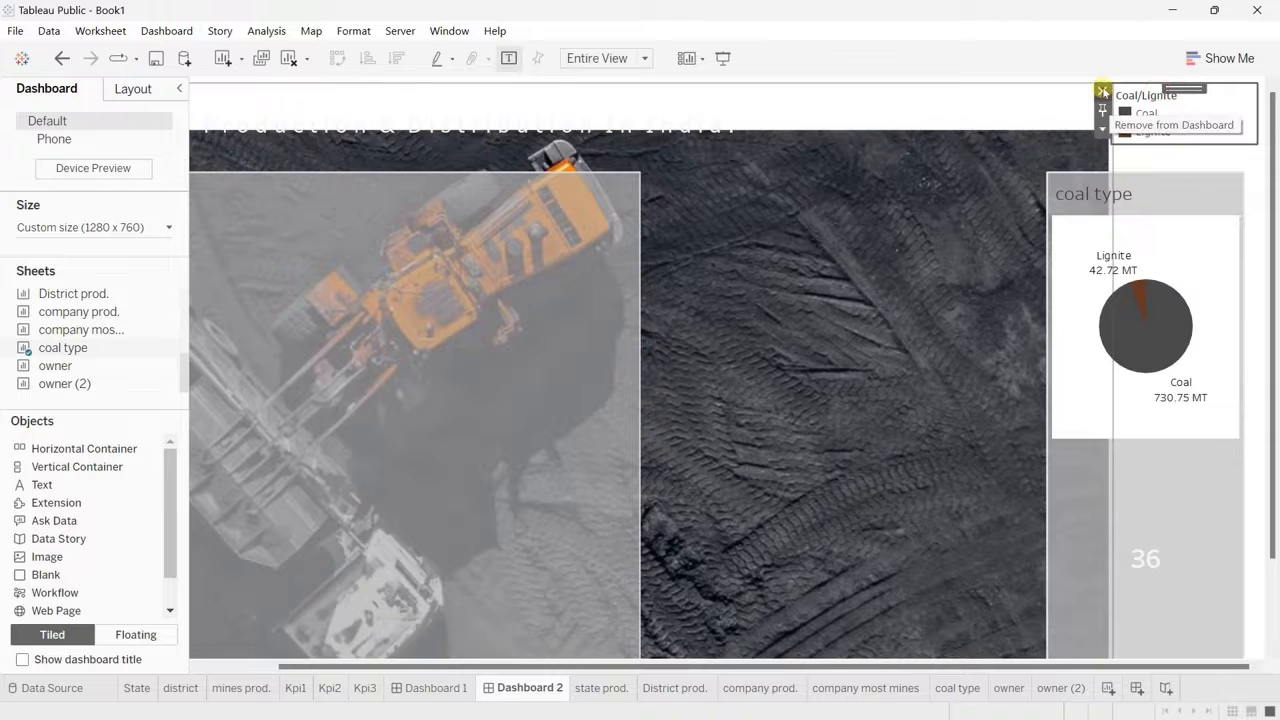
{"action": "left_click", "coordinate": [1103, 92]}
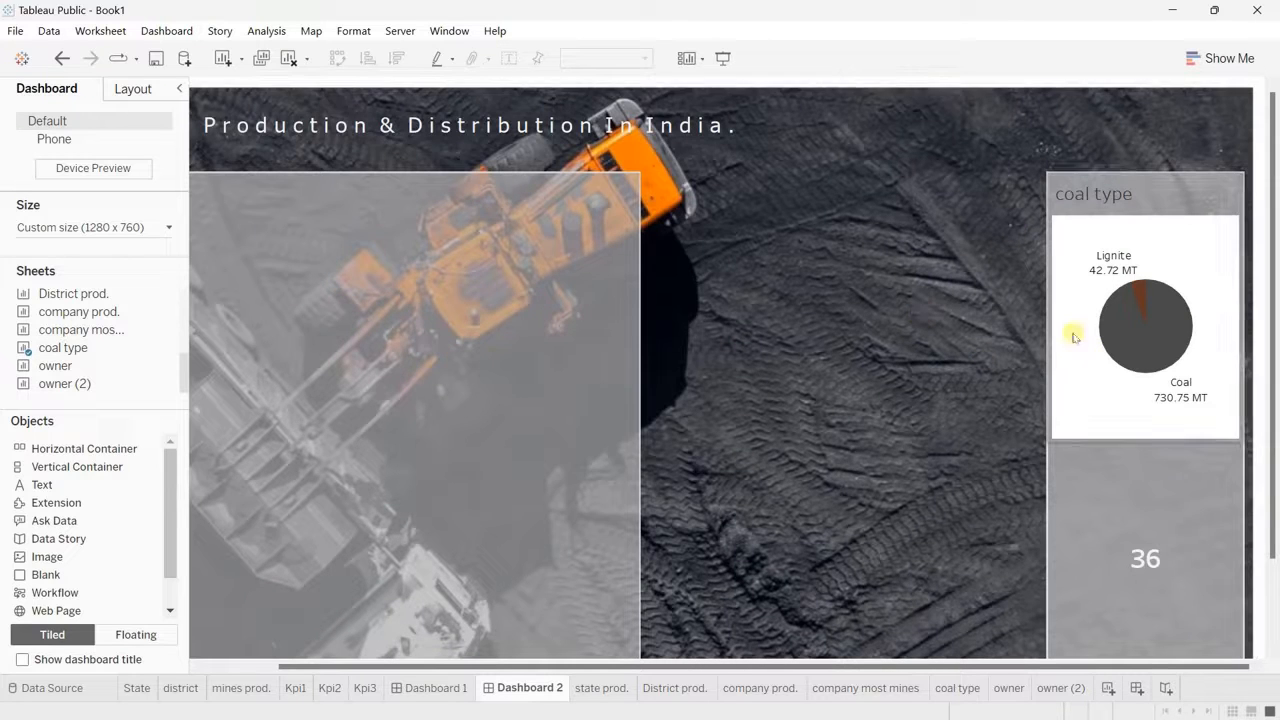
Step: Set the coal type sheet's worksheet shading to None and return to Dashboard 2
{"action": "mouse_move", "coordinate": [1101, 268]}
{"action": "left_click", "coordinate": [1202, 262]}
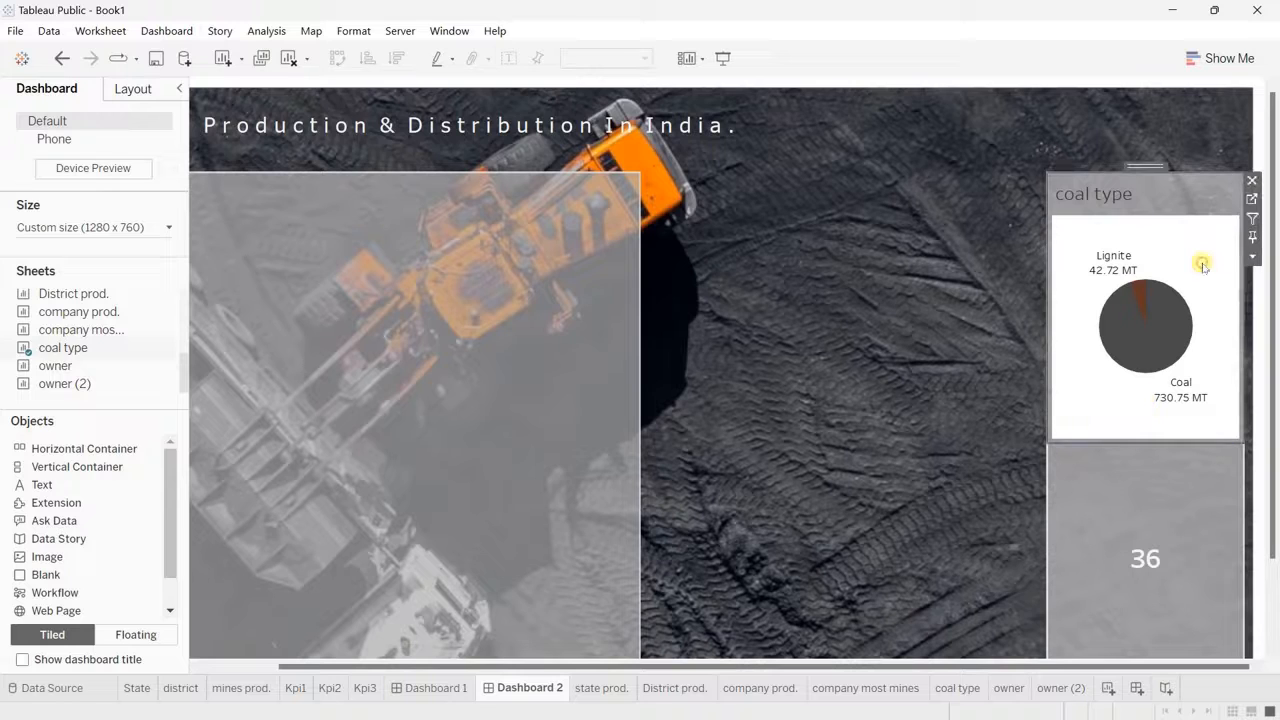
{"action": "left_click", "coordinate": [1249, 201]}
{"action": "right_click", "coordinate": [415, 297]}
{"action": "left_click", "coordinate": [499, 375]}
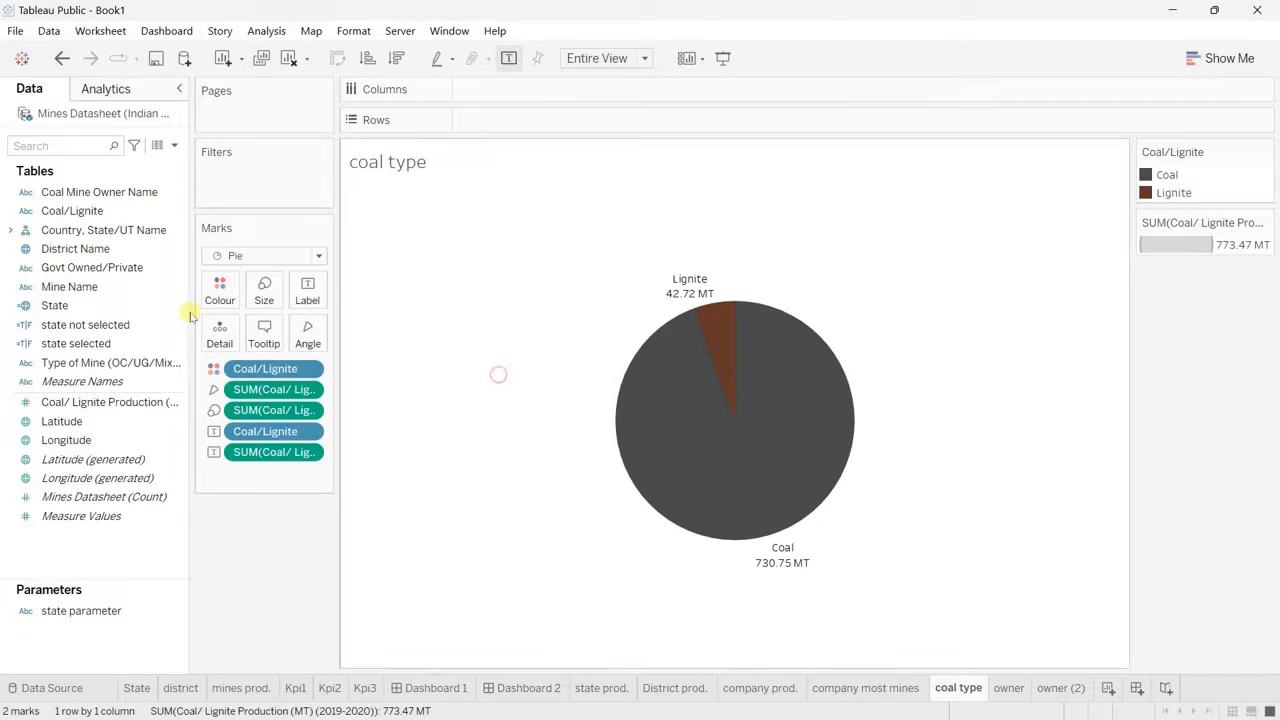
{"action": "left_click", "coordinate": [68, 120]}
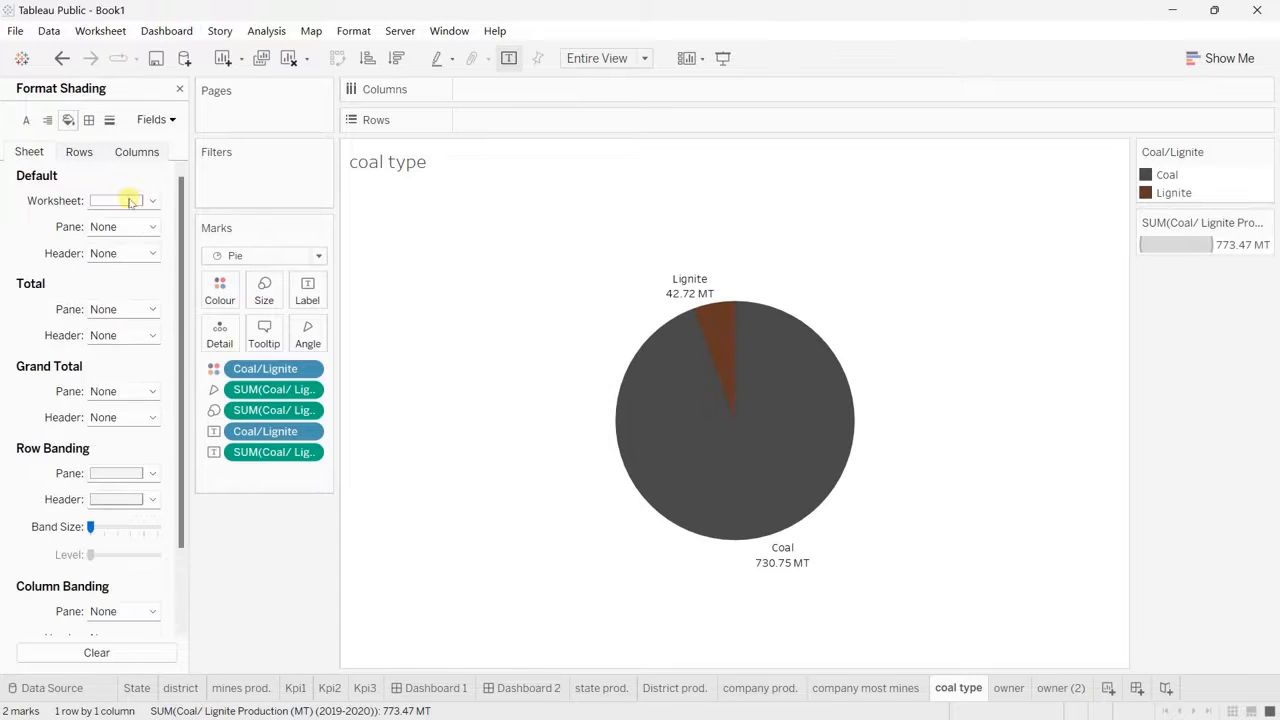
{"action": "left_click", "coordinate": [122, 200]}
{"action": "left_click", "coordinate": [165, 224]}
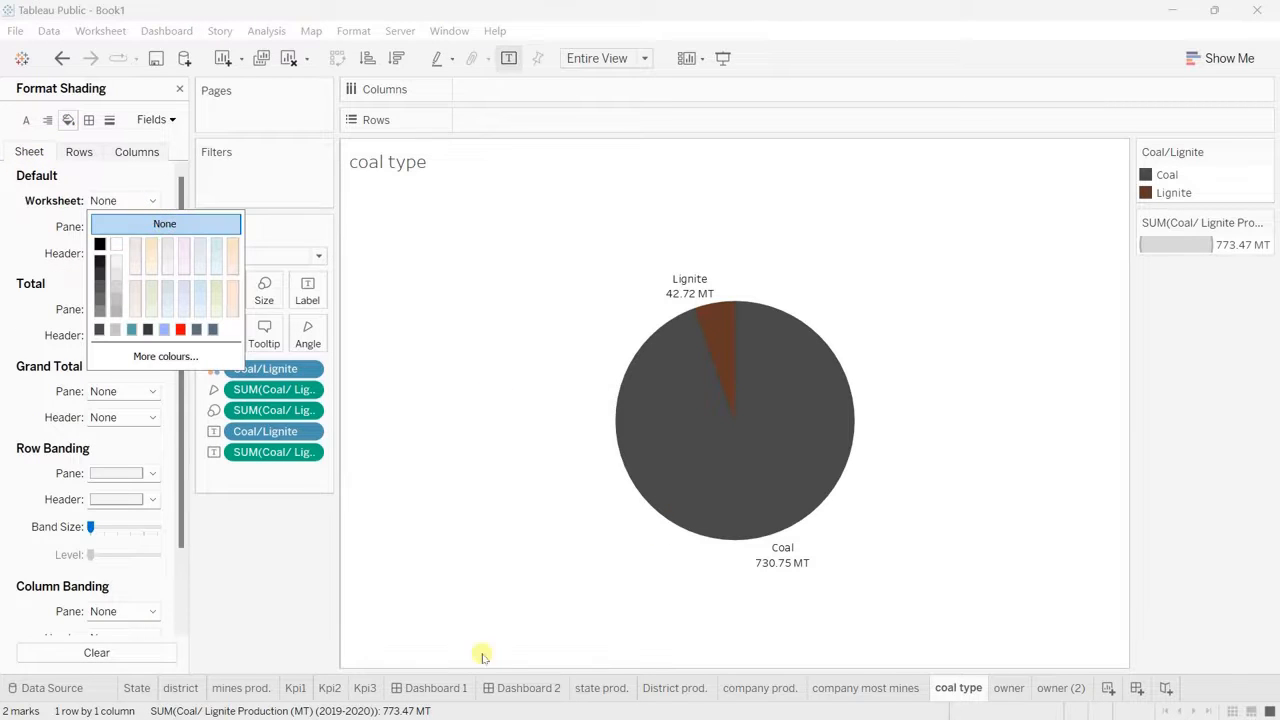
{"action": "left_click", "coordinate": [522, 688]}
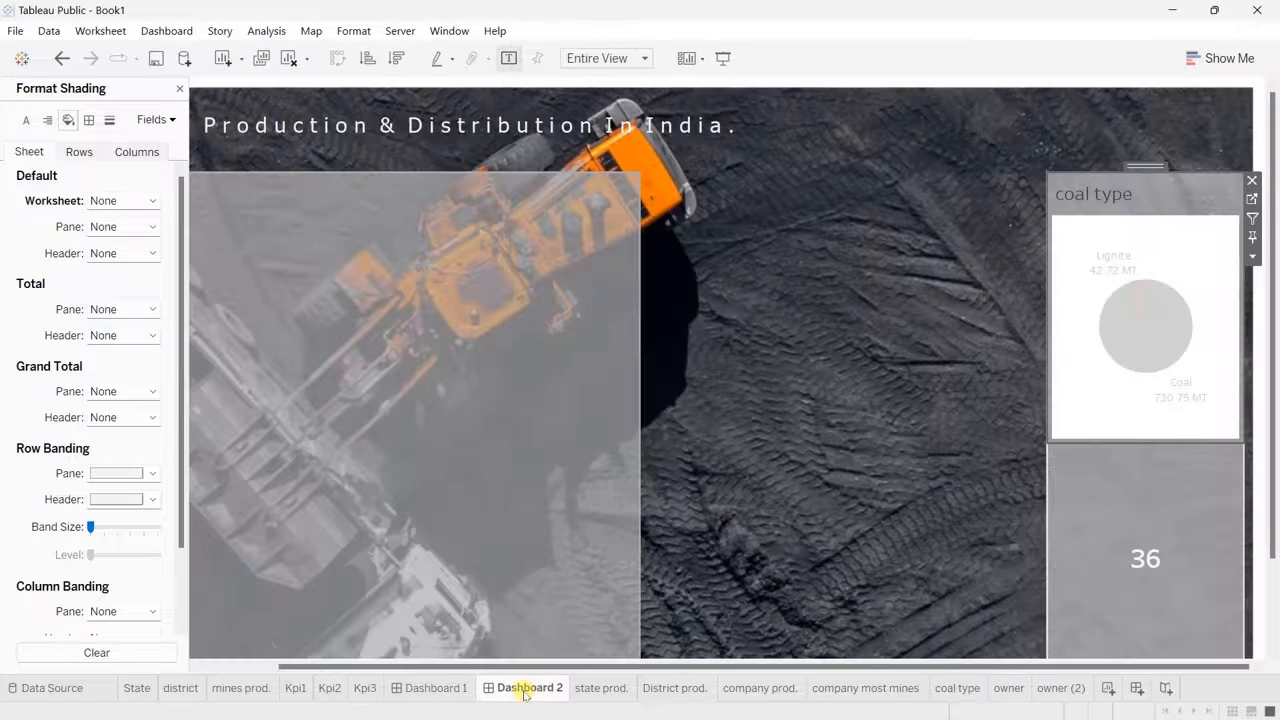
{"action": "left_click", "coordinate": [1170, 220]}
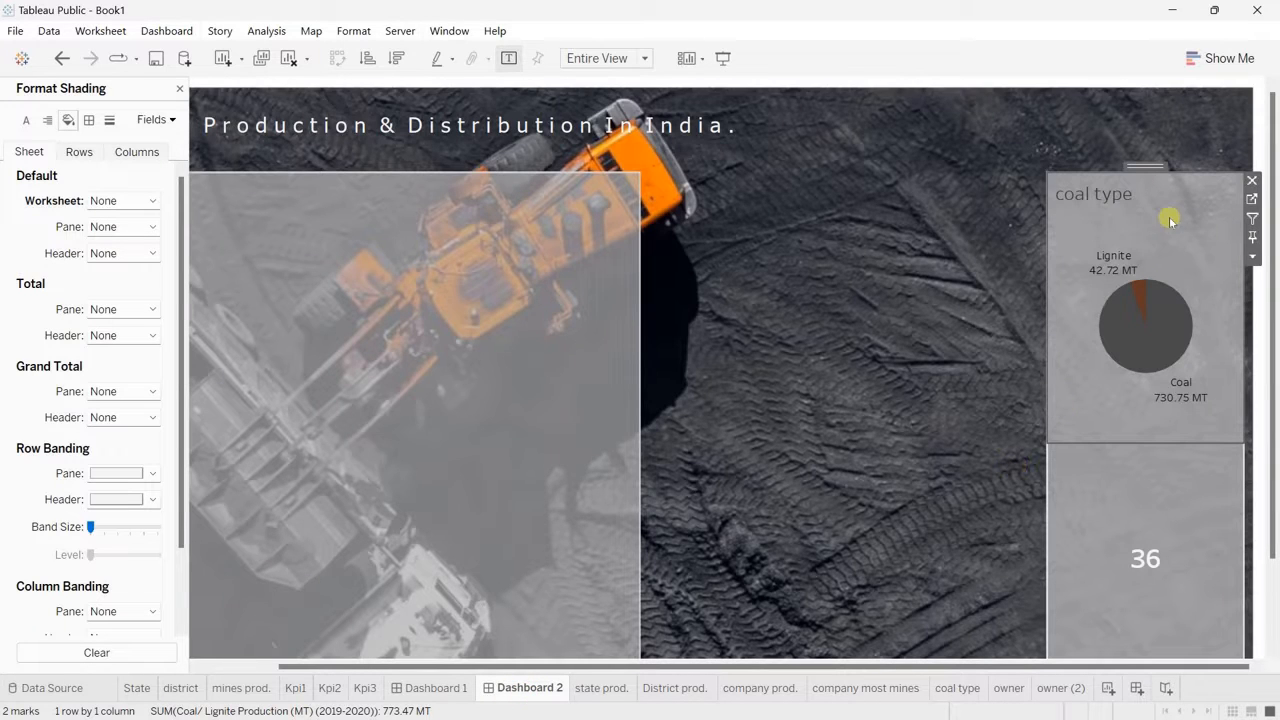
{"action": "right_click", "coordinate": [1119, 197]}
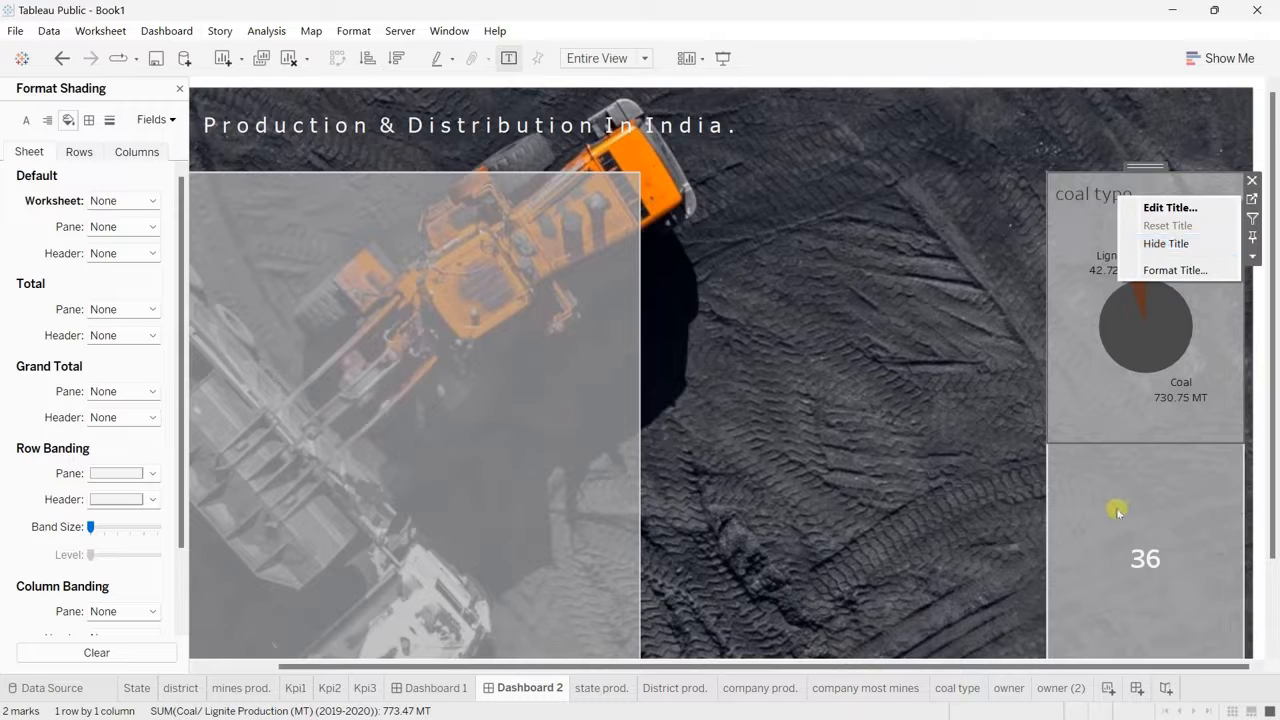
{"action": "left_click", "coordinate": [927, 424]}
Step: Remove the Kpi2 company-count sheet below the coal type chart from the dashboard
{"action": "scroll", "coordinate": [1200, 466], "scroll_direction": "down", "scroll_amount": 1}
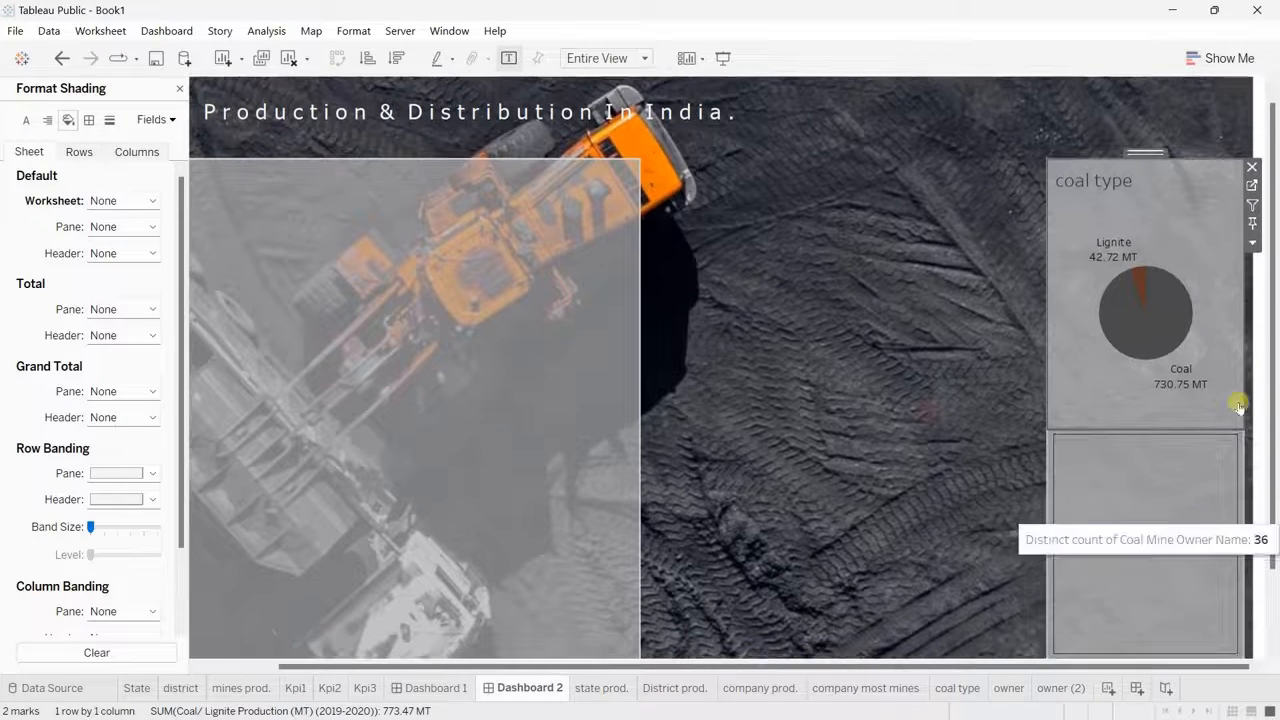
{"action": "scroll", "coordinate": [1275, 357], "scroll_direction": "down", "scroll_amount": 4}
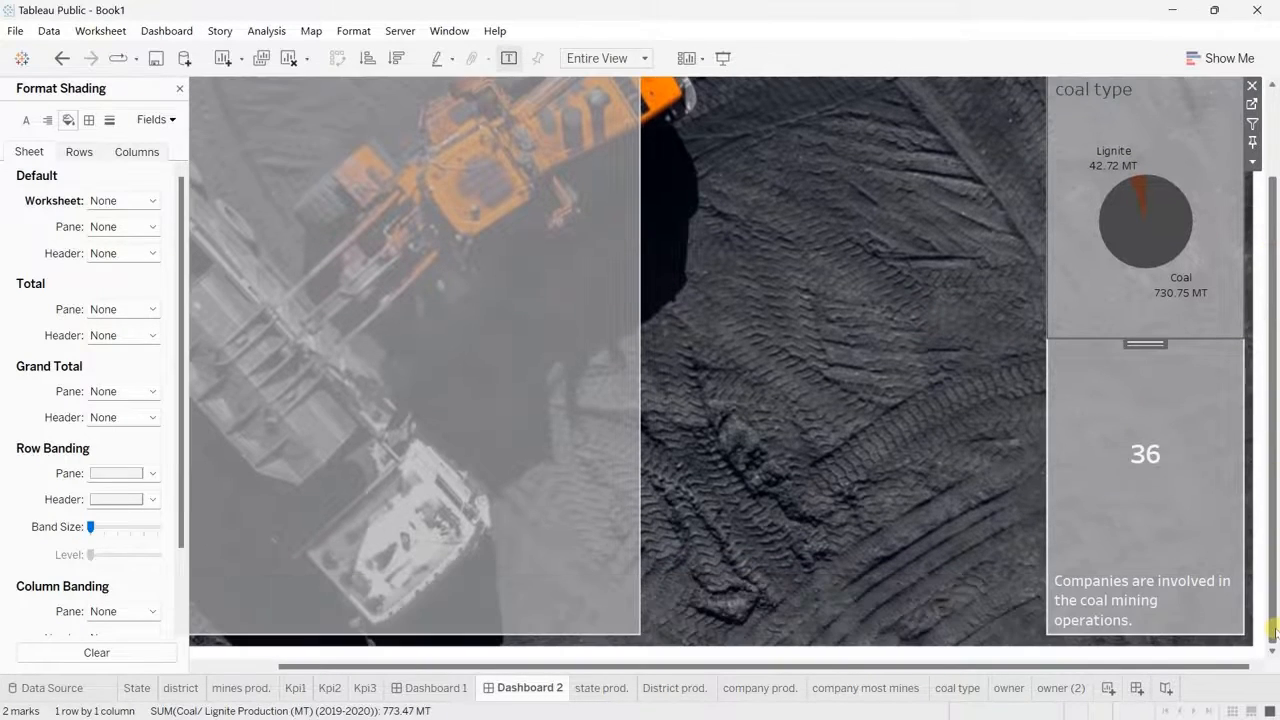
{"action": "left_click", "coordinate": [1155, 389]}
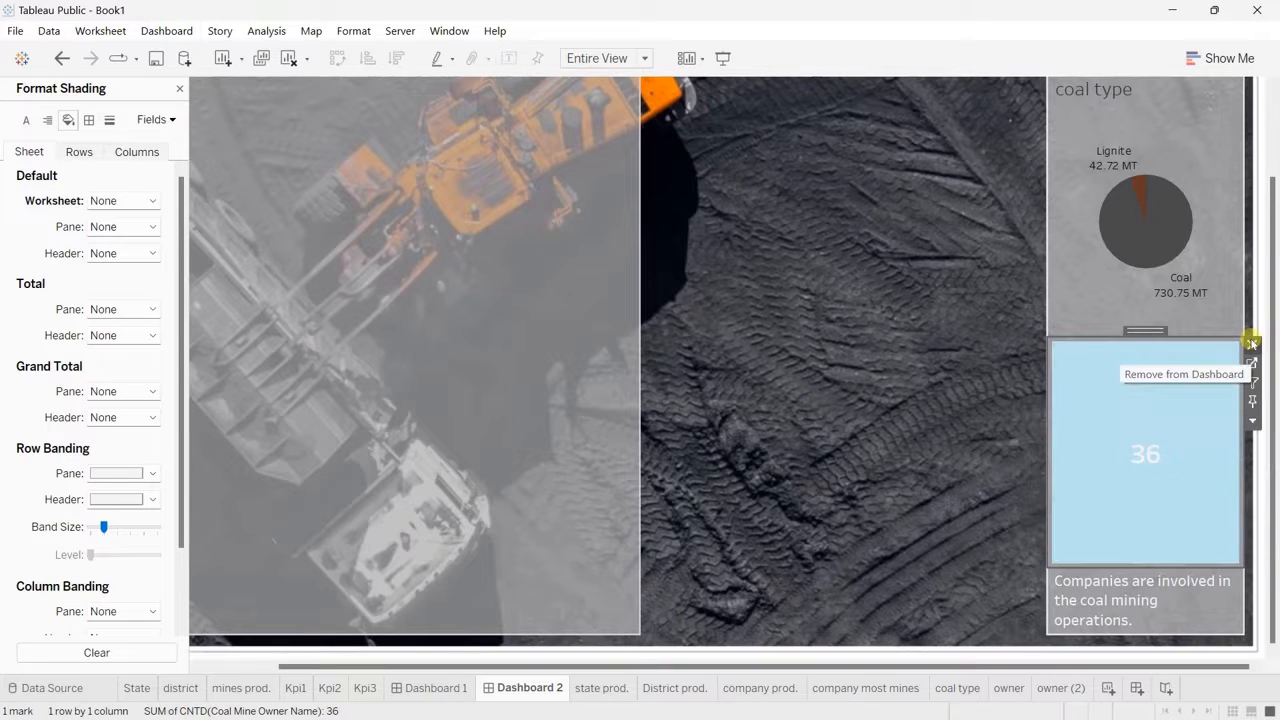
{"action": "key", "text": "Delete"}
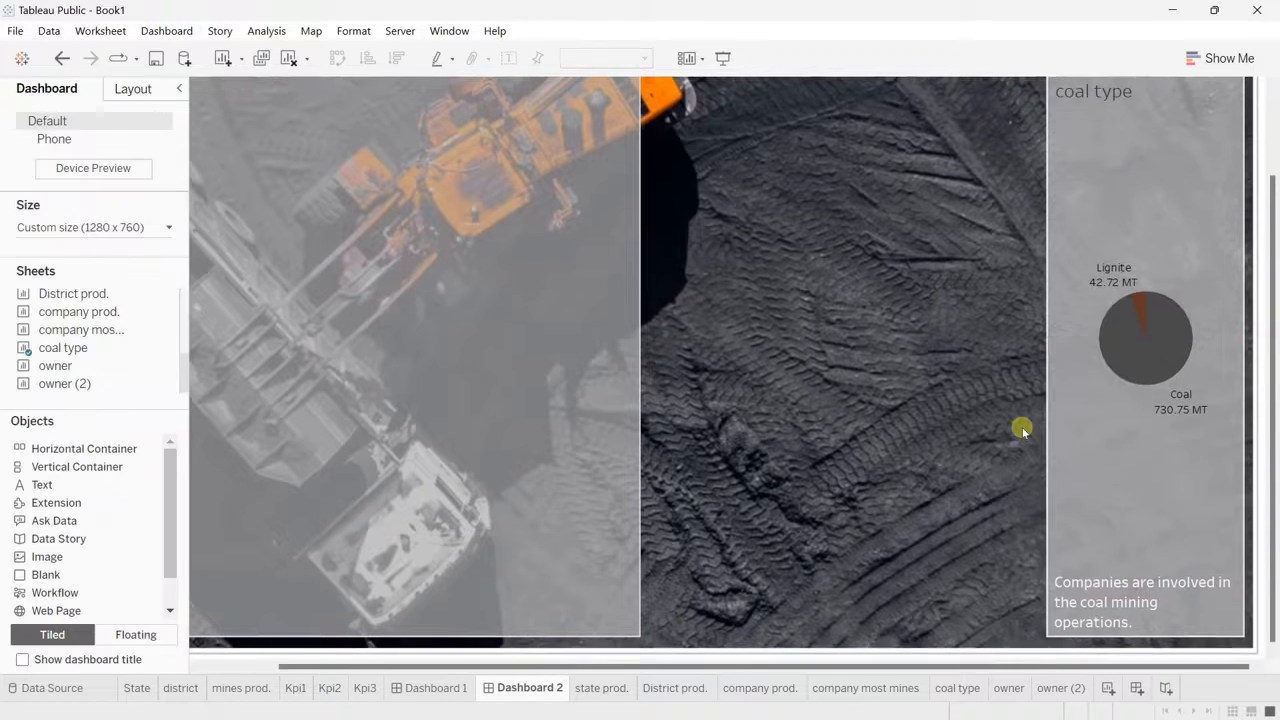
Step: Replace the "Companies are involved" text below the coal type chart with "Mines Details." and centre it
{"action": "left_click", "coordinate": [1129, 600]}
{"action": "double_click", "coordinate": [1127, 600]}
{"action": "left_click_drag", "start_coordinate": [775, 273], "coordinate": [391, 274]}
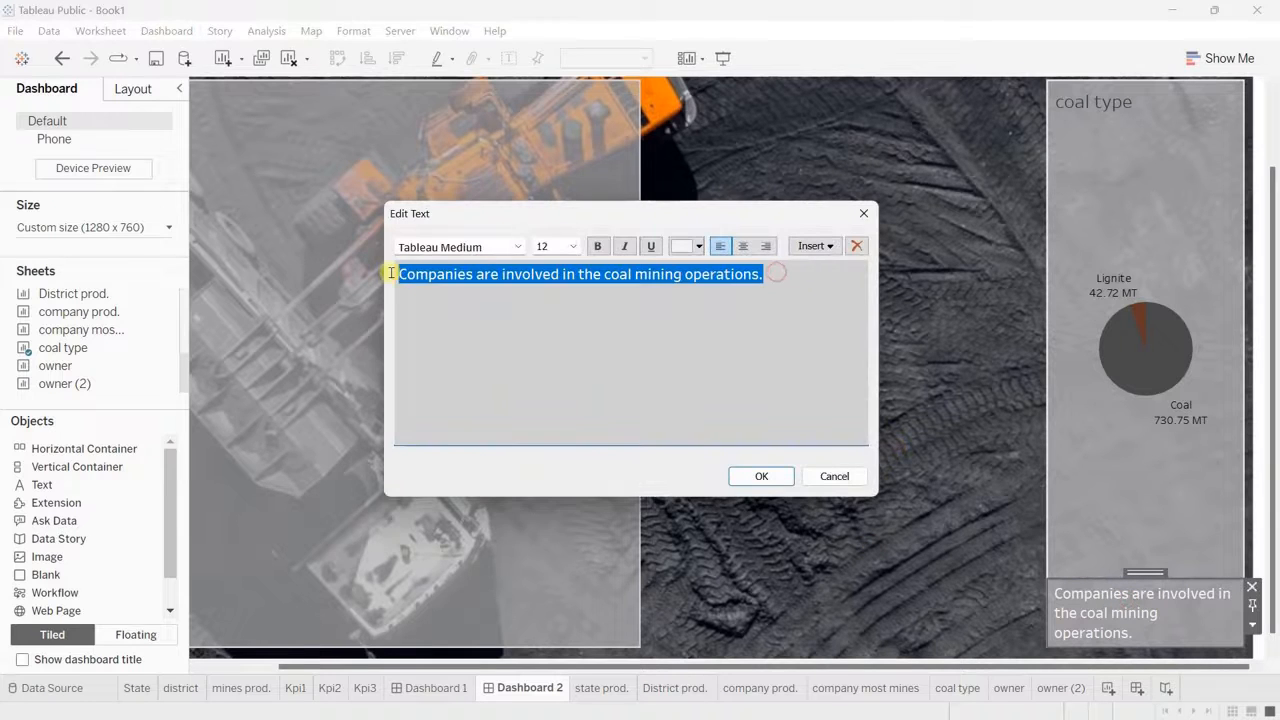
{"action": "type", "text": "Mines Details"}
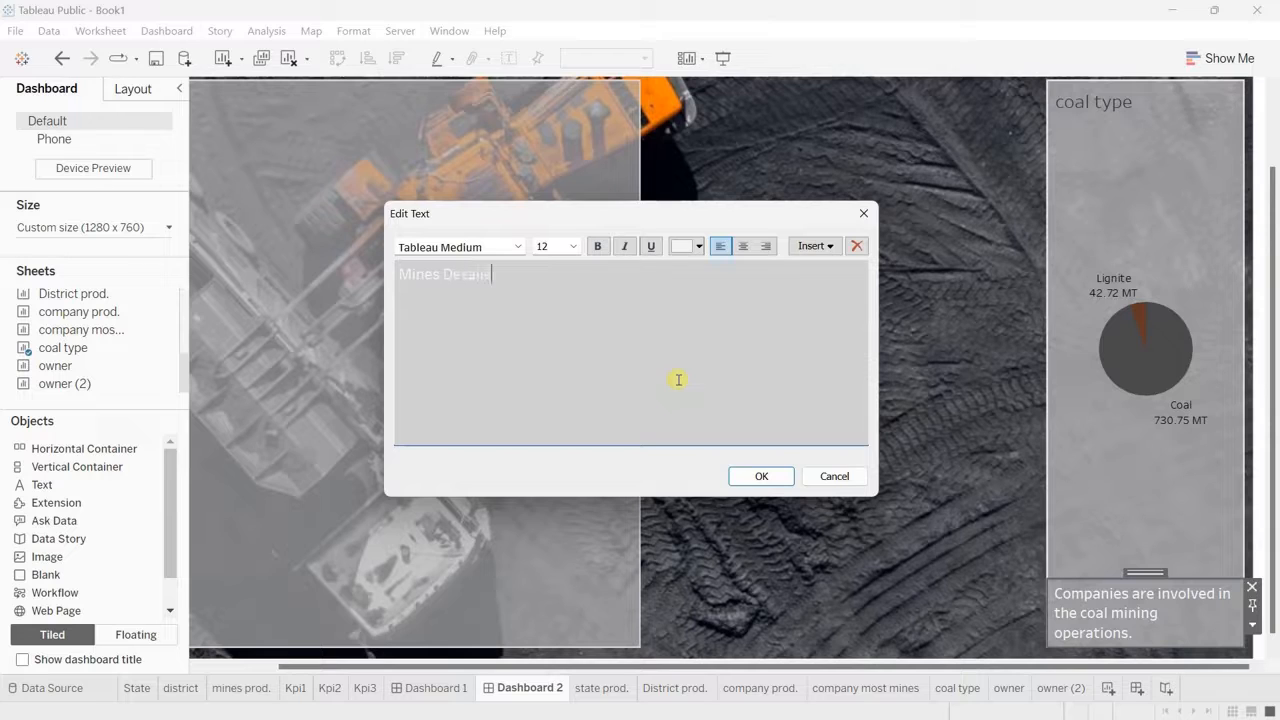
{"action": "left_click_drag", "start_coordinate": [527, 266], "coordinate": [383, 274]}
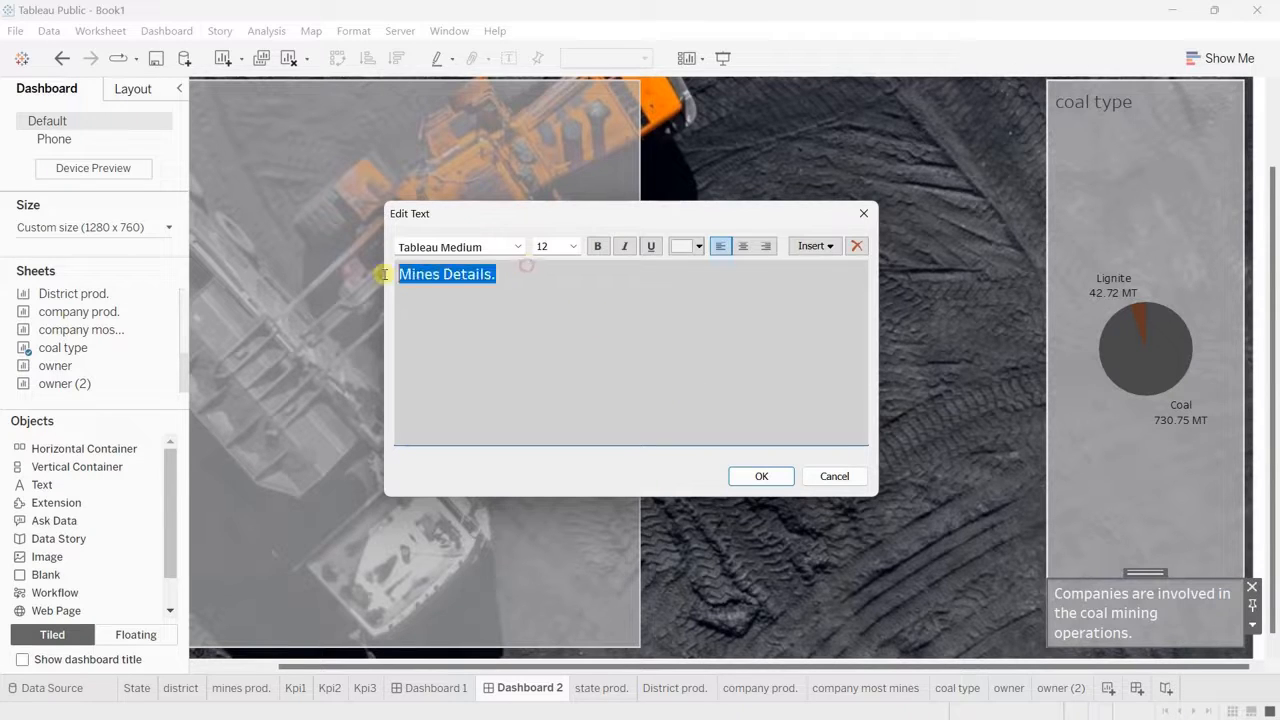
{"action": "left_click", "coordinate": [743, 248]}
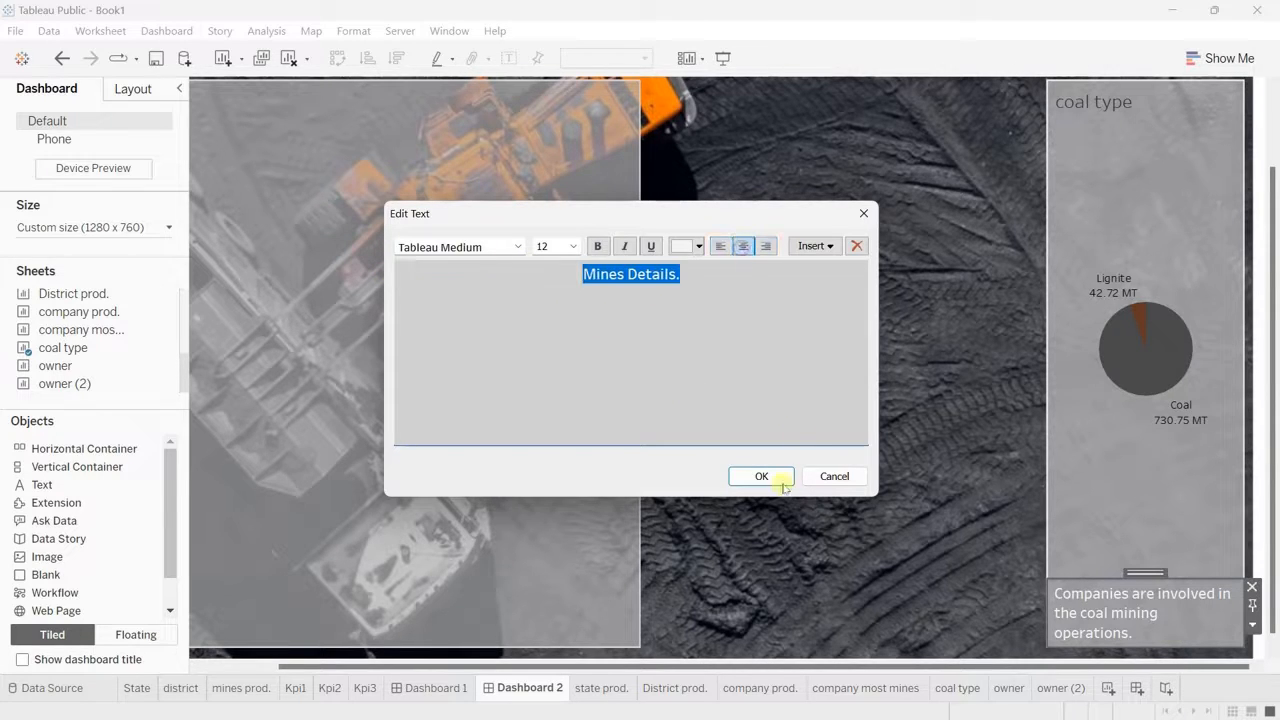
{"action": "left_click", "coordinate": [761, 476]}
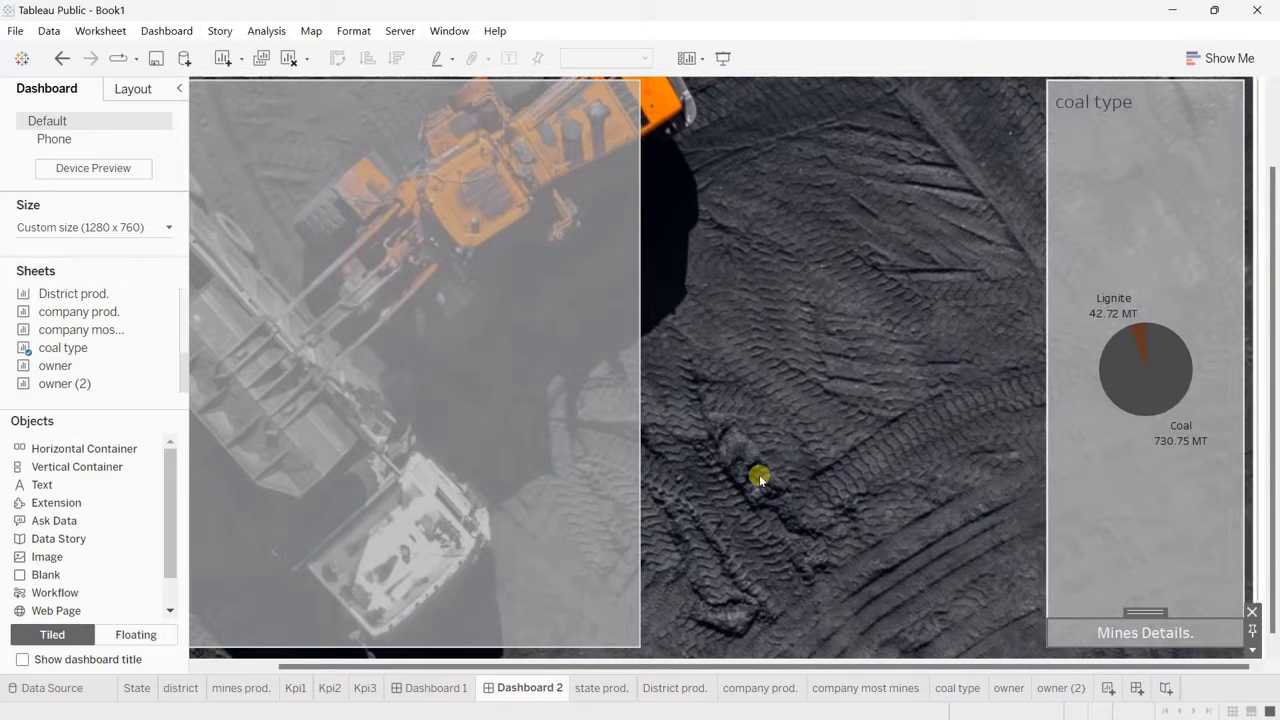
Step: Shorten the coal type chart above the "Mines Details." heading and add the owner sheet beneath that heading
{"action": "left_click_drag", "start_coordinate": [1106, 610], "coordinate": [1065, 311]}
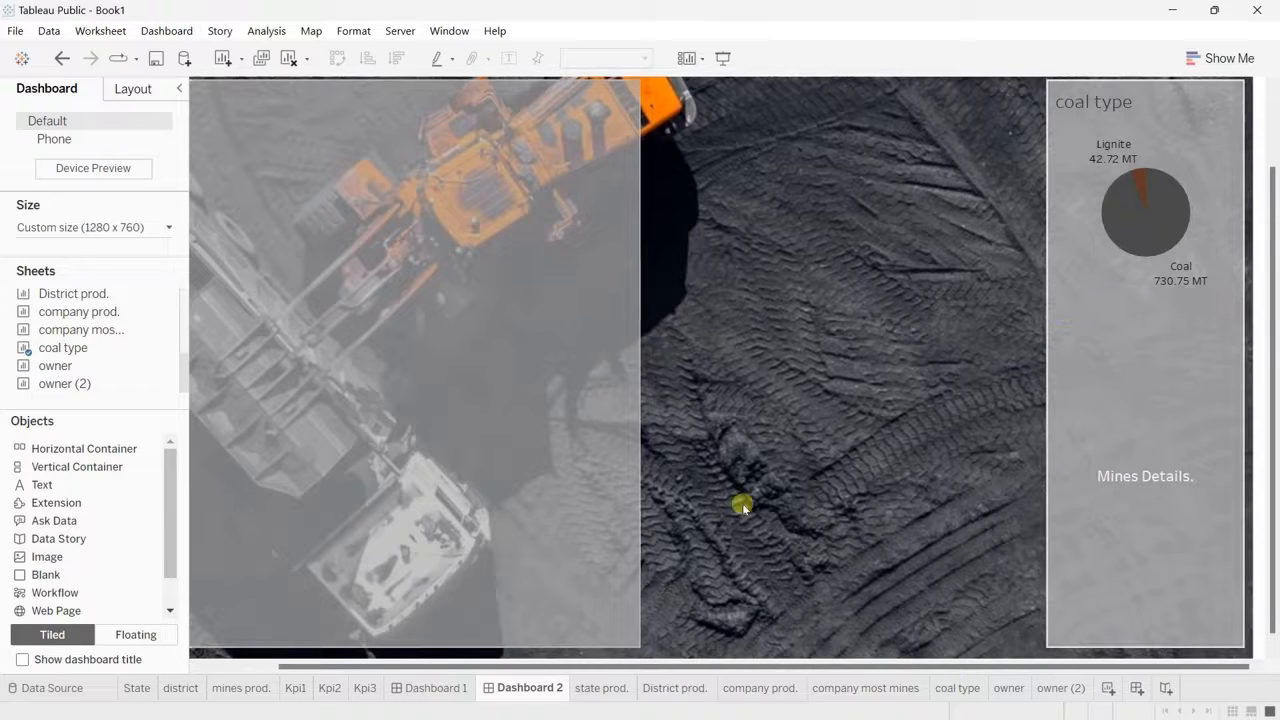
{"action": "mouse_move", "coordinate": [57, 369]}
{"action": "left_click_drag", "start_coordinate": [55, 368], "coordinate": [1124, 610]}
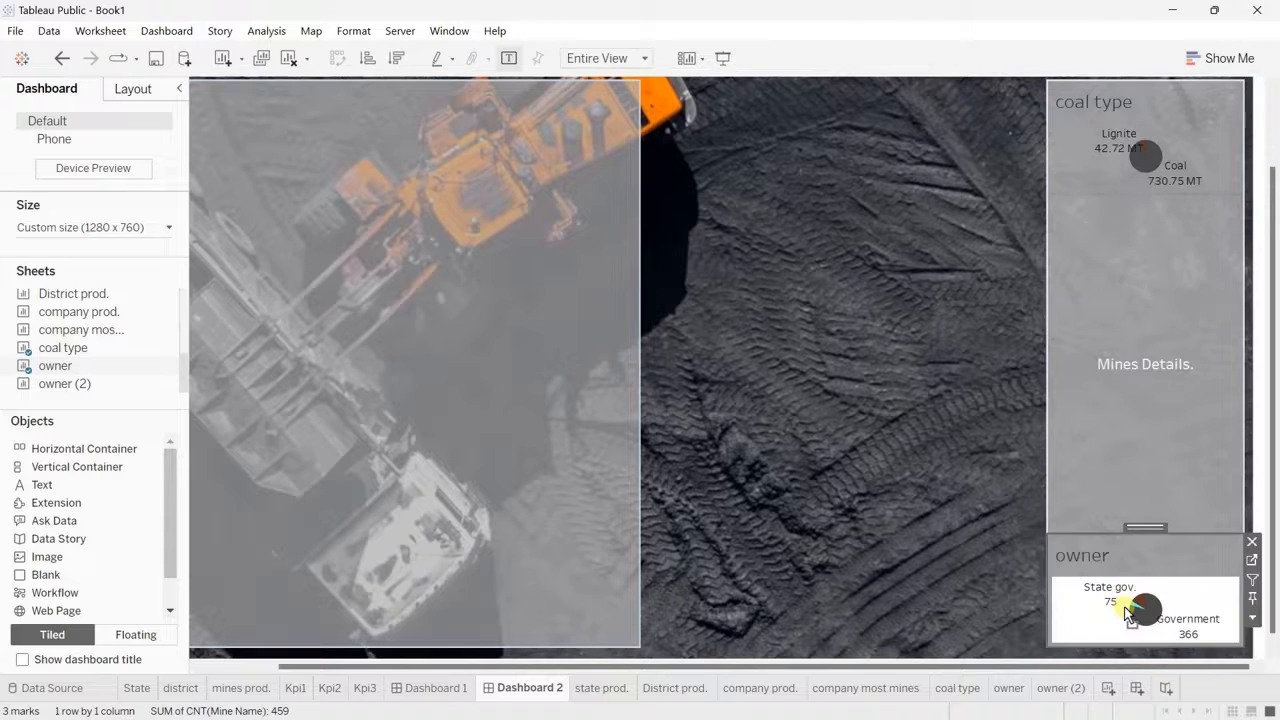
Step: Adjust the coal type and "Mines Details." heights to enlarge the owner chart's area, and add the owner (2) sheet below owner
{"action": "left_click_drag", "start_coordinate": [1107, 535], "coordinate": [1091, 300]}
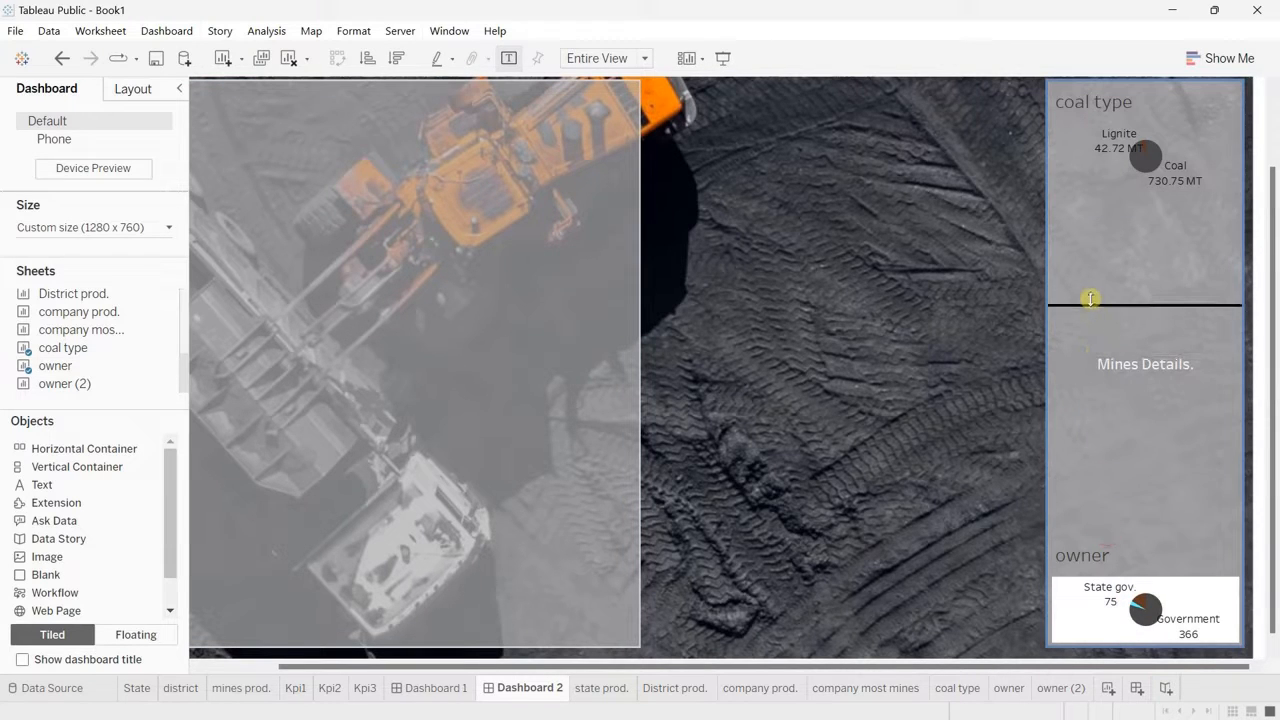
{"action": "left_click_drag", "start_coordinate": [1137, 421], "coordinate": [1142, 284]}
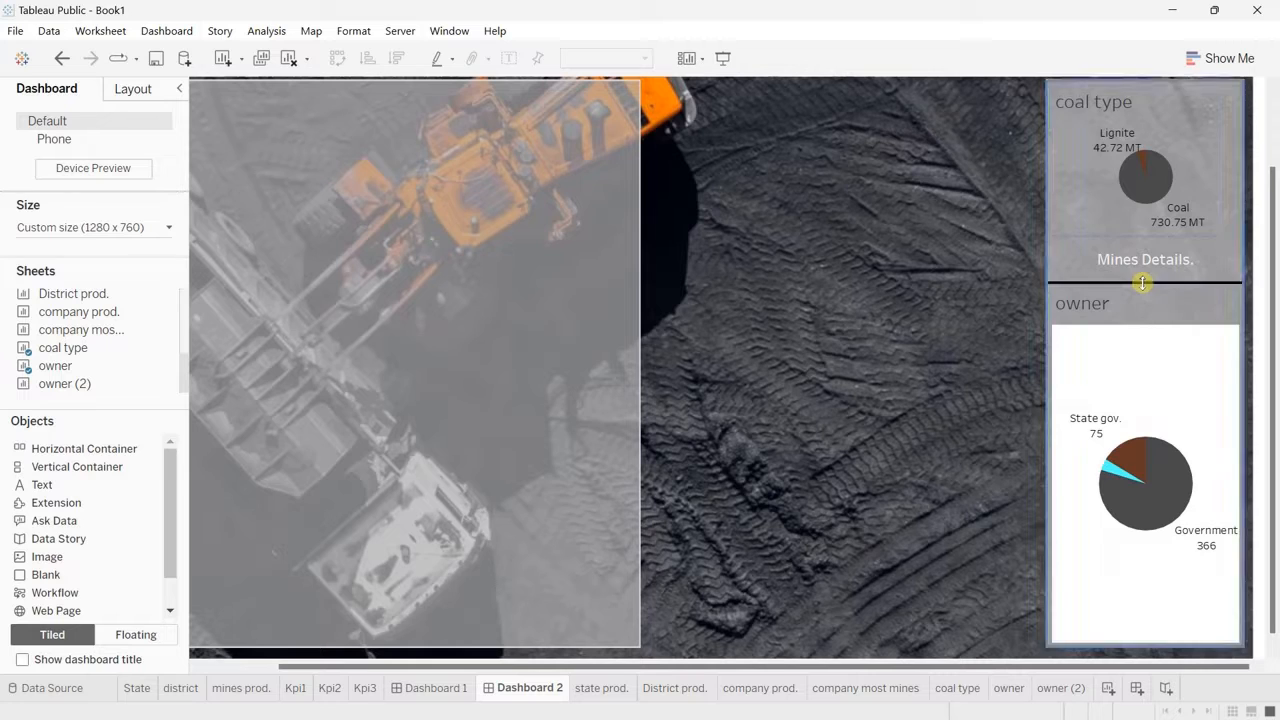
{"action": "left_click_drag", "start_coordinate": [1110, 233], "coordinate": [1115, 261]}
{"action": "left_click_drag", "start_coordinate": [1137, 308], "coordinate": [1137, 304]}
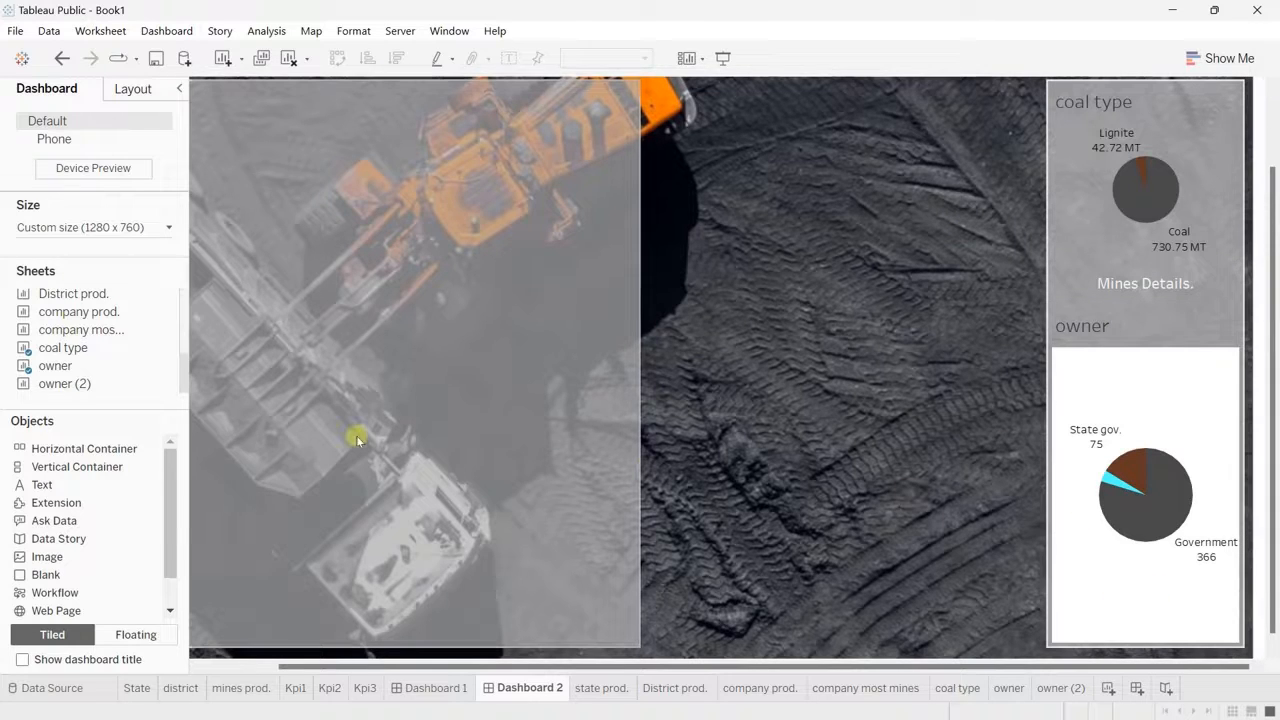
{"action": "mouse_move", "coordinate": [88, 382]}
{"action": "mouse_move", "coordinate": [58, 387]}
{"action": "left_mouse_down"}
{"action": "mouse_move", "coordinate": [1111, 646]}
{"action": "mouse_move", "coordinate": [1137, 640]}
{"action": "left_mouse_up"}
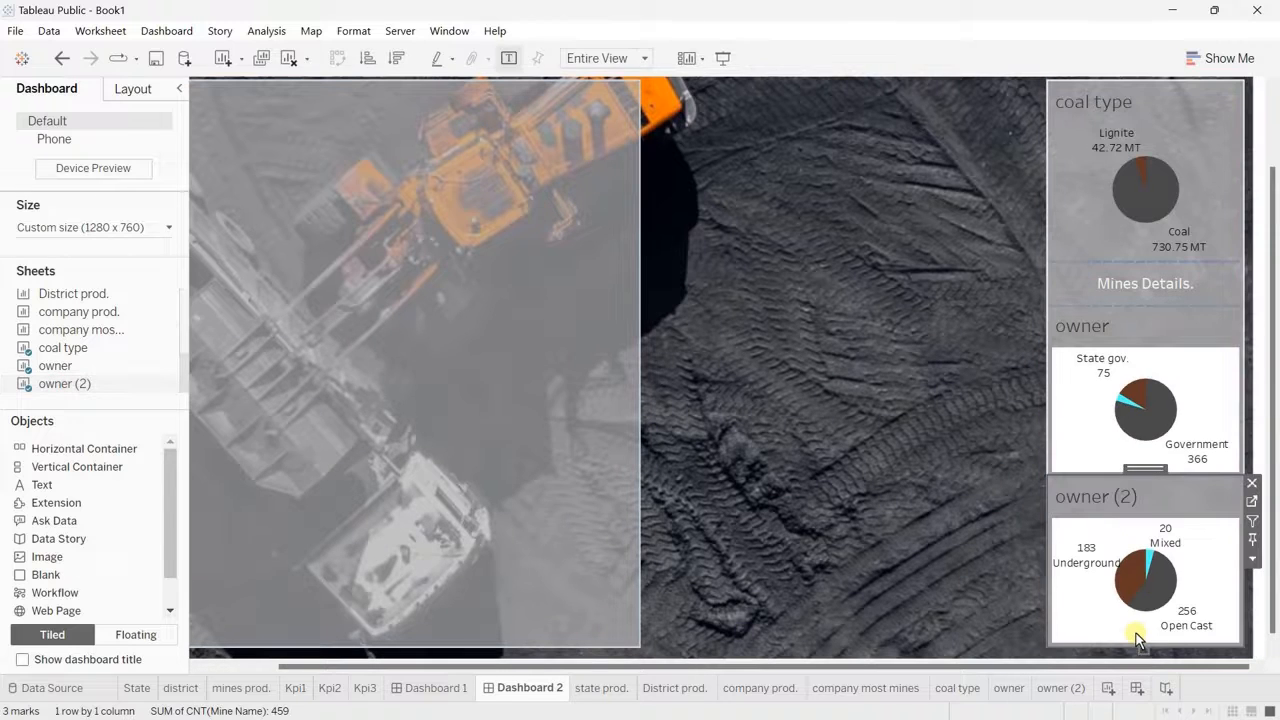
Step: Retitle the owner chart "Ownership" in bold white text at size 10
{"action": "left_click", "coordinate": [1080, 322]}
{"action": "double_click", "coordinate": [1080, 322]}
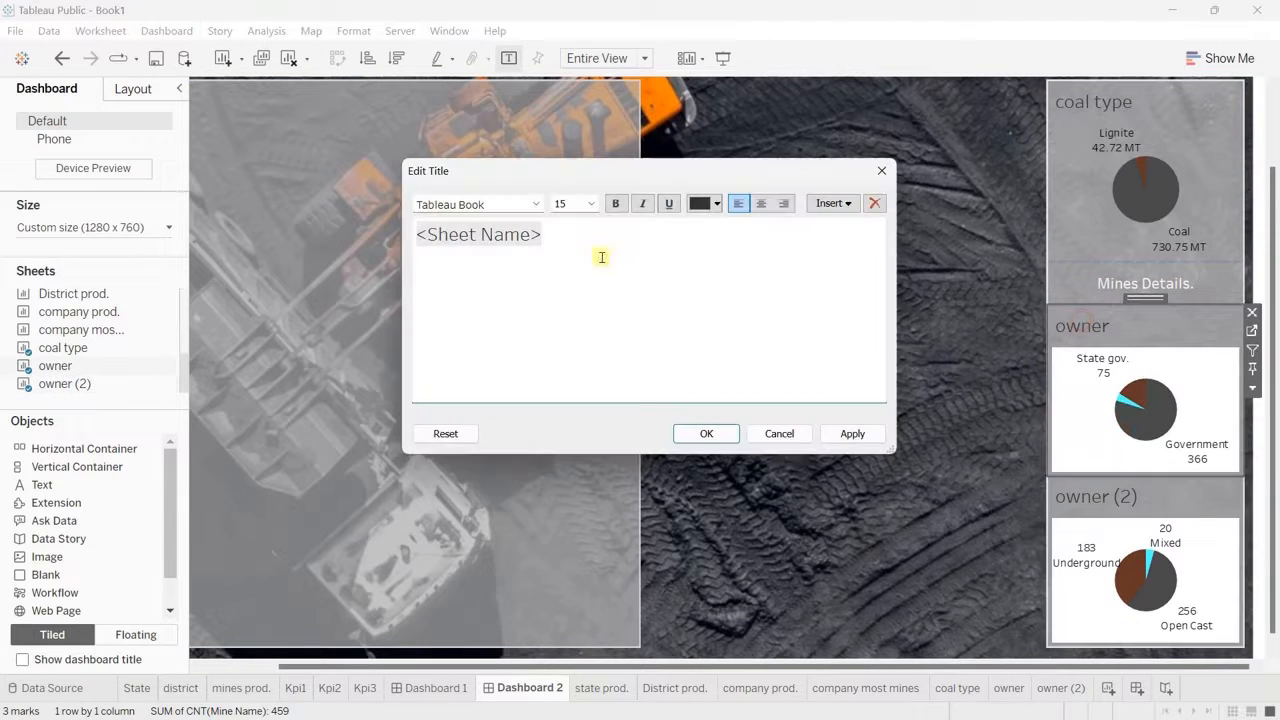
{"action": "left_click_drag", "start_coordinate": [524, 234], "coordinate": [376, 231]}
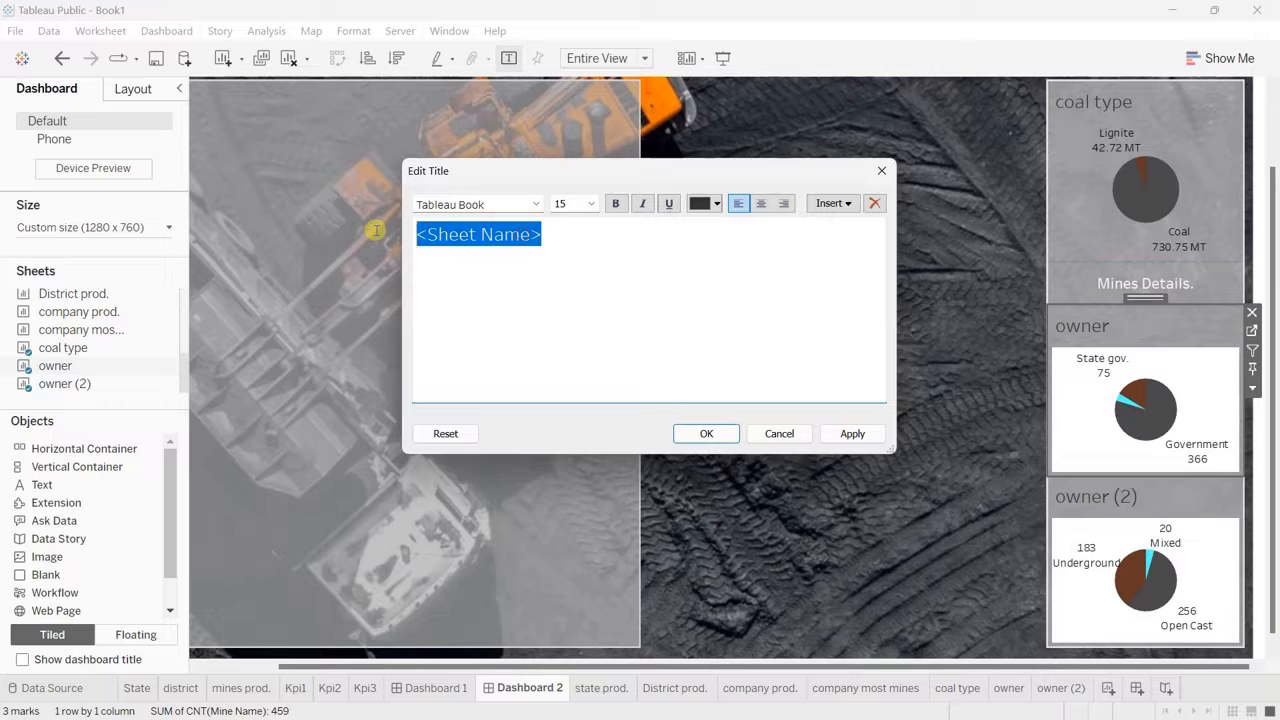
{"action": "type", "text": "Ownership"}
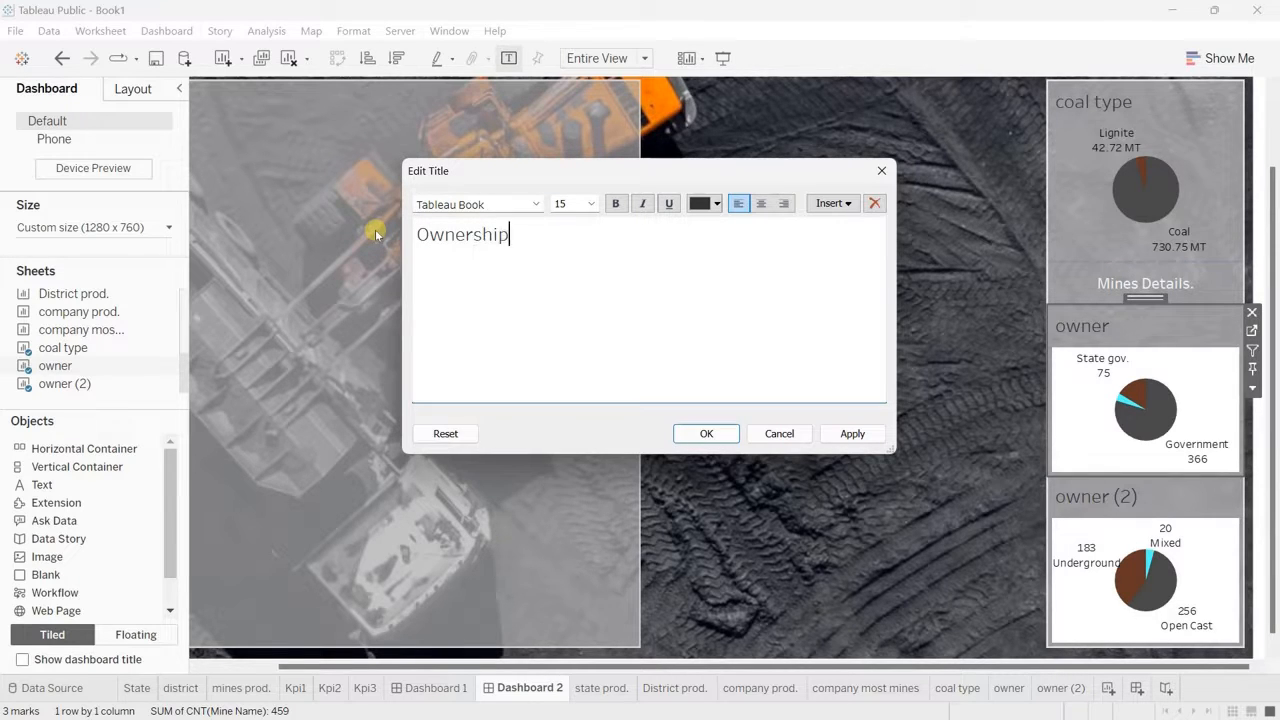
{"action": "key", "text": "ctrl+a"}
{"action": "left_click", "coordinate": [588, 204]}
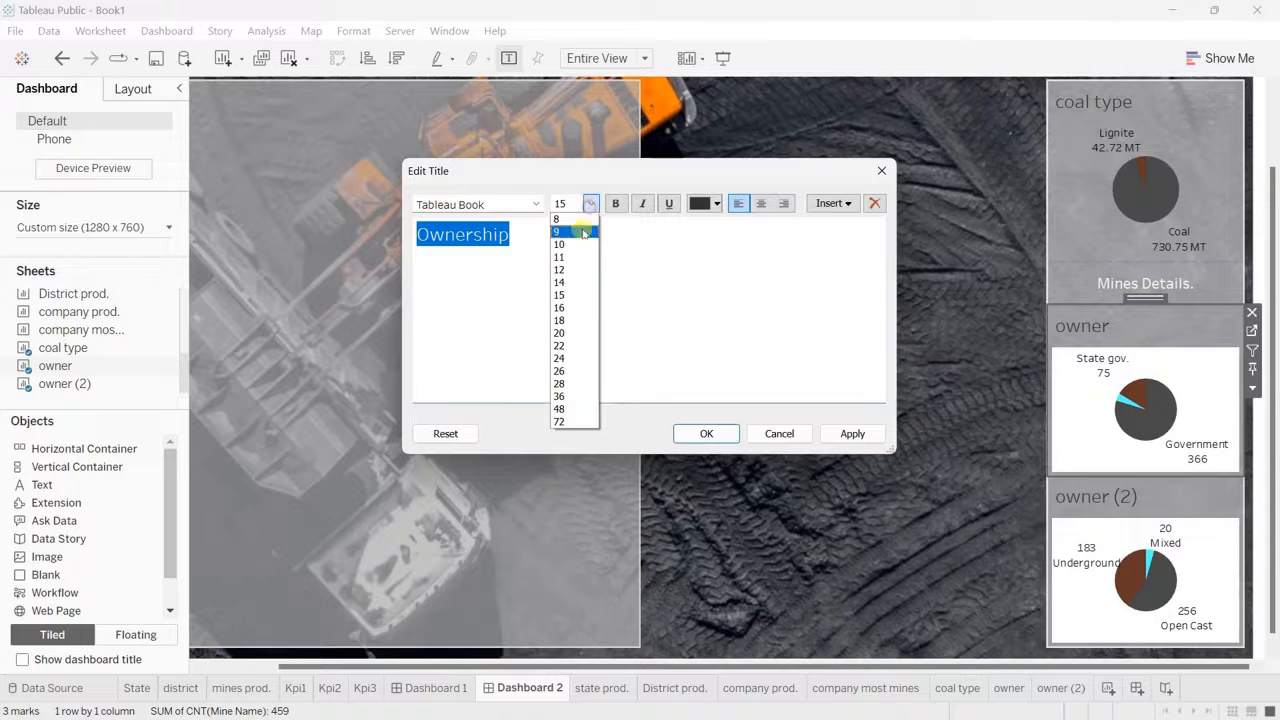
{"action": "left_click", "coordinate": [561, 246]}
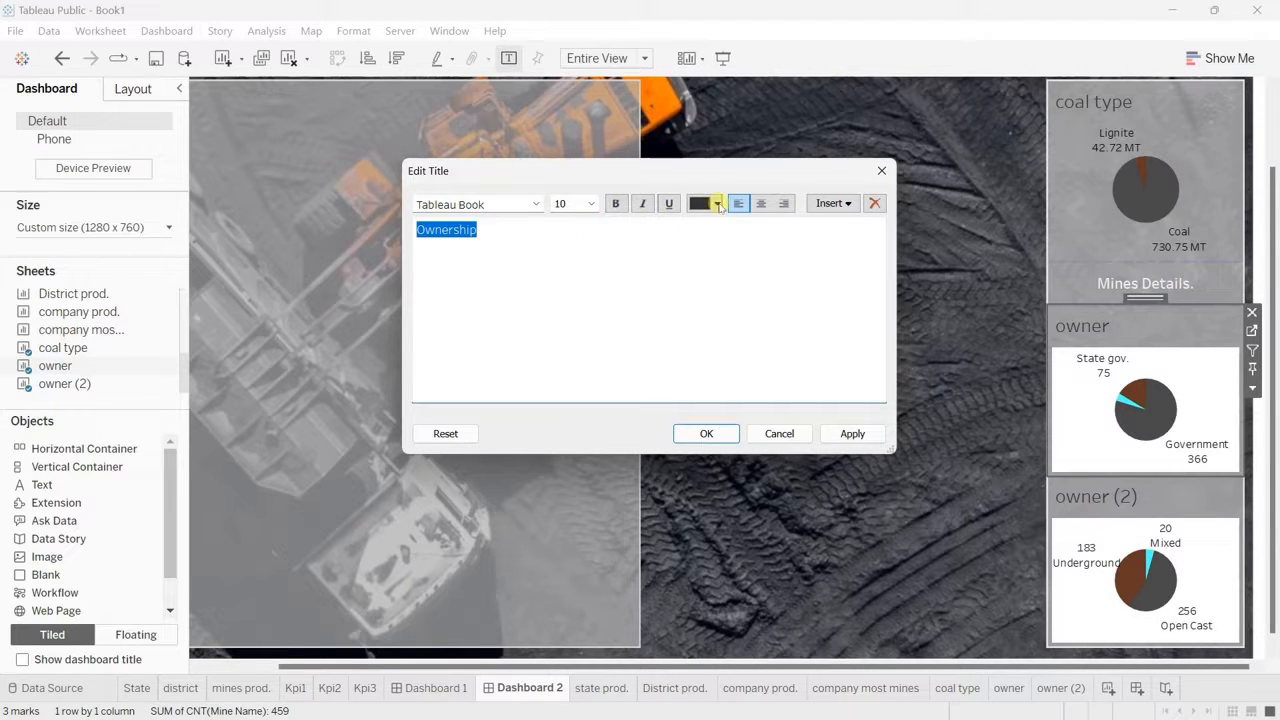
{"action": "left_click", "coordinate": [717, 204]}
{"action": "left_click", "coordinate": [715, 240]}
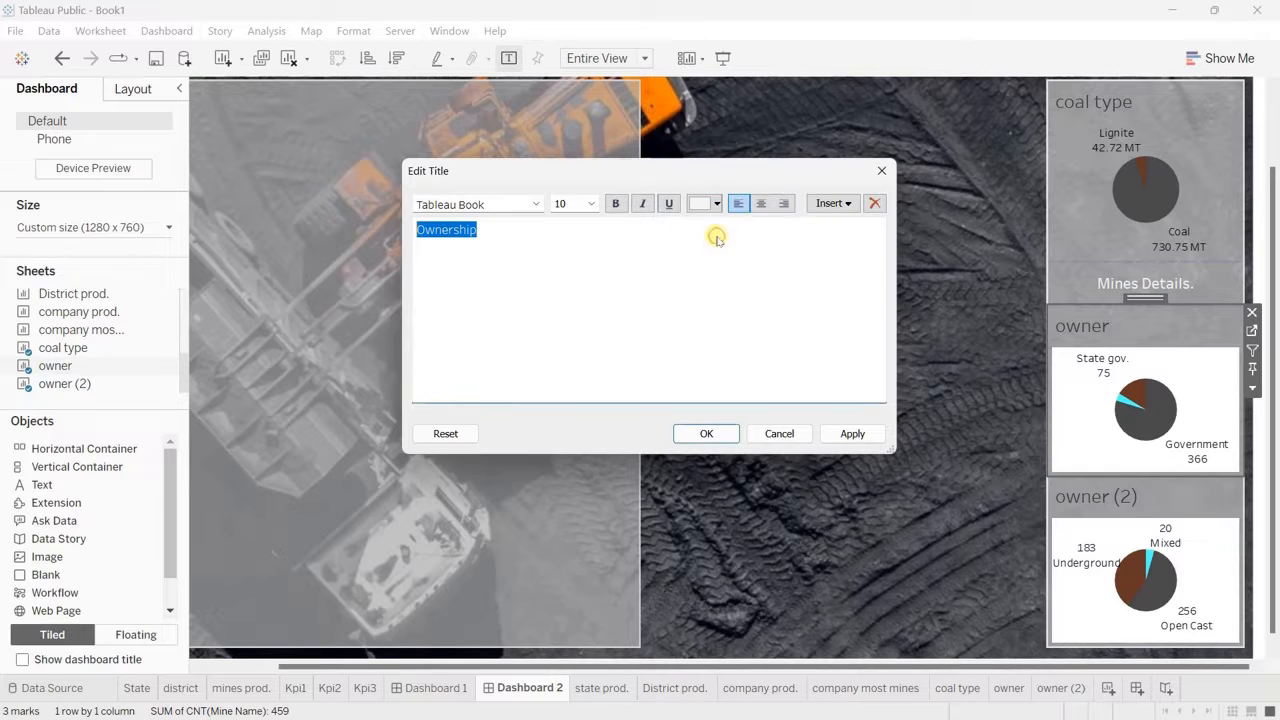
{"action": "left_click", "coordinate": [615, 203]}
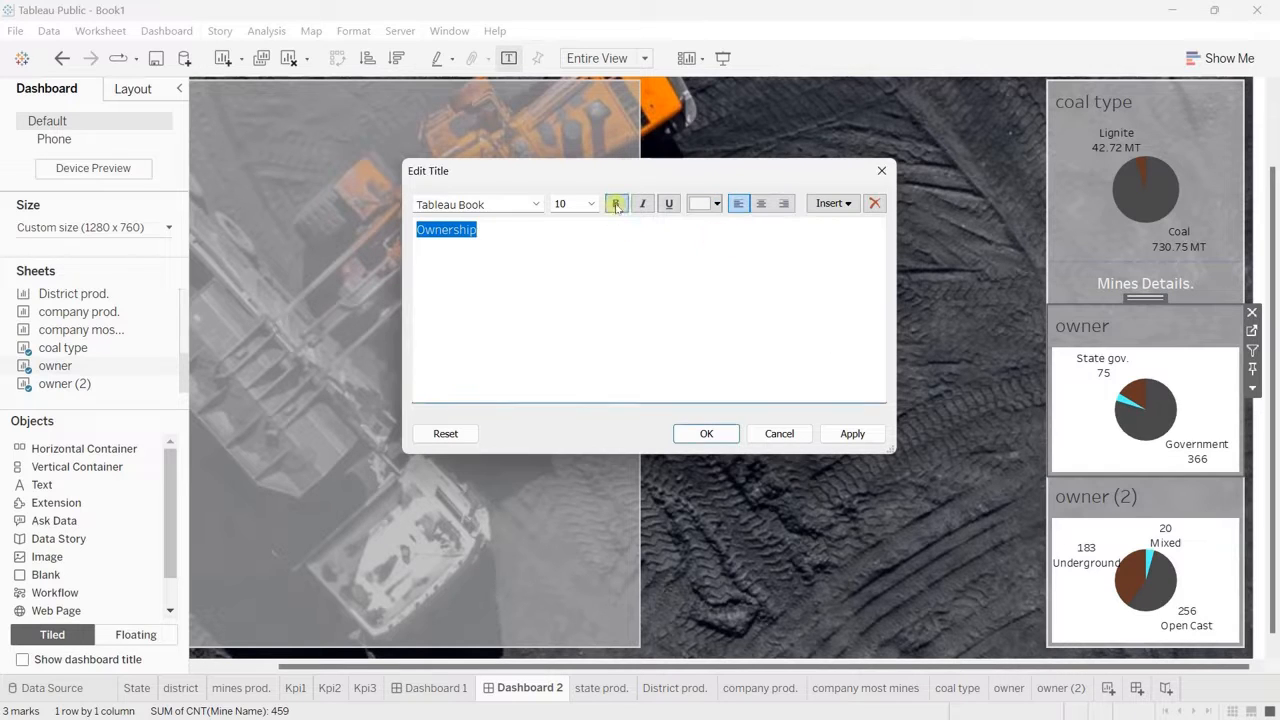
{"action": "left_click", "coordinate": [708, 434]}
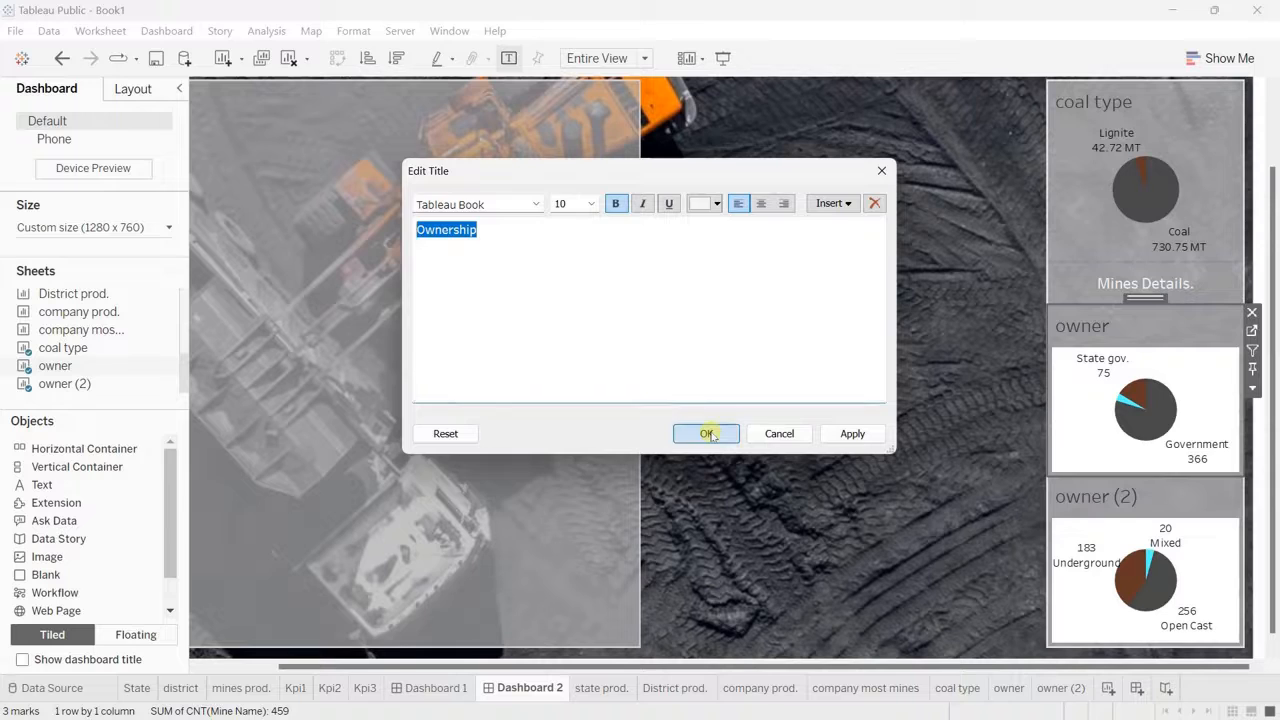
Step: Retitle the owner (2) chart "Mines Type" in bold white text at size 10
{"action": "double_click", "coordinate": [1100, 494]}
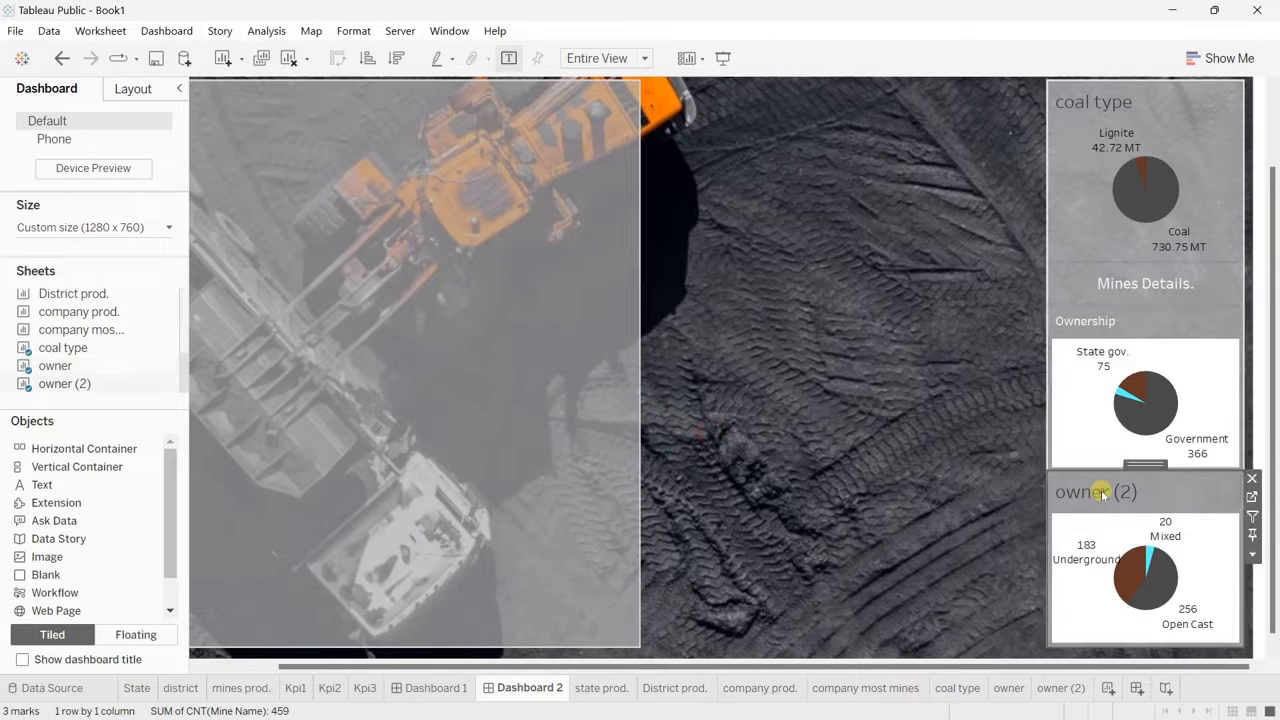
{"action": "left_click_drag", "start_coordinate": [568, 237], "coordinate": [340, 232]}
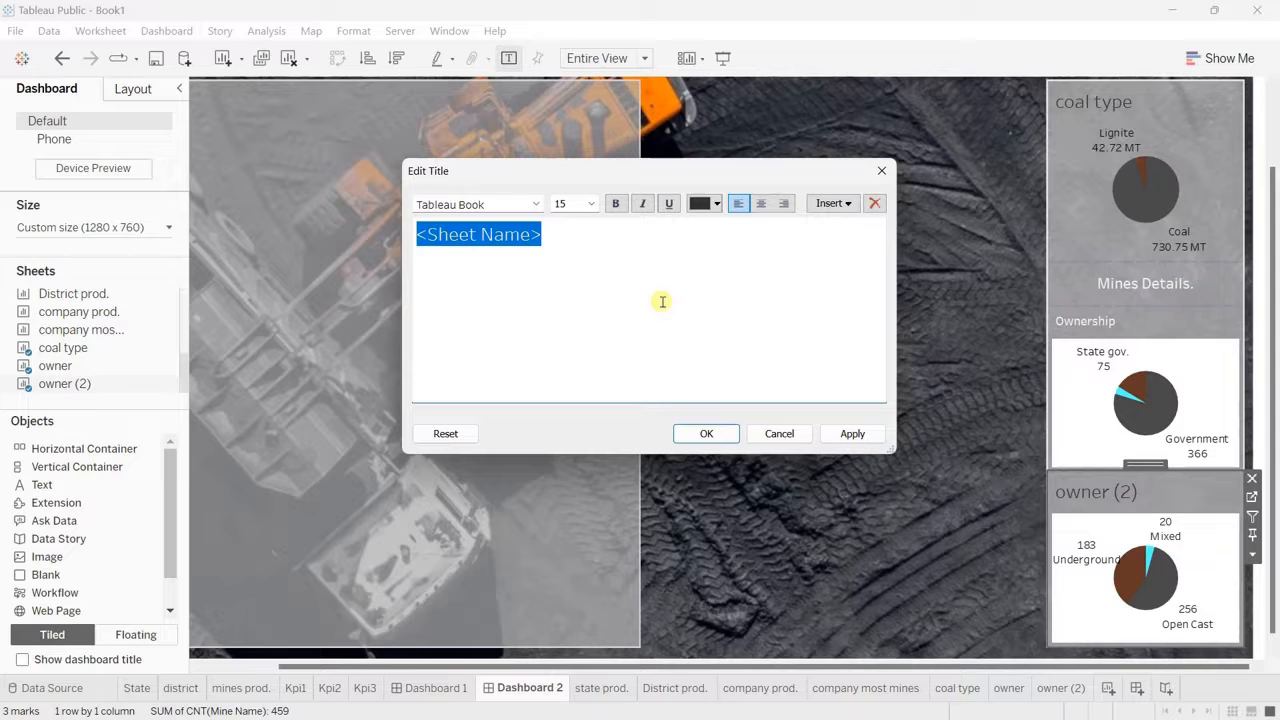
{"action": "type", "text": "Mines "}
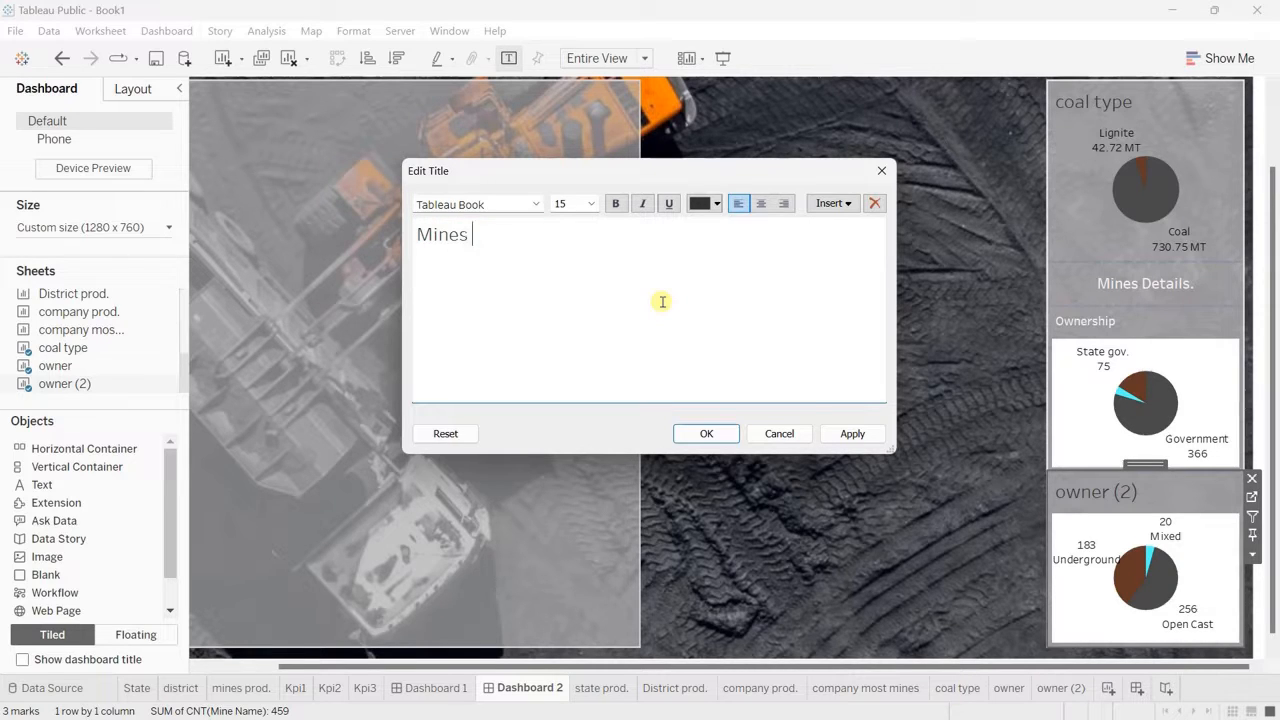
{"action": "type", "text": "Type"}
{"action": "key", "text": "ctrl+a"}
{"action": "left_click", "coordinate": [591, 204]}
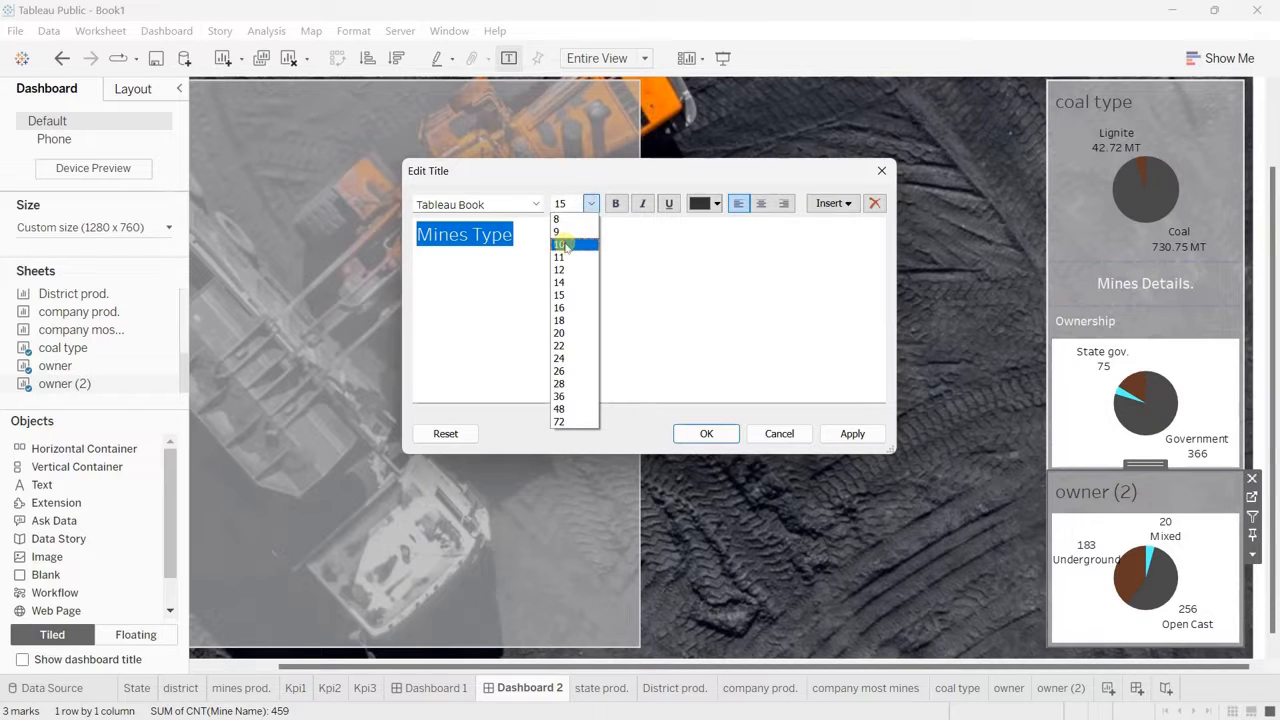
{"action": "left_click", "coordinate": [565, 245]}
{"action": "left_click", "coordinate": [615, 203]}
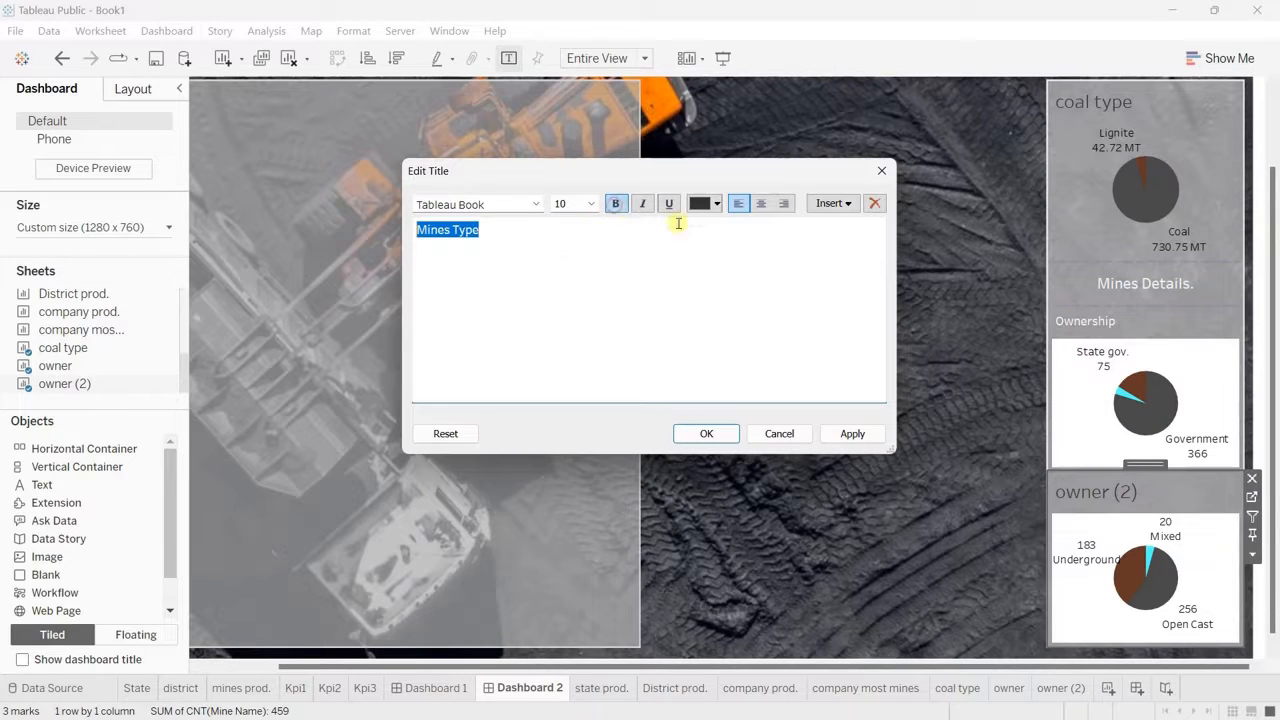
{"action": "left_click", "coordinate": [706, 204]}
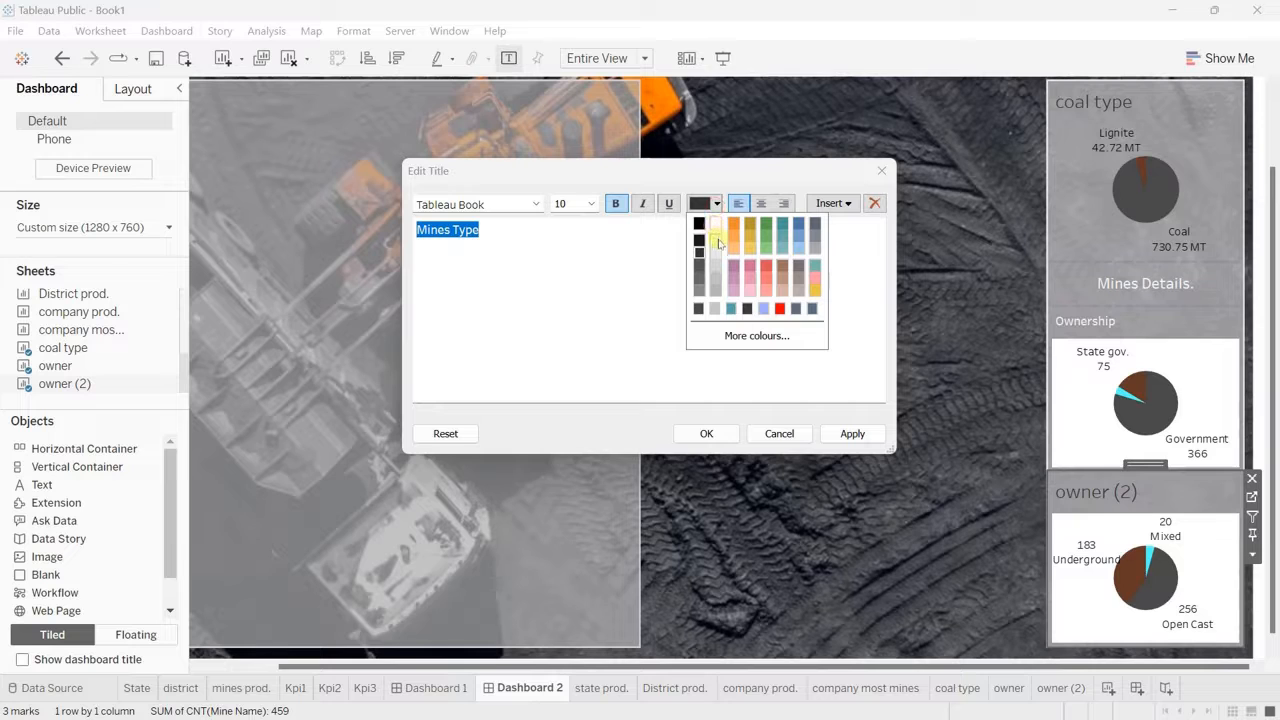
{"action": "left_click", "coordinate": [718, 243]}
{"action": "left_click", "coordinate": [716, 432]}
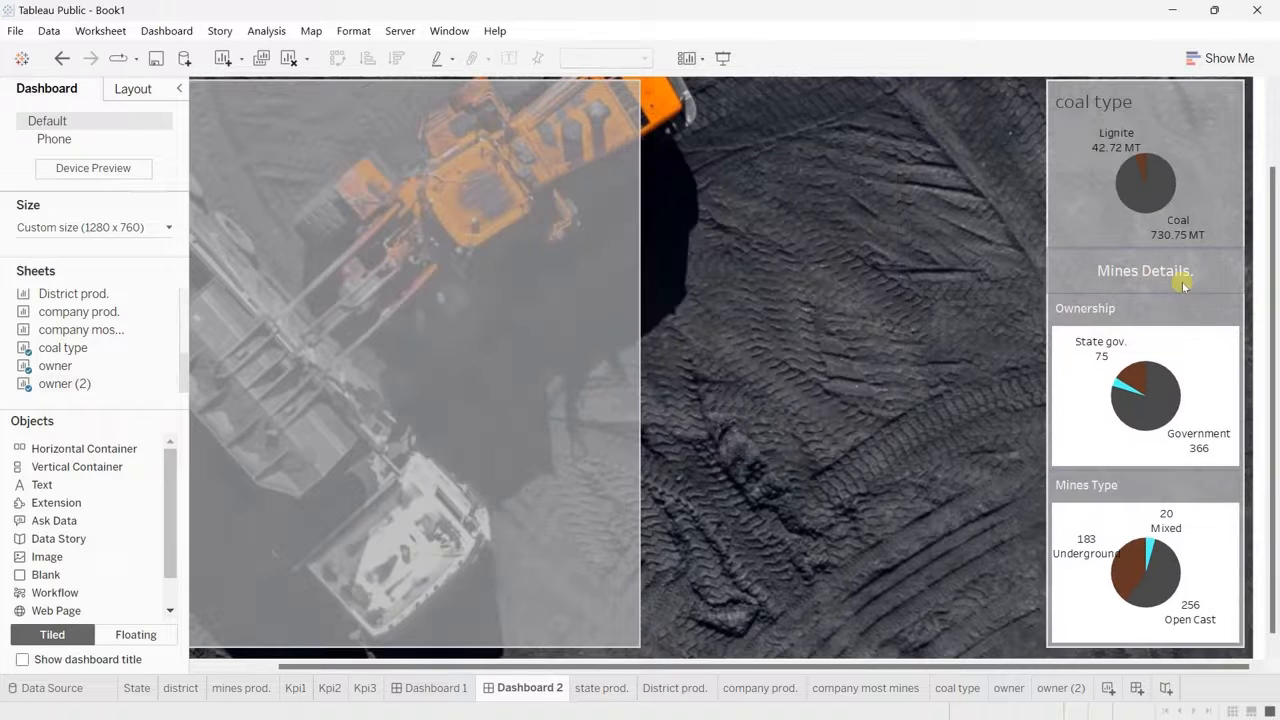
Step: Retitle the coal type chart "Coal/ Lignite" in white text at size 12 and centre the title
{"action": "double_click", "coordinate": [1108, 102]}
{"action": "key", "text": "ctrl+a"}
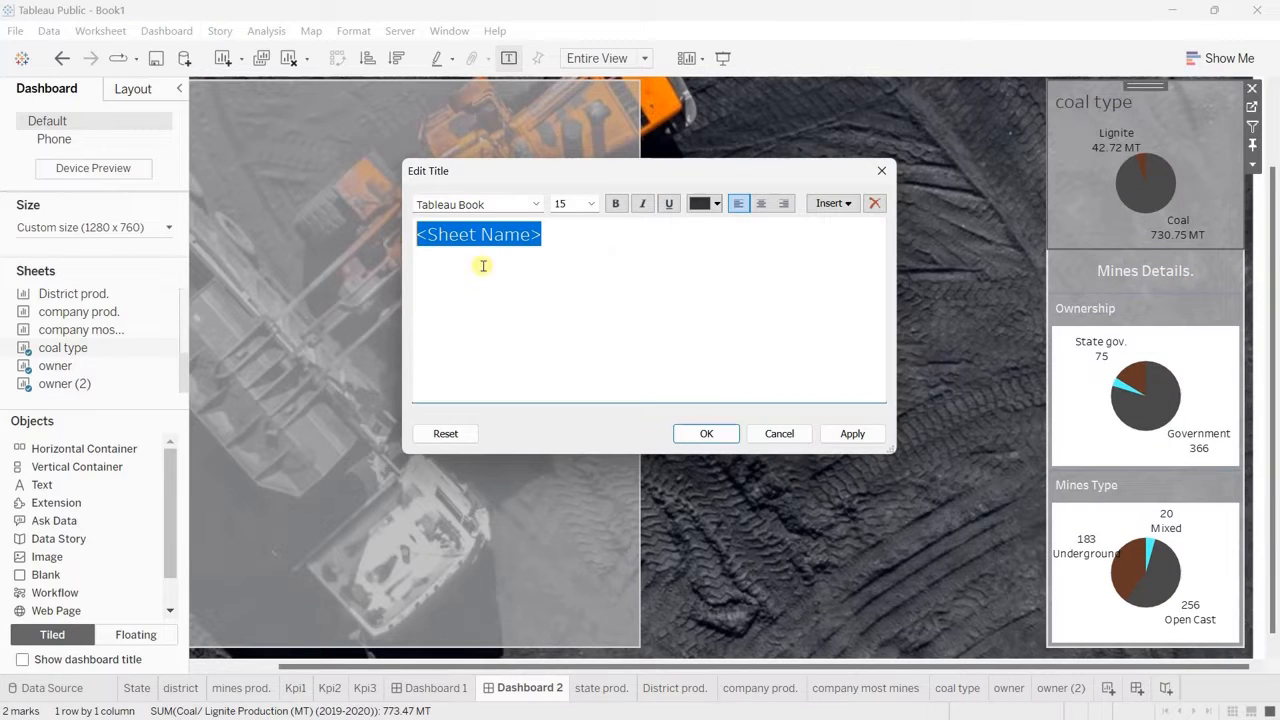
{"action": "type", "text": "Coal/ L"}
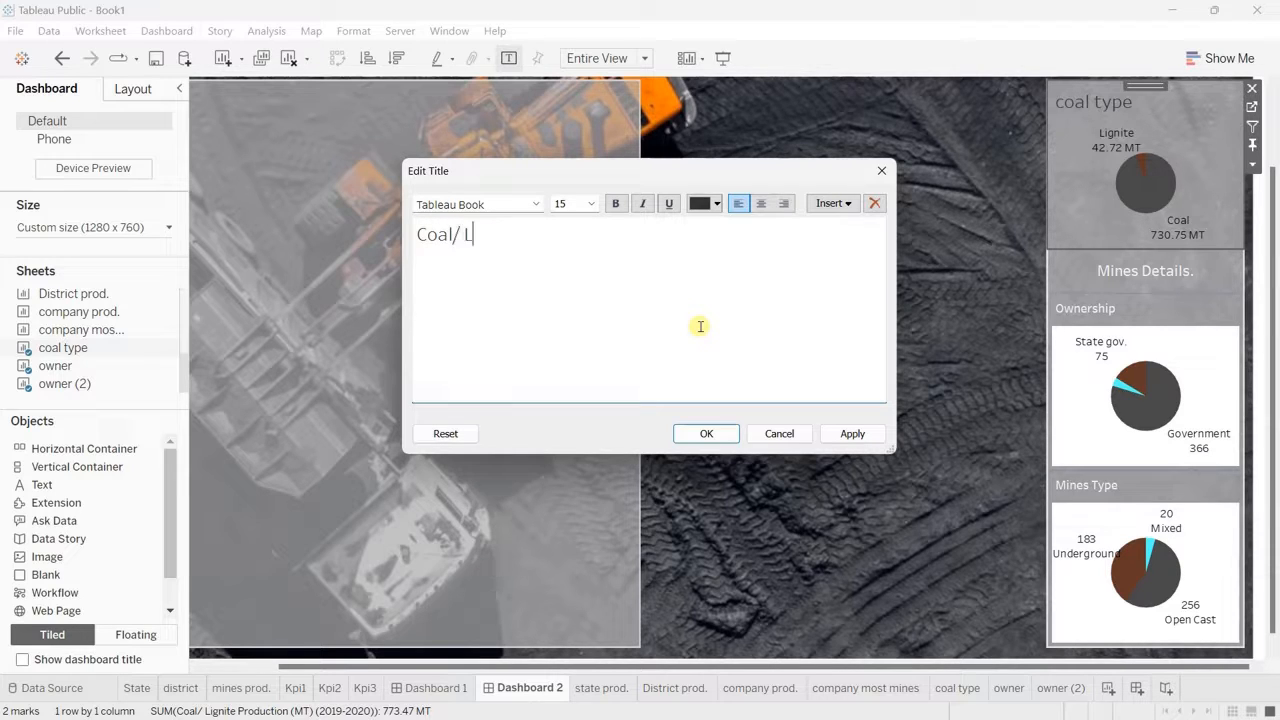
{"action": "type", "text": "ignite"}
{"action": "key", "text": "ctrl+shift+Left"}
{"action": "key", "text": "ctrl+shift+Left"}
{"action": "key", "text": "ctrl+shift+Left"}
{"action": "left_click", "coordinate": [591, 204]}
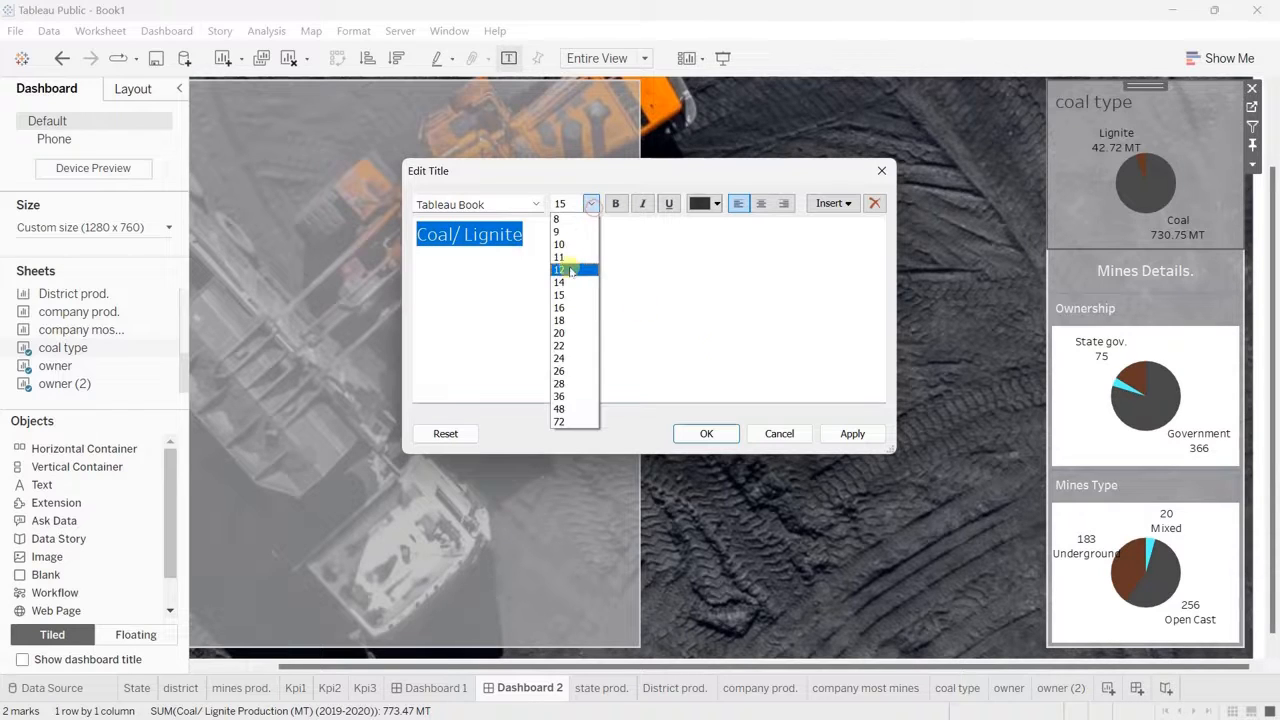
{"action": "left_click", "coordinate": [565, 270]}
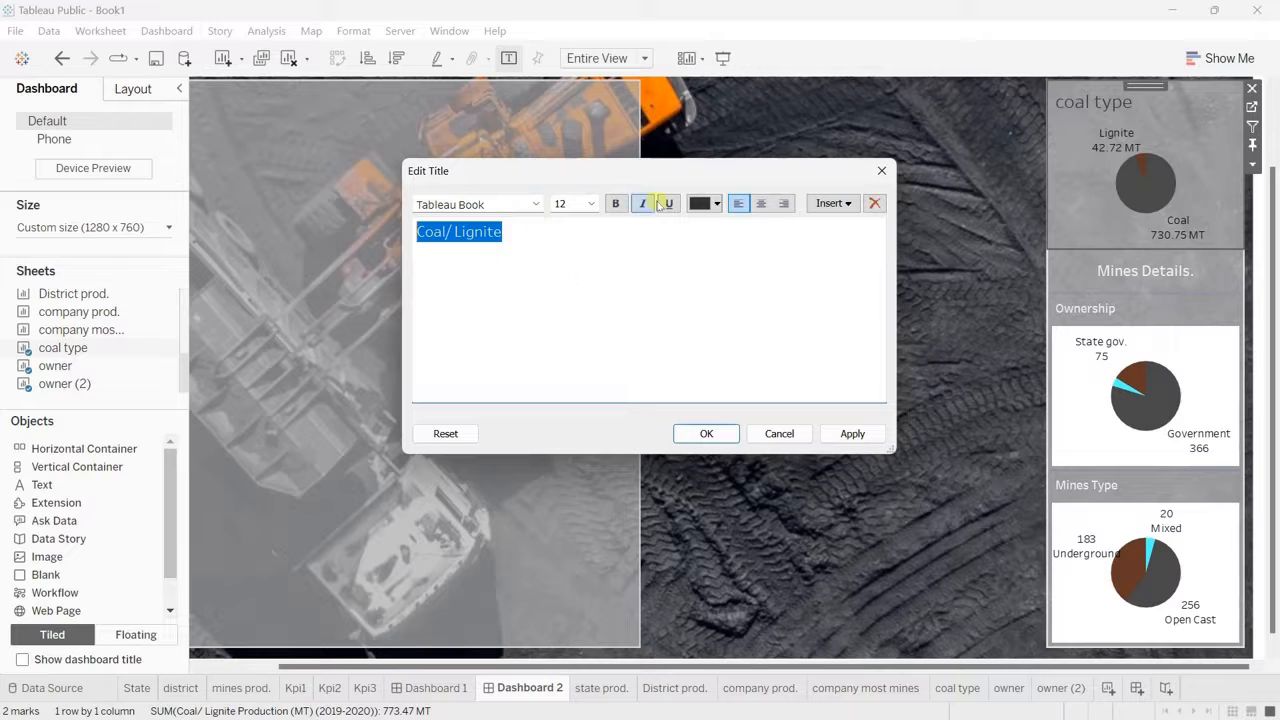
{"action": "left_click", "coordinate": [708, 204]}
{"action": "left_click", "coordinate": [714, 225]}
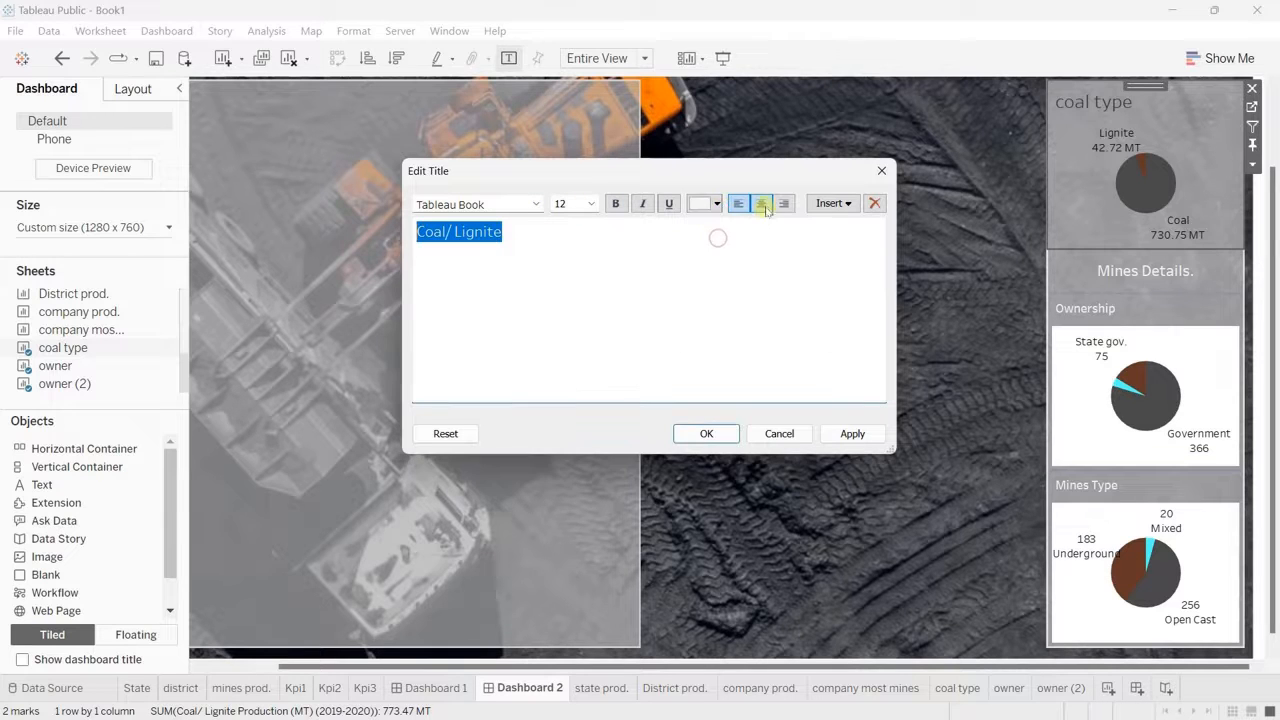
{"action": "left_click", "coordinate": [761, 203]}
{"action": "left_click", "coordinate": [706, 433]}
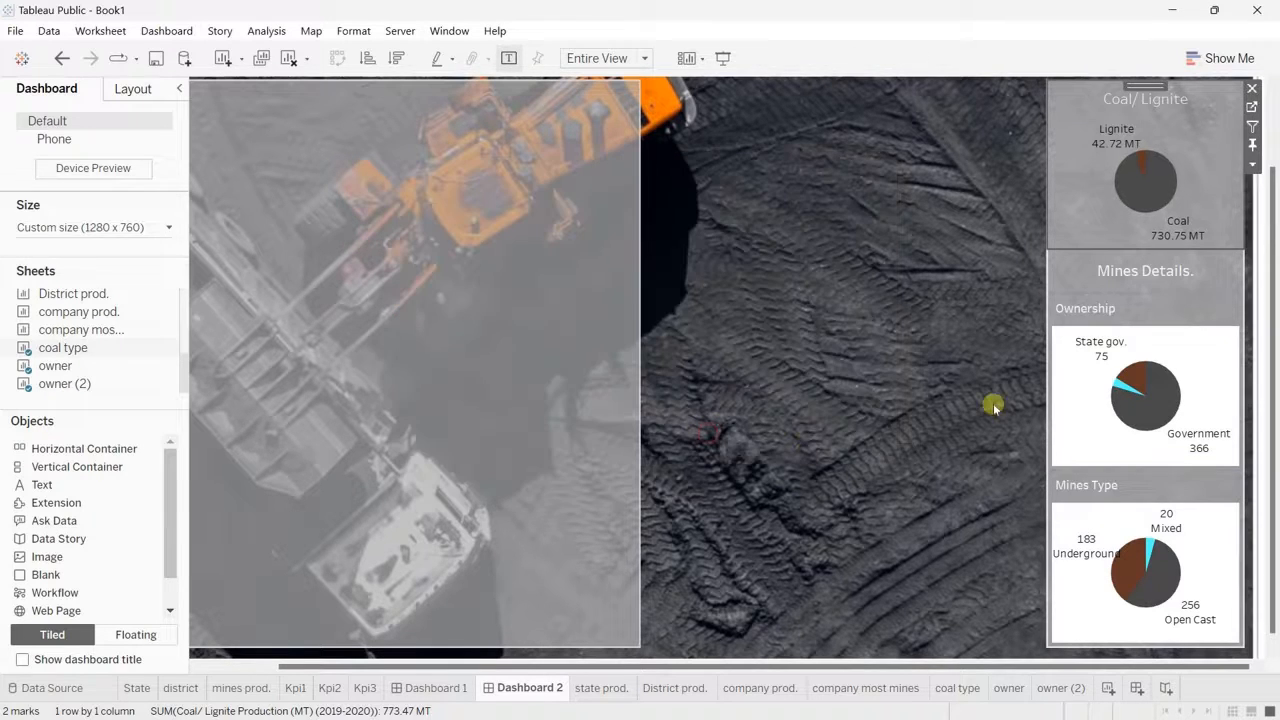
Step: Set the owner sheet's worksheet shading to None and return to Dashboard 2
{"action": "left_click", "coordinate": [1196, 340]}
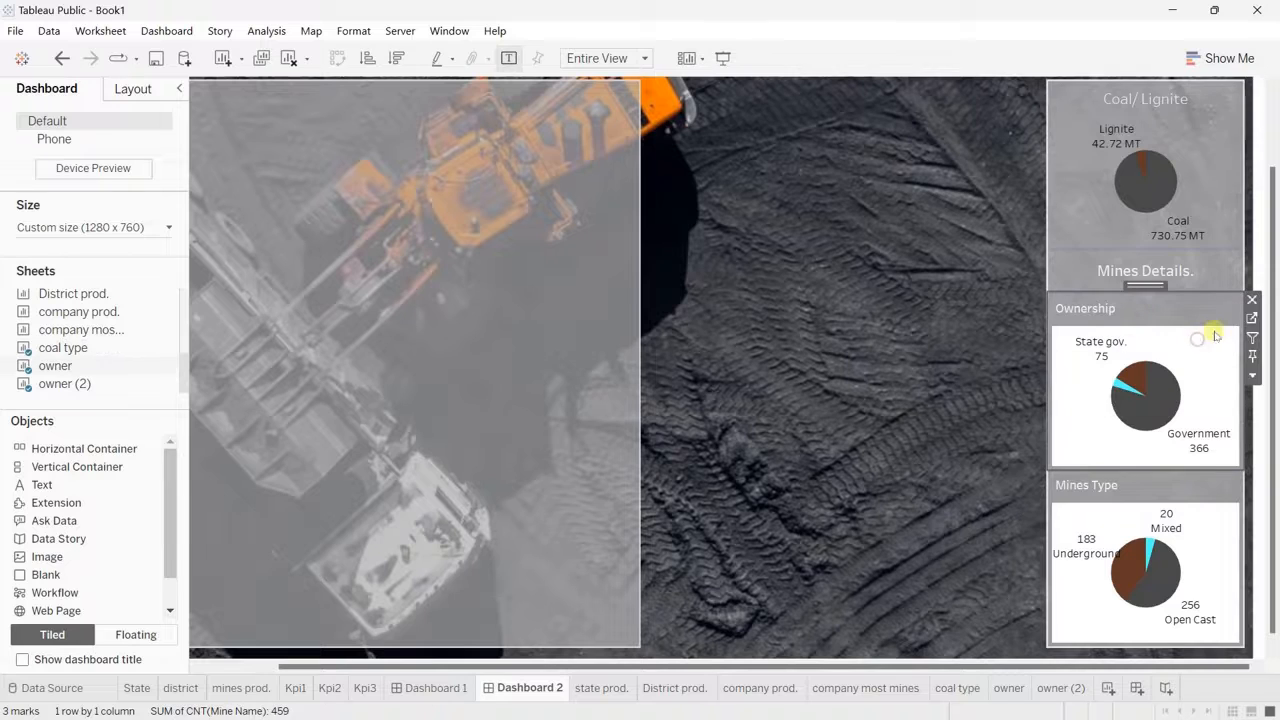
{"action": "left_click", "coordinate": [1251, 317]}
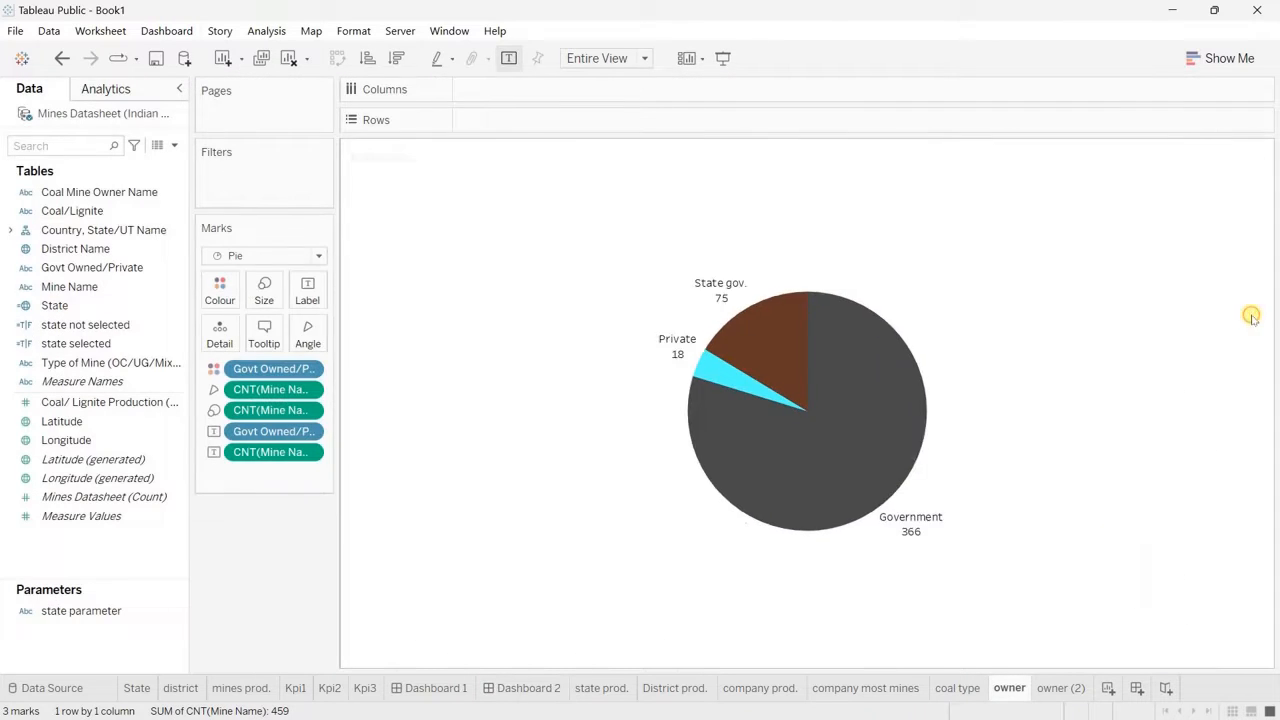
{"action": "right_click", "coordinate": [445, 295]}
{"action": "left_click", "coordinate": [522, 376]}
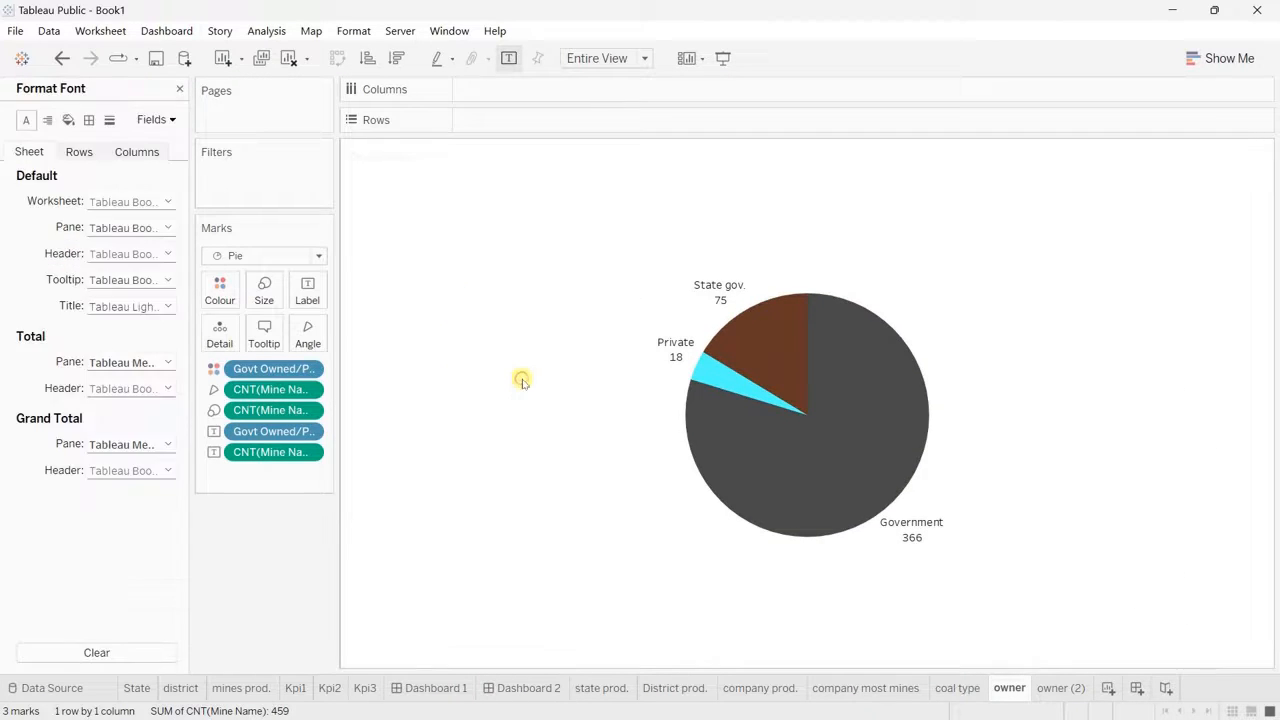
{"action": "left_click", "coordinate": [68, 120]}
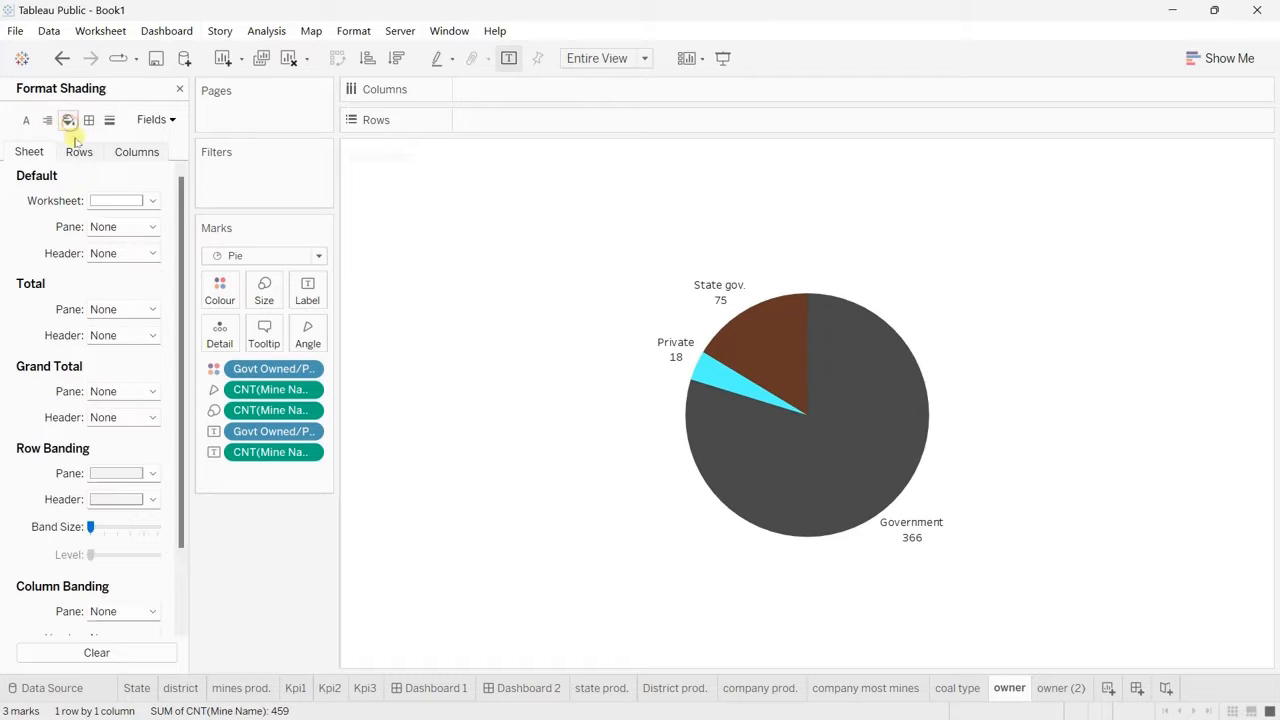
{"action": "left_click", "coordinate": [152, 200]}
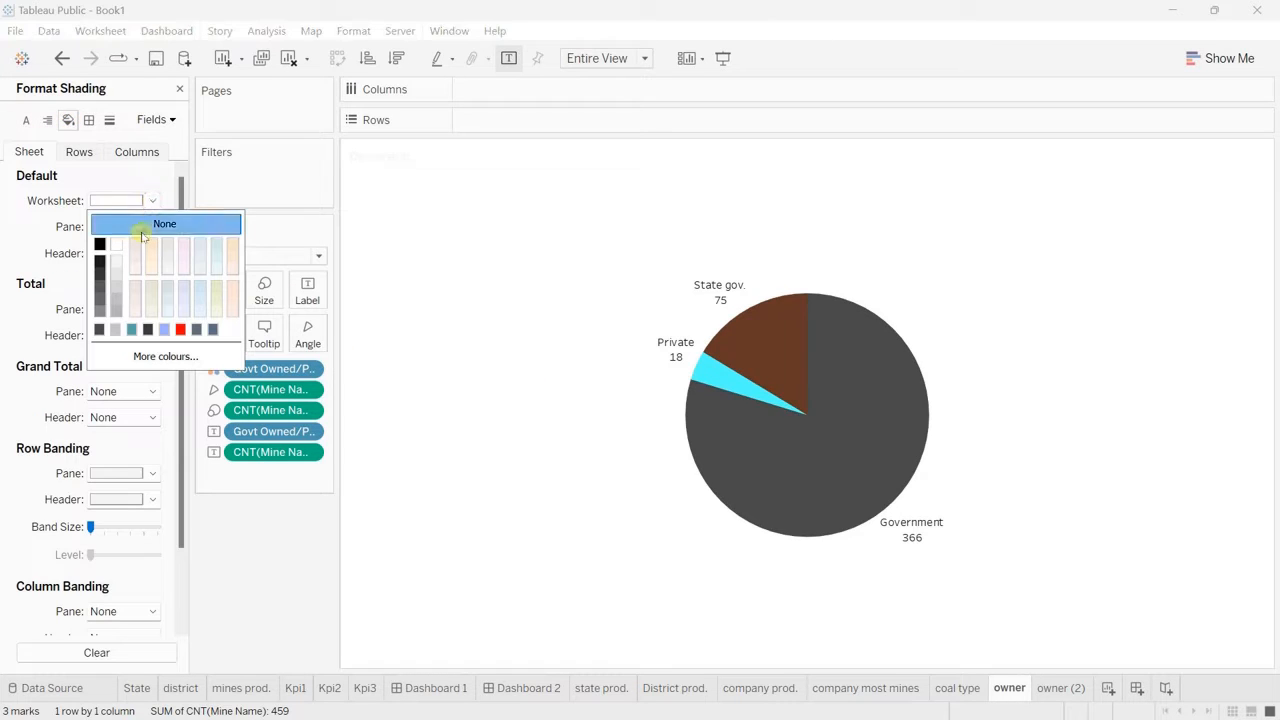
{"action": "left_click", "coordinate": [143, 228]}
{"action": "left_click", "coordinate": [518, 690]}
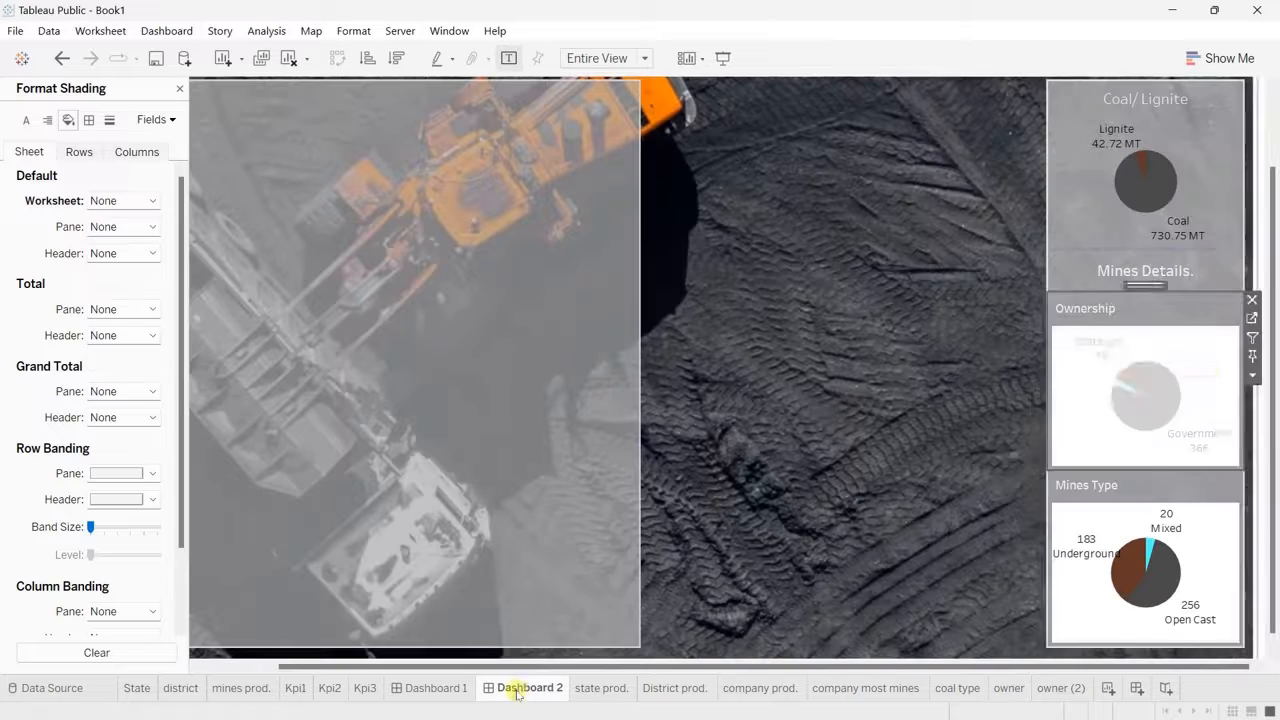
Step: Set the owner (2) sheet's worksheet shading to None and preview Dashboard 2 in presentation mode
{"action": "left_click", "coordinate": [1205, 545]}
{"action": "left_click", "coordinate": [1251, 497]}
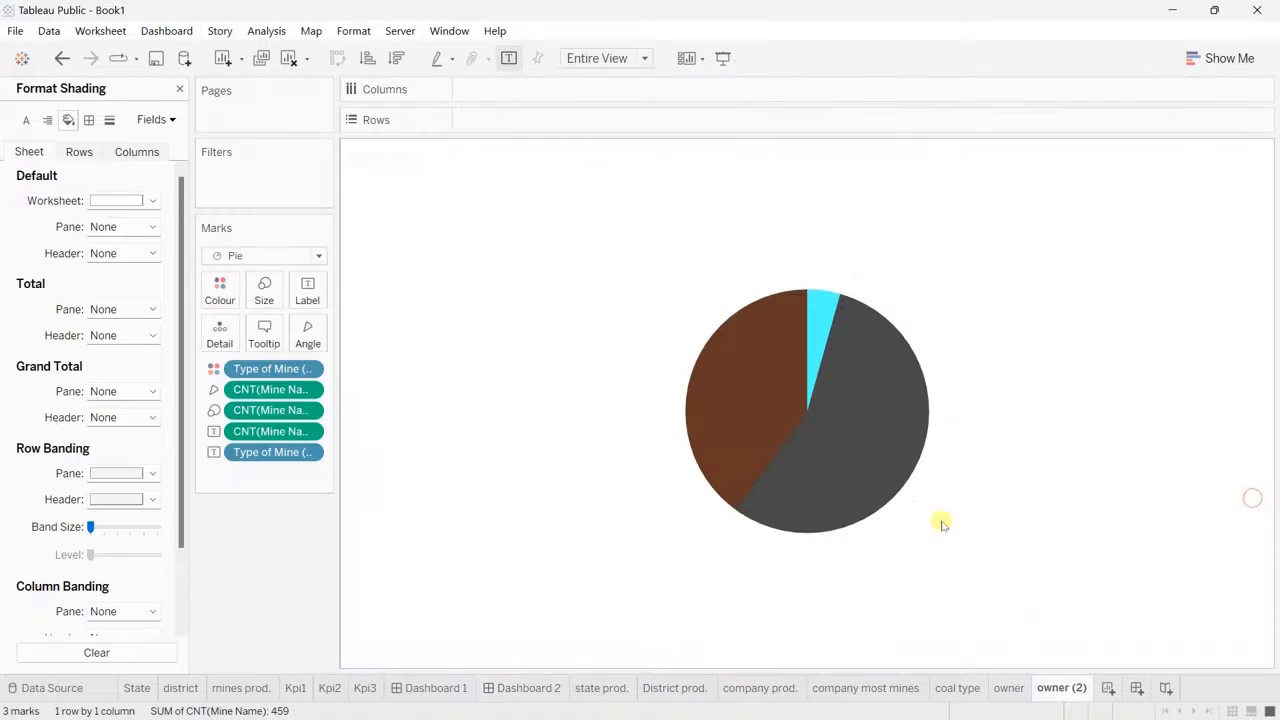
{"action": "right_click", "coordinate": [483, 342]}
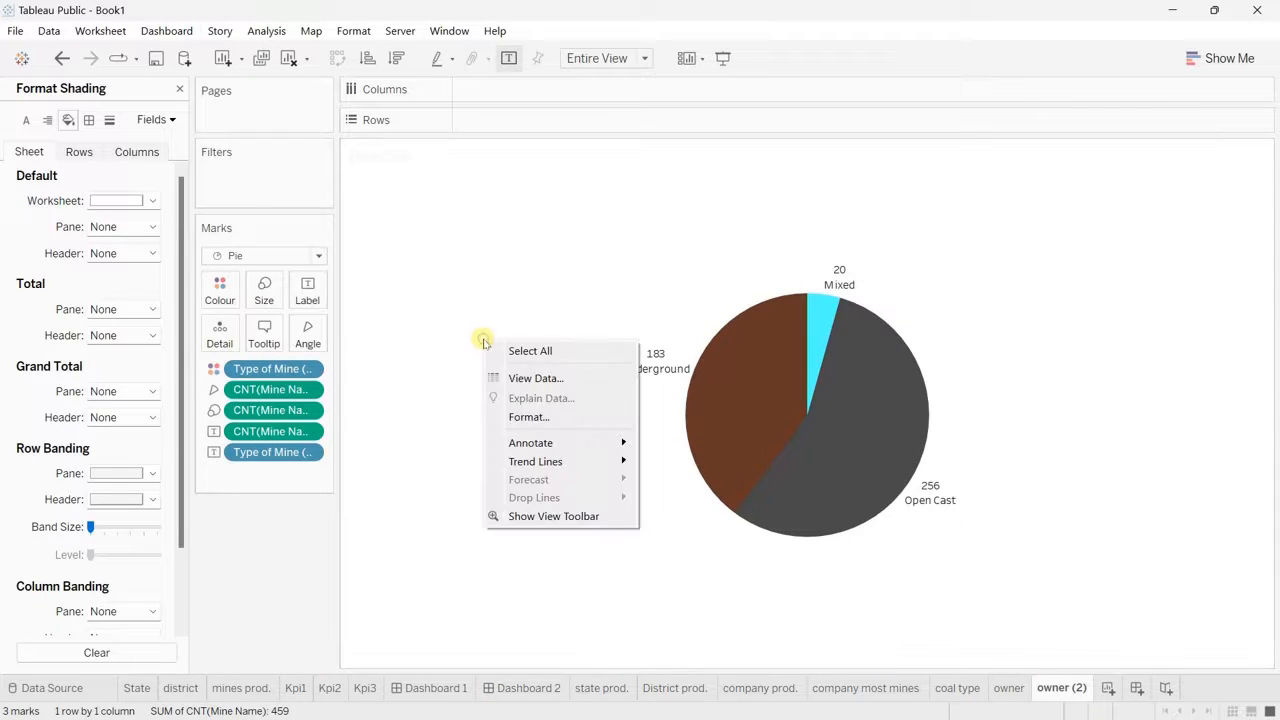
{"action": "left_click", "coordinate": [552, 420]}
{"action": "left_click", "coordinate": [31, 154]}
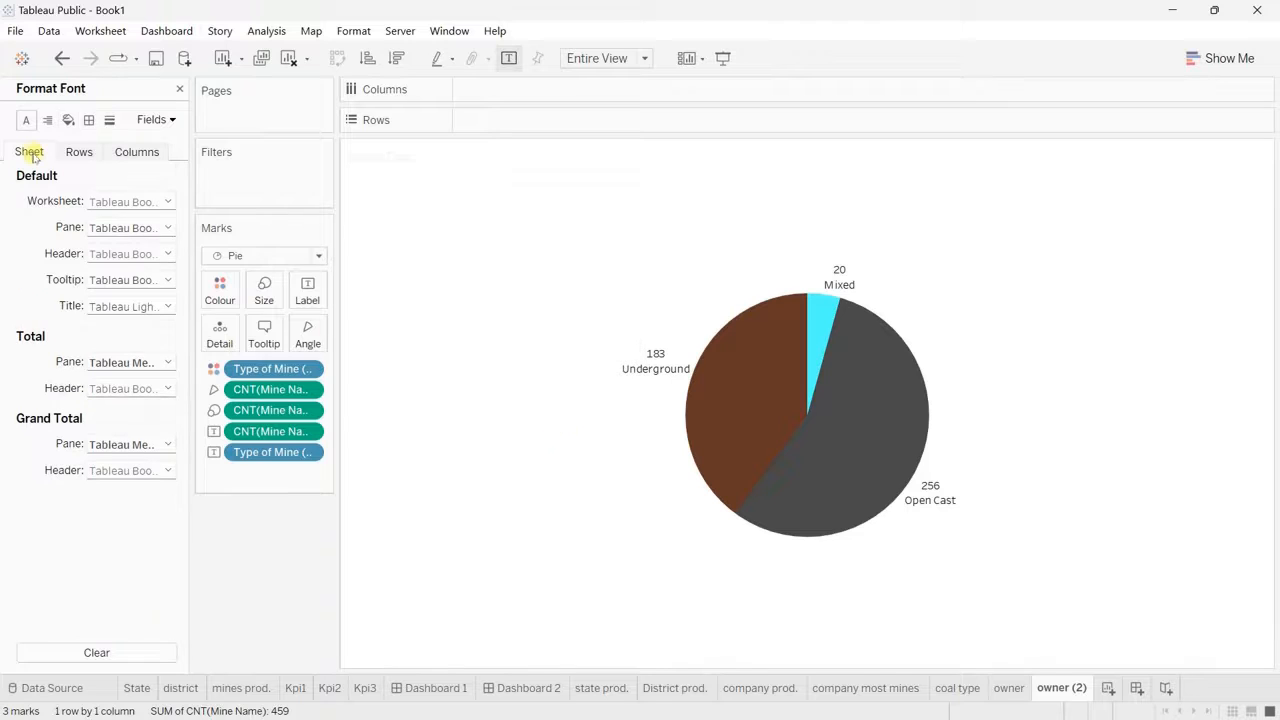
{"action": "left_click", "coordinate": [68, 120]}
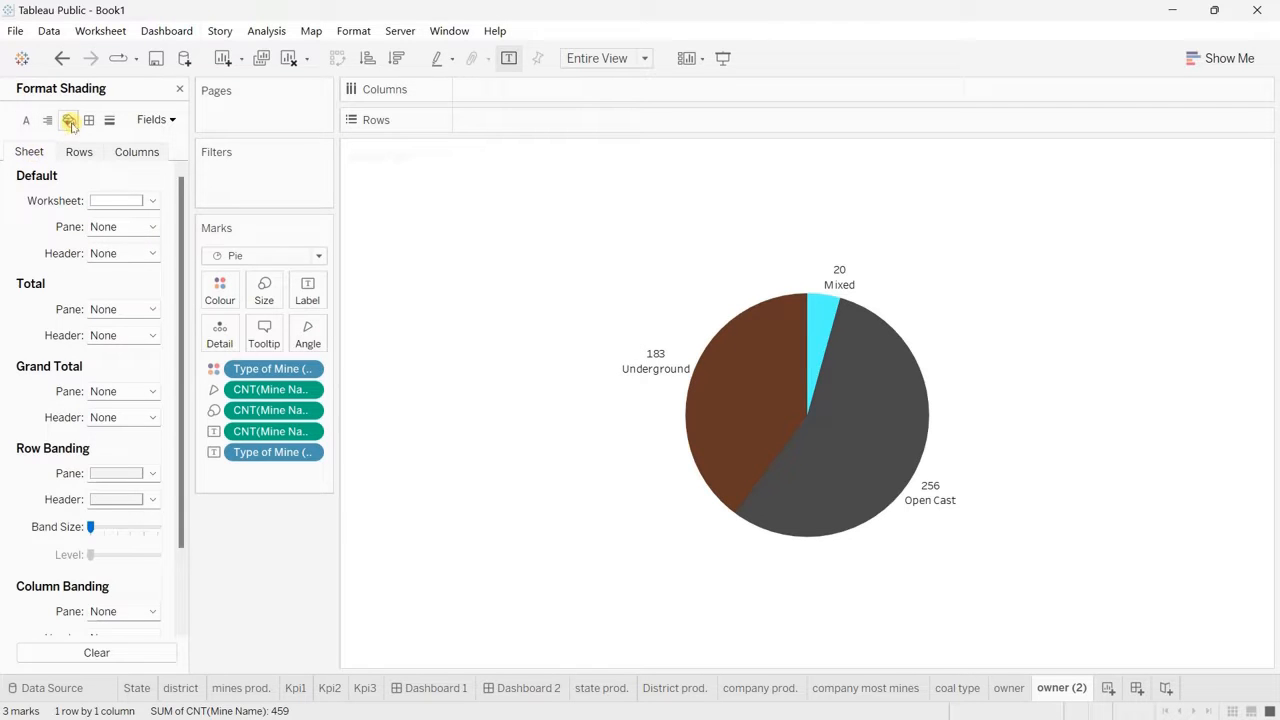
{"action": "left_click", "coordinate": [133, 201]}
{"action": "left_click", "coordinate": [143, 226]}
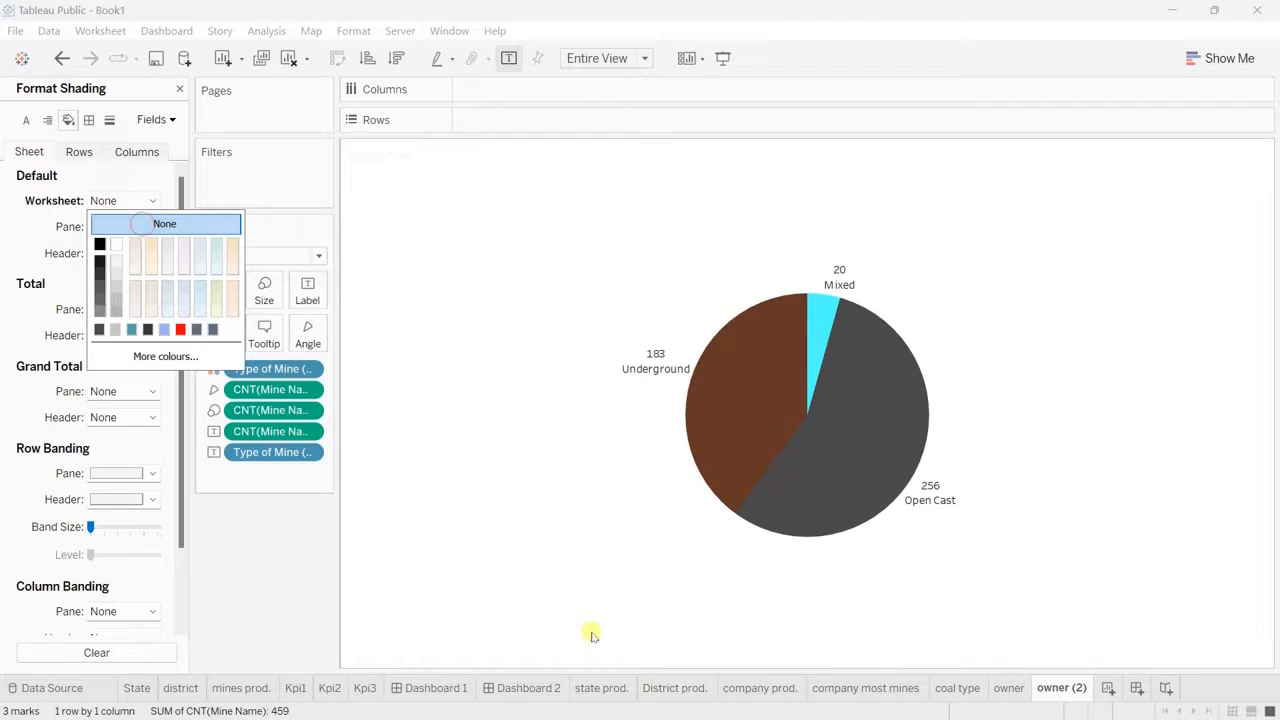
{"action": "left_click", "coordinate": [520, 688]}
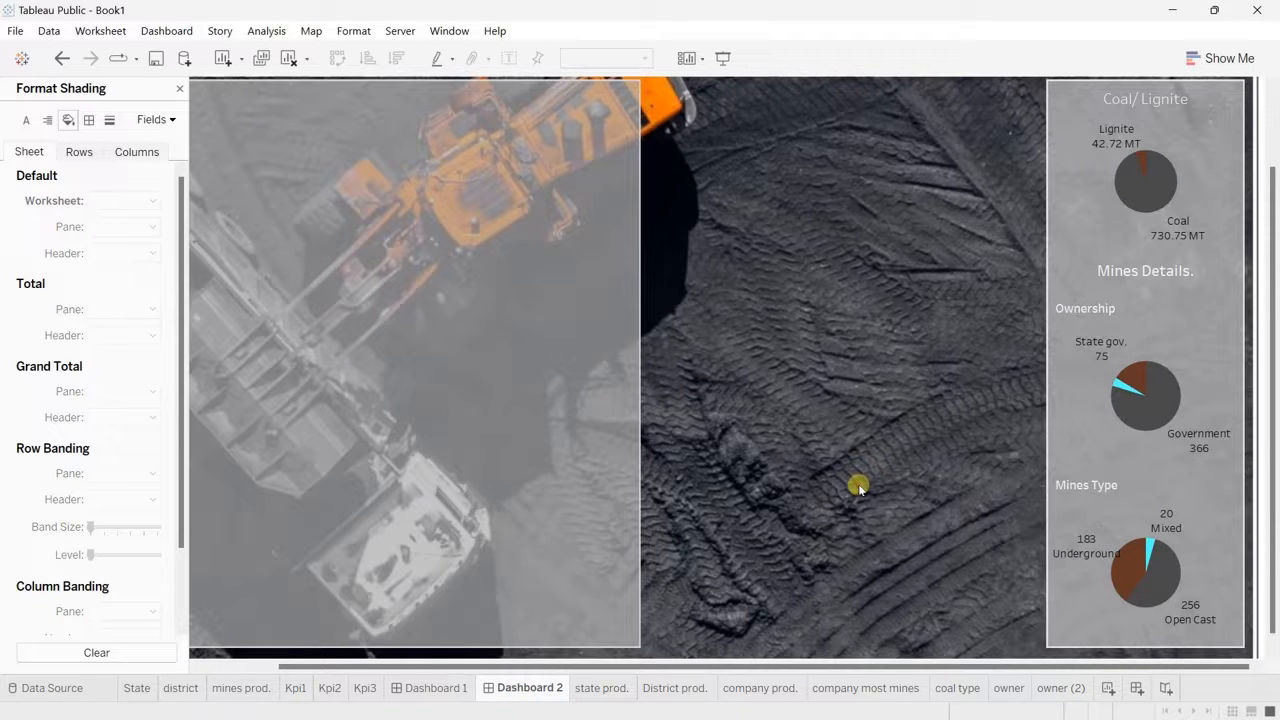
{"action": "left_click", "coordinate": [723, 58]}
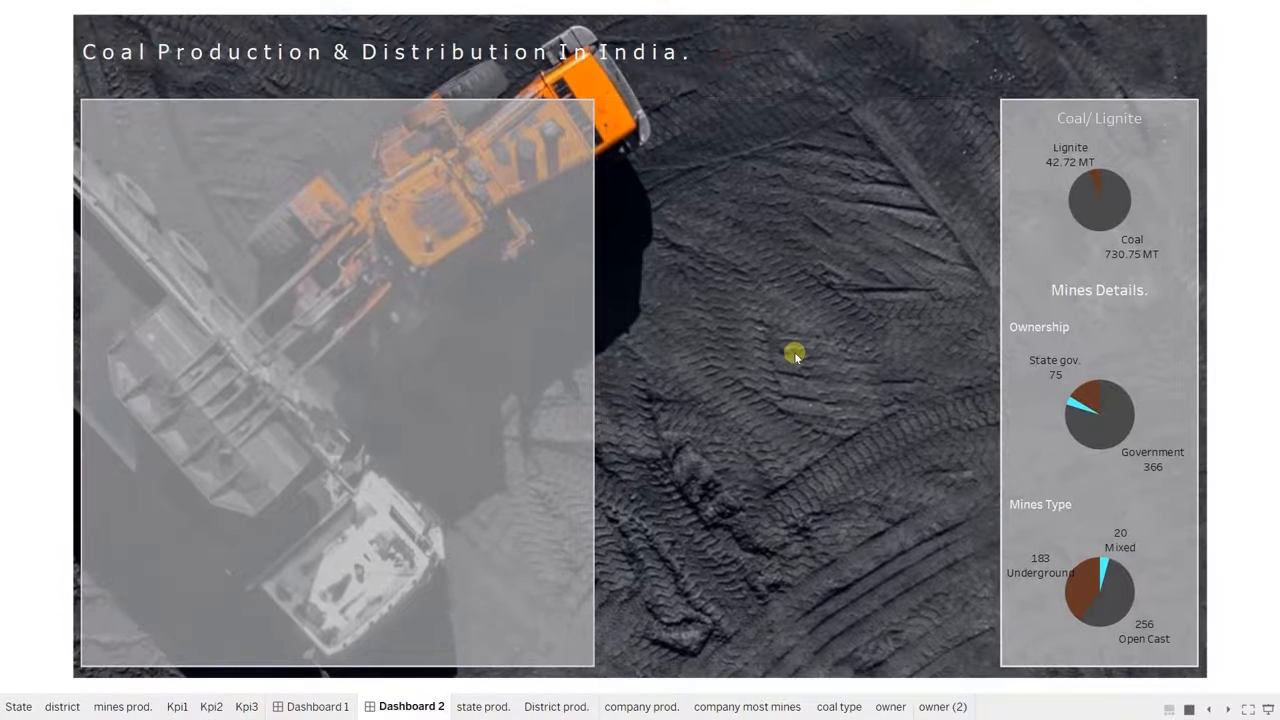
{"action": "key", "text": "Escape"}
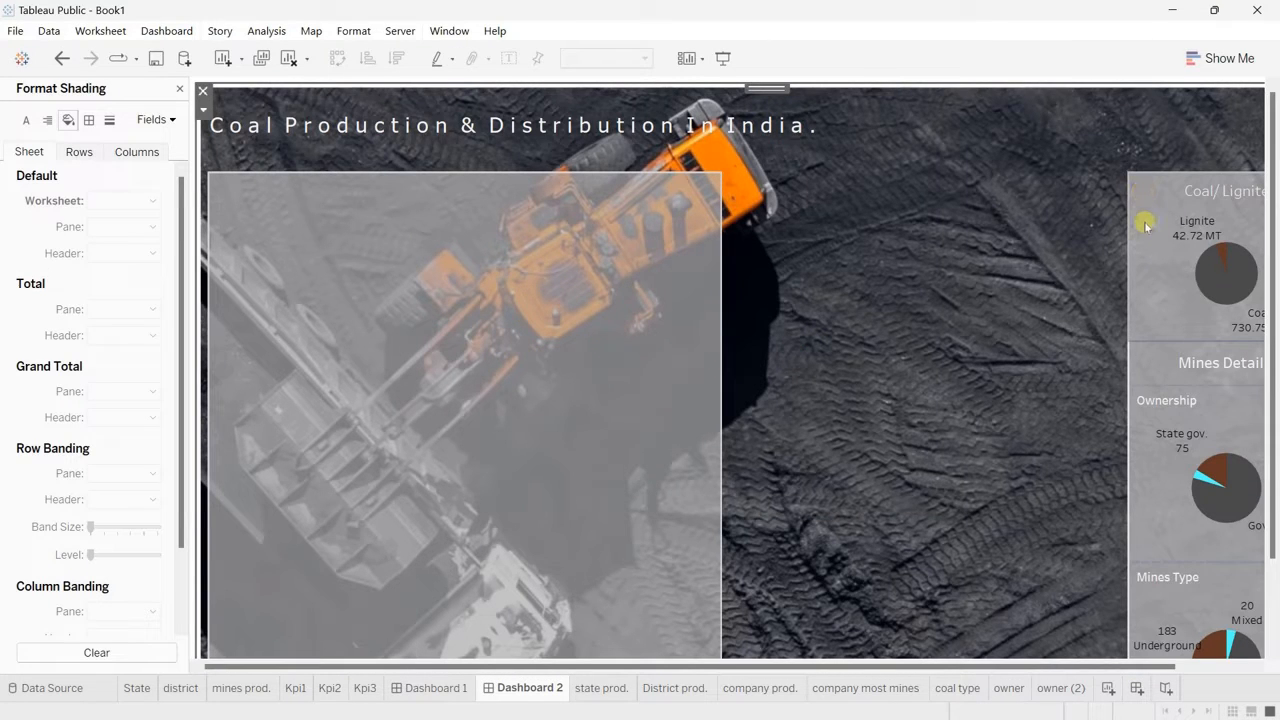
Step: Move the vertical container holding the three pie charts to x position 1,000
{"action": "left_click", "coordinate": [1145, 222]}
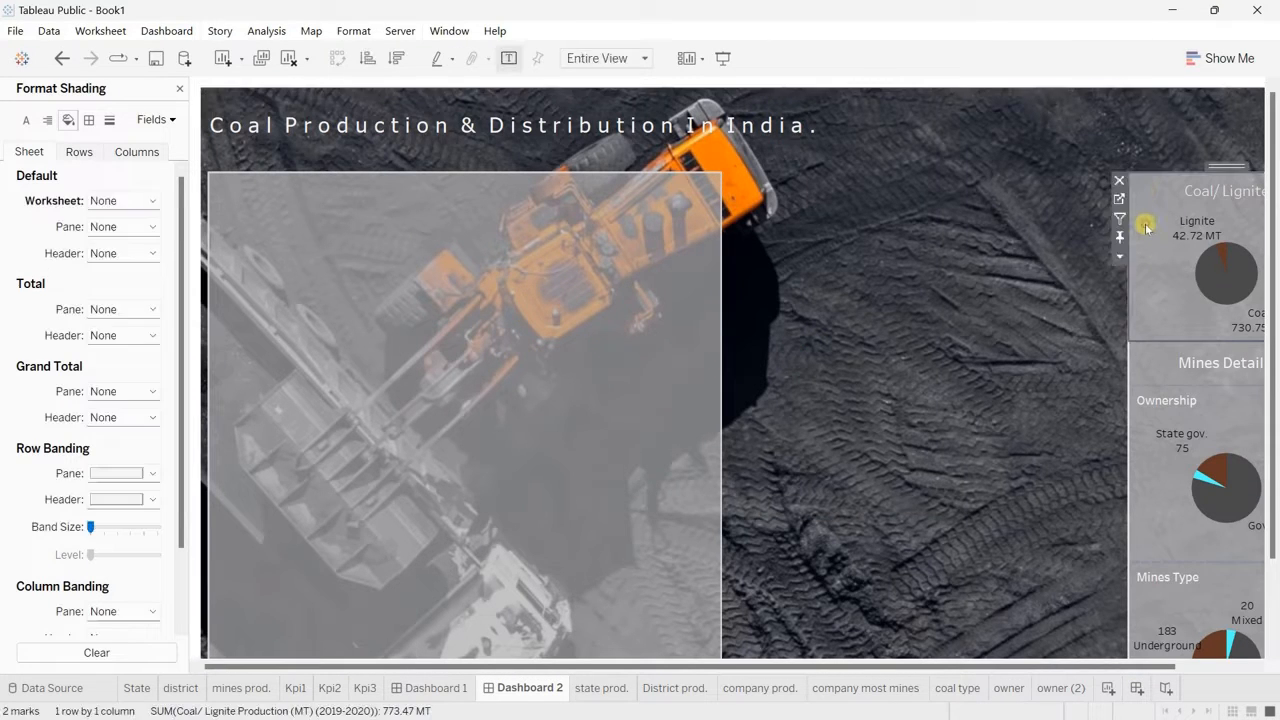
{"action": "left_click", "coordinate": [179, 92]}
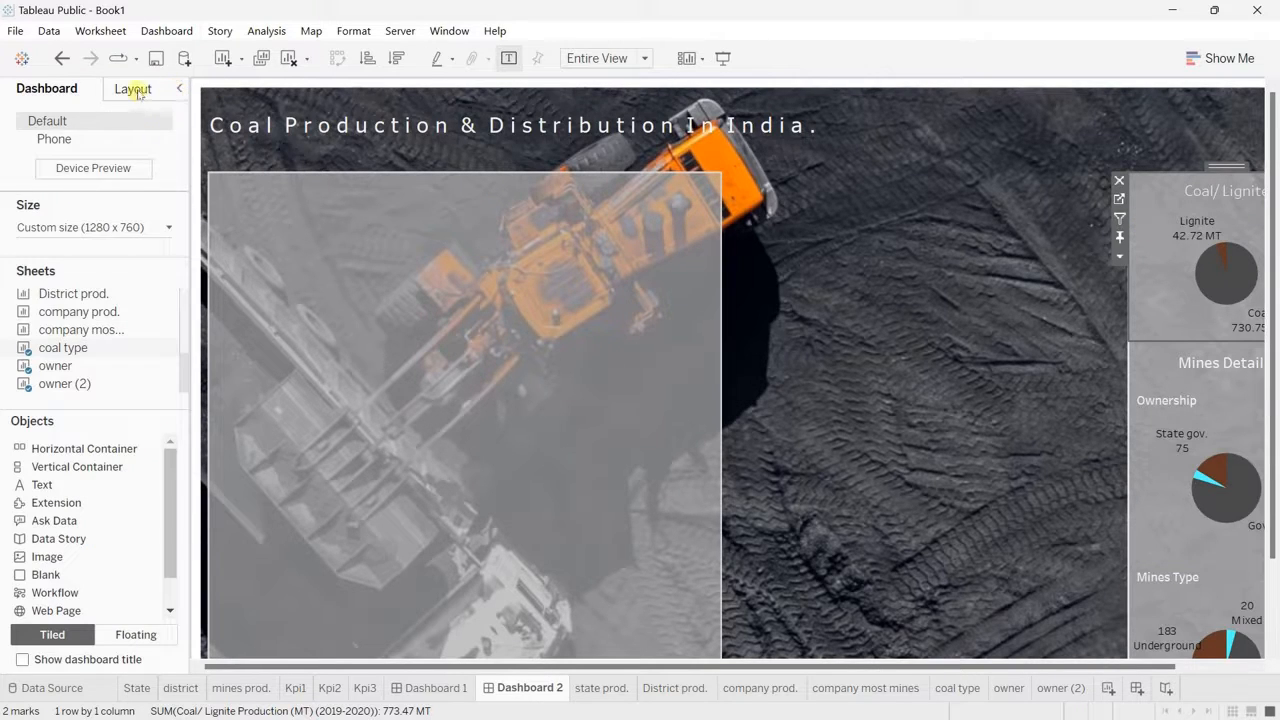
{"action": "left_click", "coordinate": [135, 89]}
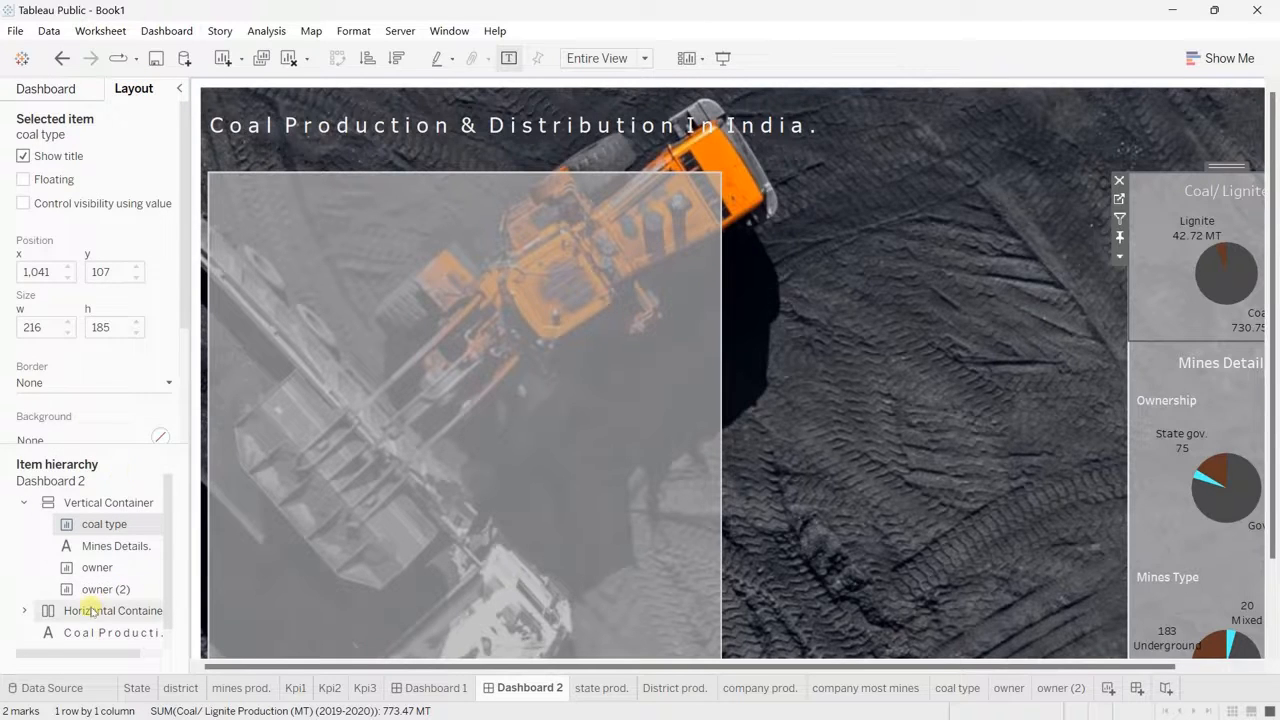
{"action": "left_click", "coordinate": [100, 503]}
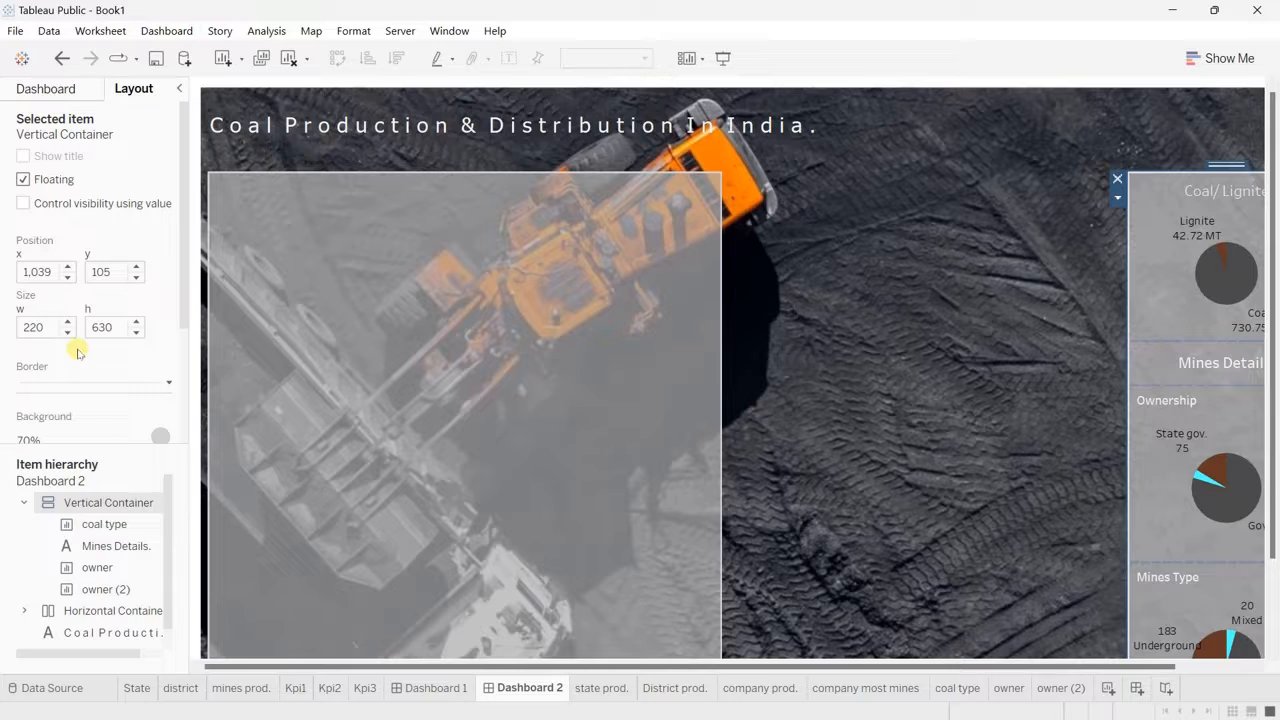
{"action": "left_click", "coordinate": [45, 272]}
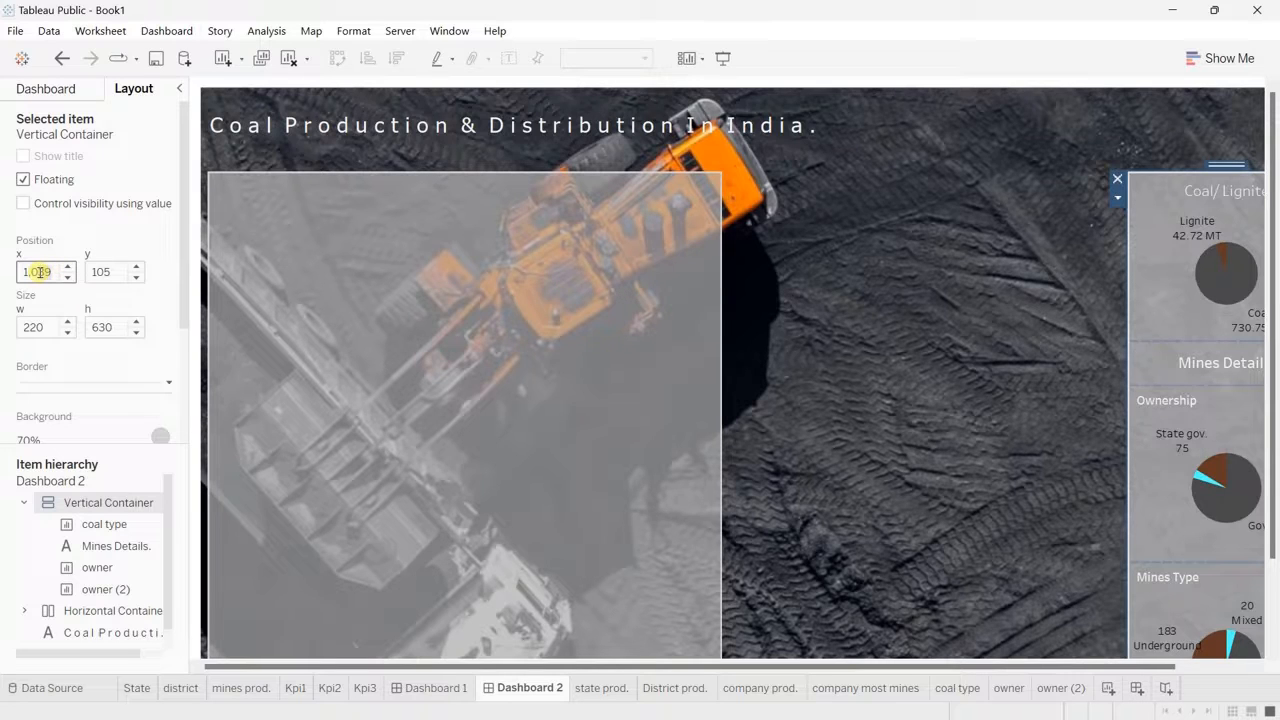
{"action": "double_click", "coordinate": [38, 272]}
{"action": "type", "text": "1025"}
{"action": "key", "text": "Return"}
{"action": "left_click_drag", "start_coordinate": [705, 666], "coordinate": [990, 680]}
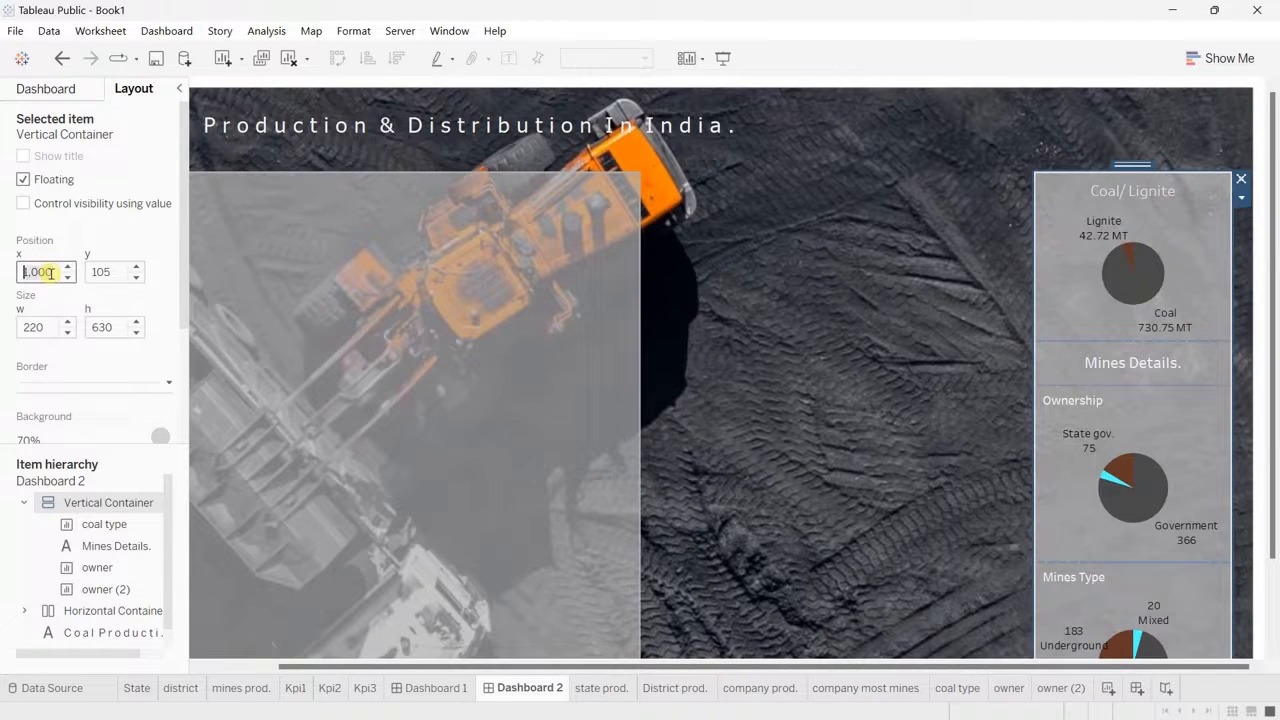
{"action": "key", "text": "Return"}
Step: Set the pie charts' vertical container to a width of 250 and preview the dashboard in presentation mode
{"action": "left_click", "coordinate": [45, 328]}
{"action": "double_click", "coordinate": [45, 330]}
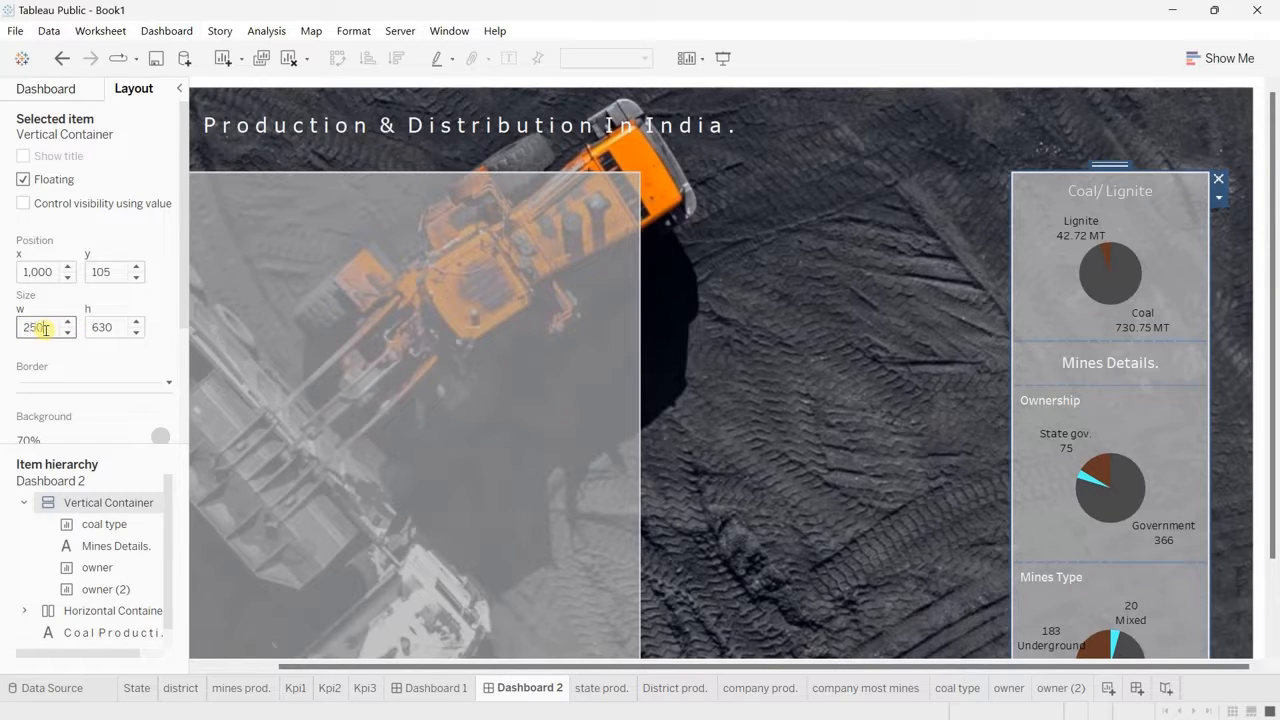
{"action": "type", "text": "250"}
{"action": "key", "text": "Return"}
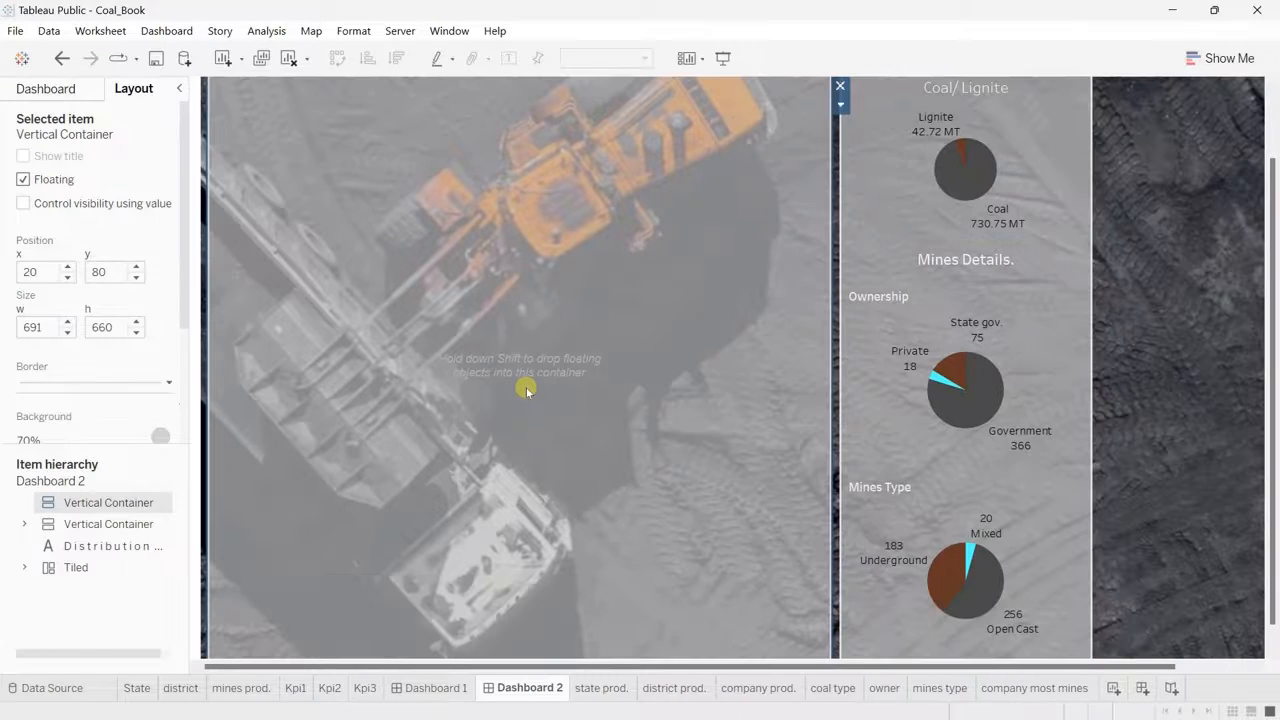
{"action": "left_click", "coordinate": [723, 60]}
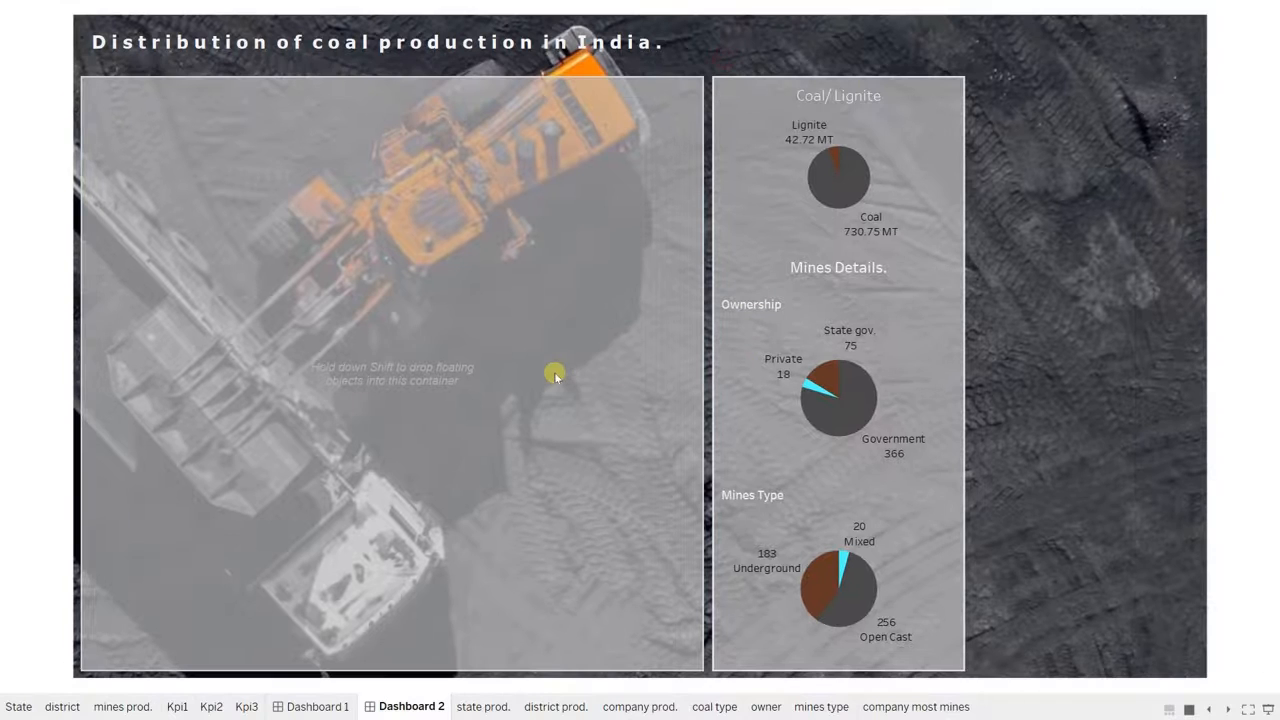
Step: Leave presentation mode, review the state prod., district prod. and company prod. charts, and return to Dashboard 2
{"action": "key", "text": "Escape"}
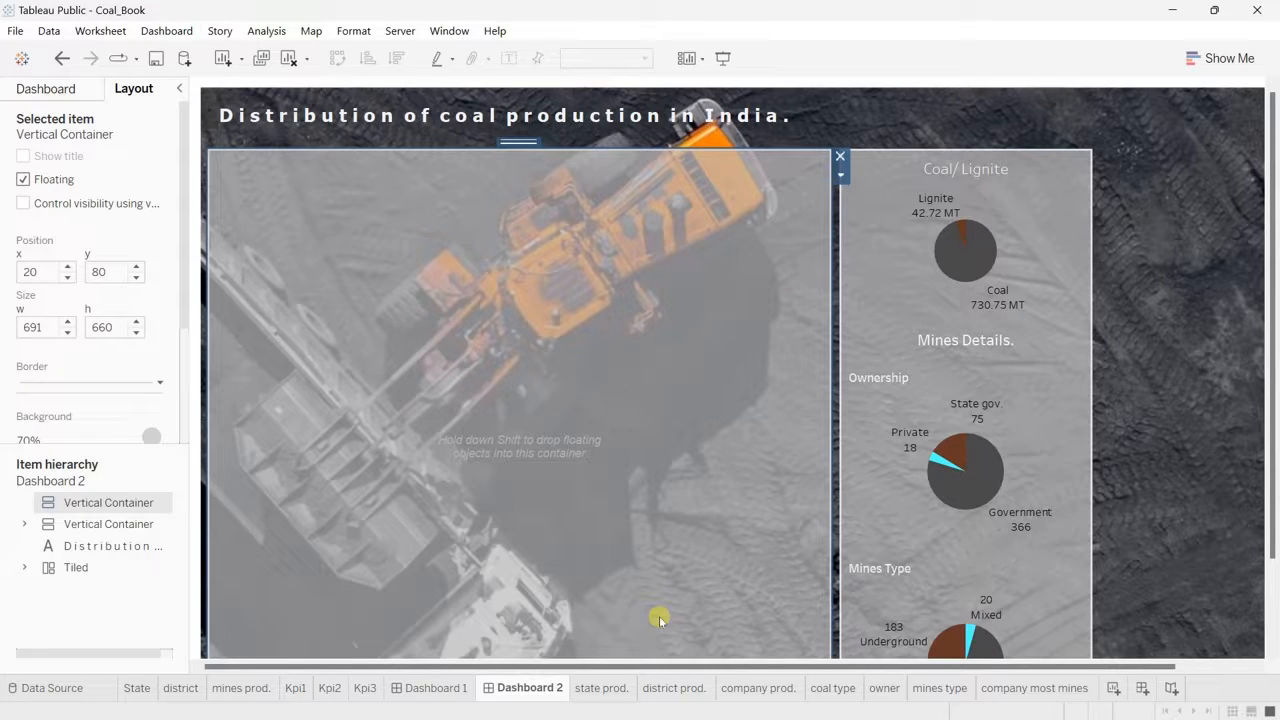
{"action": "left_click", "coordinate": [590, 690]}
{"action": "left_click", "coordinate": [672, 690]}
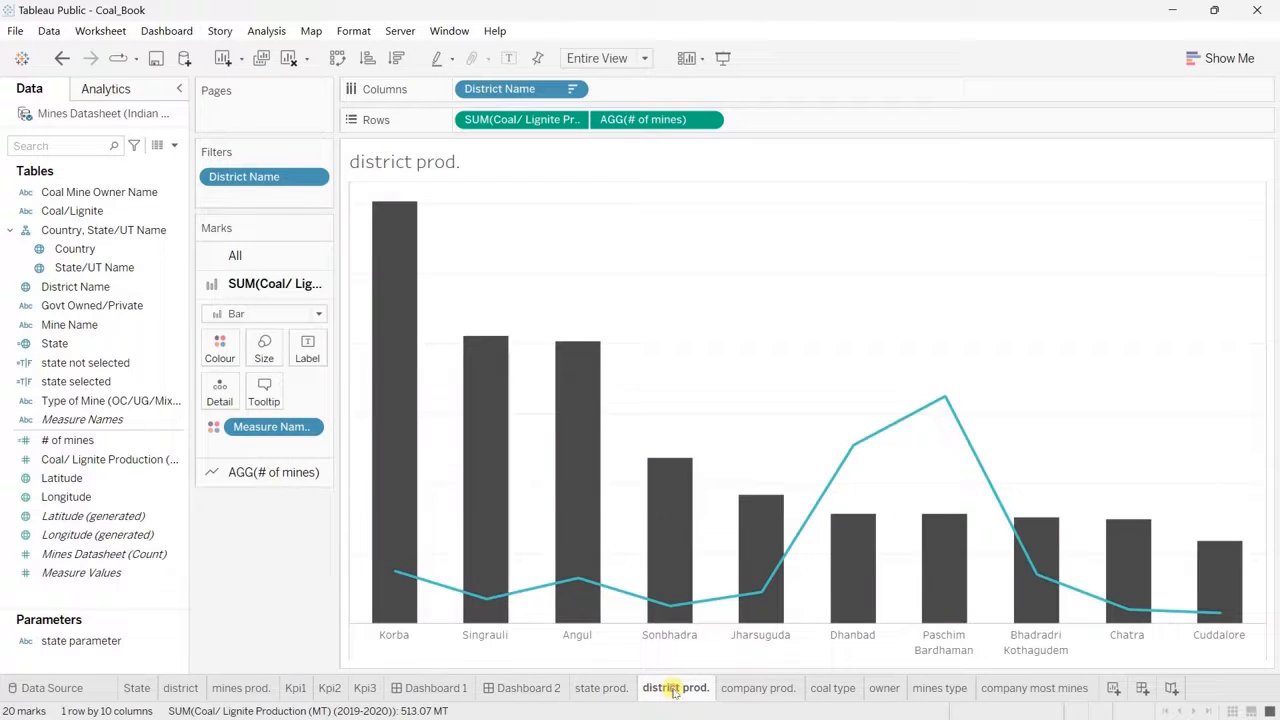
{"action": "left_click", "coordinate": [759, 688]}
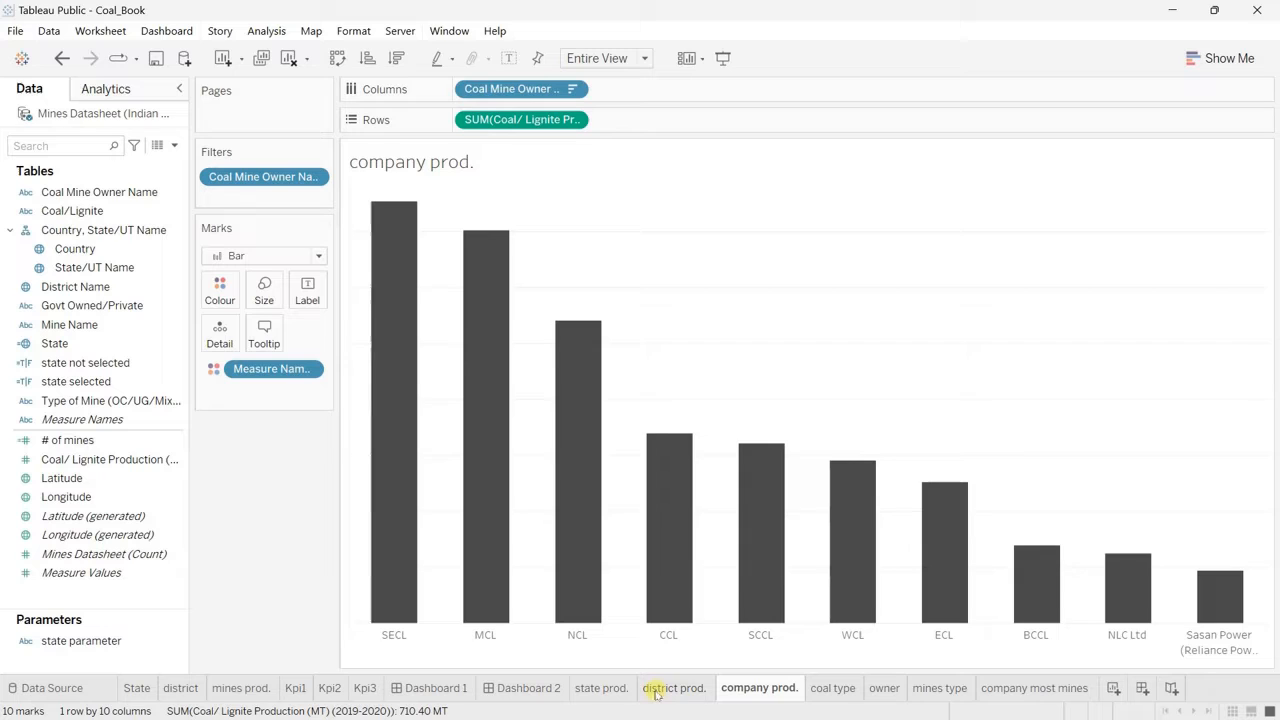
{"action": "mouse_move", "coordinate": [656, 693]}
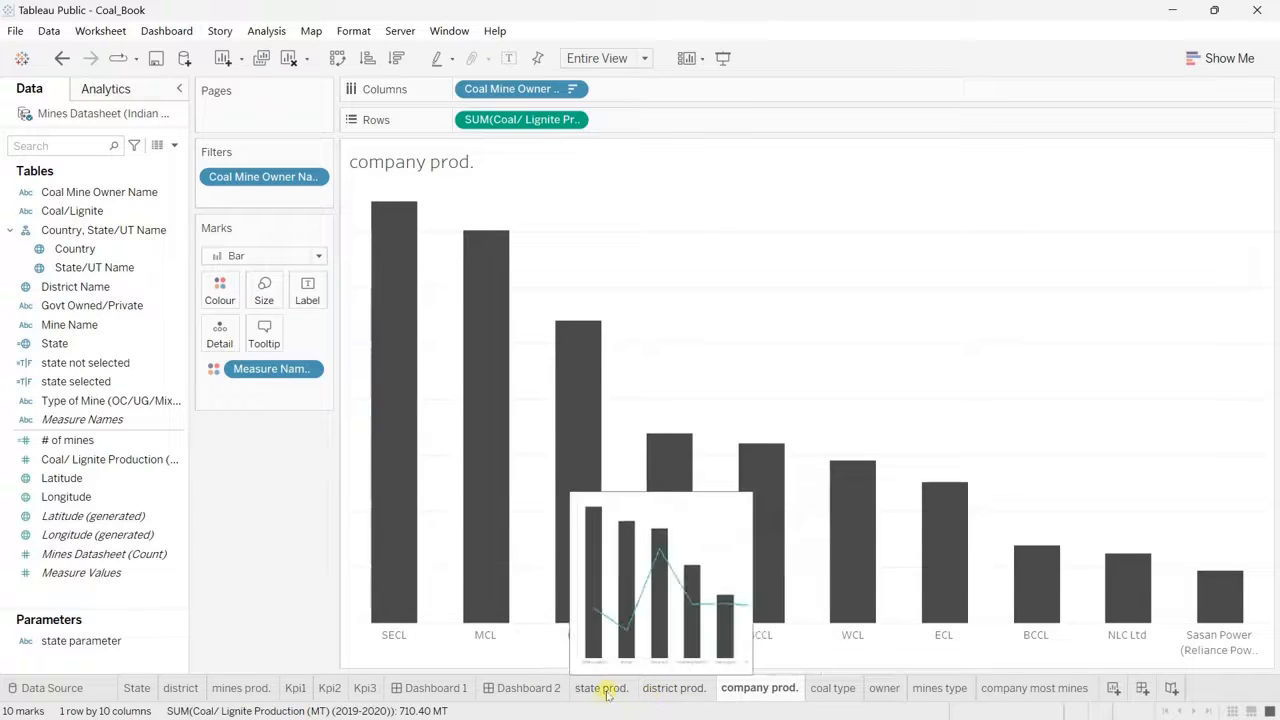
{"action": "left_click", "coordinate": [606, 693]}
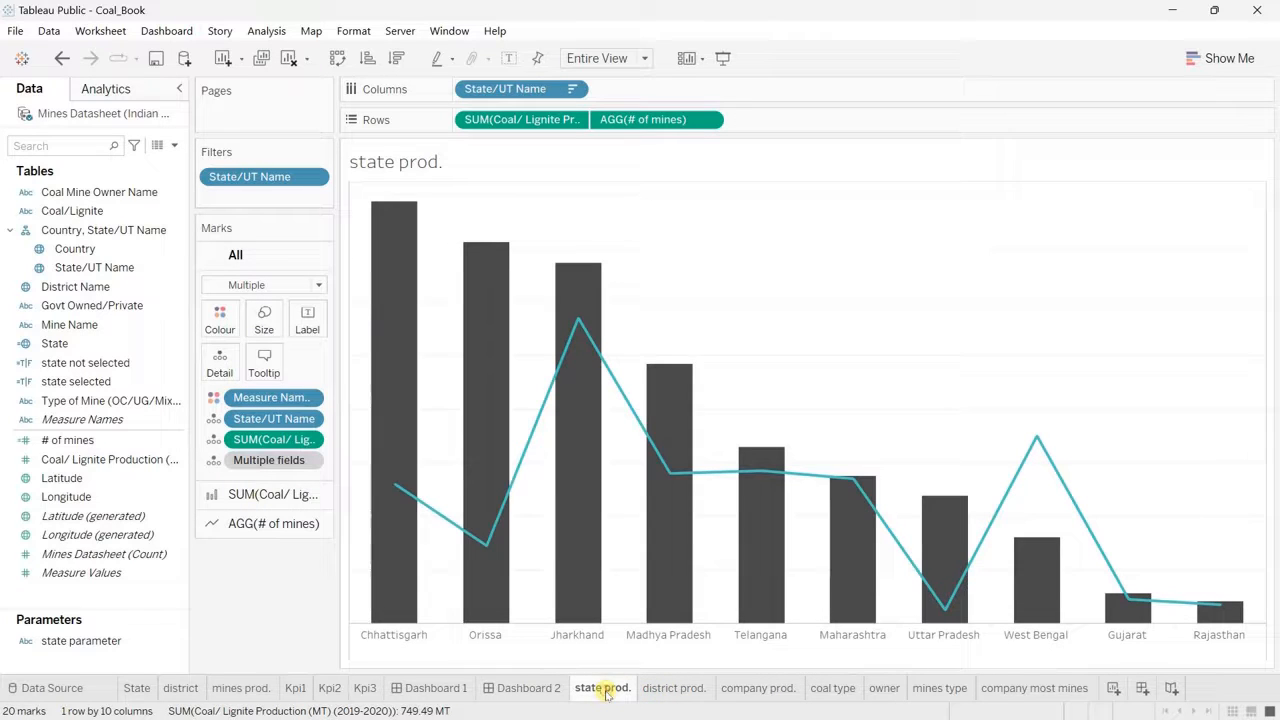
{"action": "left_click", "coordinate": [668, 690]}
{"action": "left_click", "coordinate": [740, 698]}
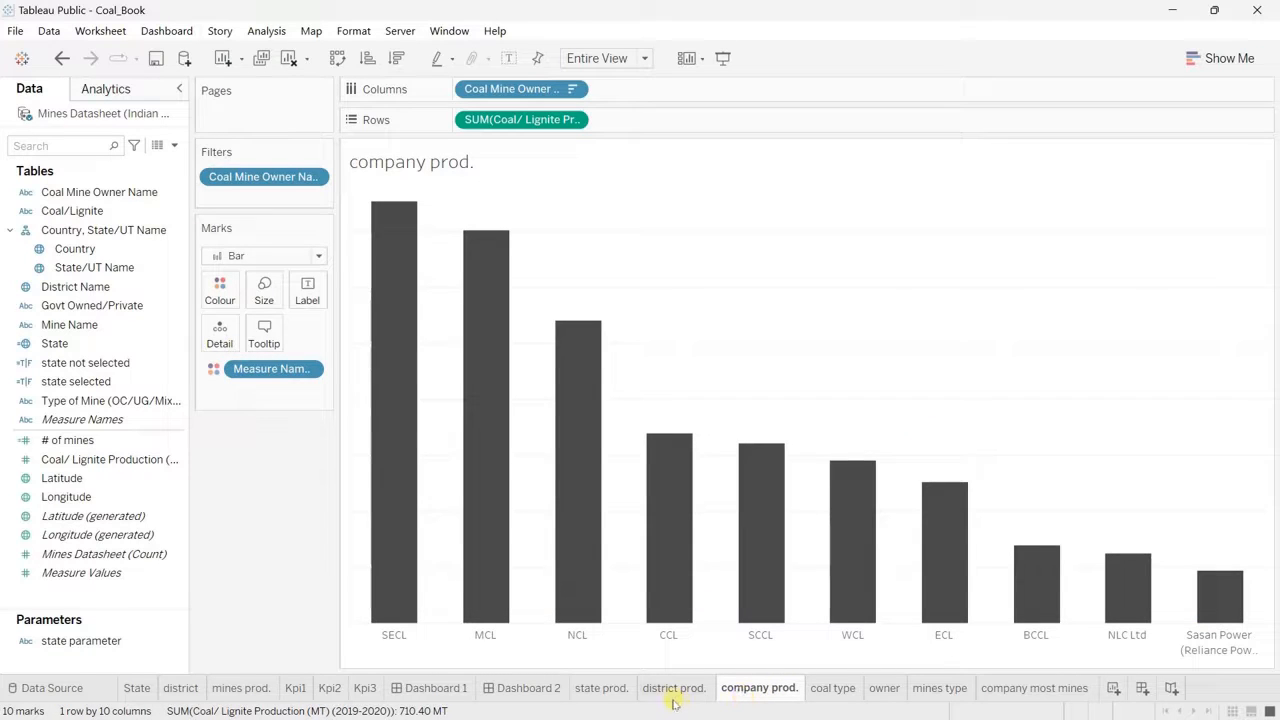
{"action": "left_click", "coordinate": [530, 688]}
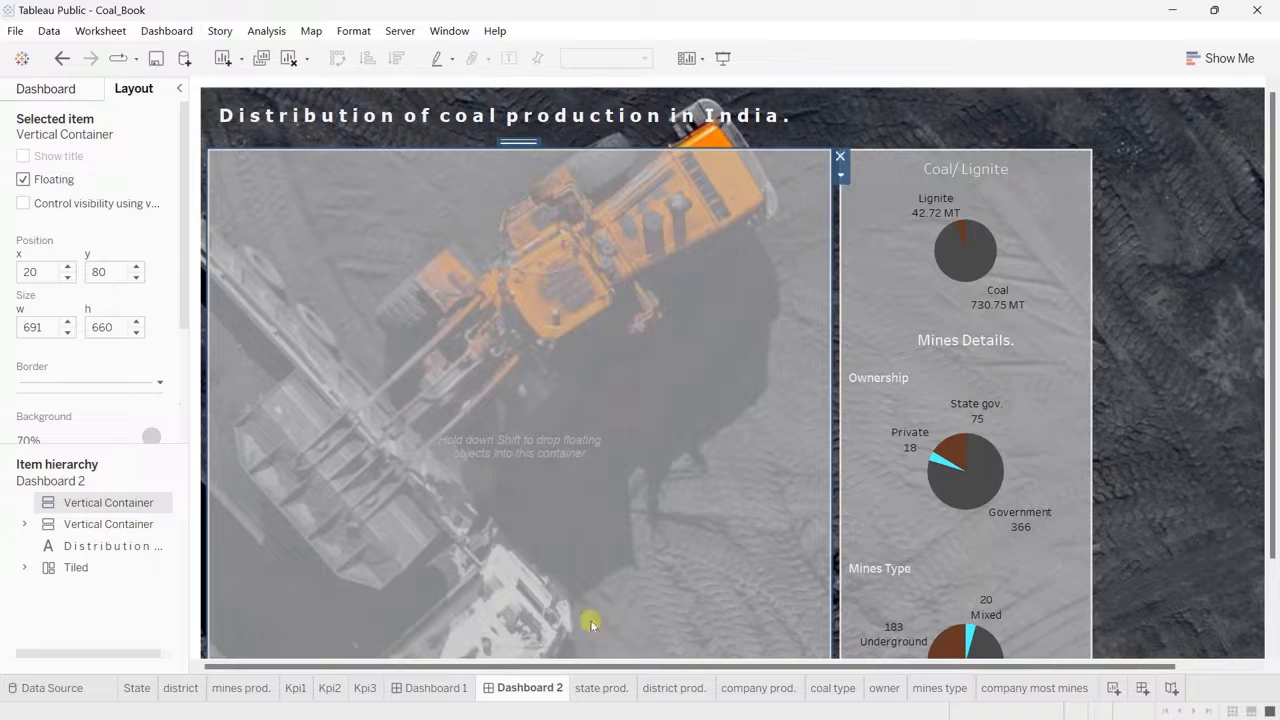
Step: Create a new parameter named "viz type" from the state prod. sheet
{"action": "left_click", "coordinate": [600, 688]}
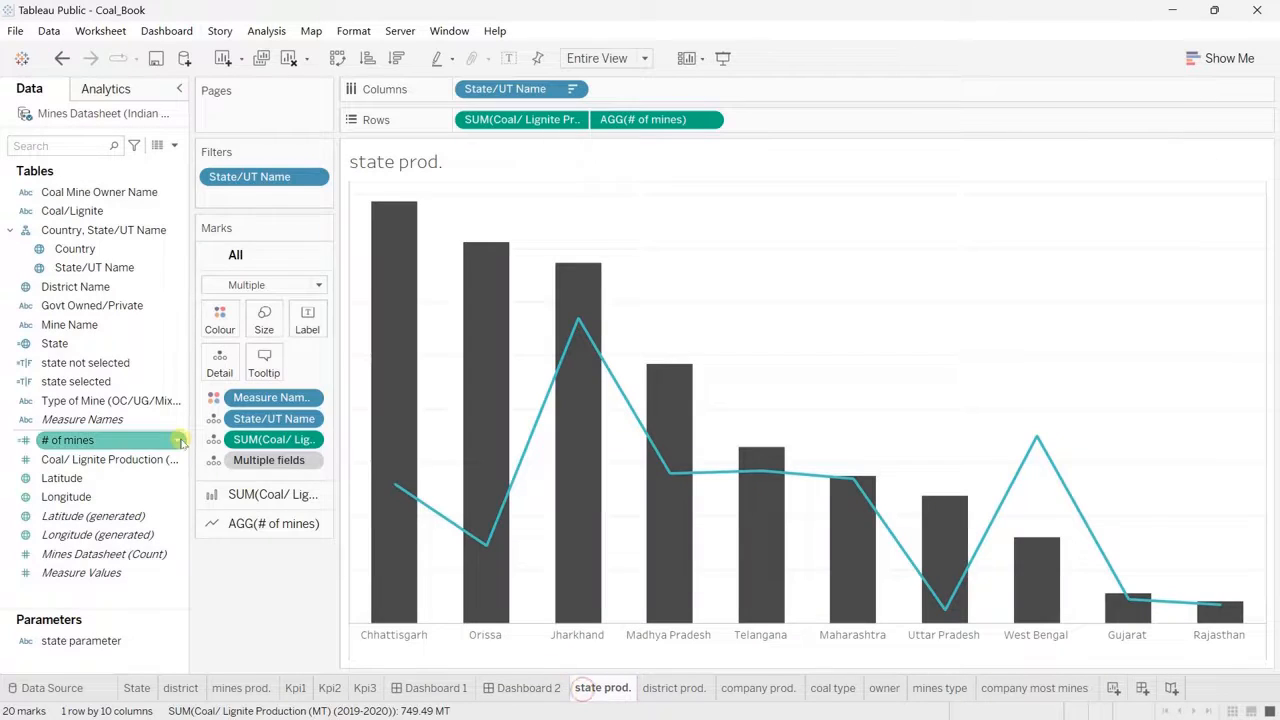
{"action": "left_click", "coordinate": [176, 147]}
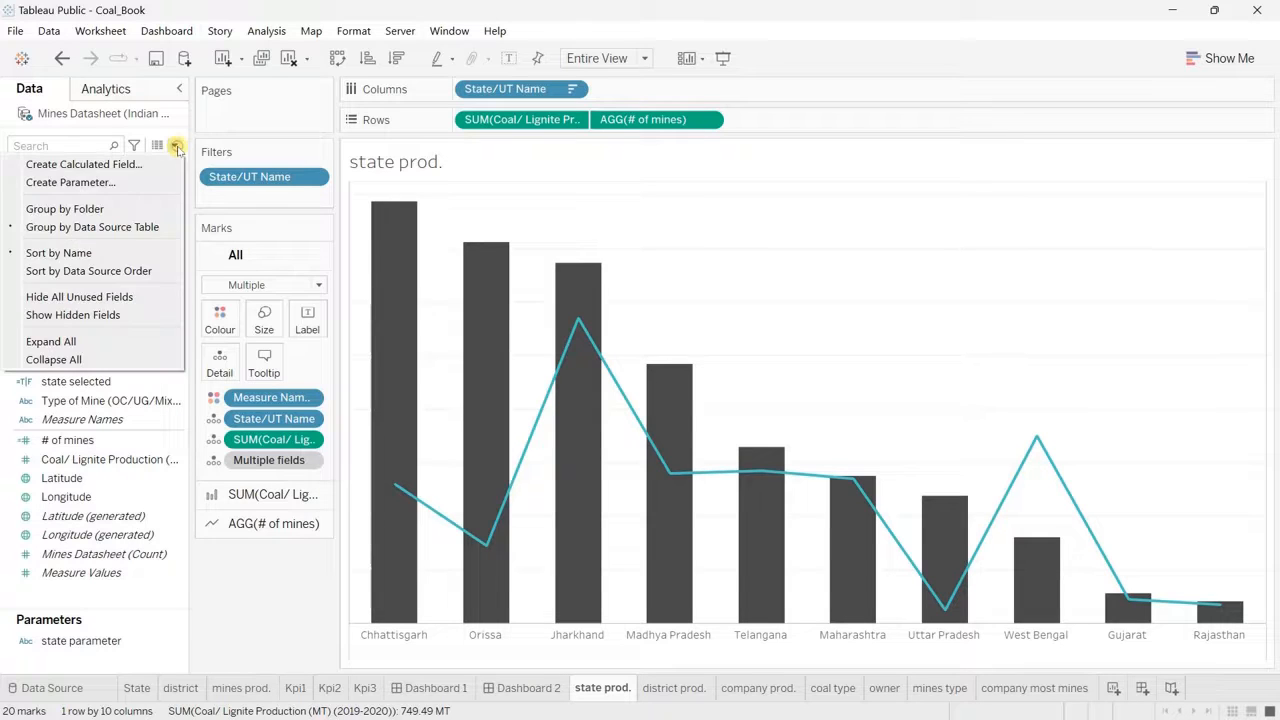
{"action": "left_click", "coordinate": [176, 178]}
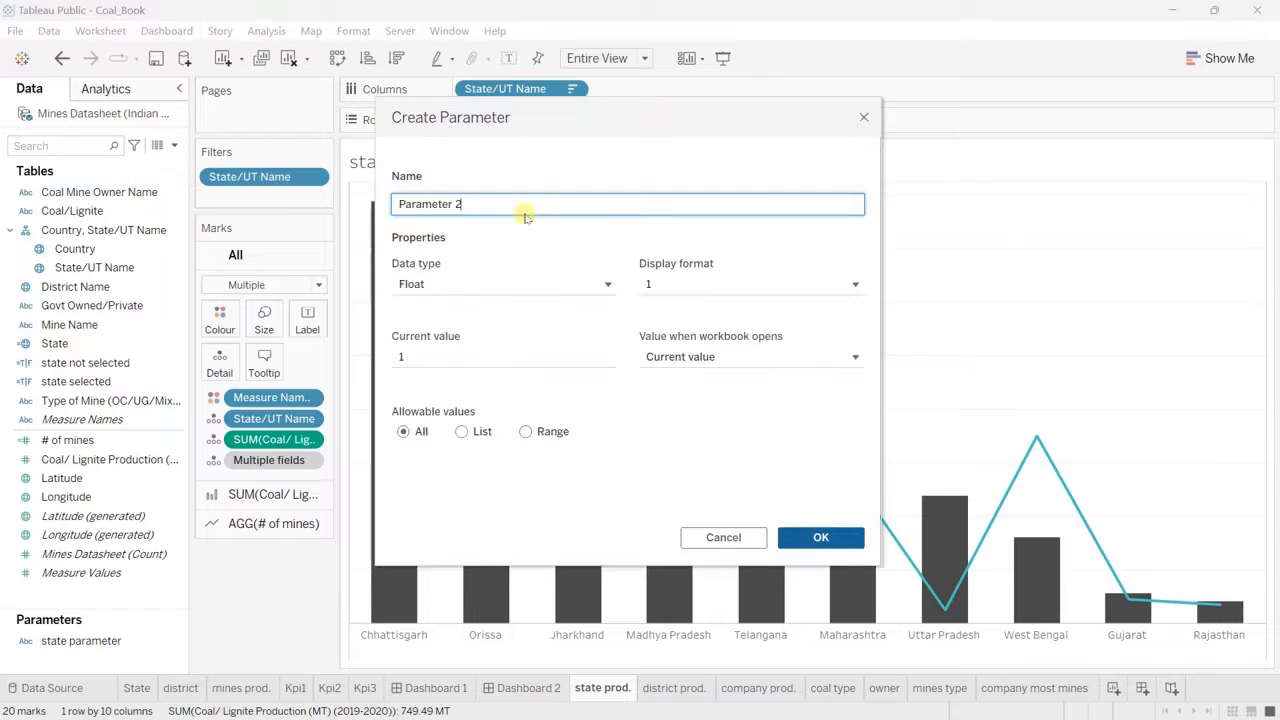
{"action": "key", "text": "BackSpace"}
{"action": "key", "text": "BackSpace"}
{"action": "key", "text": "BackSpace"}
{"action": "key", "text": "BackSpace"}
{"action": "key", "text": "BackSpace"}
{"action": "key", "text": "BackSpace"}
{"action": "key", "text": "BackSpace"}
{"action": "key", "text": "BackSpace"}
{"action": "key", "text": "BackSpace"}
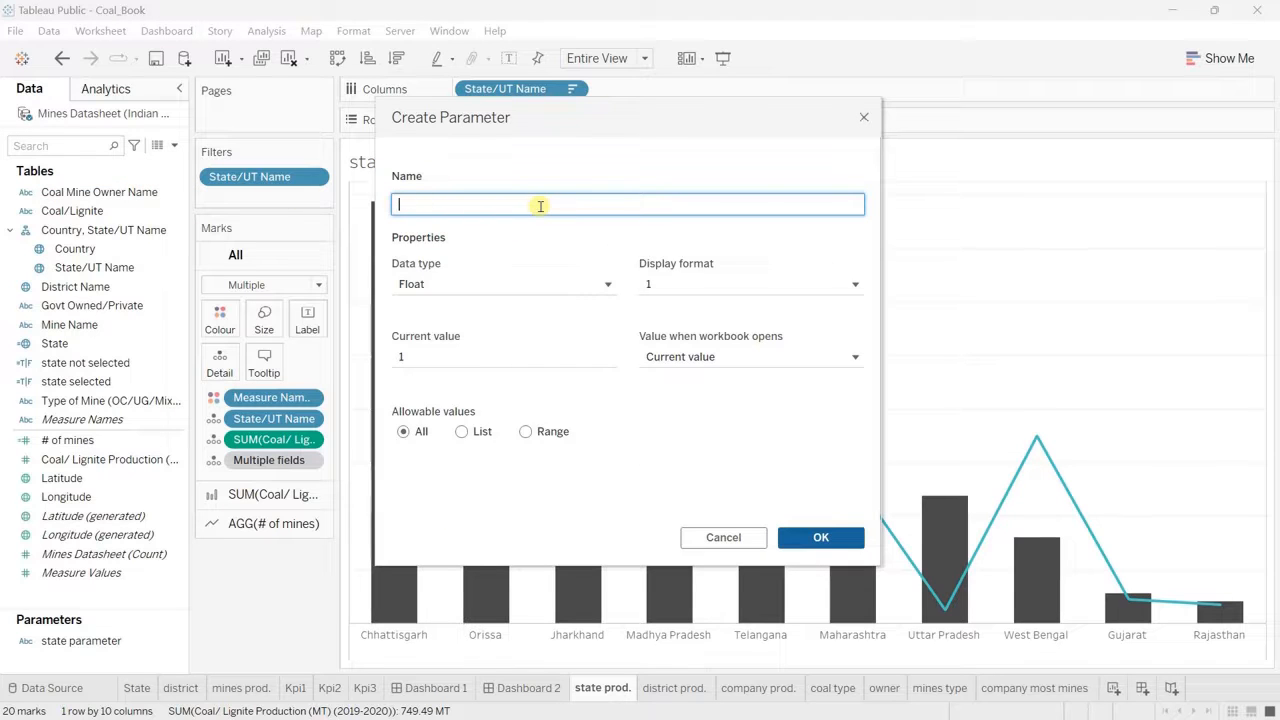
{"action": "type", "text": "viz"}
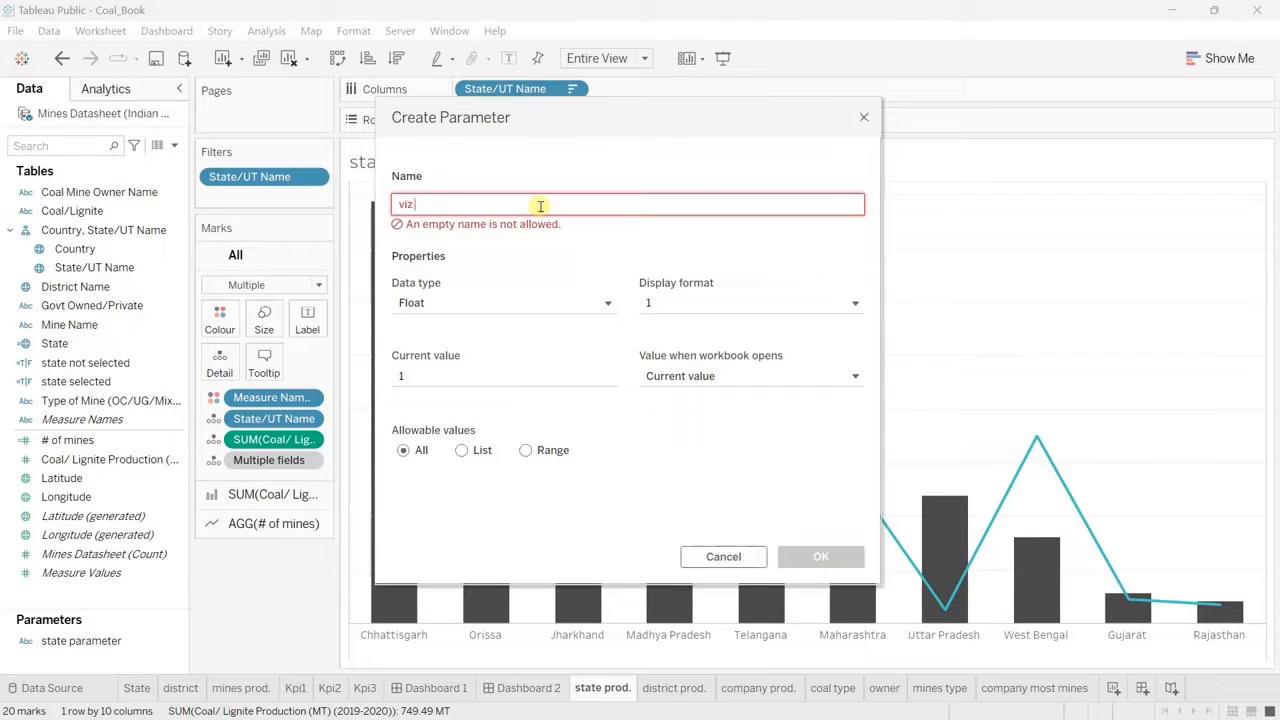
{"action": "type", "text": " type"}
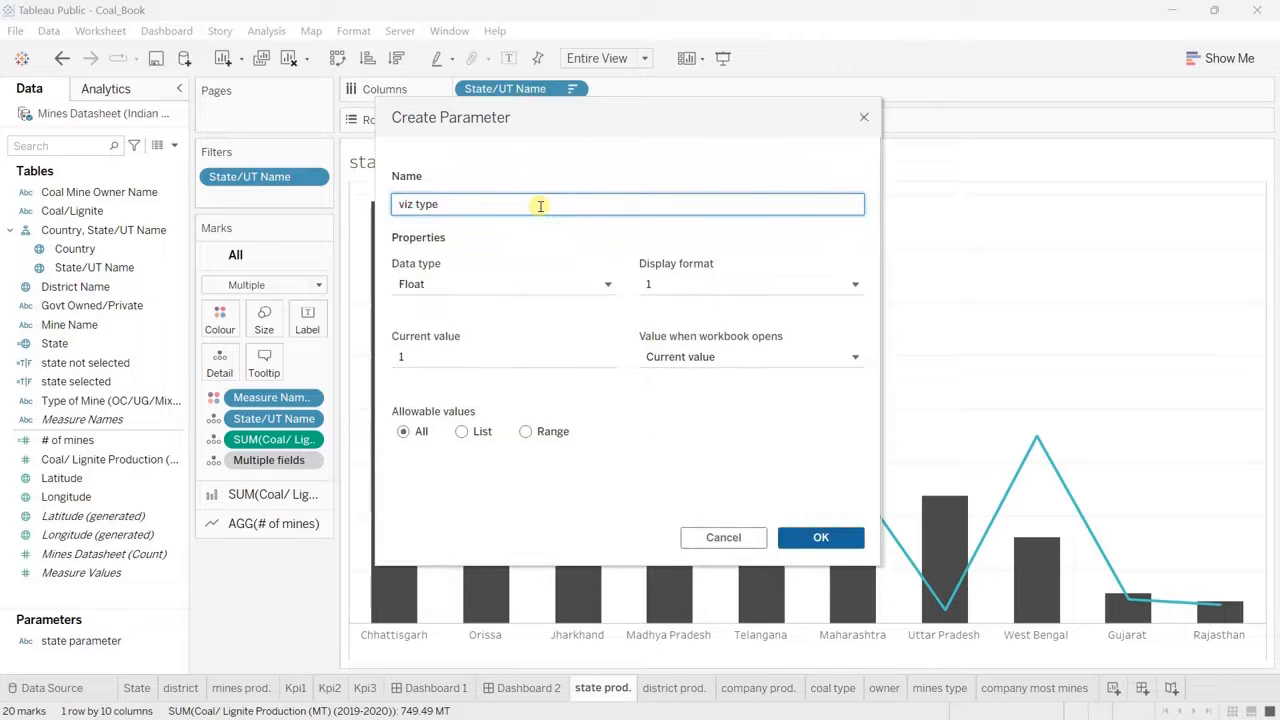
Step: Set the viz type parameter's data type to String and its allowable values to a list
{"action": "left_click", "coordinate": [452, 285]}
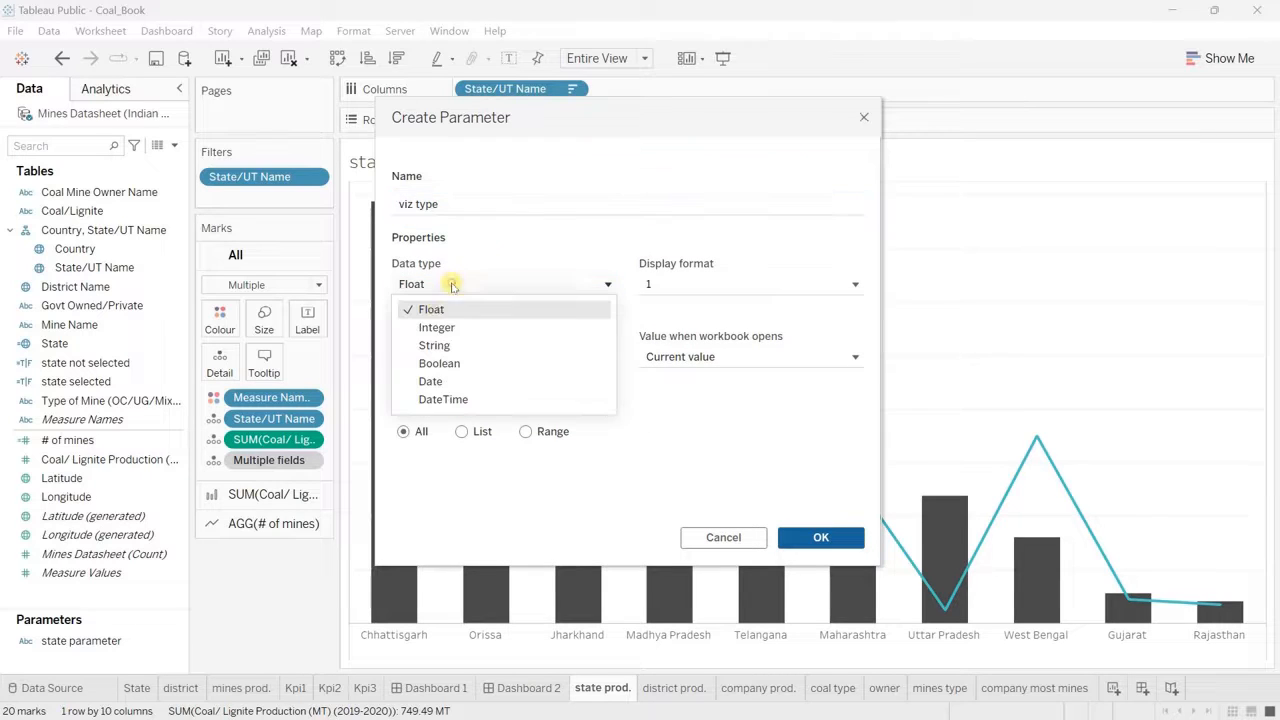
{"action": "left_click", "coordinate": [433, 345]}
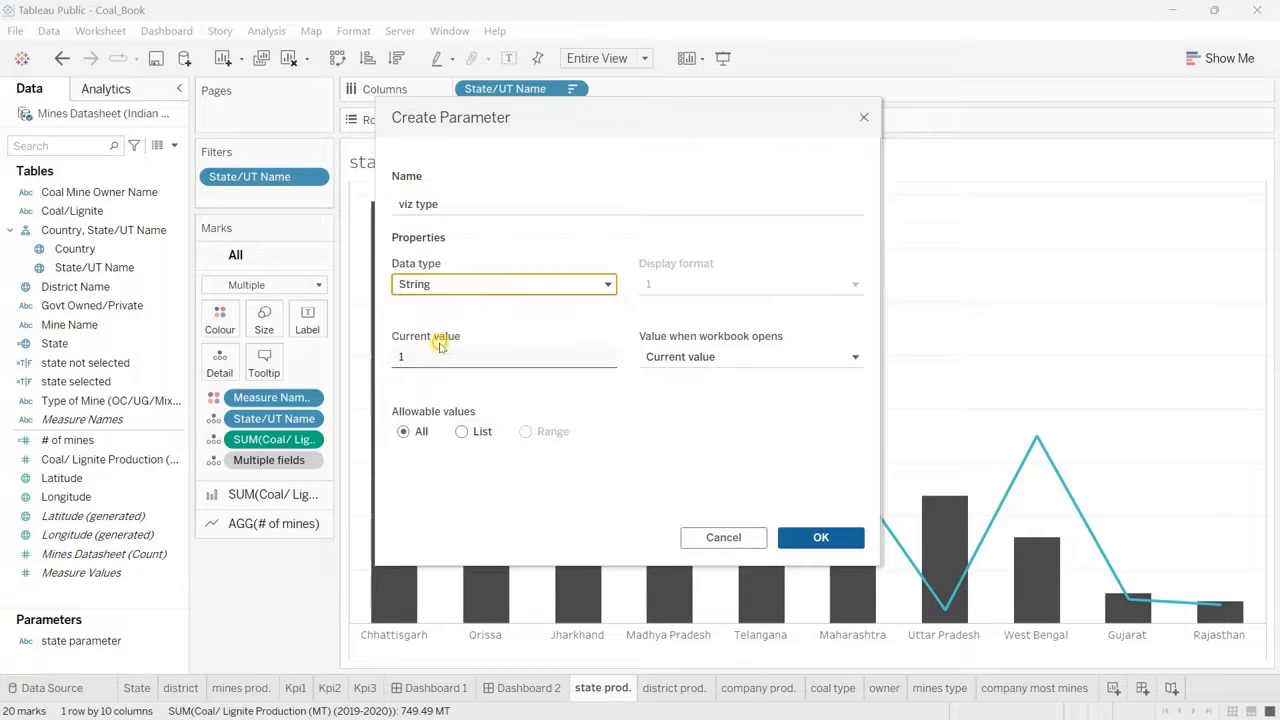
{"action": "left_click", "coordinate": [463, 432]}
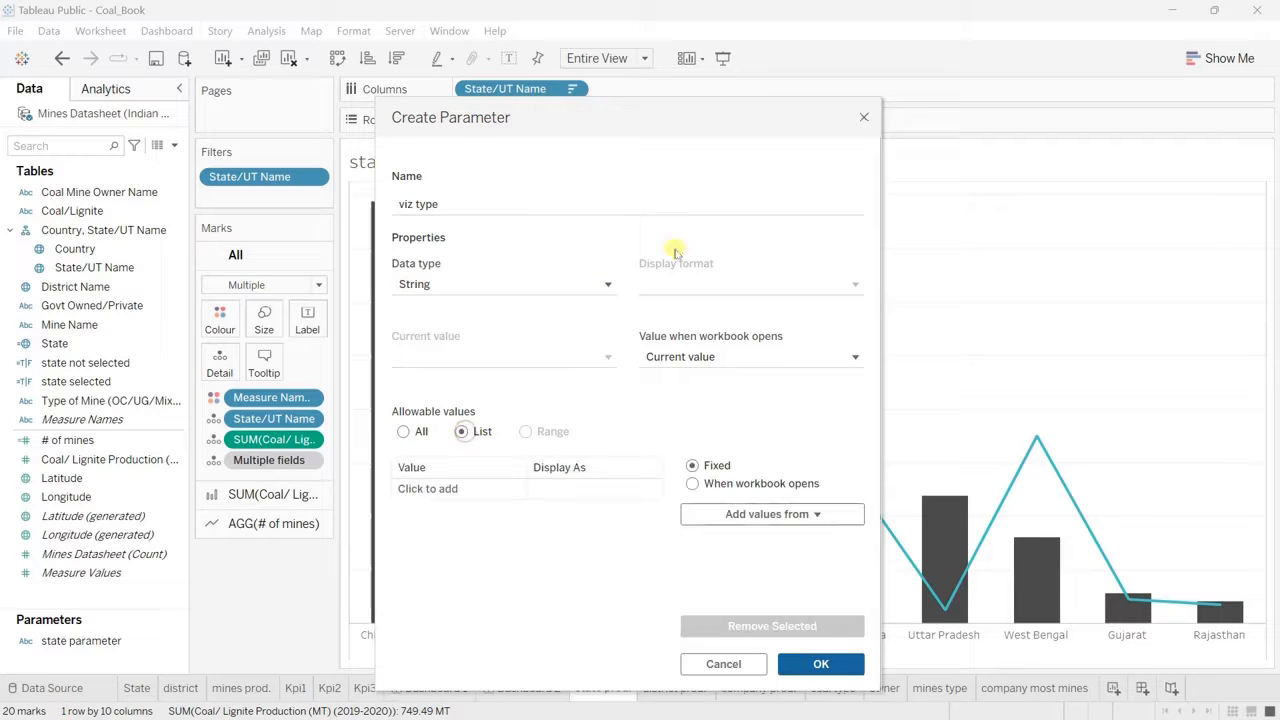
Step: Add the values "state prod.", "district prod." and "company prod." to the parameter's list of allowable values
{"action": "left_click_drag", "start_coordinate": [610, 115], "coordinate": [616, 32]}
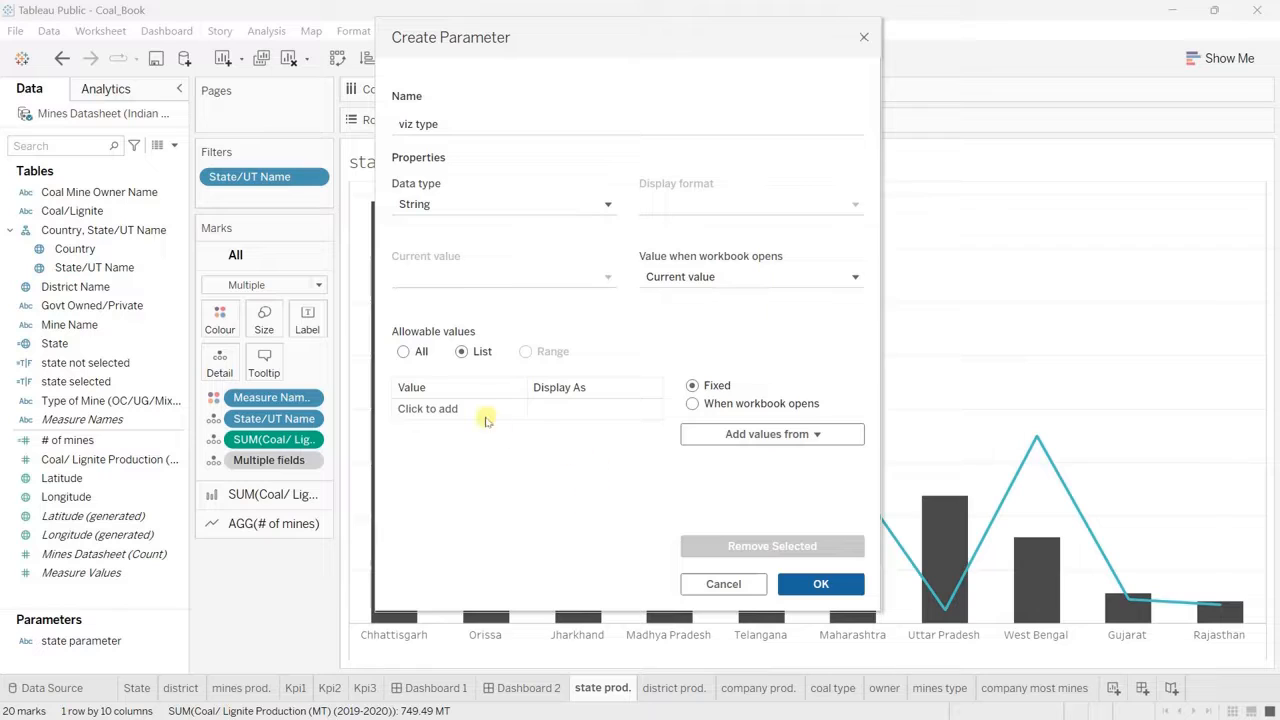
{"action": "left_click", "coordinate": [443, 410]}
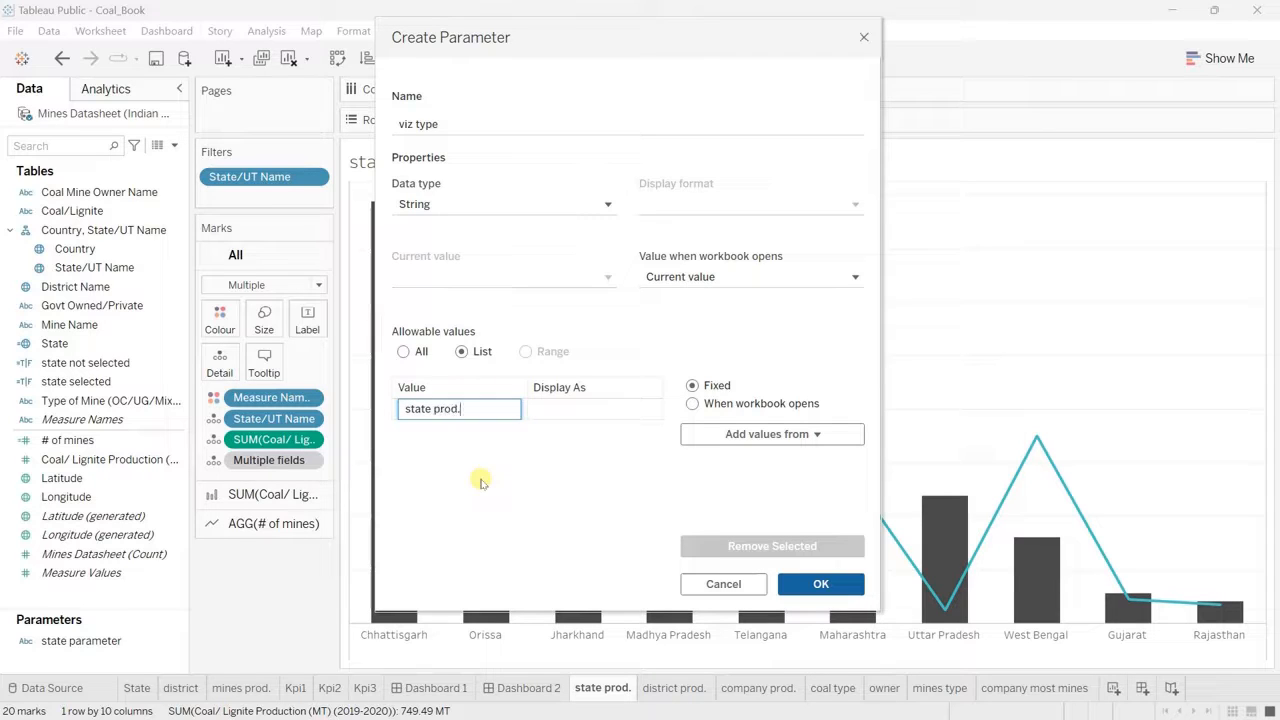
{"action": "key", "text": "Return"}
{"action": "type", "text": "district prod."}
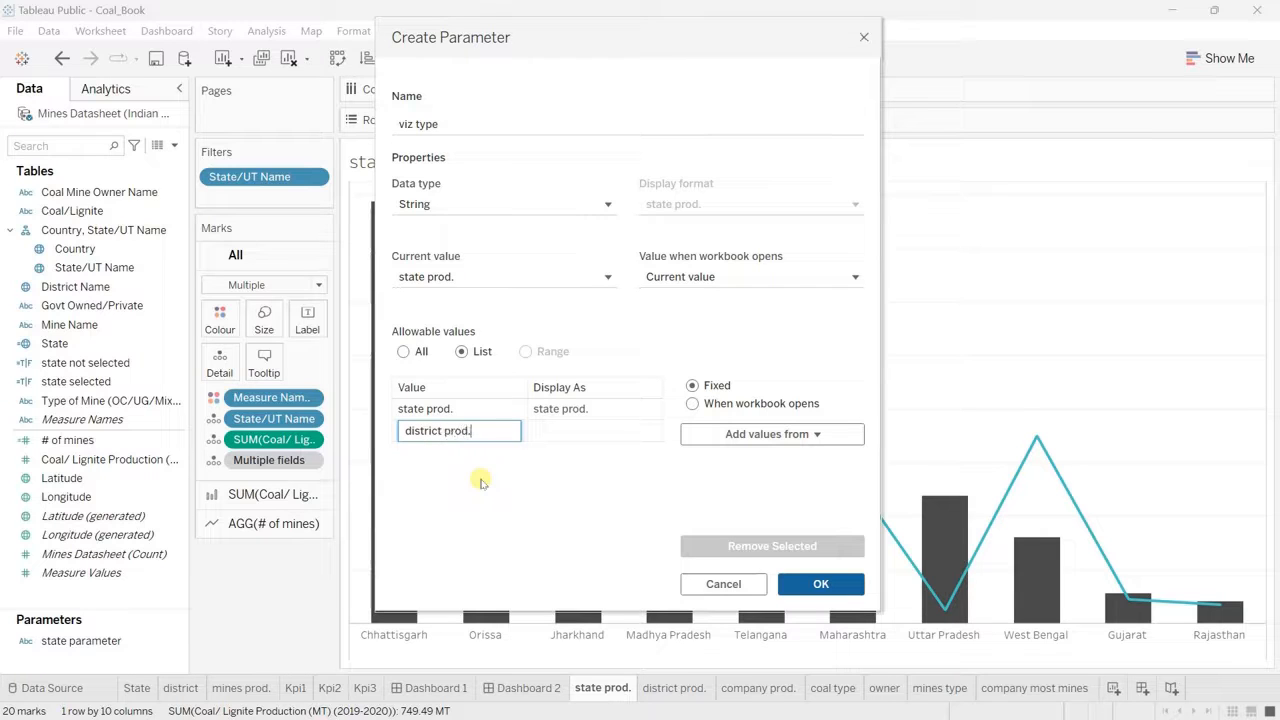
{"action": "key", "text": "Return"}
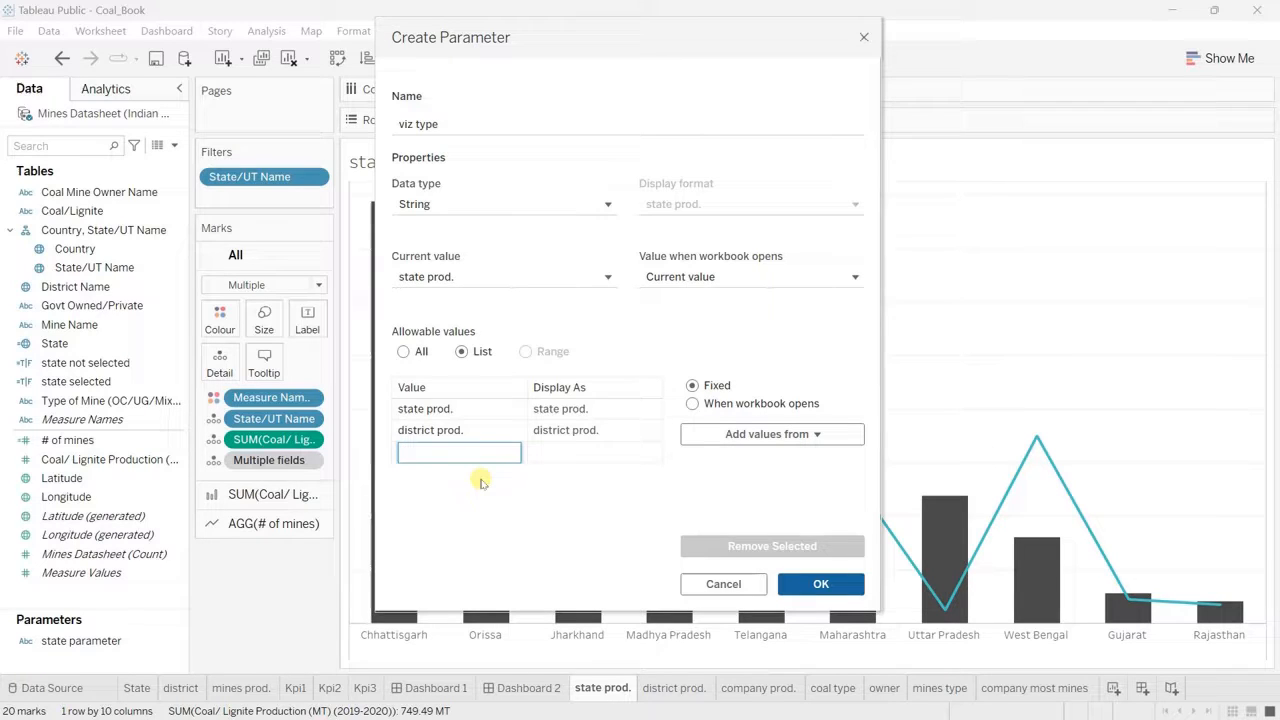
{"action": "type", "text": "company prod."}
{"action": "key", "text": "Return"}
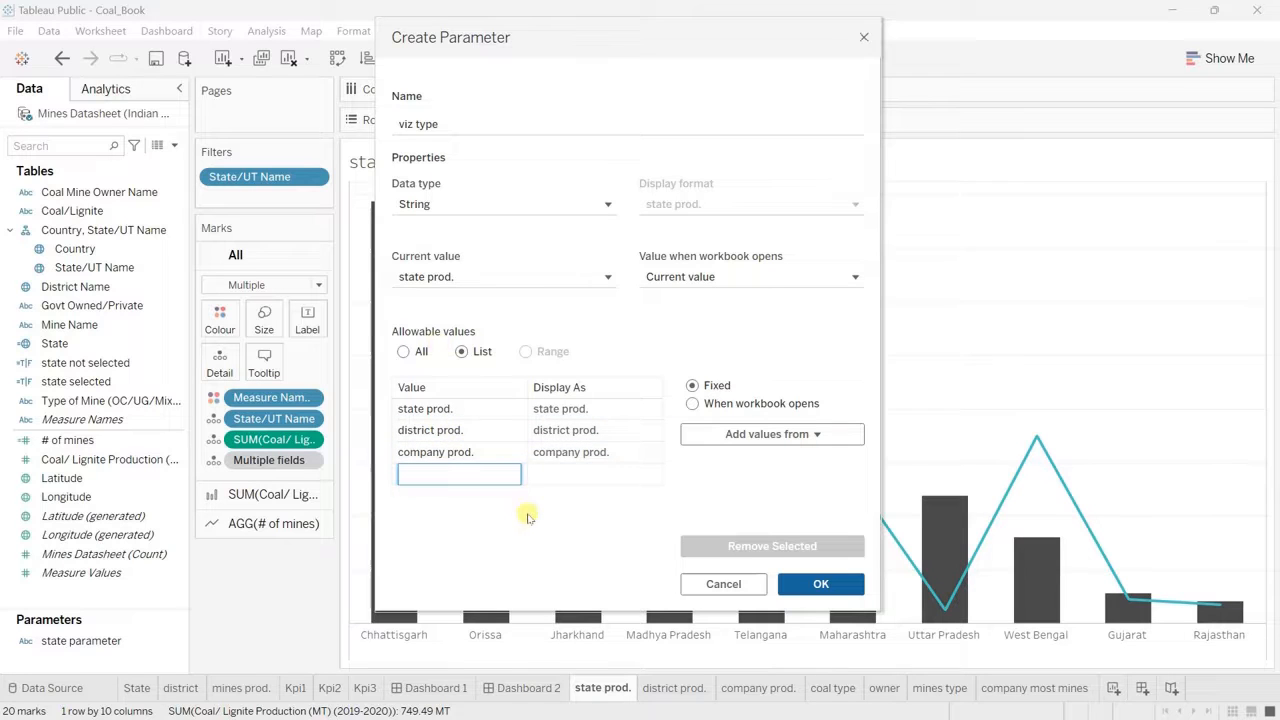
Step: Set the display names of the three list values to State, District and Company and save the parameter
{"action": "left_click", "coordinate": [602, 412]}
{"action": "left_click", "coordinate": [602, 411]}
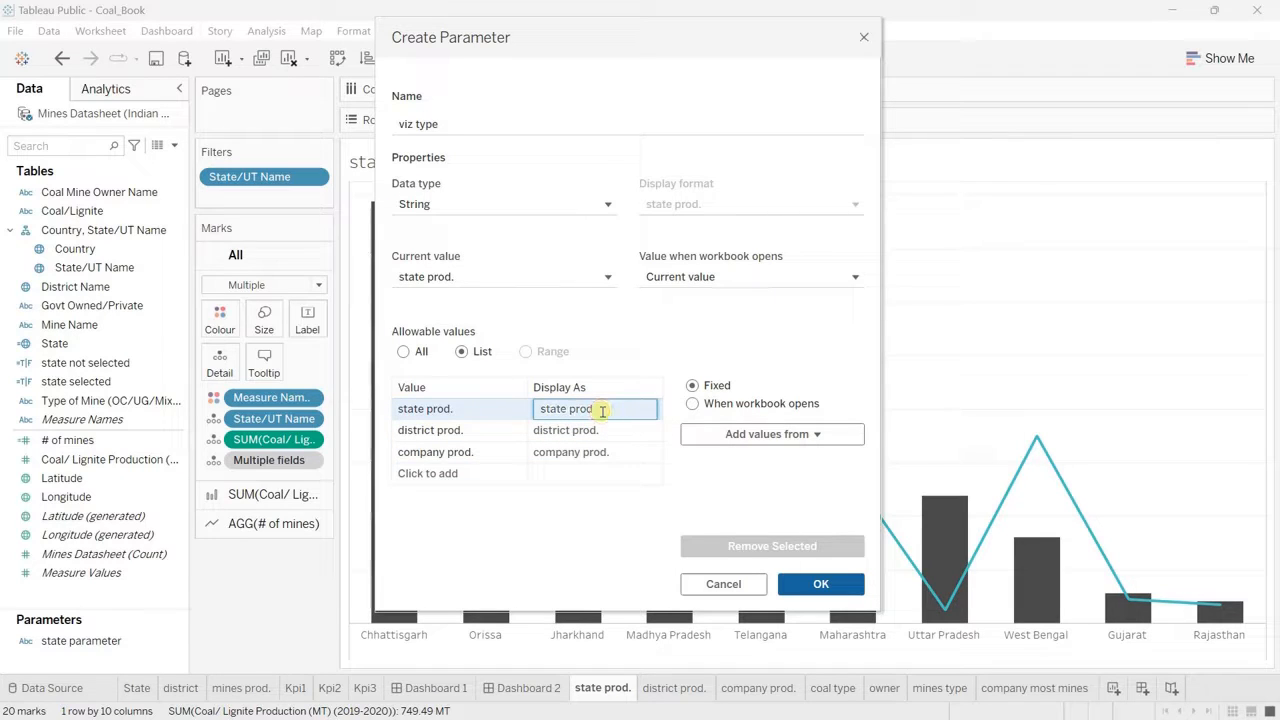
{"action": "type", "text": "State"}
{"action": "left_click", "coordinate": [590, 430]}
{"action": "left_click", "coordinate": [618, 431]}
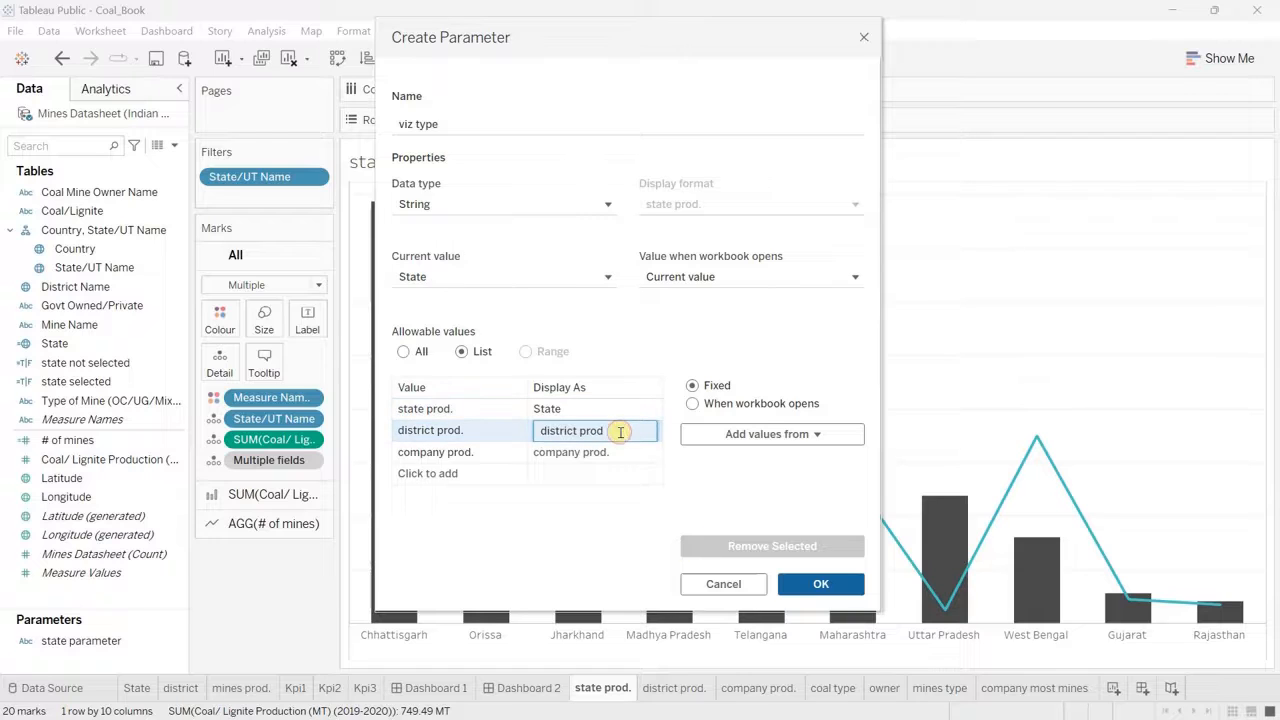
{"action": "type", "text": "District"}
{"action": "left_click", "coordinate": [628, 452]}
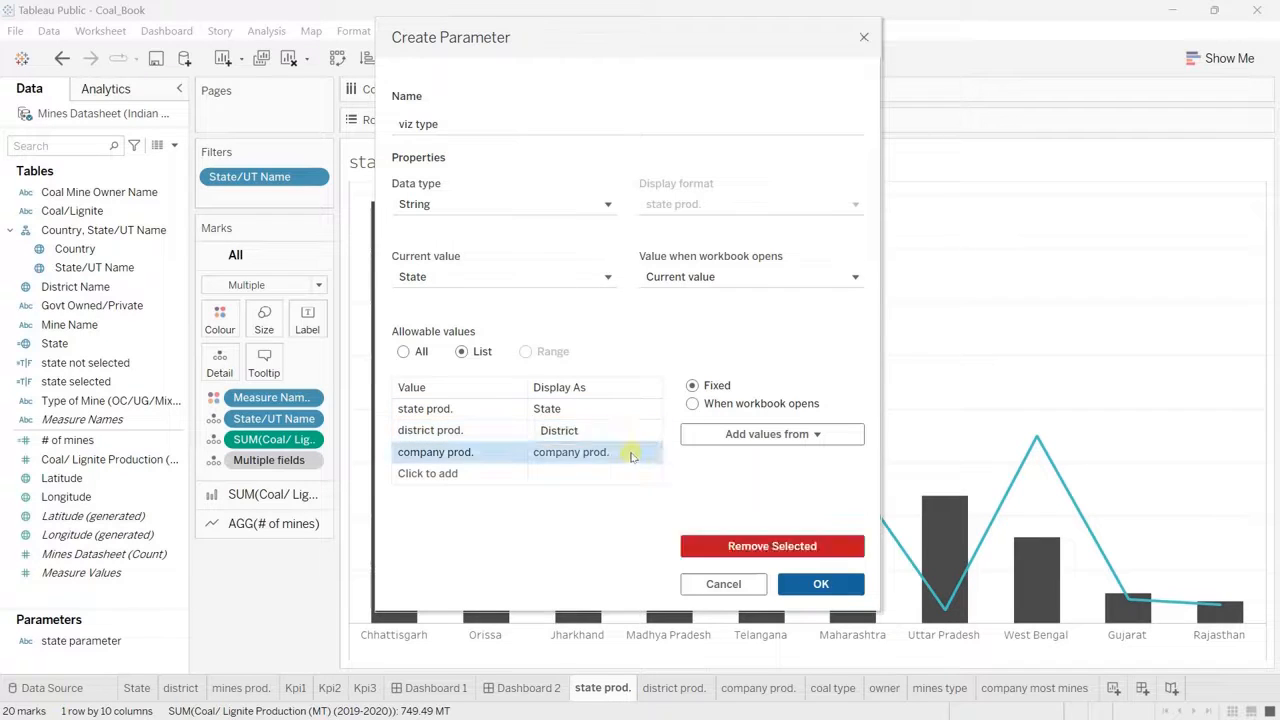
{"action": "left_click", "coordinate": [630, 452]}
{"action": "type", "text": "Company"}
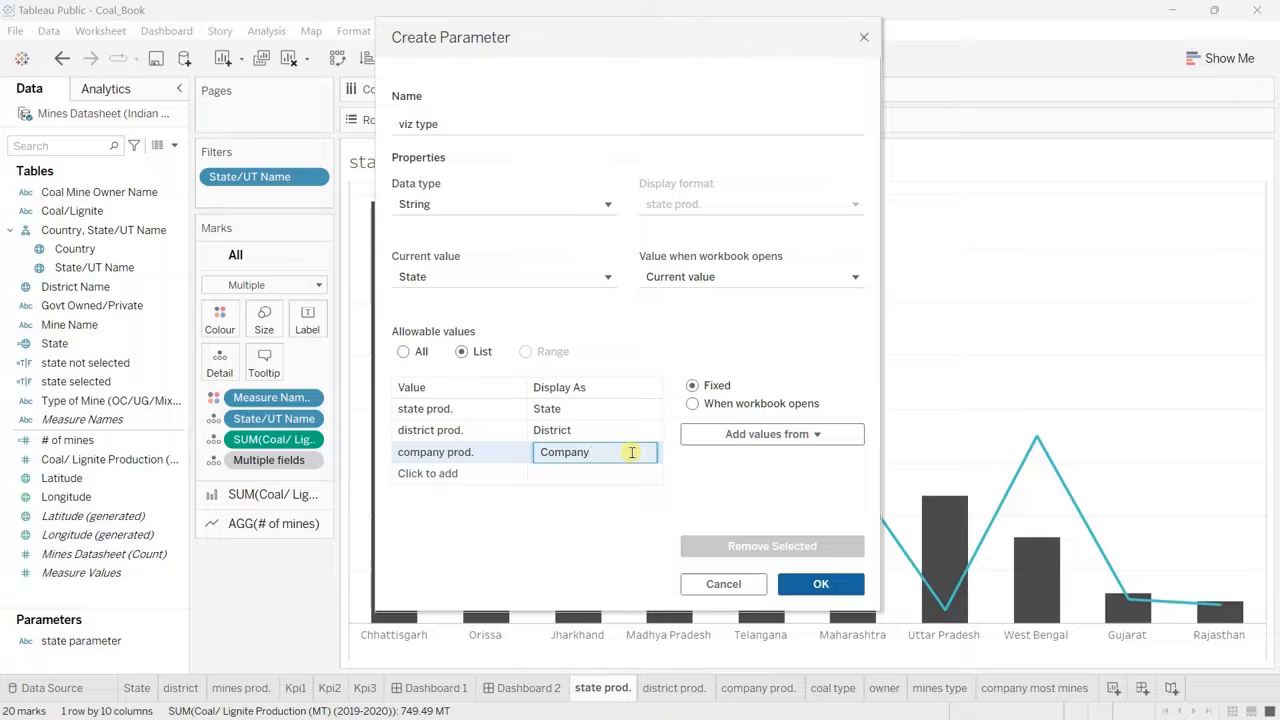
{"action": "left_click", "coordinate": [649, 516]}
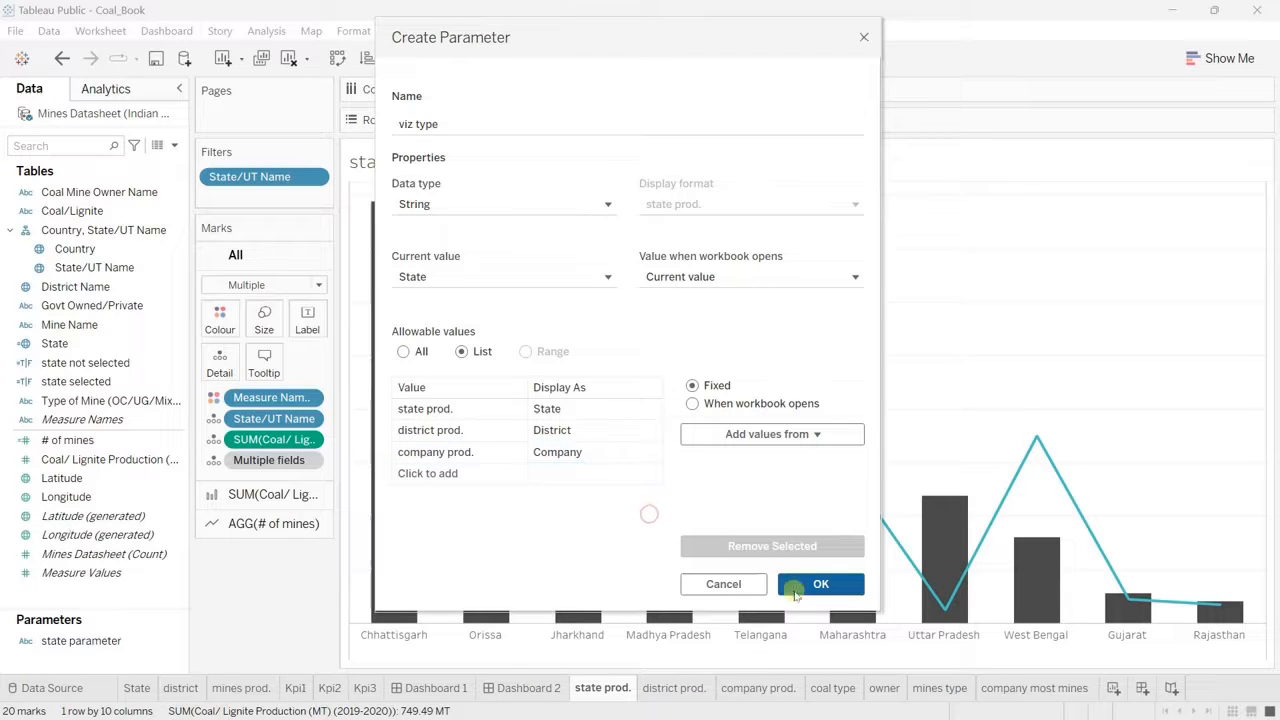
{"action": "left_click", "coordinate": [819, 588]}
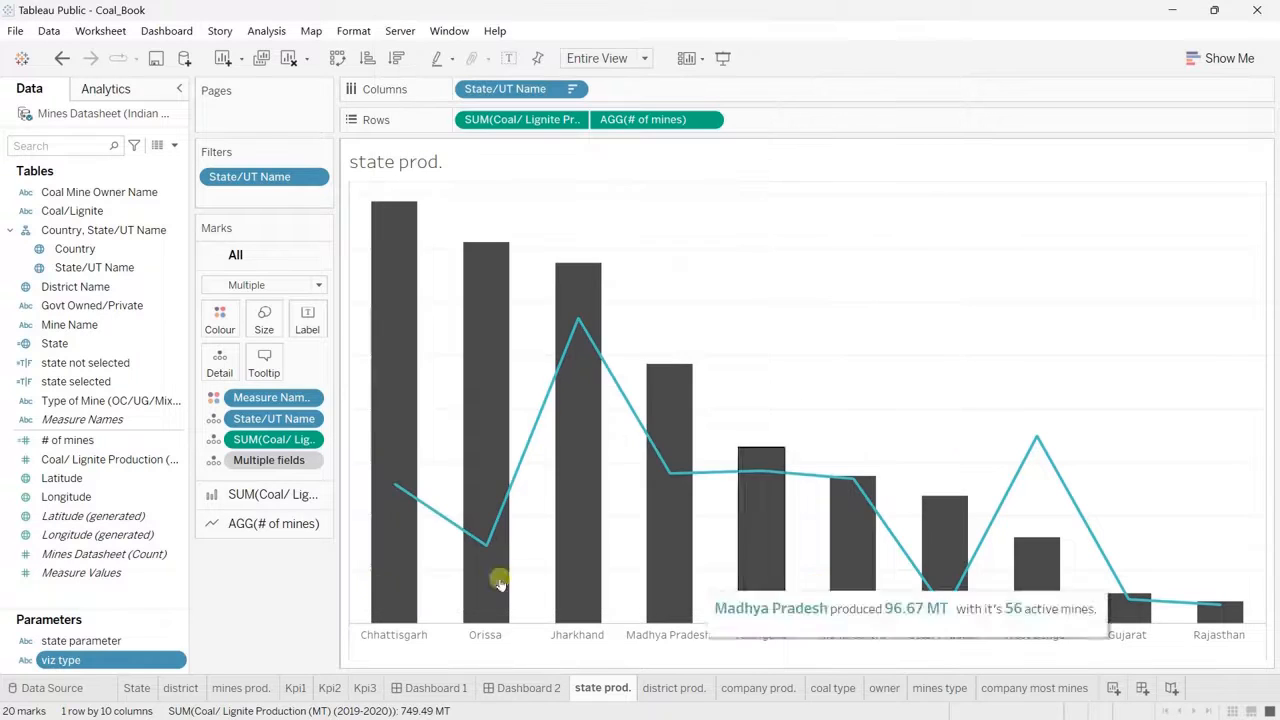
Step: Show the viz type parameter control on the sheet and create a calculated field named "viz swap" containing [viz type]
{"action": "left_click", "coordinate": [178, 661]}
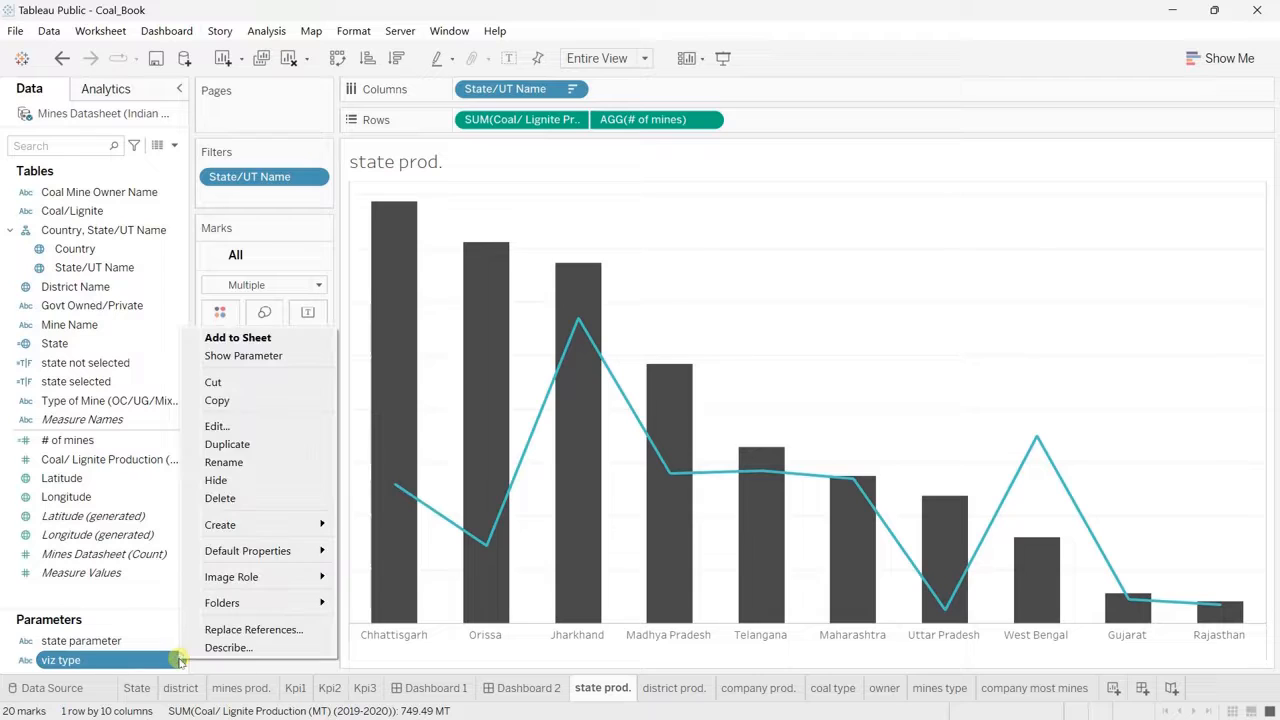
{"action": "left_click", "coordinate": [268, 357]}
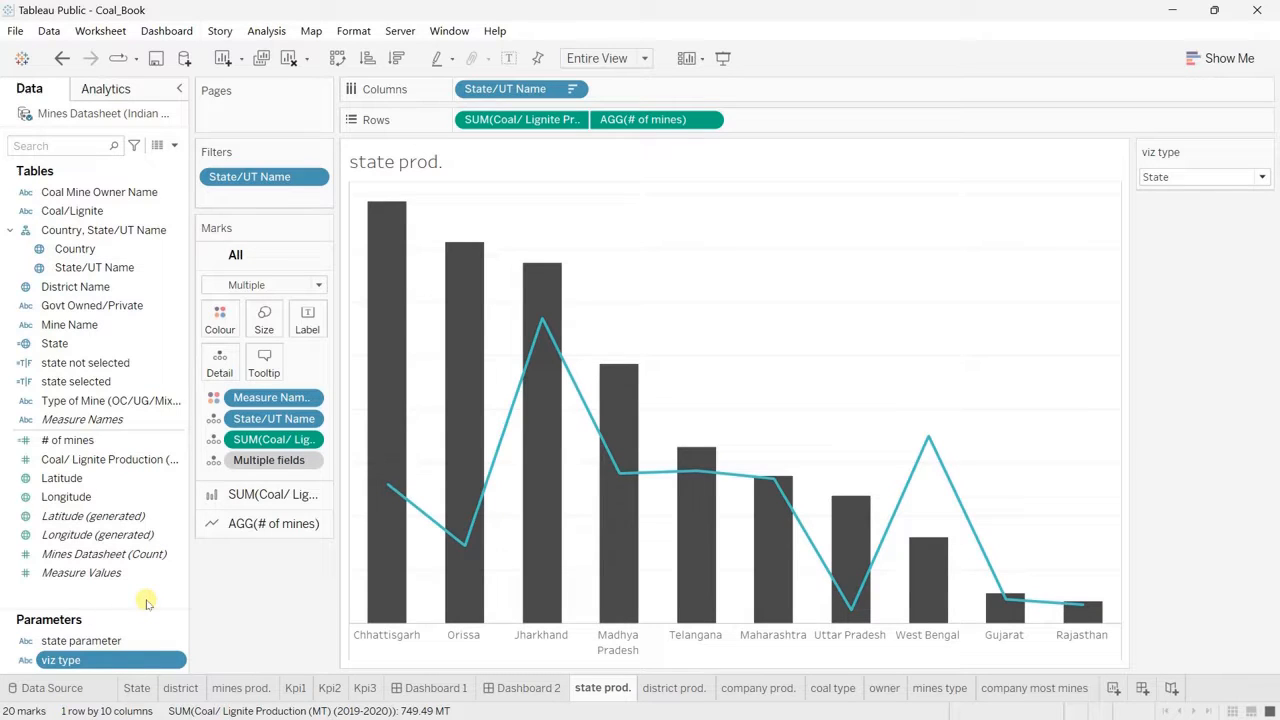
{"action": "left_click", "coordinate": [176, 661]}
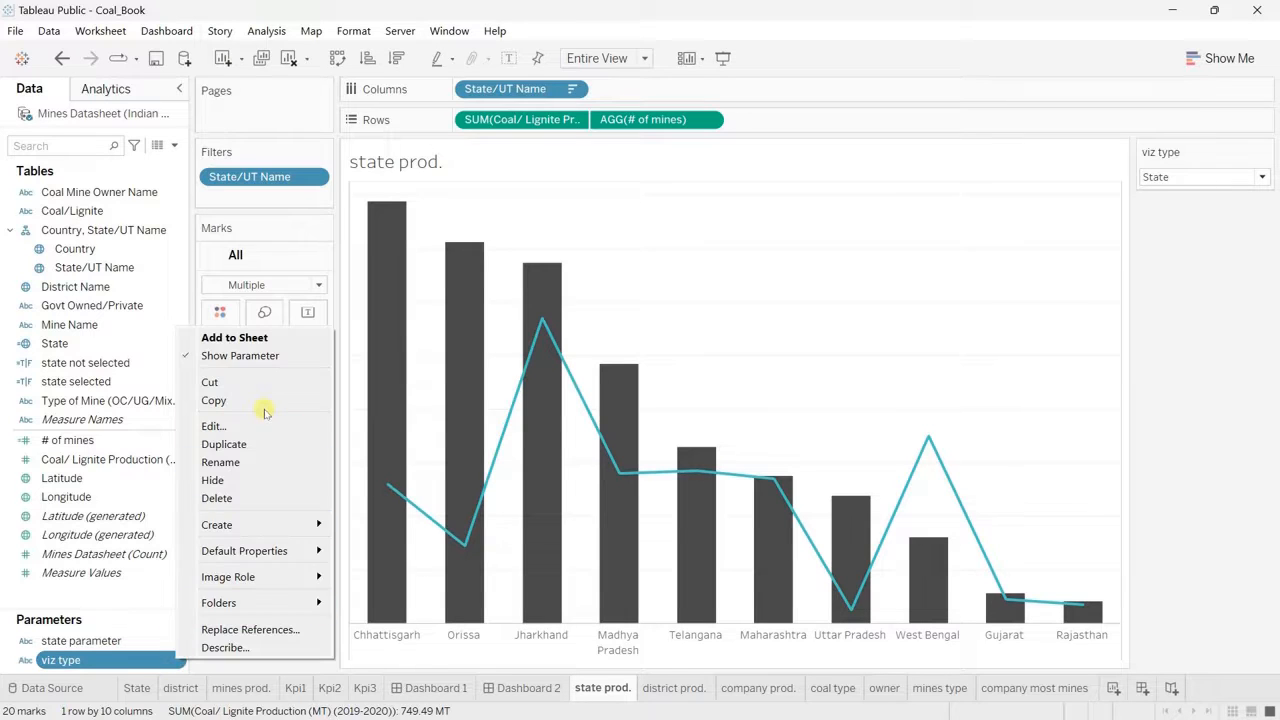
{"action": "mouse_move", "coordinate": [285, 524]}
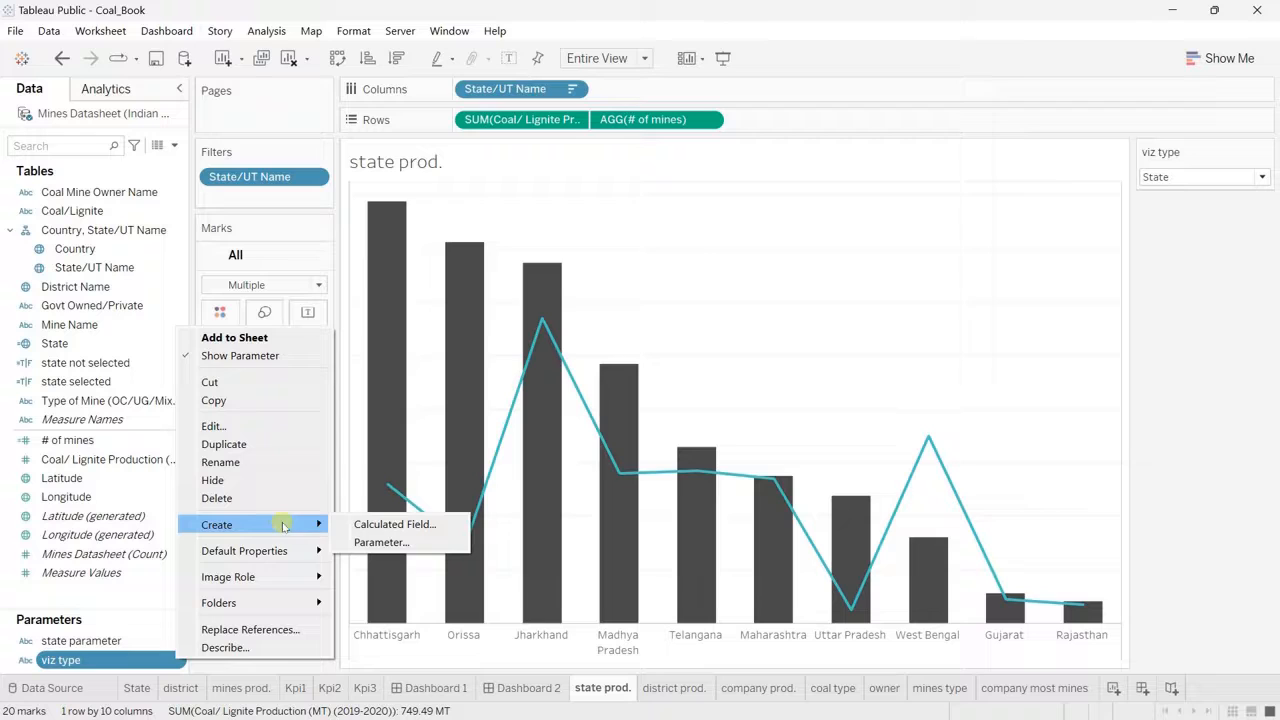
{"action": "left_click", "coordinate": [381, 526]}
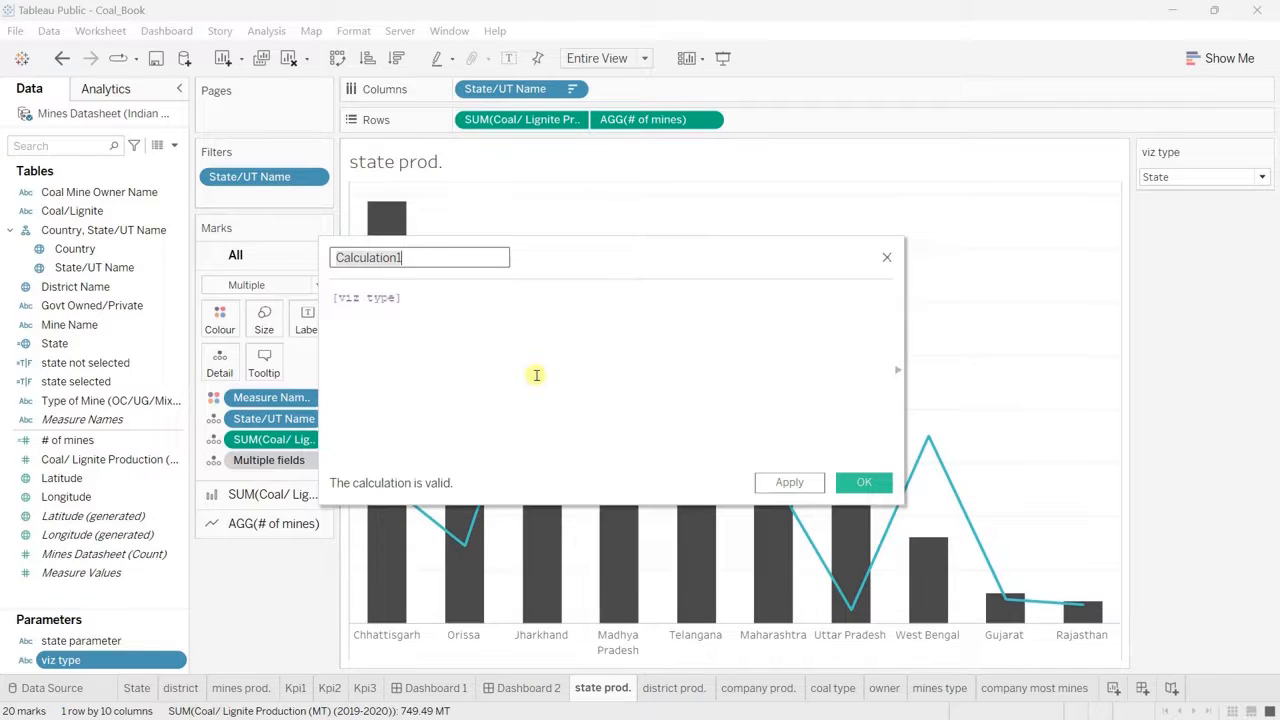
{"action": "left_click", "coordinate": [438, 260]}
{"action": "key", "text": "BackSpace"}
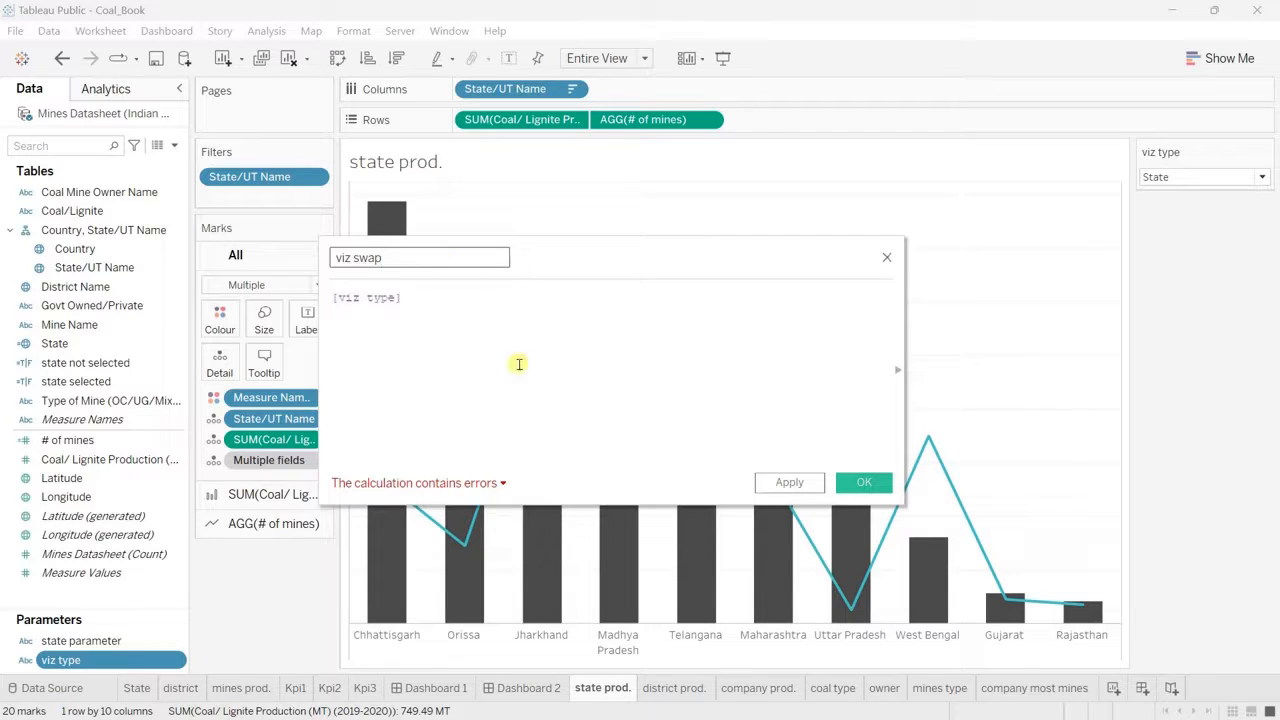
{"action": "left_click", "coordinate": [864, 484]}
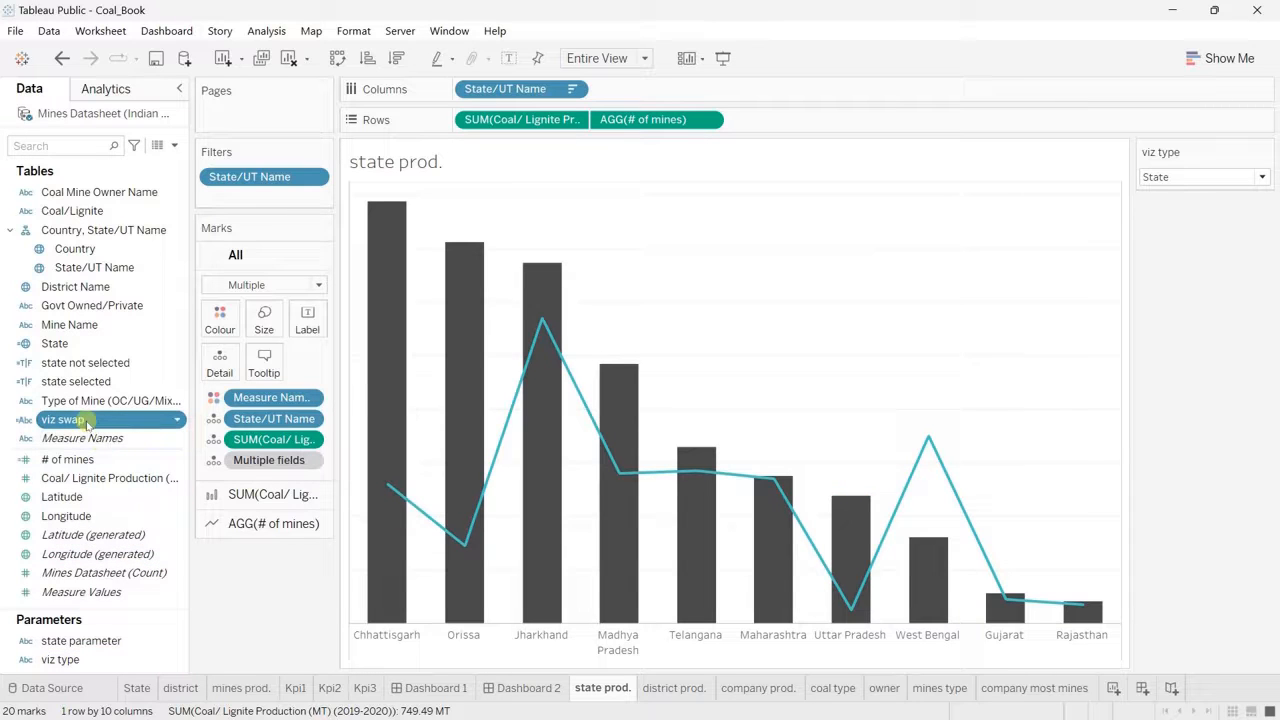
Step: Filter the state prod. sheet by viz swap using the custom value "state prod."
{"action": "left_click_drag", "start_coordinate": [88, 422], "coordinate": [263, 200]}
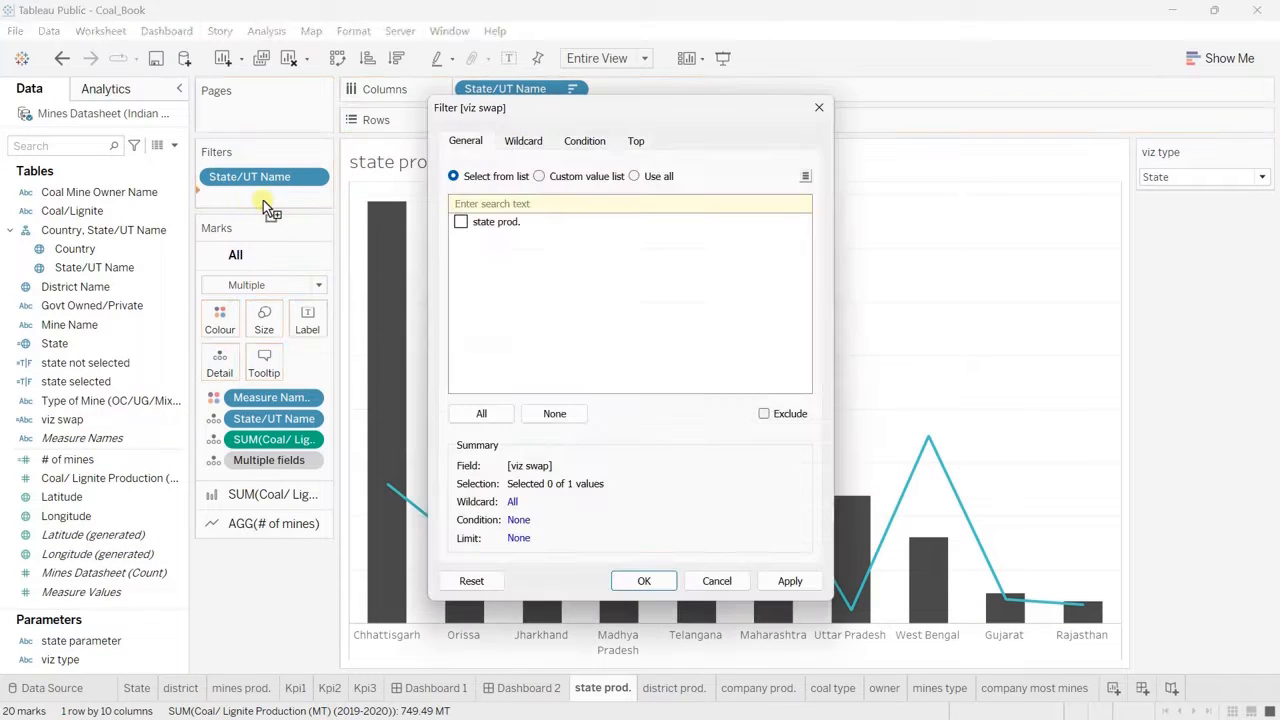
{"action": "left_click", "coordinate": [569, 177]}
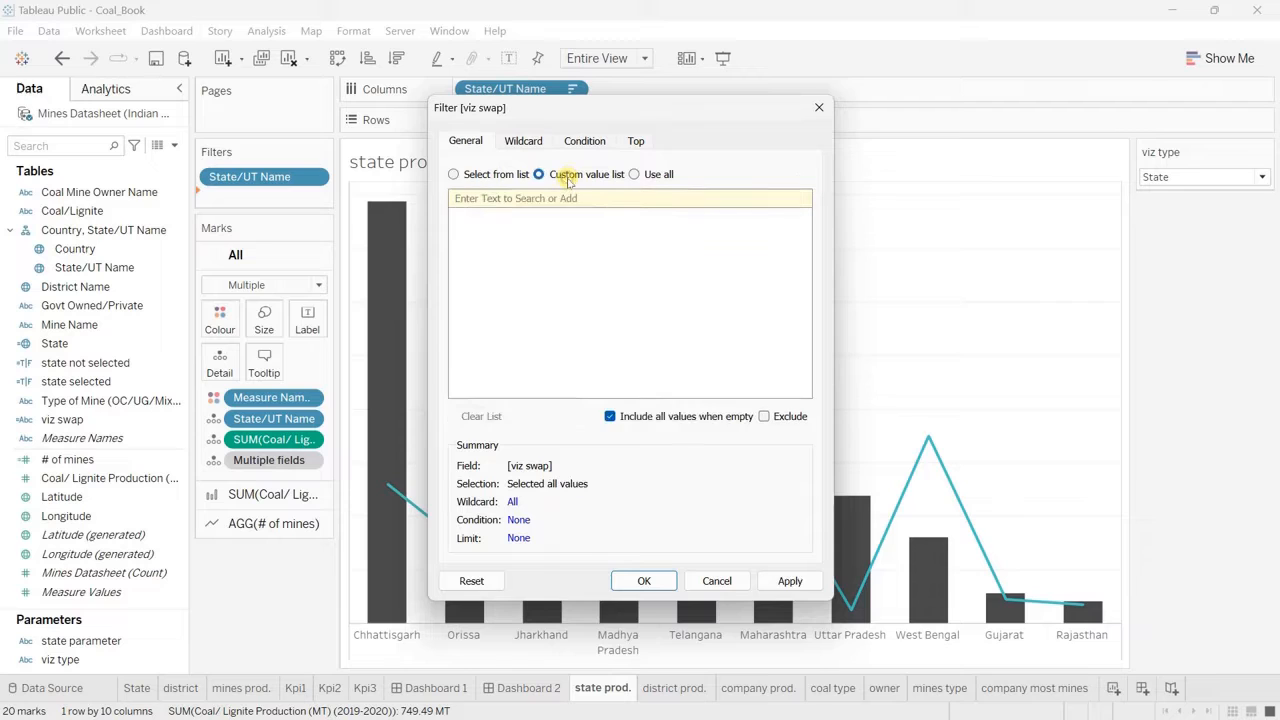
{"action": "left_click", "coordinate": [593, 198]}
{"action": "type", "text": "sta"}
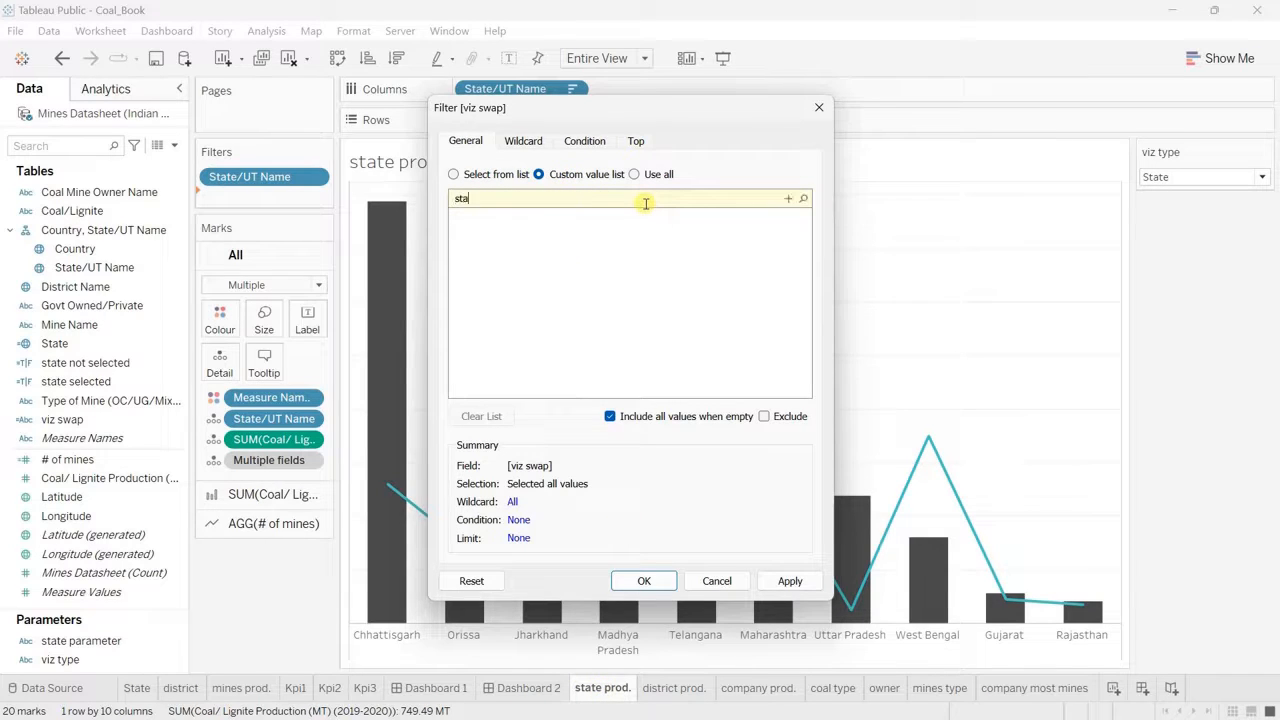
{"action": "type", "text": "te prod."}
{"action": "left_click", "coordinate": [788, 200]}
{"action": "left_click", "coordinate": [642, 581]}
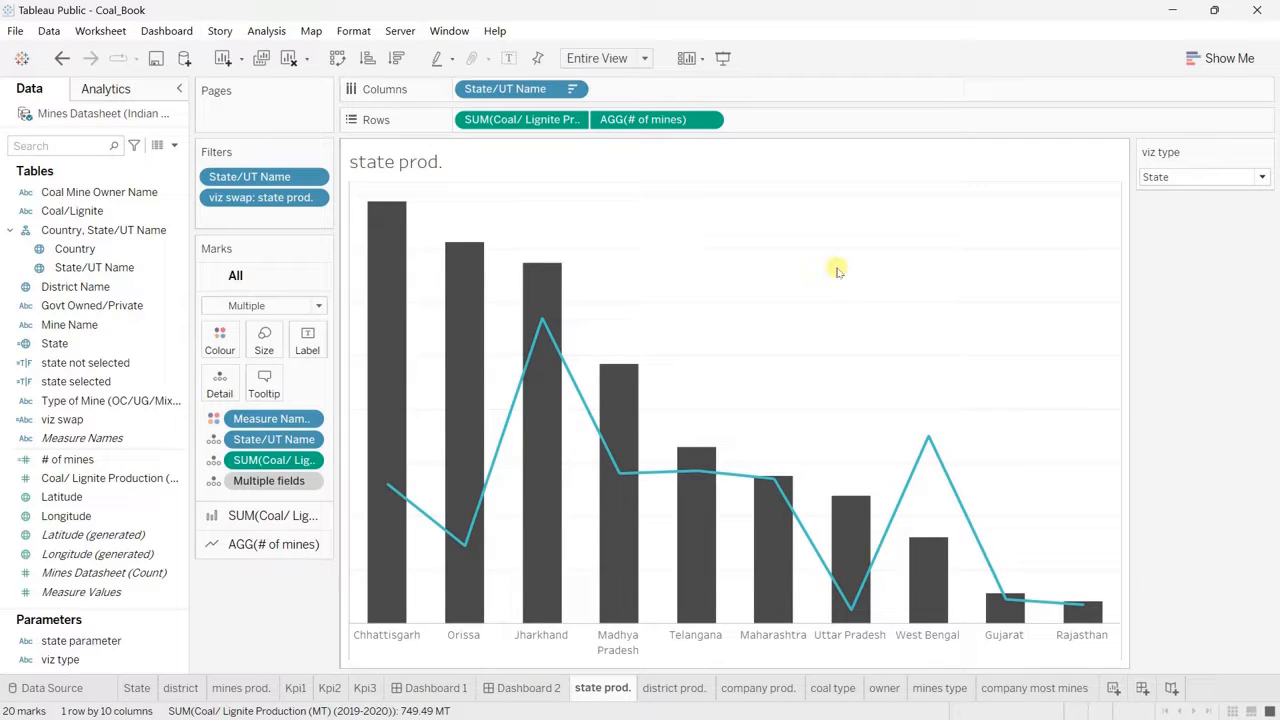
Step: Test the viz swap filter by switching the viz type parameter to District and to Company
{"action": "left_click", "coordinate": [1193, 179]}
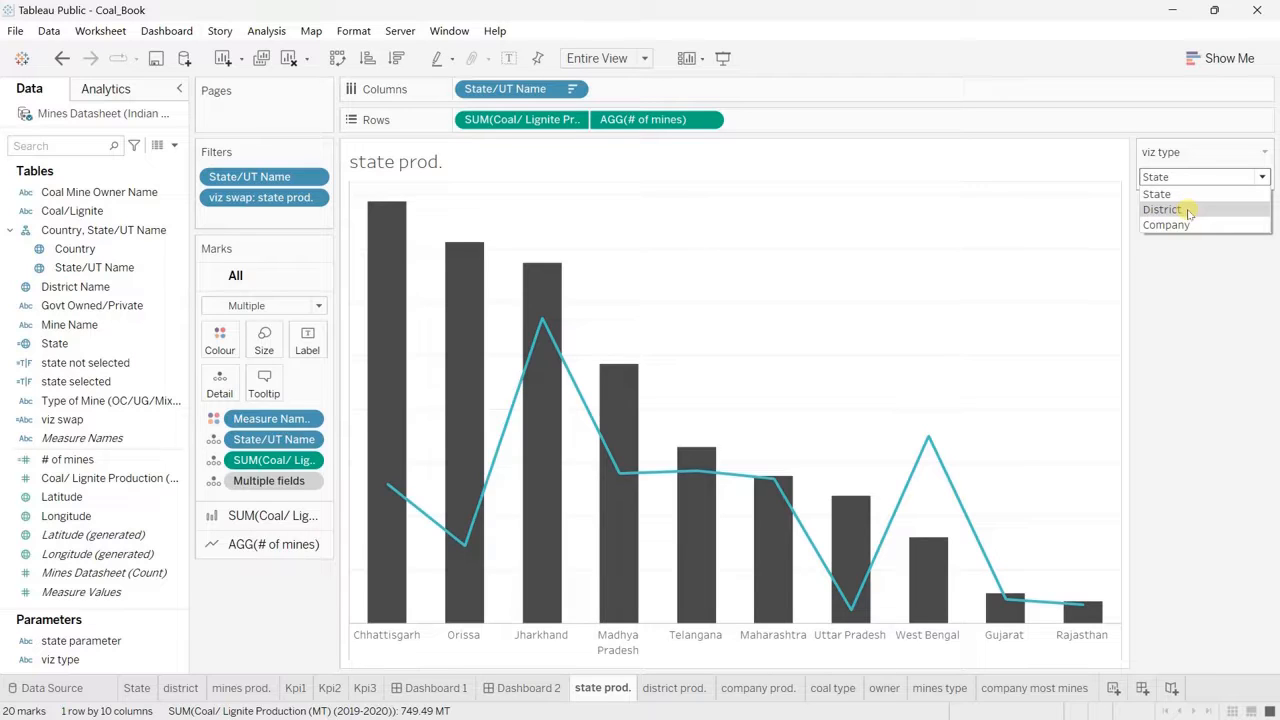
{"action": "left_click", "coordinate": [1162, 209]}
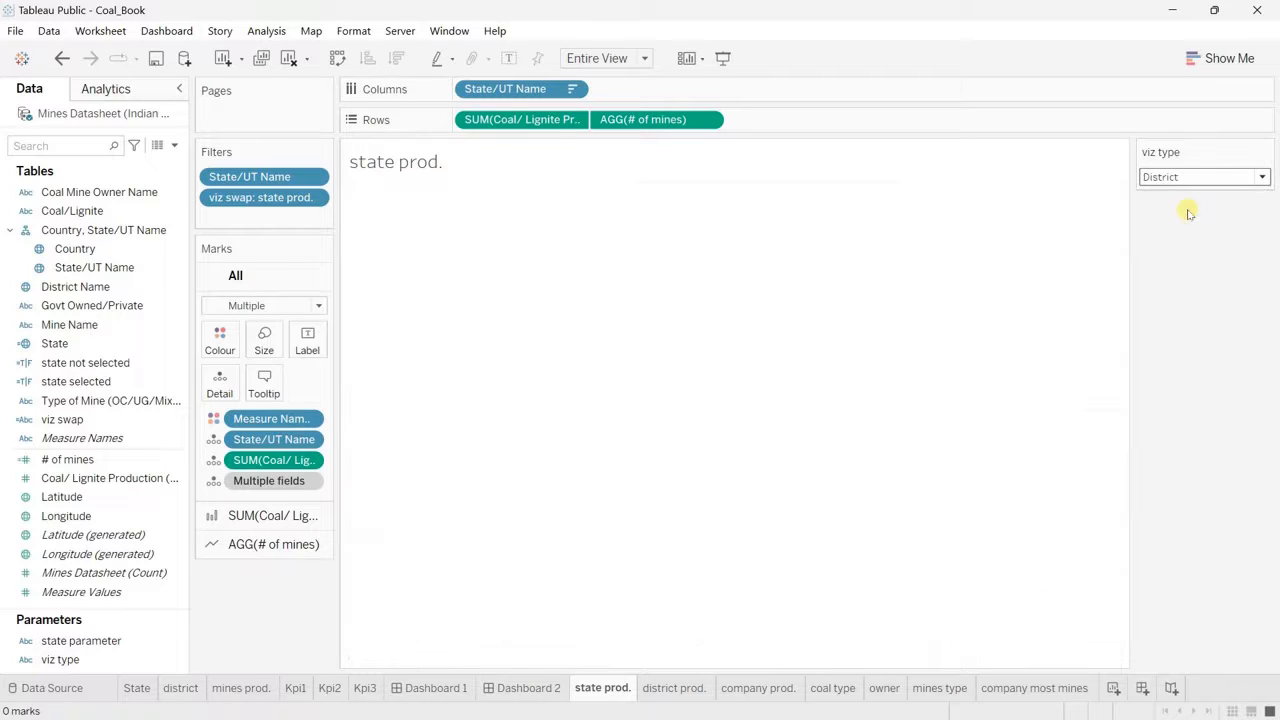
{"action": "left_click", "coordinate": [1226, 177]}
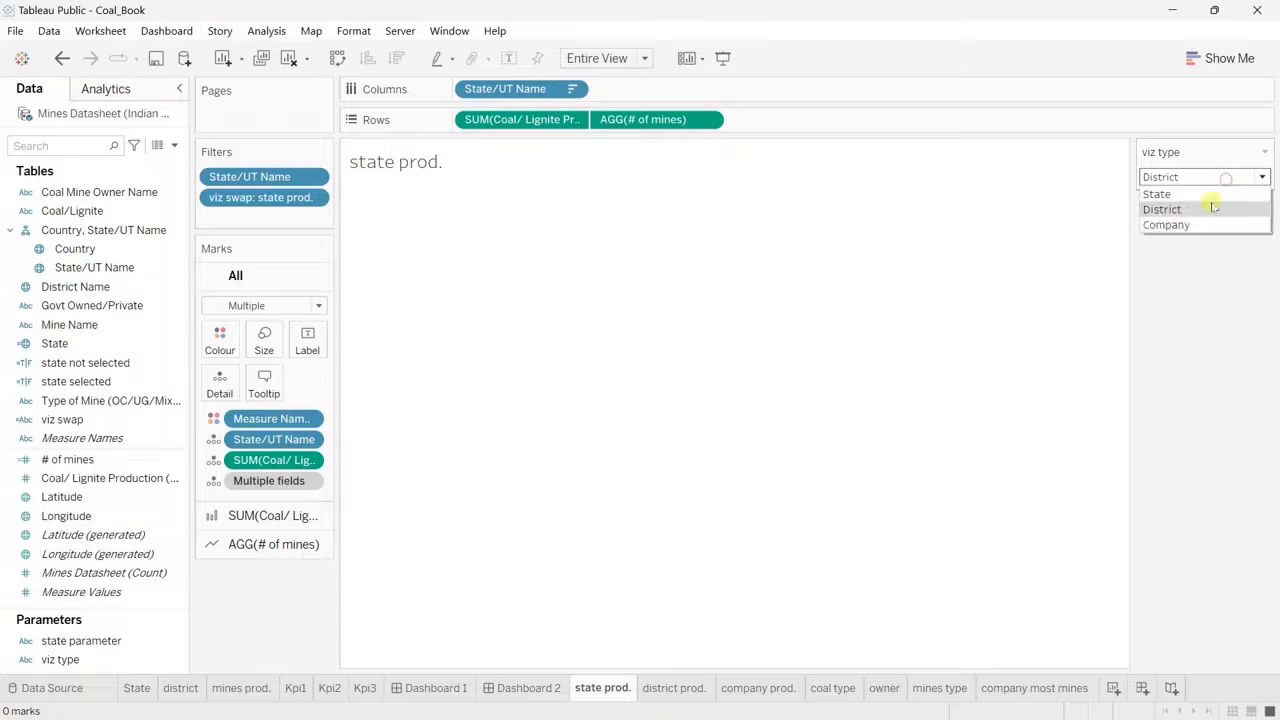
{"action": "left_click", "coordinate": [1178, 226]}
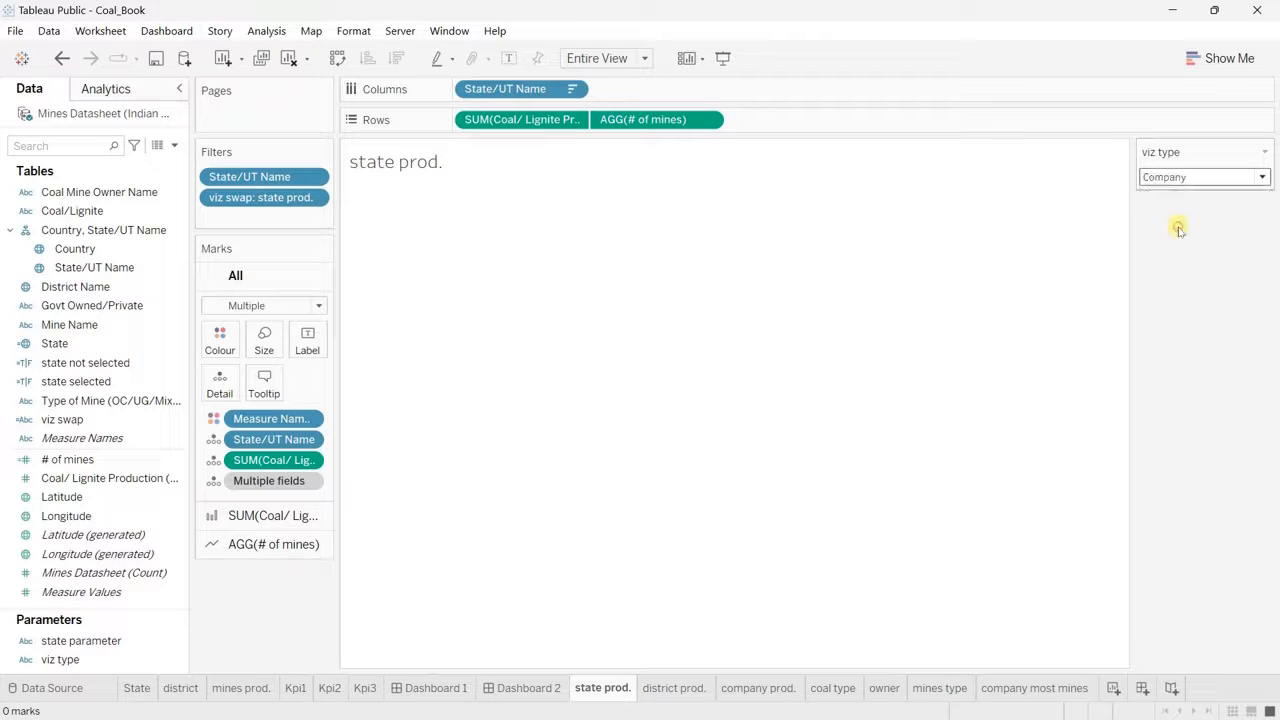
Step: Set viz type to State, and show the viz type parameter control on the district prod. sheet
{"action": "left_click", "coordinate": [1200, 180]}
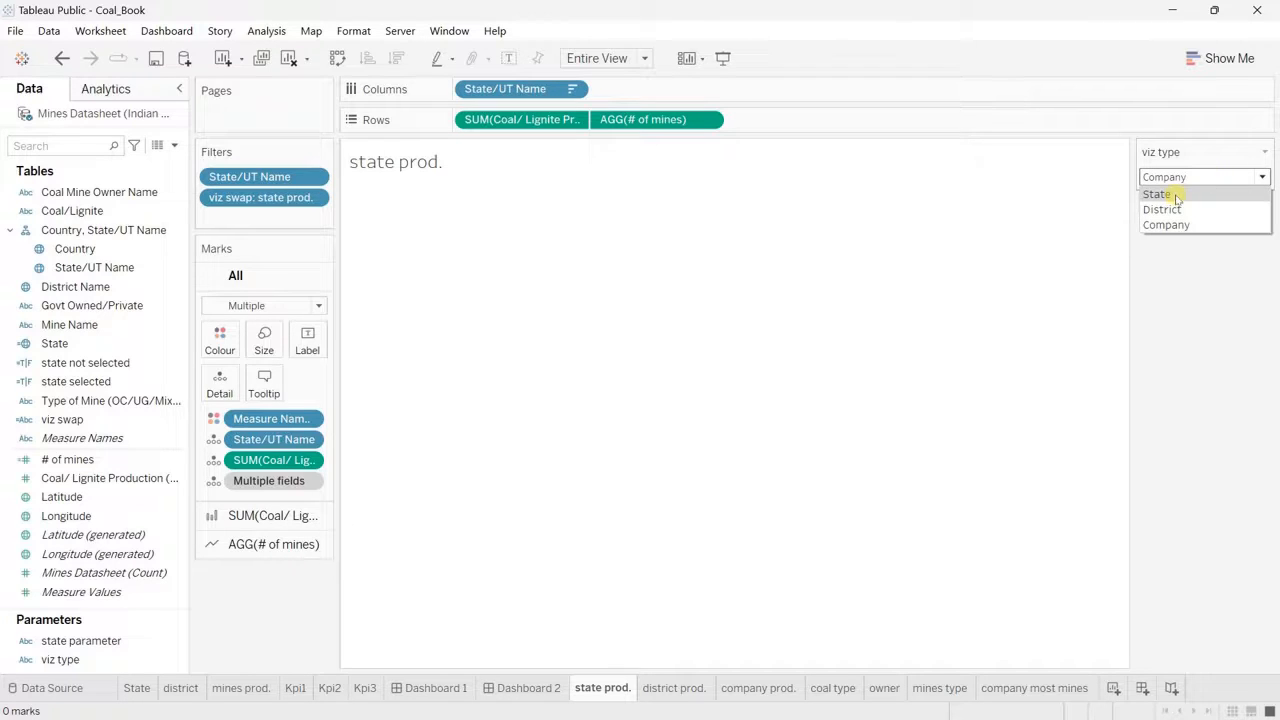
{"action": "left_click", "coordinate": [1176, 196]}
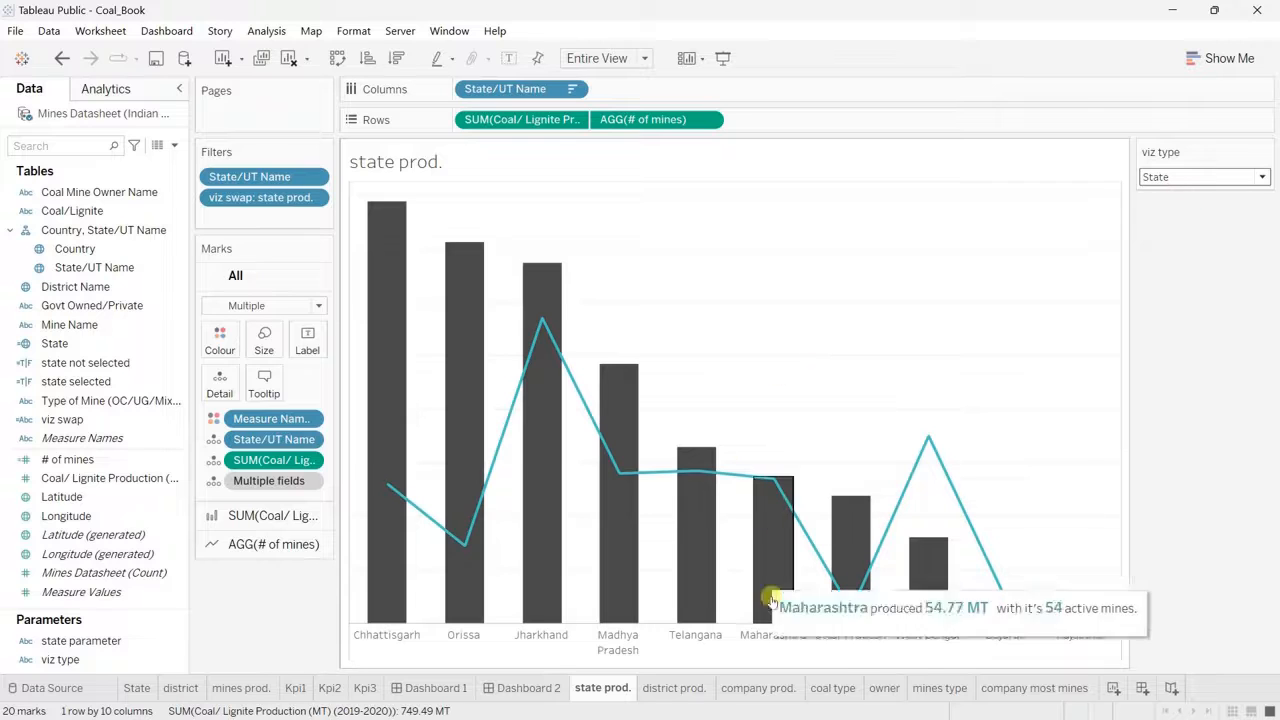
{"action": "left_click", "coordinate": [673, 688]}
{"action": "right_click", "coordinate": [170, 660]}
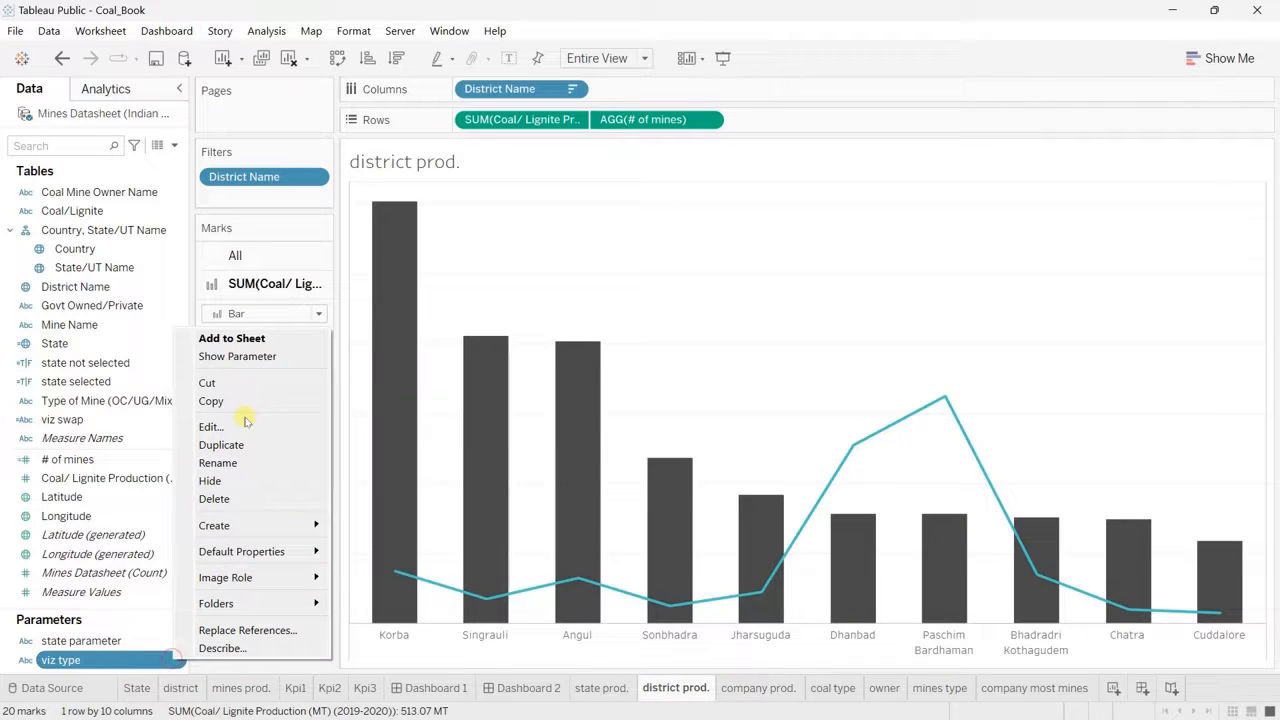
{"action": "left_click", "coordinate": [237, 356]}
Step: Filter the district prod. sheet by viz swap using the custom value "district prod." and set viz type to District
{"action": "left_click_drag", "start_coordinate": [62, 420], "coordinate": [245, 205]}
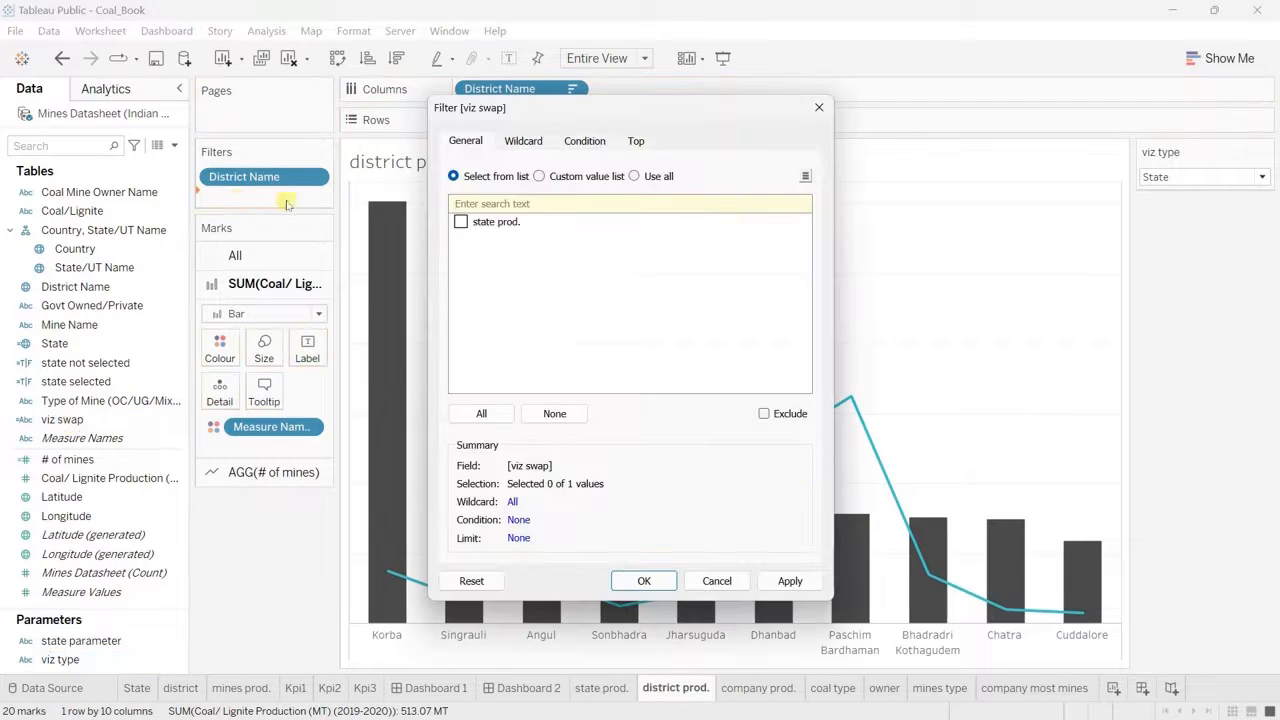
{"action": "left_click", "coordinate": [540, 174]}
{"action": "left_click", "coordinate": [533, 199]}
{"action": "type", "text": "district prod."}
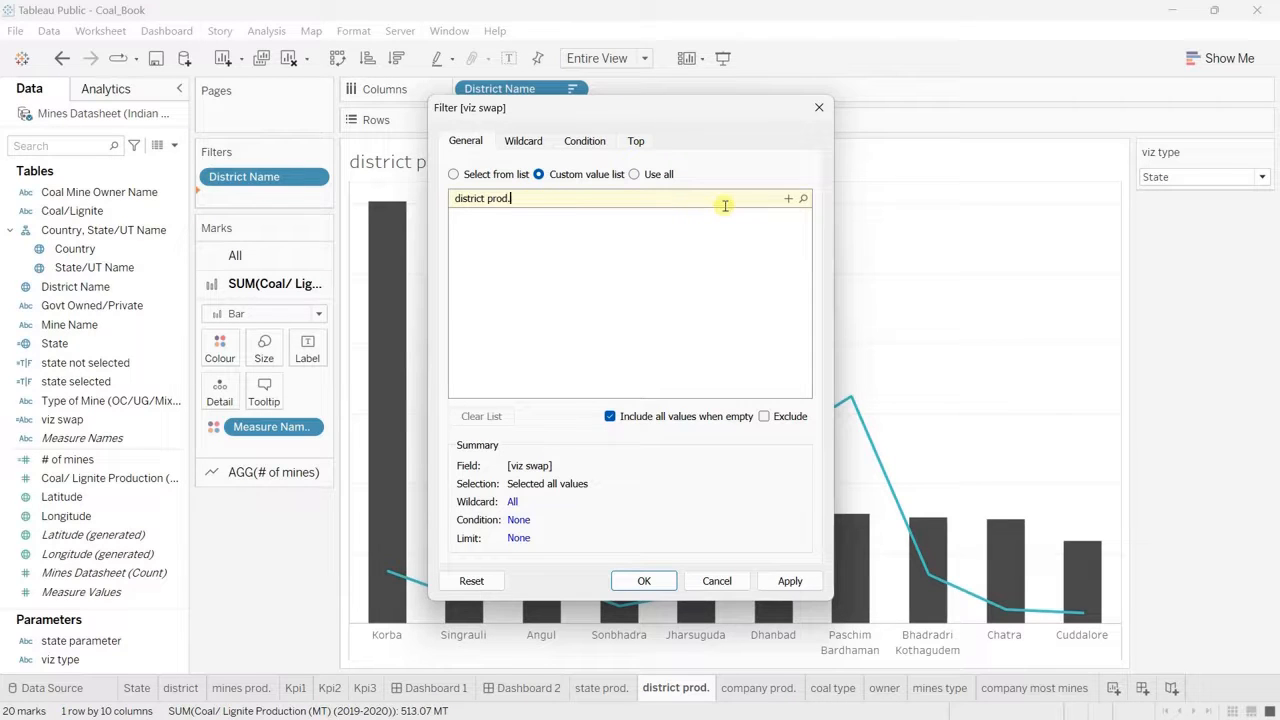
{"action": "left_click", "coordinate": [788, 198]}
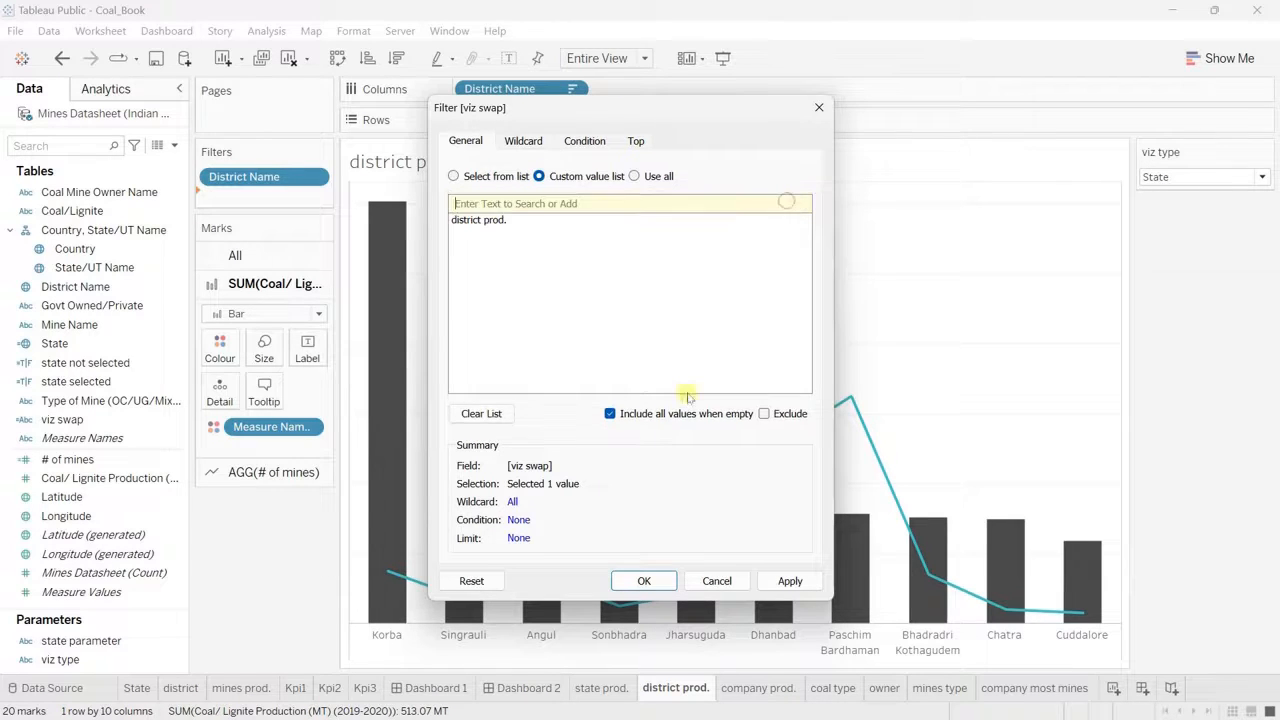
{"action": "left_click", "coordinate": [644, 581]}
{"action": "left_click", "coordinate": [1234, 177]}
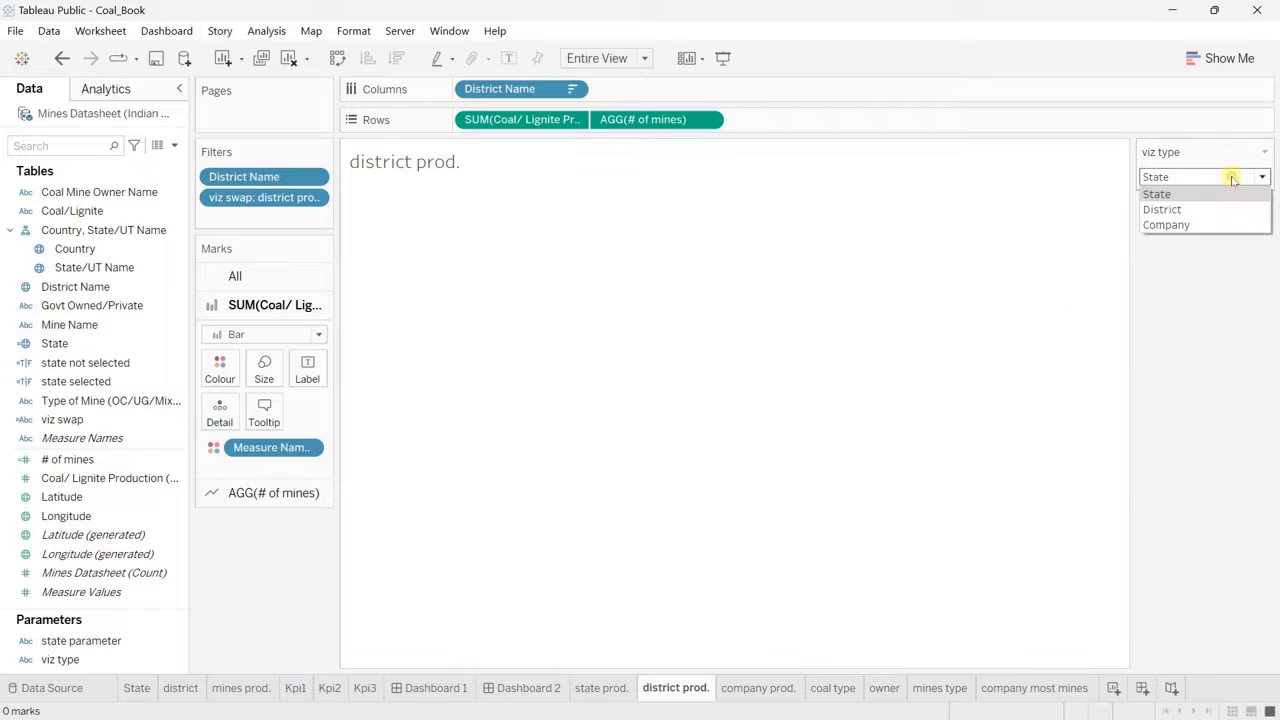
{"action": "left_click", "coordinate": [1171, 207]}
Step: Show the viz type parameter control on the company prod. sheet
{"action": "left_click", "coordinate": [752, 688]}
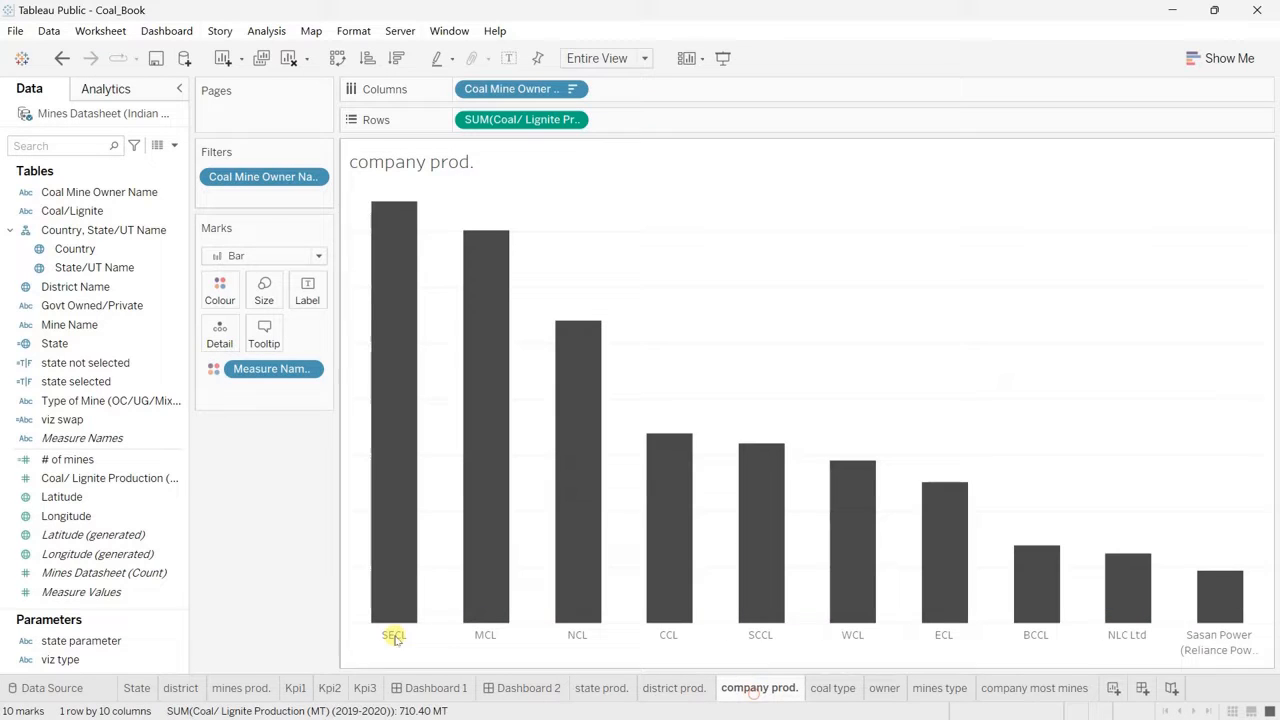
{"action": "right_click", "coordinate": [166, 660]}
{"action": "left_click", "coordinate": [238, 365]}
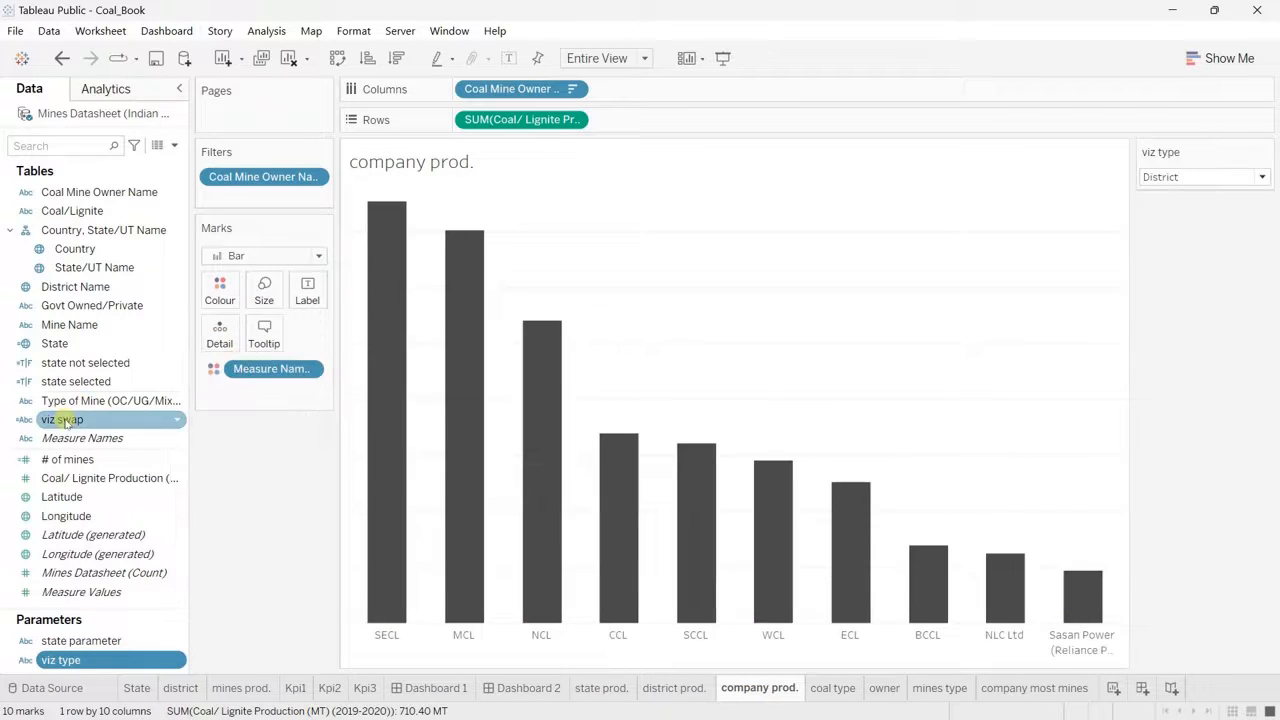
Step: Filter the company prod. sheet by viz swap using the custom value "company prod." and set viz type to Company
{"action": "left_click_drag", "start_coordinate": [62, 419], "coordinate": [245, 198]}
{"action": "left_click", "coordinate": [541, 176]}
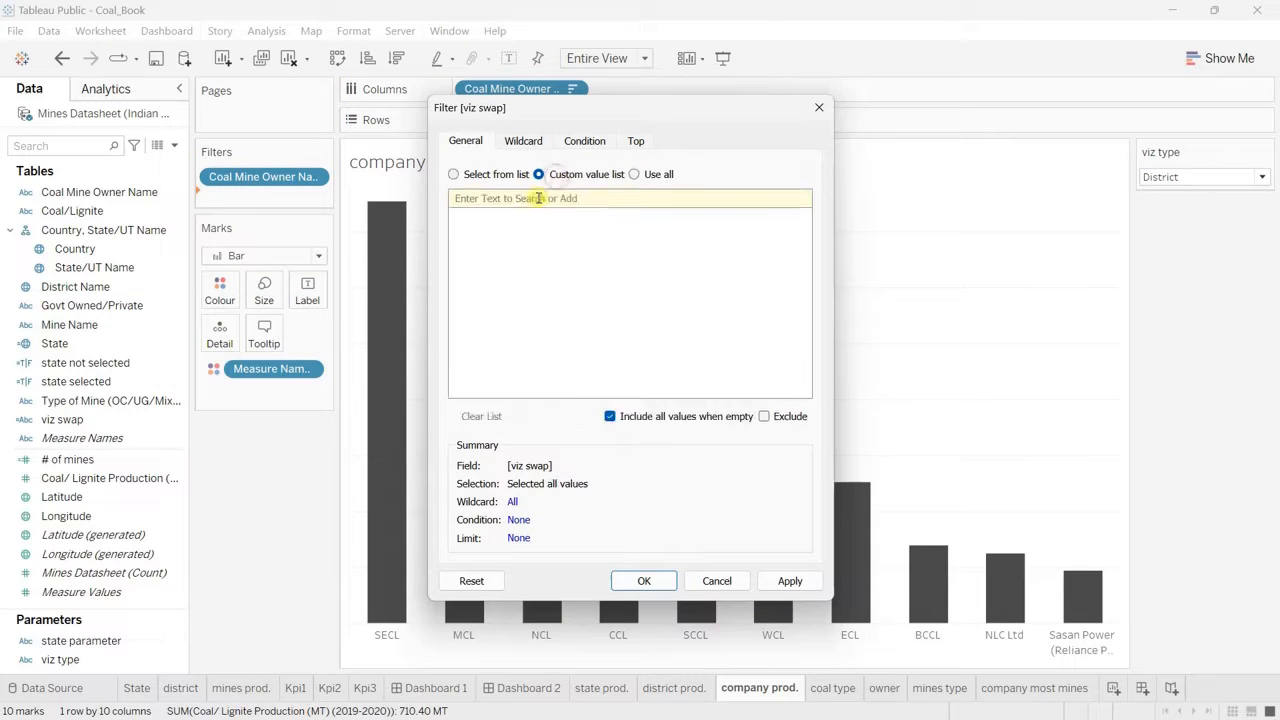
{"action": "left_click", "coordinate": [530, 198]}
{"action": "type", "text": "company prod."}
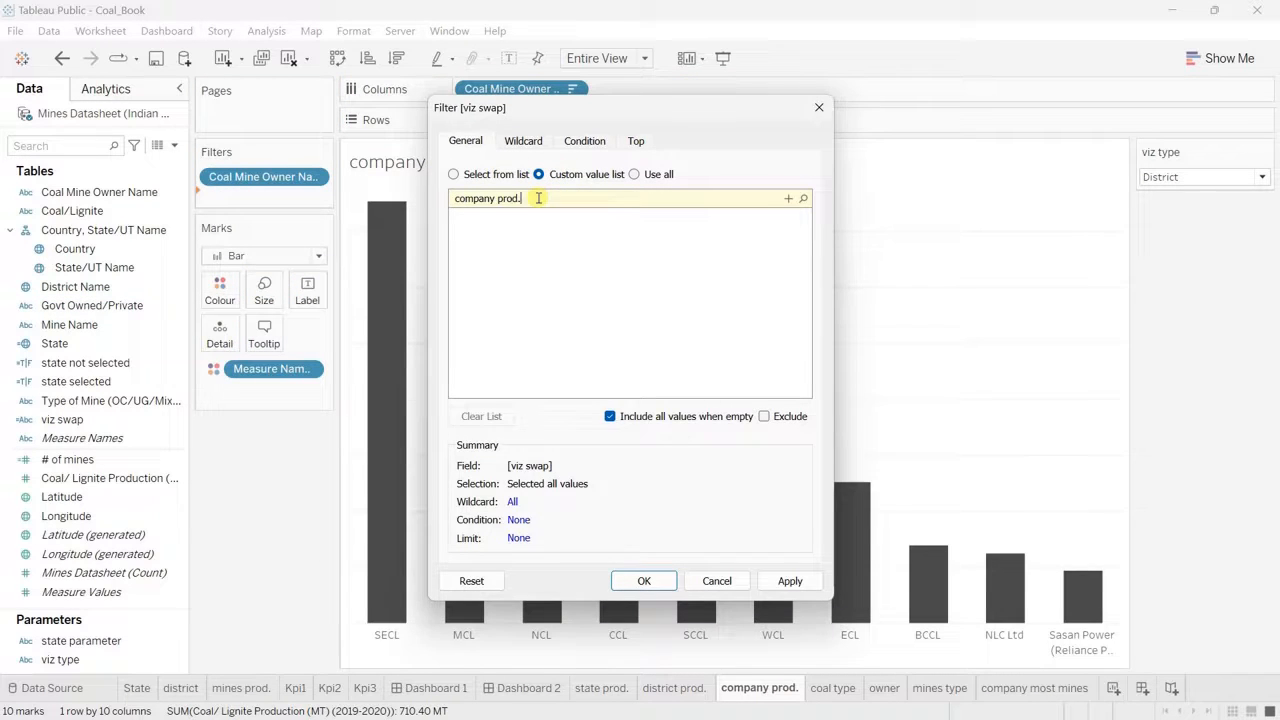
{"action": "left_click", "coordinate": [788, 198]}
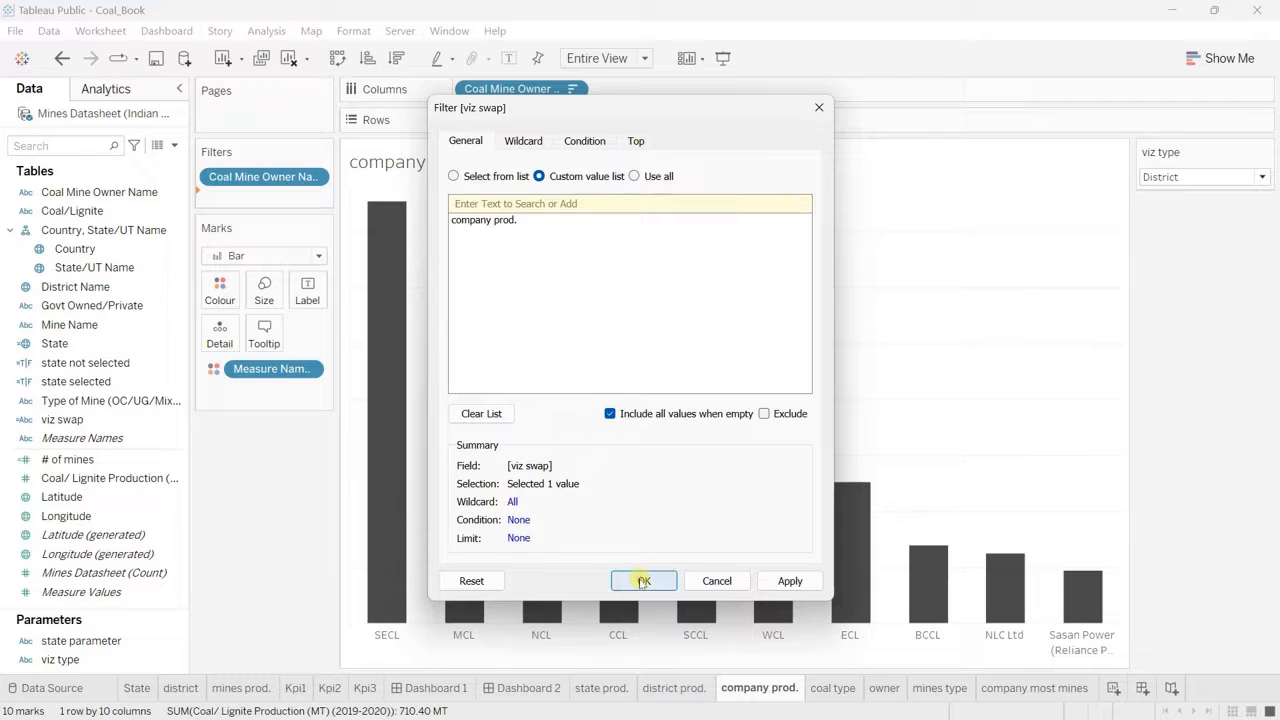
{"action": "left_click", "coordinate": [642, 581]}
{"action": "left_click", "coordinate": [1255, 177]}
{"action": "left_click", "coordinate": [1200, 223]}
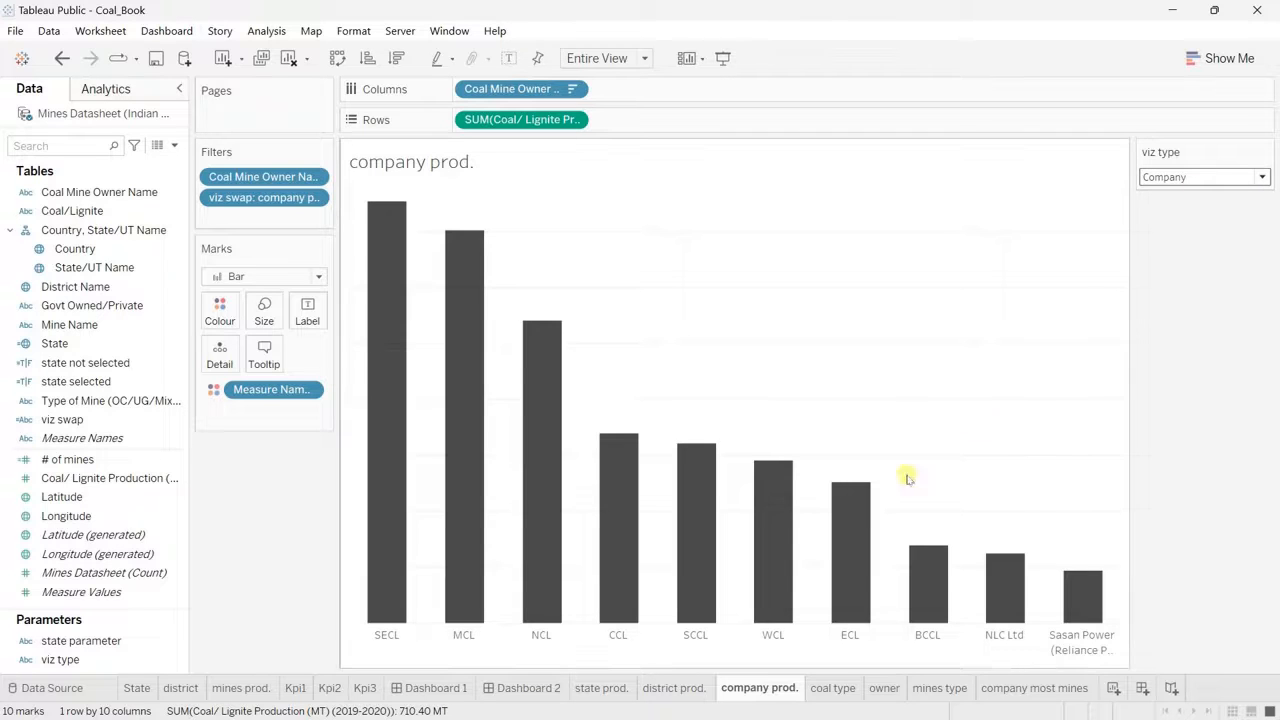
Step: Check how the district prod. and state prod. sheets respond to the Company viz type
{"action": "mouse_move", "coordinate": [787, 473]}
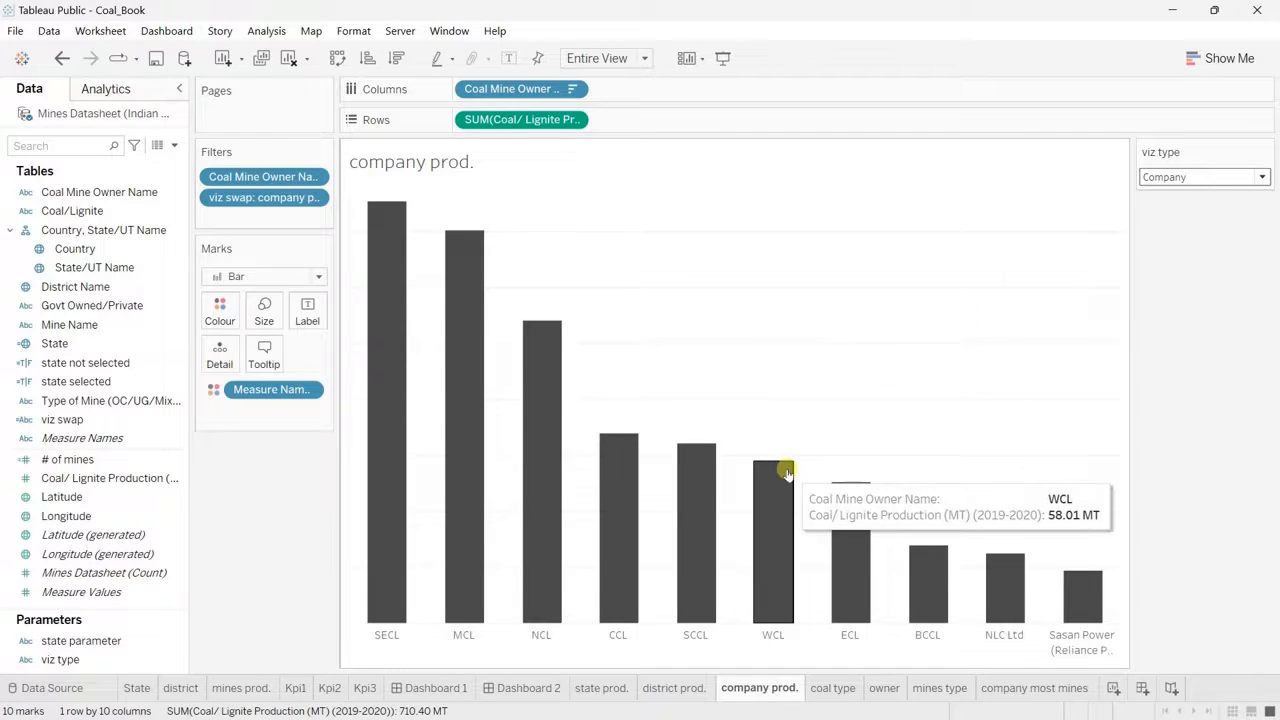
{"action": "left_click", "coordinate": [662, 690]}
{"action": "left_click", "coordinate": [601, 690]}
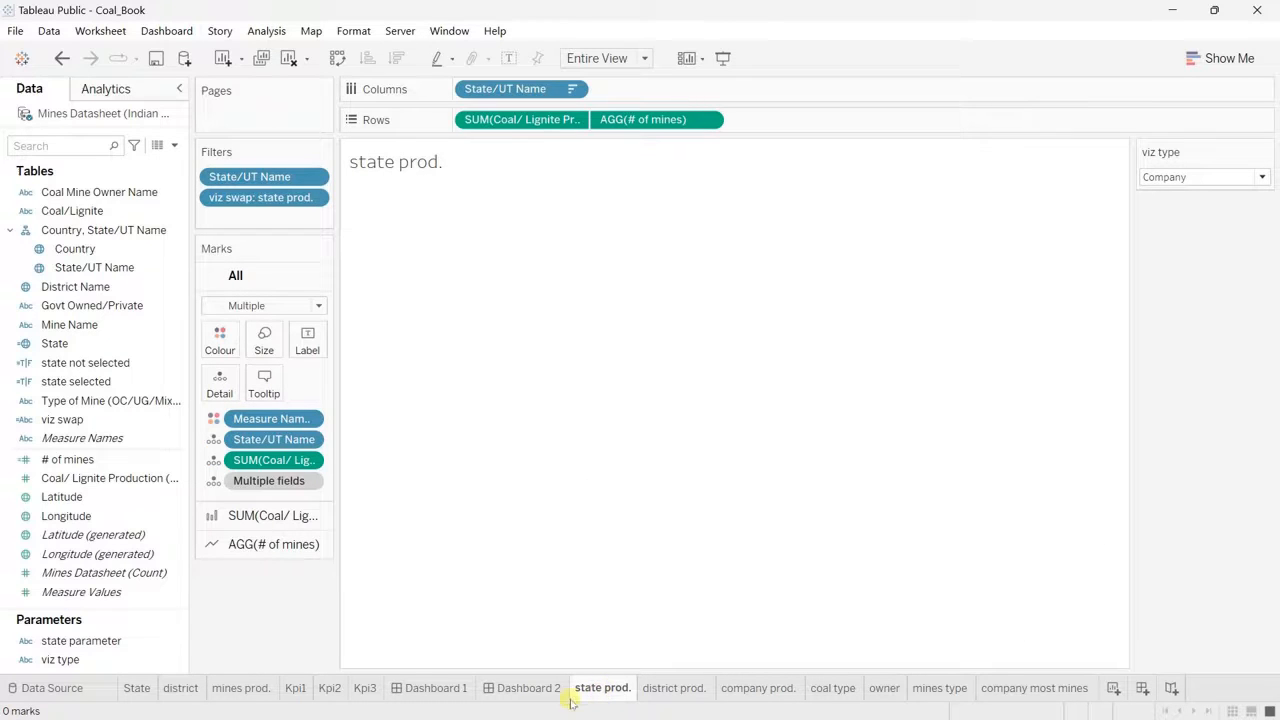
Step: Add three tiled vertical containers, stacked one above another, inside the large empty container on Dashboard 2
{"action": "left_click", "coordinate": [528, 690]}
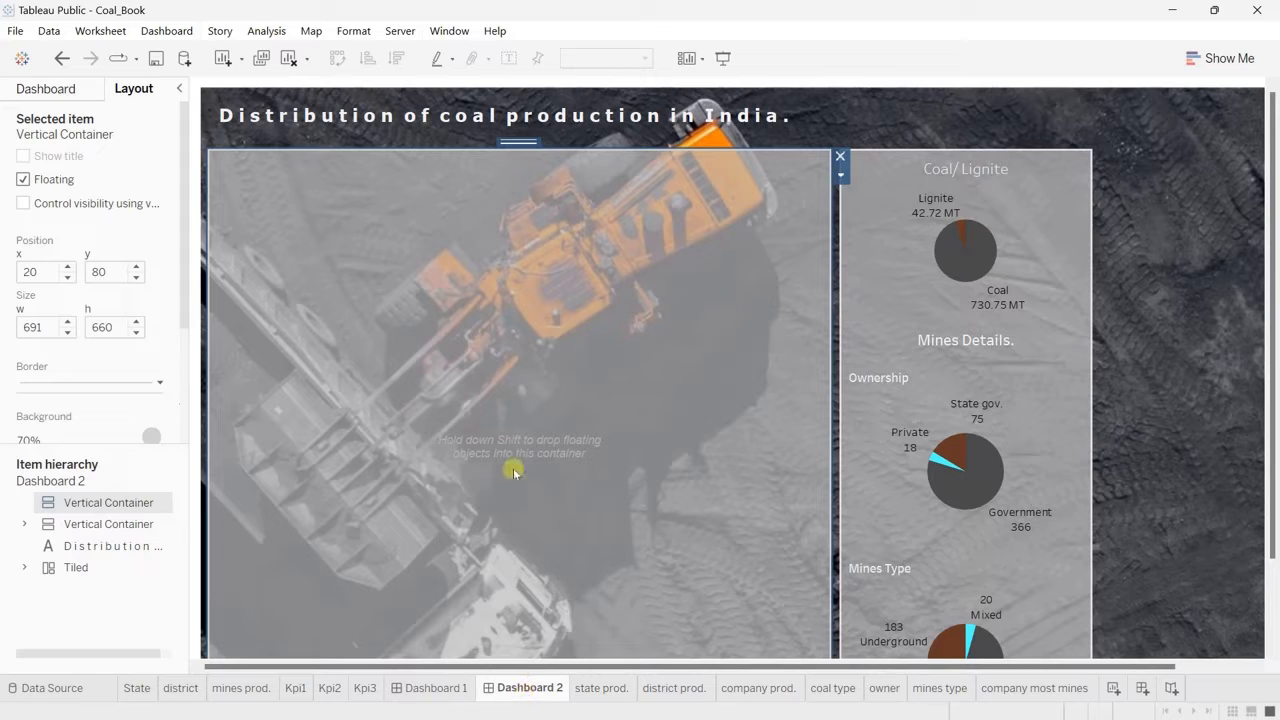
{"action": "left_click", "coordinate": [62, 58]}
{"action": "scroll", "coordinate": [490, 437], "scroll_direction": "down", "scroll_amount": 2}
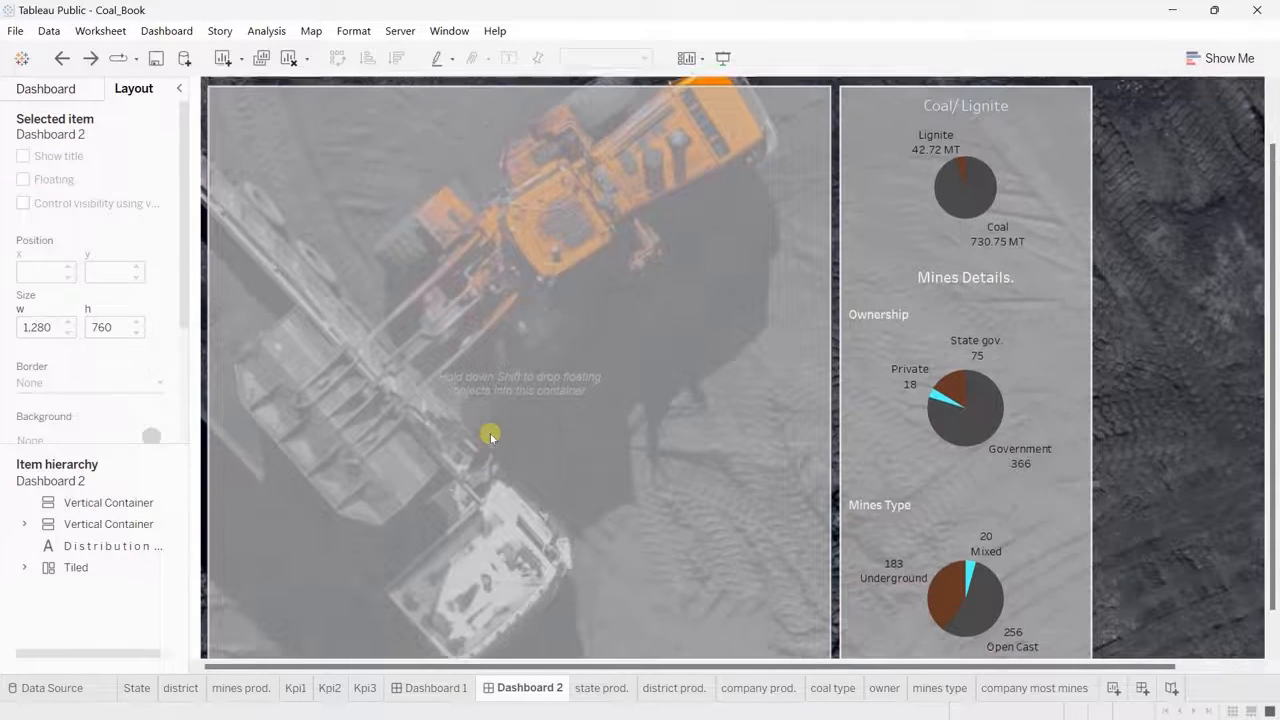
{"action": "scroll", "coordinate": [490, 437], "scroll_direction": "up", "scroll_amount": 2}
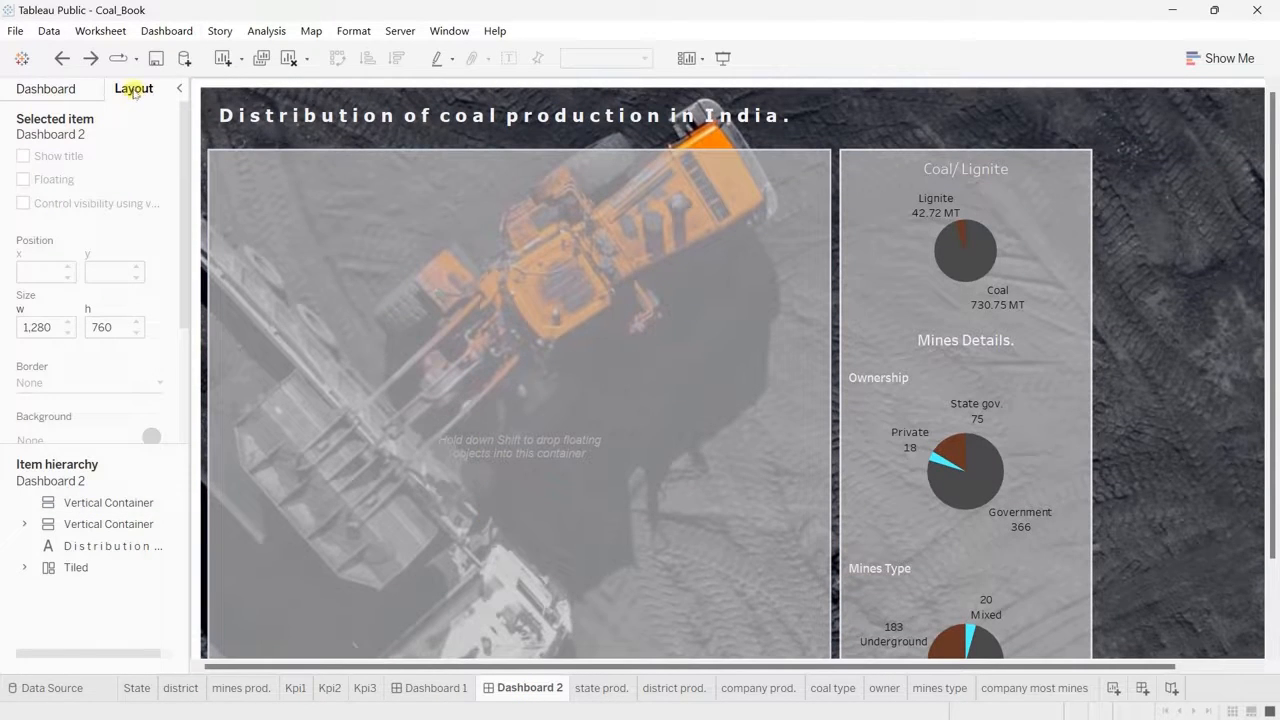
{"action": "left_click", "coordinate": [99, 505]}
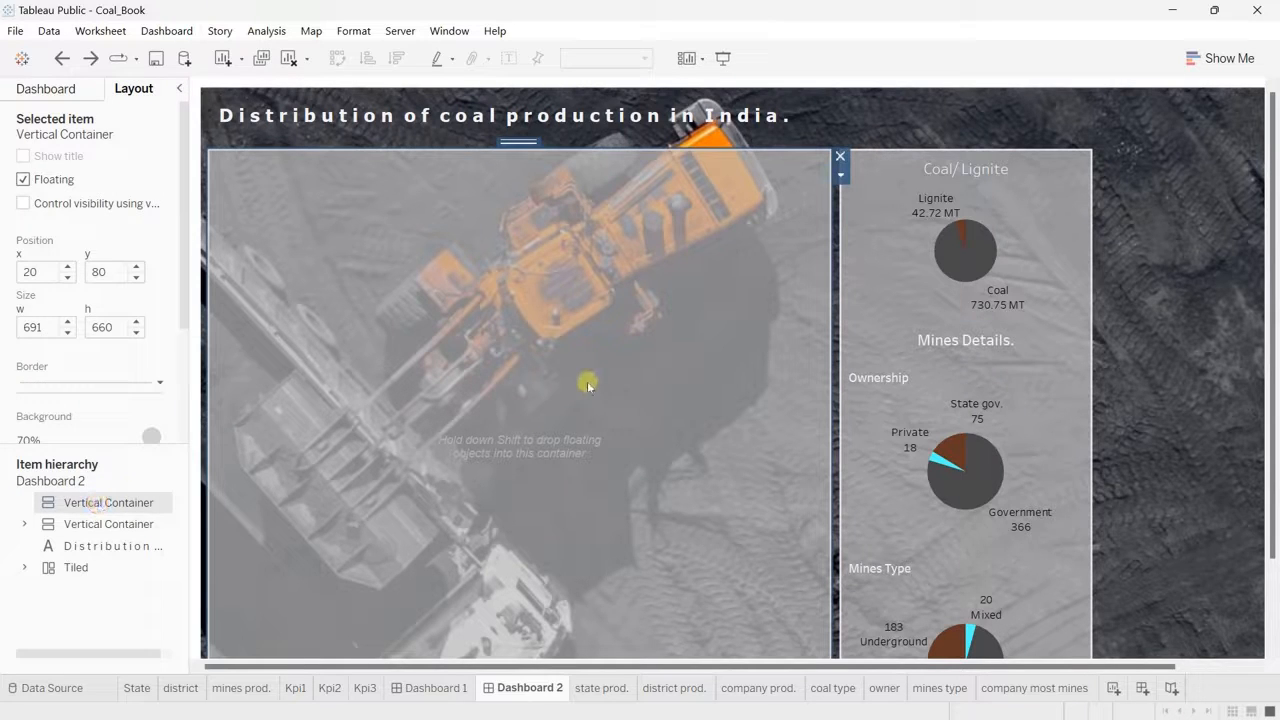
{"action": "scroll", "coordinate": [588, 386], "scroll_direction": "down", "scroll_amount": 1}
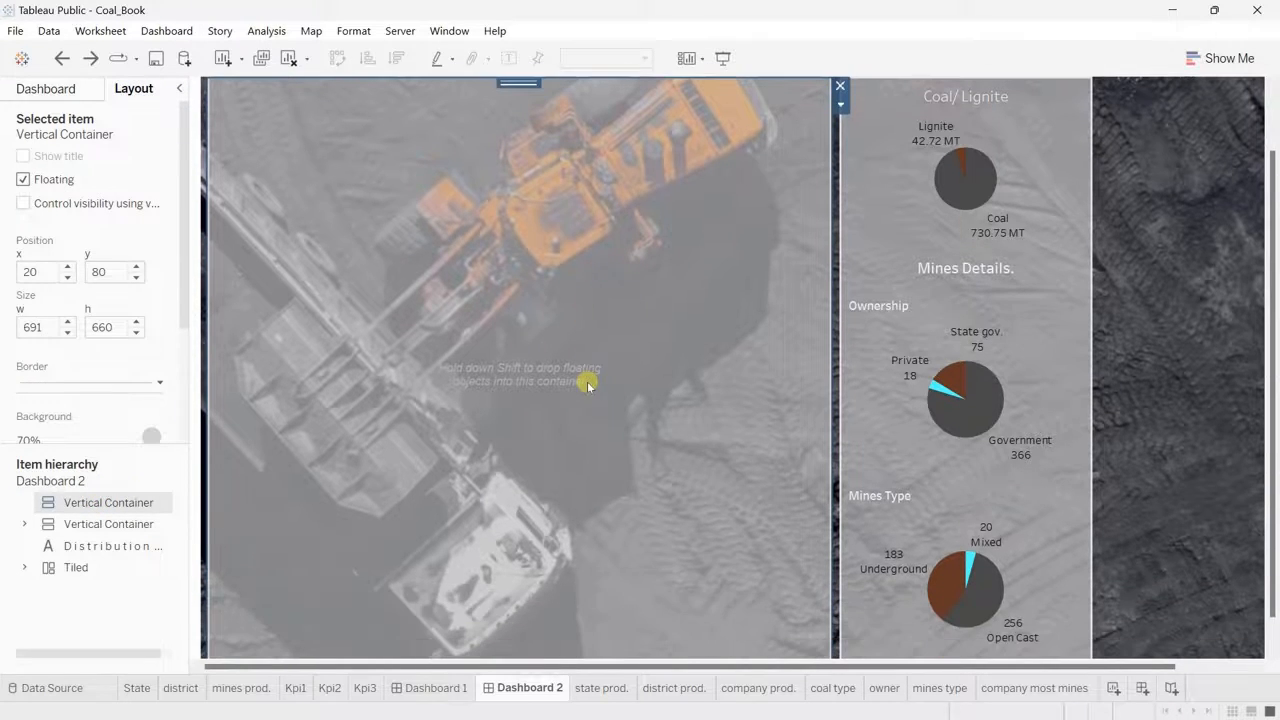
{"action": "left_click", "coordinate": [26, 89]}
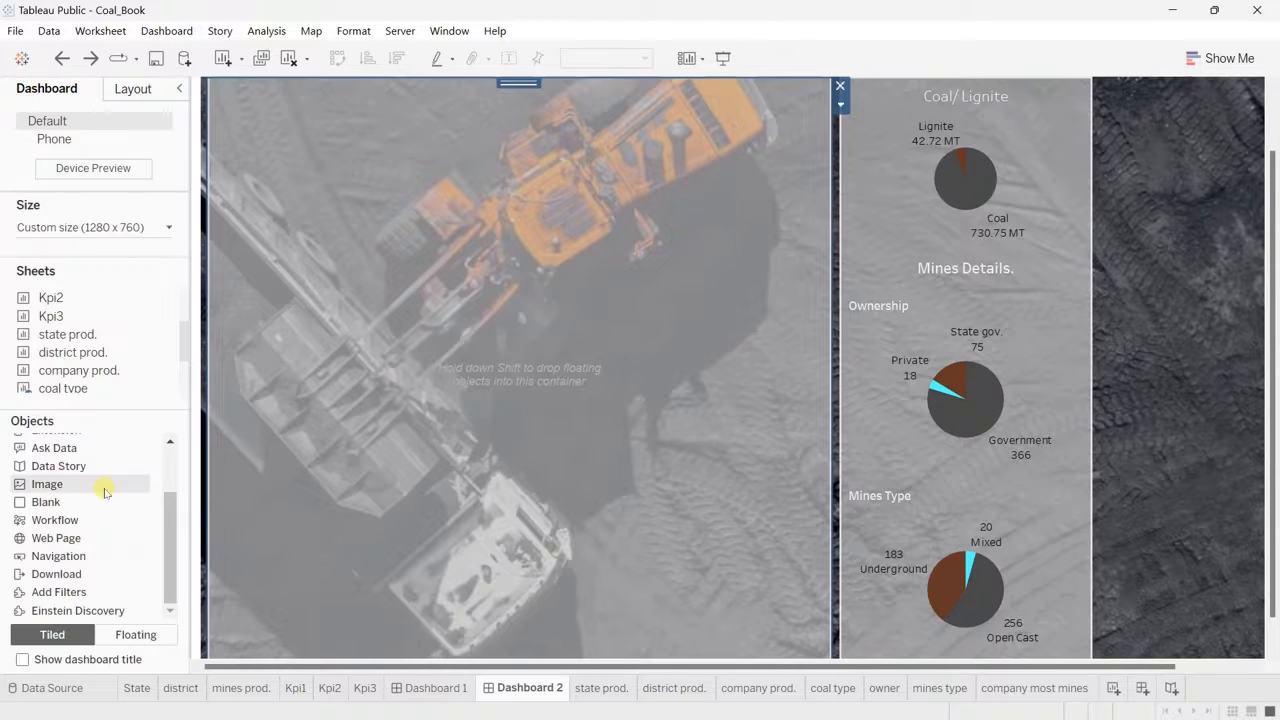
{"action": "scroll", "coordinate": [75, 450], "scroll_direction": "up", "scroll_amount": 1}
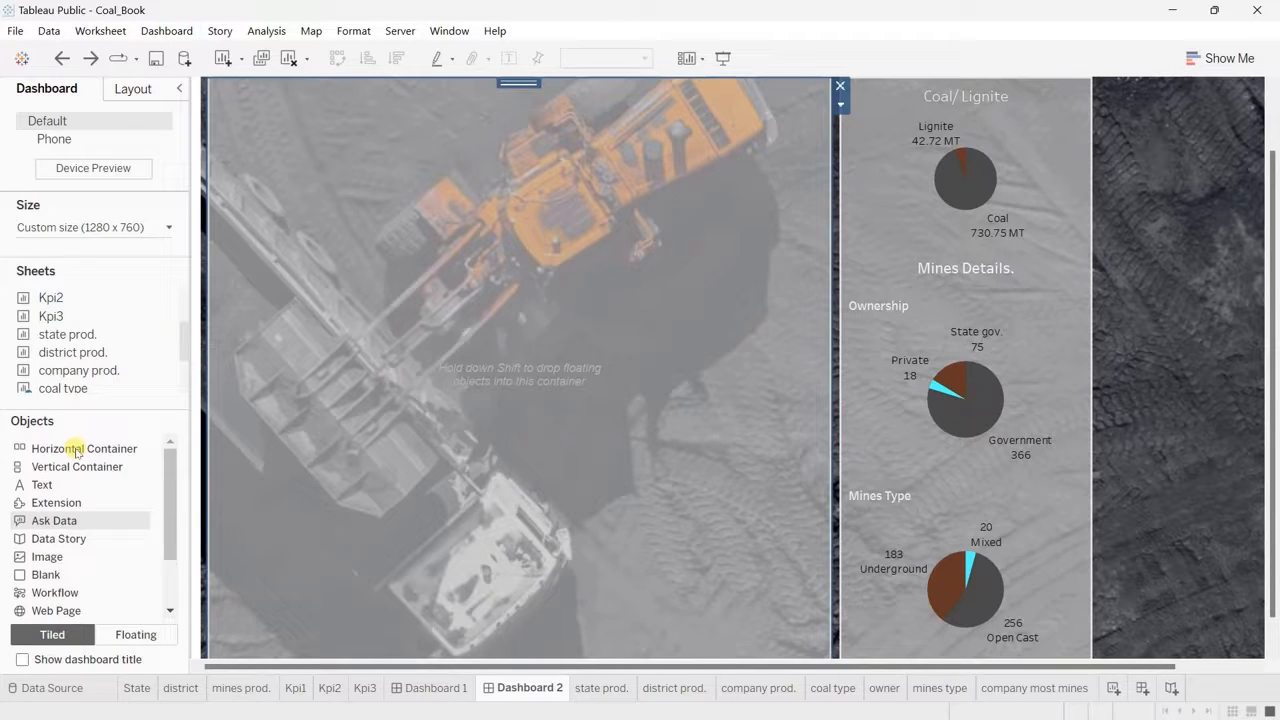
{"action": "left_click_drag", "start_coordinate": [66, 467], "coordinate": [507, 352]}
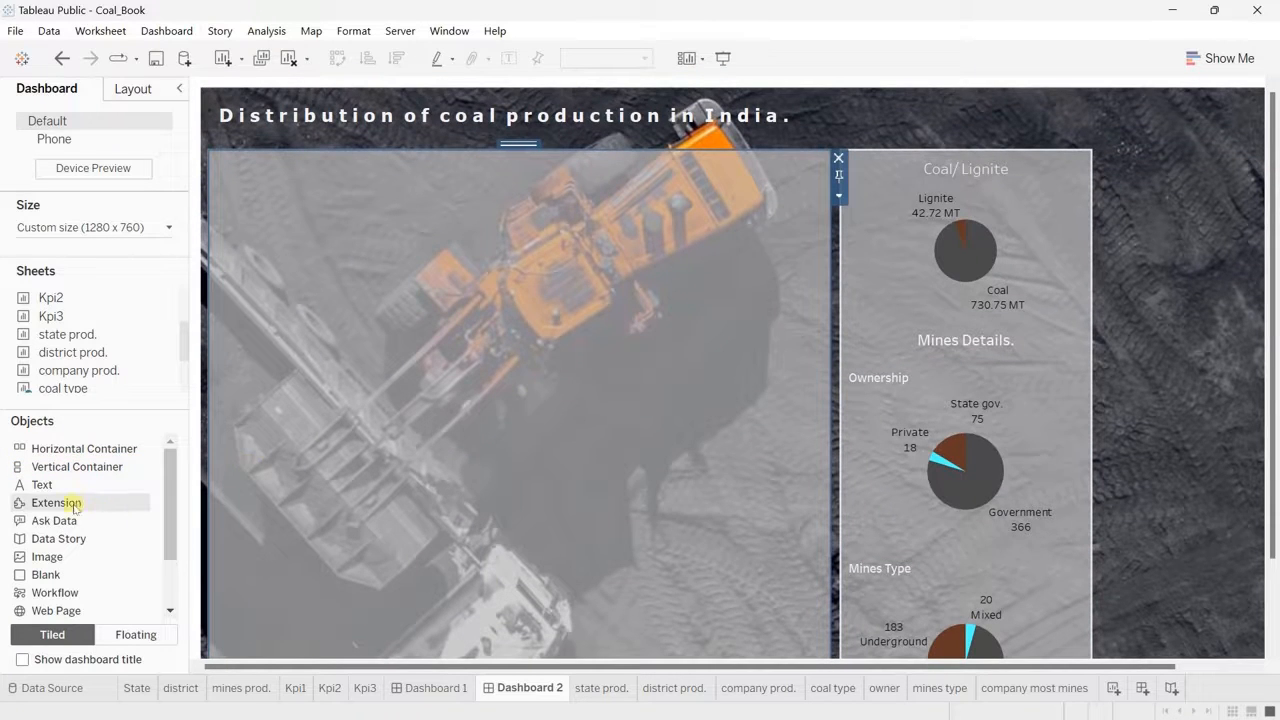
{"action": "left_click_drag", "start_coordinate": [66, 467], "coordinate": [476, 153]}
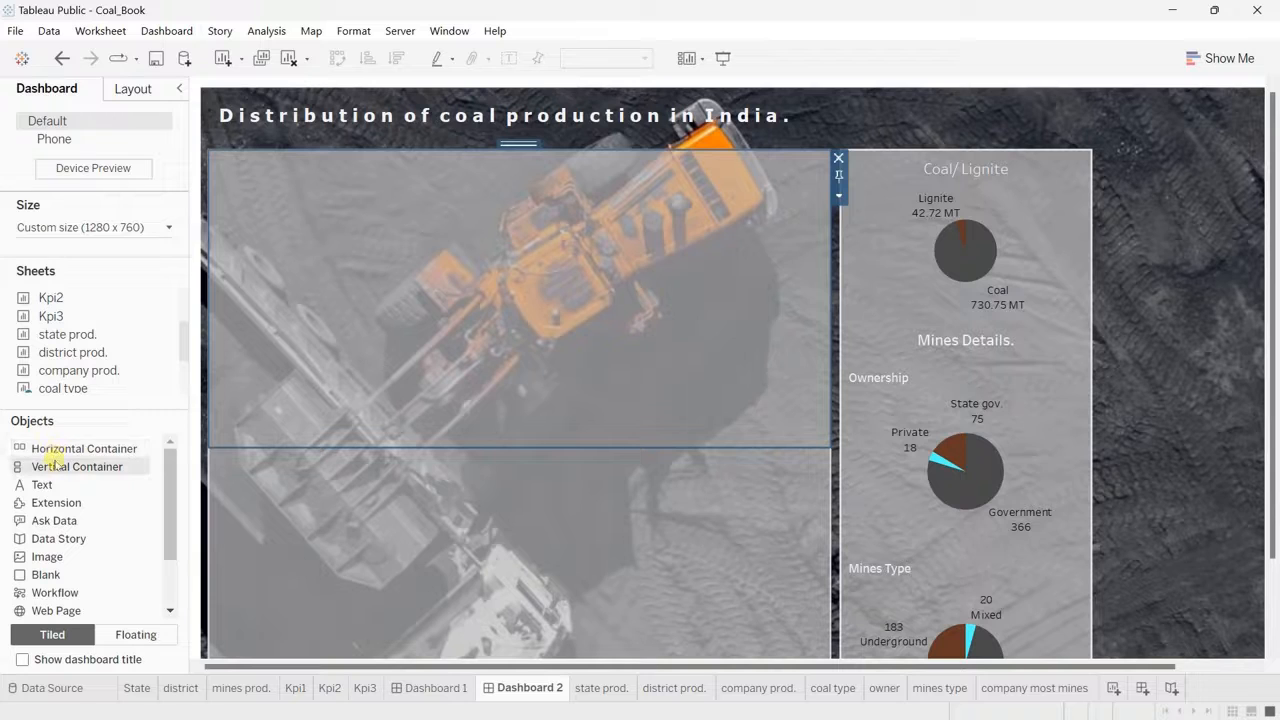
{"action": "left_click_drag", "start_coordinate": [48, 466], "coordinate": [494, 151]}
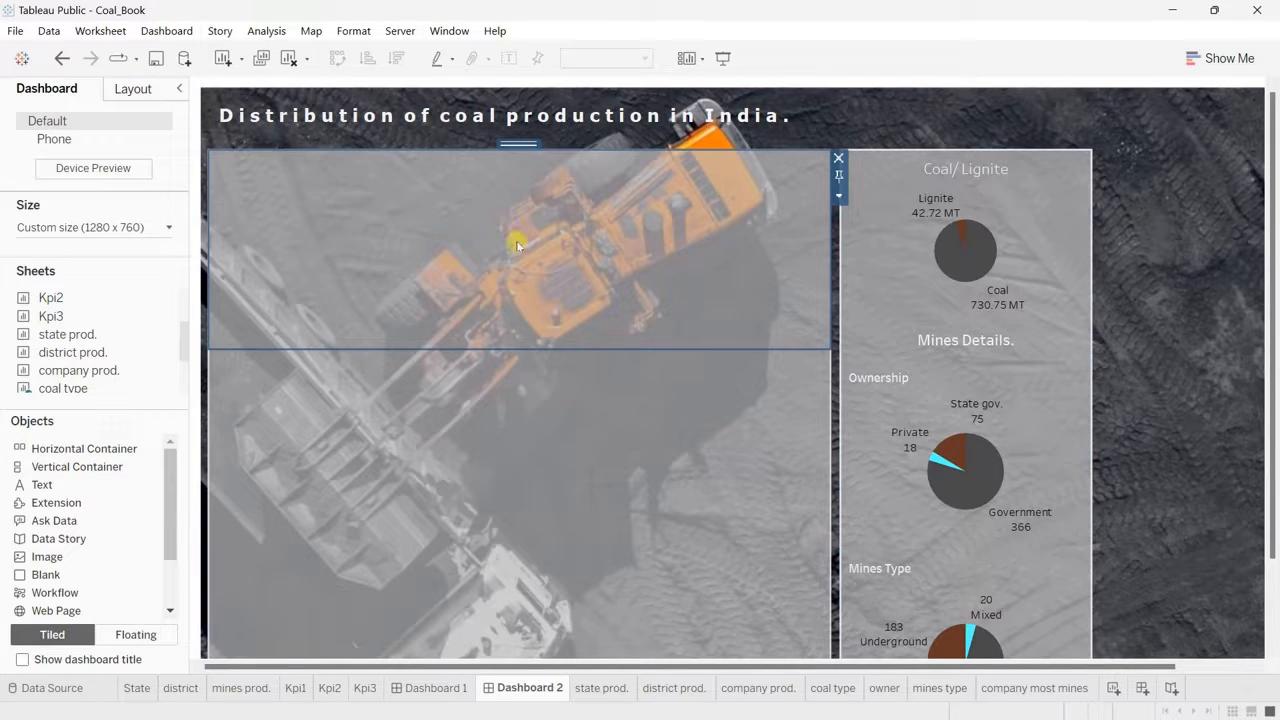
Step: Resize the stacked containers so the uppermost one is only a narrow strip above the middle one
{"action": "left_click", "coordinate": [506, 385]}
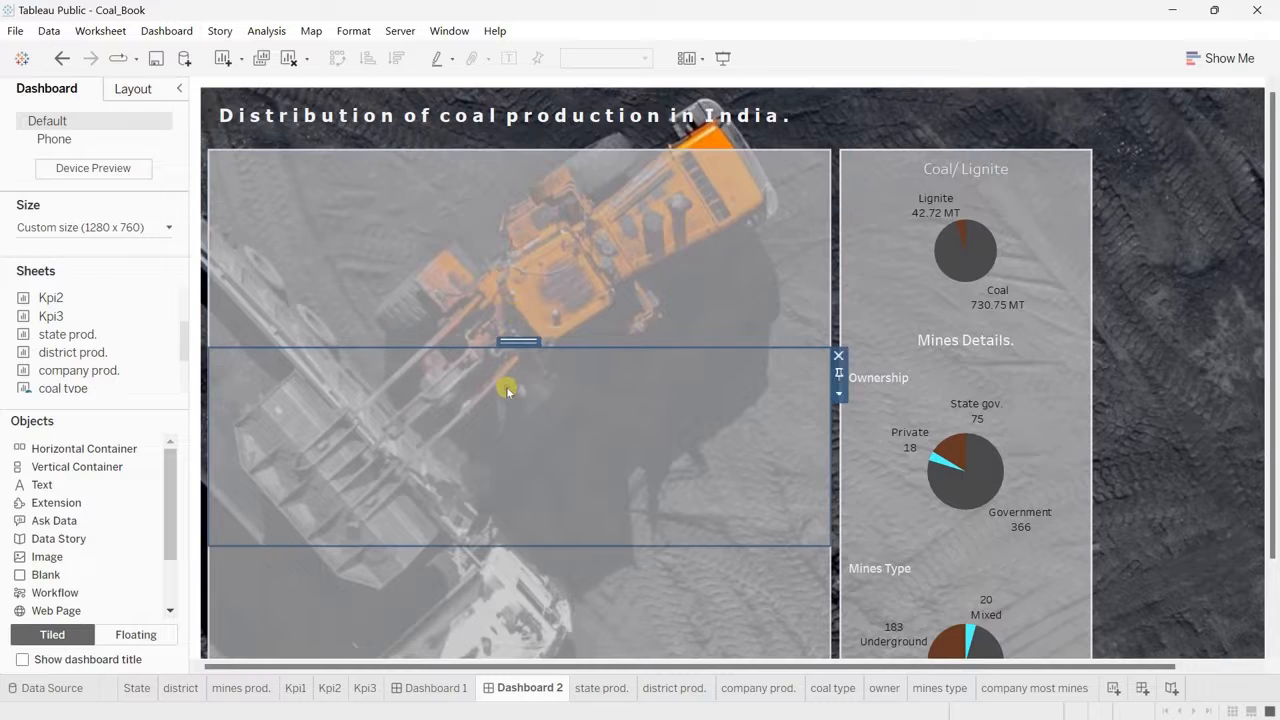
{"action": "left_click", "coordinate": [541, 630]}
{"action": "left_click_drag", "start_coordinate": [541, 630], "coordinate": [540, 205]}
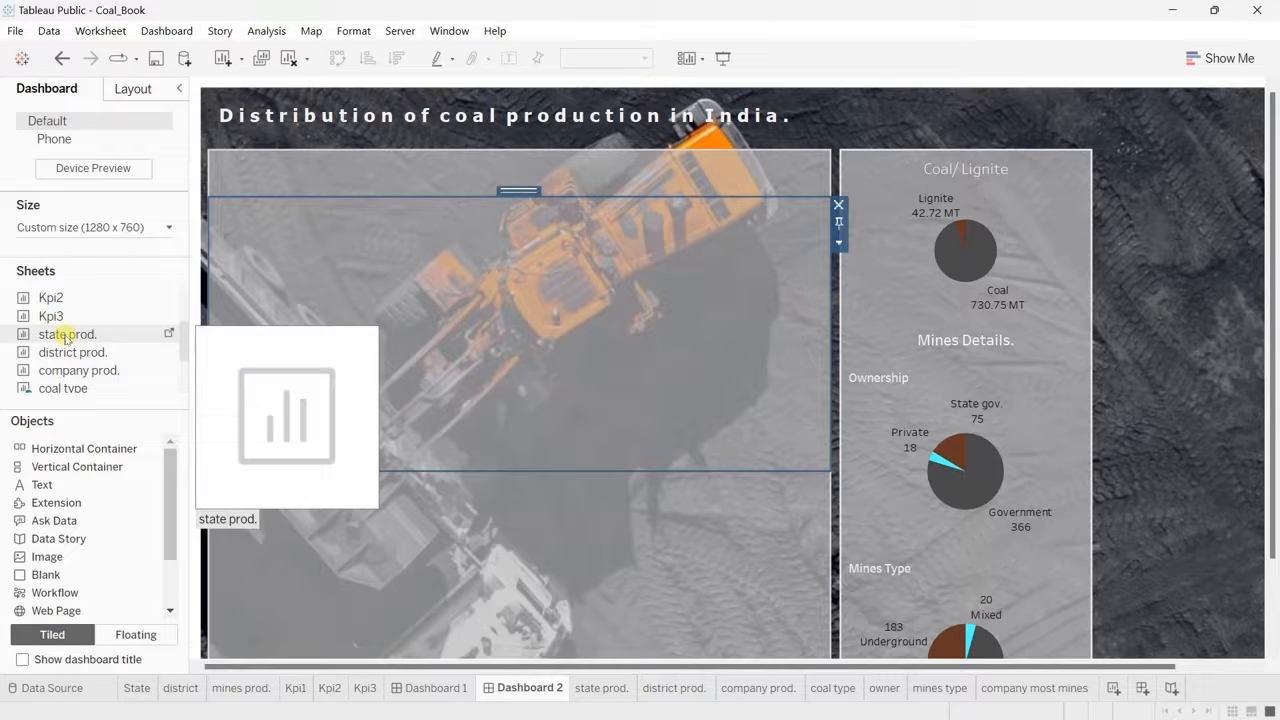
Step: Place the state prod. sheet in the middle container with the viz type control in the strip above, and set viz type to State
{"action": "left_click_drag", "start_coordinate": [65, 338], "coordinate": [360, 318]}
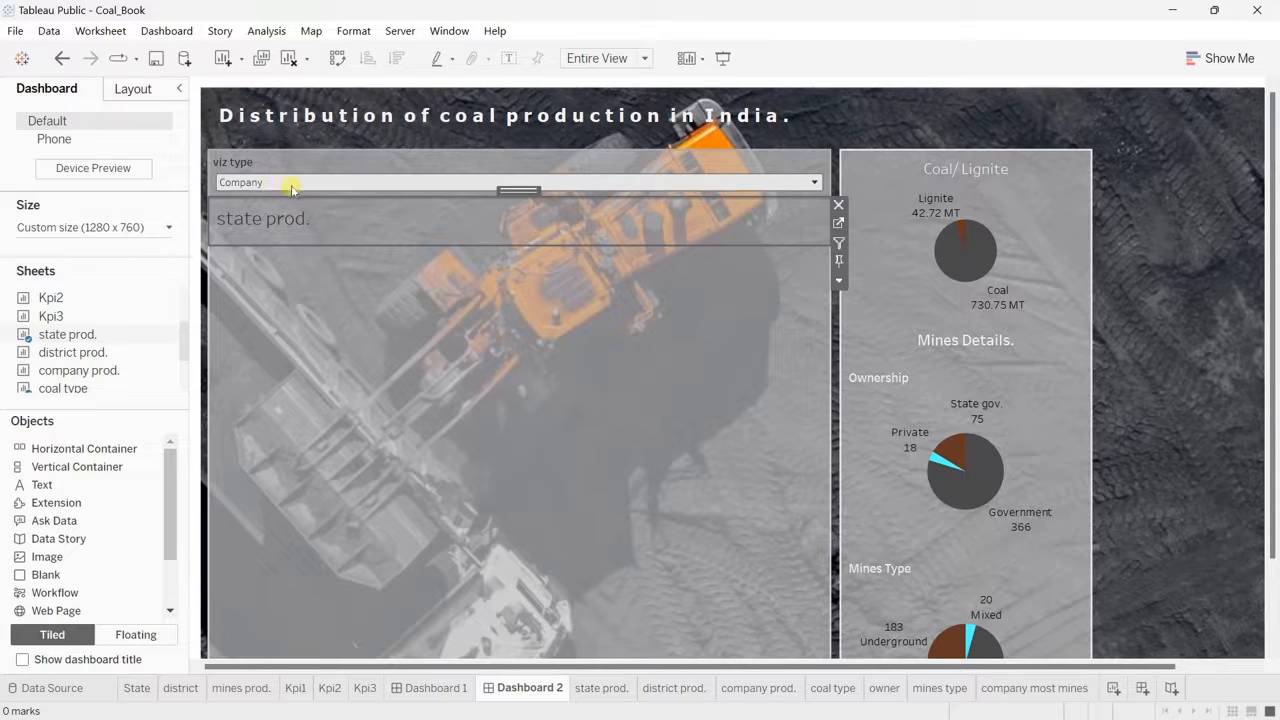
{"action": "left_click", "coordinate": [815, 182]}
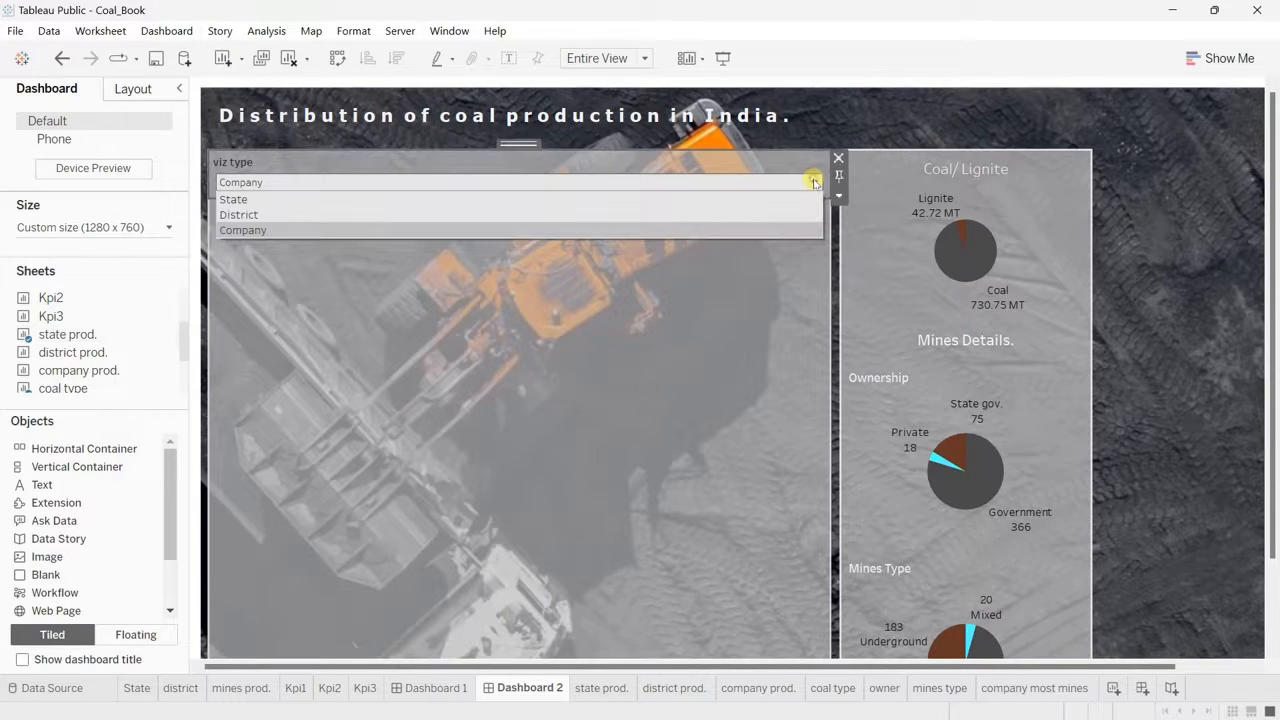
{"action": "left_click", "coordinate": [502, 199]}
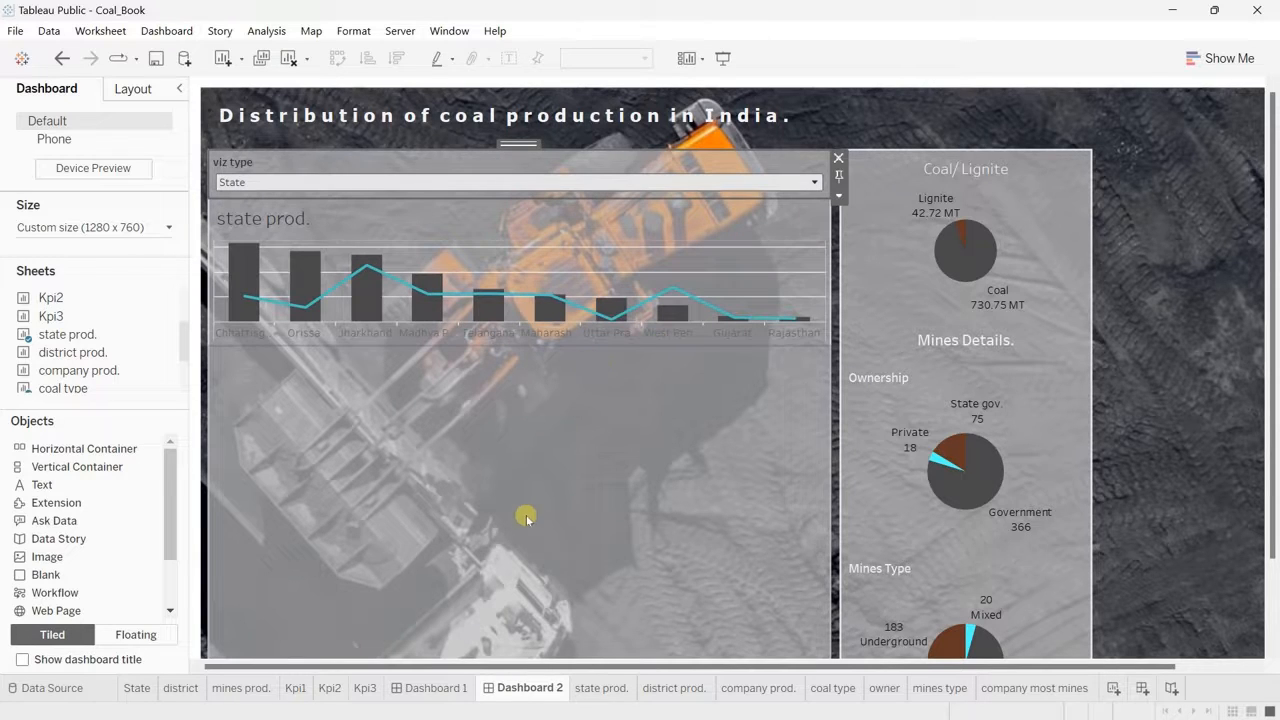
Step: Extend the middle container downward to make the state prod. chart taller, and hide the chart's title
{"action": "left_click", "coordinate": [525, 478]}
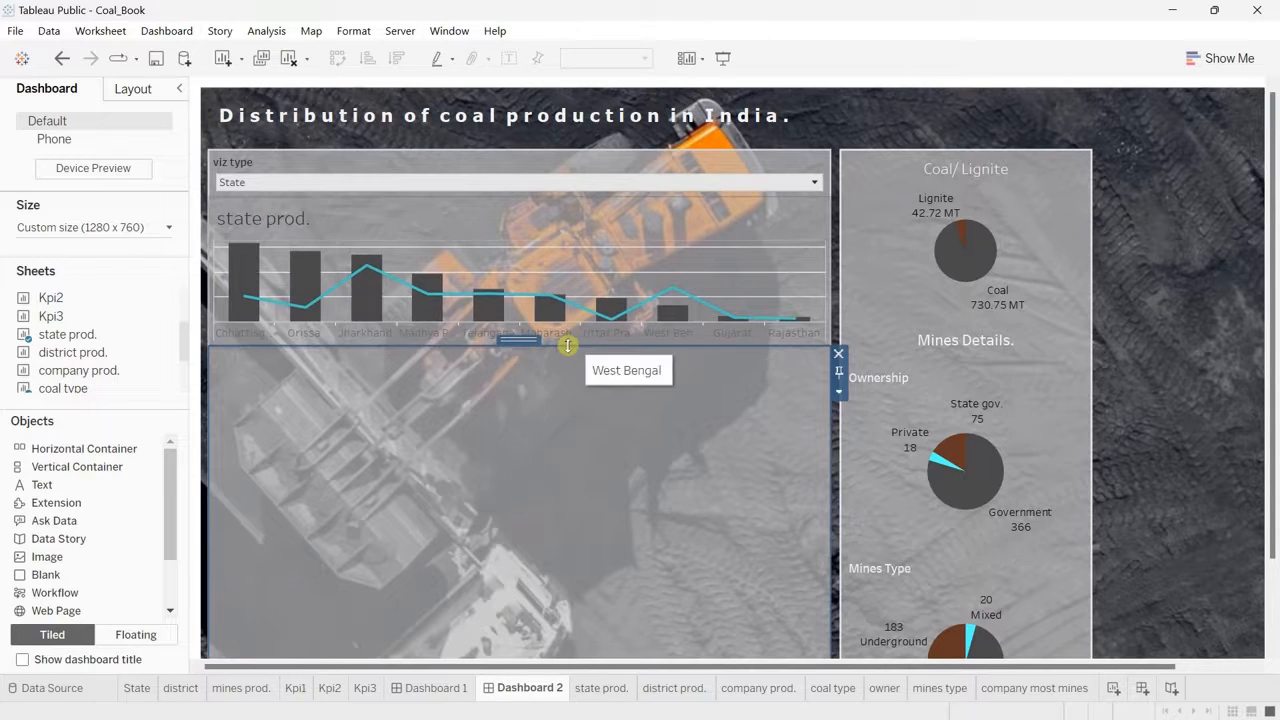
{"action": "left_click_drag", "start_coordinate": [577, 344], "coordinate": [571, 457]}
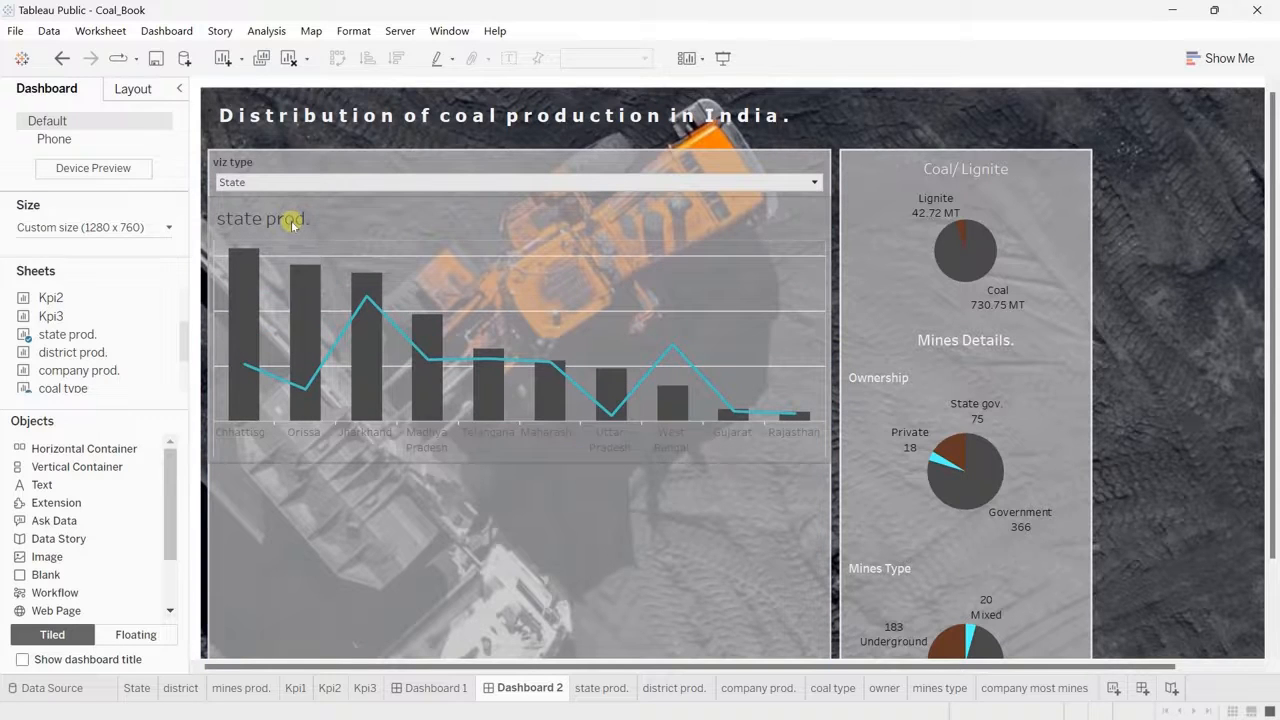
{"action": "right_click", "coordinate": [292, 224]}
{"action": "left_click", "coordinate": [363, 270]}
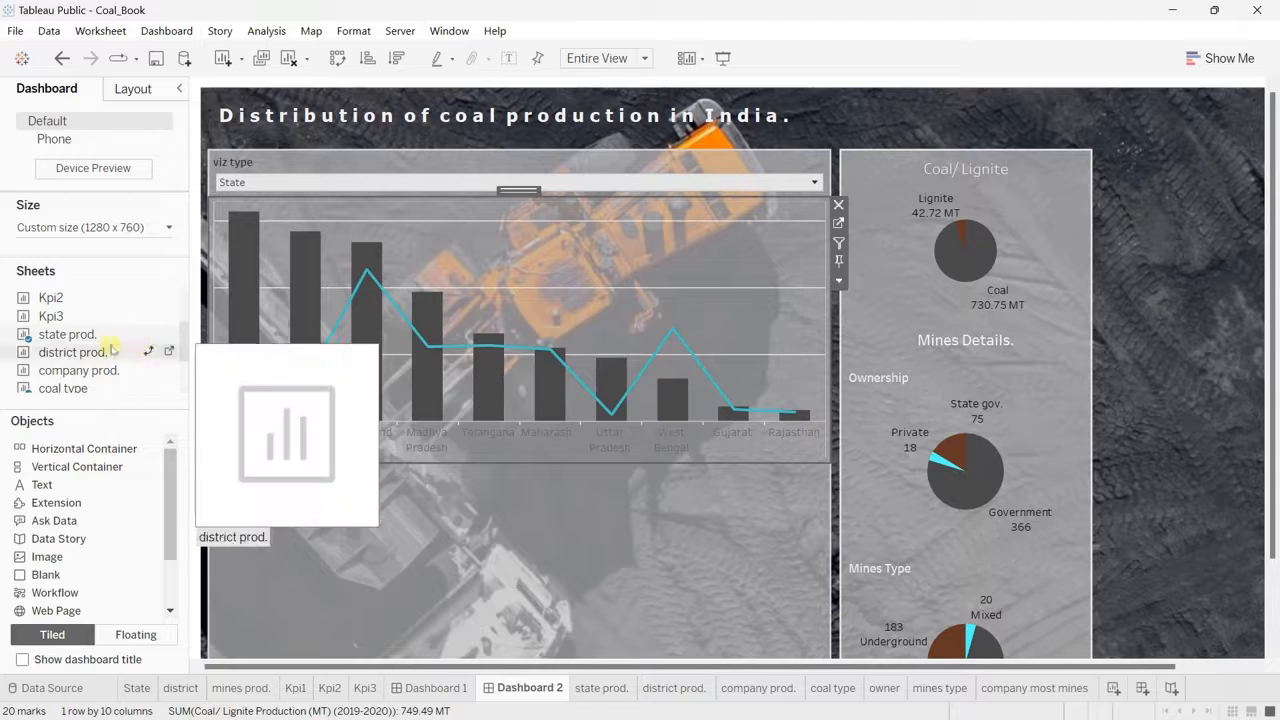
Step: Add the district prod. sheet to the middle container above the state prod. chart and hide its title
{"action": "left_click_drag", "start_coordinate": [67, 350], "coordinate": [451, 220]}
{"action": "right_click", "coordinate": [325, 228]}
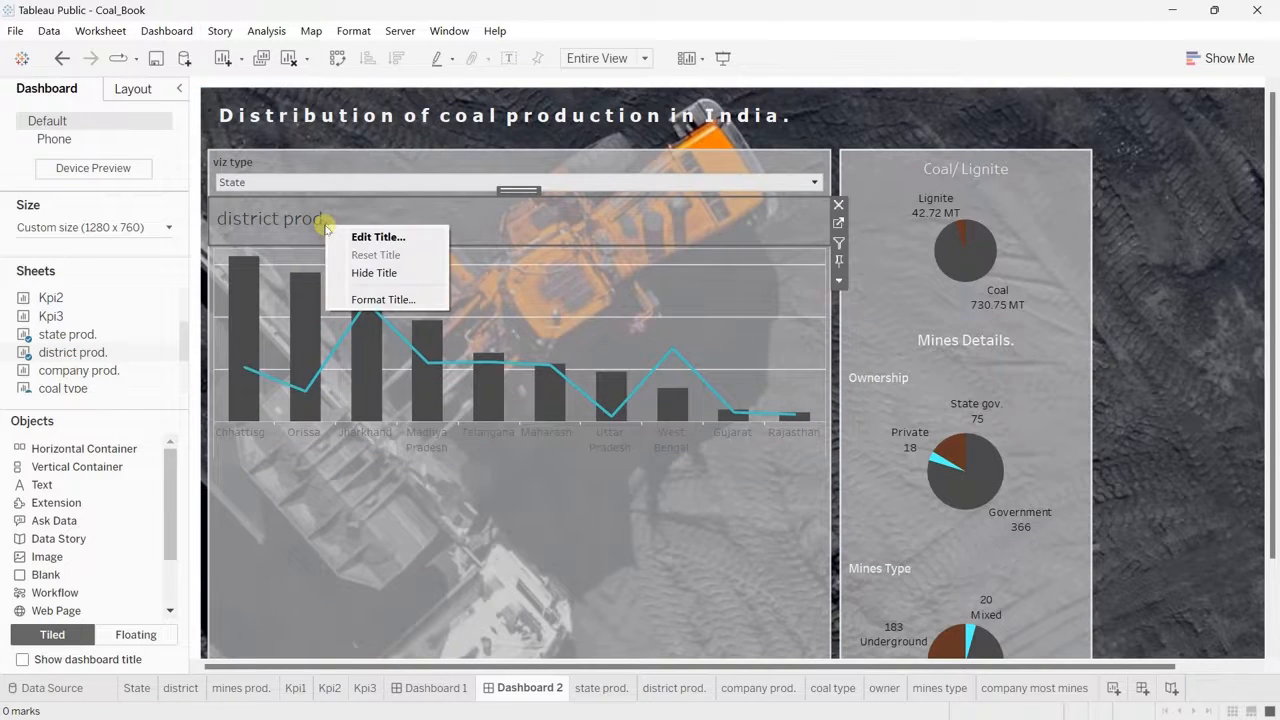
{"action": "left_click", "coordinate": [386, 271]}
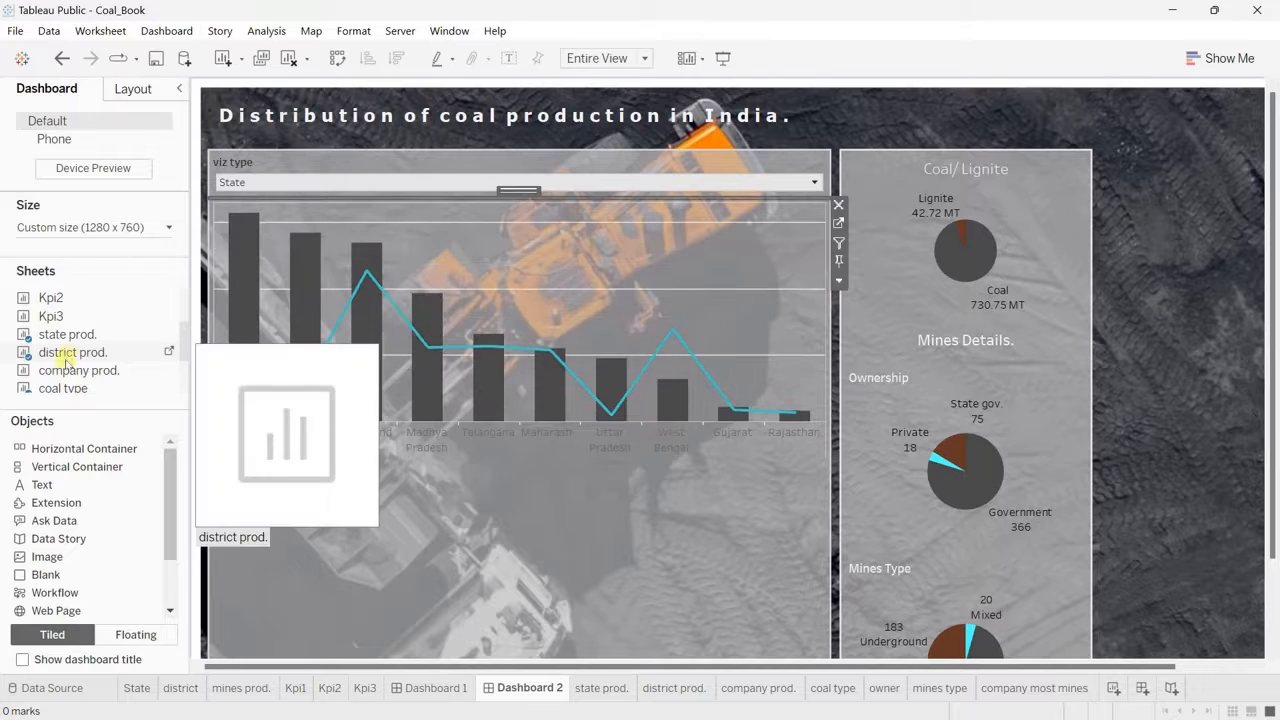
Step: Add the company prod. sheet to the middle container above the other production charts and hide its title
{"action": "left_click_drag", "start_coordinate": [63, 371], "coordinate": [392, 218]}
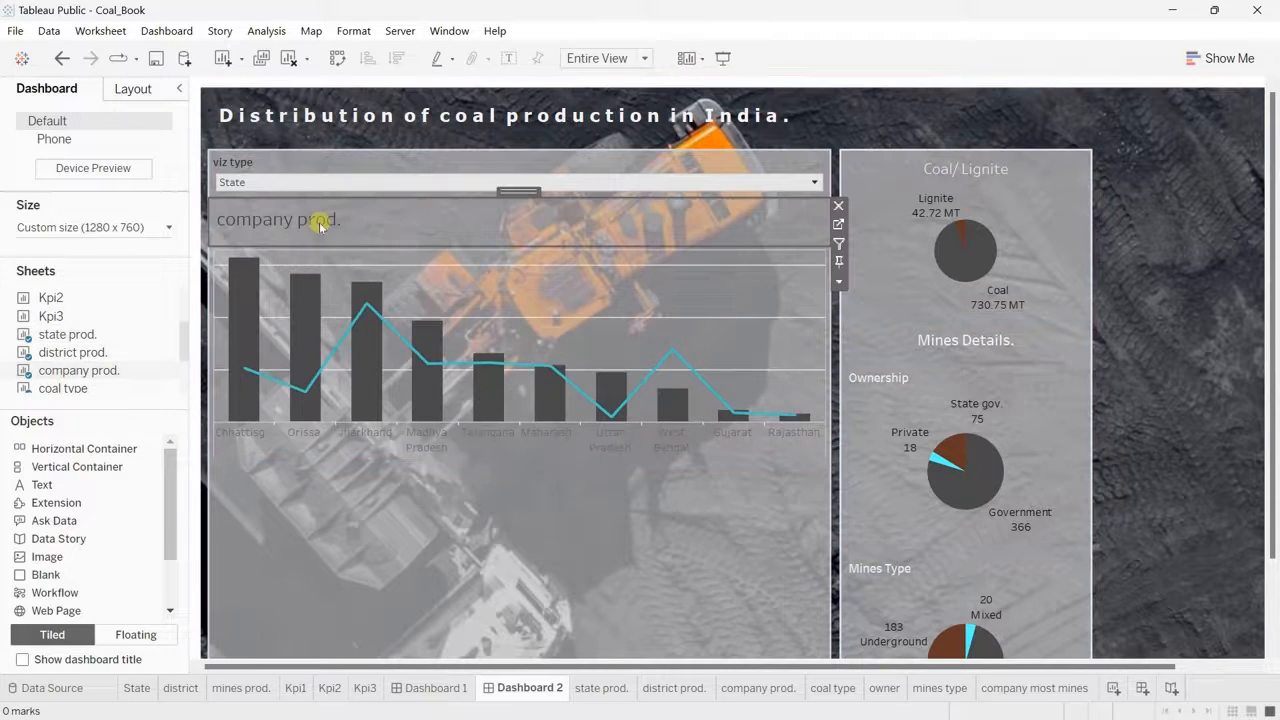
{"action": "right_click", "coordinate": [321, 226]}
{"action": "left_click", "coordinate": [385, 271]}
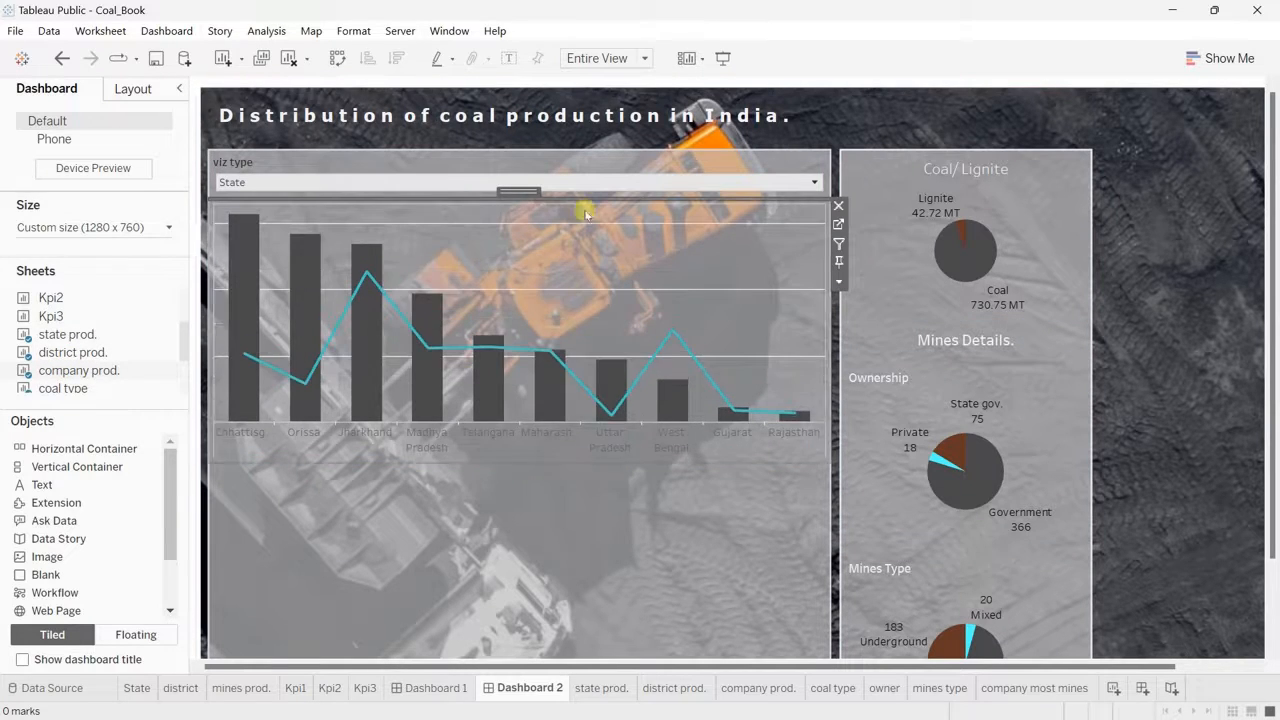
Step: Test the chart swap in presentation mode by setting viz type to District and Company, and return to editing
{"action": "left_click", "coordinate": [723, 58]}
{"action": "left_click", "coordinate": [686, 109]}
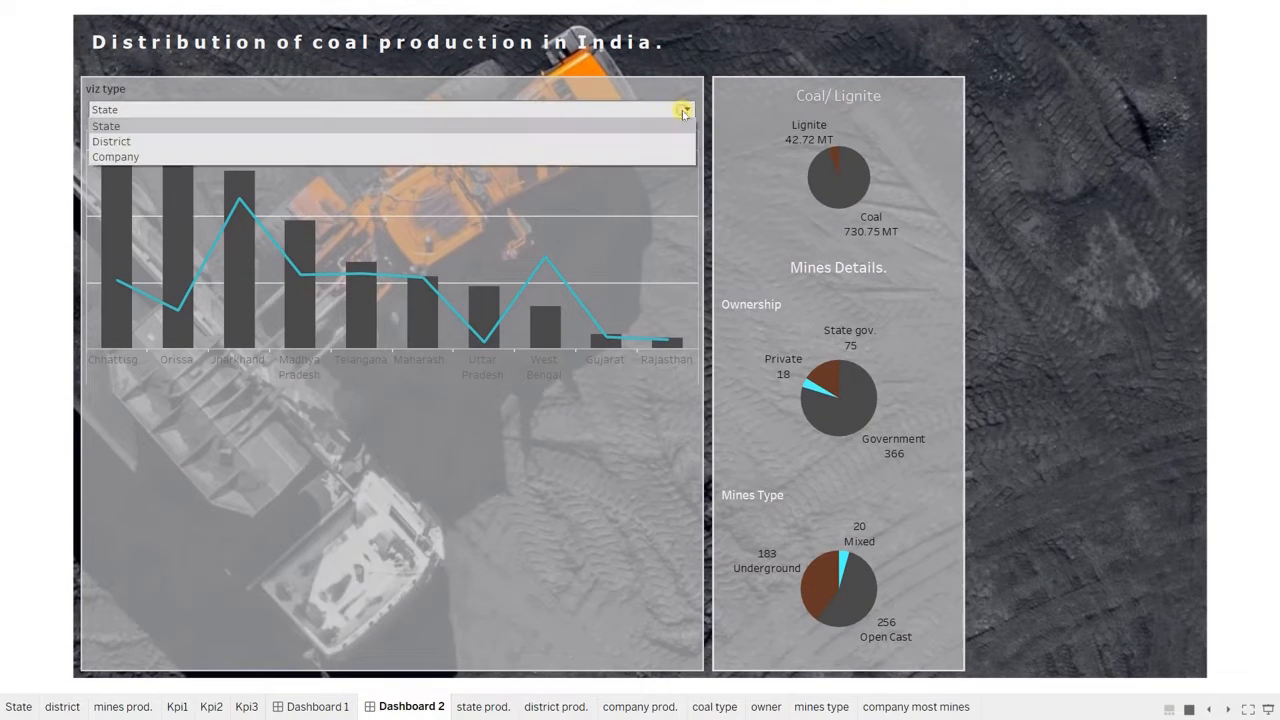
{"action": "left_click", "coordinate": [538, 143]}
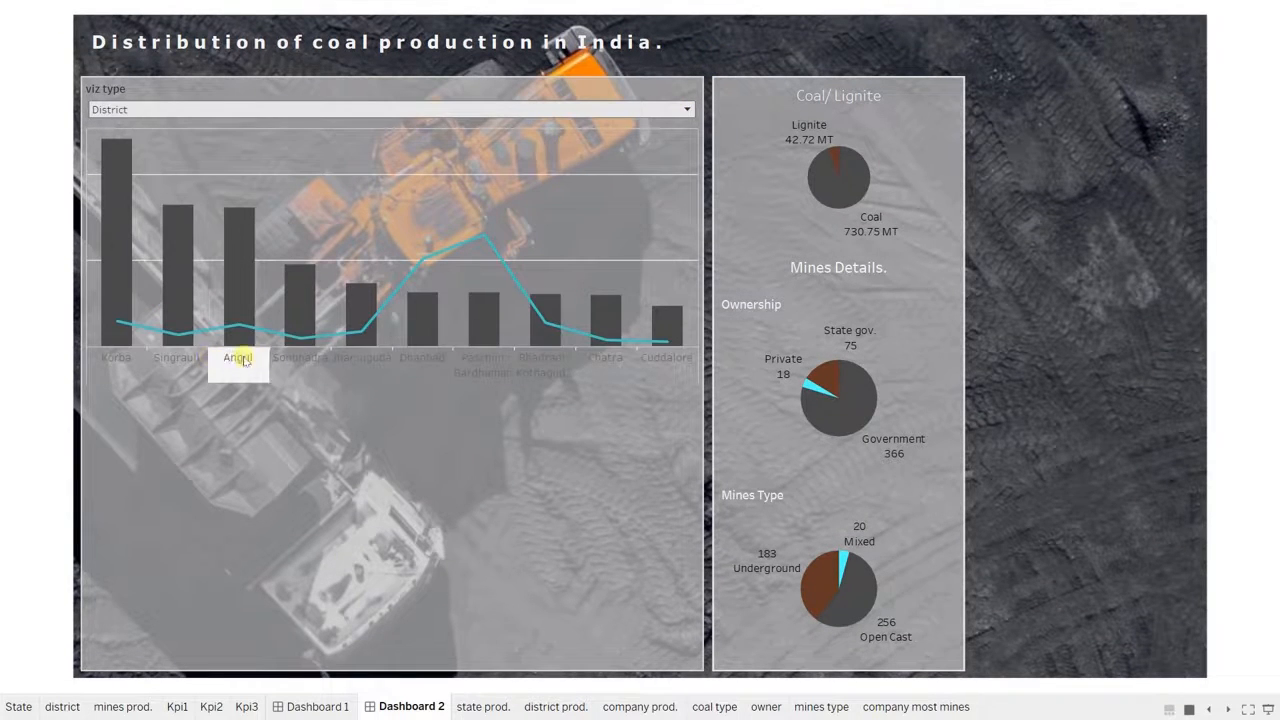
{"action": "left_click", "coordinate": [686, 109]}
{"action": "left_click", "coordinate": [508, 157]}
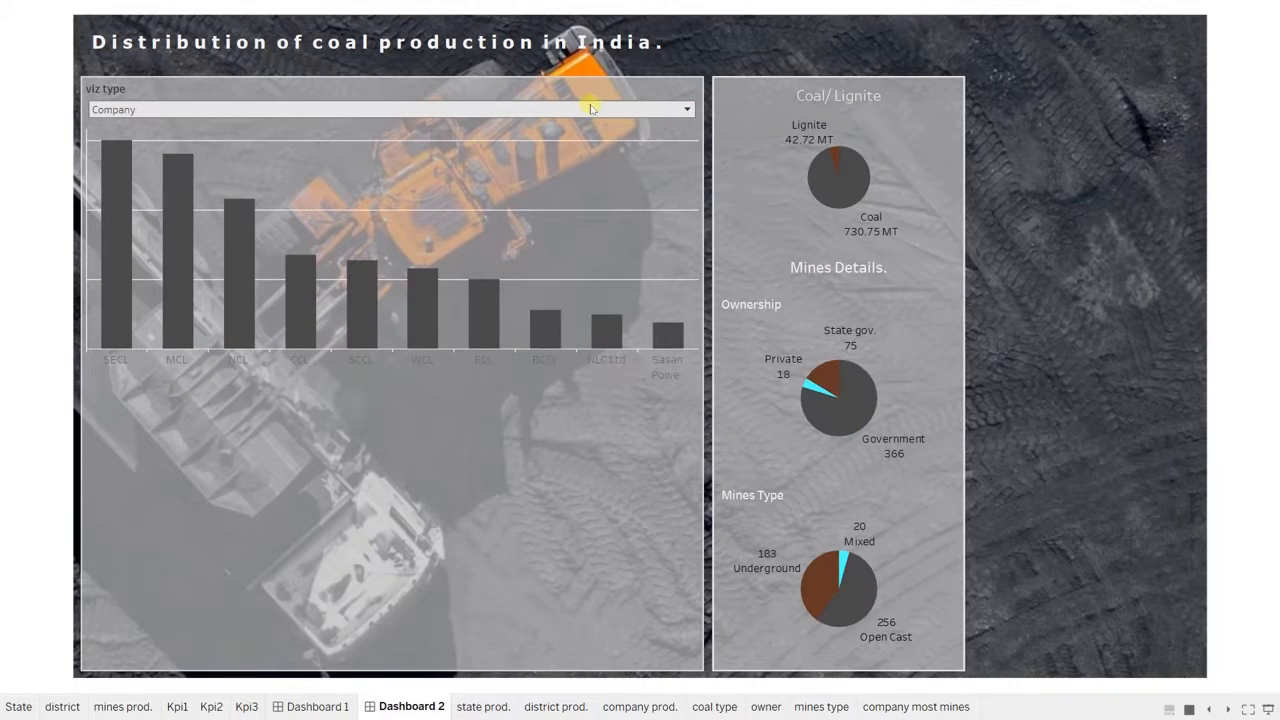
{"action": "key", "text": "Escape"}
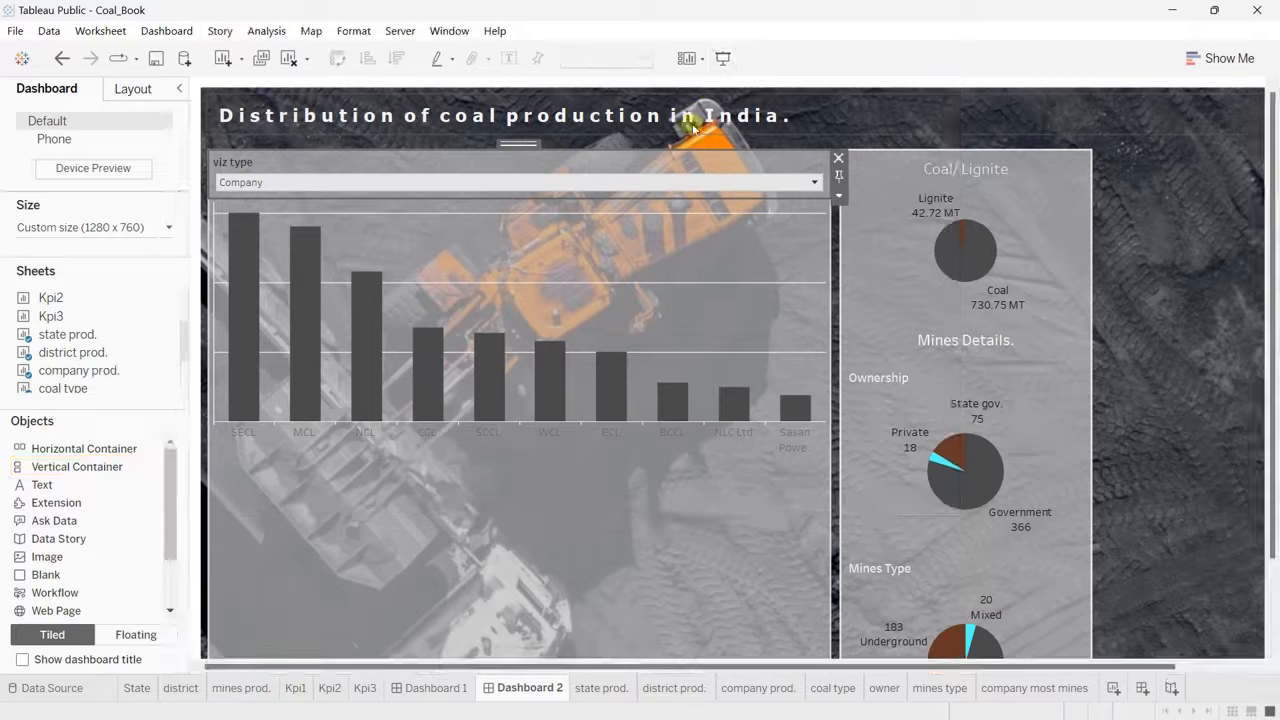
Step: Add the company most mines sheet to the lowest container, lower the border above it slightly, and preview the dashboard
{"action": "left_click", "coordinate": [574, 543]}
{"action": "scroll", "coordinate": [577, 549], "scroll_direction": "down", "scroll_amount": 2}
{"action": "scroll", "coordinate": [576, 549], "scroll_direction": "down", "scroll_amount": 1}
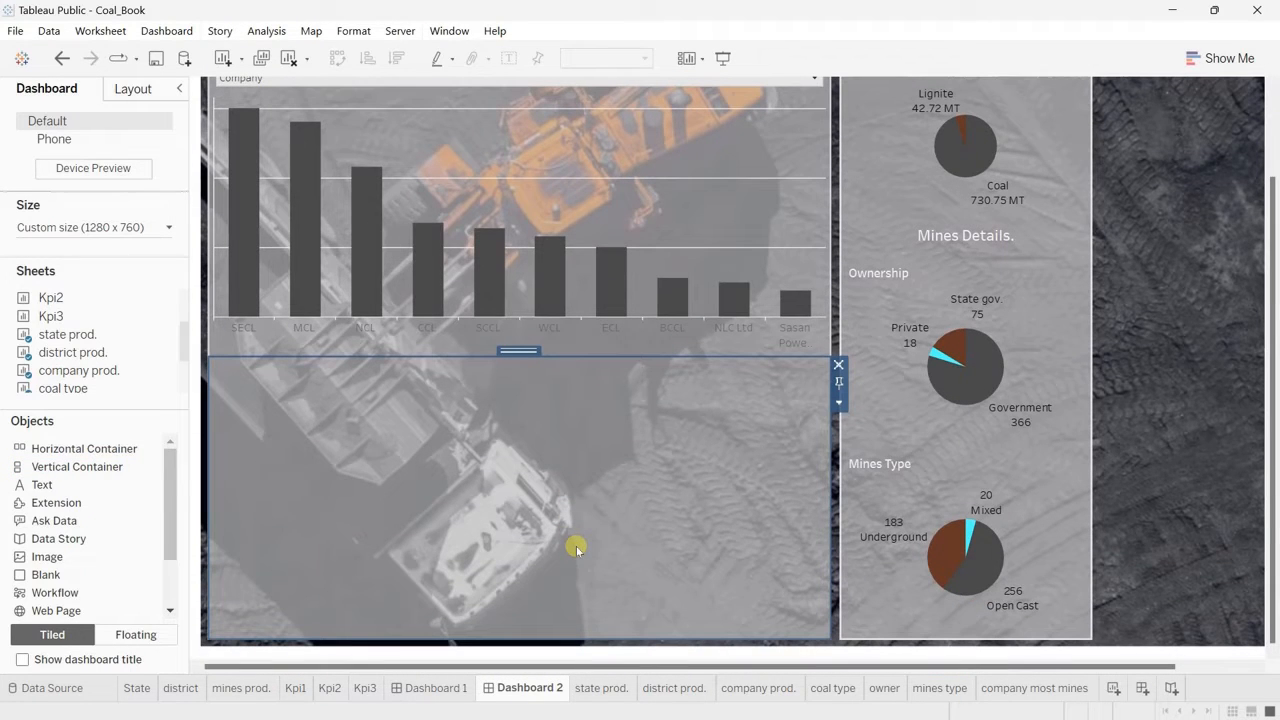
{"action": "scroll", "coordinate": [80, 375], "scroll_direction": "down", "scroll_amount": 2}
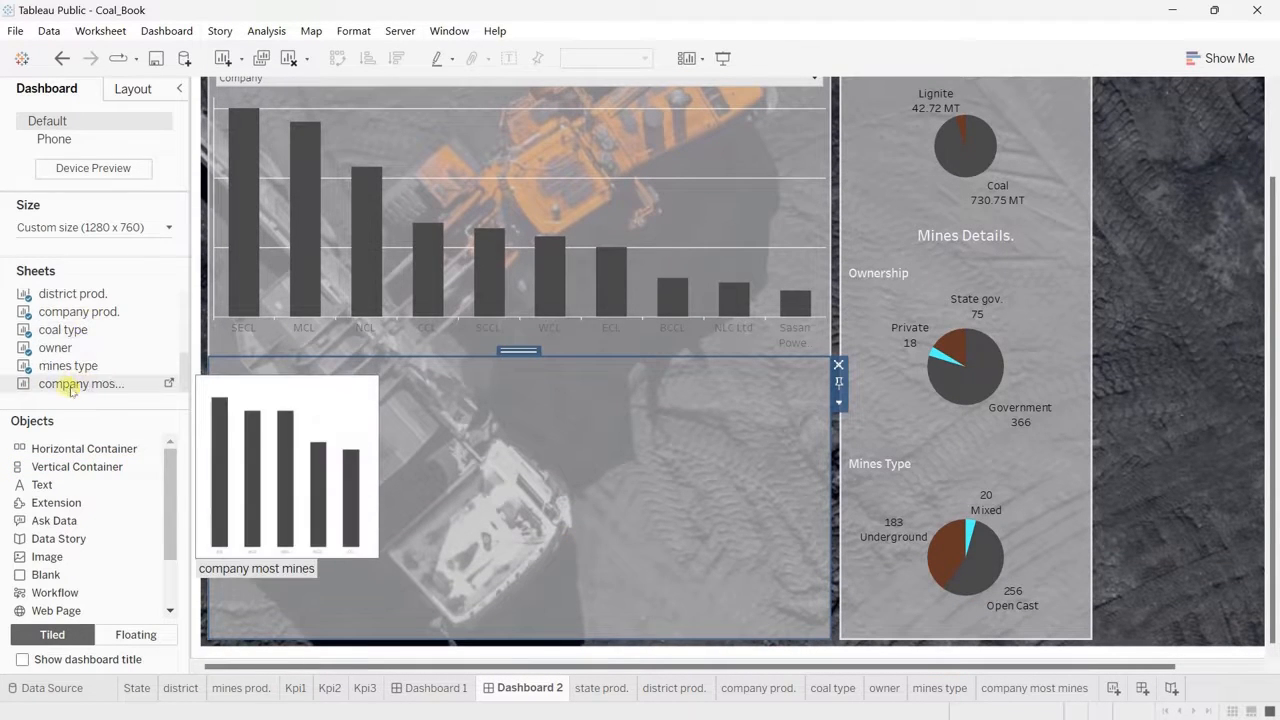
{"action": "left_click_drag", "start_coordinate": [67, 390], "coordinate": [366, 457]}
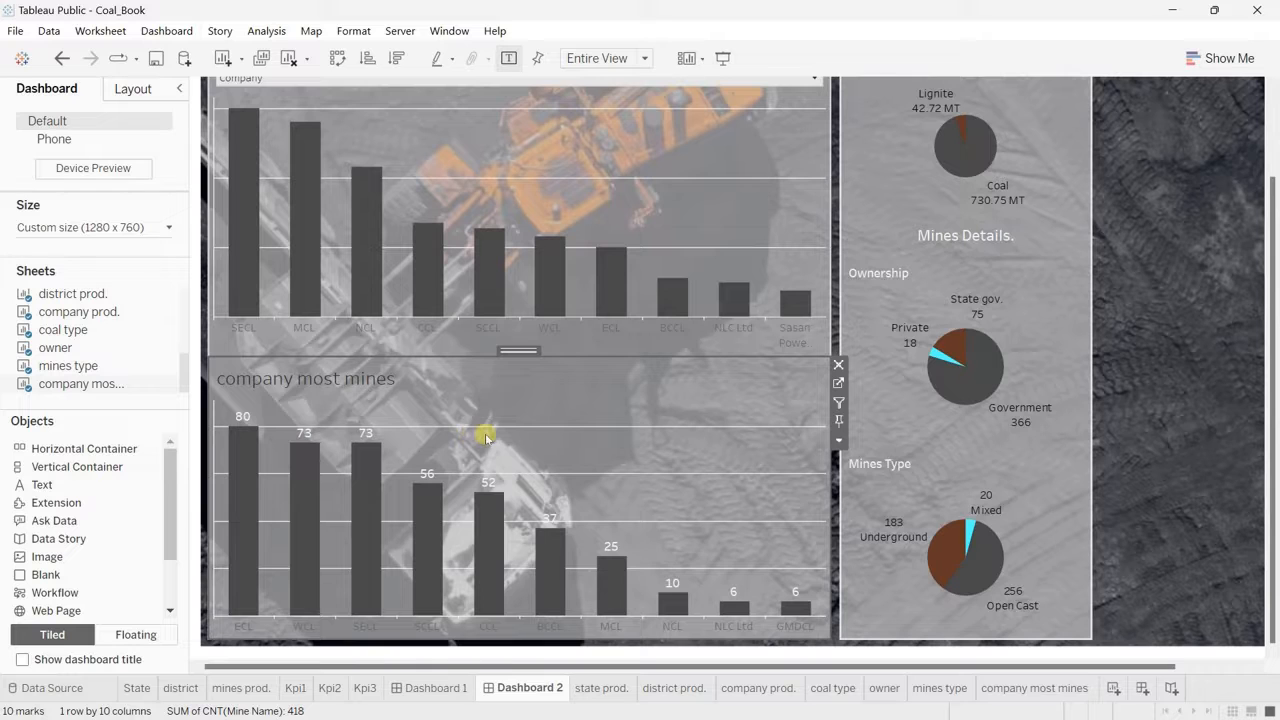
{"action": "left_click_drag", "start_coordinate": [619, 355], "coordinate": [622, 386]}
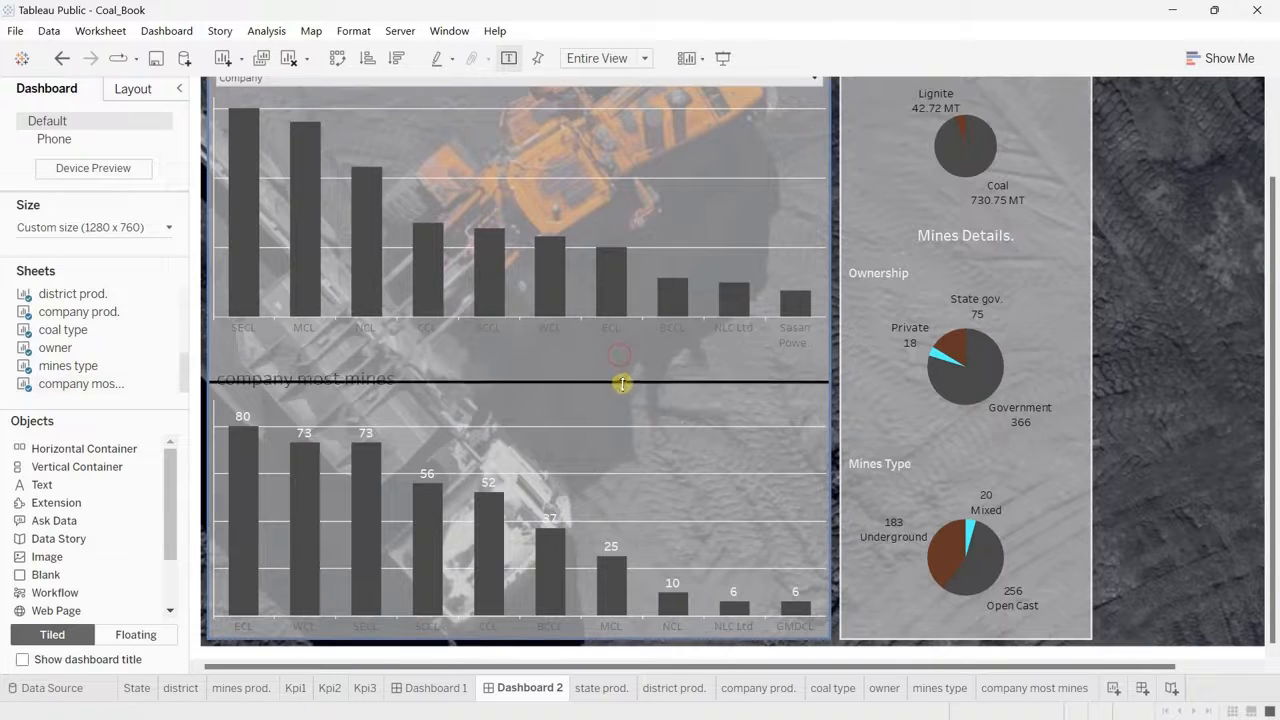
{"action": "scroll", "coordinate": [621, 387], "scroll_direction": "up", "scroll_amount": 2}
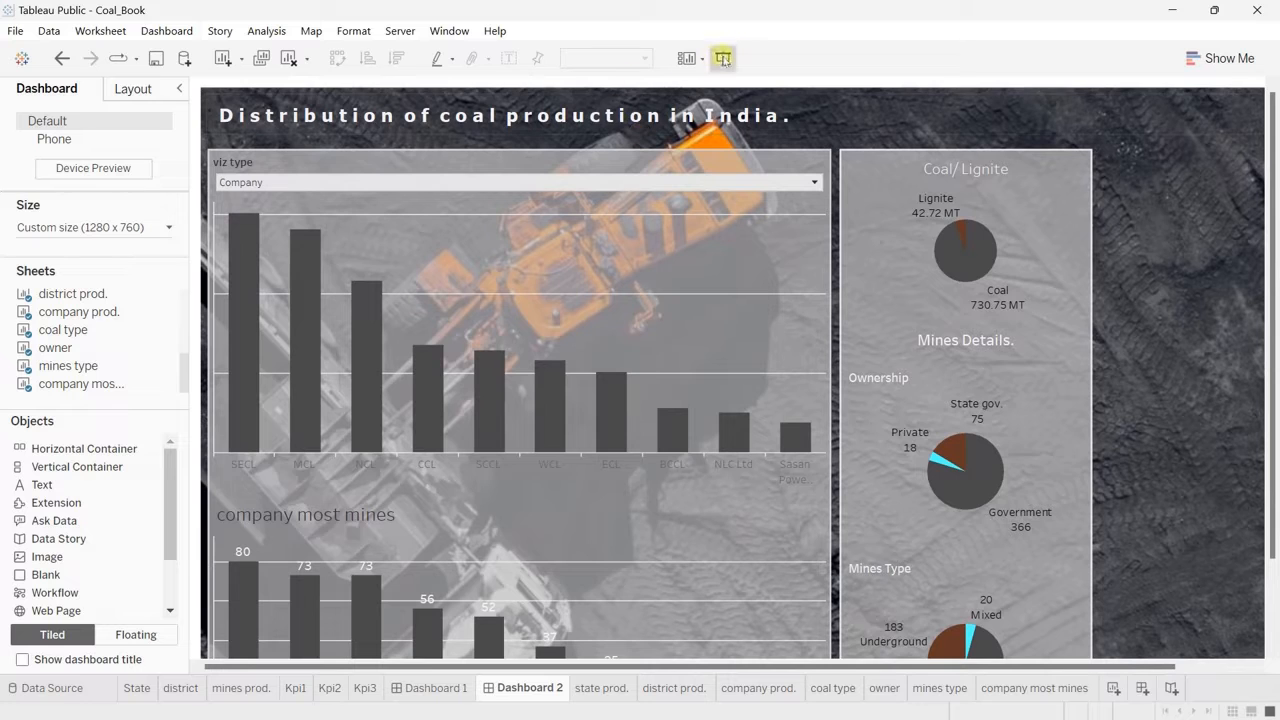
{"action": "left_click", "coordinate": [723, 58]}
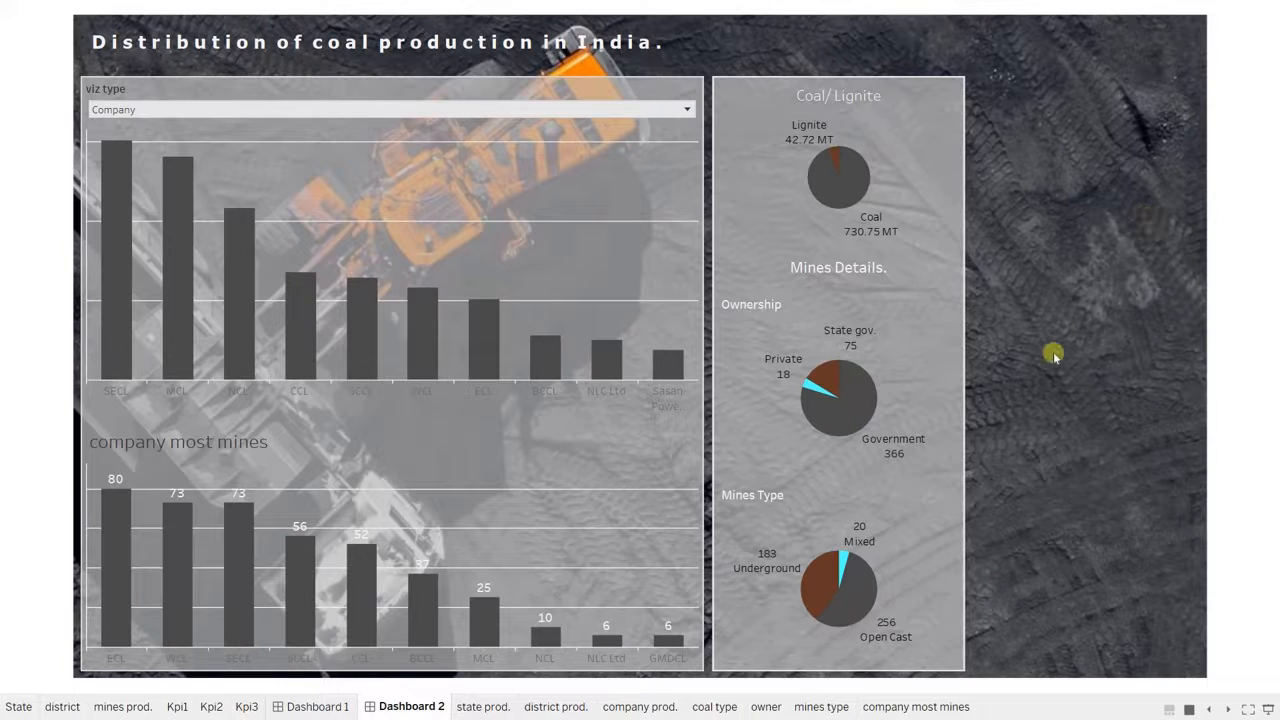
{"action": "key", "text": "Escape"}
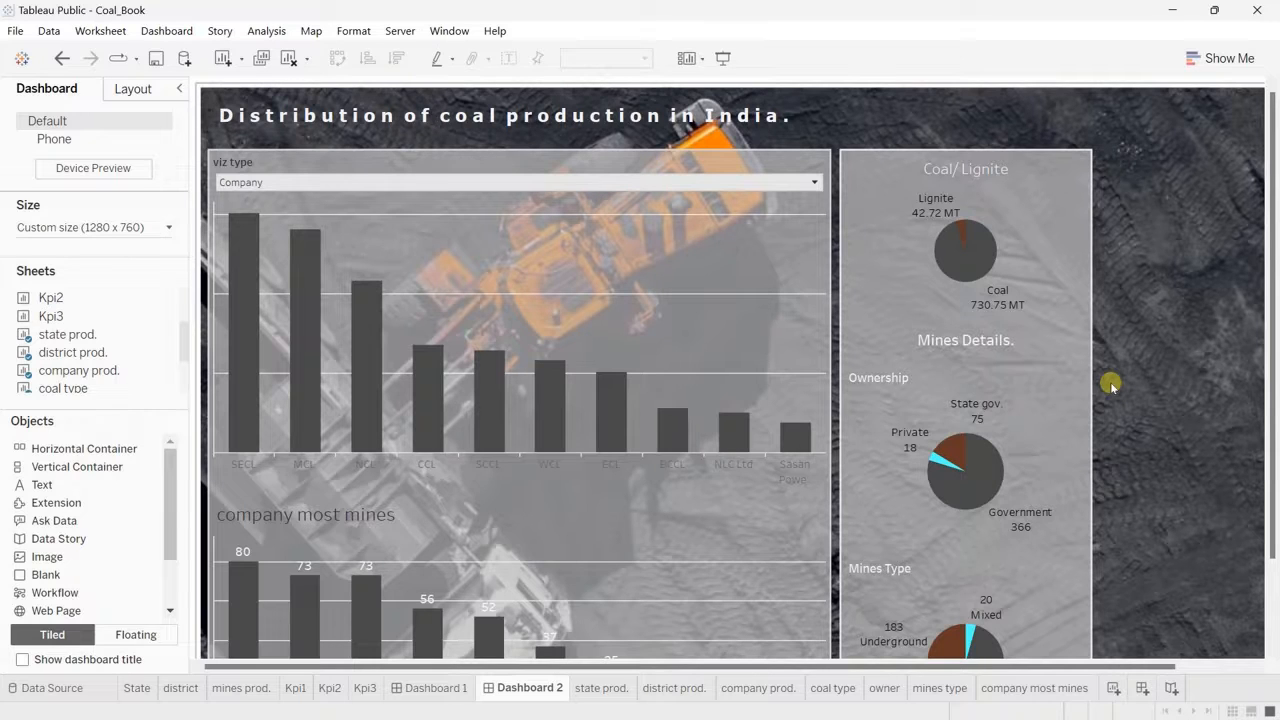
Step: Place a floating text object over the upper part of the Coal/Lignite container
{"action": "left_click", "coordinate": [1112, 385]}
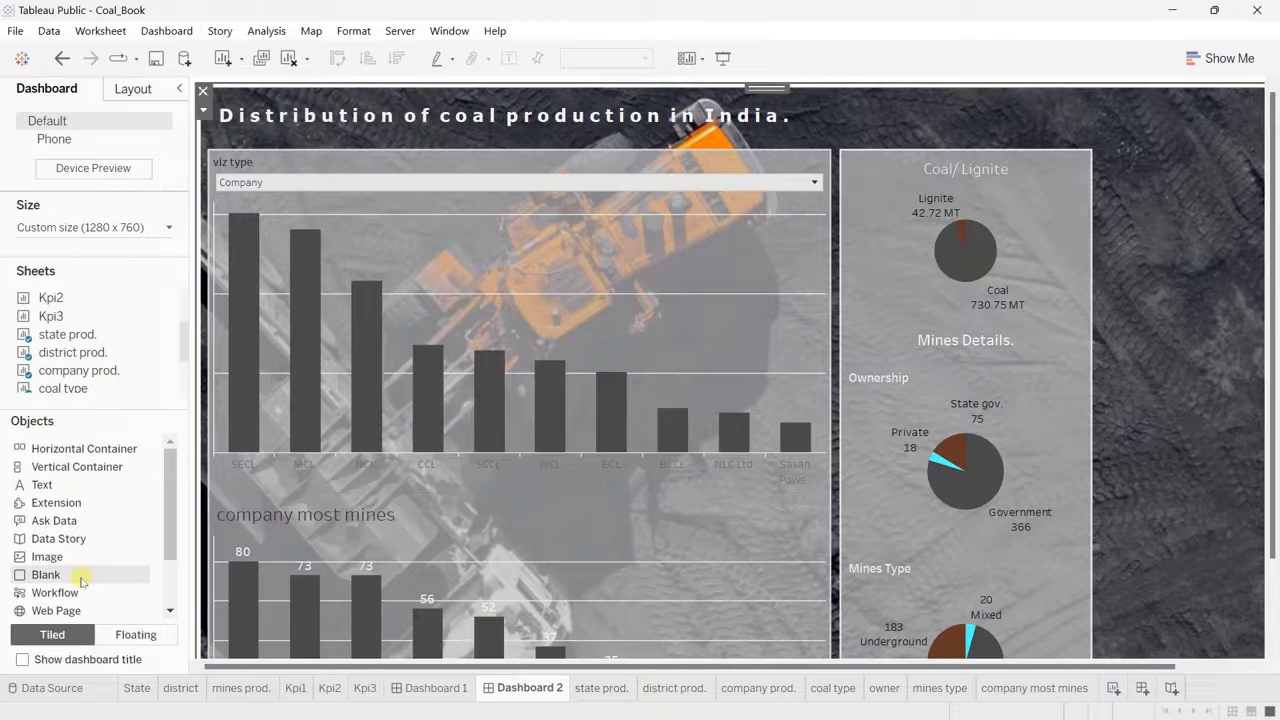
{"action": "left_click", "coordinate": [125, 638]}
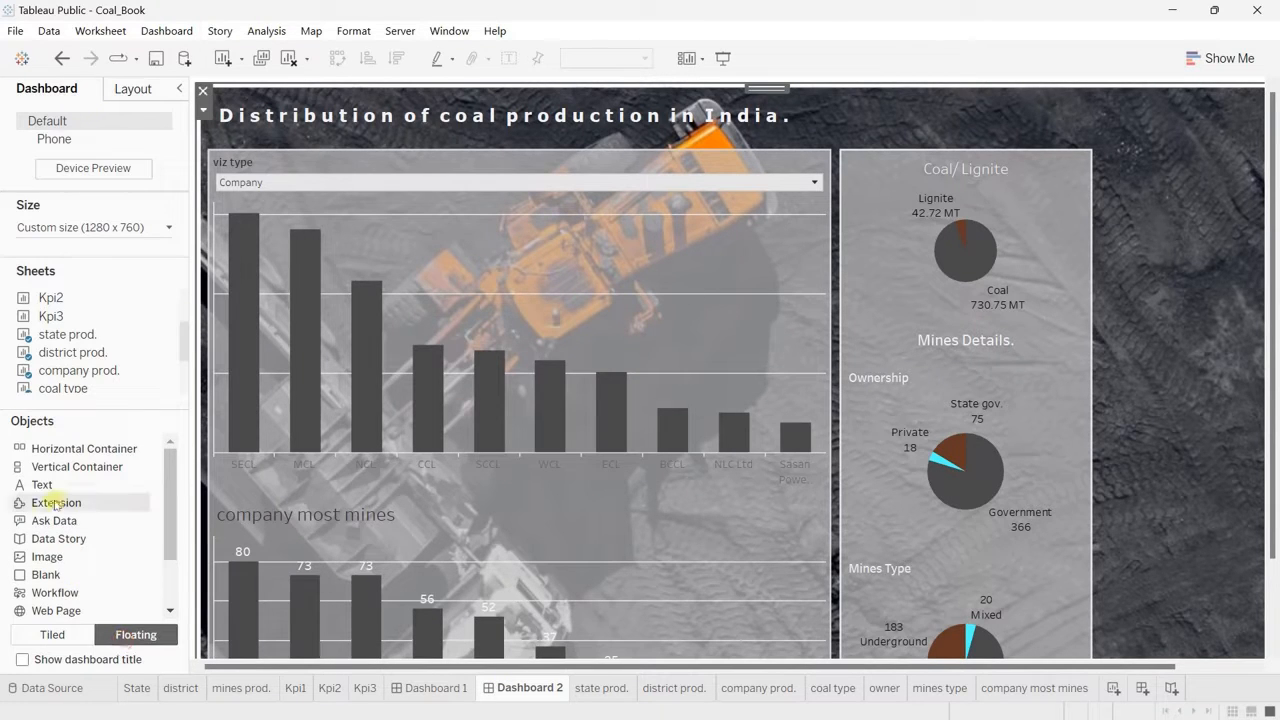
{"action": "scroll", "coordinate": [945, 419], "scroll_direction": "right", "scroll_amount": 2}
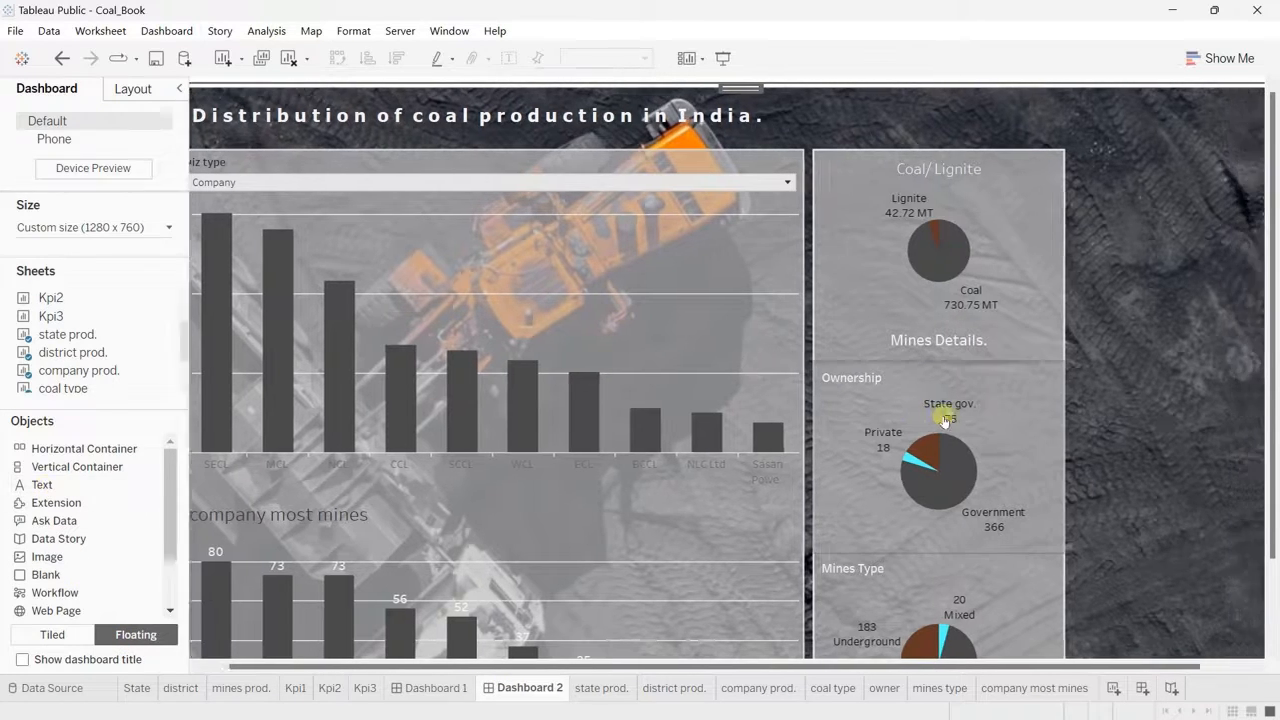
{"action": "left_click", "coordinate": [1135, 440]}
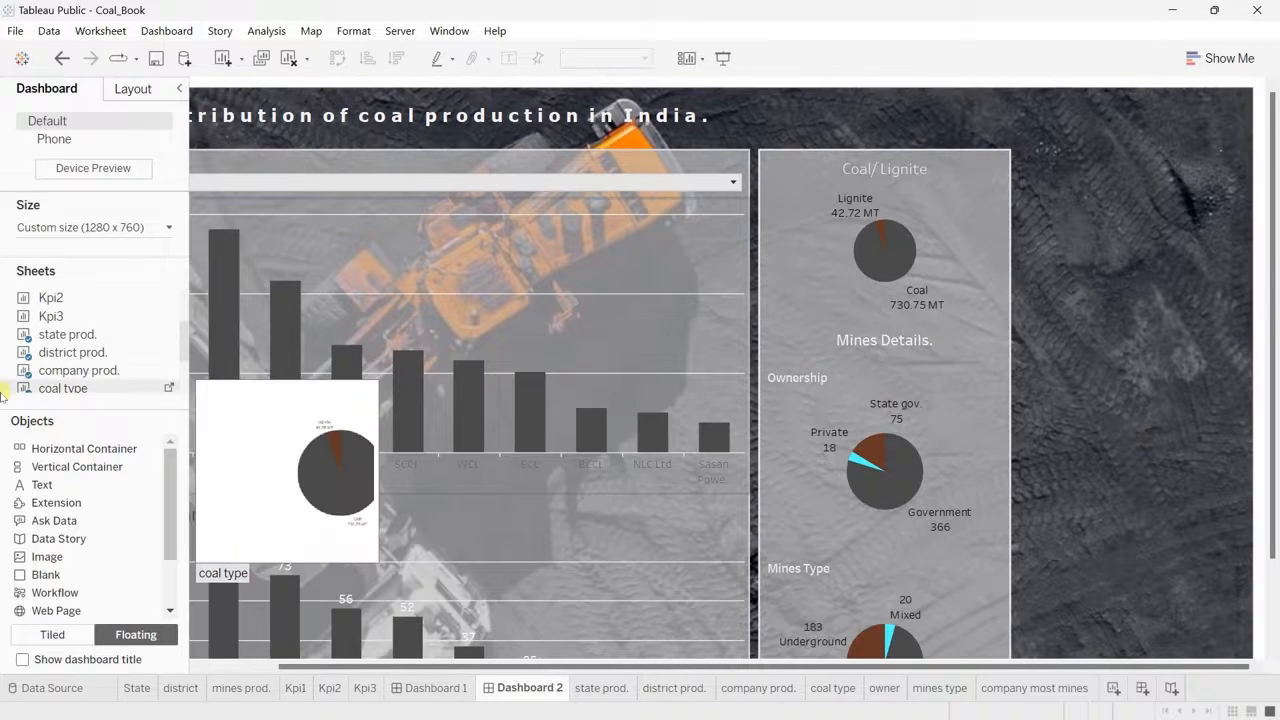
{"action": "left_click_drag", "start_coordinate": [55, 490], "coordinate": [886, 155]}
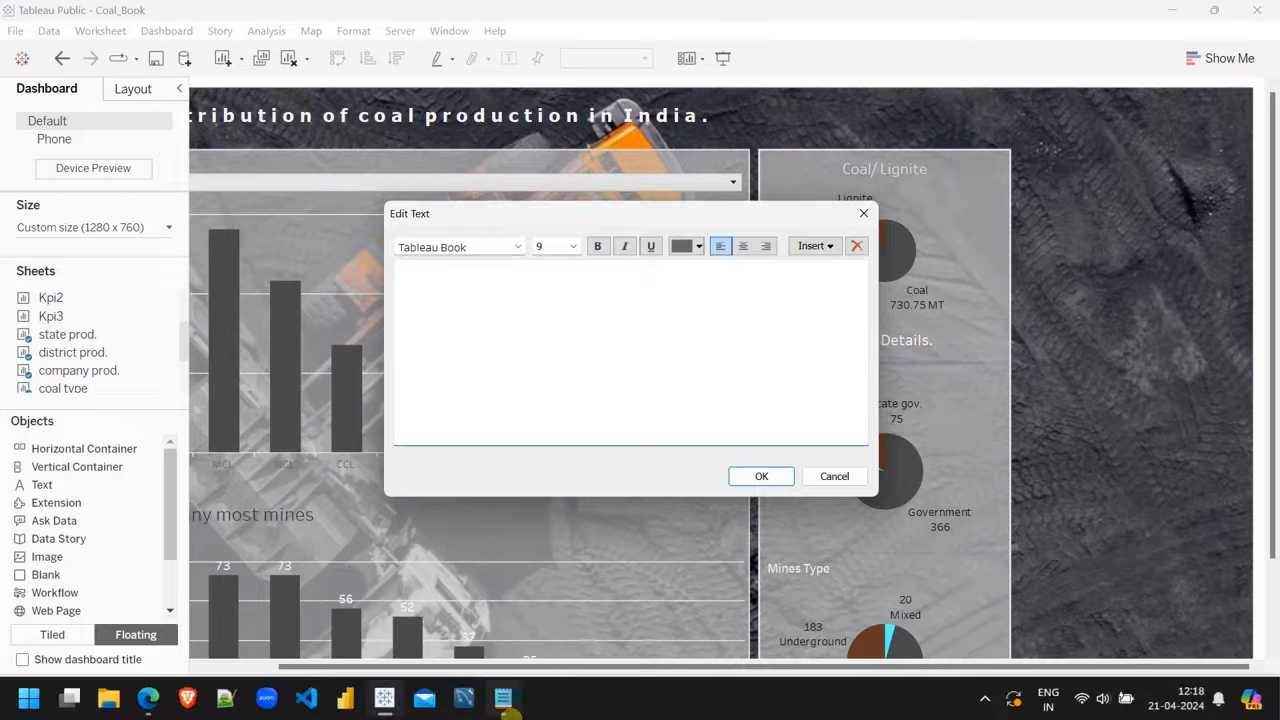
Step: Copy all the coal facts from the Notepad note and paste them into the new text object in Tableau
{"action": "left_click", "coordinate": [505, 695]}
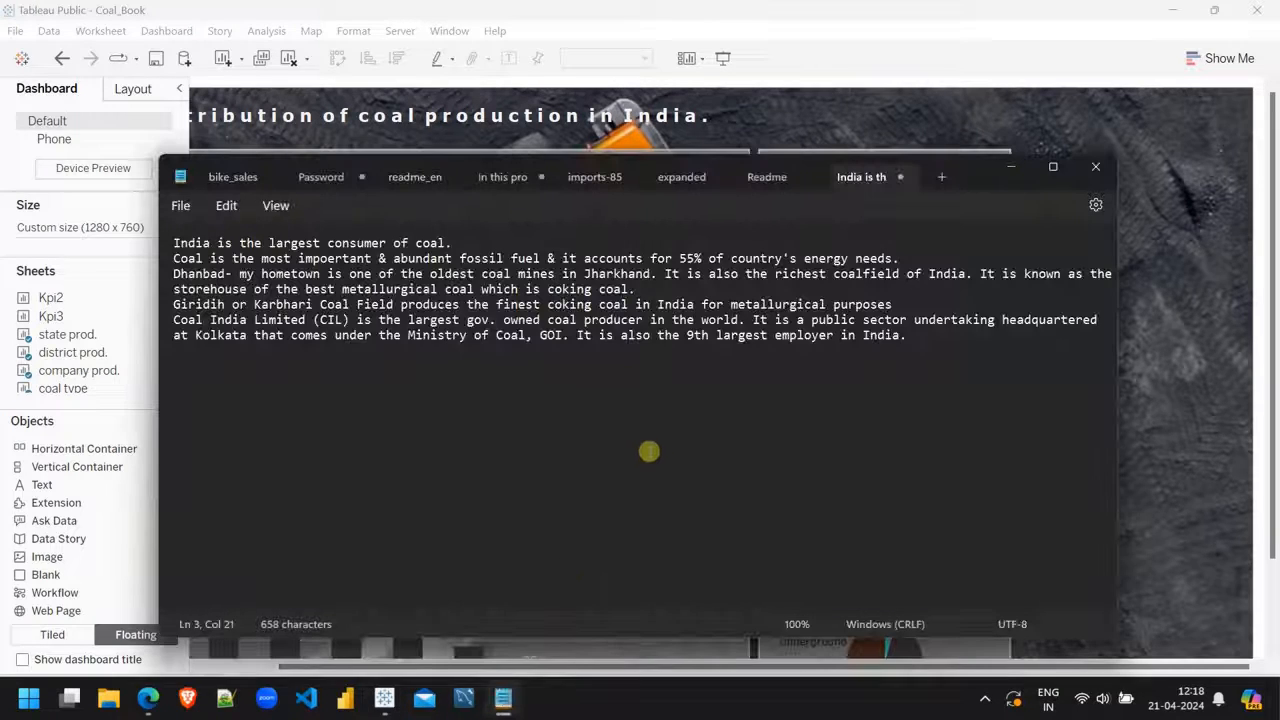
{"action": "left_click_drag", "start_coordinate": [928, 343], "coordinate": [170, 242]}
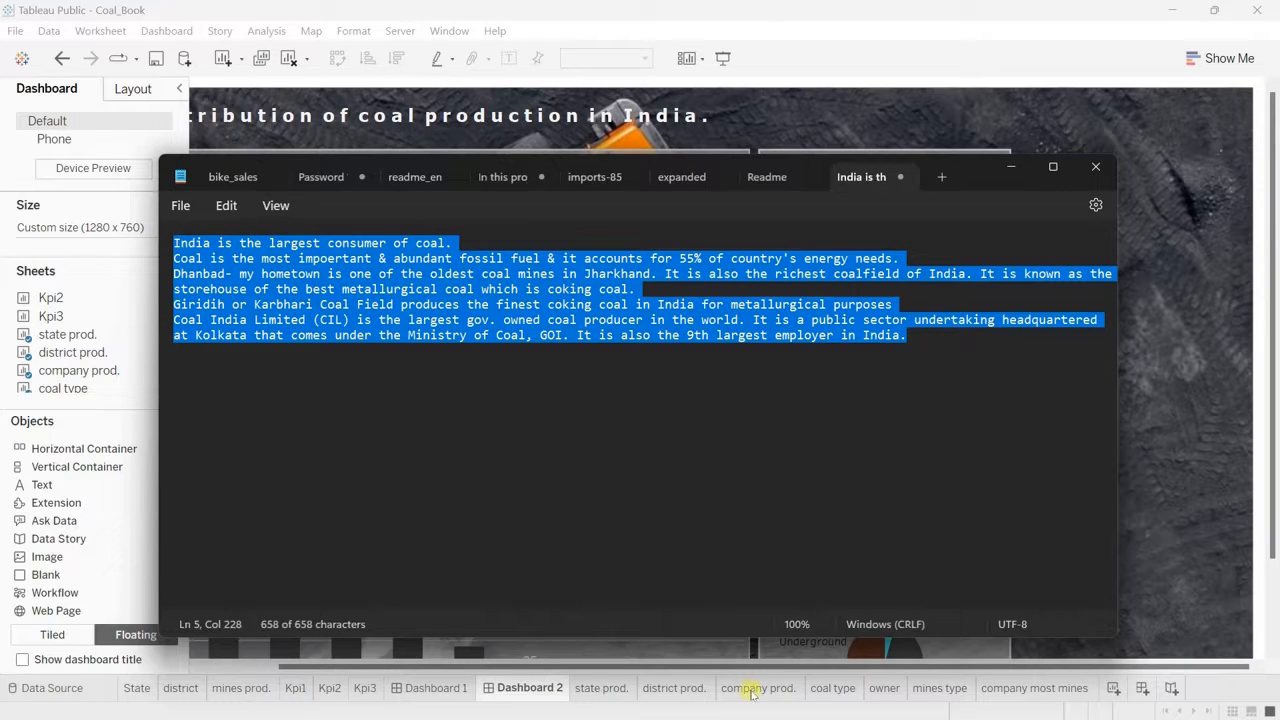
{"action": "left_click", "coordinate": [549, 690]}
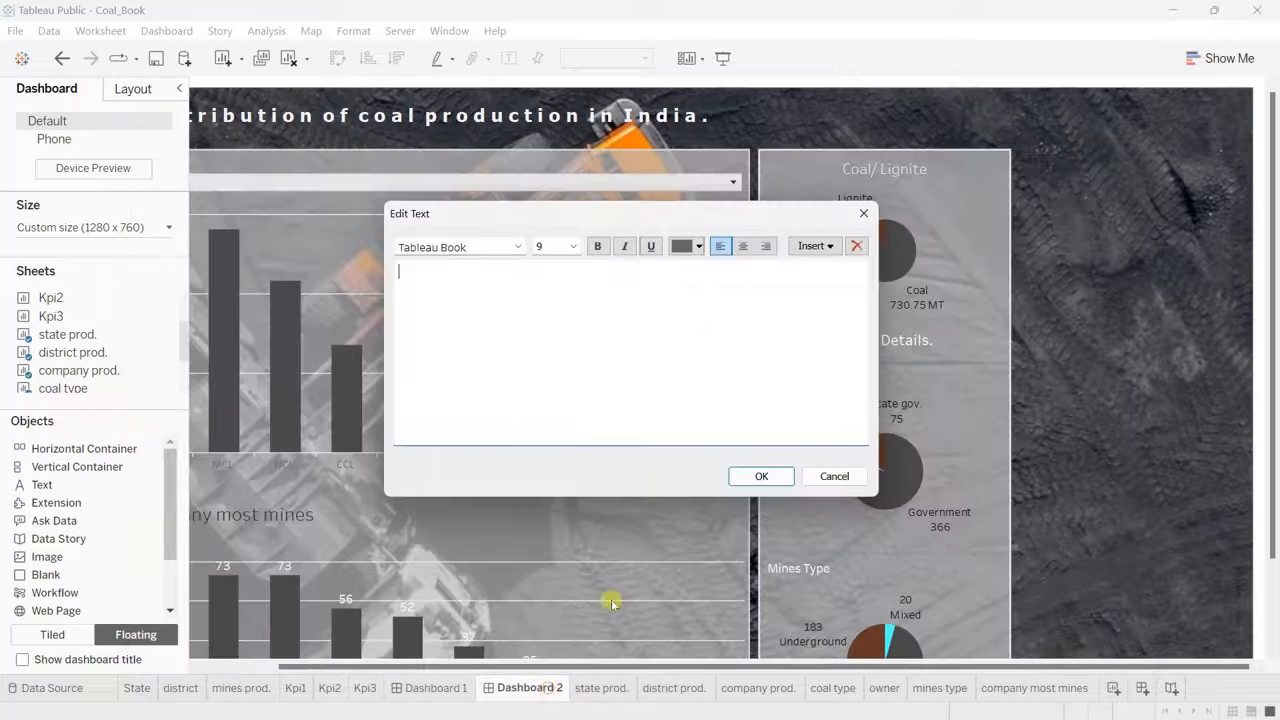
{"action": "type", "text": "India is the largest consumer of coal. Coal is the most important & abundant fossil fuel & it accounts for 55% of country's energy needs. Dhanbad- my hometown is one of the oldest coal mines in Jharkhand. It is also the richest coalfield of India. It is known as the storehouse of the best metallurgical coal which is coking coal. Giridih or Karbhari Coal Field produces the finest coking coal in India for metallurgical purposes Coal India Limited (CIL) is the largest gov. owned coal producer in the world. It is a public sector undertaking headquartered at Kolkata that comes under the Ministry of Coal, GOI. It is also the 9th largest employer in India."}
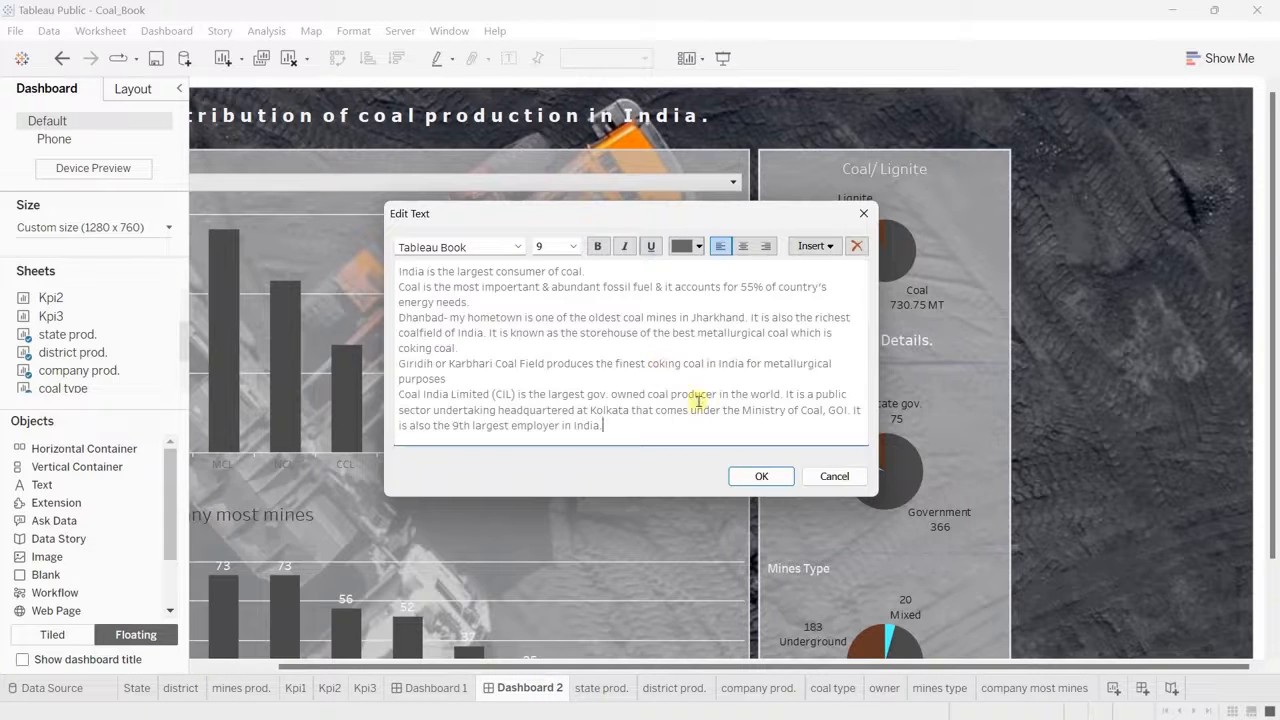
Step: Format all the coal facts text as Tableau Medium, size 12, in off-white, and apply it
{"action": "left_click_drag", "start_coordinate": [624, 428], "coordinate": [398, 271]}
{"action": "left_click", "coordinate": [518, 246]}
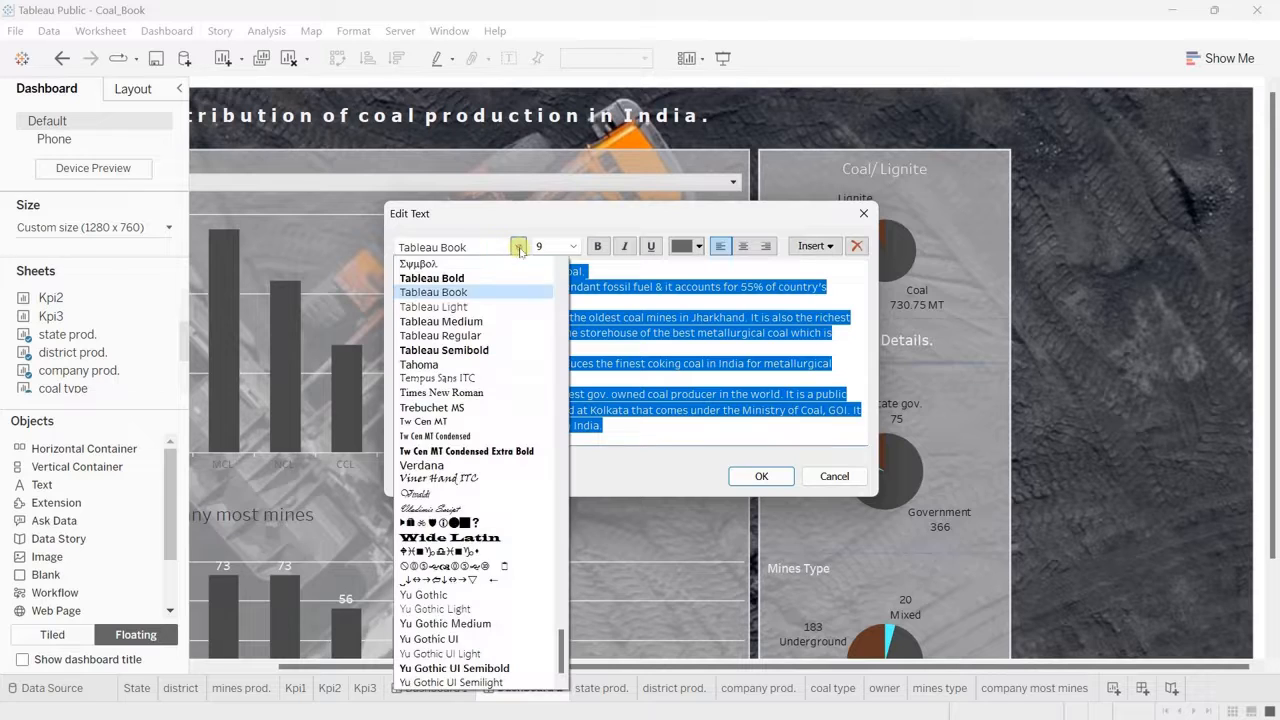
{"action": "left_click", "coordinate": [478, 320]}
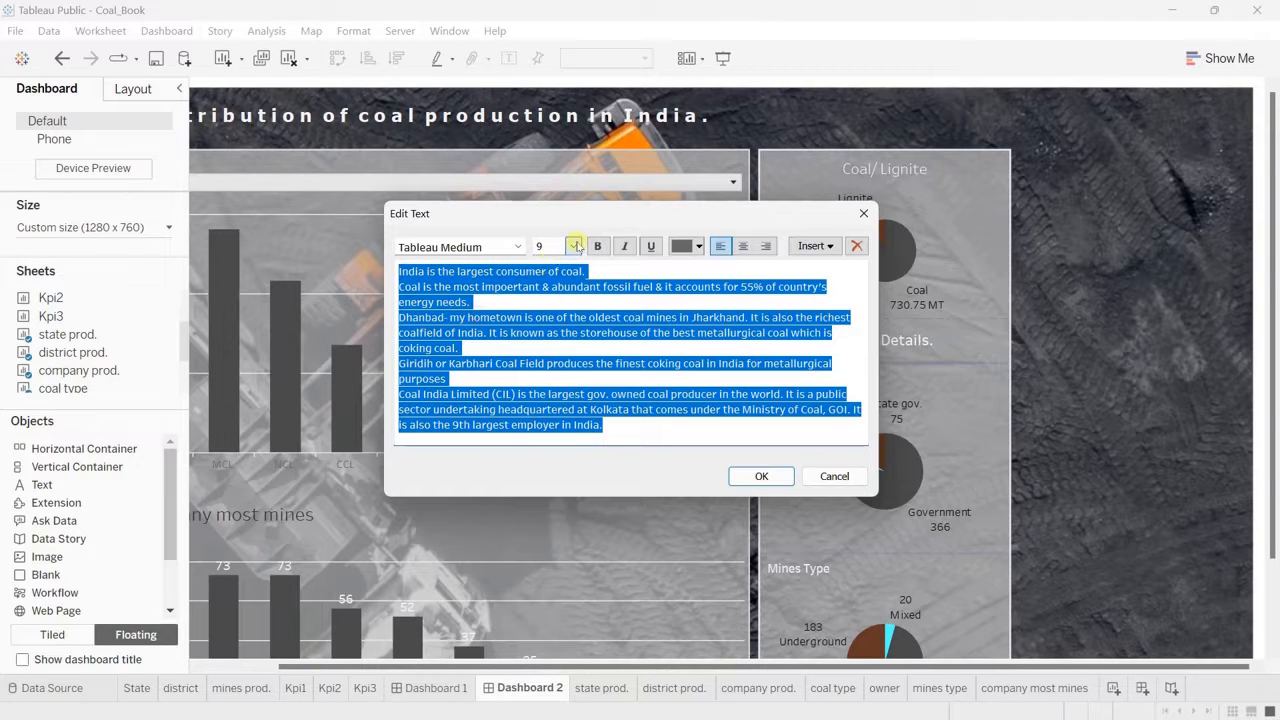
{"action": "left_click", "coordinate": [573, 246]}
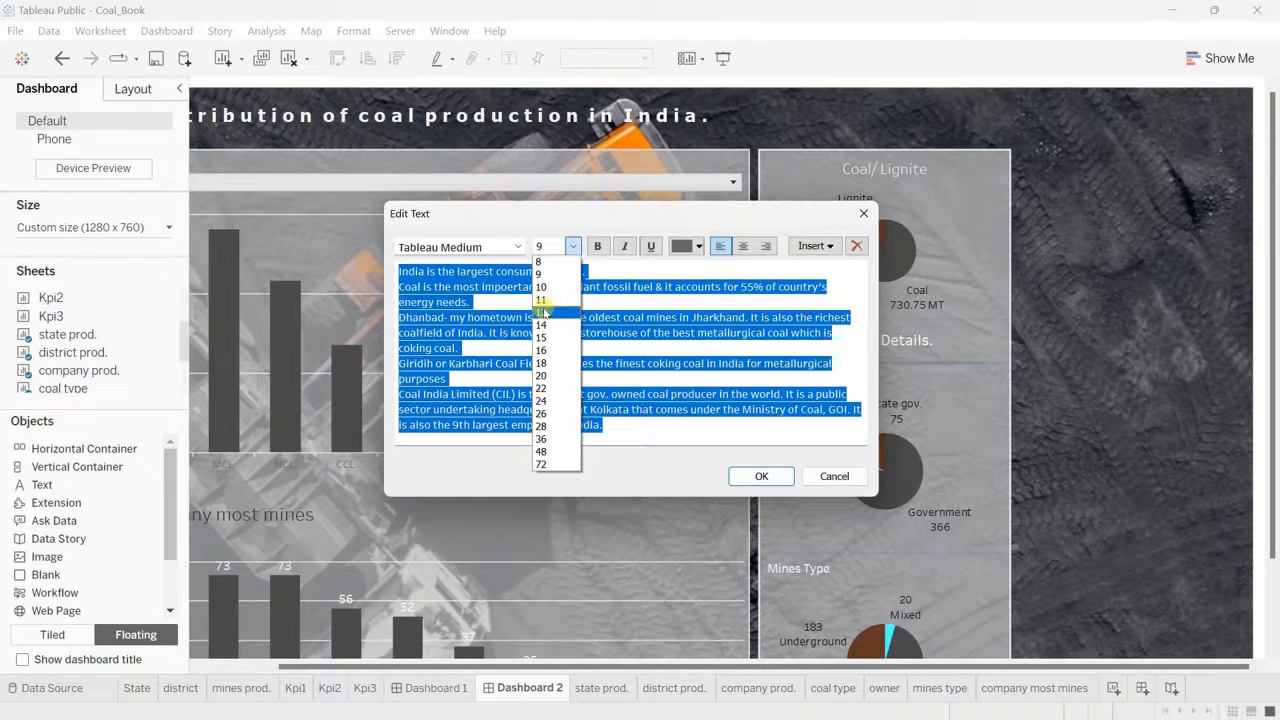
{"action": "left_click", "coordinate": [545, 313]}
{"action": "left_click", "coordinate": [699, 247]}
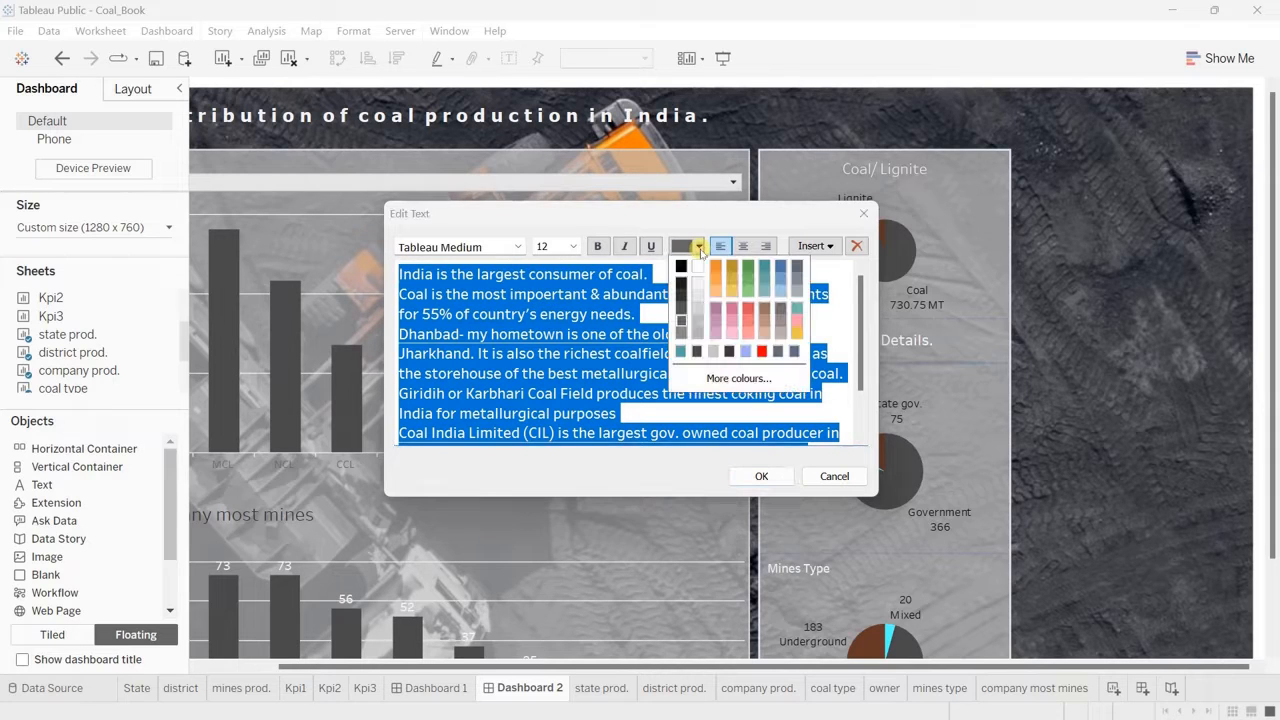
{"action": "left_click", "coordinate": [699, 287]}
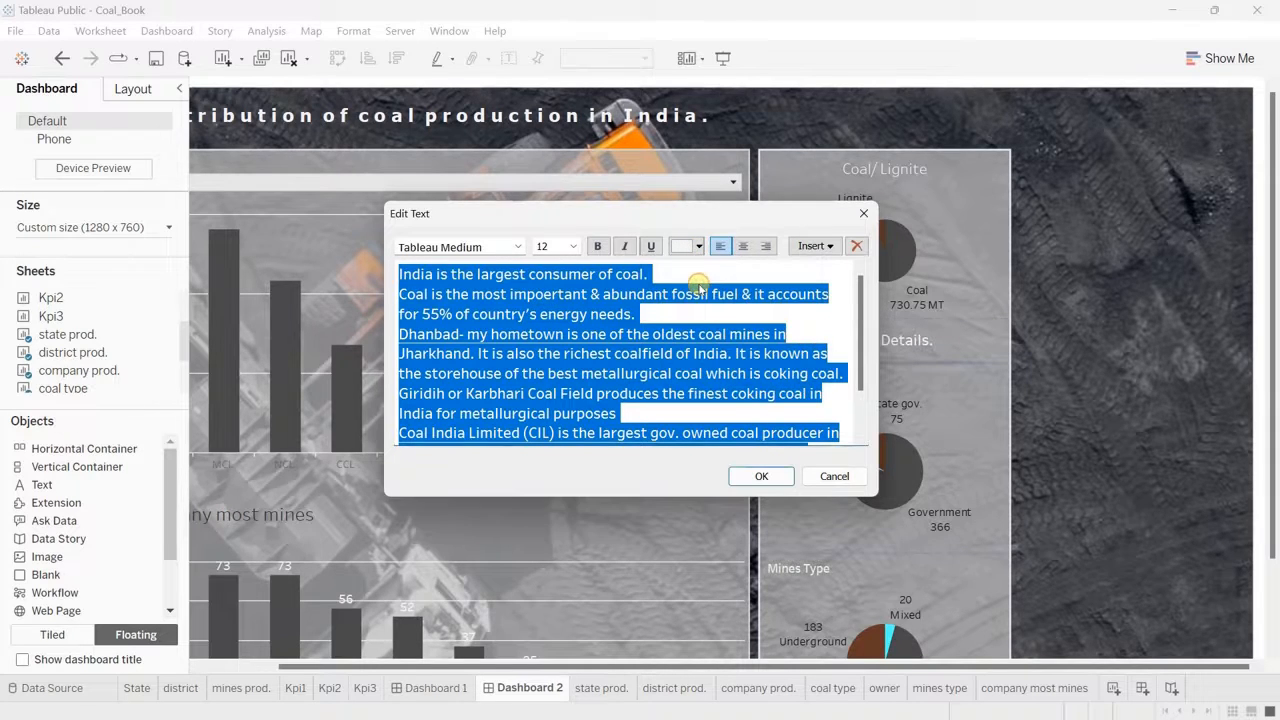
{"action": "left_click", "coordinate": [761, 477]}
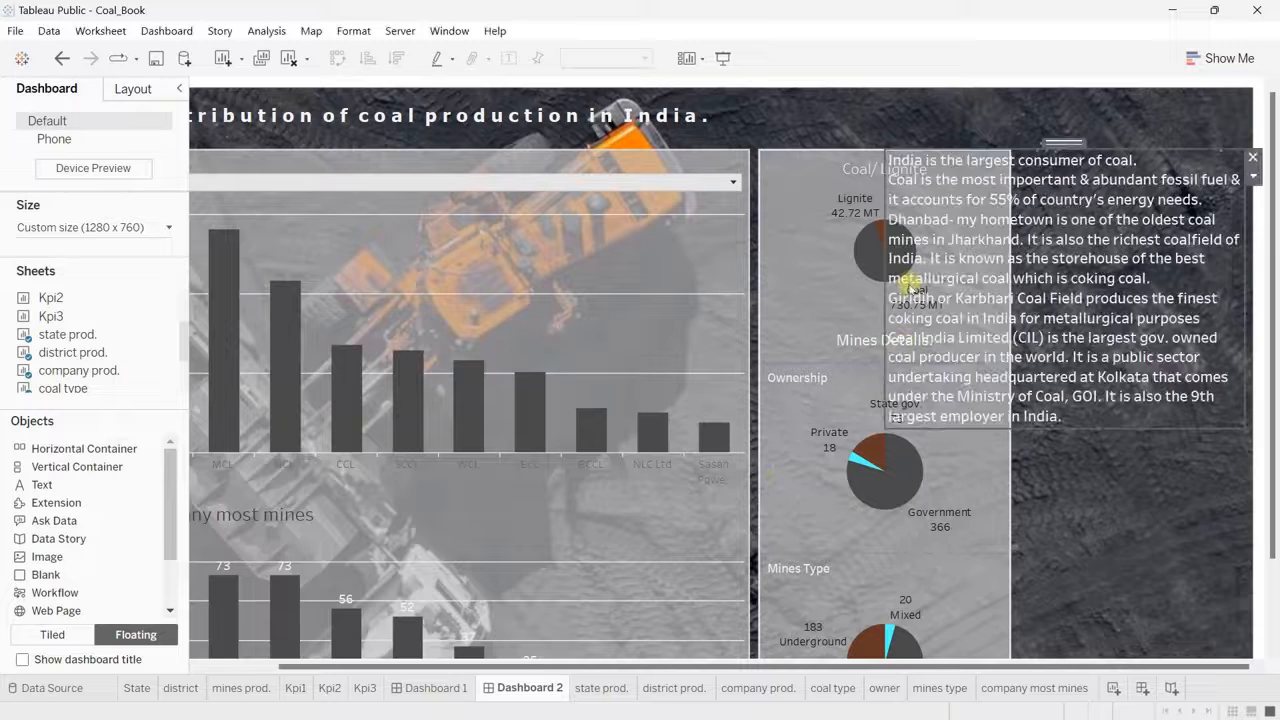
Step: Narrow the text object to fit beside the pie chart container and extend it down to the dashboard's lower edge
{"action": "left_click_drag", "start_coordinate": [885, 289], "coordinate": [1018, 283]}
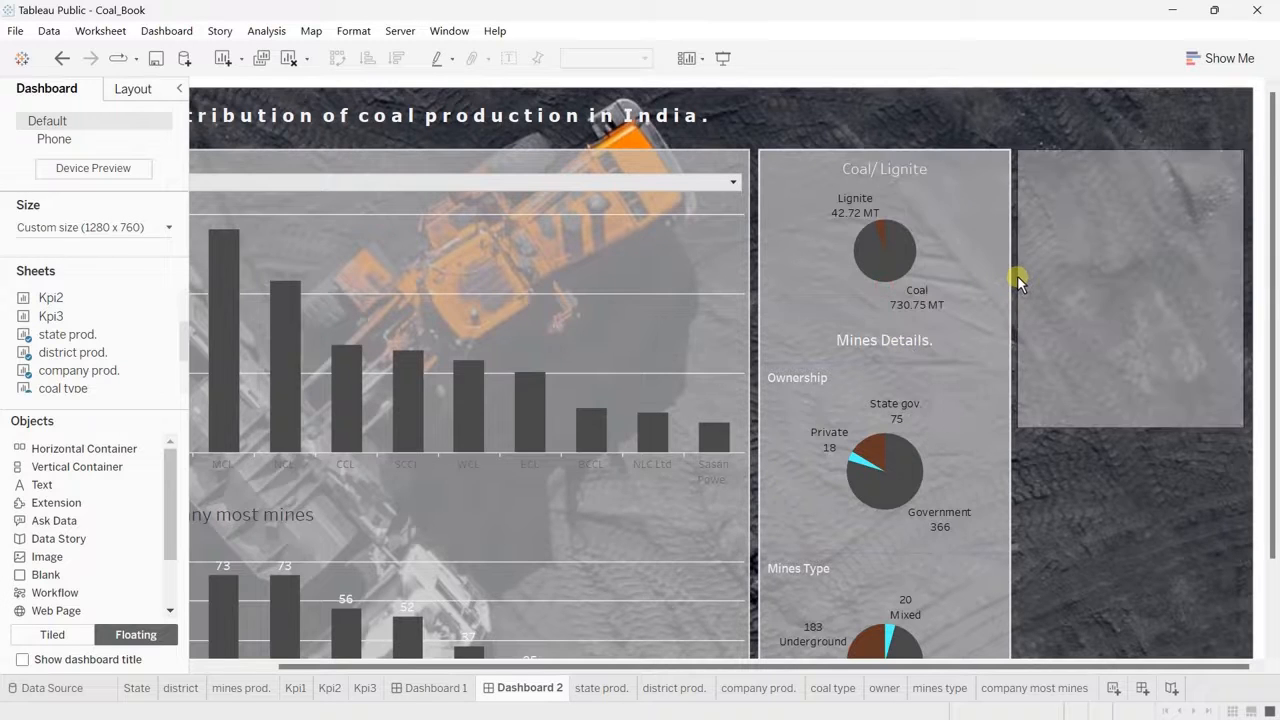
{"action": "left_click_drag", "start_coordinate": [1136, 430], "coordinate": [1170, 610]}
{"action": "scroll", "coordinate": [1156, 603], "scroll_direction": "down", "scroll_amount": 3}
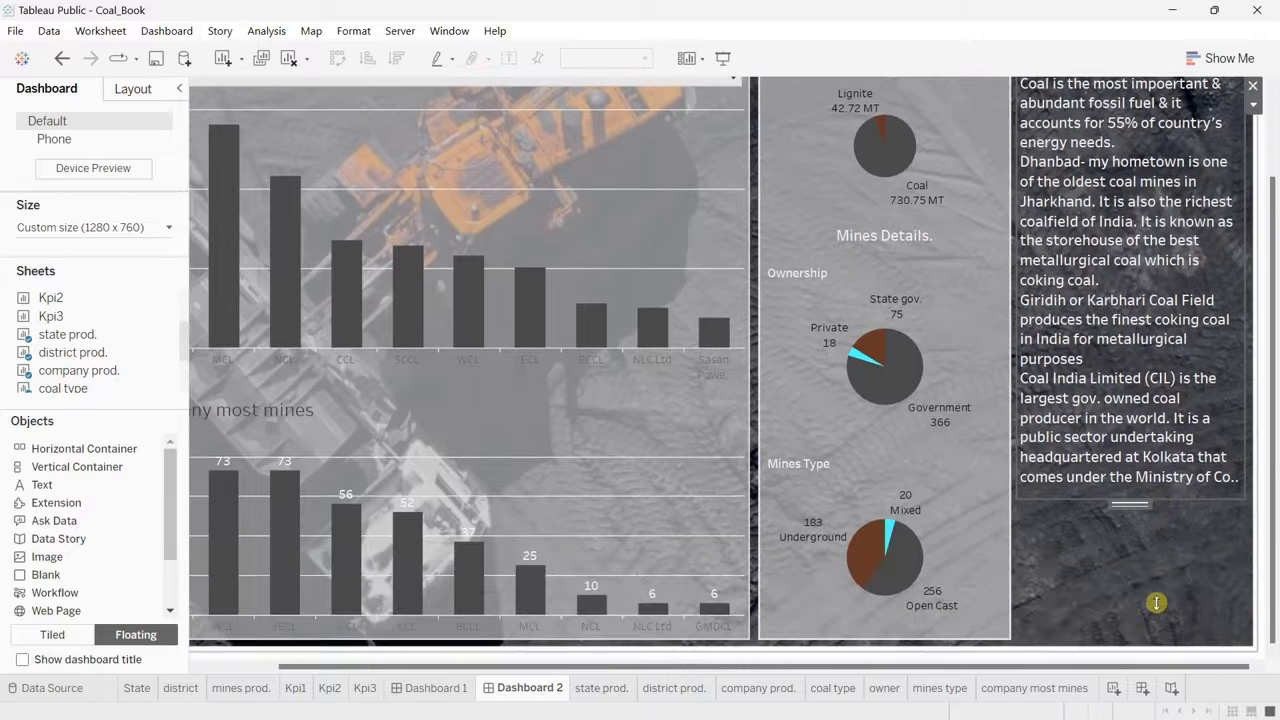
{"action": "left_click_drag", "start_coordinate": [1166, 498], "coordinate": [1185, 648]}
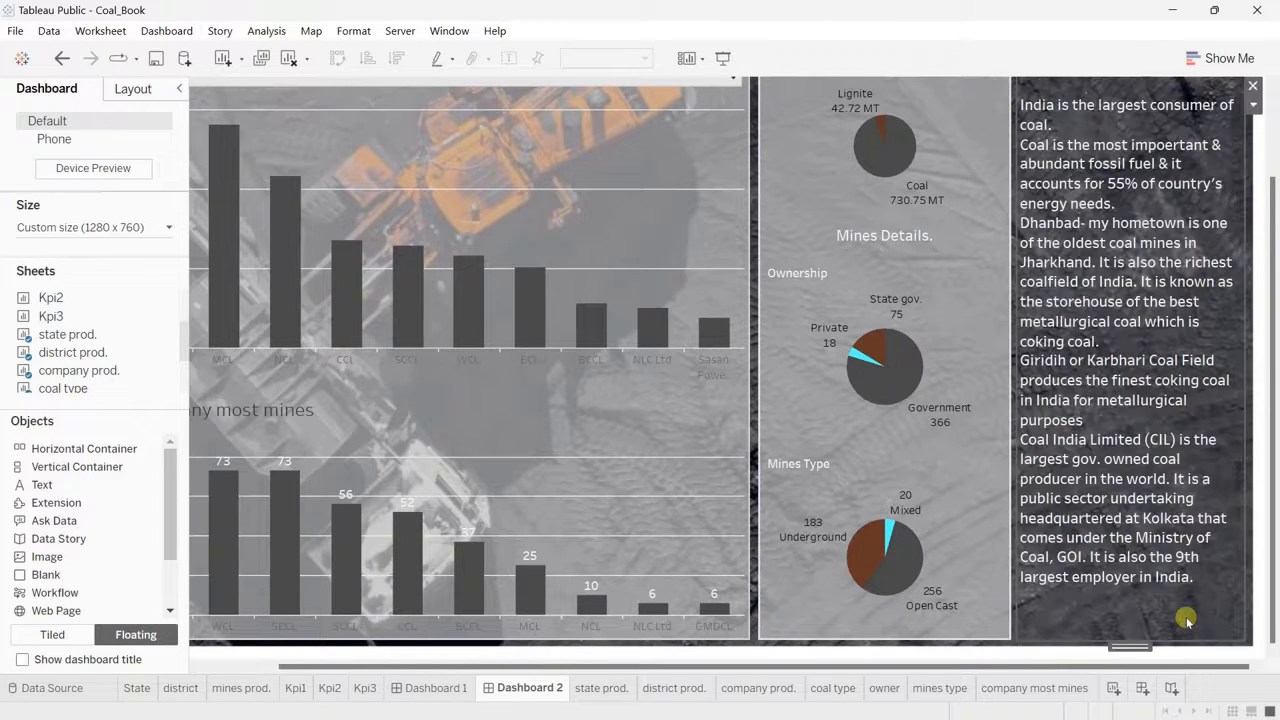
Step: Format all the coal facts in the text panel beside the pie charts as size 10 in light grey
{"action": "double_click", "coordinate": [1187, 621]}
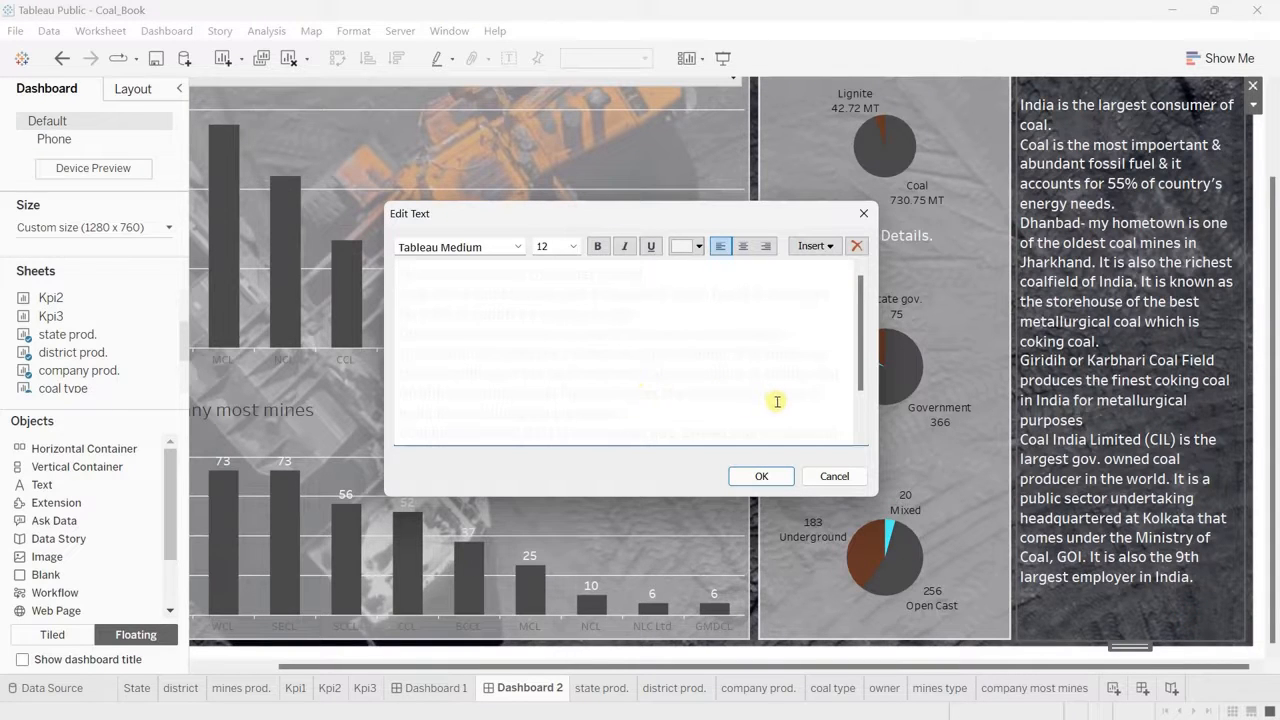
{"action": "scroll", "coordinate": [774, 404], "scroll_direction": "down", "scroll_amount": 3}
{"action": "left_click_drag", "start_coordinate": [720, 432], "coordinate": [369, 250]}
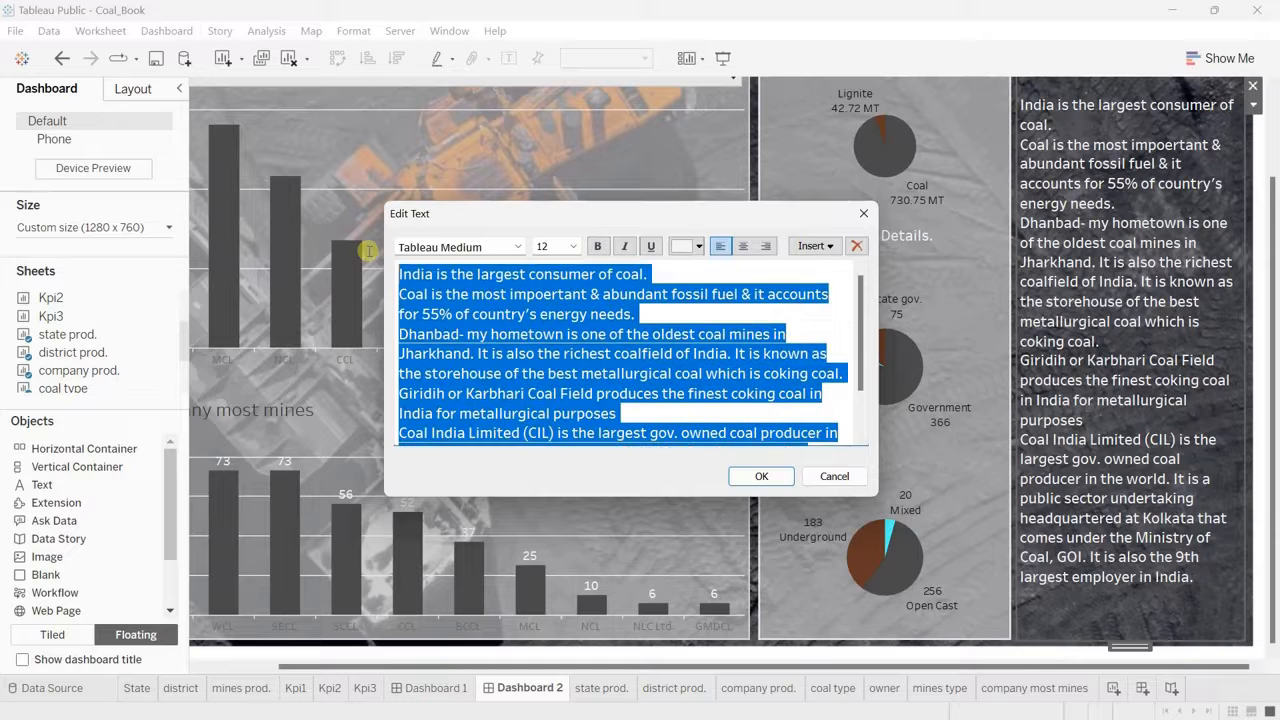
{"action": "left_click", "coordinate": [574, 247]}
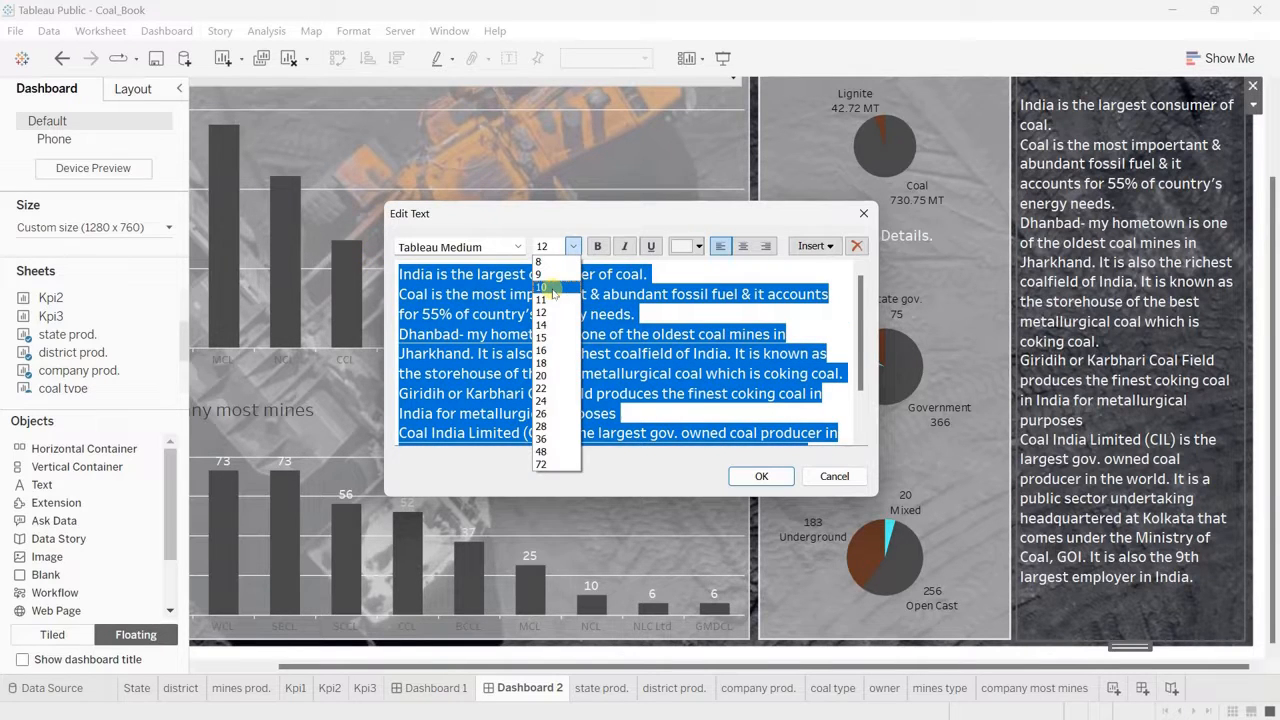
{"action": "left_click", "coordinate": [541, 288]}
{"action": "left_click", "coordinate": [697, 247]}
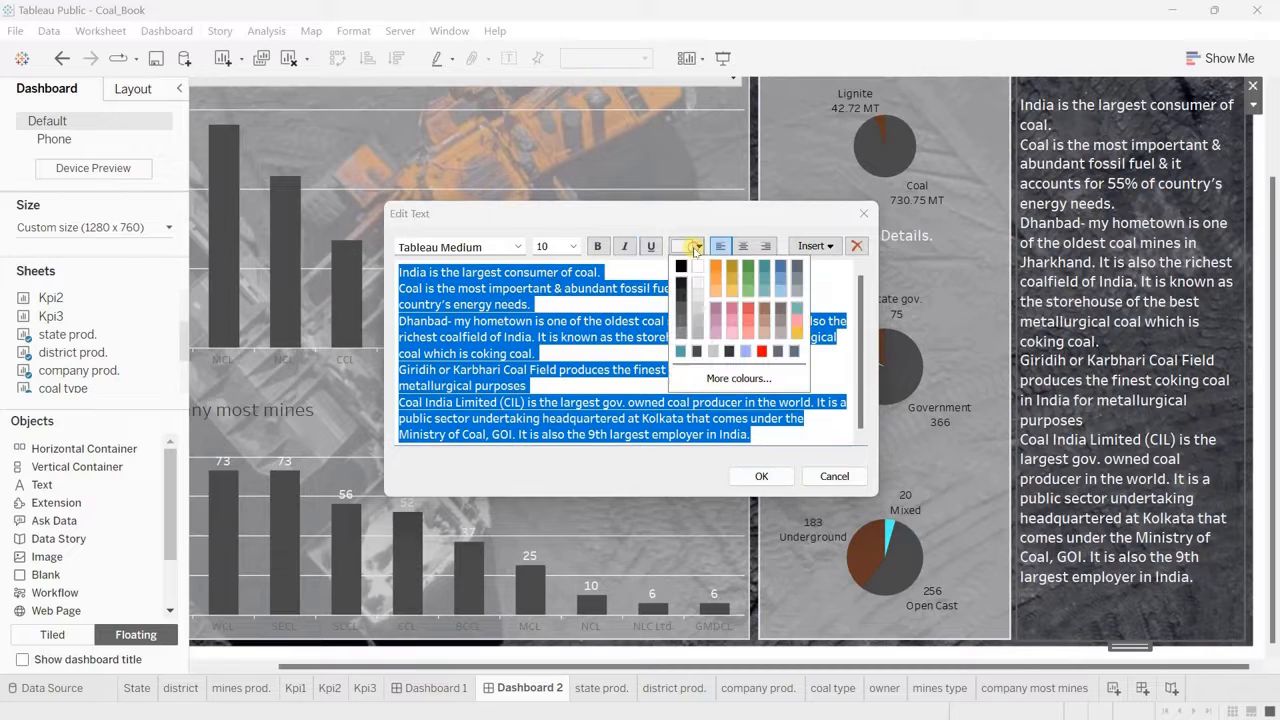
{"action": "left_click", "coordinate": [702, 321]}
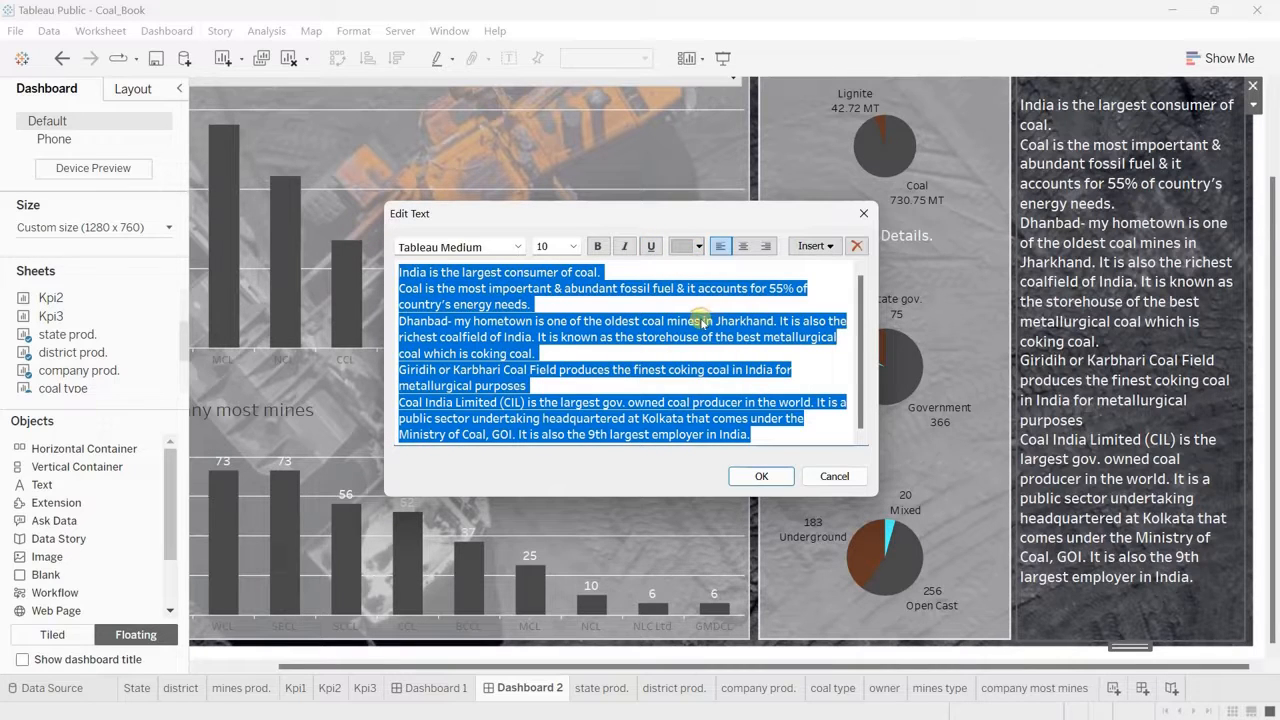
Step: Insert a blank line between each of the coal facts paragraphs and apply the edited text
{"action": "left_click", "coordinate": [610, 272]}
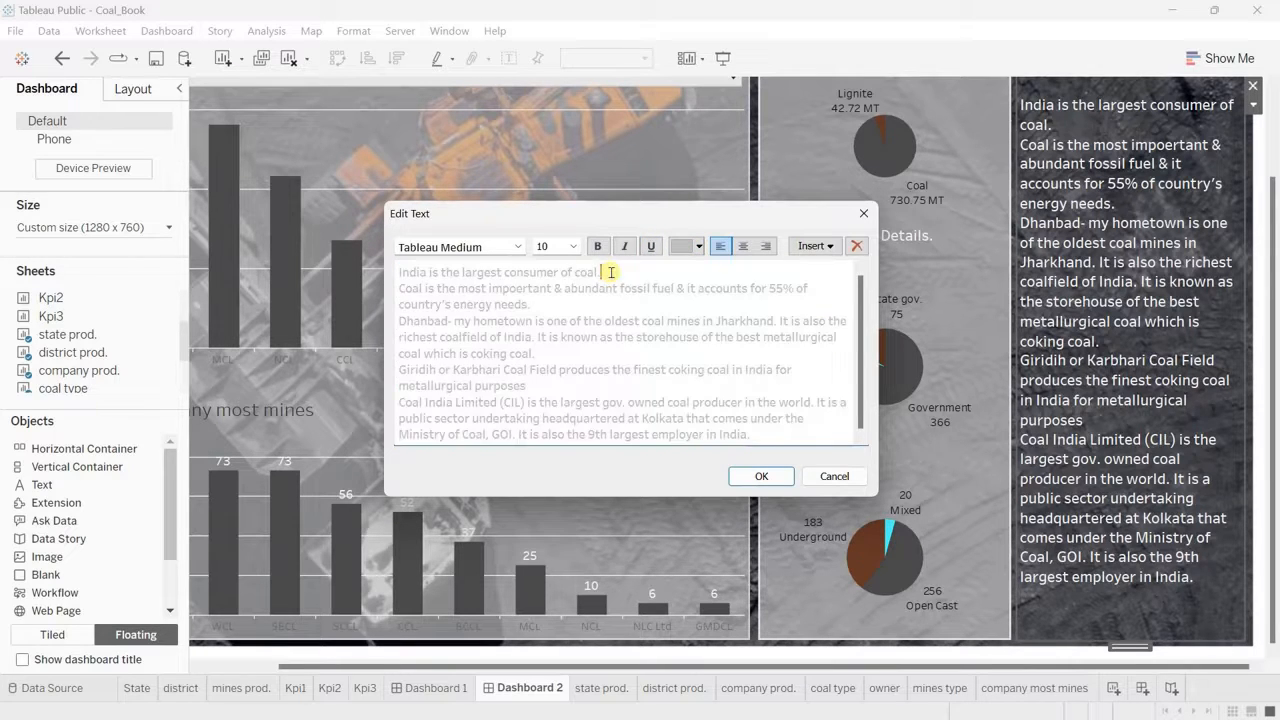
{"action": "key", "text": "Return"}
{"action": "left_click", "coordinate": [532, 321]}
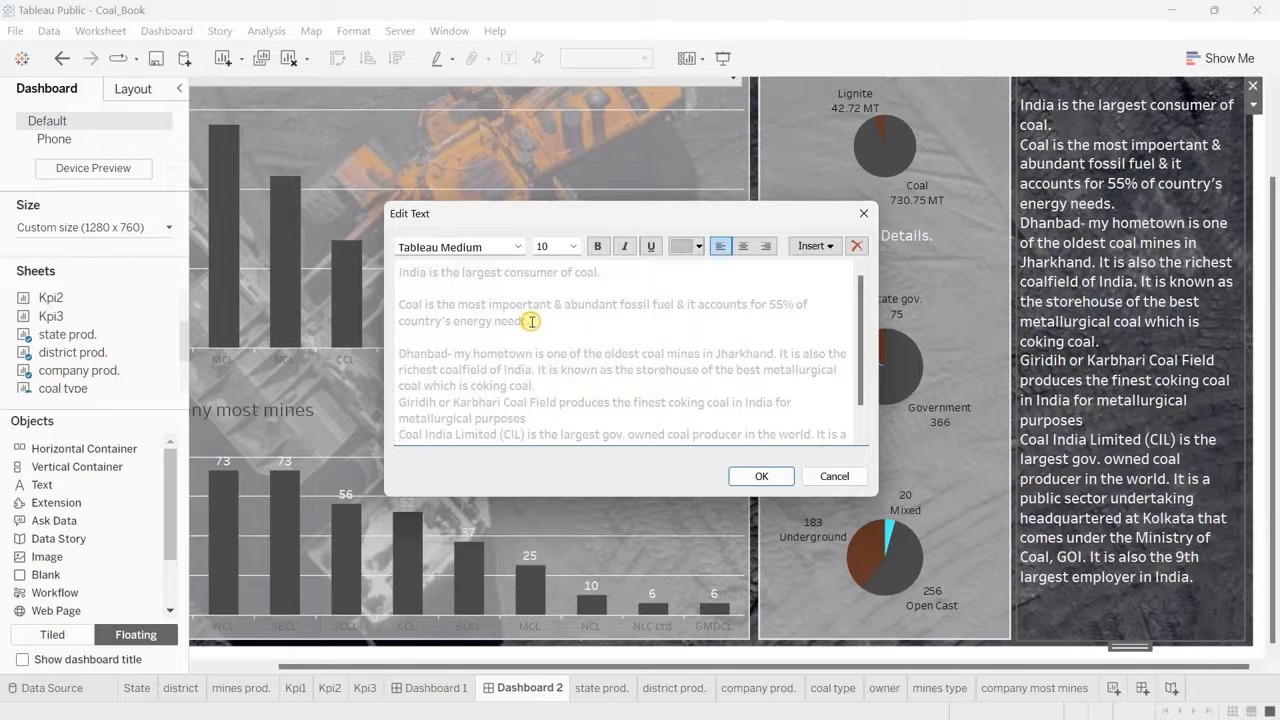
{"action": "key", "text": "Return"}
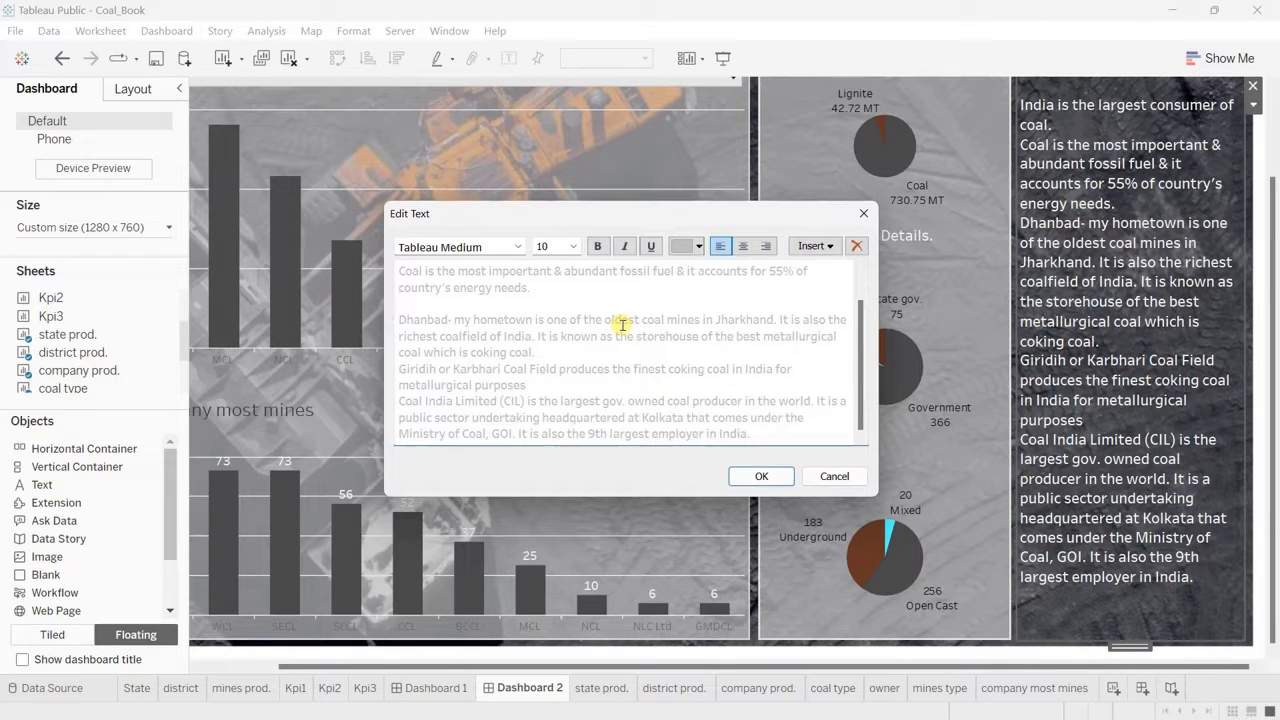
{"action": "left_click", "coordinate": [553, 353]}
{"action": "key", "text": "Return"}
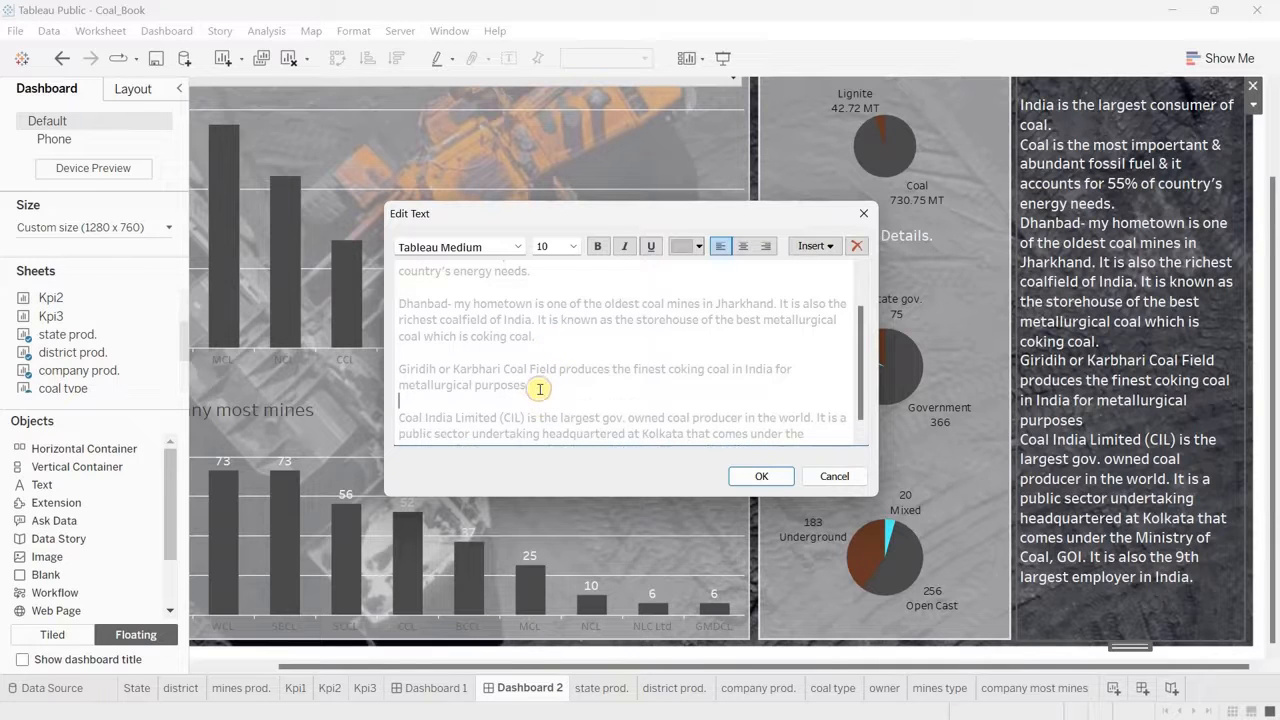
{"action": "key", "text": "Return"}
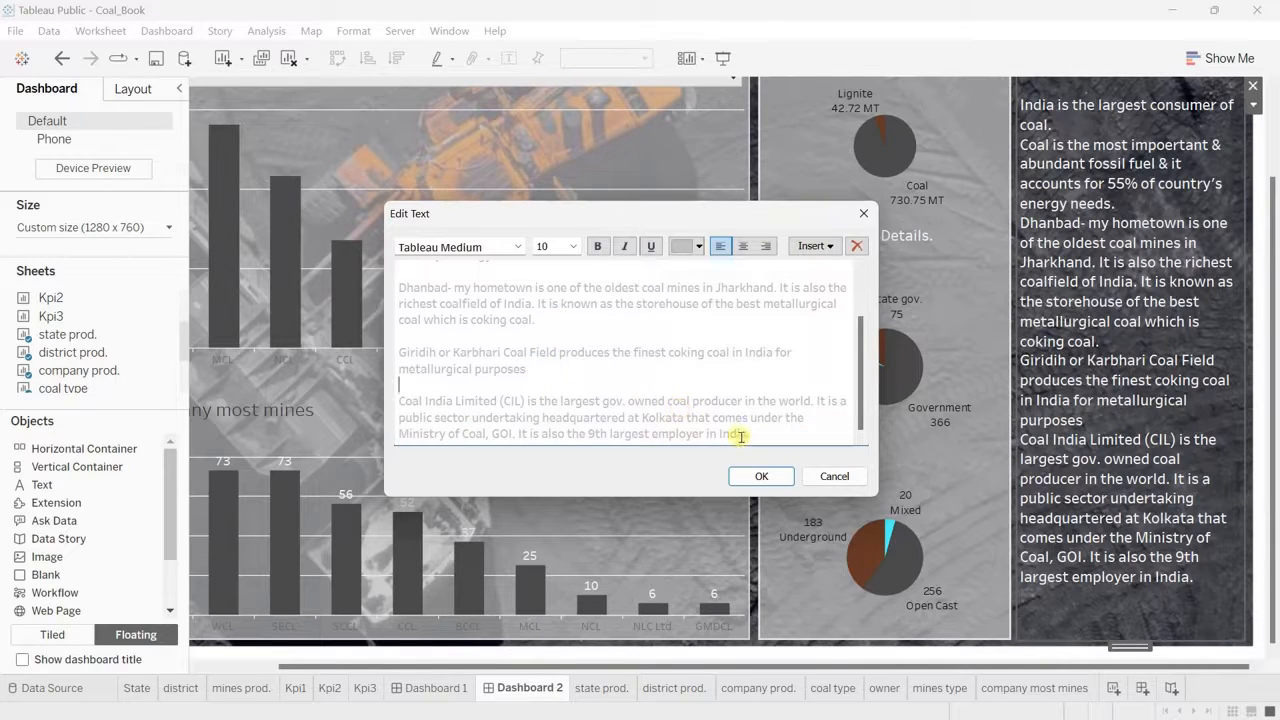
{"action": "left_click", "coordinate": [762, 476]}
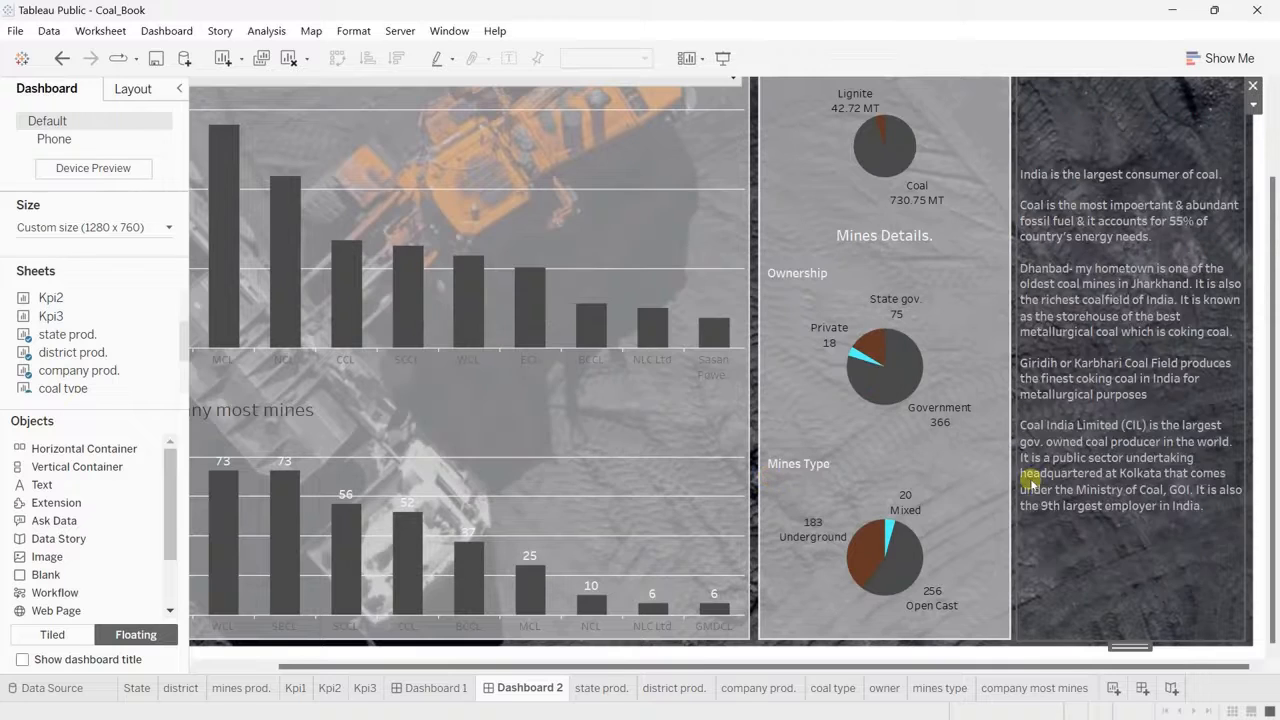
Step: Reopen the coal facts text for editing and set the Coal India Limited (CIL) paragraph to size 11
{"action": "scroll", "coordinate": [1117, 572], "scroll_direction": "up", "scroll_amount": 1}
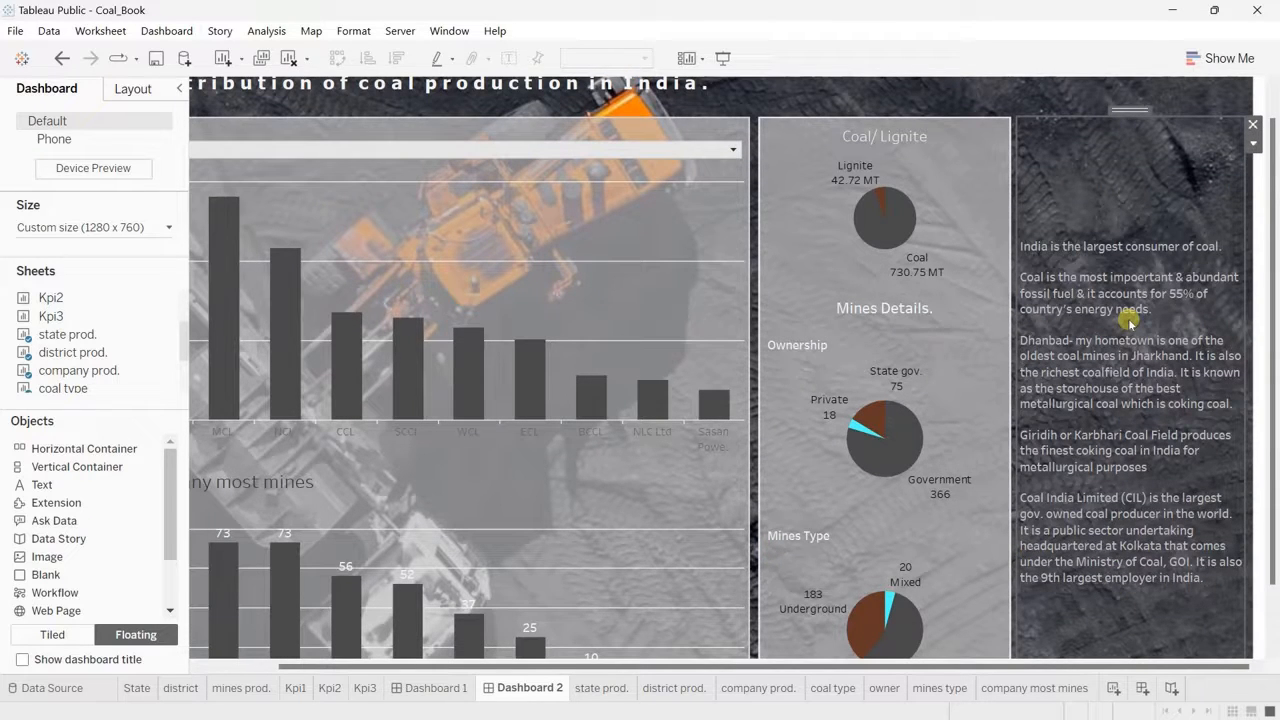
{"action": "double_click", "coordinate": [1185, 595]}
{"action": "scroll", "coordinate": [638, 364], "scroll_direction": "down", "scroll_amount": 2}
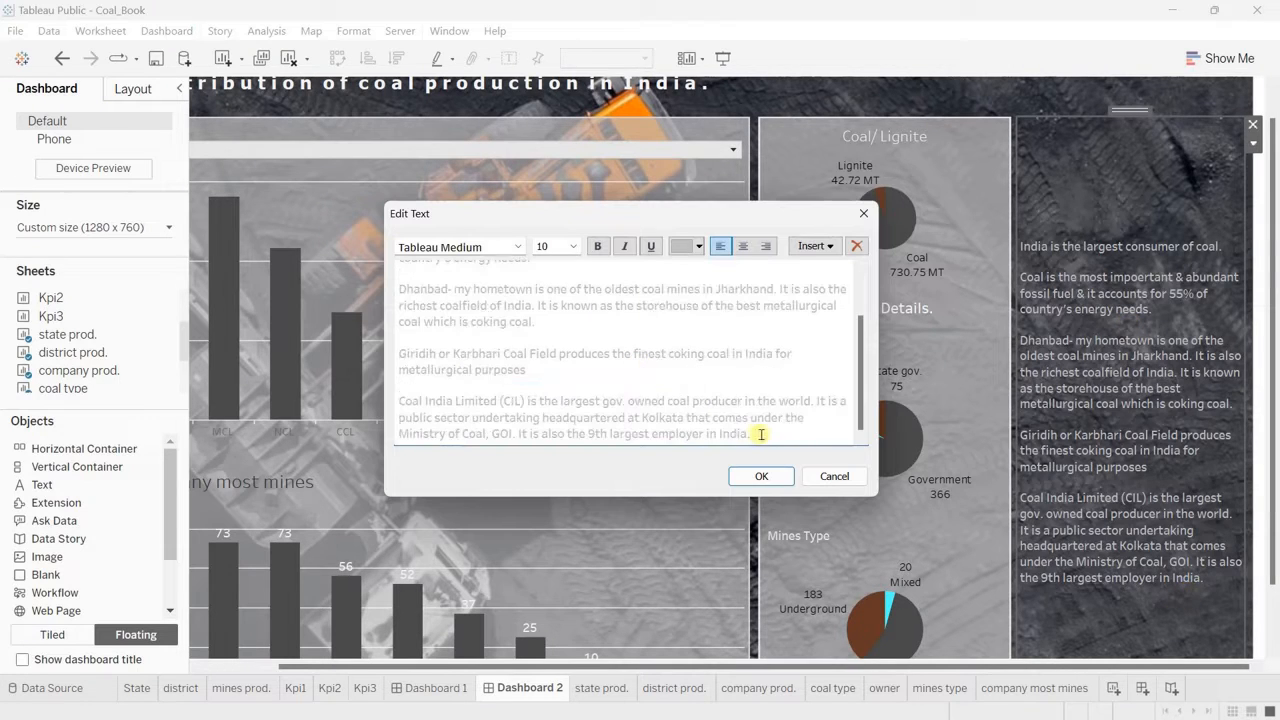
{"action": "left_click_drag", "start_coordinate": [752, 435], "coordinate": [398, 402]}
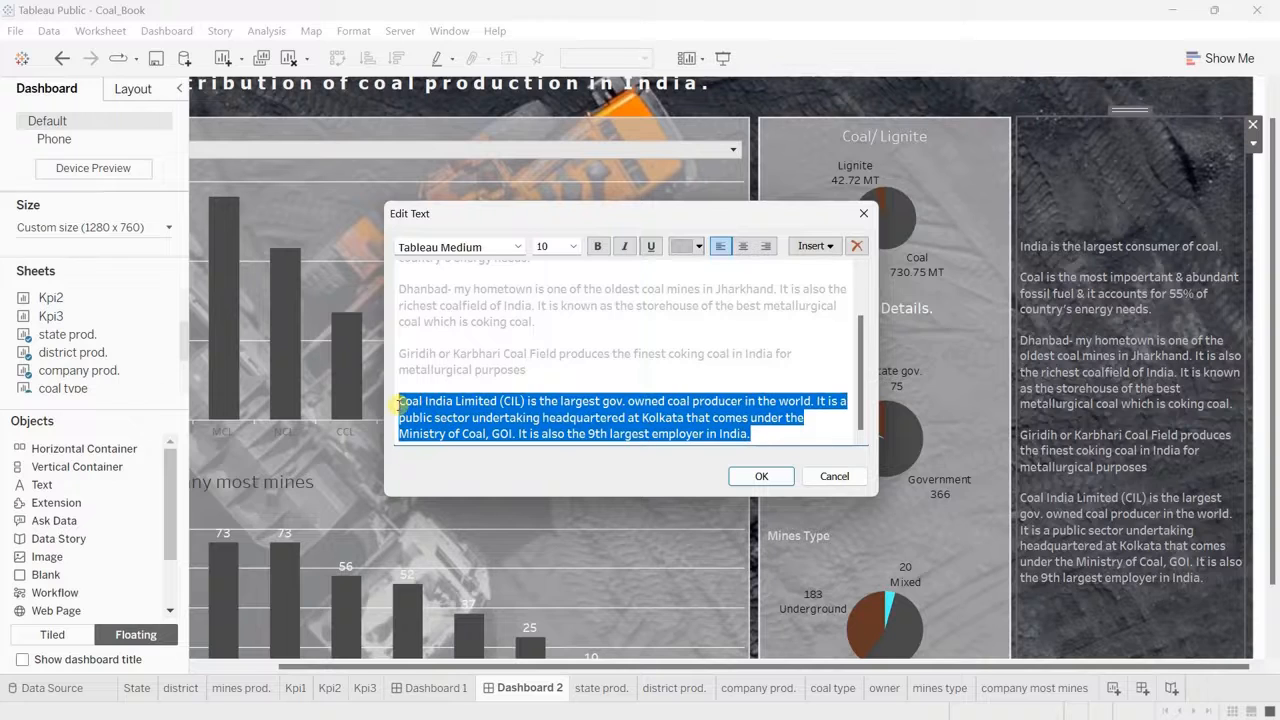
{"action": "left_click", "coordinate": [573, 247]}
{"action": "left_click", "coordinate": [549, 300]}
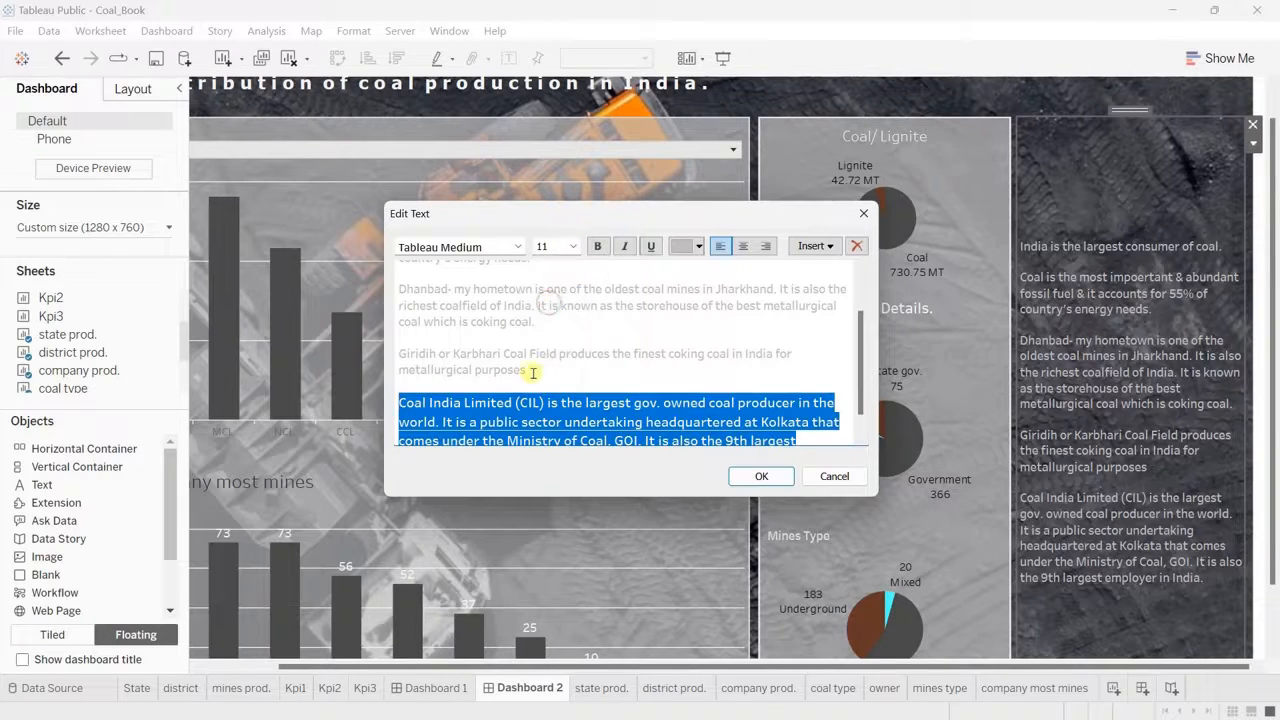
Step: Set the Giridih or Karbhari Coal Field paragraph and the Dhanbad paragraph to size 11
{"action": "triple_click", "coordinate": [530, 367]}
{"action": "left_click", "coordinate": [573, 247]}
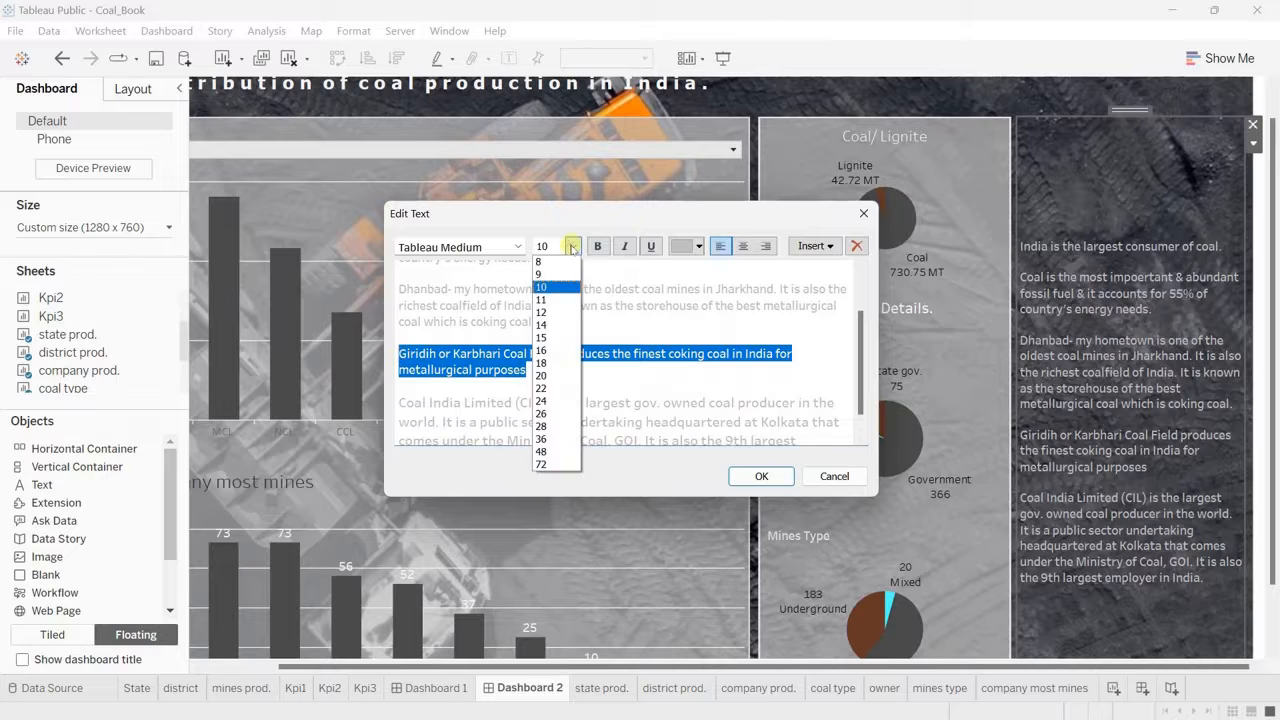
{"action": "left_click", "coordinate": [549, 300]}
{"action": "left_click_drag", "start_coordinate": [536, 322], "coordinate": [458, 283]}
{"action": "left_click", "coordinate": [573, 247]}
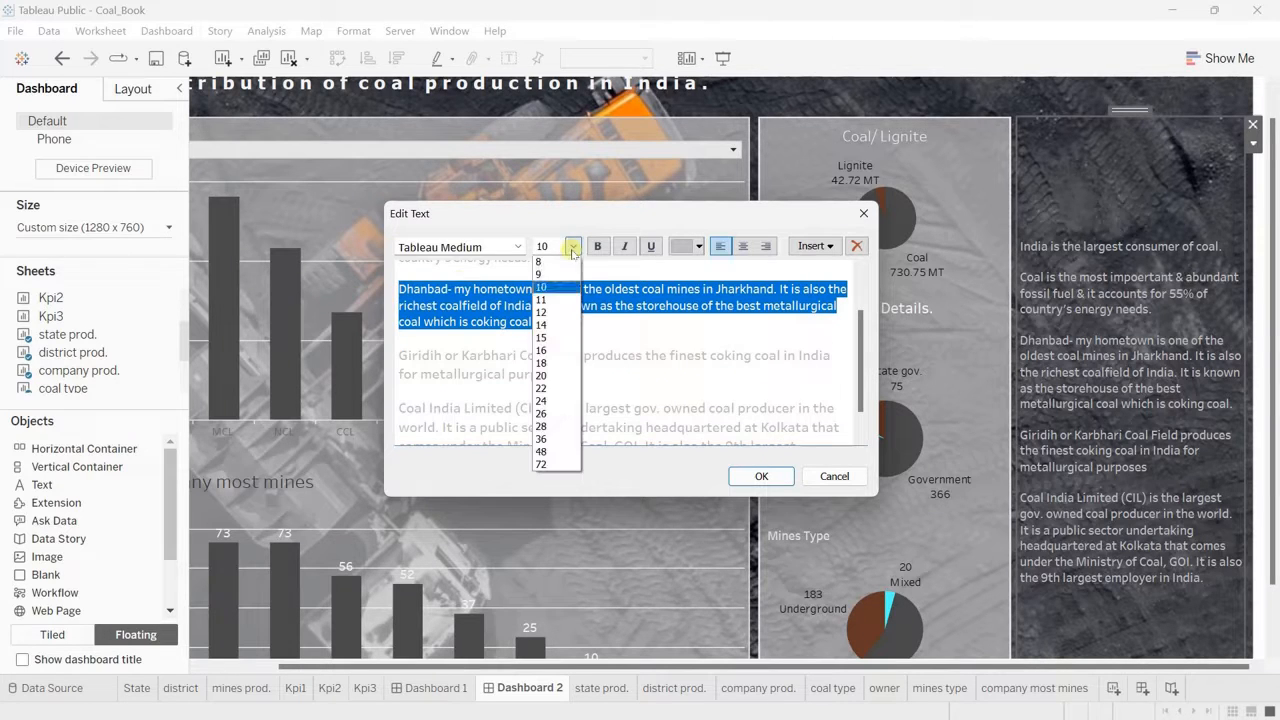
{"action": "left_click", "coordinate": [549, 300]}
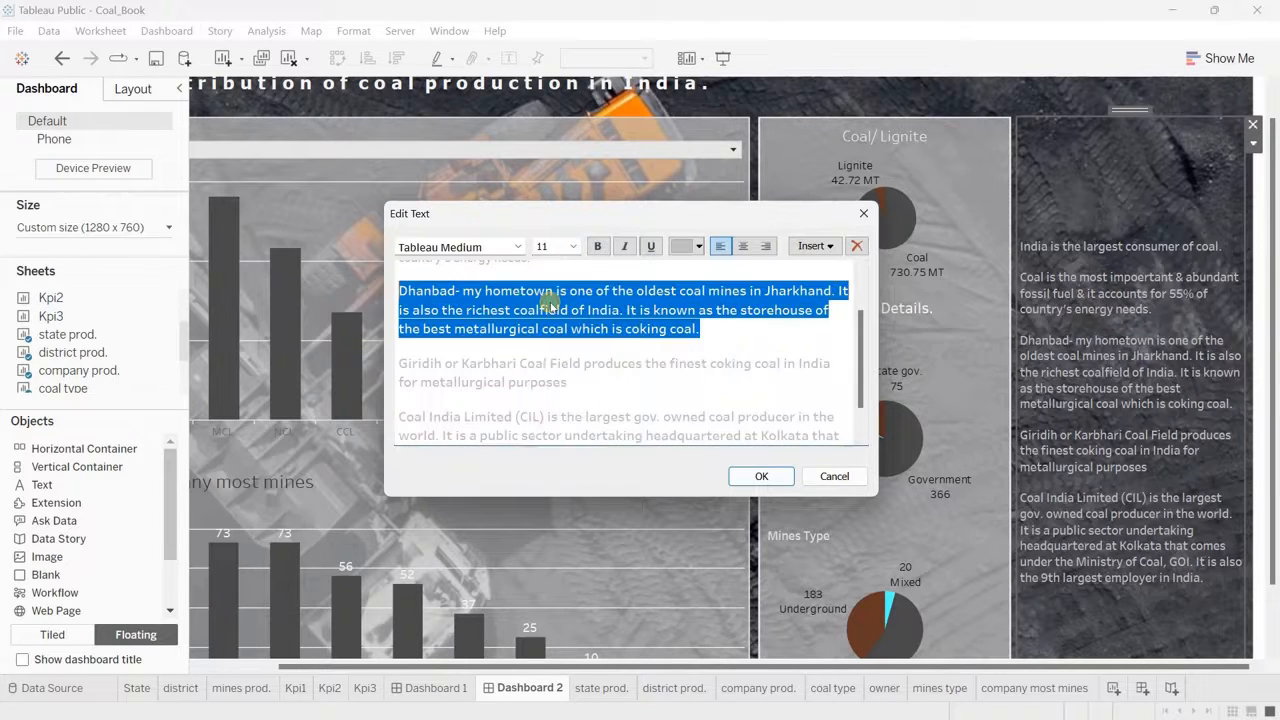
Step: Bold "Dhanbad" and end its paragraph with: It is popularly known as the "Coal capital of India"., with the quoted phrase in bold
{"action": "double_click", "coordinate": [430, 291]}
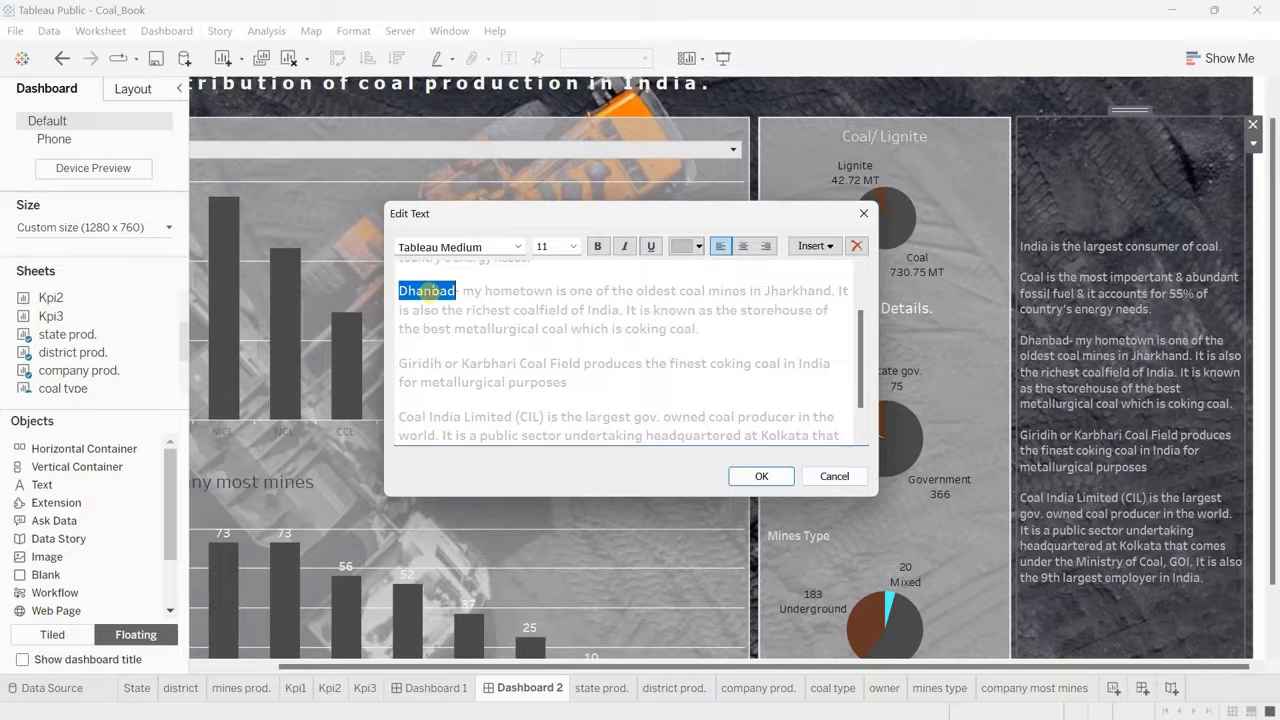
{"action": "left_click", "coordinate": [598, 246]}
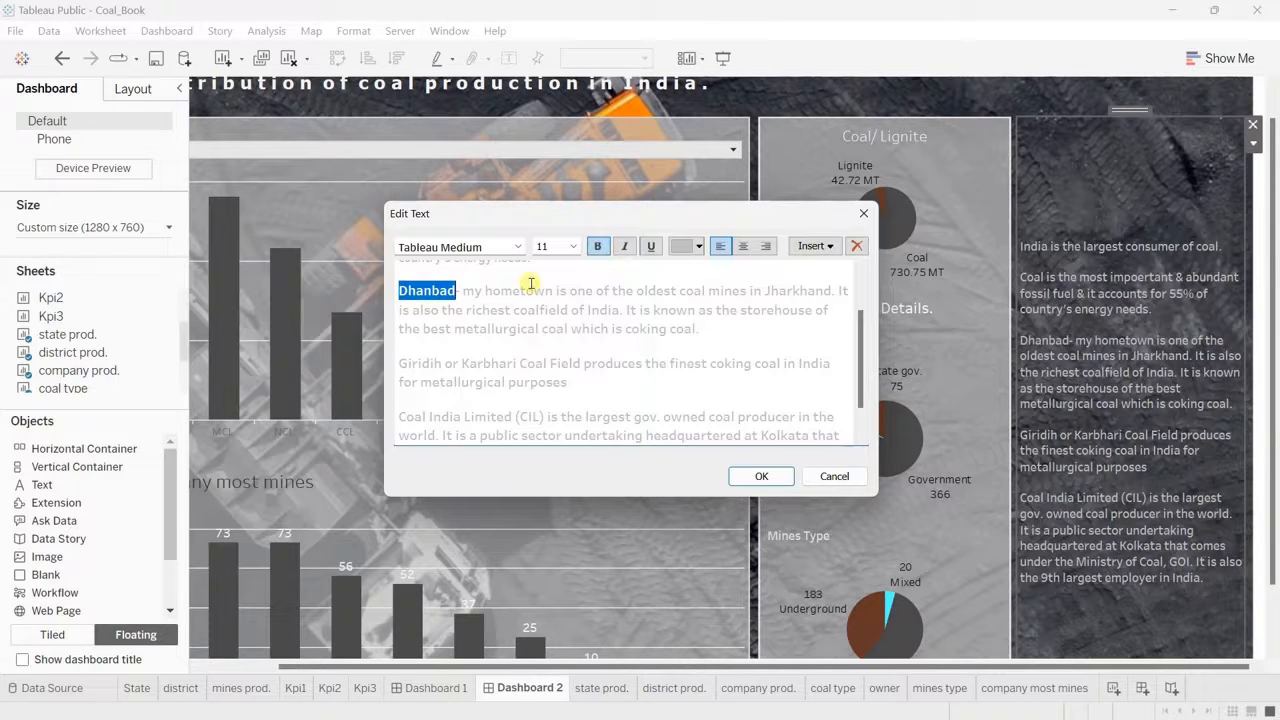
{"action": "left_click", "coordinate": [712, 330]}
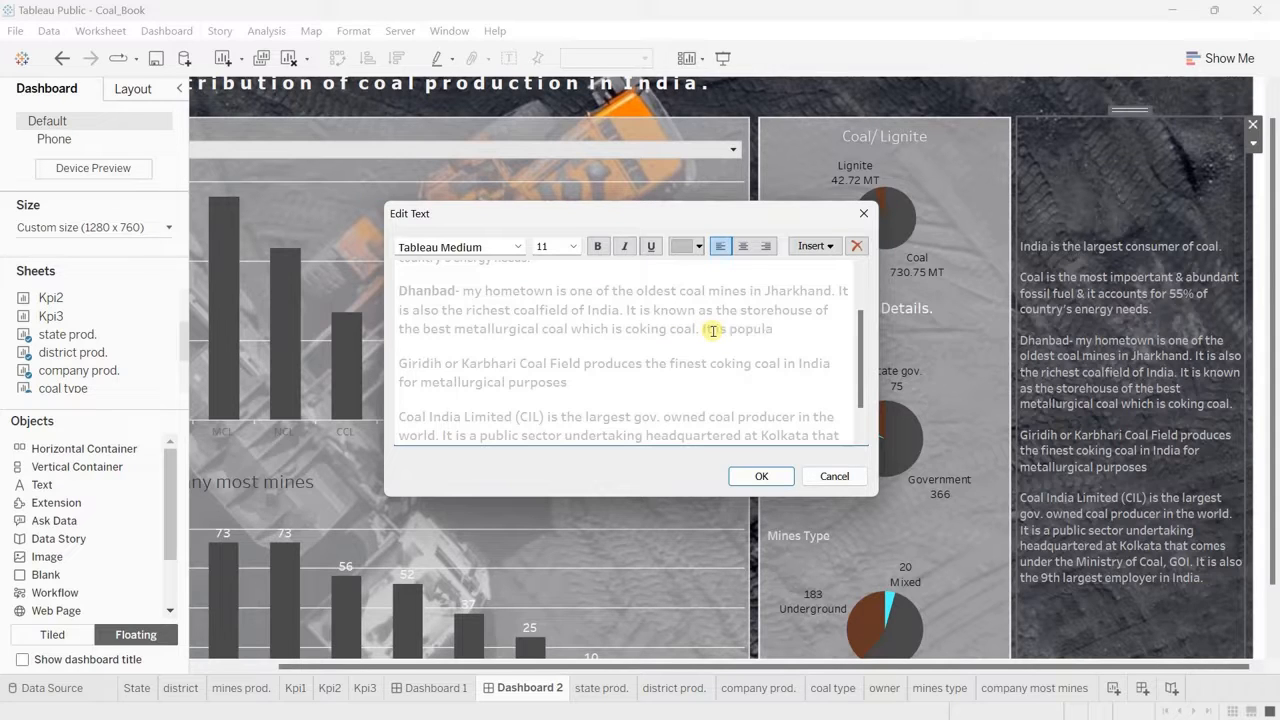
{"action": "type", "text": "as the Coal capital of Ind"}
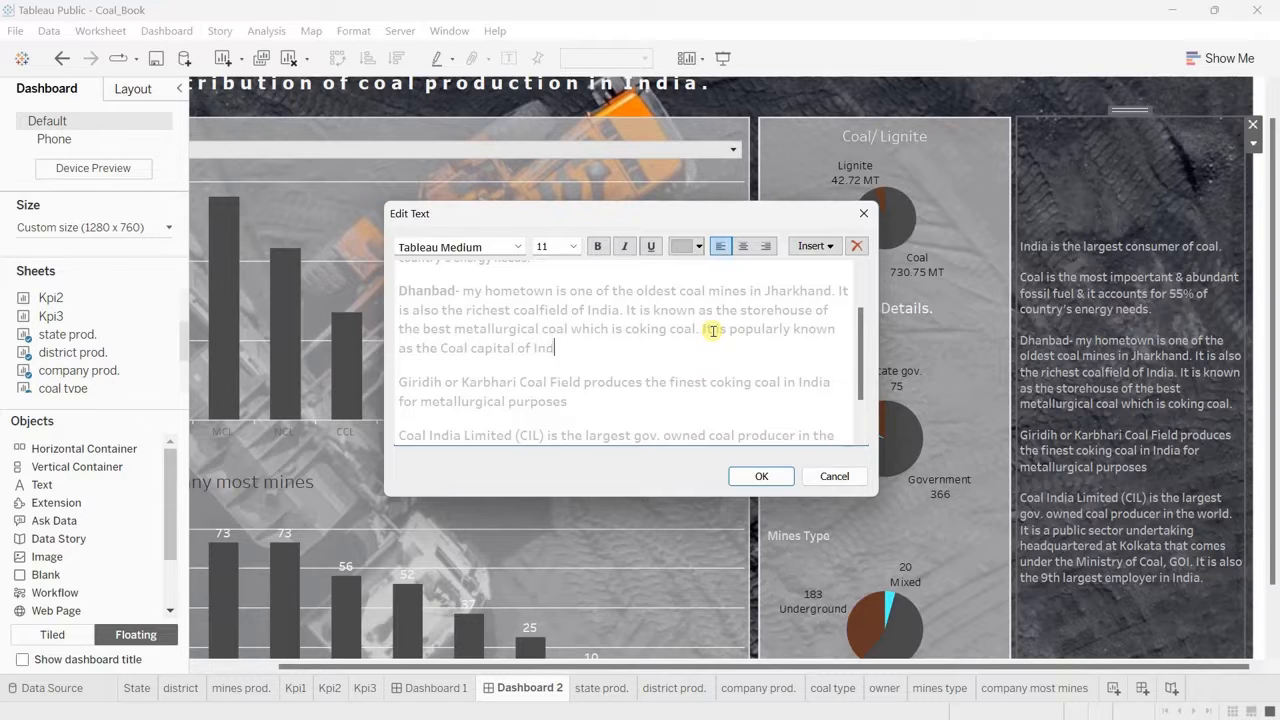
{"action": "type", "text": "\"."}
{"action": "left_click", "coordinate": [440, 348]}
{"action": "type", "text": "\""}
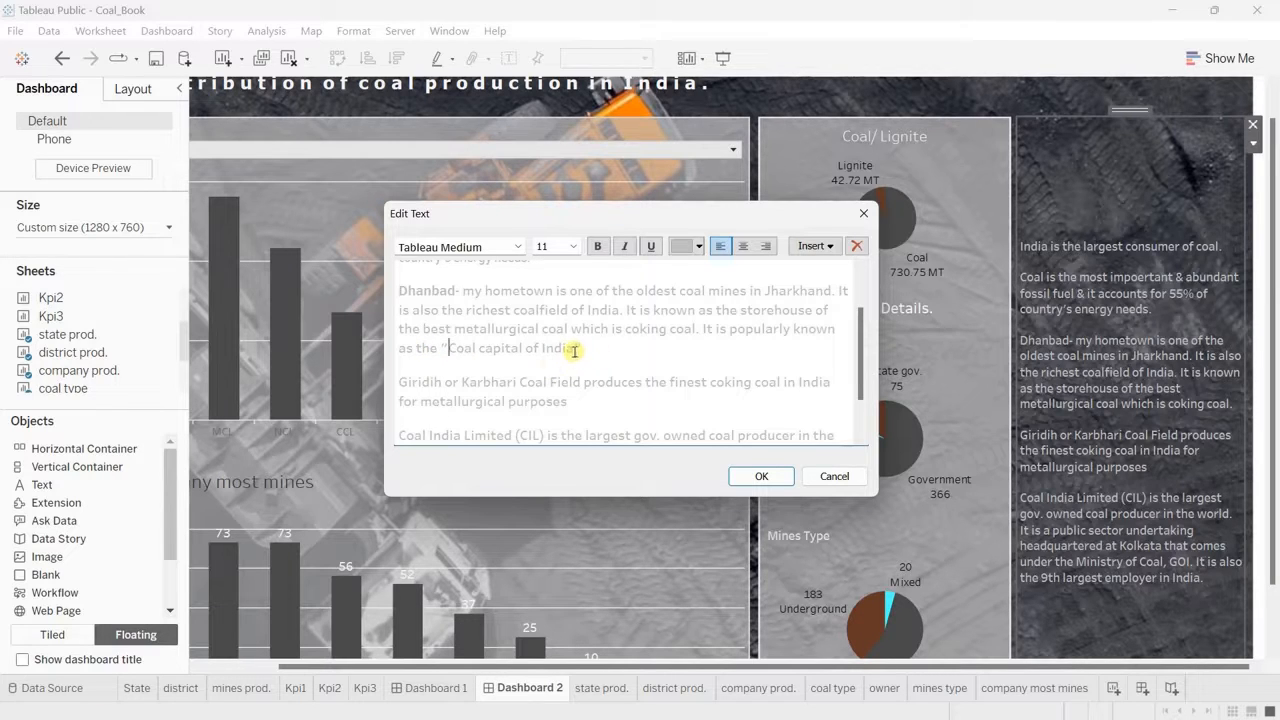
{"action": "left_click_drag", "start_coordinate": [573, 350], "coordinate": [452, 348]}
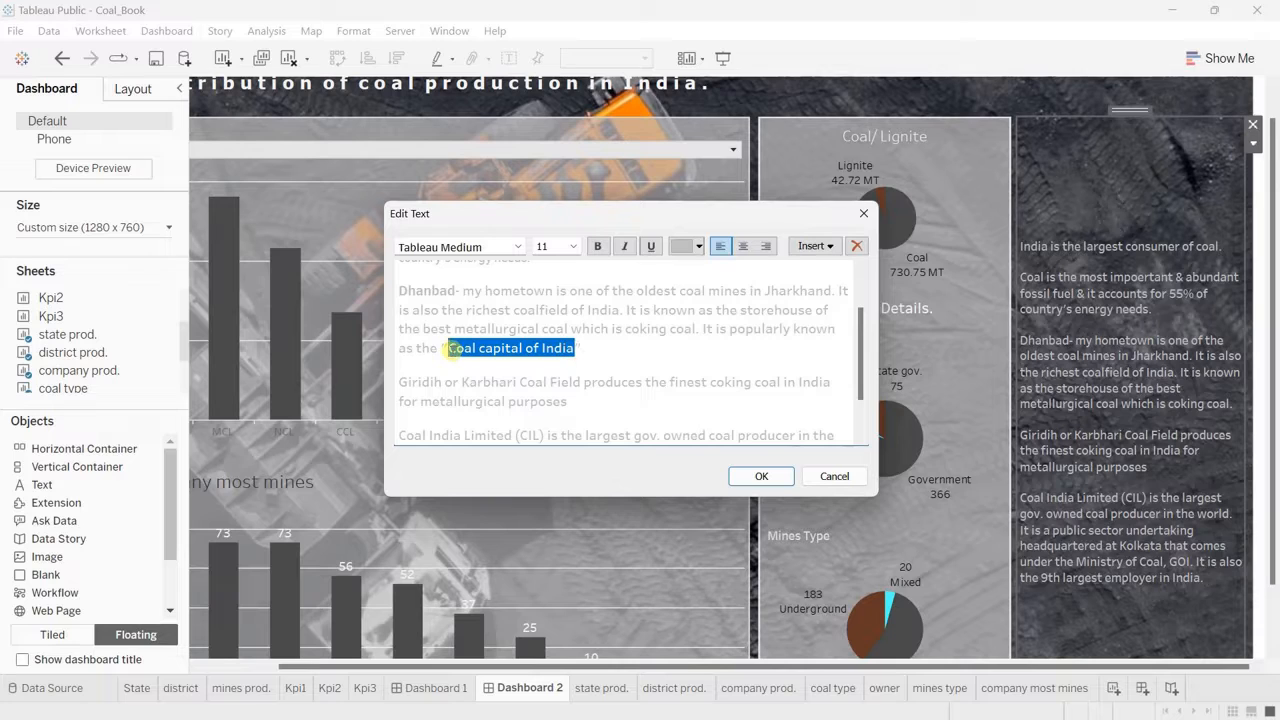
{"action": "left_click", "coordinate": [597, 246]}
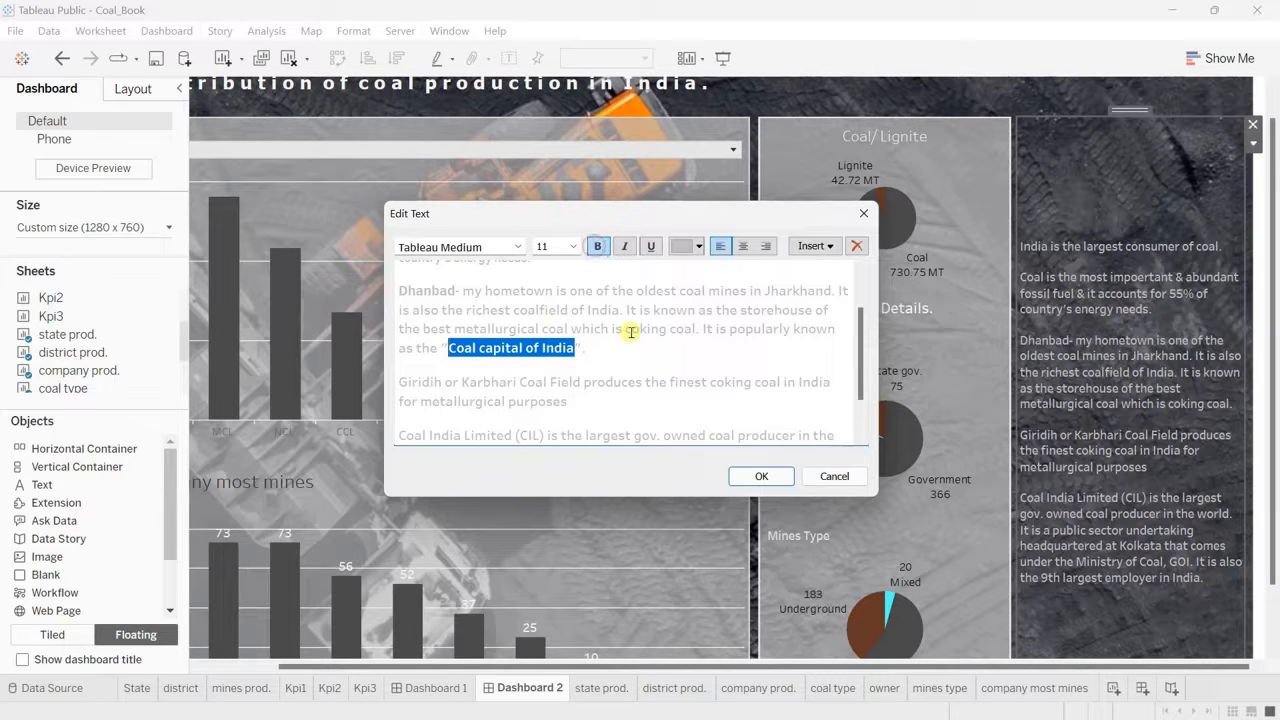
Step: Set the first two coal facts, on India's coal consumption and the country's energy needs, to size 11
{"action": "scroll", "coordinate": [631, 332], "scroll_direction": "up", "scroll_amount": 1}
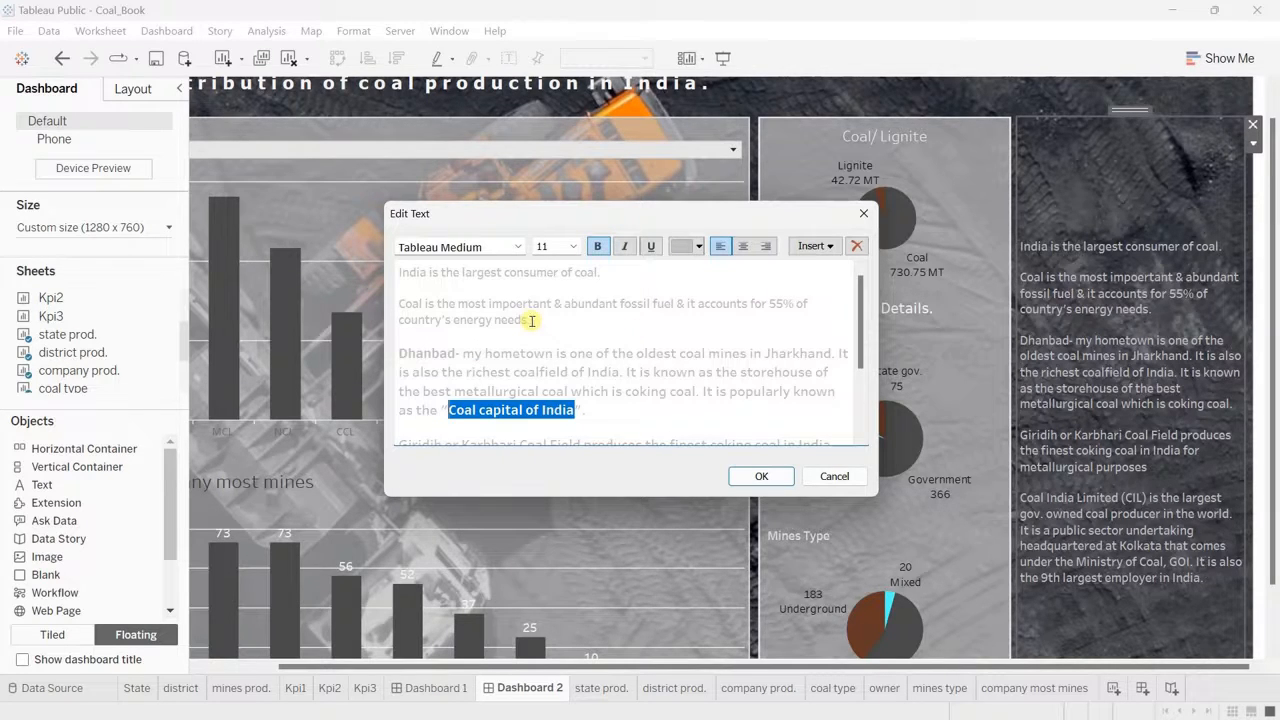
{"action": "left_click_drag", "start_coordinate": [532, 320], "coordinate": [398, 303]}
{"action": "left_click", "coordinate": [573, 246]}
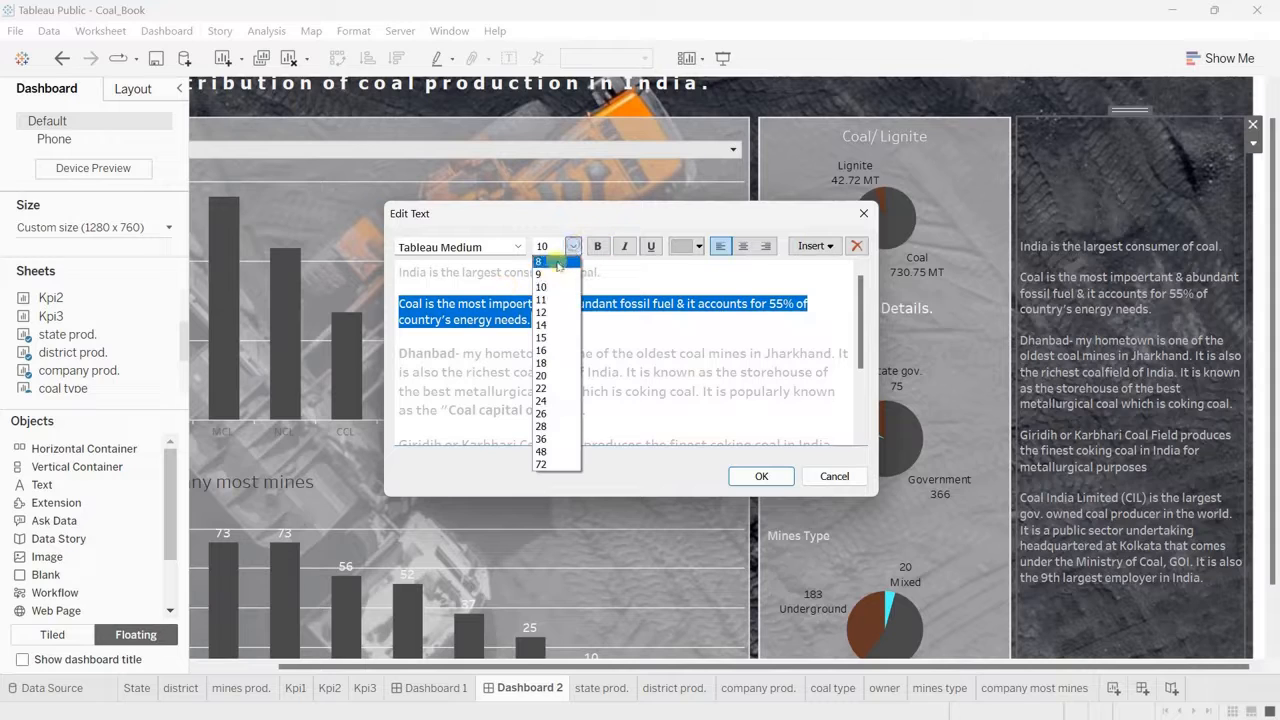
{"action": "left_click", "coordinate": [548, 301]}
{"action": "left_click", "coordinate": [600, 272]}
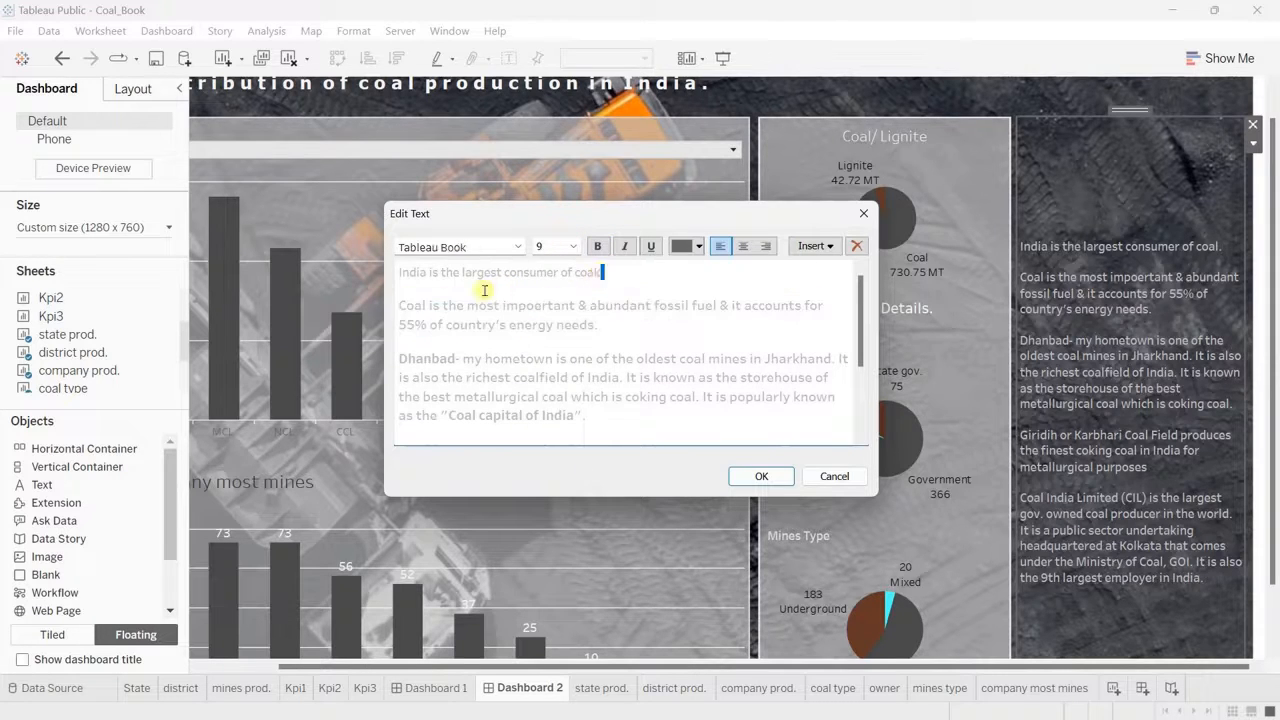
{"action": "left_click_drag", "start_coordinate": [600, 272], "coordinate": [398, 272]}
{"action": "left_click", "coordinate": [573, 246]}
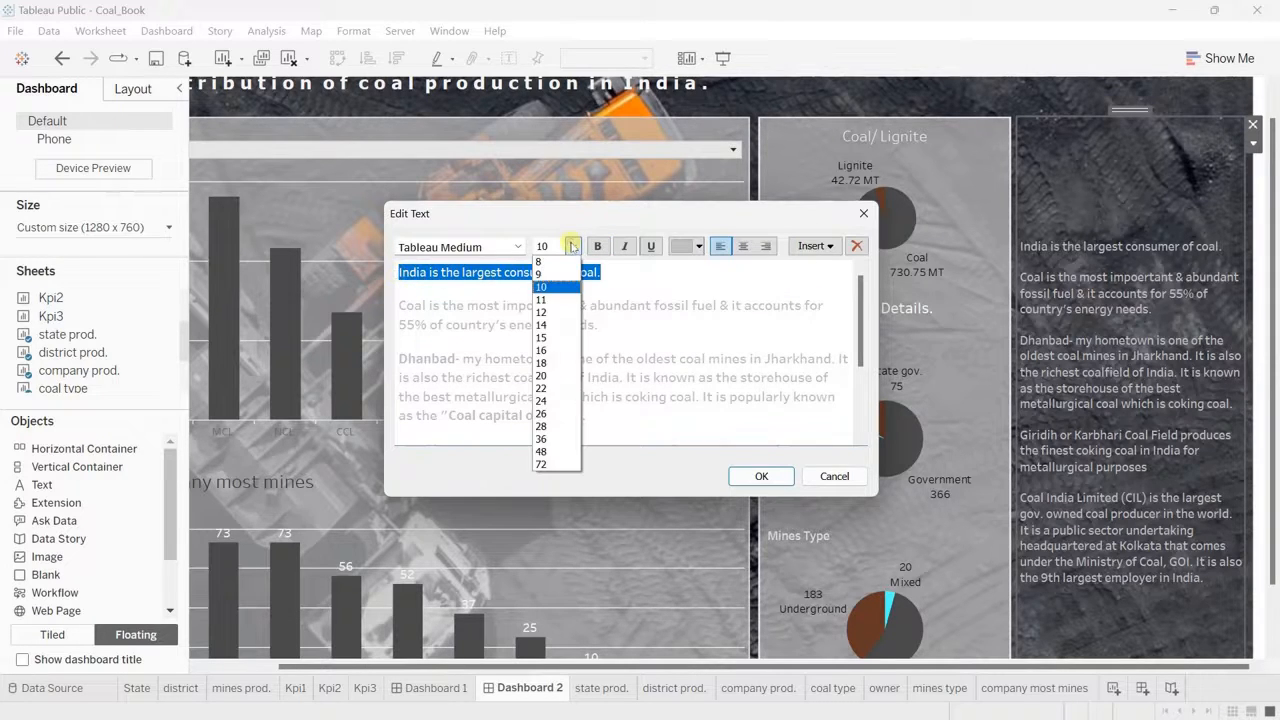
{"action": "left_click", "coordinate": [548, 301]}
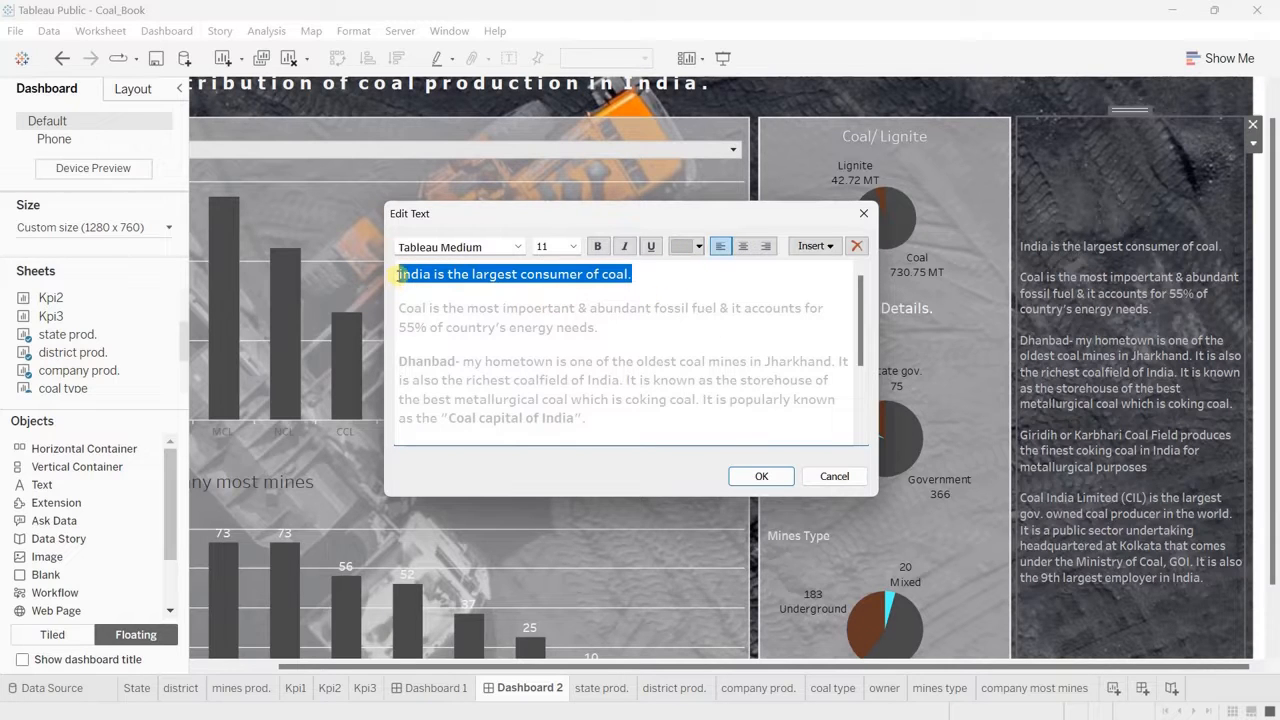
{"action": "left_click_drag", "start_coordinate": [400, 274], "coordinate": [686, 405]}
{"action": "key", "text": "ctrl+z"}
{"action": "key", "text": "ctrl+z"}
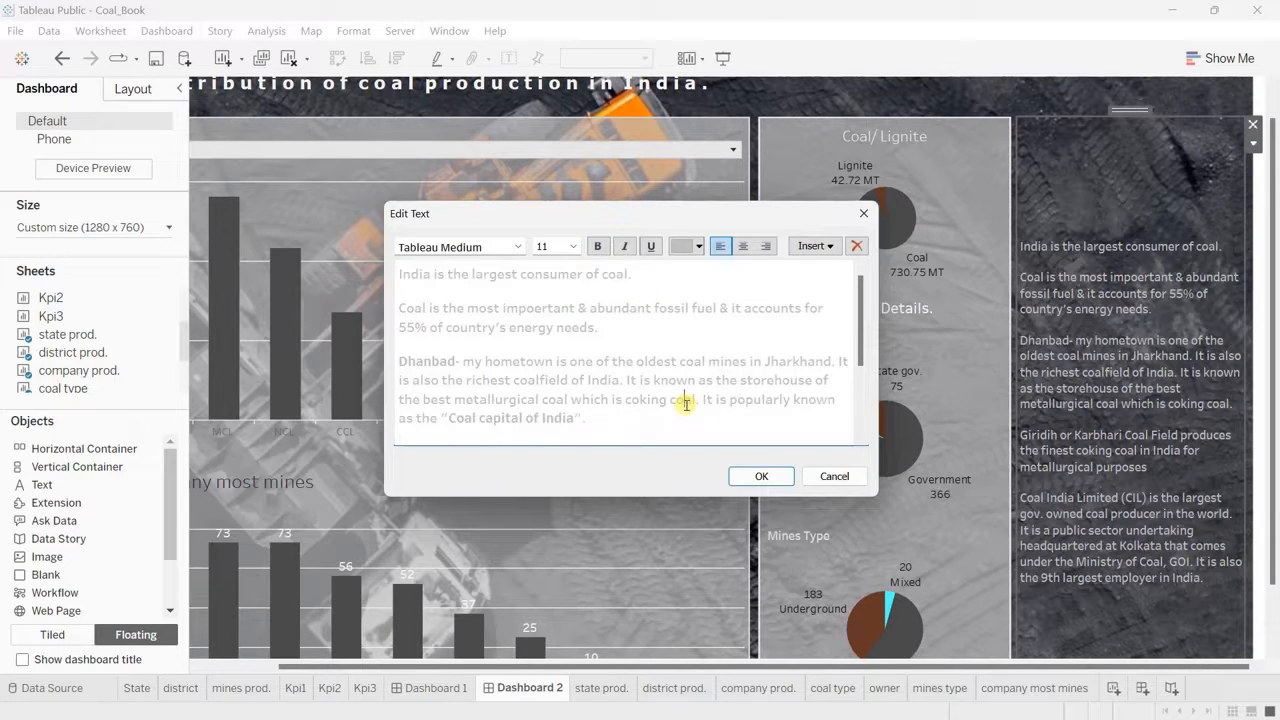
{"action": "scroll", "coordinate": [686, 405], "scroll_direction": "down", "scroll_amount": 3}
{"action": "scroll", "coordinate": [686, 405], "scroll_direction": "up", "scroll_amount": 3}
{"action": "double_click", "coordinate": [610, 279]}
{"action": "scroll", "coordinate": [685, 330], "scroll_direction": "down", "scroll_amount": 3}
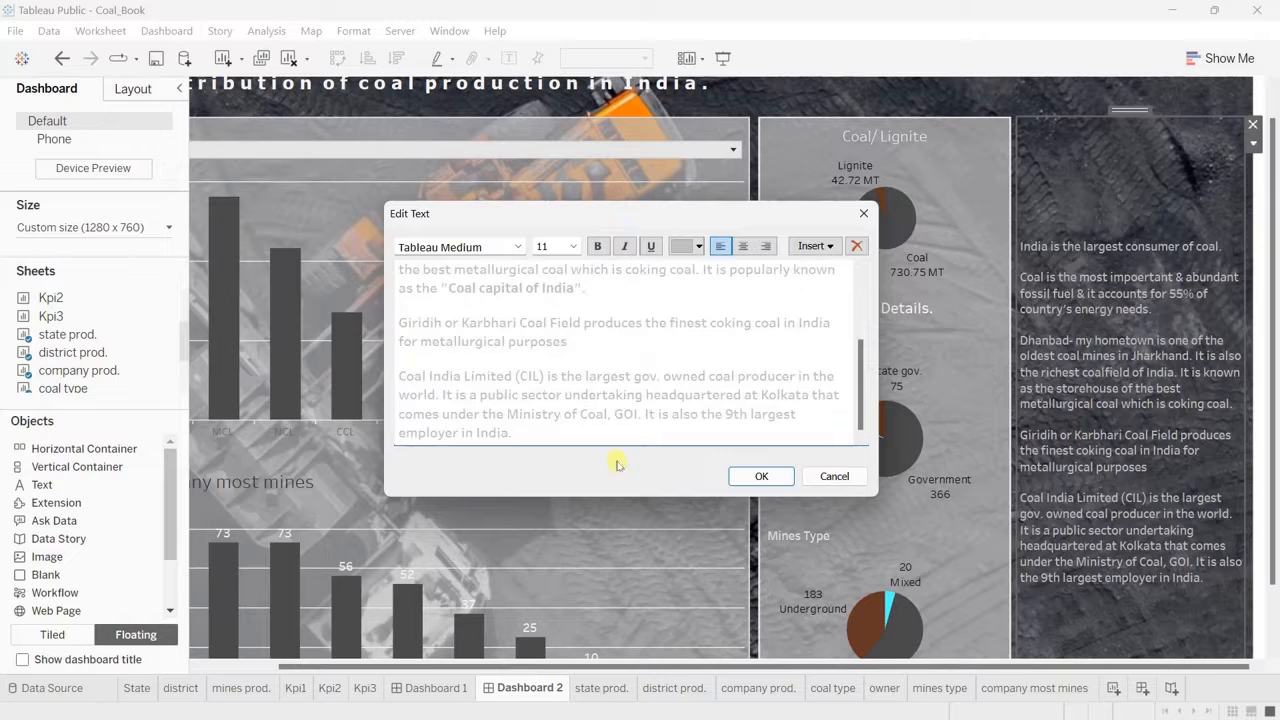
Step: Recolour all the coal facts text off-white
{"action": "key", "text": "ctrl+a"}
{"action": "scroll", "coordinate": [563, 437], "scroll_direction": "up", "scroll_amount": 3}
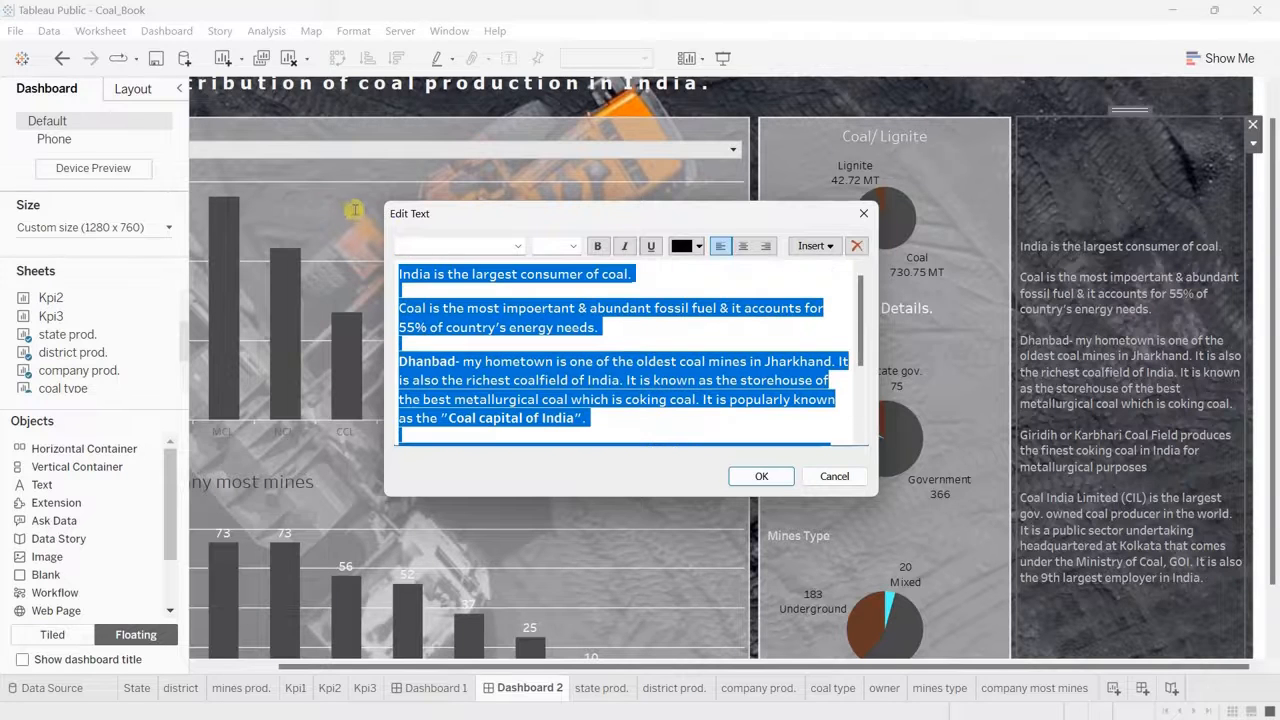
{"action": "left_click", "coordinate": [699, 246]}
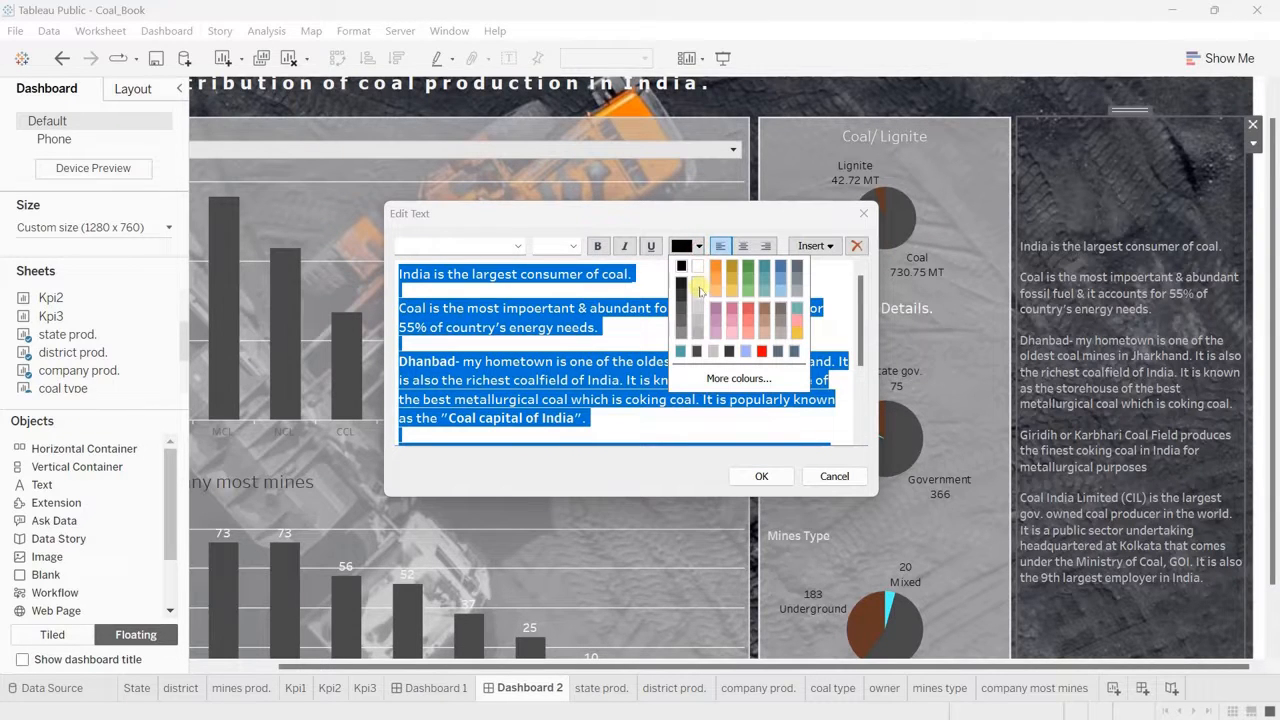
{"action": "left_click", "coordinate": [699, 289]}
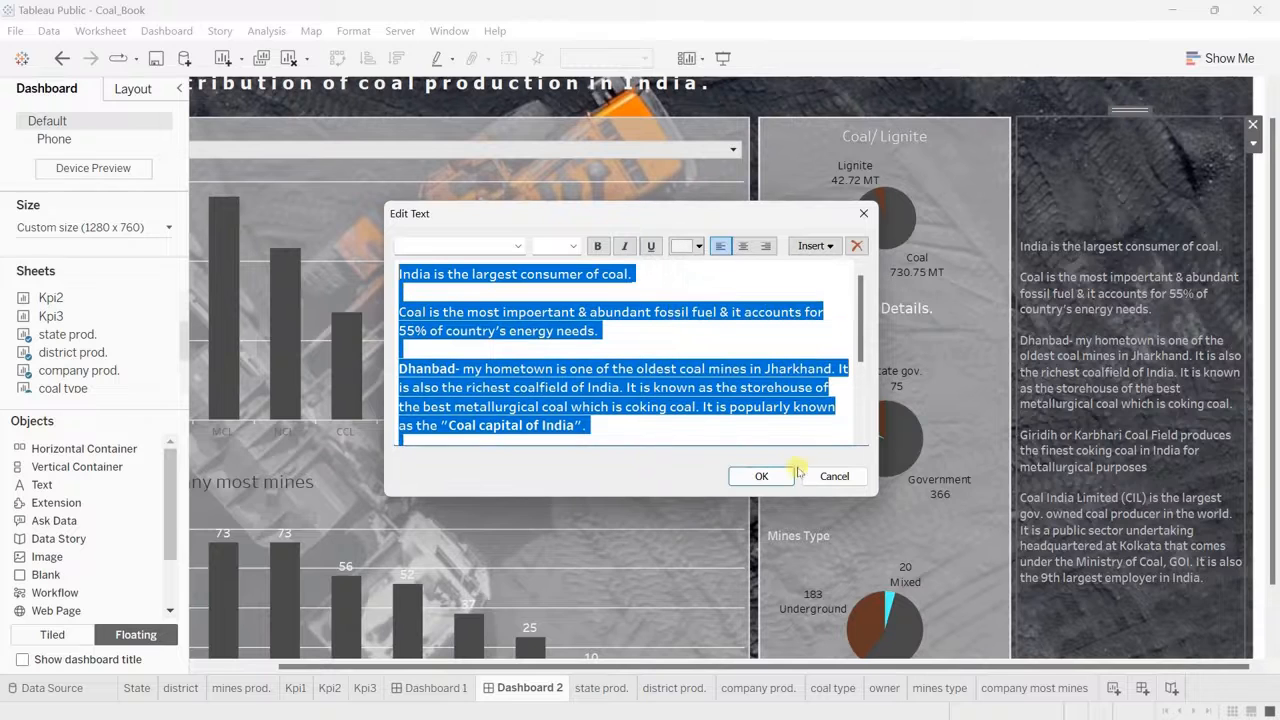
Step: Apply the recoloured text and add the heading "Important Facts" at size 14 above the first coal fact
{"action": "left_click", "coordinate": [763, 476]}
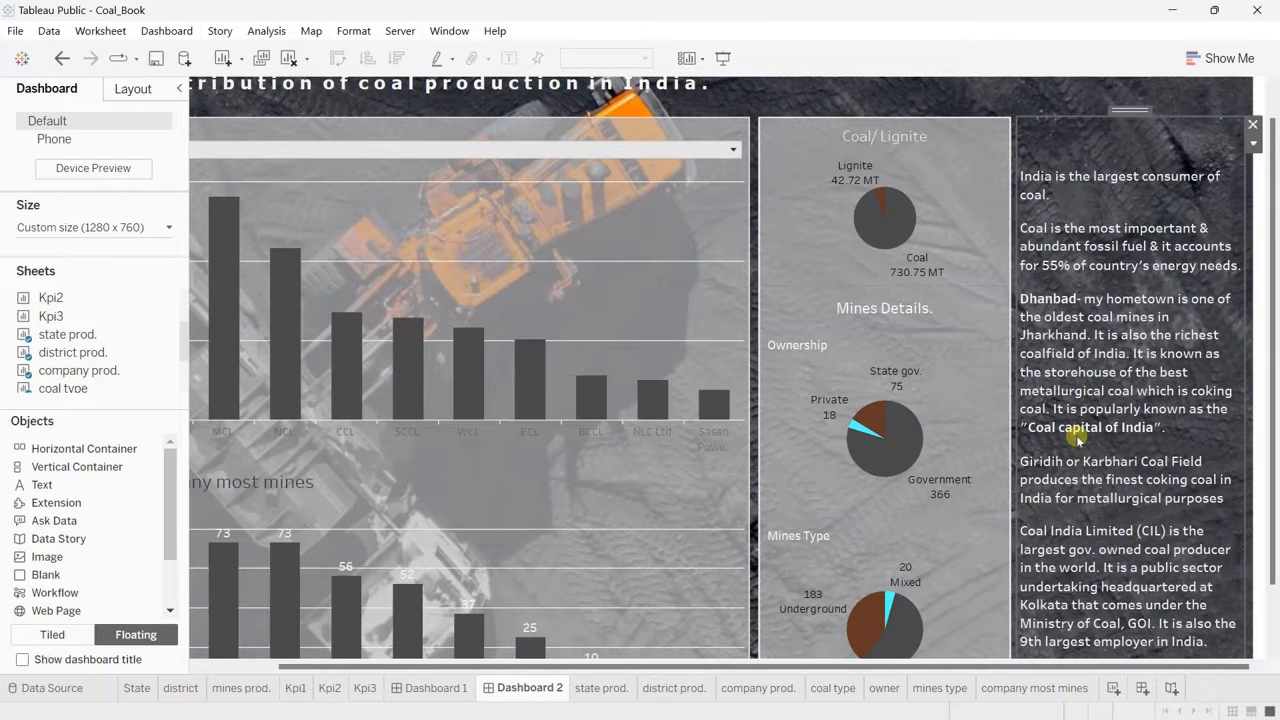
{"action": "scroll", "coordinate": [1078, 437], "scroll_direction": "down", "scroll_amount": 2}
{"action": "scroll", "coordinate": [1078, 437], "scroll_direction": "up", "scroll_amount": 3}
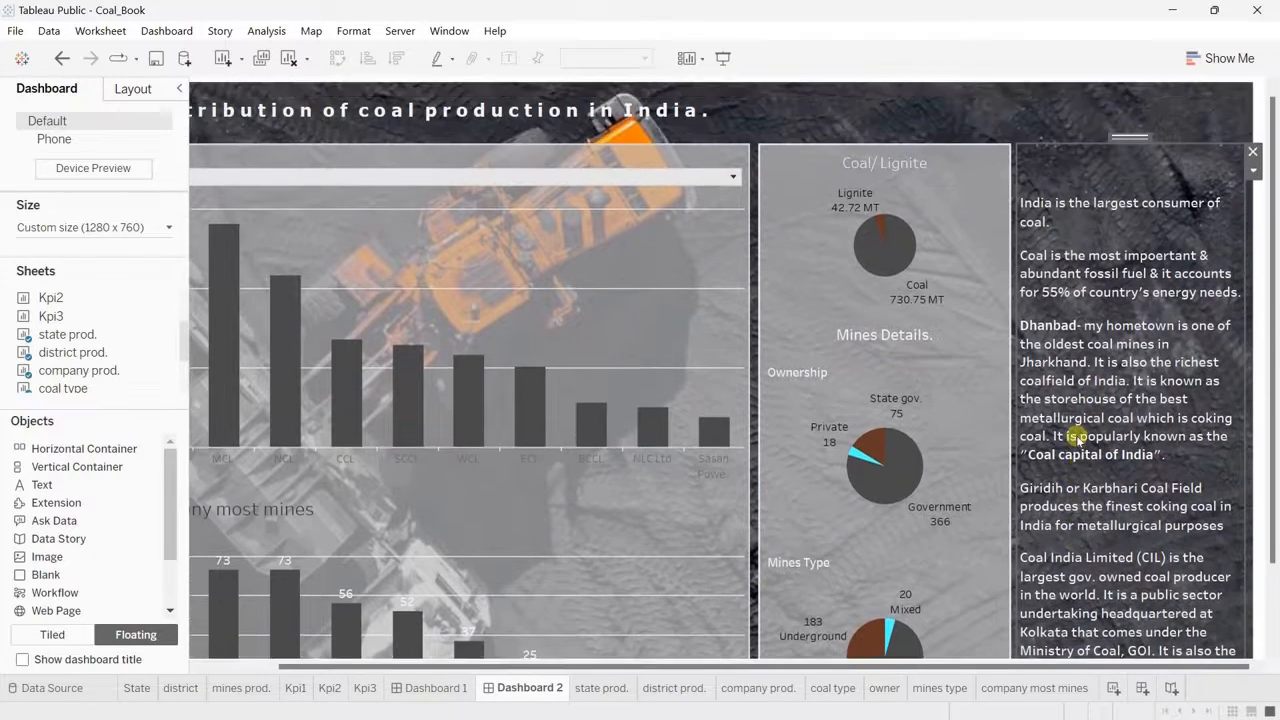
{"action": "double_click", "coordinate": [1080, 185]}
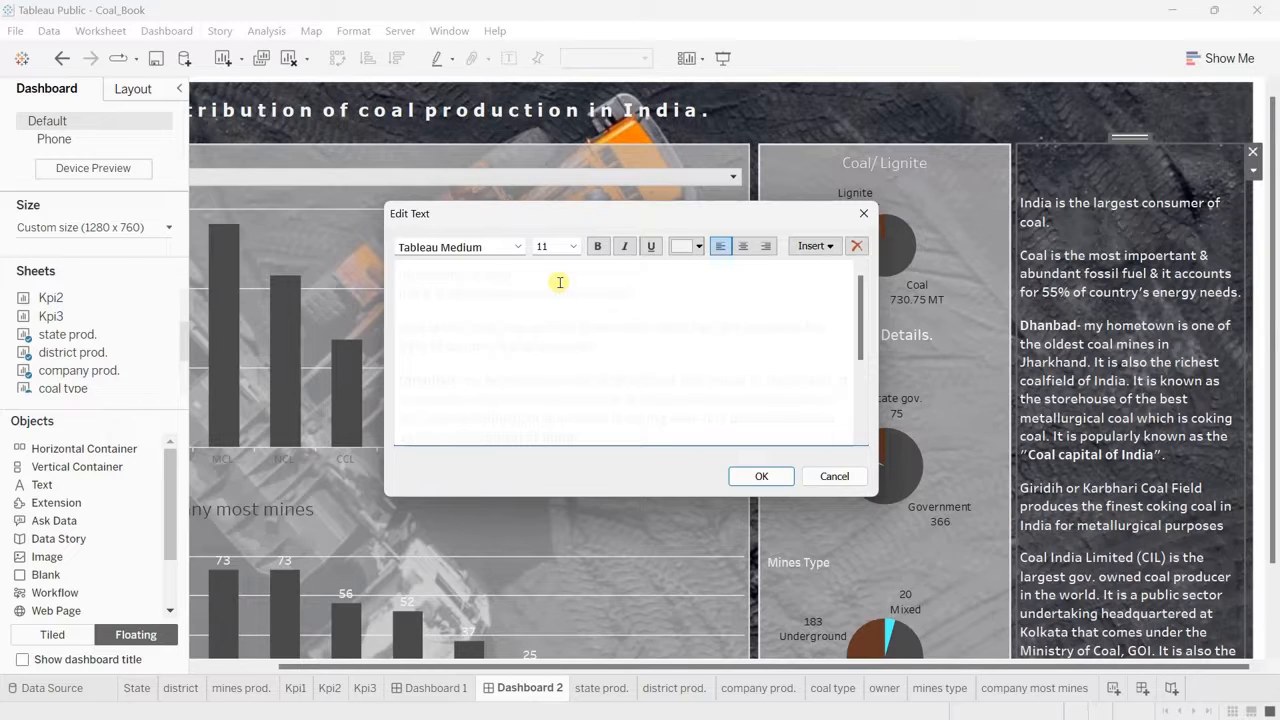
{"action": "triple_click", "coordinate": [560, 283]}
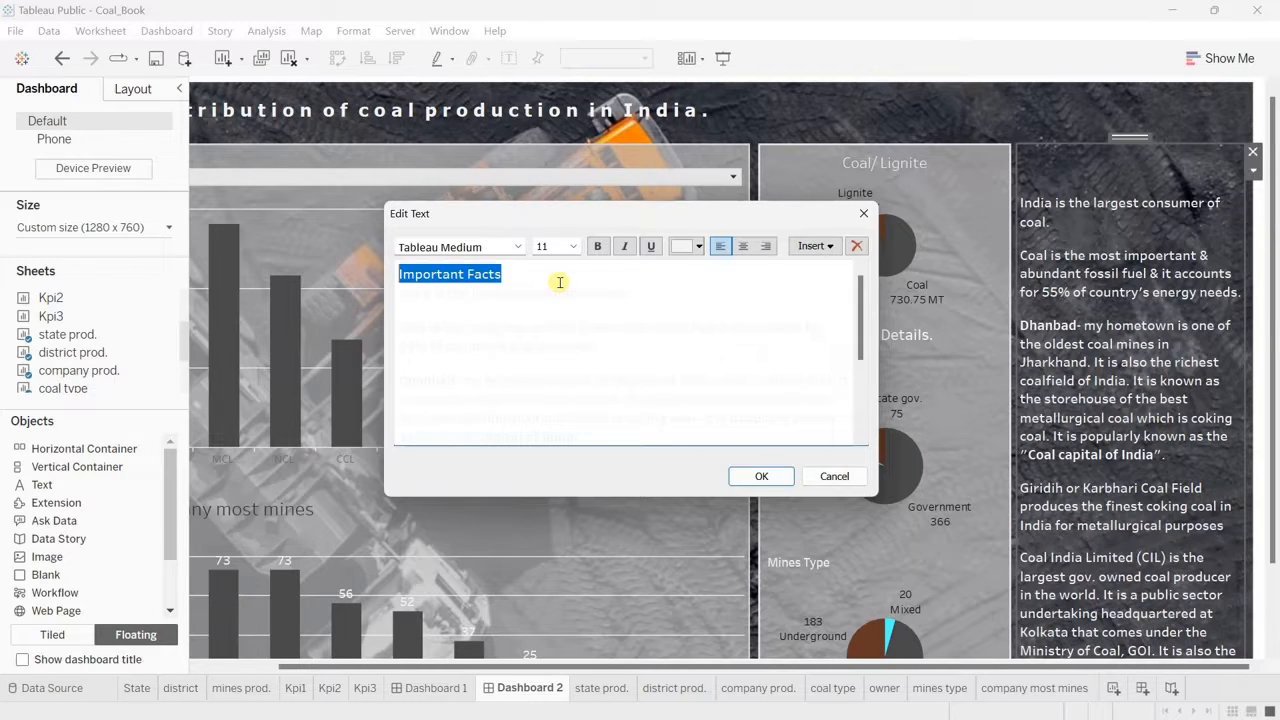
{"action": "left_click", "coordinate": [573, 246]}
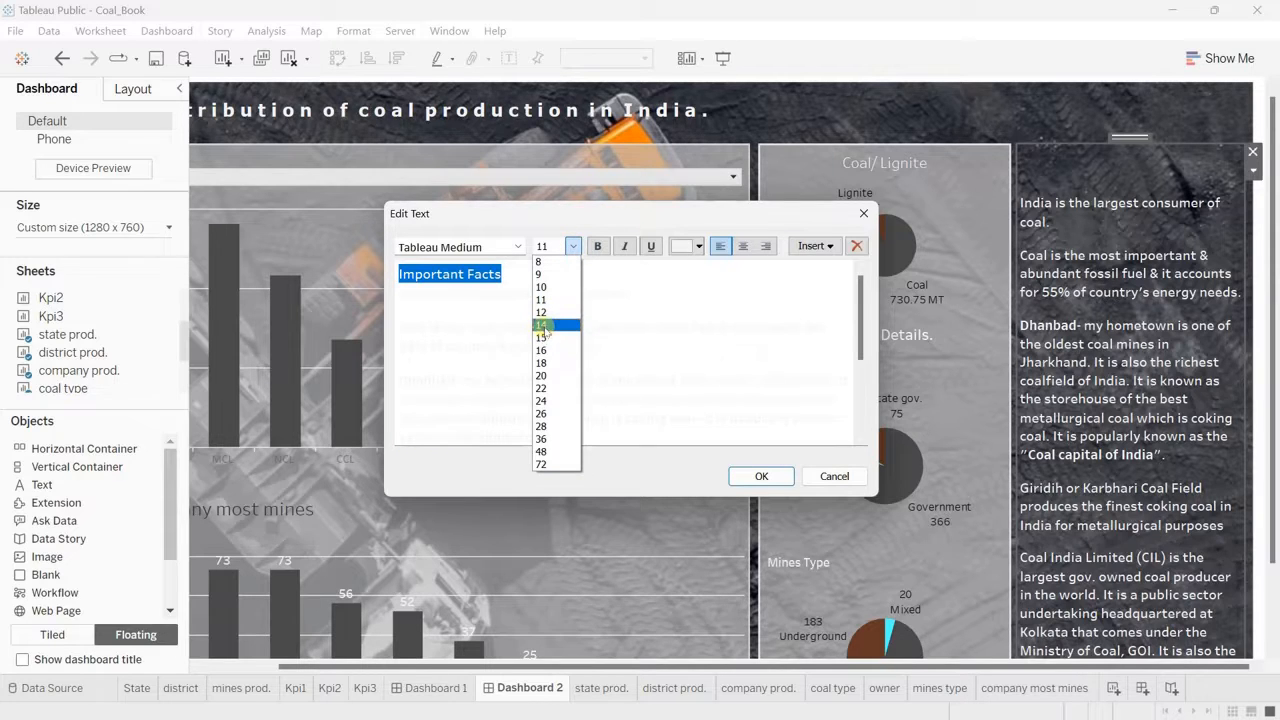
{"action": "left_click", "coordinate": [542, 325]}
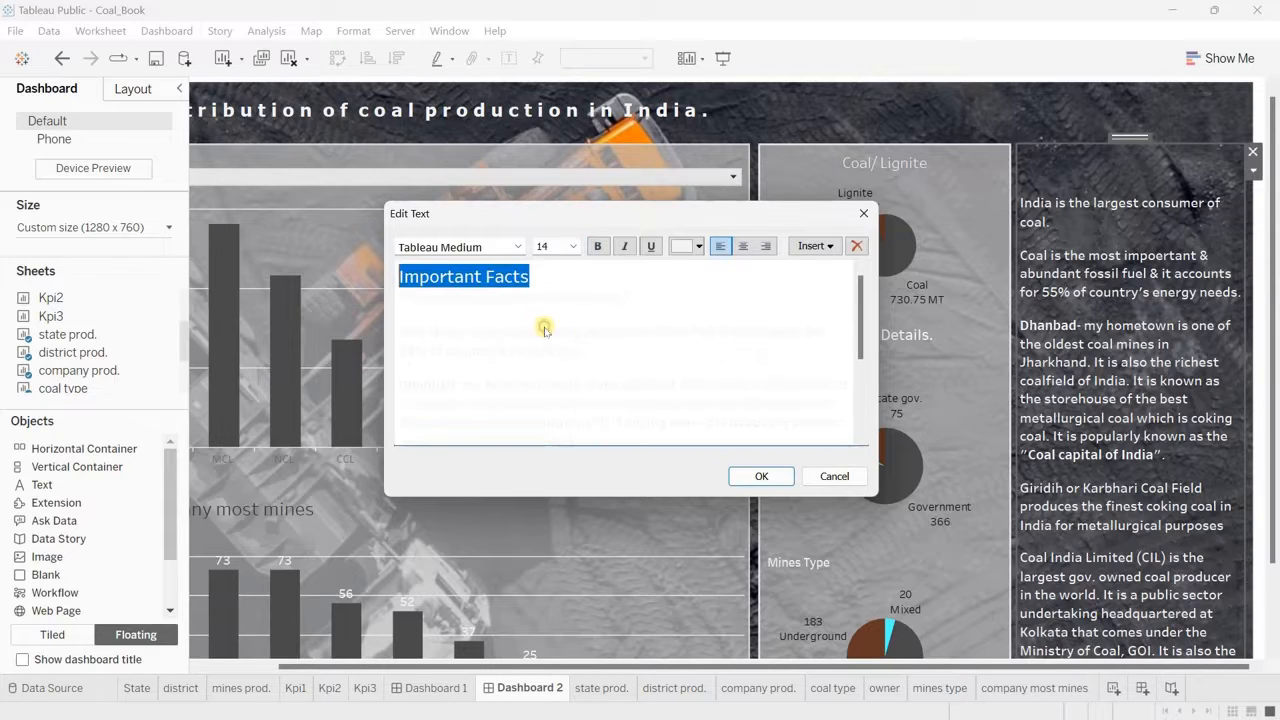
{"action": "left_click", "coordinate": [761, 477]}
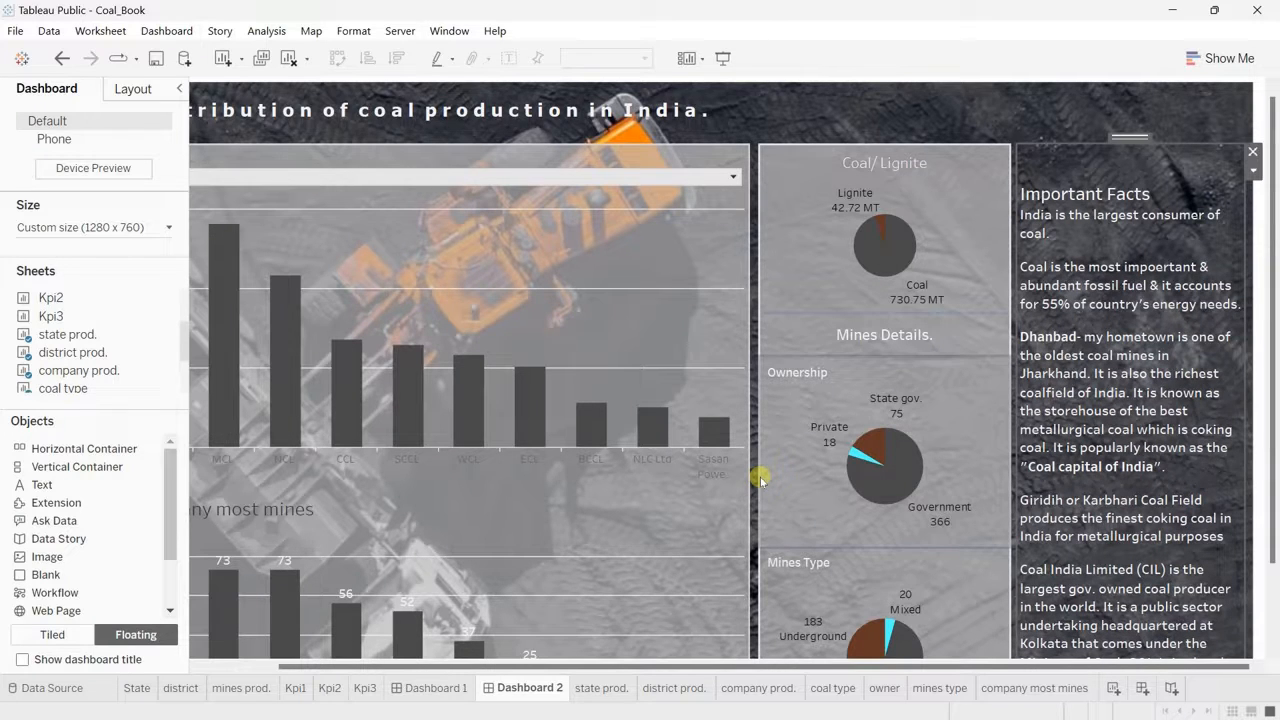
Step: Centre and underline the "Important Facts" heading, set it to size 16 and add a blank line below it
{"action": "double_click", "coordinate": [1177, 197]}
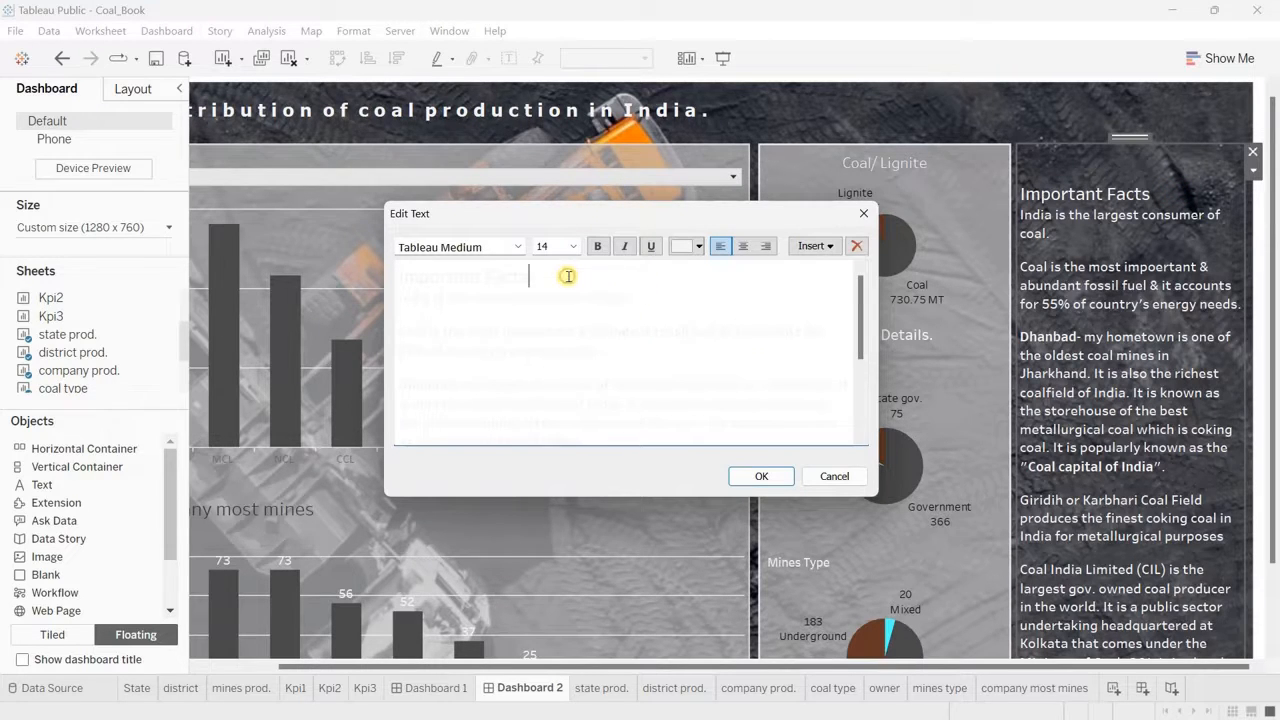
{"action": "key", "text": "ctrl+shift+Left"}
{"action": "key", "text": "ctrl+shift+Left"}
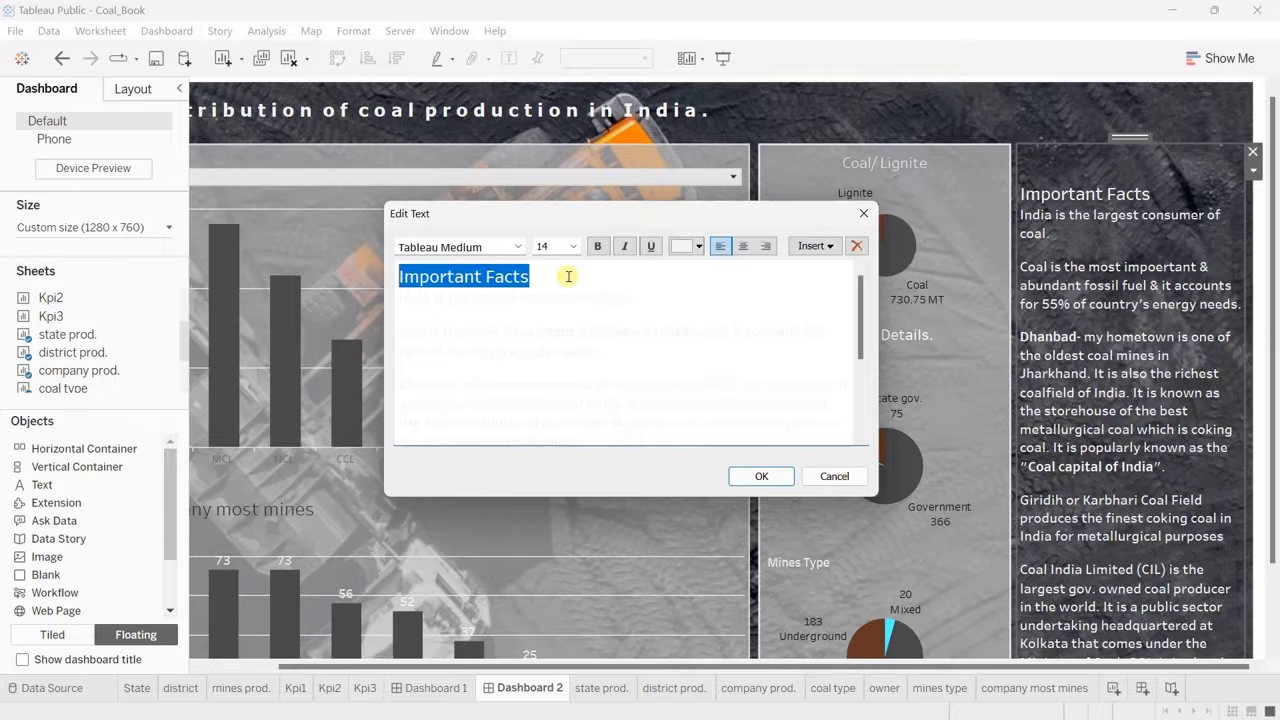
{"action": "left_click", "coordinate": [742, 245]}
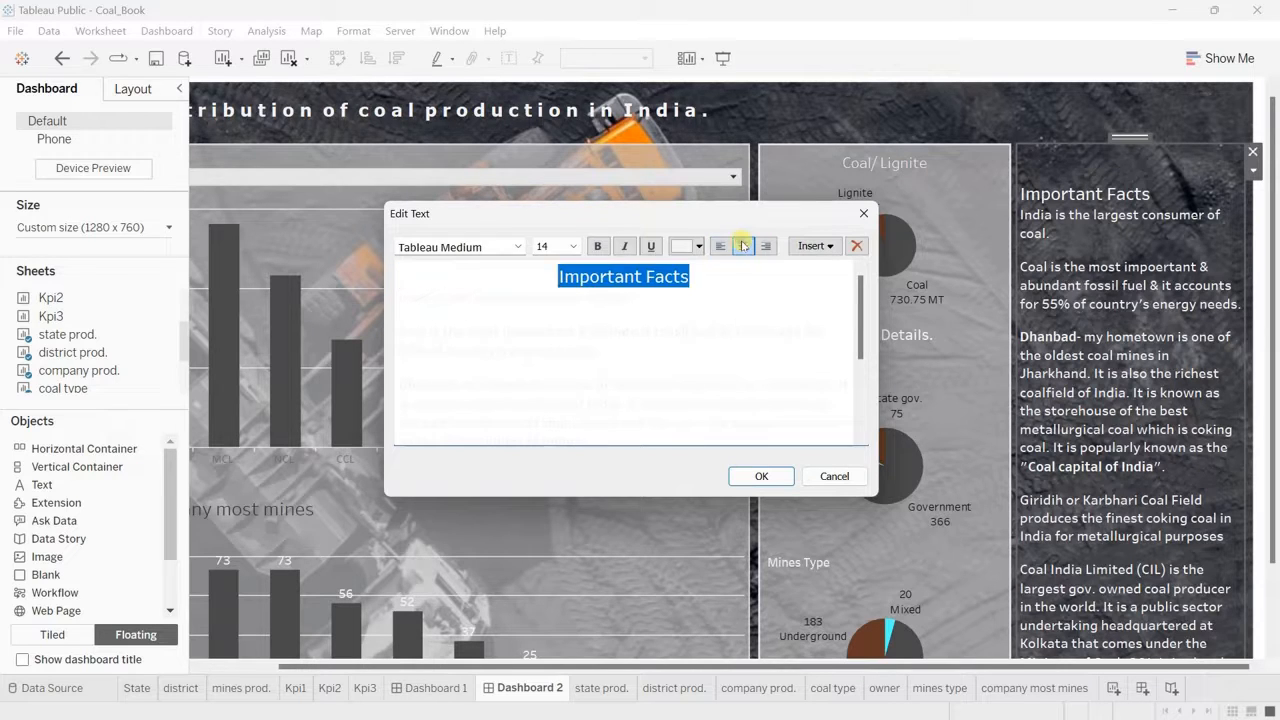
{"action": "left_click", "coordinate": [651, 246]}
{"action": "left_click", "coordinate": [572, 246]}
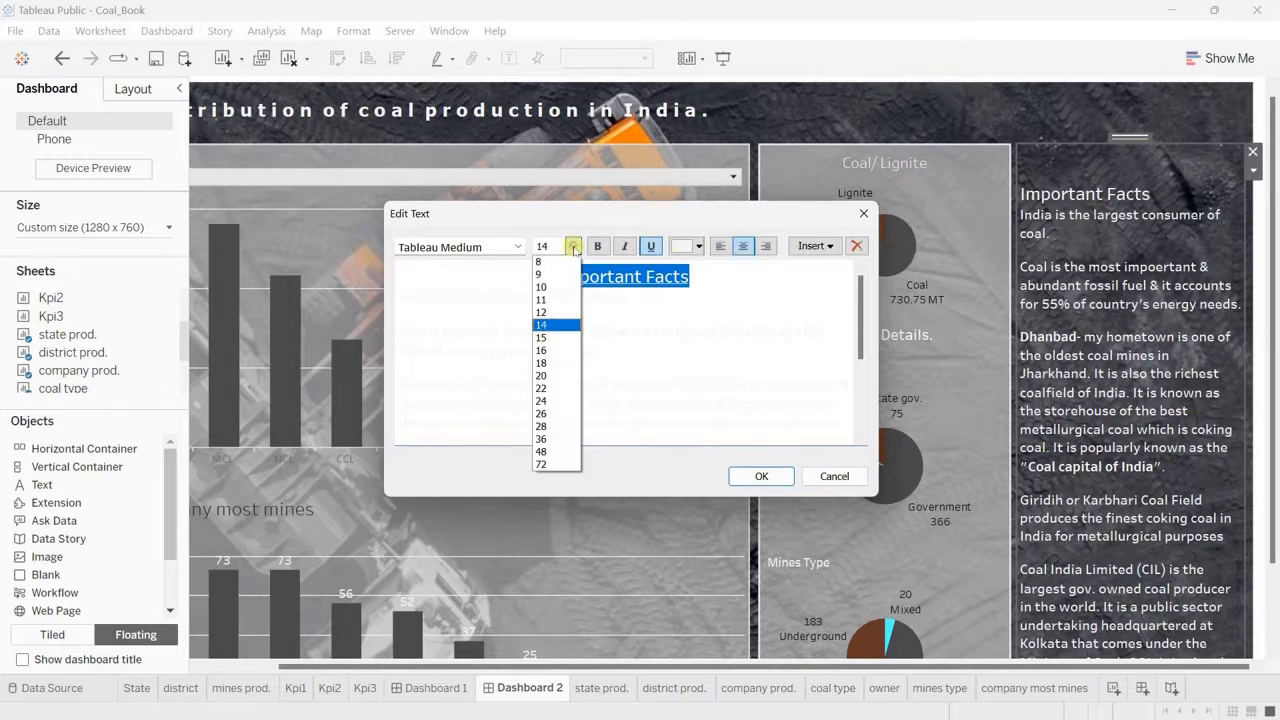
{"action": "left_click", "coordinate": [553, 354]}
{"action": "left_click", "coordinate": [722, 281]}
{"action": "key", "text": "Return"}
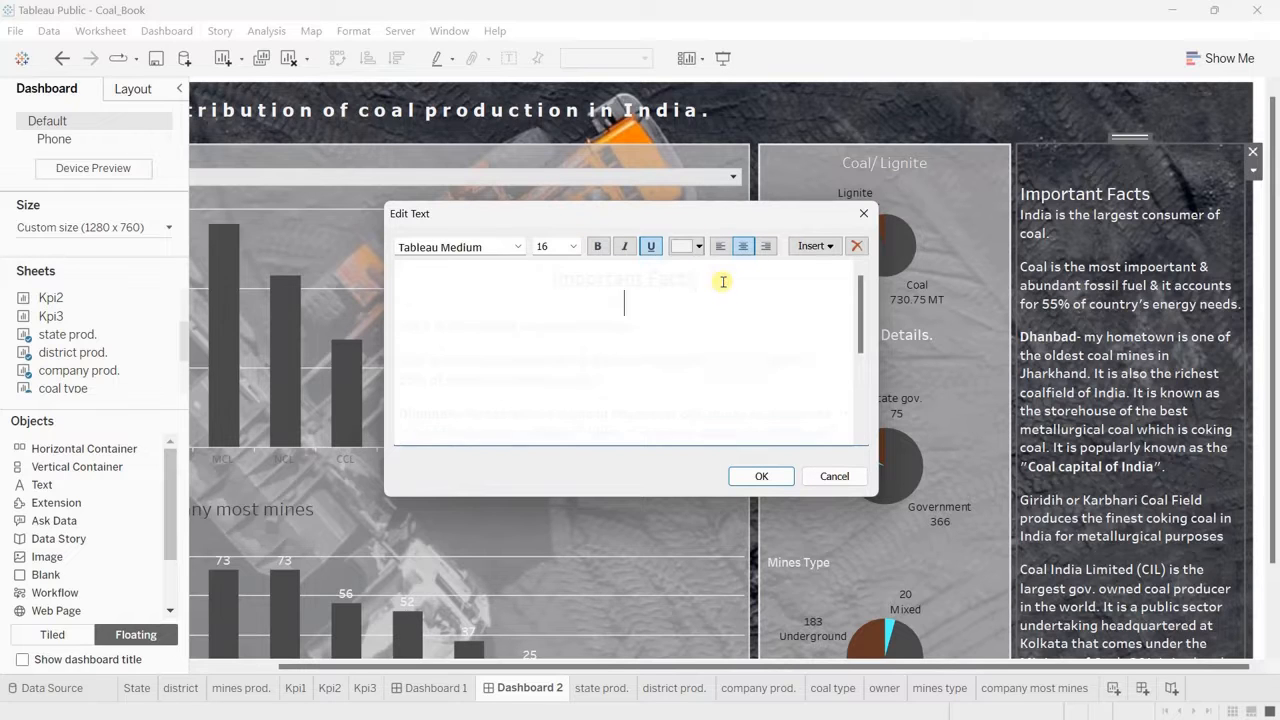
{"action": "left_click", "coordinate": [761, 478]}
{"action": "scroll", "coordinate": [1073, 470], "scroll_direction": "down", "scroll_amount": 3}
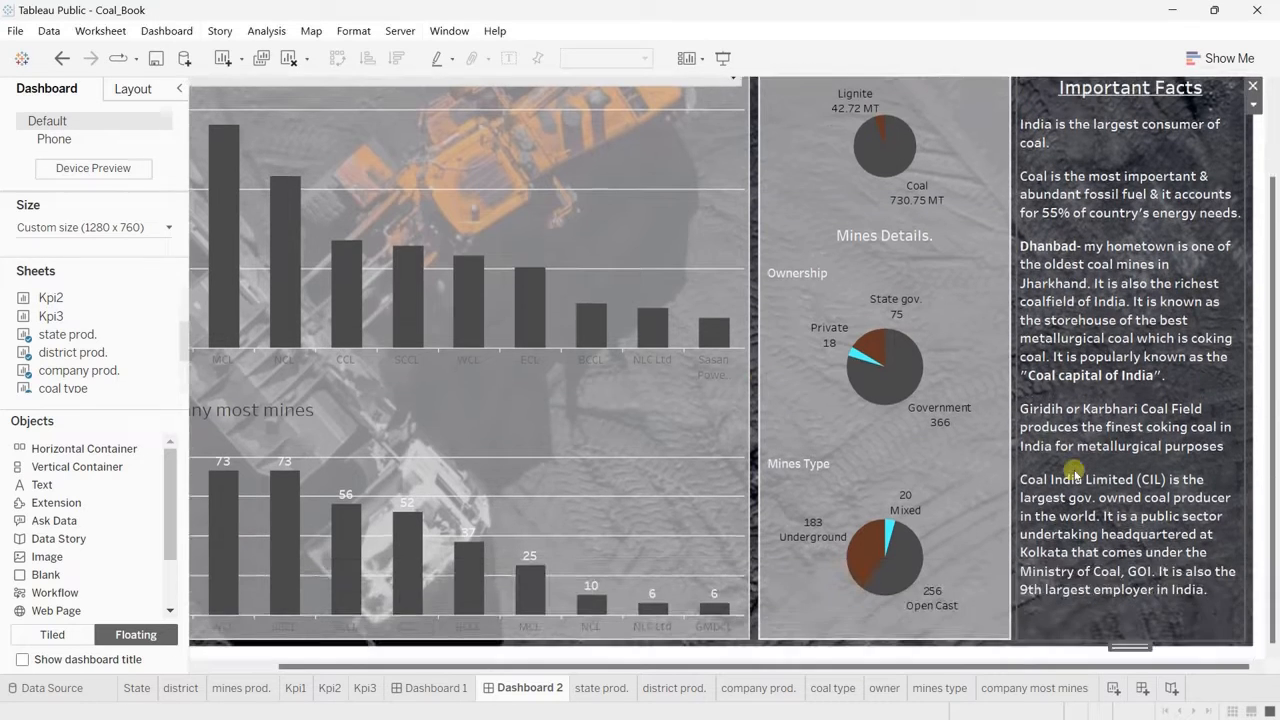
{"action": "scroll", "coordinate": [1073, 470], "scroll_direction": "up", "scroll_amount": 2}
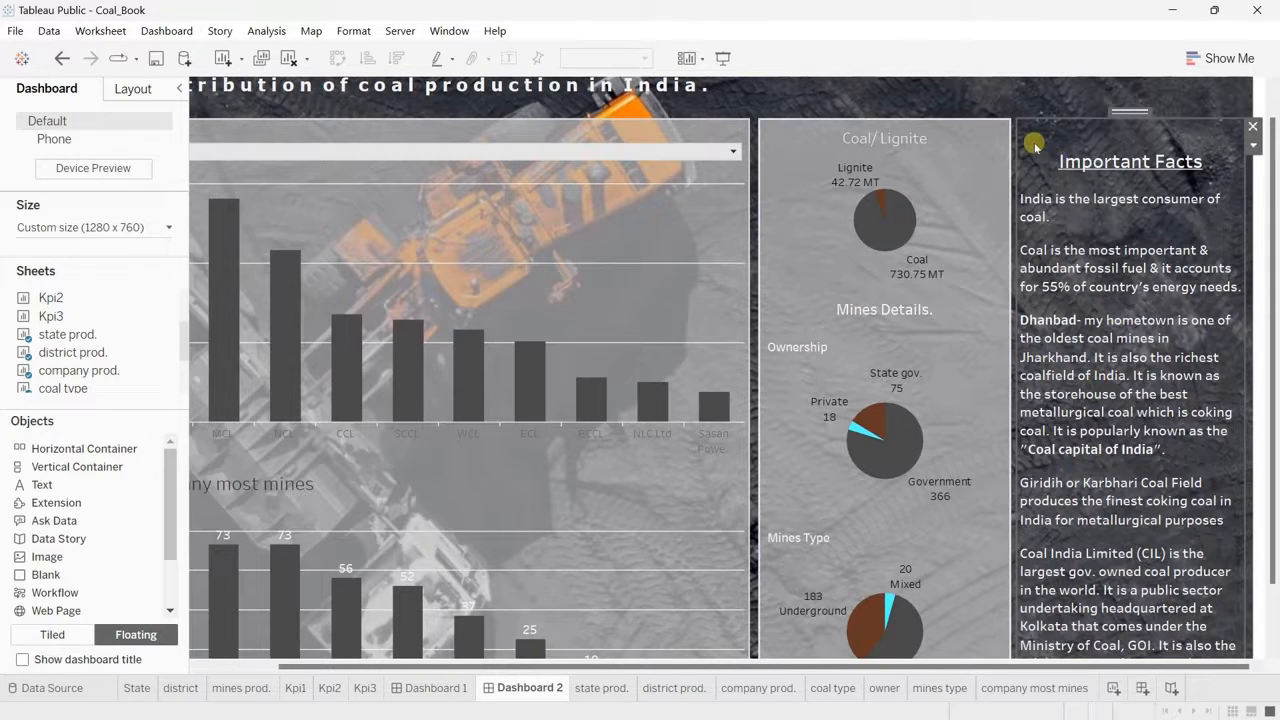
Step: Fill the Important Facts panel's background with light grey at 70% opacity and preview the dashboard in presentation mode
{"action": "left_click", "coordinate": [130, 90]}
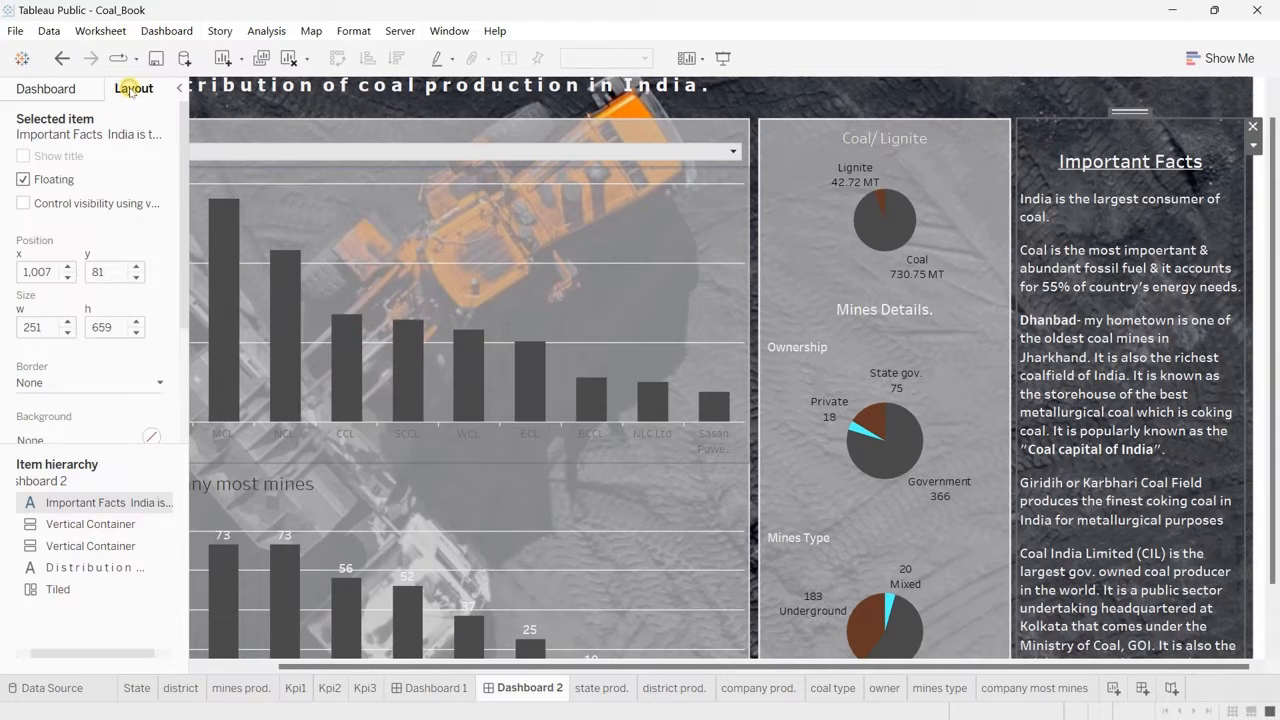
{"action": "left_click", "coordinate": [71, 438]}
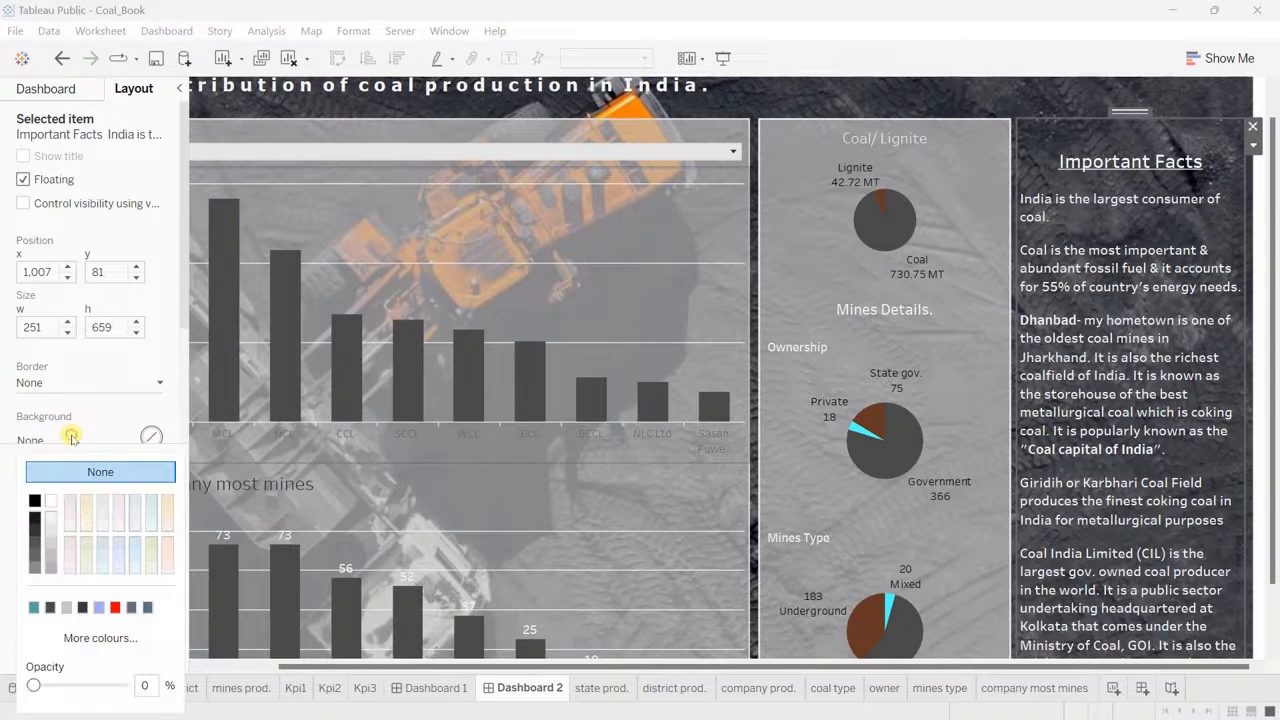
{"action": "left_click", "coordinate": [50, 555]}
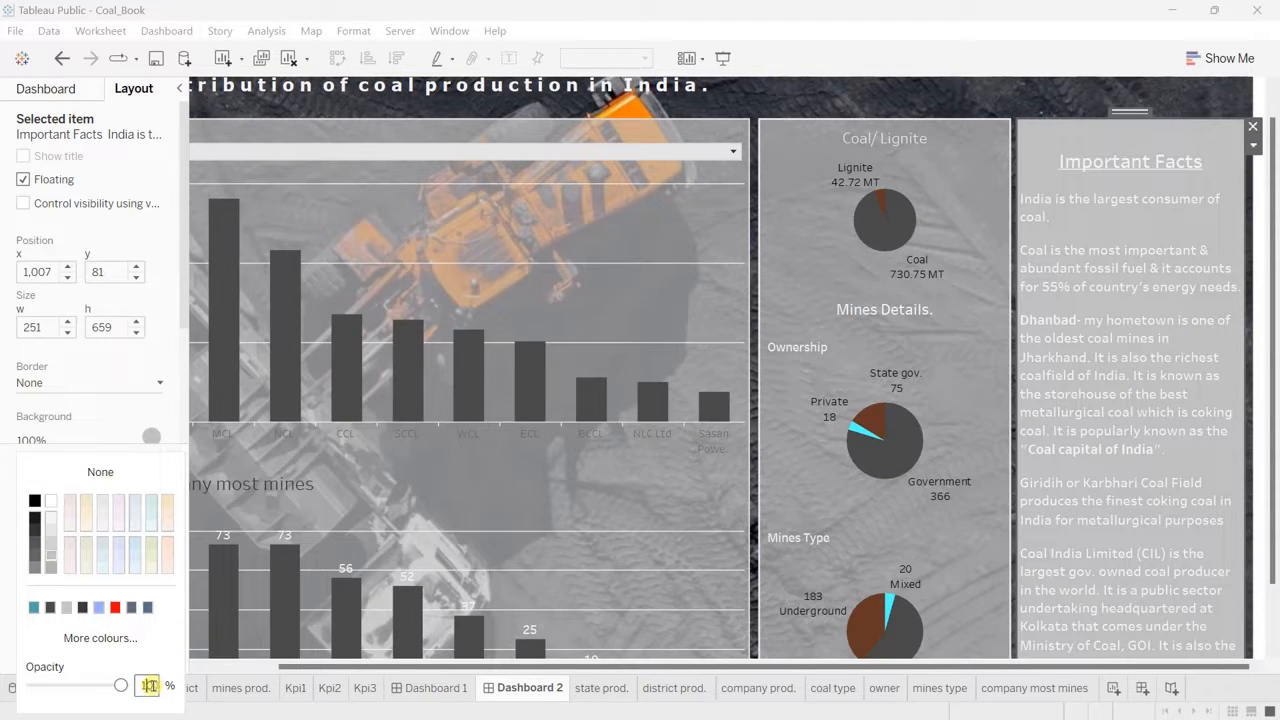
{"action": "left_click", "coordinate": [148, 685]}
{"action": "type", "text": "70"}
{"action": "key", "text": "Return"}
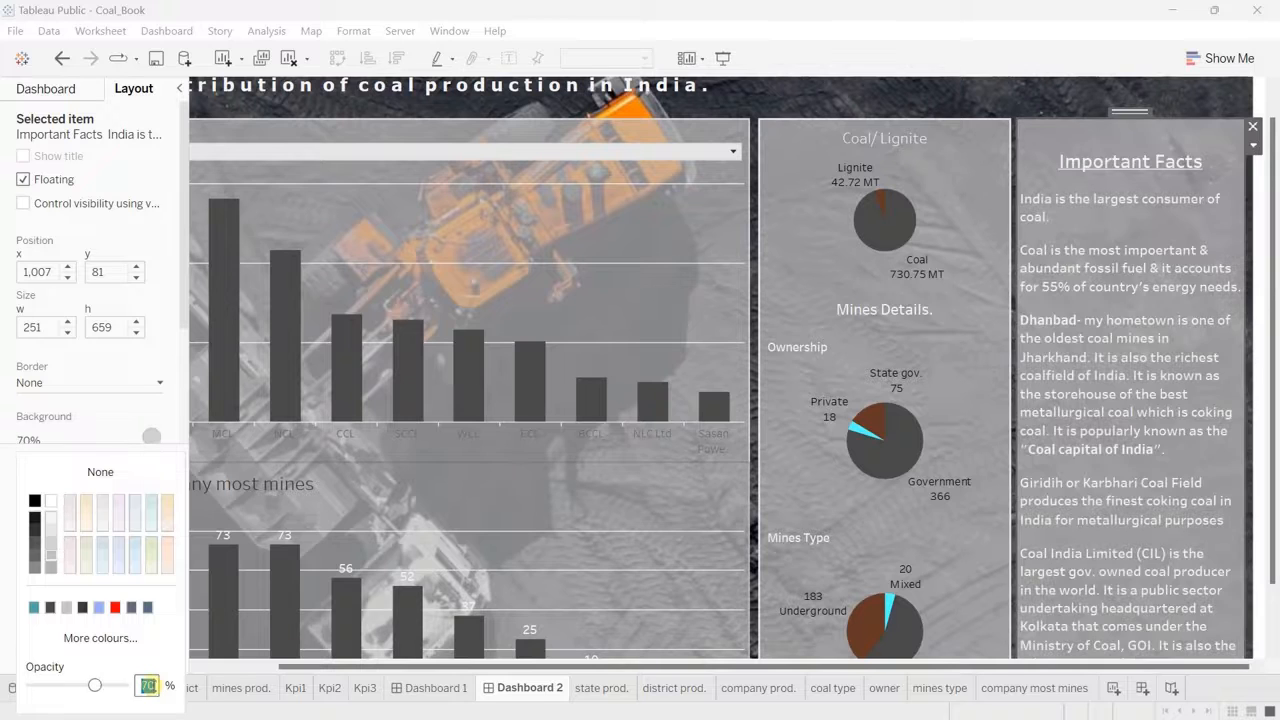
{"action": "left_click", "coordinate": [723, 60]}
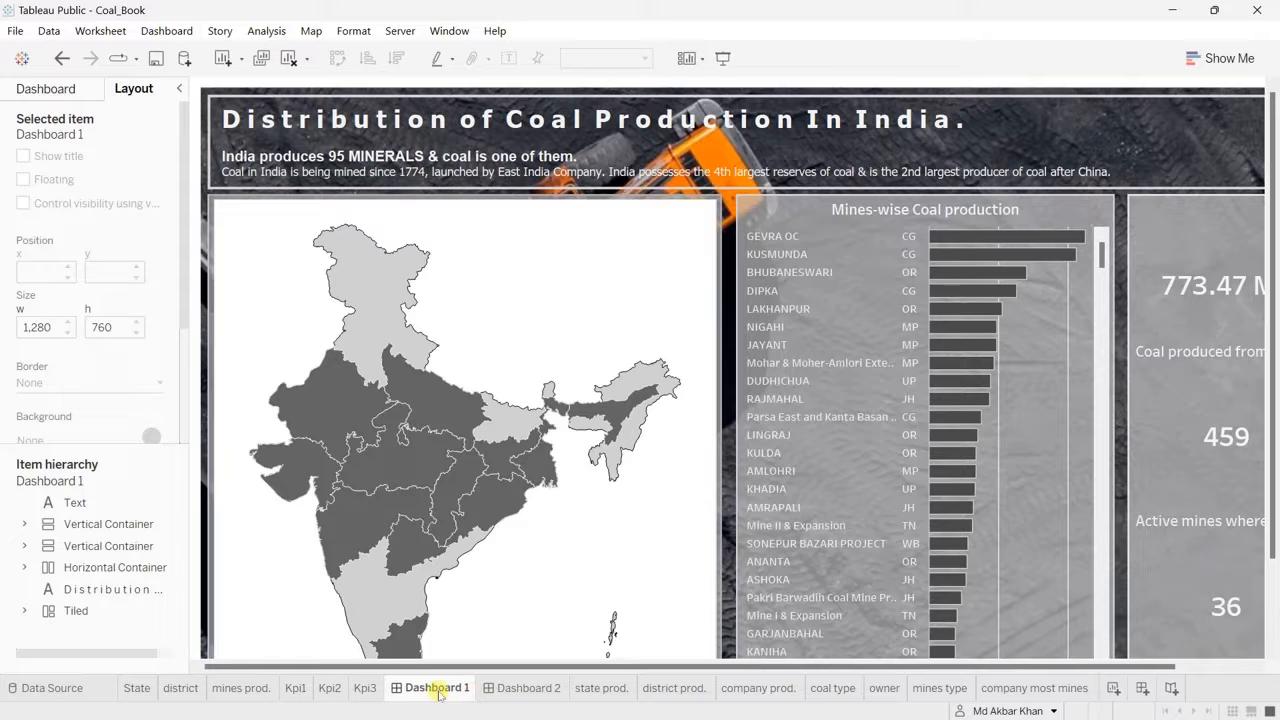
Step: Place a floating Navigation button in the header of Dashboard 1, just after the title
{"action": "mouse_move", "coordinate": [445, 691]}
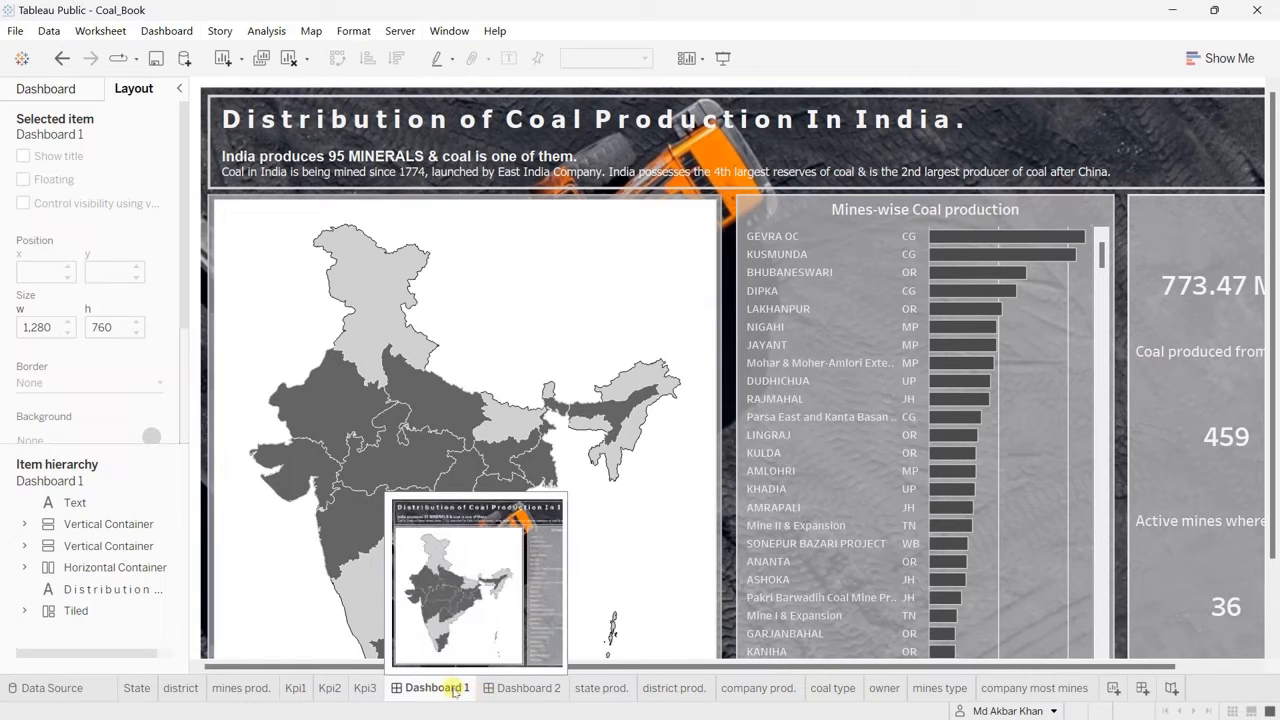
{"action": "left_click", "coordinate": [517, 688]}
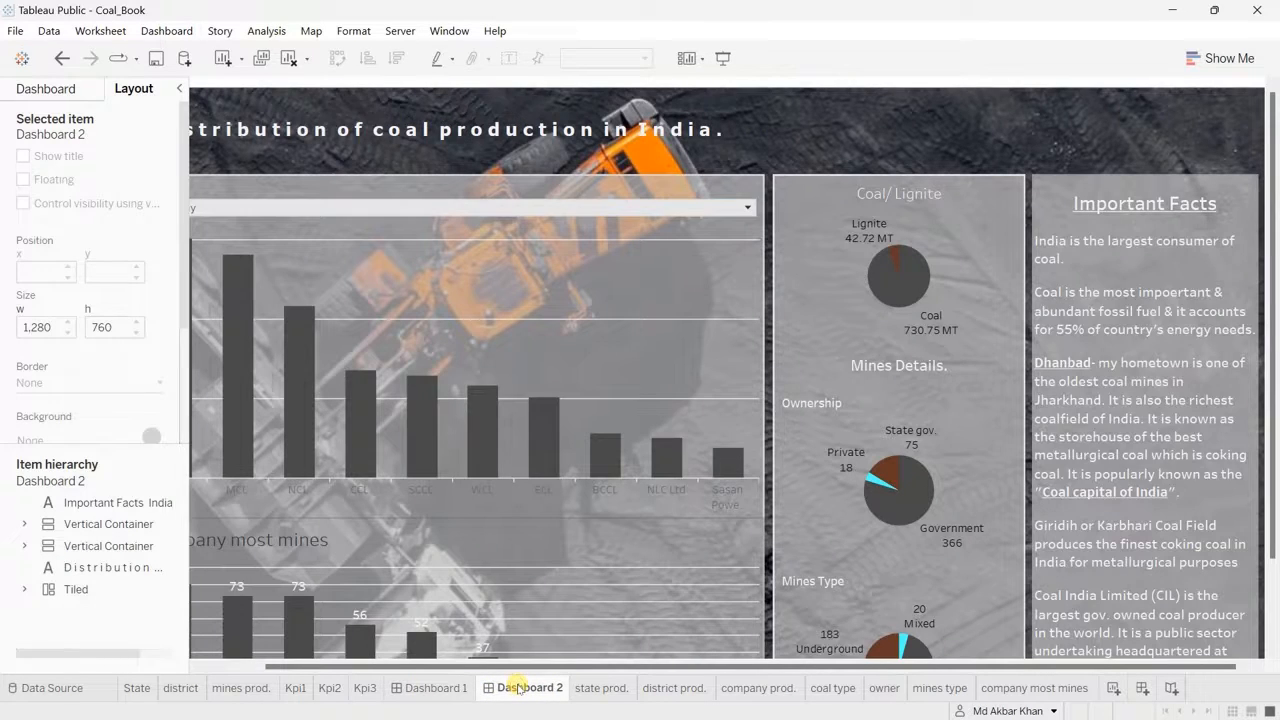
{"action": "left_click", "coordinate": [439, 690]}
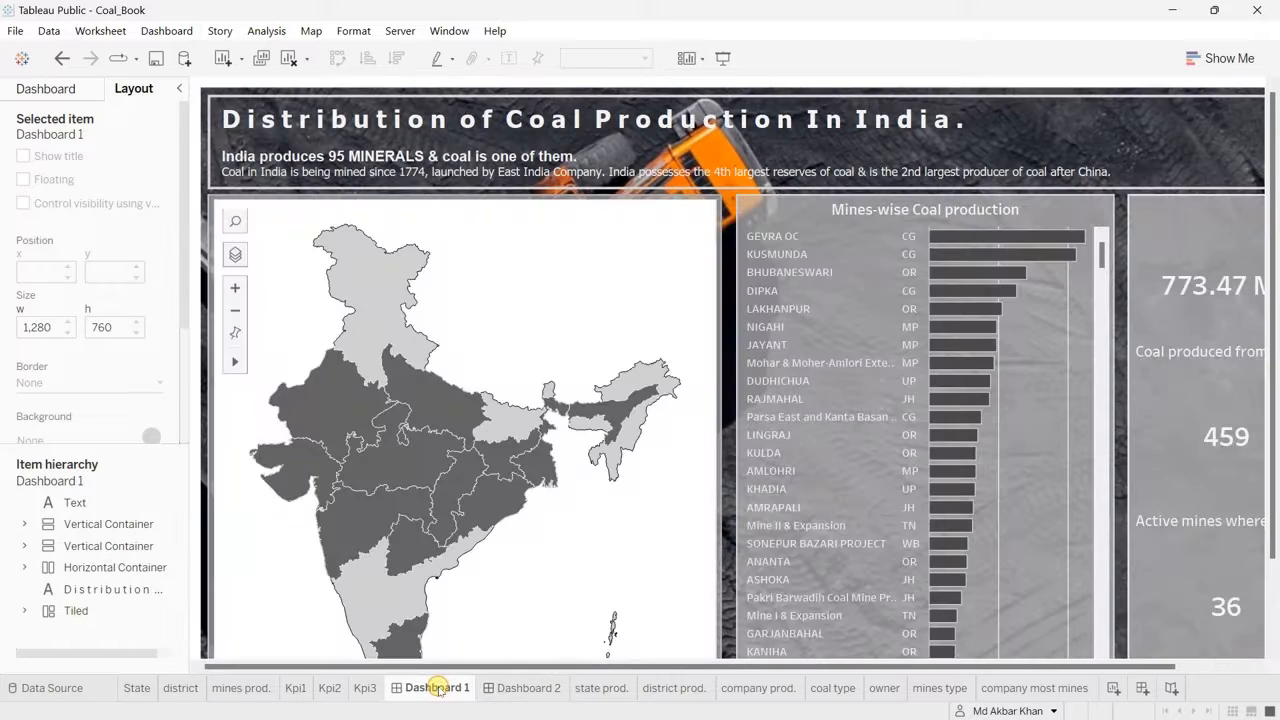
{"action": "scroll", "coordinate": [1222, 131], "scroll_direction": "right", "scroll_amount": 2}
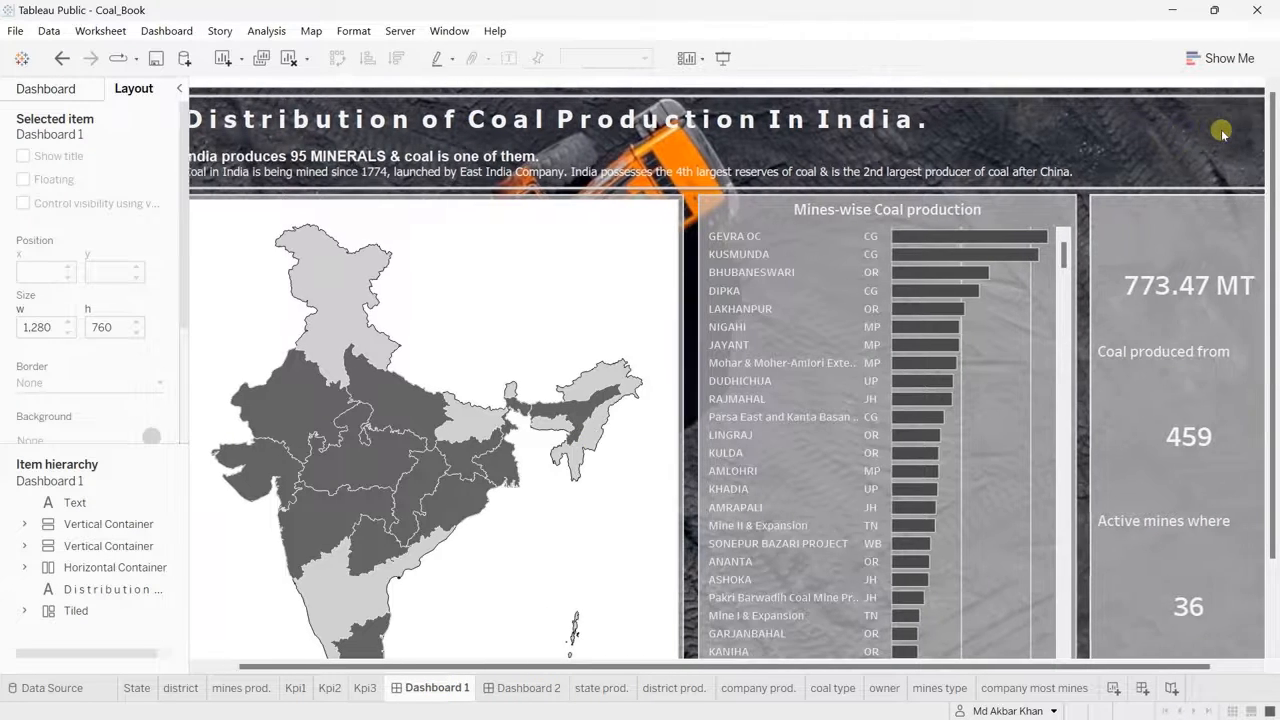
{"action": "scroll", "coordinate": [1222, 131], "scroll_direction": "right", "scroll_amount": 1}
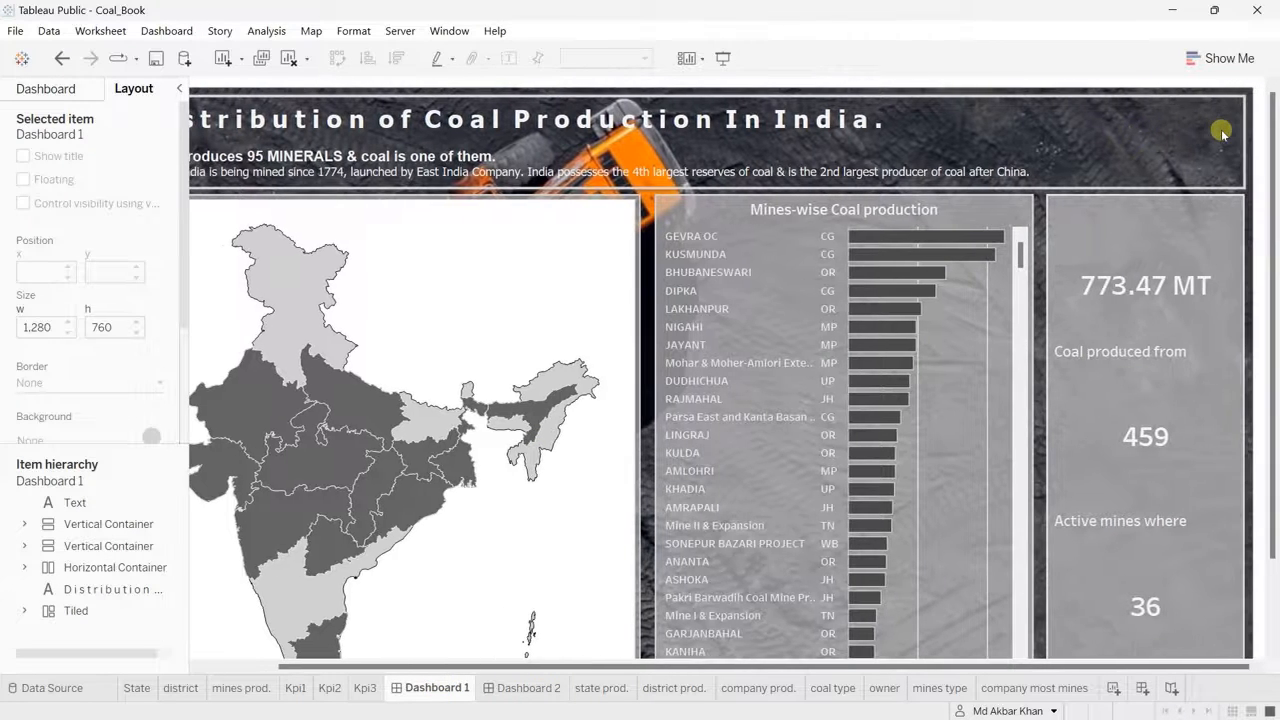
{"action": "left_click", "coordinate": [62, 94]}
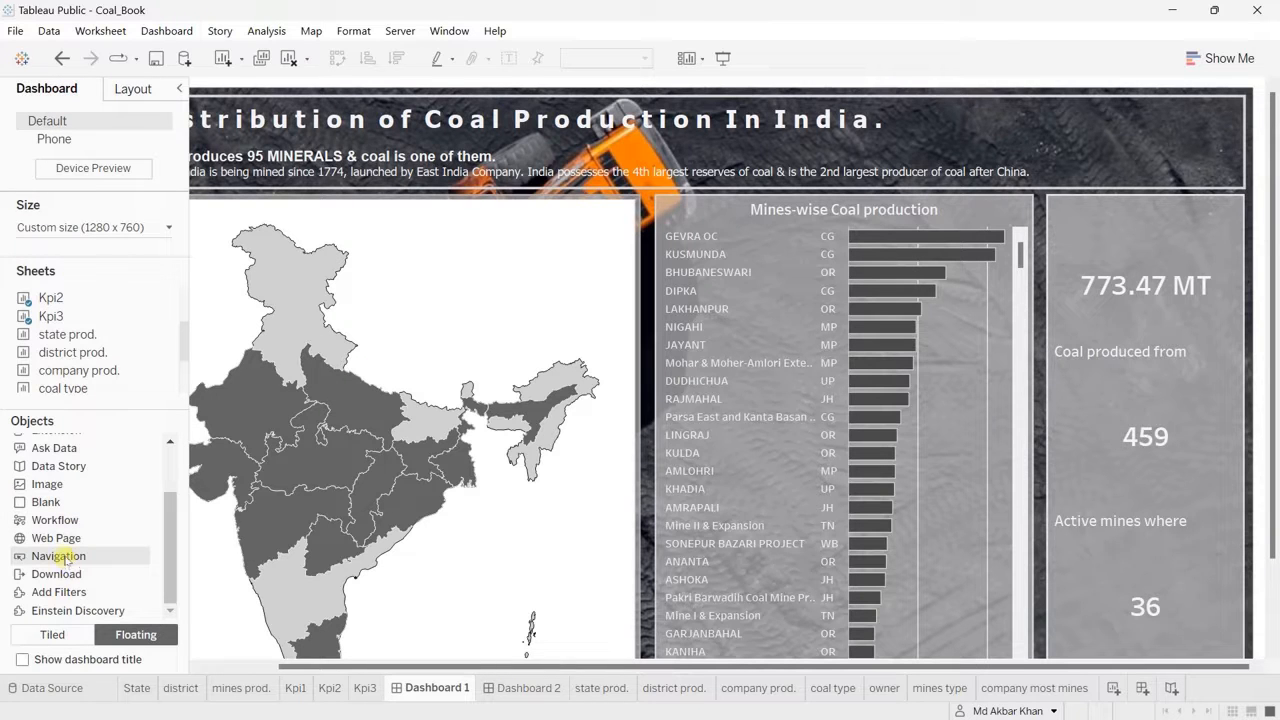
{"action": "left_click_drag", "start_coordinate": [60, 558], "coordinate": [879, 112]}
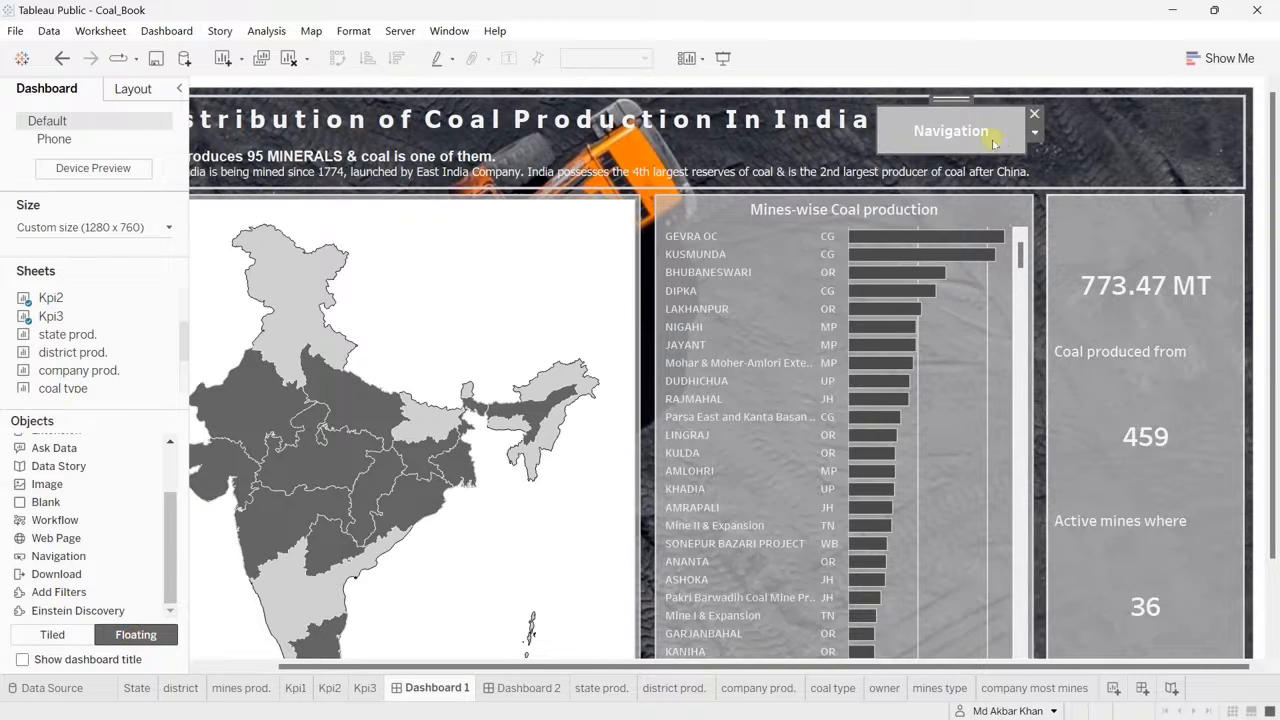
Step: Set the navigation button to lead to Dashboard 2 and give it the image style with details.png
{"action": "left_click", "coordinate": [1035, 133]}
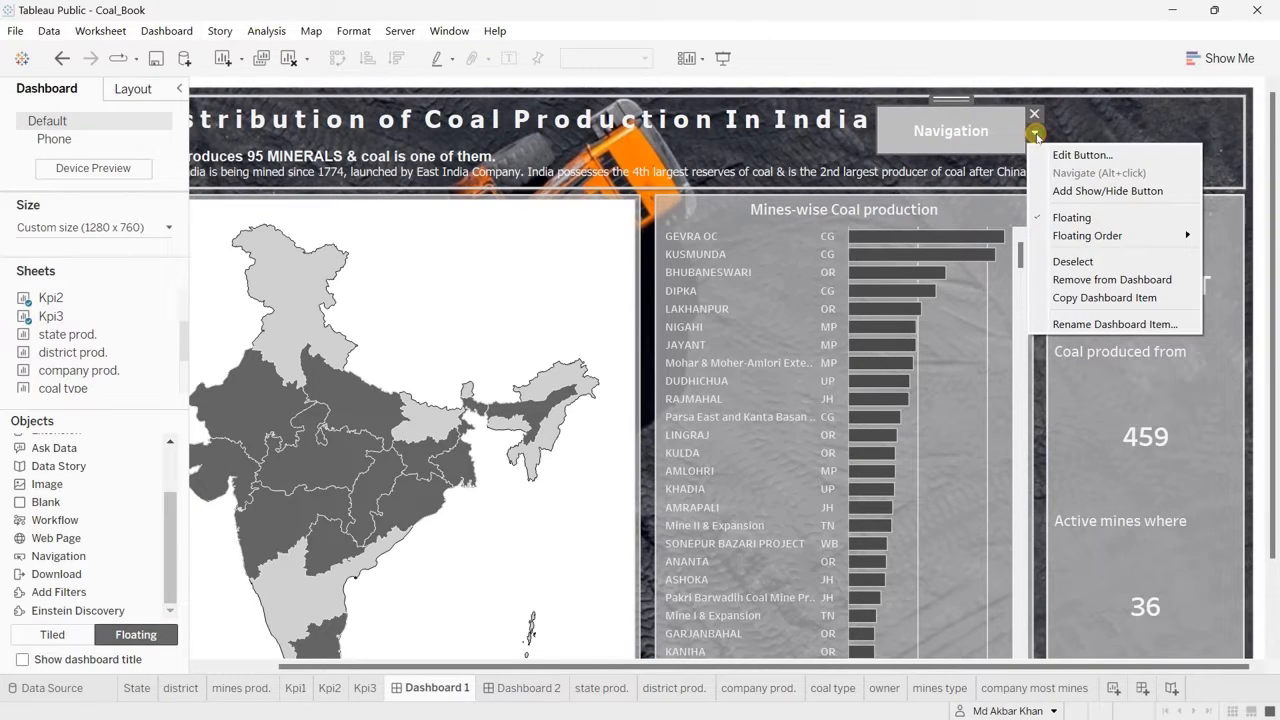
{"action": "left_click", "coordinate": [1078, 157]}
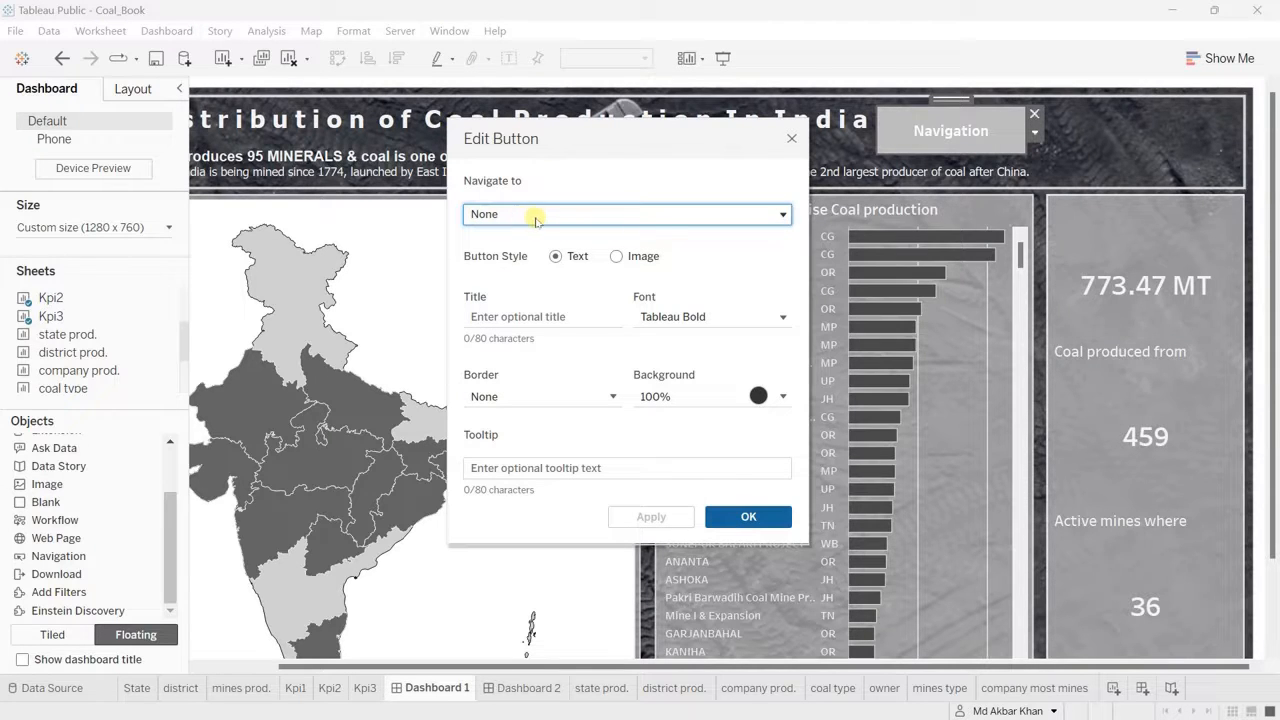
{"action": "left_click", "coordinate": [609, 218]}
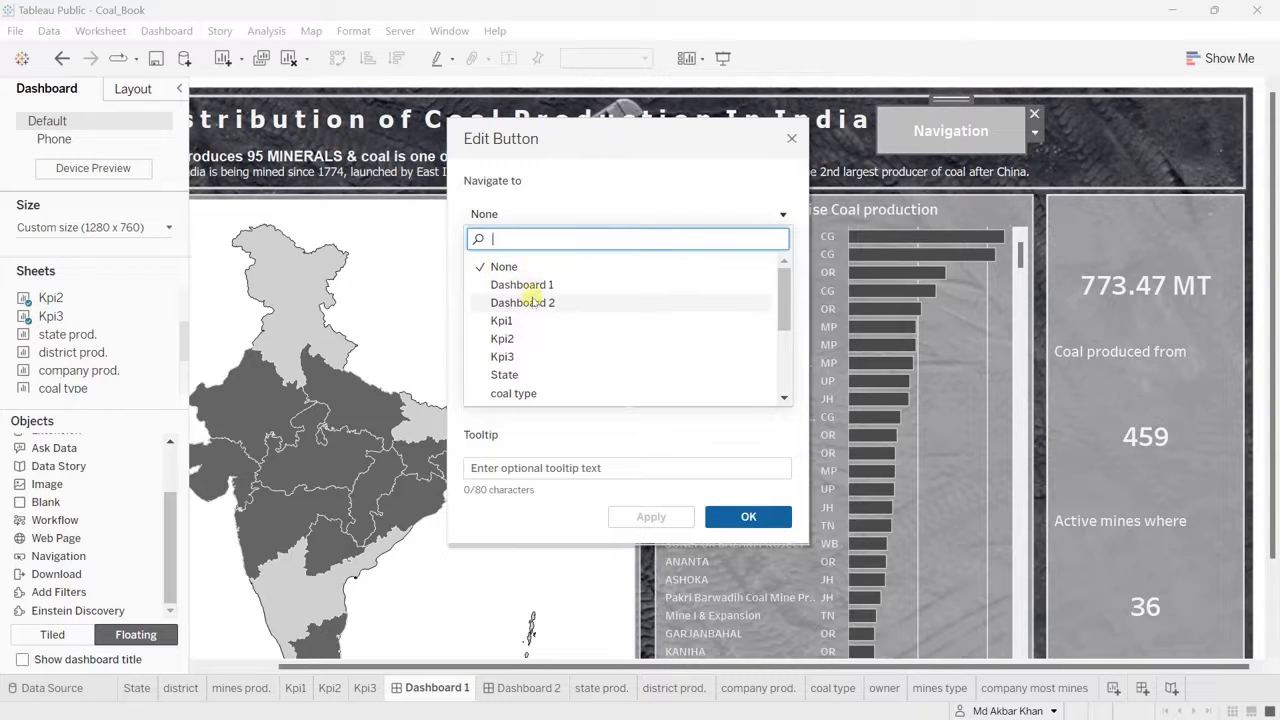
{"action": "left_click", "coordinate": [522, 302]}
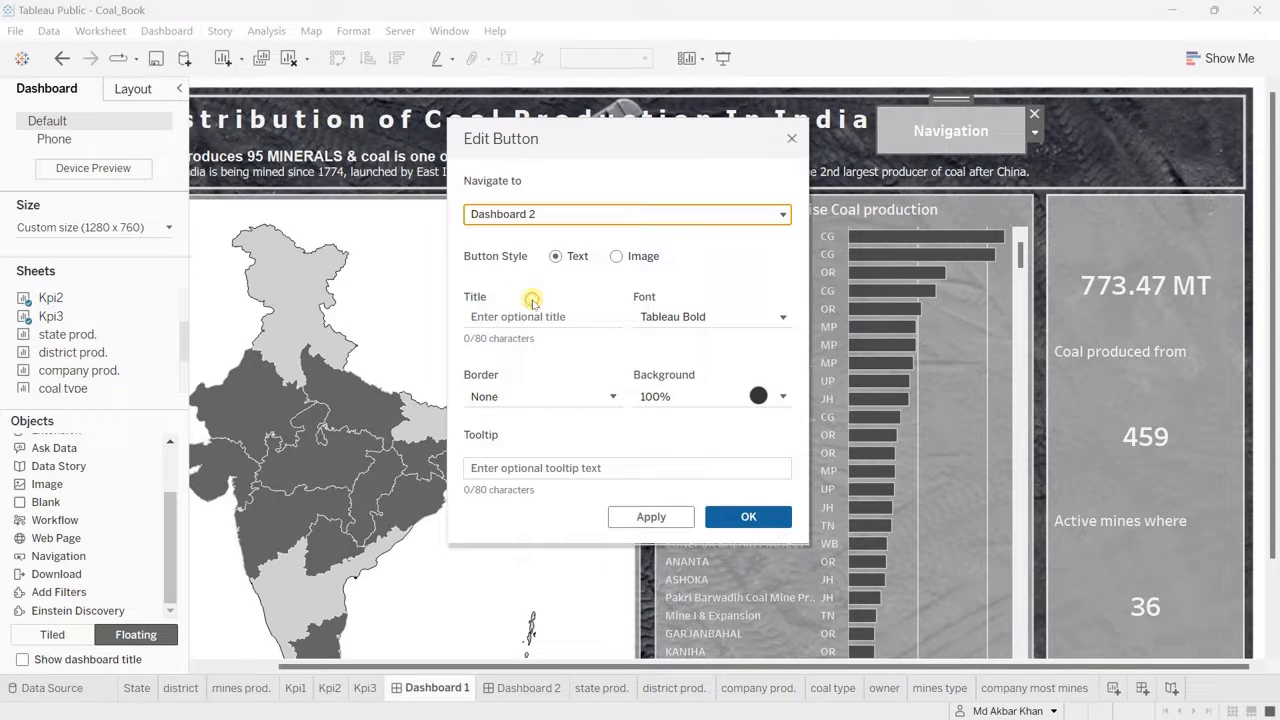
{"action": "left_click", "coordinate": [616, 256]}
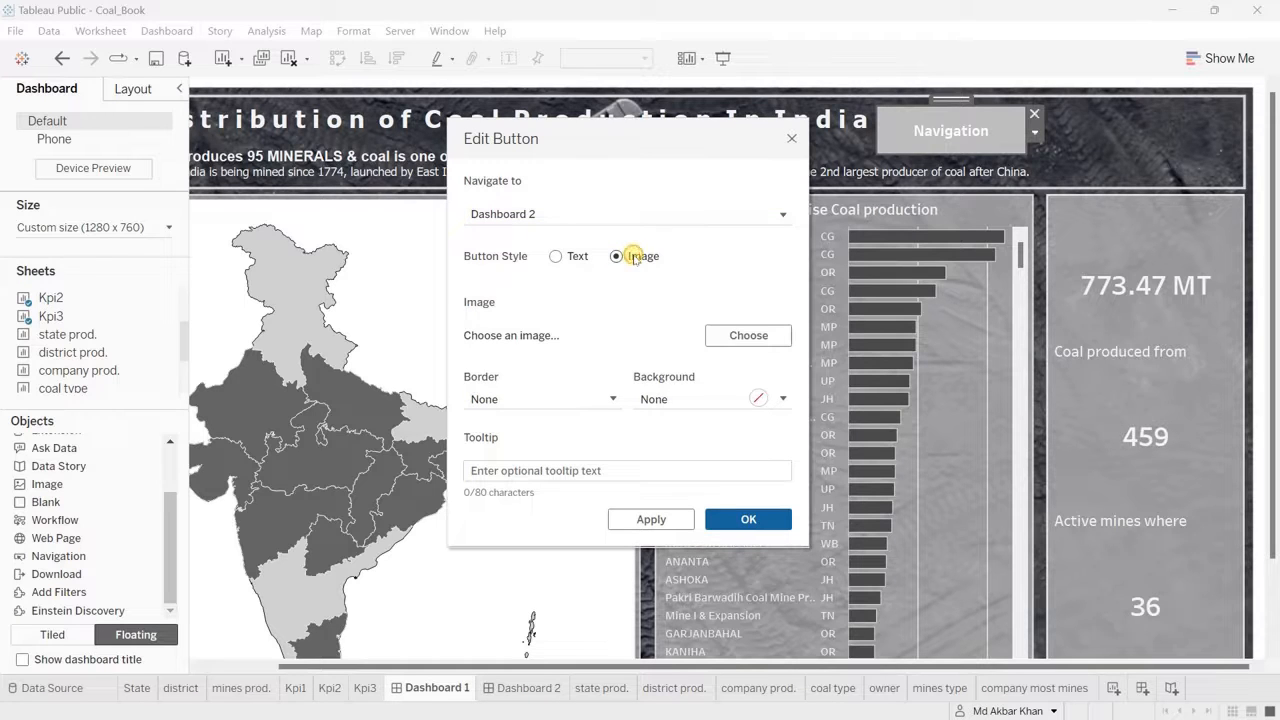
{"action": "left_click", "coordinate": [762, 331]}
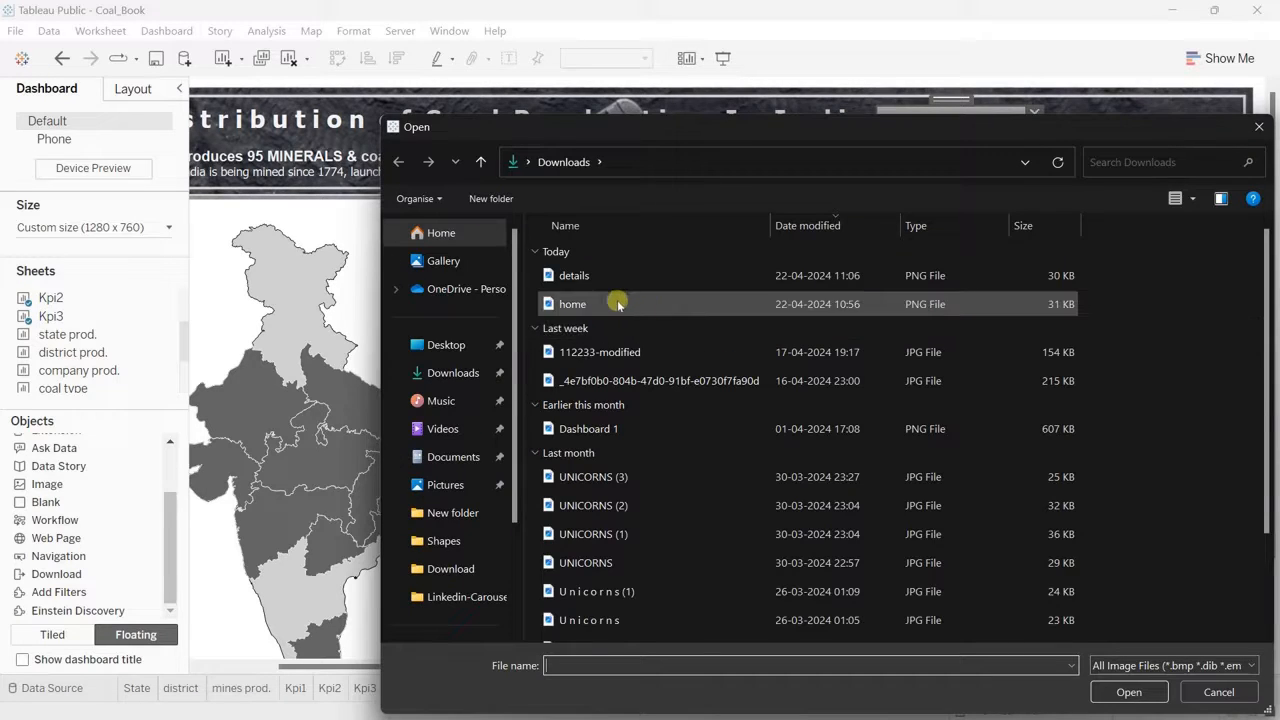
{"action": "double_click", "coordinate": [600, 276]}
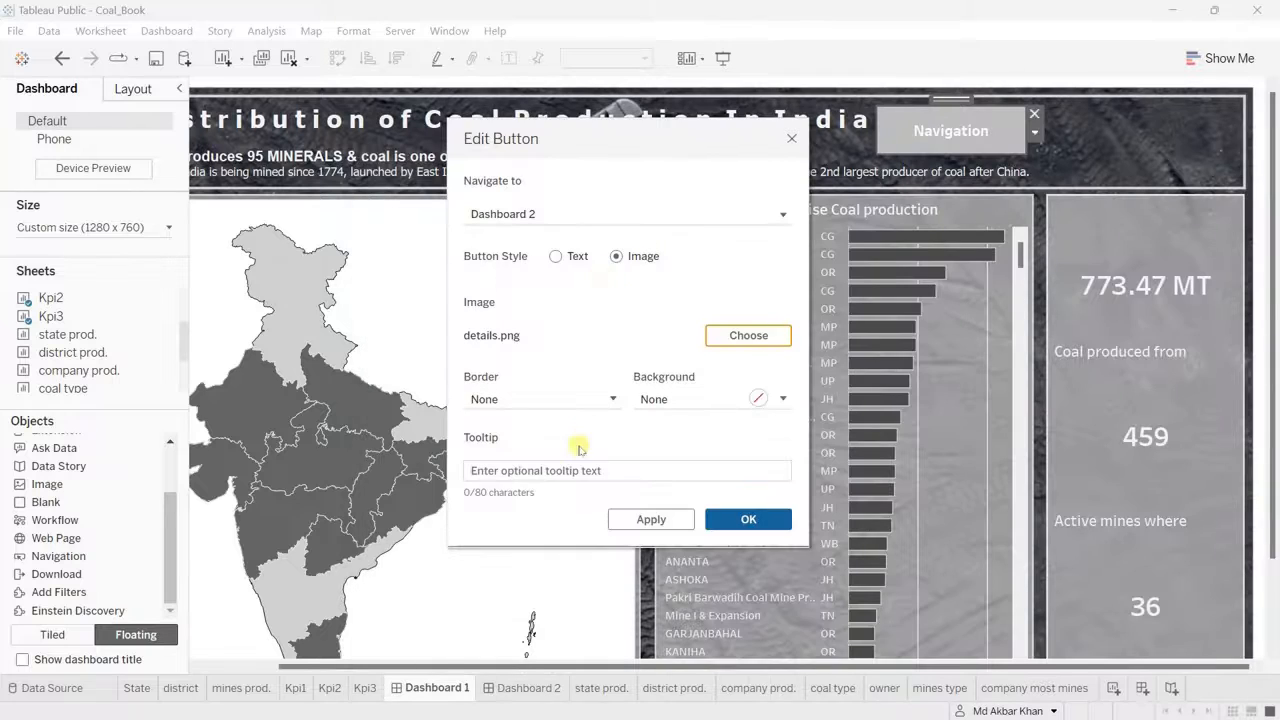
Step: Give the navigation button the tooltip "Navigate to dashboard 2." and apply its settings
{"action": "left_click", "coordinate": [523, 470]}
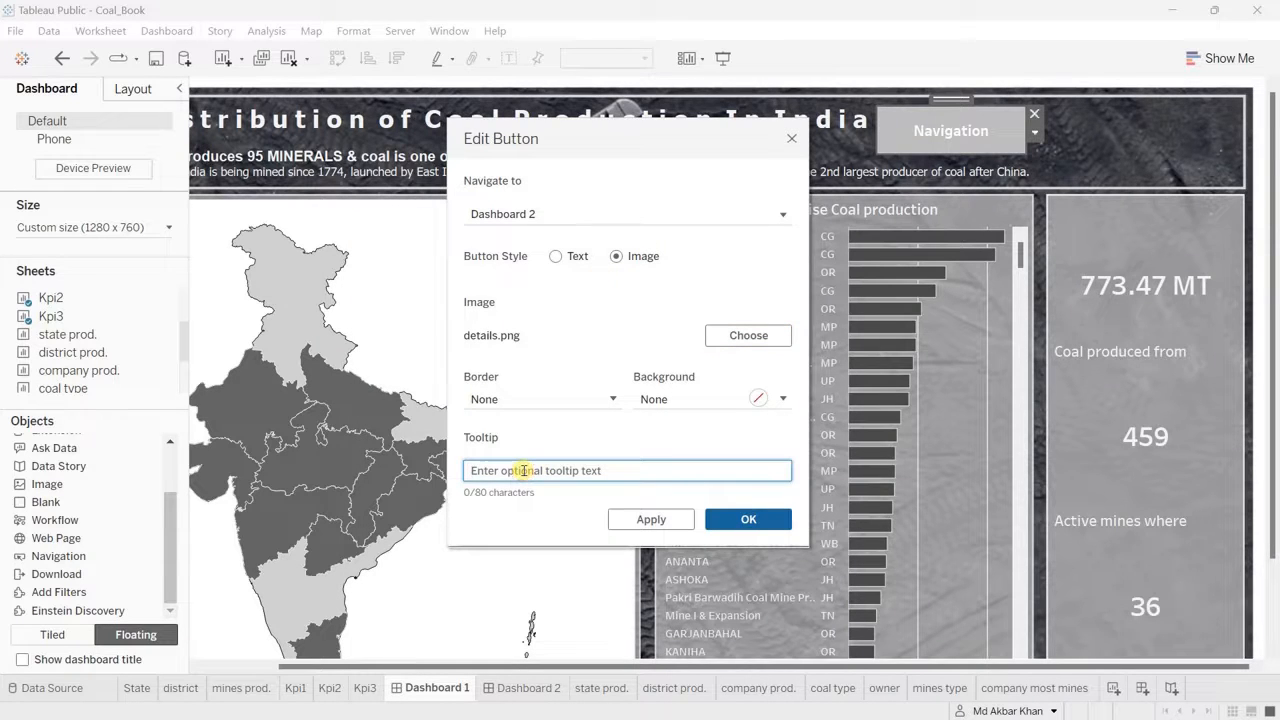
{"action": "type", "text": "Navigate t"}
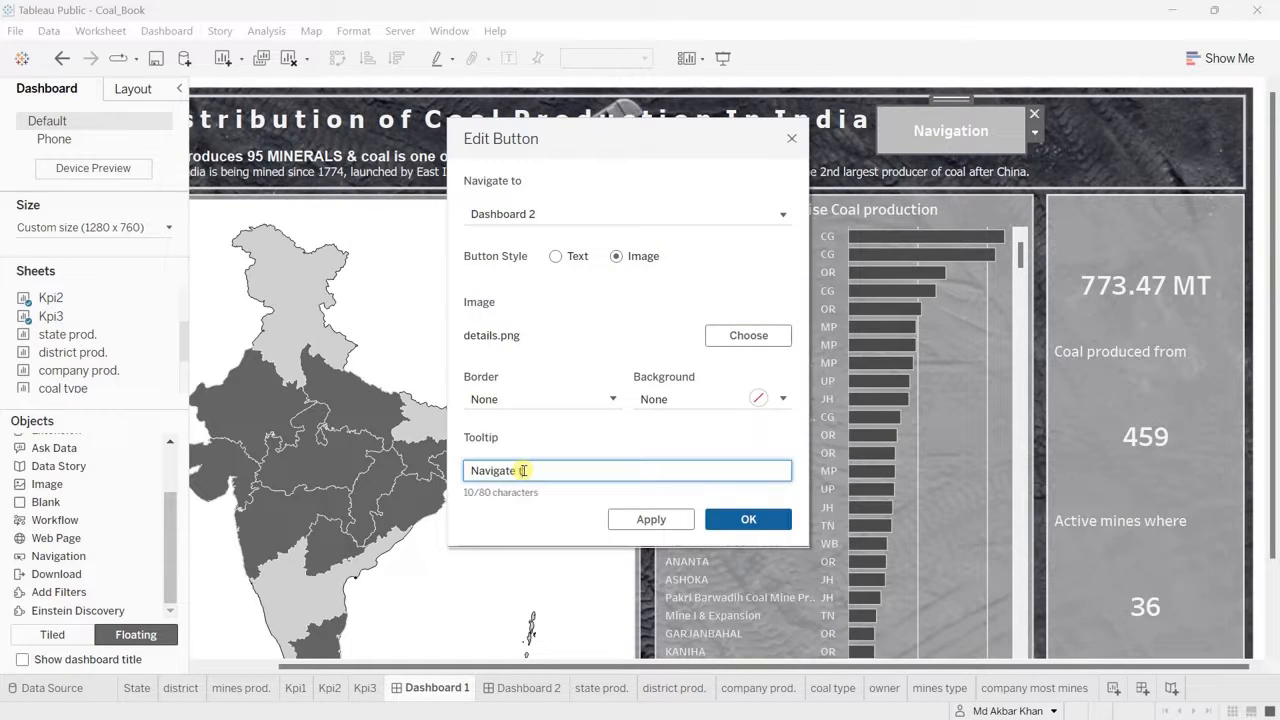
{"action": "type", "text": "o dashboard 2"}
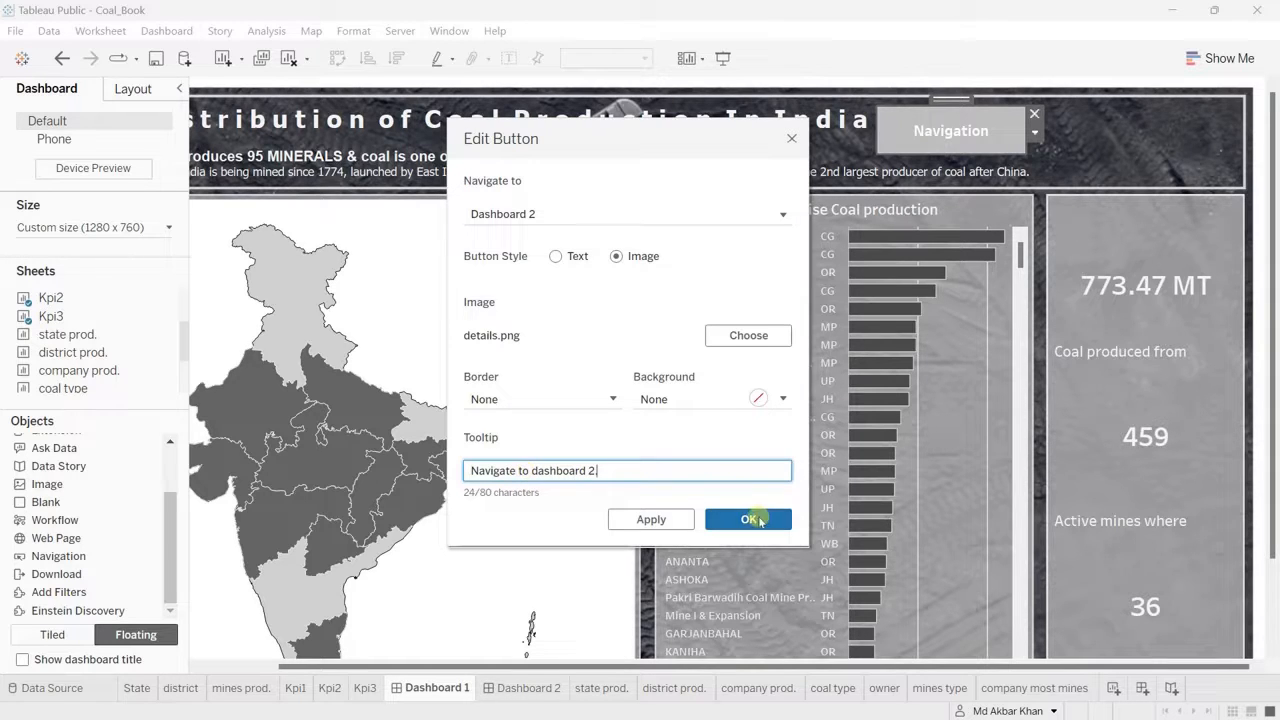
{"action": "left_click", "coordinate": [748, 518]}
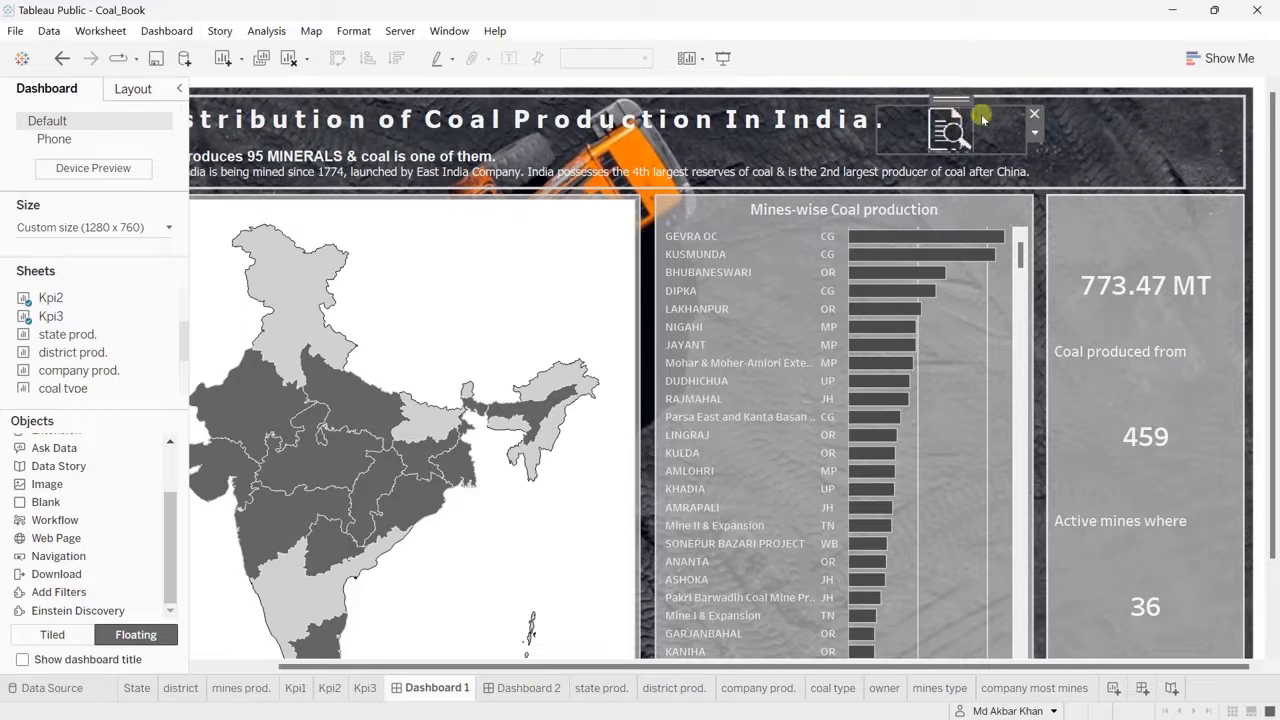
Step: Move the navigation button on Dashboard 1 to x 1,200 and resize it to 65 by 65
{"action": "left_click", "coordinate": [139, 89]}
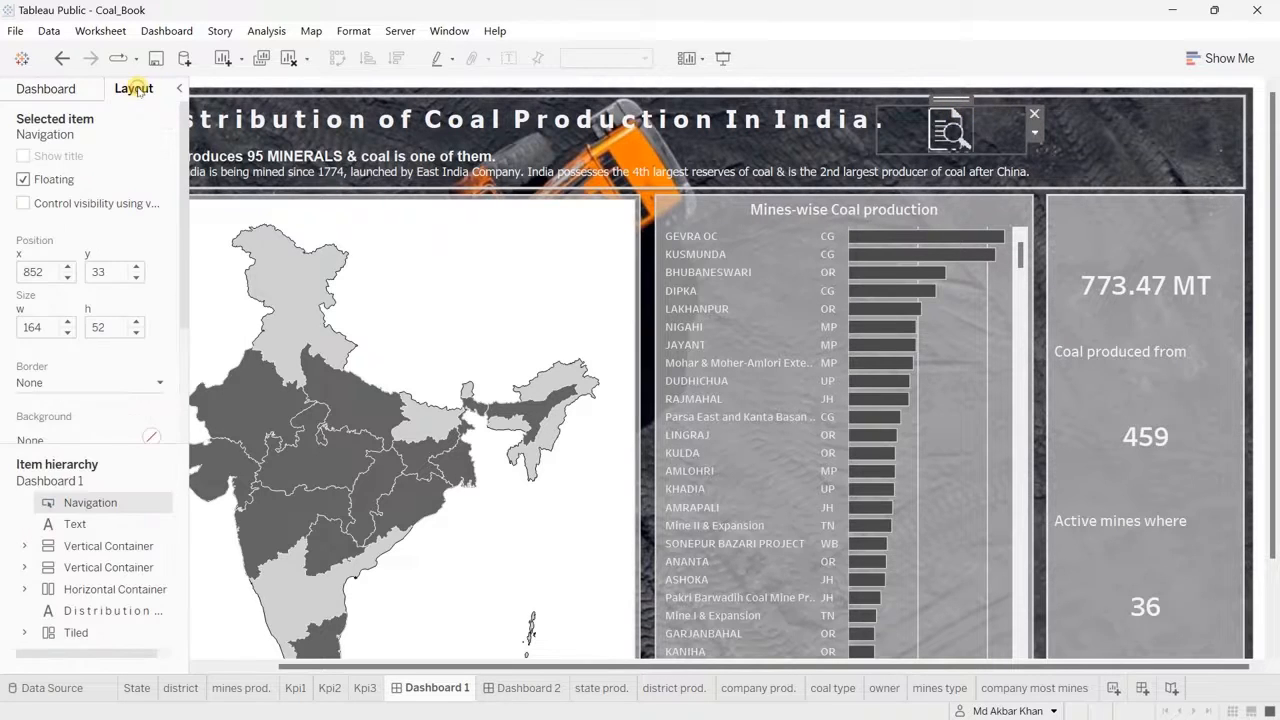
{"action": "double_click", "coordinate": [33, 271]}
{"action": "type", "text": "1,"}
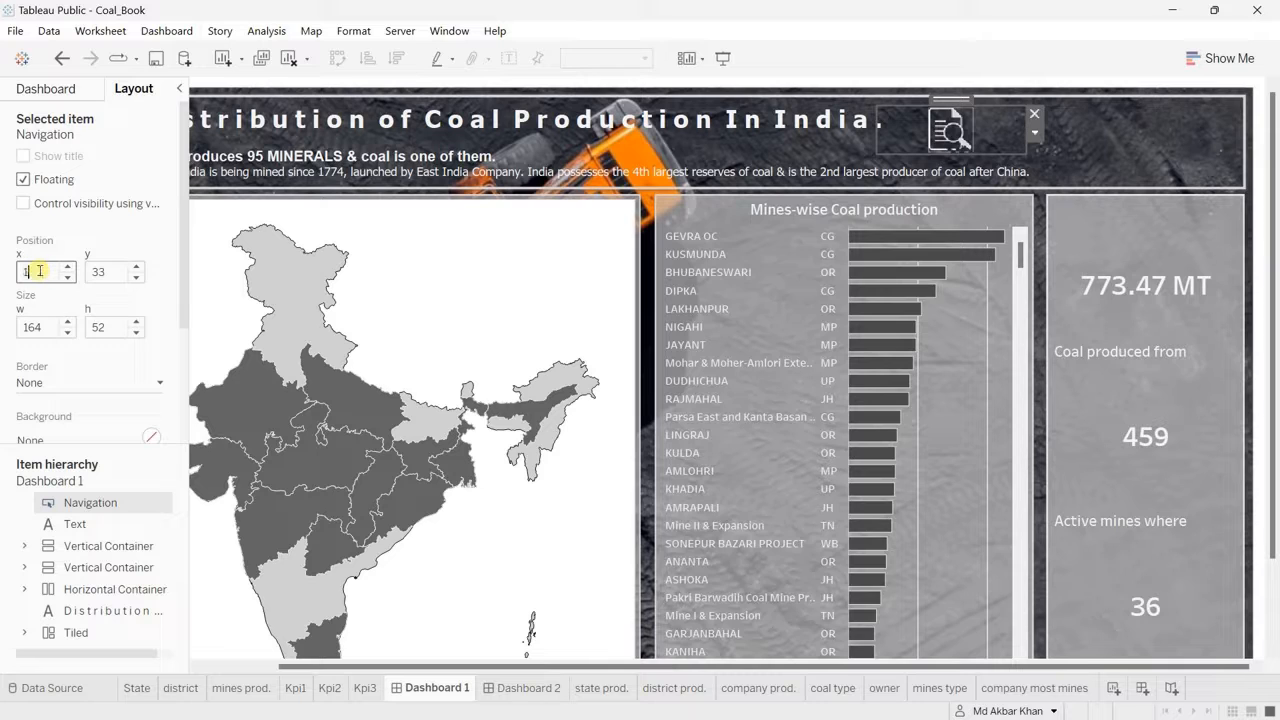
{"action": "type", "text": "200"}
{"action": "key", "text": "Return"}
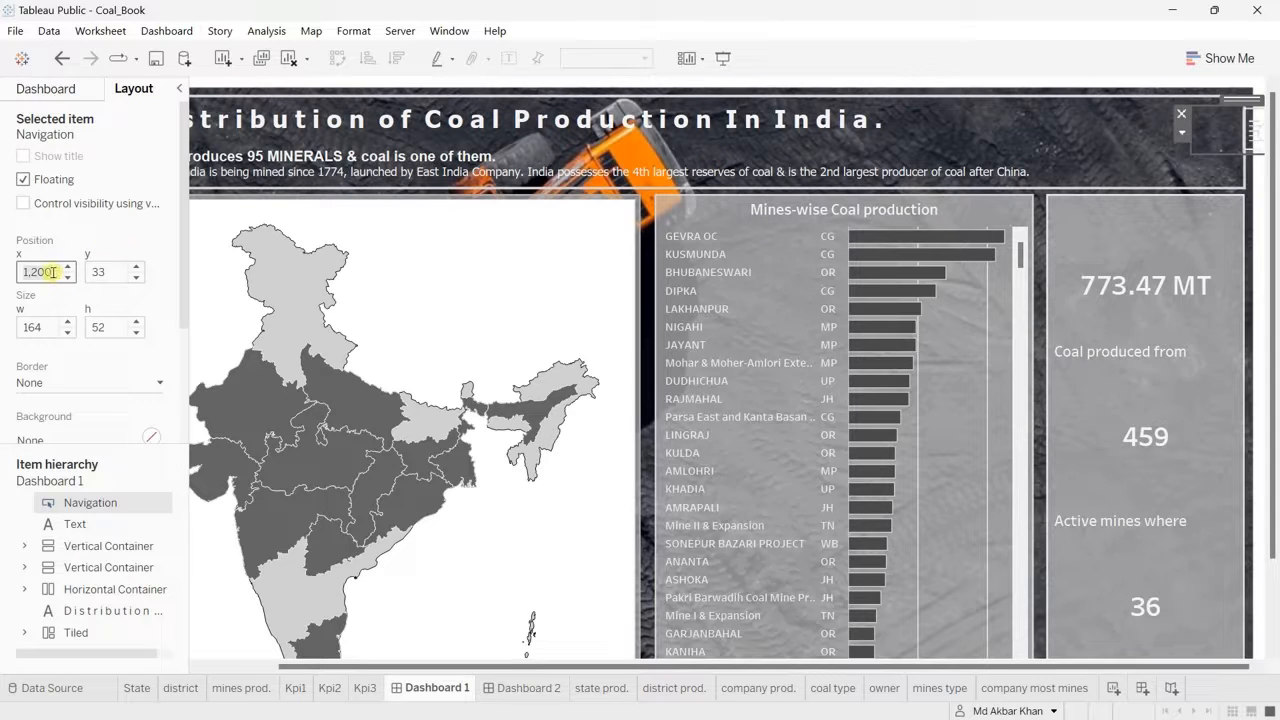
{"action": "left_click", "coordinate": [40, 330]}
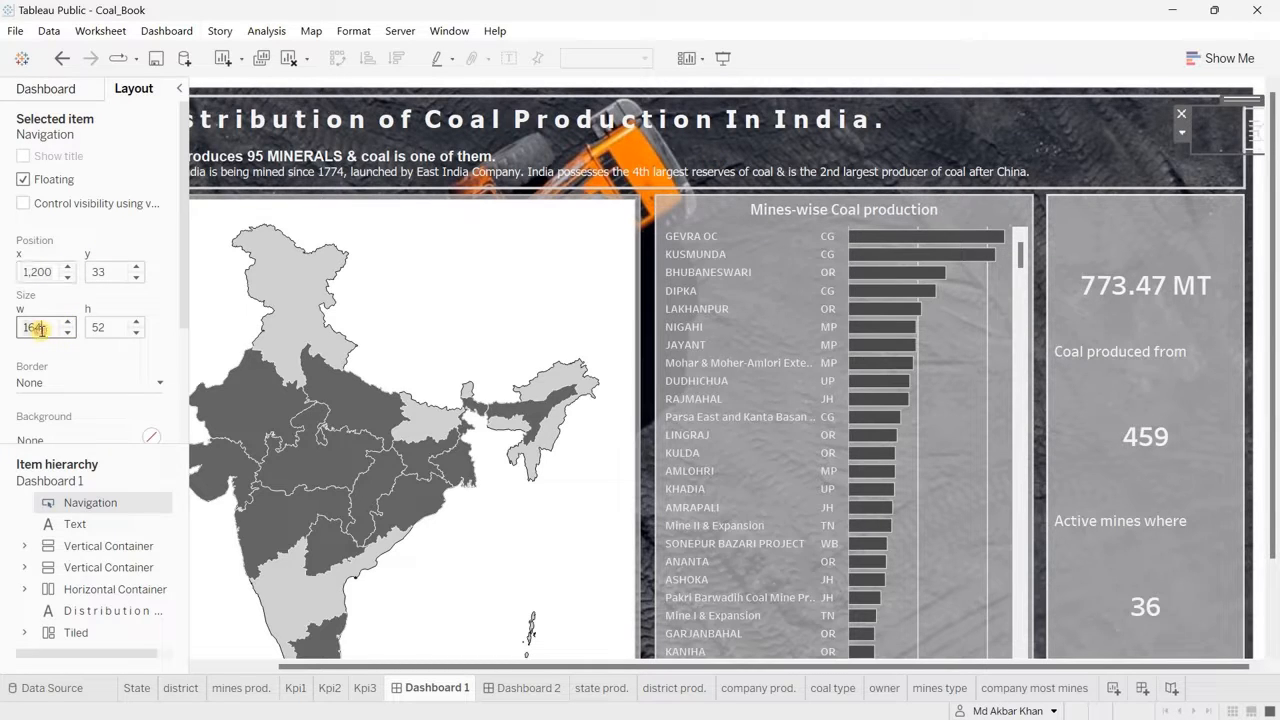
{"action": "left_click", "coordinate": [113, 328]}
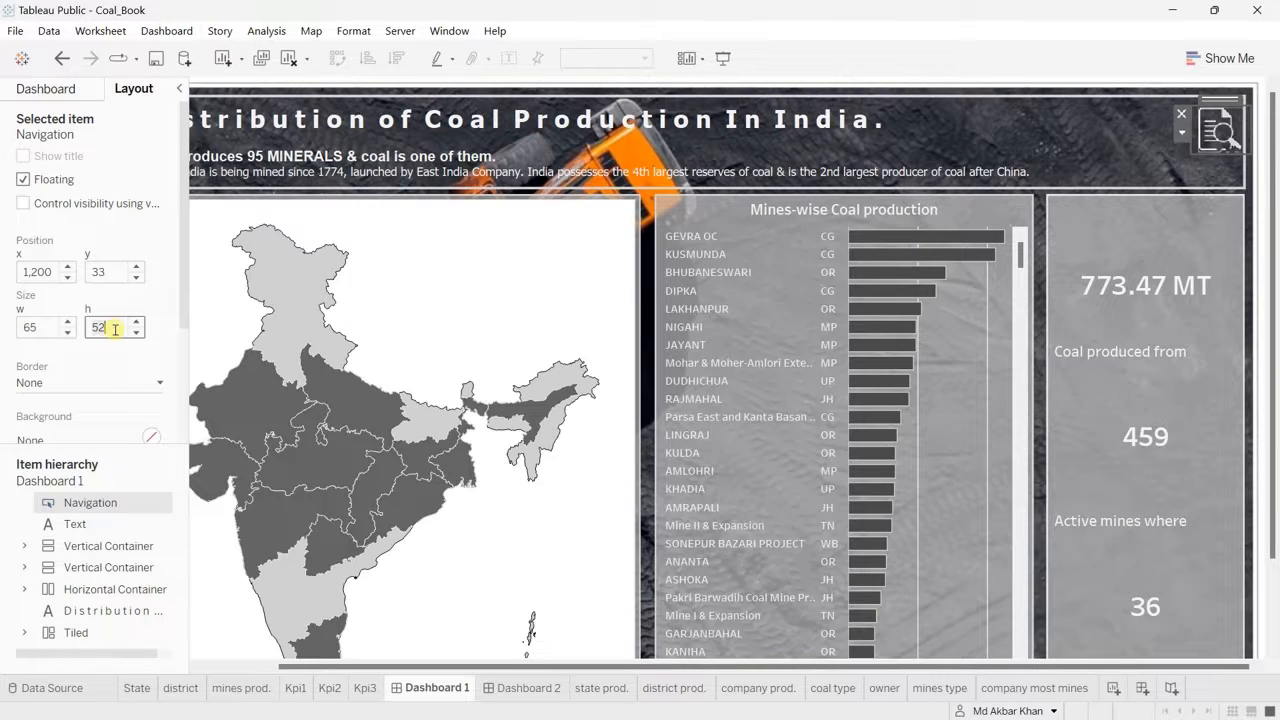
{"action": "key", "text": "Return"}
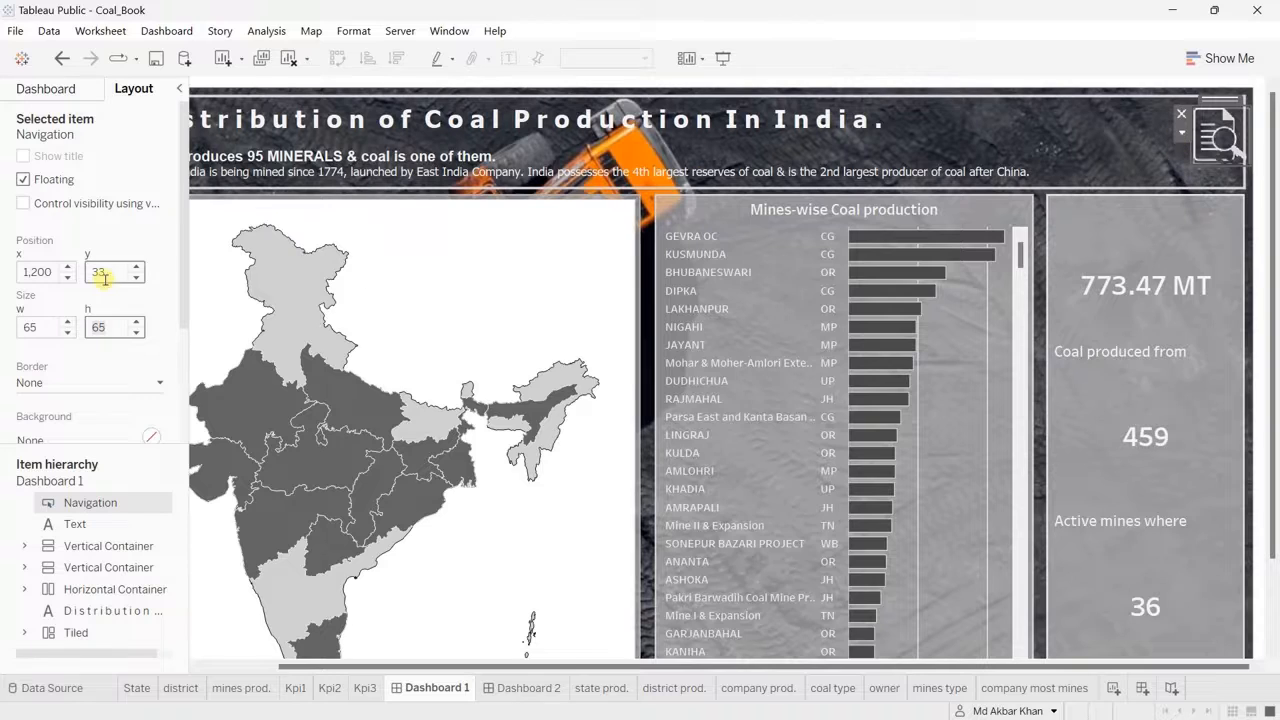
Step: Fine-tune the navigation button's position on Dashboard 1 to x 1,190 and y 35
{"action": "left_click", "coordinate": [67, 278]}
{"action": "left_click", "coordinate": [67, 278]}
{"action": "left_click", "coordinate": [67, 278]}
{"action": "left_click", "coordinate": [67, 278]}
{"action": "left_click", "coordinate": [67, 278]}
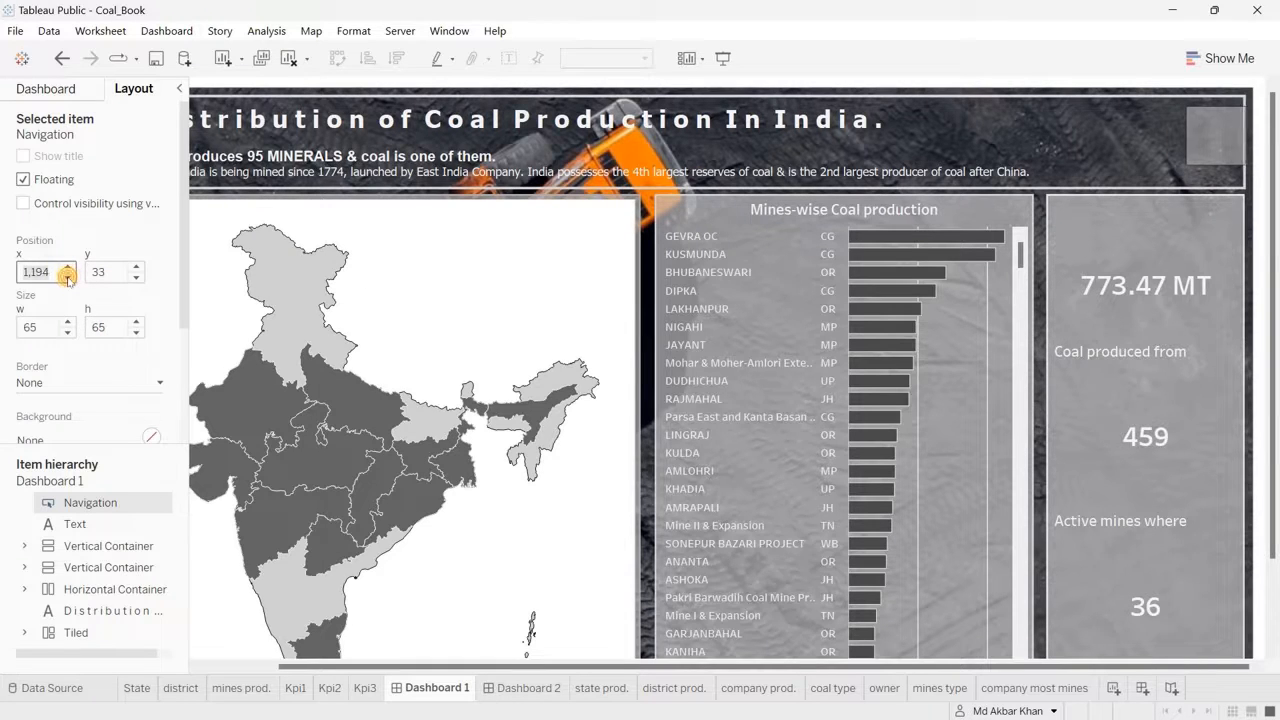
{"action": "left_click", "coordinate": [67, 278]}
{"action": "left_click", "coordinate": [67, 278]}
{"action": "left_click", "coordinate": [67, 278]}
{"action": "left_click", "coordinate": [67, 278]}
{"action": "left_click", "coordinate": [67, 278]}
{"action": "left_click", "coordinate": [975, 133]}
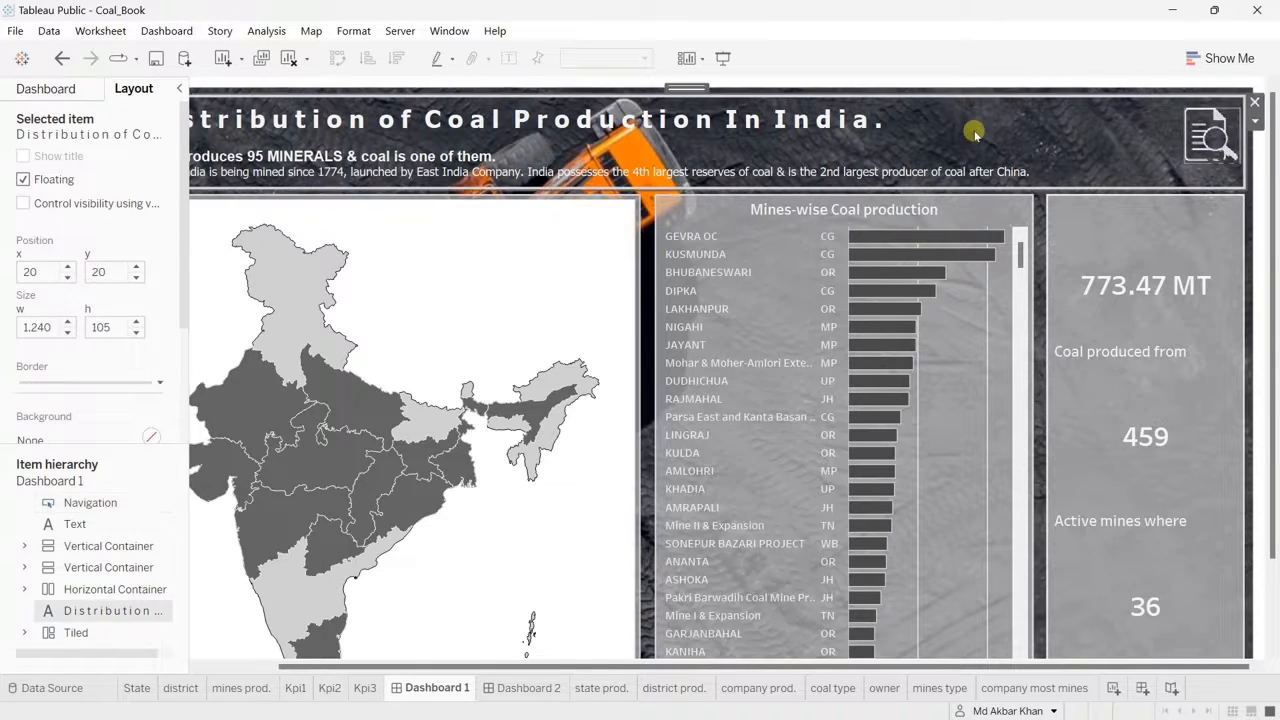
{"action": "left_click", "coordinate": [1210, 128]}
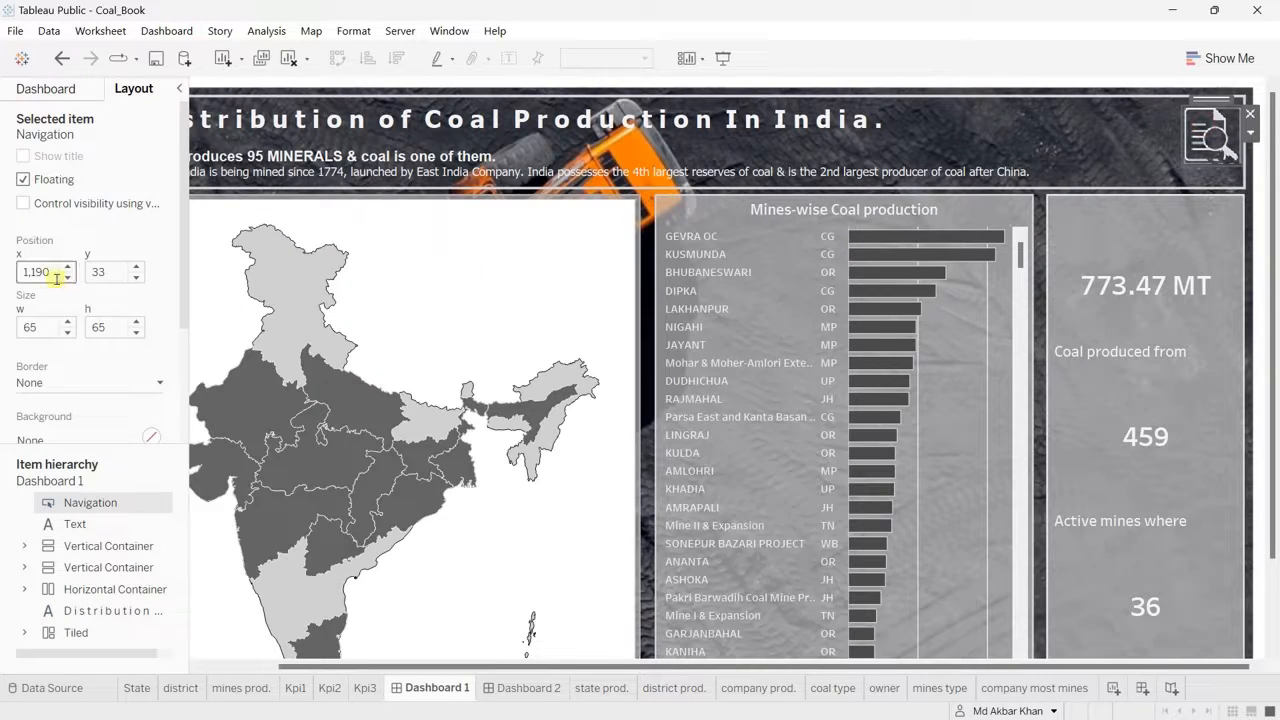
{"action": "left_click", "coordinate": [137, 271]}
{"action": "left_click", "coordinate": [137, 269]}
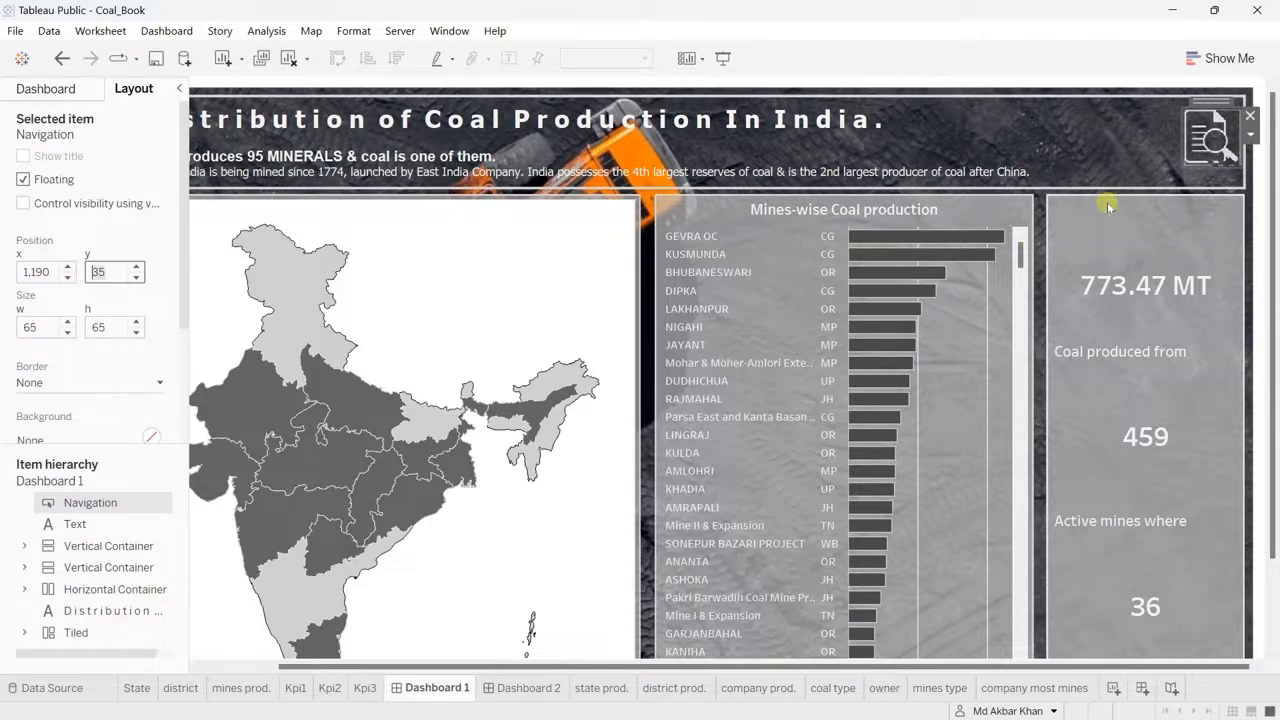
Step: Place a floating Navigation button in the header of Dashboard 2, after the title
{"action": "left_click", "coordinate": [520, 690]}
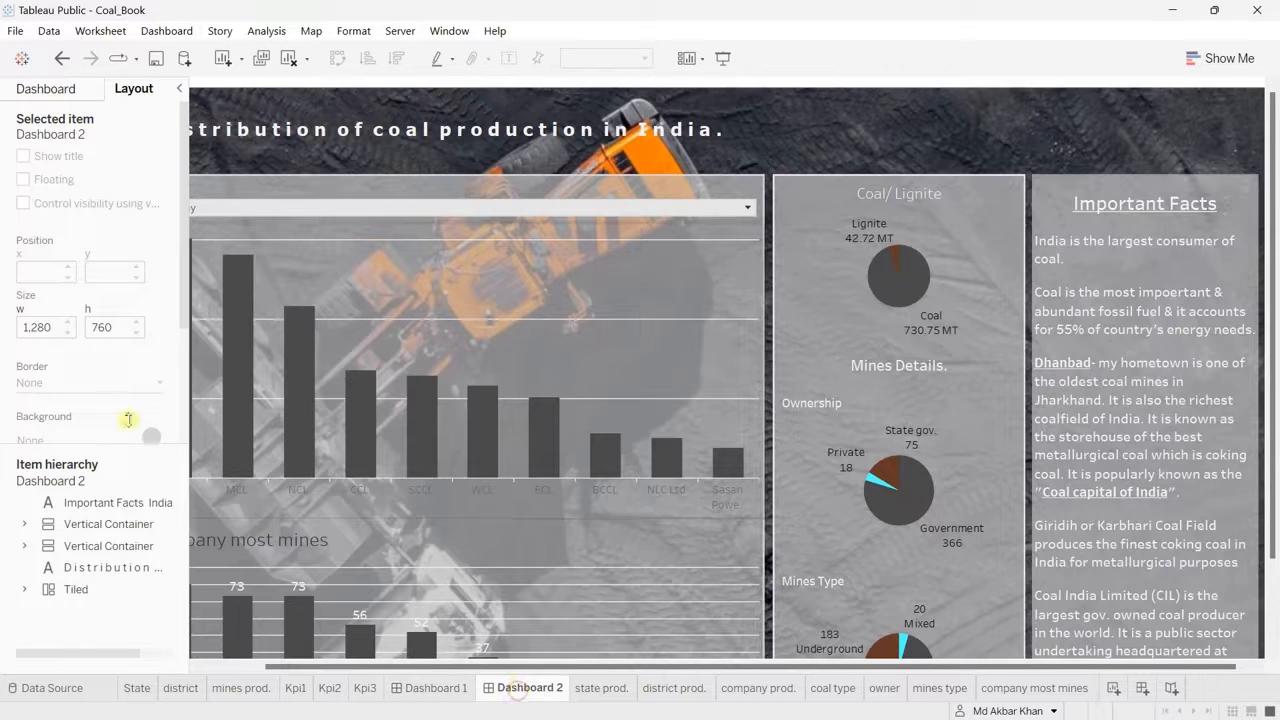
{"action": "left_click", "coordinate": [82, 91]}
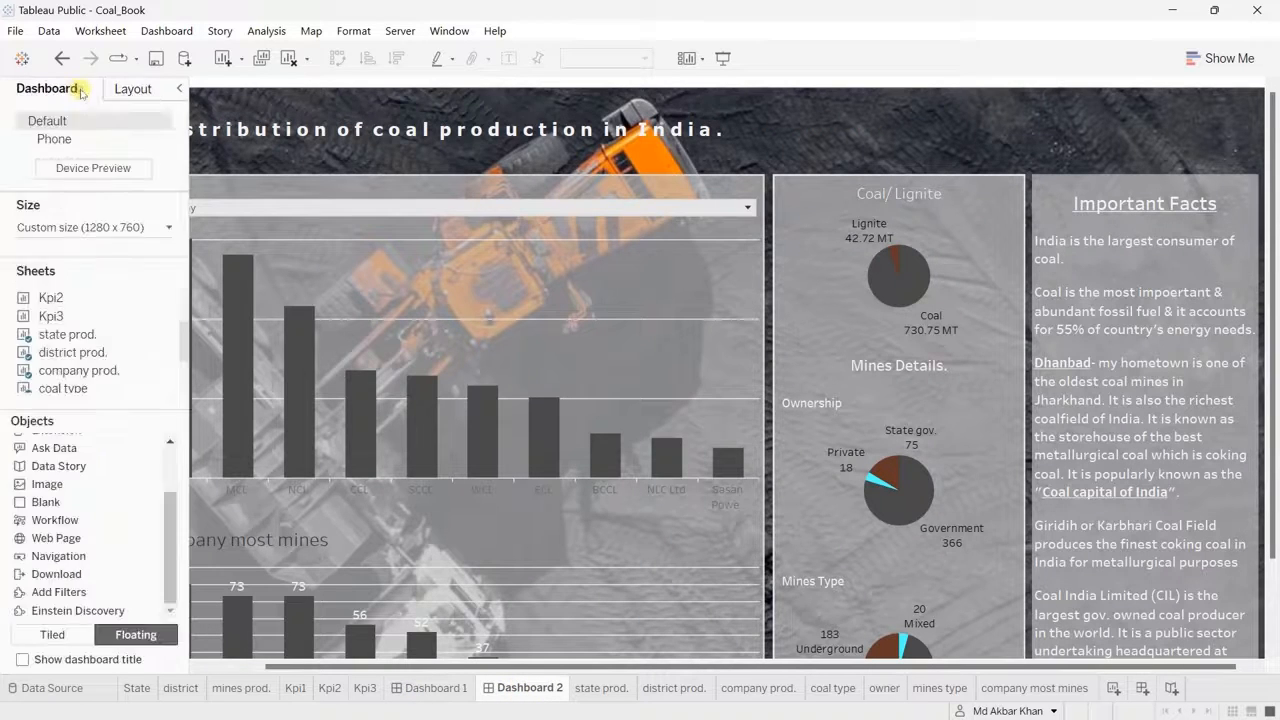
{"action": "left_click_drag", "start_coordinate": [70, 556], "coordinate": [925, 117]}
Step: Set the new button to lead to Dashboard 1 and give it the image style with home.png
{"action": "left_click", "coordinate": [990, 126]}
{"action": "left_click", "coordinate": [1025, 148]}
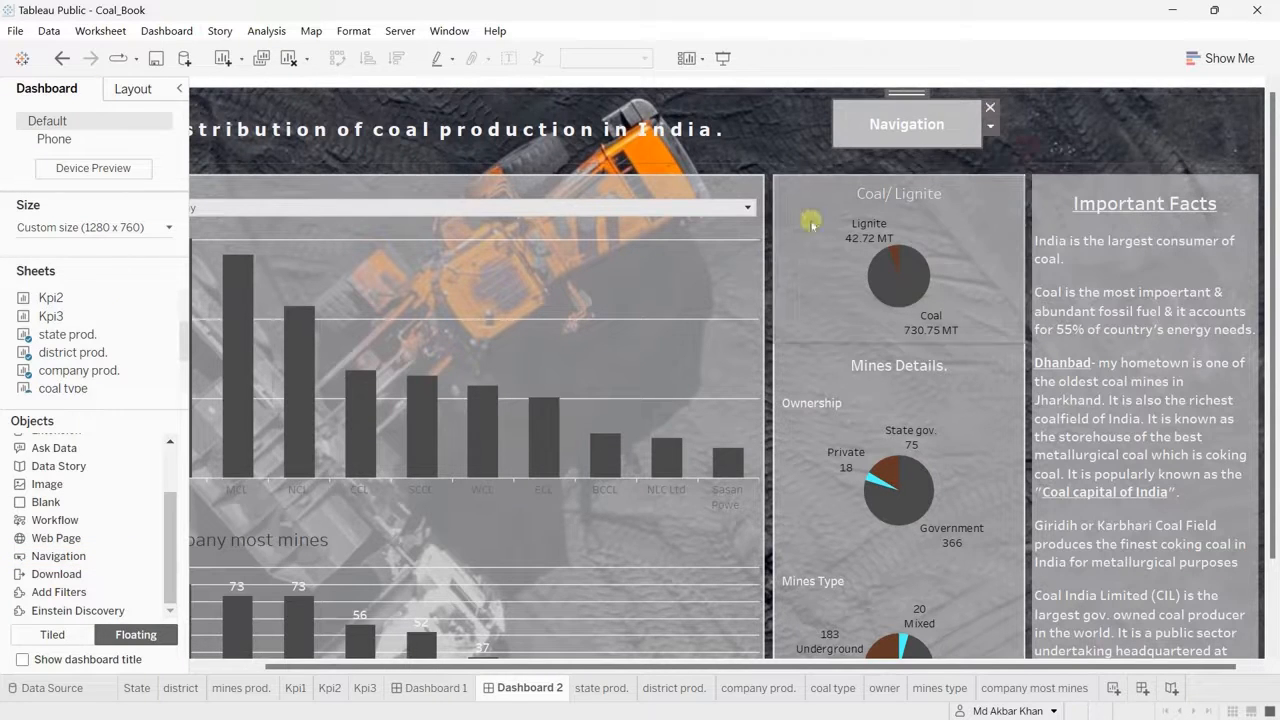
{"action": "left_click", "coordinate": [588, 213]}
{"action": "left_click", "coordinate": [524, 286]}
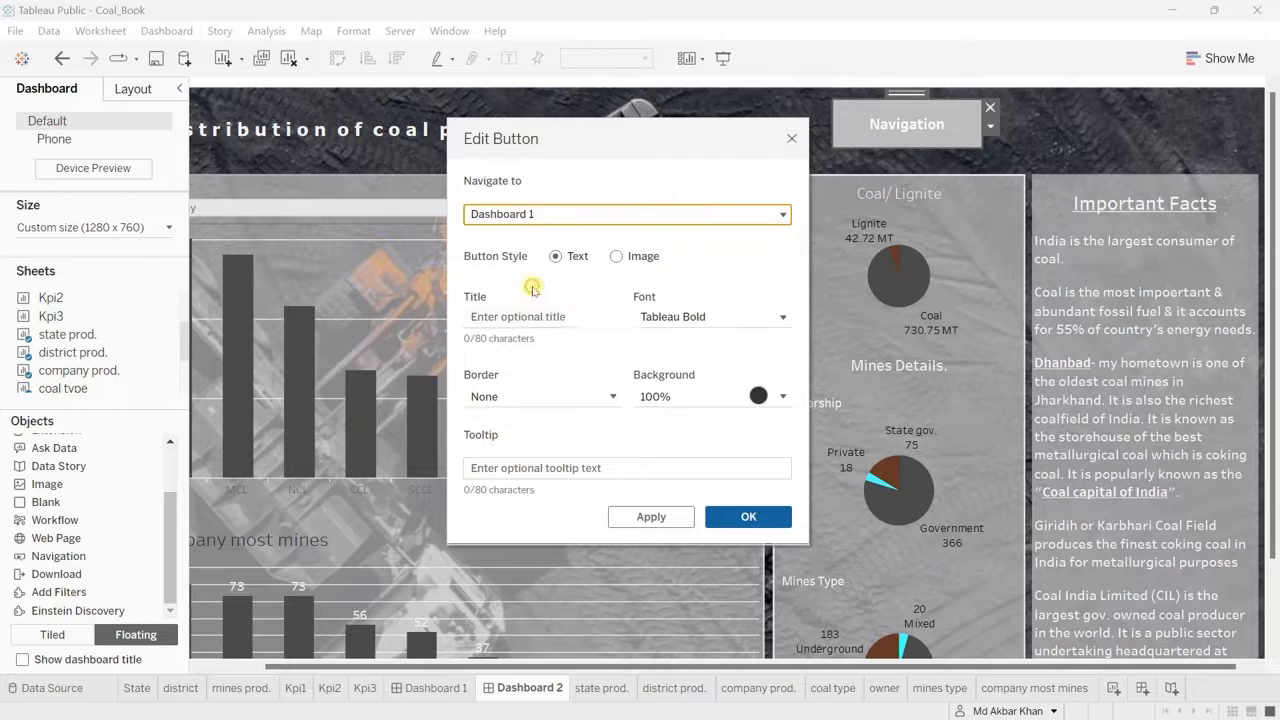
{"action": "left_click", "coordinate": [643, 256]}
{"action": "left_click", "coordinate": [748, 335]}
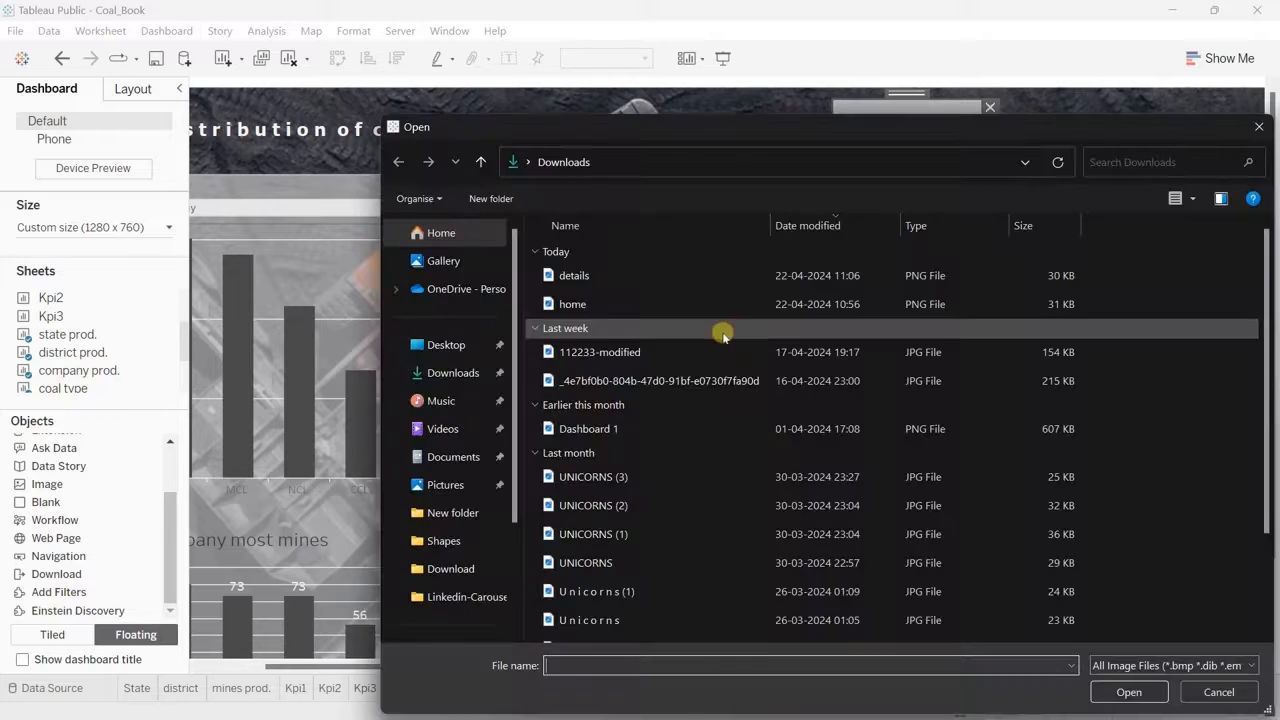
{"action": "key", "text": "Escape"}
Step: Give the home button the tooltip "Revert back to Dashboard 1." and apply its settings
{"action": "left_click", "coordinate": [540, 467]}
{"action": "type", "text": "R"}
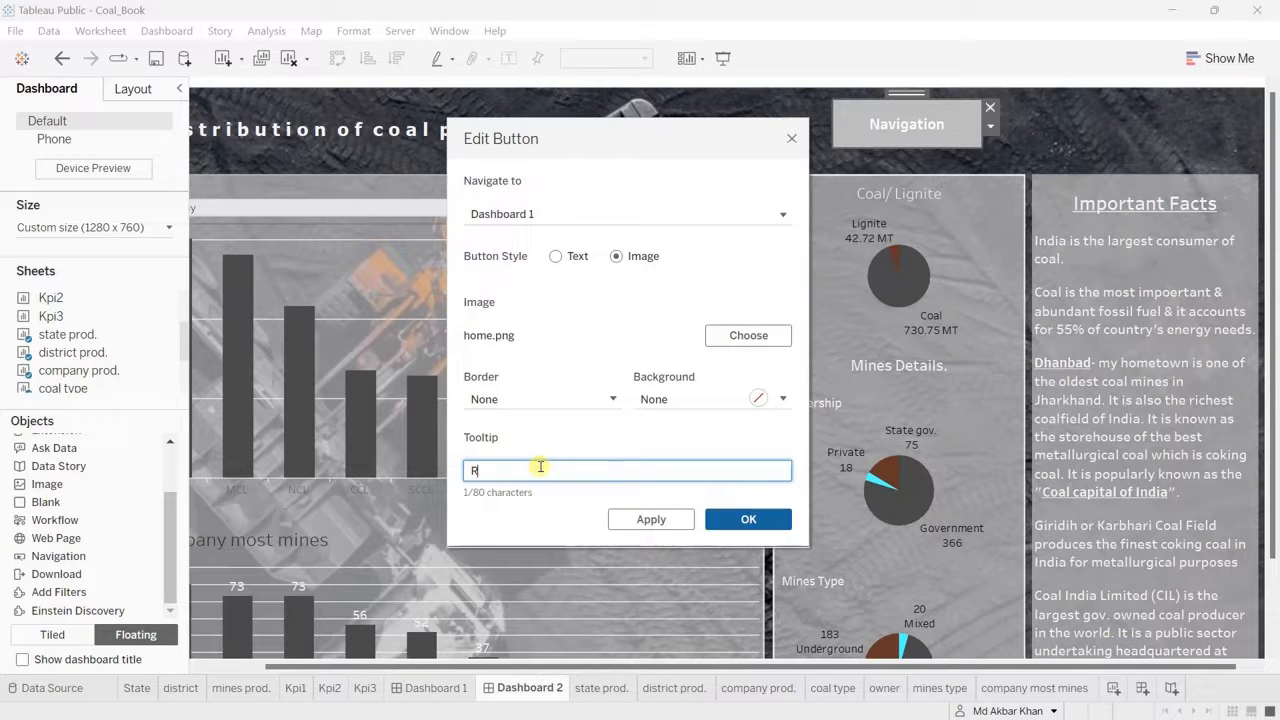
{"action": "type", "text": "evert back to Da"}
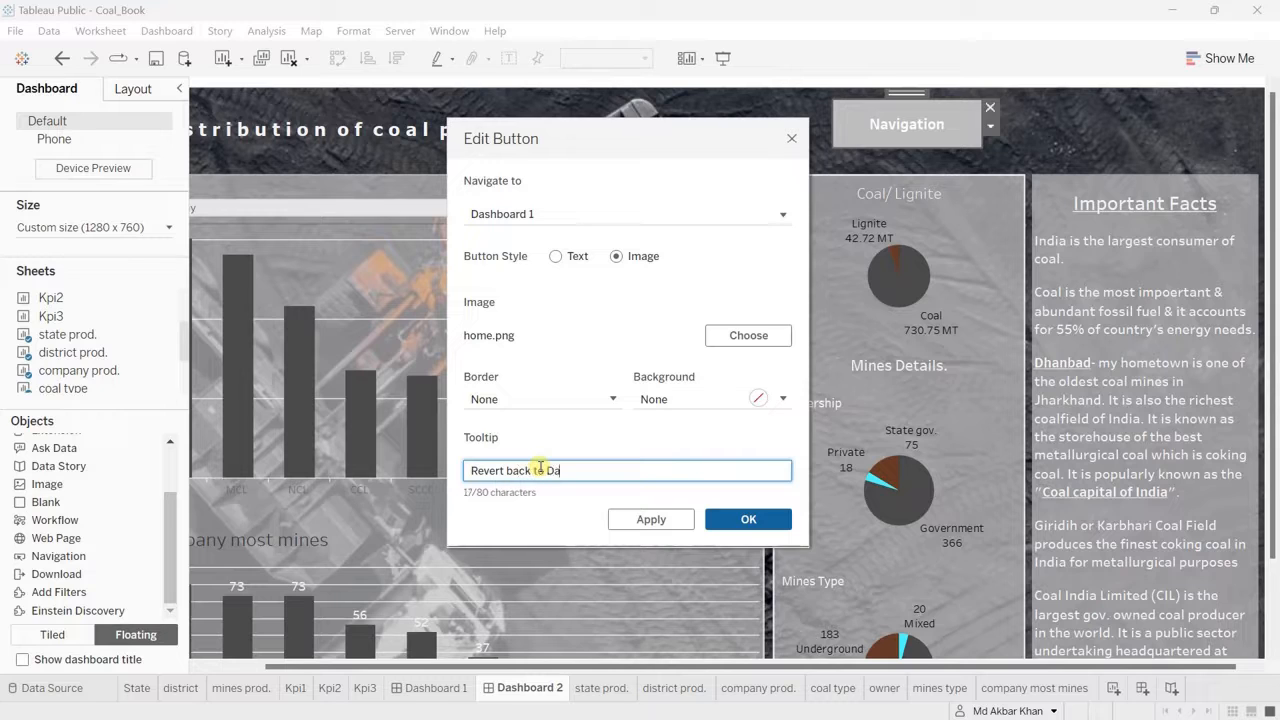
{"action": "type", "text": "shboard 1"}
{"action": "left_click", "coordinate": [748, 519]}
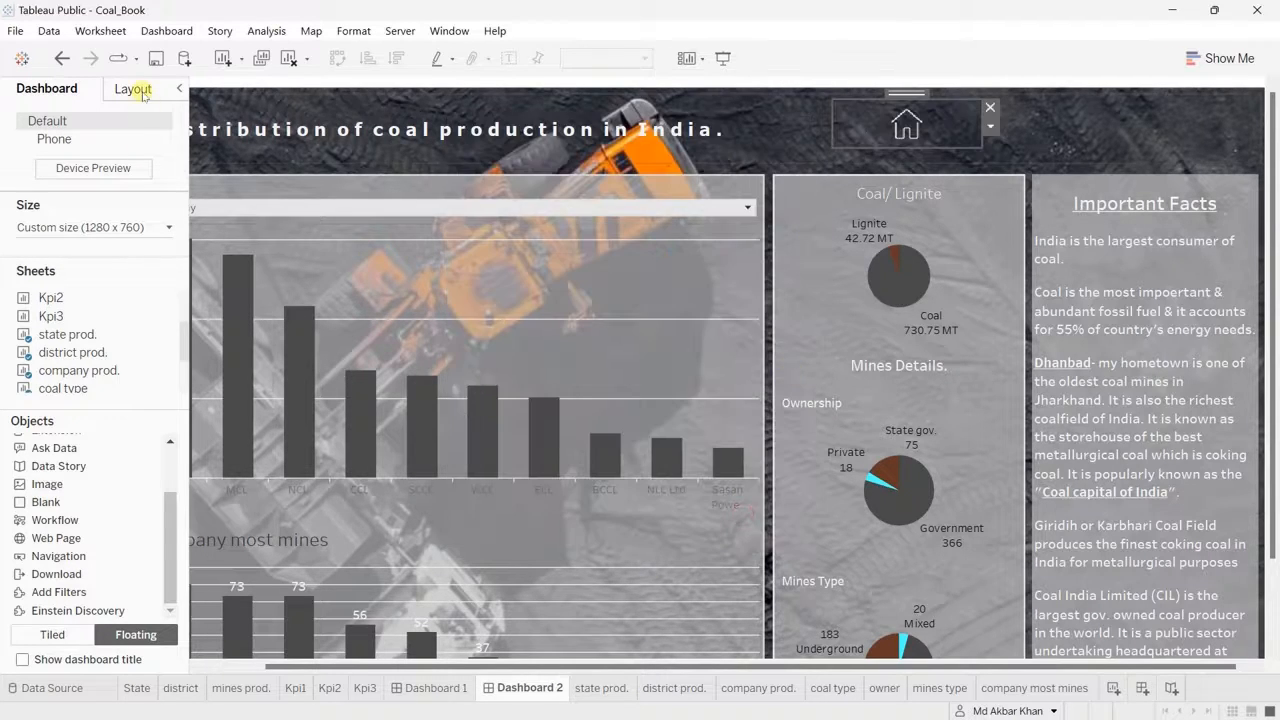
Step: Resize the home button on Dashboard 2 to 65 by 65 and position it at x 1,190 and y 35
{"action": "left_click", "coordinate": [140, 90]}
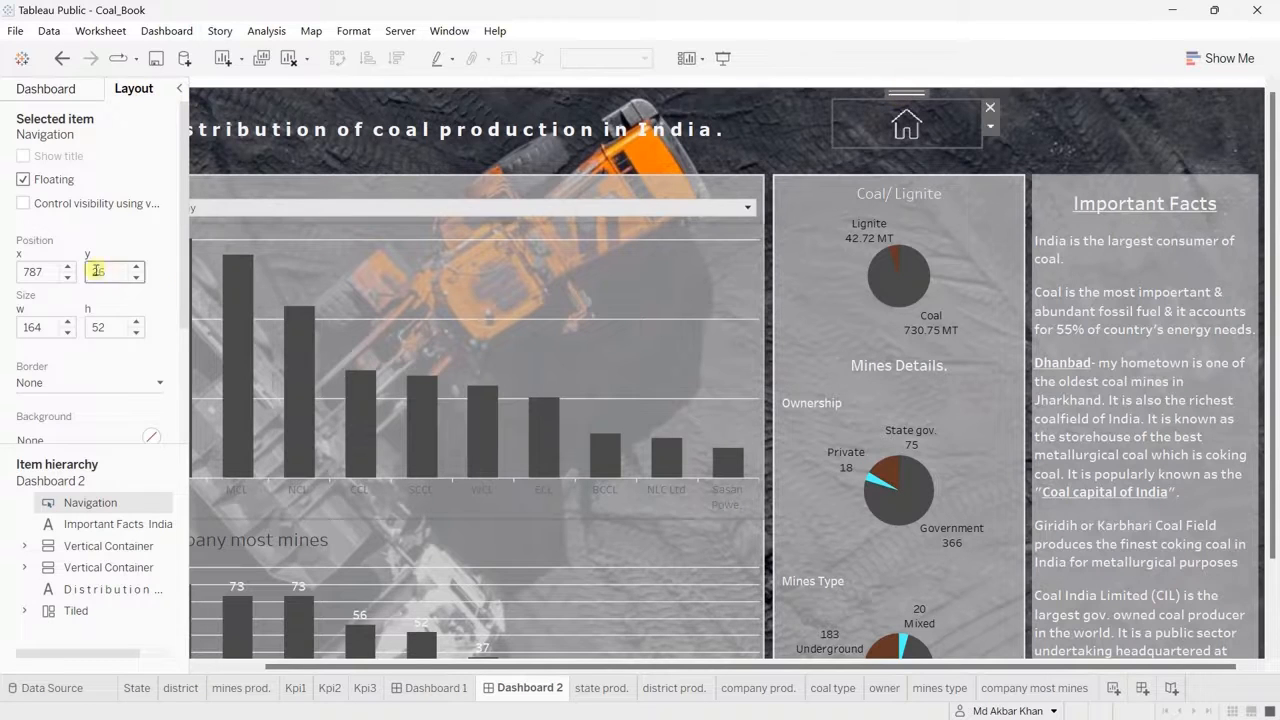
{"action": "double_click", "coordinate": [40, 327]}
{"action": "type", "text": "65"}
{"action": "left_click", "coordinate": [98, 326]}
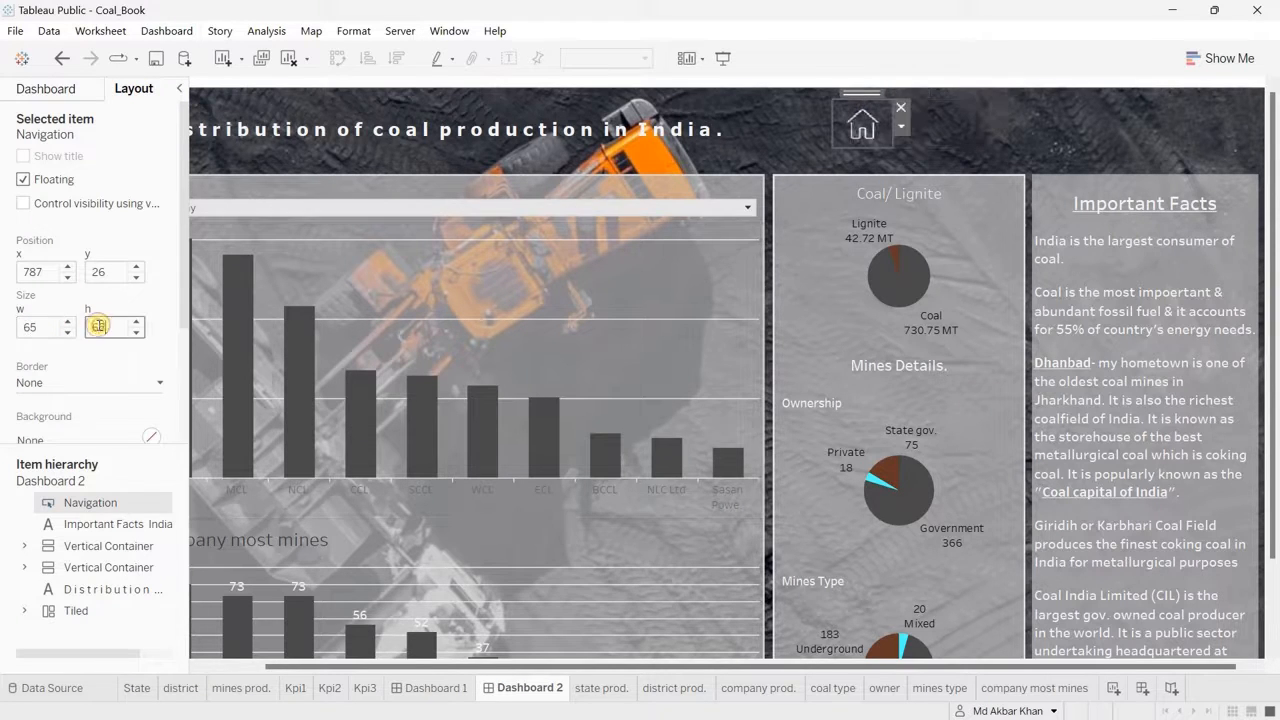
{"action": "double_click", "coordinate": [40, 271]}
{"action": "type", "text": "1190"}
{"action": "double_click", "coordinate": [107, 271]}
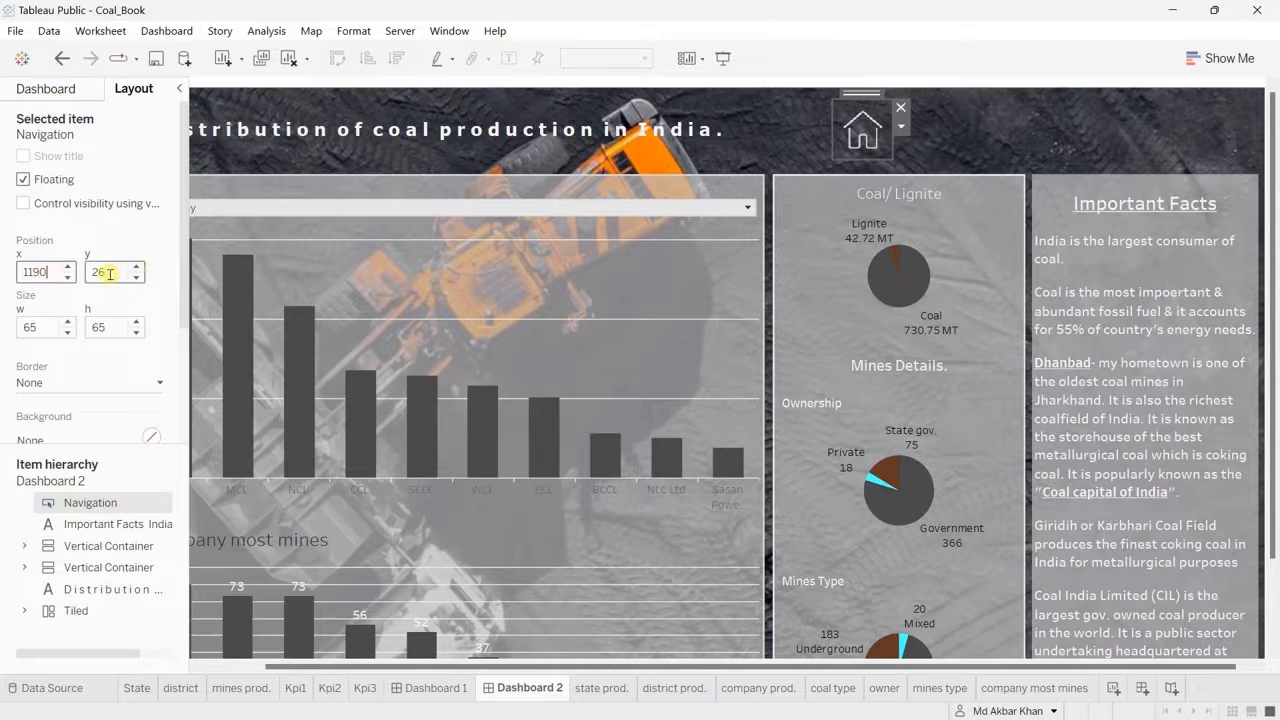
{"action": "type", "text": "35"}
{"action": "key", "text": "Return"}
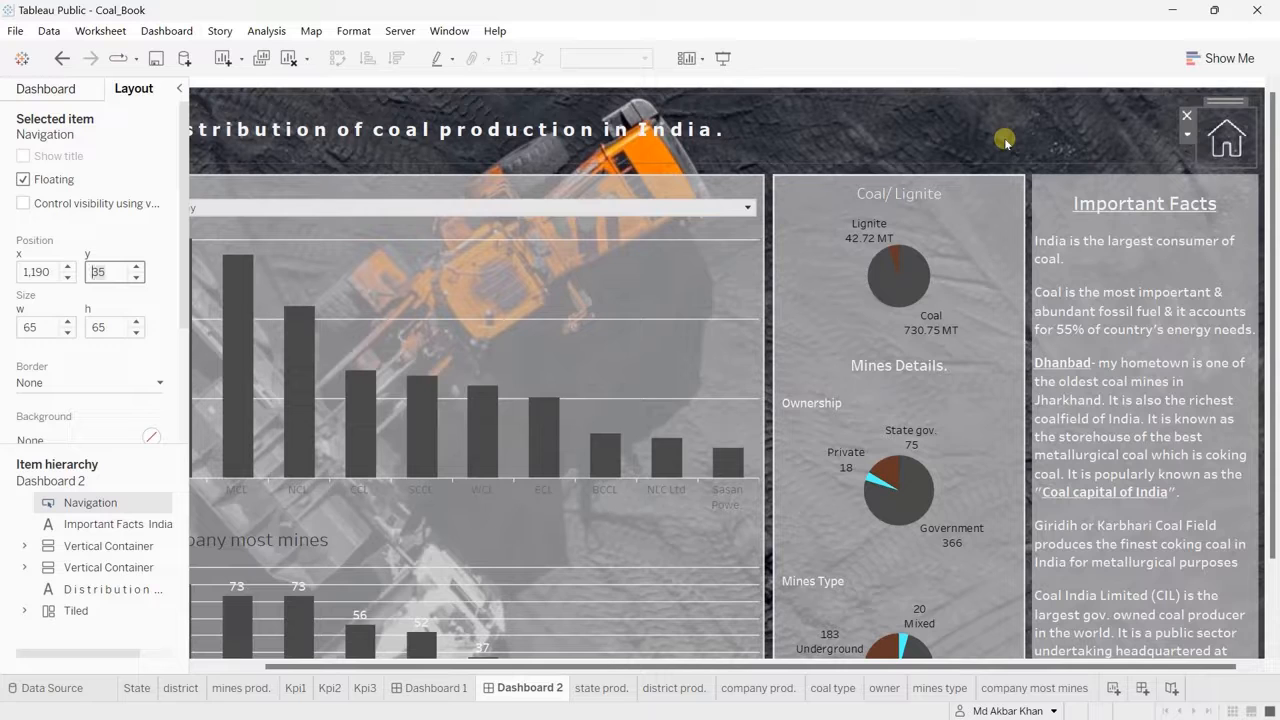
Step: Preview Dashboard 1 in presentation mode, check the chart tooltips and test the navigation buttons to Dashboard 2 and back
{"action": "left_click", "coordinate": [423, 690]}
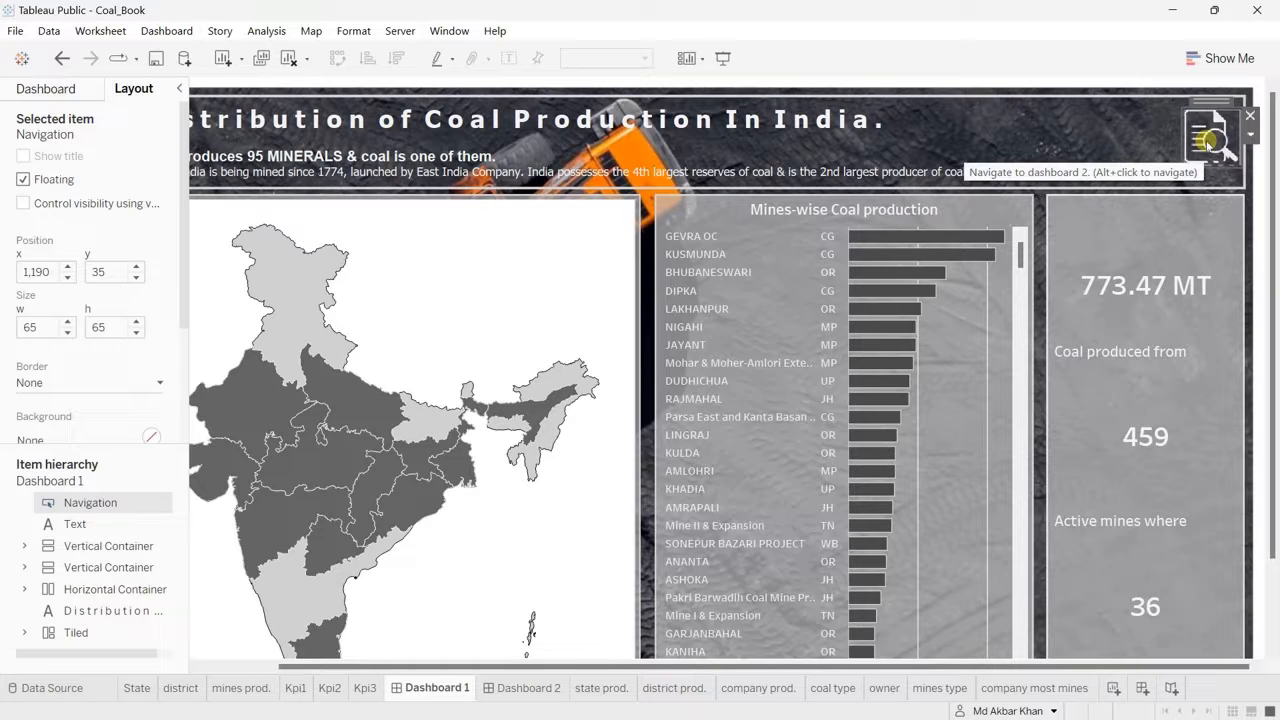
{"action": "left_click", "coordinate": [722, 60]}
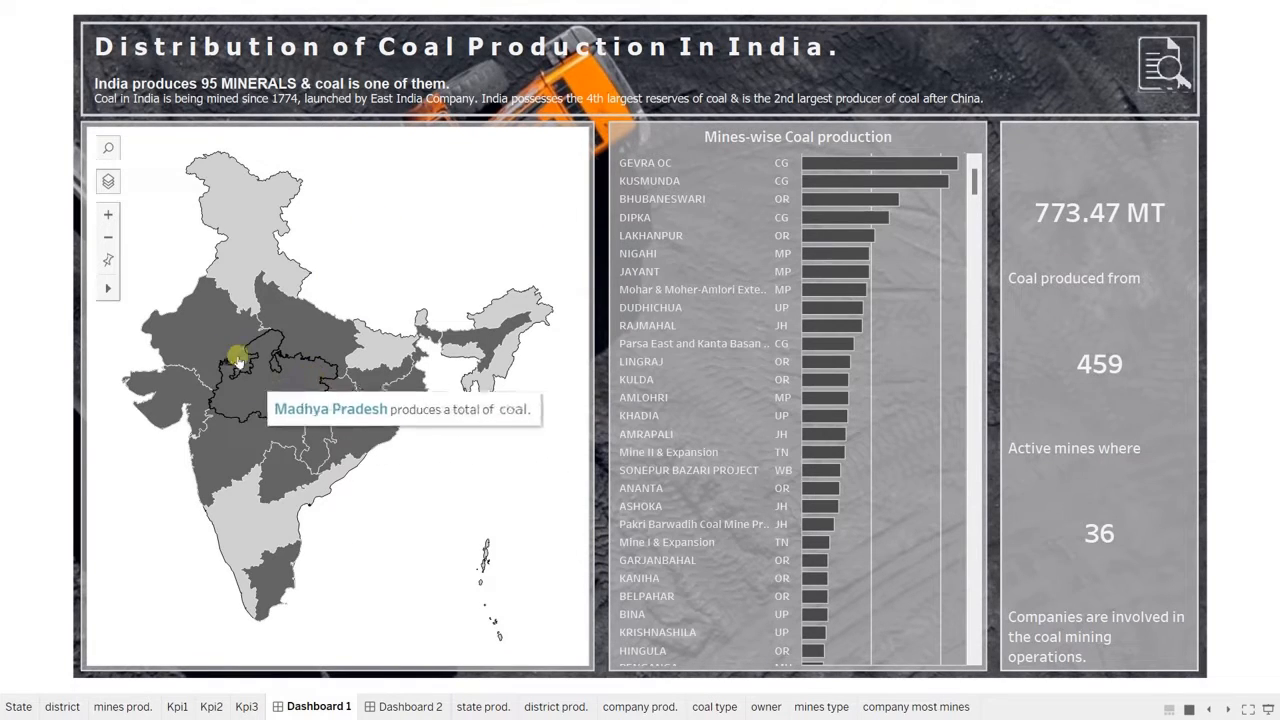
{"action": "mouse_move", "coordinate": [846, 178]}
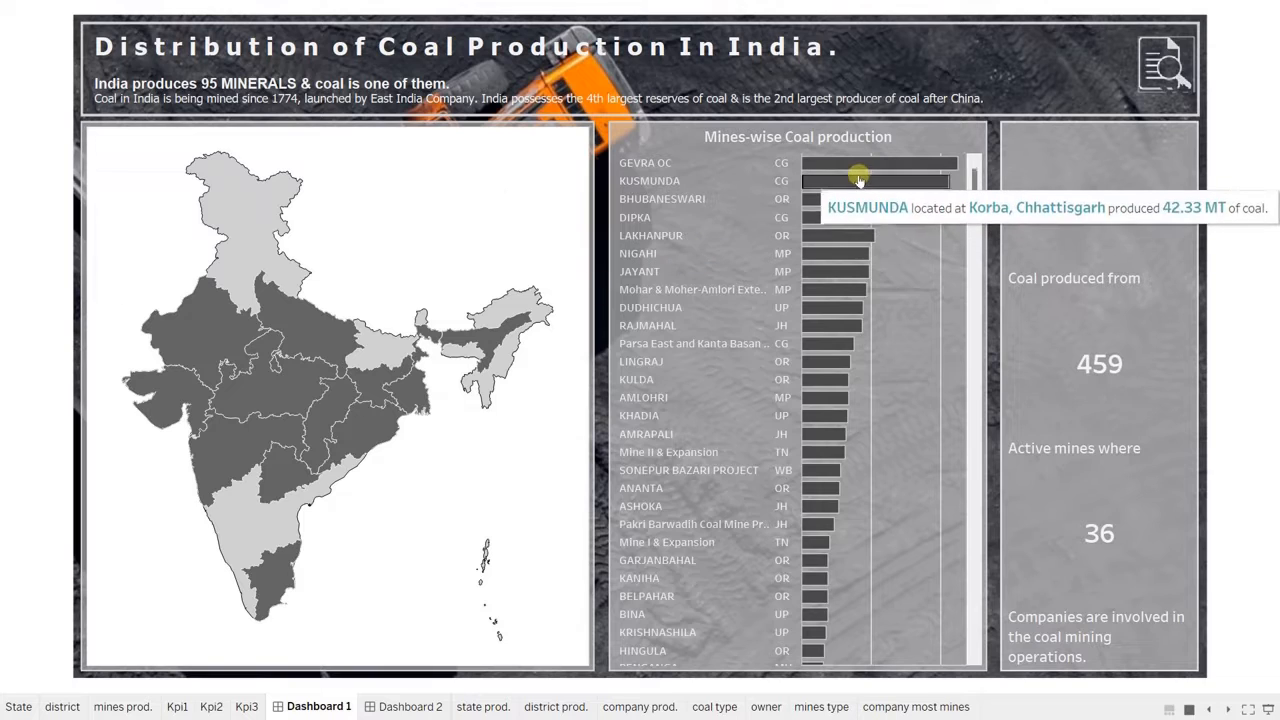
{"action": "mouse_move", "coordinate": [846, 240]}
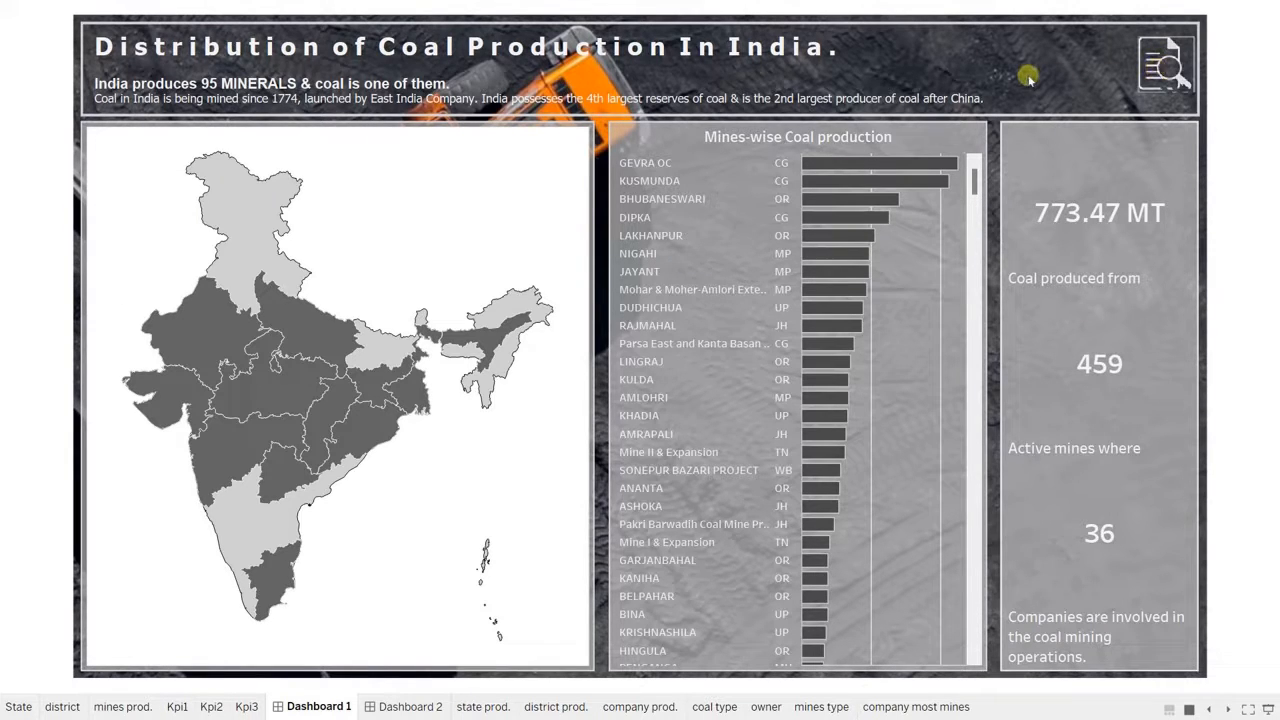
{"action": "left_click", "coordinate": [1150, 60]}
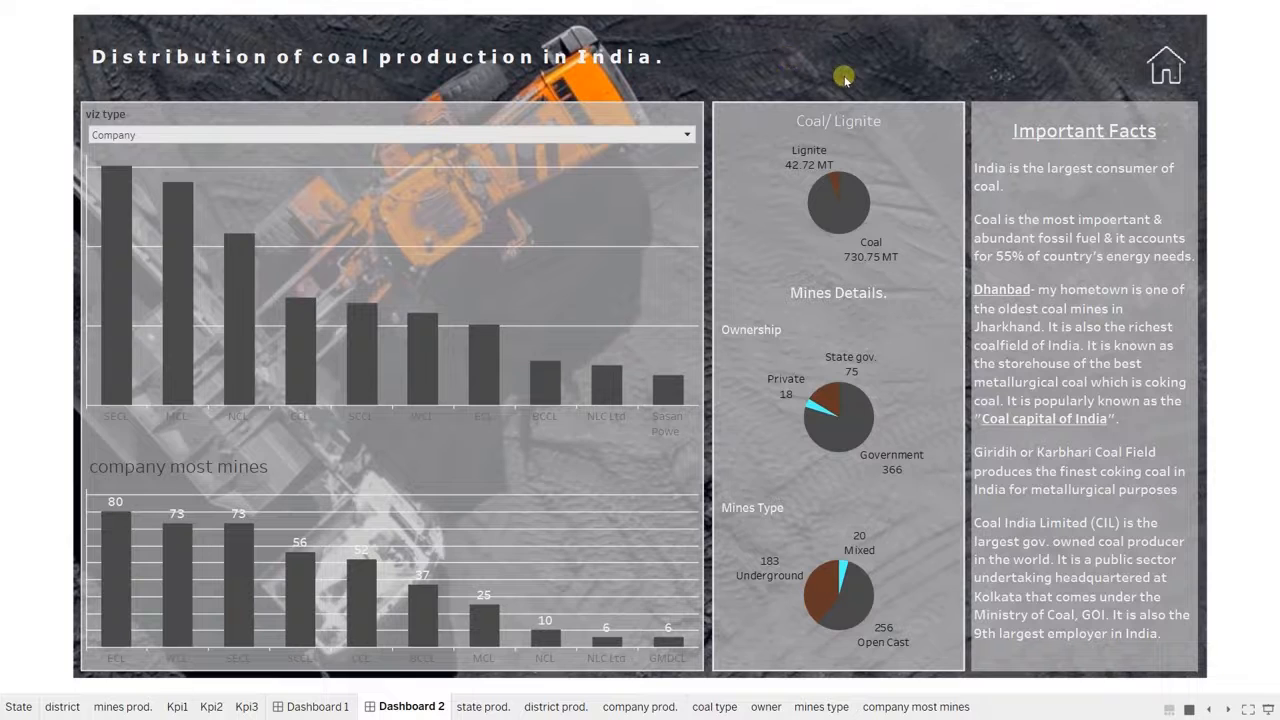
{"action": "left_click", "coordinate": [1166, 68]}
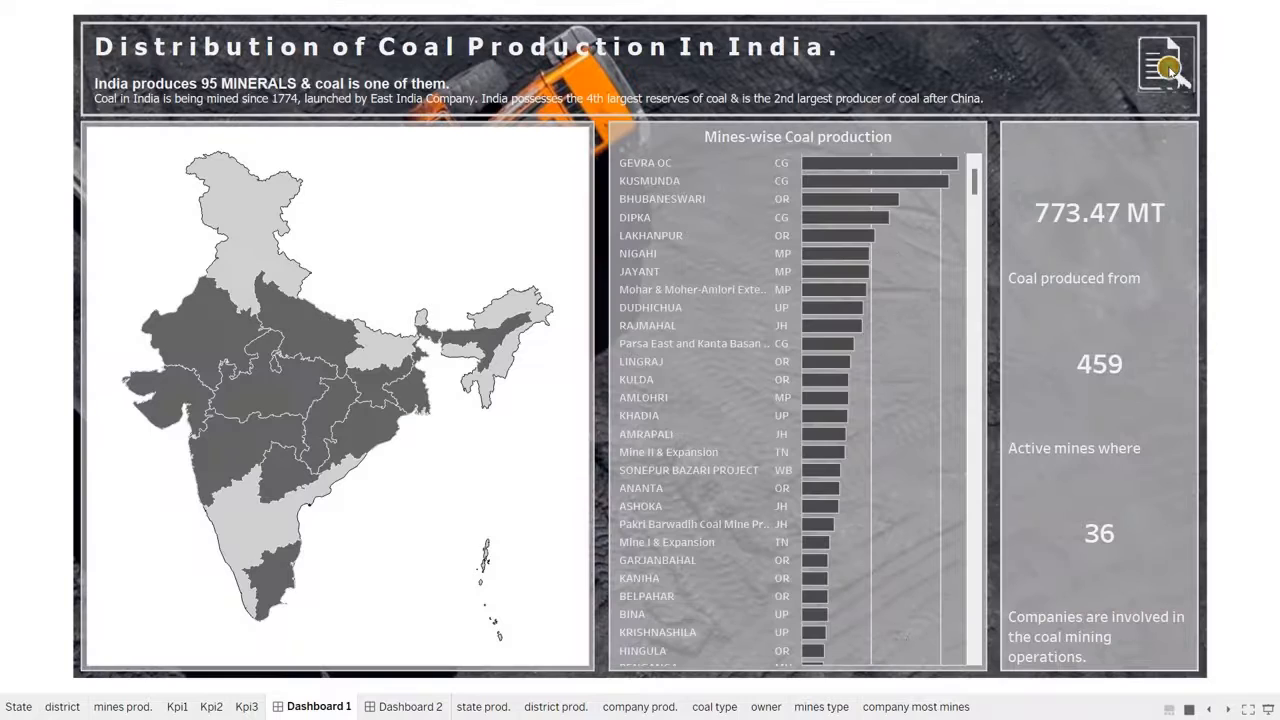